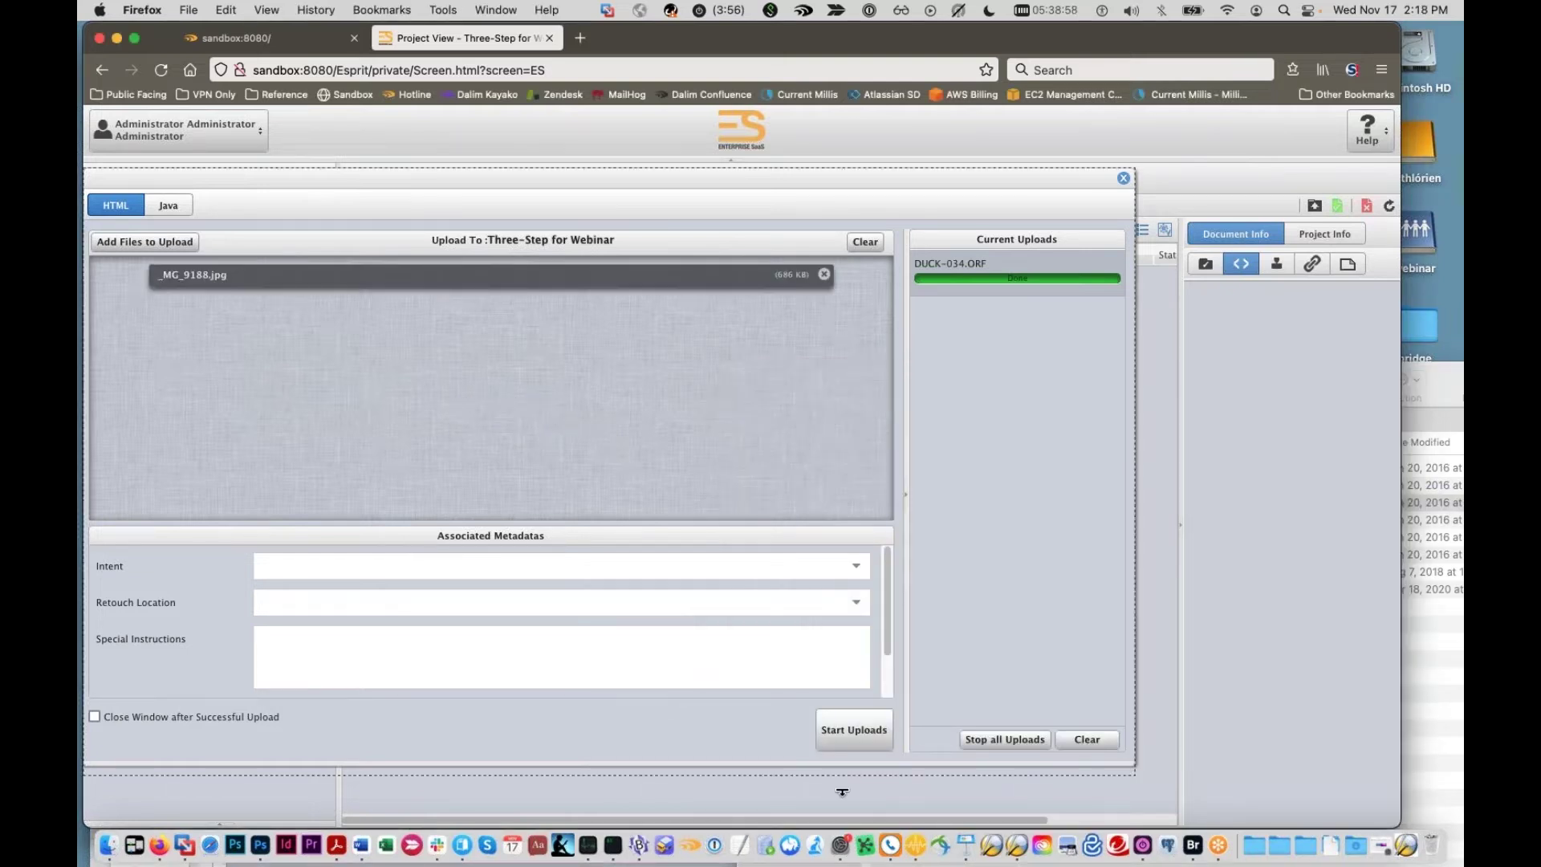
Step: Set Intent to Print and Retouch Location to New Orleans for _MG_9188.jpg
left_click_drag(557, 179, 589, 153)
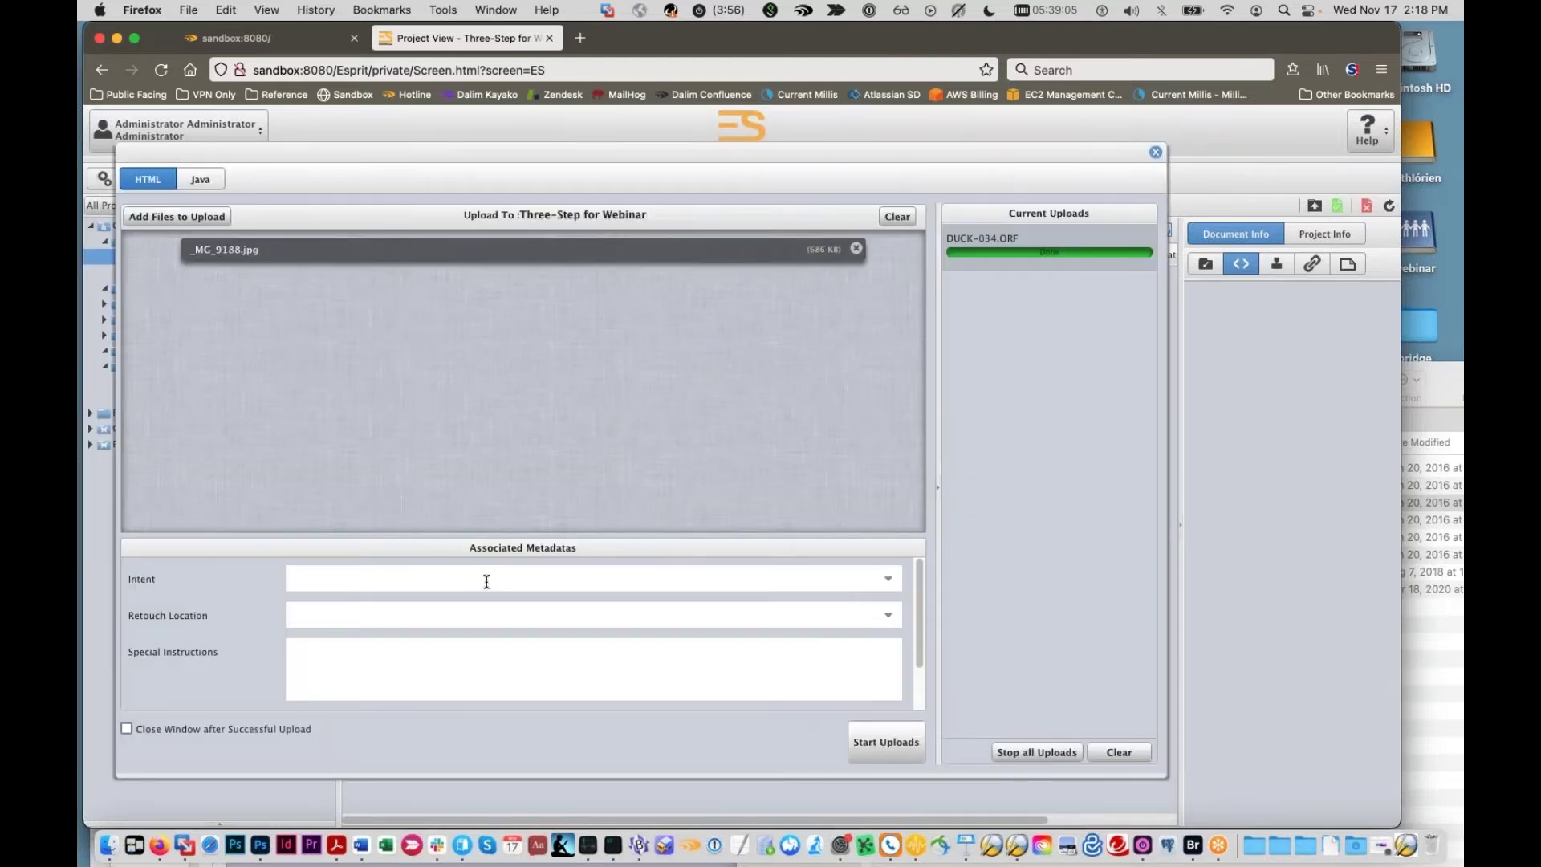
left_click(889, 581)
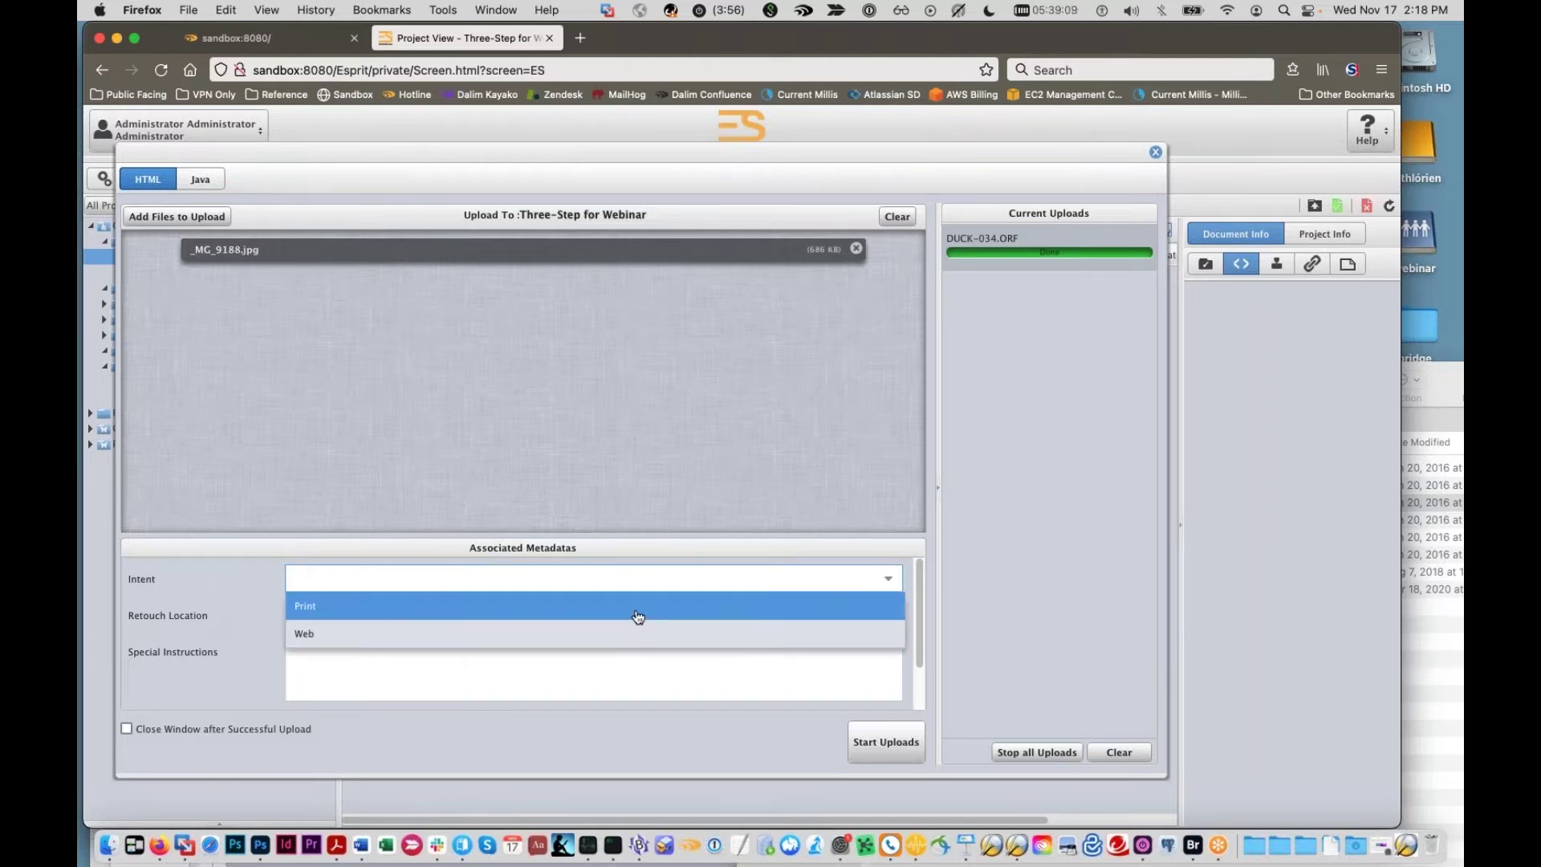
left_click(336, 618)
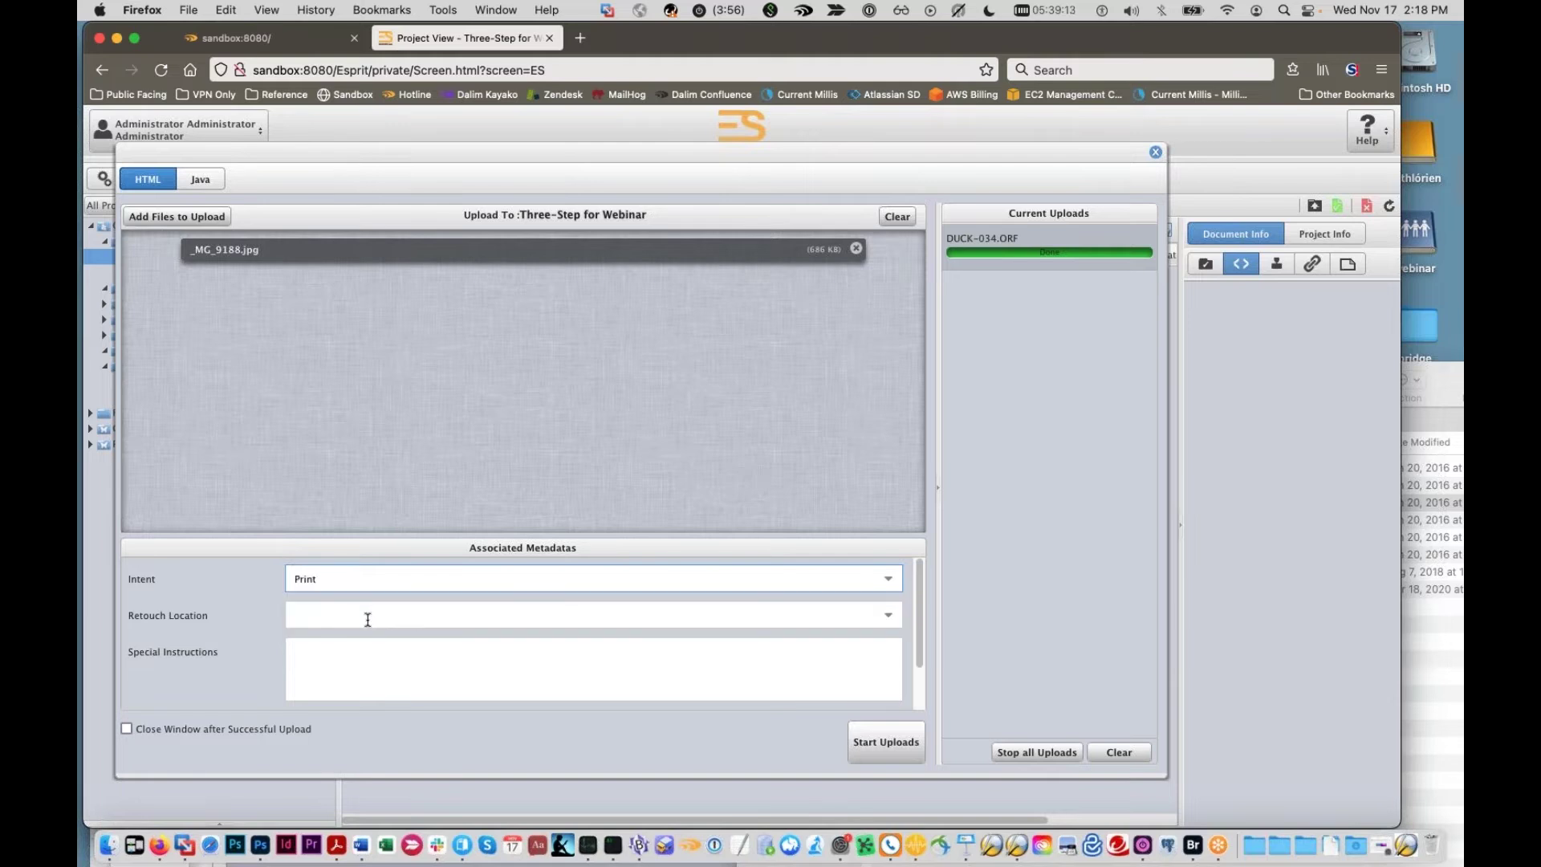
left_click(886, 619)
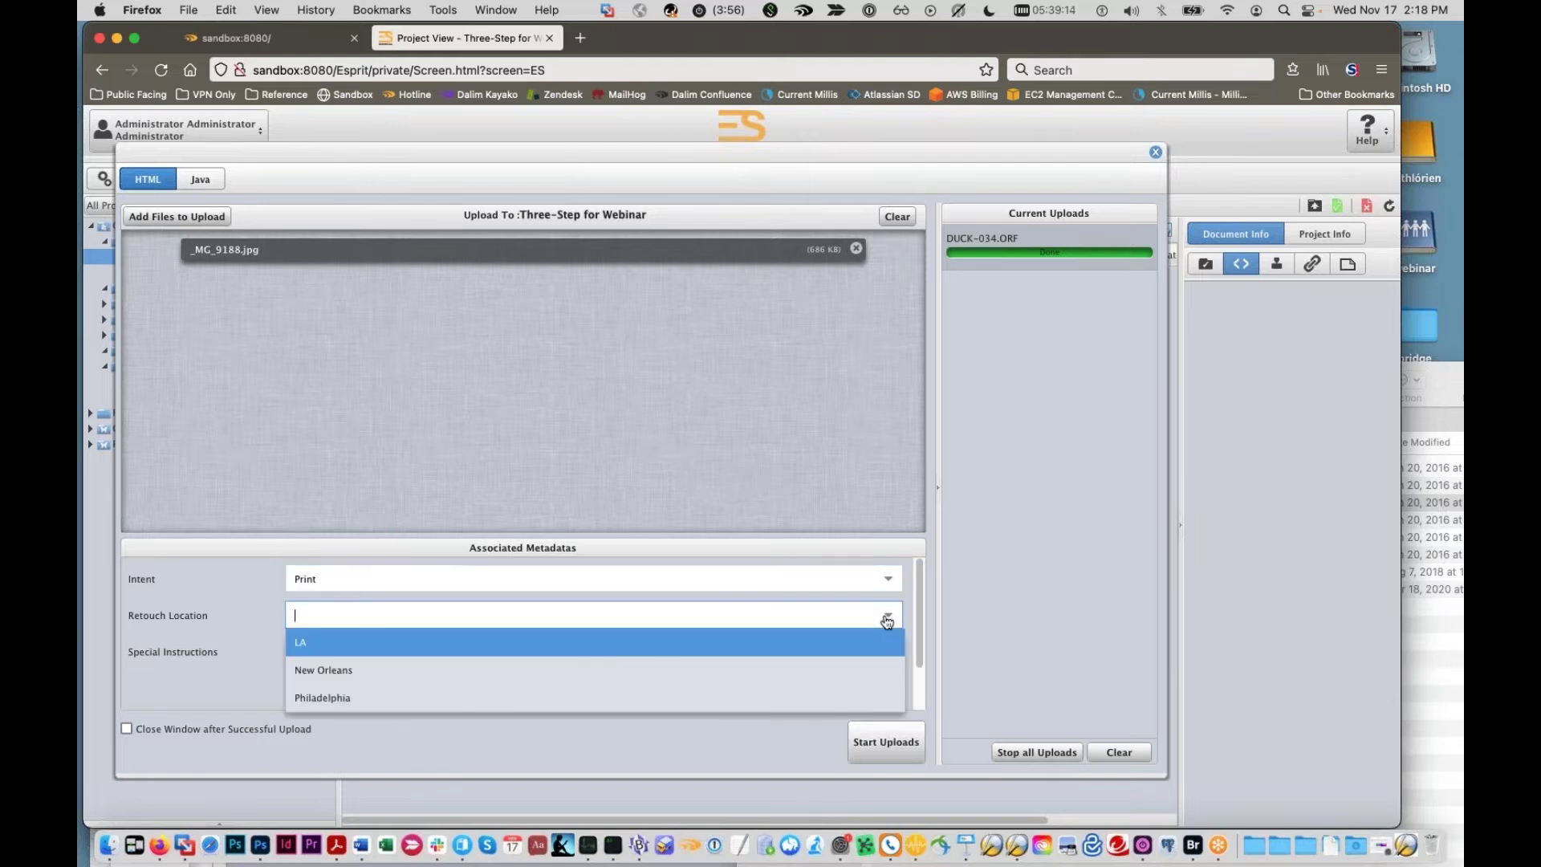
left_click(512, 669)
Step: Enter 'some special instructions', tick Stock Photo, and start the upload
left_click(558, 658)
type("some spe")
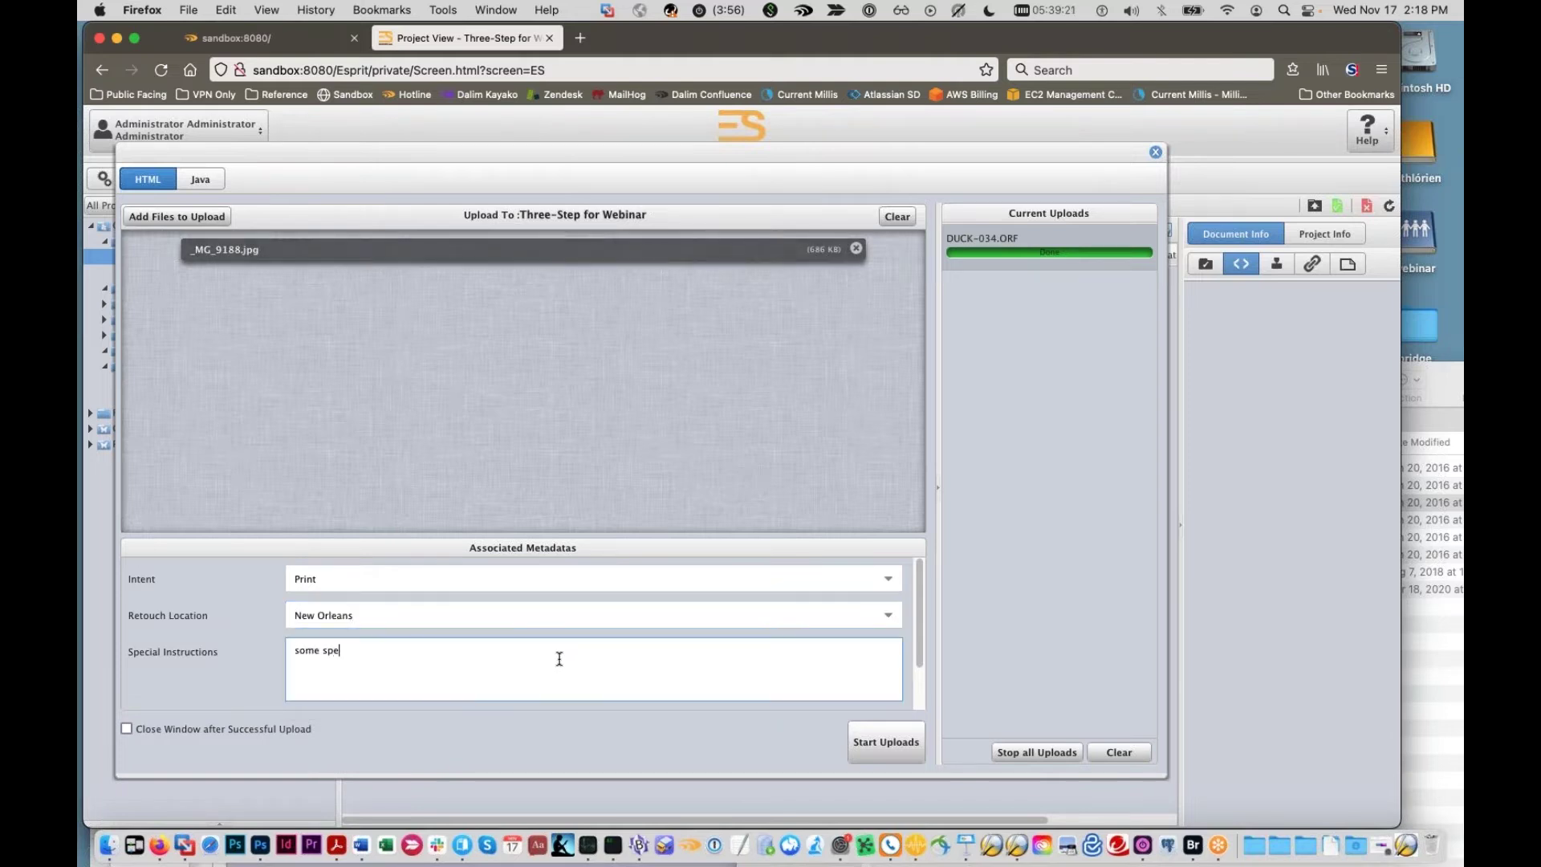
type("cial instructions")
scroll(530, 650, "down", 3)
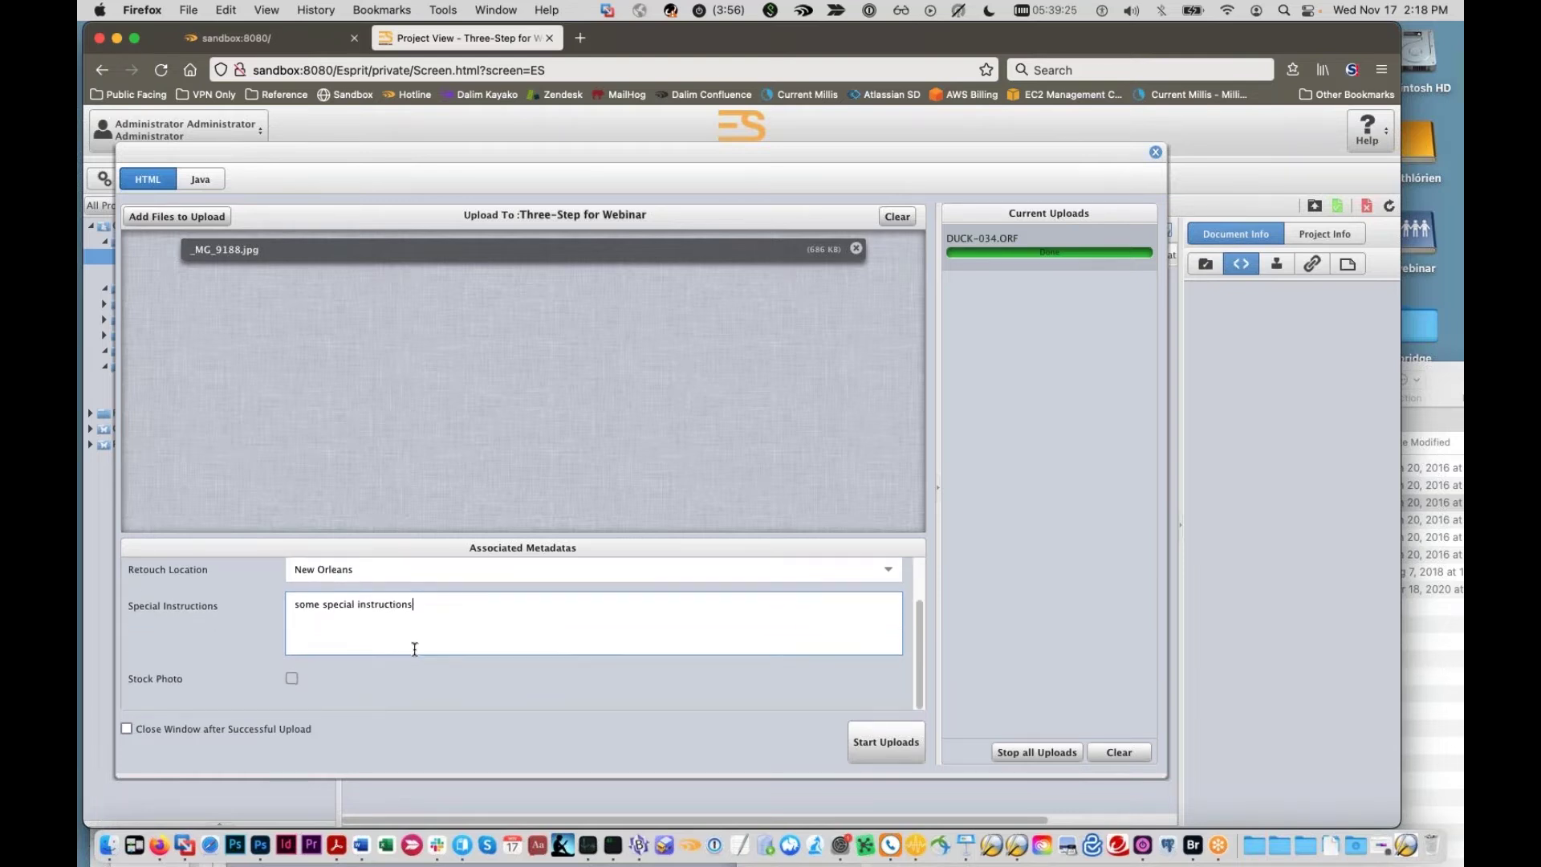
left_click(292, 678)
left_click(879, 746)
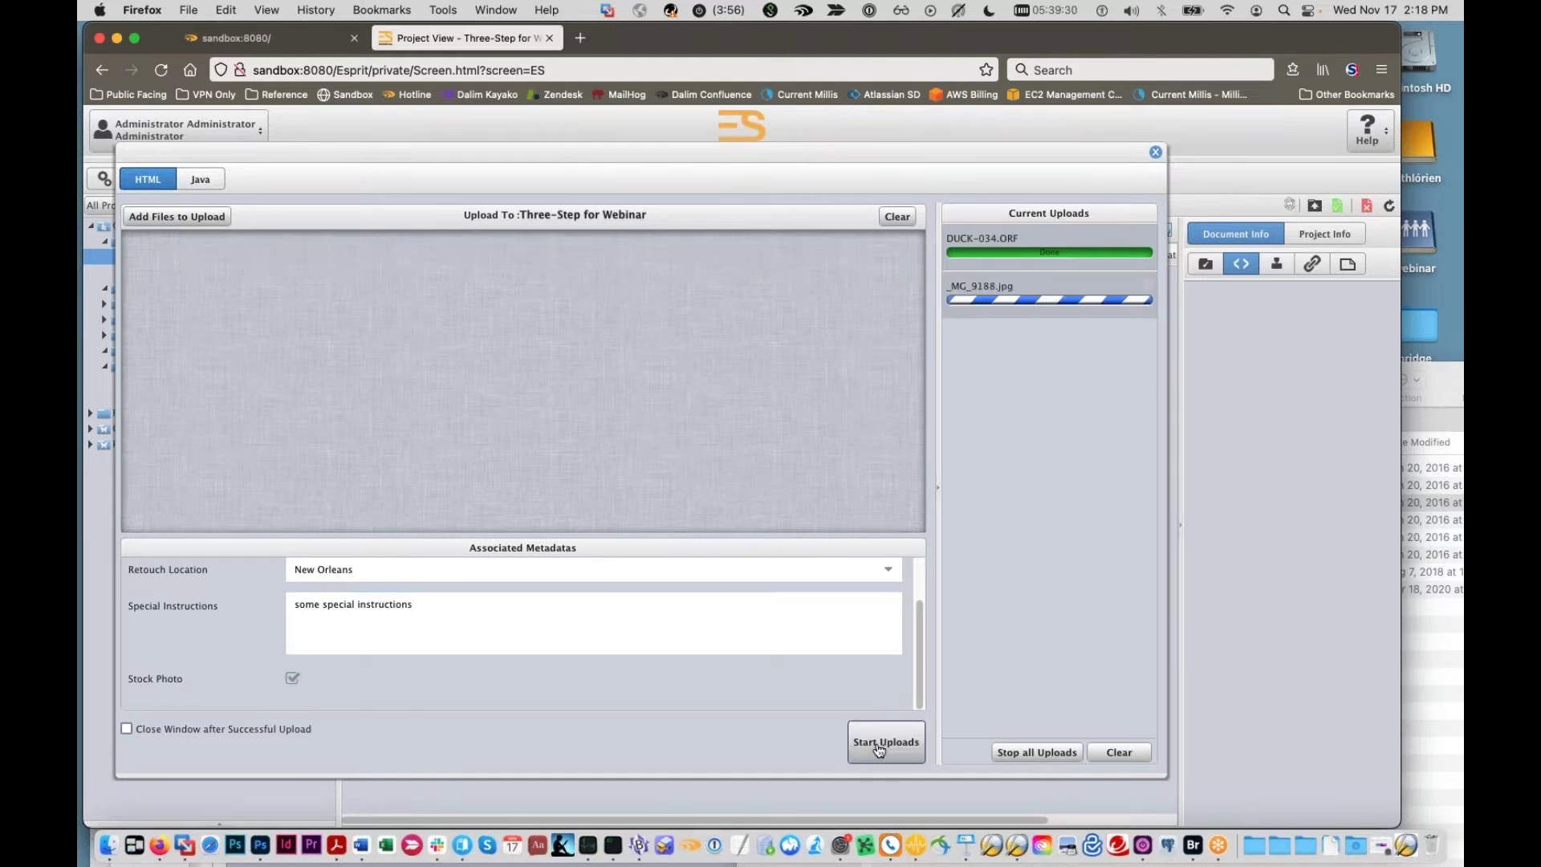
Step: Reopen the upload window and add 20151231_211713.jpg to the queue
left_click(1154, 152)
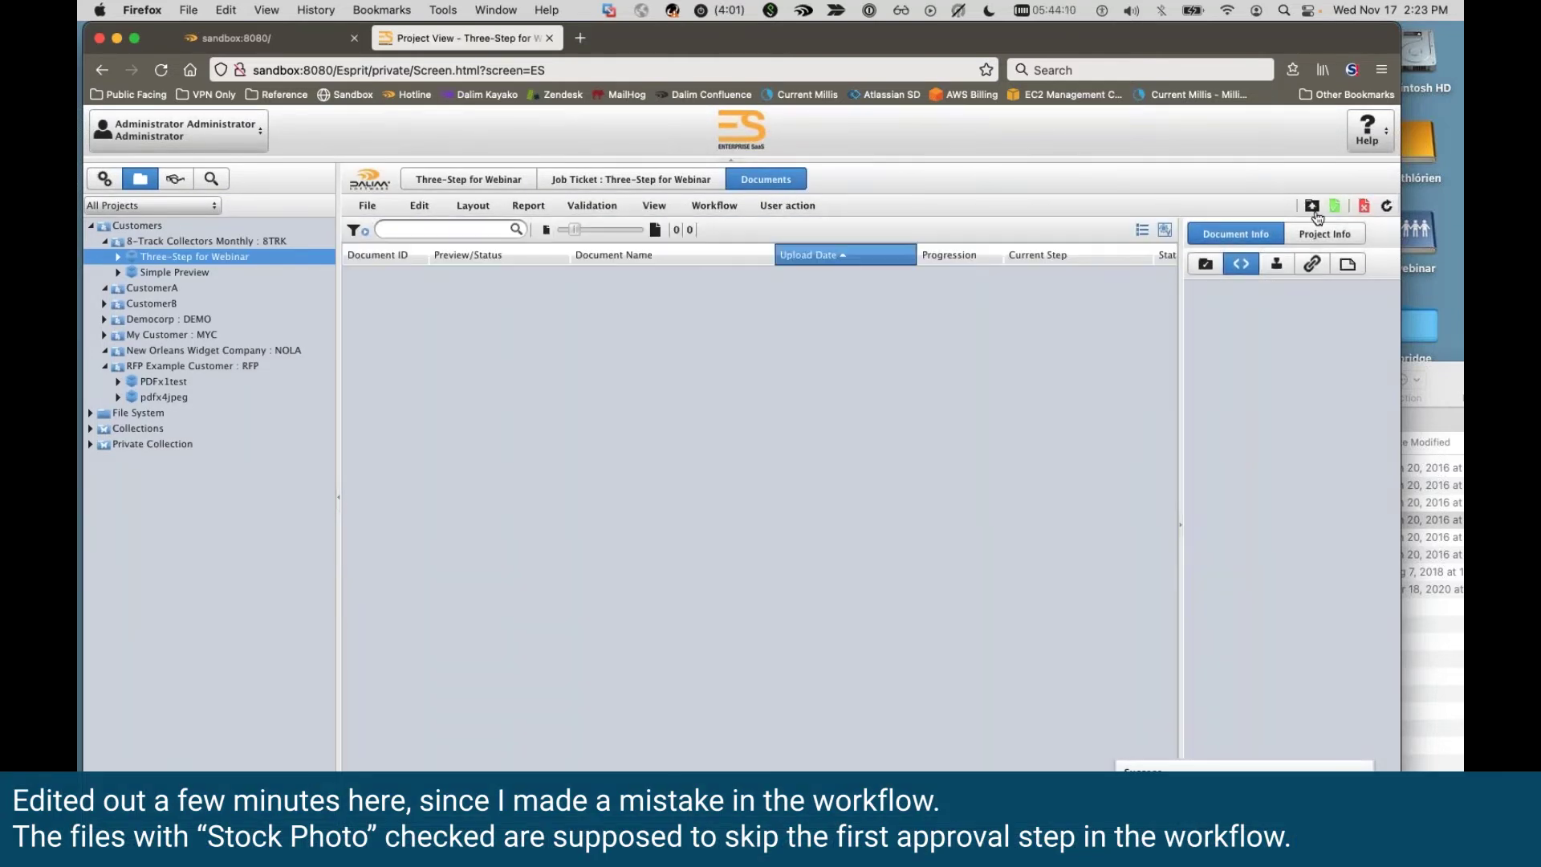
left_click(1312, 208)
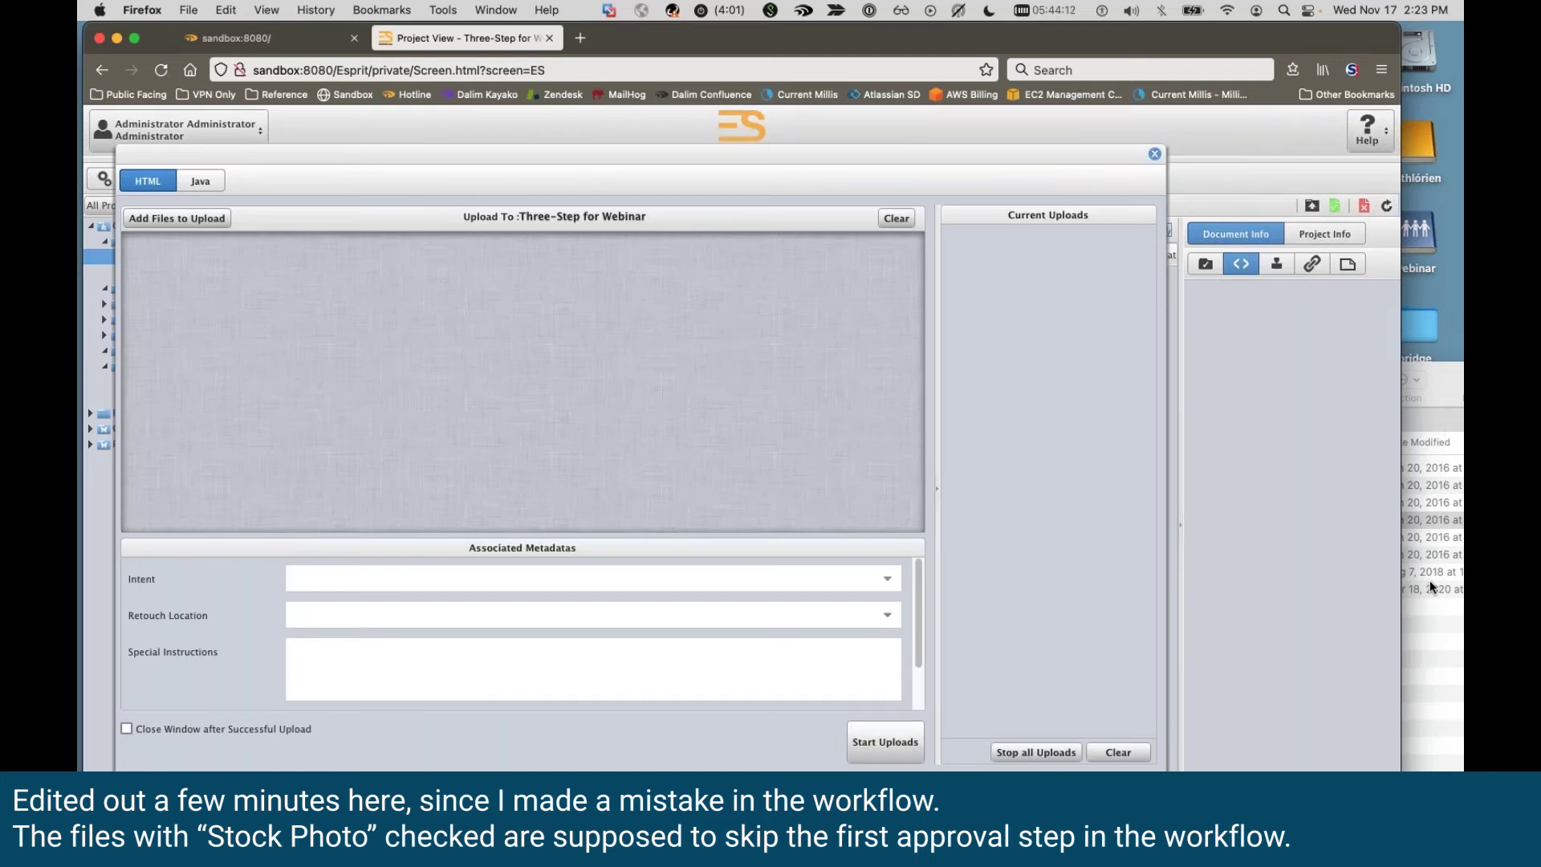
left_click_drag(1428, 580, 475, 397)
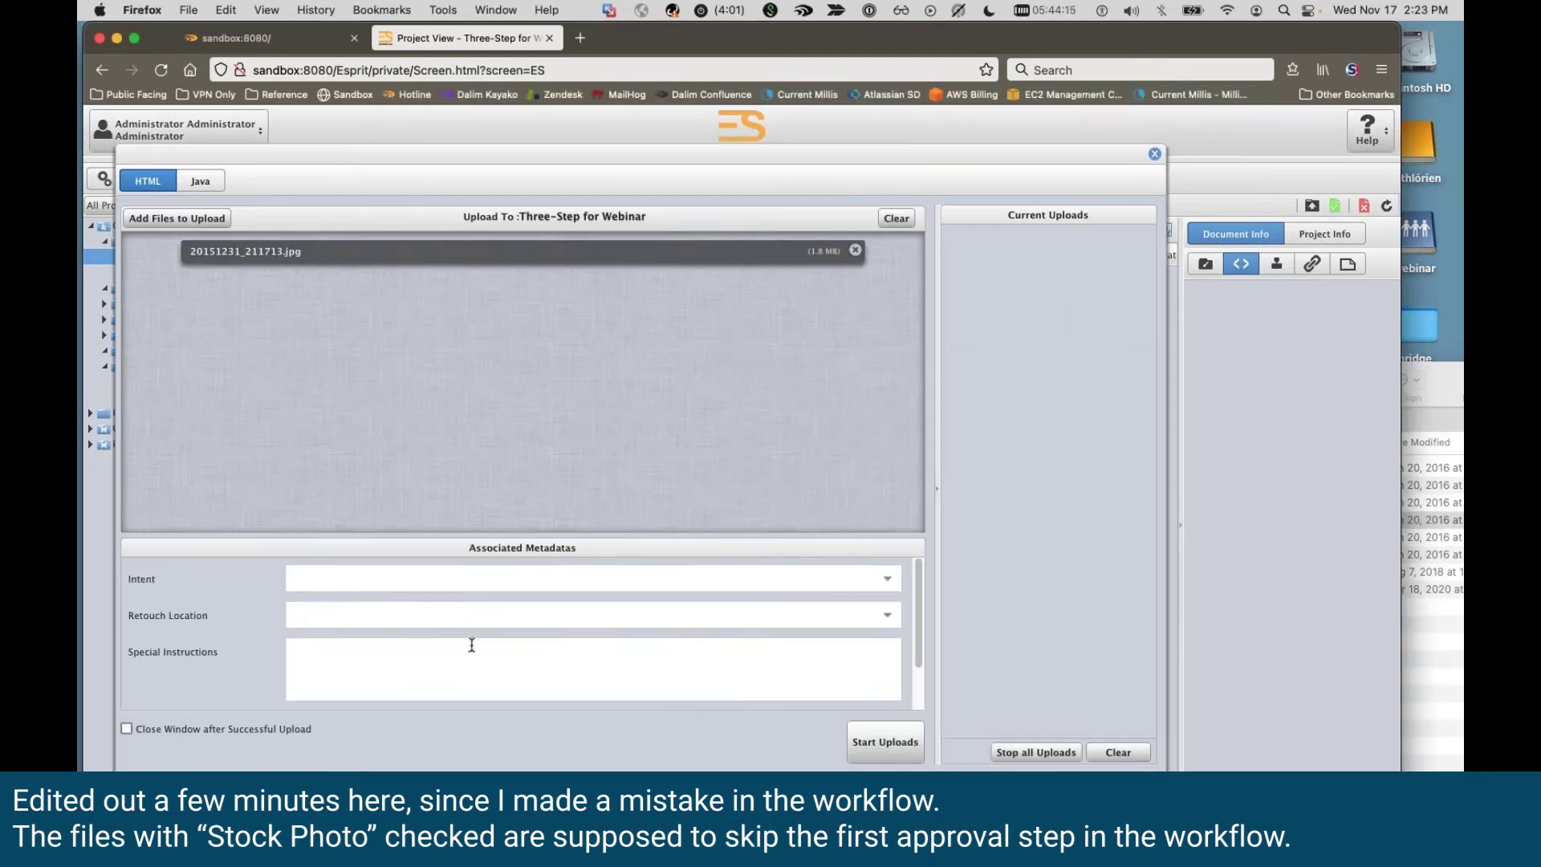
Step: Set Intent to Web and Retouch Location to New Orleans, then start the upload
left_click(522, 584)
left_click(894, 579)
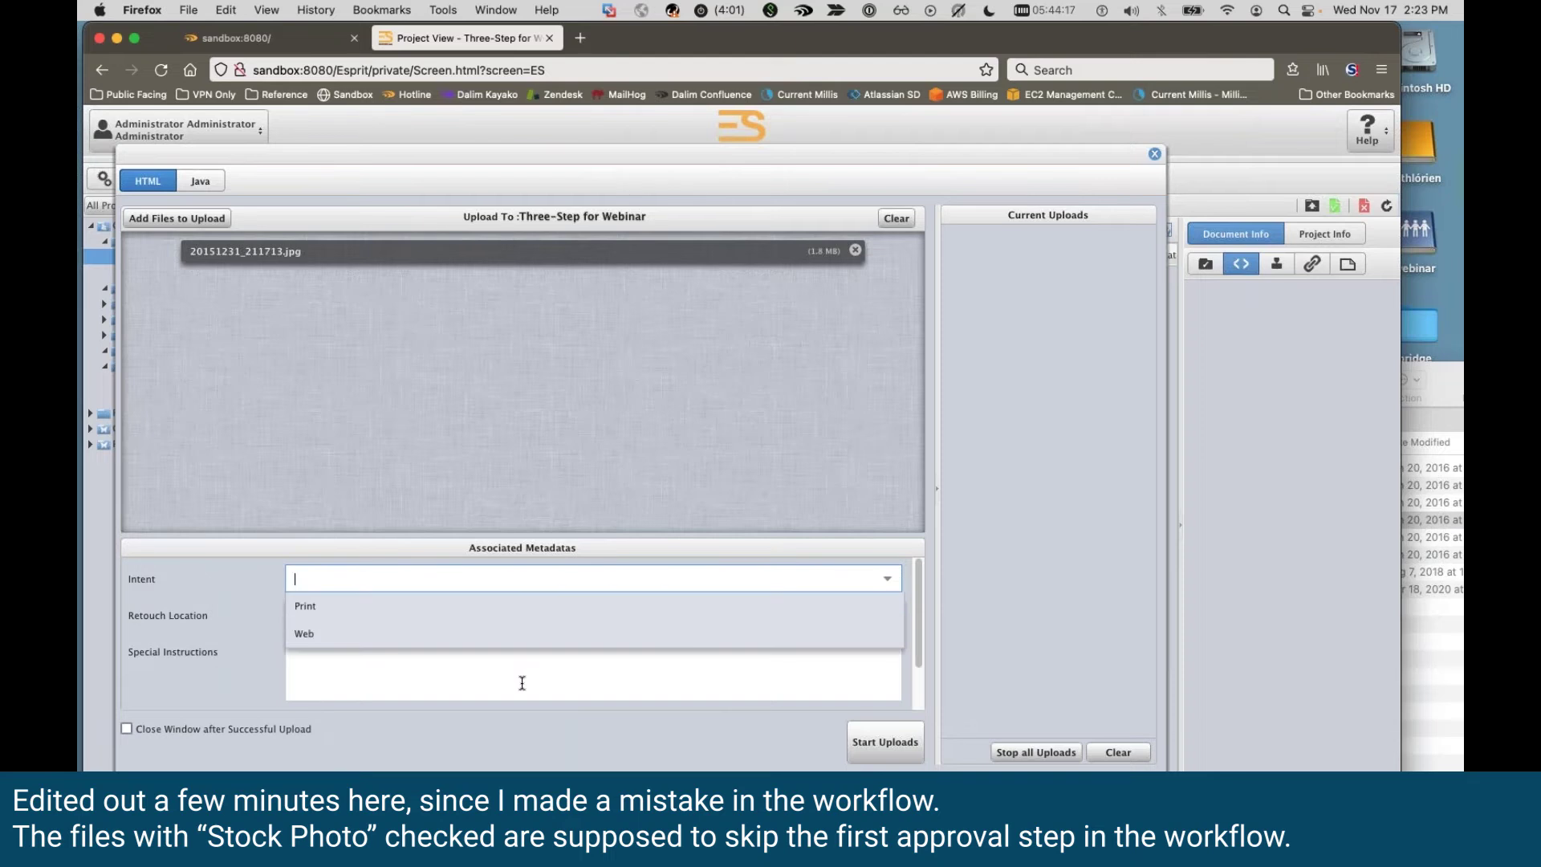
left_click(510, 638)
left_click(887, 616)
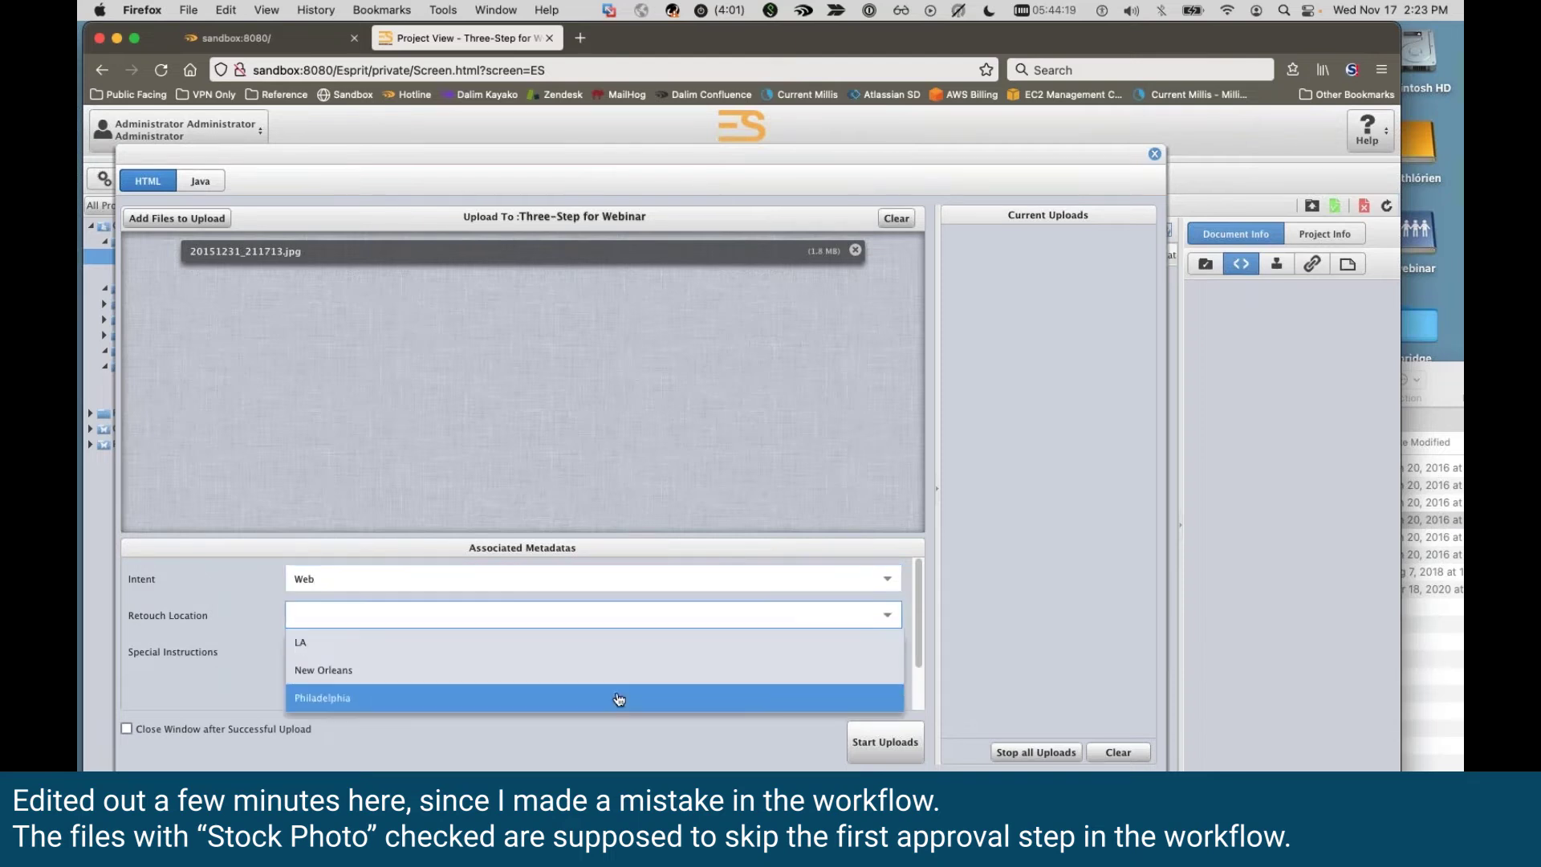
left_click(619, 670)
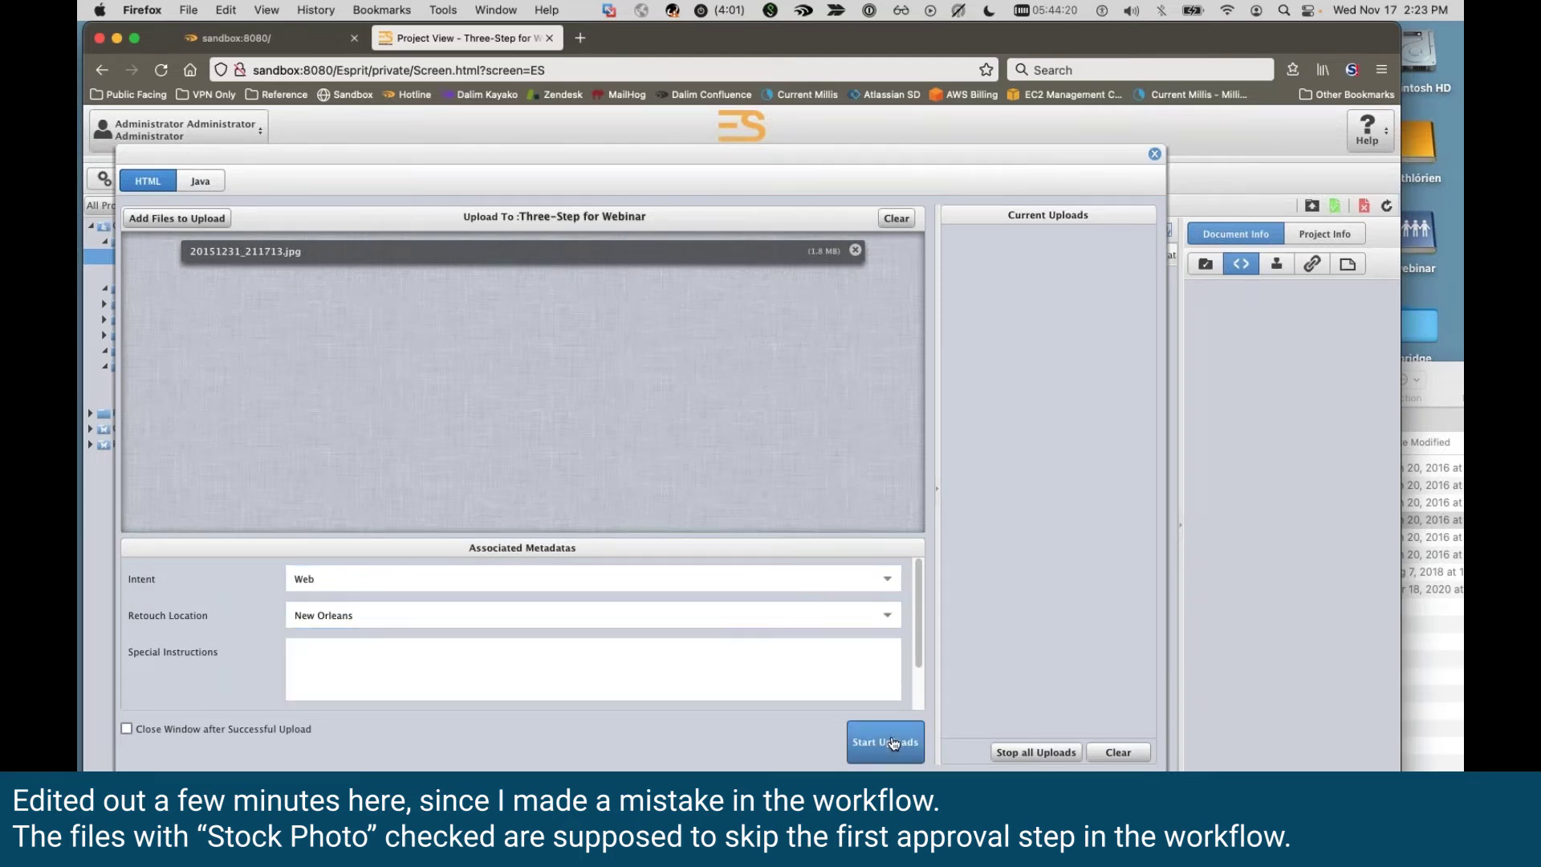
left_click(893, 743)
Step: Close and reopen the upload window, then pick a file in the Finder folder
left_click(1154, 154)
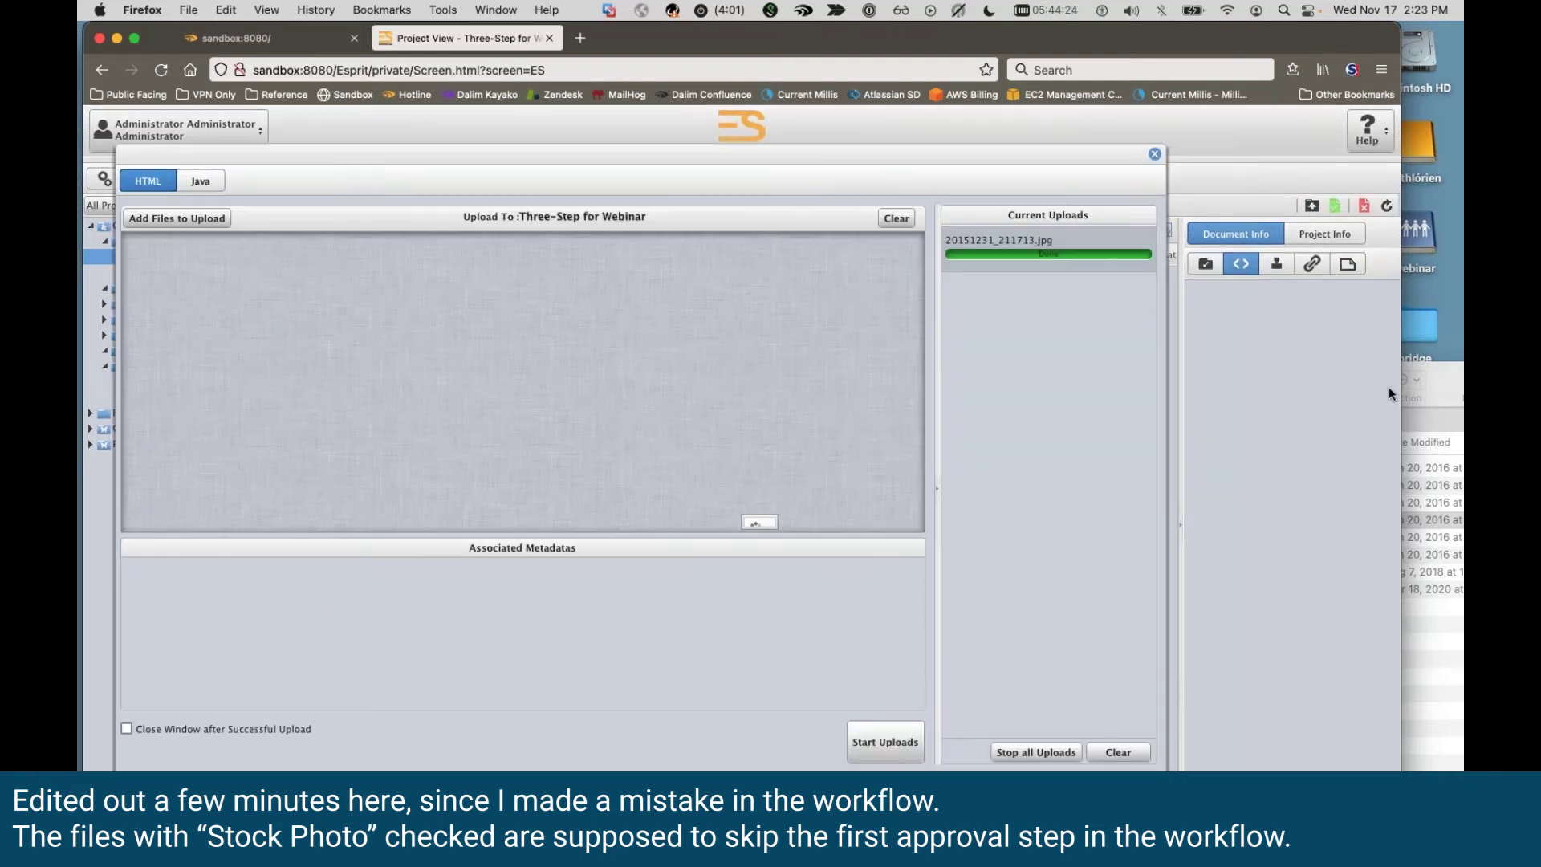
left_click(1430, 601)
left_click(981, 539)
Step: Add DUCK-034.ORF from Finder to the upload queue
key("Down")
key("Down")
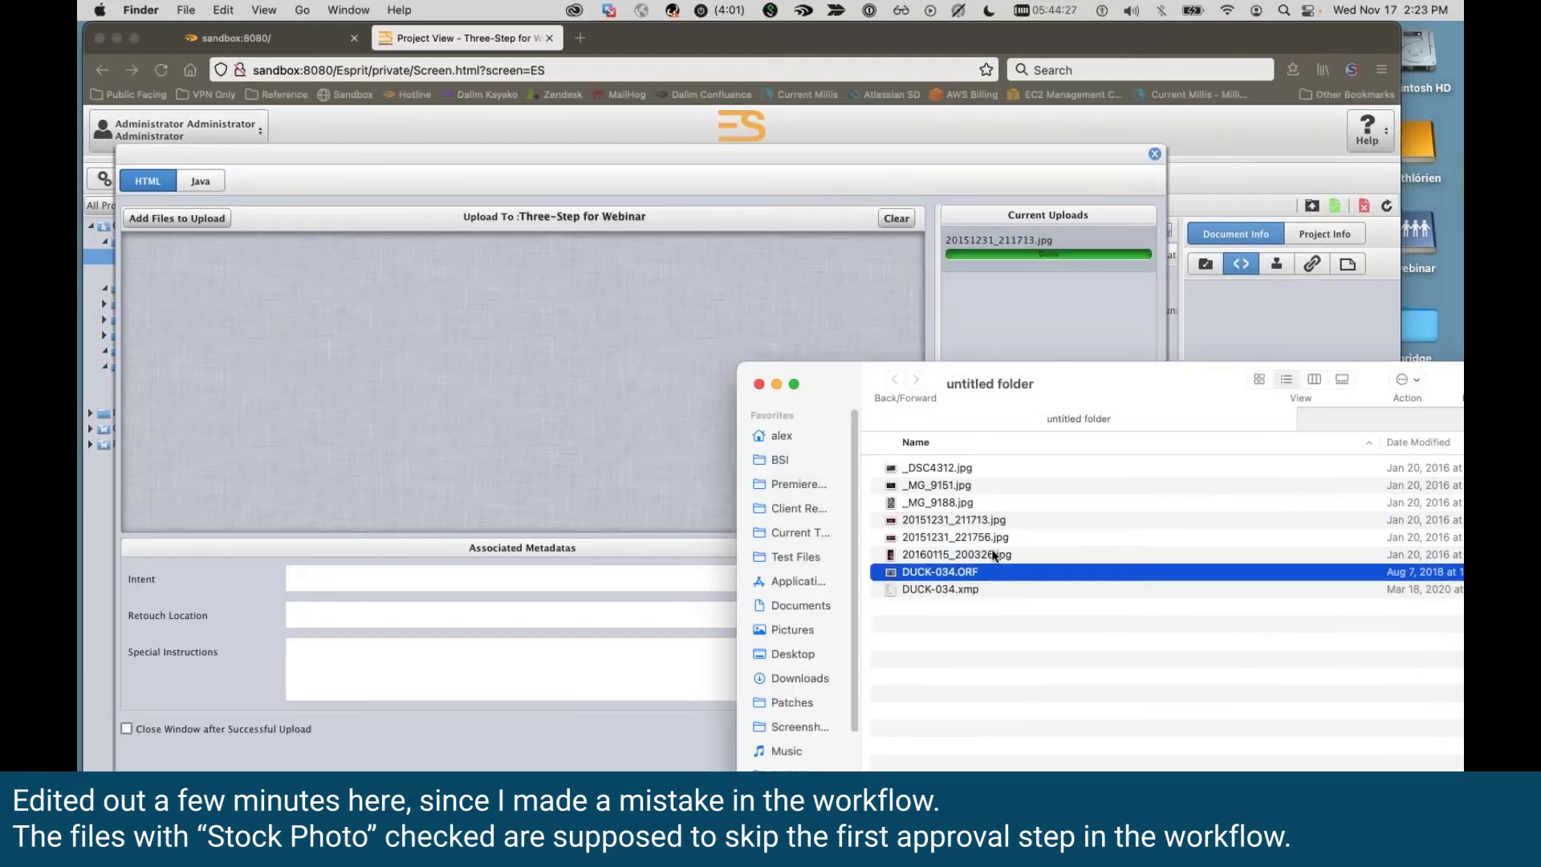
left_click_drag(993, 568, 421, 414)
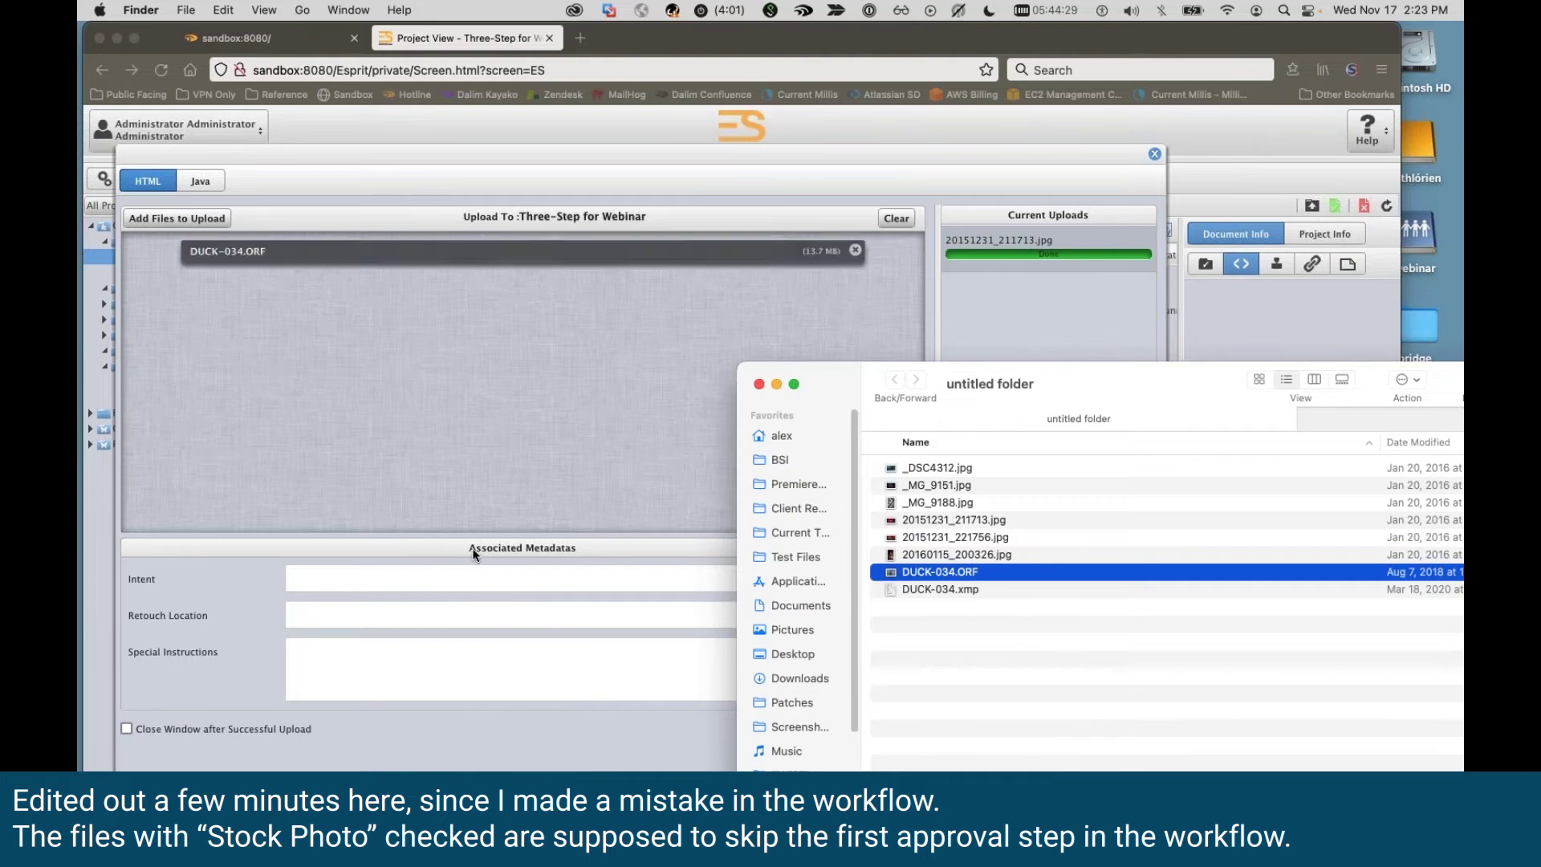
left_click(492, 591)
Step: Set Intent to Web and Retouch Location to Philadelphia for DUCK-034.ORF
left_click(498, 575)
left_click(887, 577)
left_click(532, 638)
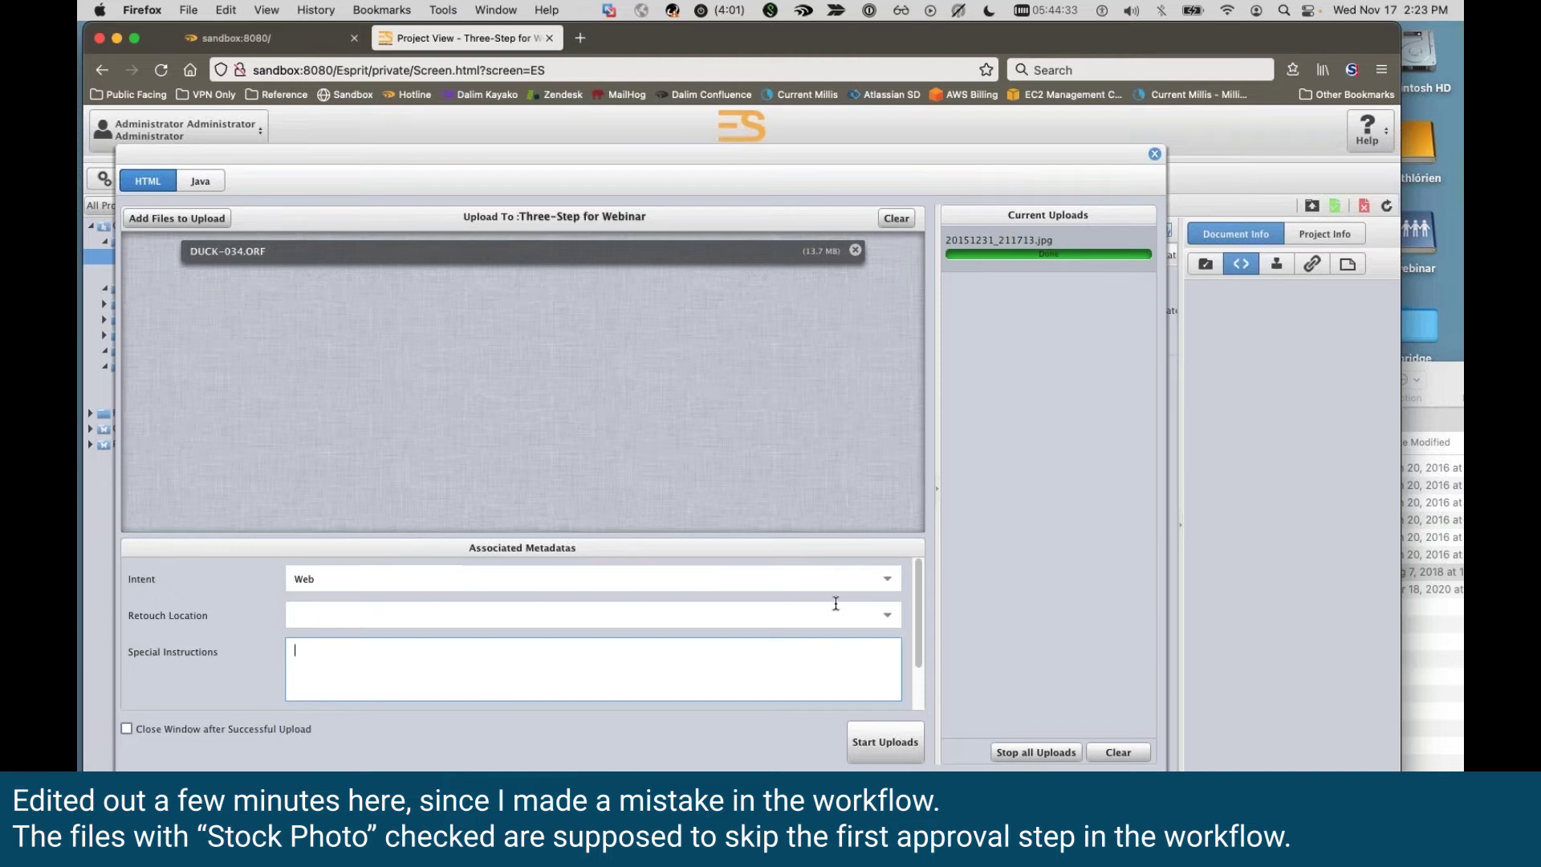
left_click(888, 613)
left_click(502, 695)
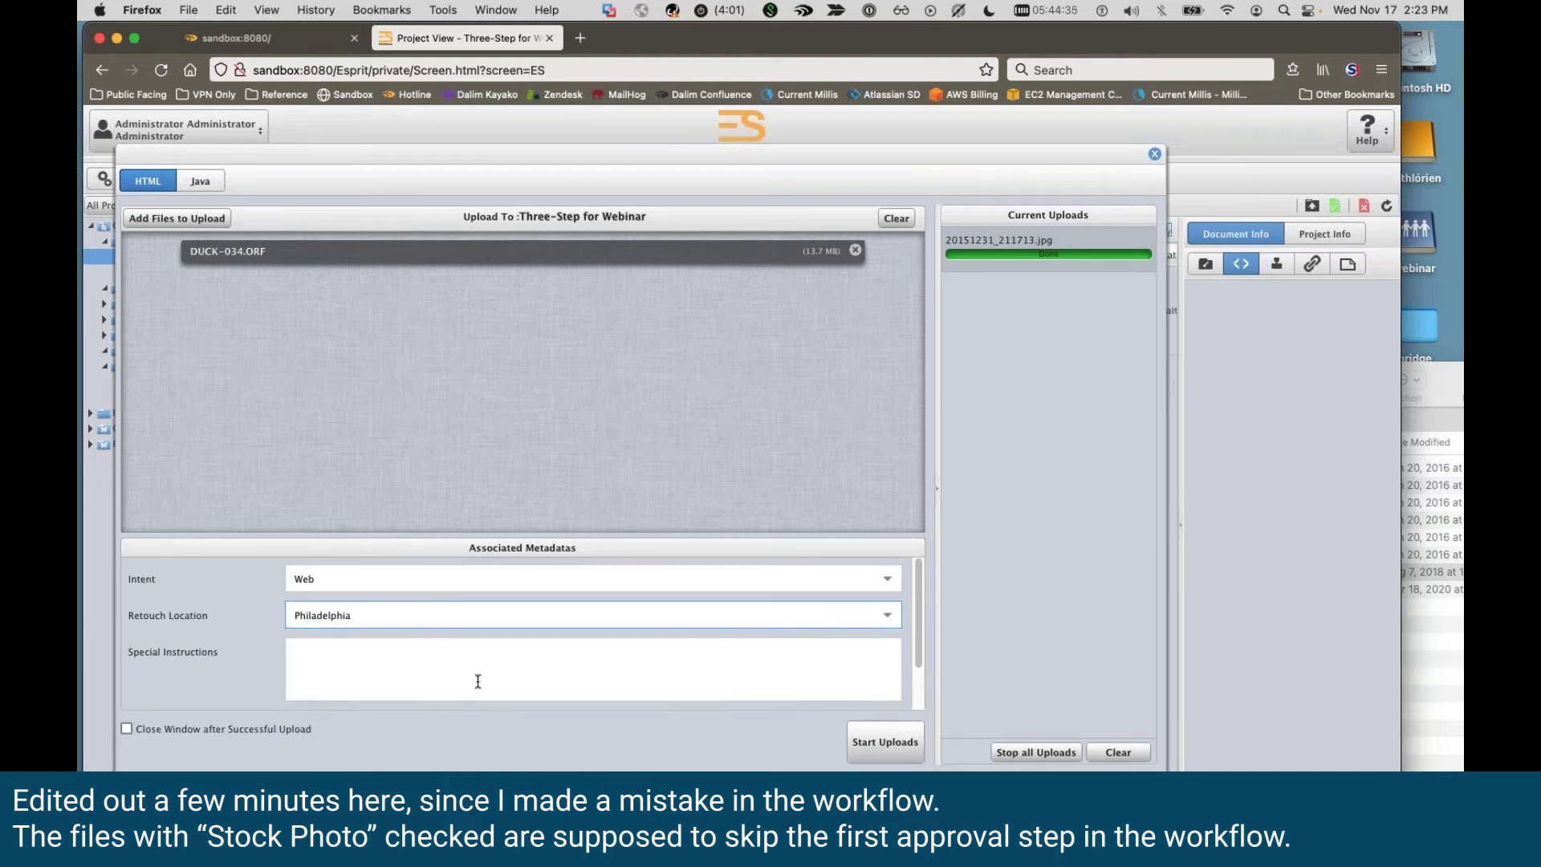
Step: Start the DUCK-034.ORF upload and select the first uploaded document in the list
scroll(482, 666, "down", 2)
scroll(455, 682, "down", 1)
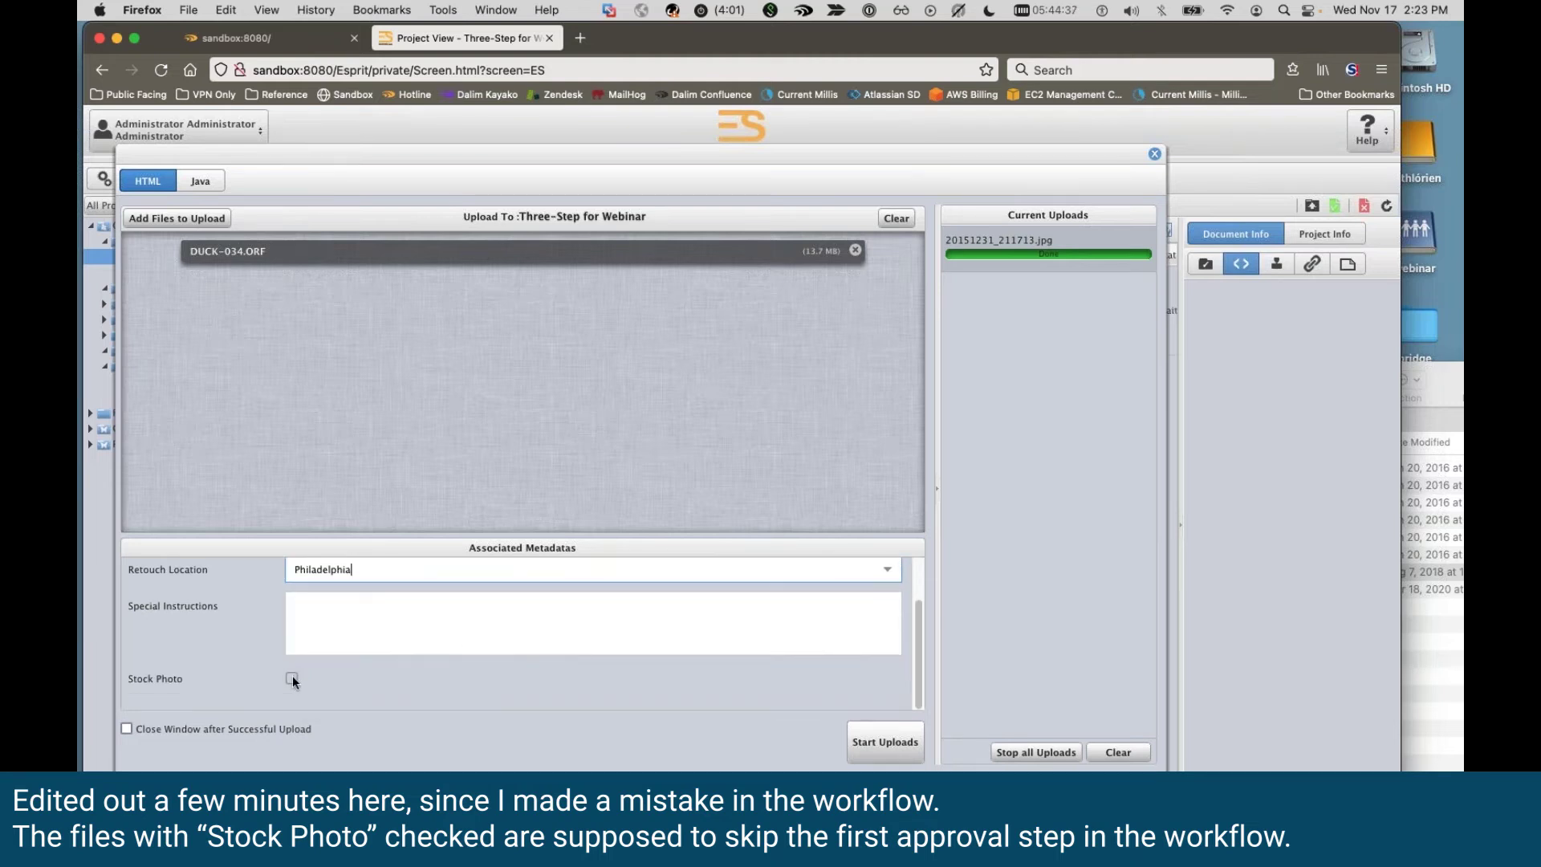
scroll(393, 618, "up", 2)
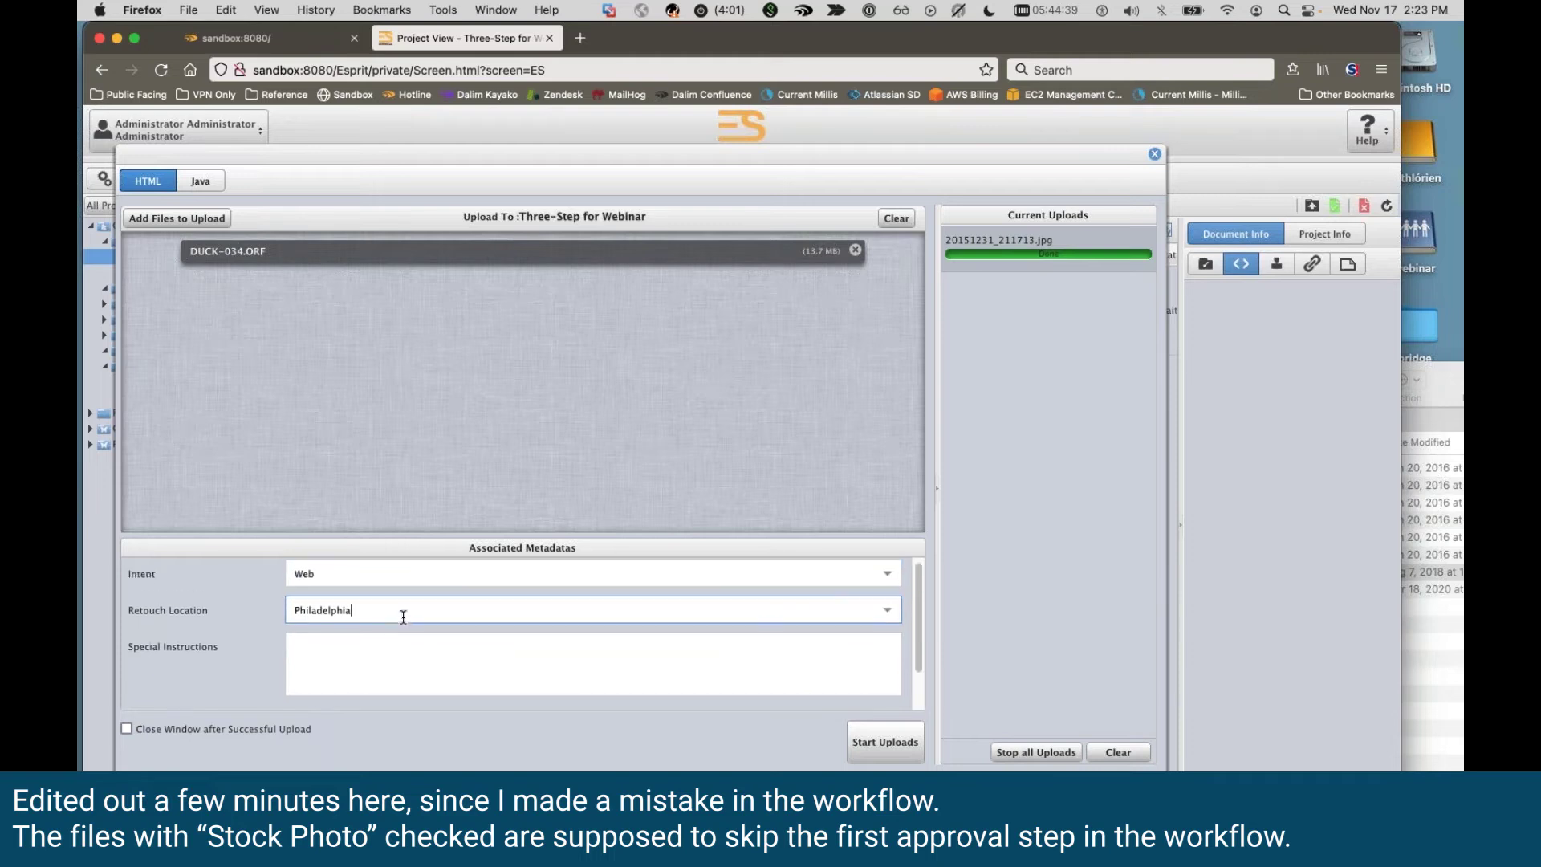
left_click(885, 742)
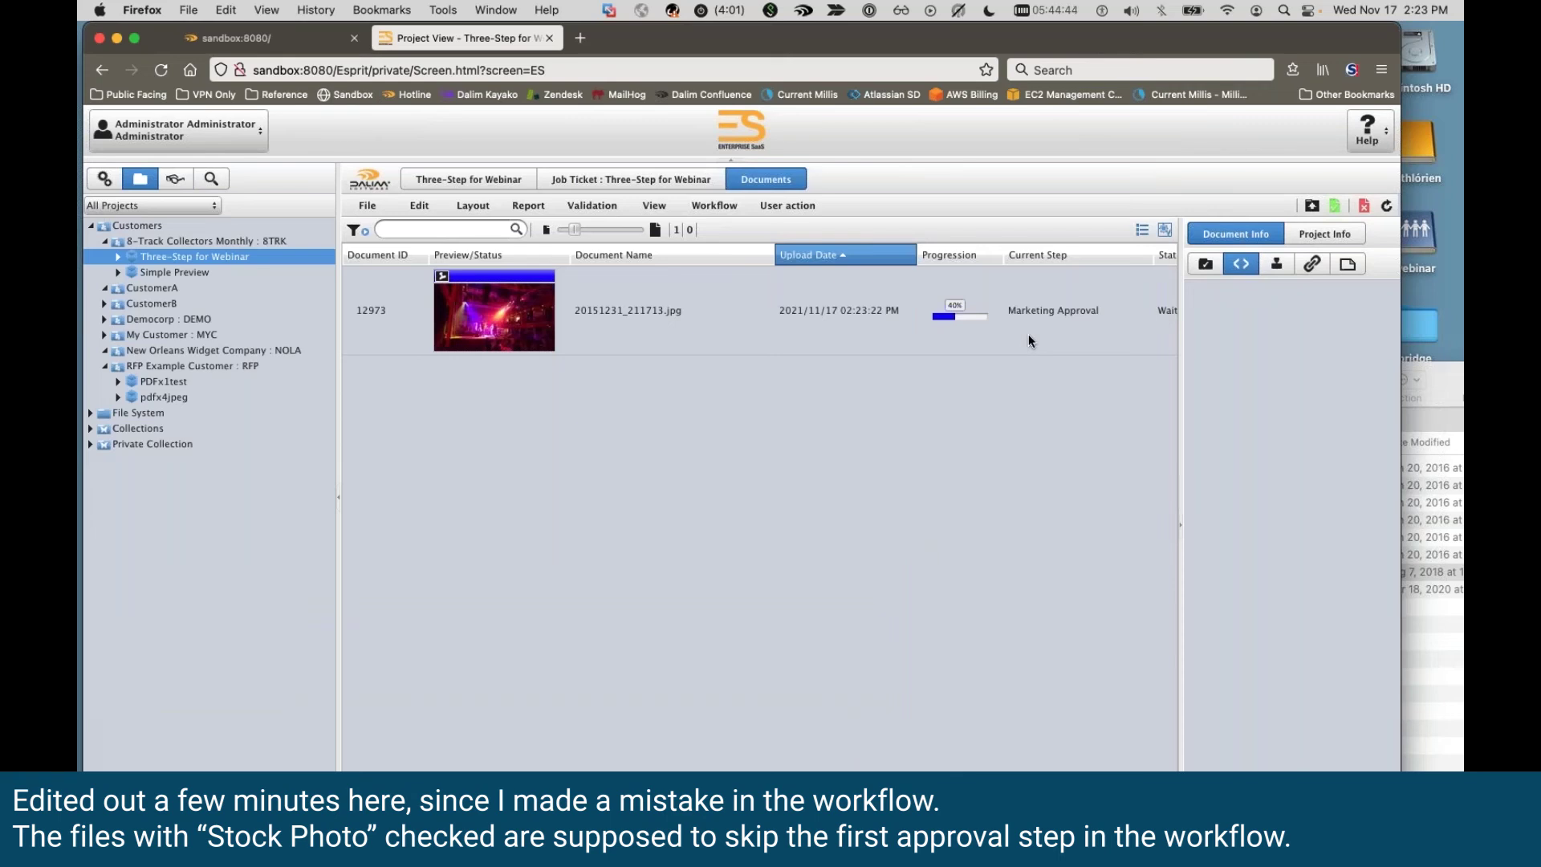
left_click(1027, 334)
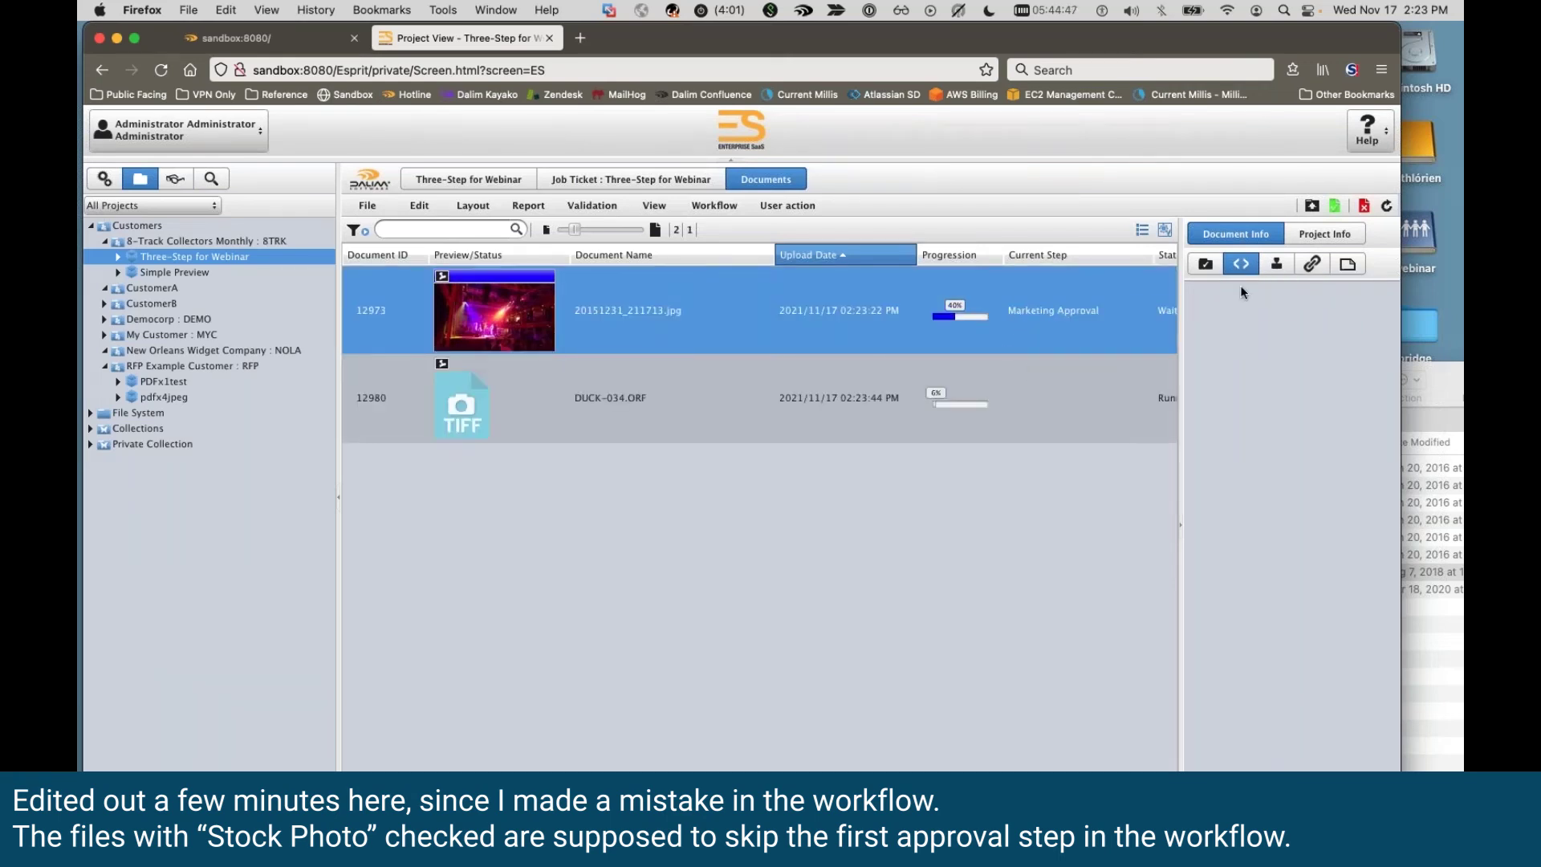
Step: Expand the Webinar metadata and compare DUCK-034.ORF with 20151231_211713.jpg
left_click(1230, 267)
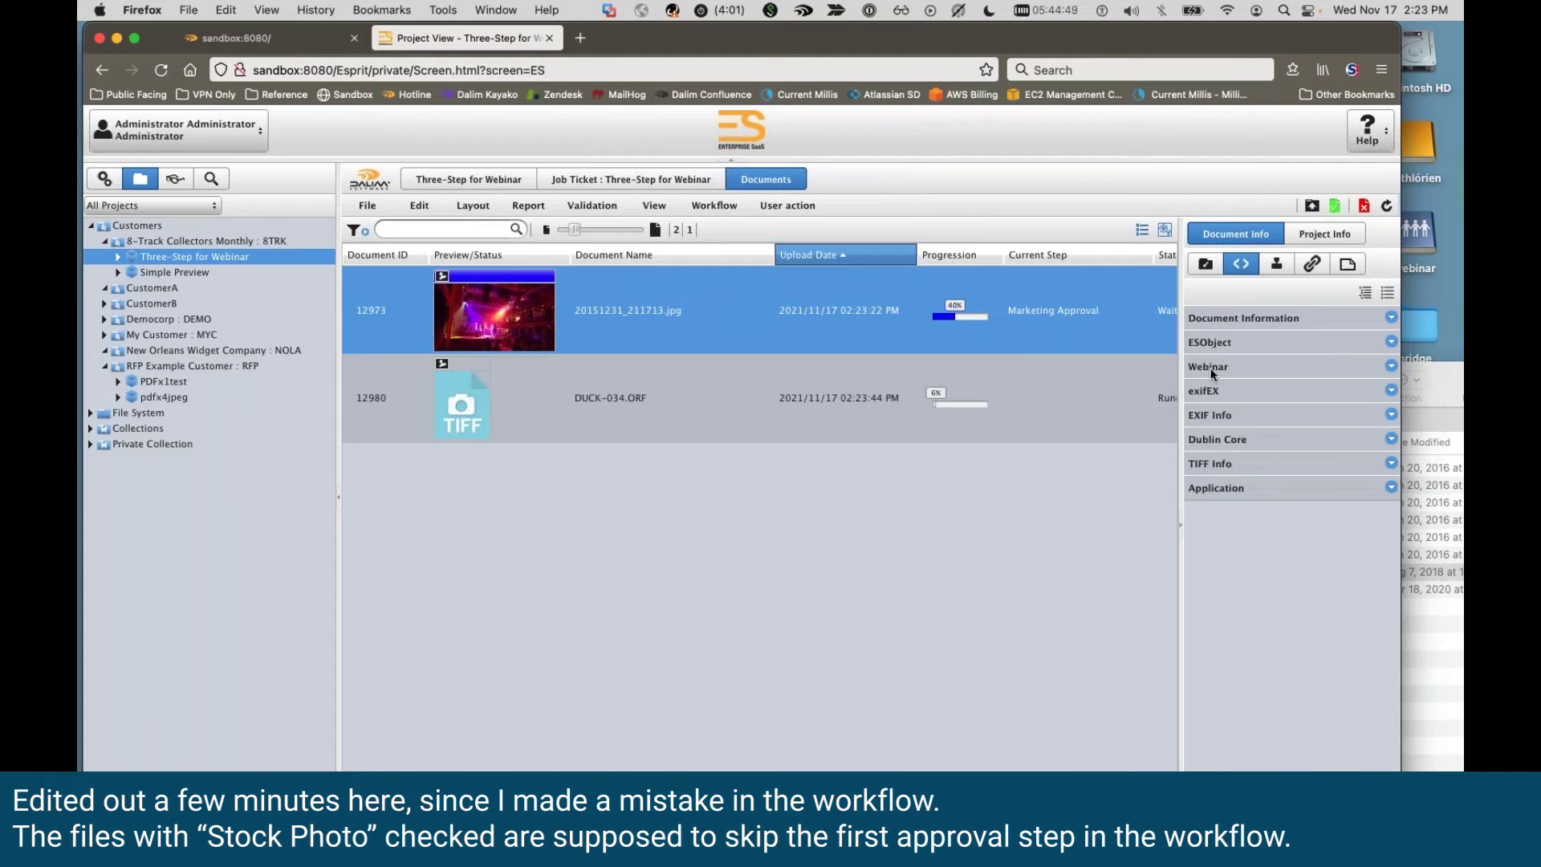
left_click(1210, 367)
left_click(1042, 428)
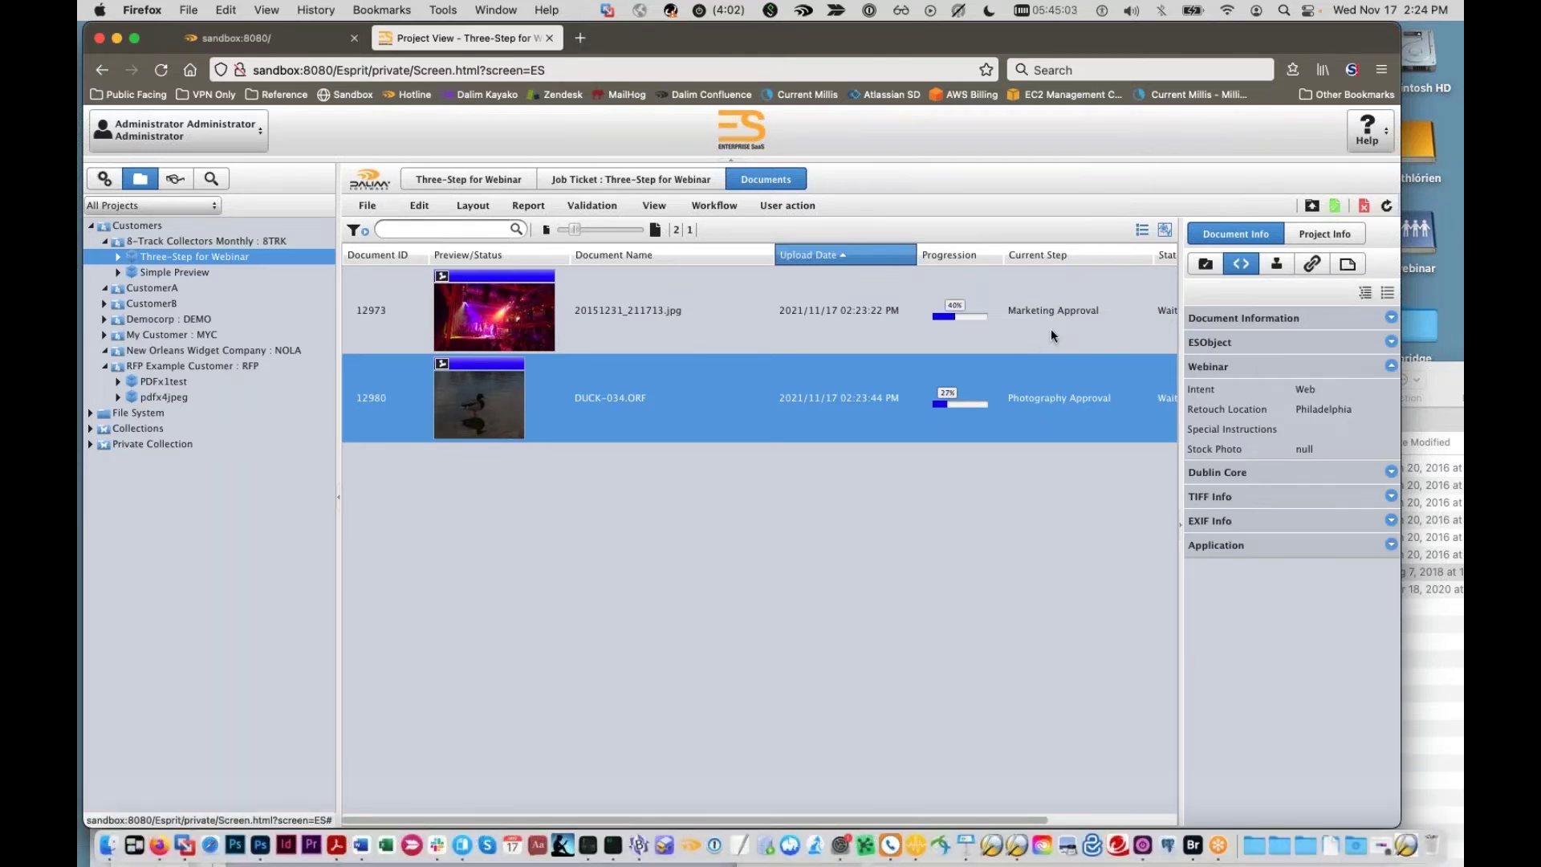
left_click(1070, 311)
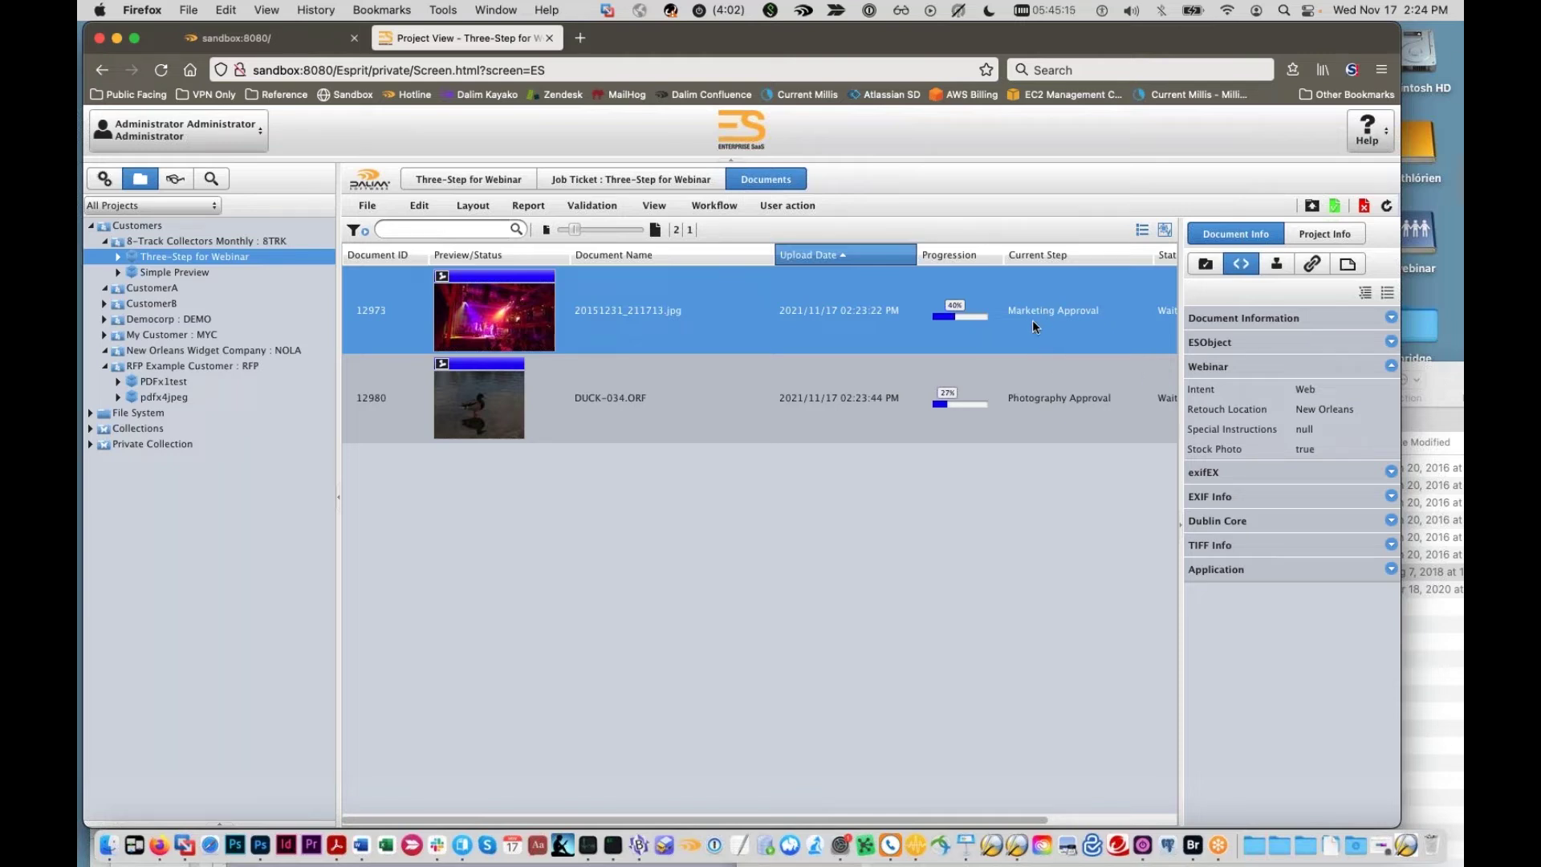
left_click(987, 406)
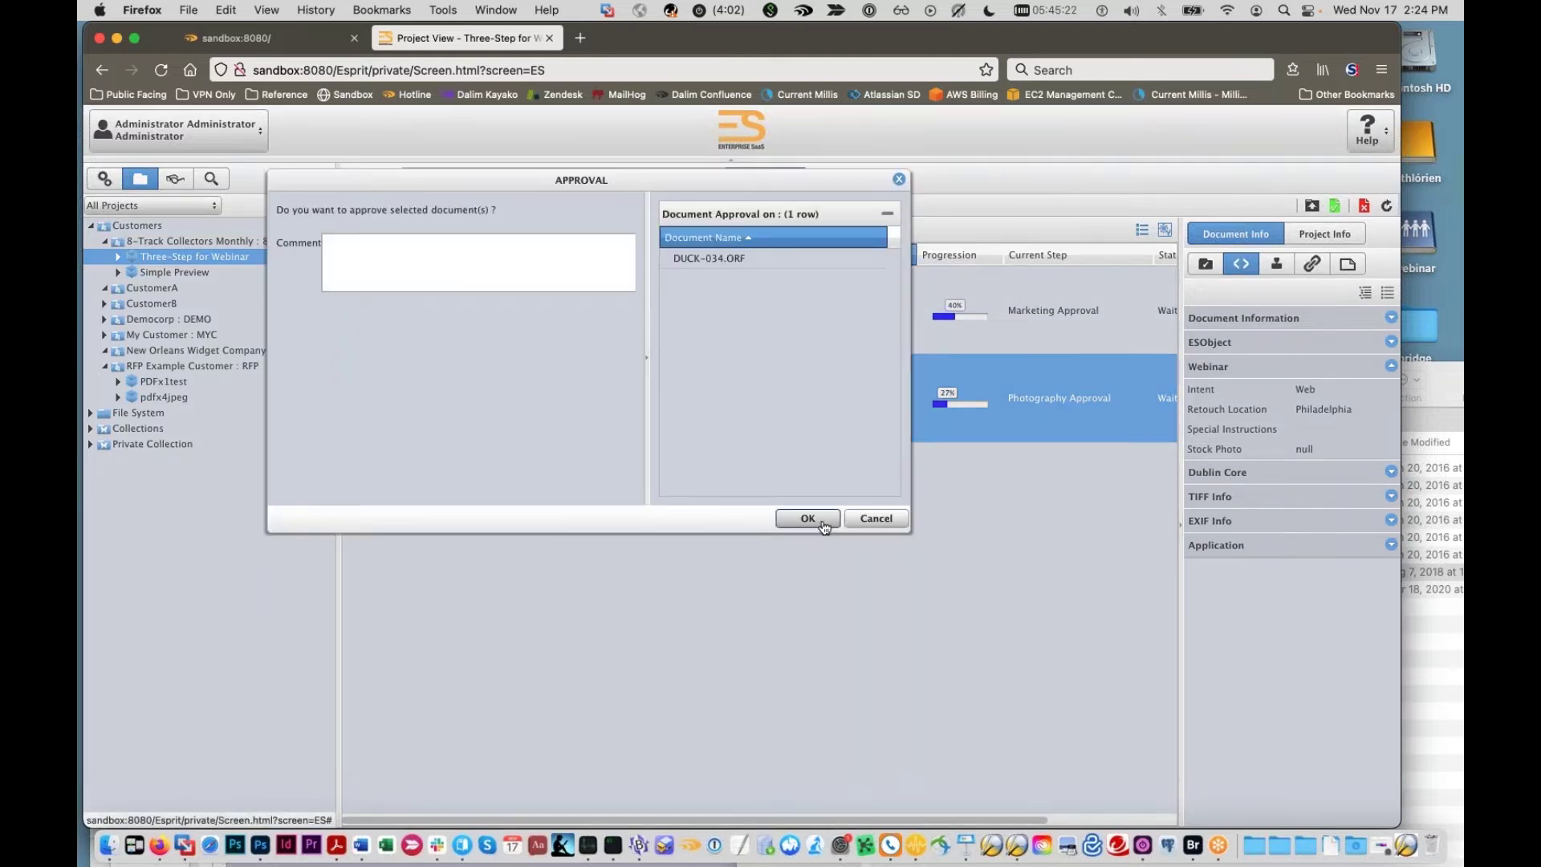
Step: Confirm approval of DUCK-034.ORF and reposition the Firefox window at the top
left_click(822, 522)
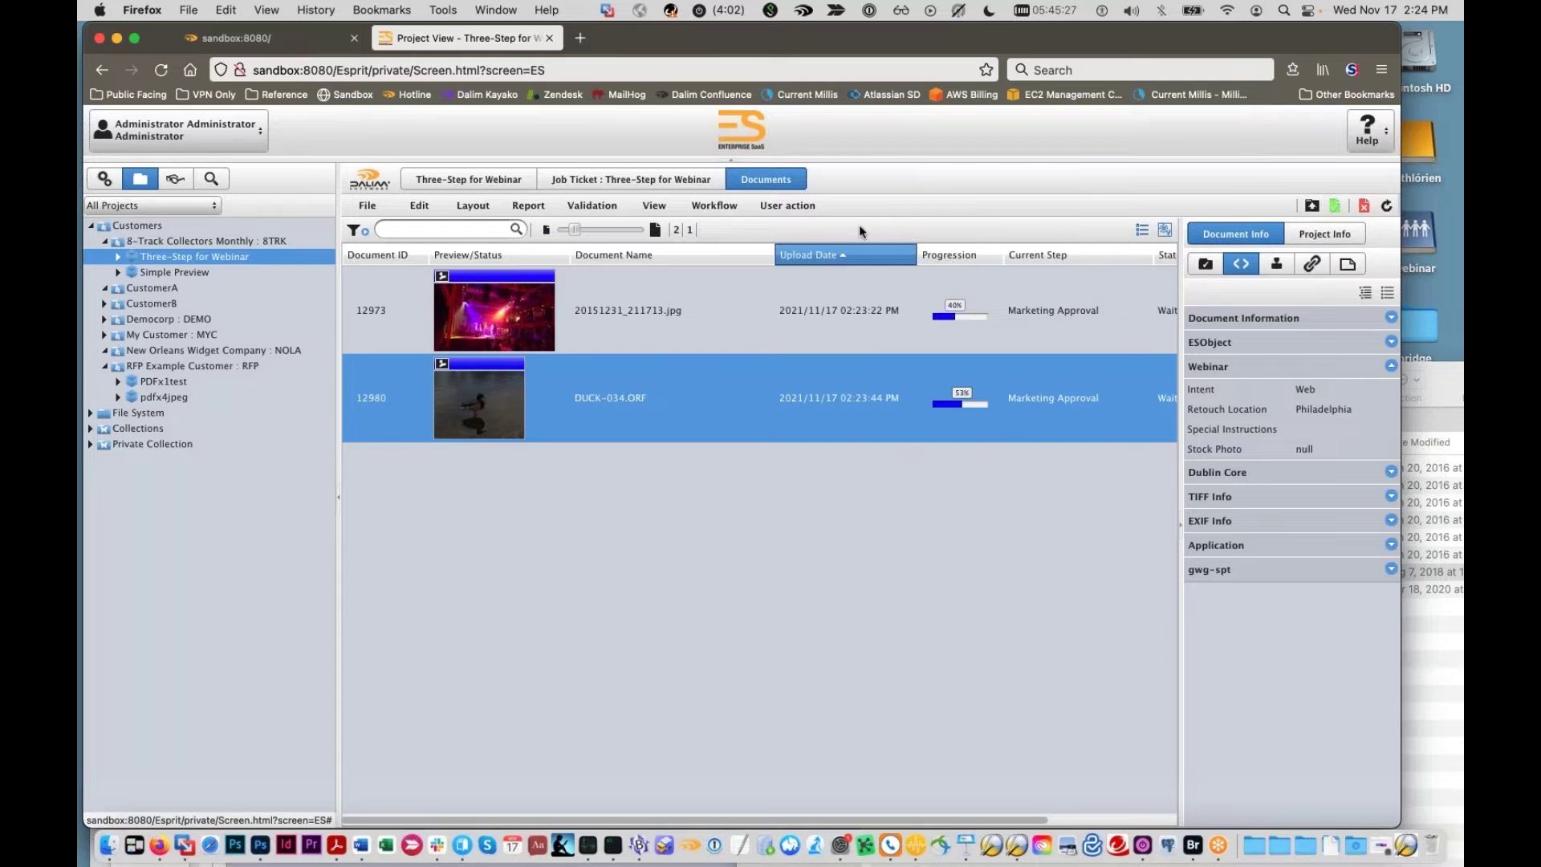
double_click(727, 51)
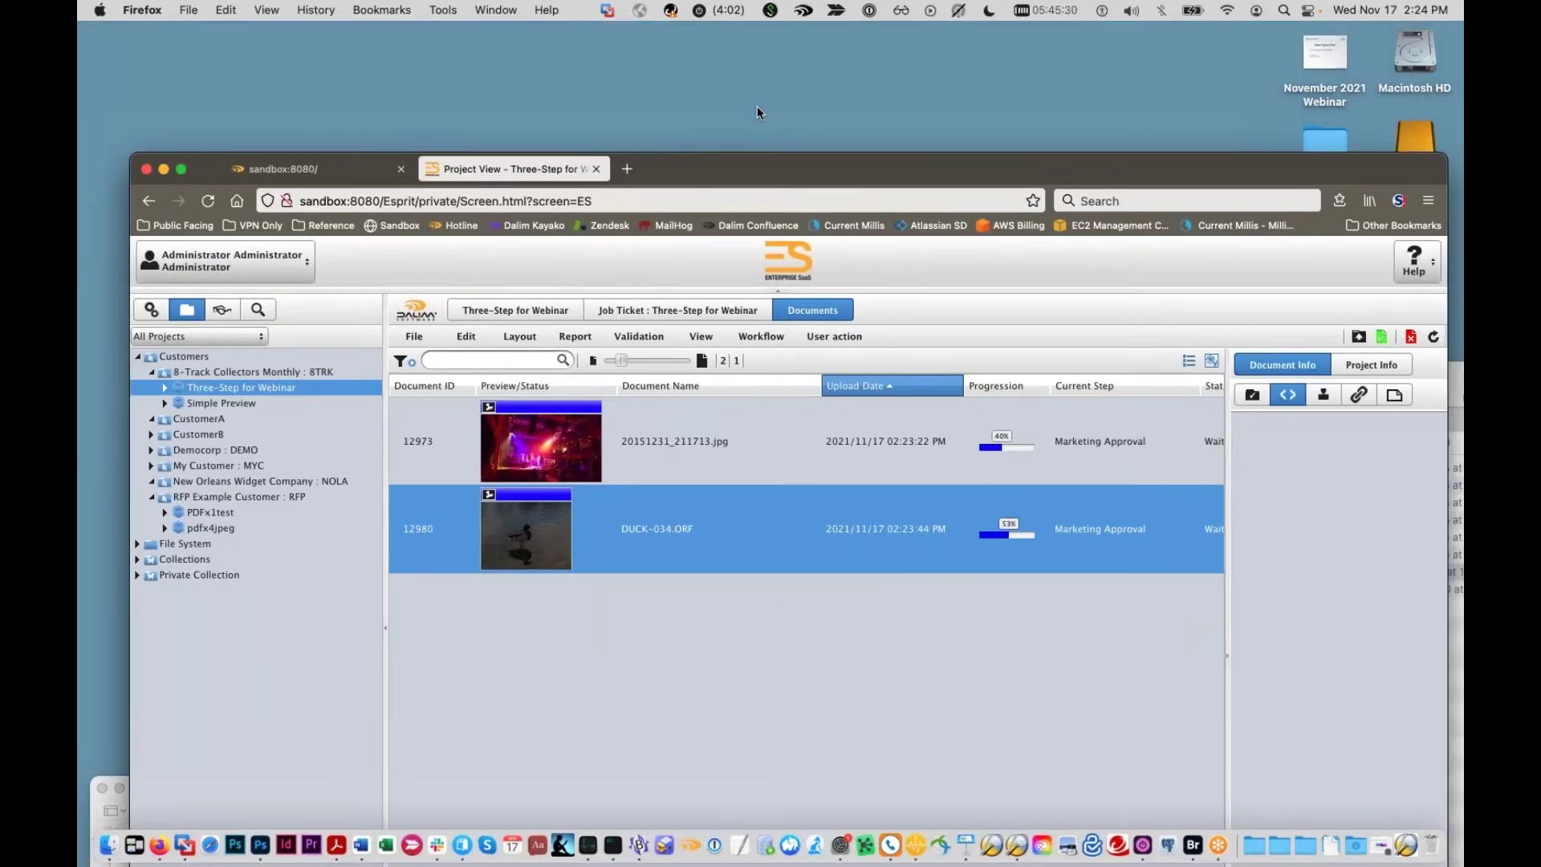
left_click_drag(757, 106, 725, 40)
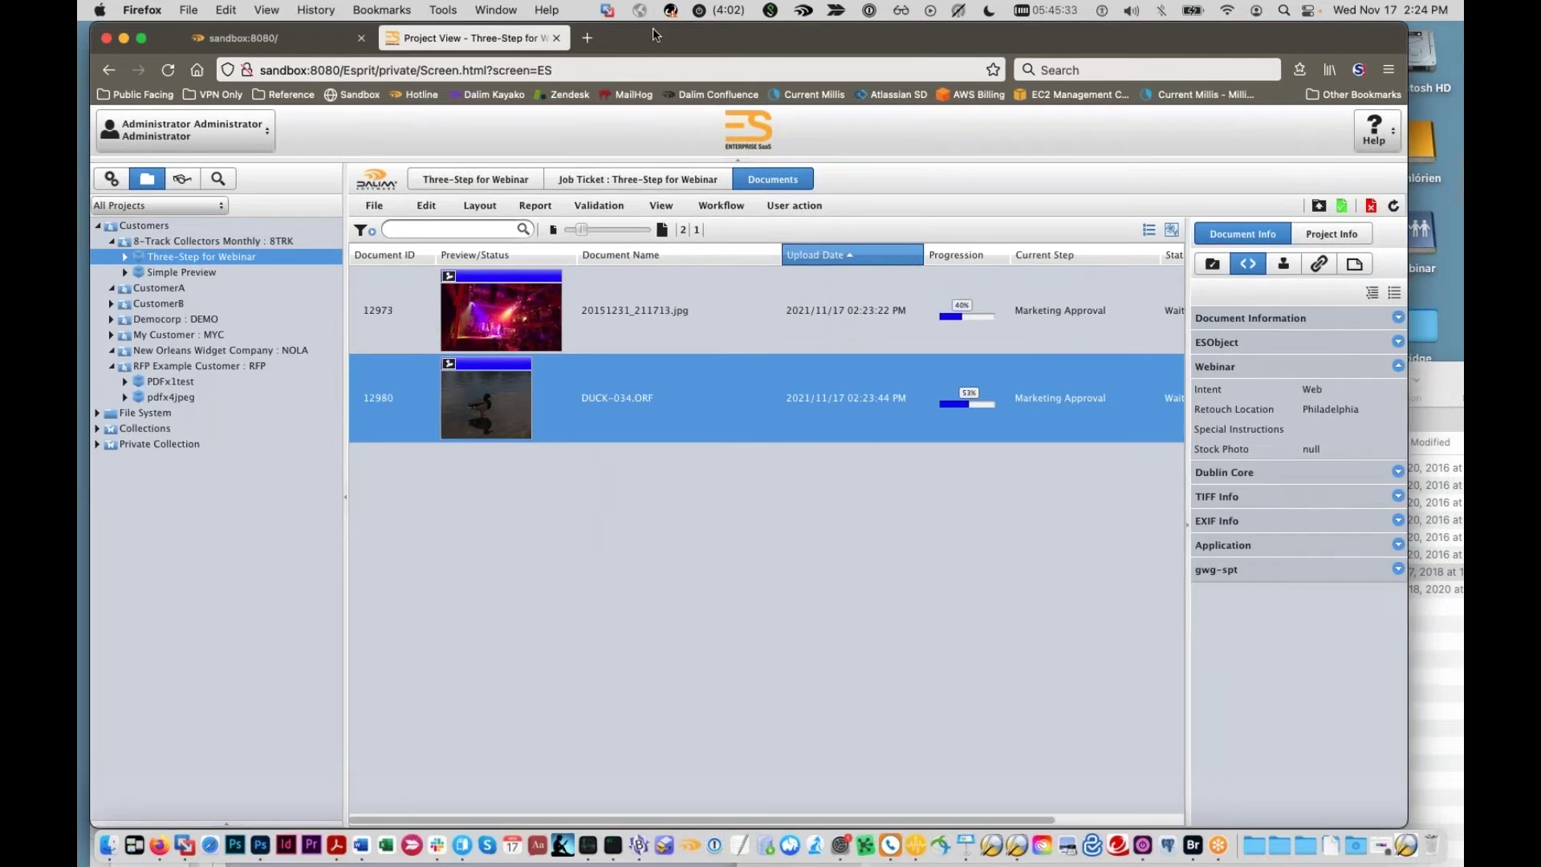
left_click_drag(721, 35, 721, 42)
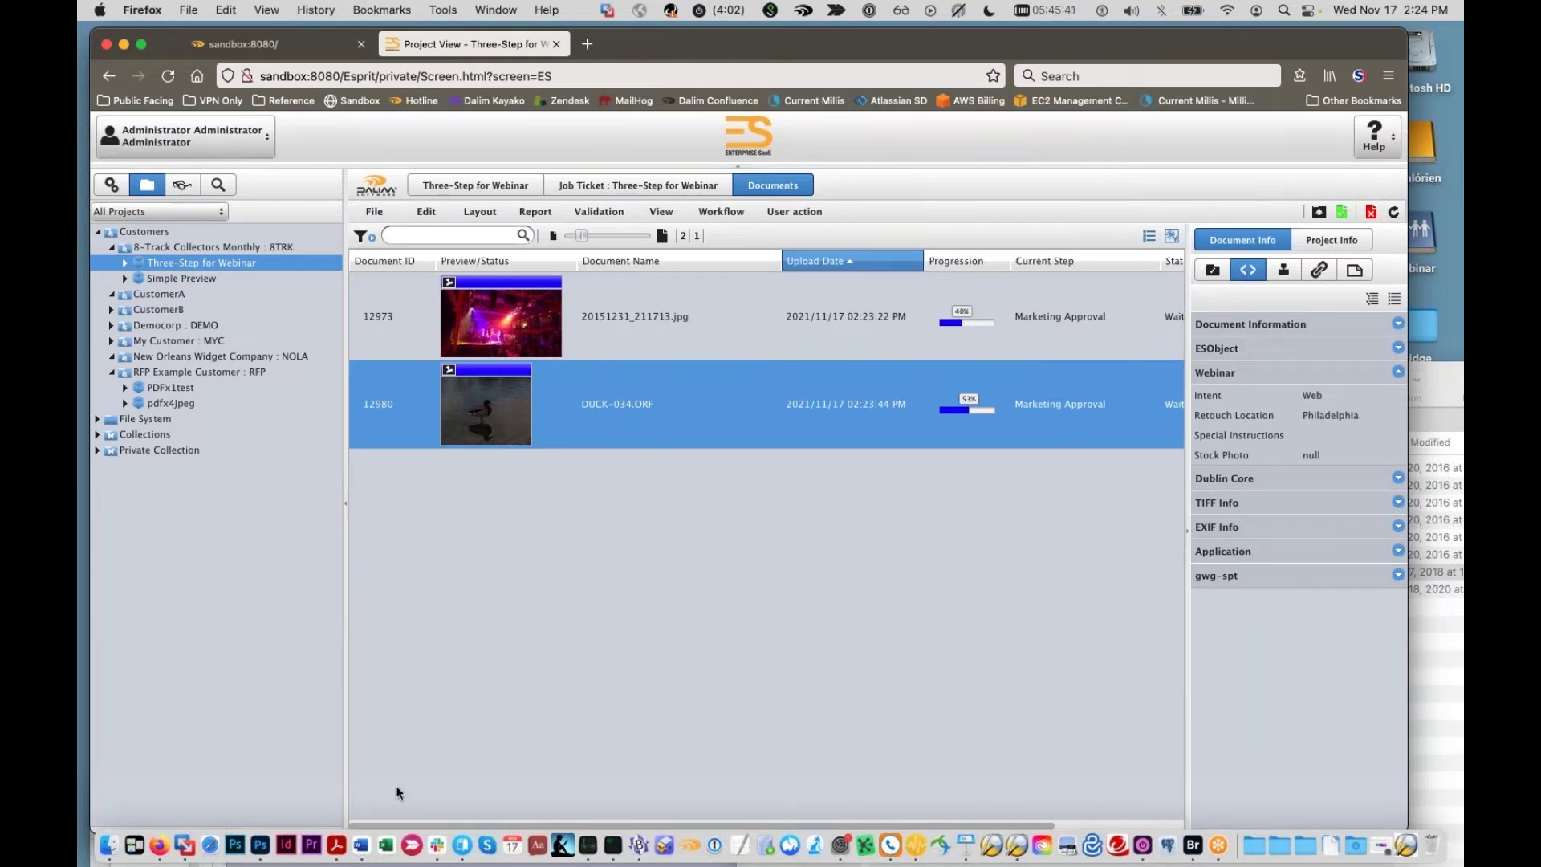
Step: Open _DSC4312.jpg from Finder in Photoshop and widen the Photoshop window
left_click(262, 848)
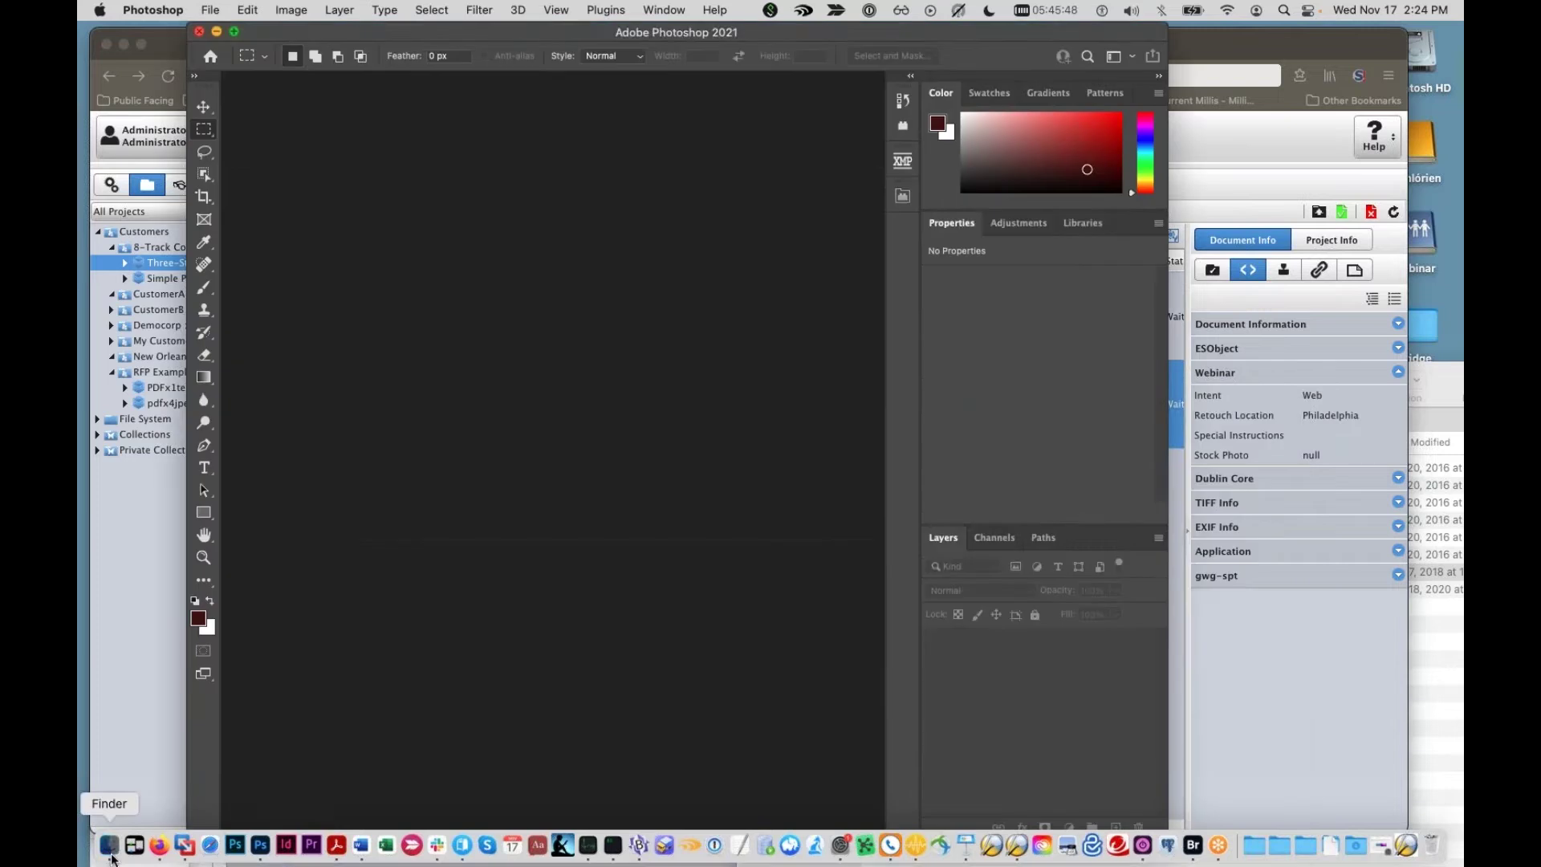
left_click(111, 856)
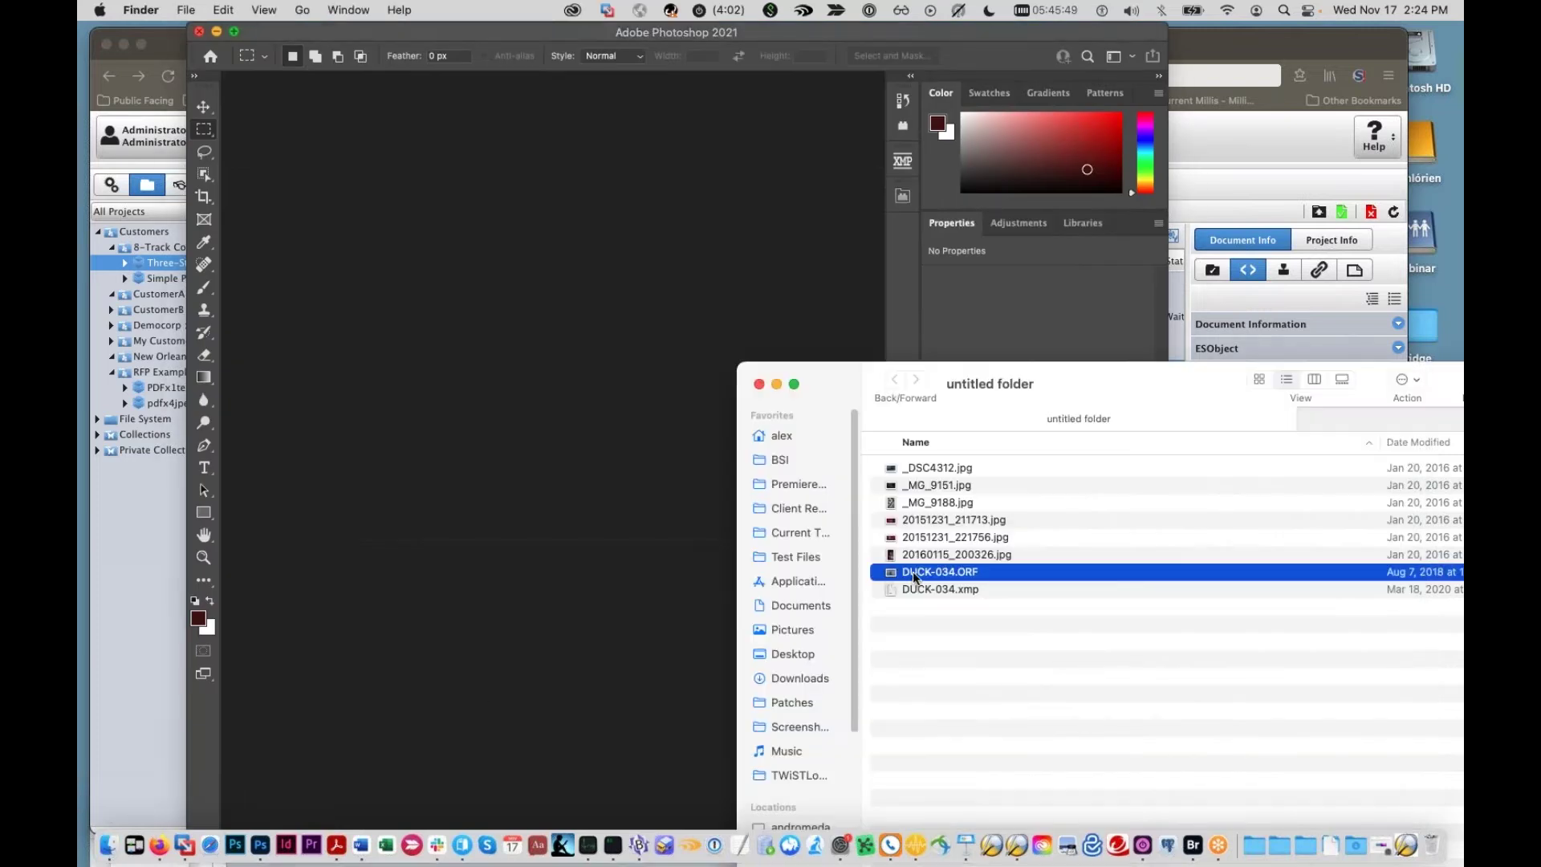
left_click(934, 466)
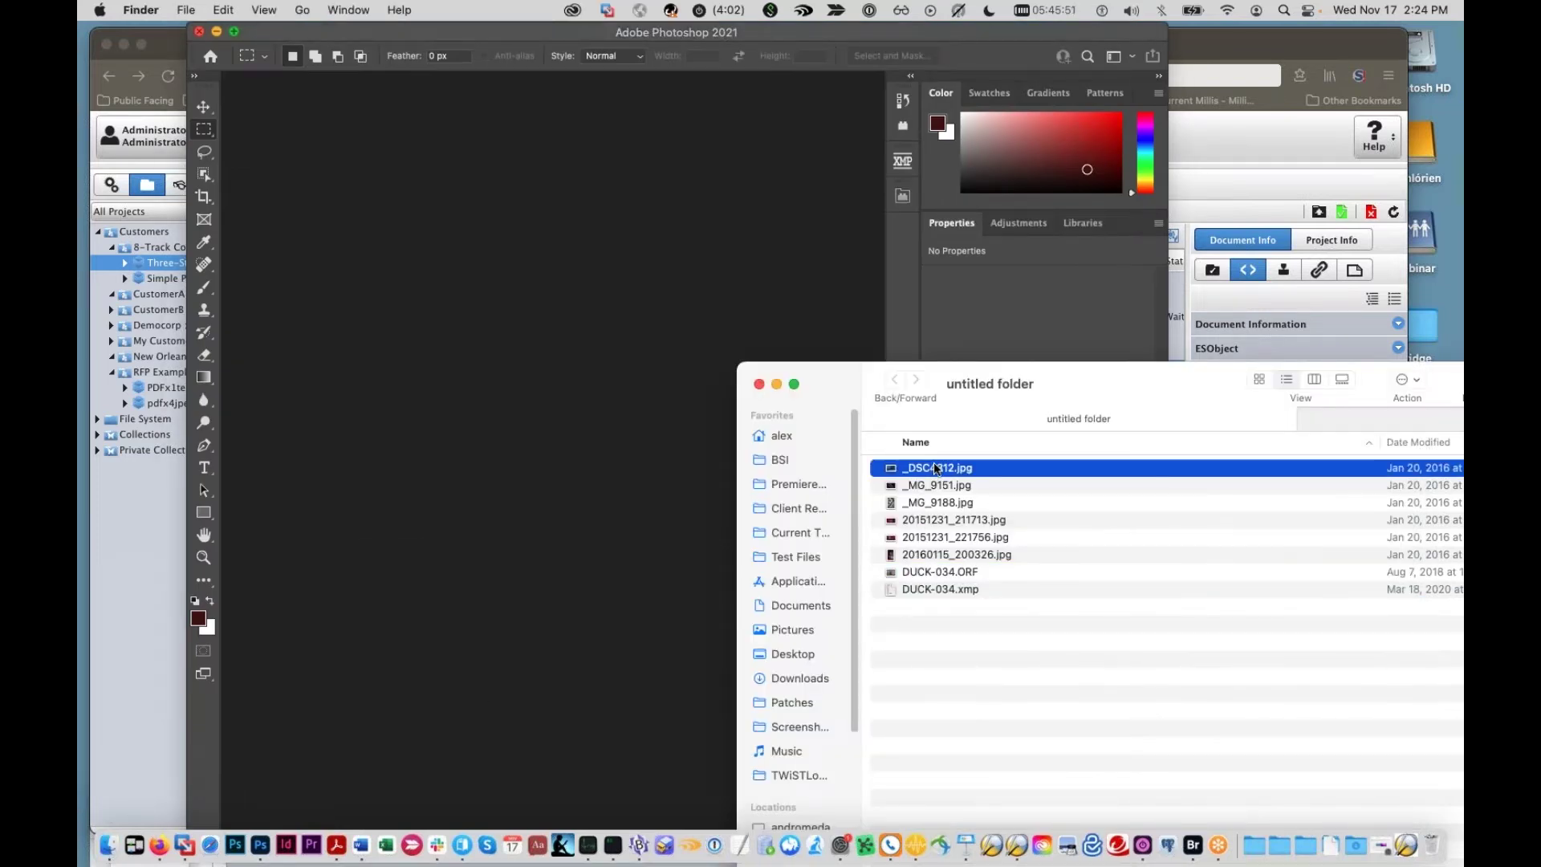
left_click_drag(933, 462, 262, 843)
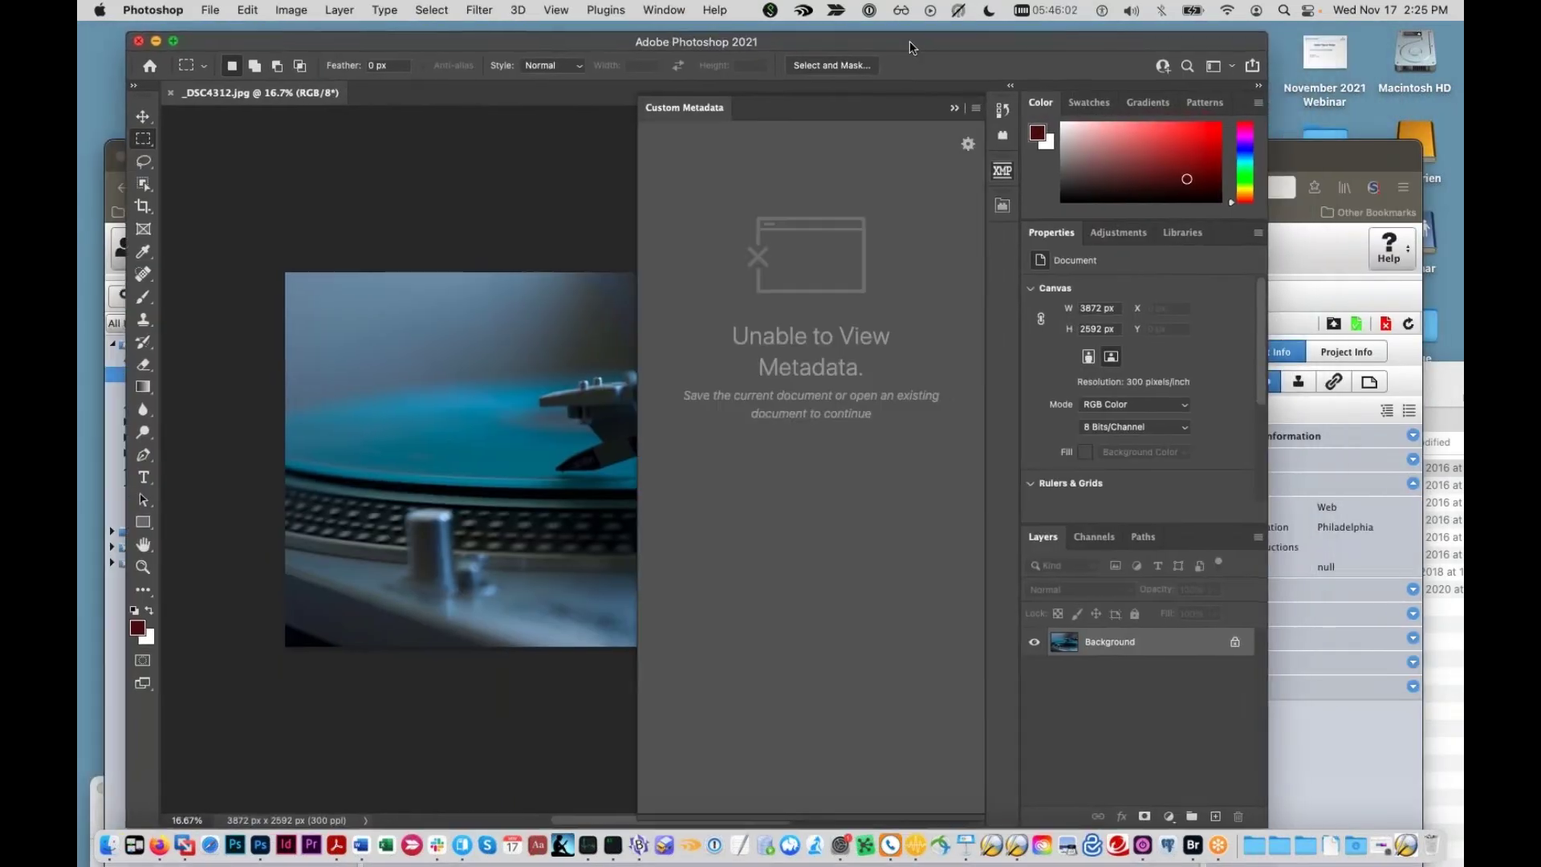
left_click_drag(909, 42, 893, 40)
left_click_drag(1249, 37, 1371, 38)
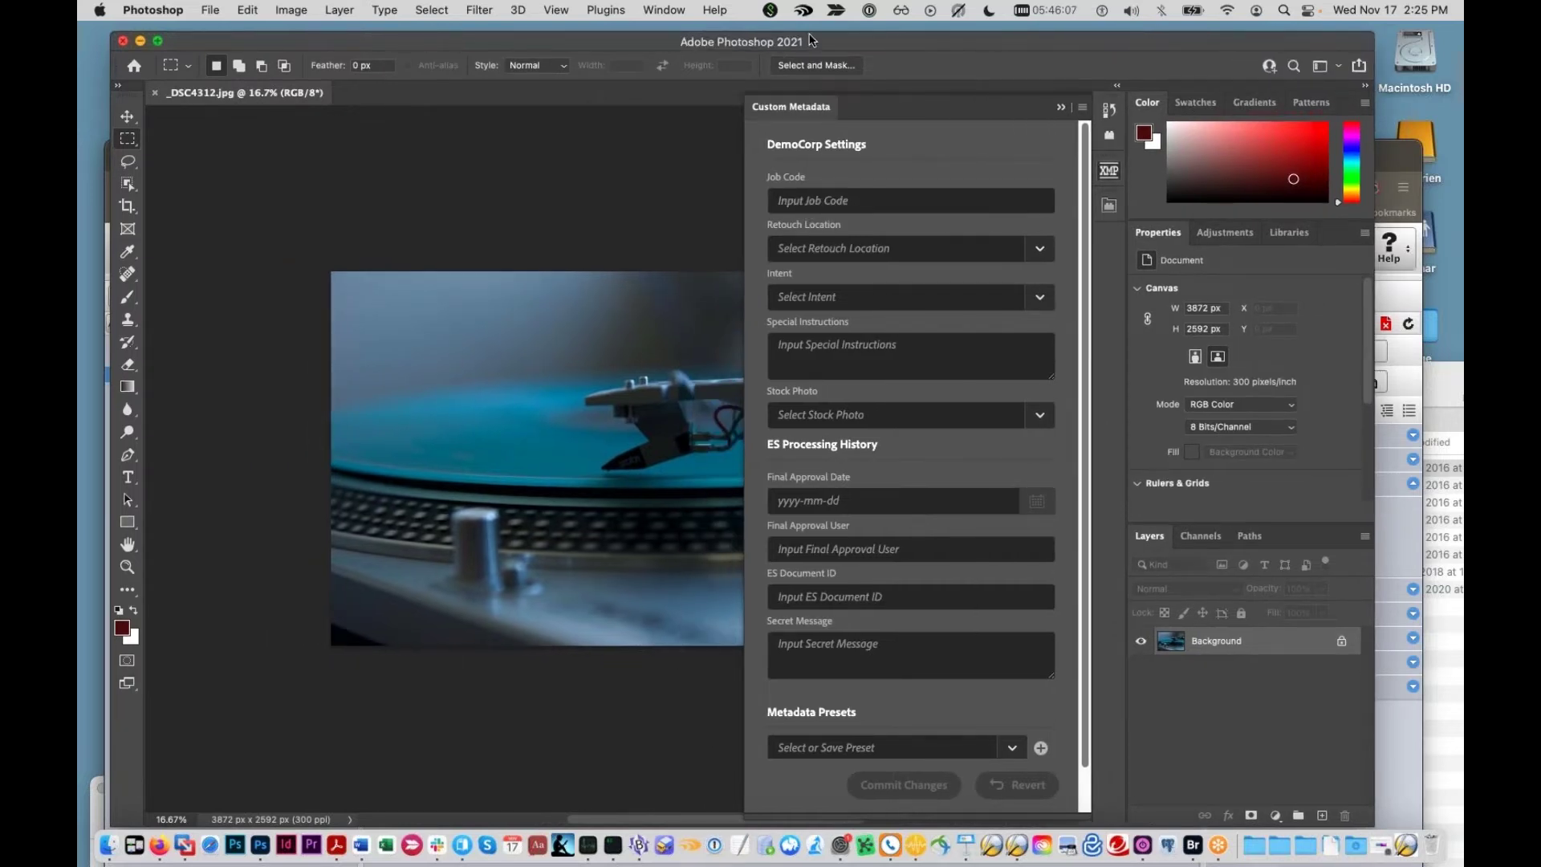
Step: Enter Job Code ABC1234, Retouch Location Philadelphia and instructions 'greetings from bridge'
left_click_drag(802, 36, 788, 31)
left_click(836, 201)
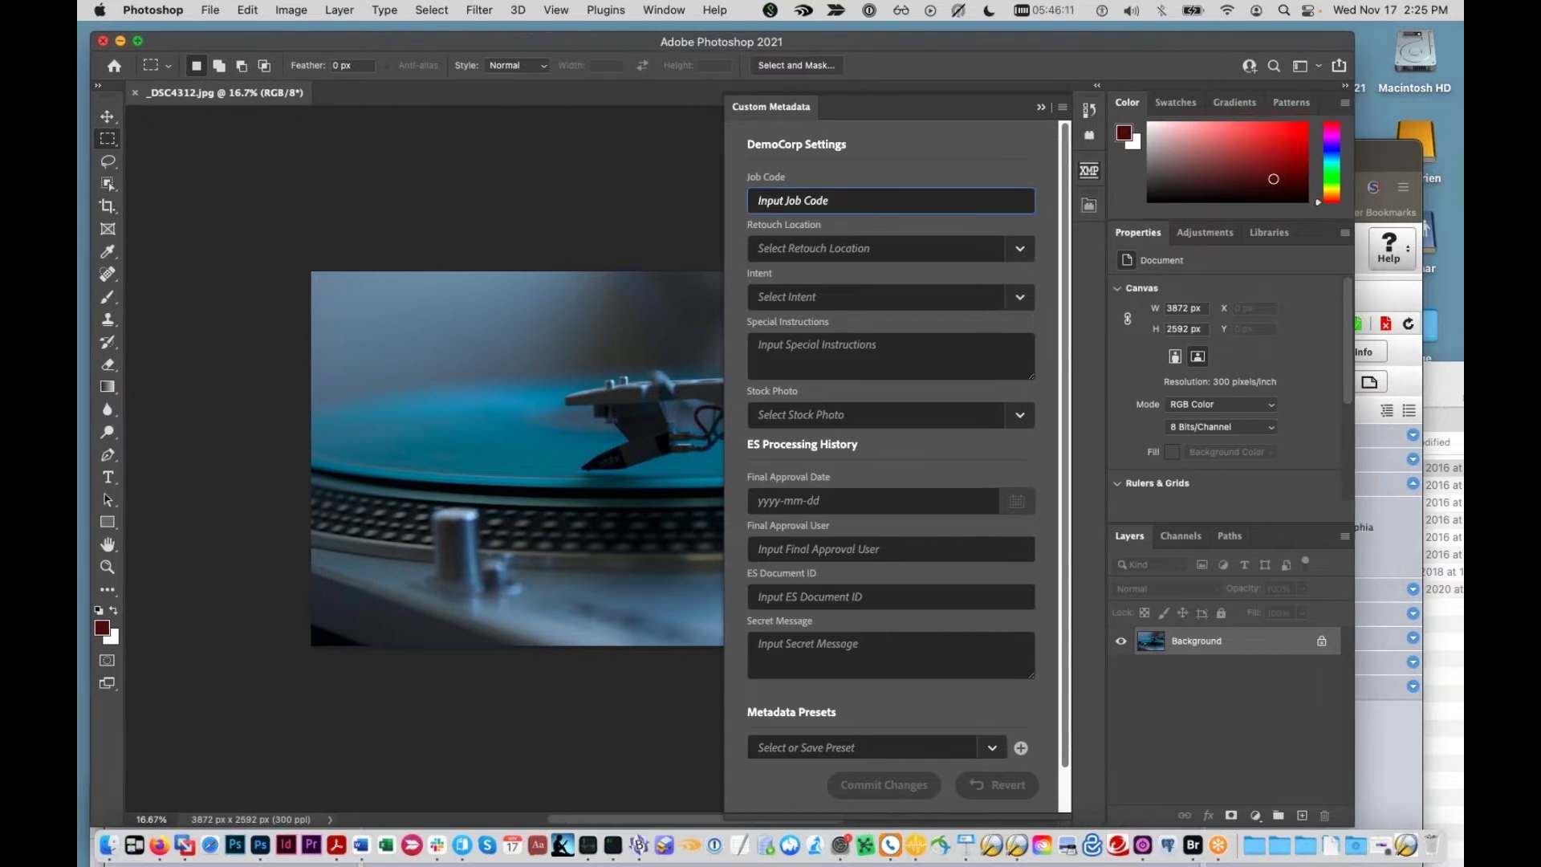
type("ABC1234")
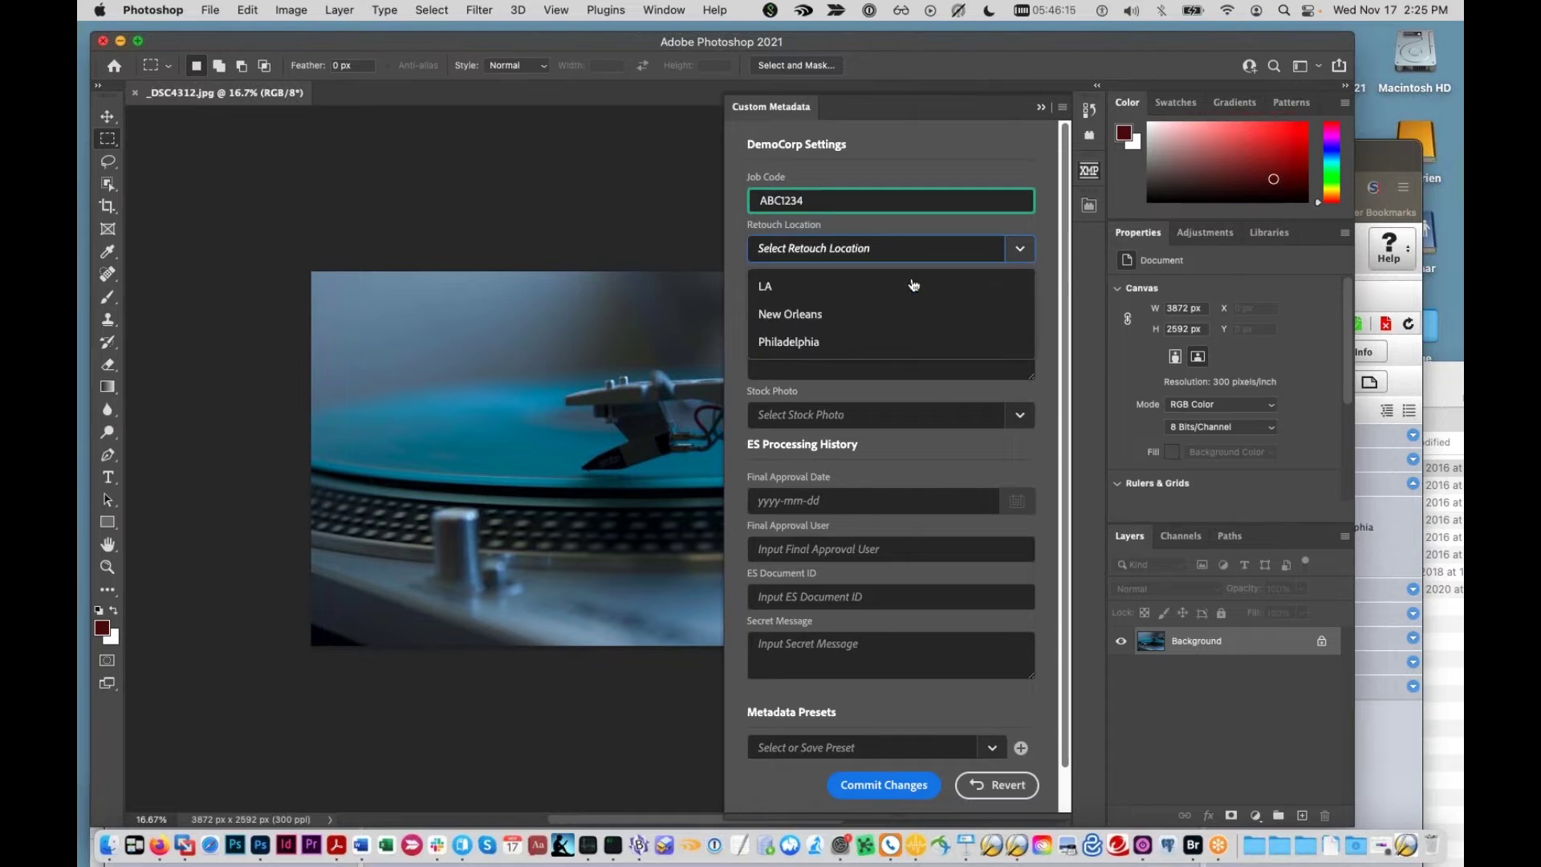
left_click(1011, 250)
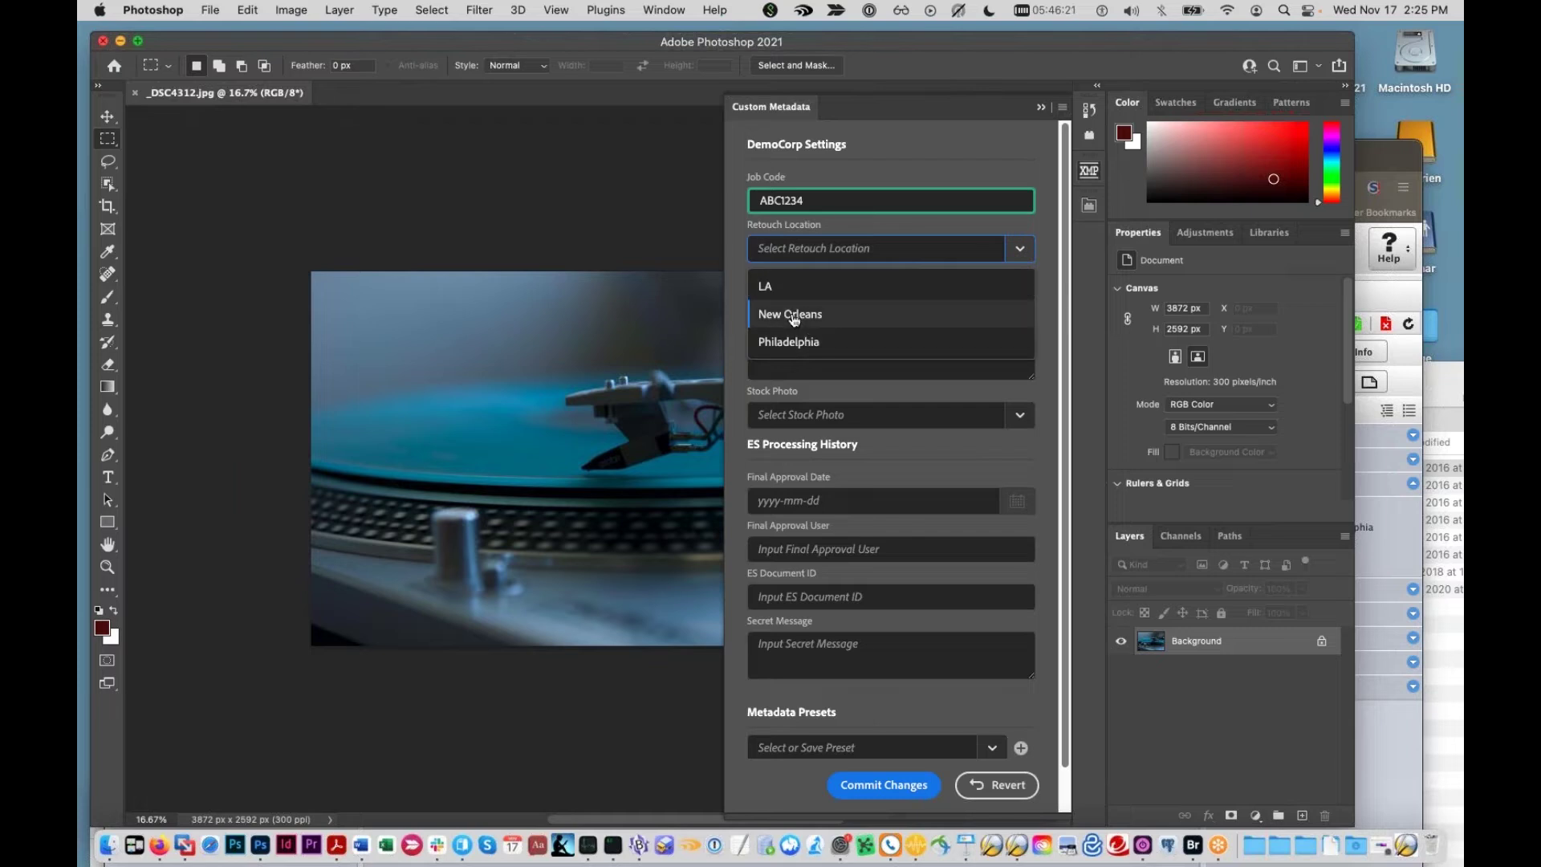
left_click(792, 343)
left_click(911, 359)
type("greet")
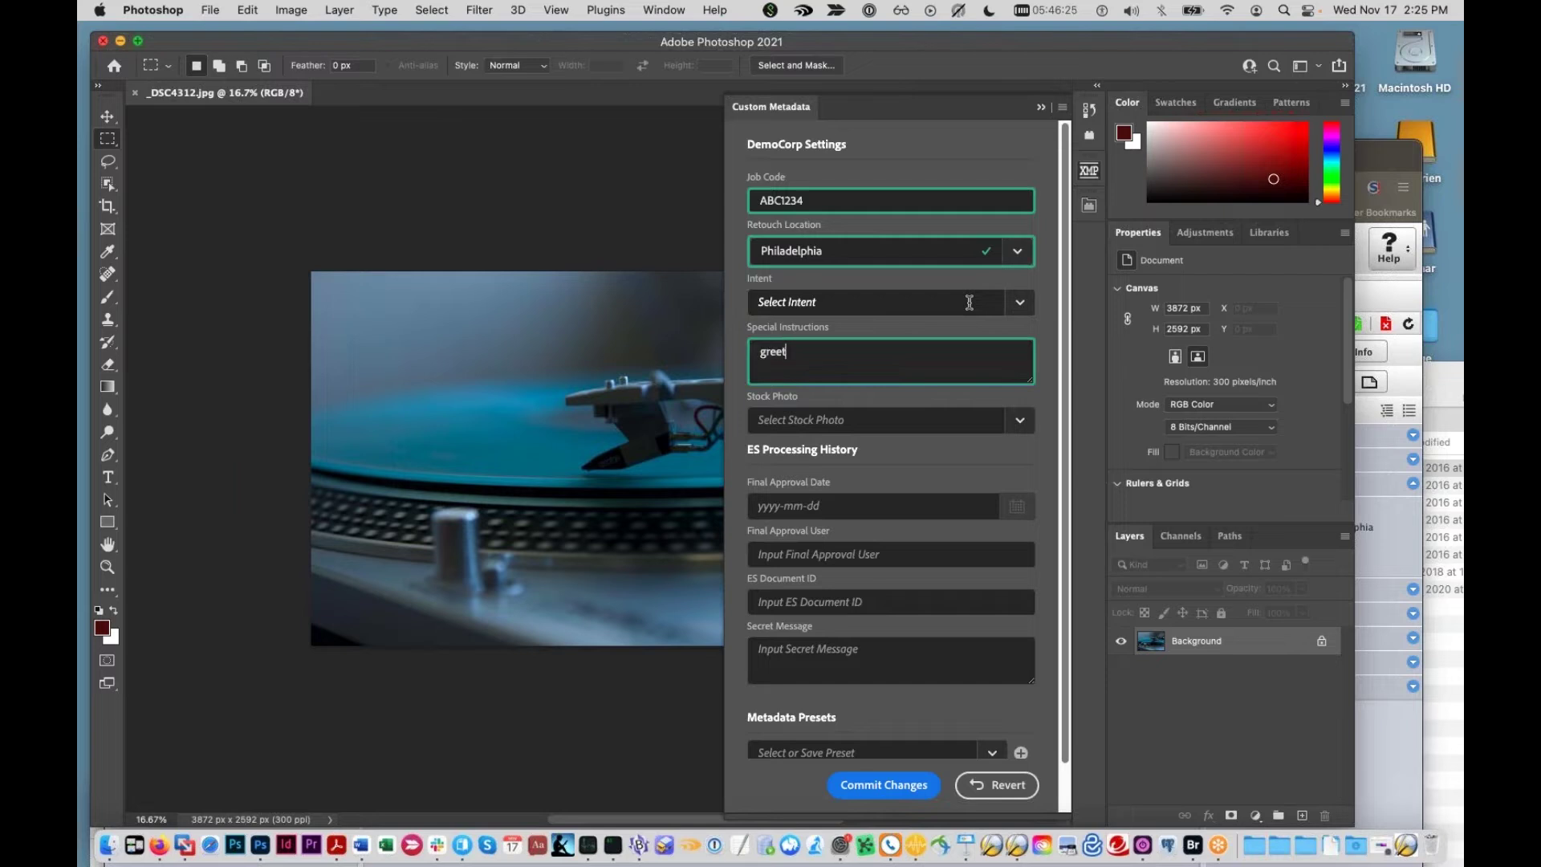
type("ings from bridge")
Step: Set Intent to Print and Stock Photo to true, then commit the metadata changes
left_click(1018, 303)
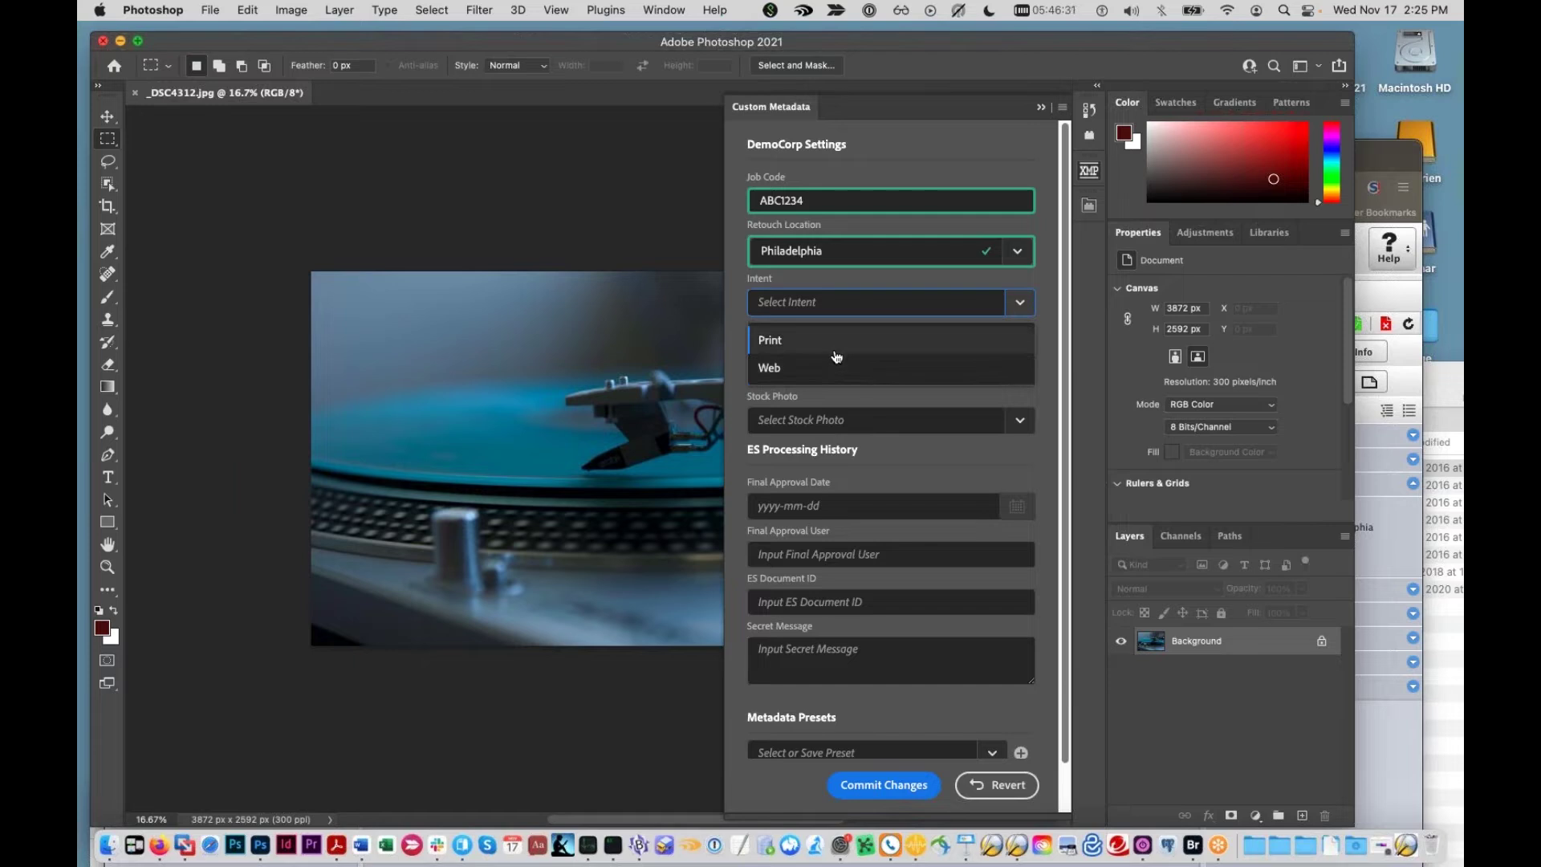
left_click(835, 354)
left_click(1020, 430)
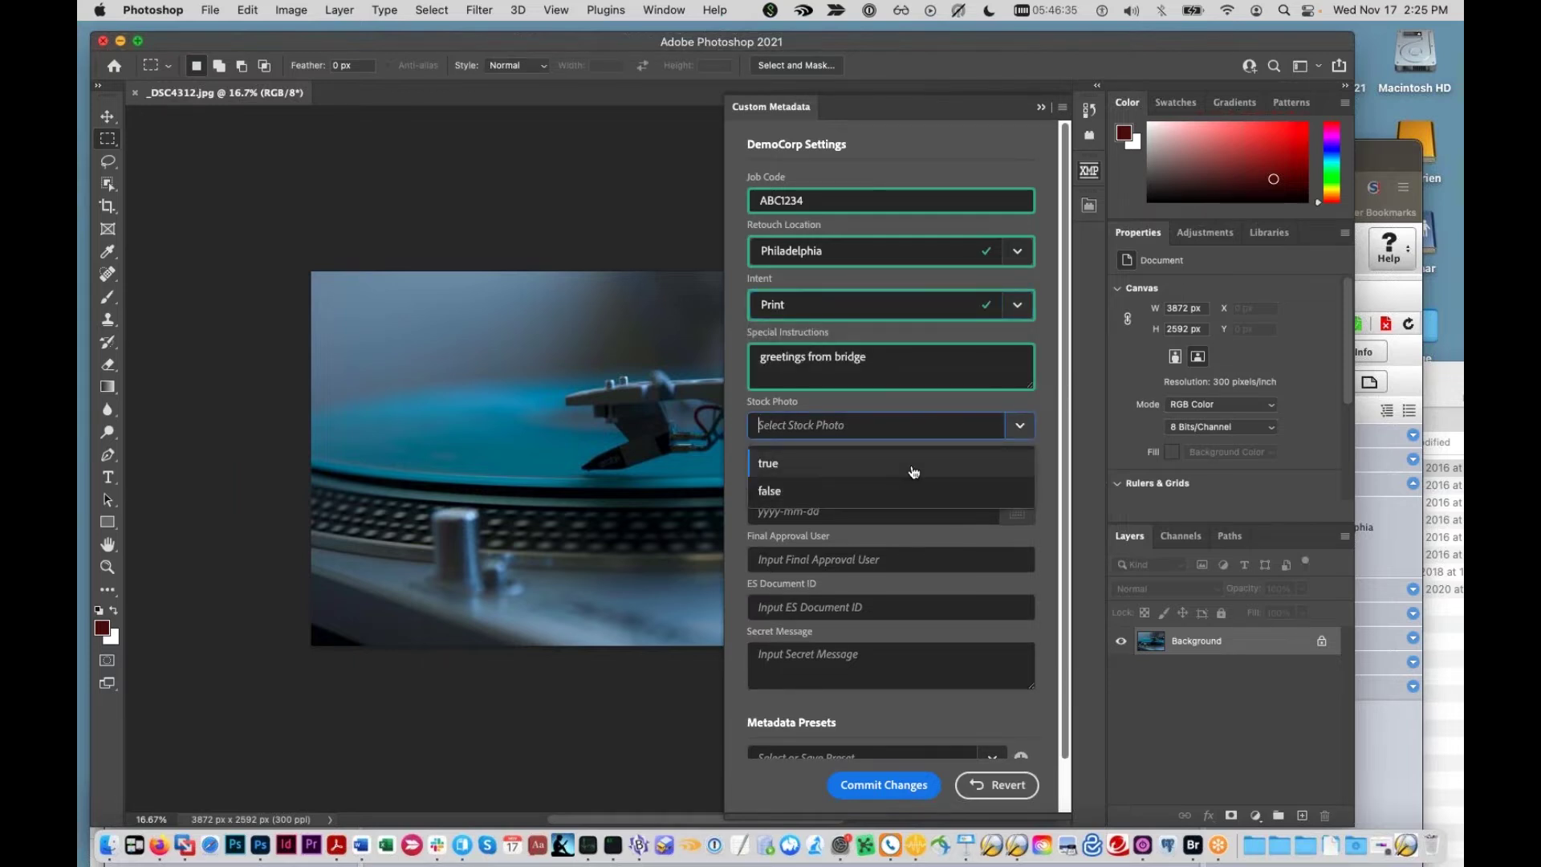
left_click(913, 472)
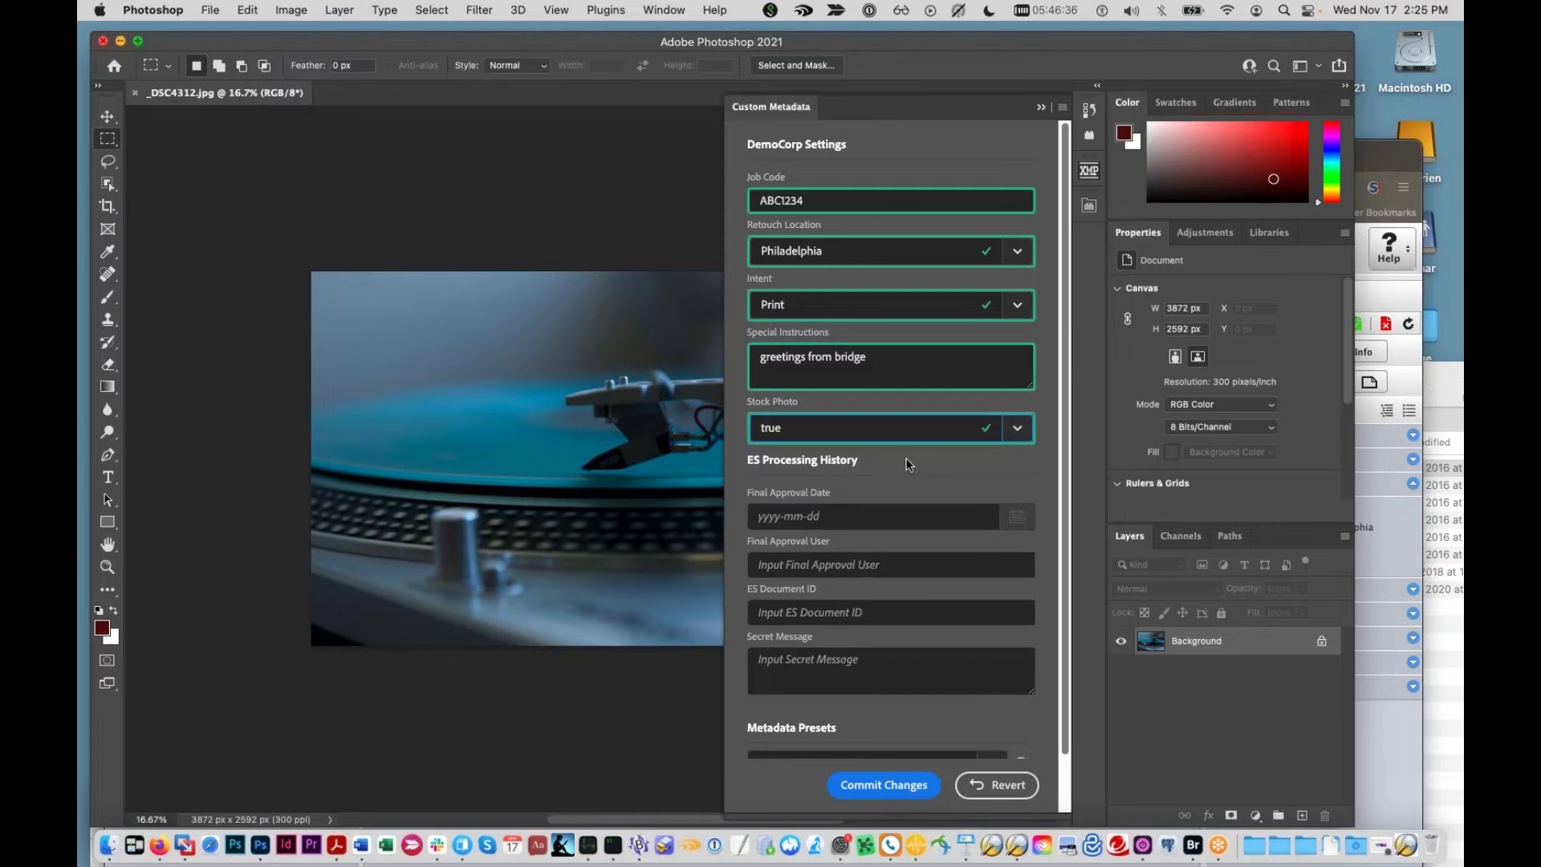
left_click(913, 785)
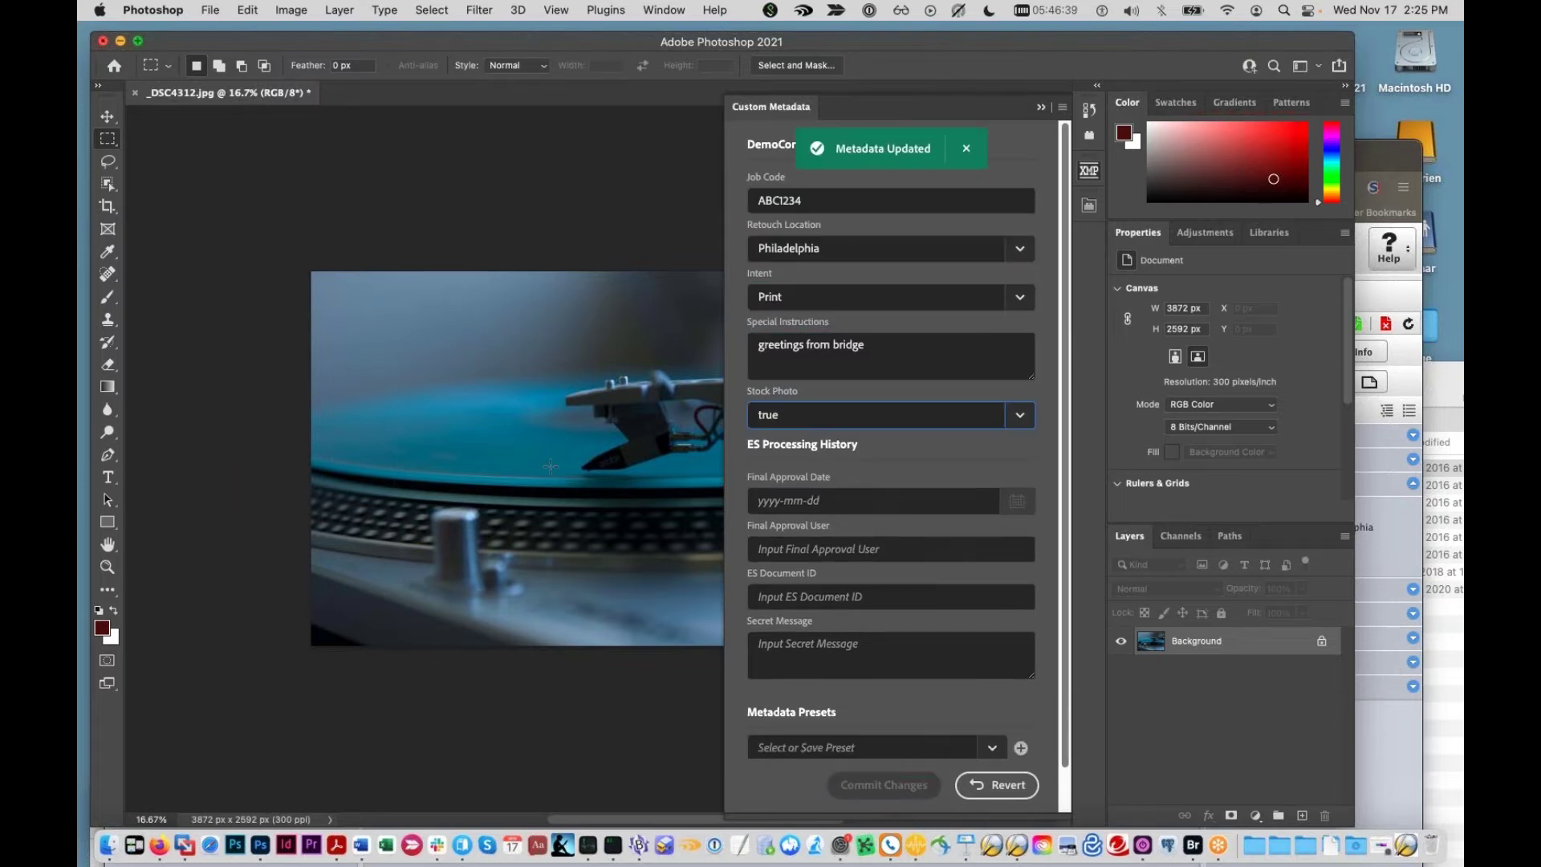
Step: Save _DSC4312.jpg, confirming the JPEG save options
key("super+s")
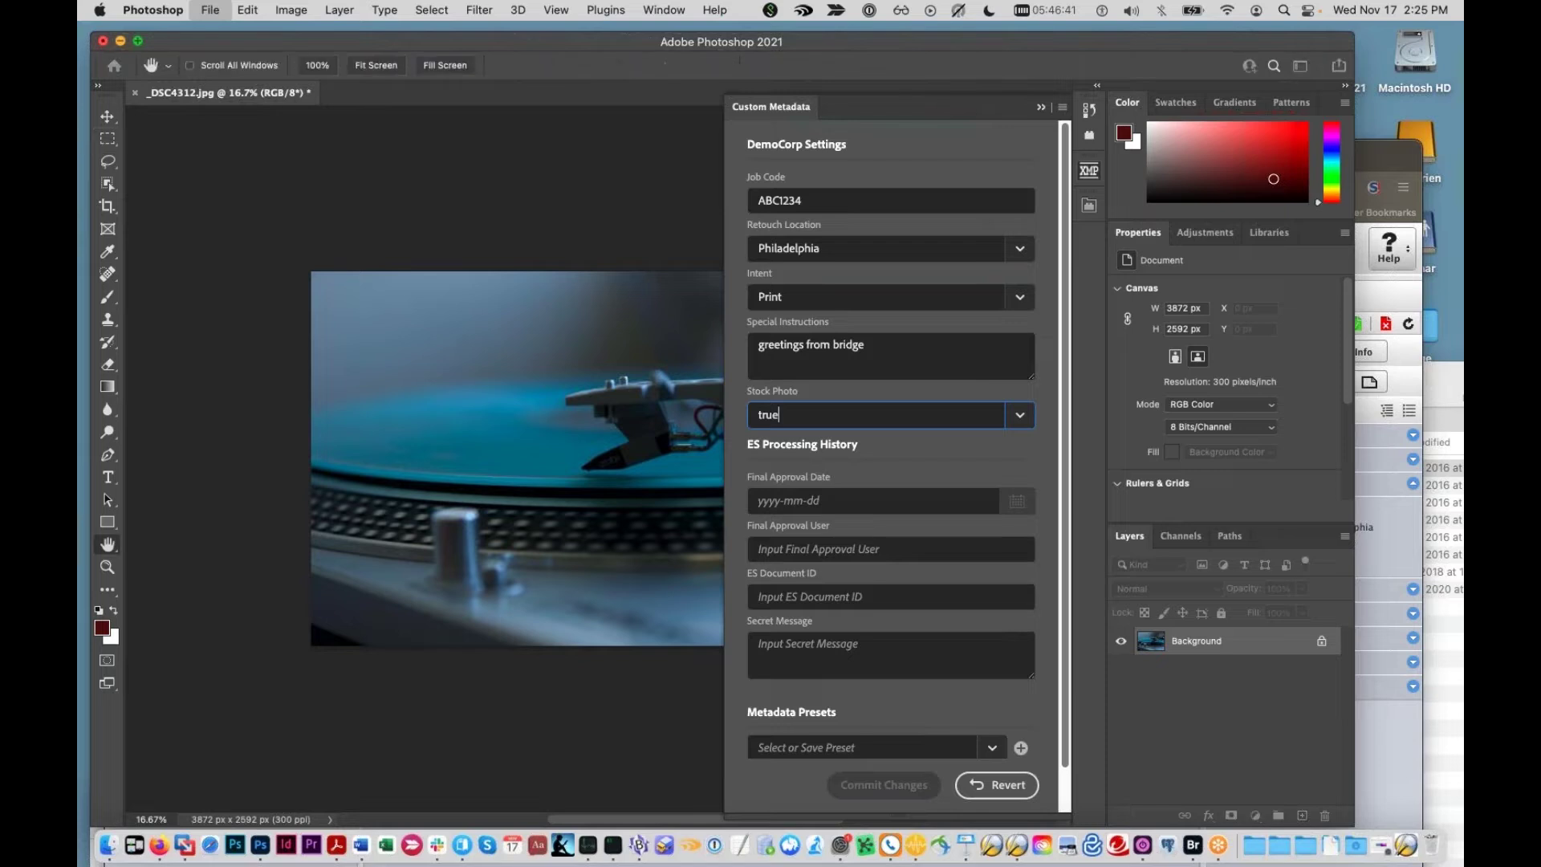
left_click(871, 224)
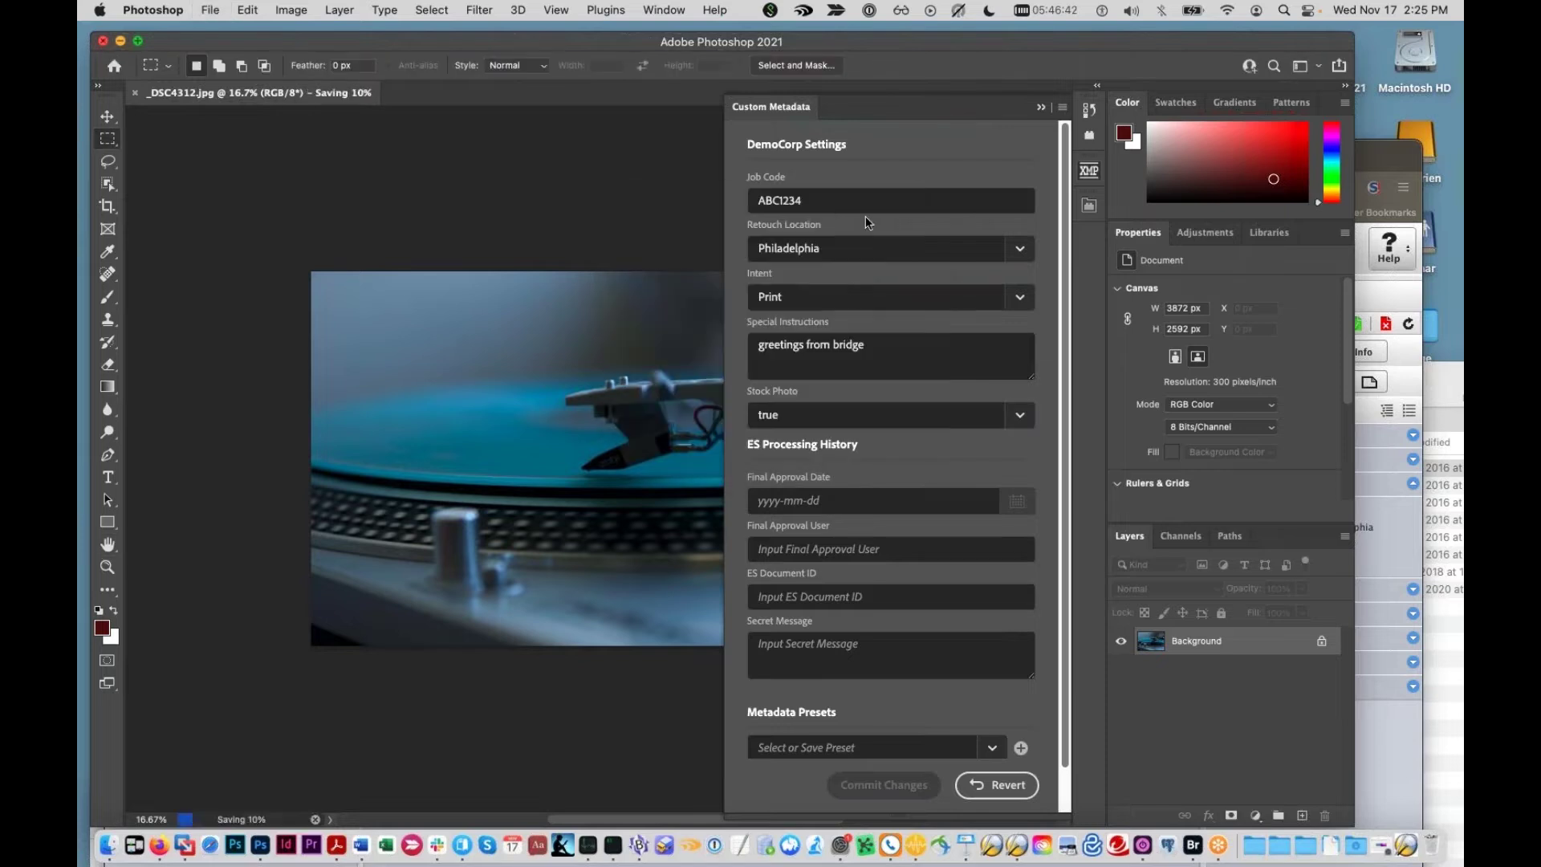
left_click(1085, 208)
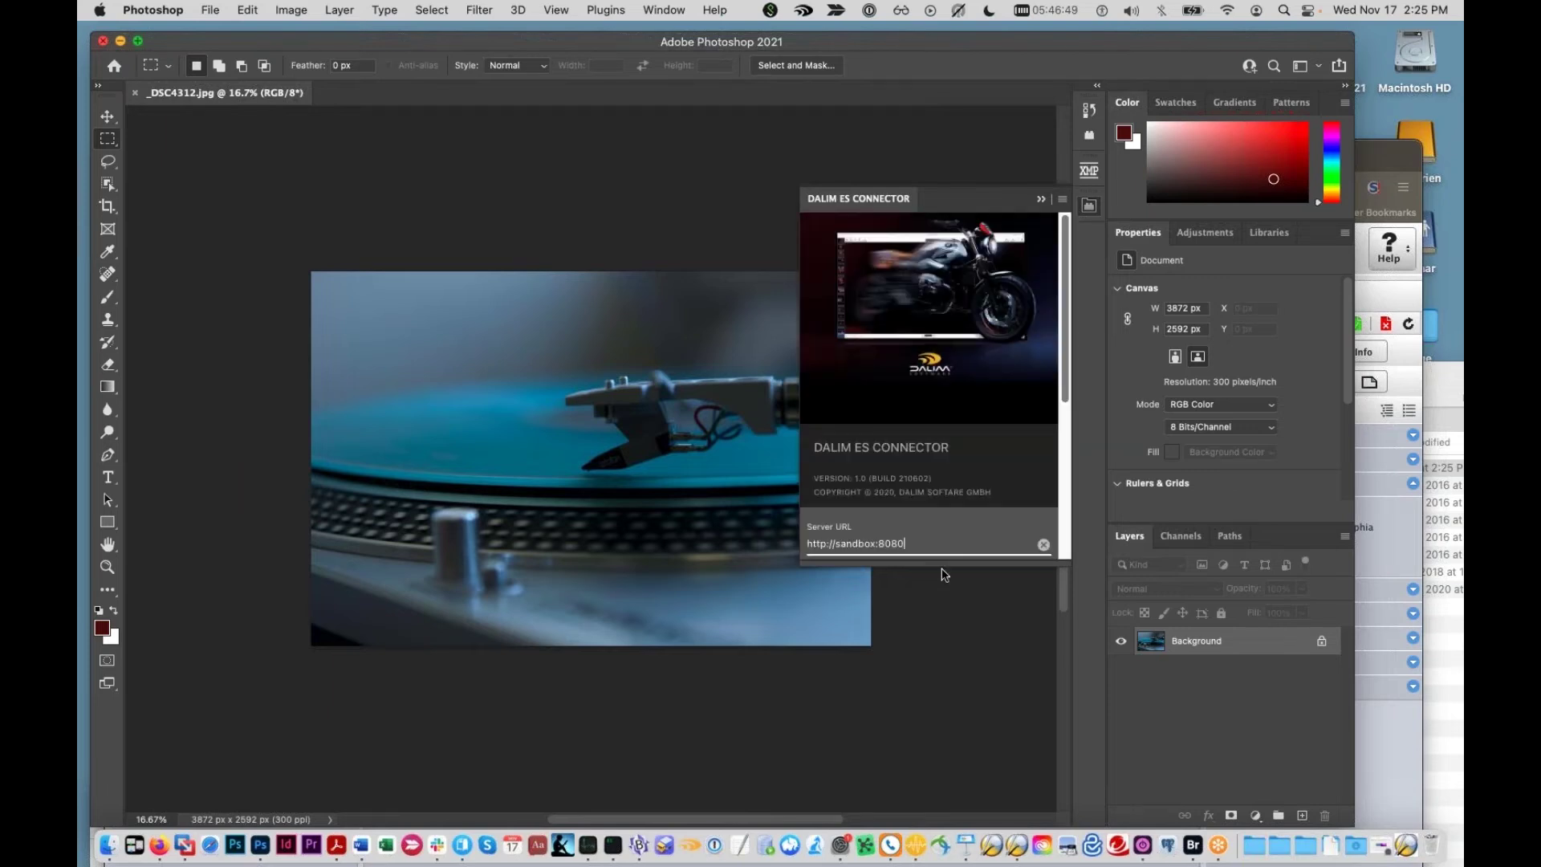
Step: Connect to the sandbox server and open Customers > 8-Track Collectors Monthly > Three-Step for Webinar
key("Return")
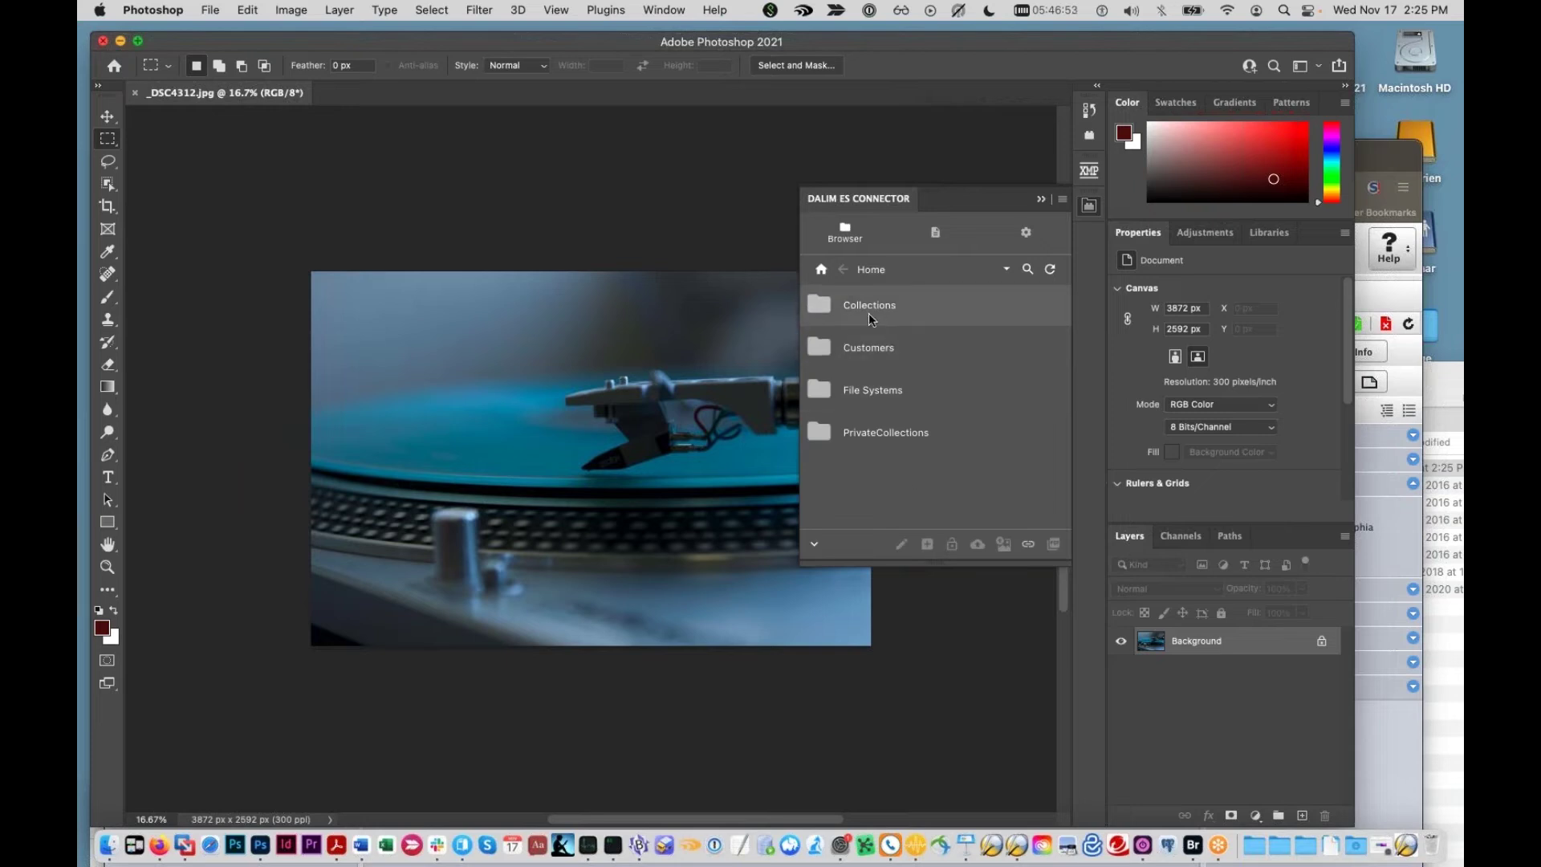
left_click(829, 351)
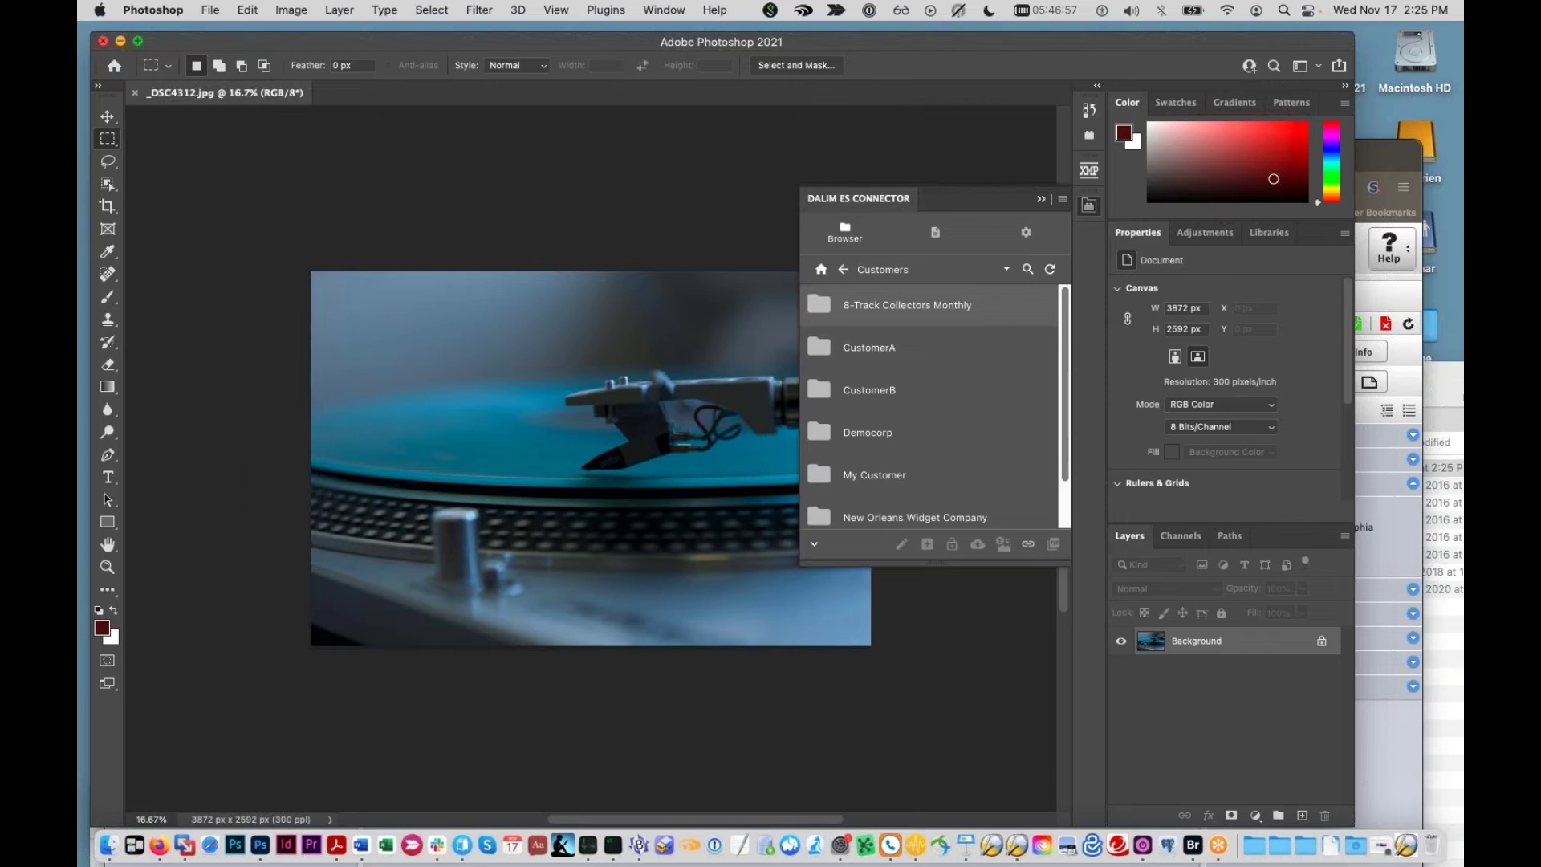
left_click(843, 309)
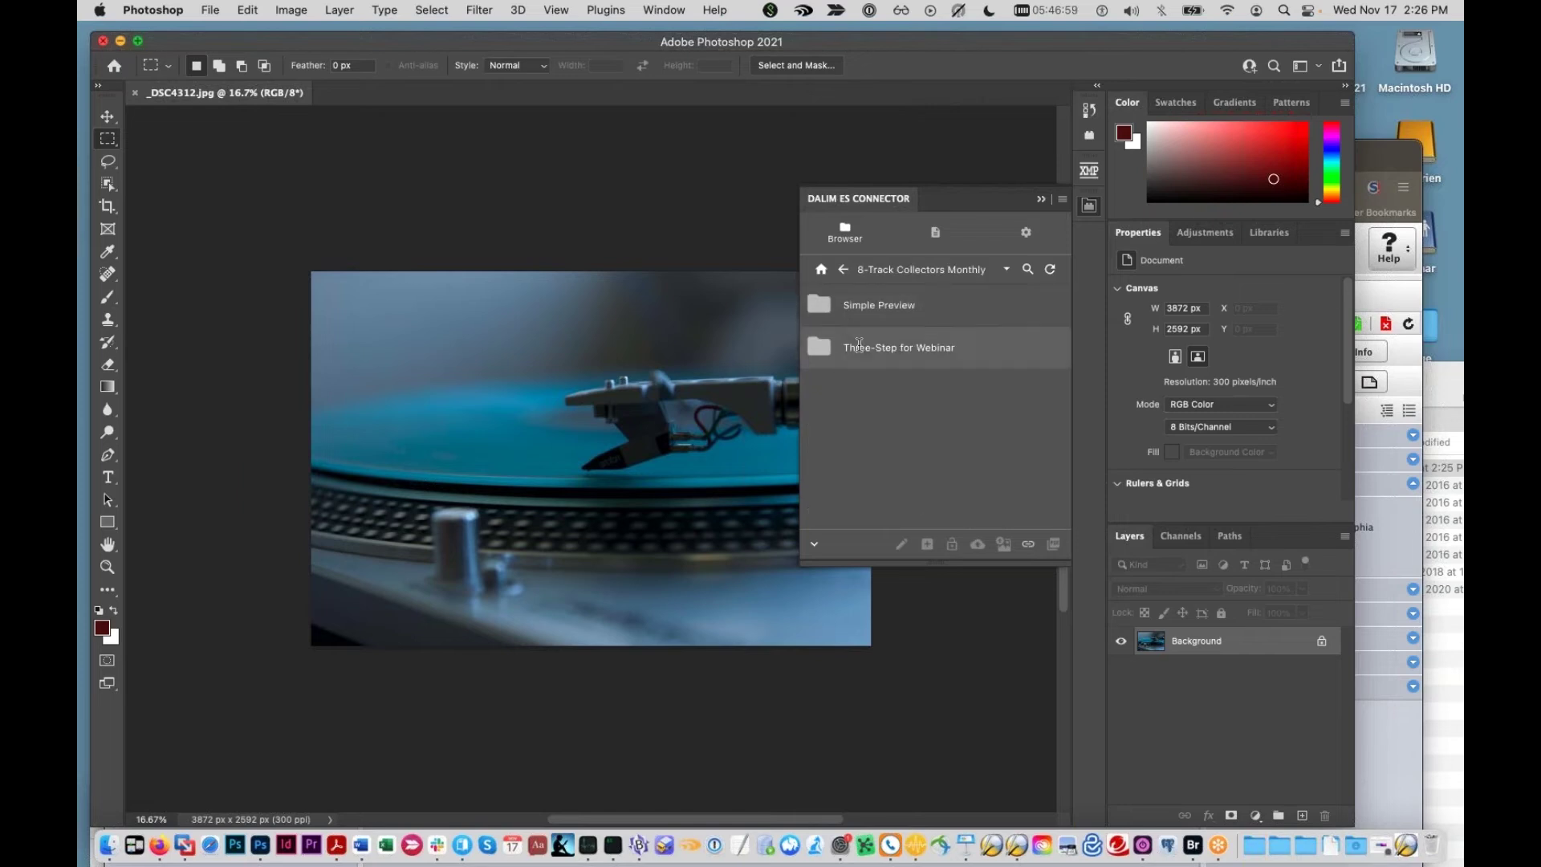
left_click(858, 345)
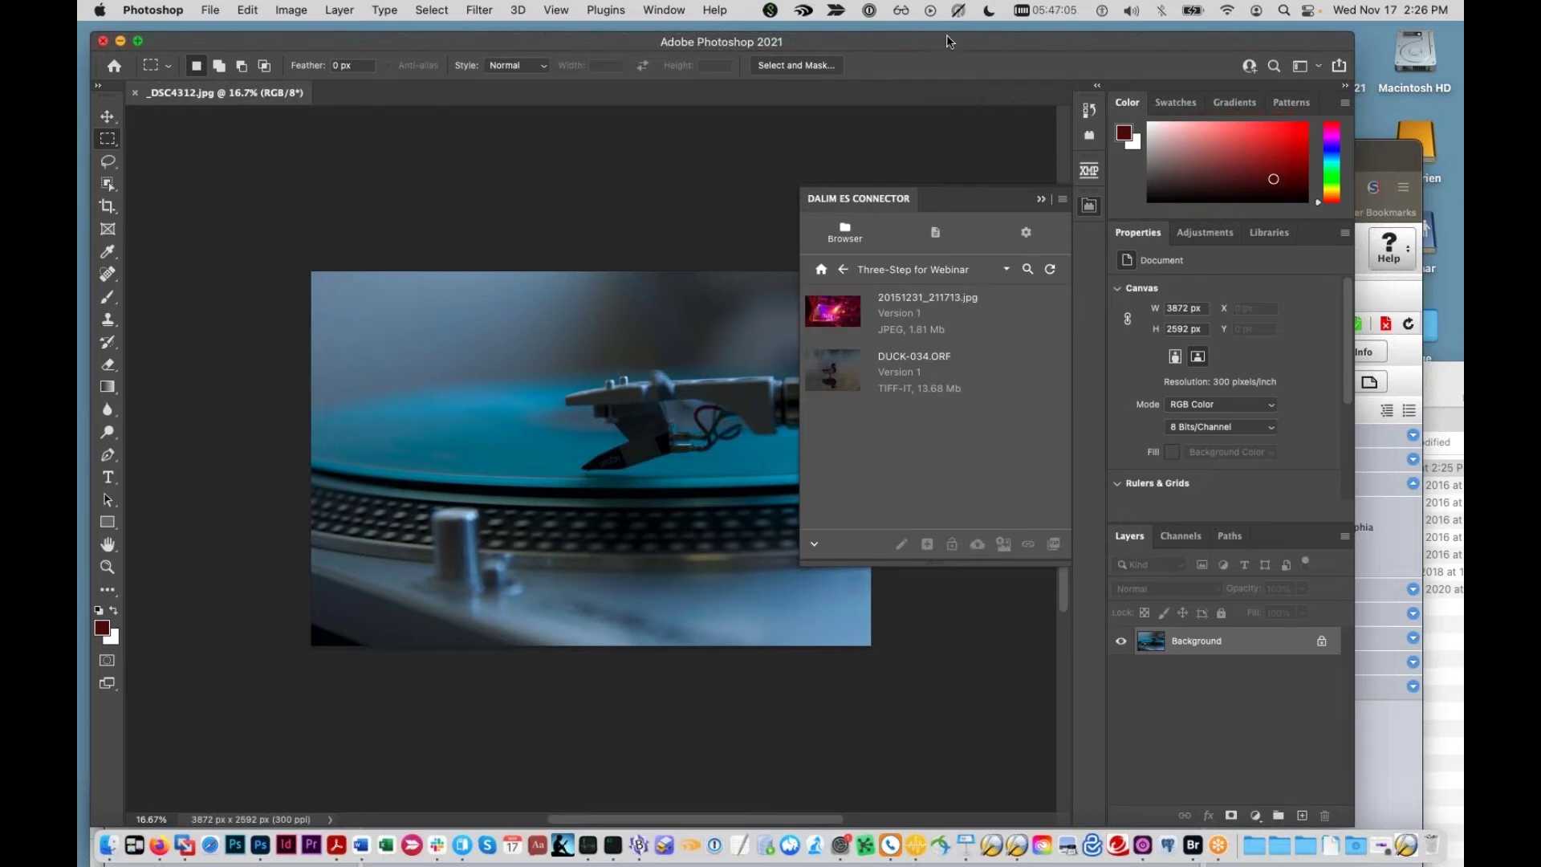
Step: Switch to the browser and select the uploaded _DSC4312.jpg document in Dalim ES
left_click_drag(947, 36, 940, 336)
left_click_drag(945, 146, 965, 95)
left_click(844, 533)
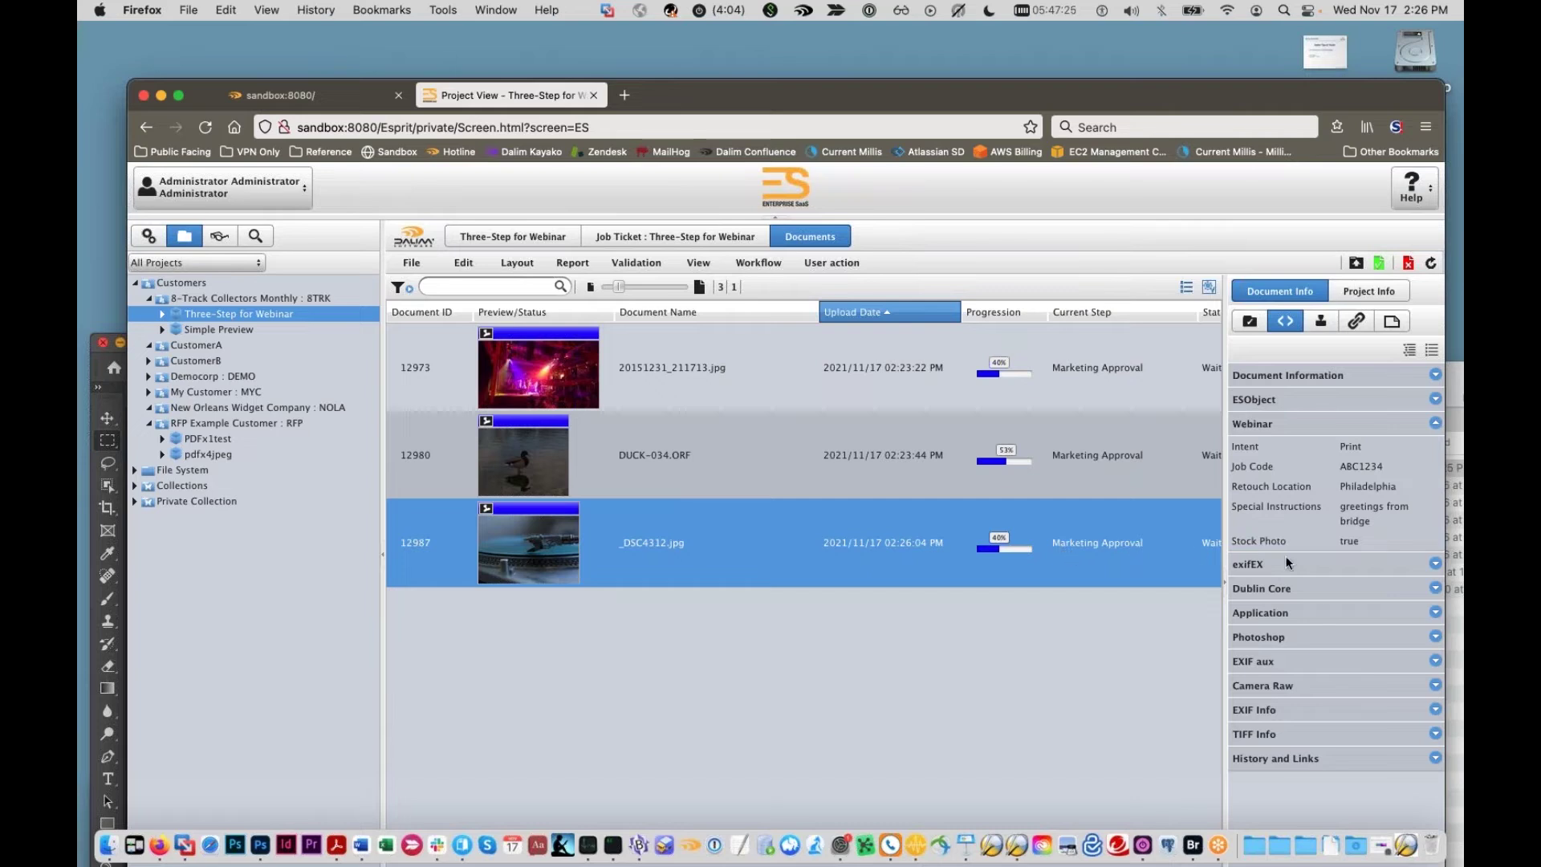
Step: Compare _DSC4312.jpg's Photoshop custom metadata fields with its Dalim ES Webinar fields
left_click(104, 414)
left_click(107, 416)
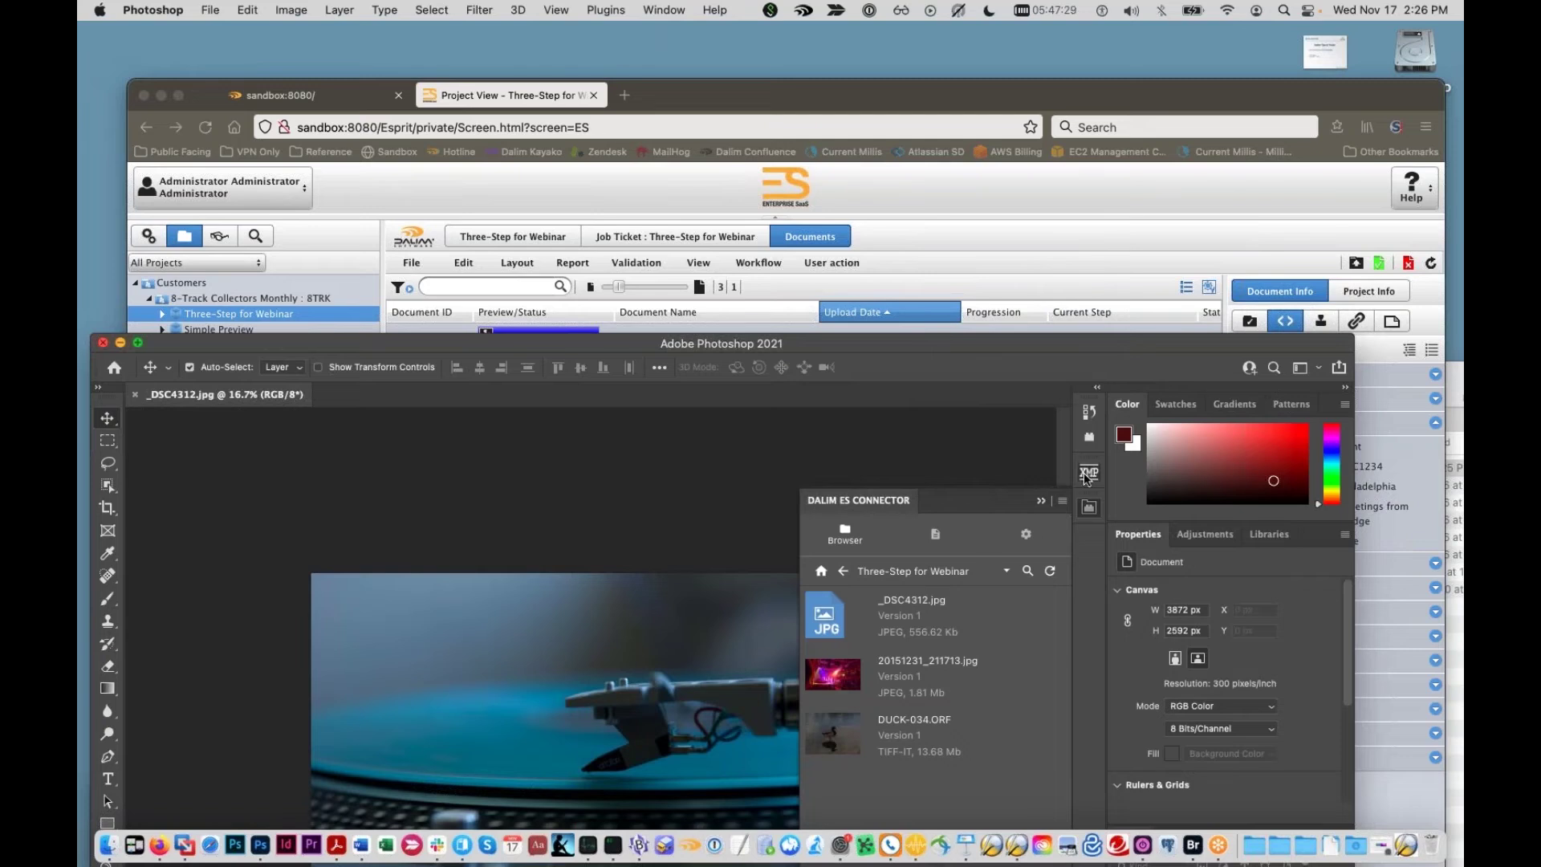
left_click_drag(960, 342, 926, 141)
scroll(937, 446, "down", 1)
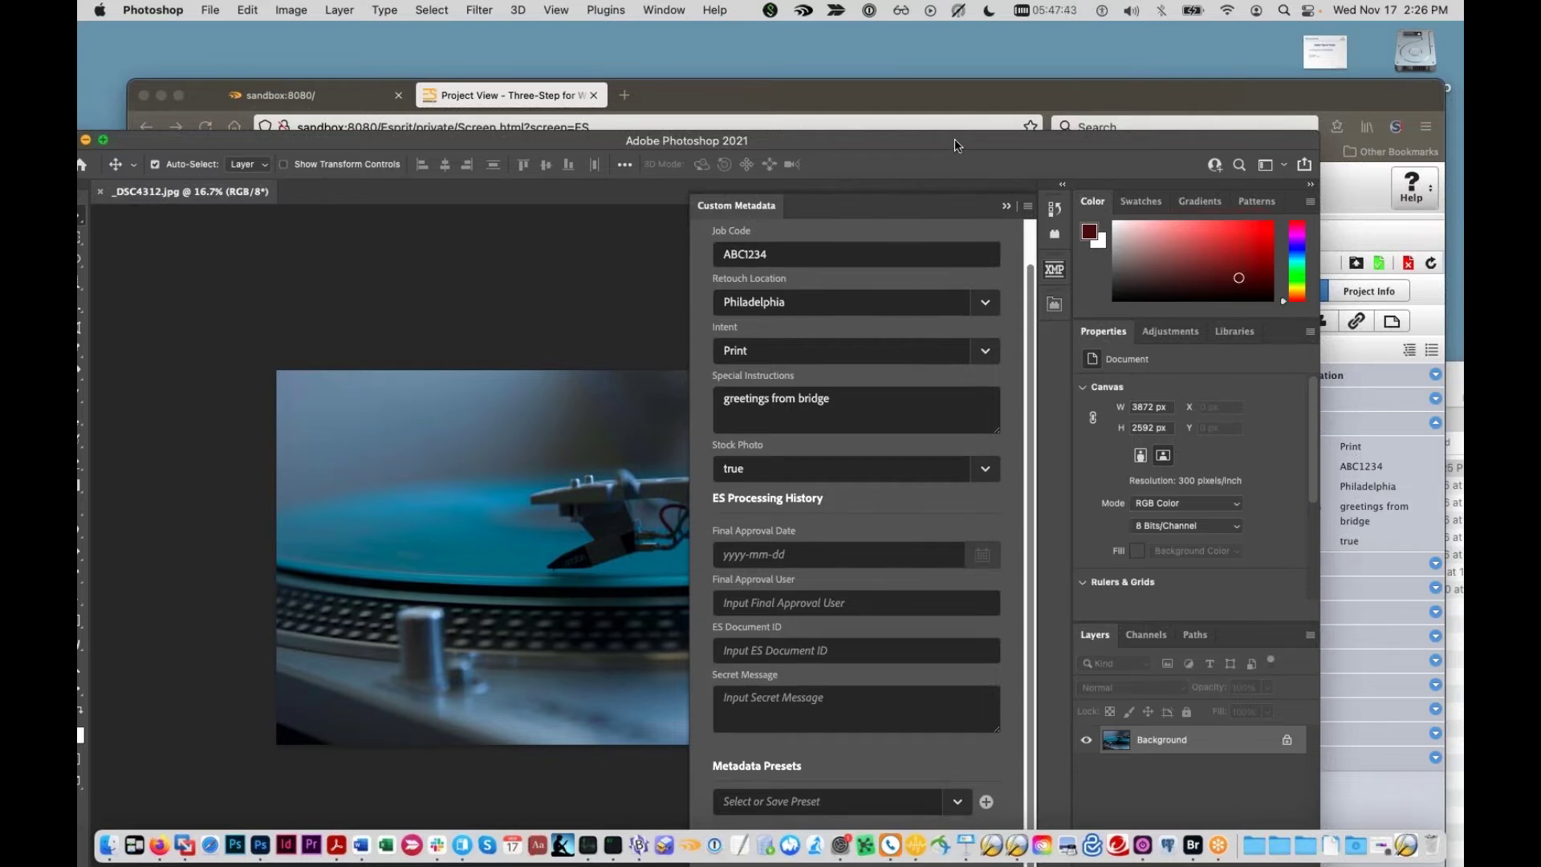
left_click_drag(955, 141, 922, 567)
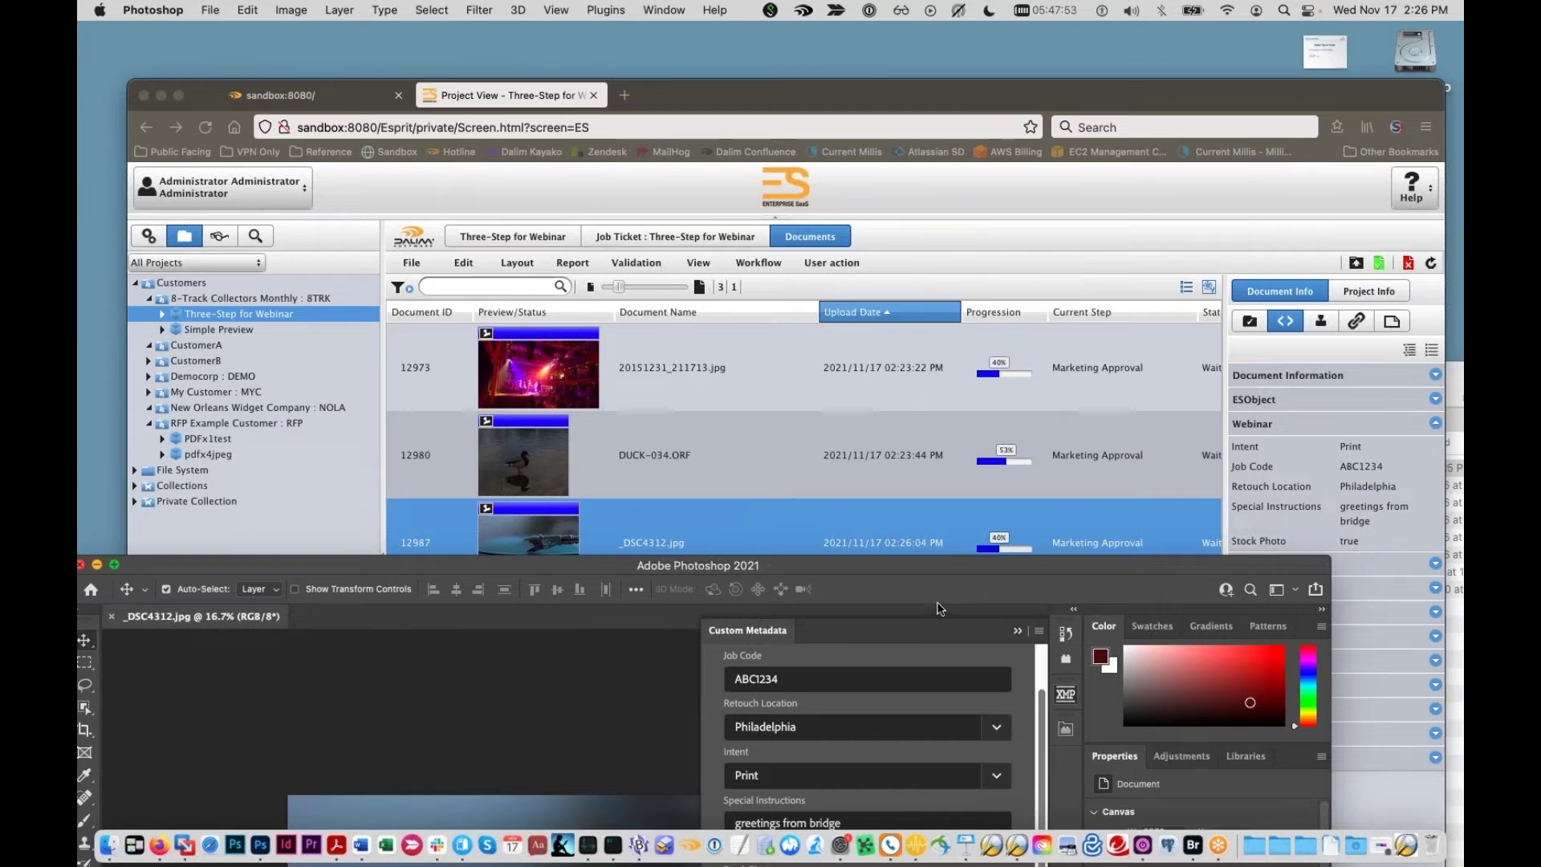
left_click(921, 450)
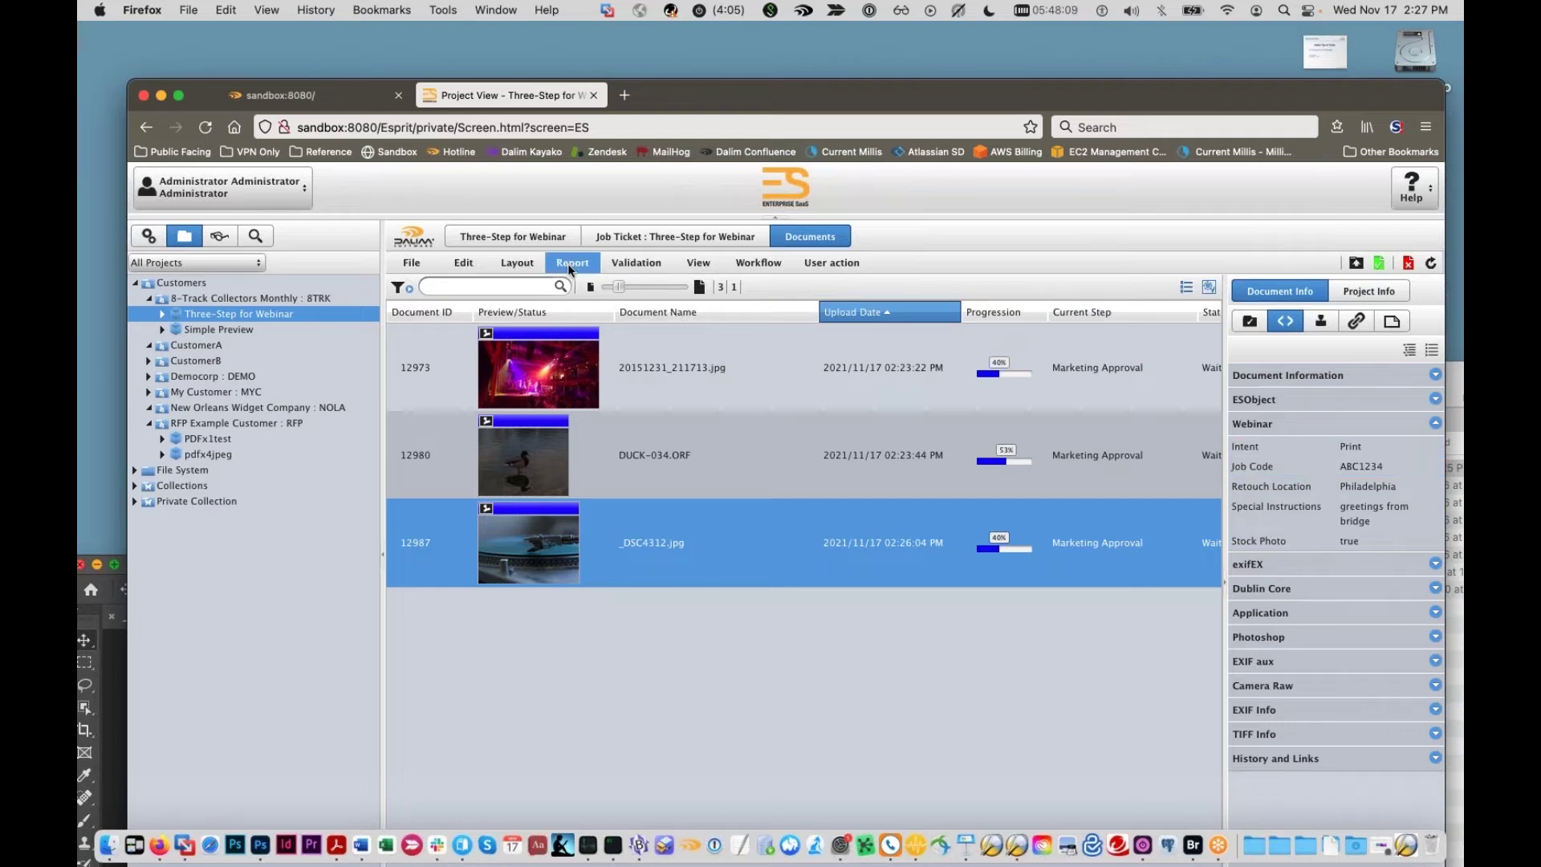
Step: Search documents for job code ABC1234, select the _DSC4312.jpg result, then clear the search
left_click(254, 235)
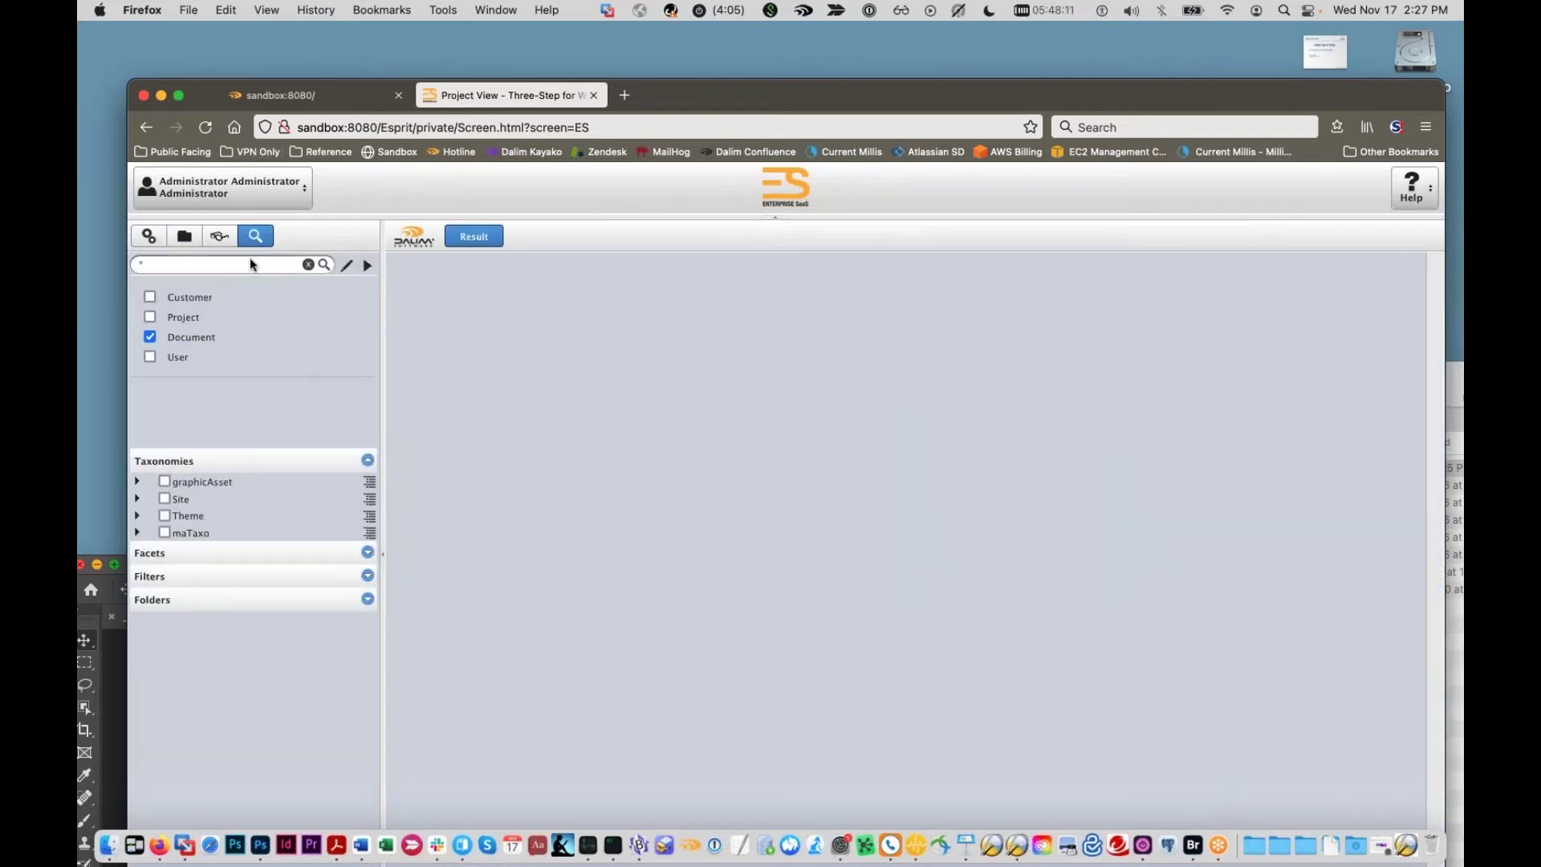
type("ABC1233")
key("Return")
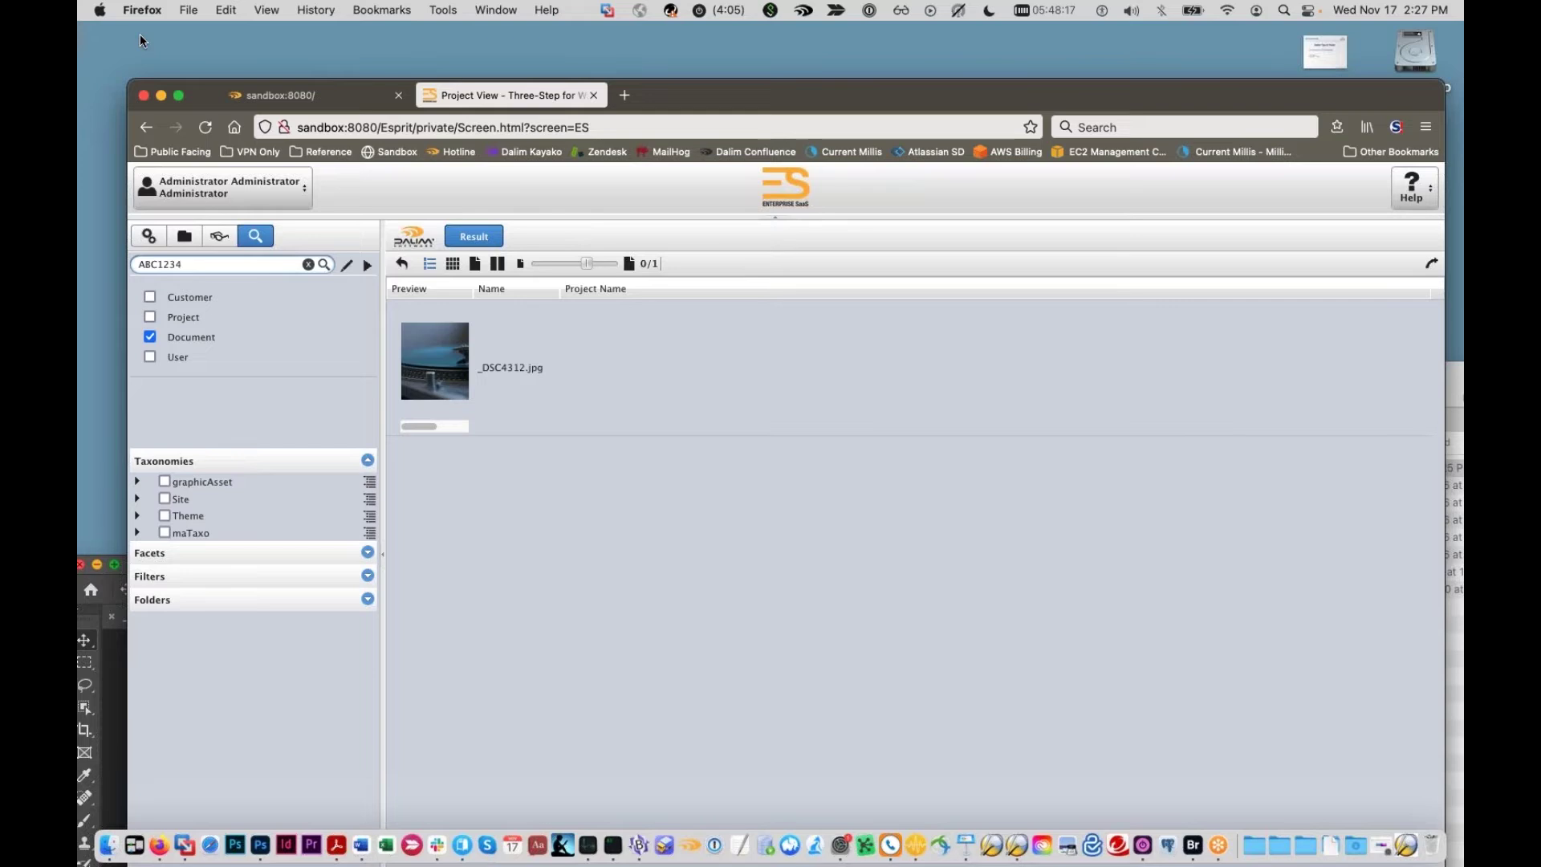
left_click(525, 416)
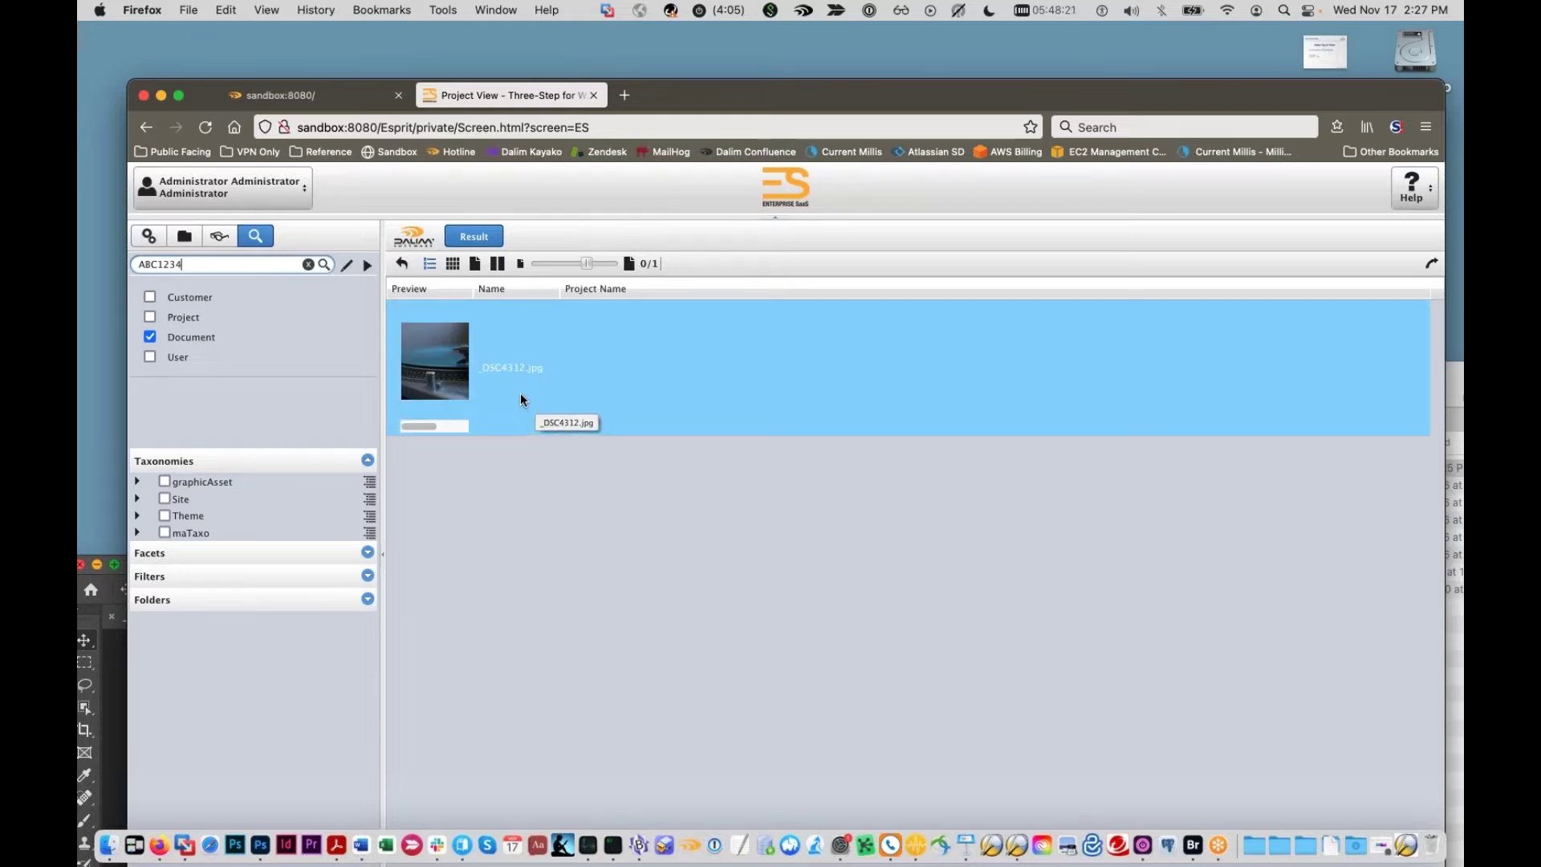
double_click(238, 263)
key("BackSpace")
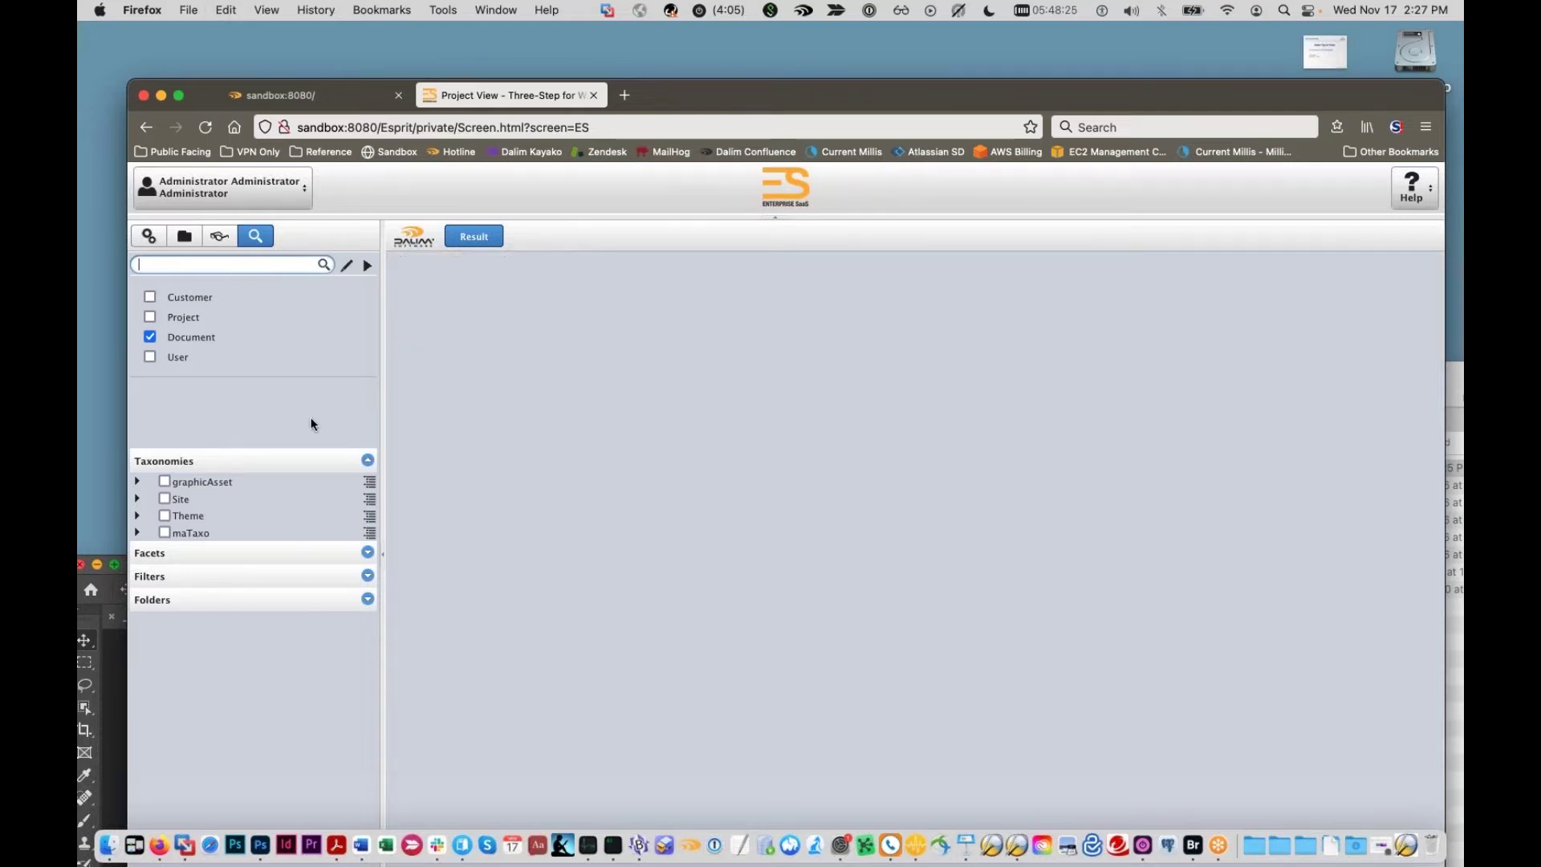
Step: Expand Facets, check more Photoshop metadata fields, and open the facet chooser
left_click(275, 555)
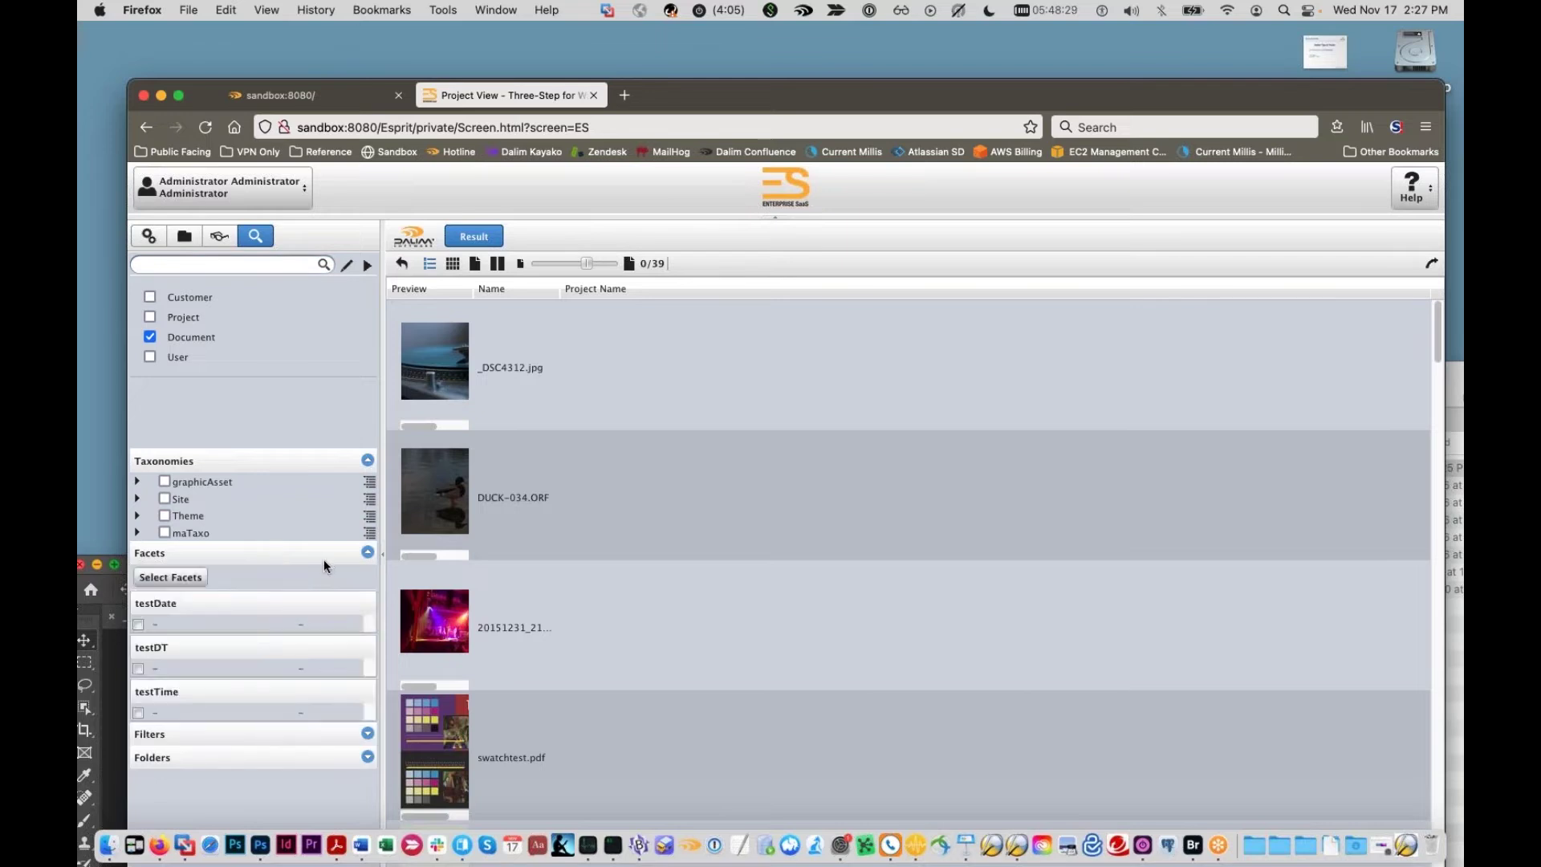
left_click(109, 582)
left_click_drag(844, 572, 797, 323)
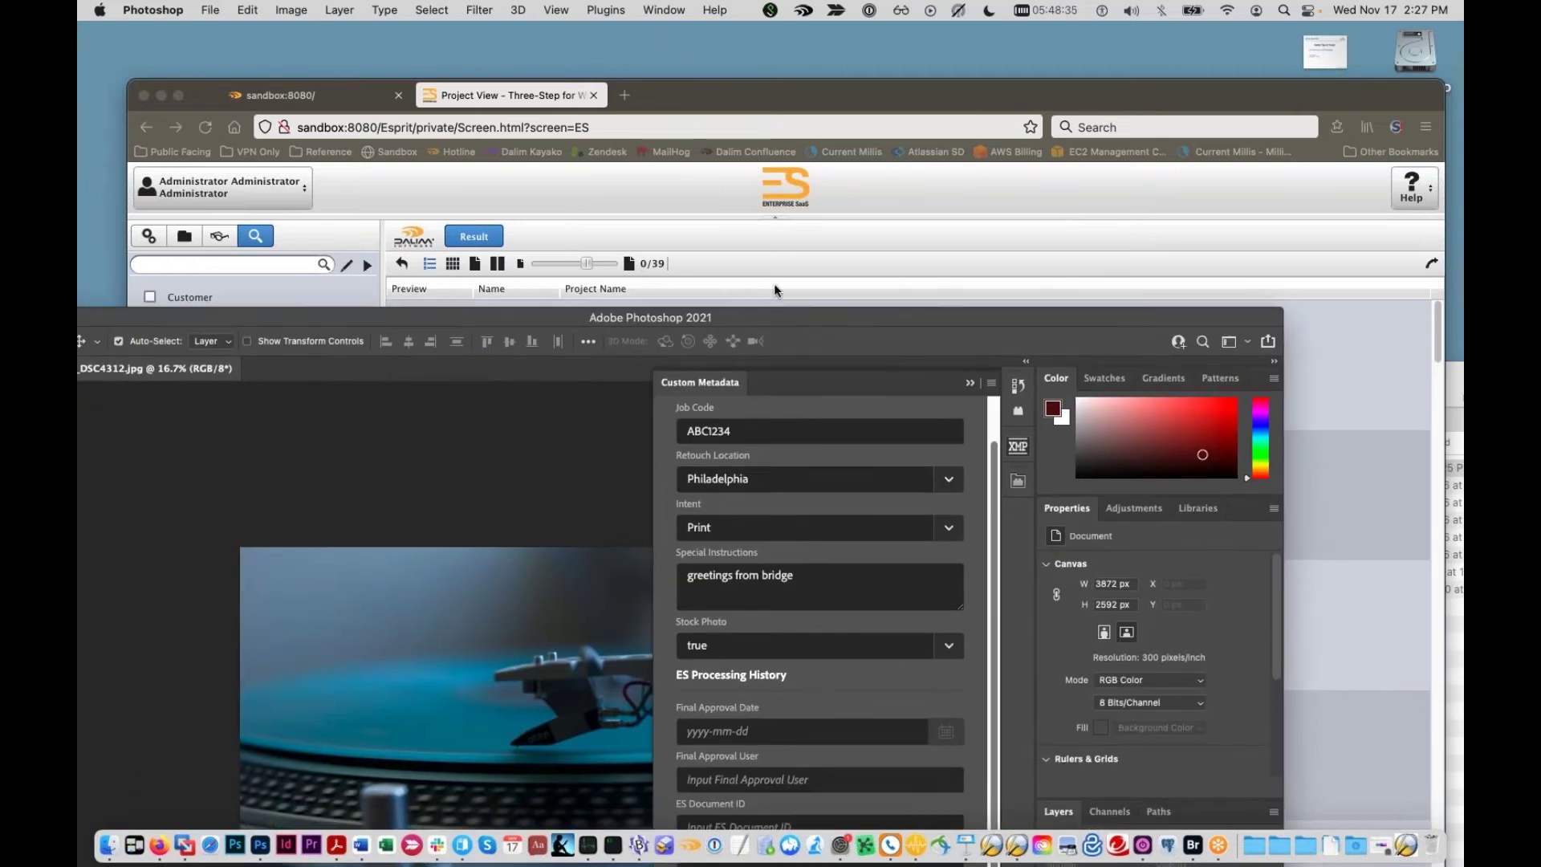
left_click(800, 218)
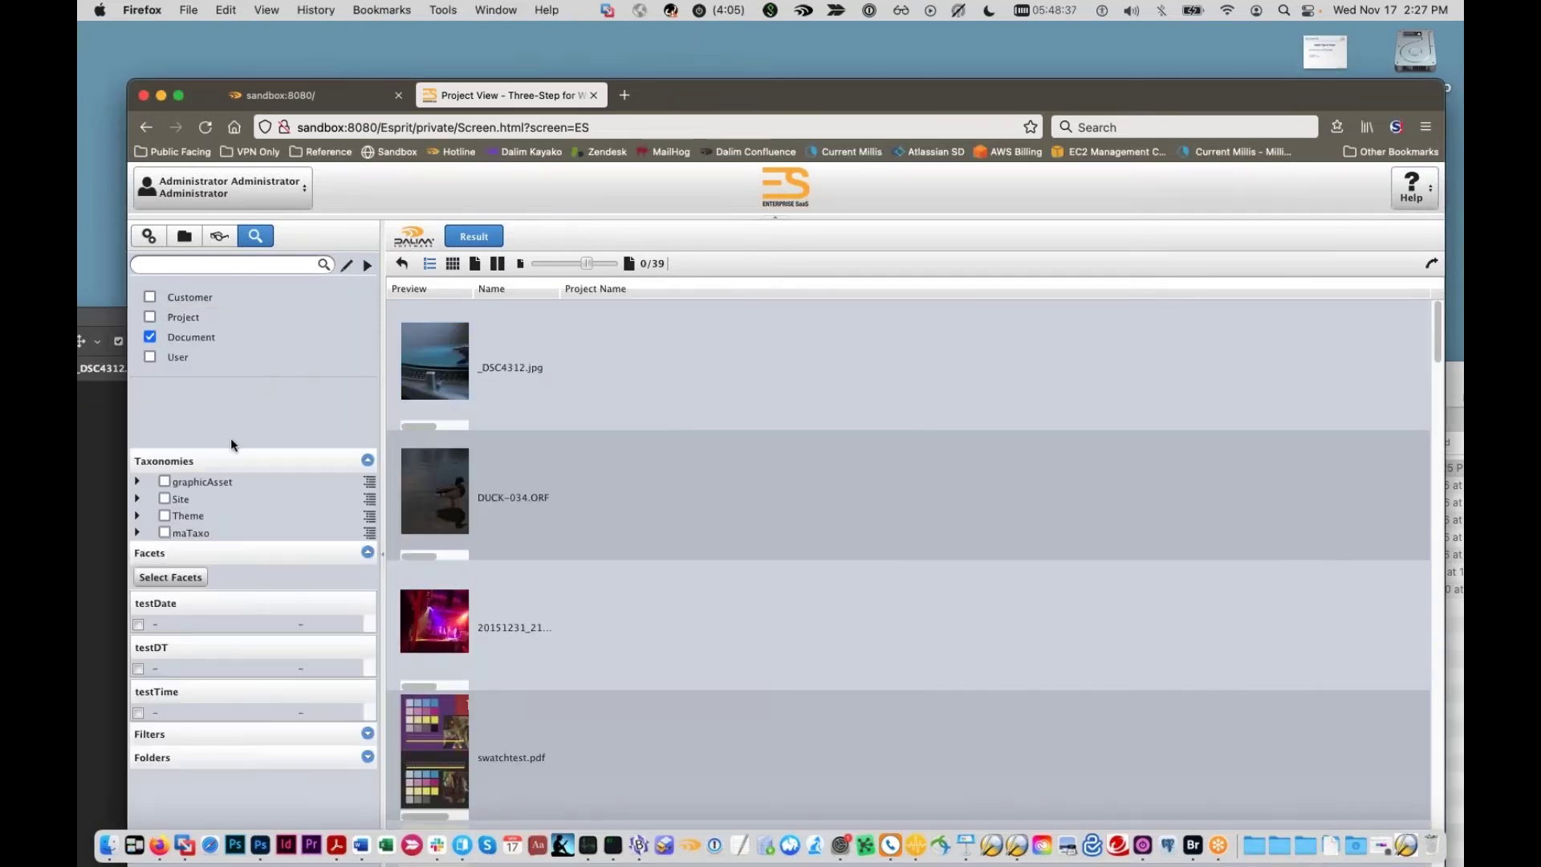
left_click(194, 580)
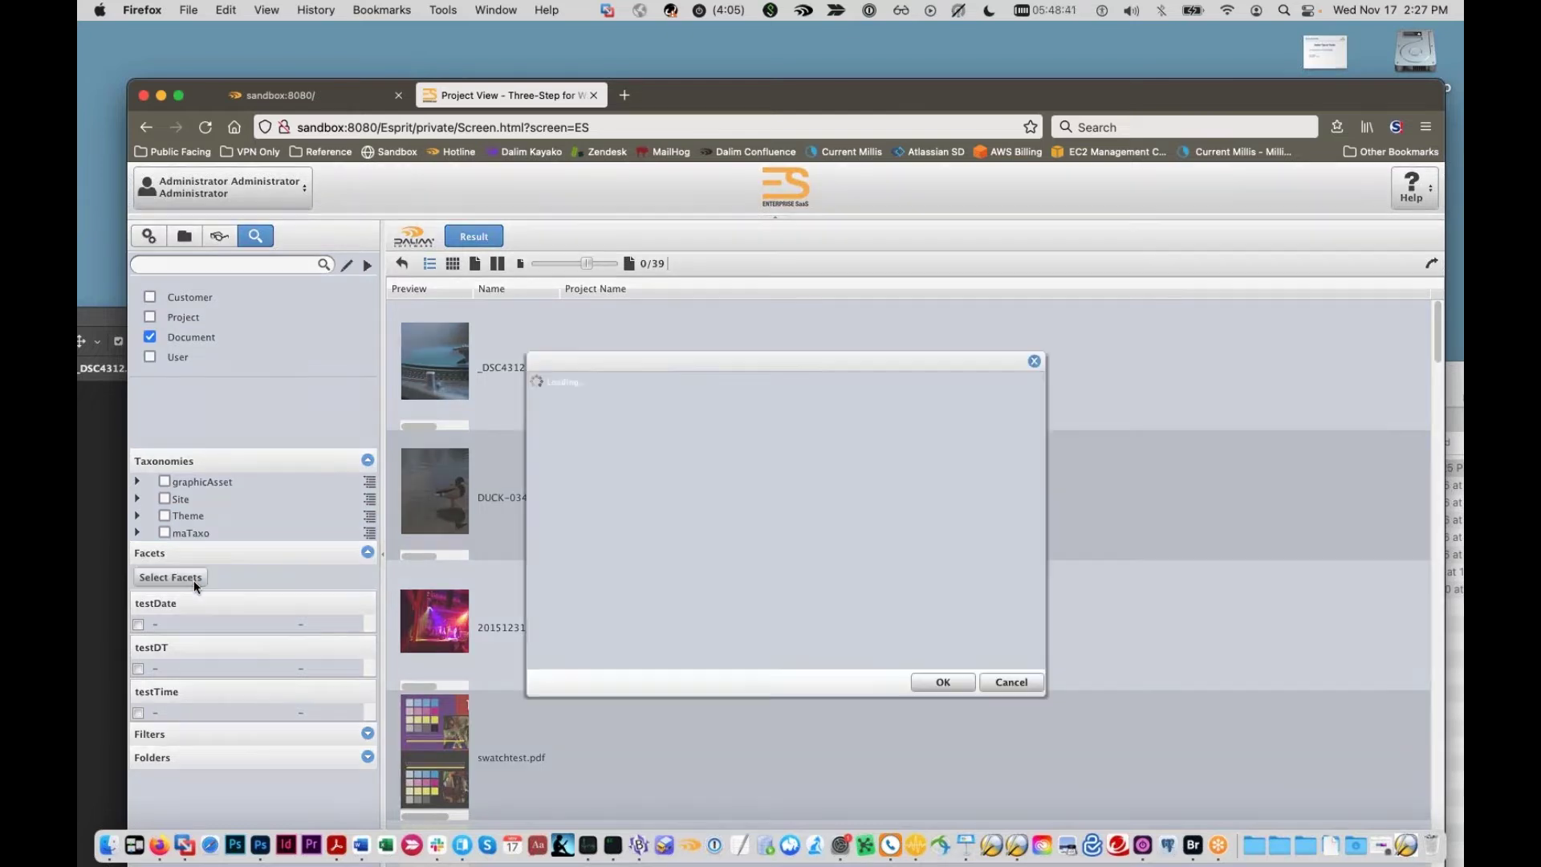
Step: Add isStockPhoto from the Webinar field group as a search facet and confirm
scroll(599, 545, "down", 6)
left_click(534, 655)
scroll(540, 648, "down", 2)
scroll(546, 634, "down", 1)
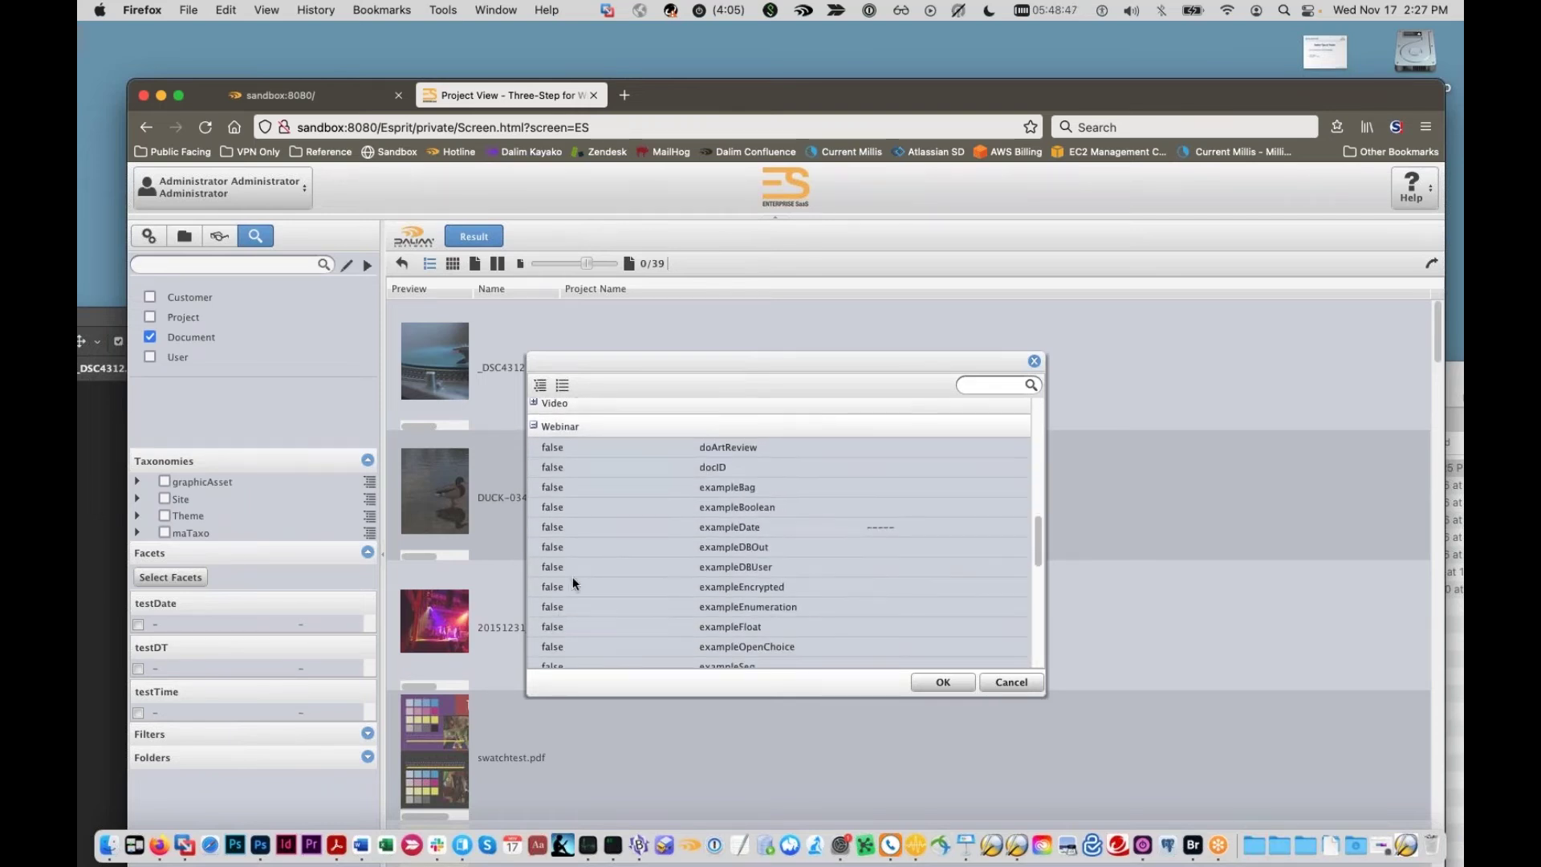
scroll(692, 491, "down", 3)
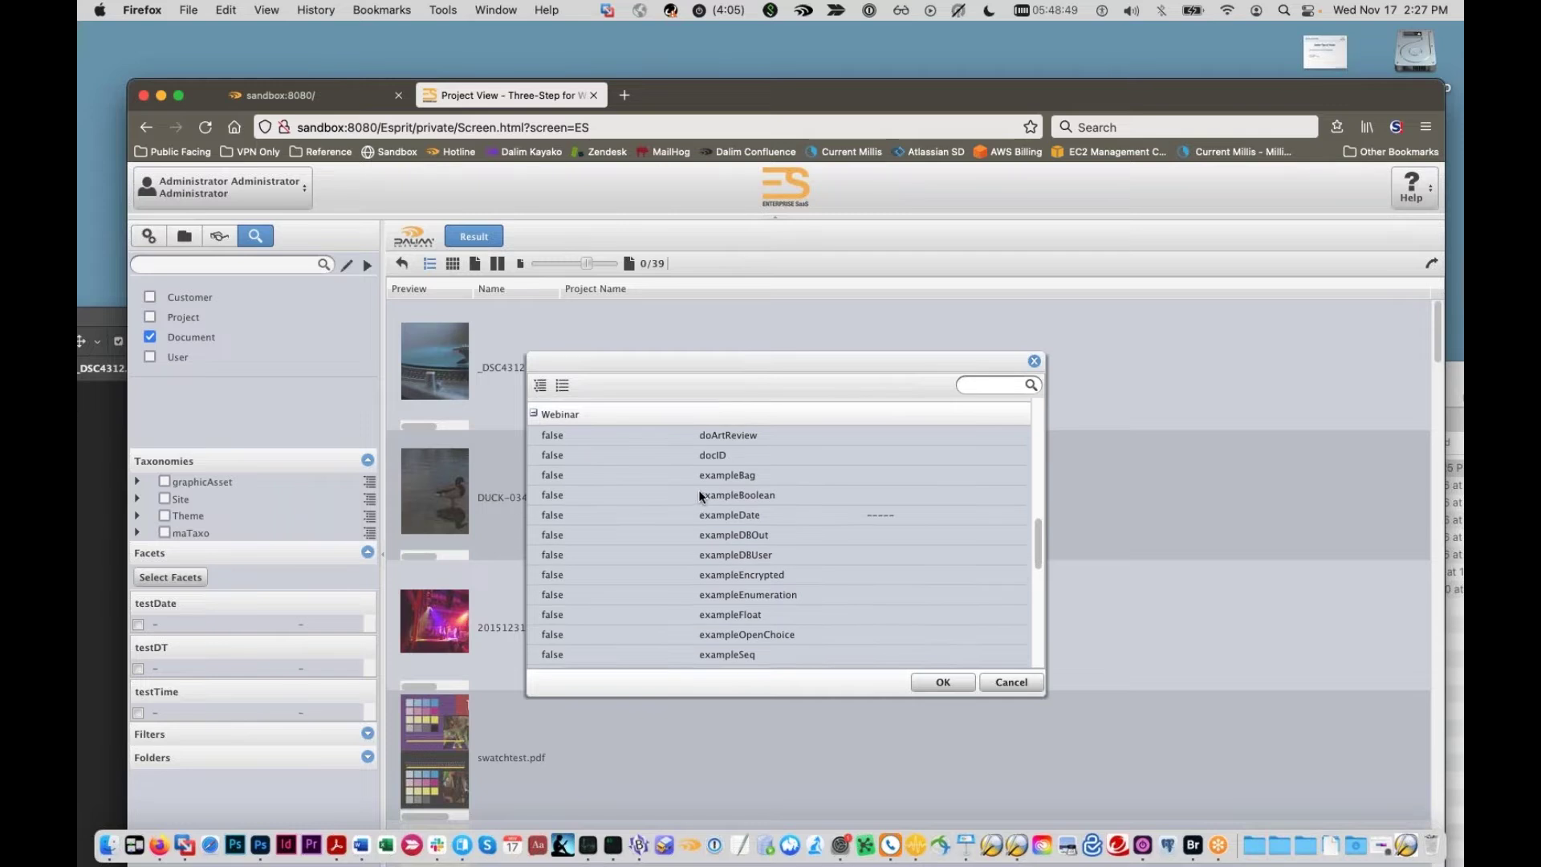
scroll(695, 493, "up", 3)
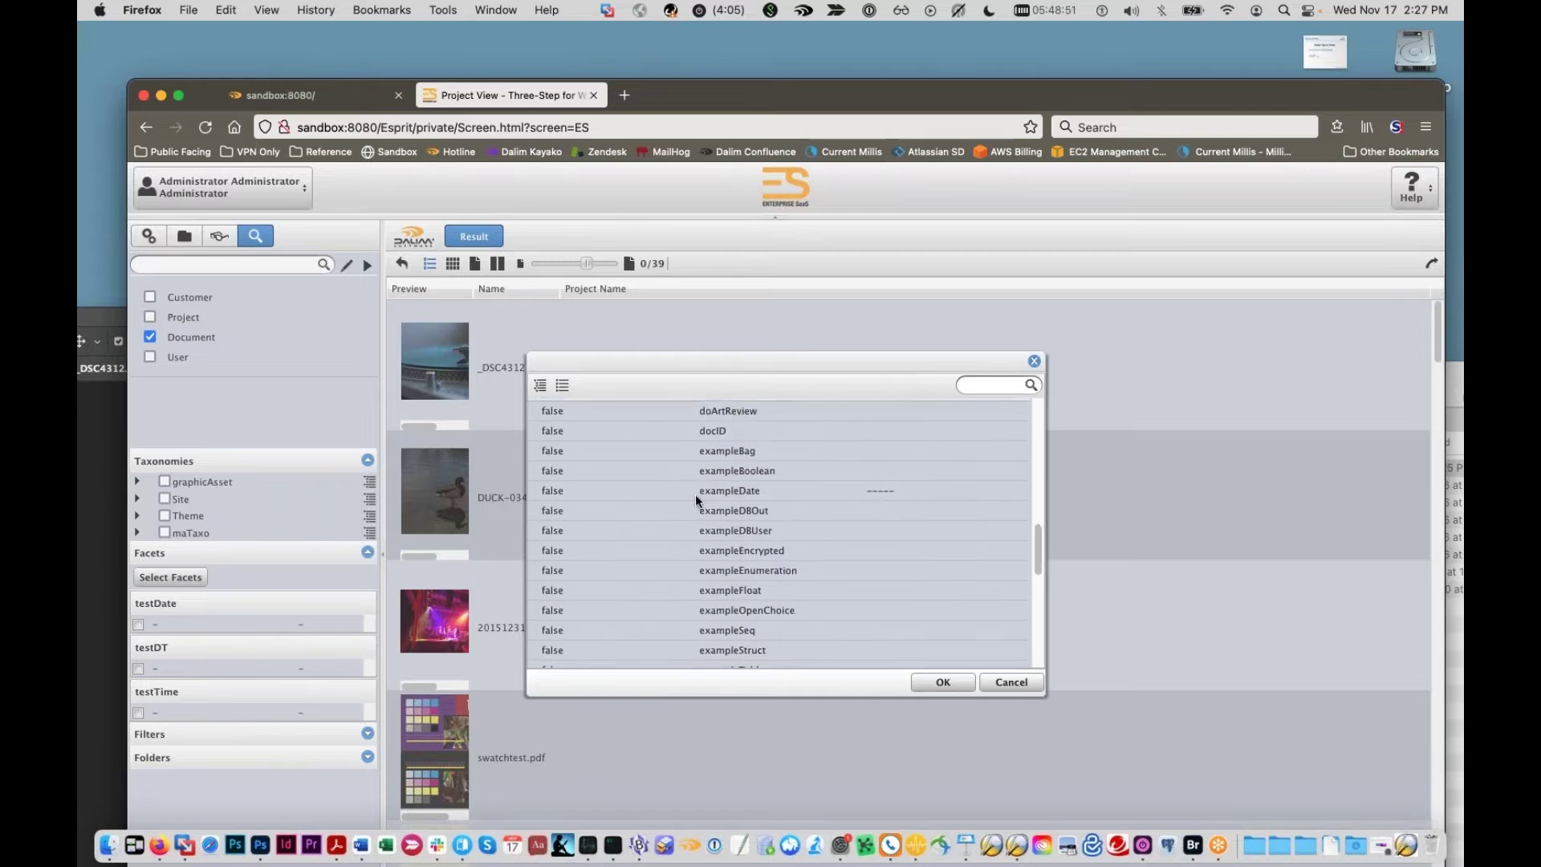
scroll(600, 510, "down", 1)
scroll(596, 513, "down", 5)
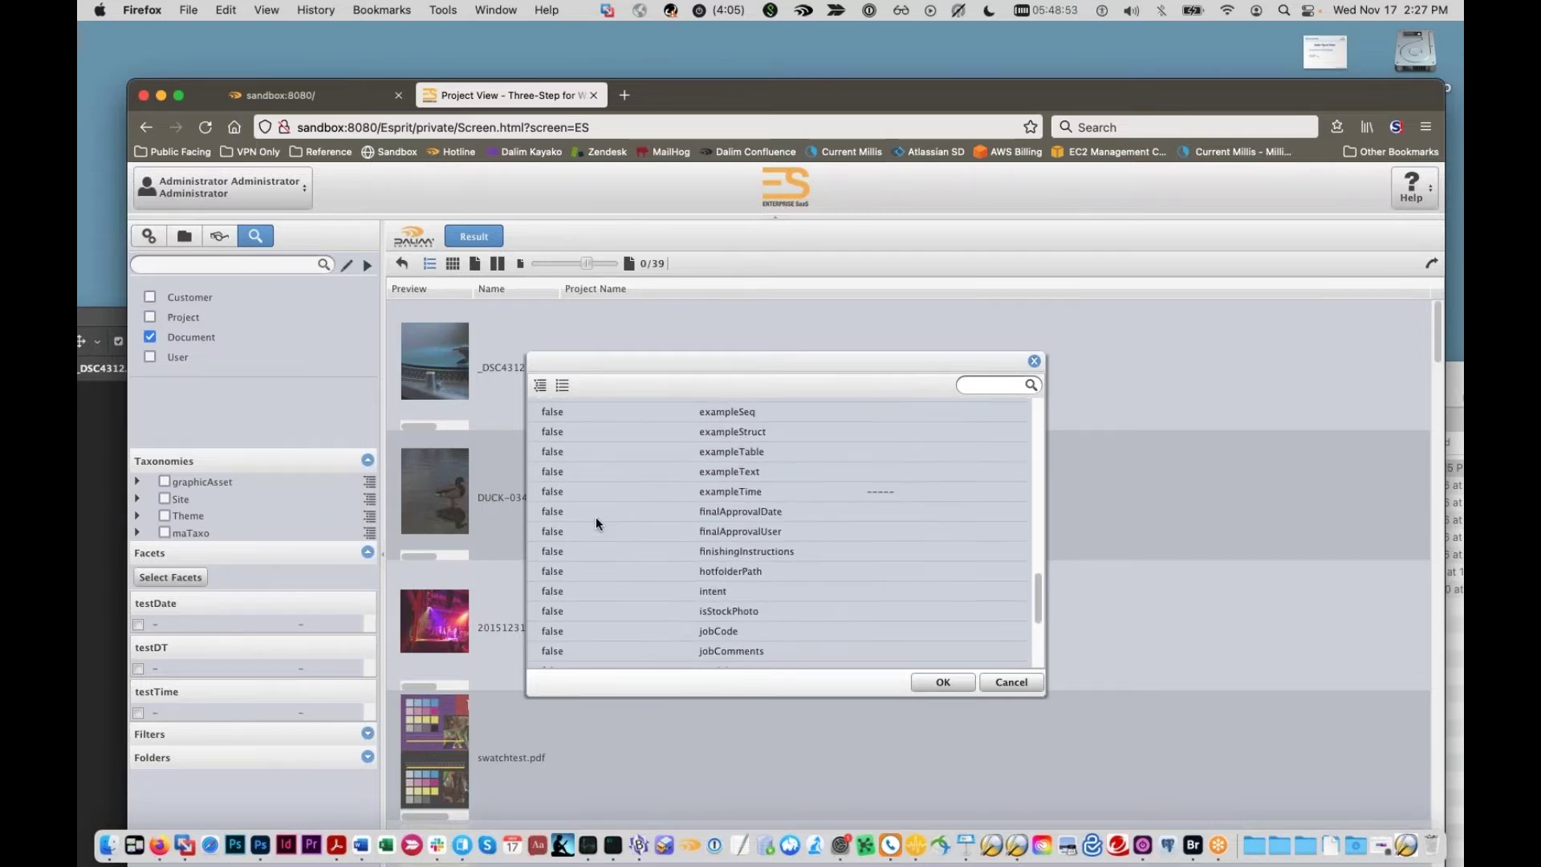
scroll(595, 518, "down", 3)
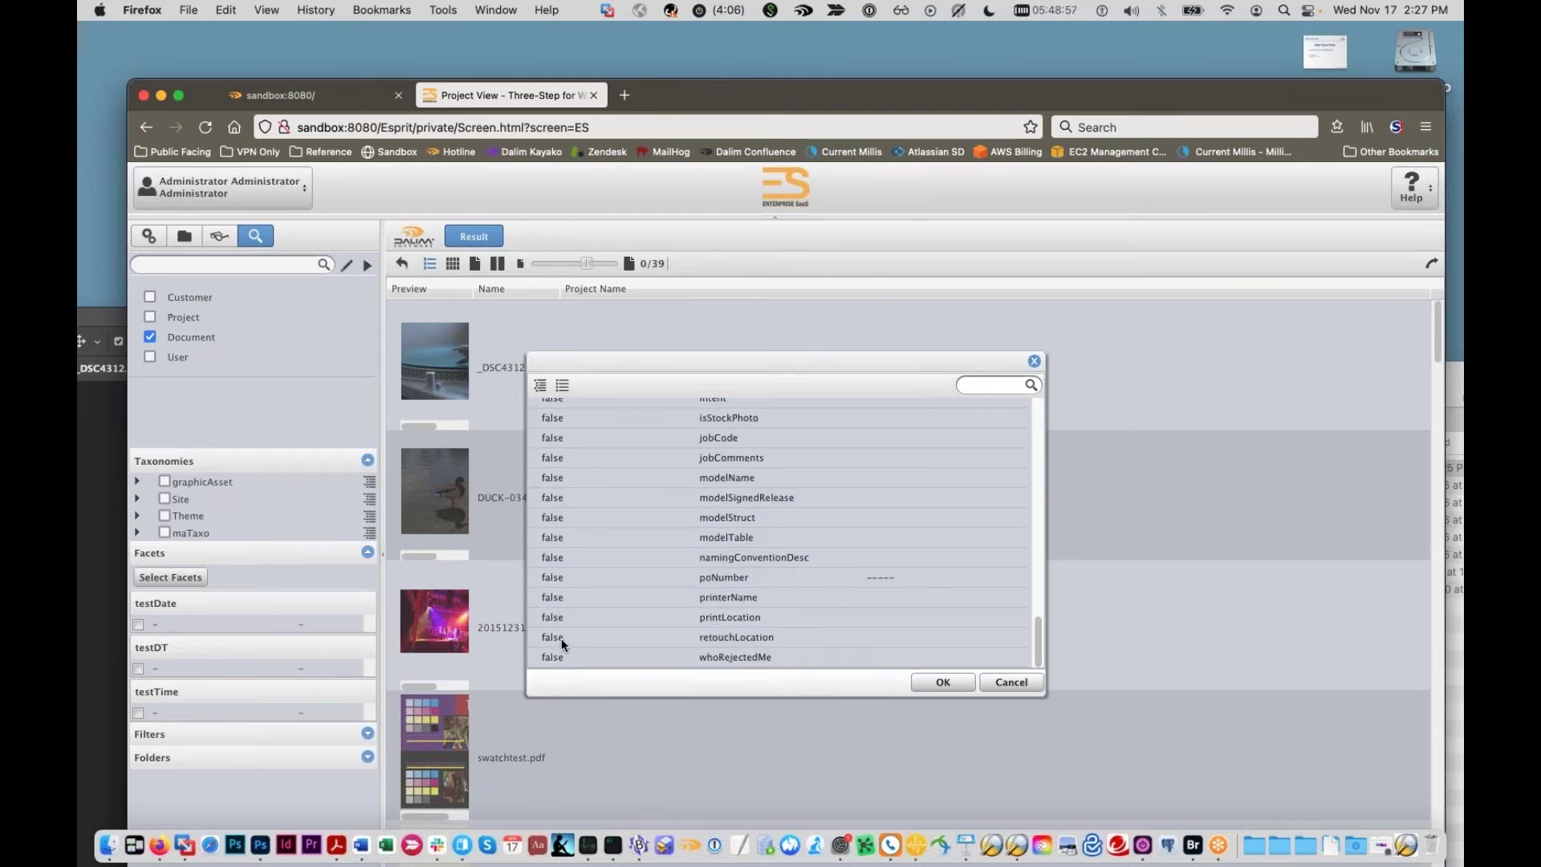
scroll(562, 637, "up", 1)
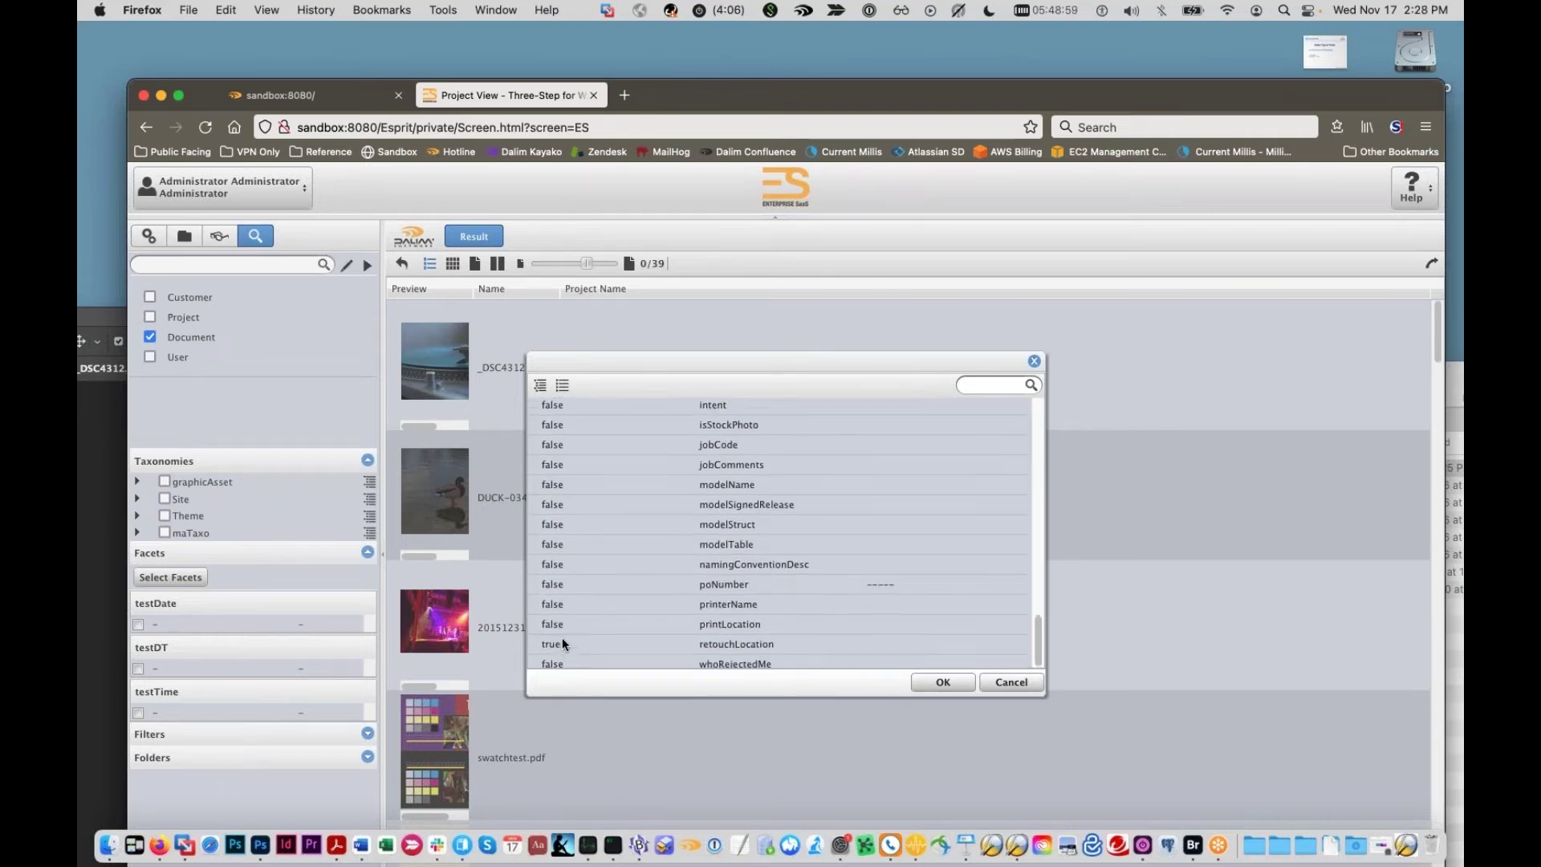
left_click(546, 450)
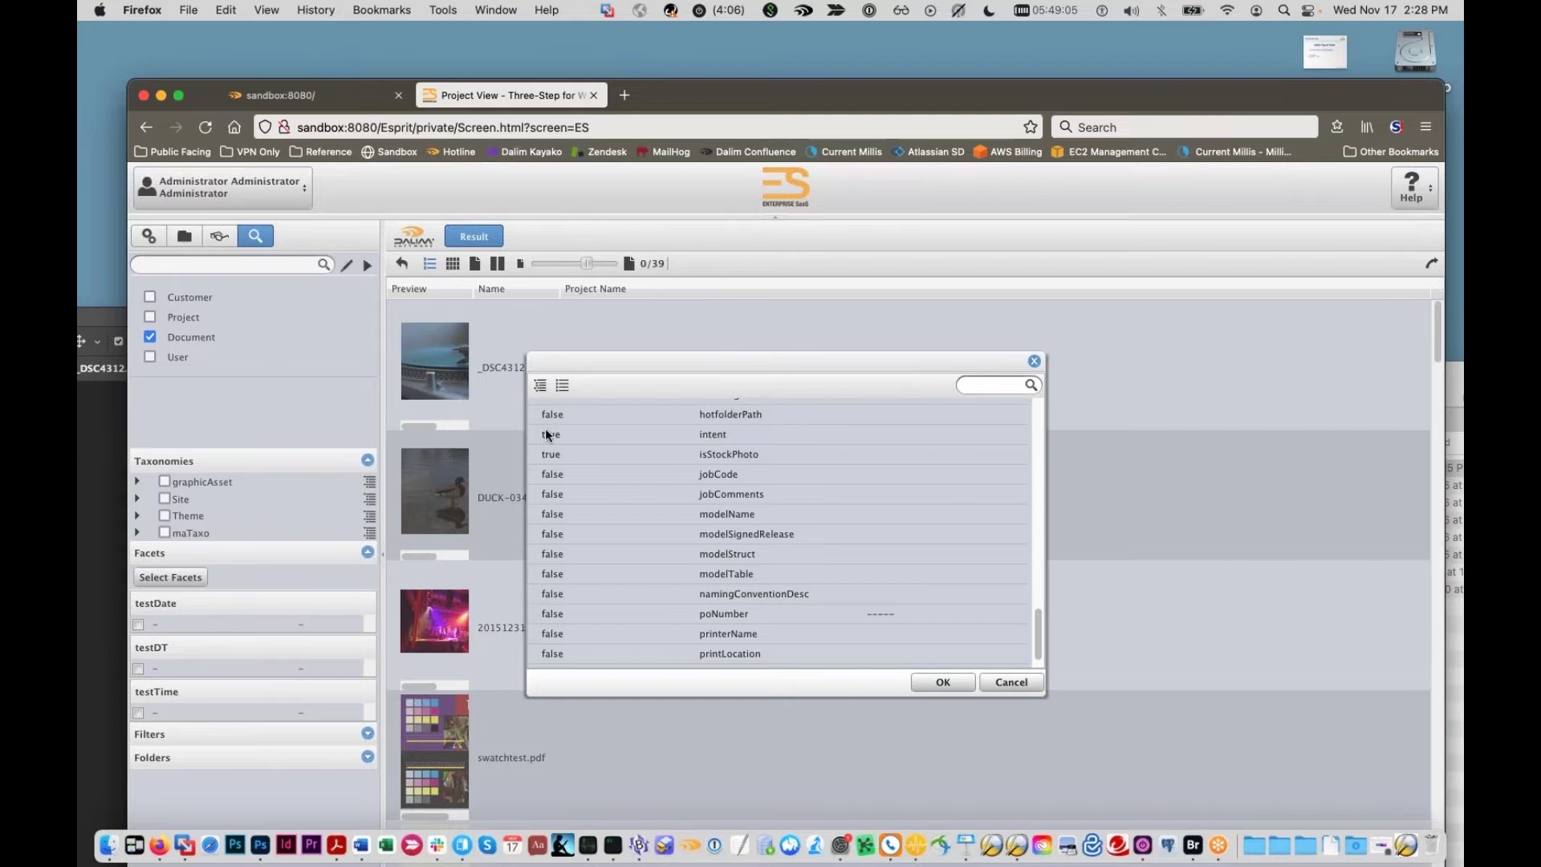
left_click(973, 683)
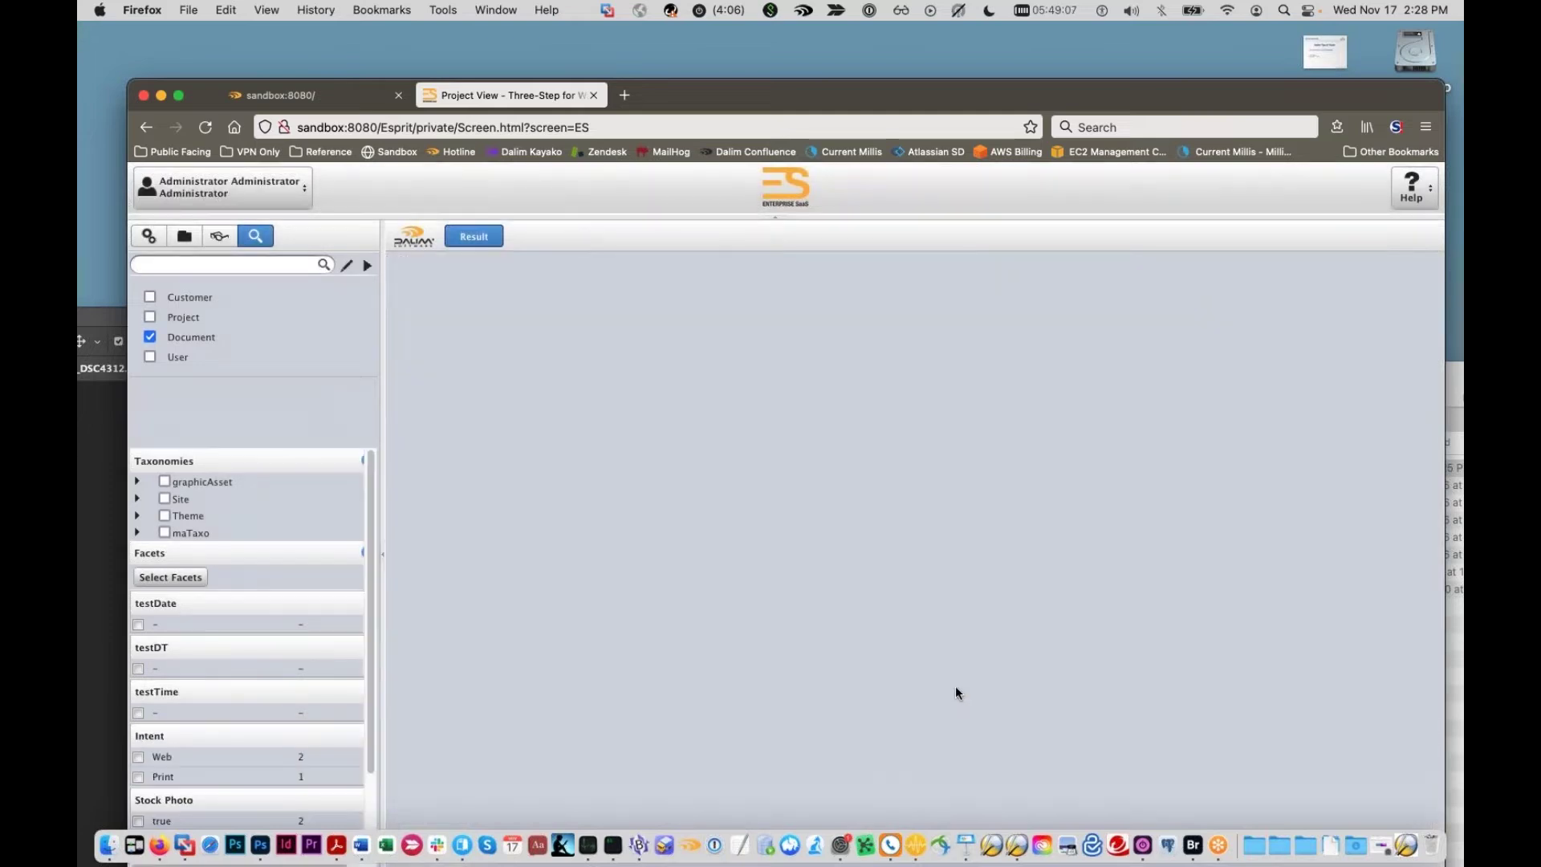
Step: Filter results by Print intent, then by Web intent combined with Stock Photo true
scroll(516, 700, "down", 3)
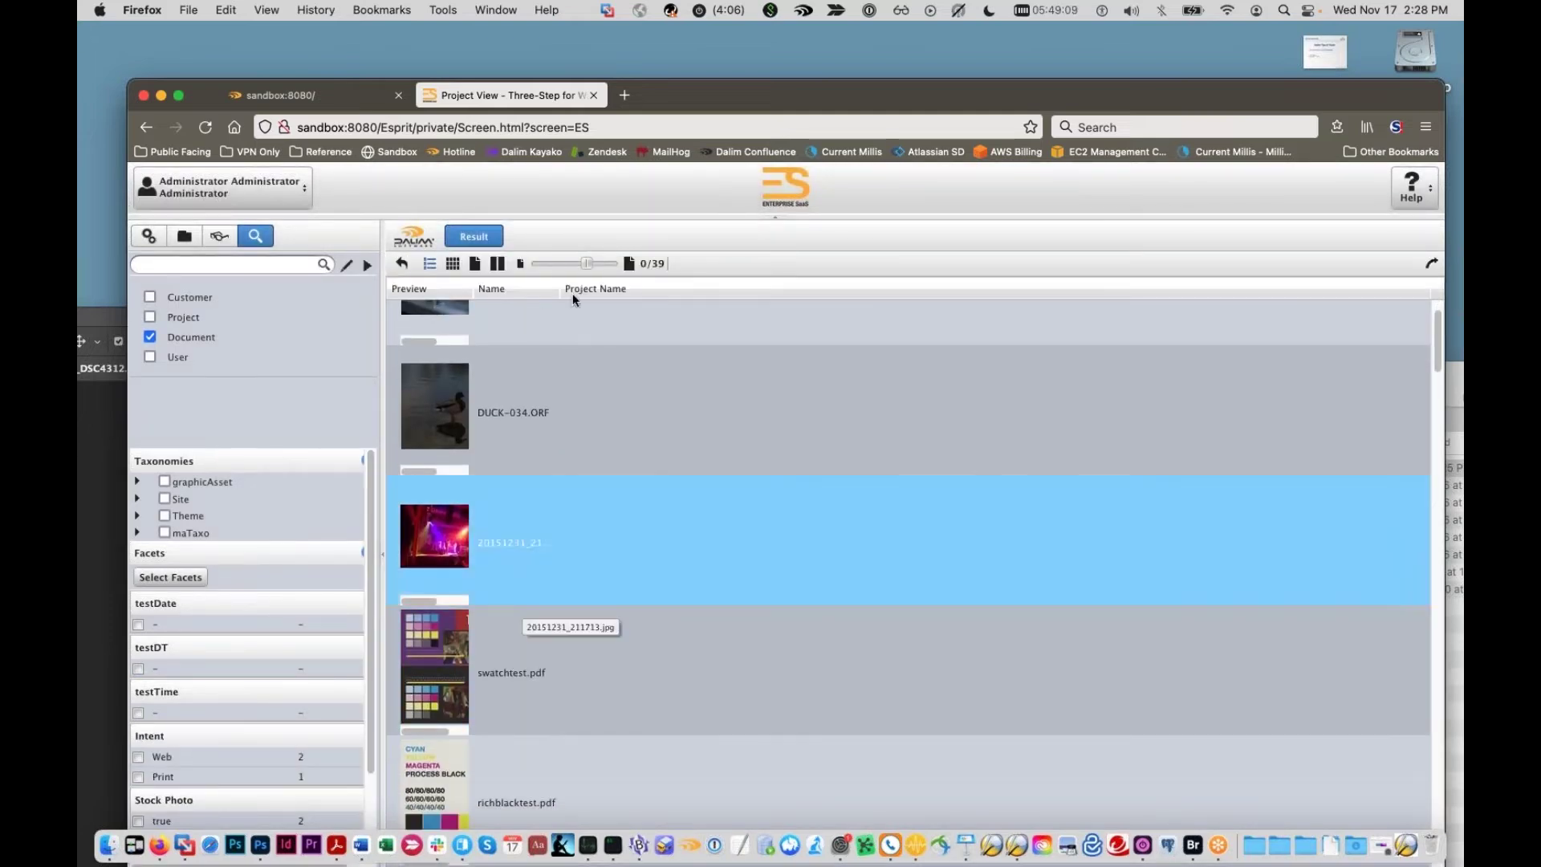
left_click_drag(670, 84, 669, 37)
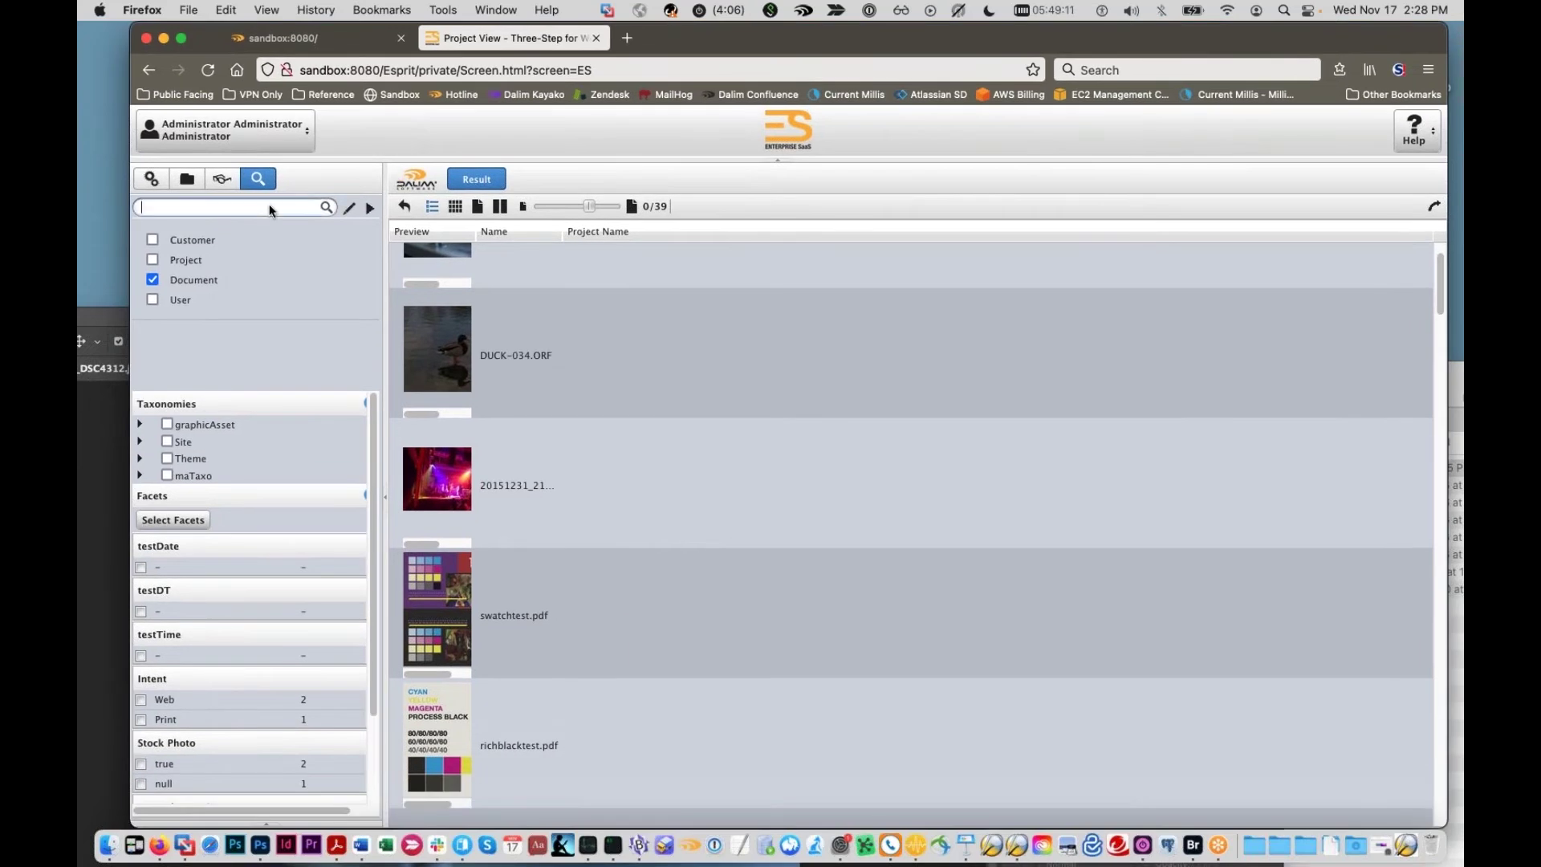
left_click(154, 711)
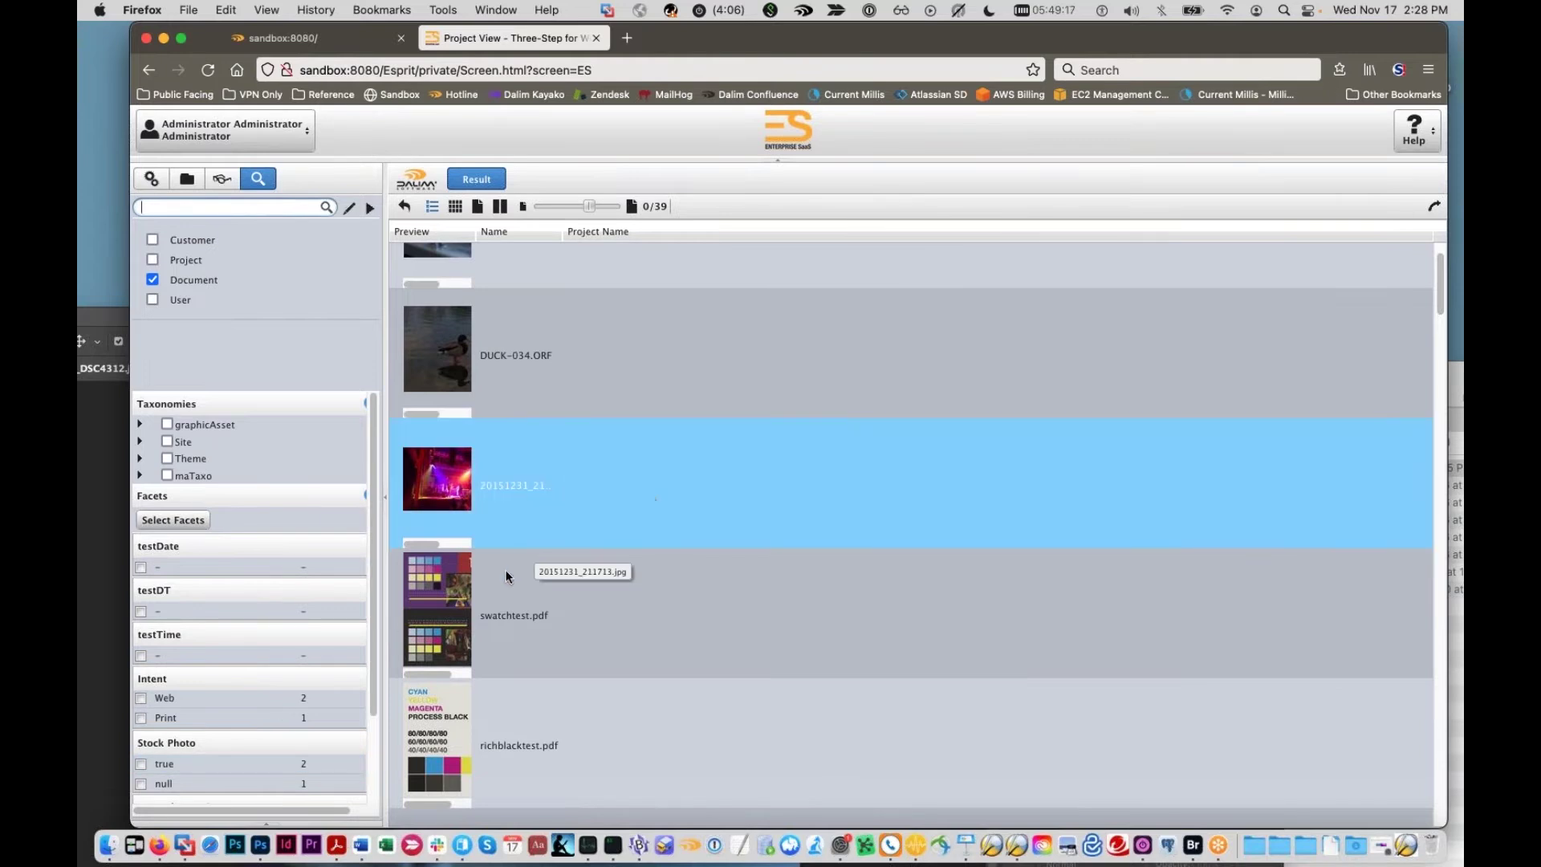
scroll(177, 697, "down", 1)
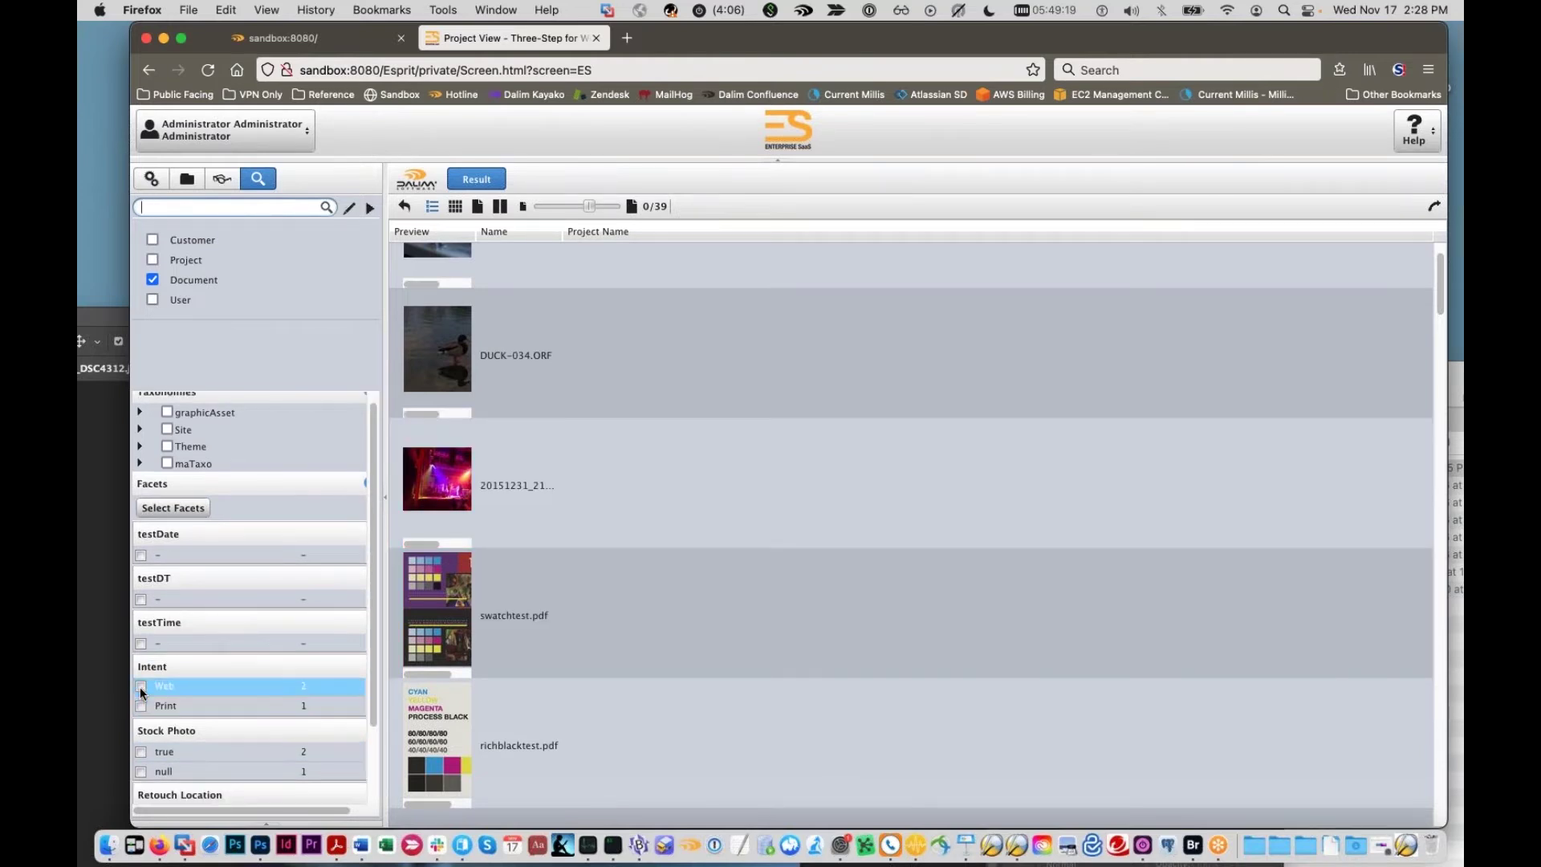
left_click(140, 686)
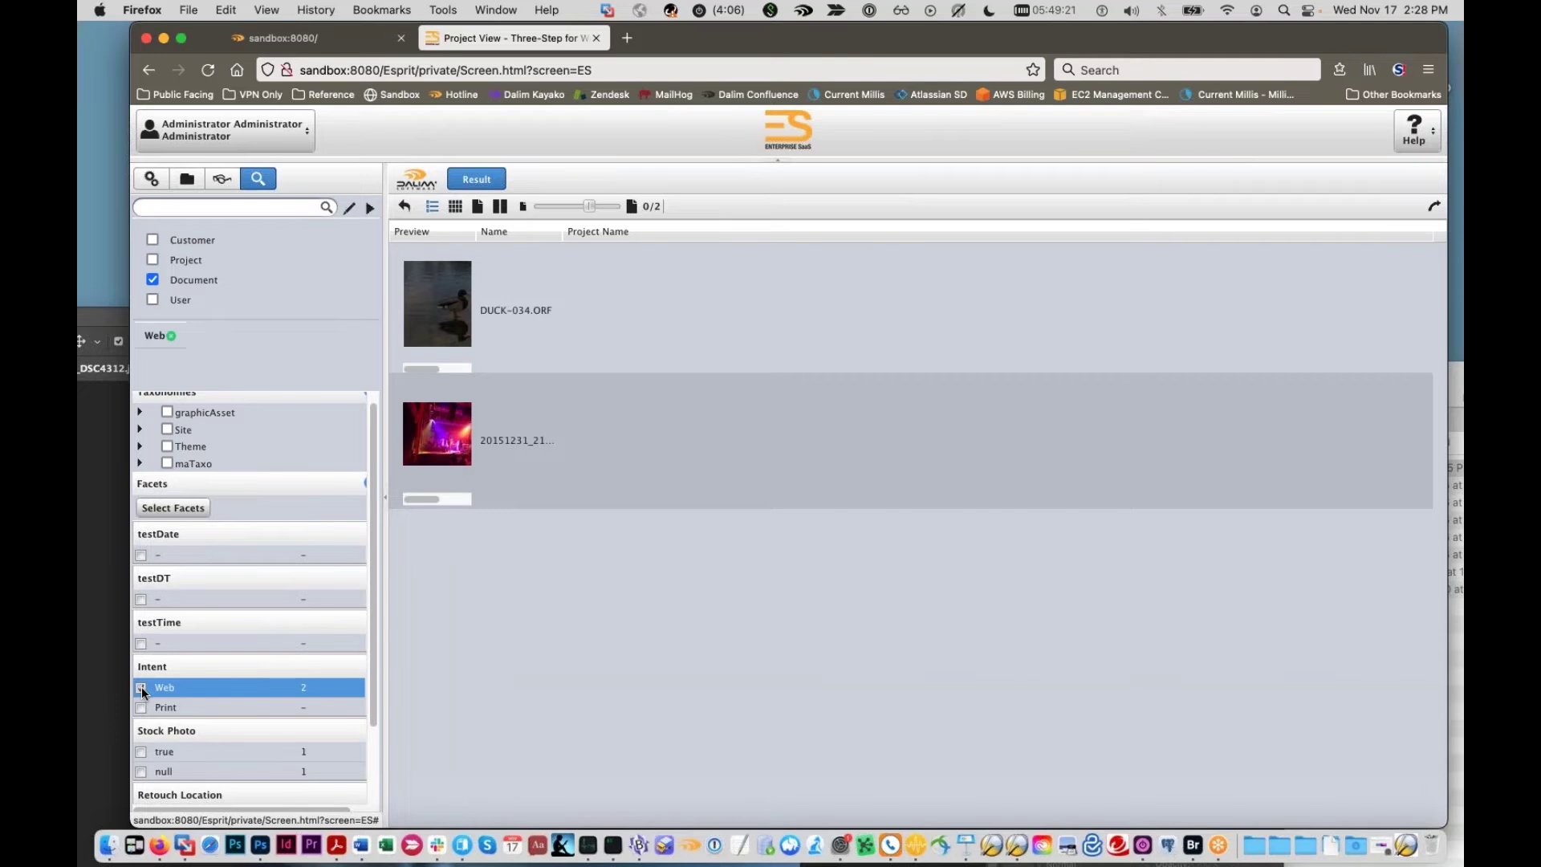
left_click(141, 751)
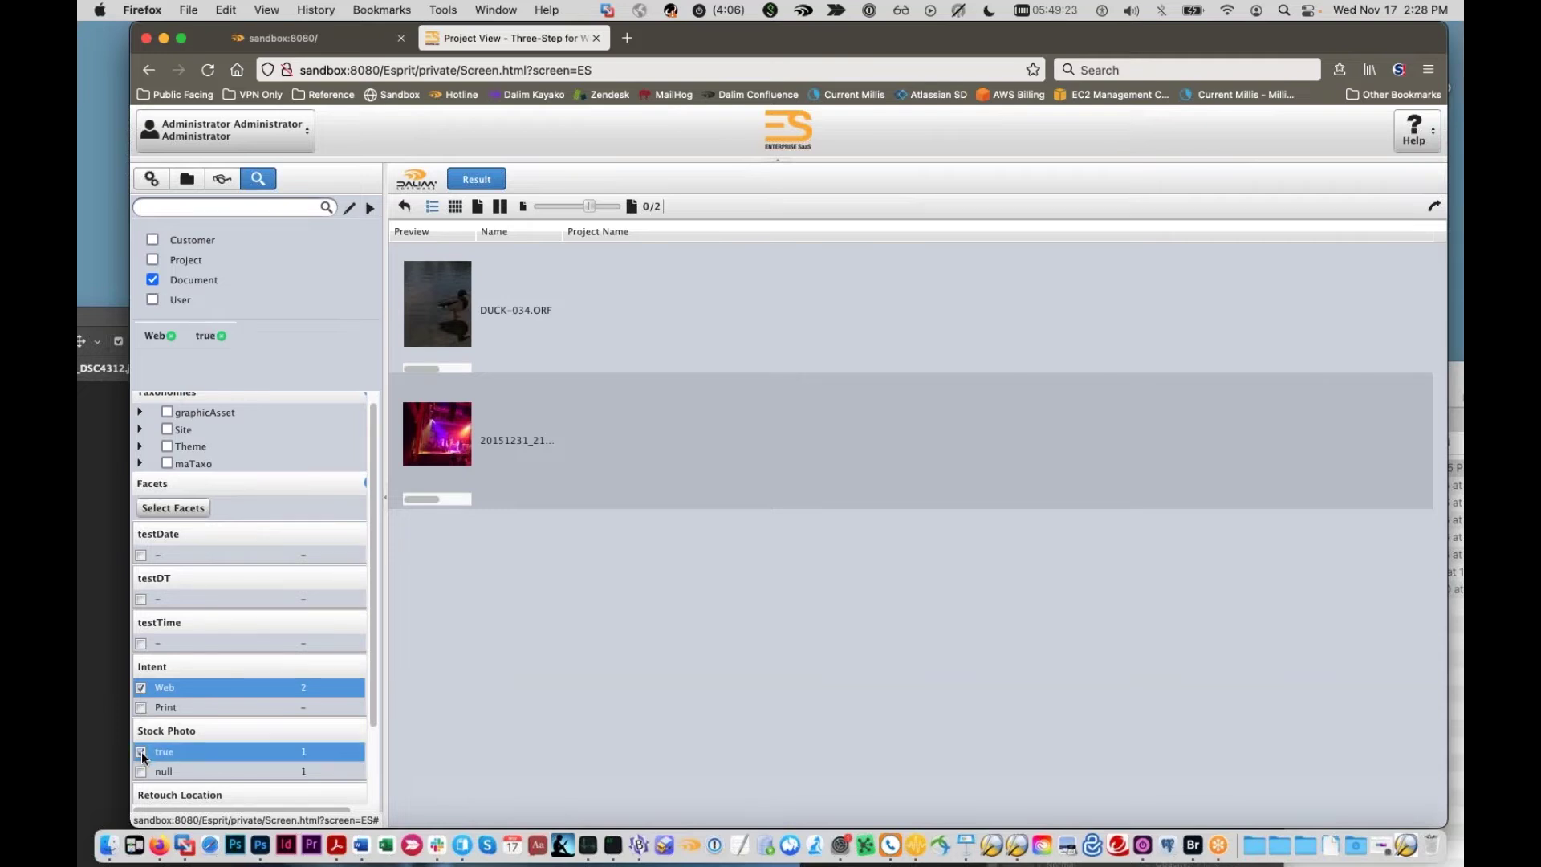
Step: Swap the Web filter for Print, clear it, and browse to the testjob project
left_click(140, 687)
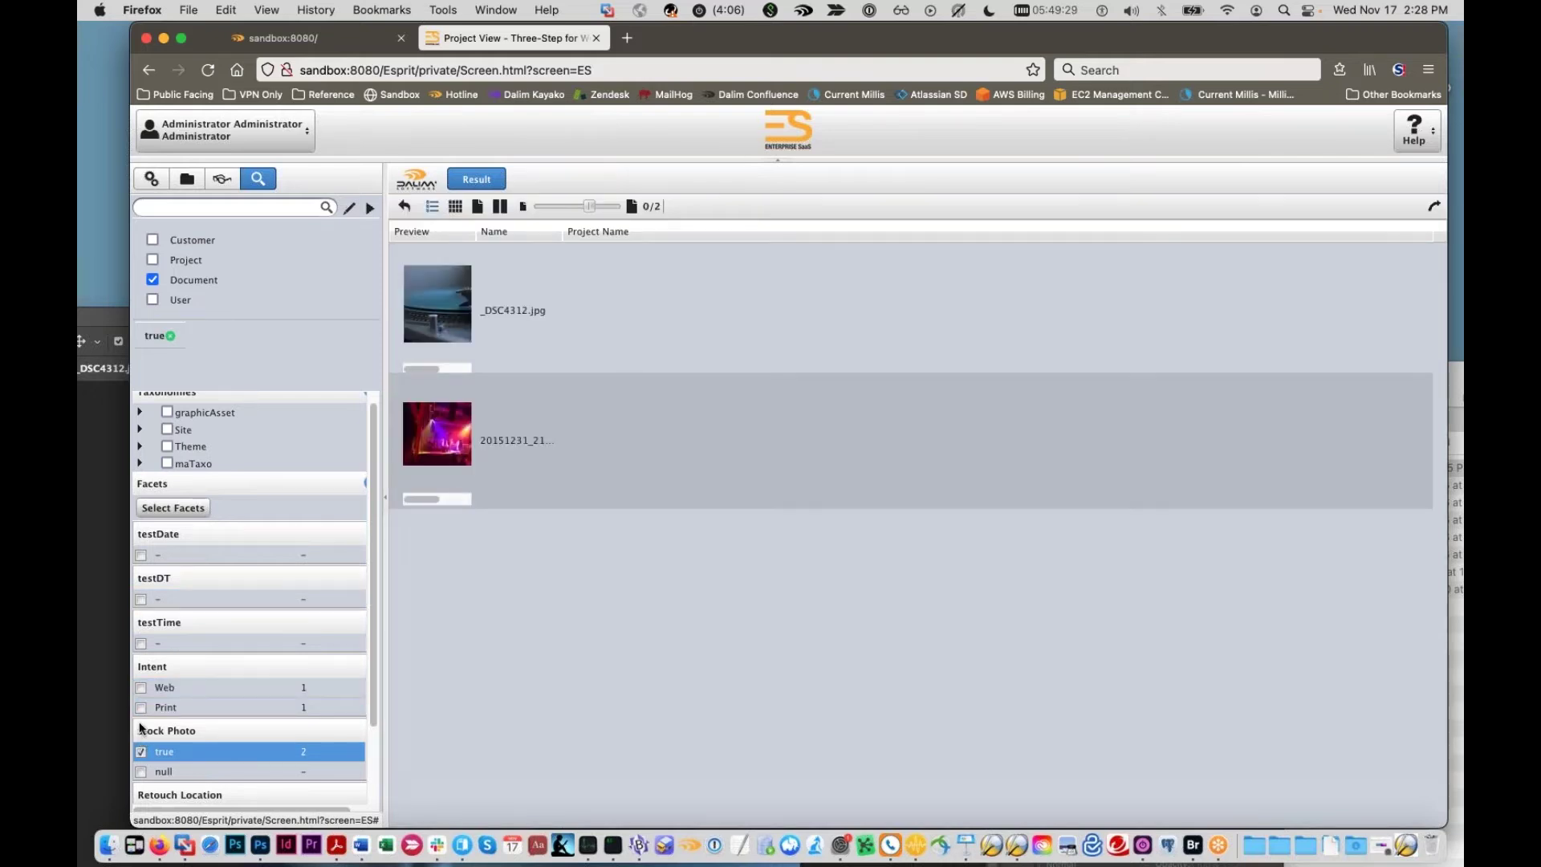
left_click(141, 706)
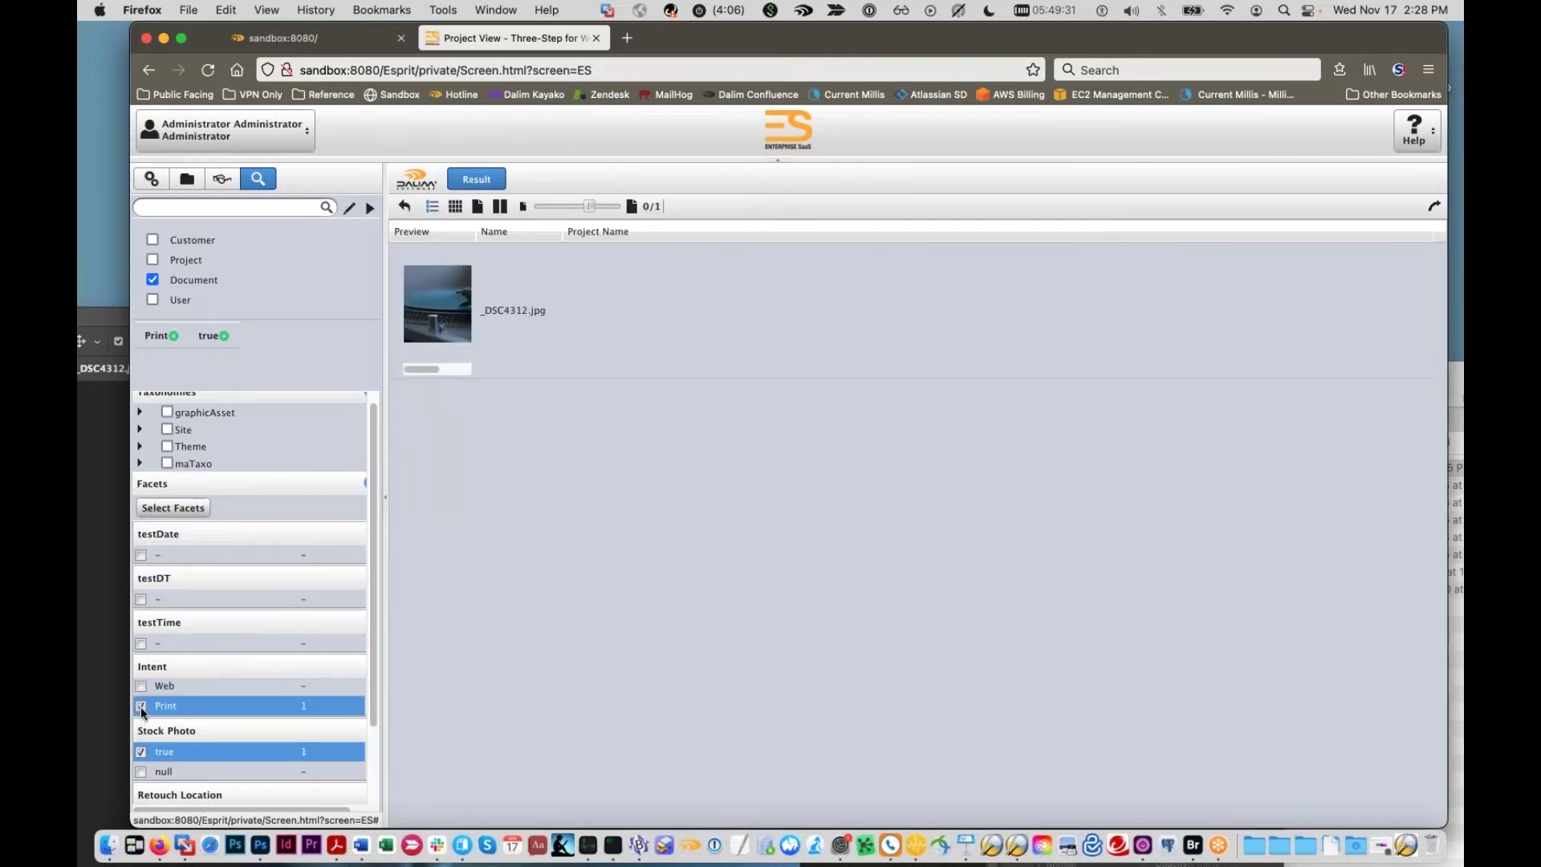
left_click(141, 707)
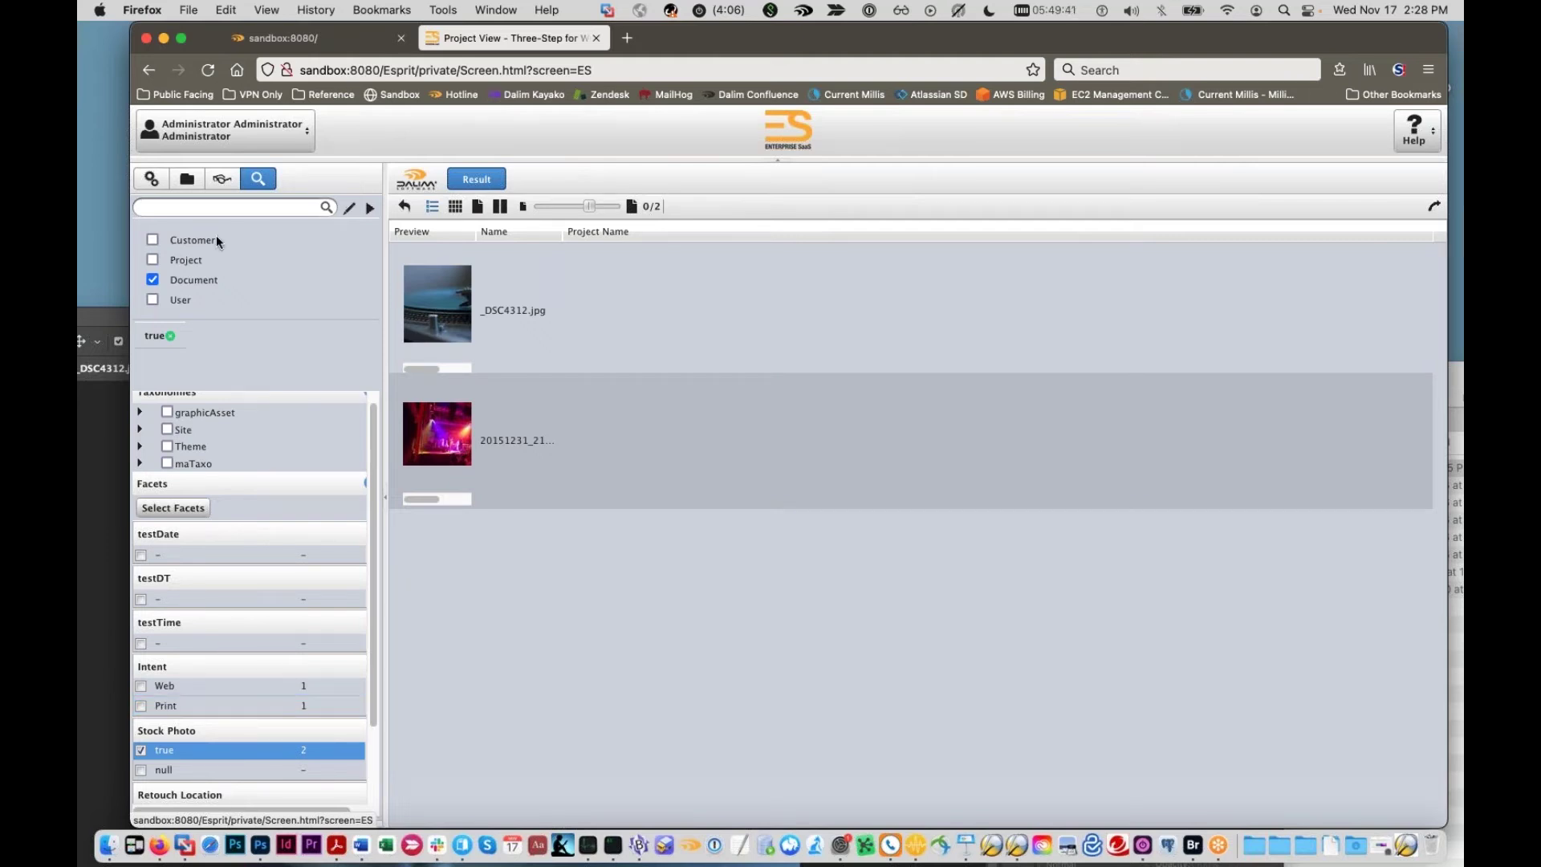
left_click(187, 178)
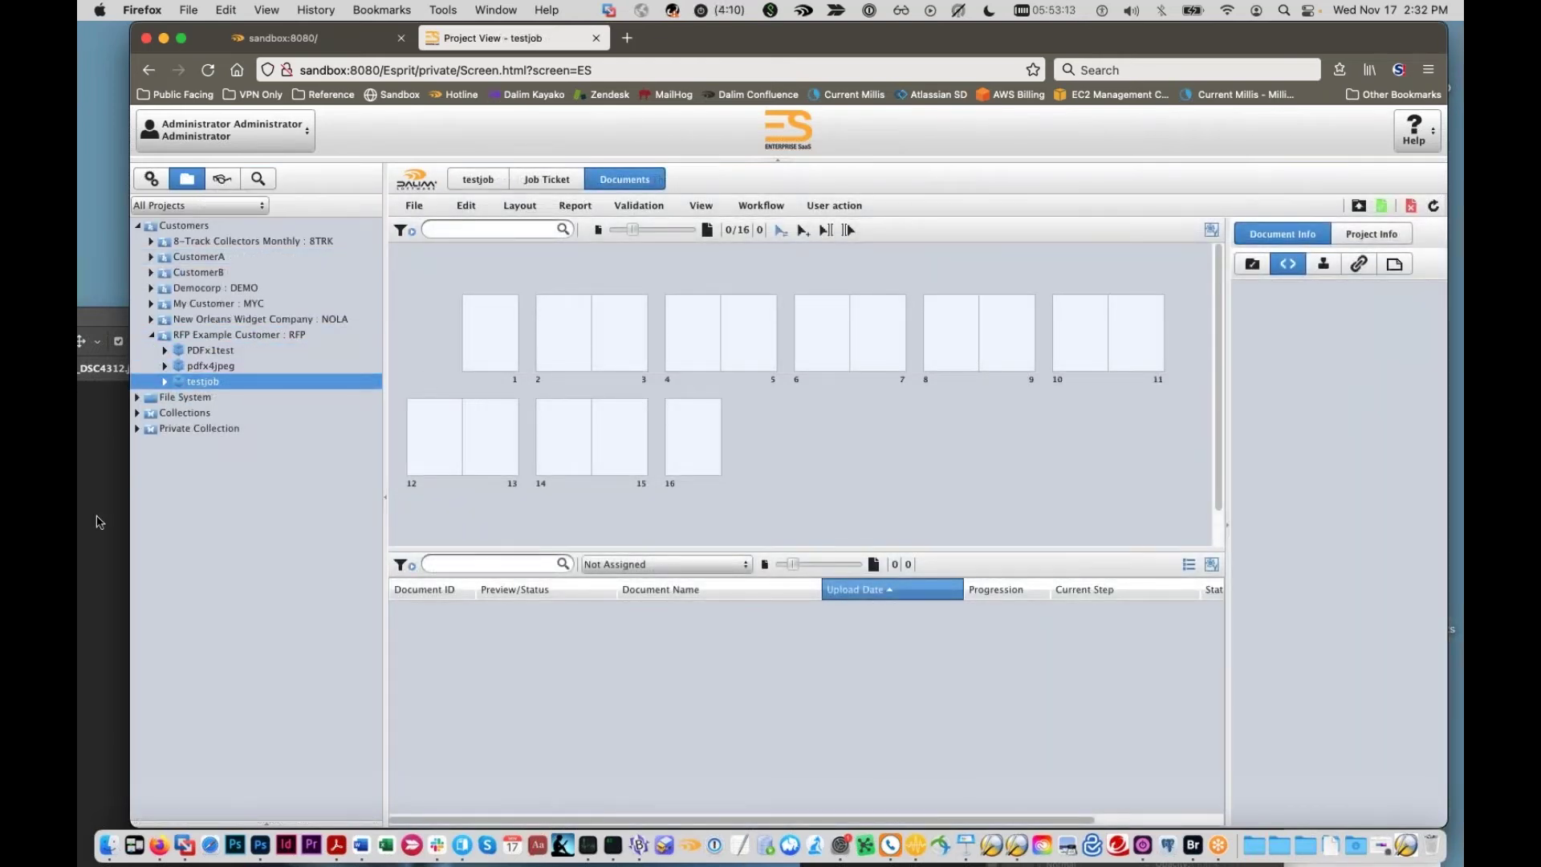
Step: Start an upload to testjob, then cancel it without uploading
left_click(100, 523)
left_click(1357, 205)
left_click(1201, 154)
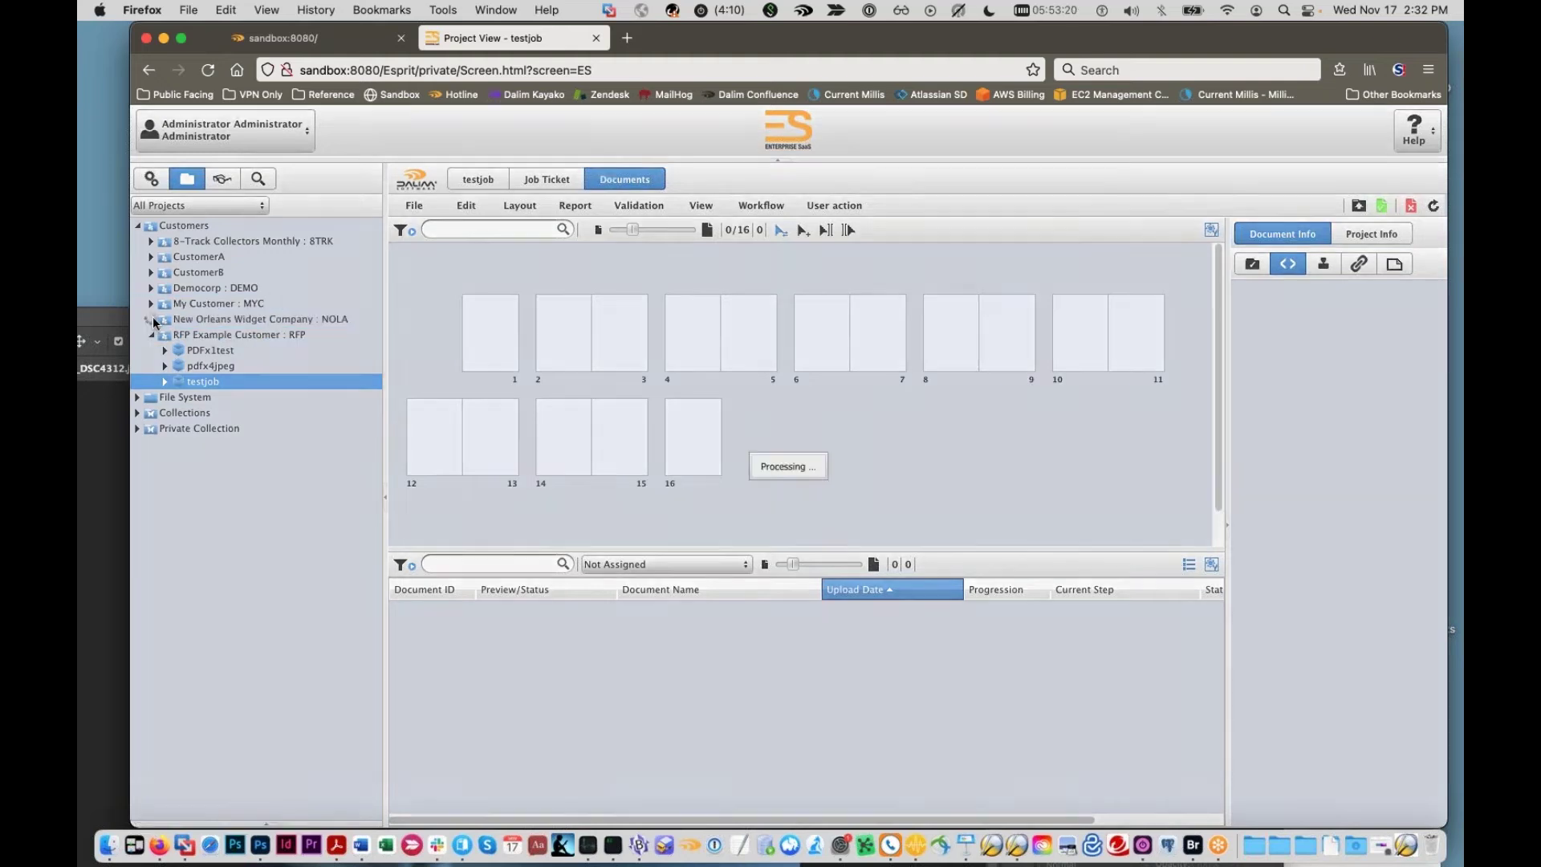
Step: Open Three-Step for Webinar under 8-Track Collectors Monthly and select _DSC4312.jpg
left_click(152, 241)
left_click(241, 272)
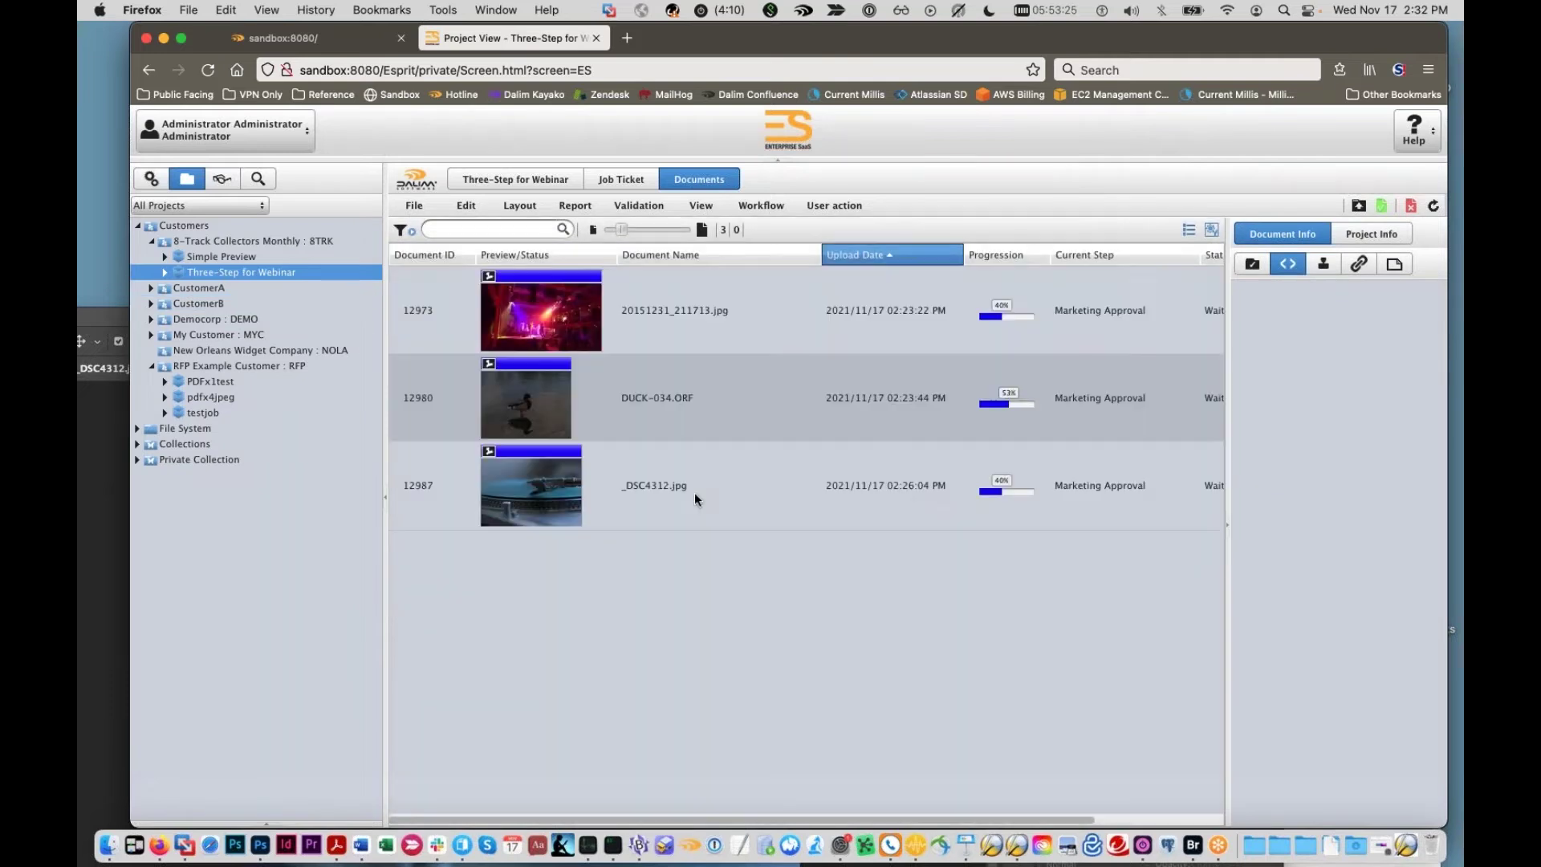
left_click(908, 496)
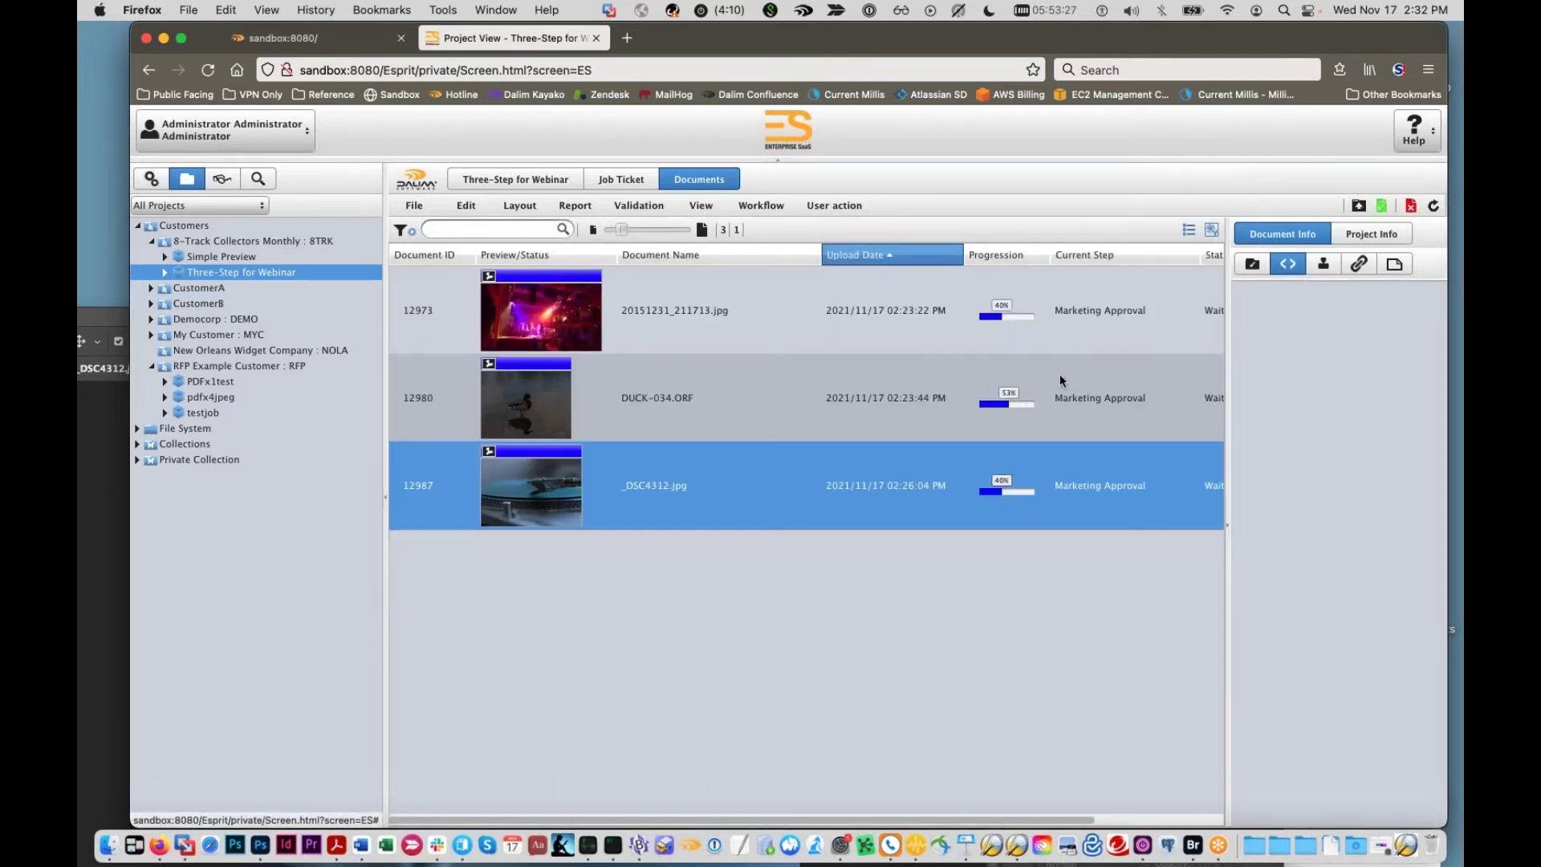
Step: Approve _DSC4312.jpg through the Marketing Approval and Release to Asset Library milestones
left_click(1382, 207)
left_click(855, 519)
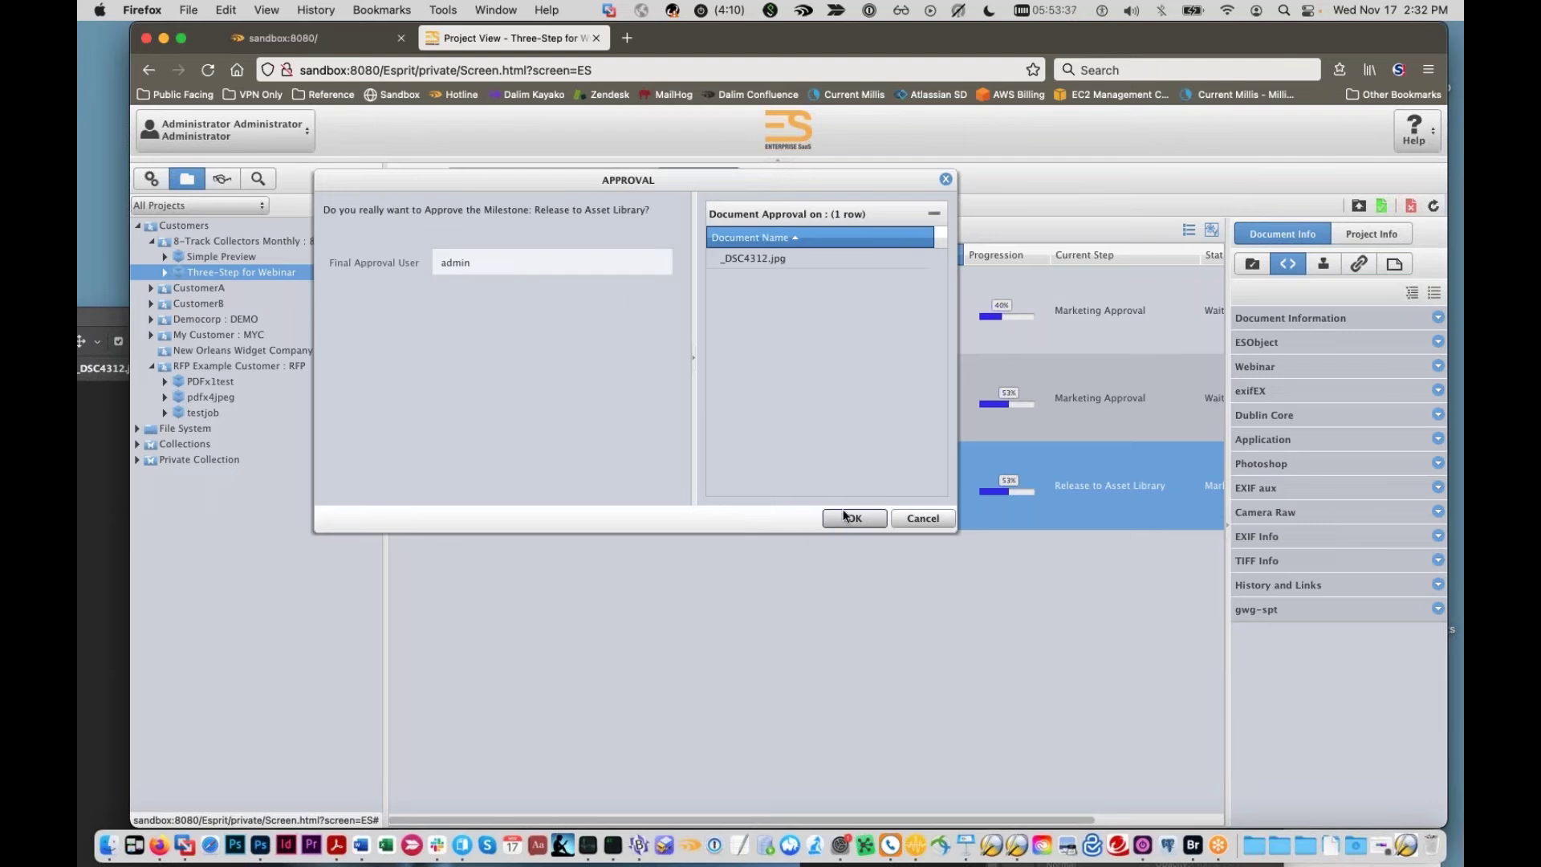
left_click(473, 269)
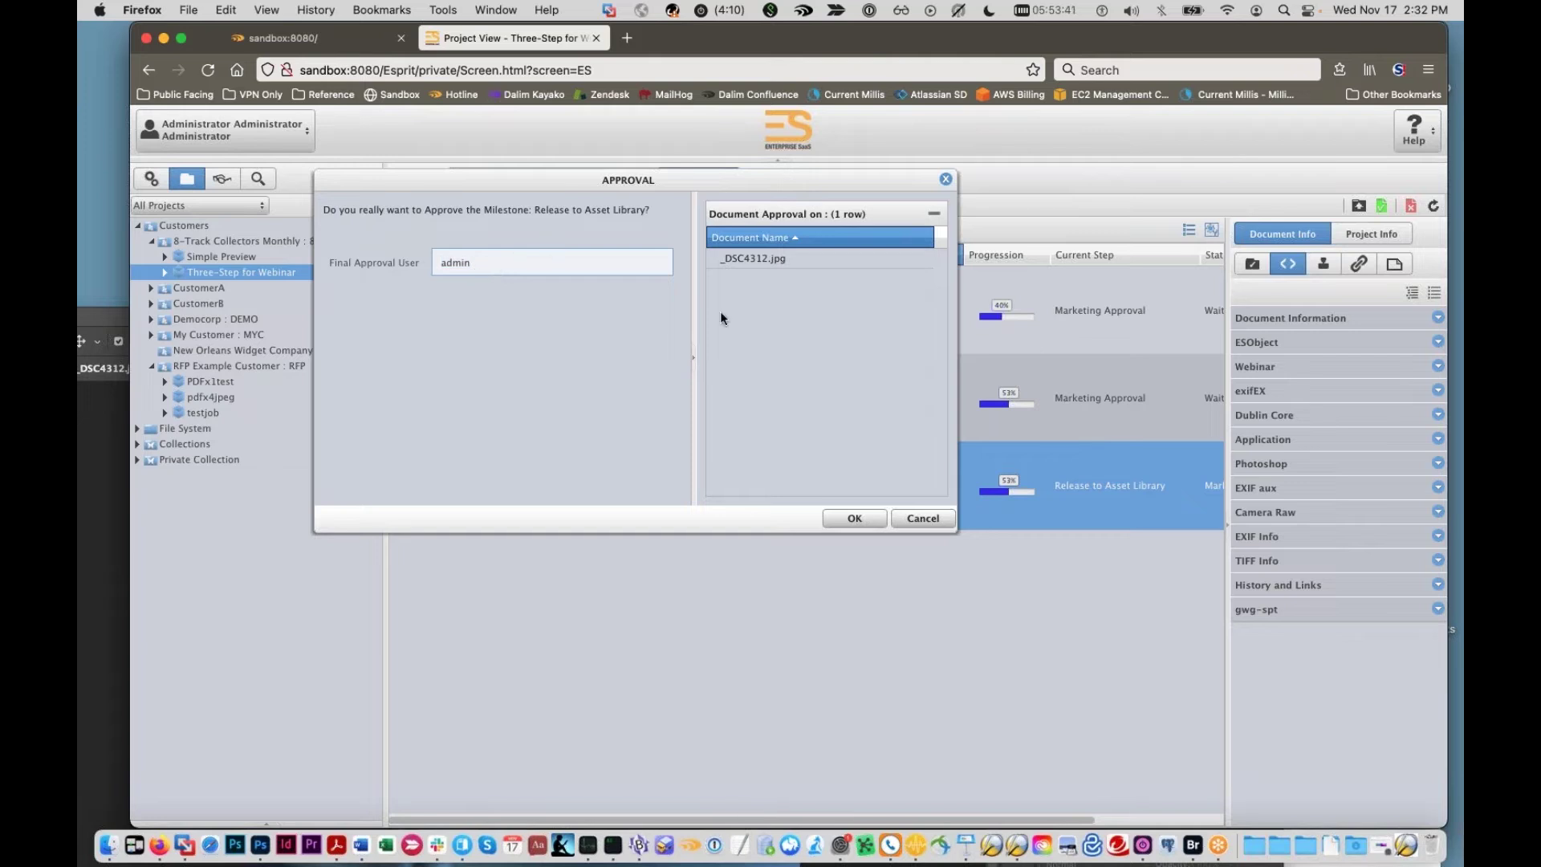
left_click(862, 513)
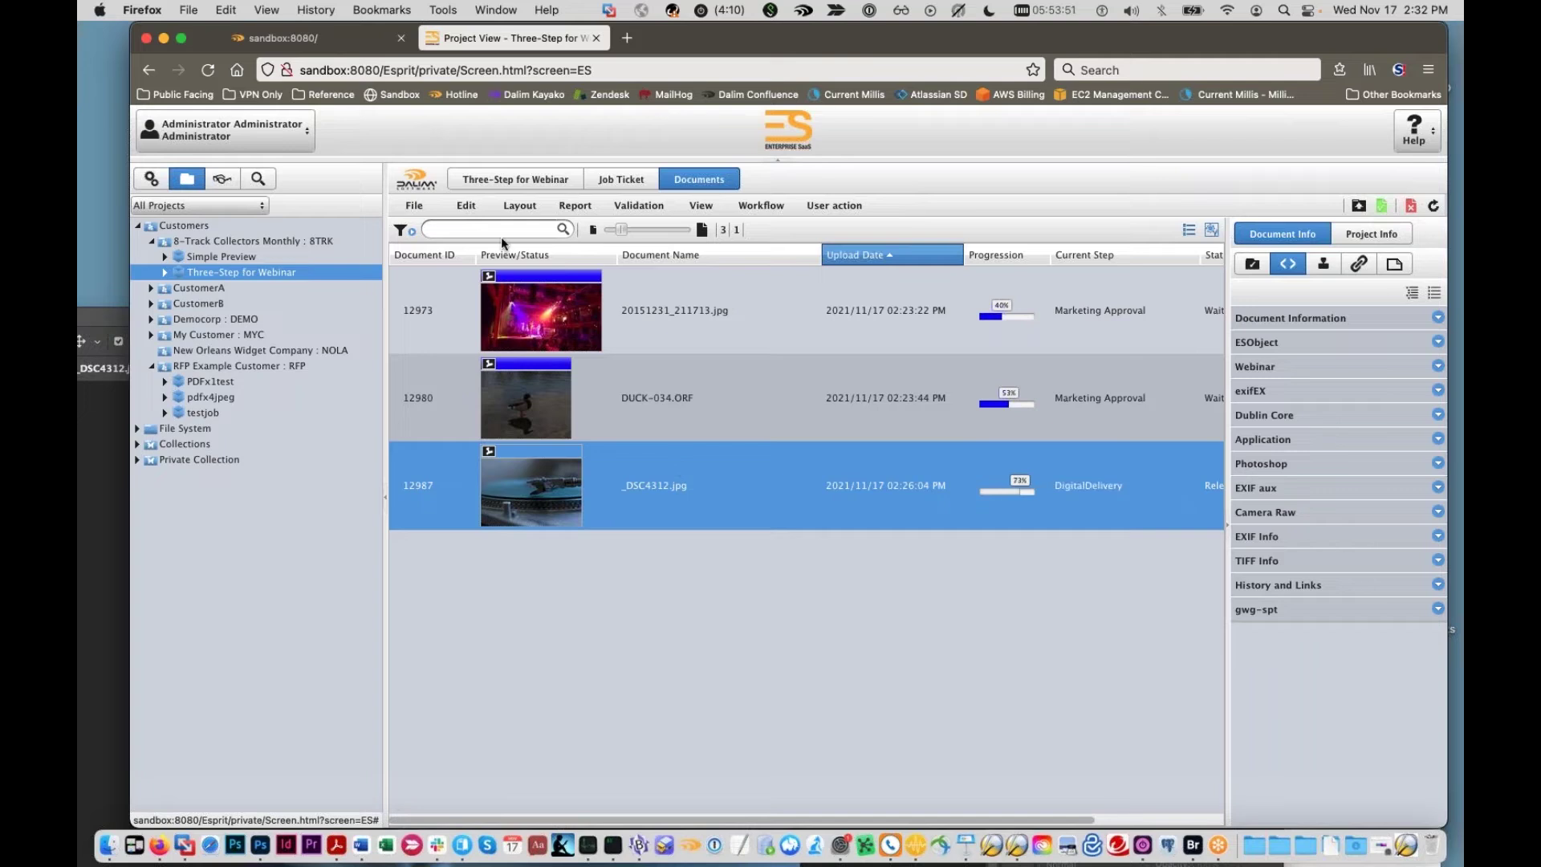
Step: Download _DSC4312.jpg via File > Download > Document, saving the file
left_click(413, 206)
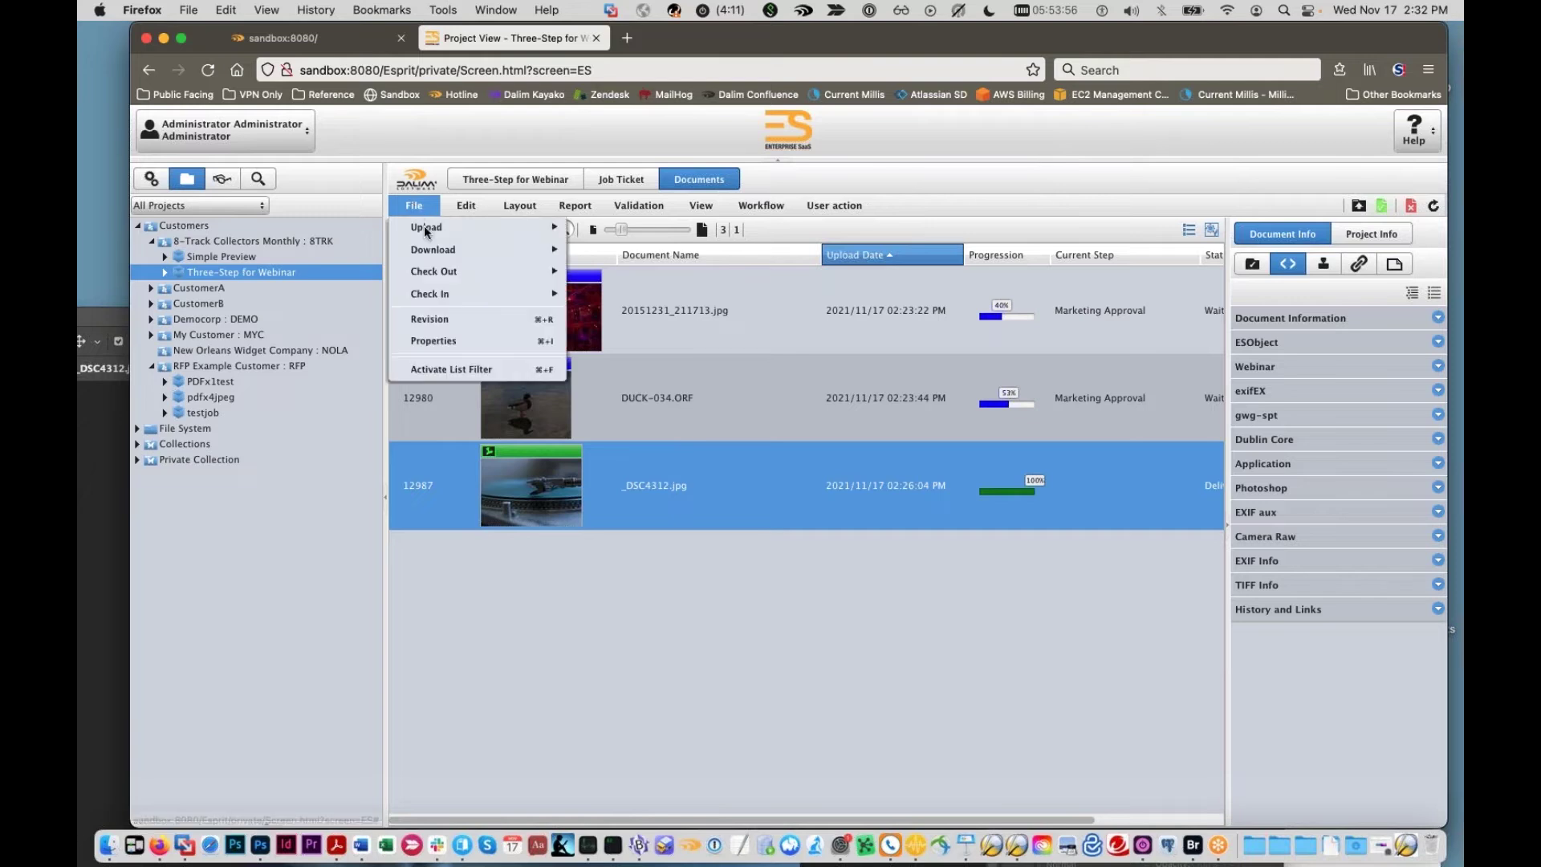
mouse_move(439, 256)
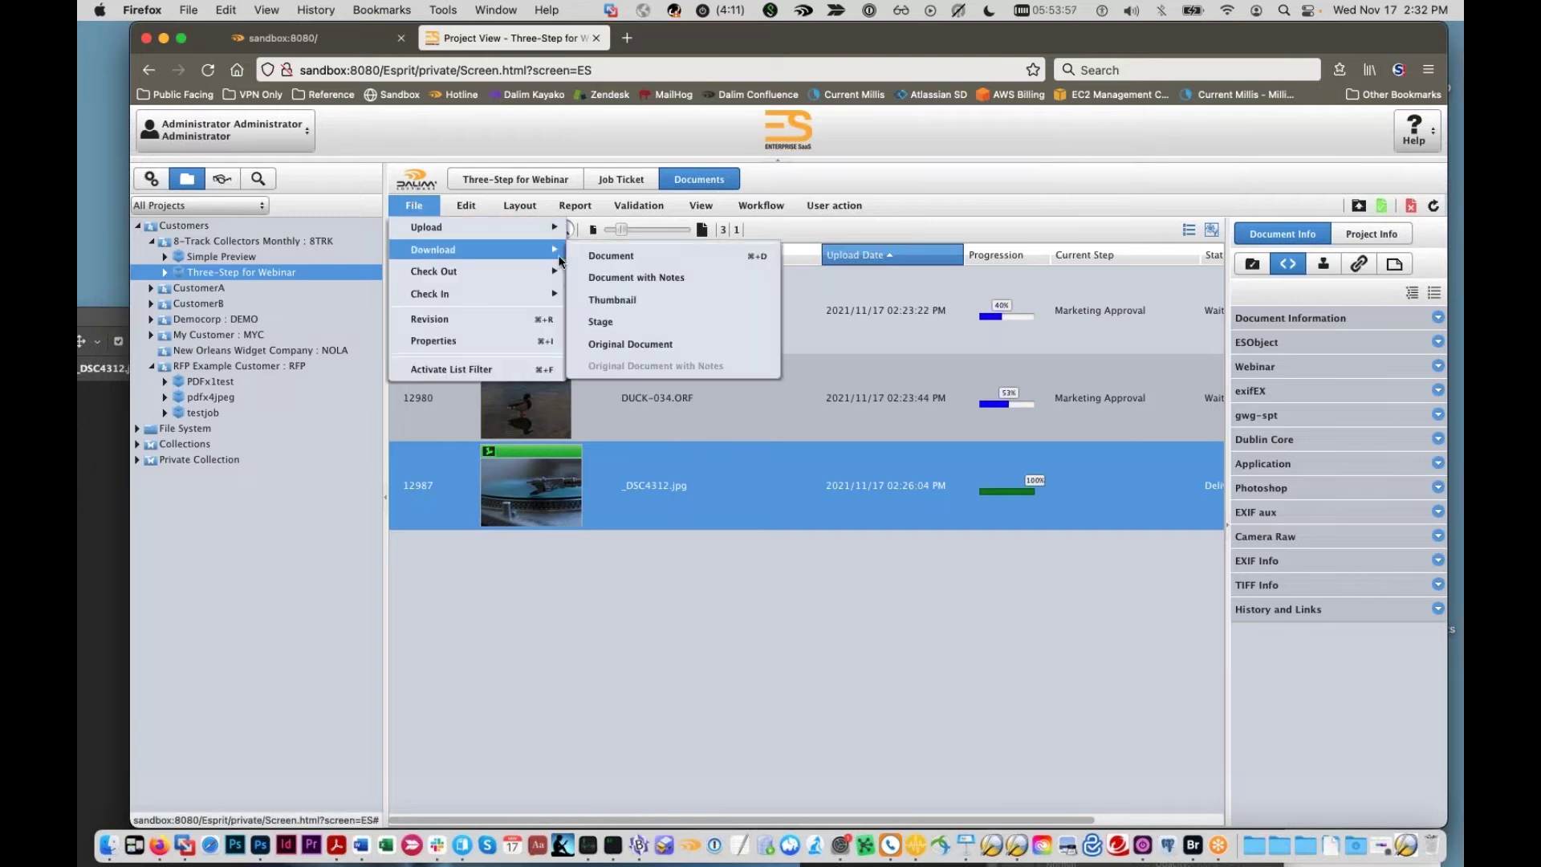
left_click(634, 261)
left_click(329, 215)
left_click(517, 288)
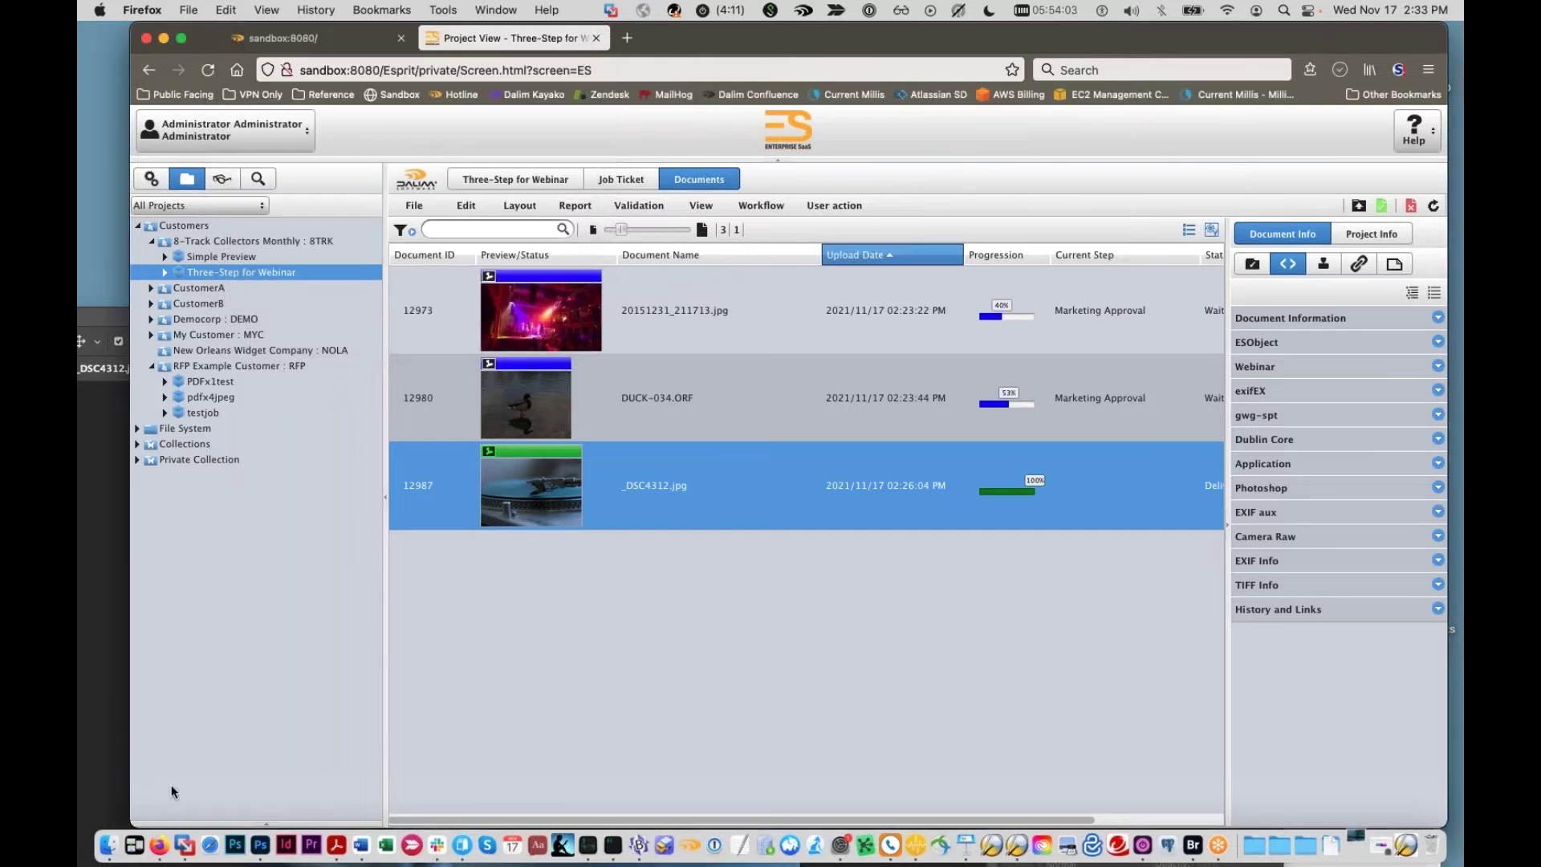
Step: Open the downloaded _DSC4312.jpg from the Downloads folder in Photoshop
left_click(108, 844)
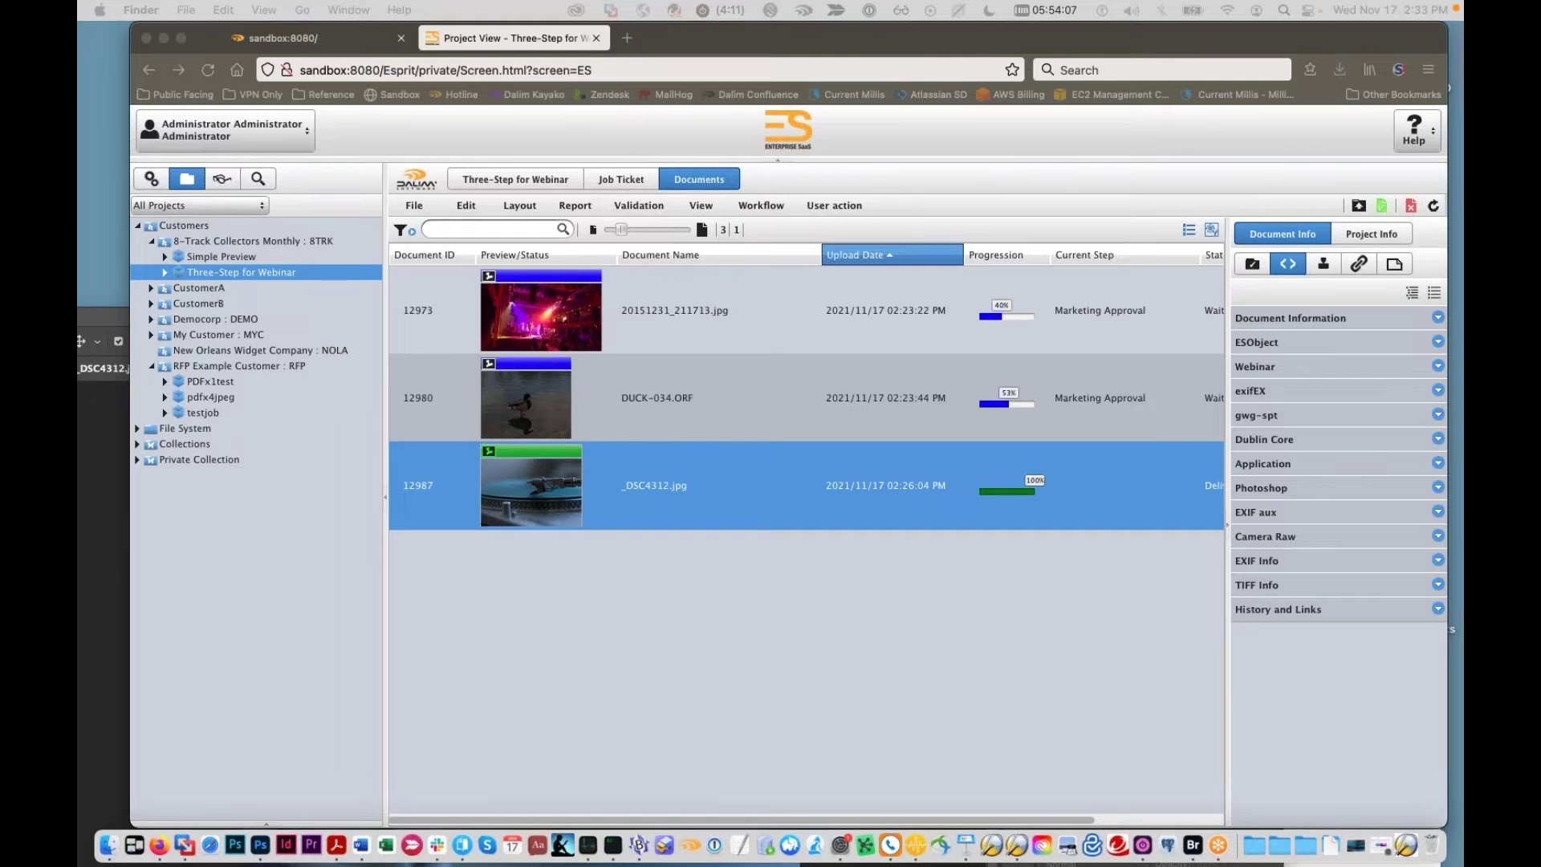
left_click_drag(1461, 454, 712, 357)
left_click_drag(563, 428, 260, 844)
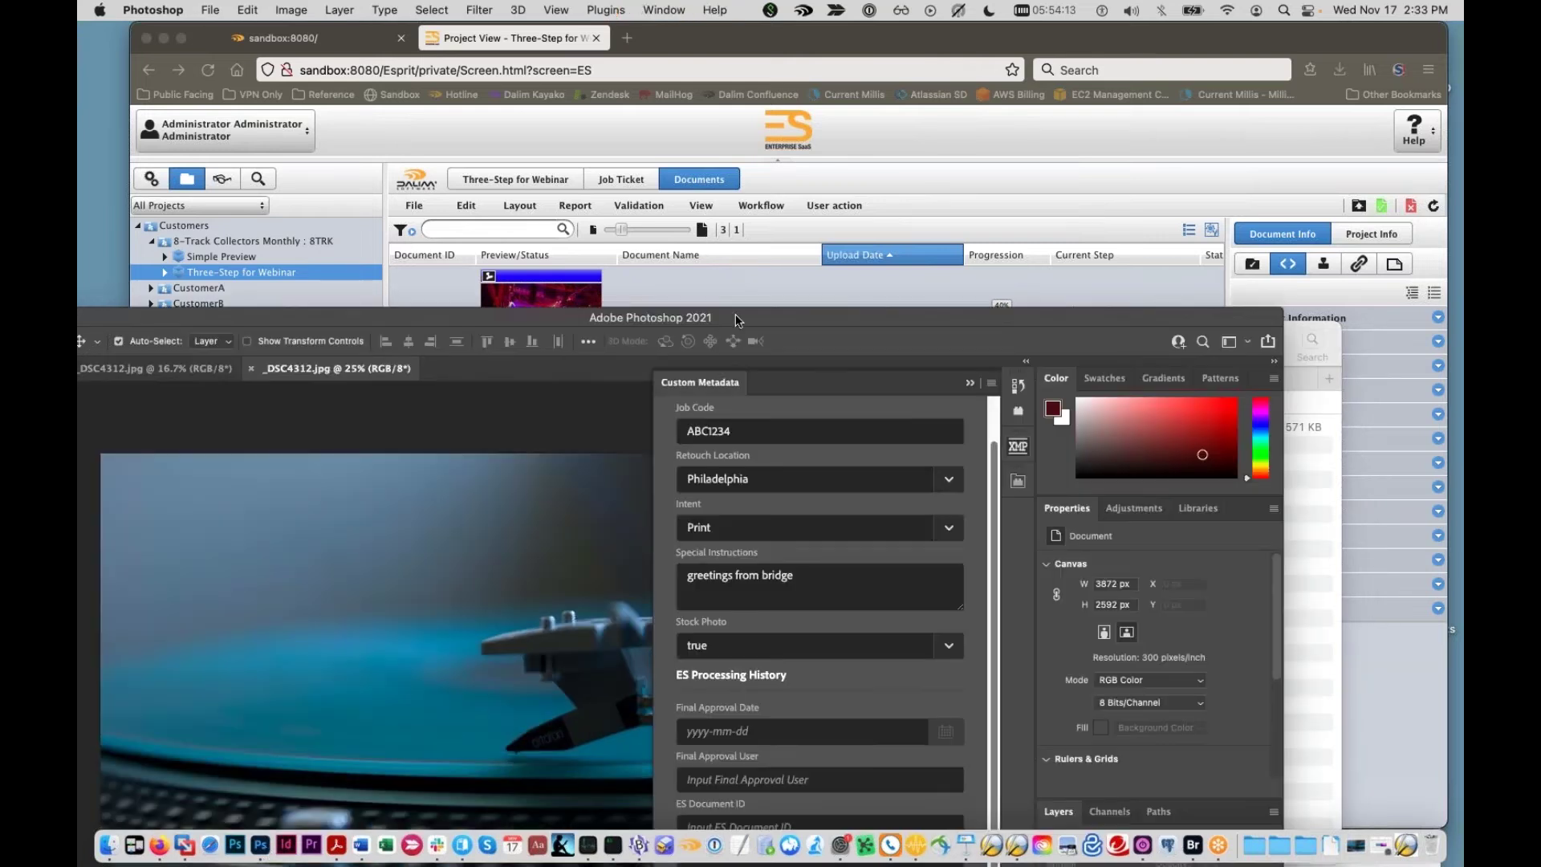
Step: Inspect Final Approval User, Final Approval Date, ES Document ID 12987 and Secret Message in Photoshop
left_click_drag(761, 316, 852, 61)
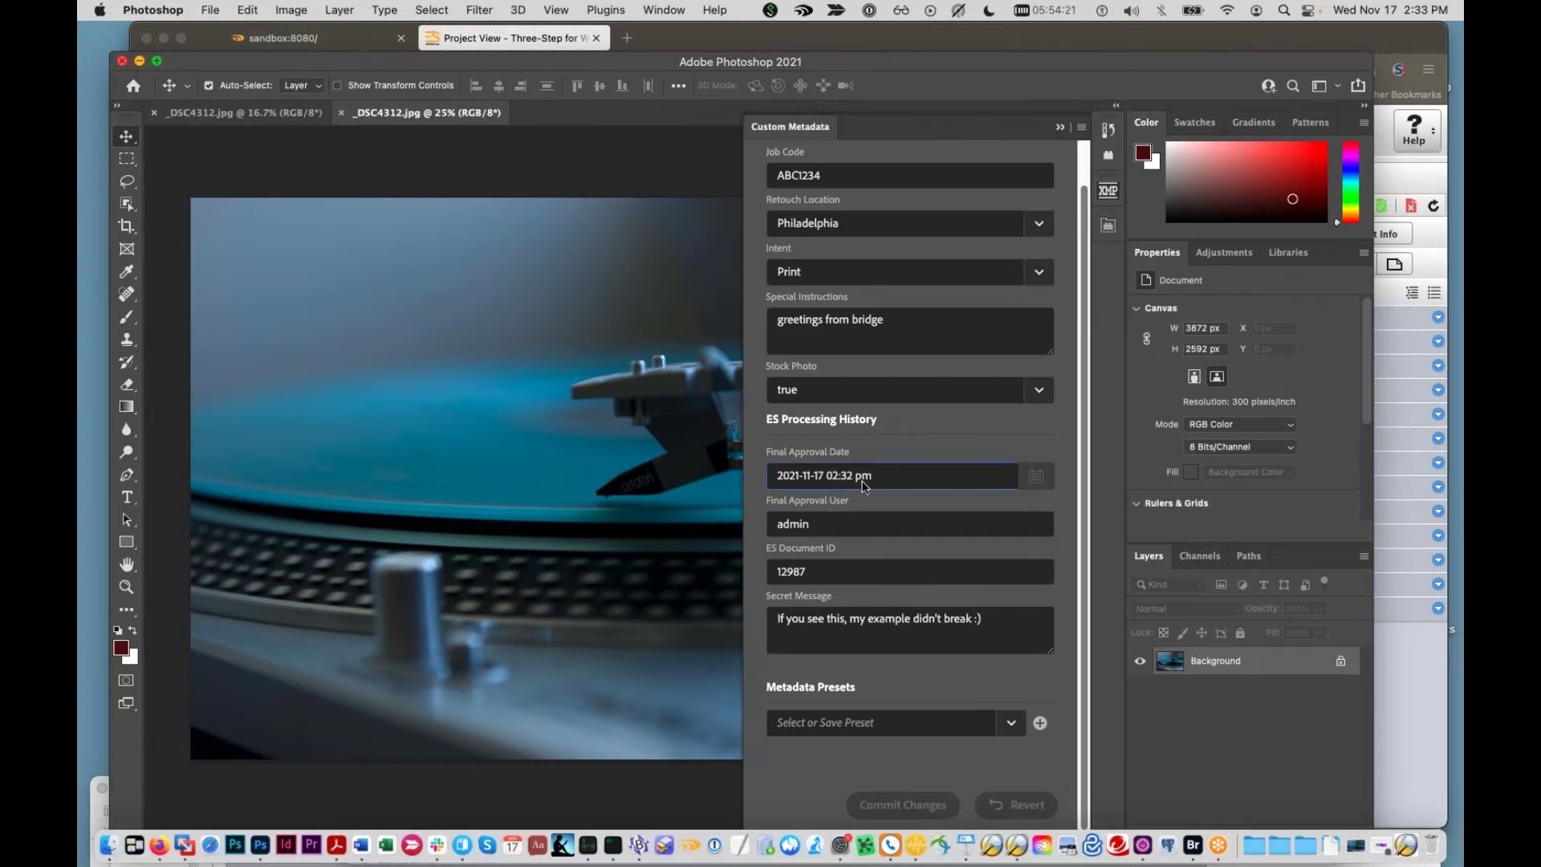
left_click(855, 526)
double_click(833, 527)
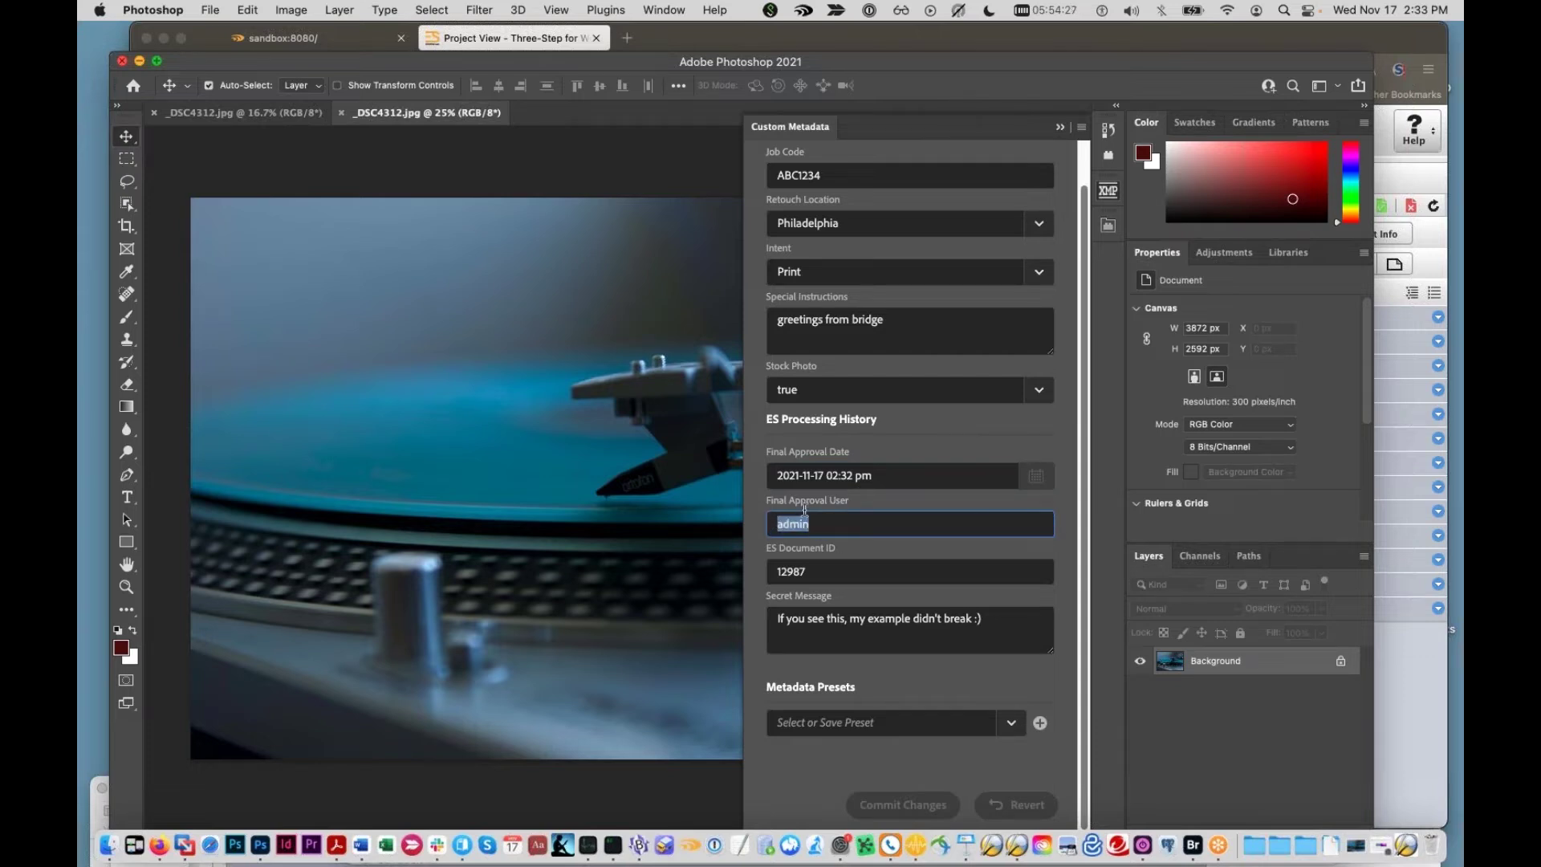
triple_click(887, 480)
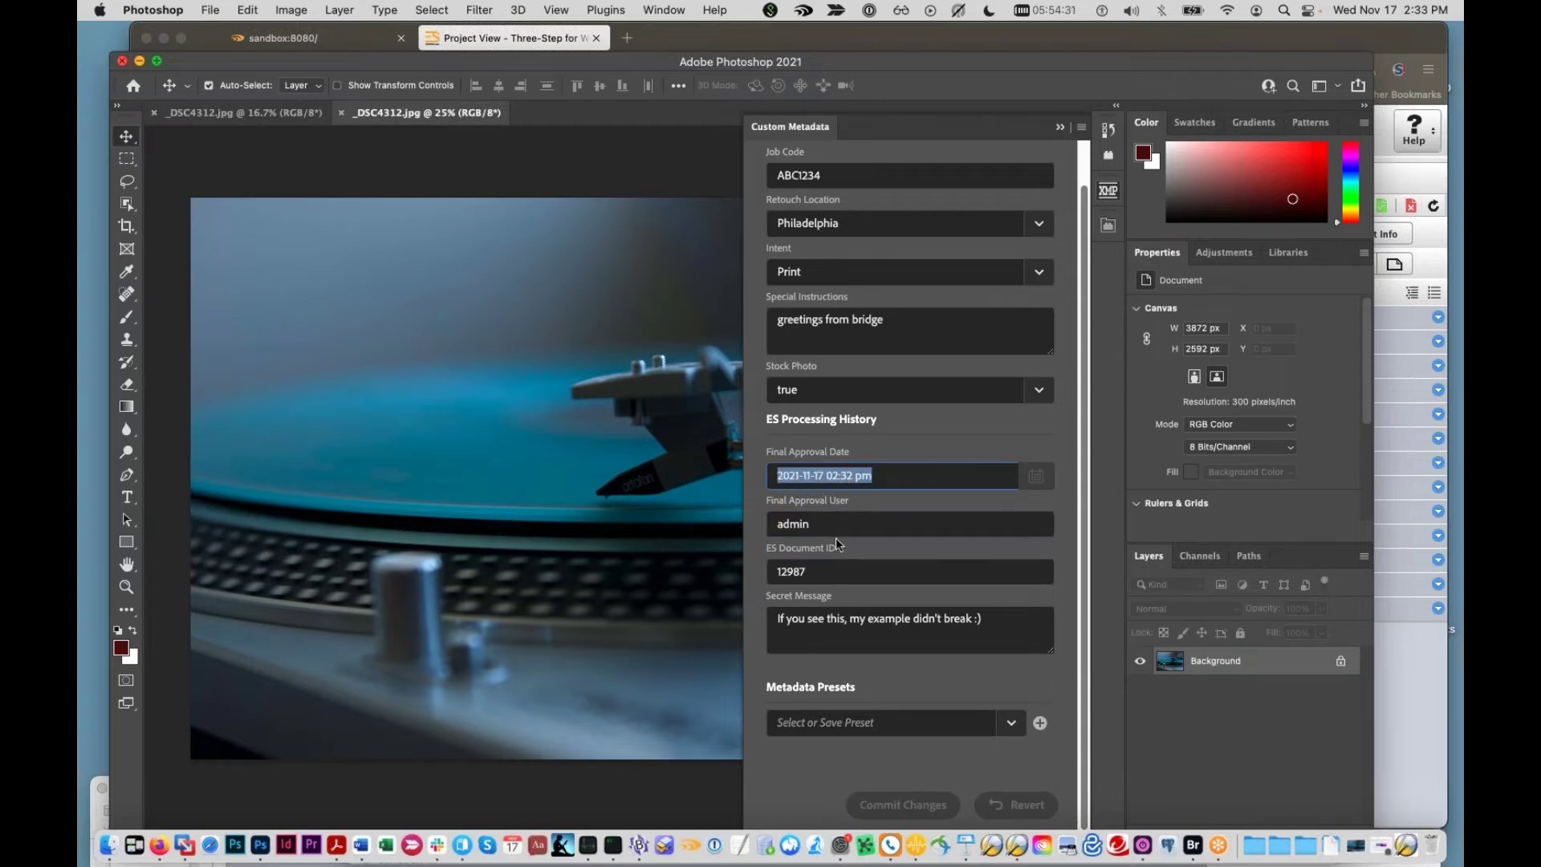
double_click(822, 570)
left_click_drag(987, 623, 790, 616)
left_click(786, 618)
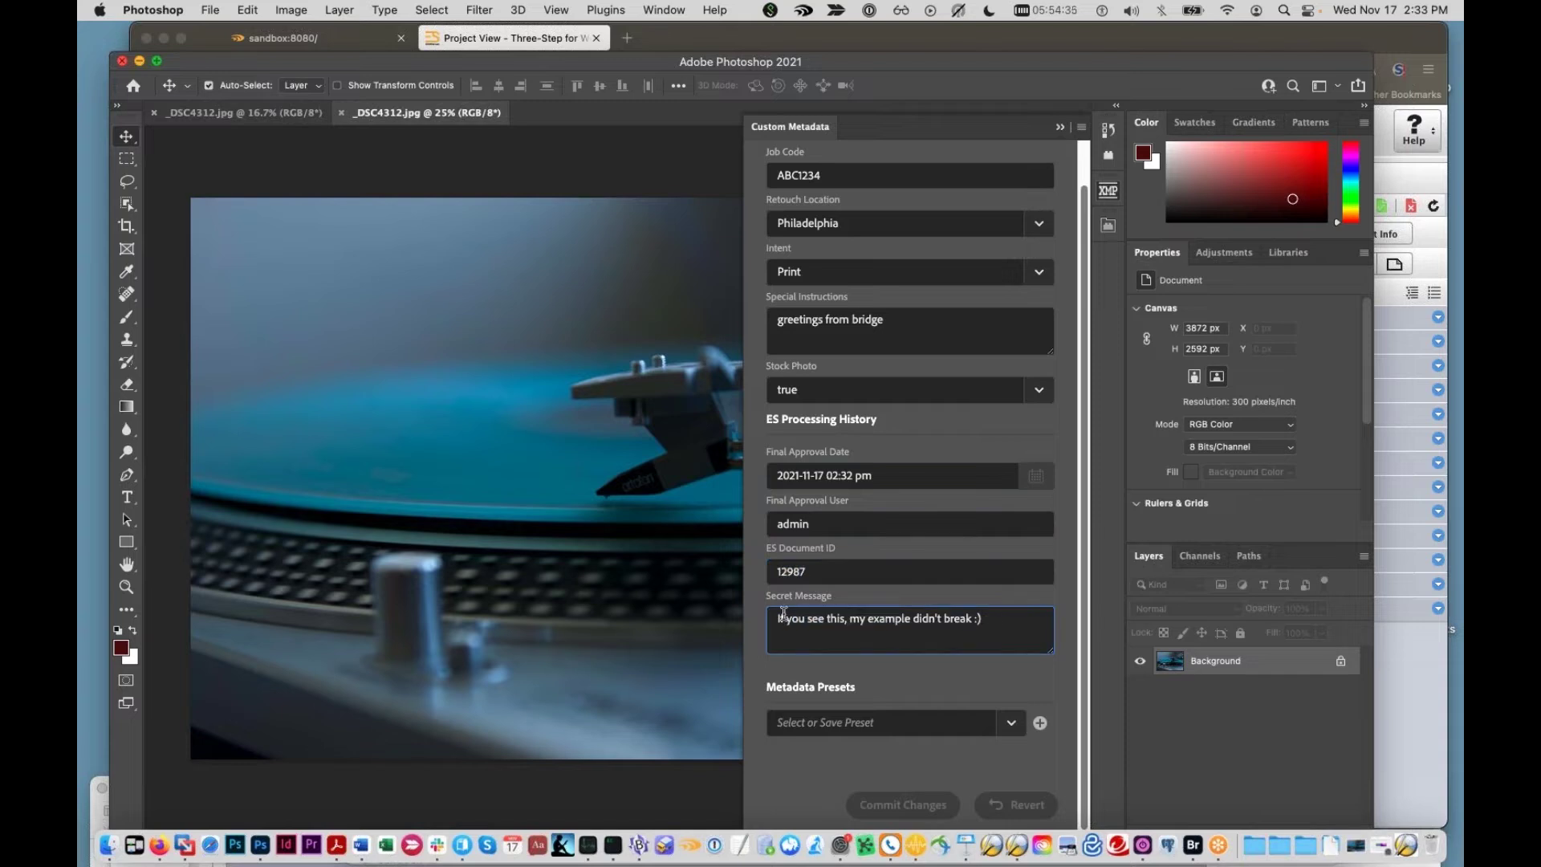
left_click_drag(698, 56, 833, 152)
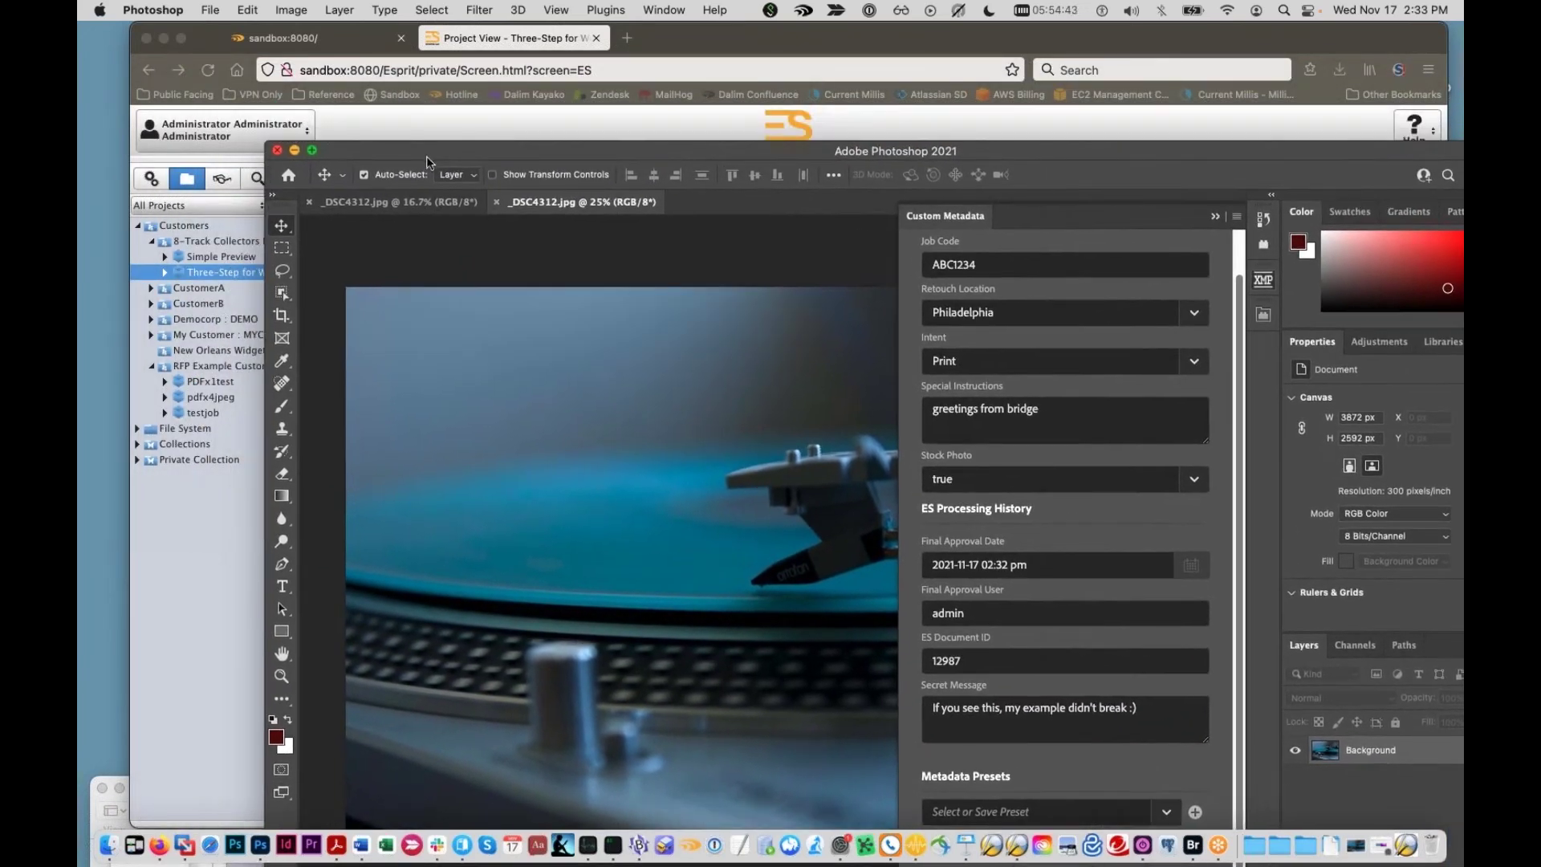
Step: Search Dalim ES documents for 12987 and open the _DSC4312.jpg result in Photoshop
left_click(406, 122)
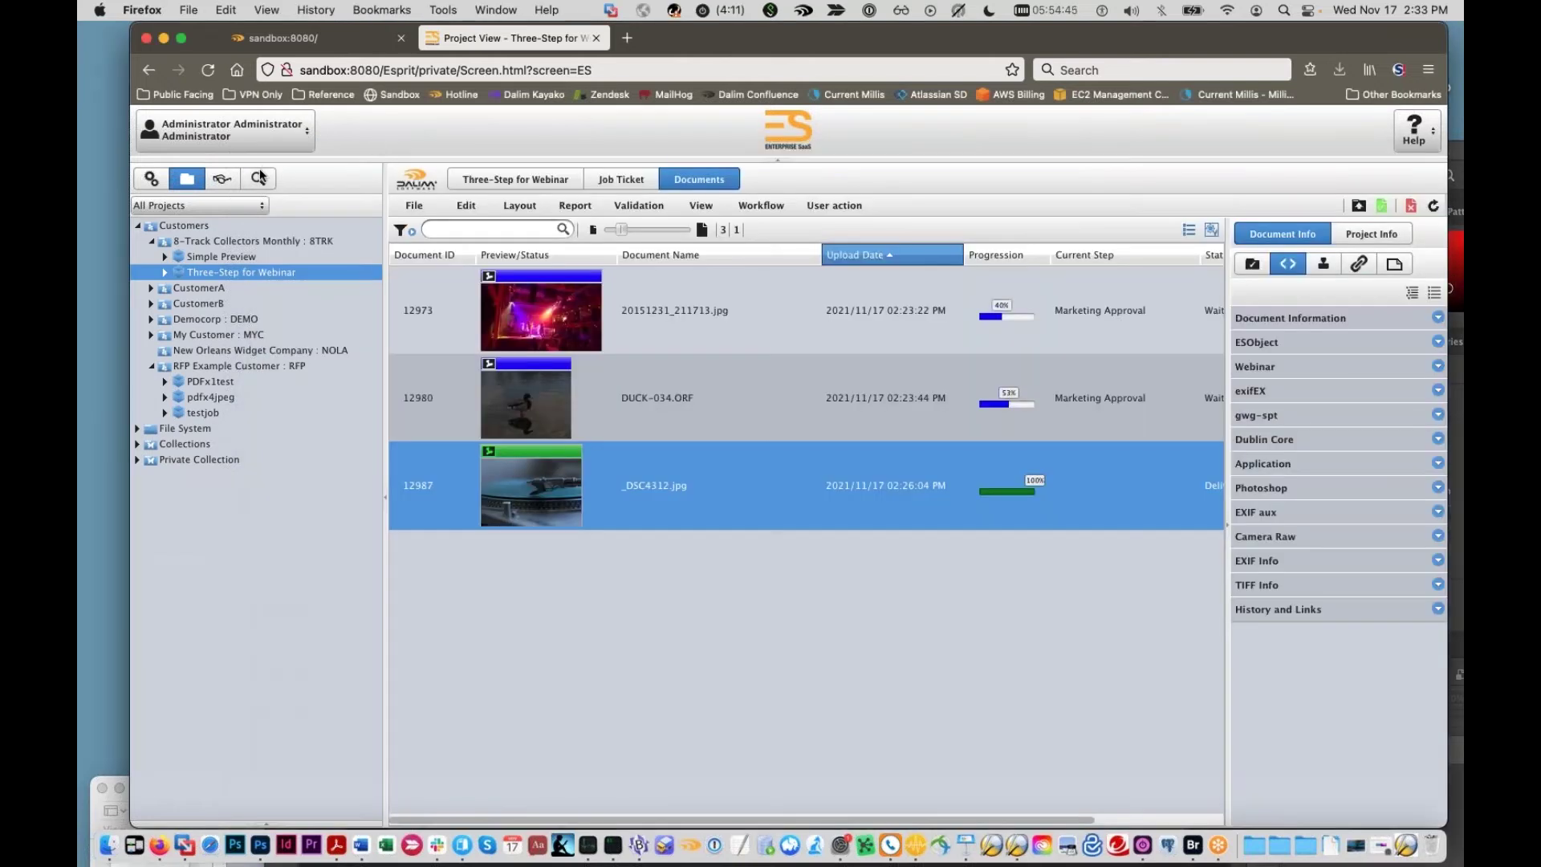
left_click(257, 180)
left_click(209, 208)
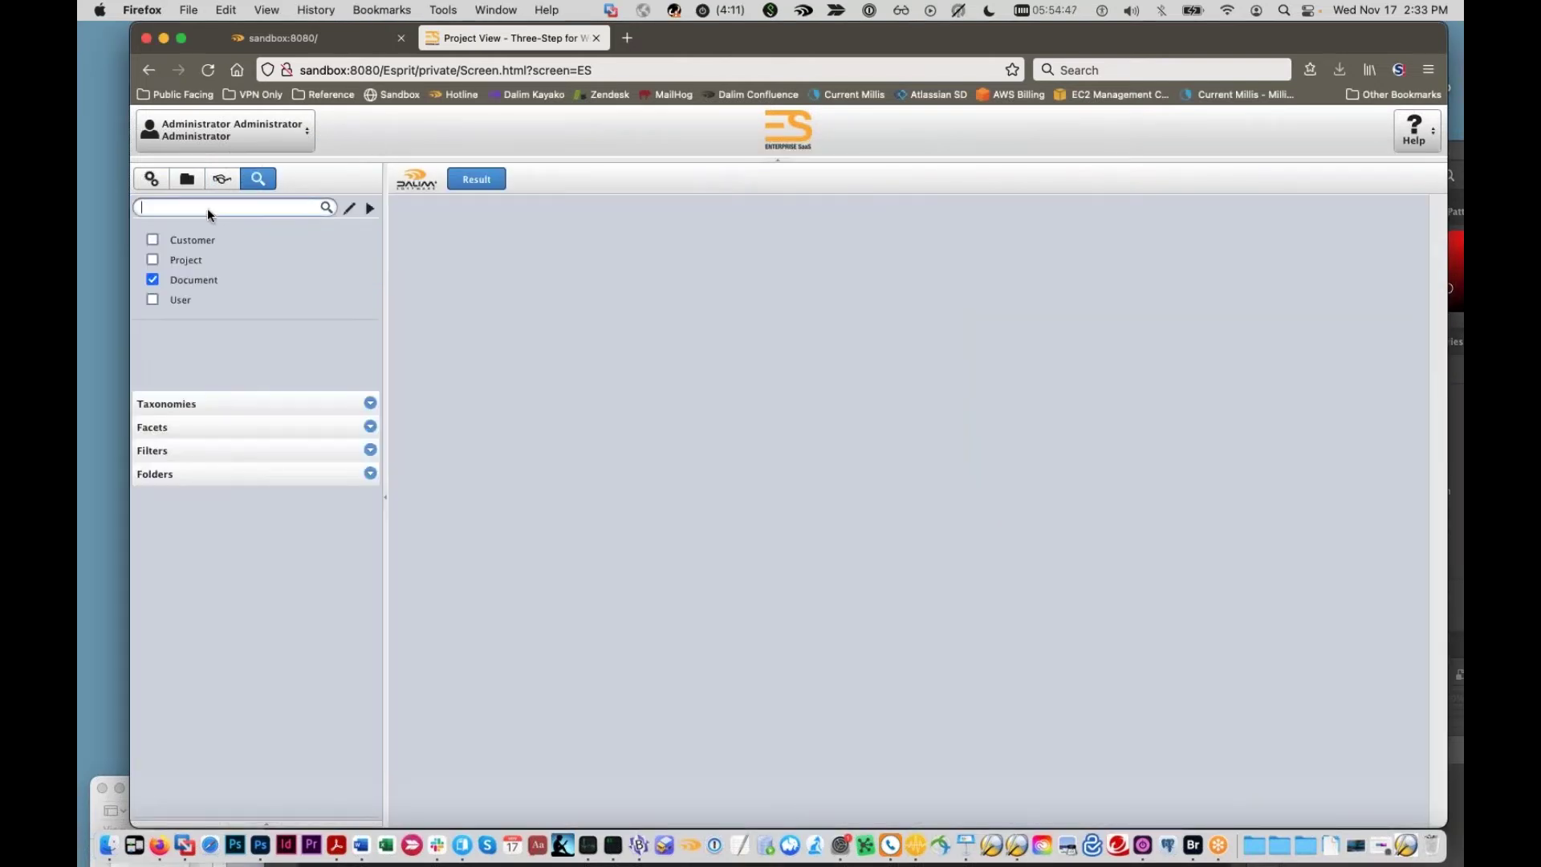
type("12987")
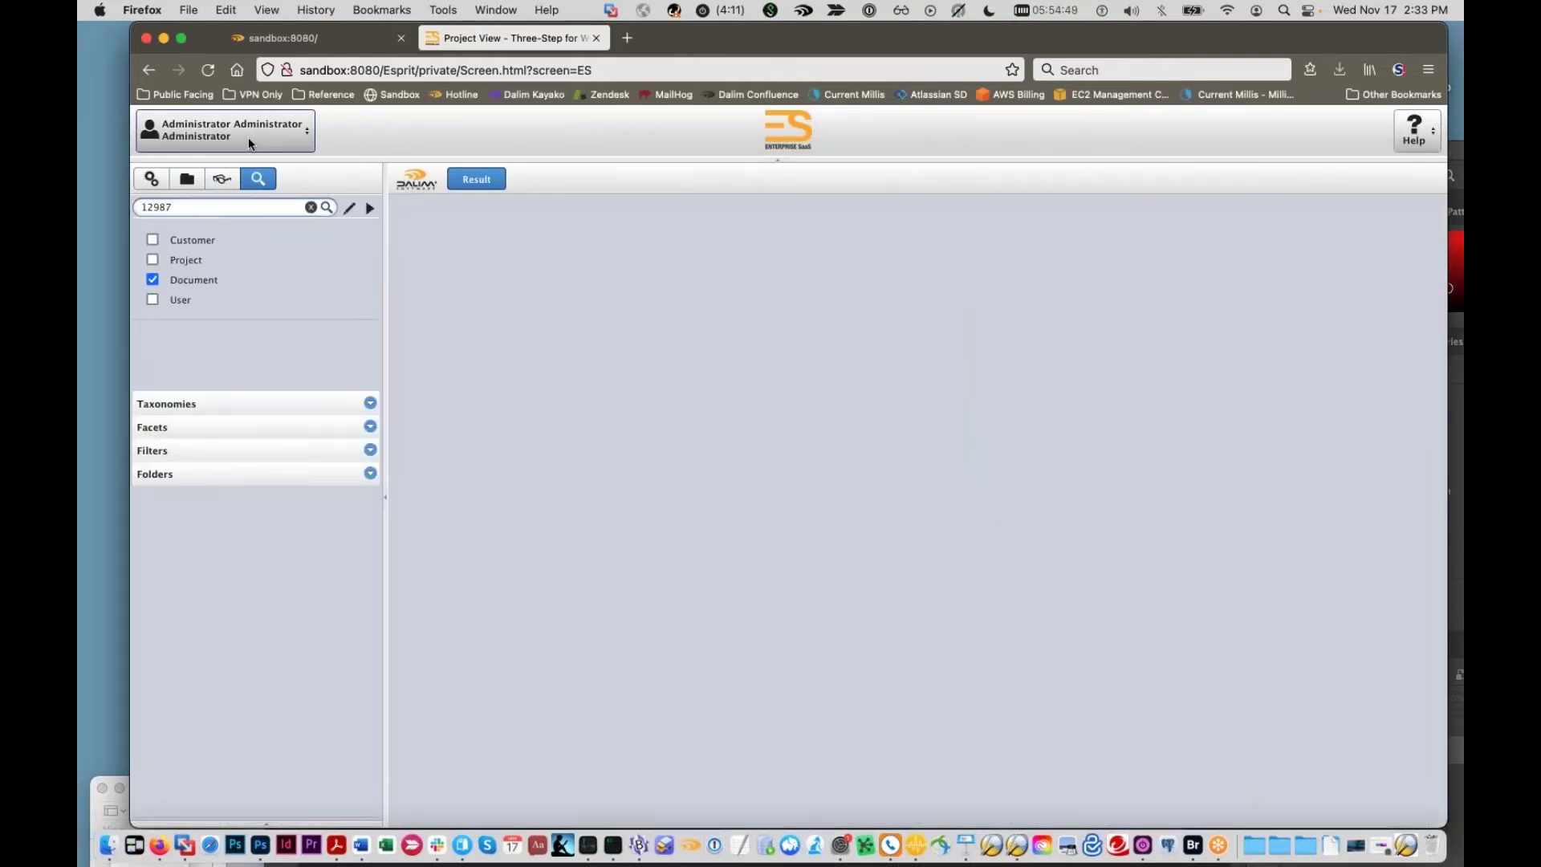
double_click(560, 261)
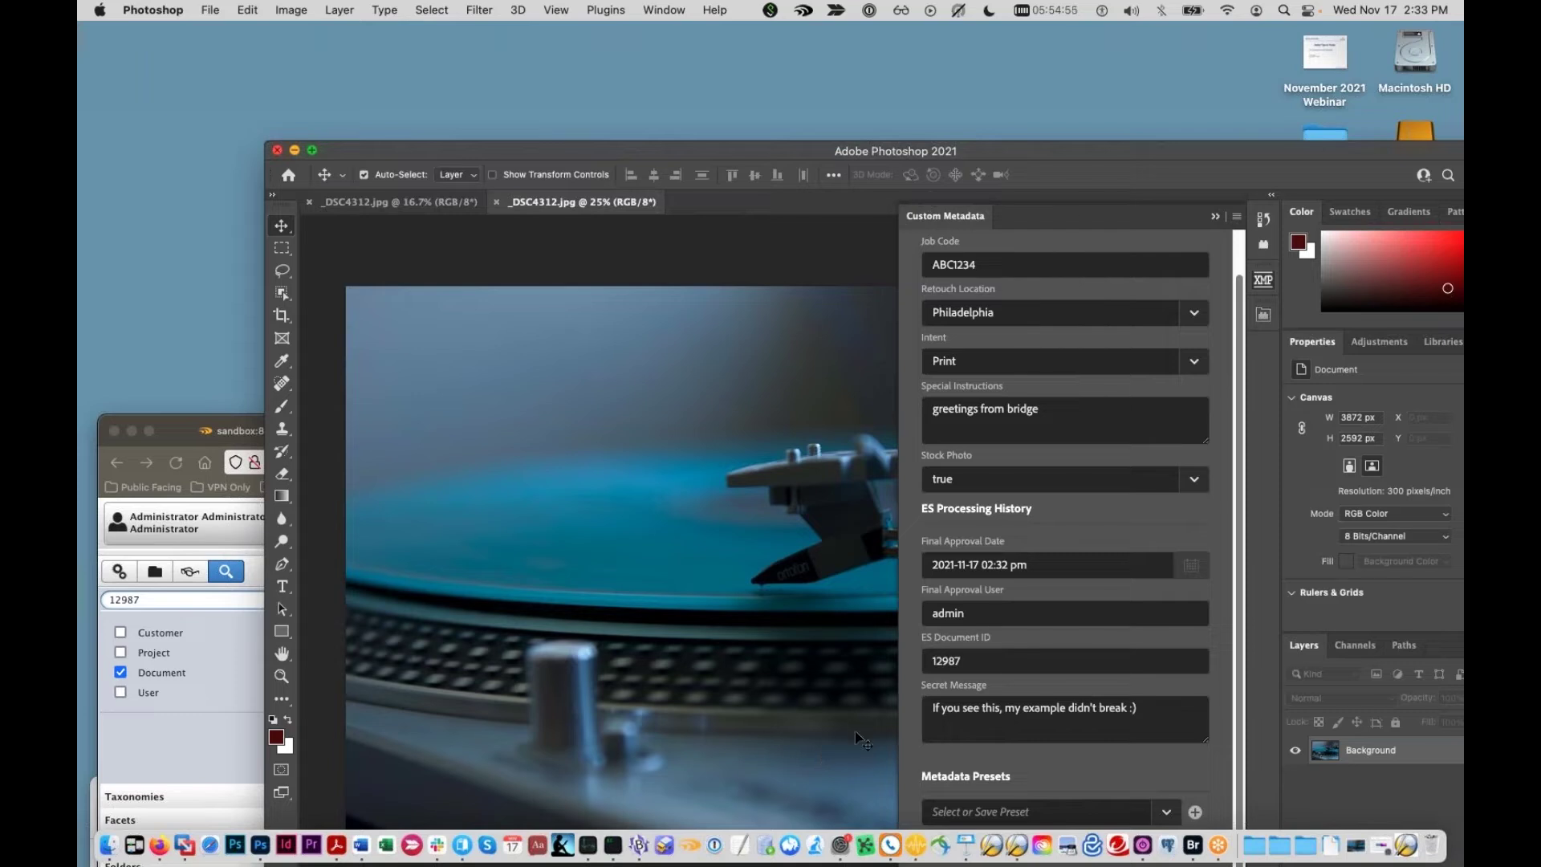
Step: Show the Keynote webinar slides, then return to Photoshop
left_click(213, 720)
left_click_drag(717, 421, 719, 61)
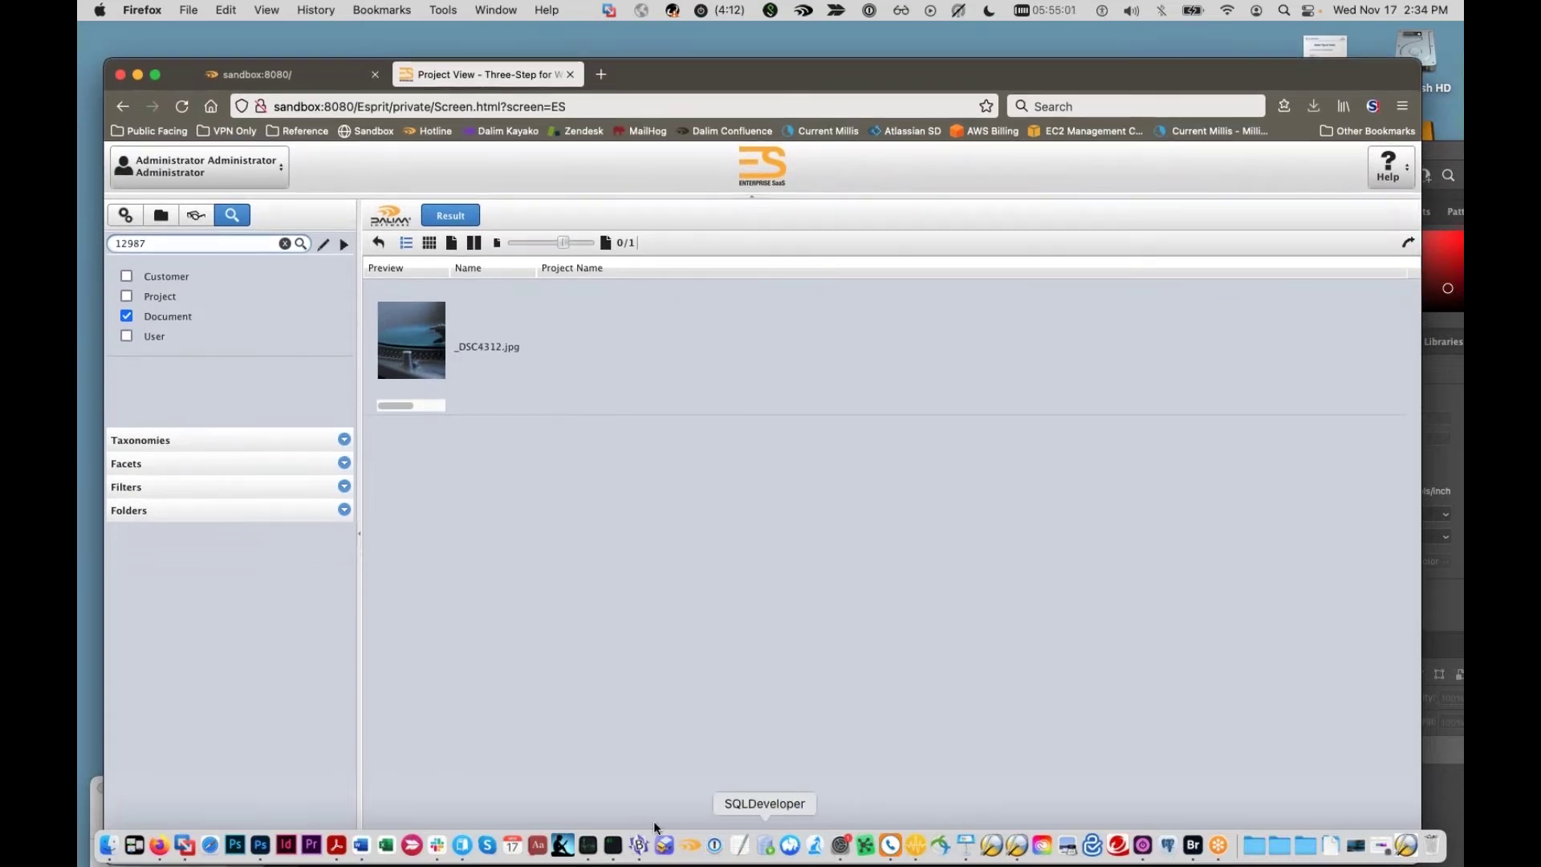
left_click(967, 855)
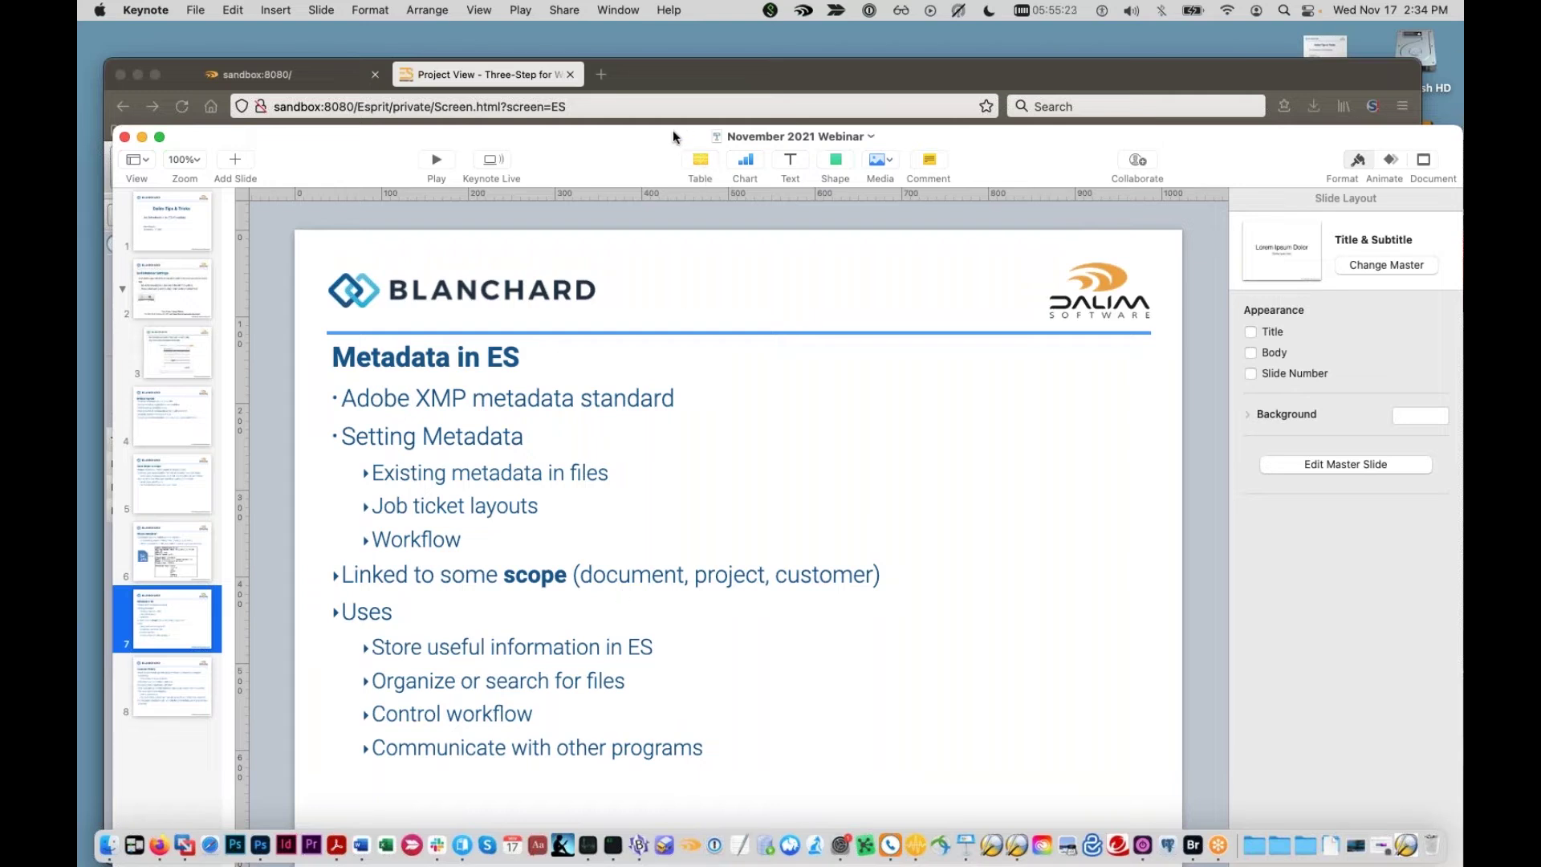
left_click_drag(673, 130, 715, 773)
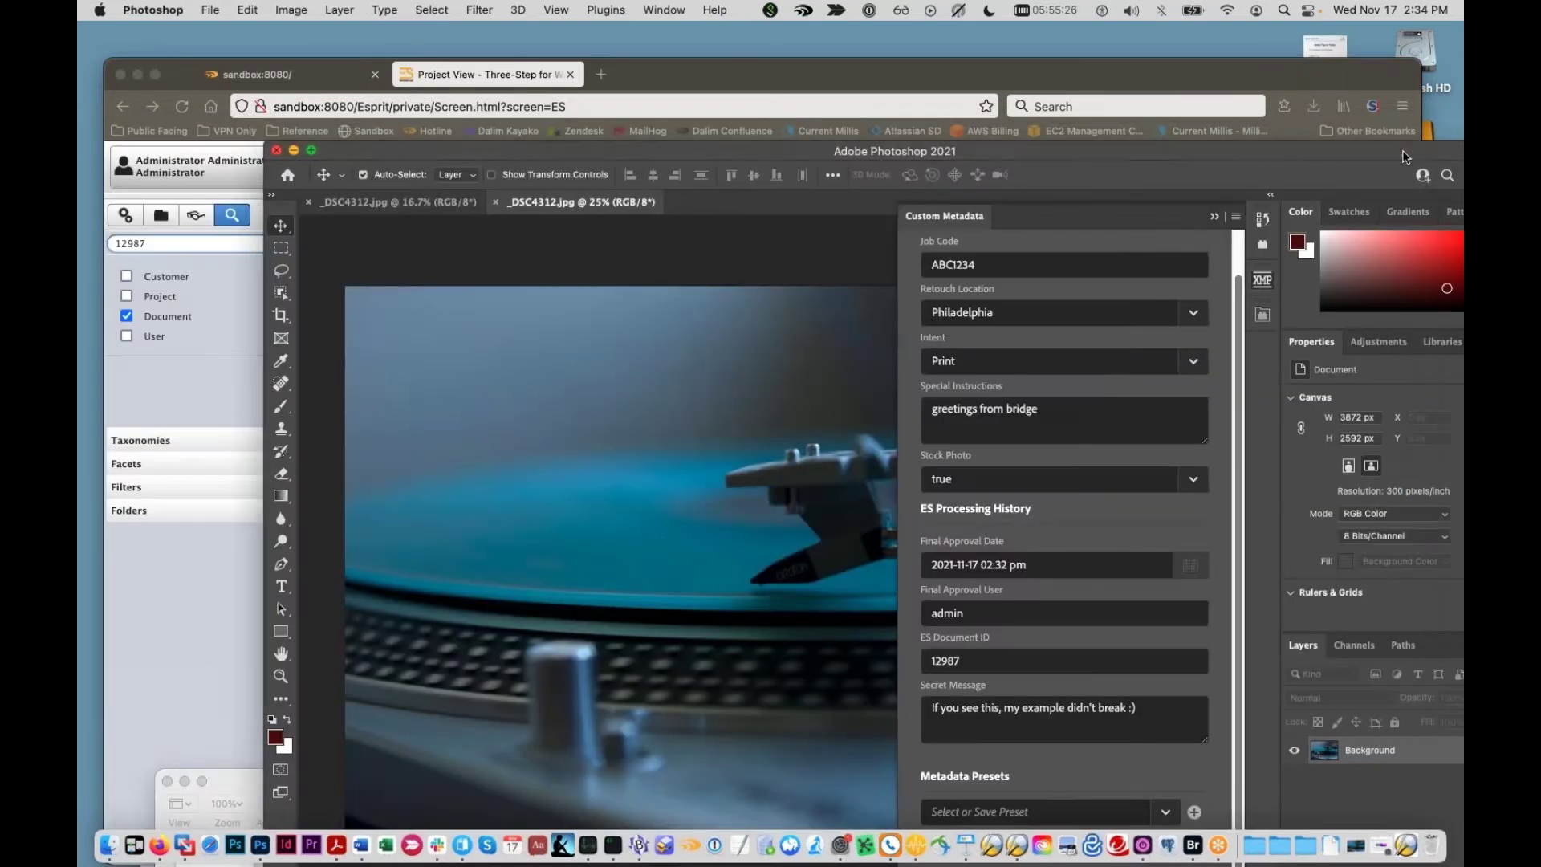
left_click(1454, 165)
Step: Review the Secret Message text, then open the RFP Example Customer settings in Dalim ES
left_click_drag(1110, 708, 931, 707)
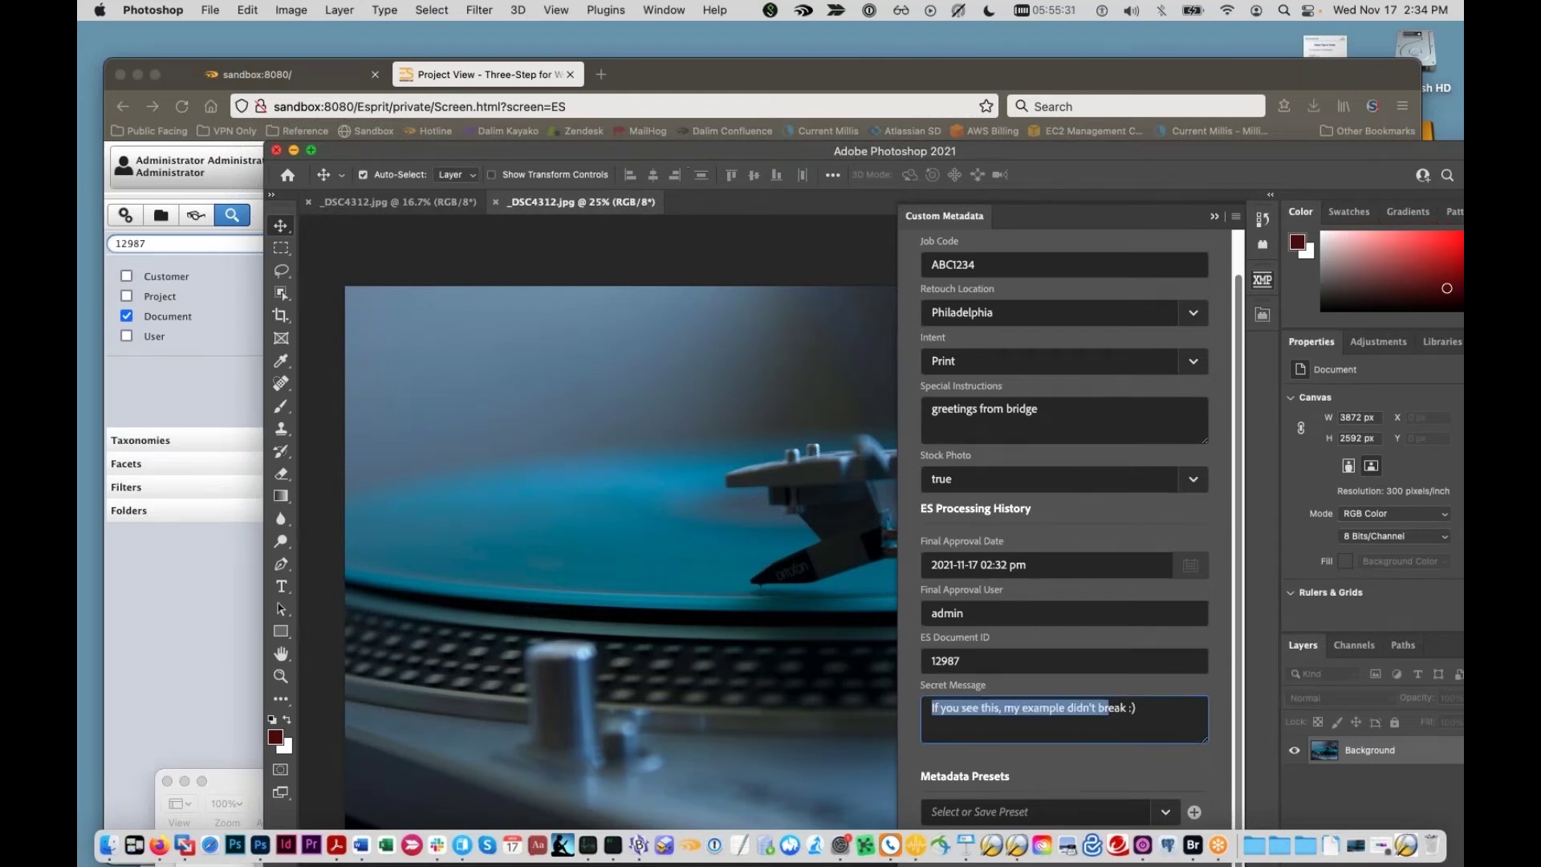
left_click_drag(646, 153, 497, 541)
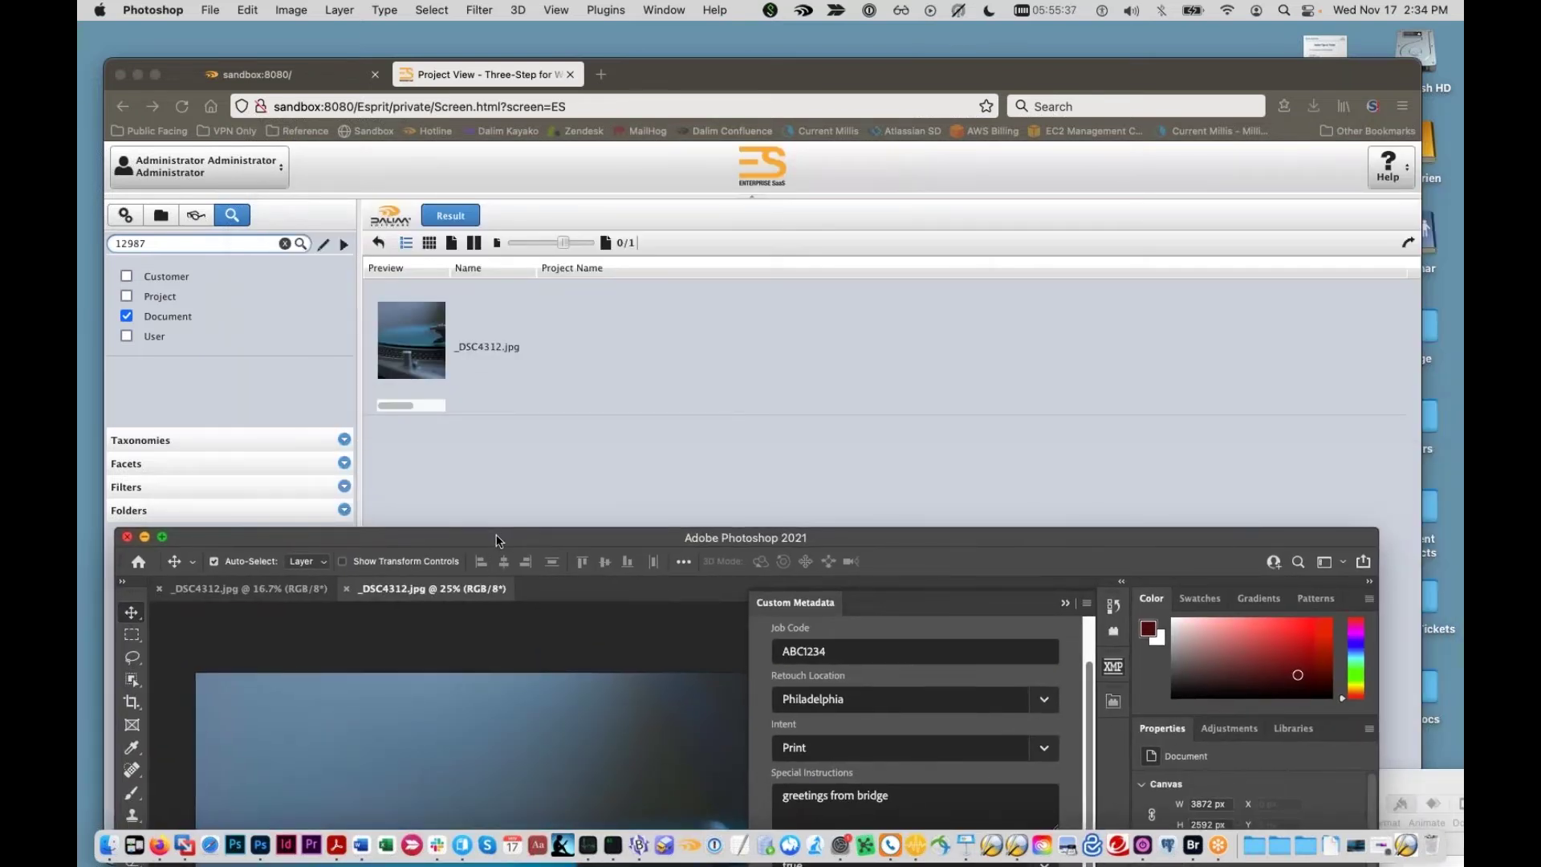
left_click_drag(687, 77, 704, 55)
left_click(142, 193)
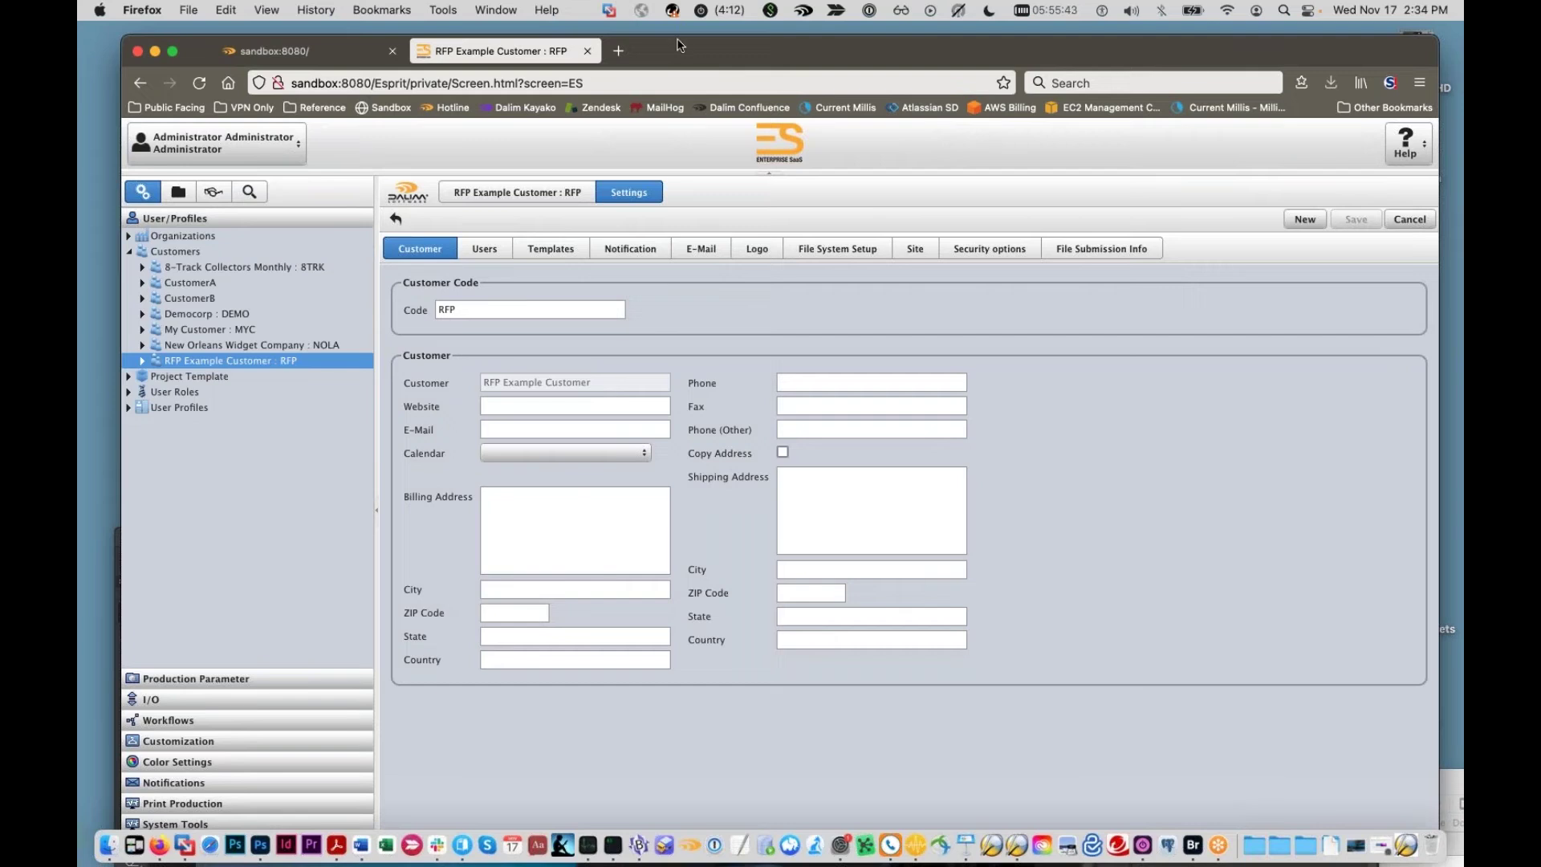
Step: List all metadata sets under Customization > Metadata Sets
left_click_drag(677, 46, 647, 33)
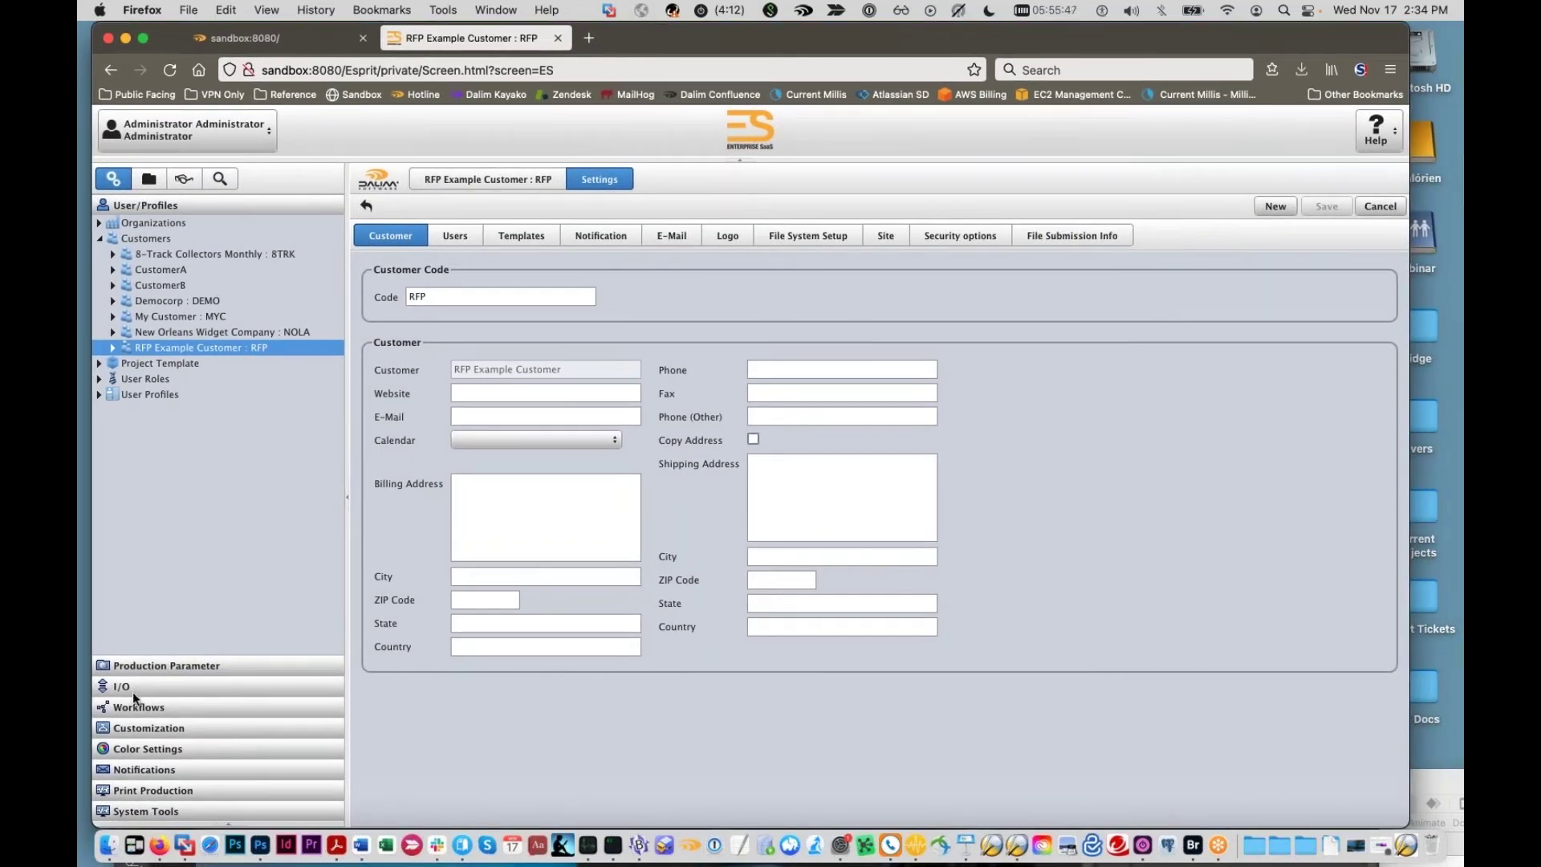
left_click(136, 728)
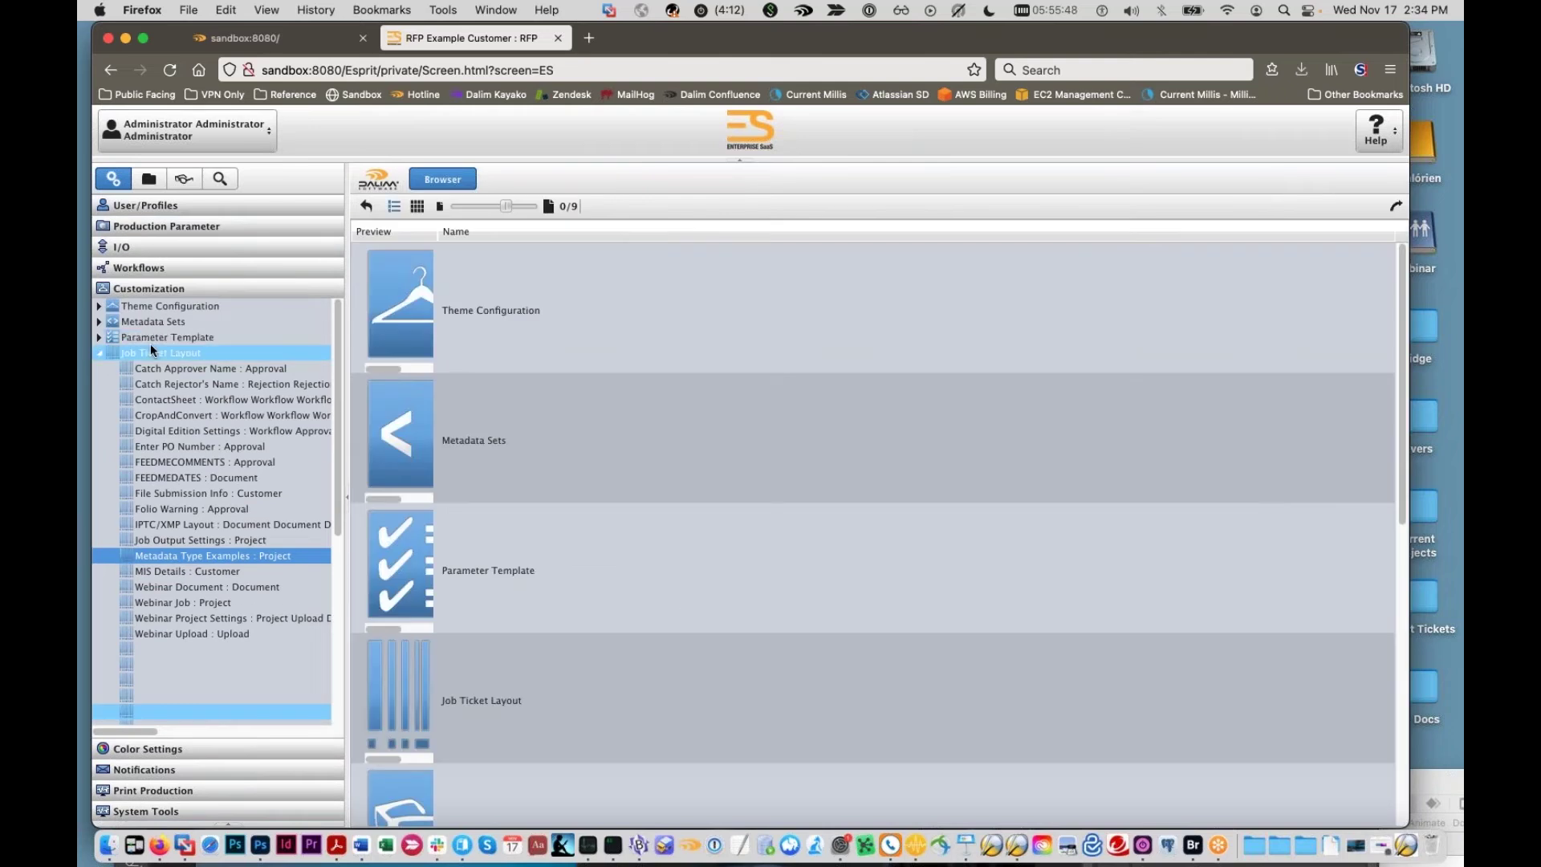
left_click(102, 354)
left_click(99, 321)
left_click(153, 322)
Step: Create a new metadata set named DemoCorp with prefix demo
left_click(1332, 204)
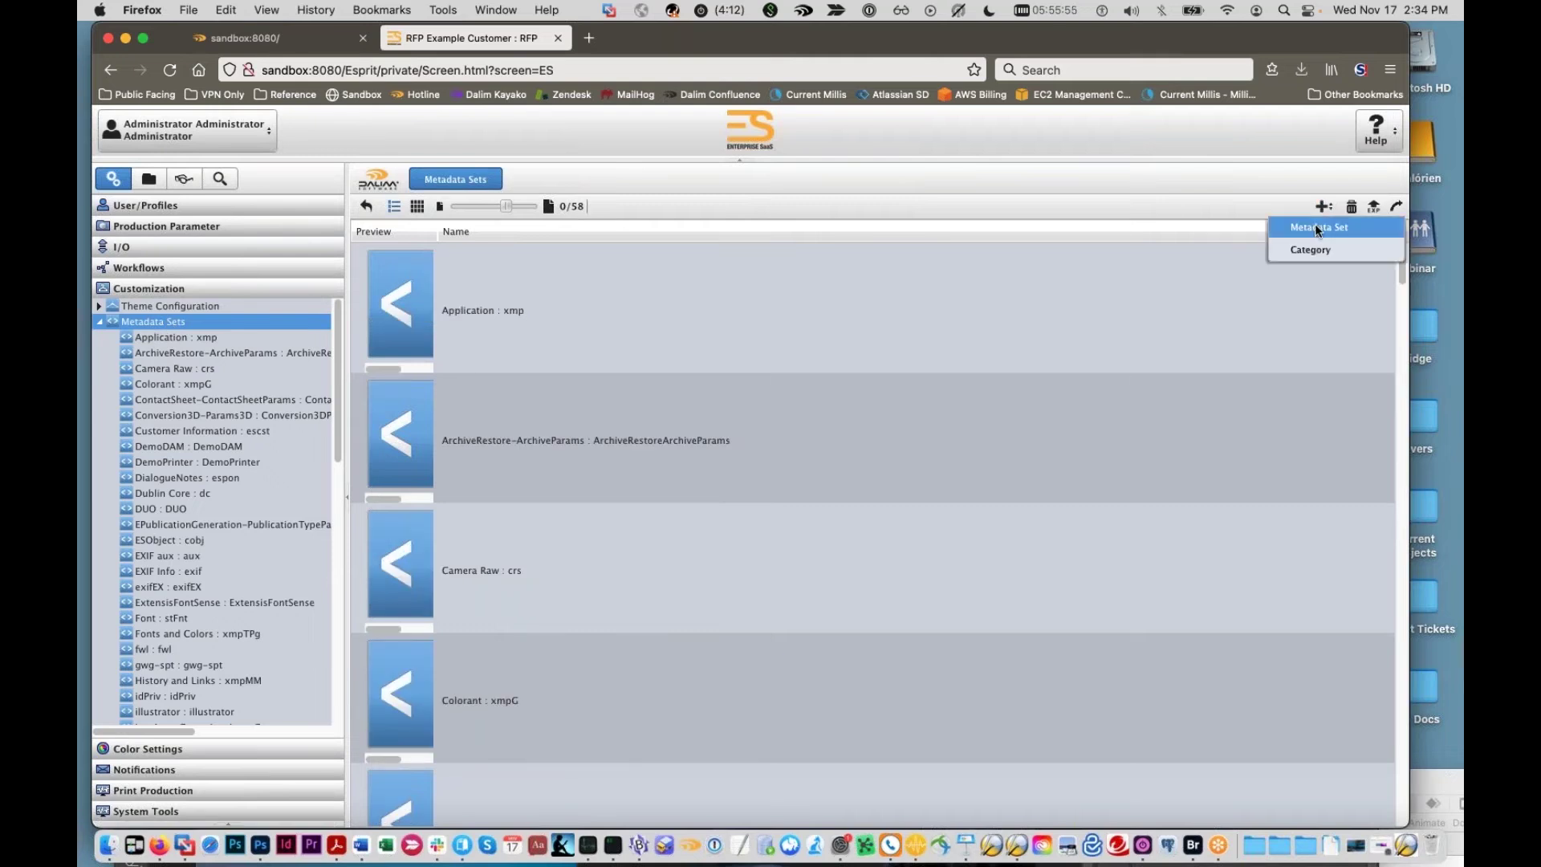
left_click(1311, 227)
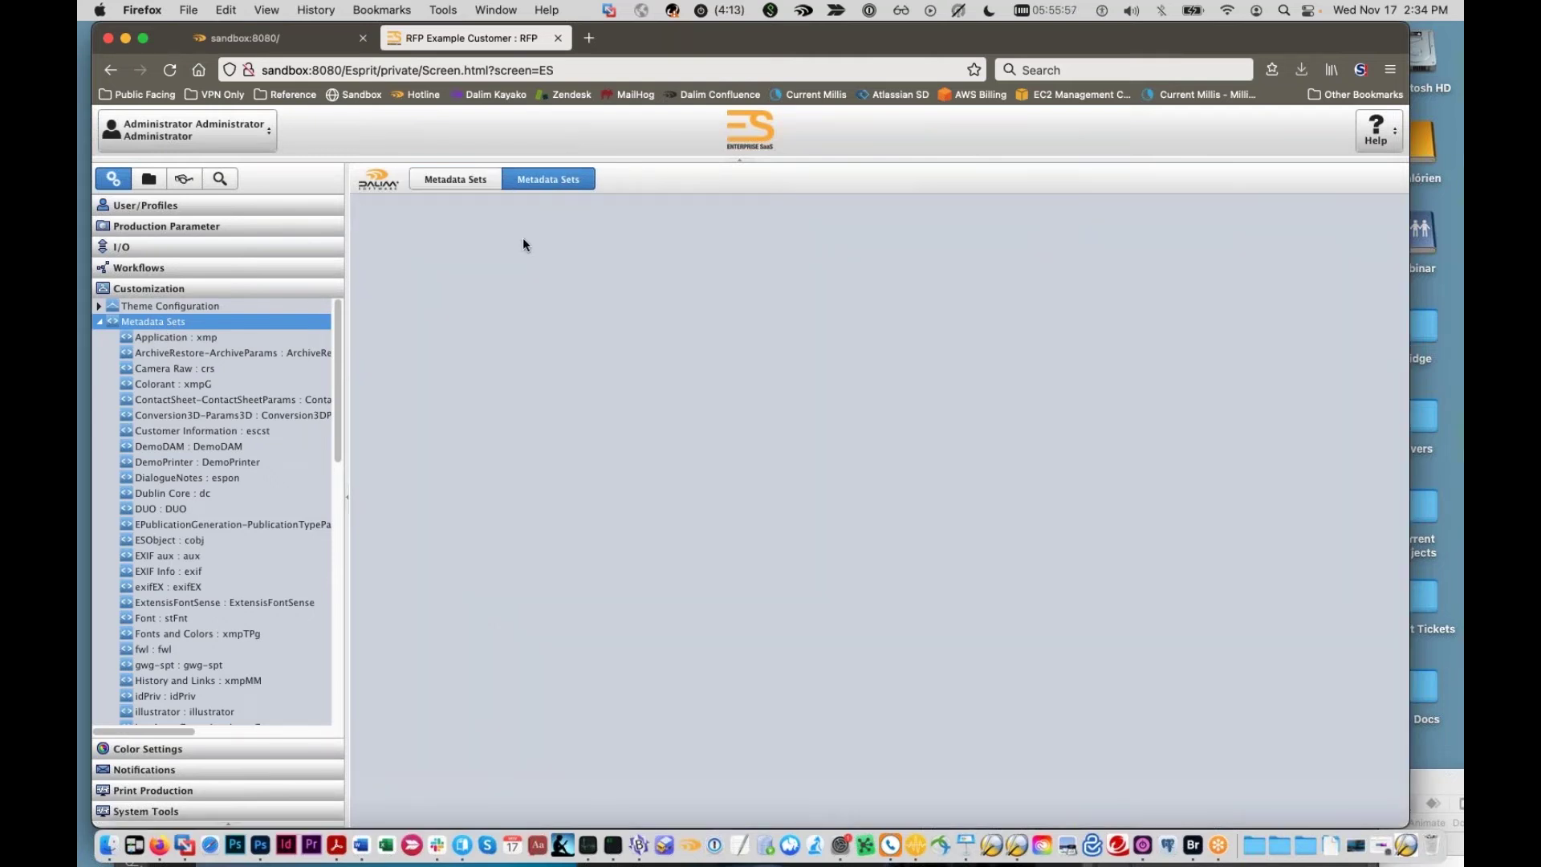
type("DemoCorp")
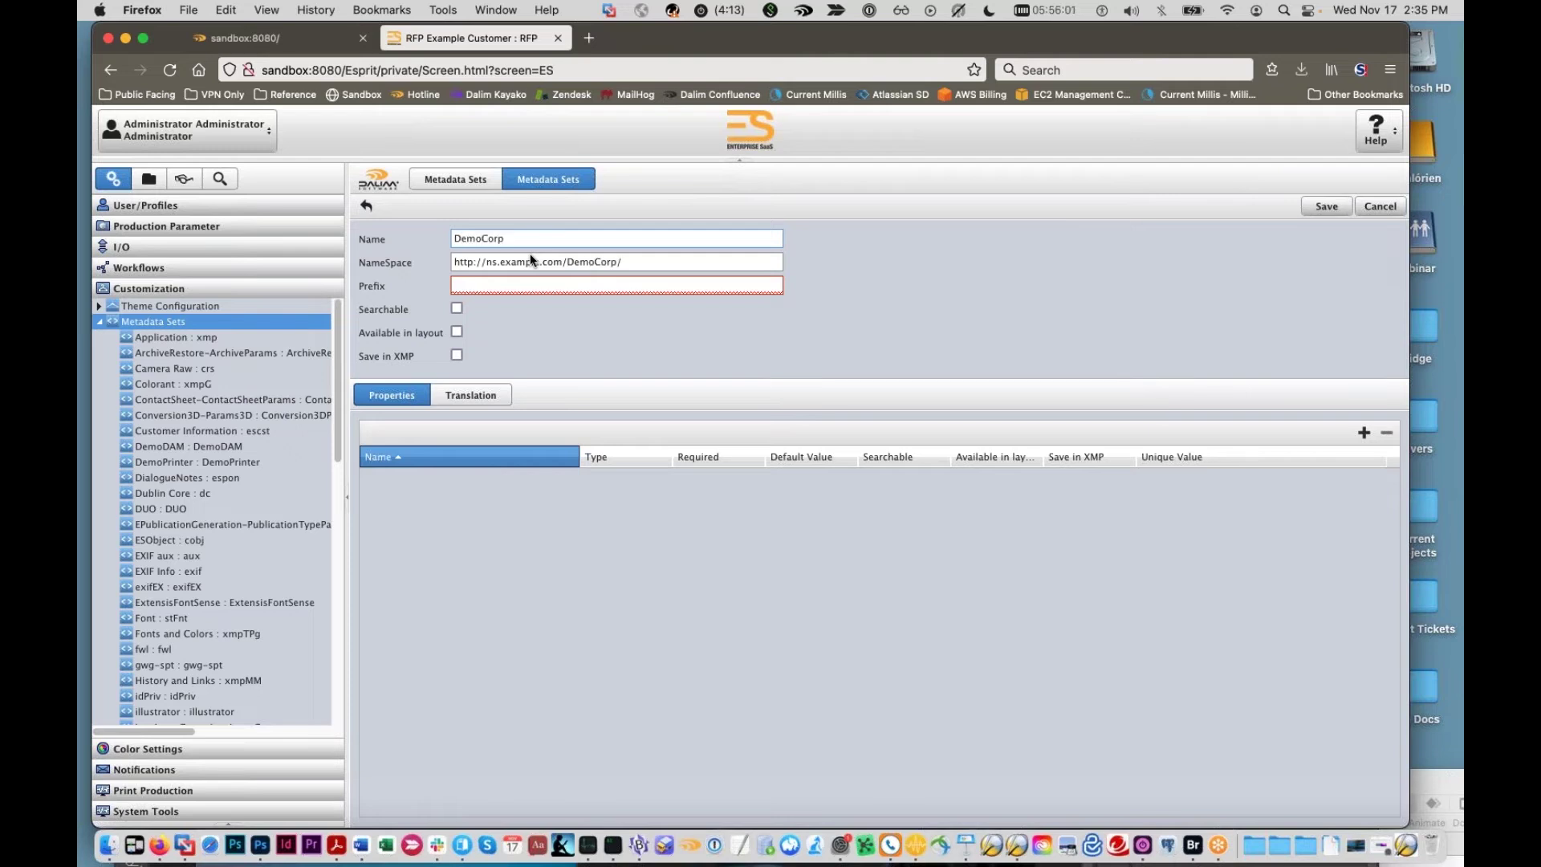
left_click(490, 279)
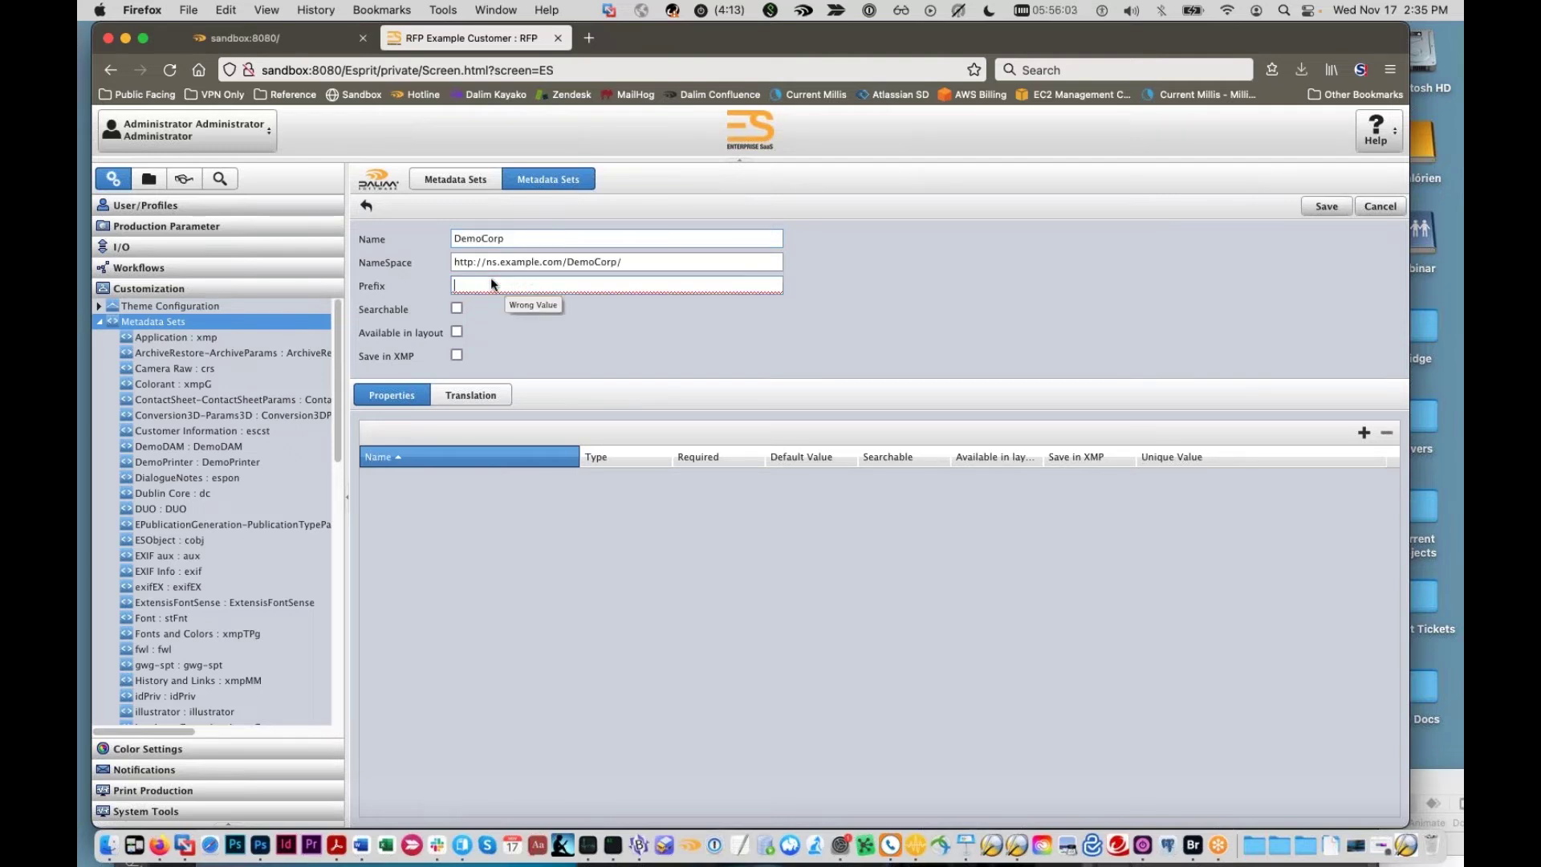
type("d")
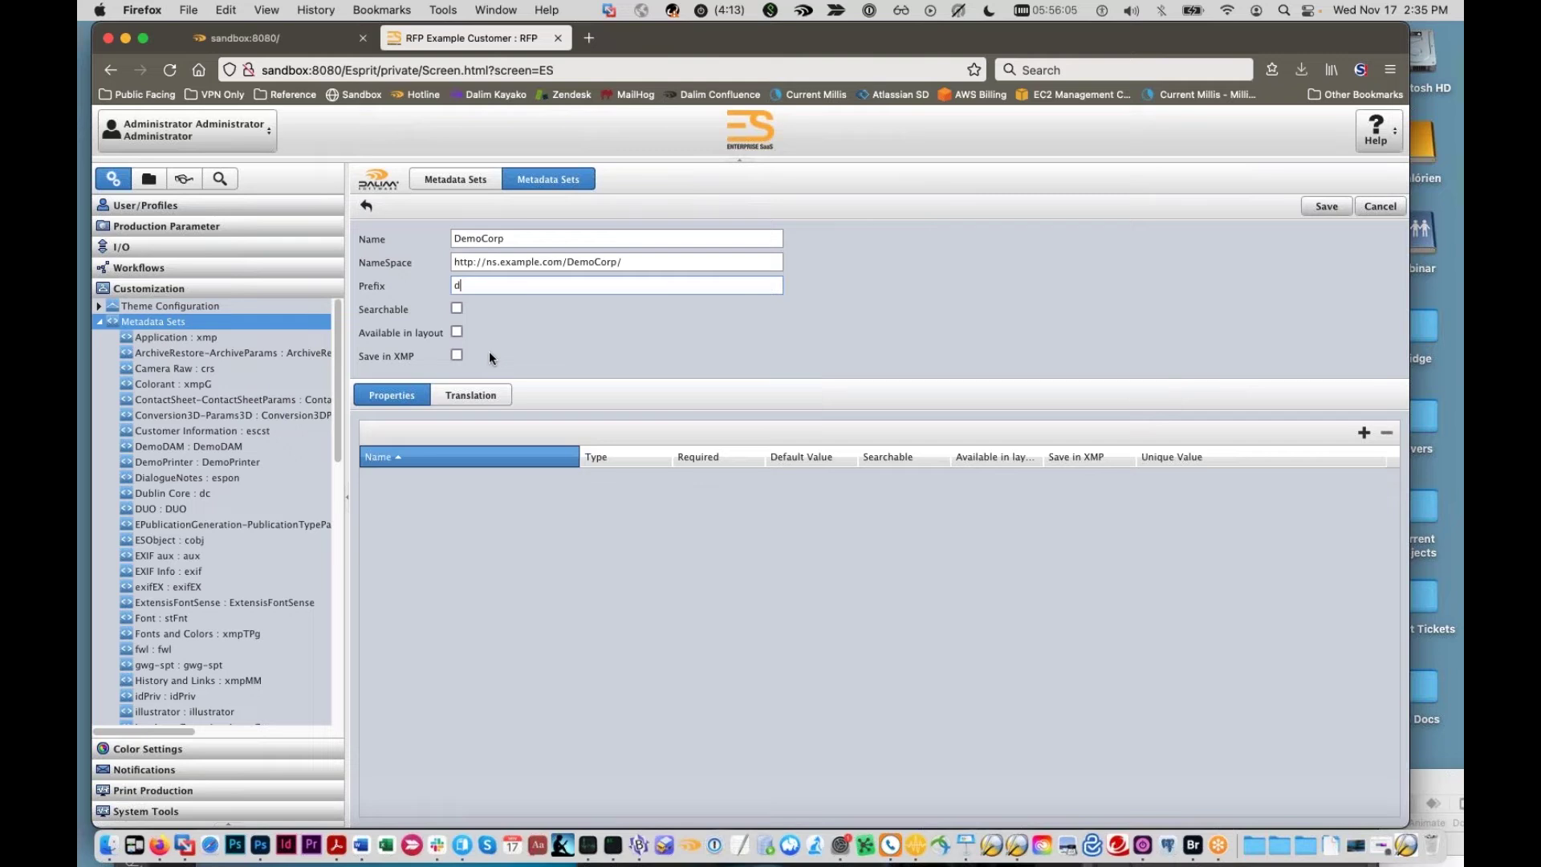
type("emo")
Step: Examine the DemoCorp name, then open _DSC4312.jpg from Downloads in BBEdit
double_click(513, 239)
left_click_drag(525, 238, 459, 238)
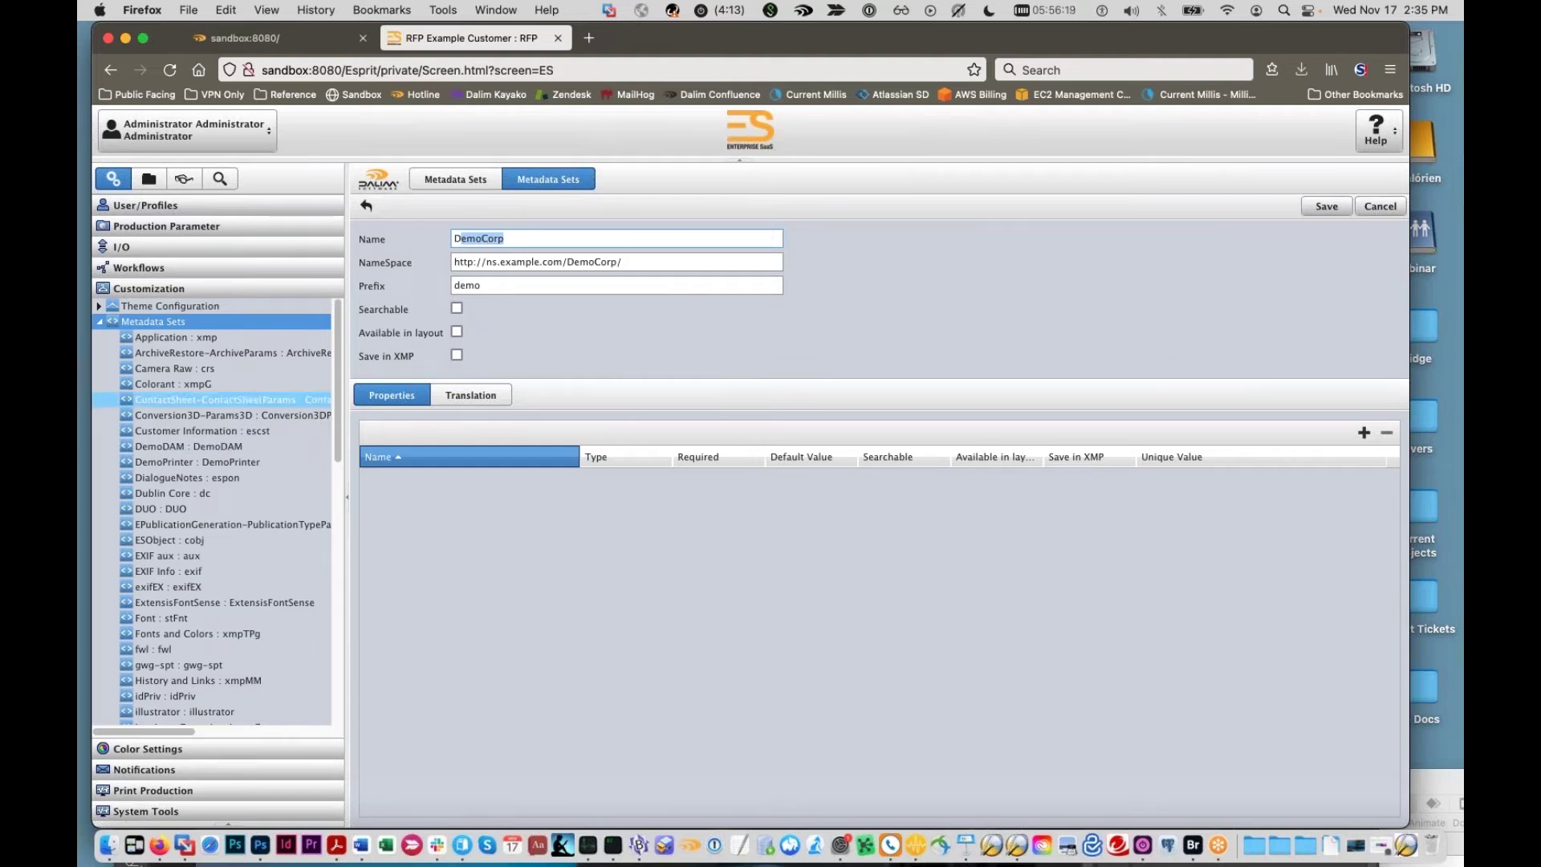
left_click(526, 244)
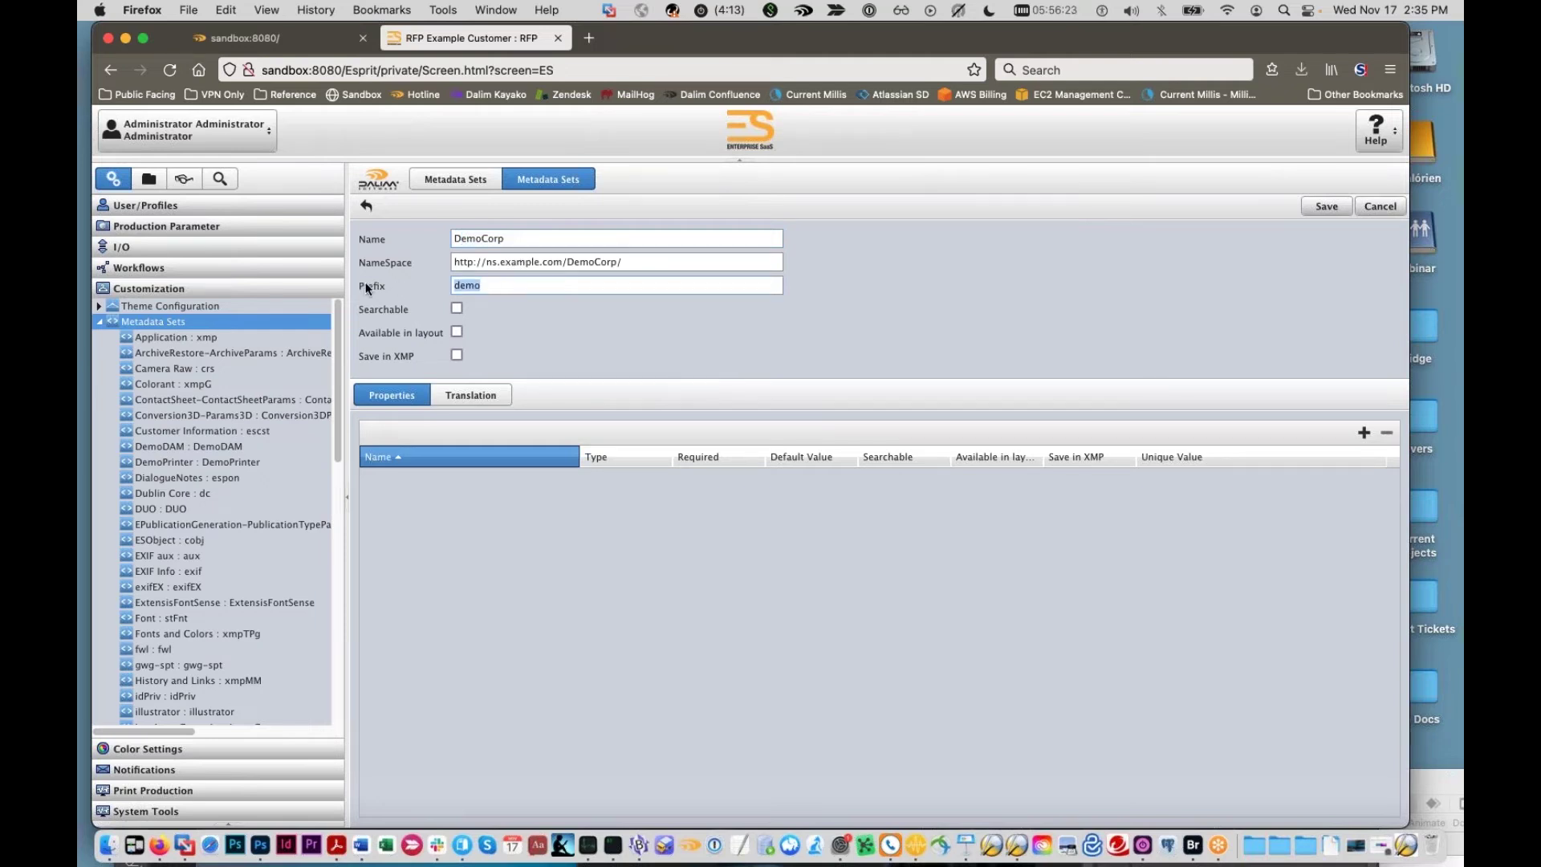
left_click(105, 855)
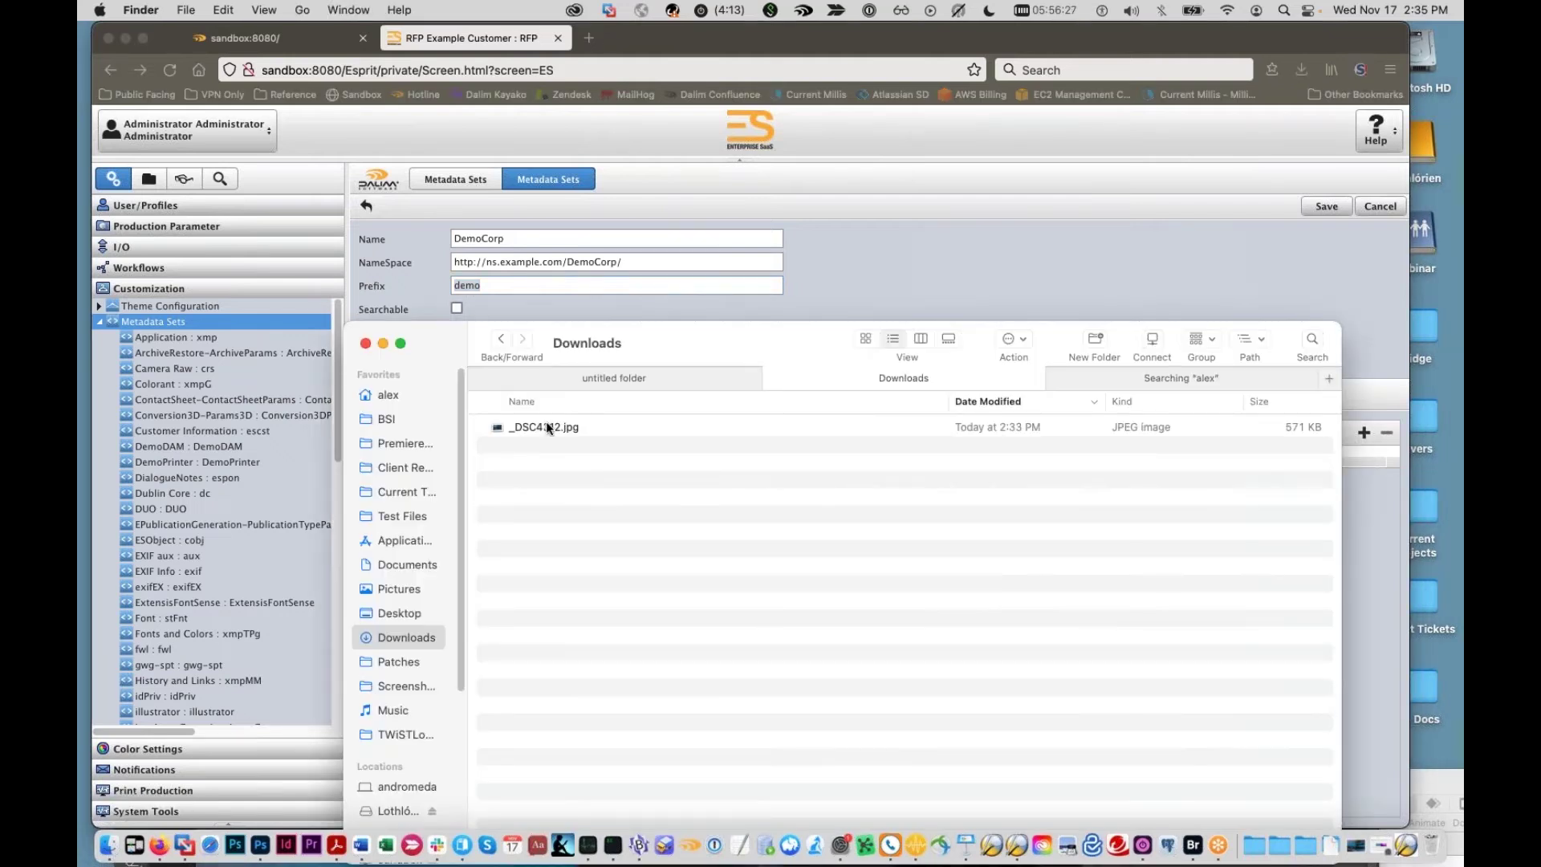
left_click_drag(548, 428, 643, 857)
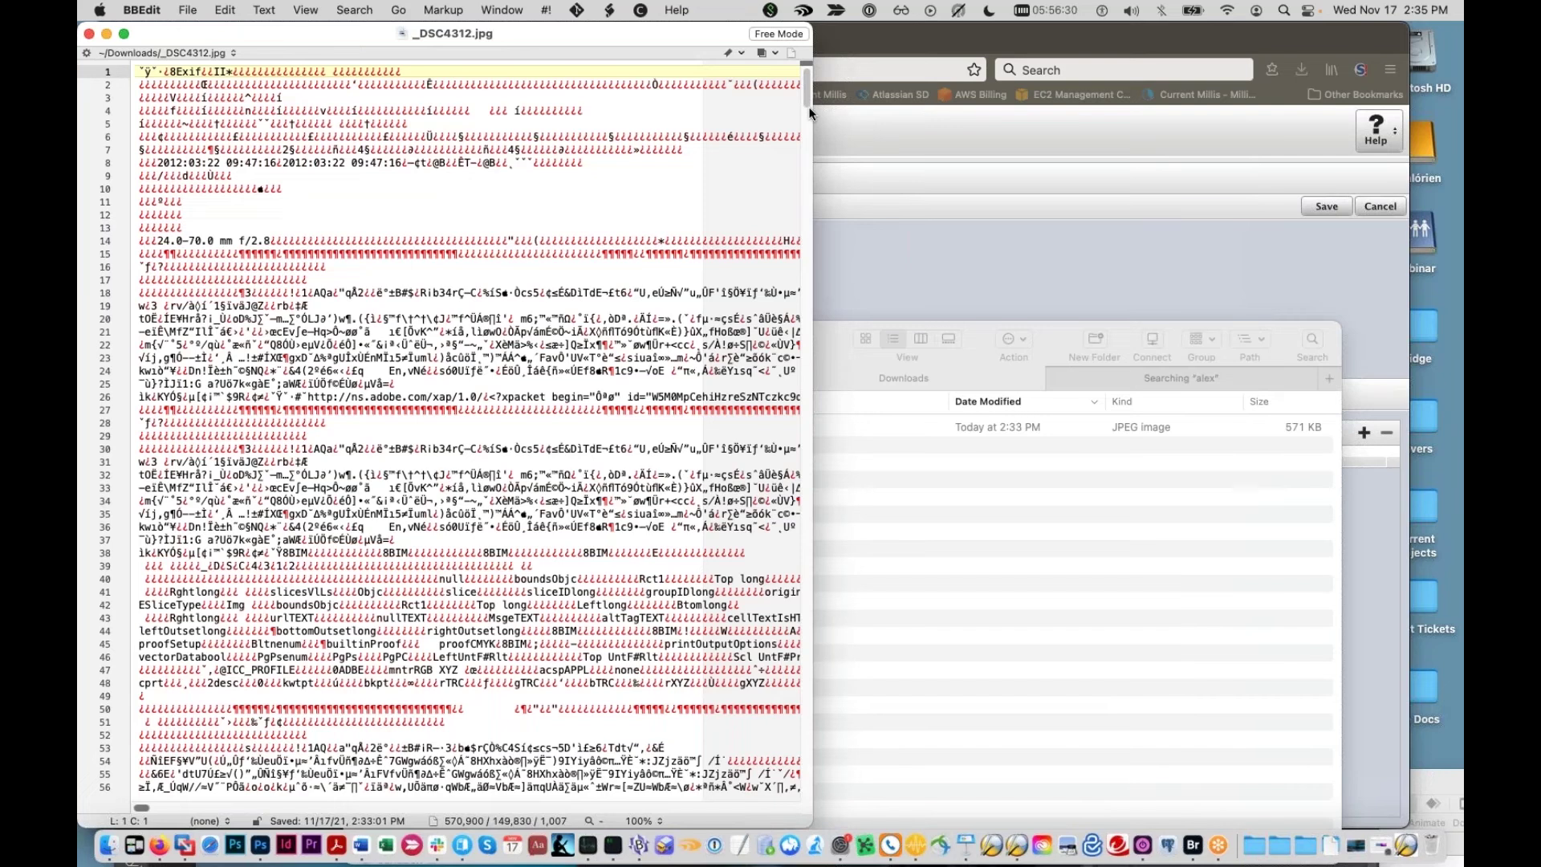
Step: Soft-wrap the raw _DSC4312.jpg text via a Help search for 'wra', then open Test Files
left_click_drag(809, 112, 1198, 470)
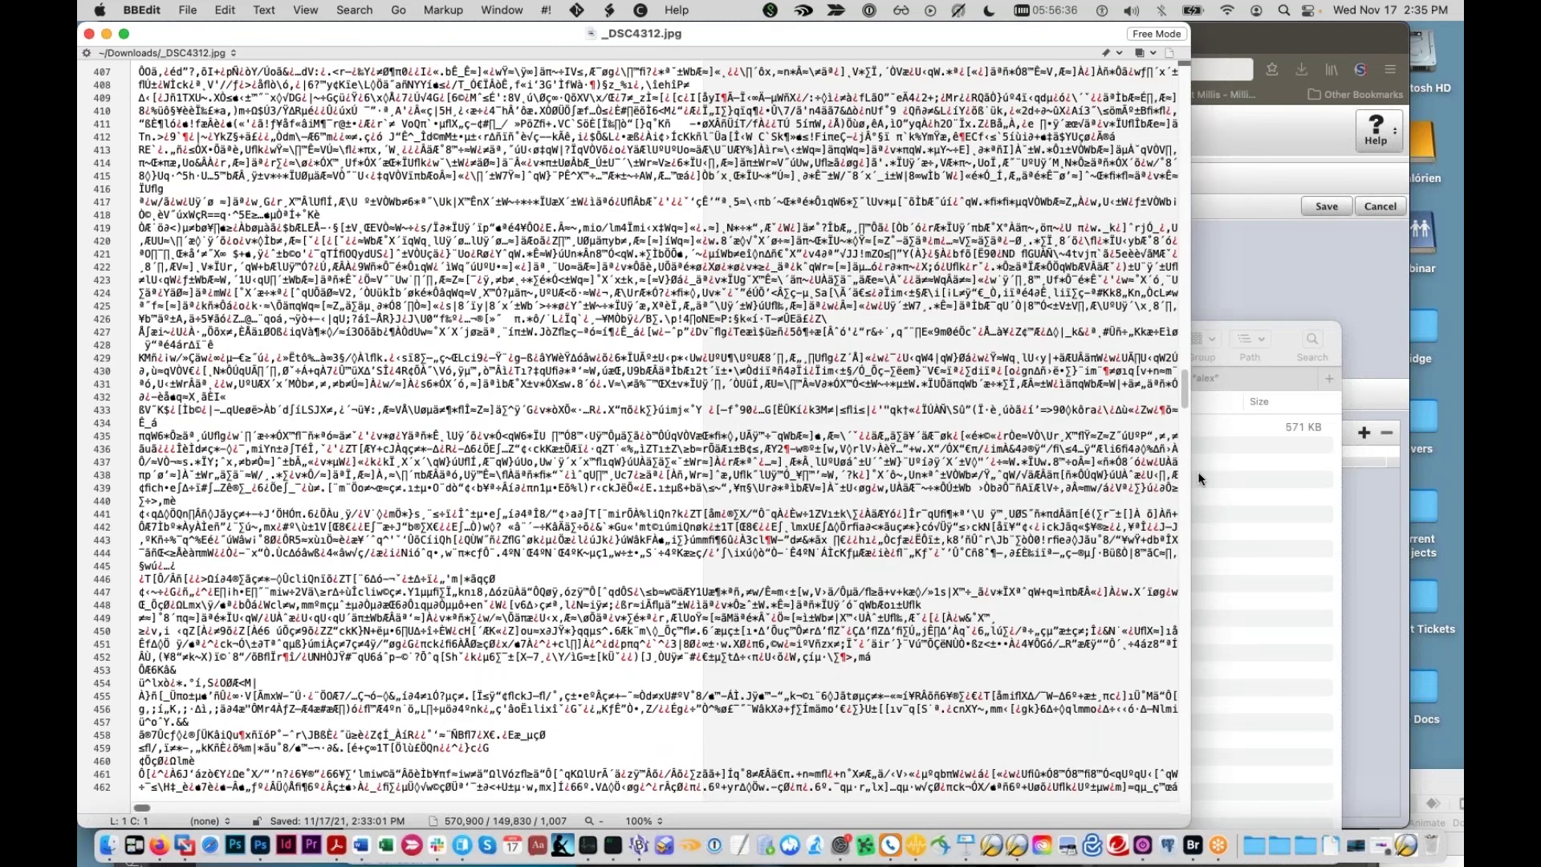
scroll(1144, 652, "down", 20)
left_click_drag(1143, 646, 1024, 105)
left_click(690, 11)
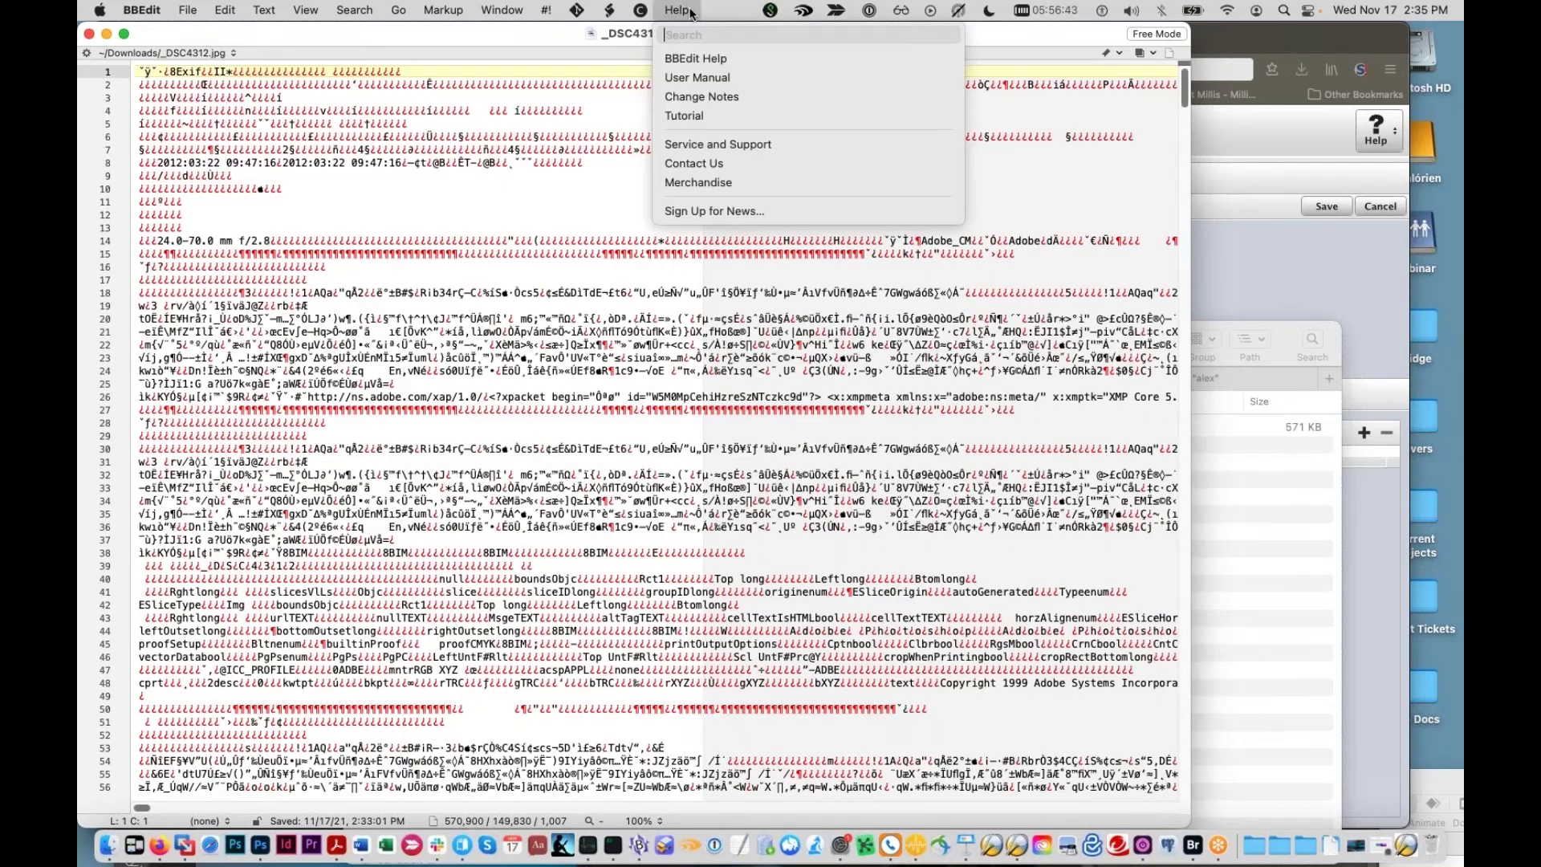
type("wra")
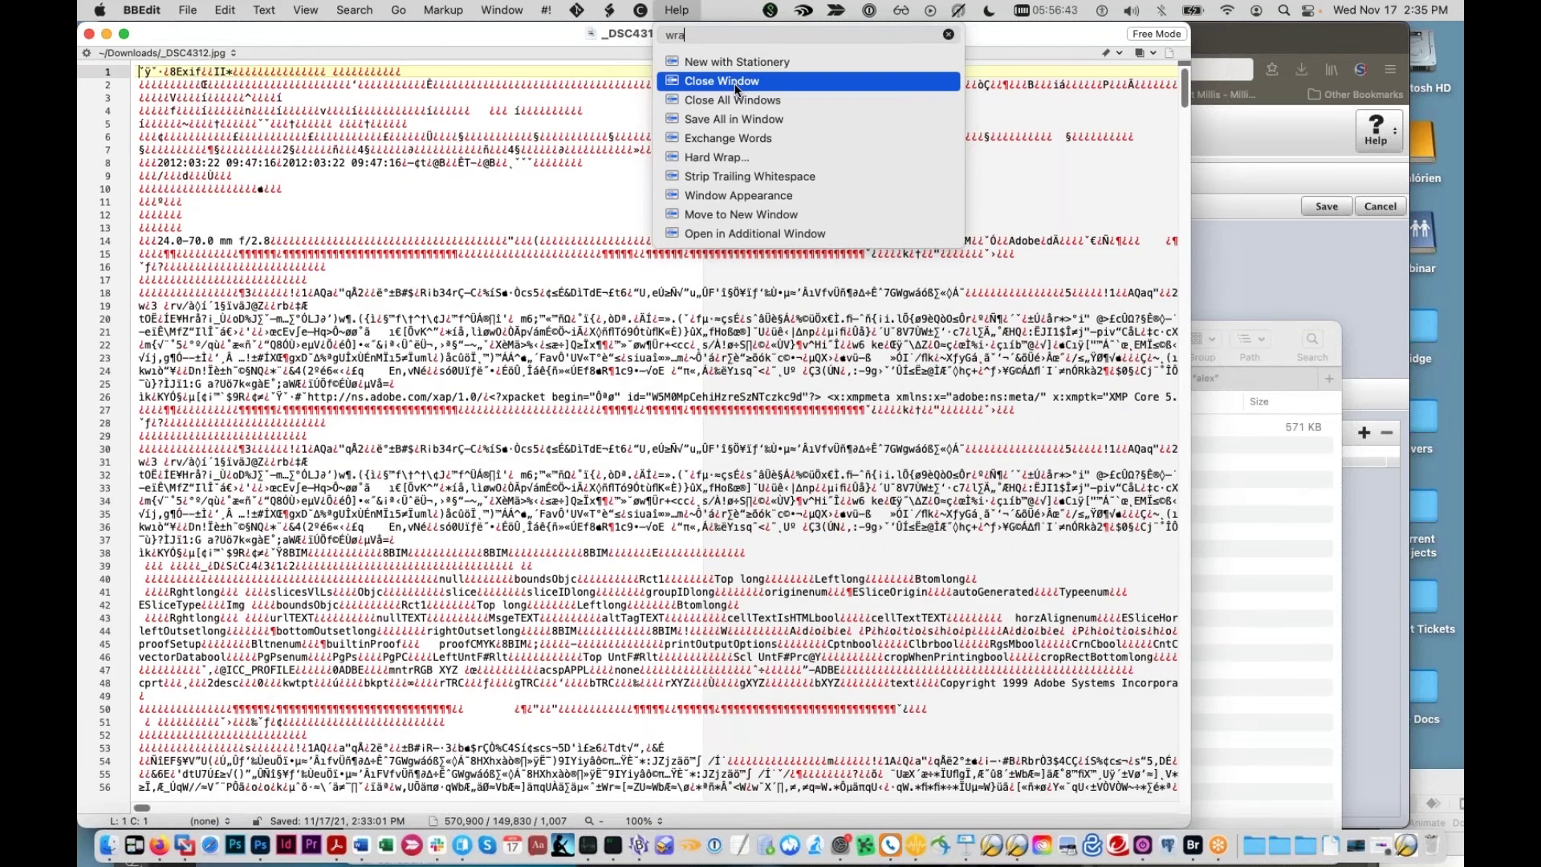
left_click(738, 80)
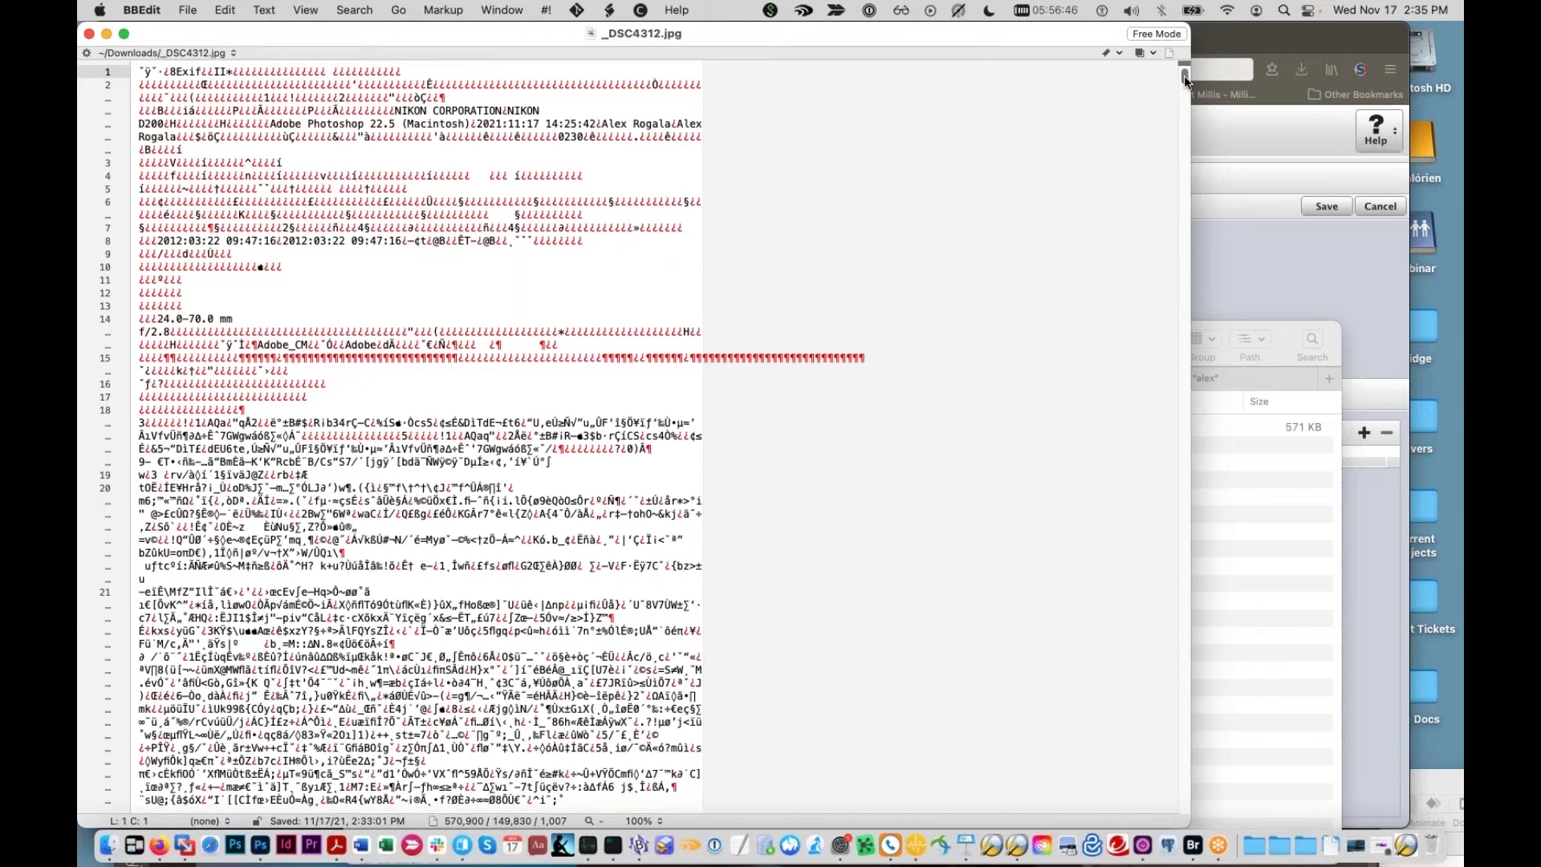
mouse_move(1185, 79)
left_mouse_down()
mouse_move(1183, 380)
mouse_move(1160, 68)
left_mouse_up()
left_click(1256, 853)
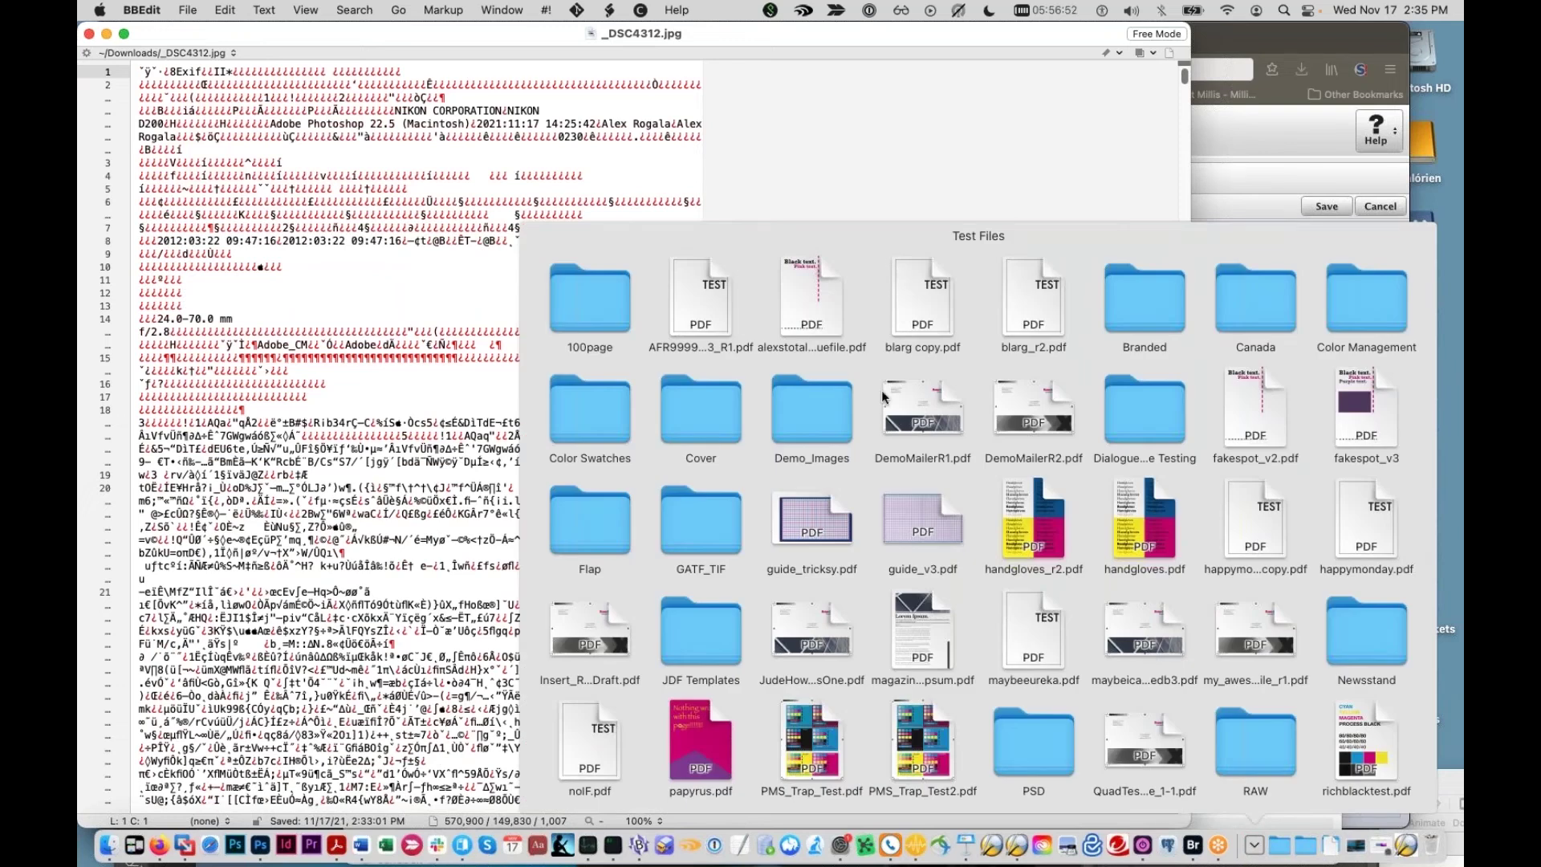
Step: Open DemoMailerR1.pdf in BBEdit and highlight its xpacket XMP metadata lines
left_click(946, 423)
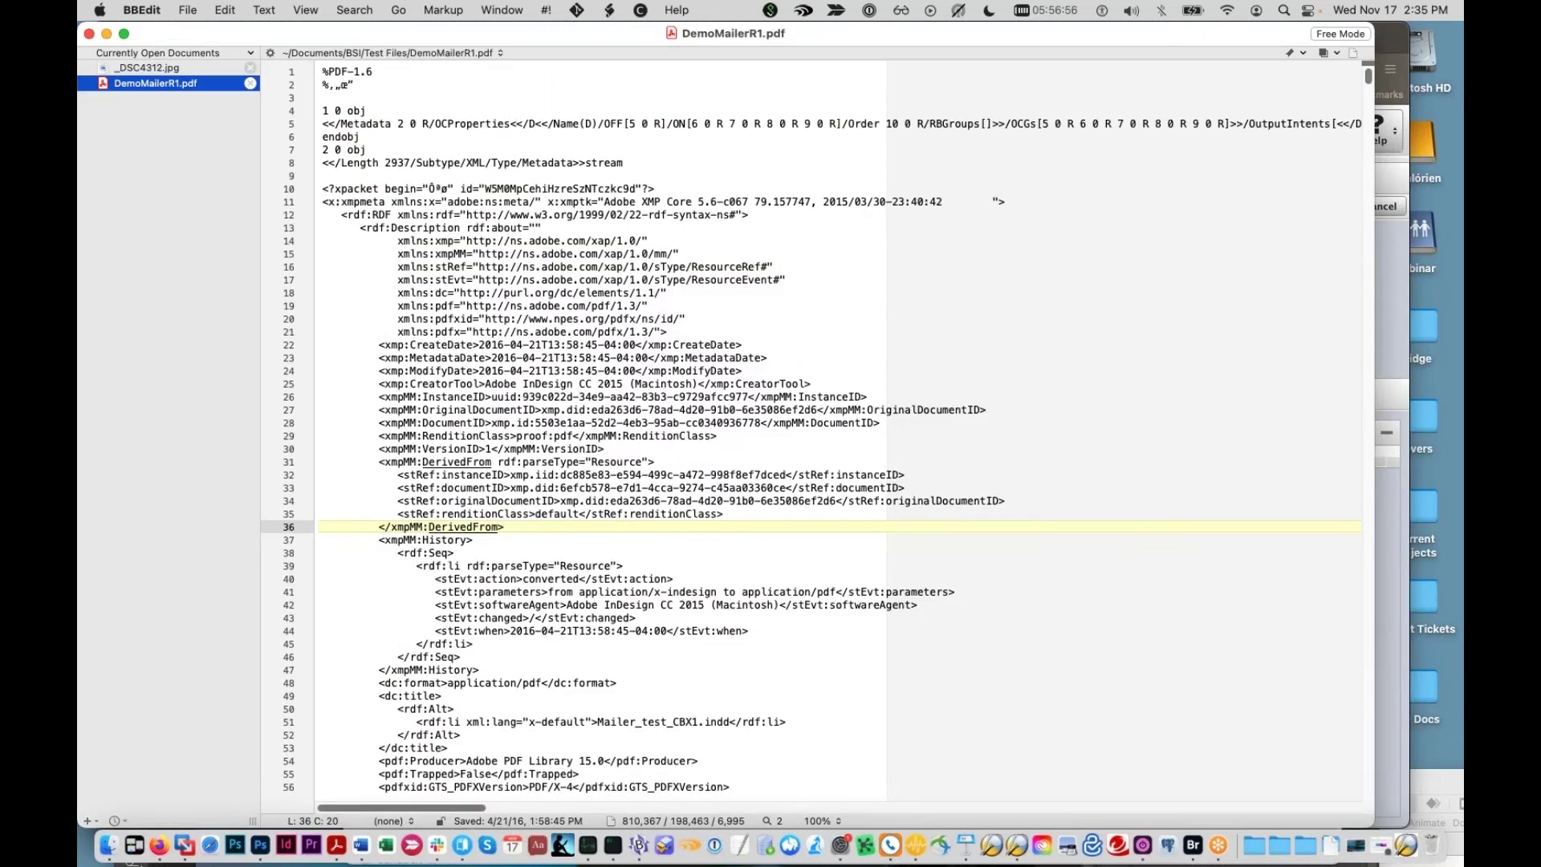
scroll(840, 434, "down", 2)
scroll(839, 433, "up", 3)
triple_click(323, 190)
left_click_drag(322, 190, 758, 464)
left_click(758, 464)
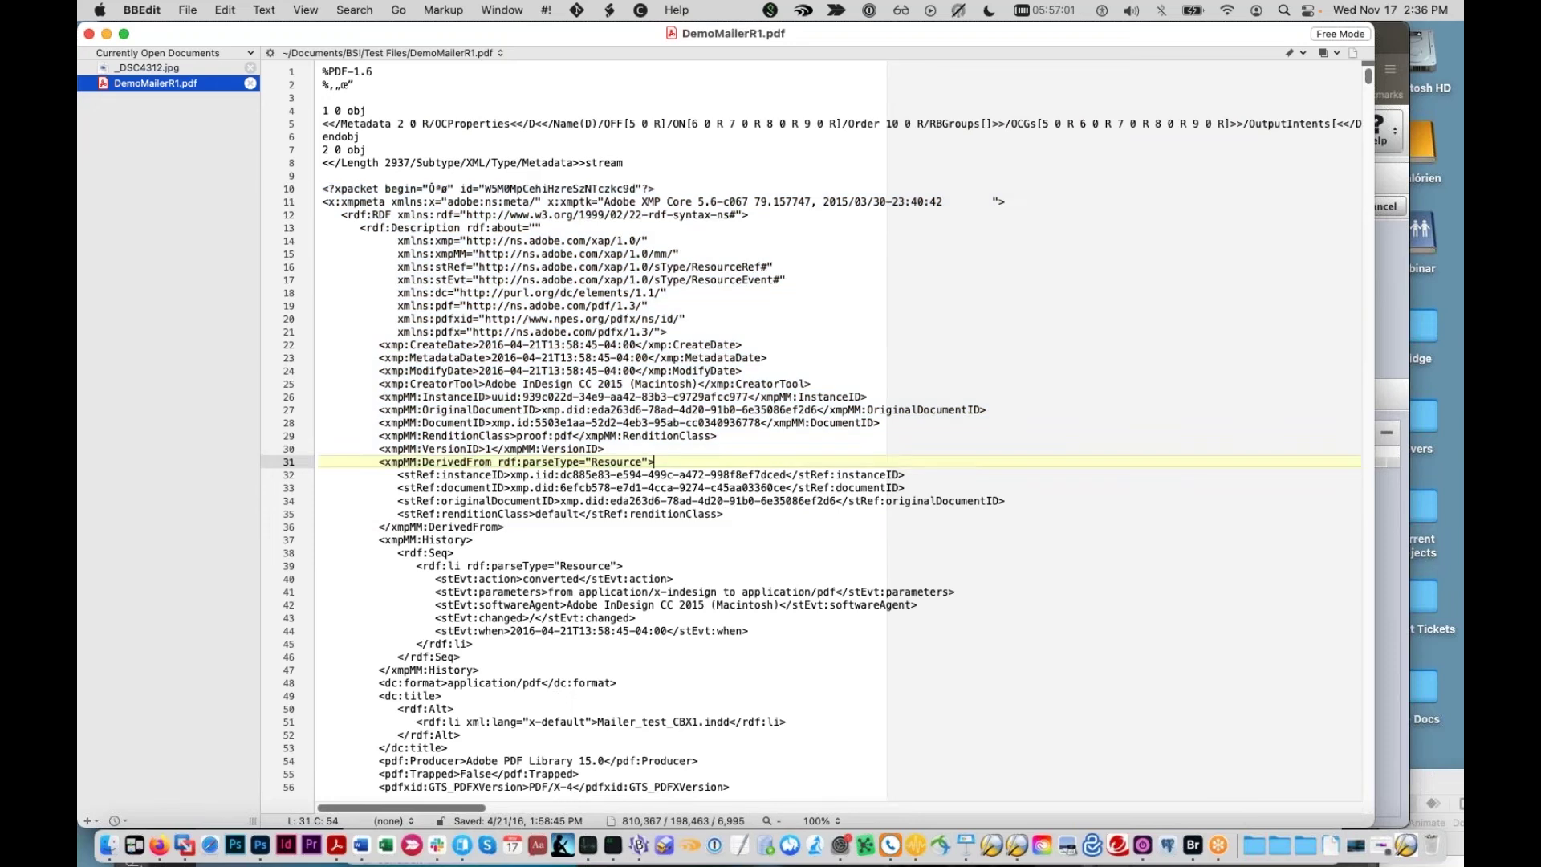
Step: Locate the pdf:Producer entry (Adobe PDF Library 15.0) on line 54 of the packet
scroll(758, 464, "down", 10)
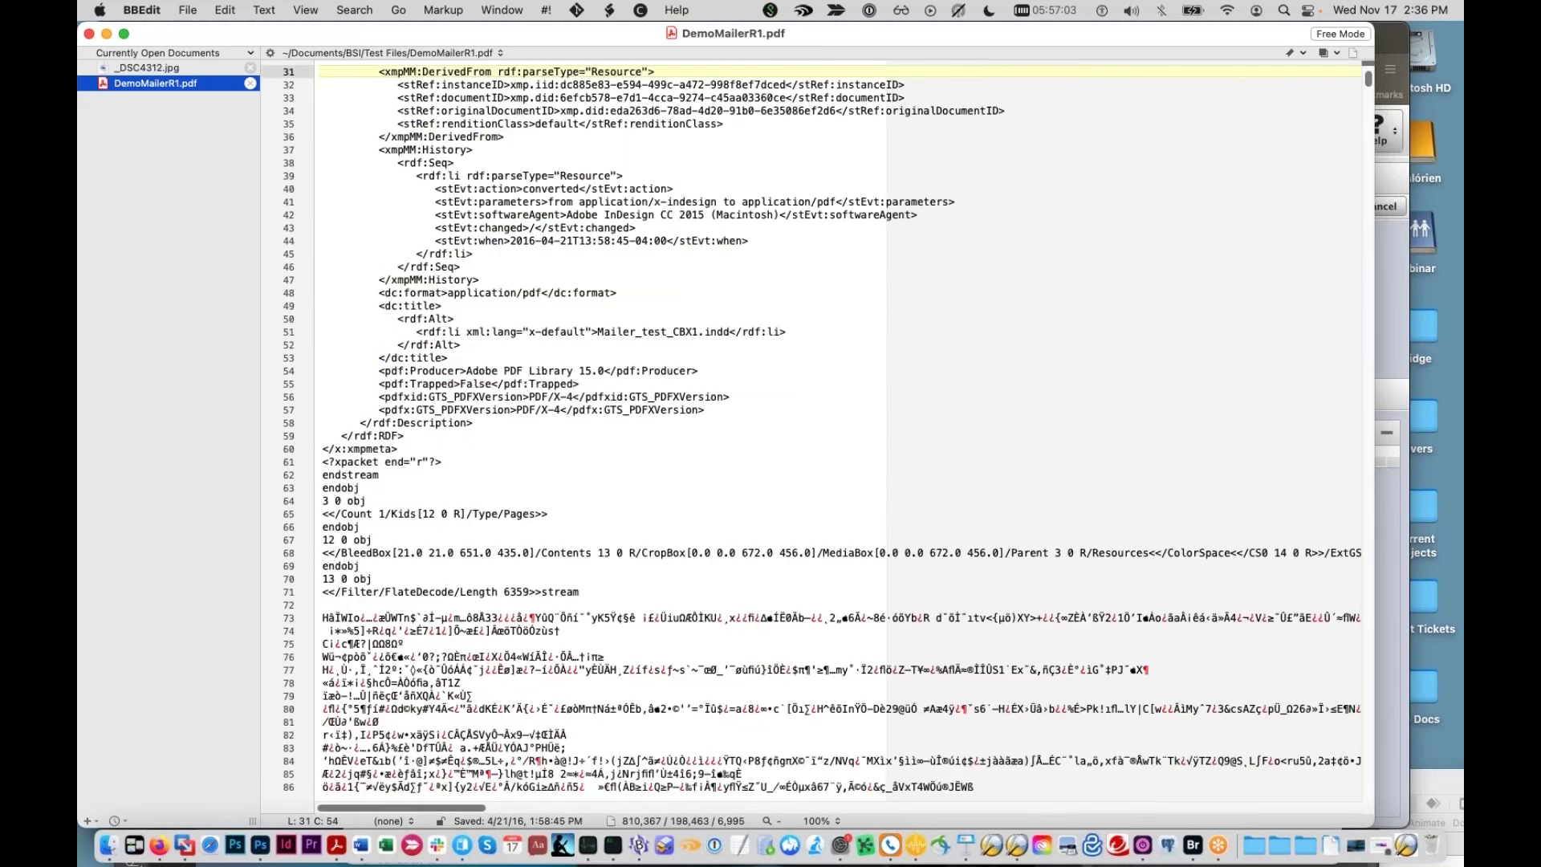
scroll(758, 464, "up", 10)
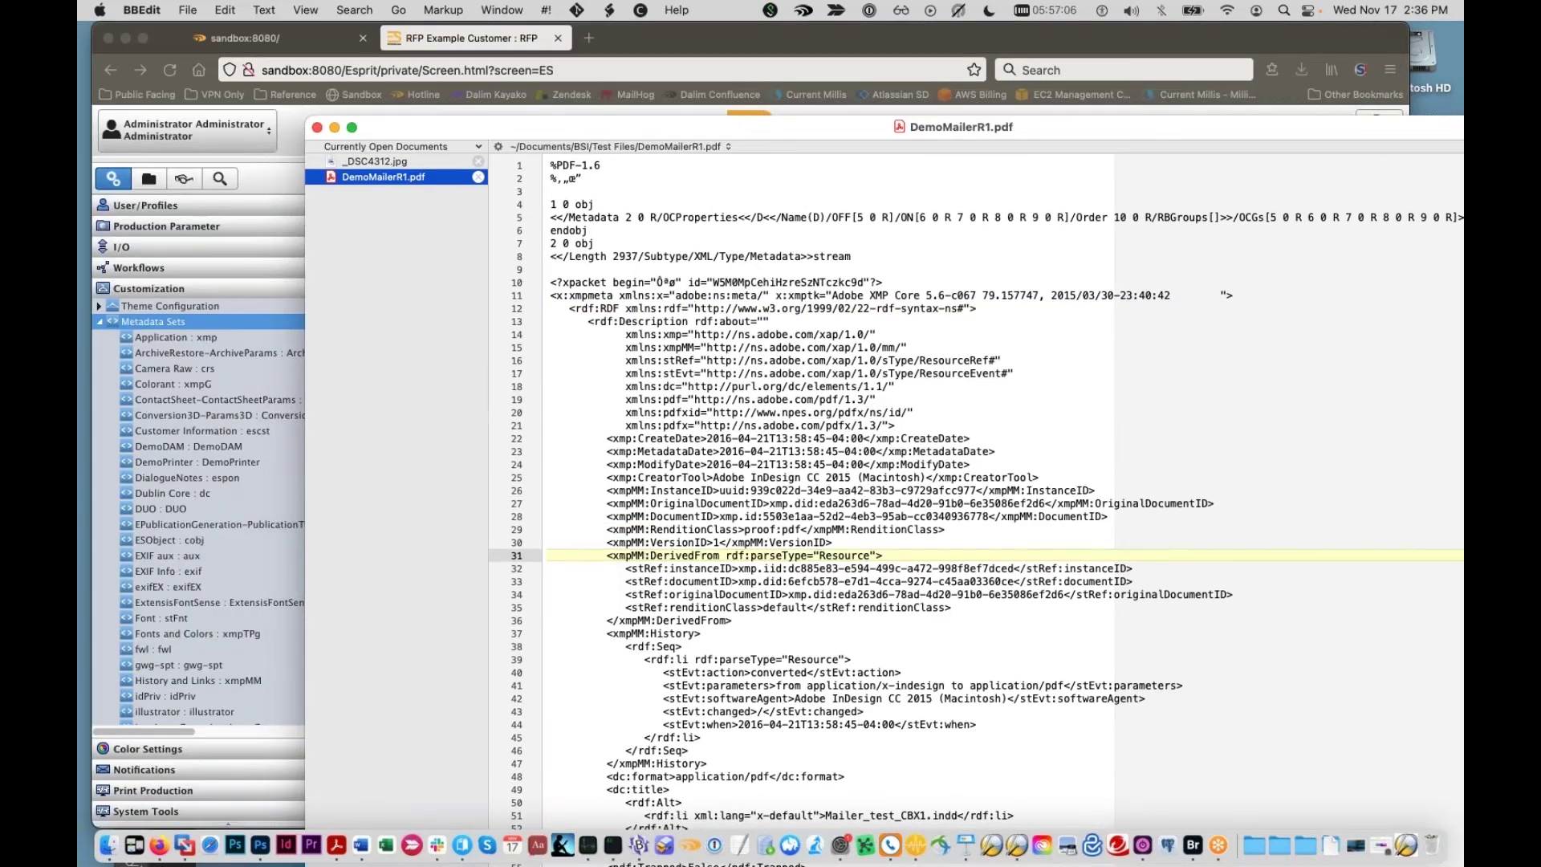
left_click(695, 308)
double_click(622, 438)
scroll(622, 438, "down", 1)
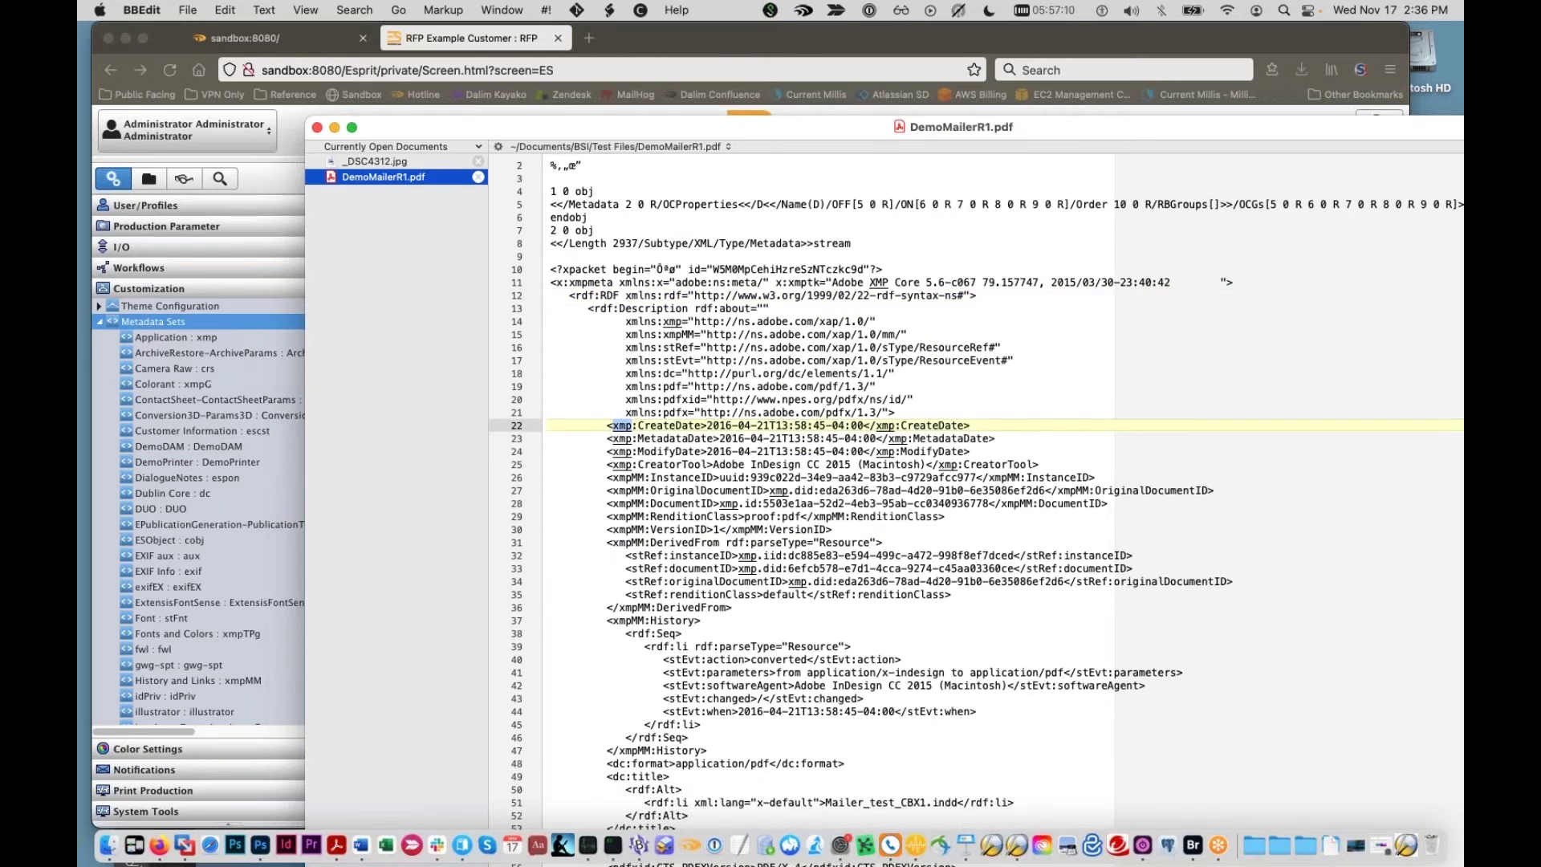
scroll(976, 497, "down", 7)
left_click(624, 580)
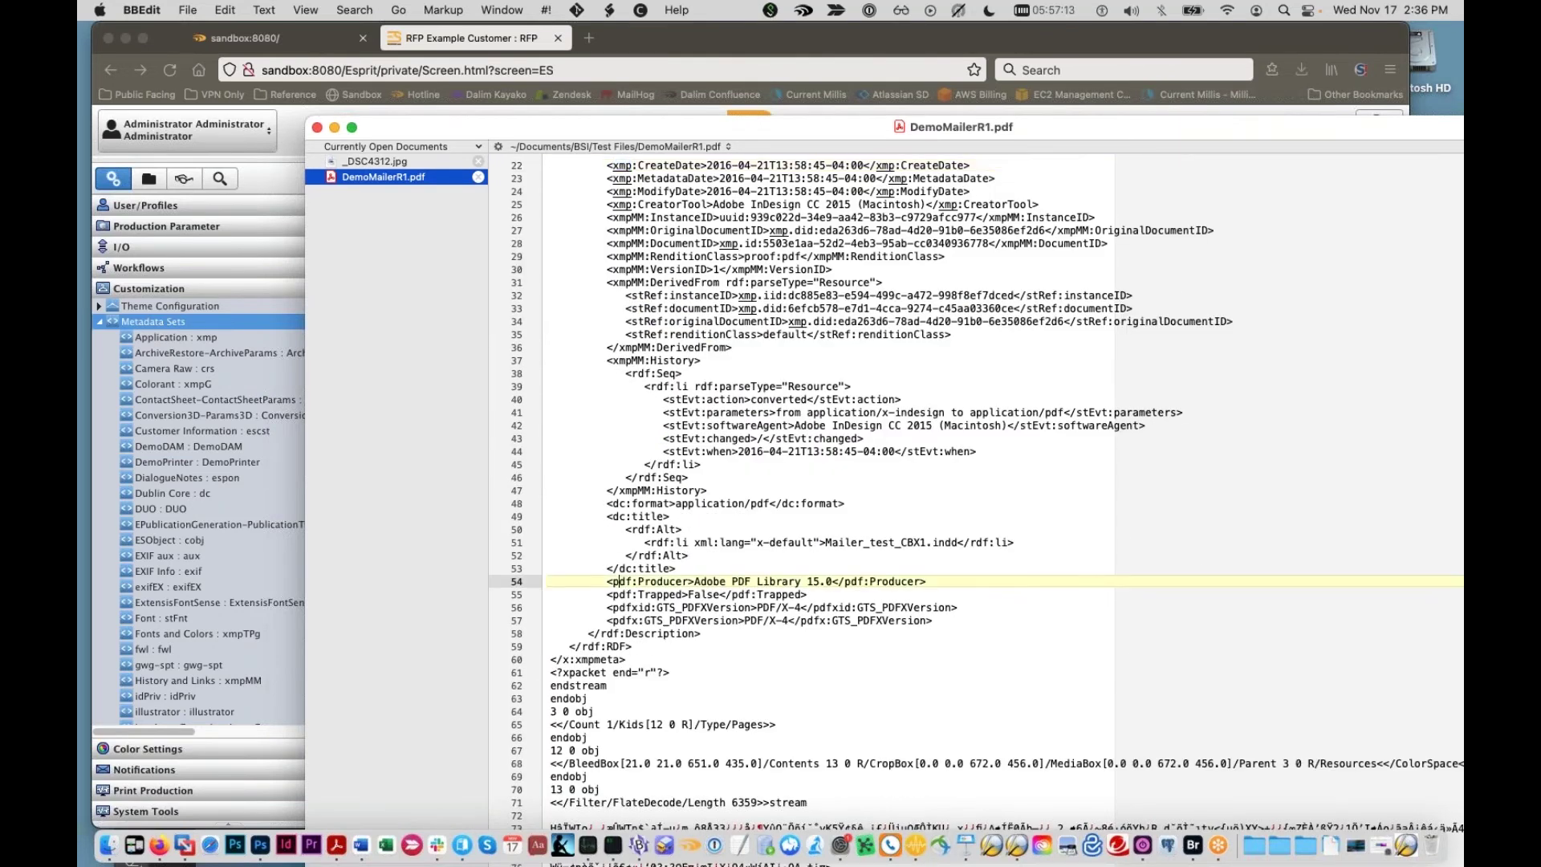
left_click_drag(650, 127, 846, 193)
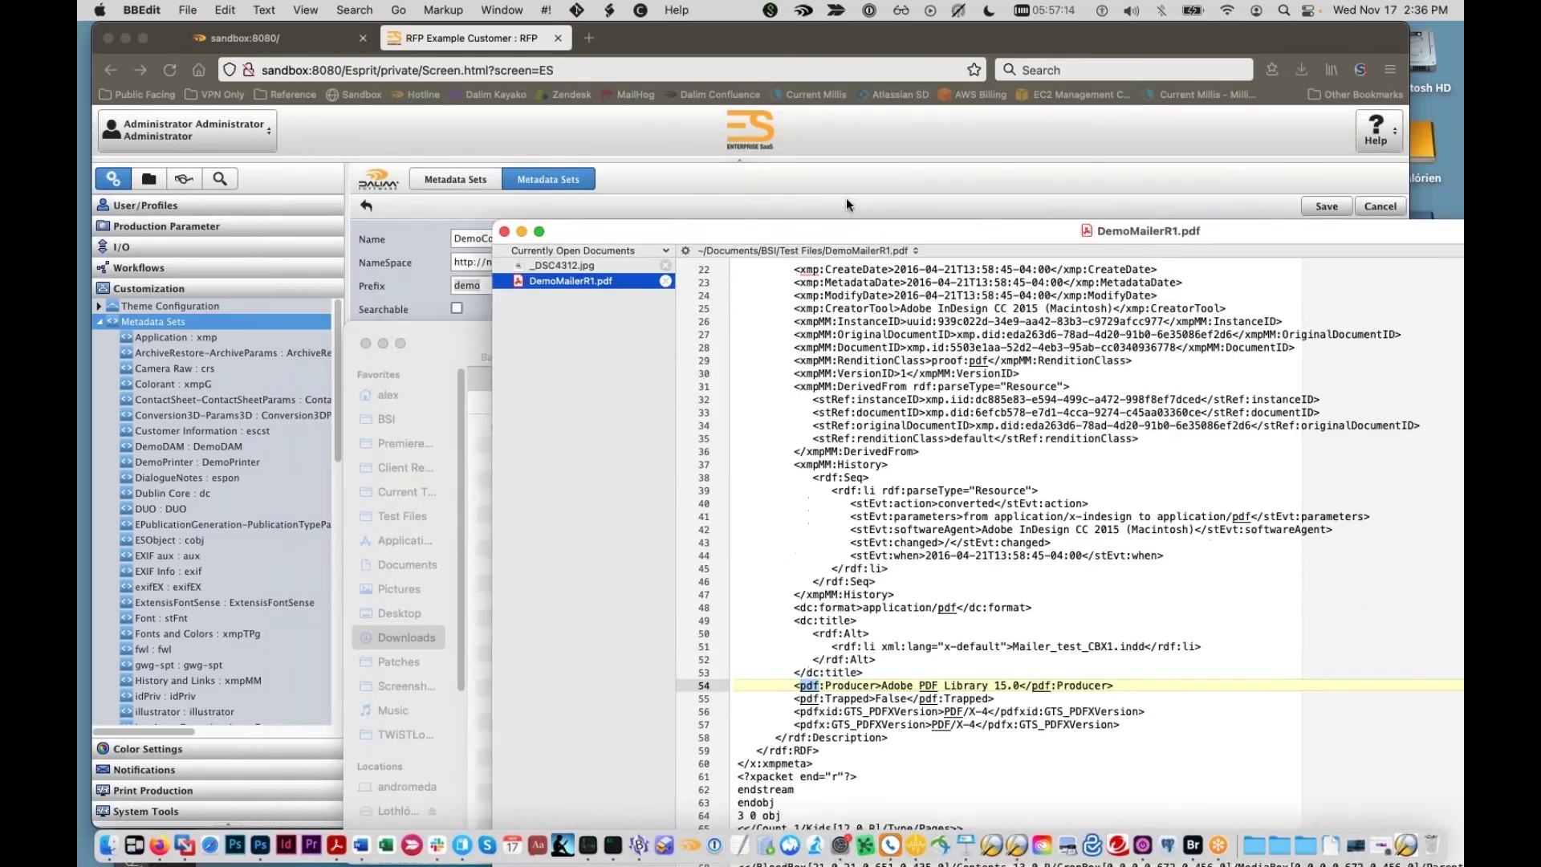
Step: Back in Firefox, review the DemoCorp set name and its demo prefix
left_click(614, 151)
left_click_drag(510, 291, 464, 289)
left_click_drag(521, 238, 443, 238)
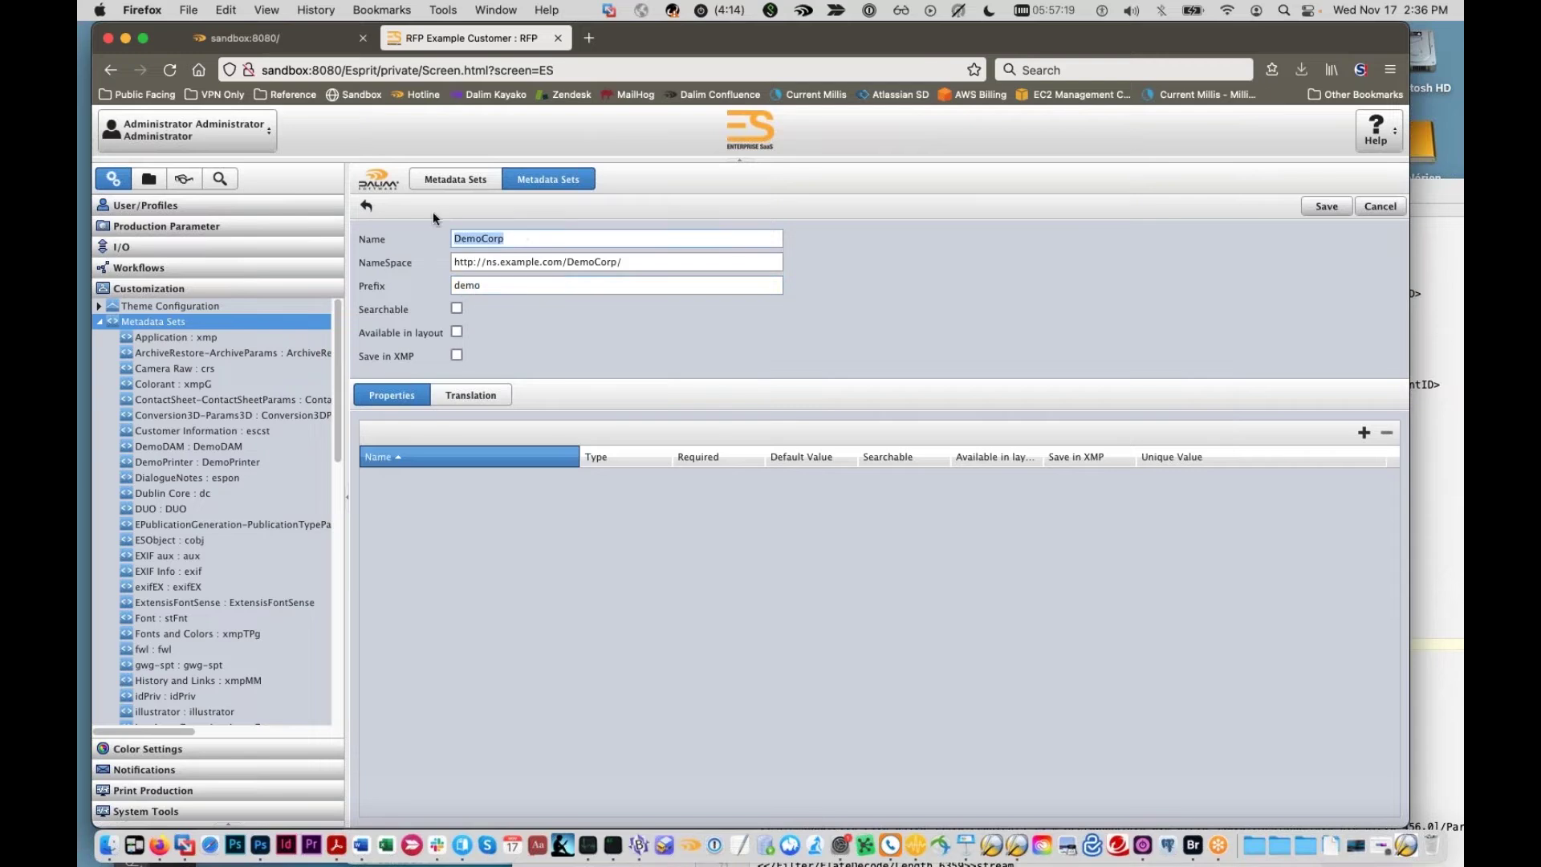
left_click_drag(496, 291, 399, 282)
left_click_drag(510, 290, 427, 282)
left_click(527, 287)
left_click_drag(649, 262, 416, 249)
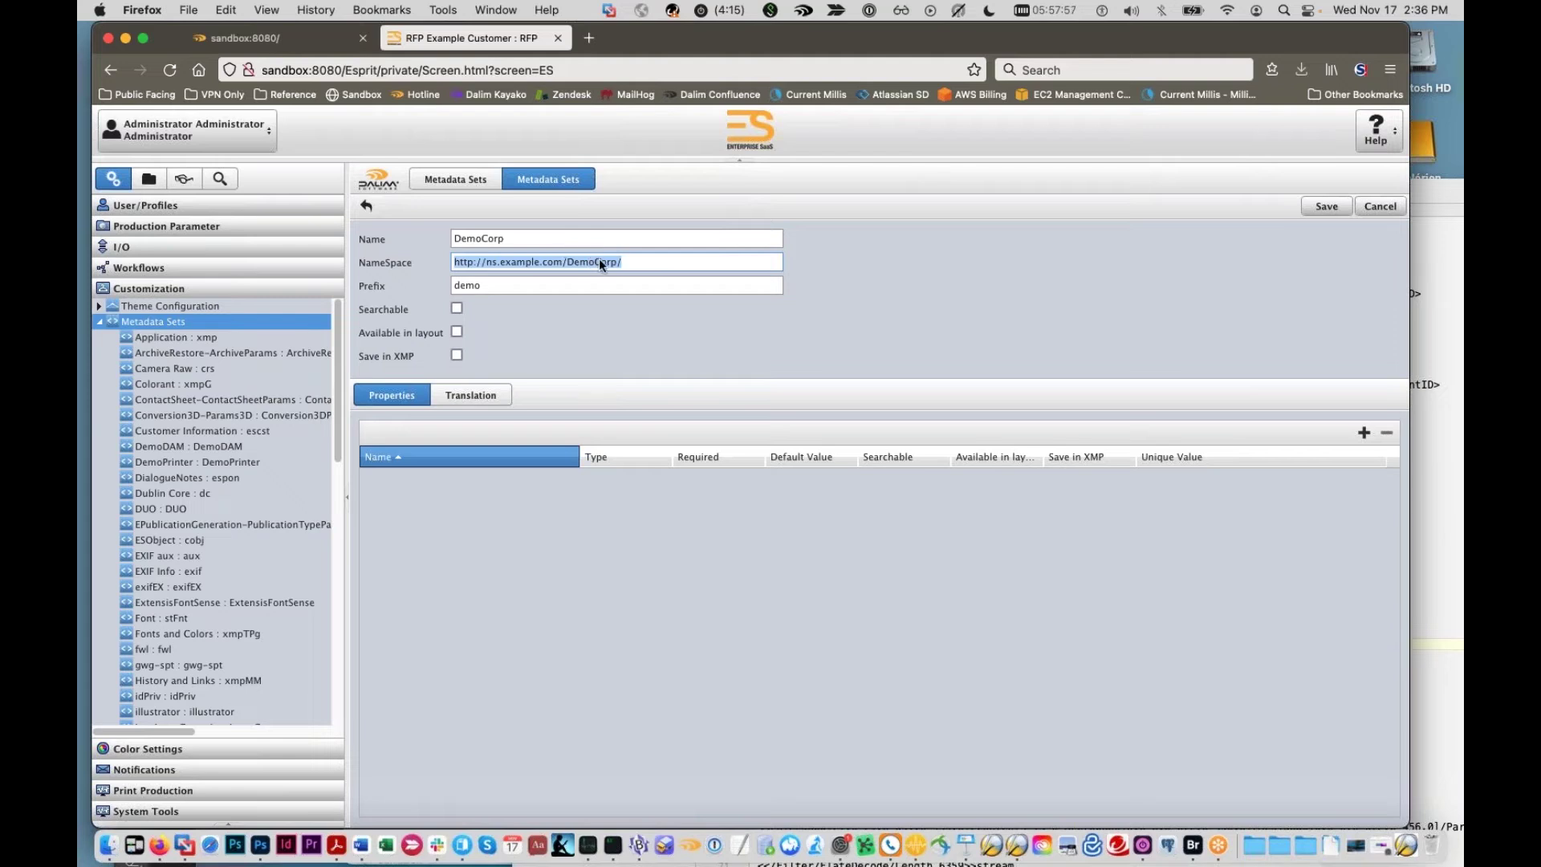
double_click(533, 262)
type("blansys")
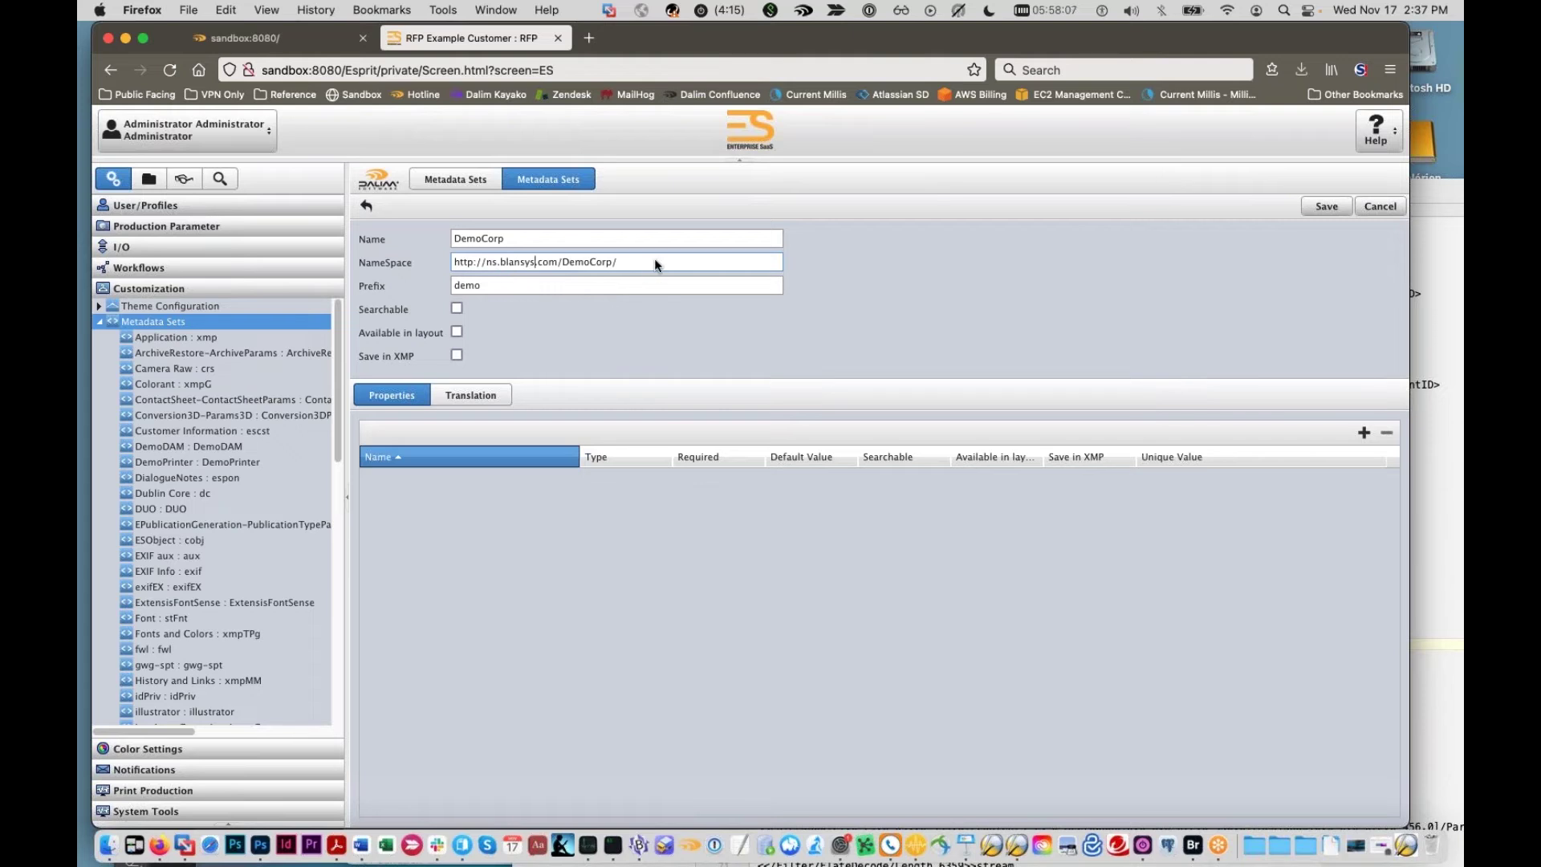
left_click_drag(654, 261, 397, 253)
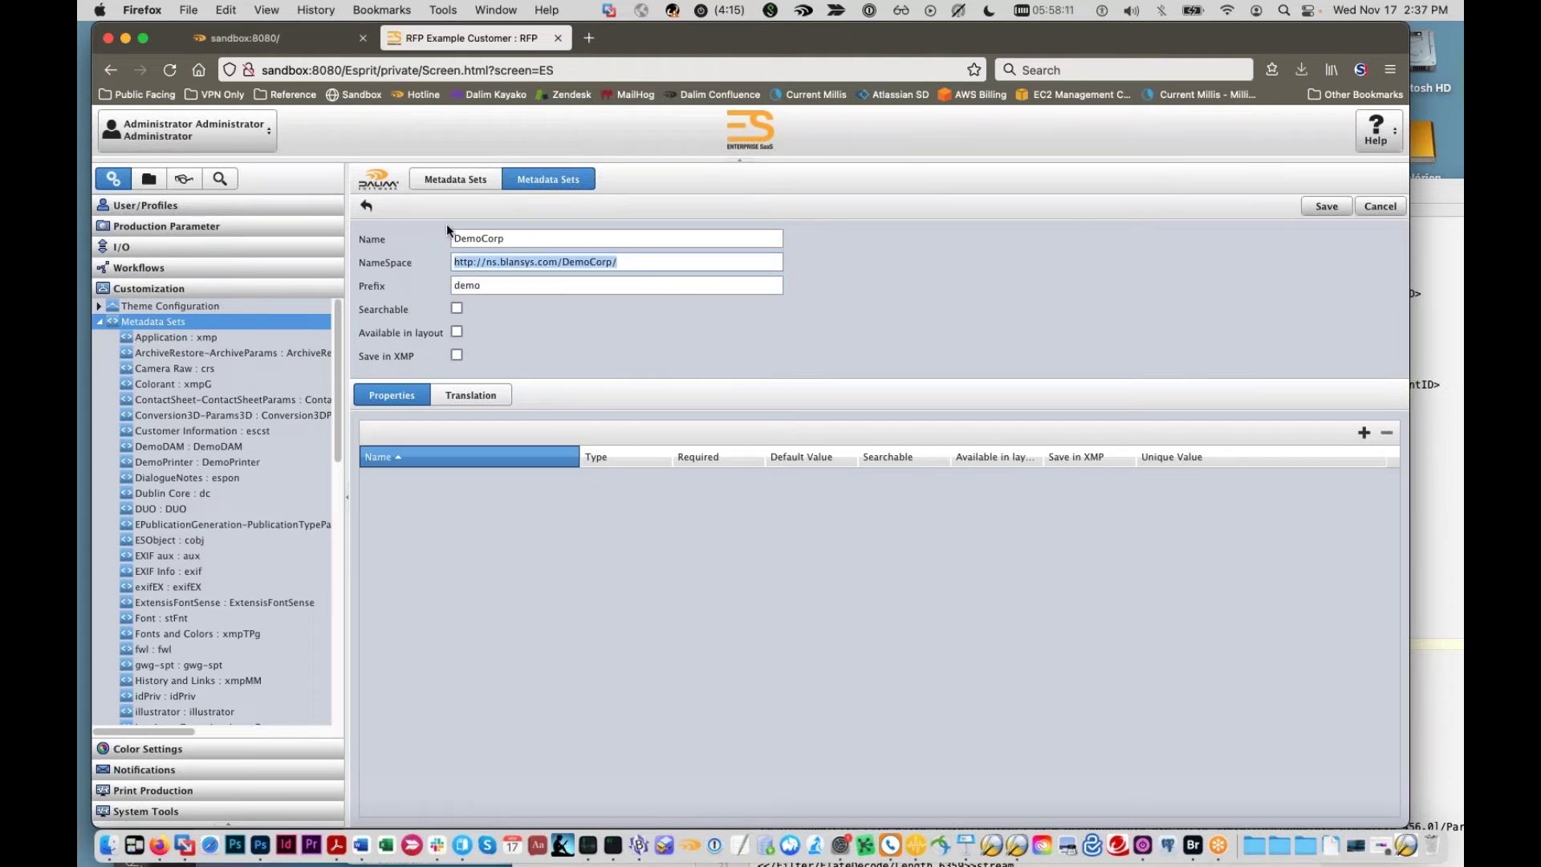
left_click(518, 286)
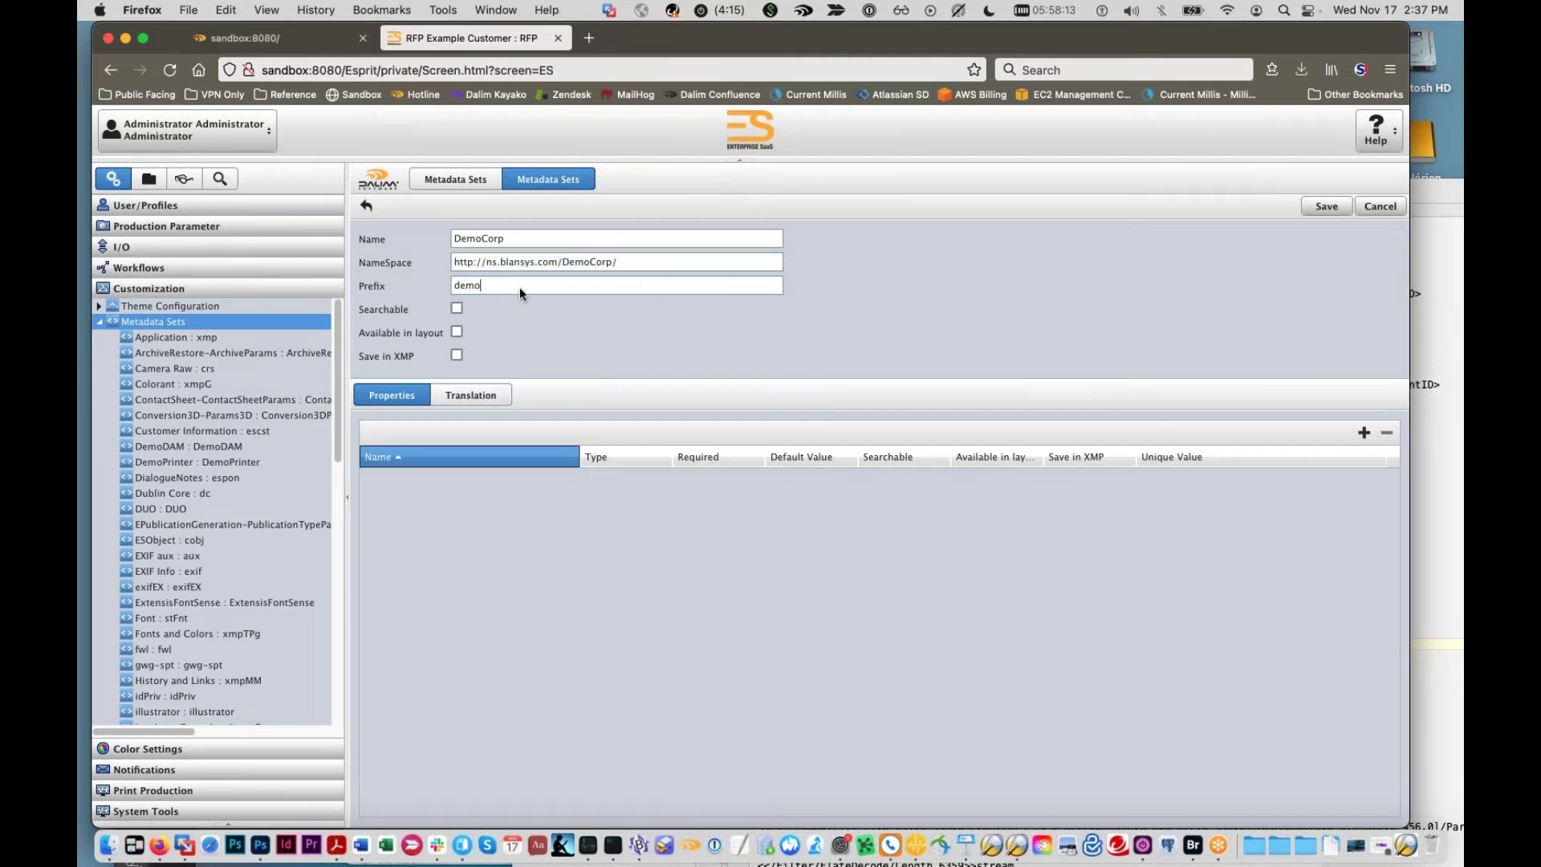
left_click(484, 287)
Step: Try adding an 's' after http in the namespace, then remove it to keep http
left_click_drag(671, 258, 440, 239)
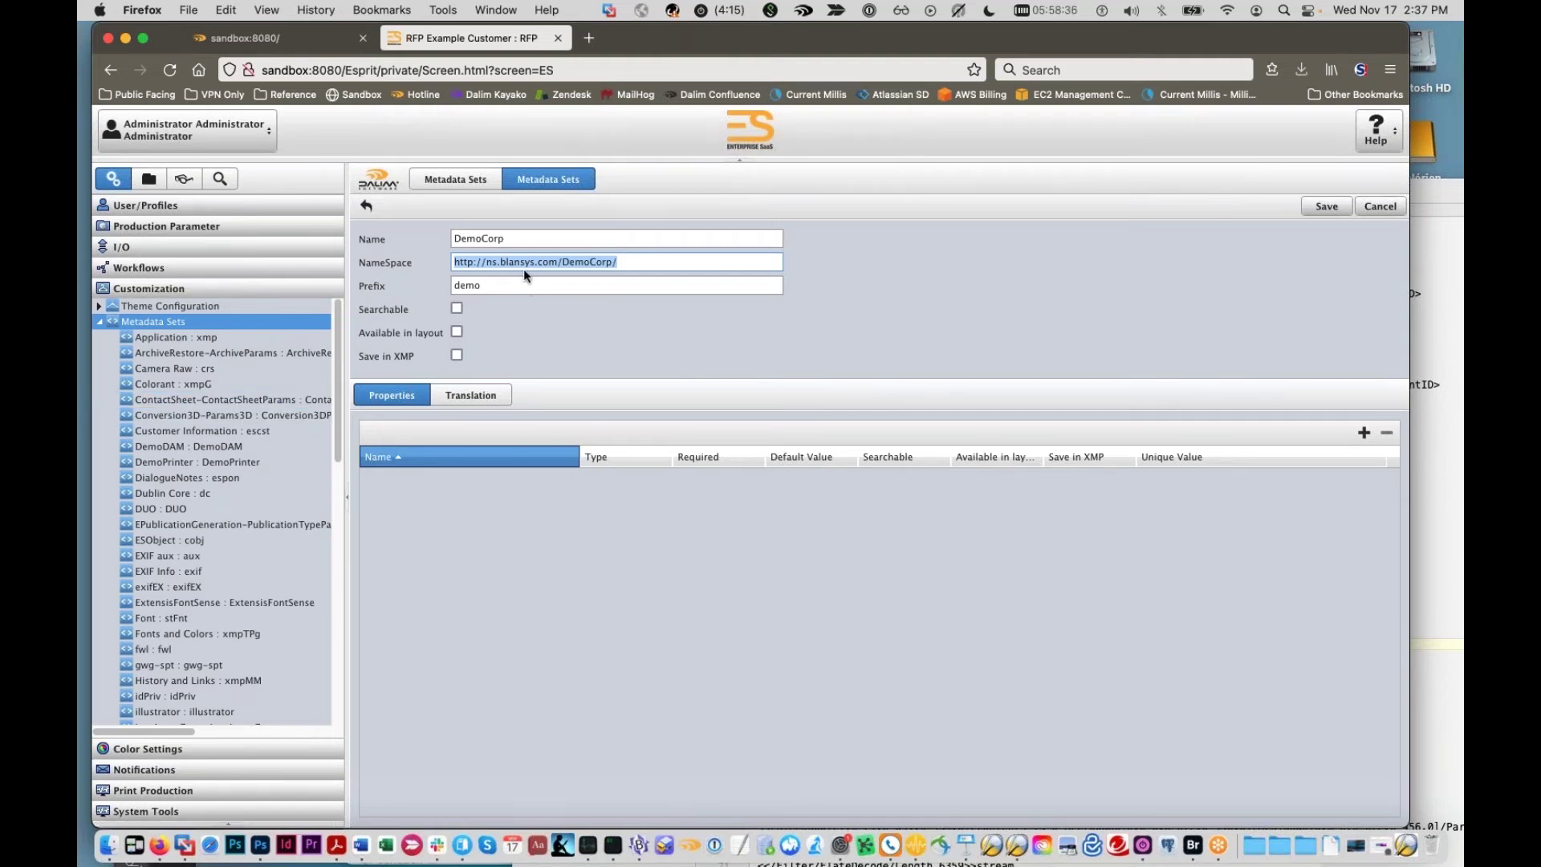
left_click(474, 262)
left_click_drag(672, 268, 474, 279)
left_click(471, 263)
type("s")
key("BackSpace")
left_click(1329, 207)
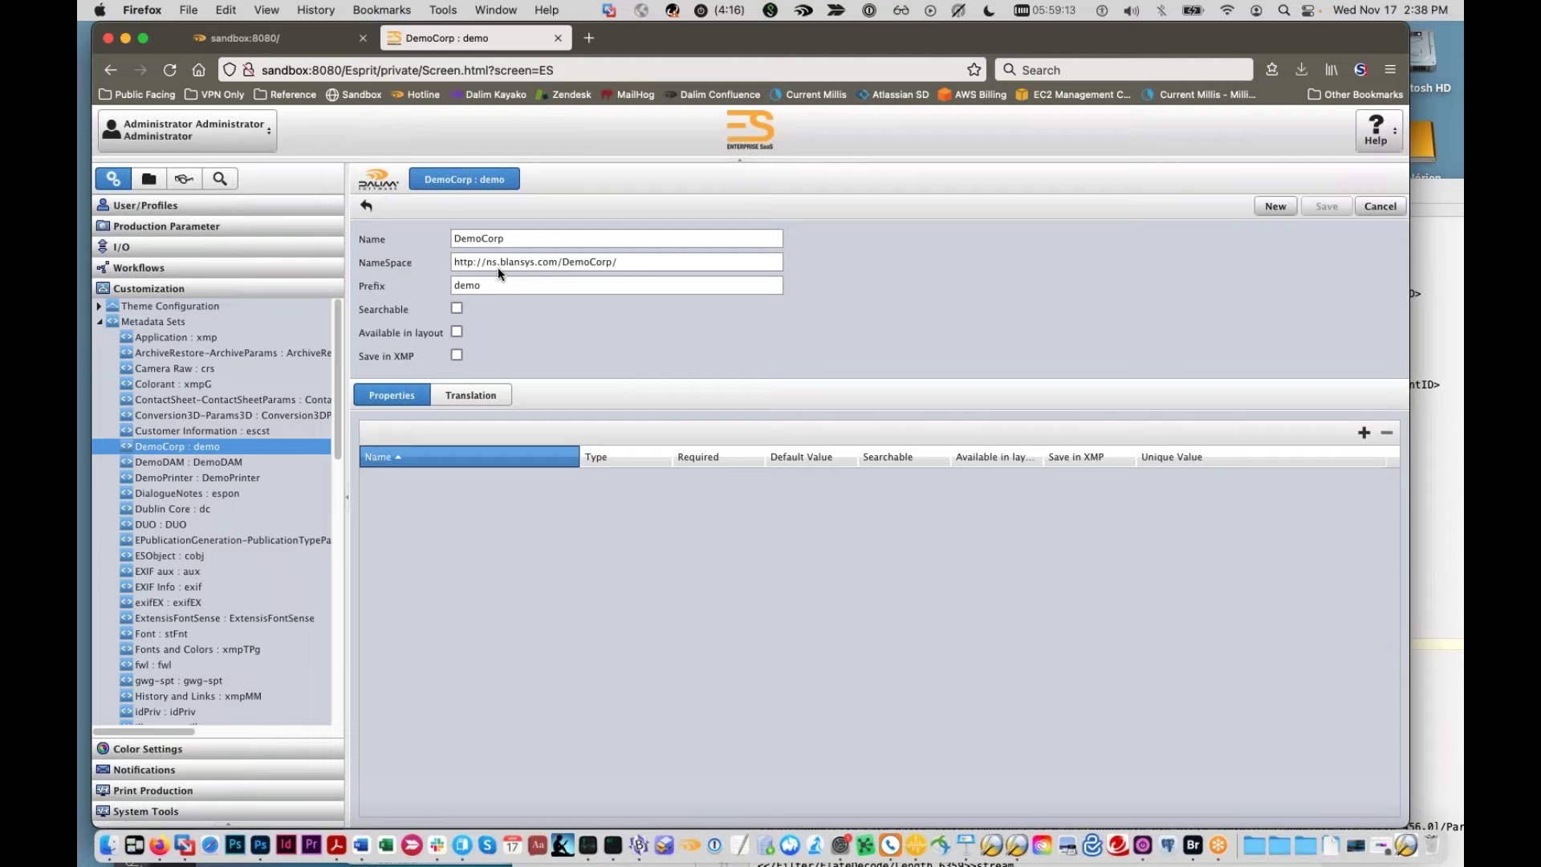
left_click(472, 263)
left_click_drag(695, 263, 402, 261)
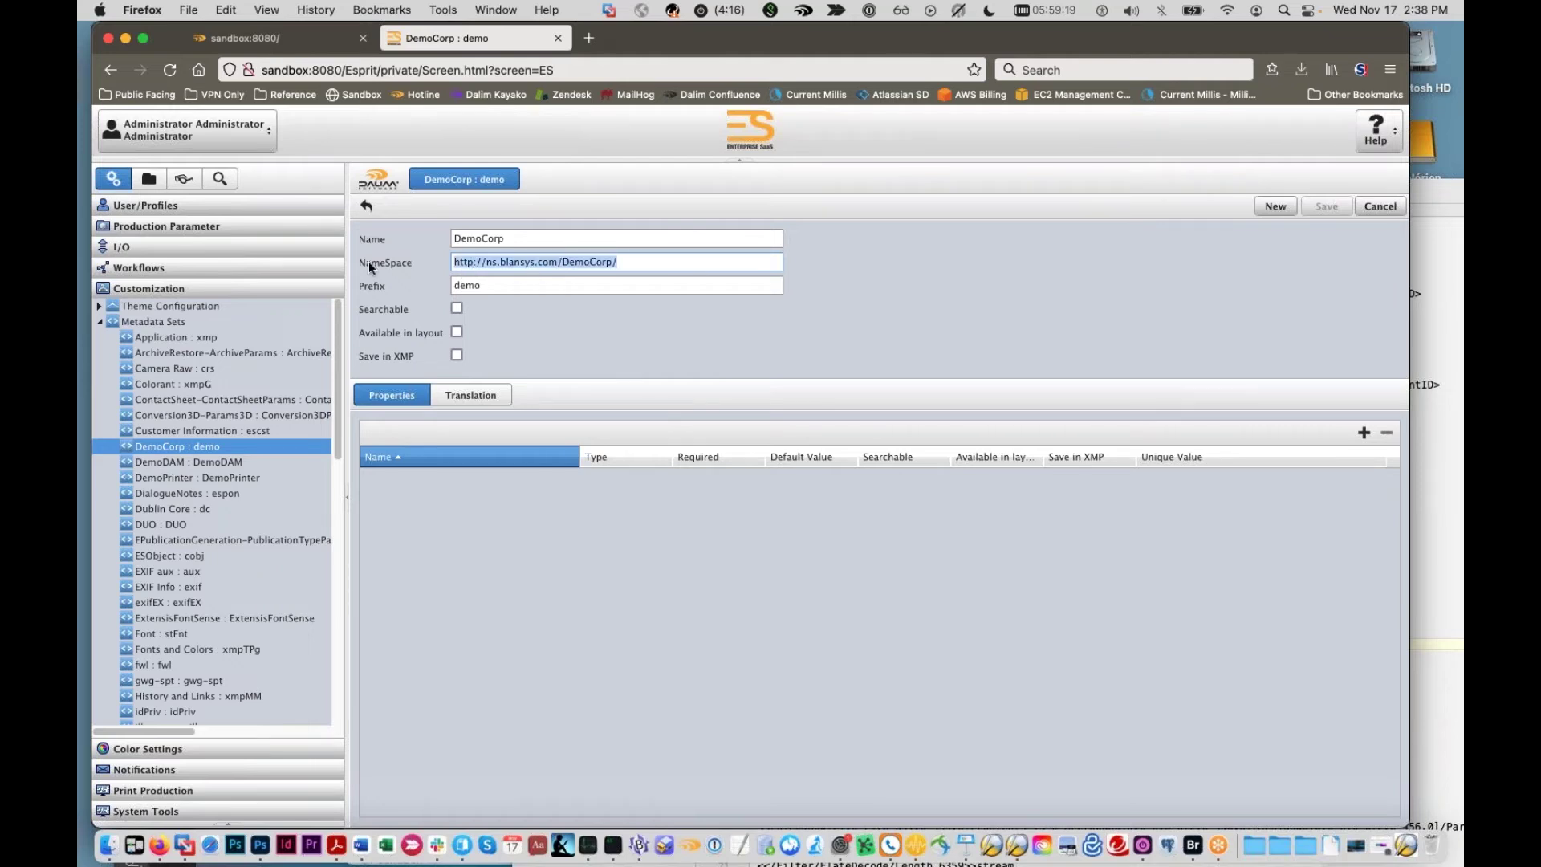
left_click(465, 263)
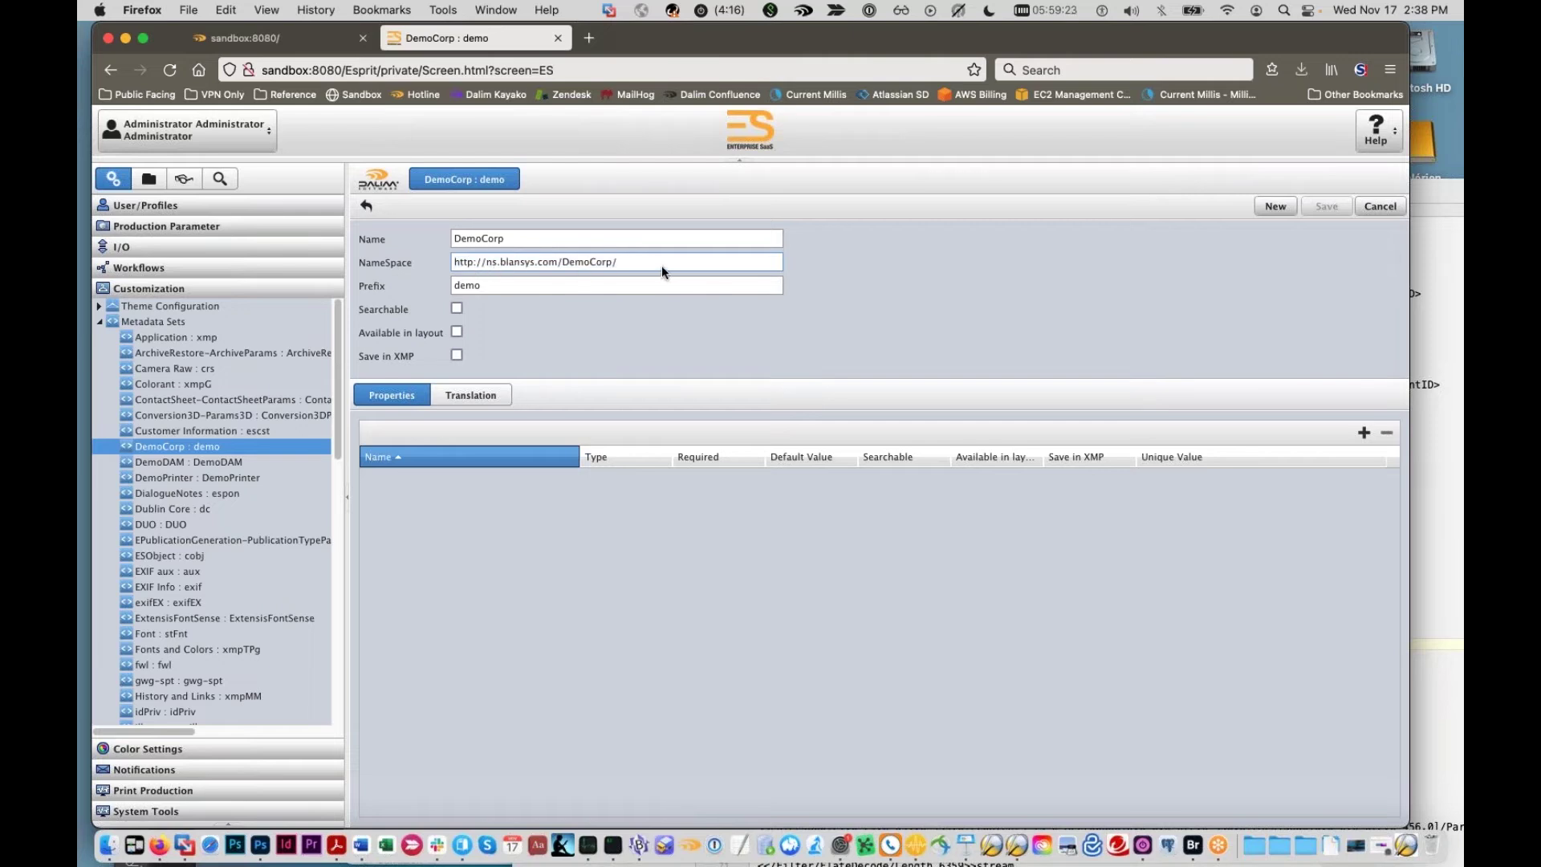
left_click_drag(662, 265, 388, 253)
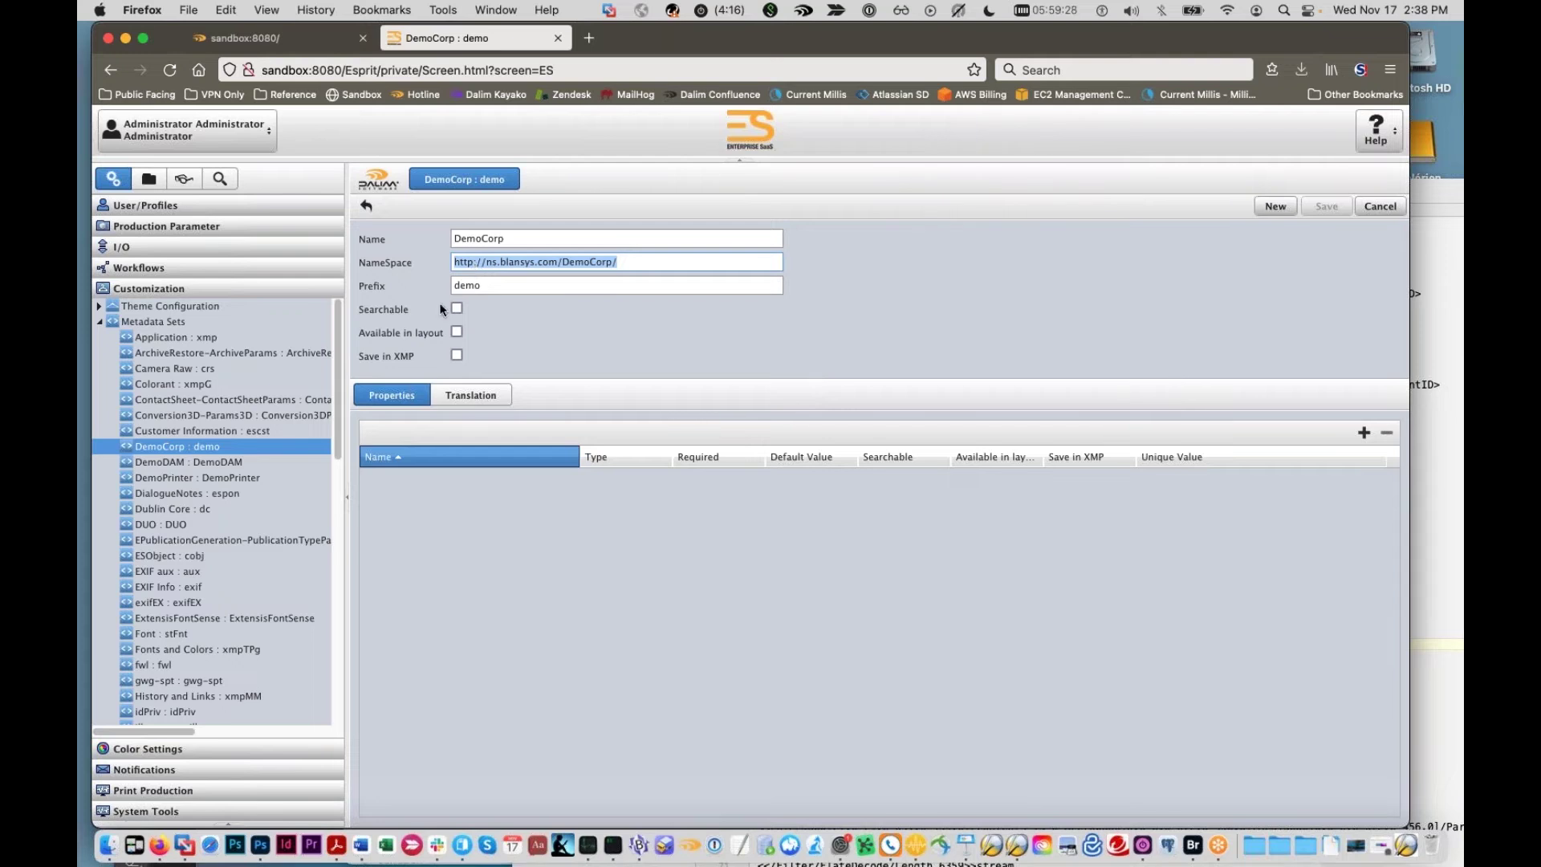
scroll(290, 365, "down", 4)
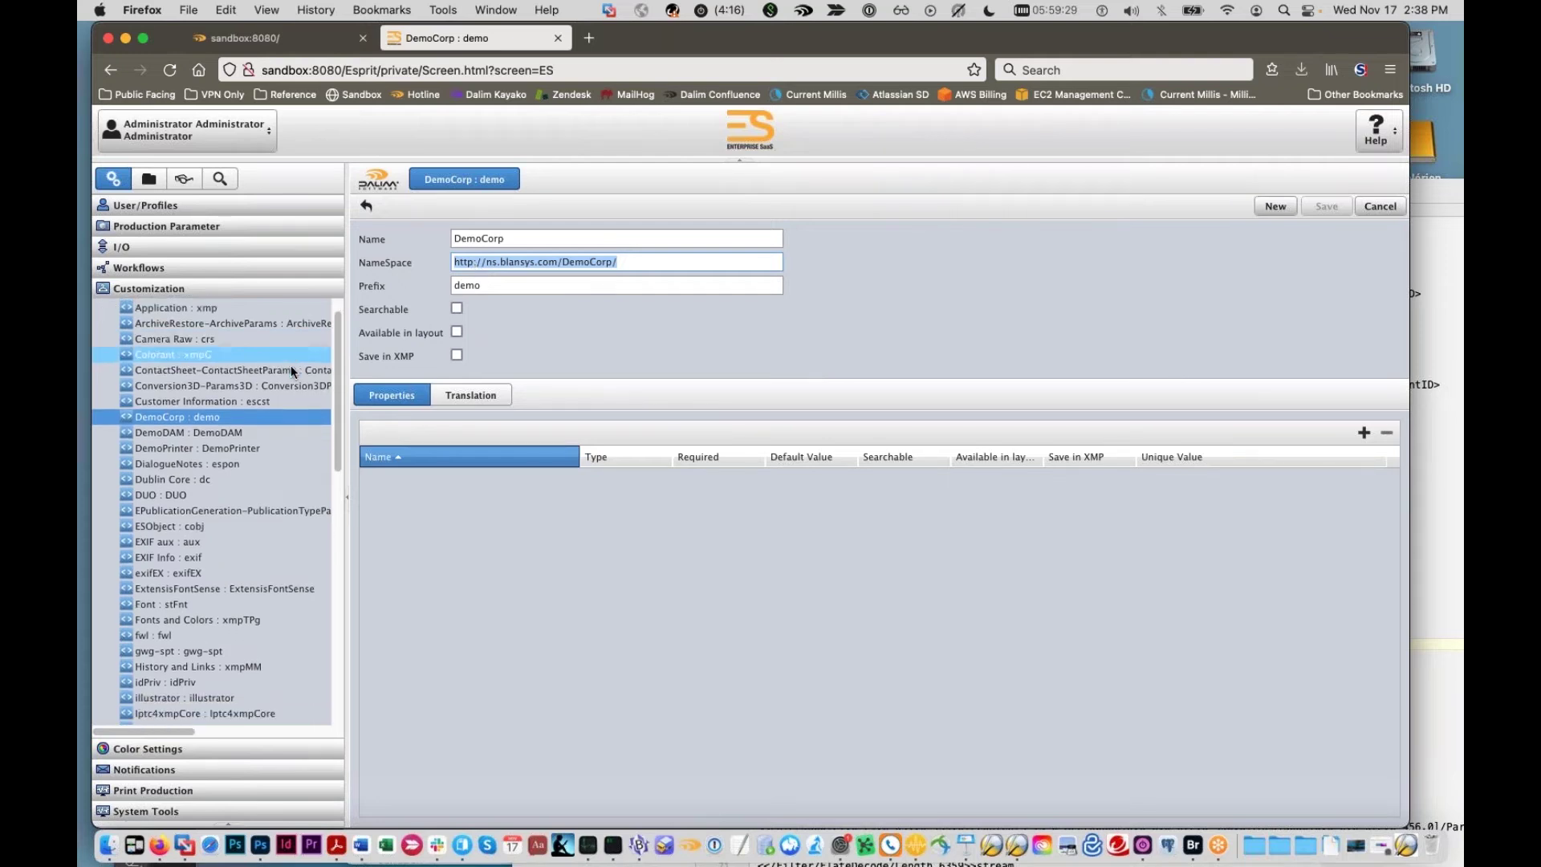
scroll(214, 460, "down", 6)
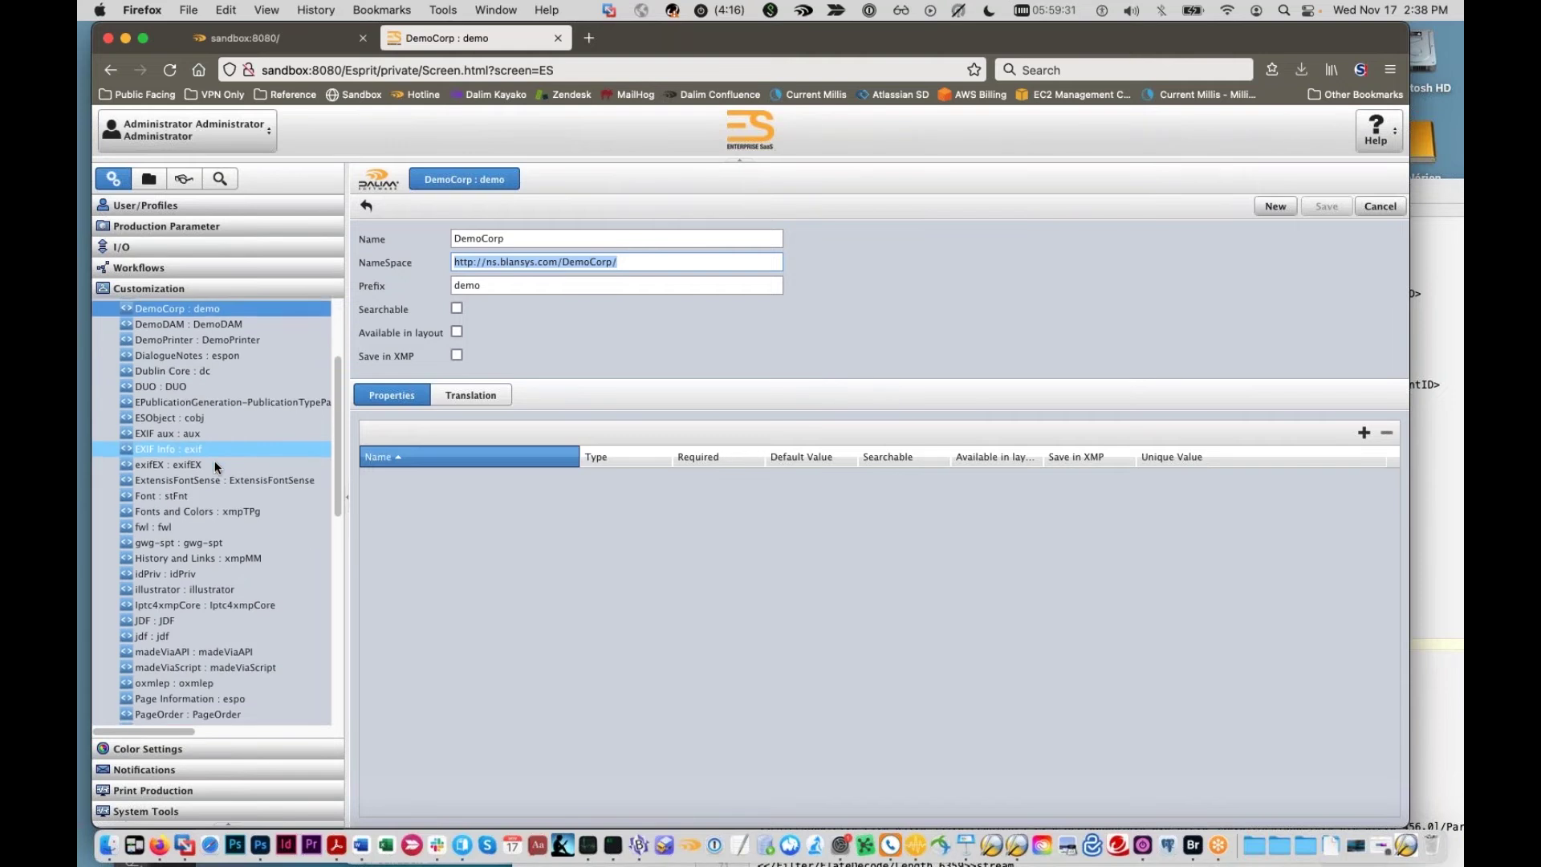
scroll(214, 465, "down", 7)
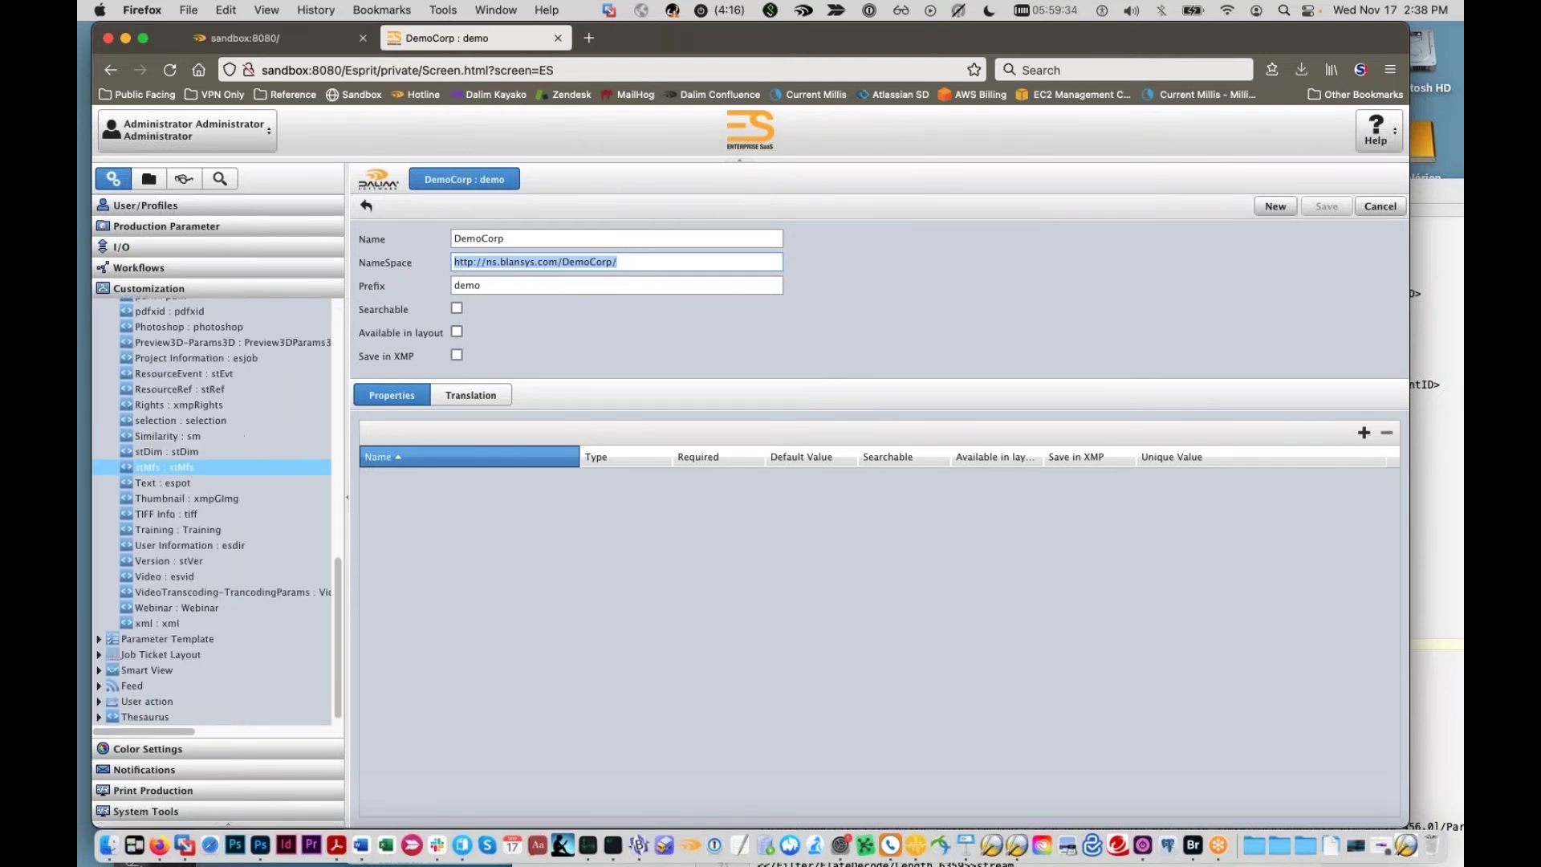
scroll(217, 459, "up", 11)
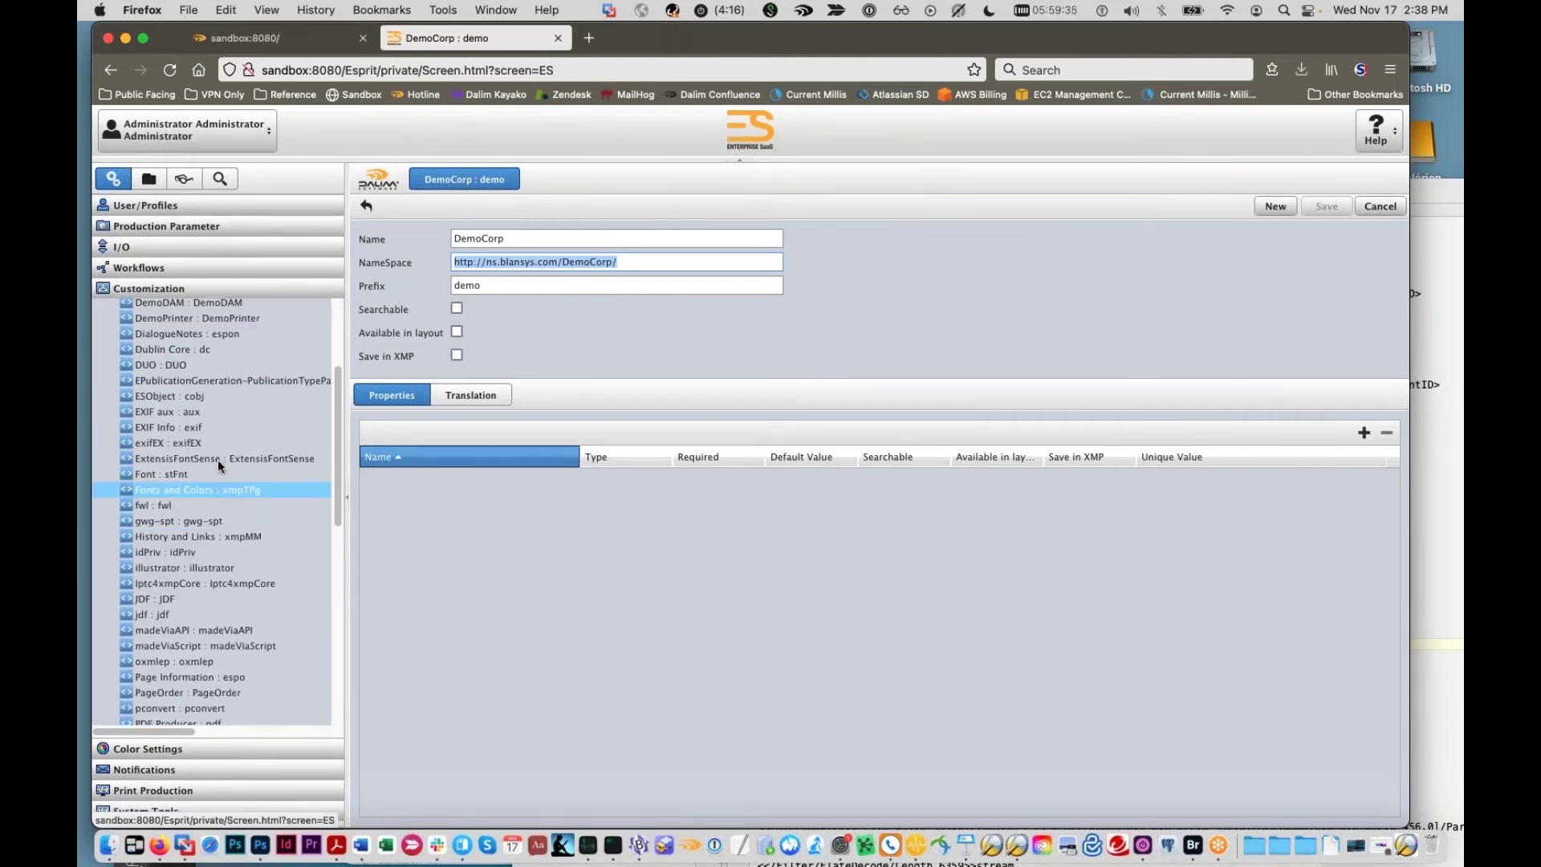
scroll(216, 463, "up", 4)
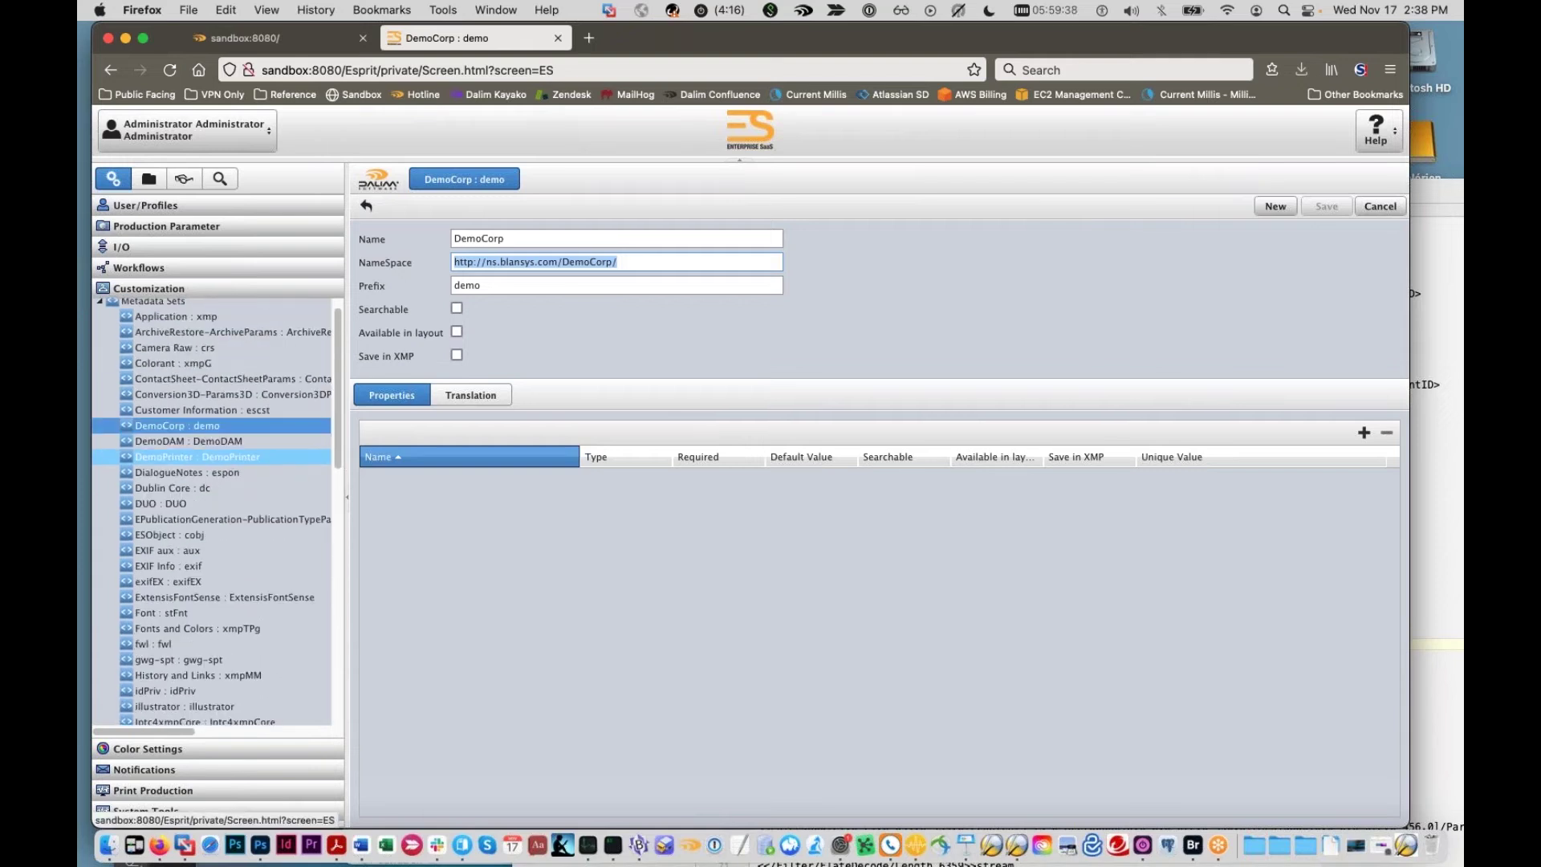
left_click(202, 474)
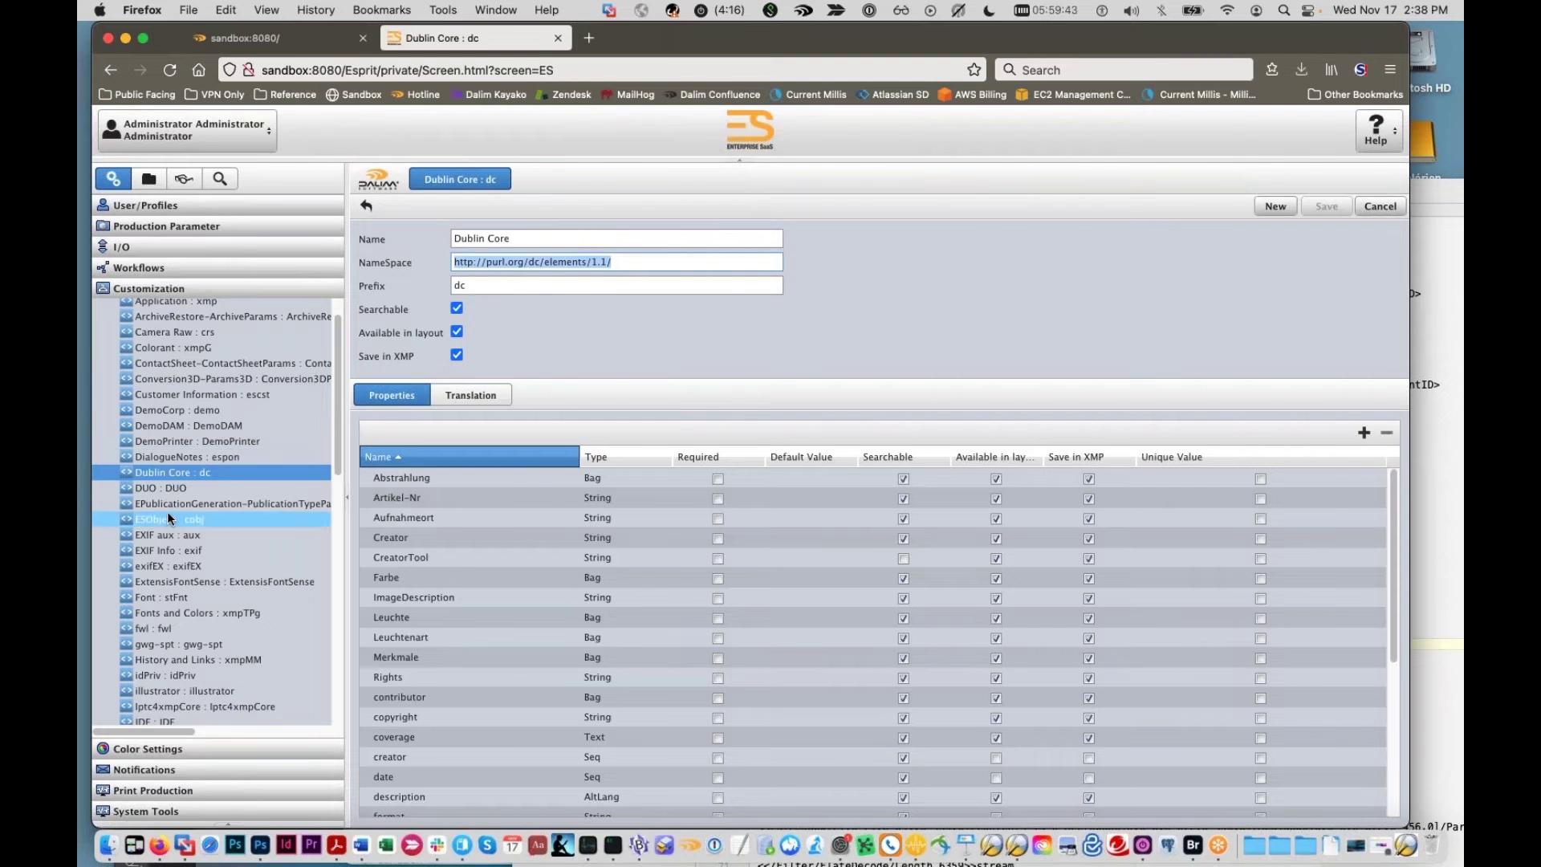
scroll(173, 520, "down", 2)
scroll(174, 520, "down", 6)
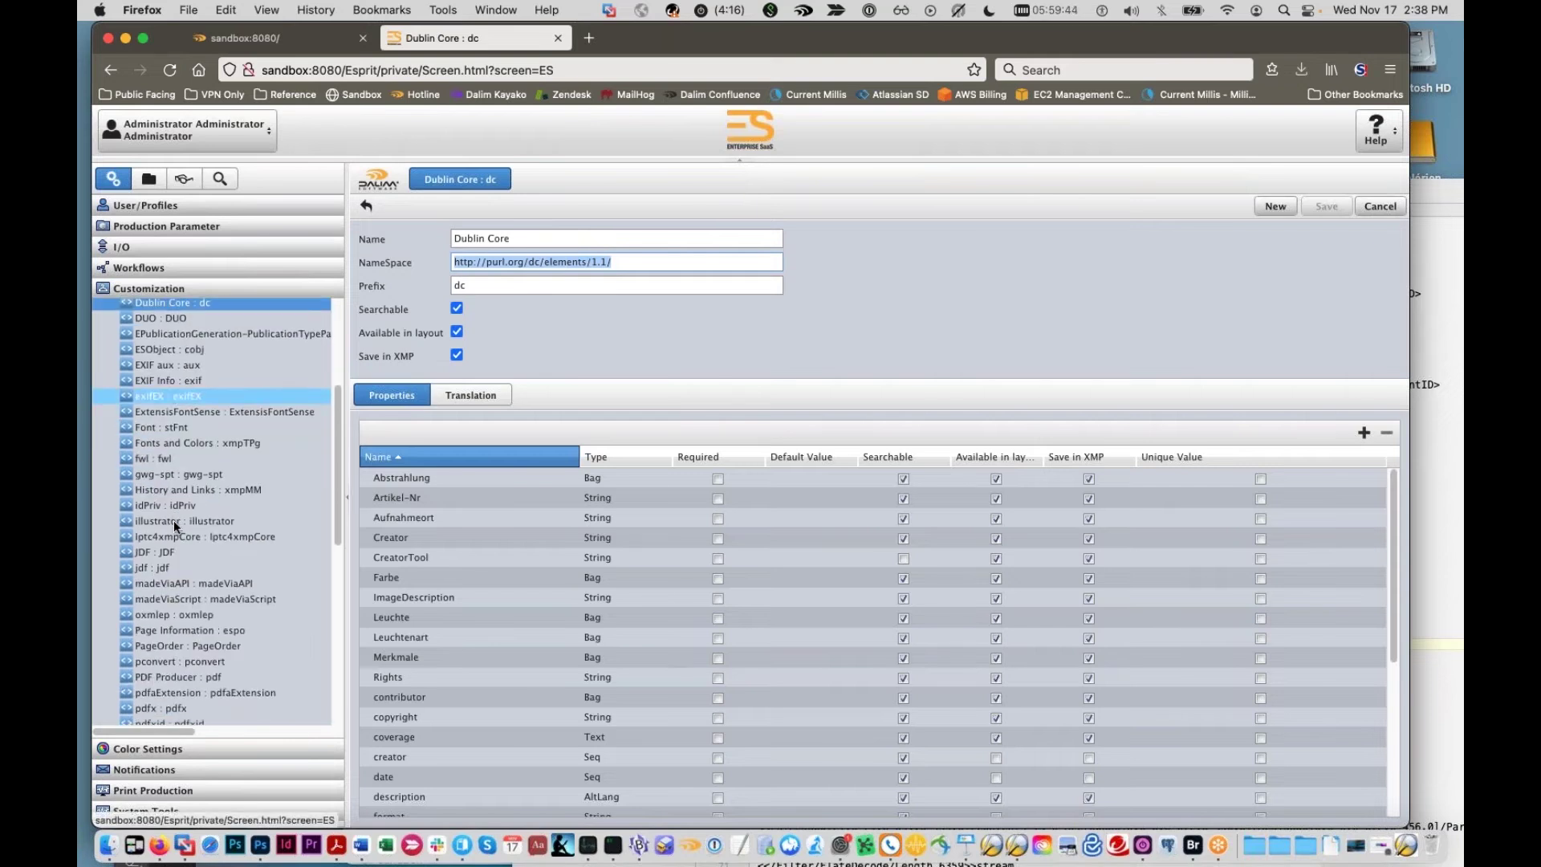
scroll(212, 675, "down", 1)
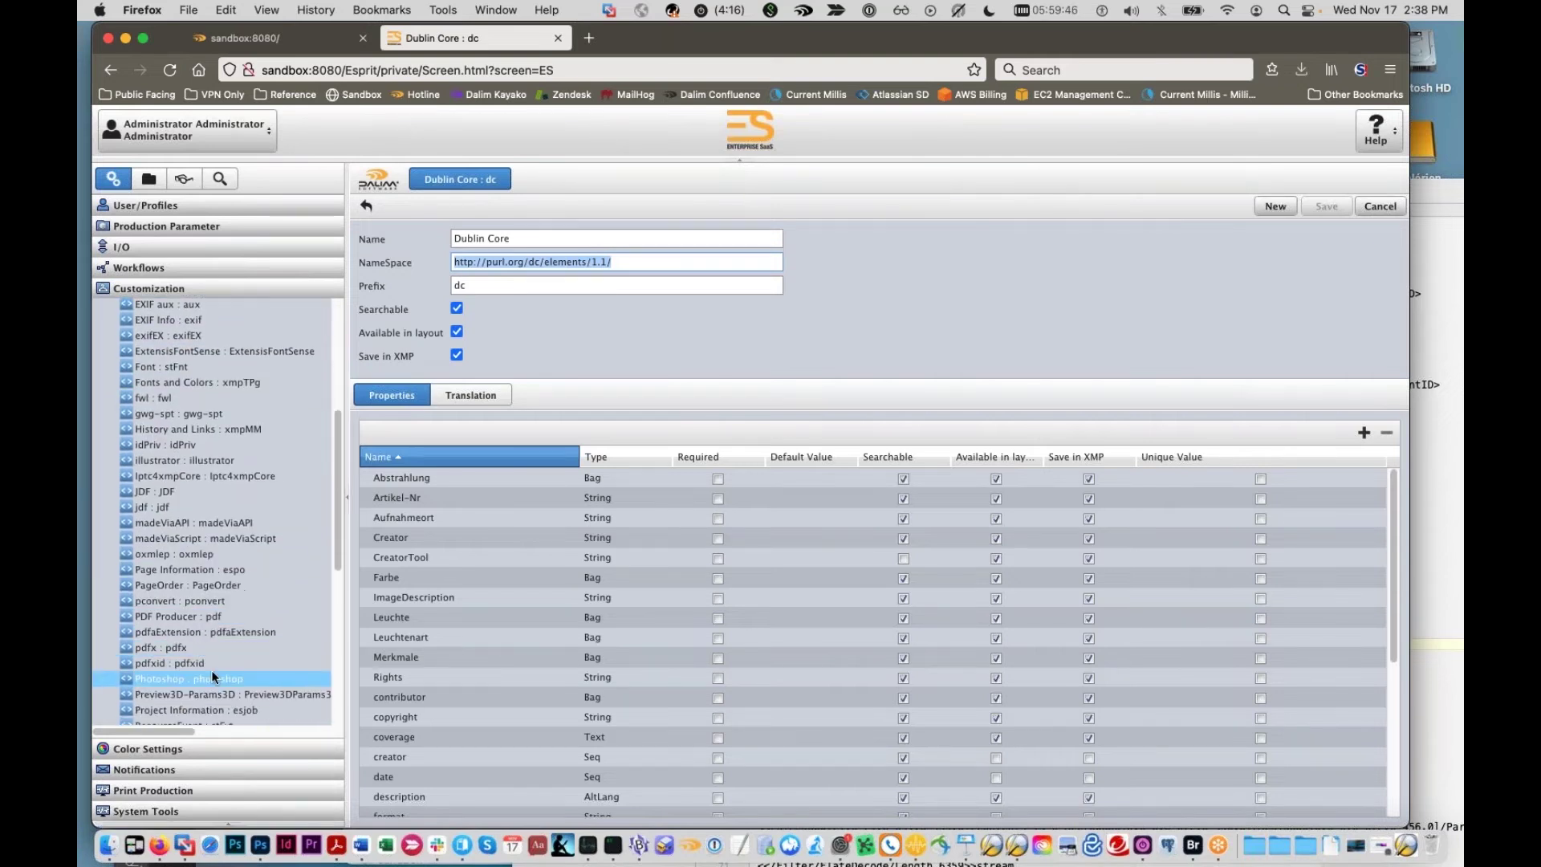
left_click(211, 678)
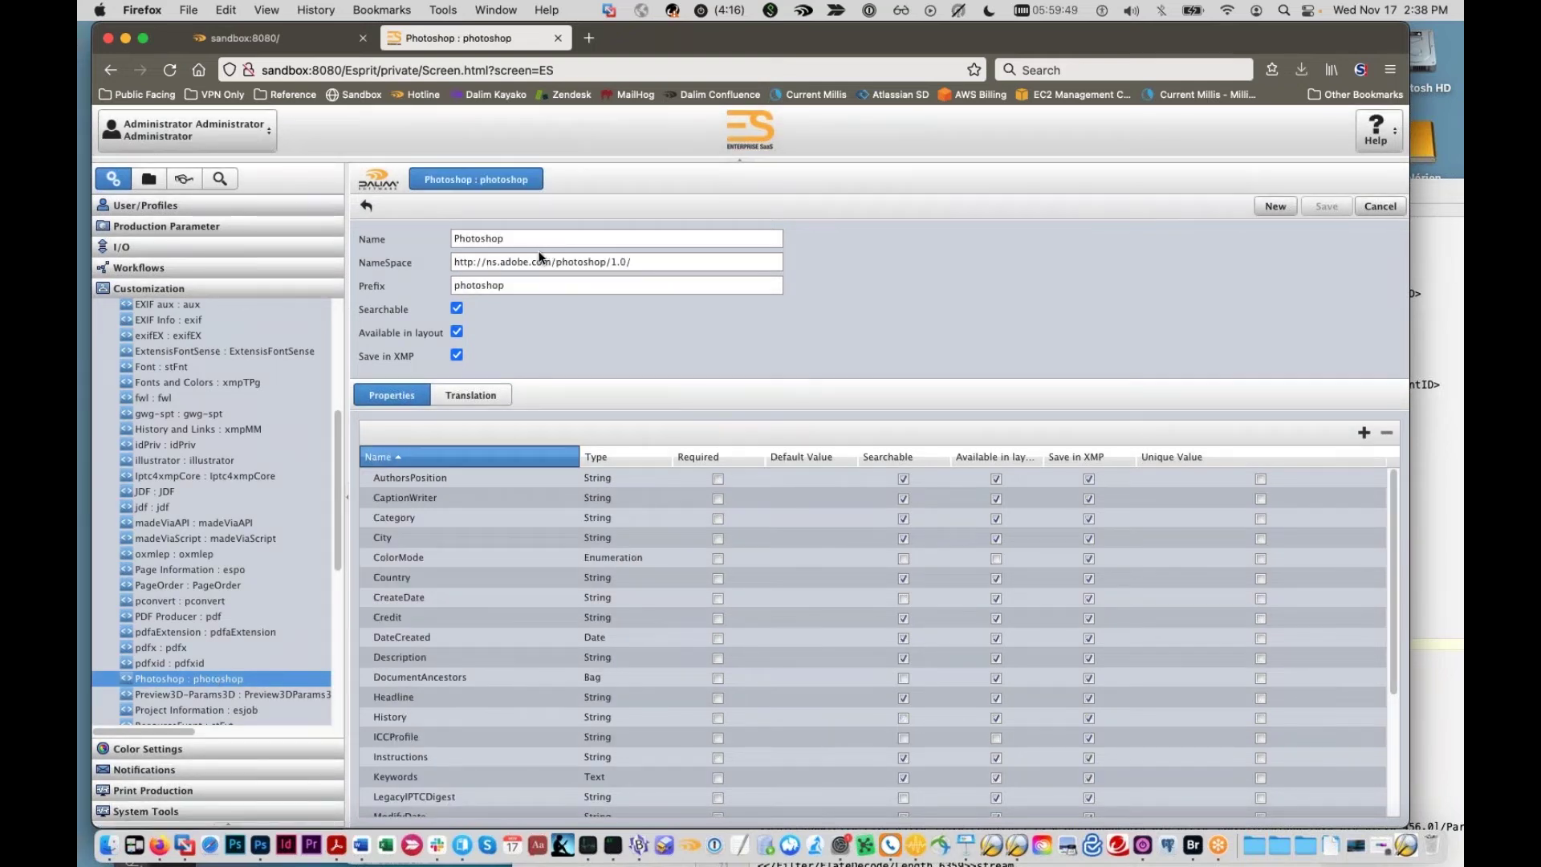
scroll(189, 414, "up", 6)
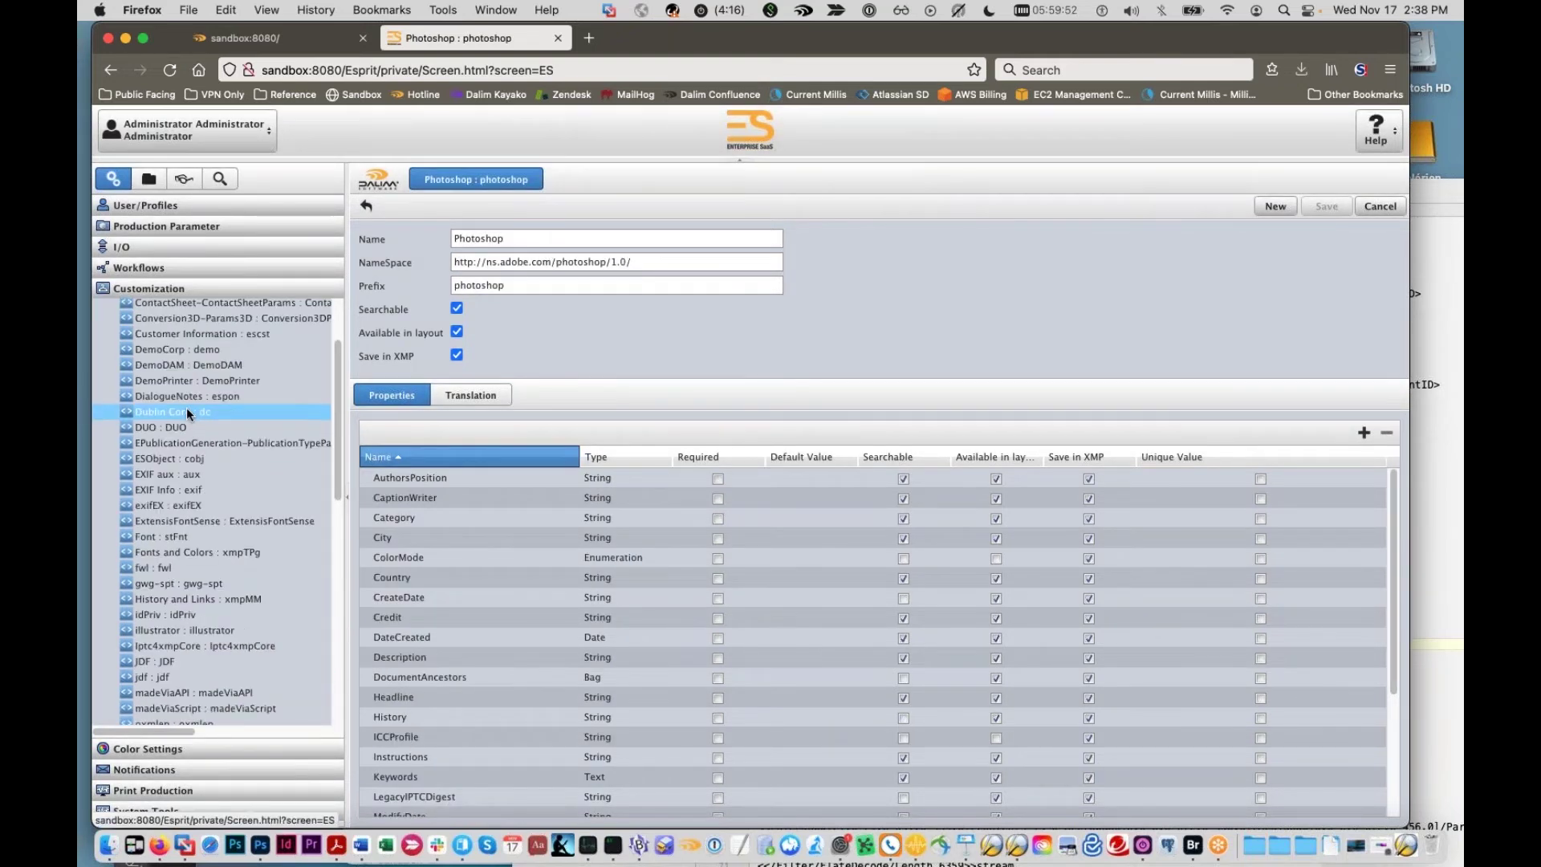
left_click(185, 350)
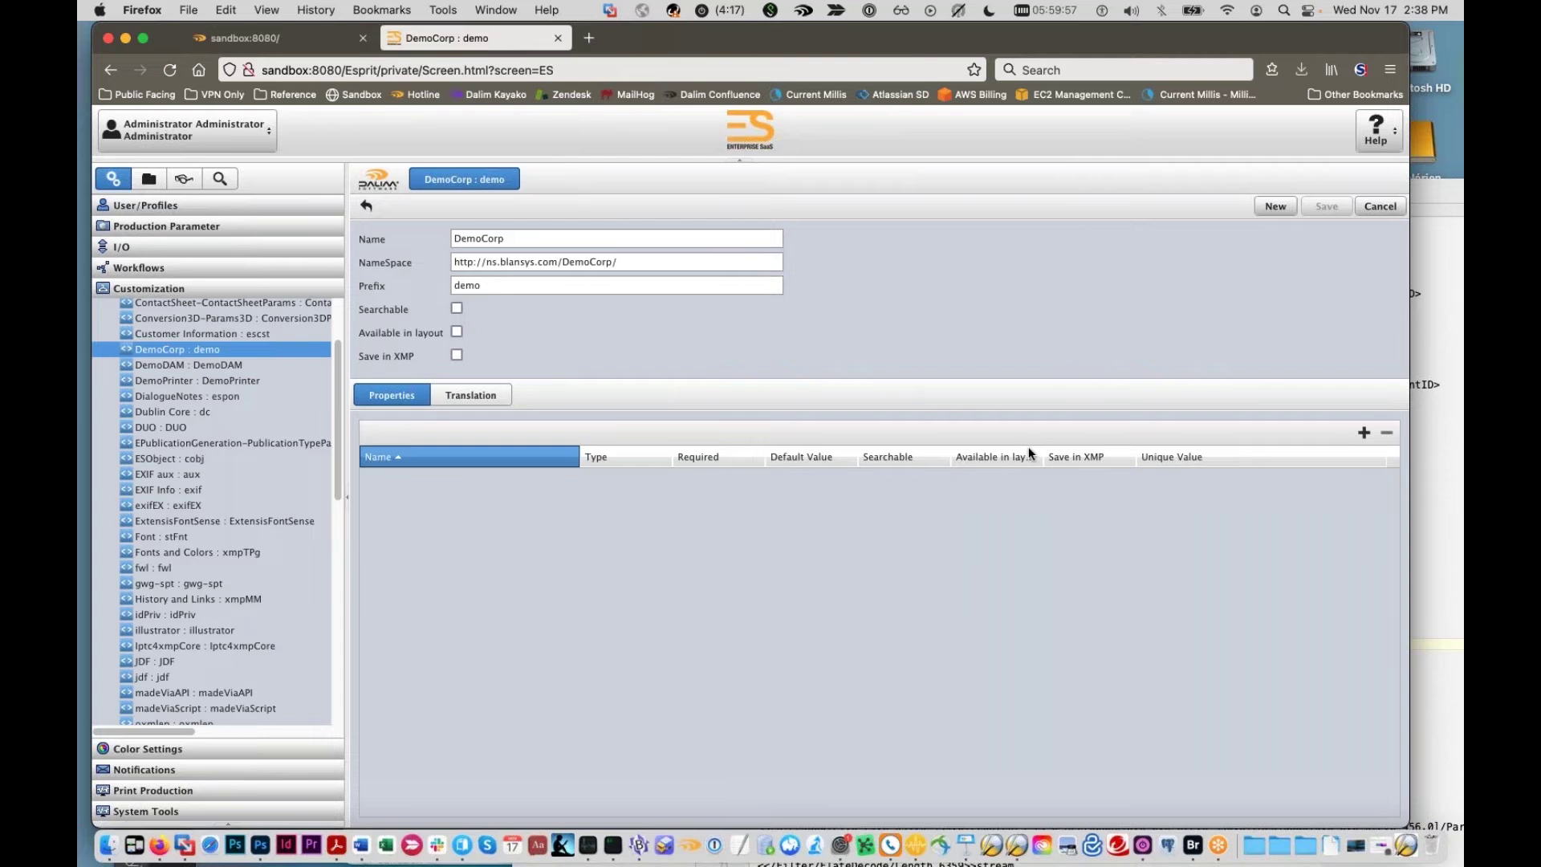
Step: Add a new DemoCorp property and rename it from MetaDataTemplate to jobCode
left_click(1363, 433)
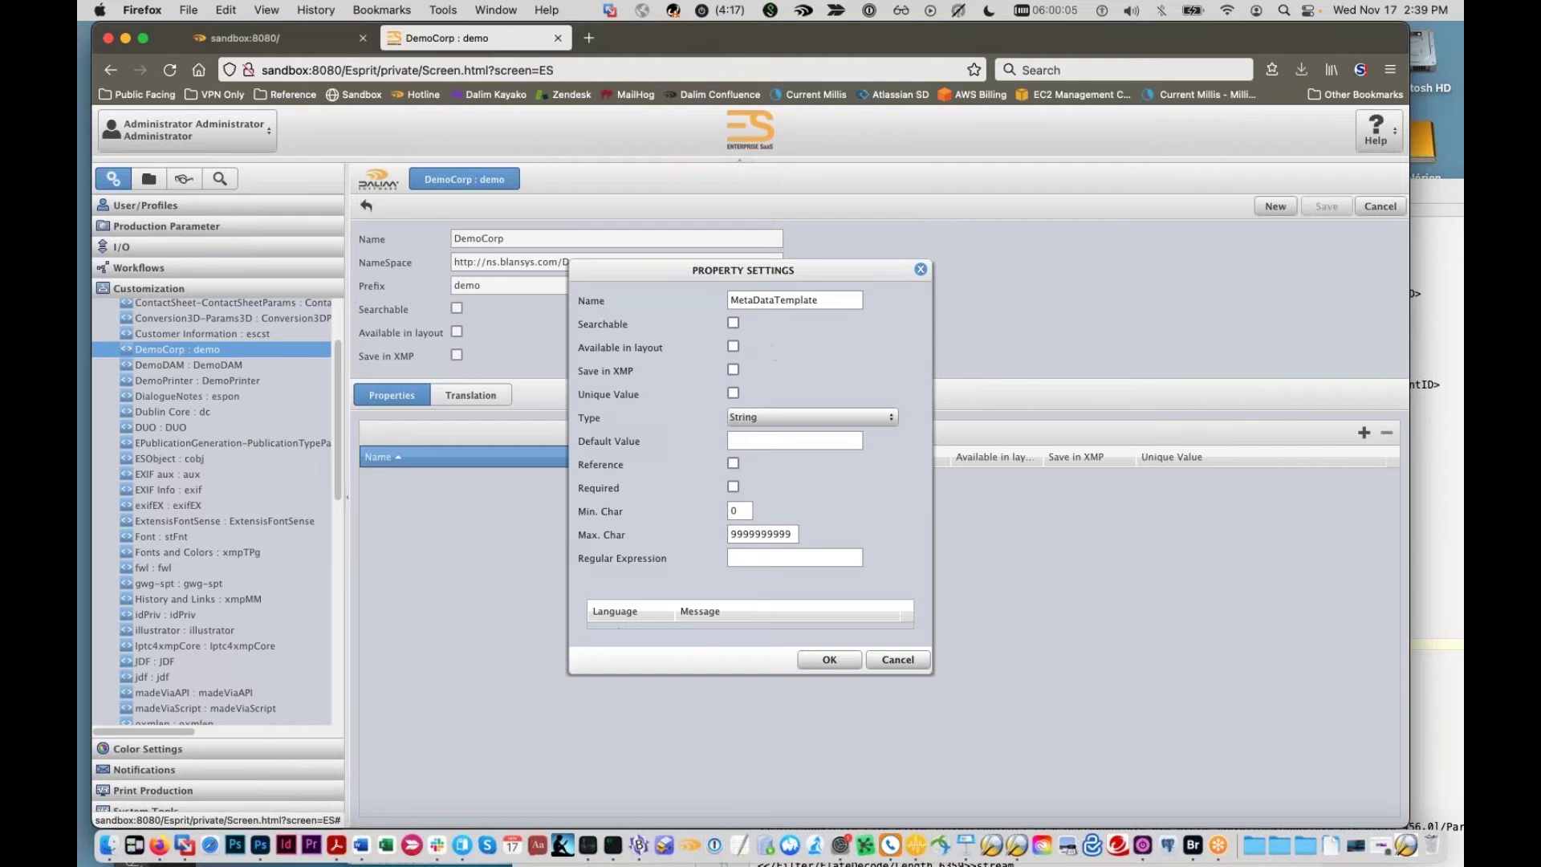
left_click_drag(709, 276, 875, 305)
left_click_drag(964, 324, 804, 303)
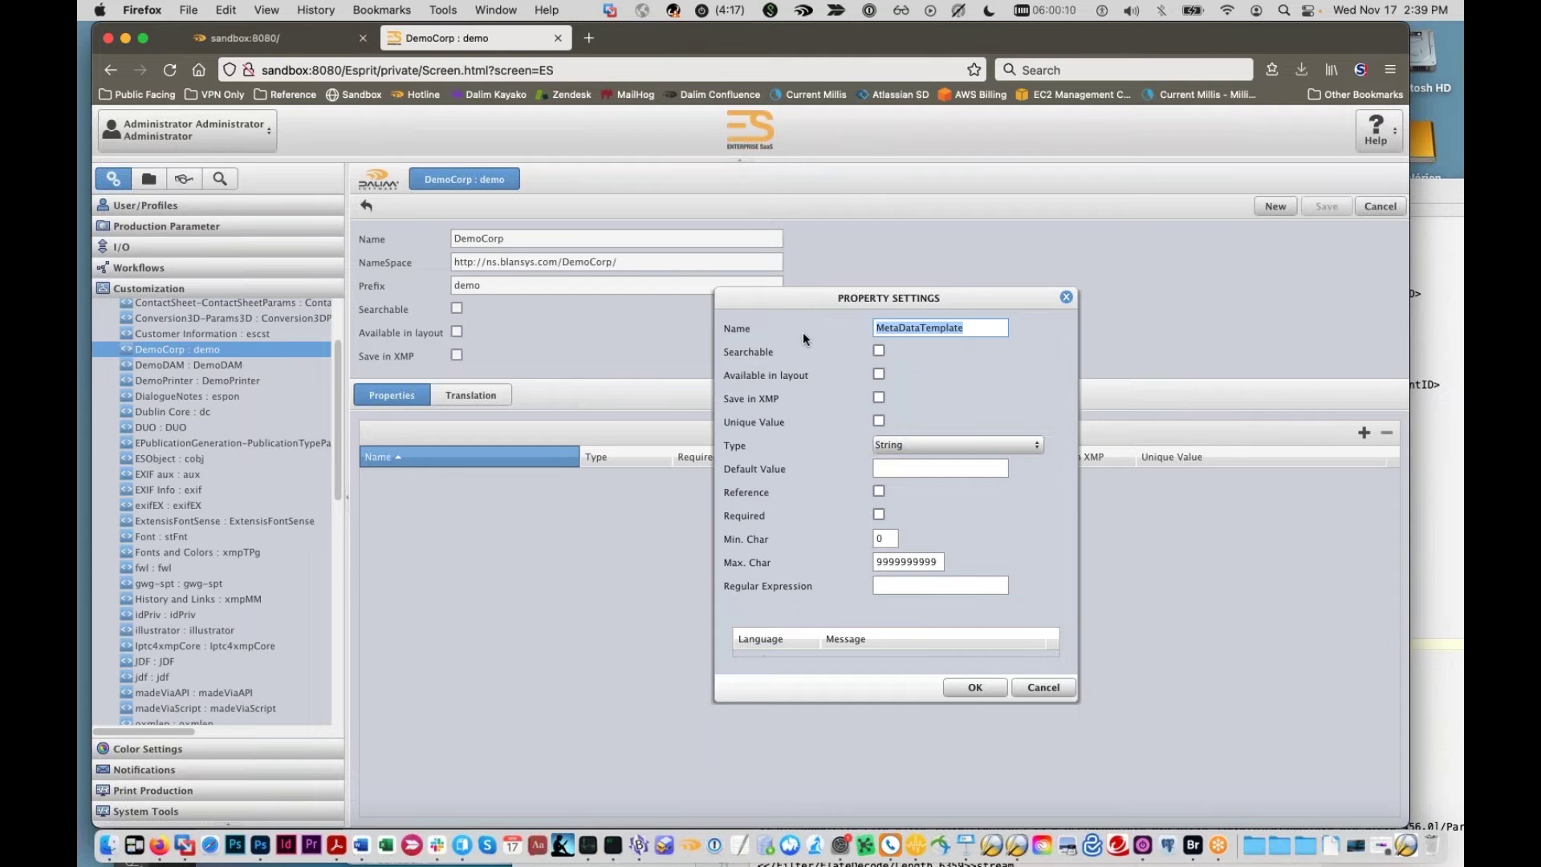
type("job")
key("BackSpace")
key("BackSpace")
key("BackSpace")
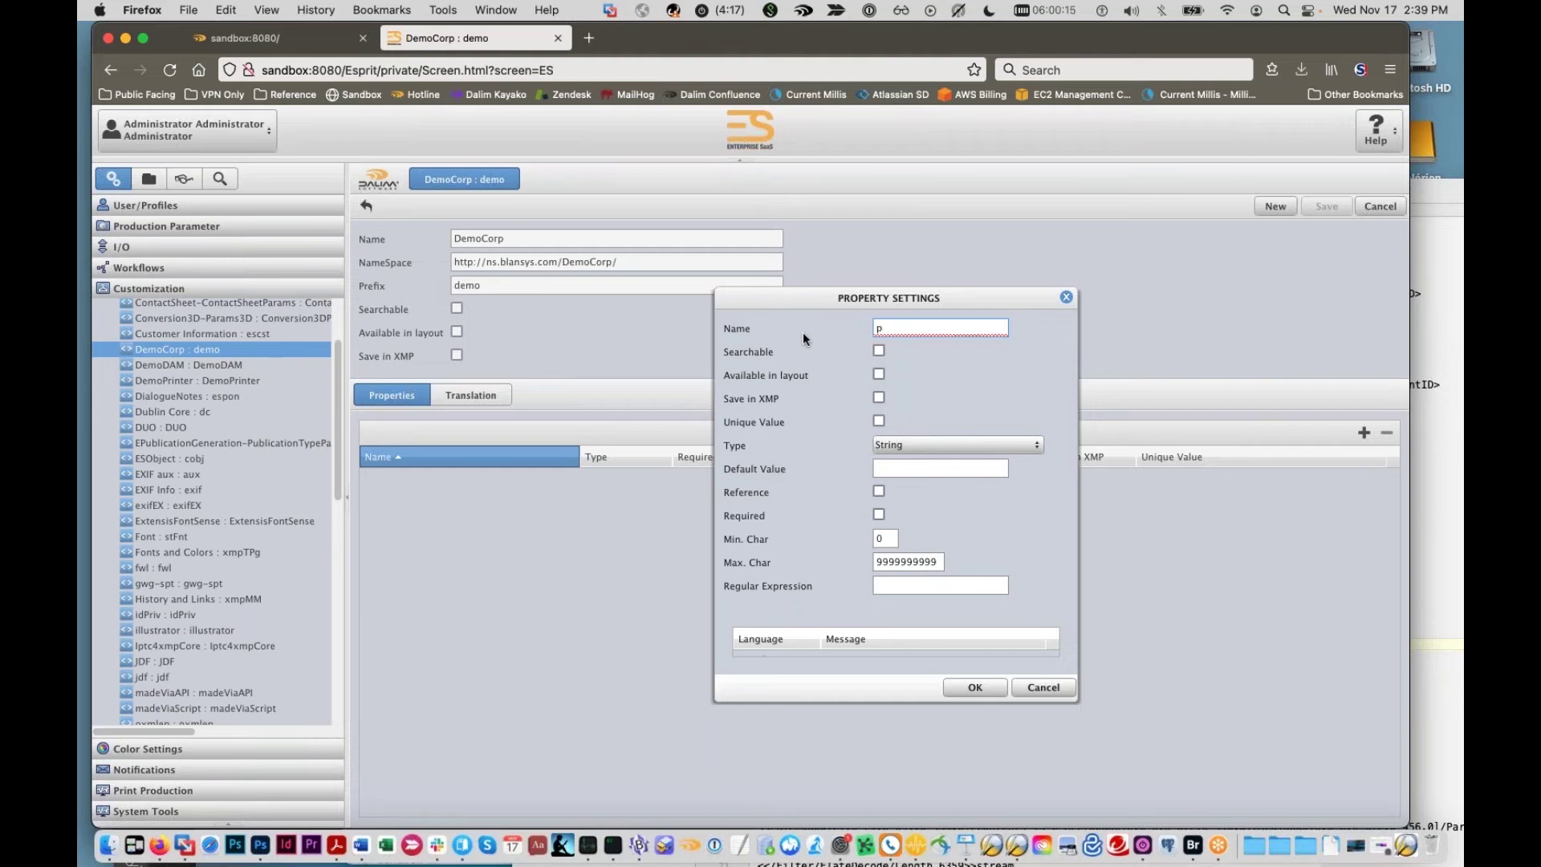
type("jobCode")
Step: Enlarge the property dialog, keep the type as String, and narrow the browser window
left_click_drag(947, 298, 931, 211)
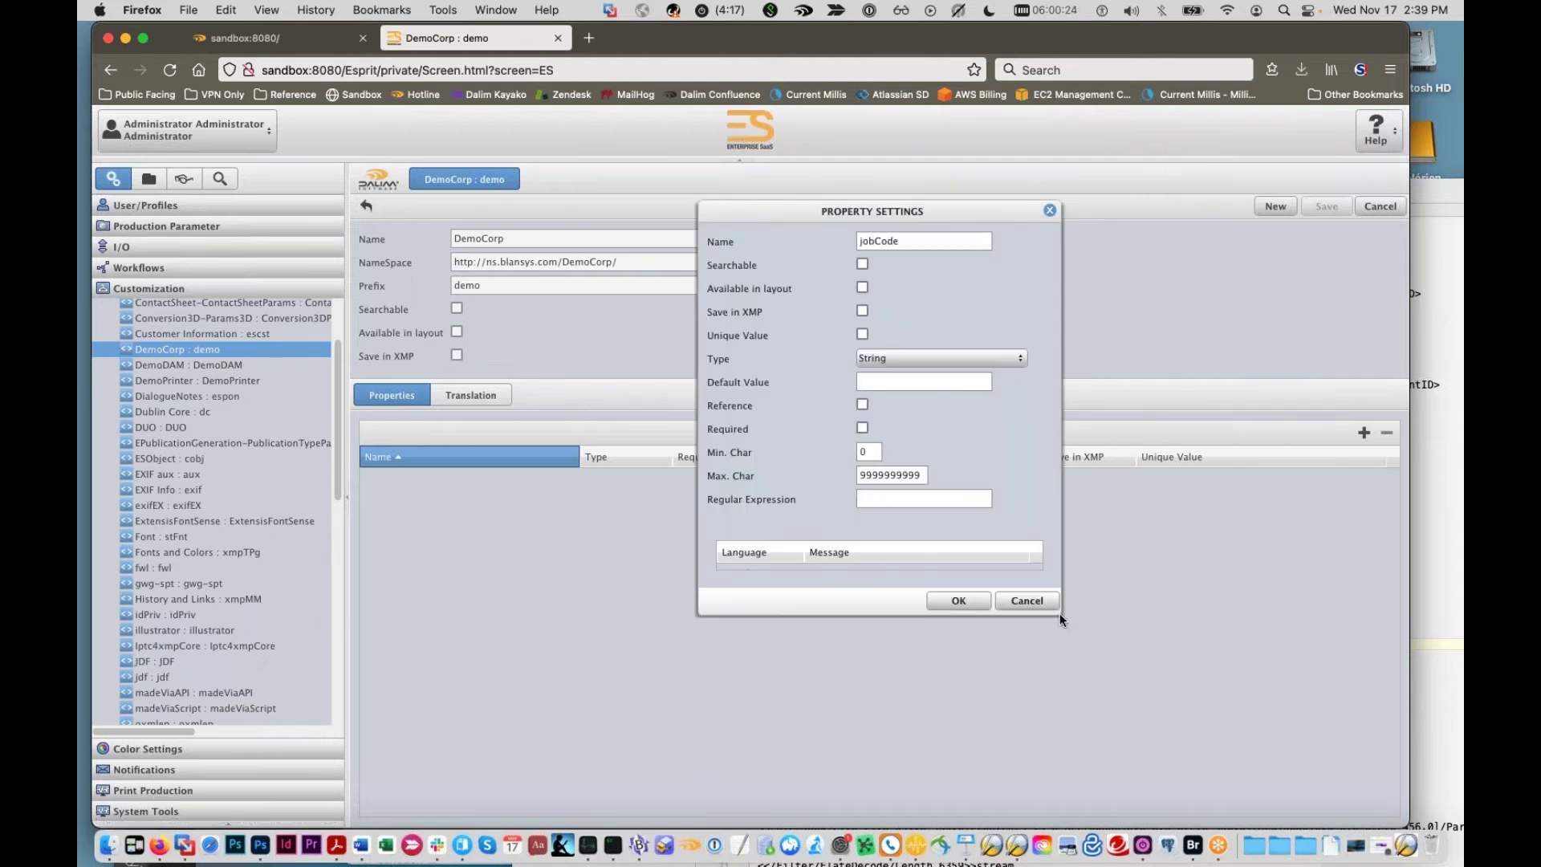
left_click_drag(1059, 613, 1165, 762)
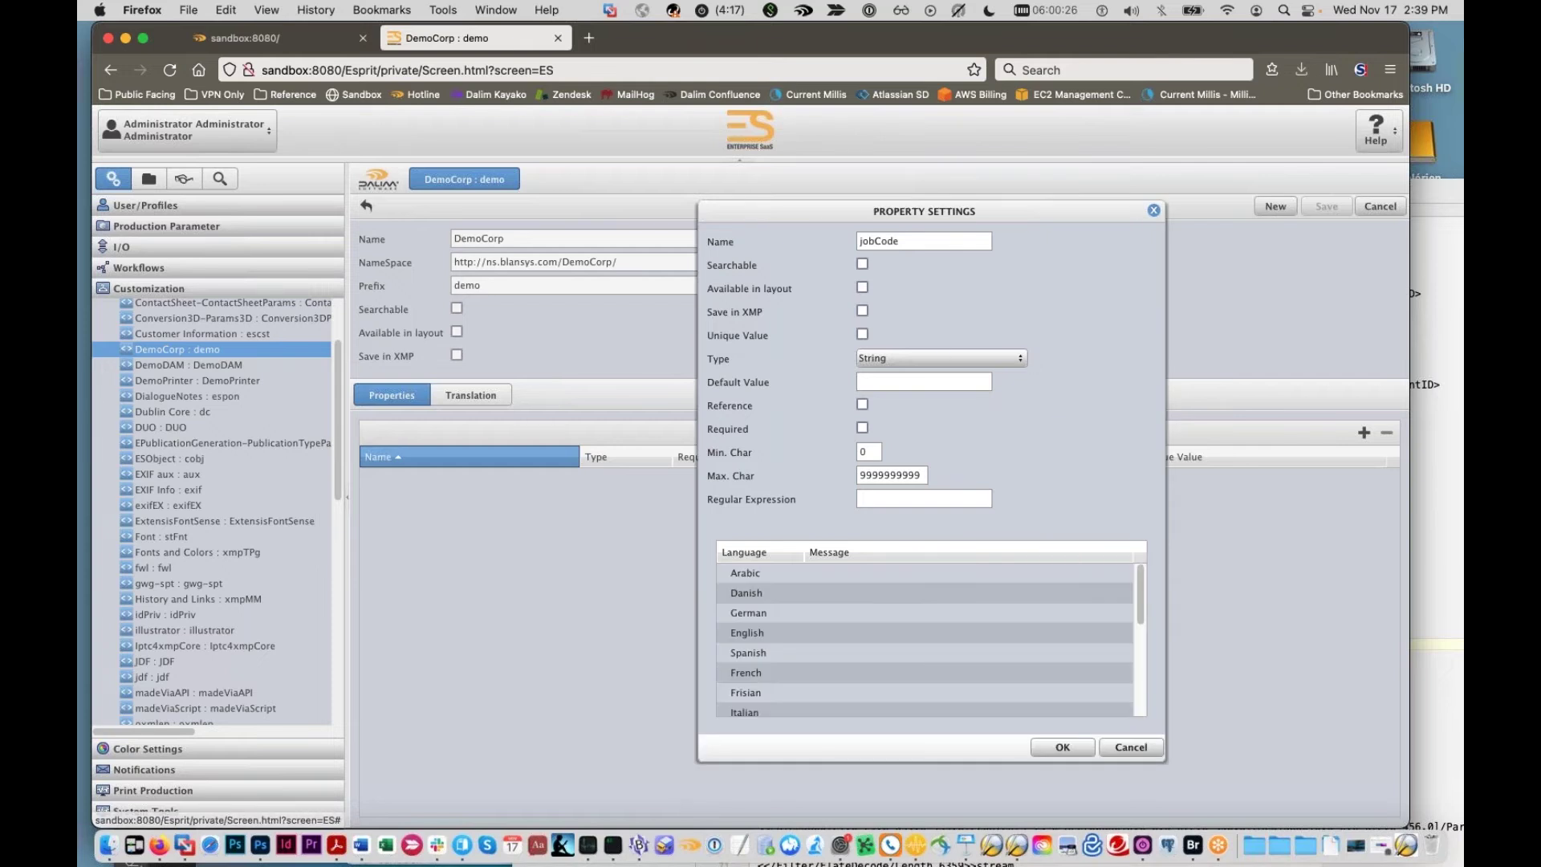
left_click(1017, 359)
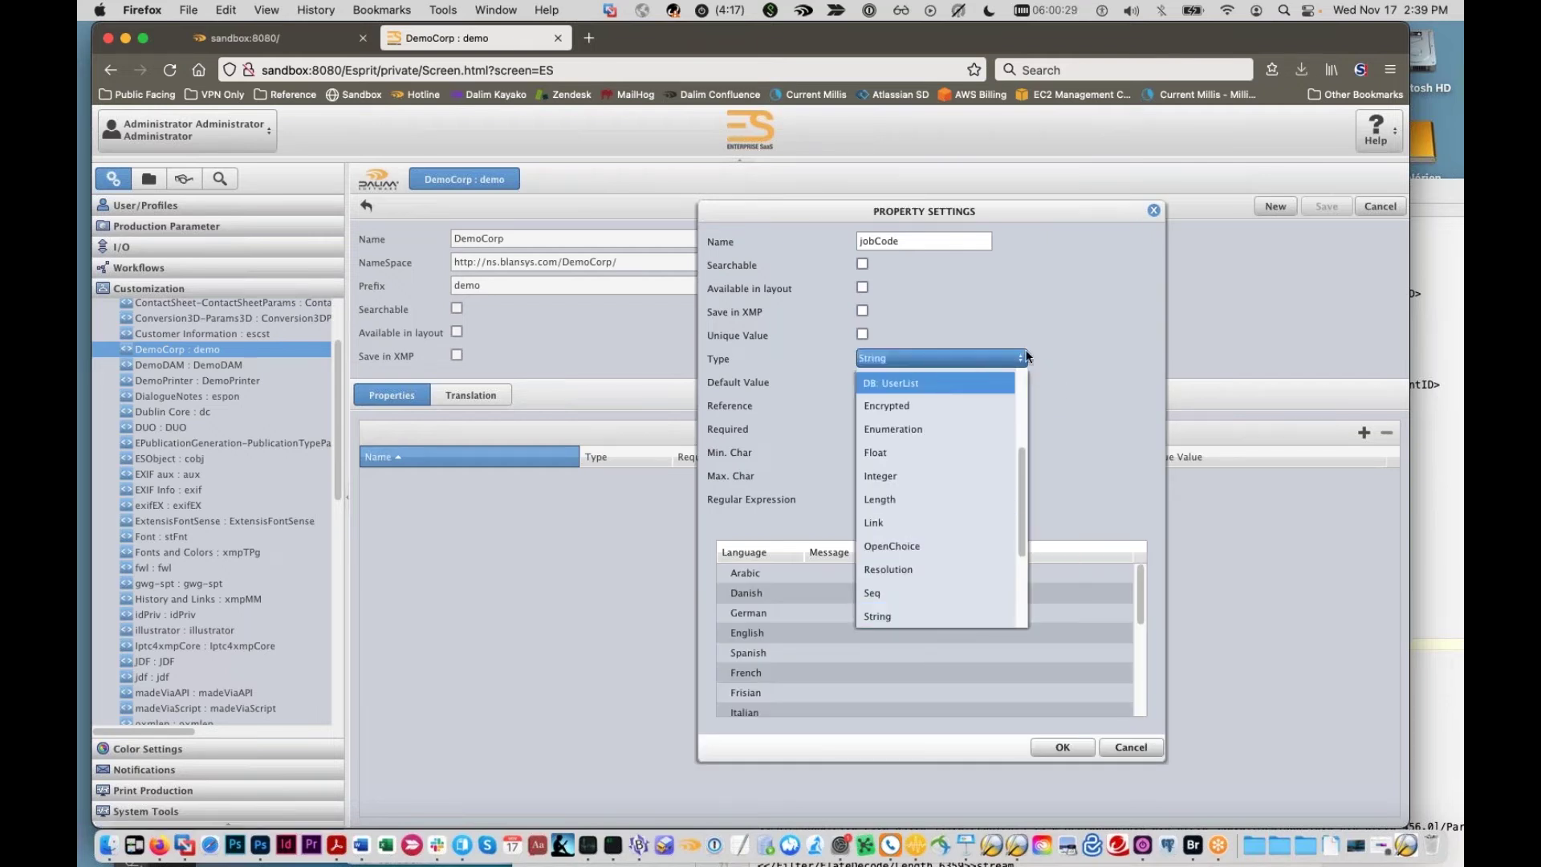
left_click(1062, 409)
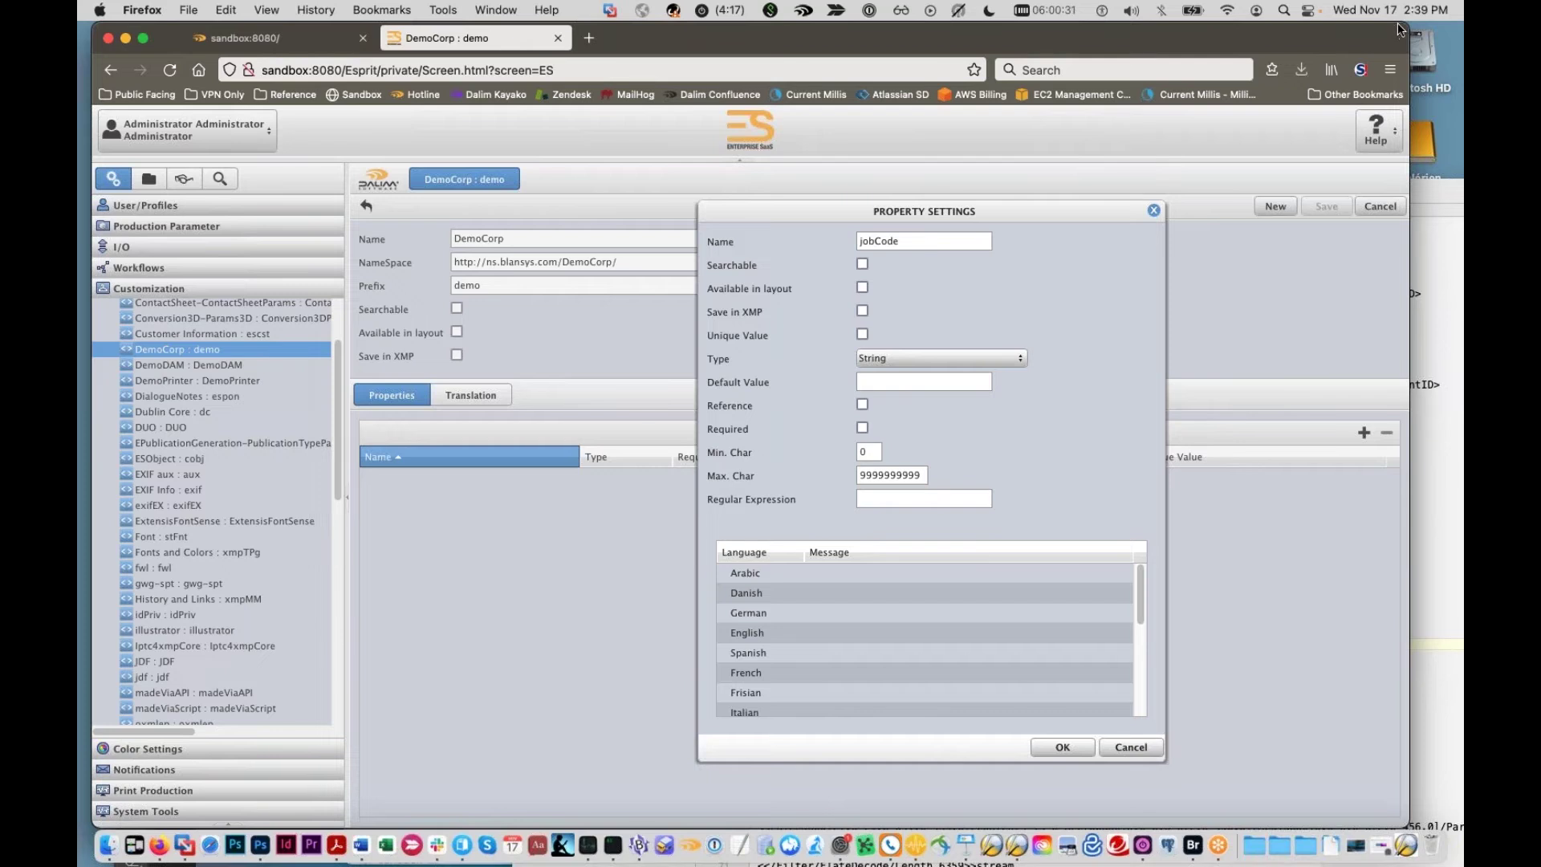
left_click_drag(1330, 25, 870, 29)
Step: Open a private Firefox window beside the first and log into ES as the administrator
left_click(187, 10)
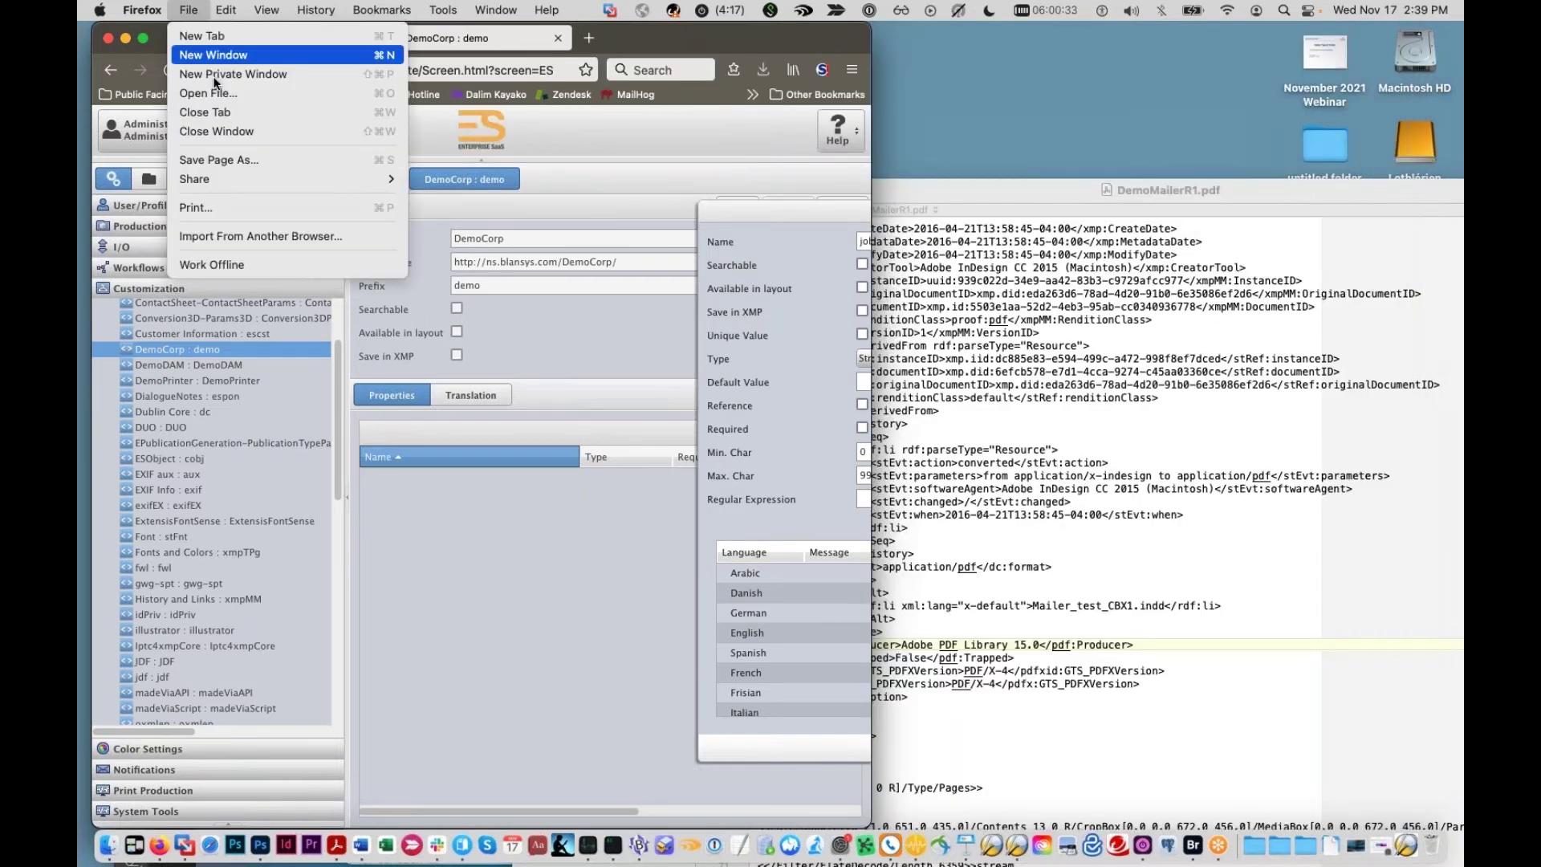
left_click(216, 75)
left_click_drag(498, 40, 1051, 41)
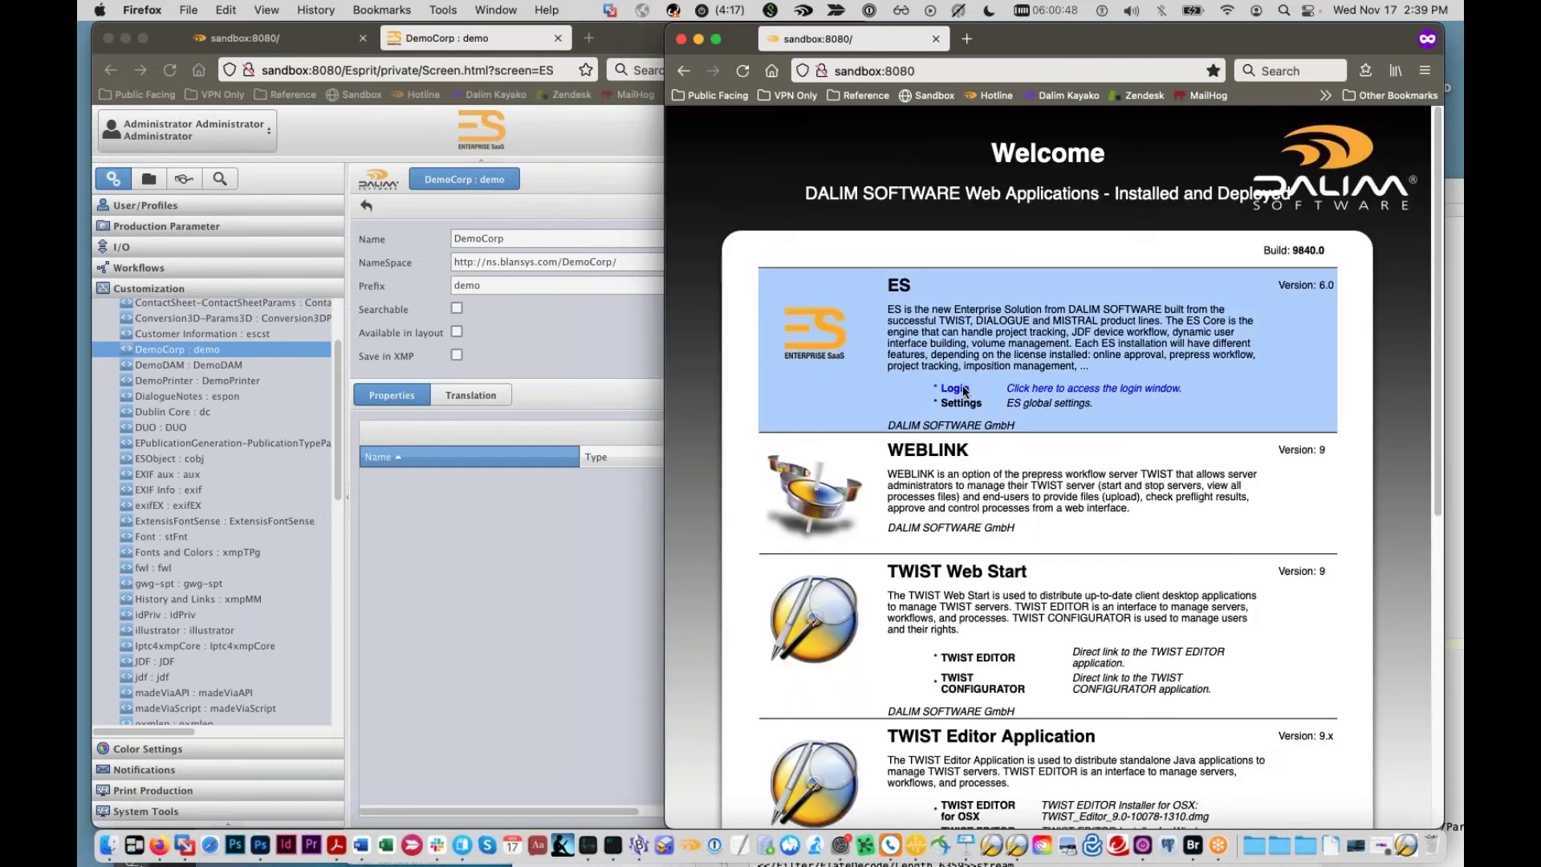
type("admin")
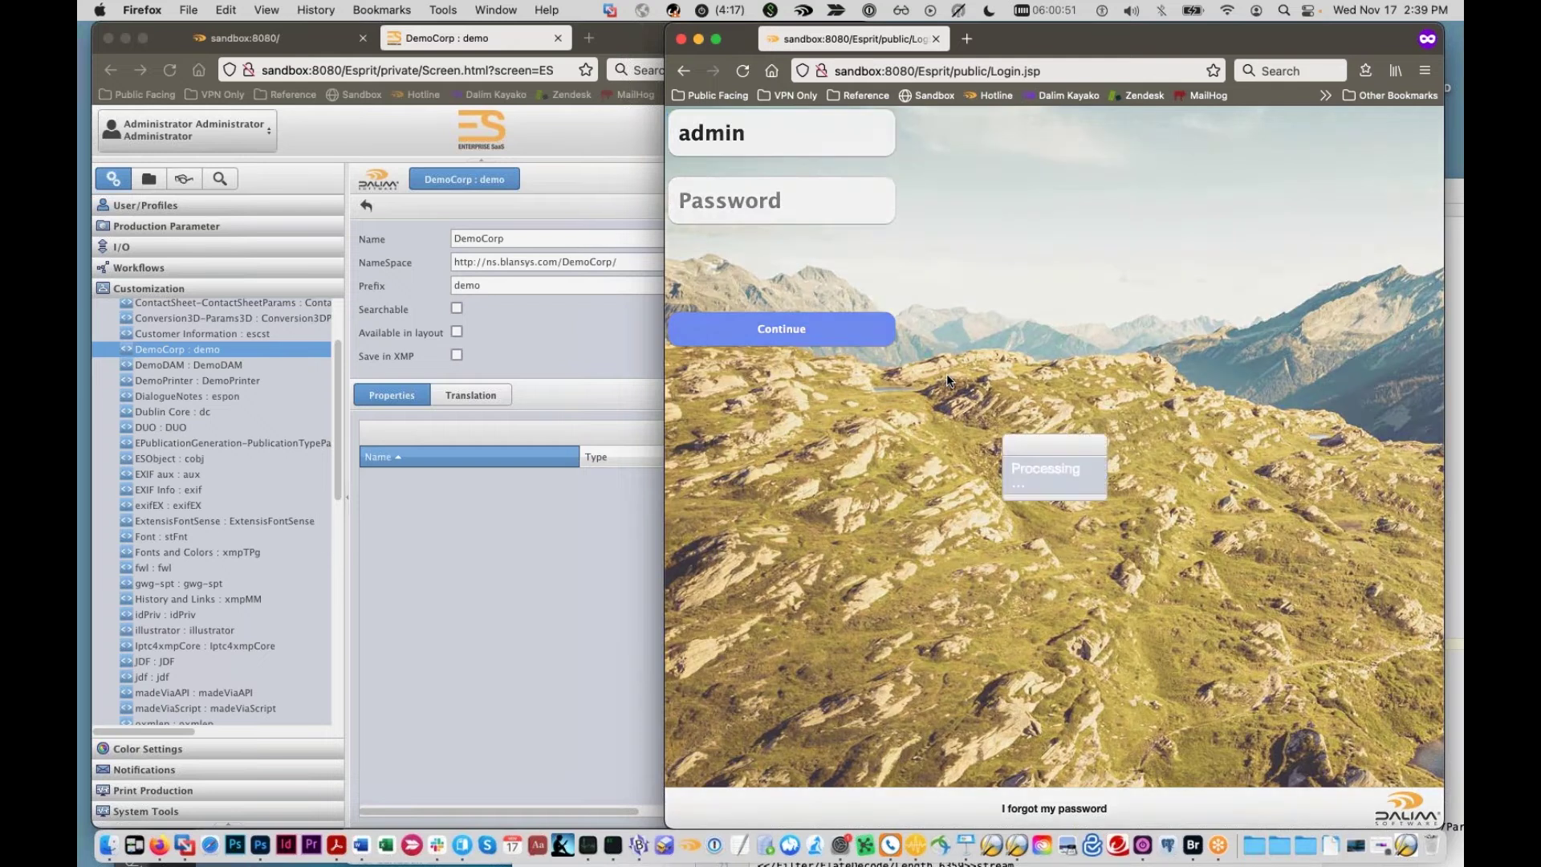
key("Tab")
type("admin")
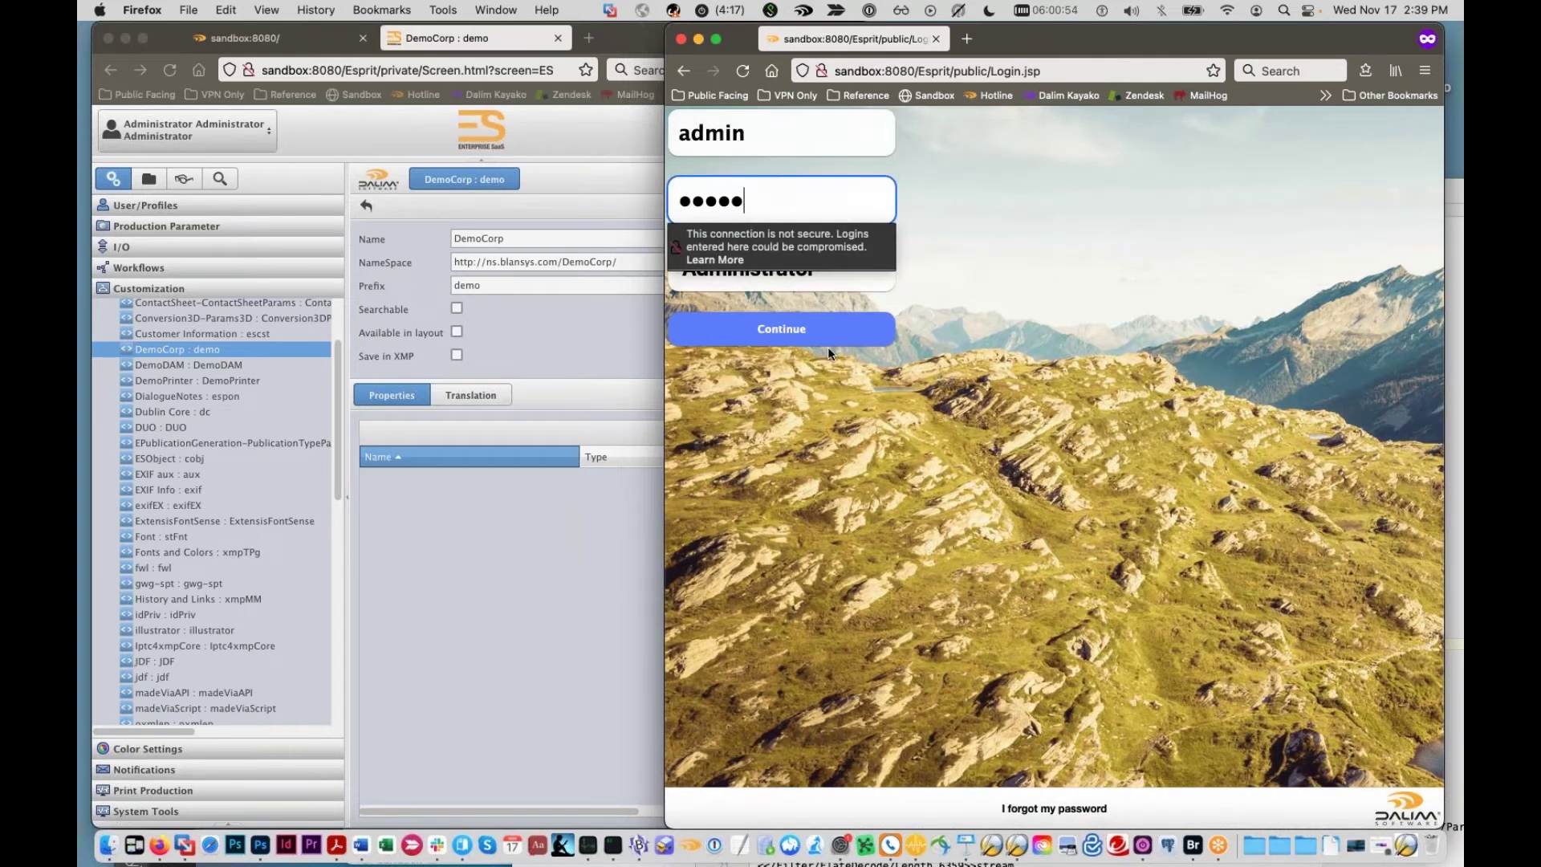
key("Return")
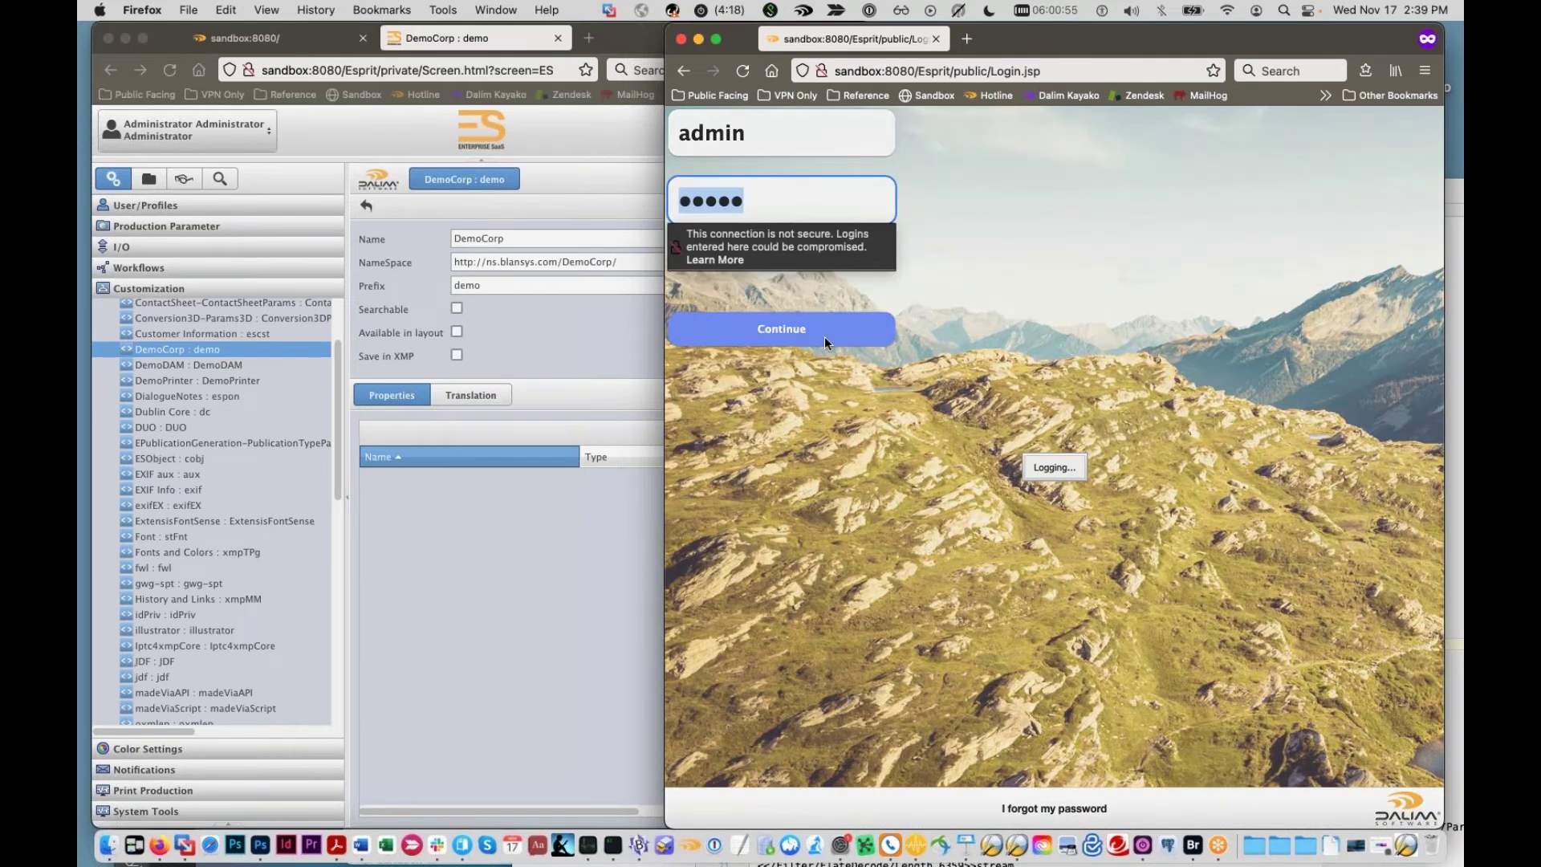
left_click_drag(665, 25, 772, 26)
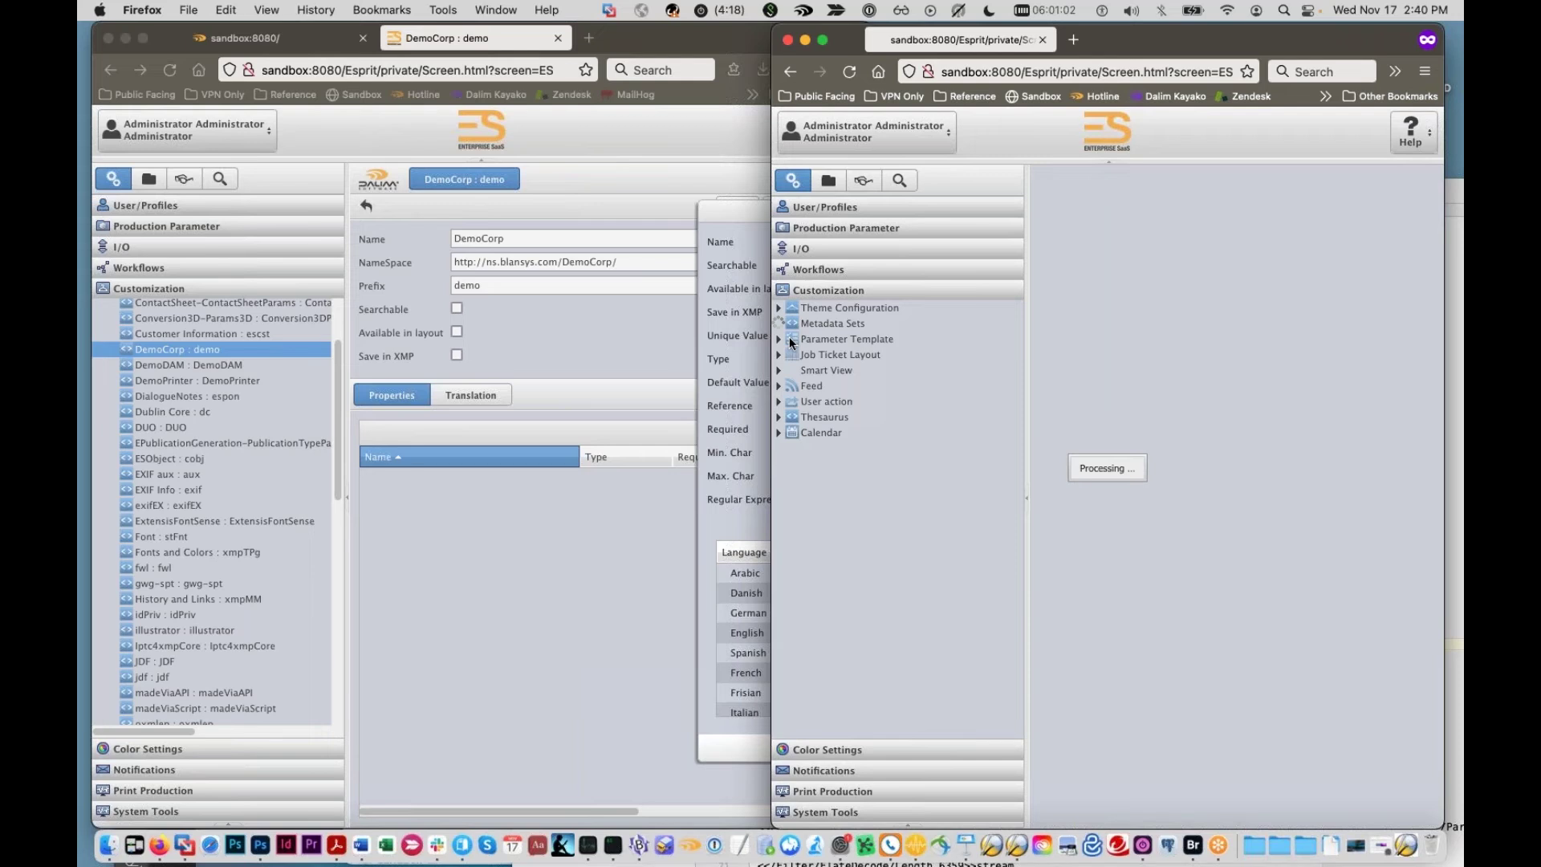
Step: Select the Metadata Type Examples job ticket layout and save it
scroll(801, 451, "down", 8)
scroll(798, 475, "down", 6)
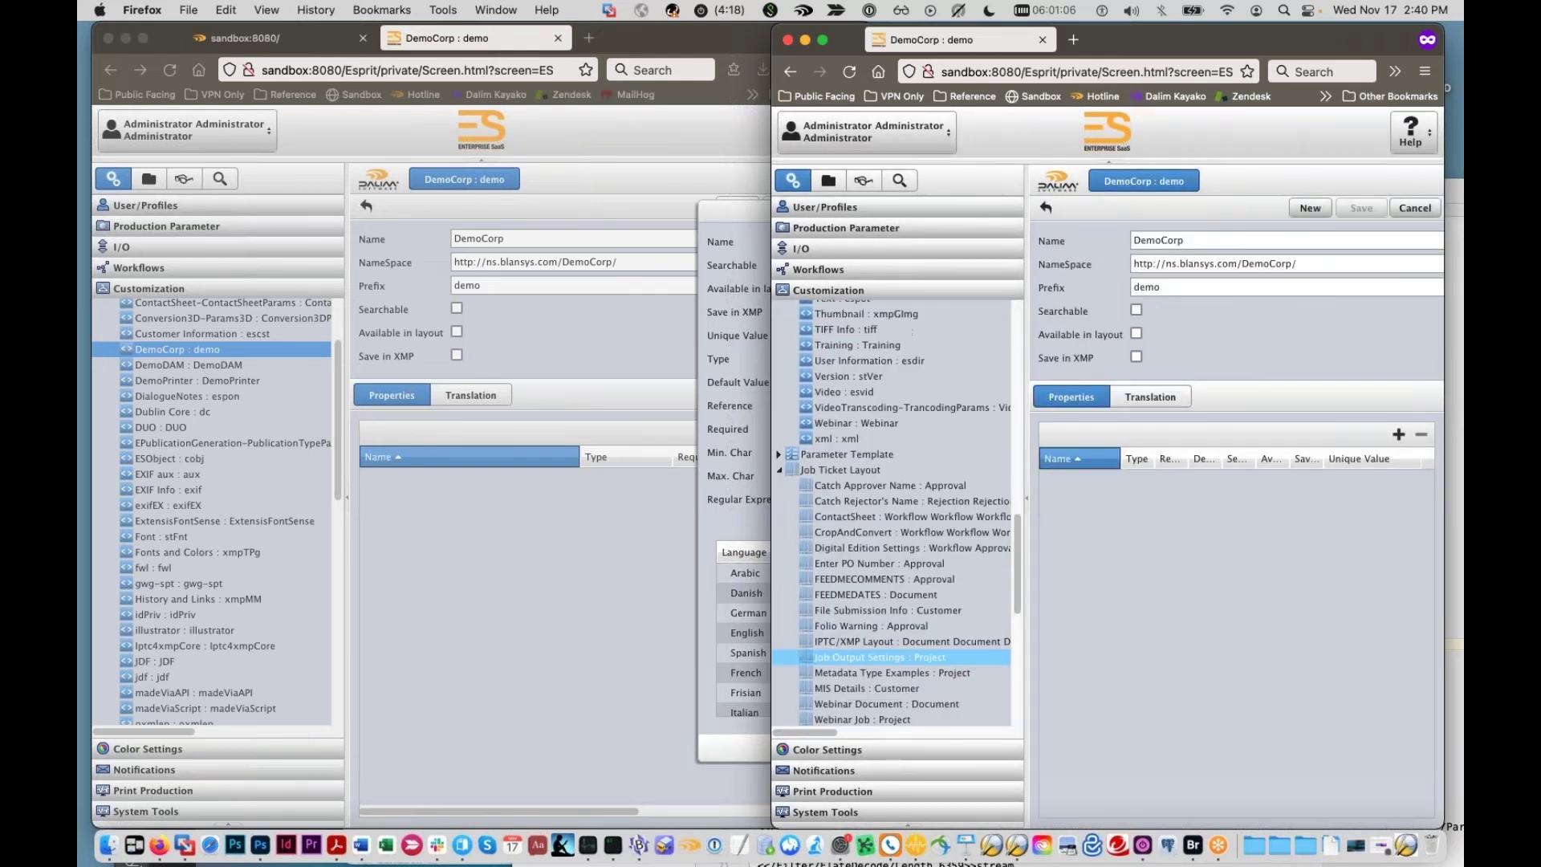
scroll(830, 633, "down", 1)
left_click(849, 624)
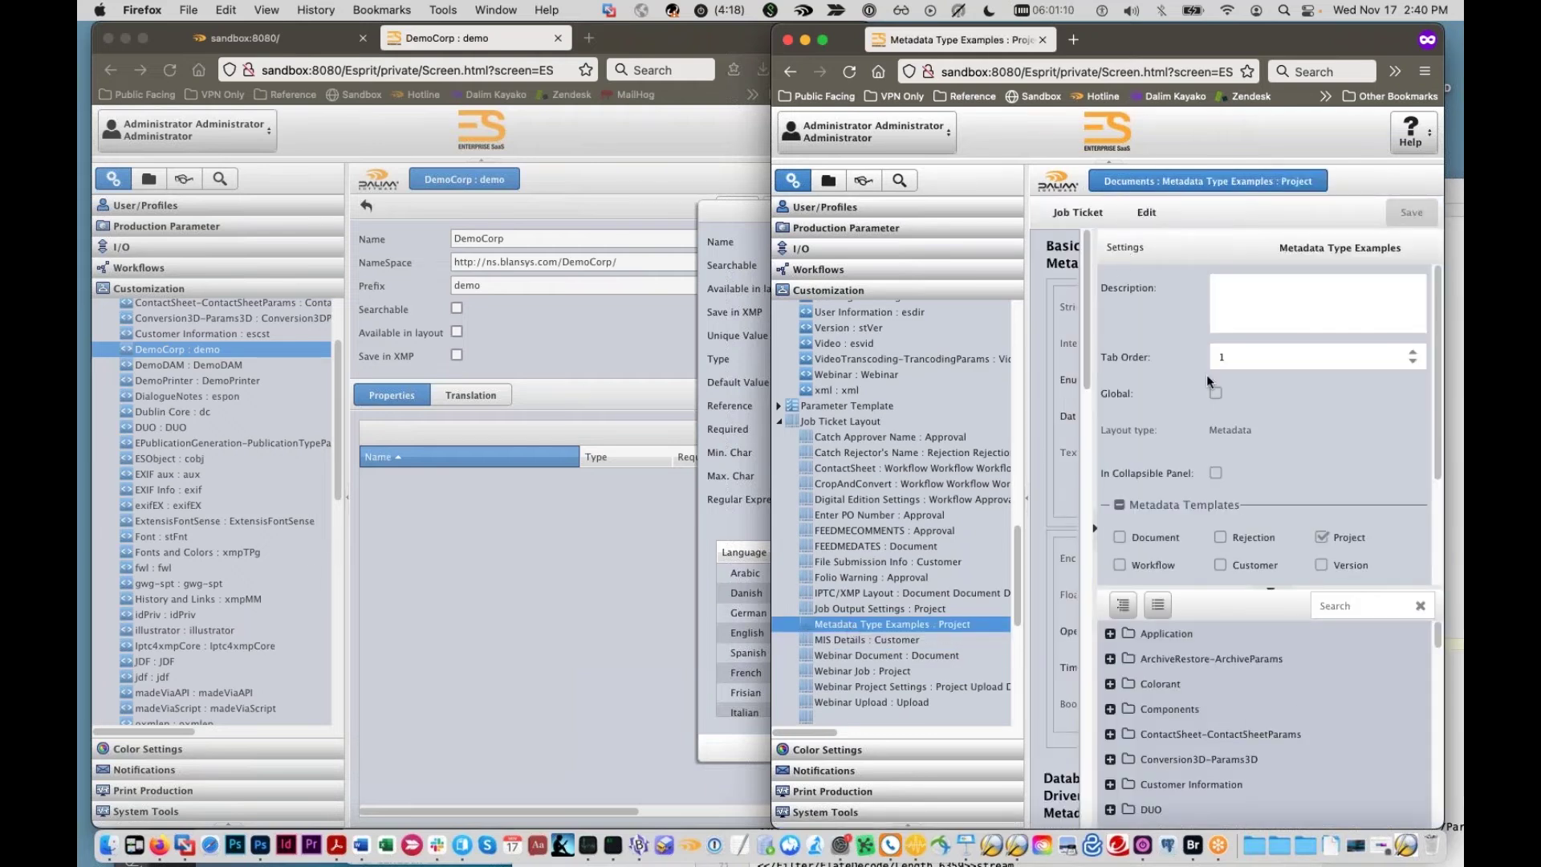
left_click(1077, 213)
Step: Browse to My Customer : MYC projects and start a new project
left_click(828, 180)
left_click(777, 229)
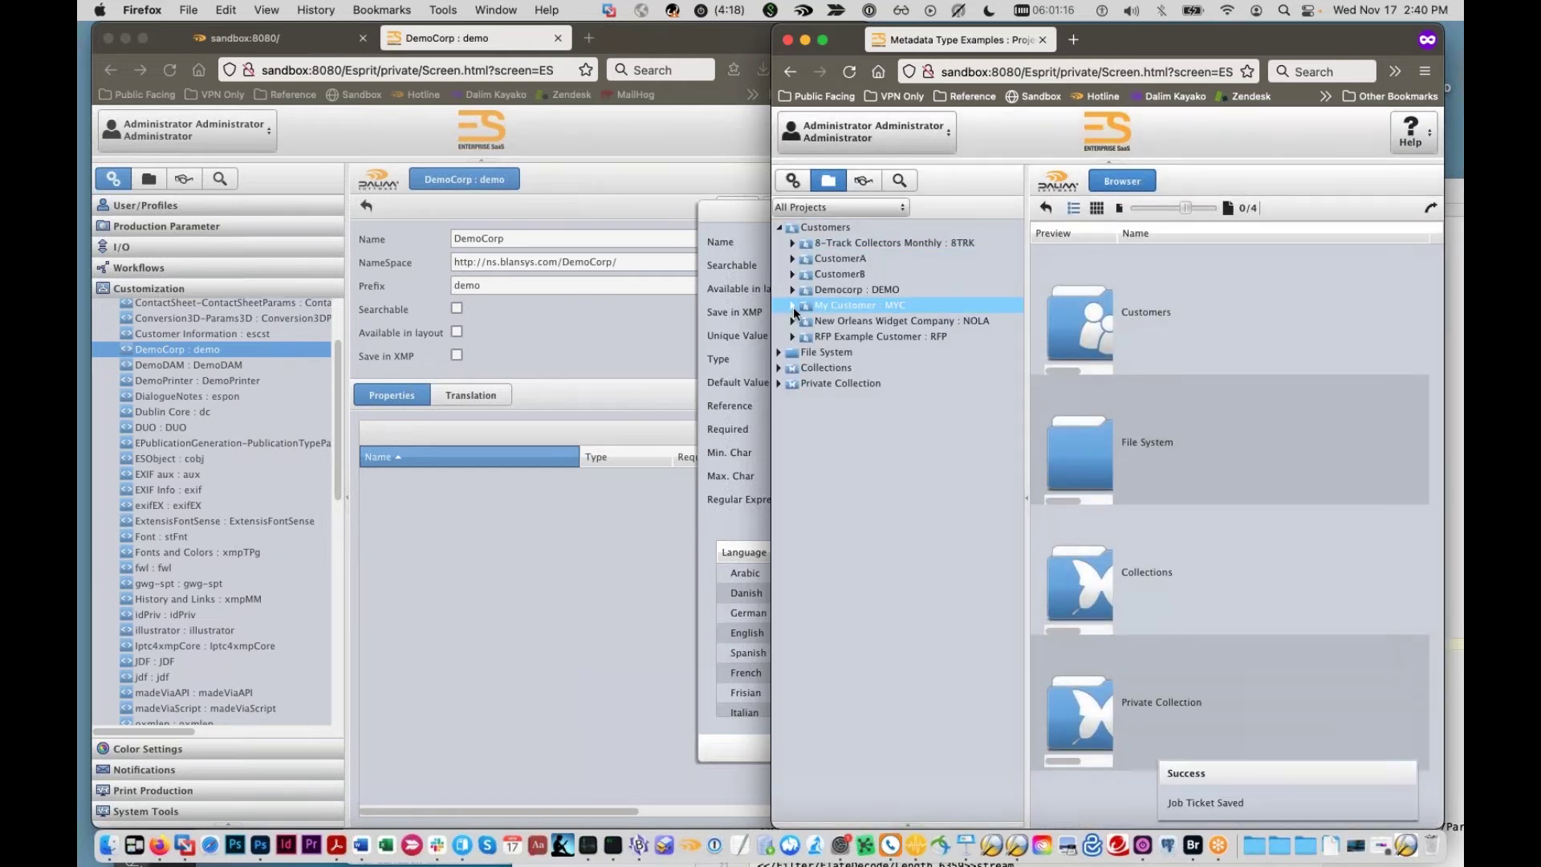
left_click(792, 308)
left_click(810, 310)
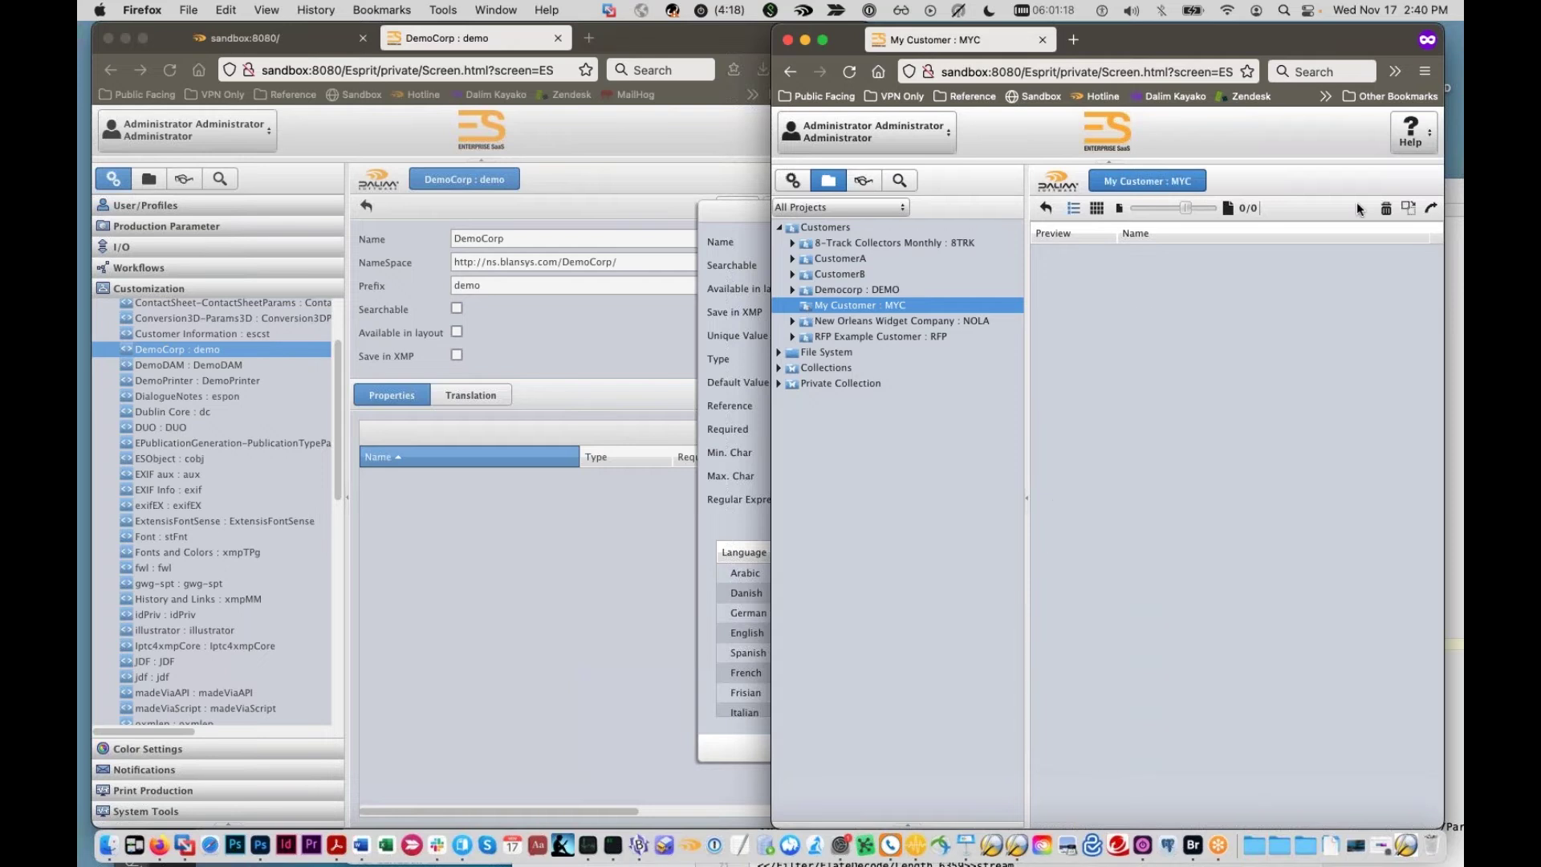
left_click(1358, 206)
Step: Arrange both windows and show the new project's Metadata Type Examples section
left_click(737, 29)
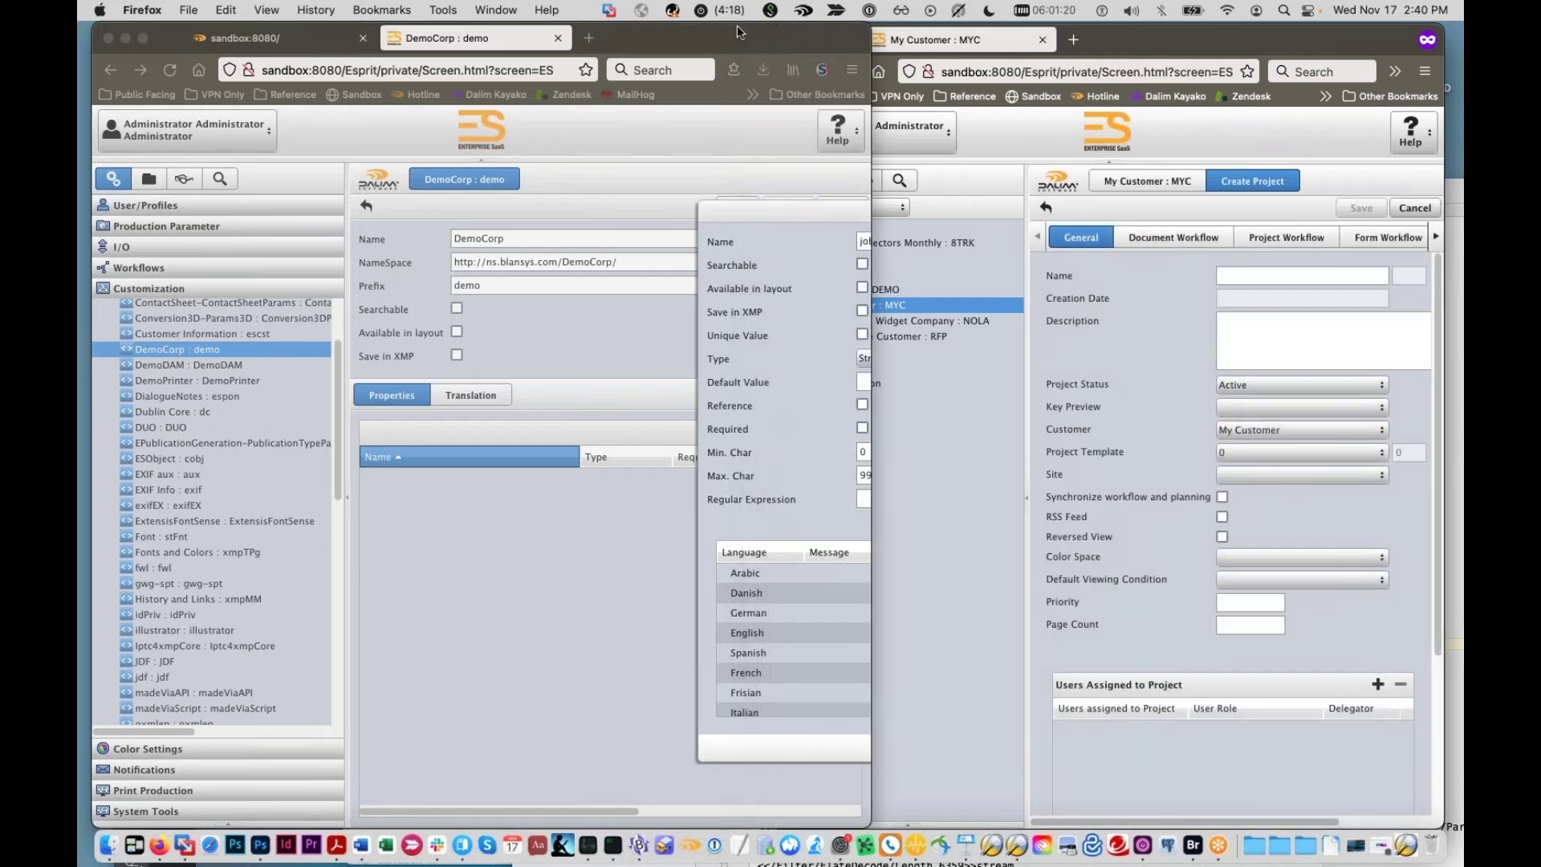
left_click_drag(718, 206, 286, 133)
left_click_drag(666, 29, 670, 36)
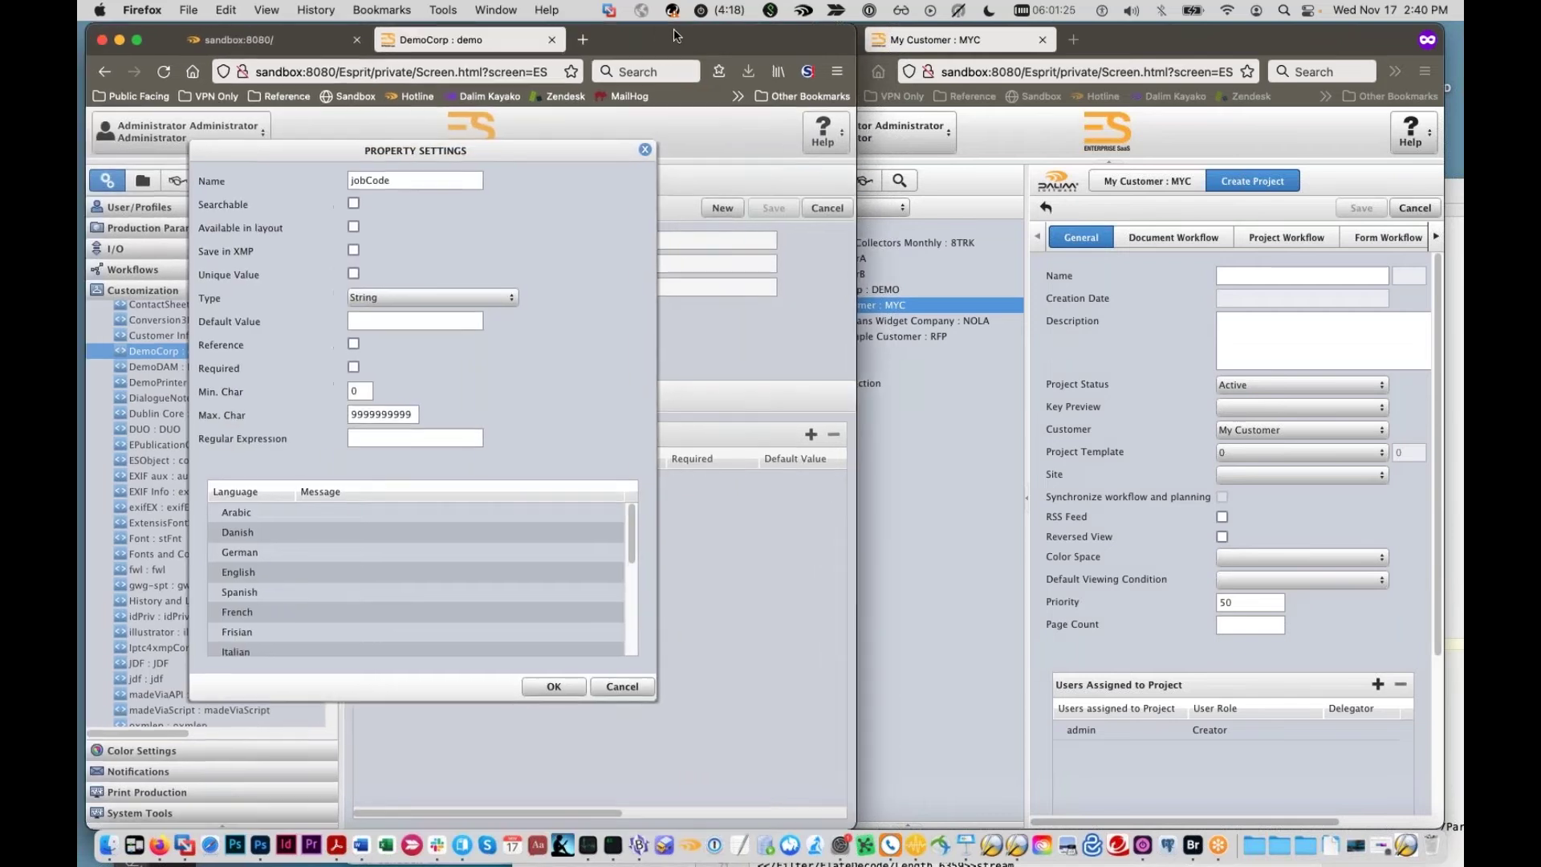
left_click(1155, 73)
left_click(1435, 237)
left_click(1435, 237)
left_click(1435, 237)
left_click(1303, 242)
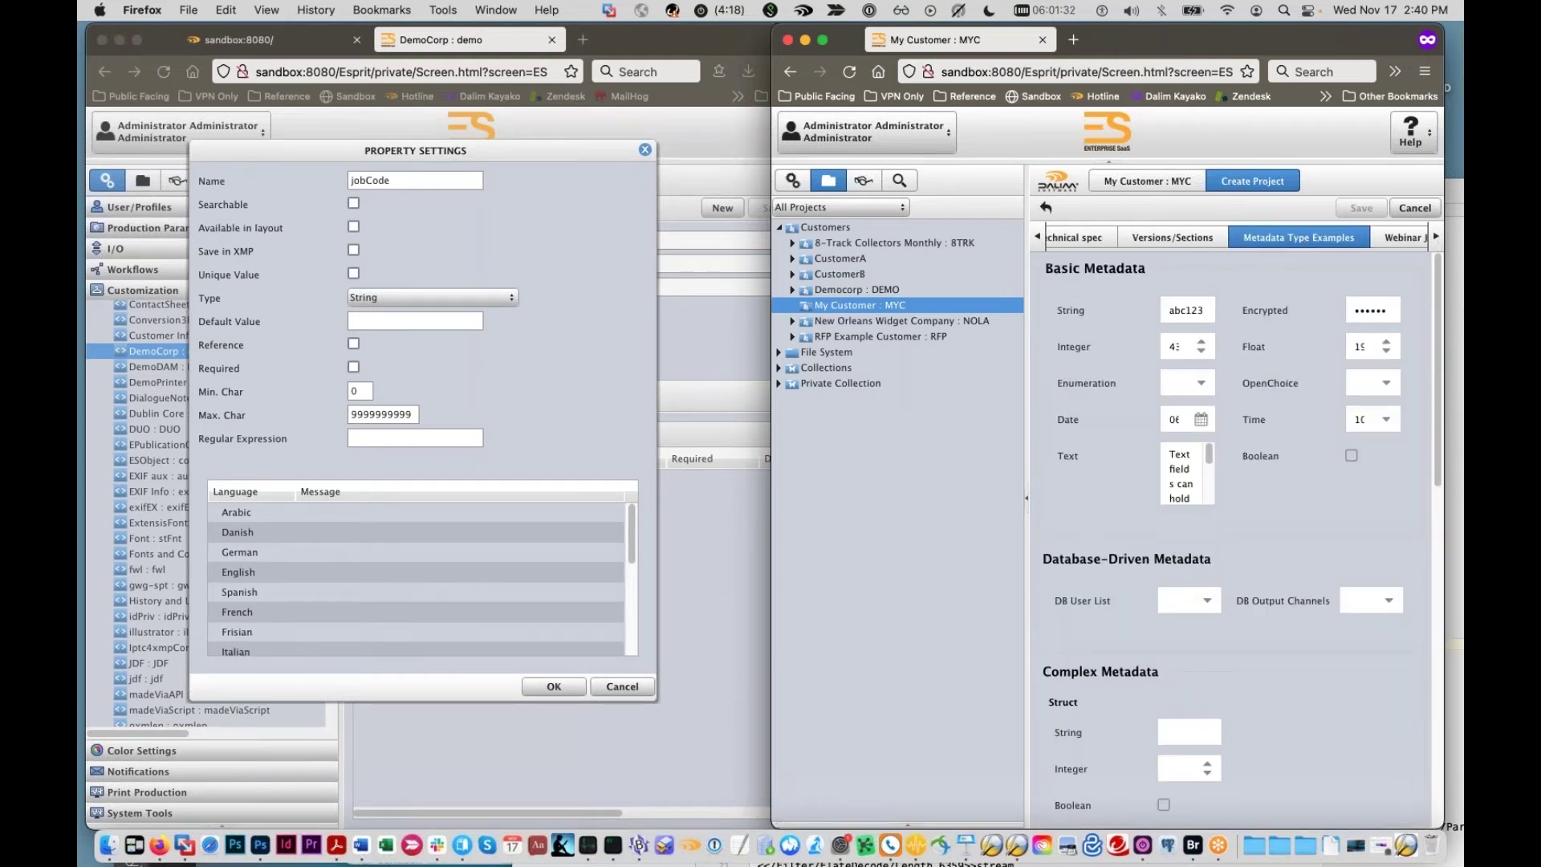
left_click(1026, 498)
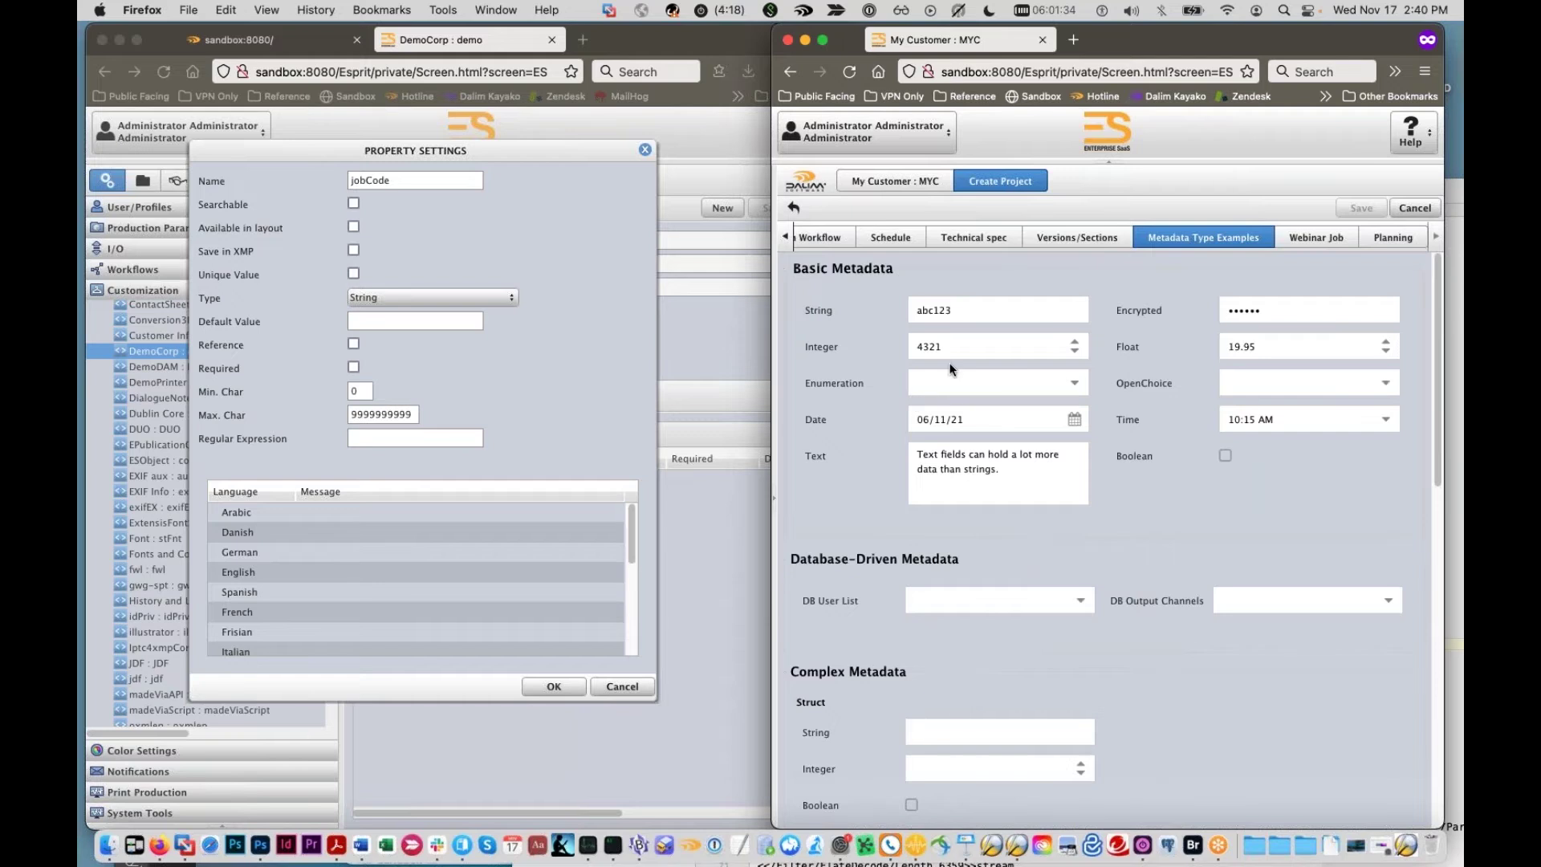
Step: Check the String abc123 and Integer fields, then lower Float from 19.95 to 17.95
scroll(958, 335, "down", 1)
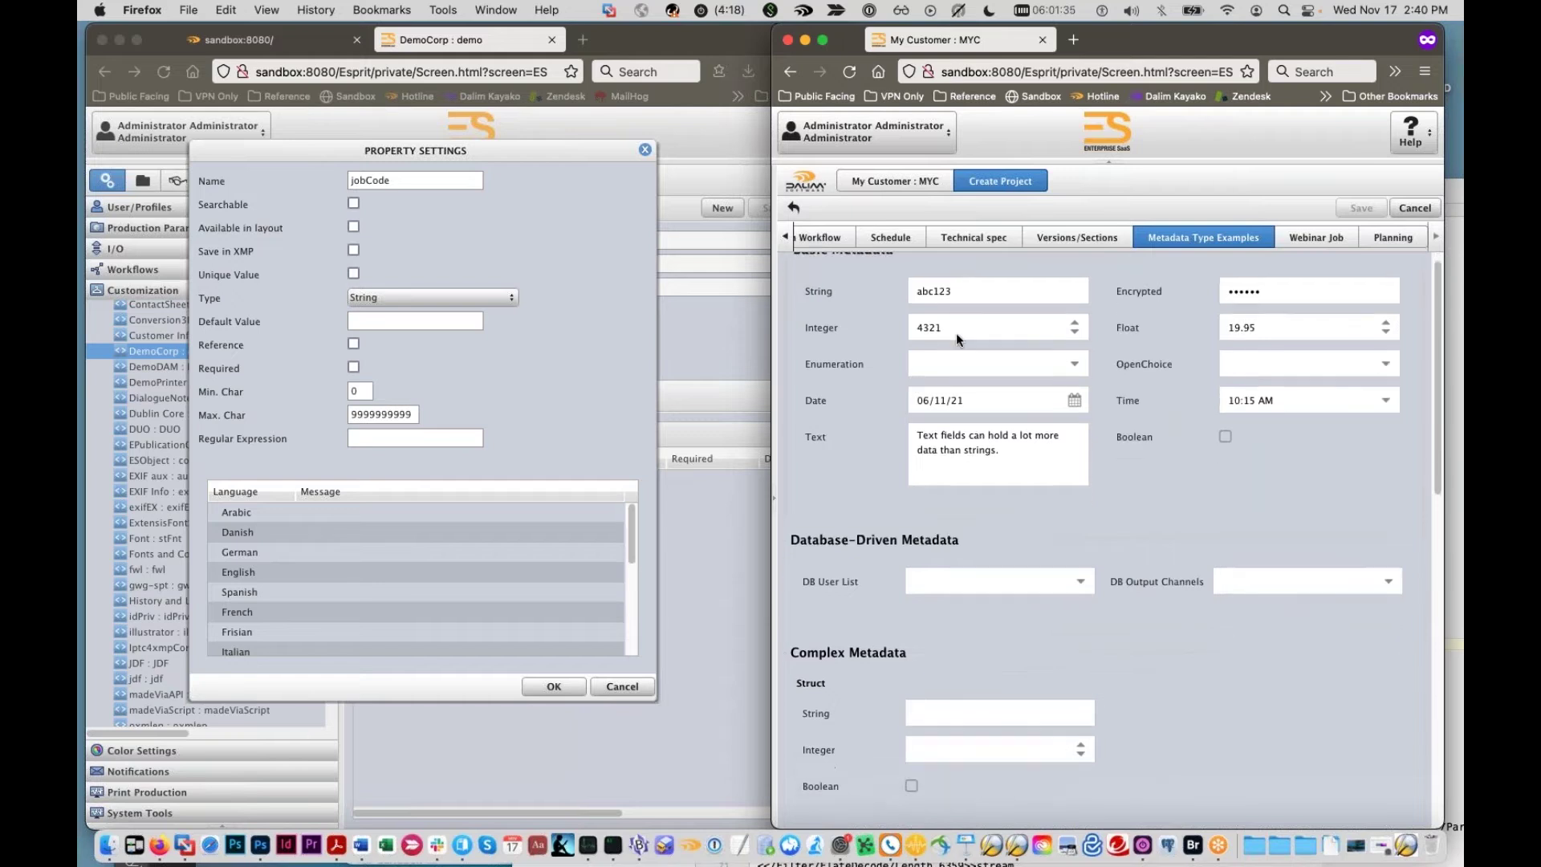
scroll(903, 350, "down", 3)
scroll(903, 350, "up", 5)
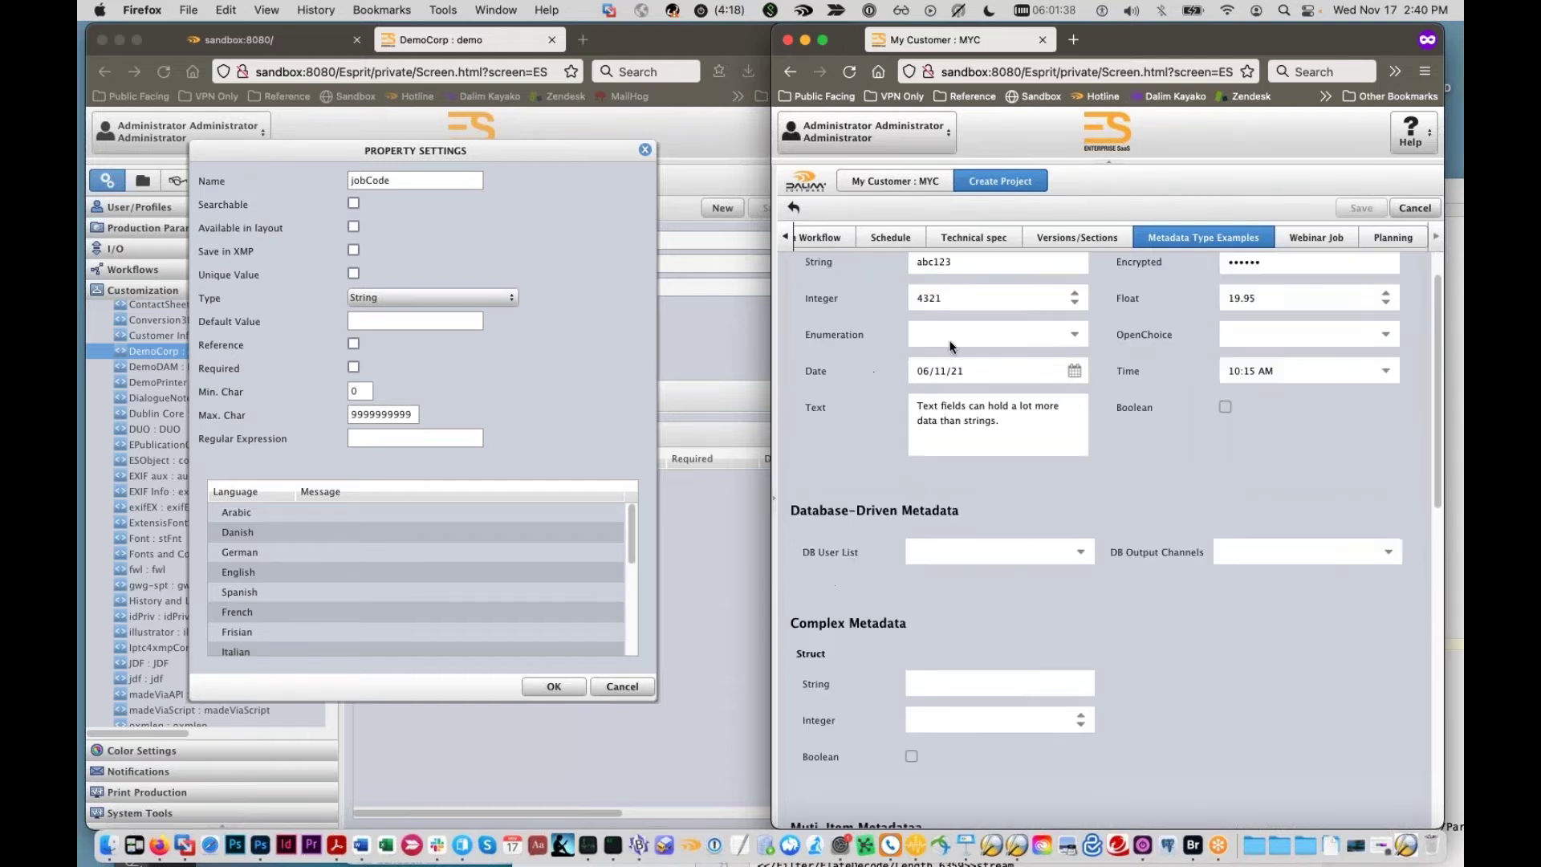
double_click(941, 310)
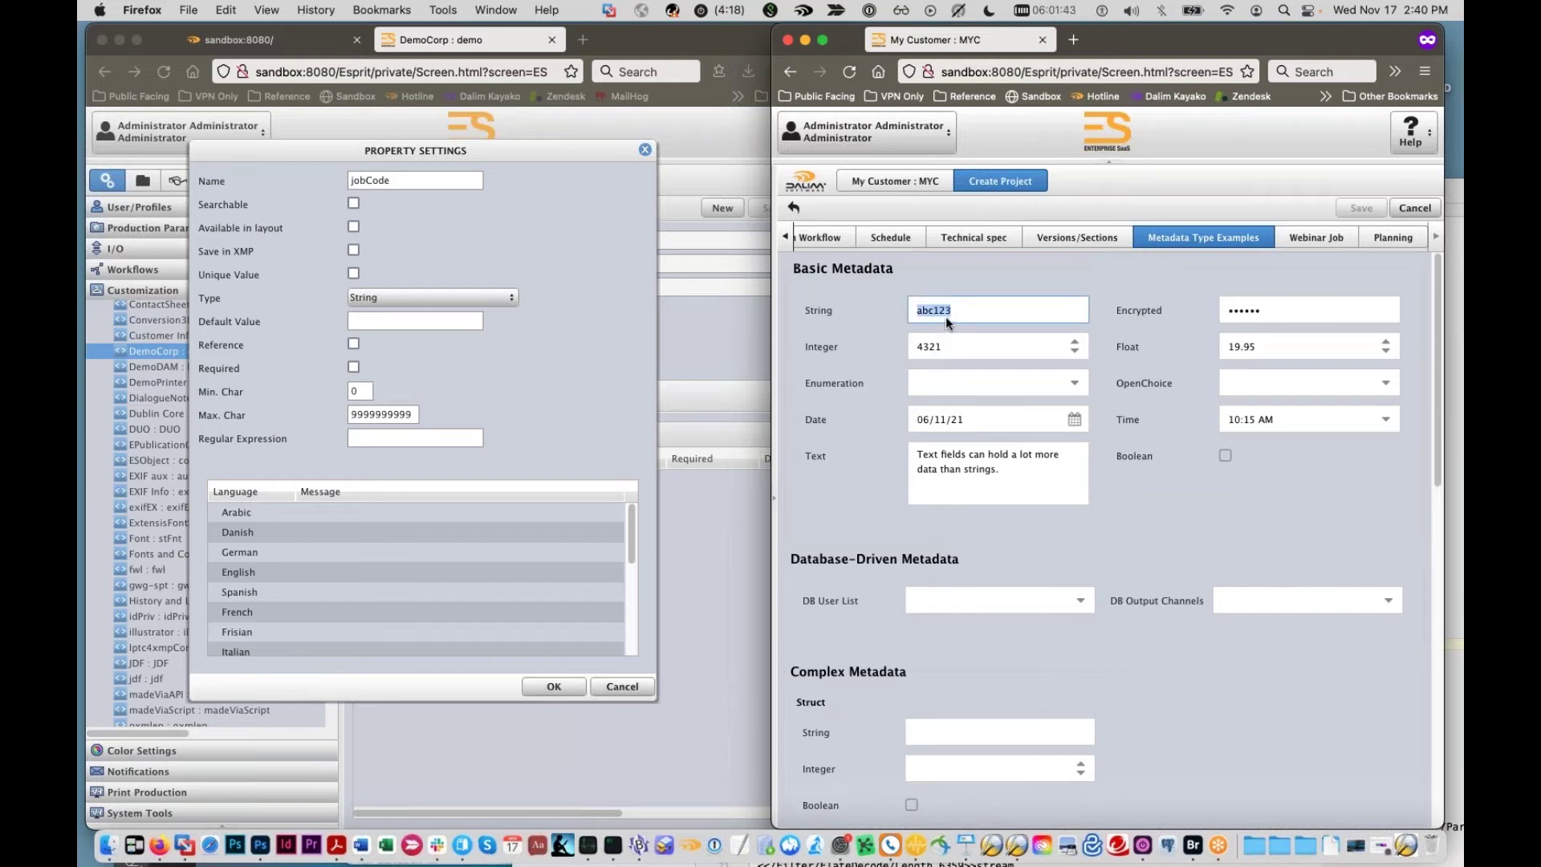
left_click(912, 345)
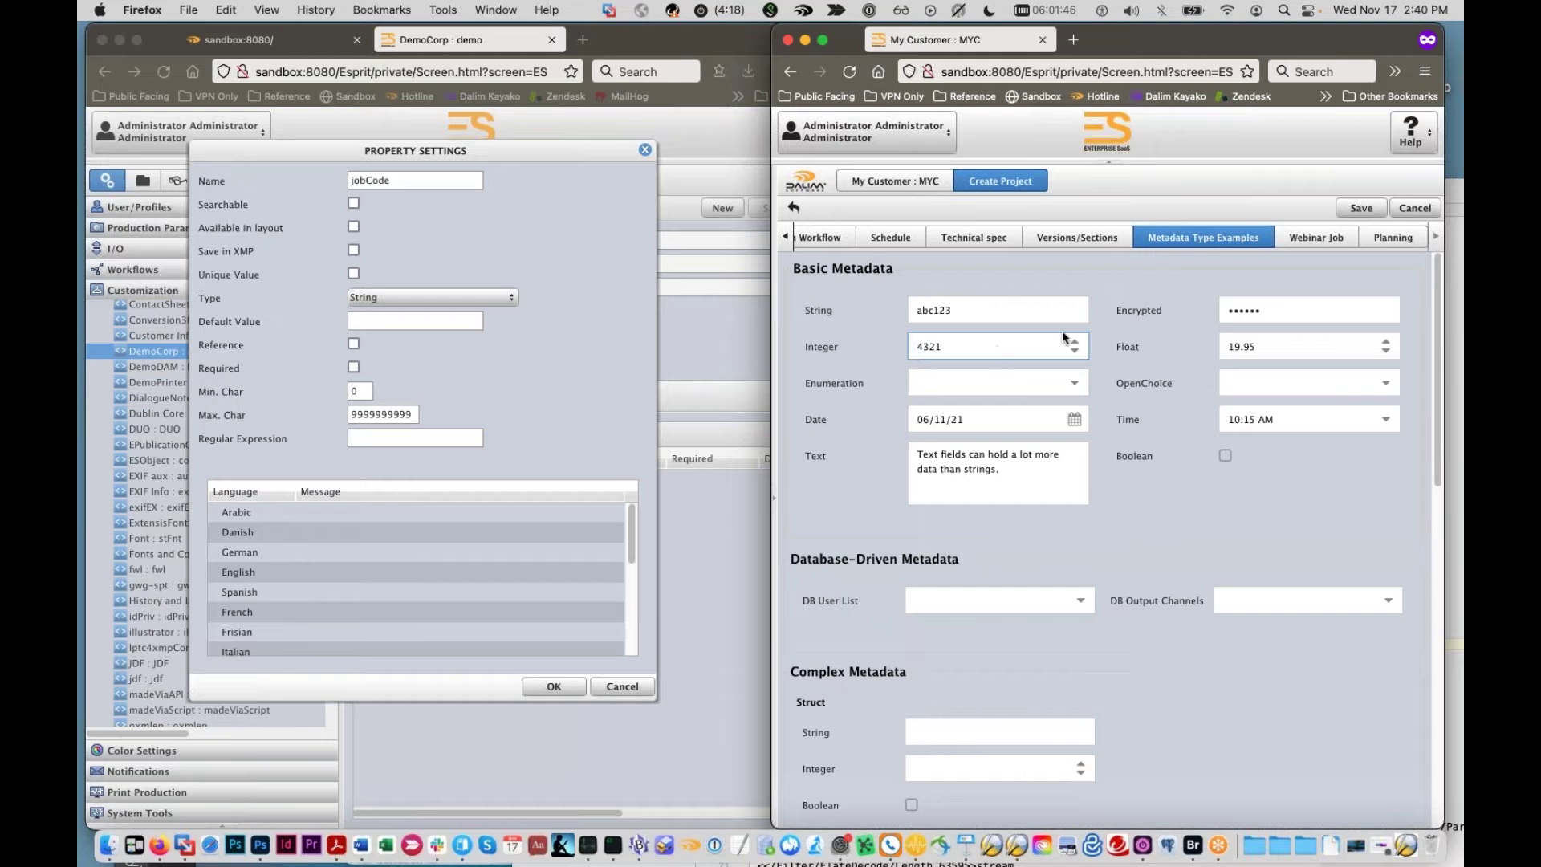
left_click(1385, 352)
left_click(1385, 352)
key("super+a")
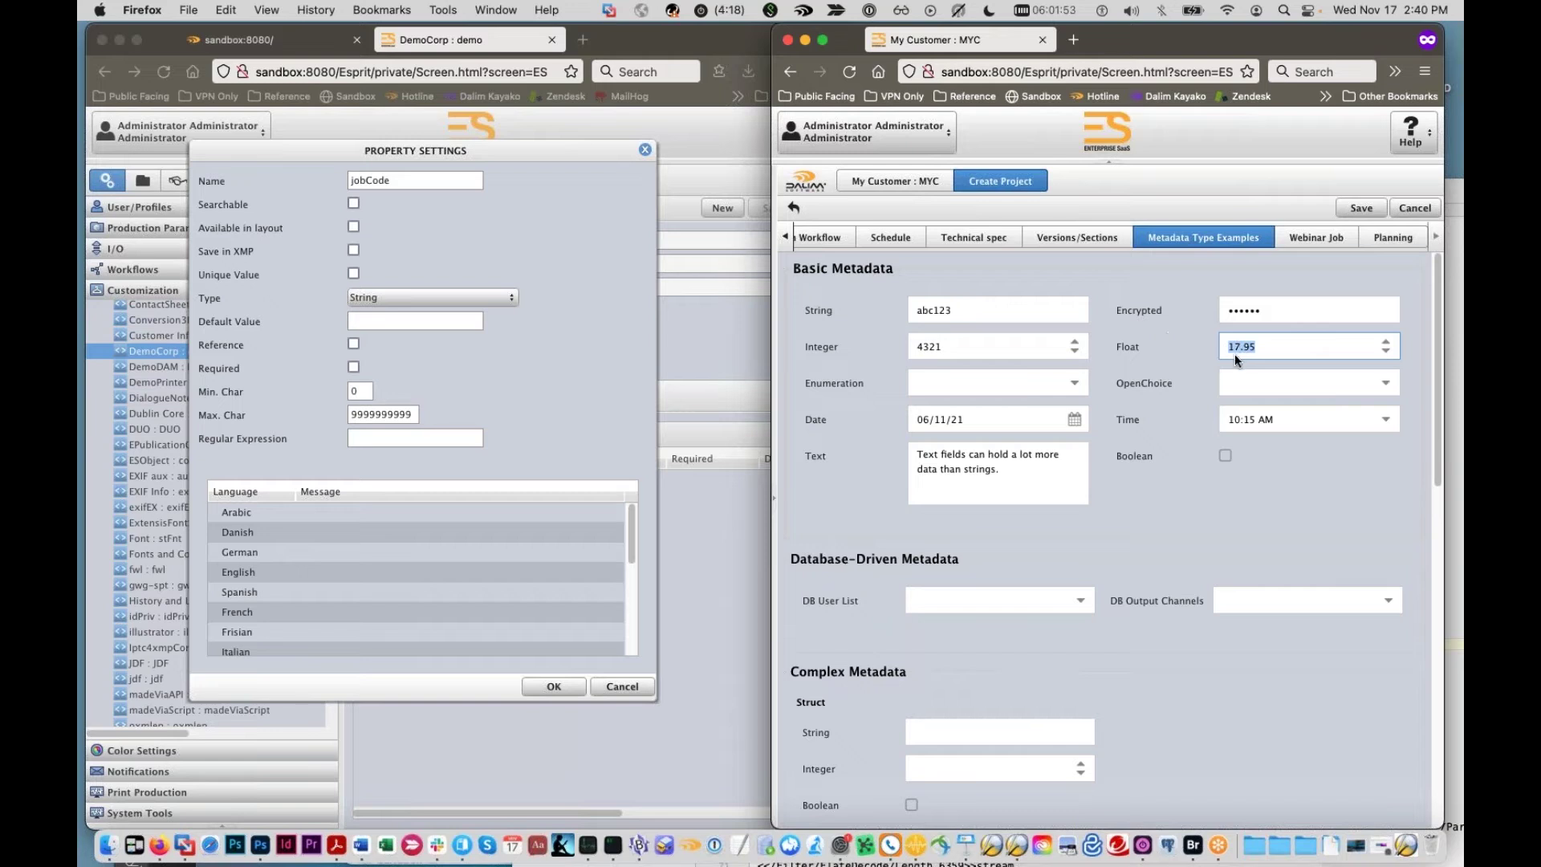
left_click(1085, 383)
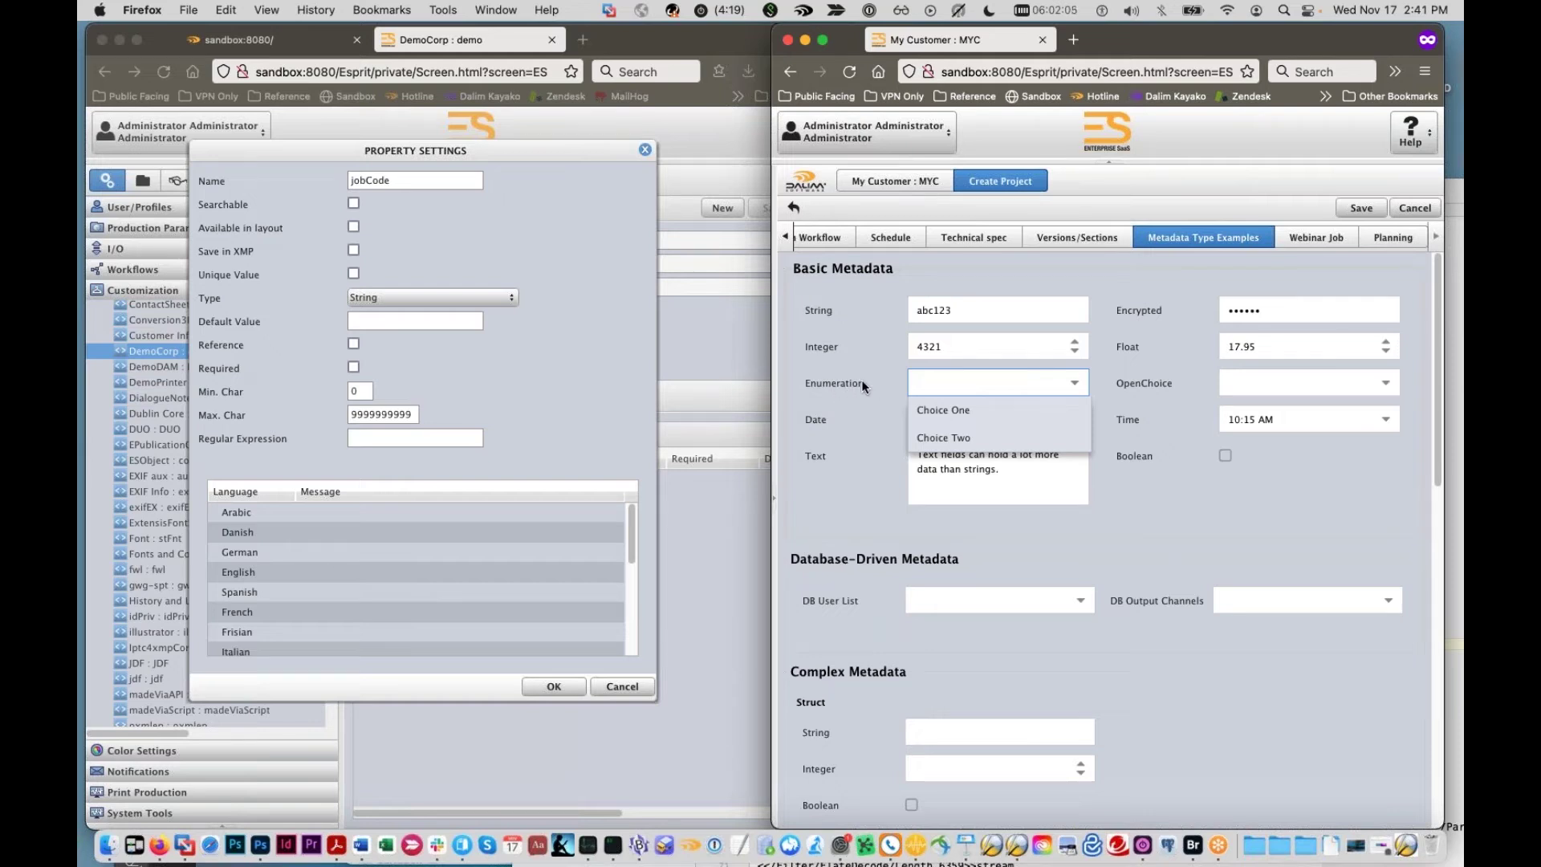
Step: Set the Enumeration field to Choice Two
left_click(1042, 380)
left_click(1041, 380)
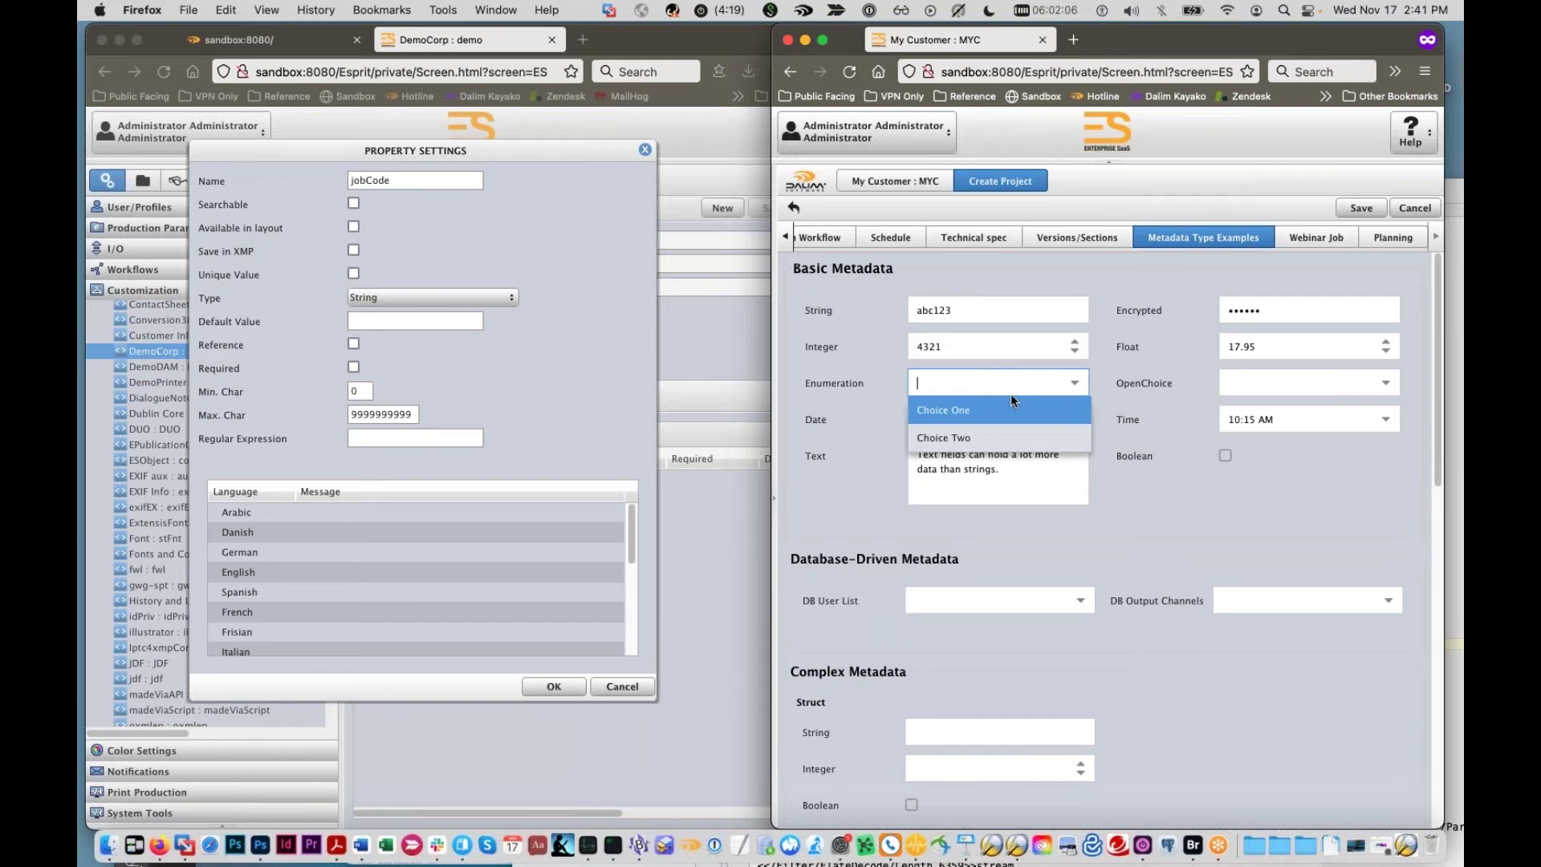
left_click(991, 411)
left_click(1067, 387)
left_click(997, 437)
left_click(820, 455)
Step: Change the Date from 06/11/21 to July 16, 2021 with the calendar
left_click(970, 419)
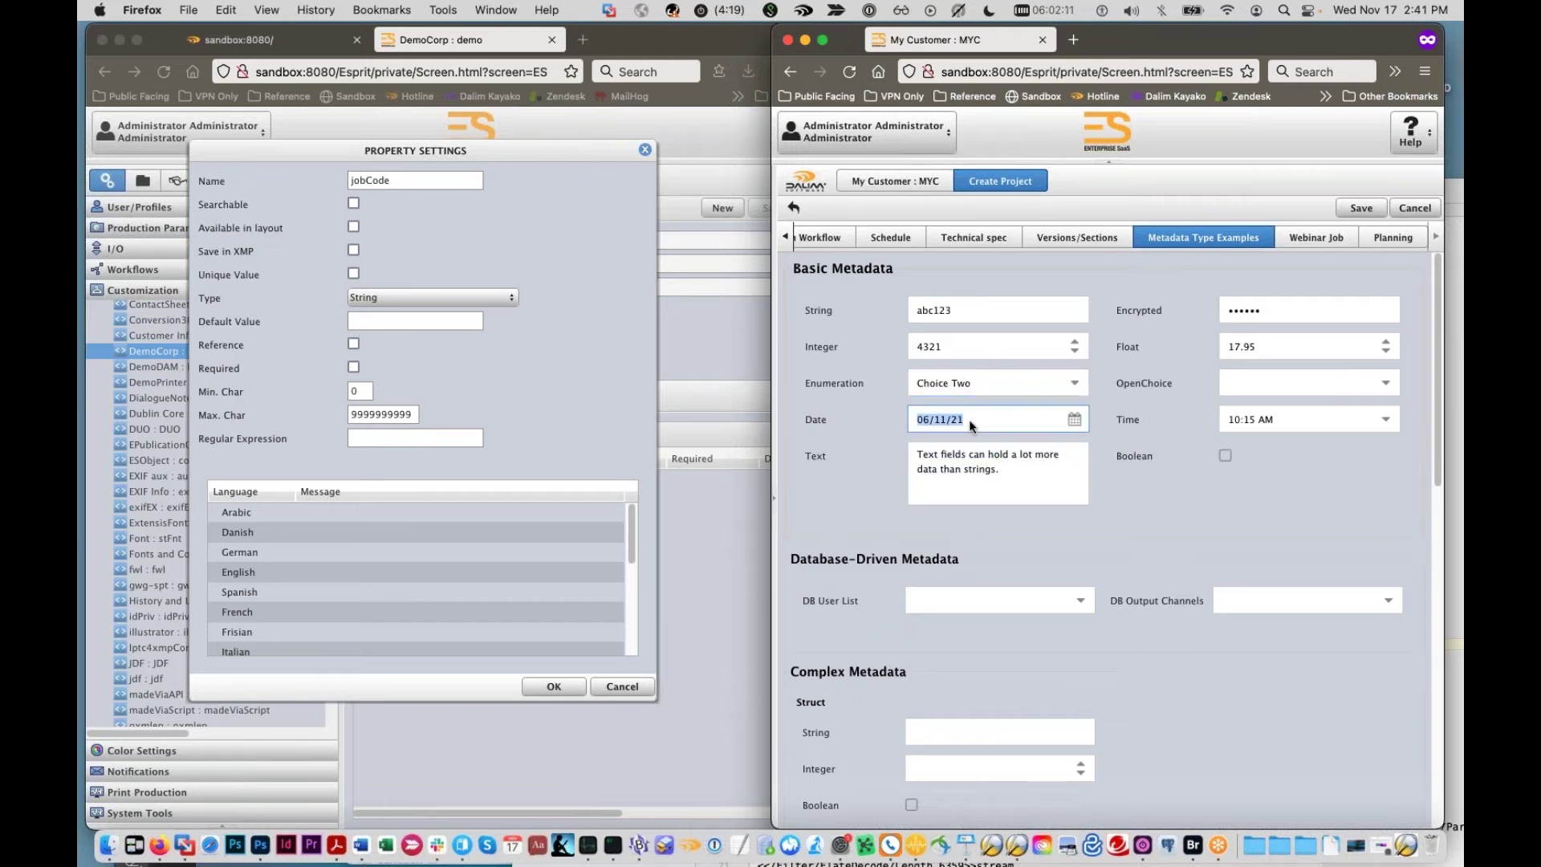
left_click(1067, 419)
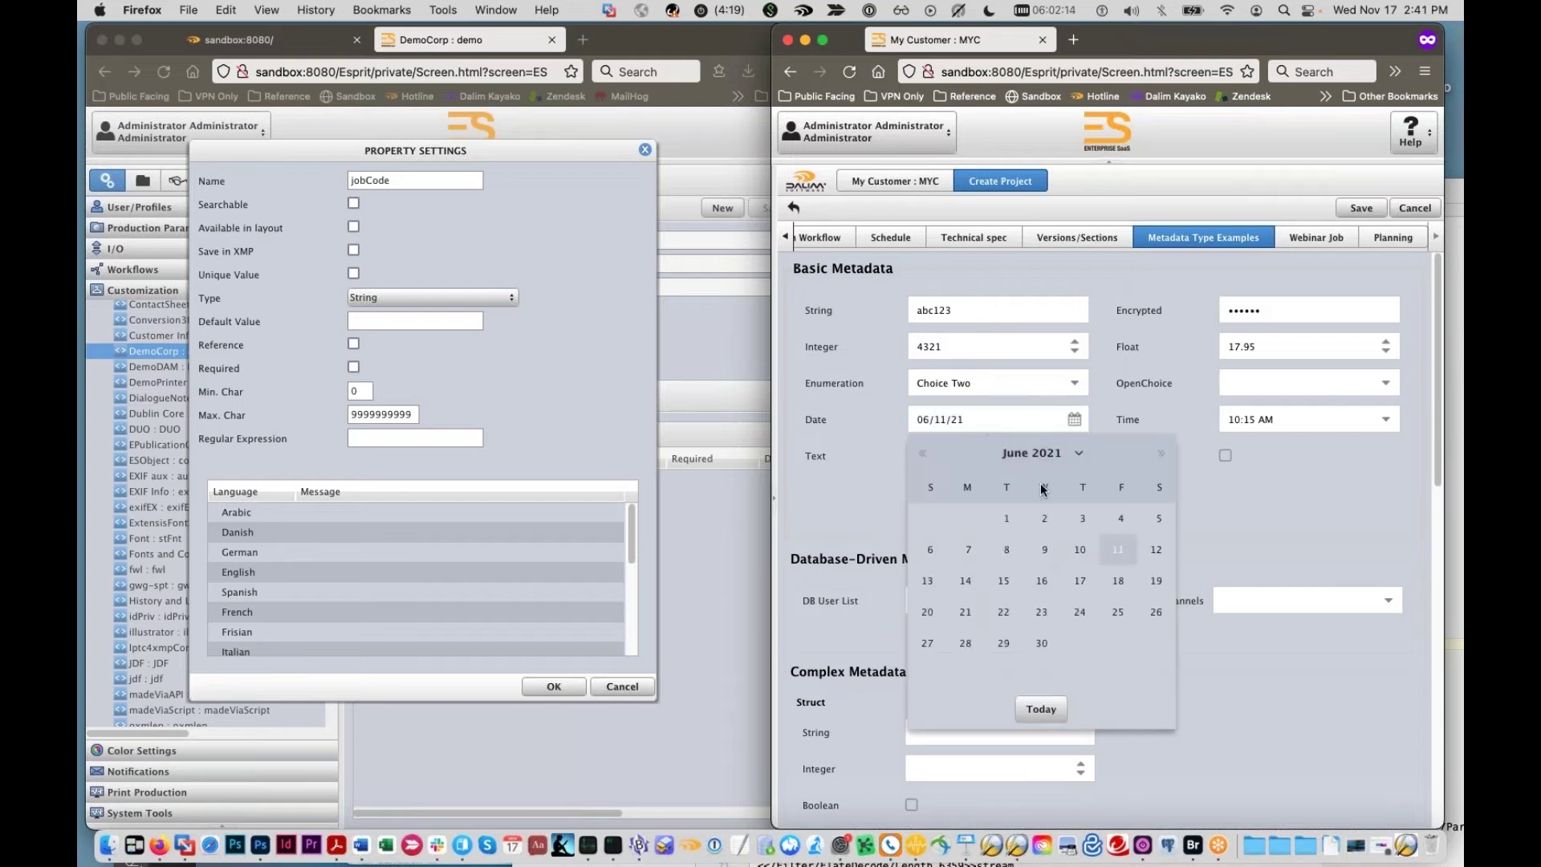
left_click(1117, 584)
left_click(1356, 417)
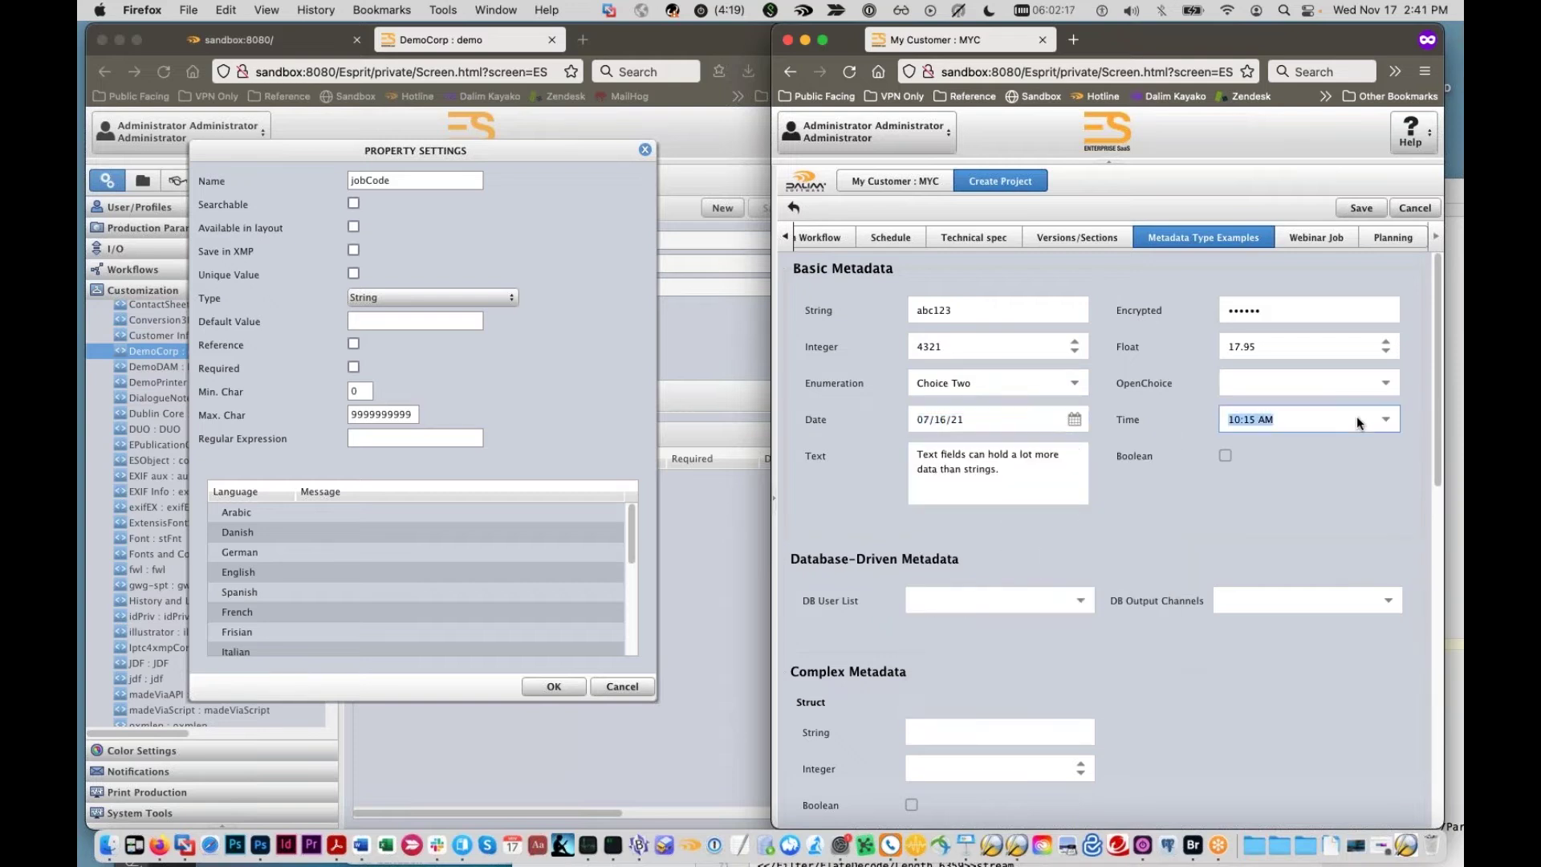
left_click(1386, 419)
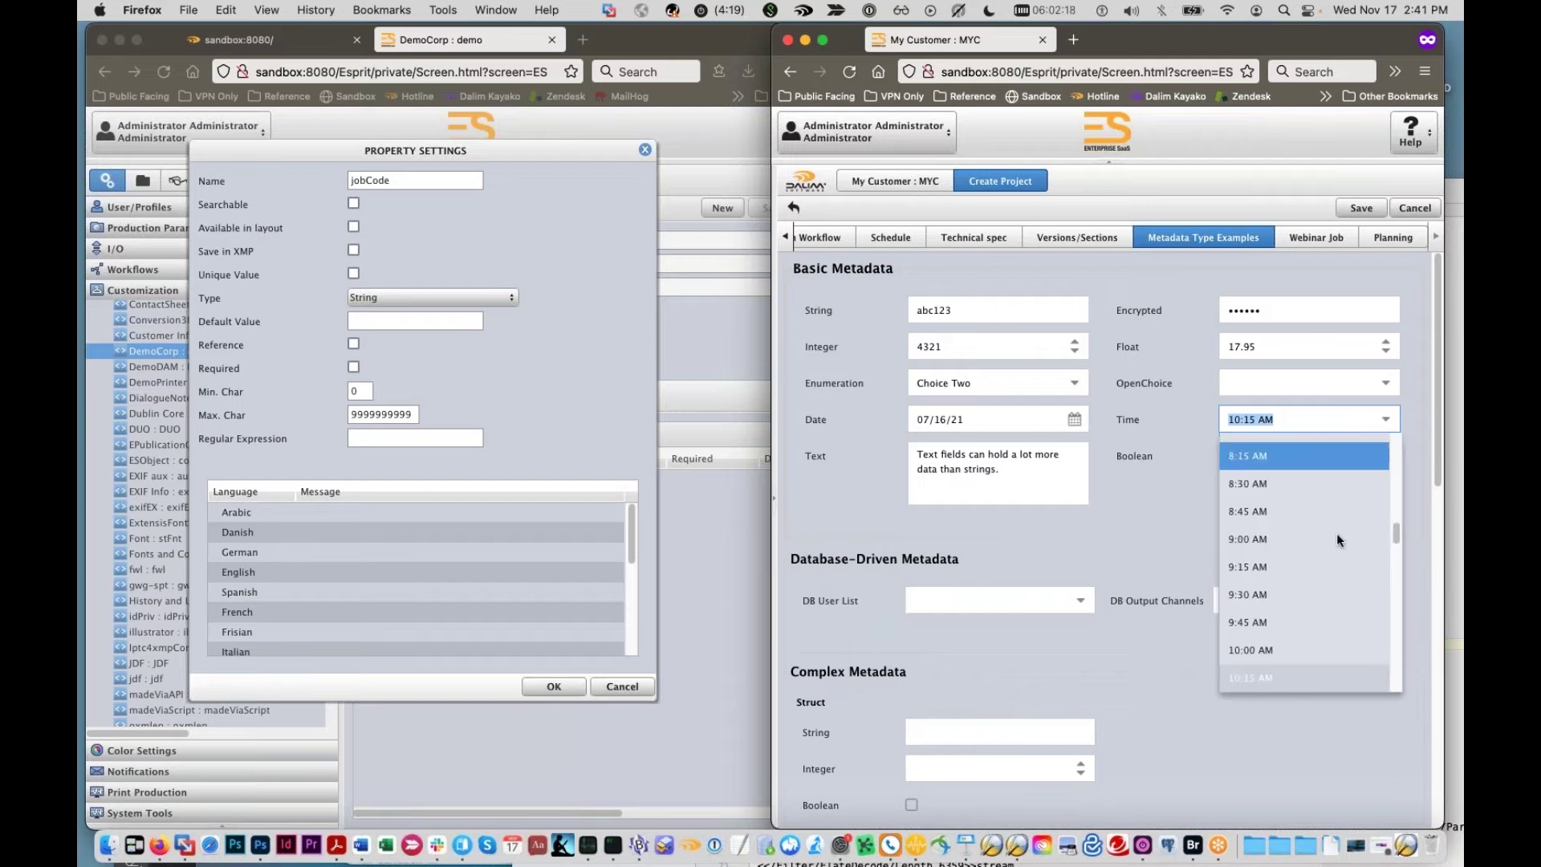
Step: Add blank lines after the existing content of the Text field
left_click(966, 473)
triple_click(966, 474)
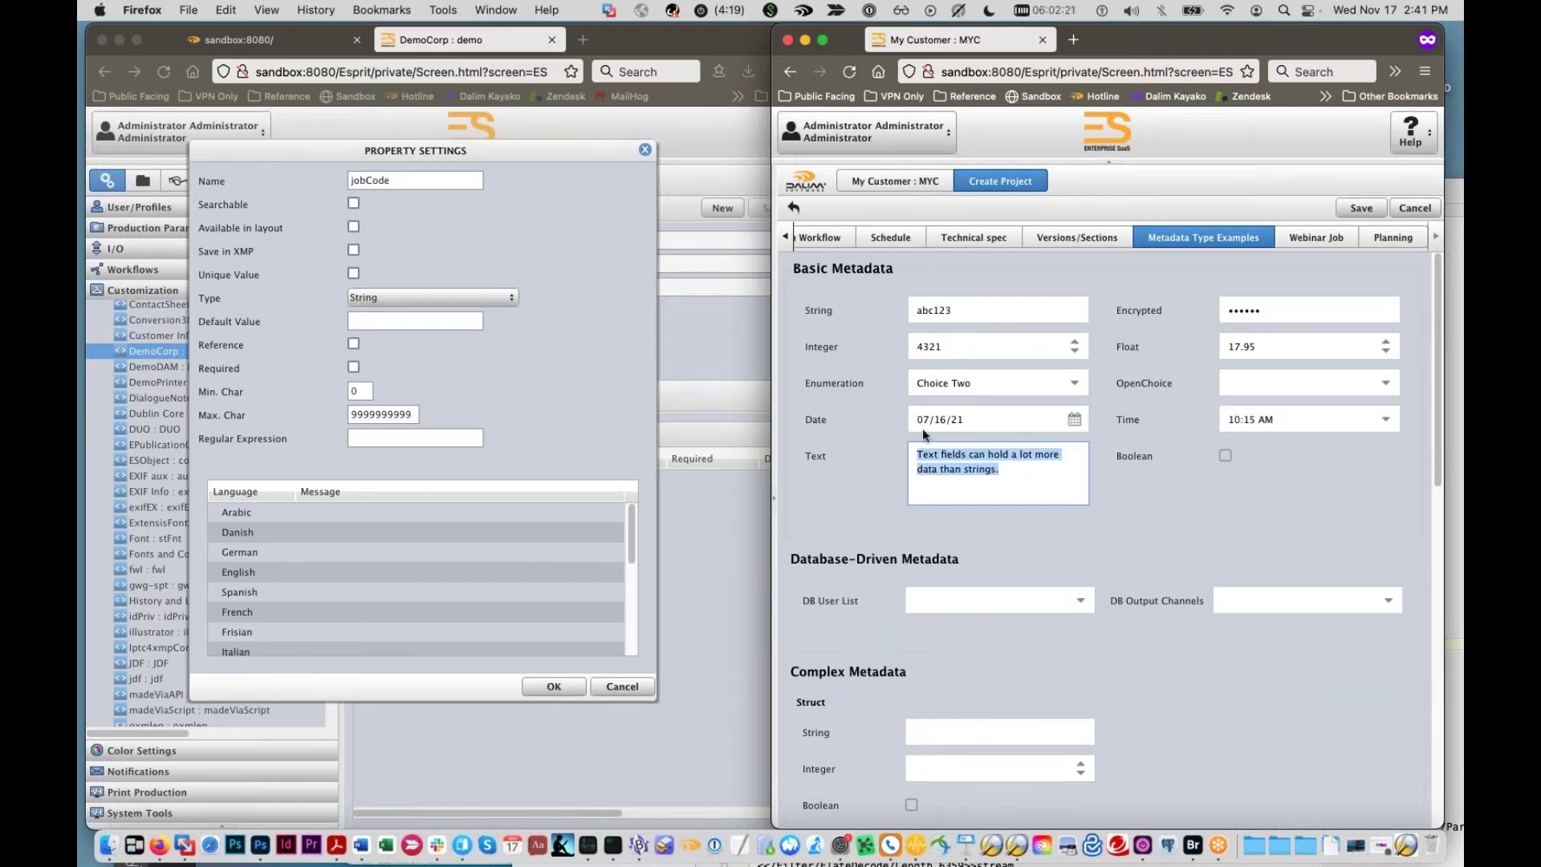
left_click(990, 471)
key("Return")
key("Return")
key("Return")
key("Return")
scroll(964, 481, "up", 3)
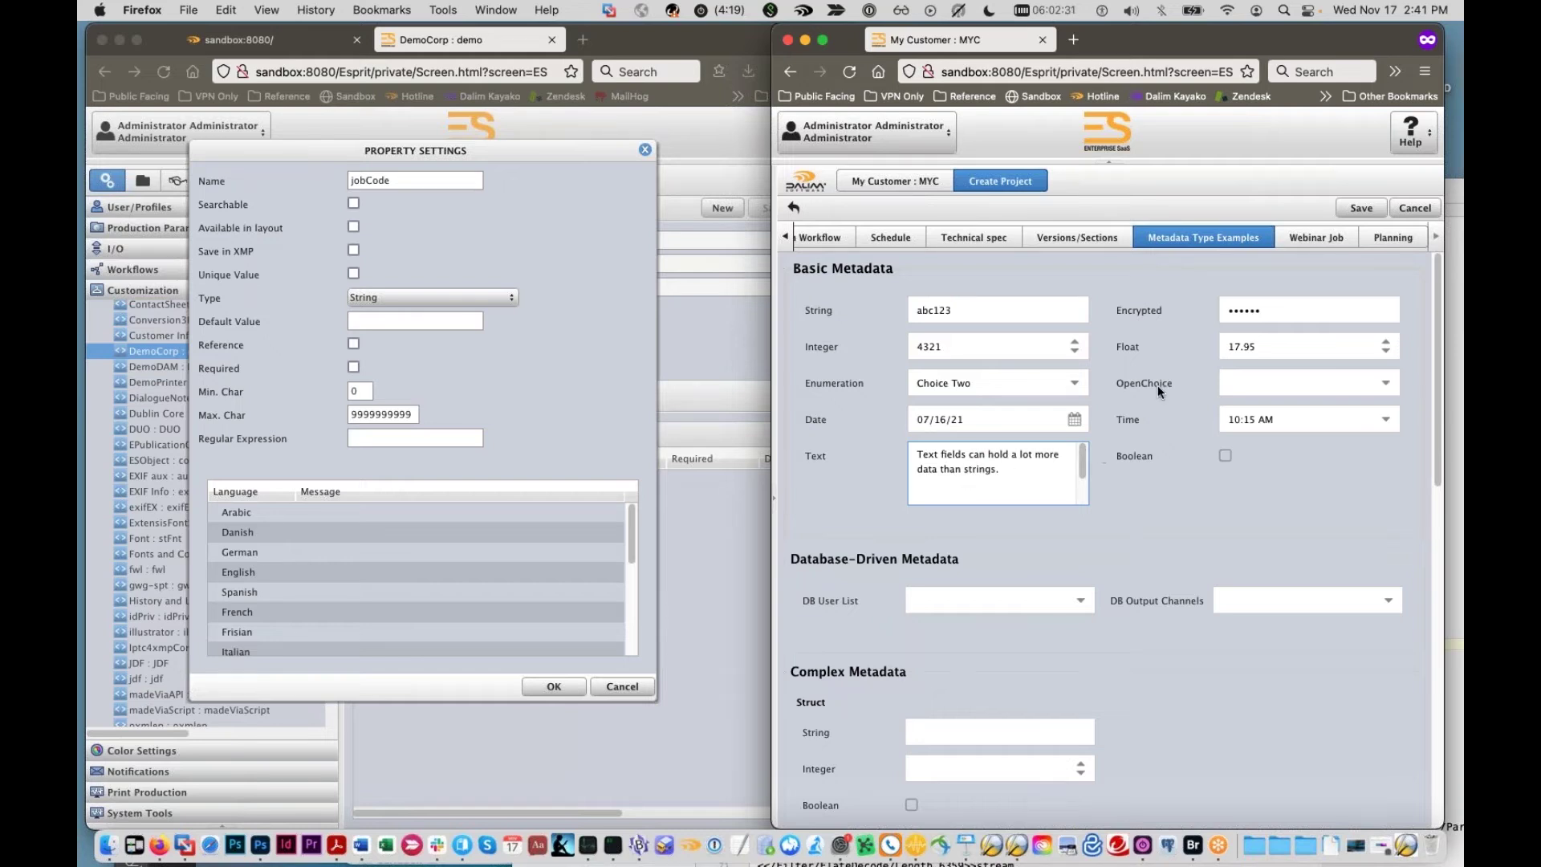
Step: Replace the Encrypted field's masked value with a new four-digit value
double_click(1230, 312)
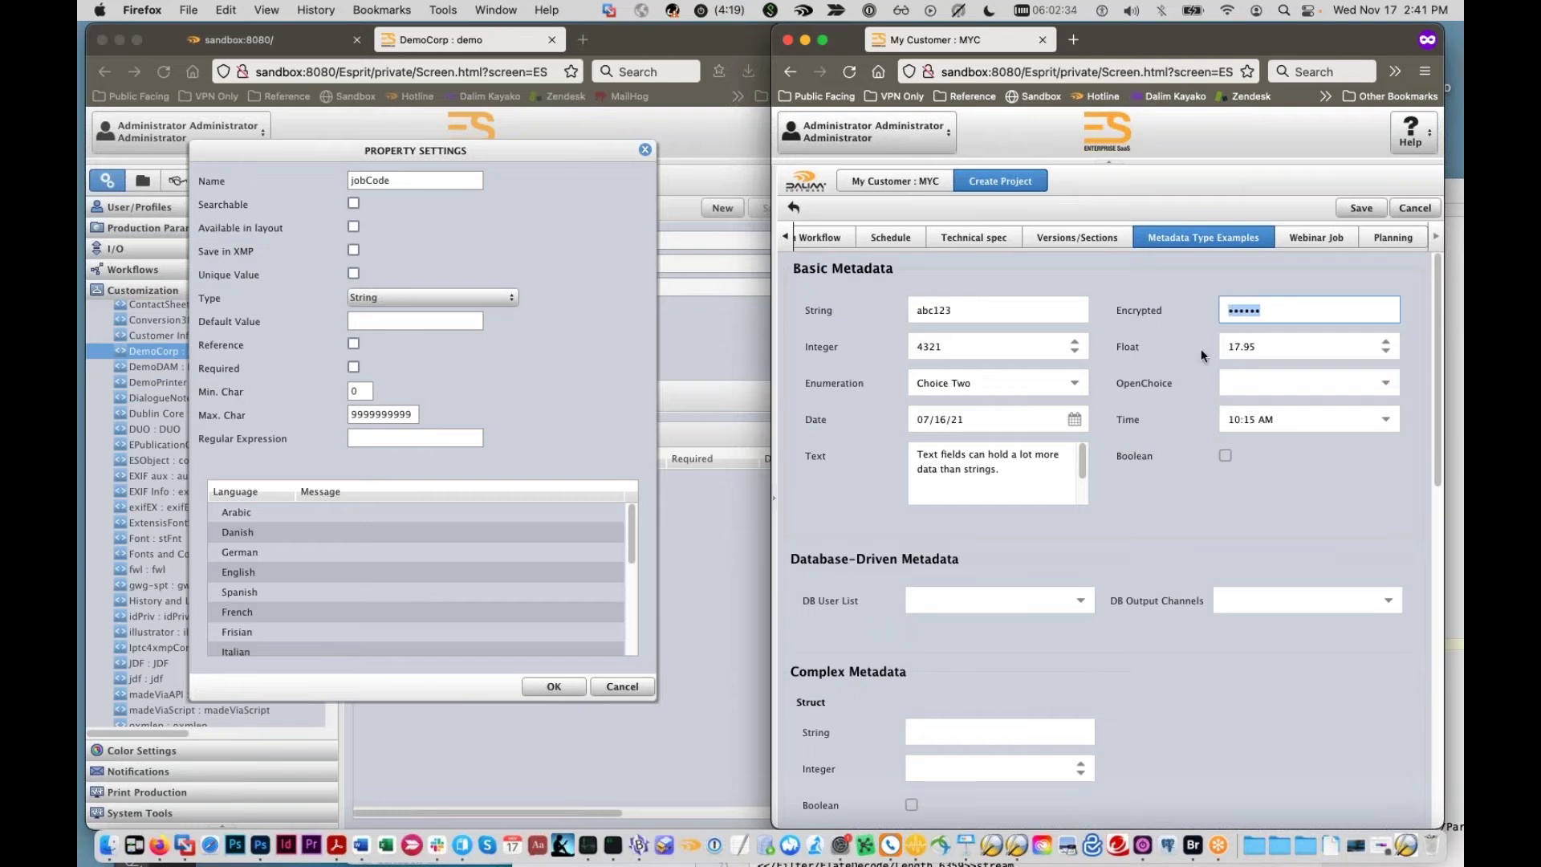
type("1234")
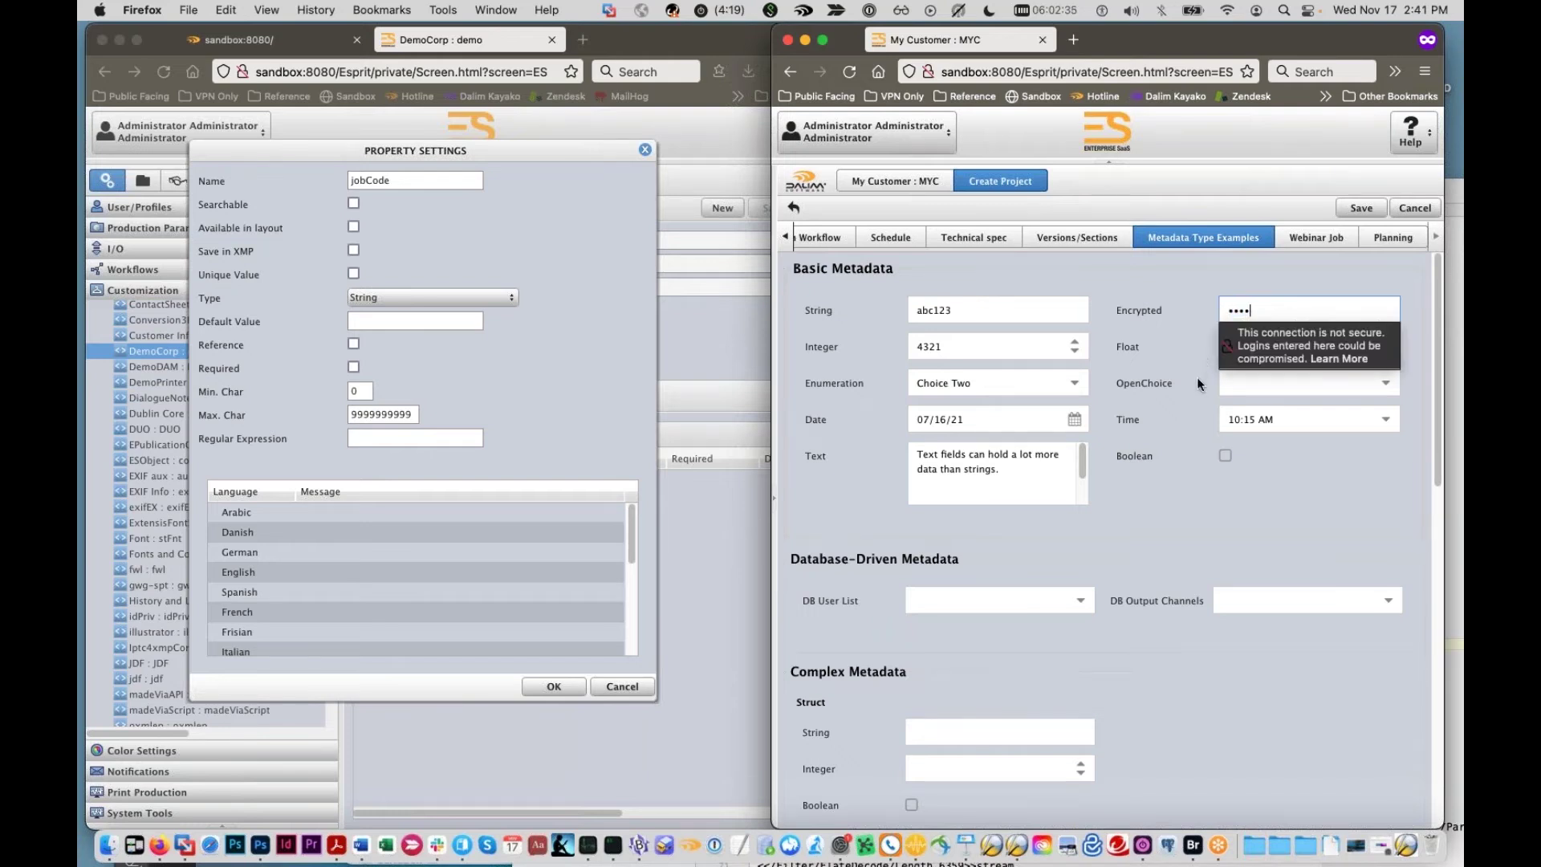
left_click(1196, 378)
key("Tab")
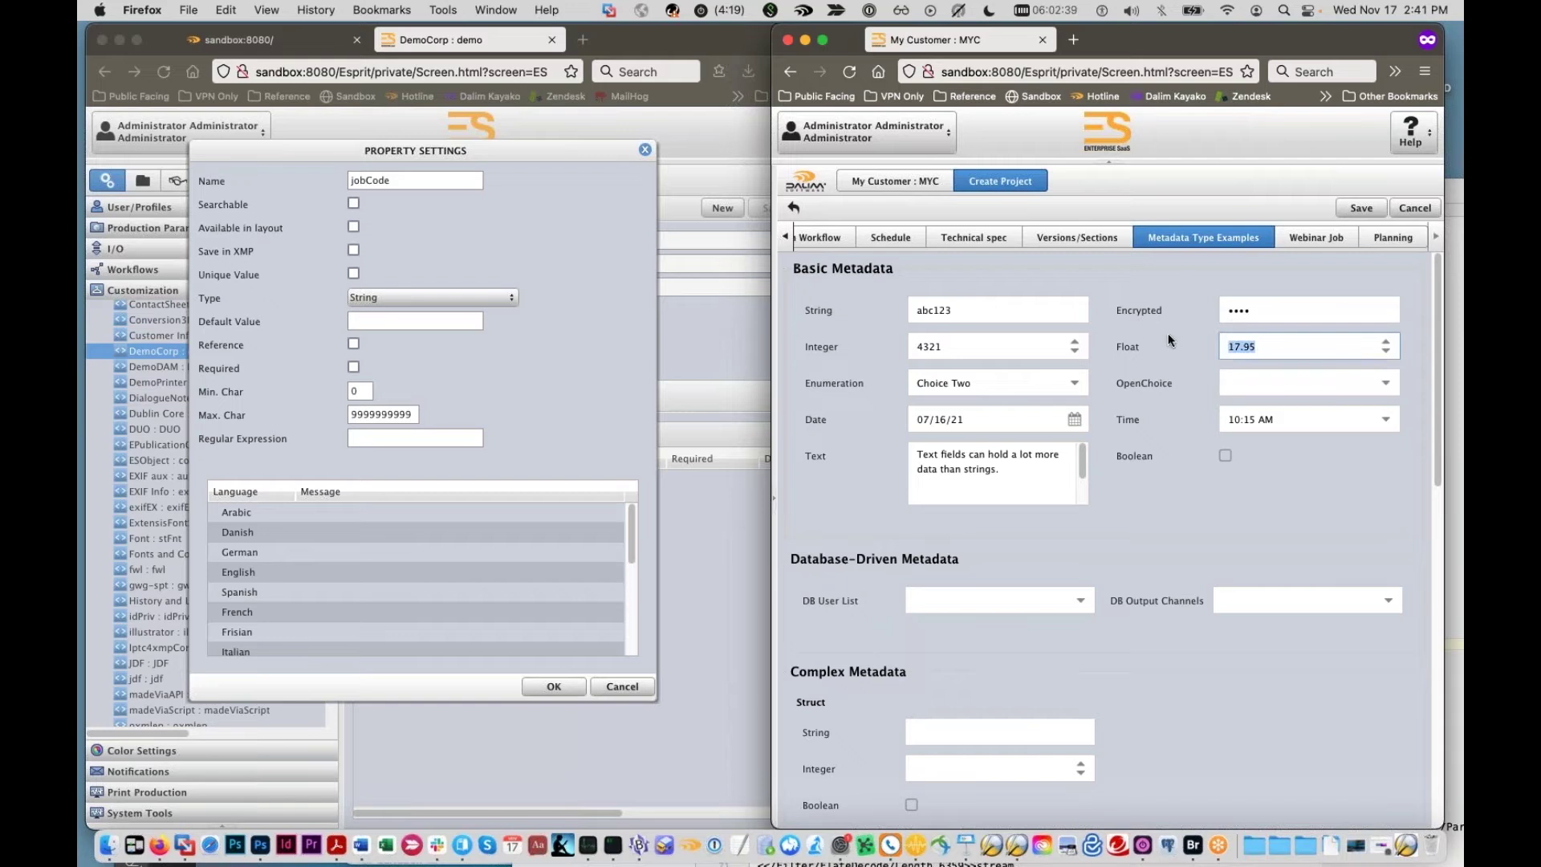
left_click(1228, 313)
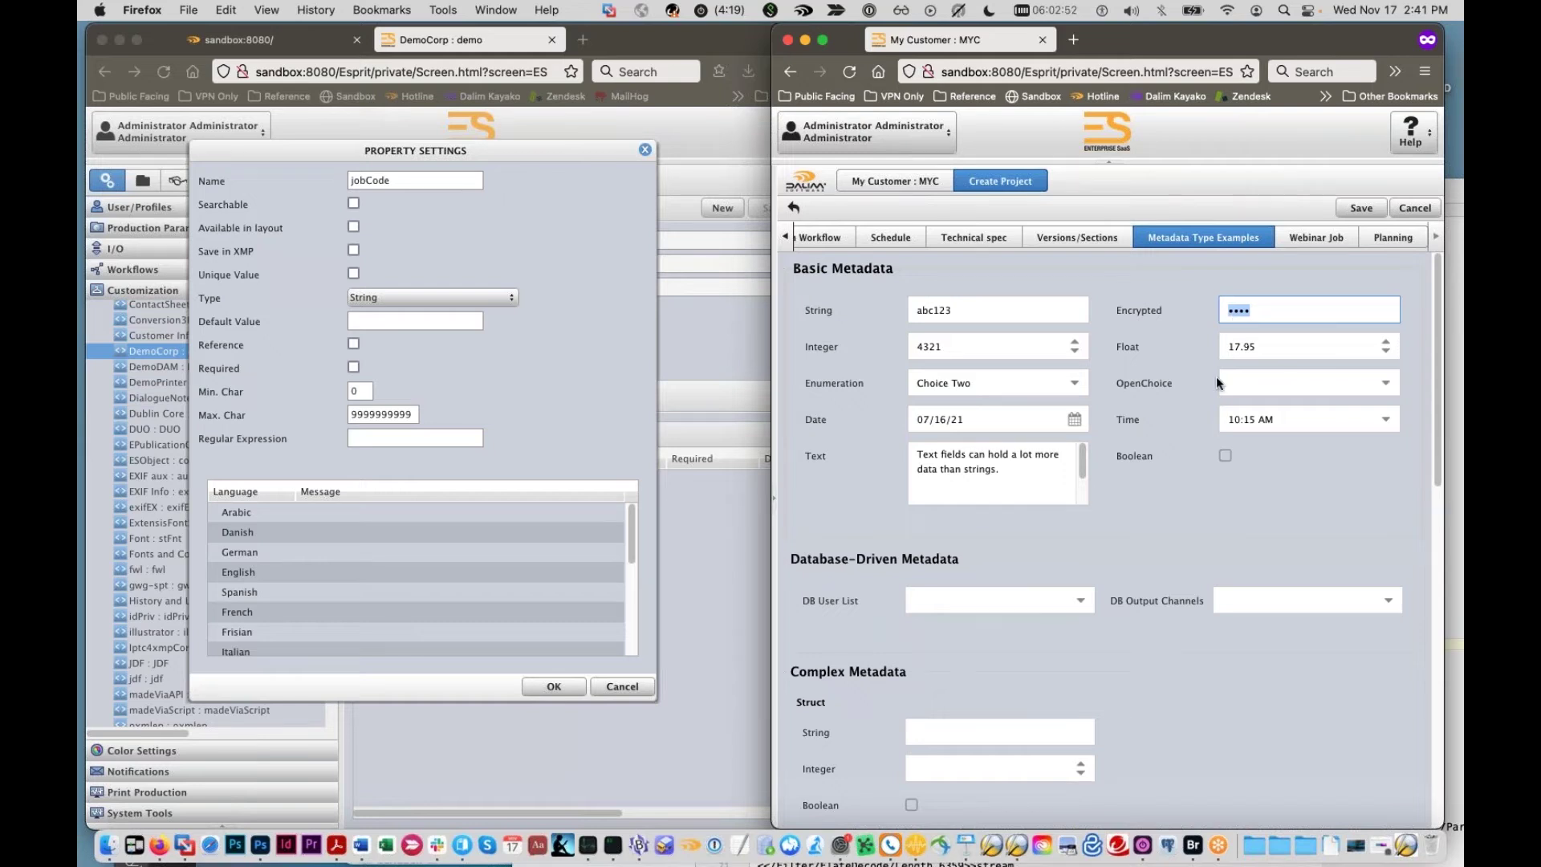
Step: Pick One in OpenChoice, overtype it with the custom value Three, then scroll down
left_click(1386, 383)
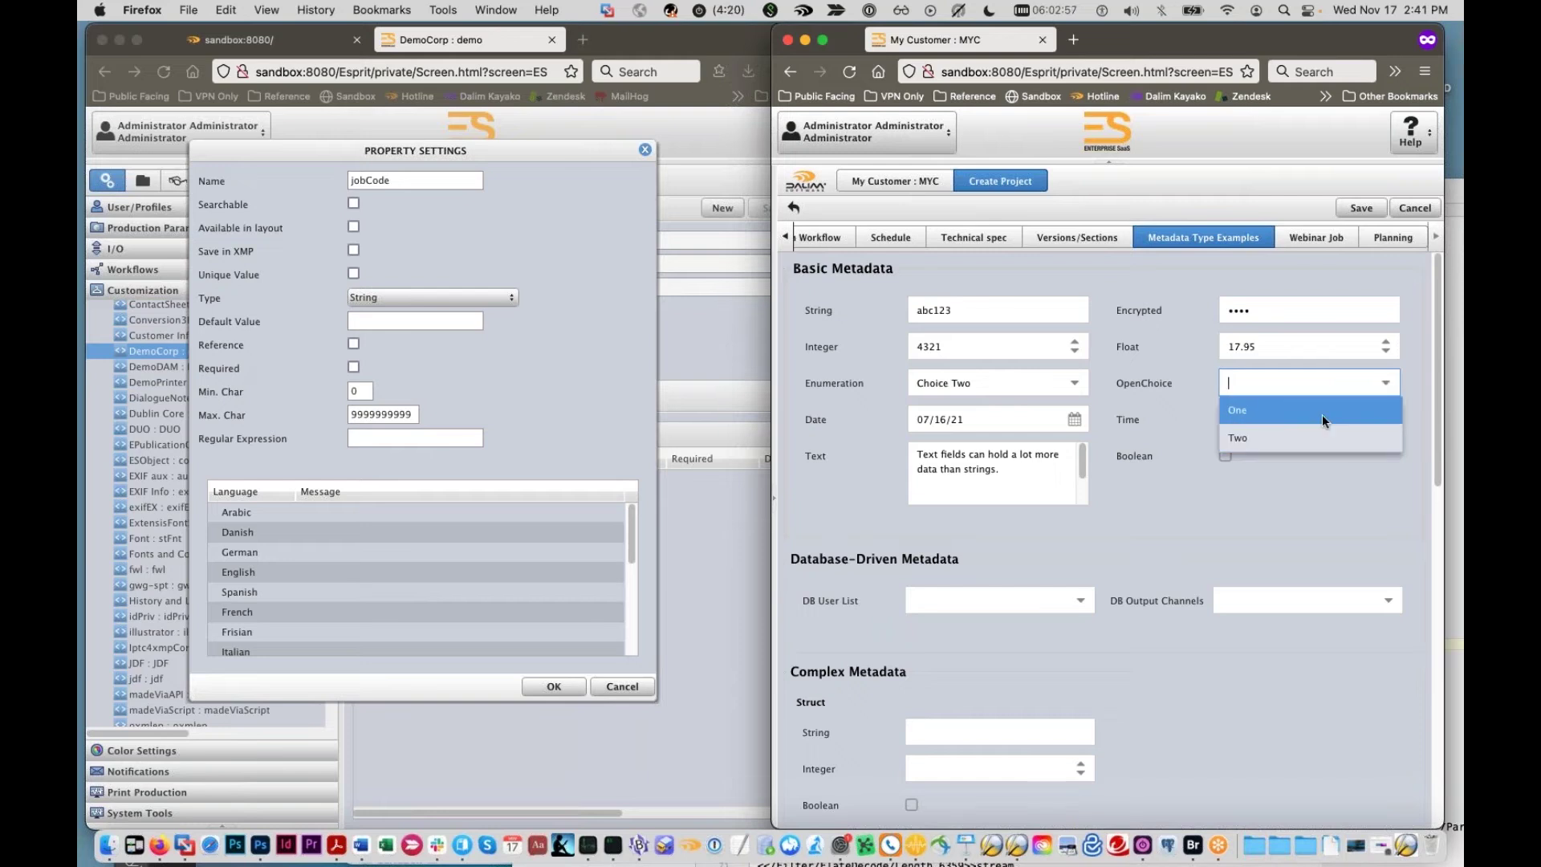
left_click(1260, 411)
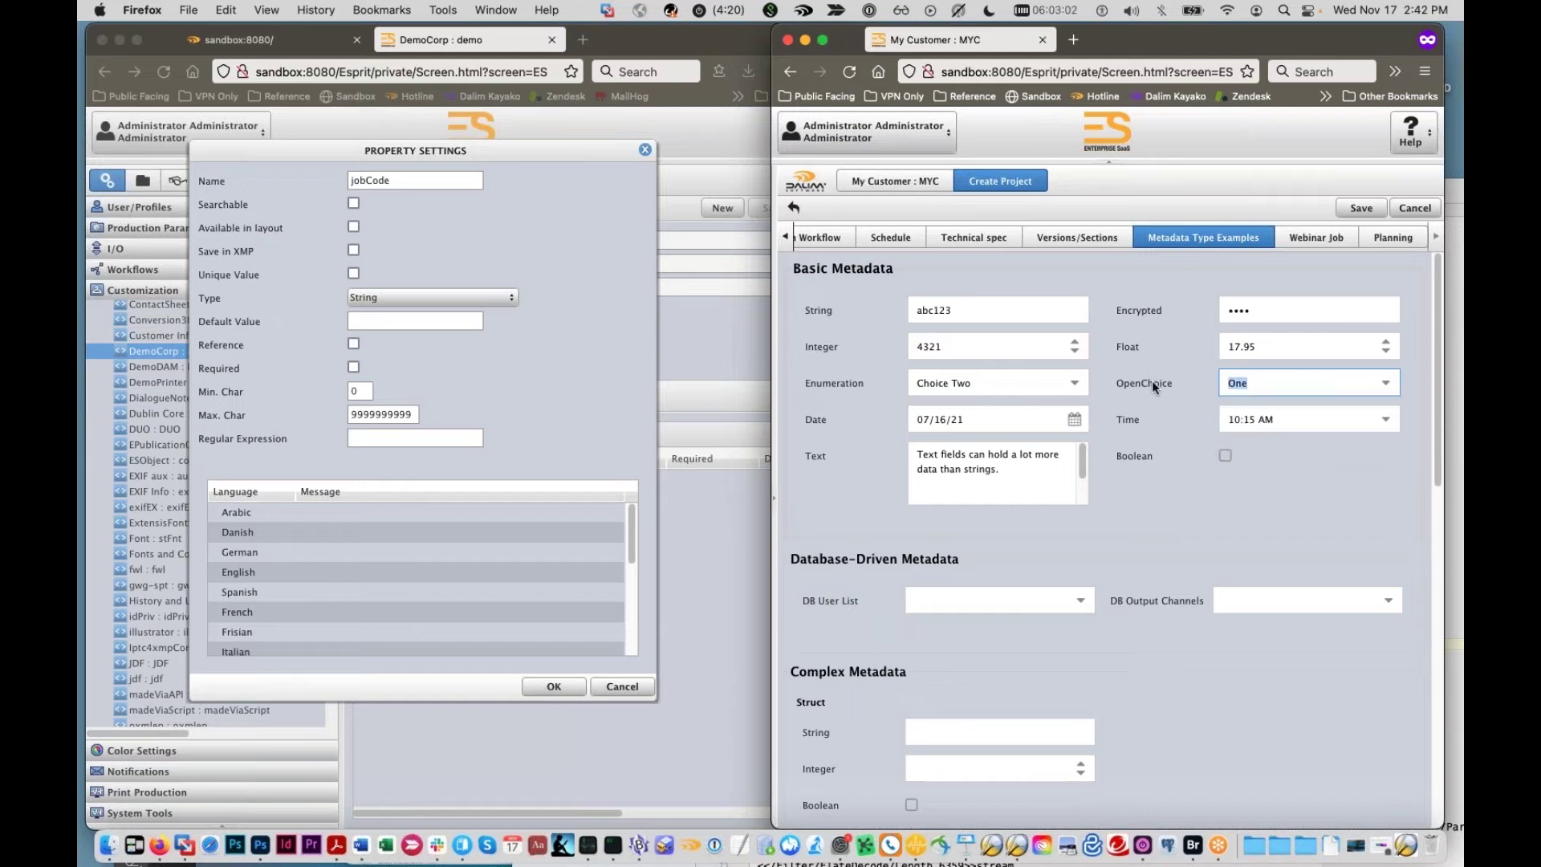
type("Three")
left_click(1233, 459)
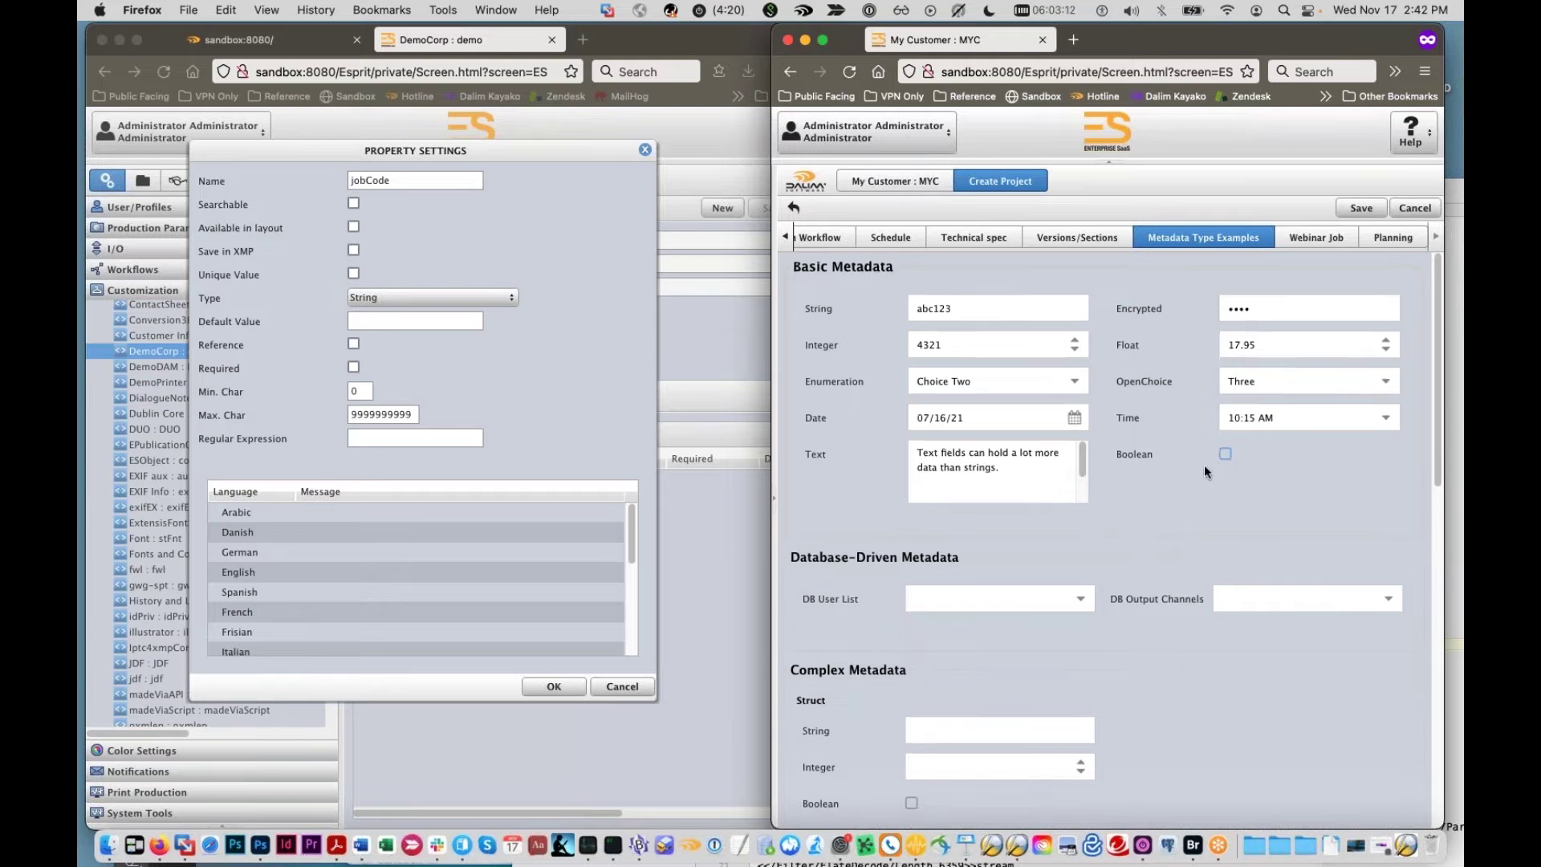
scroll(1204, 464, "down", 3)
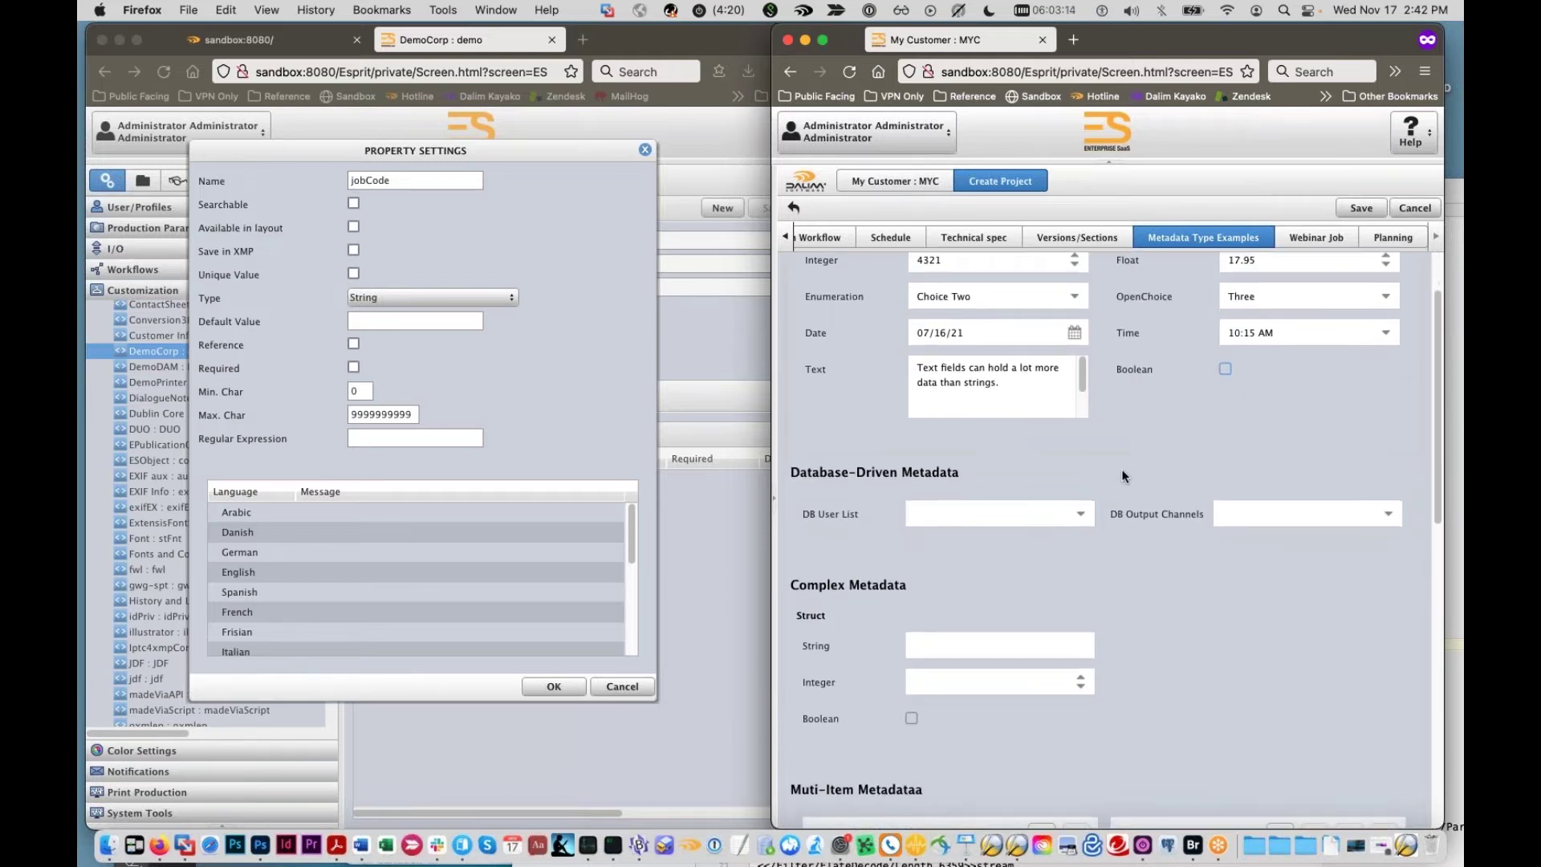
scroll(1120, 468, "down", 1)
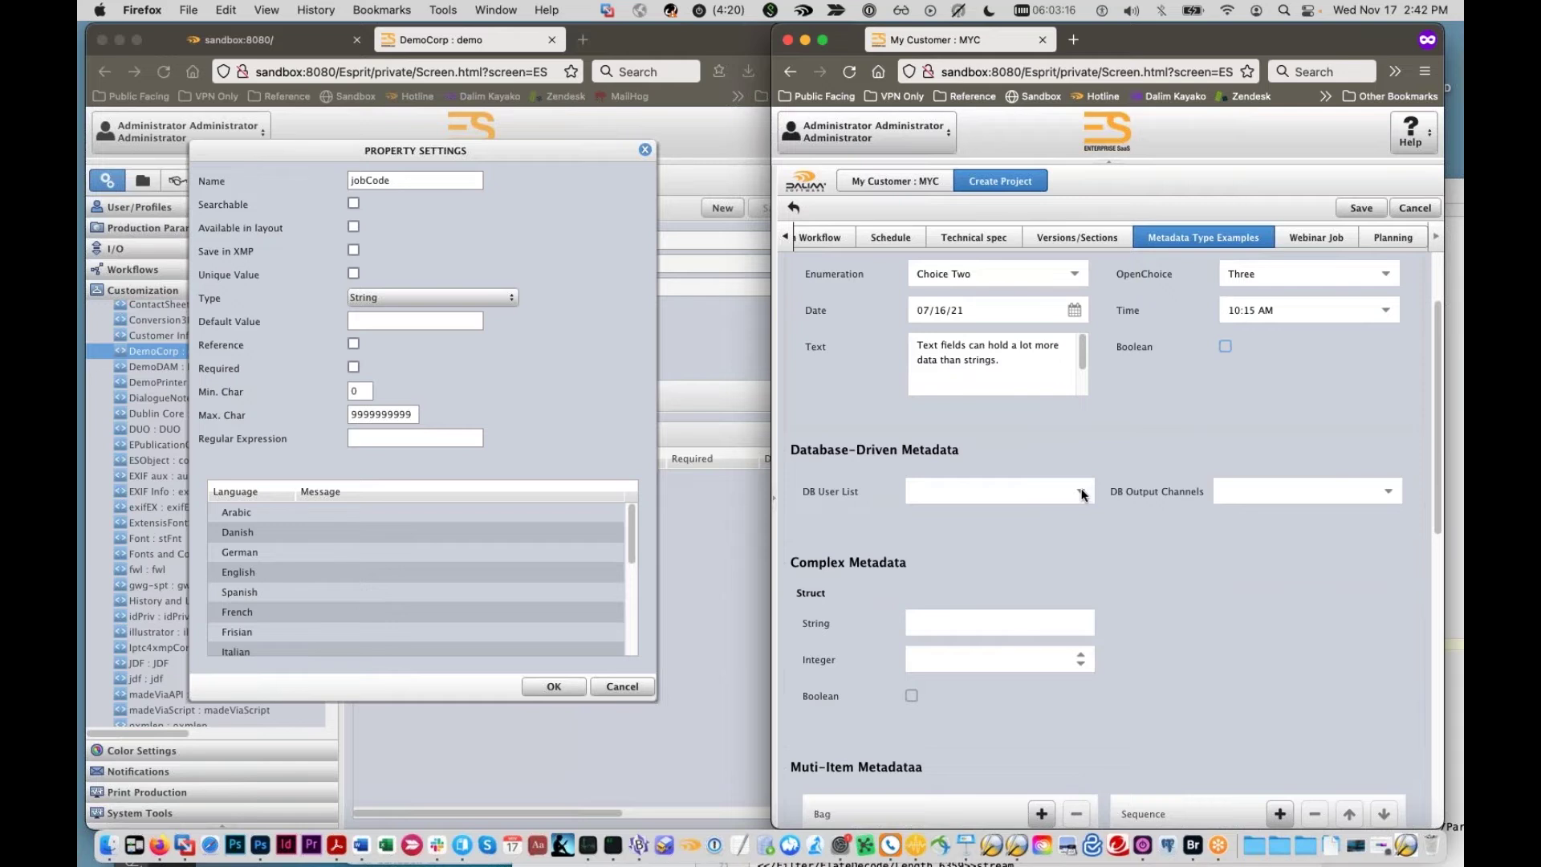
scroll(1083, 487, "down", 1)
scroll(1081, 484, "down", 1)
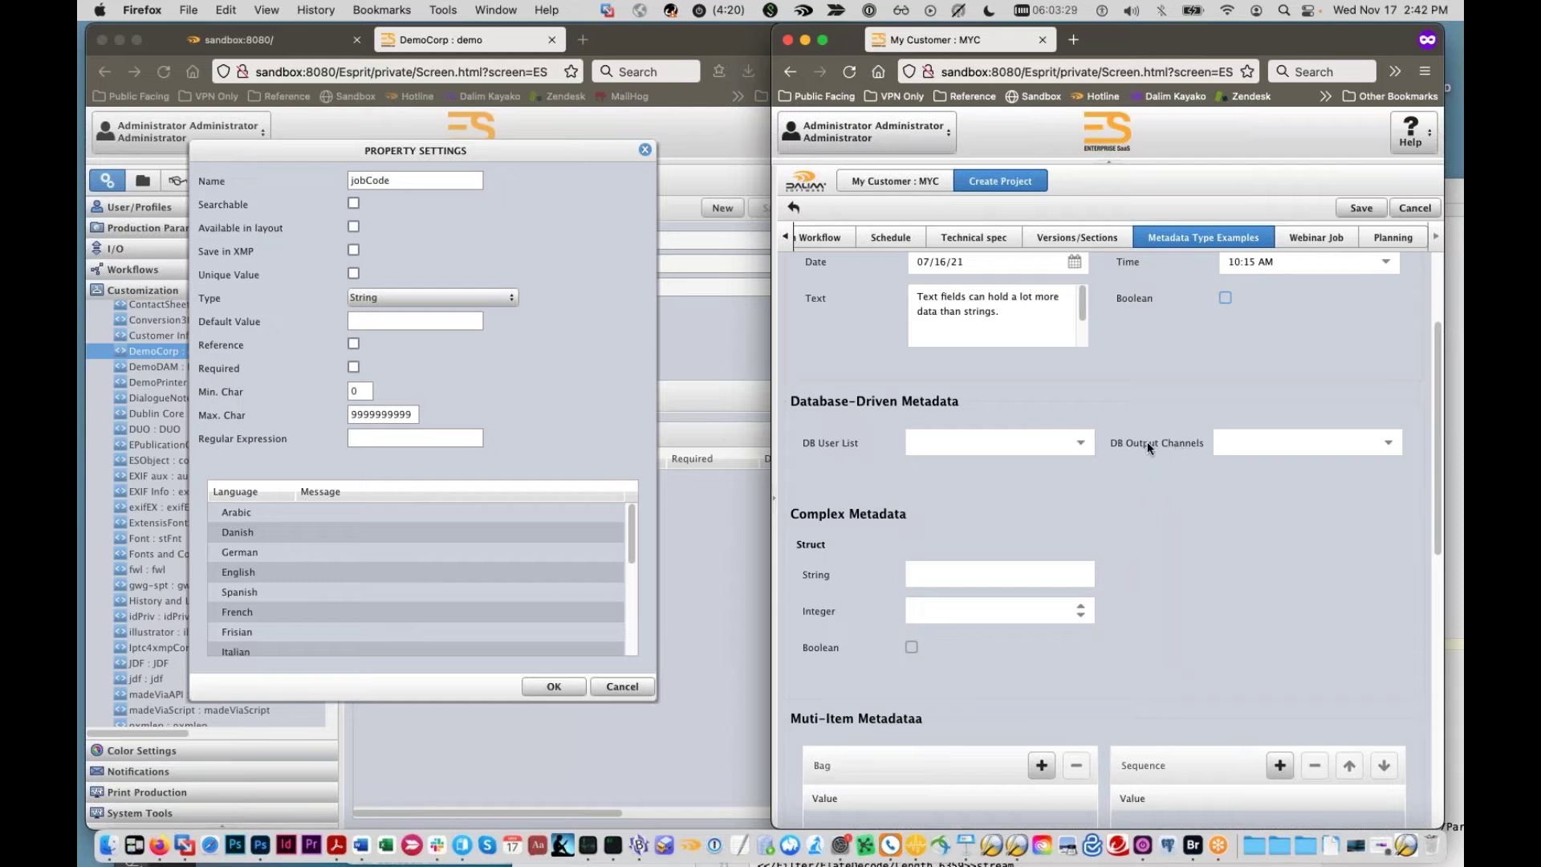
left_click(1082, 443)
scroll(1038, 471, "down", 3)
scroll(1032, 482, "up", 2)
left_click(1023, 469)
left_click(1373, 445)
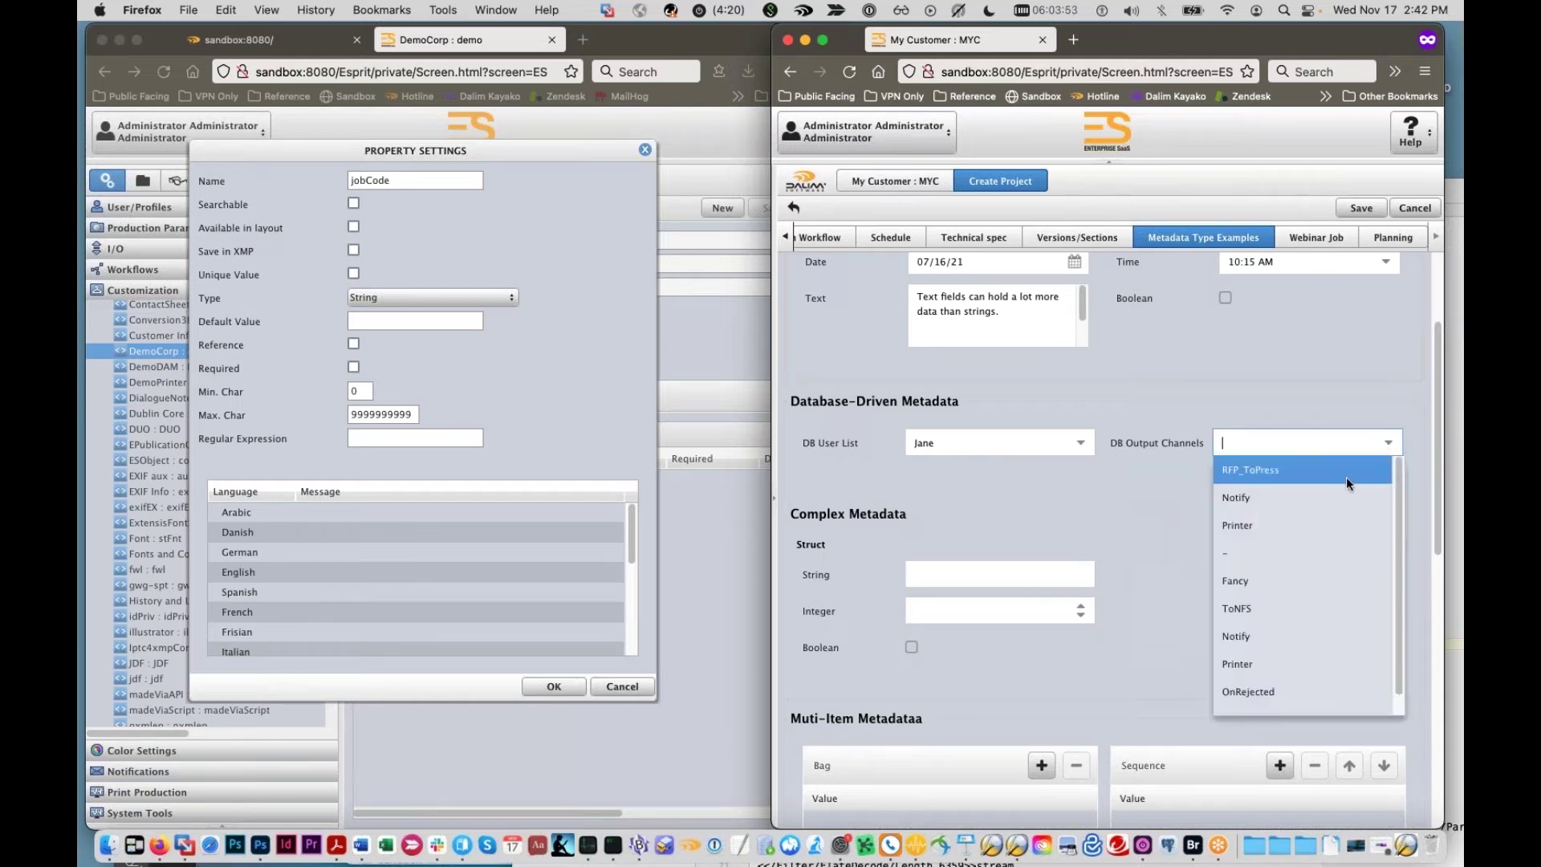
scroll(1338, 479, "down", 2)
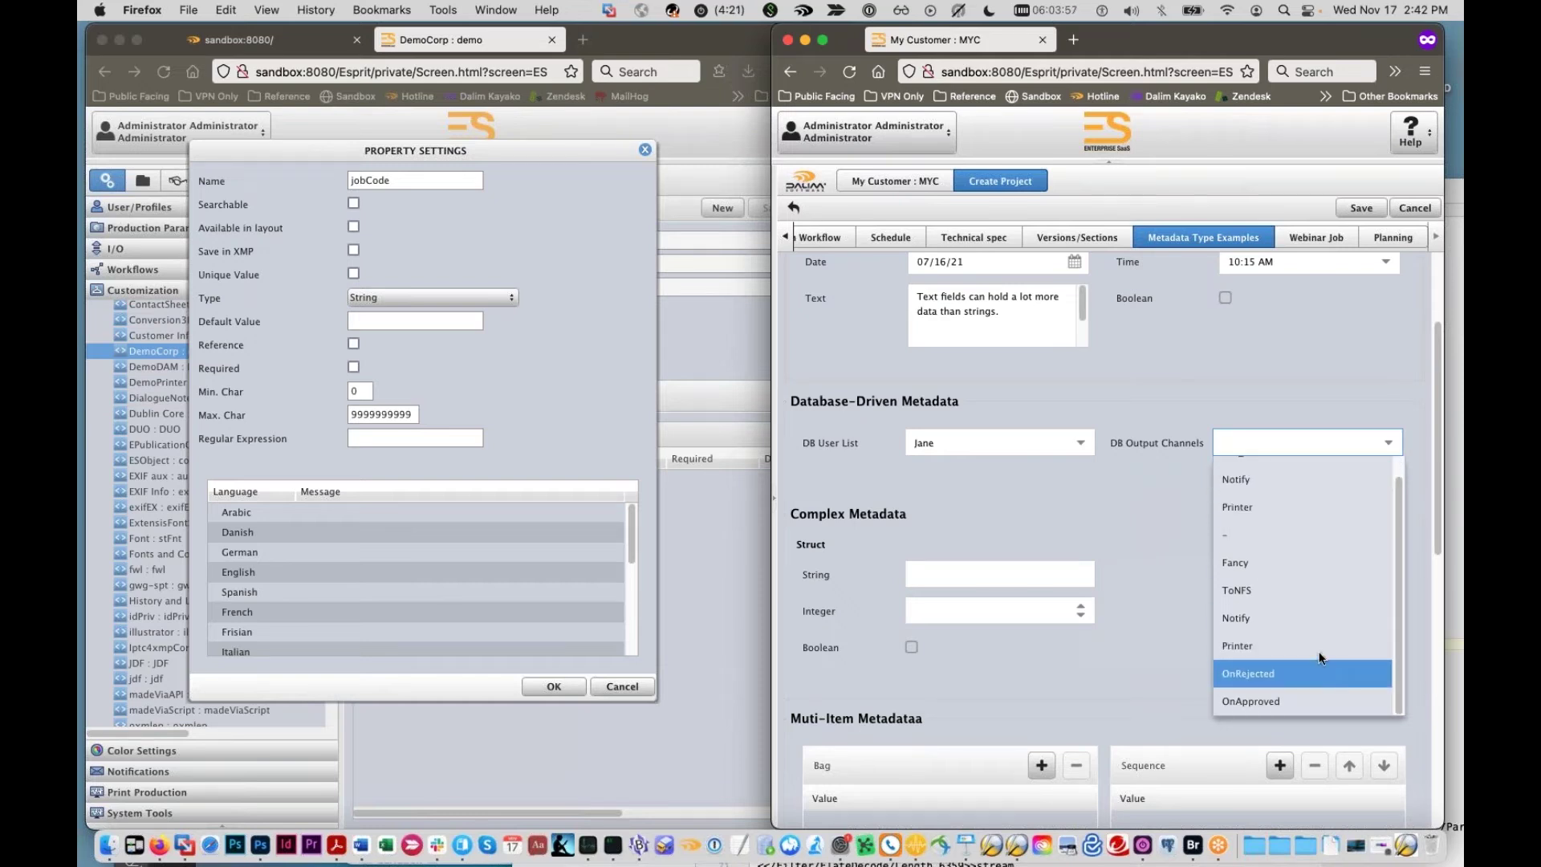
left_click(1340, 409)
left_click(1378, 443)
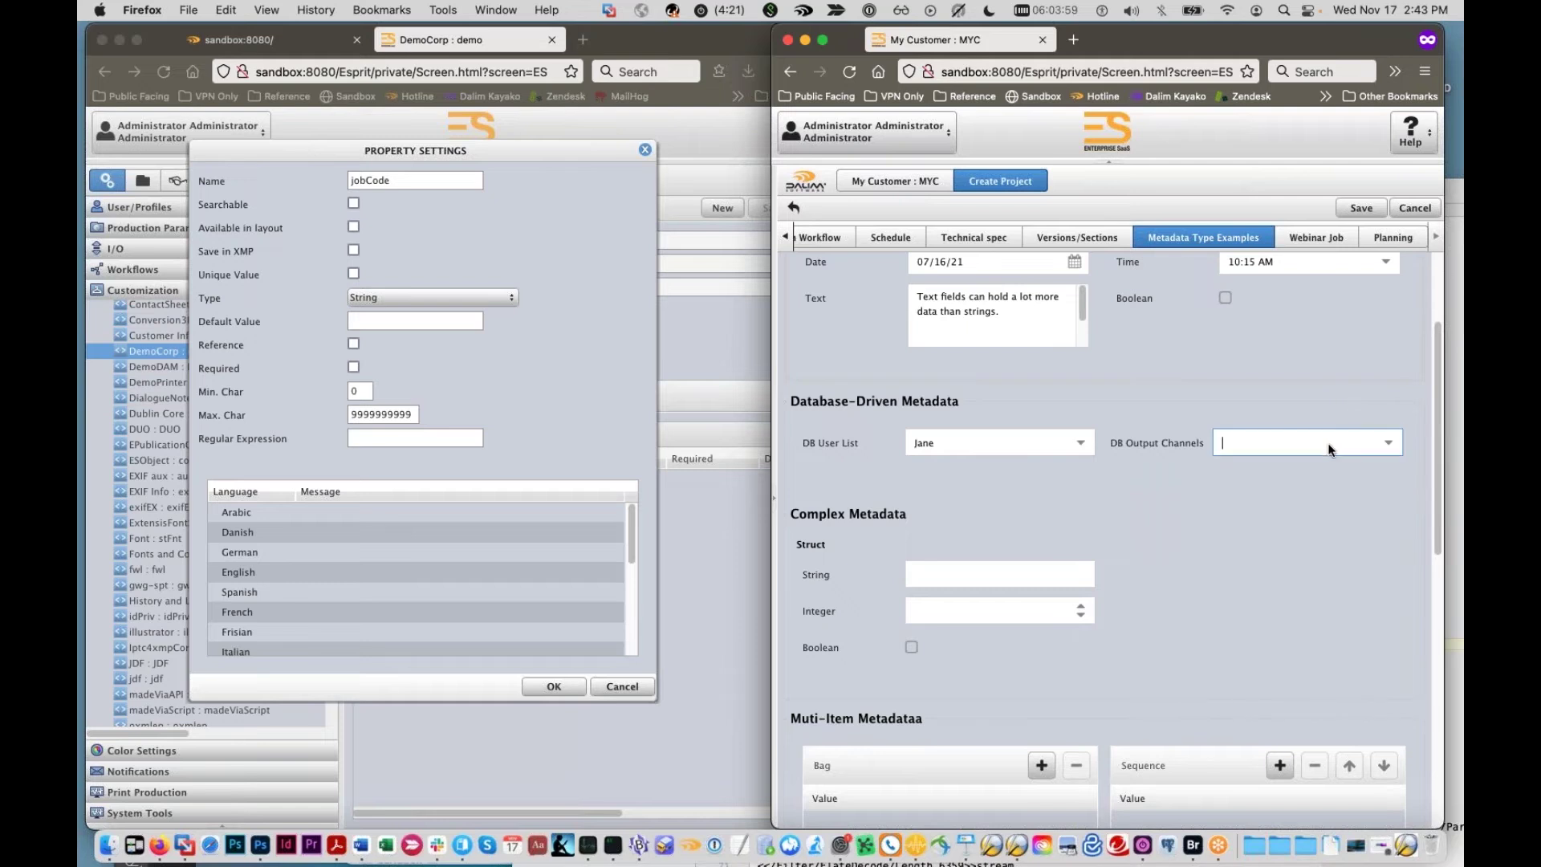
left_click(1378, 443)
left_click(1178, 605)
scroll(1179, 603, "down", 2)
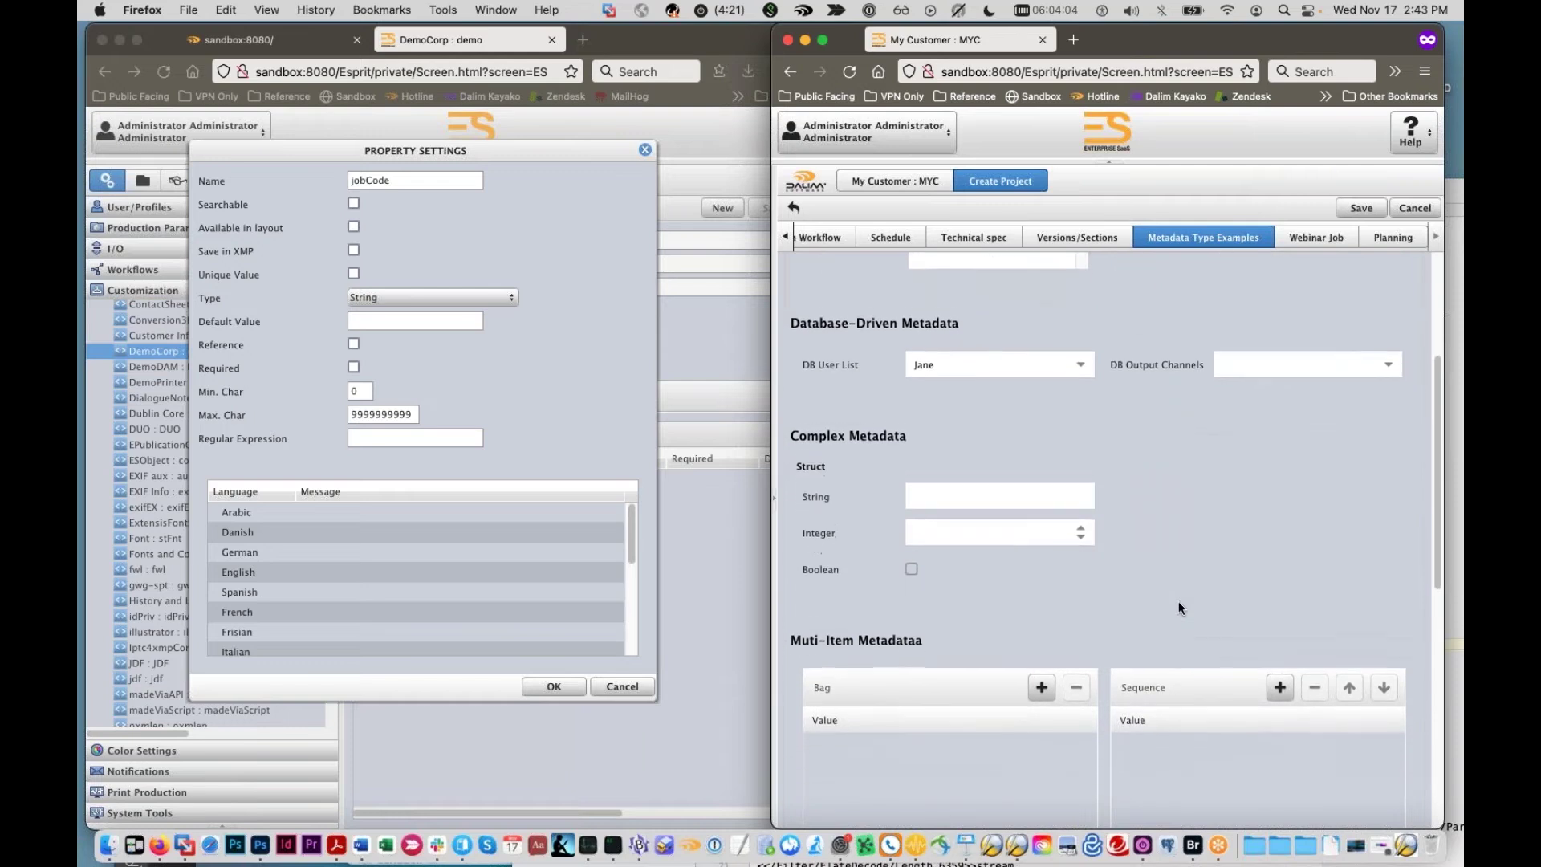
scroll(1178, 607, "down", 2)
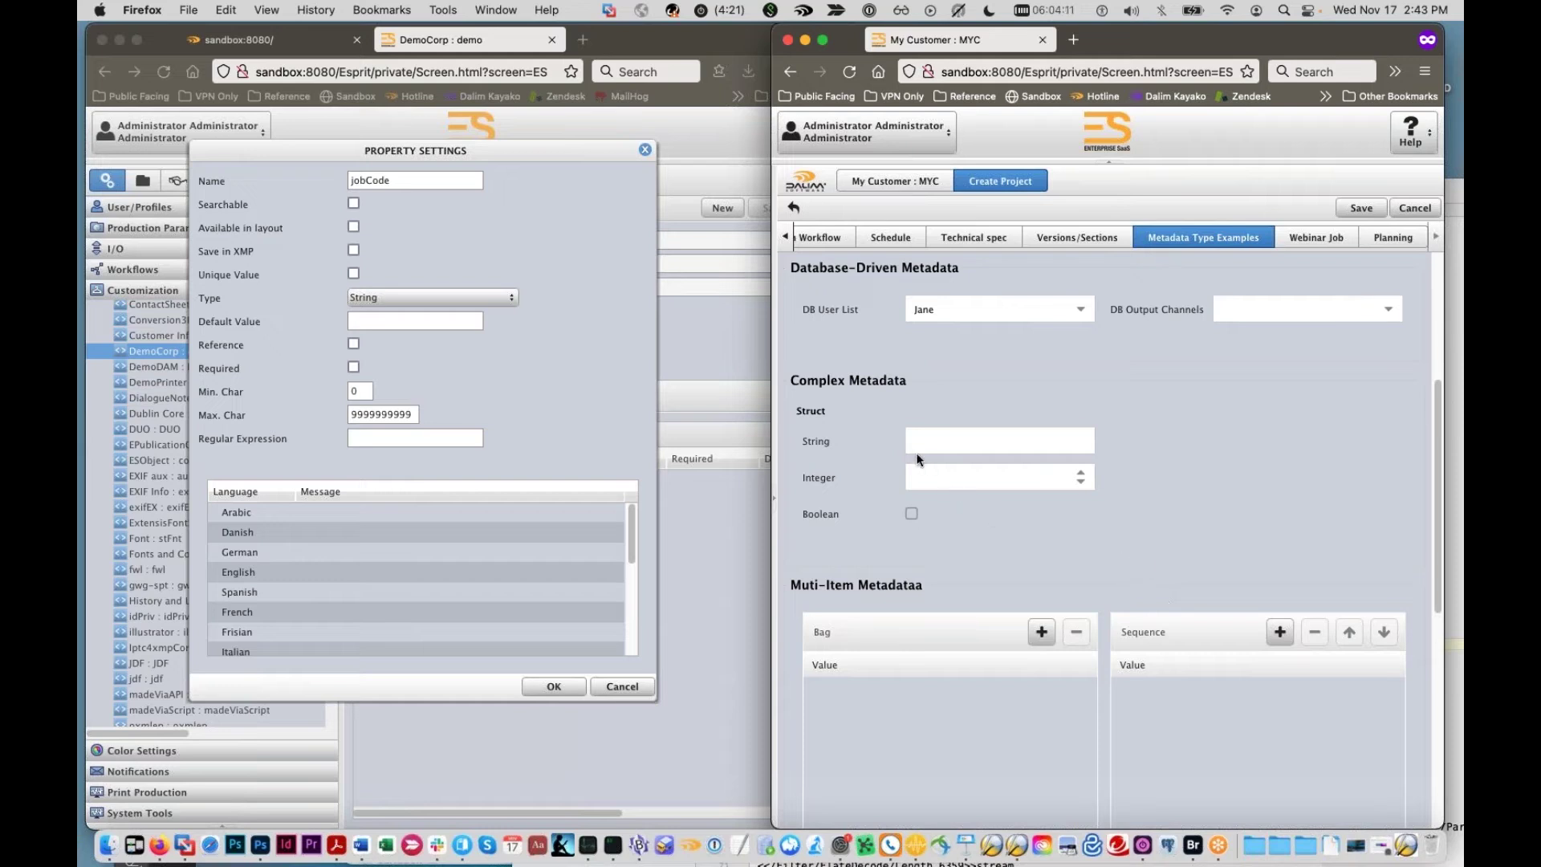
Step: Check the Struct String and Integer fields, leaving them empty
scroll(844, 457, "up", 1)
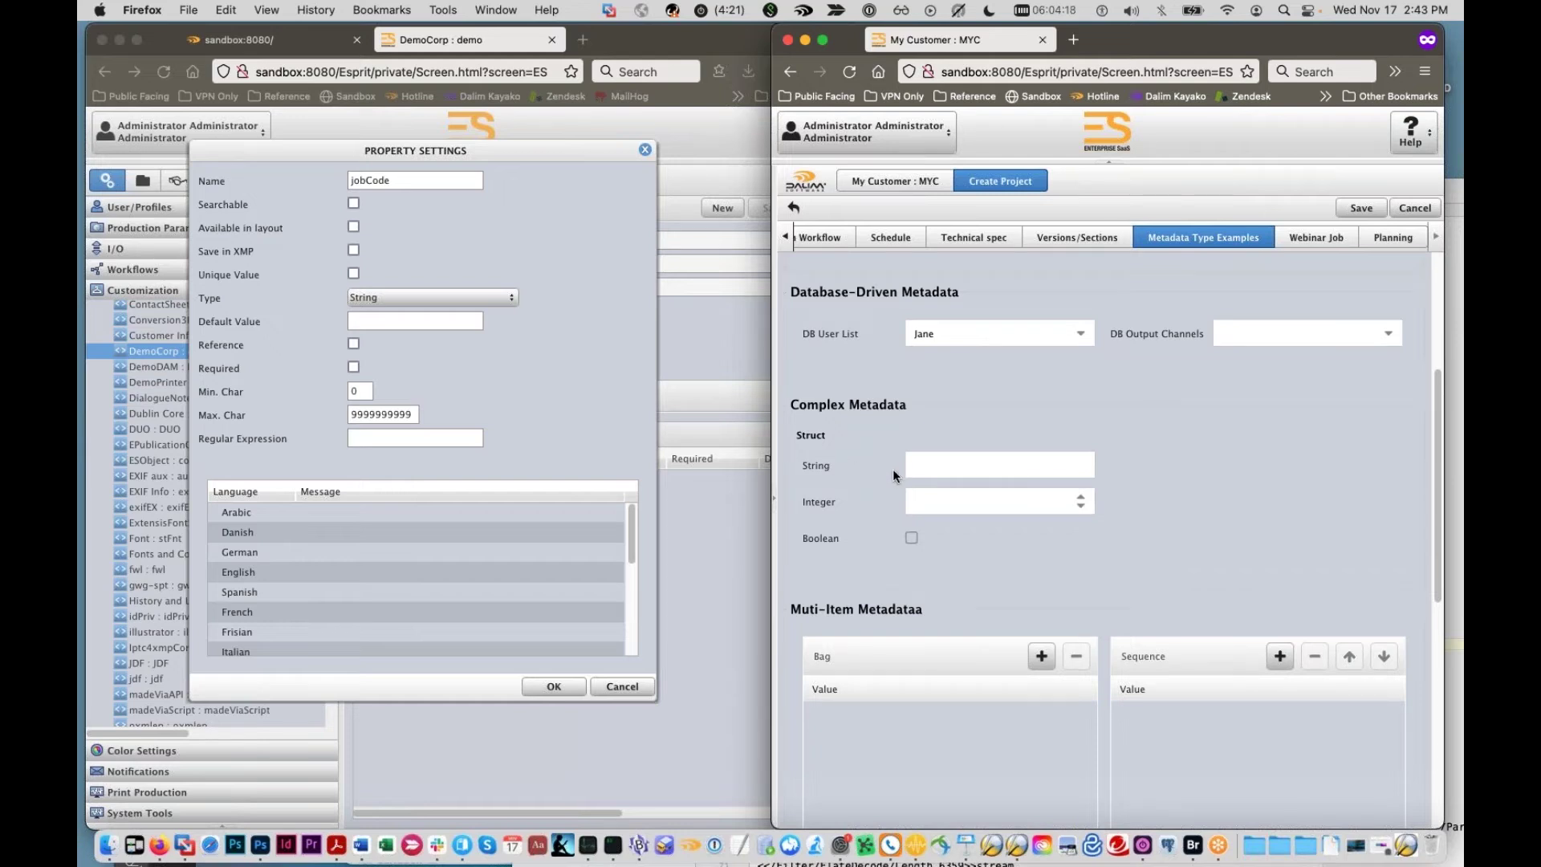
scroll(866, 465, "up", 5)
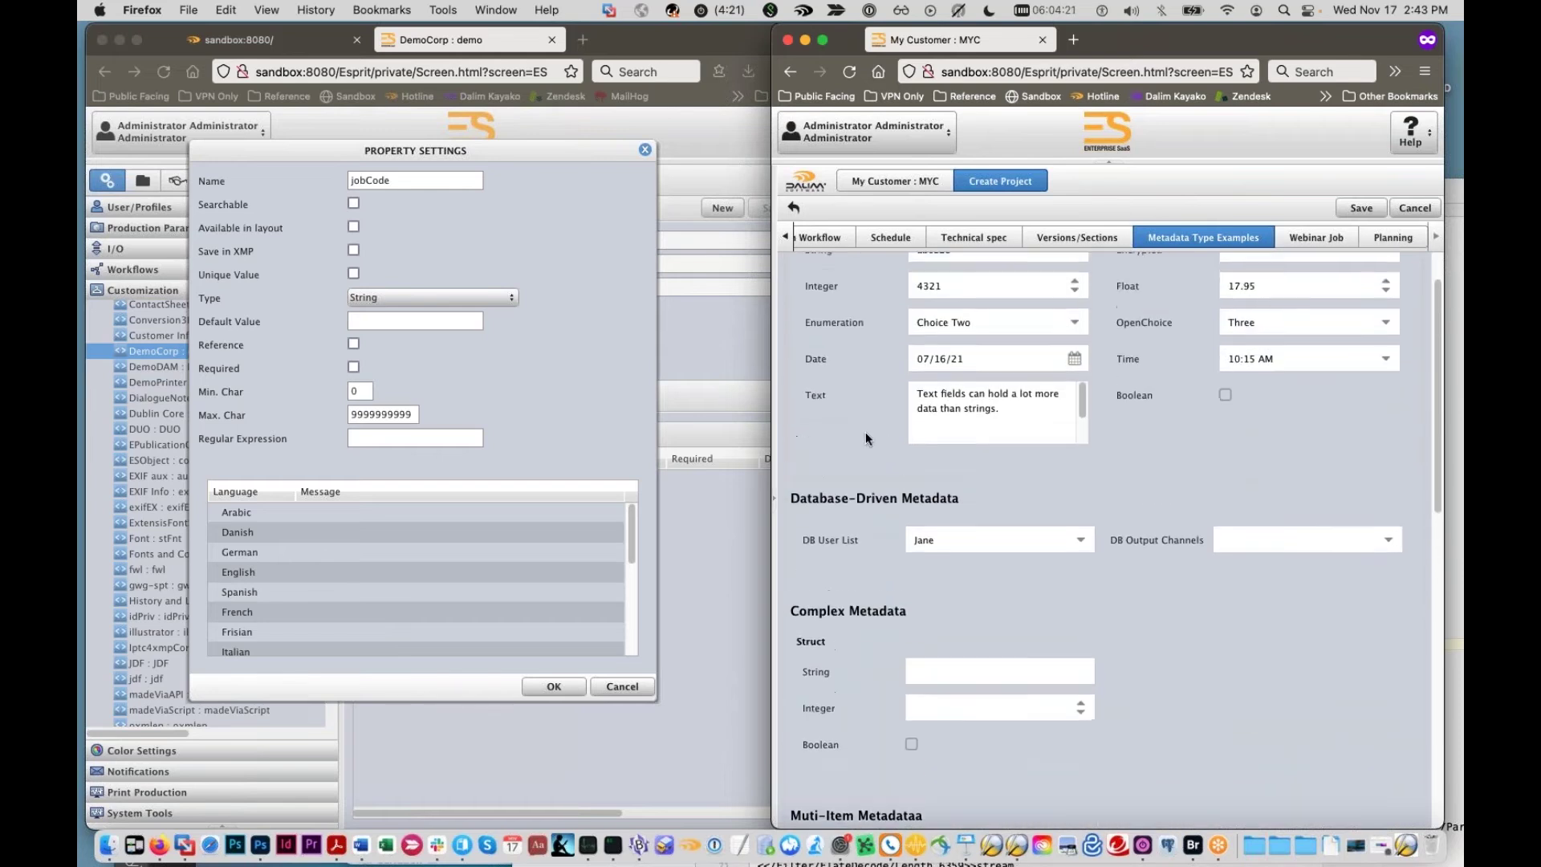
scroll(866, 431, "up", 2)
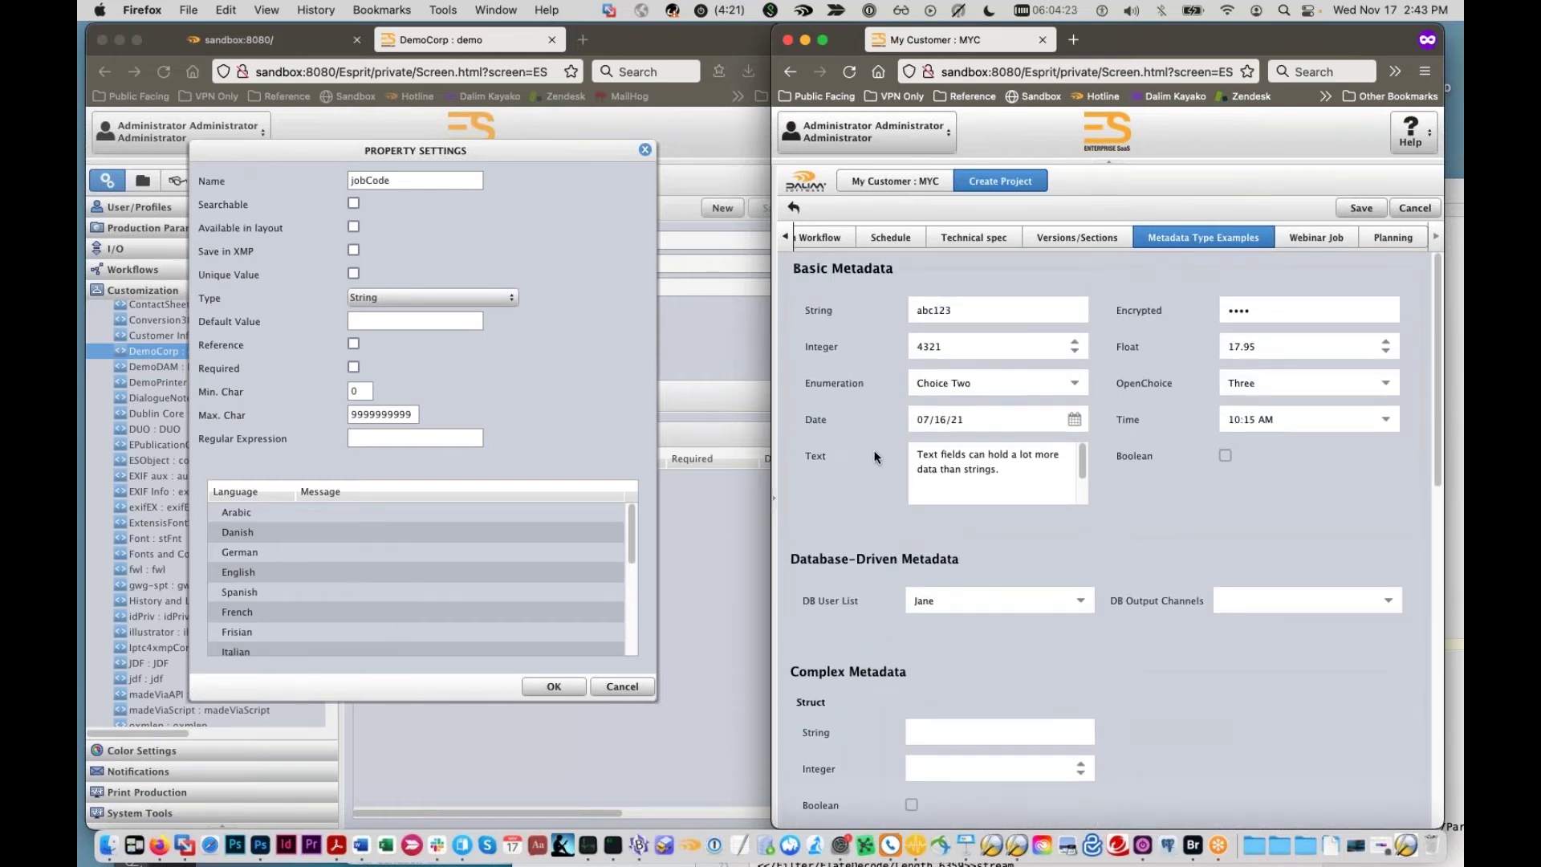
scroll(874, 460, "down", 5)
left_click(911, 554)
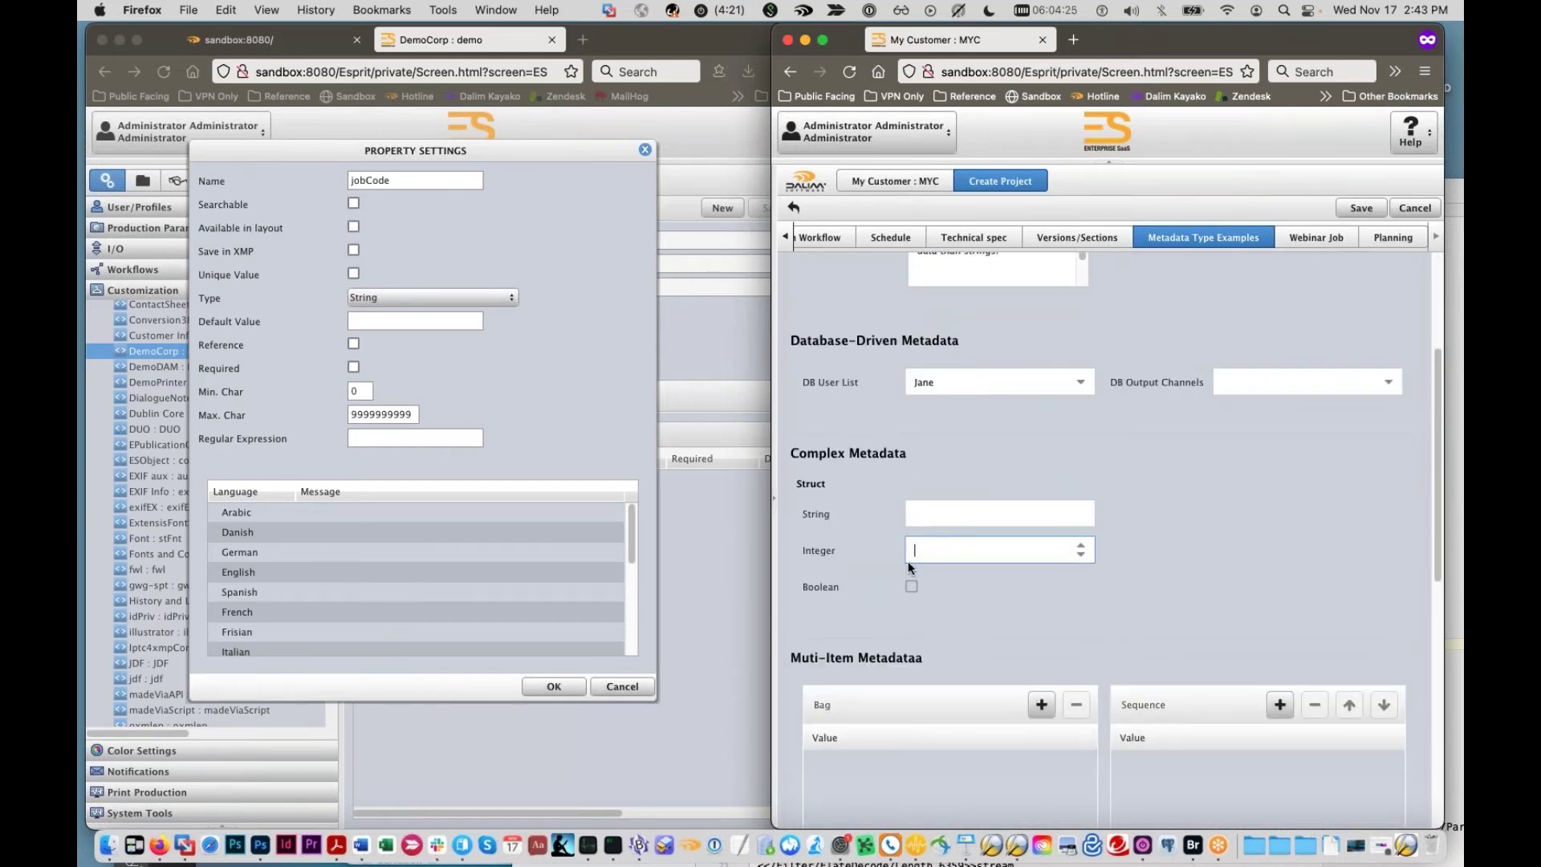
left_click(910, 586)
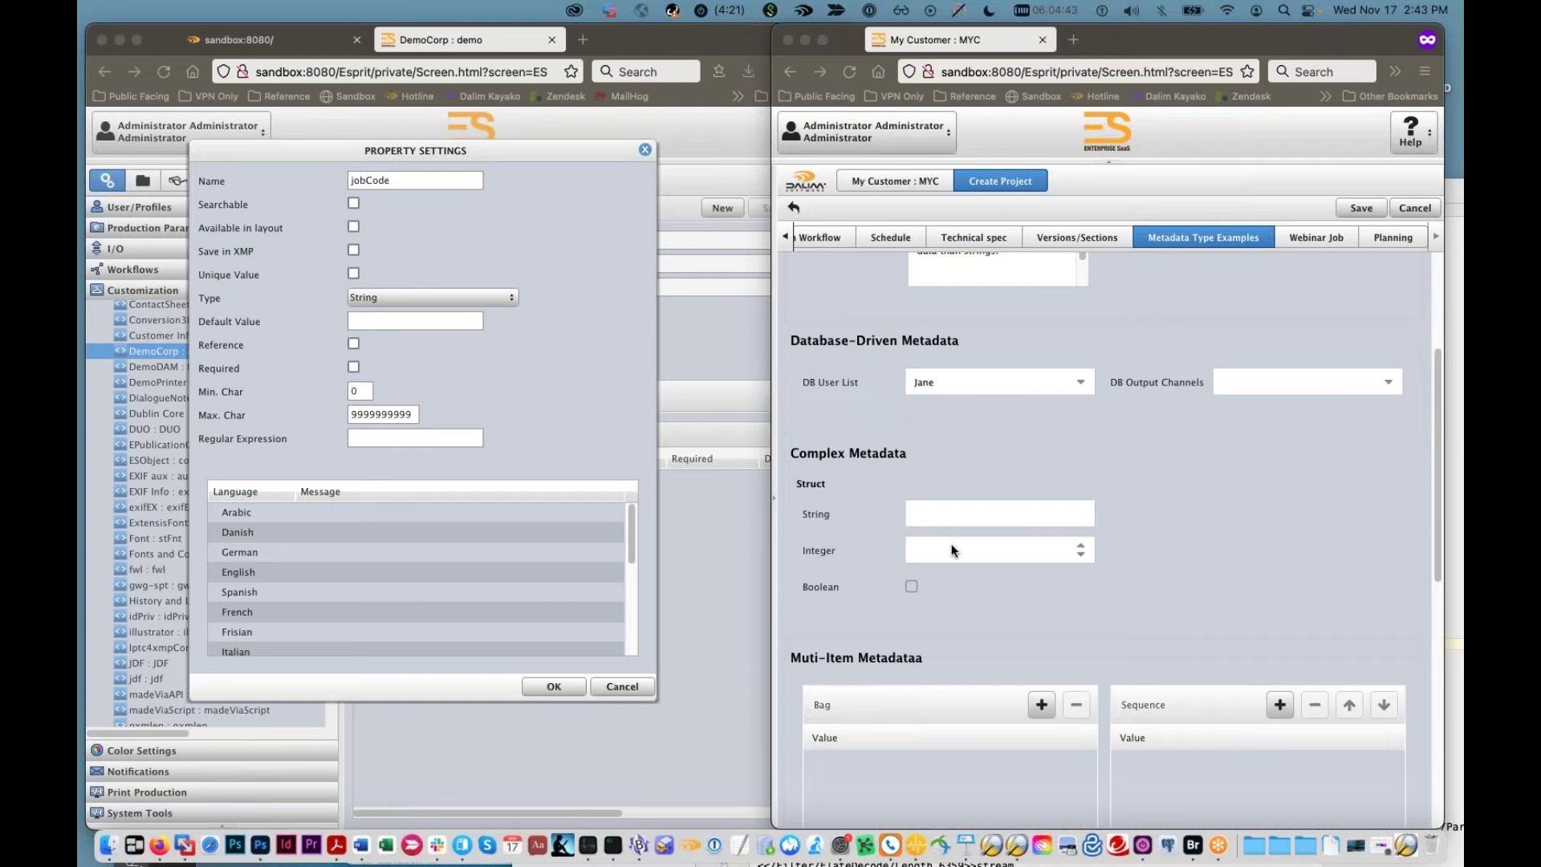
left_click(955, 520)
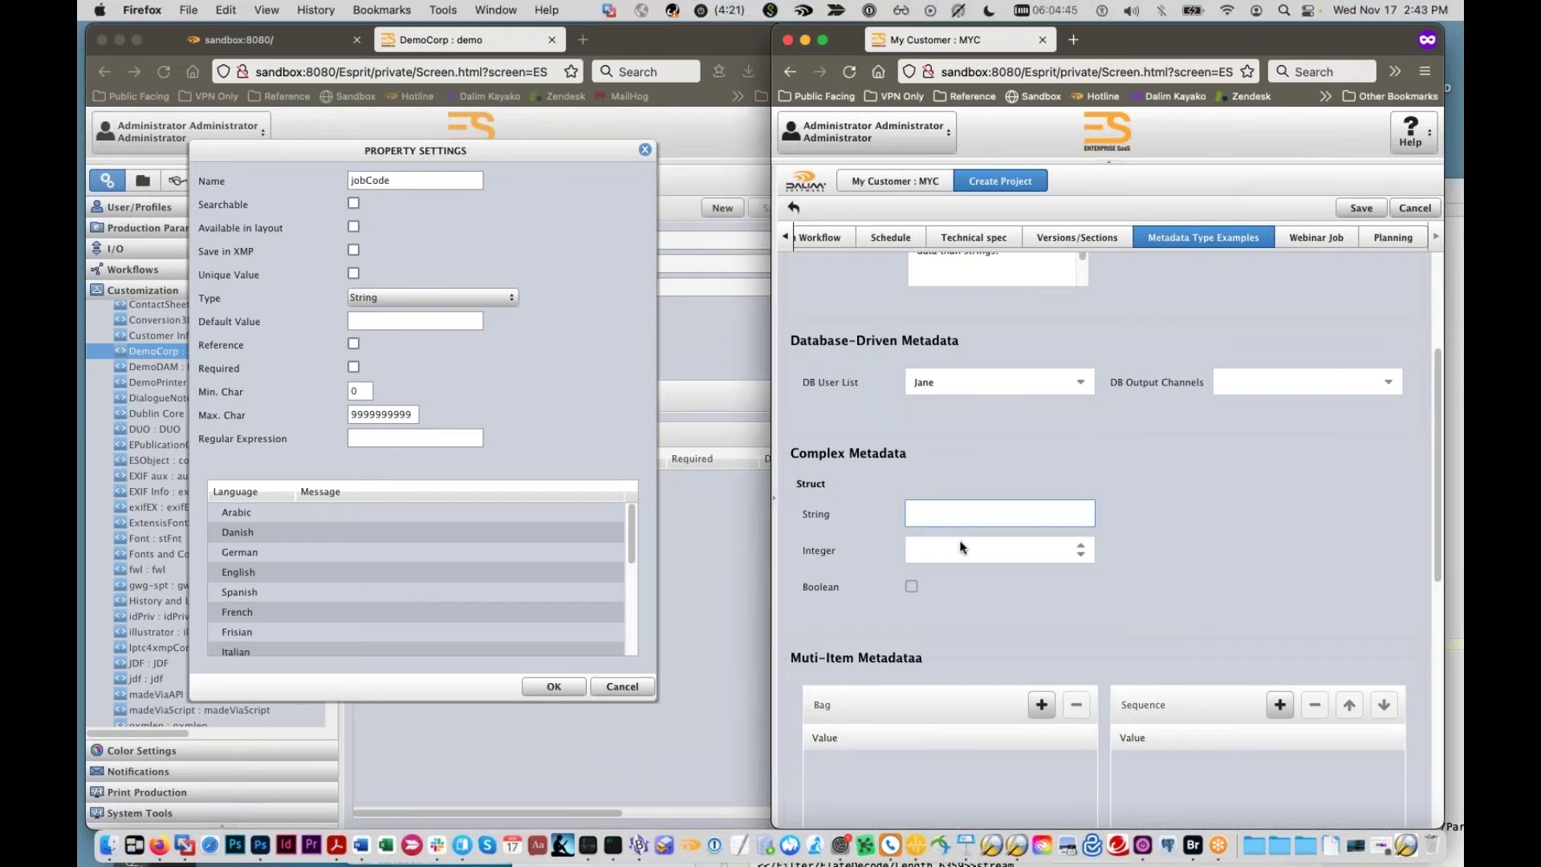
left_click(959, 550)
left_click(950, 493)
Step: Add 'one' as the first Bag value under Multi-Item Metadata
scroll(867, 493, "down", 2)
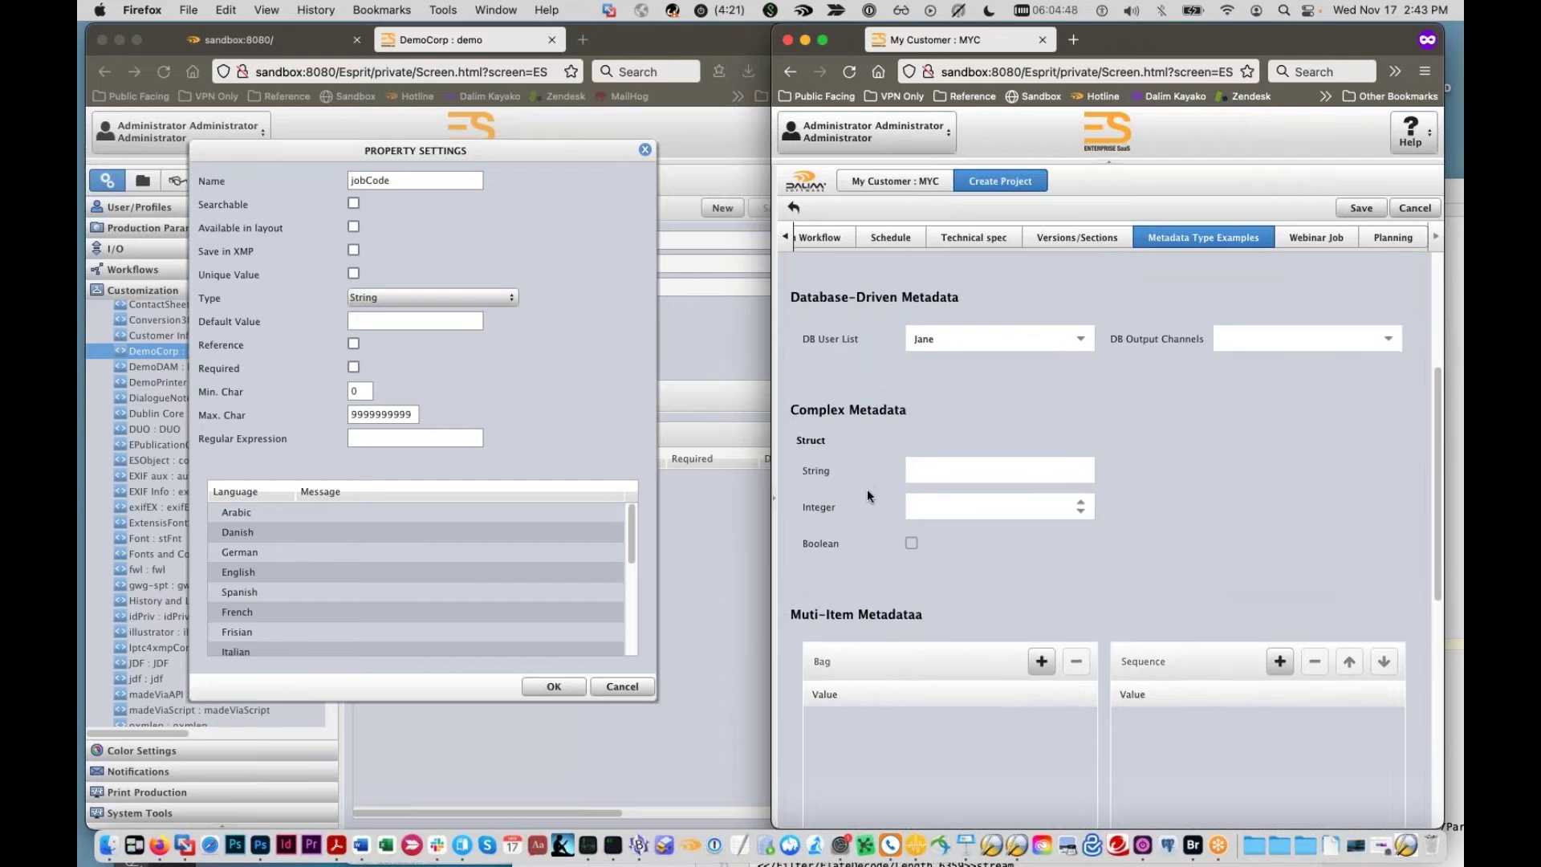
scroll(867, 490, "down", 5)
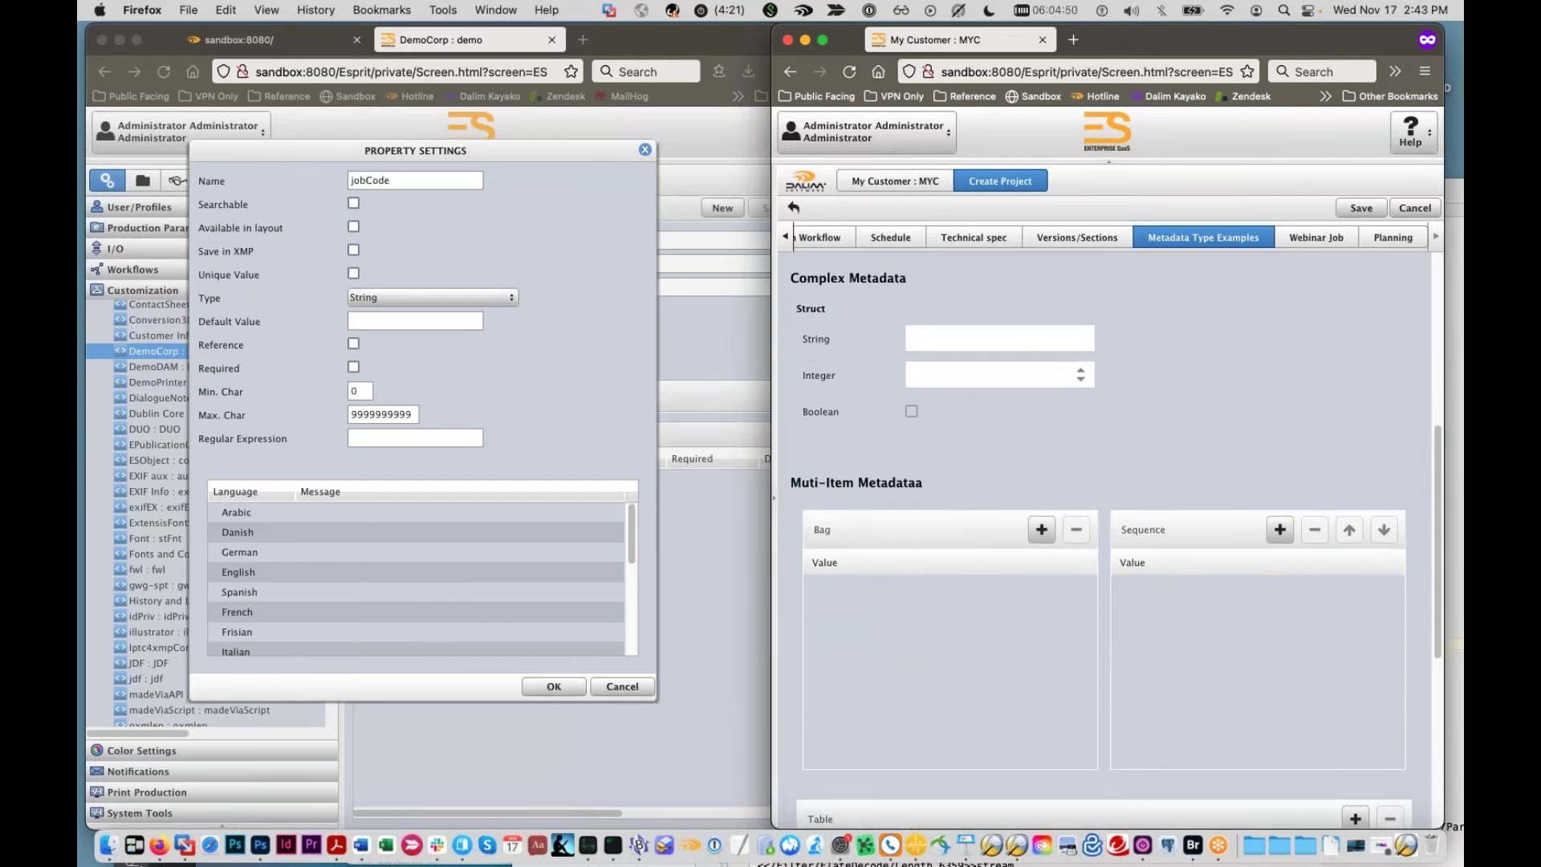
scroll(860, 504, "down", 2)
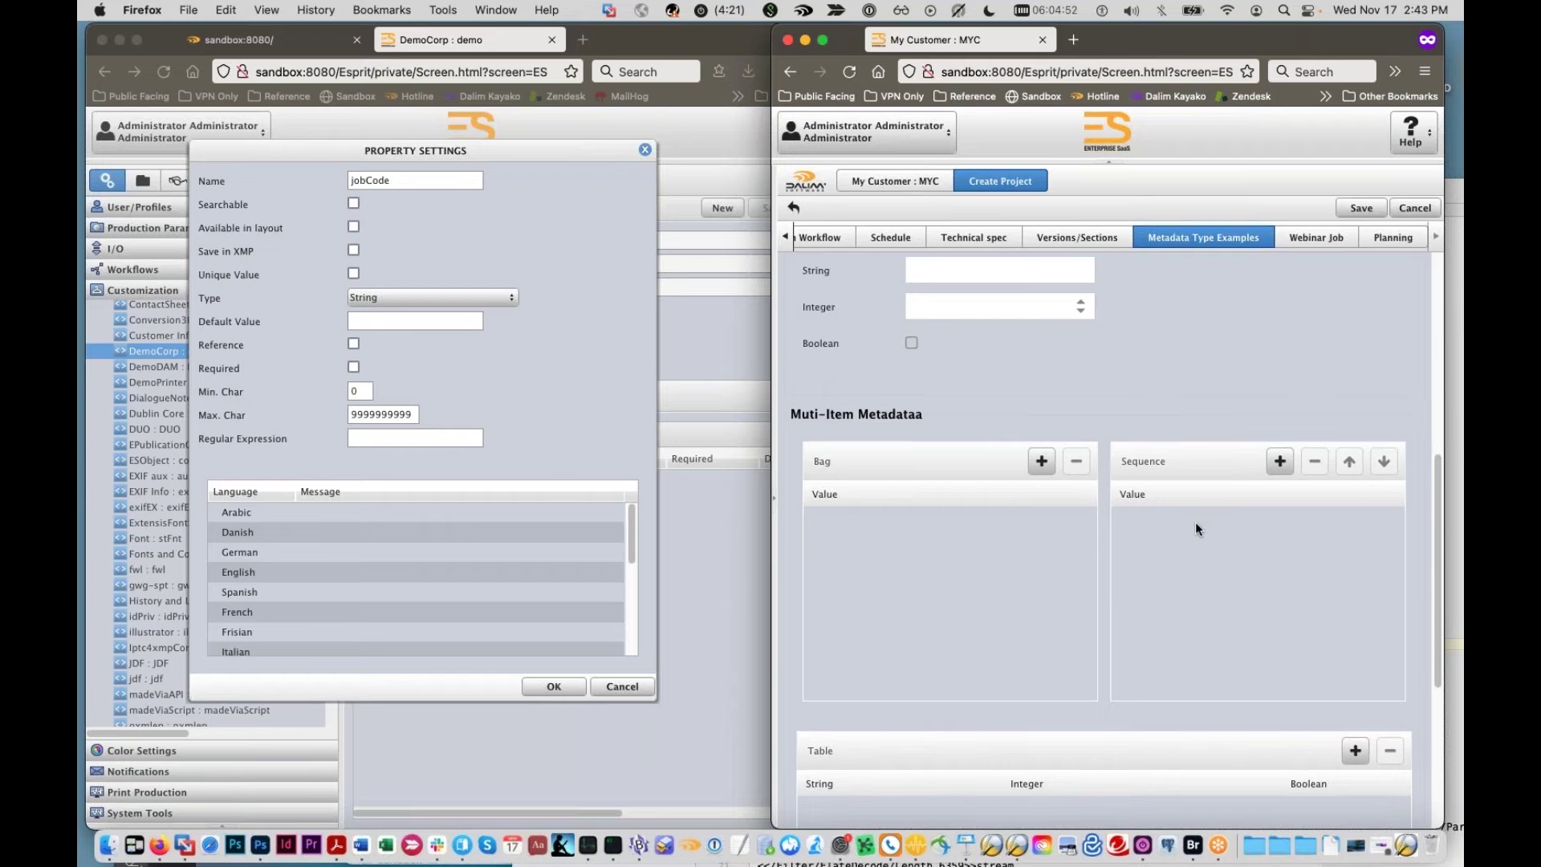
scroll(1019, 611, "down", 2)
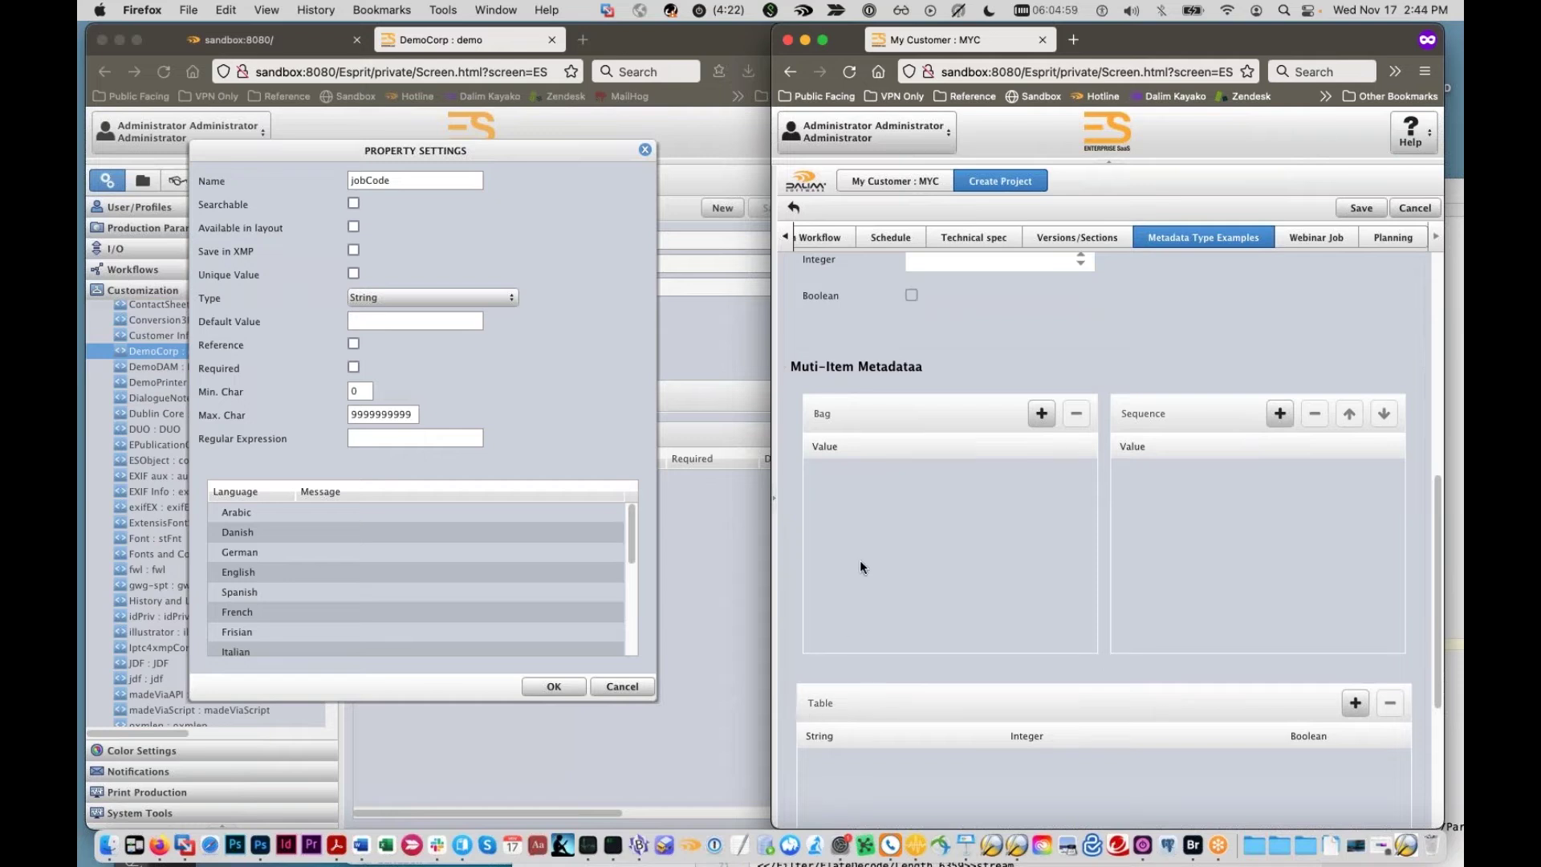
left_click(1041, 414)
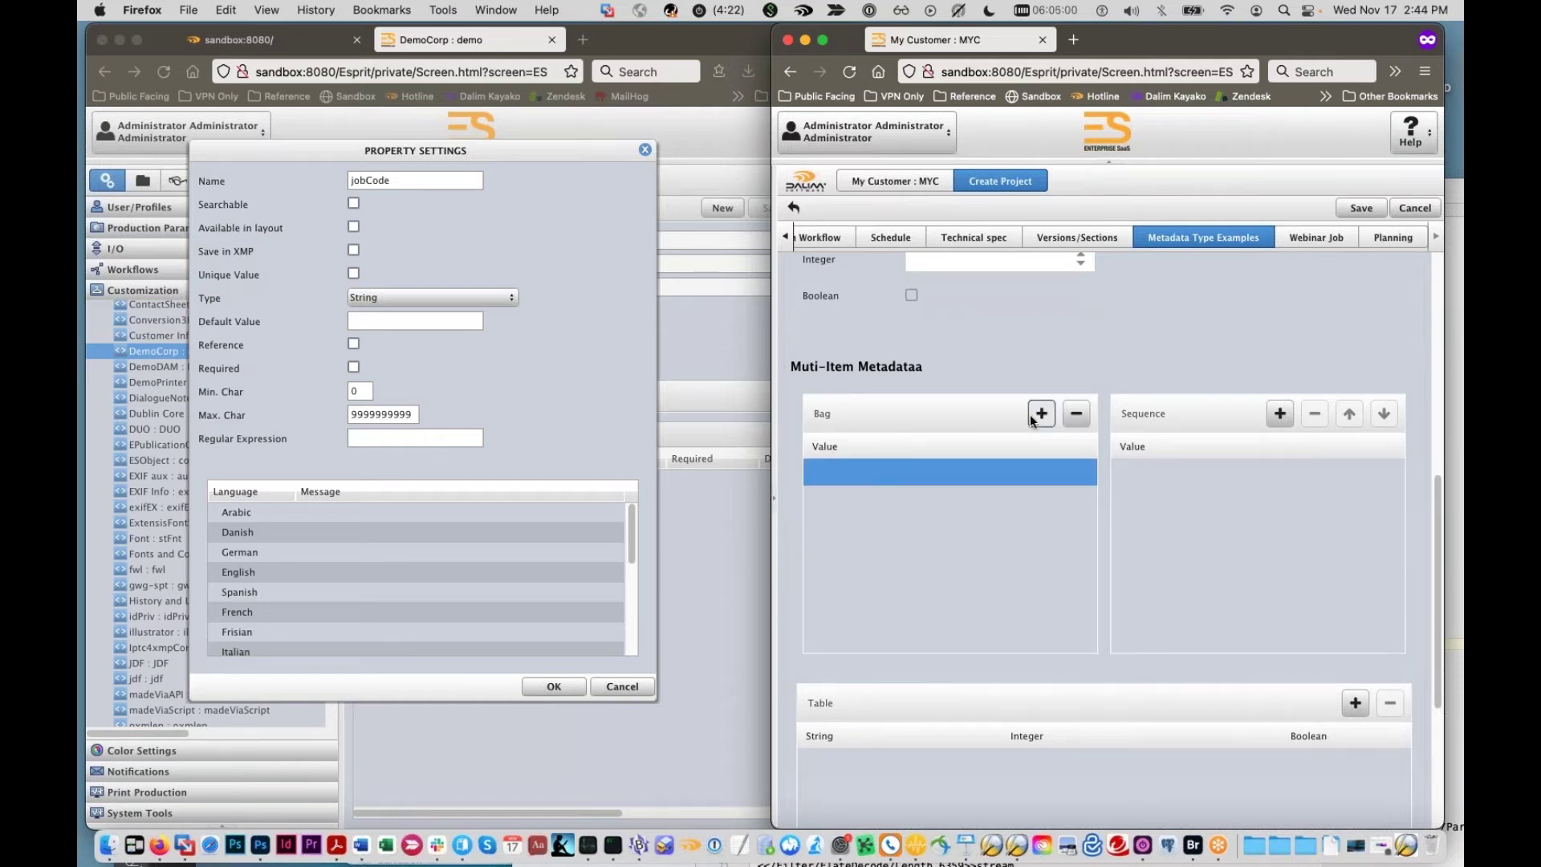
left_click(920, 476)
scroll(887, 418, "up", 2)
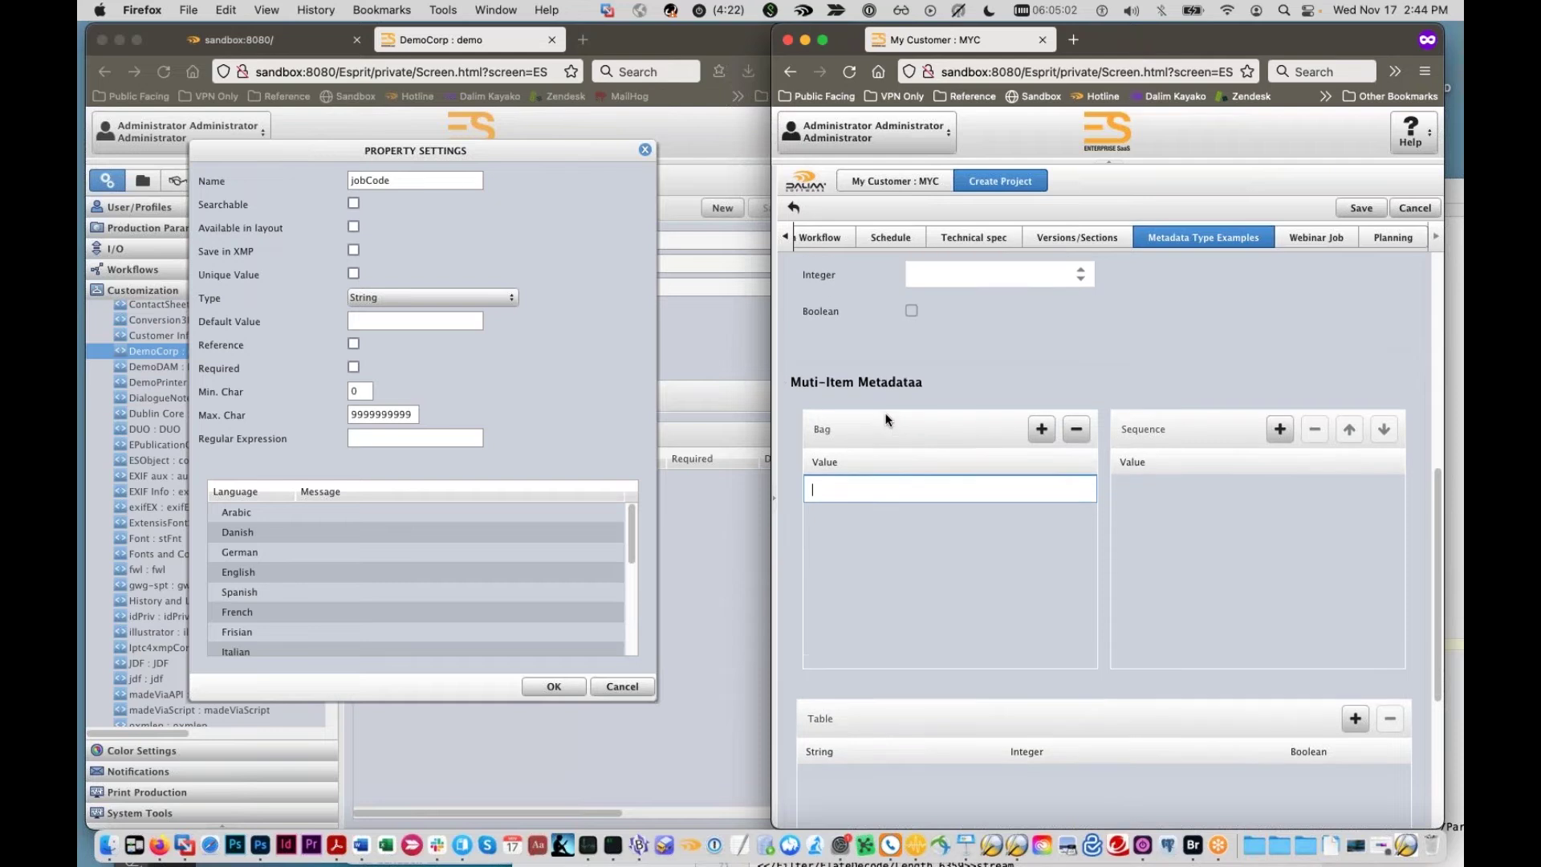
scroll(886, 419, "up", 3)
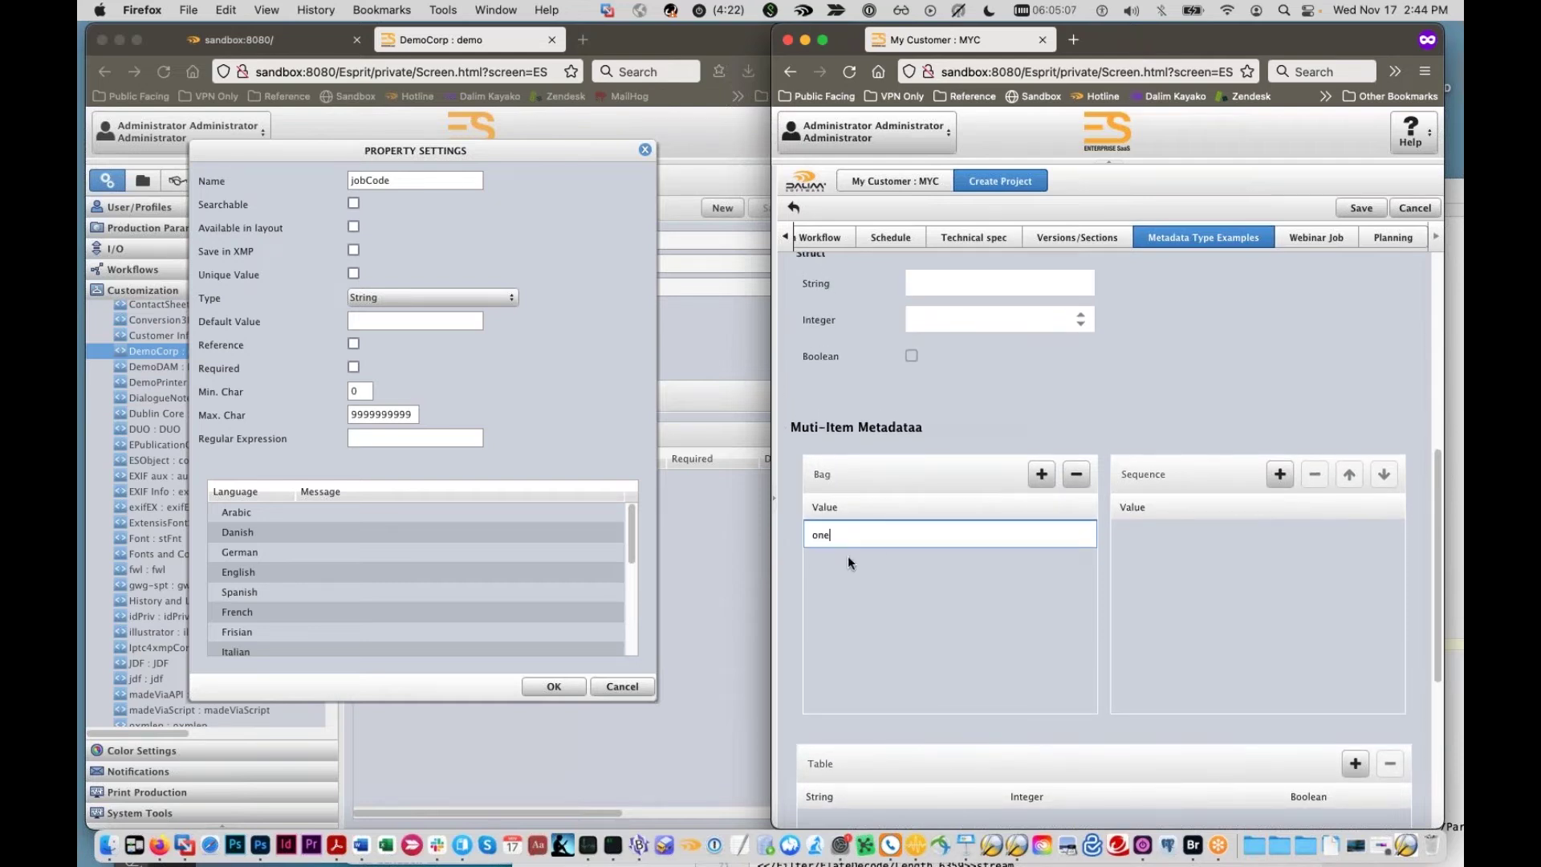
left_click(1041, 473)
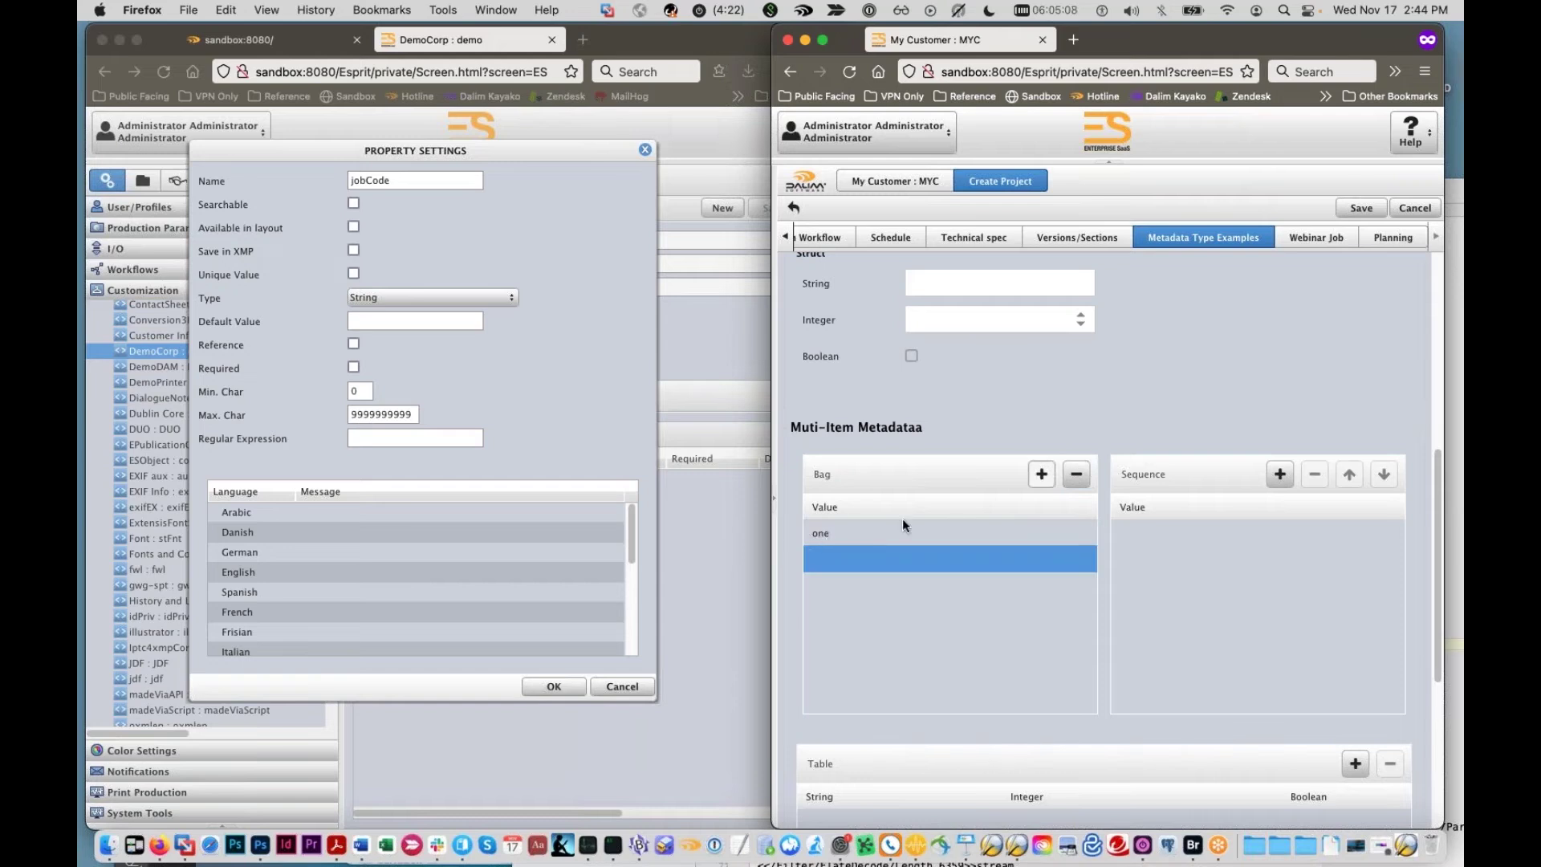
Step: Add 'two' as the second Bag value, followed by an empty third row
left_click(937, 554)
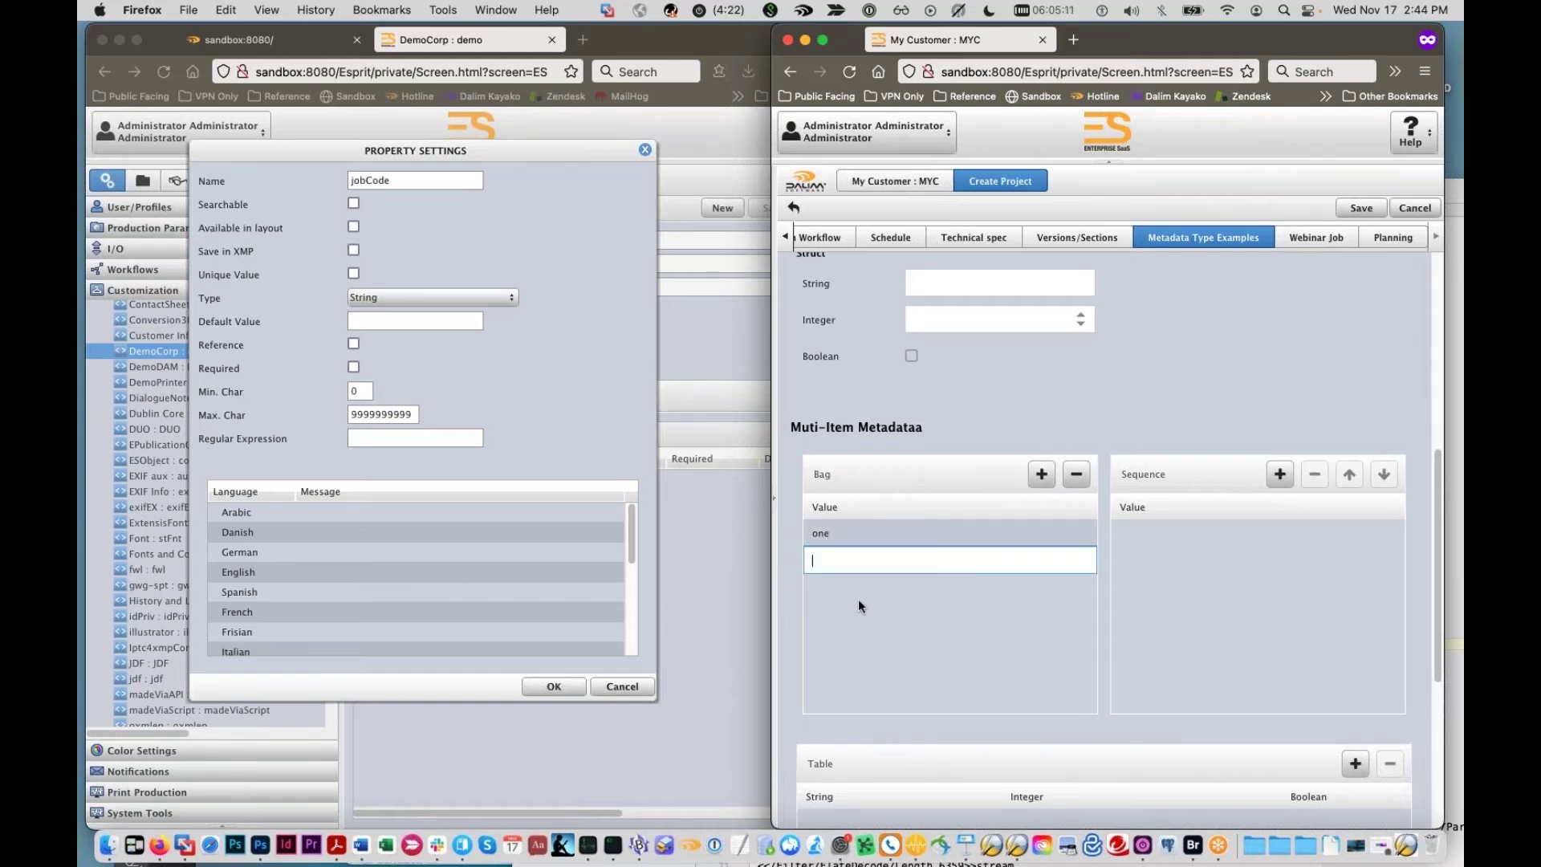
scroll(858, 606, "up", 1)
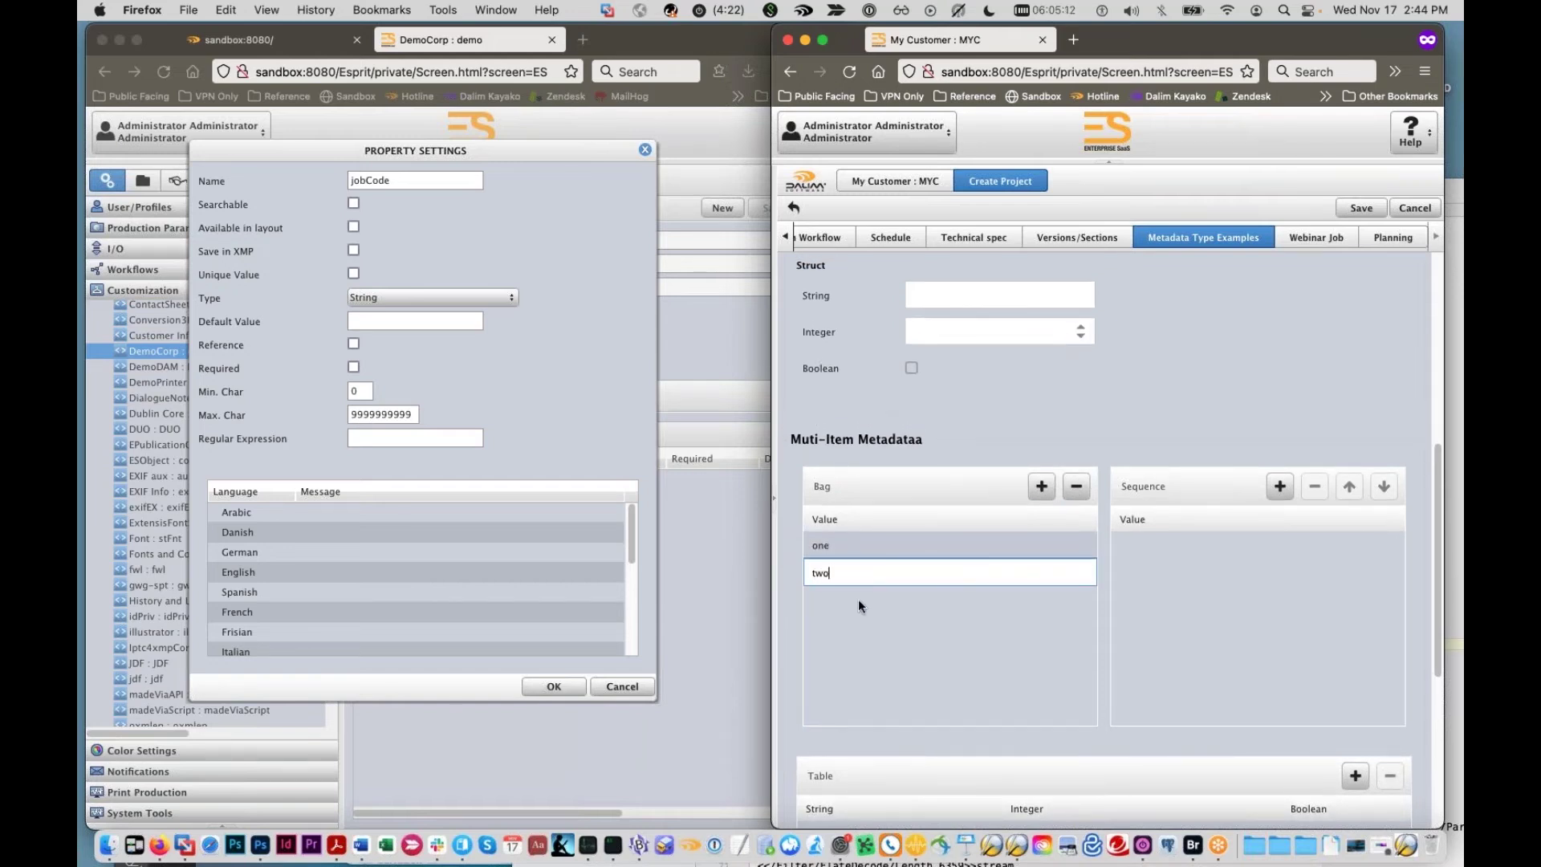
key("Return")
left_click(1041, 486)
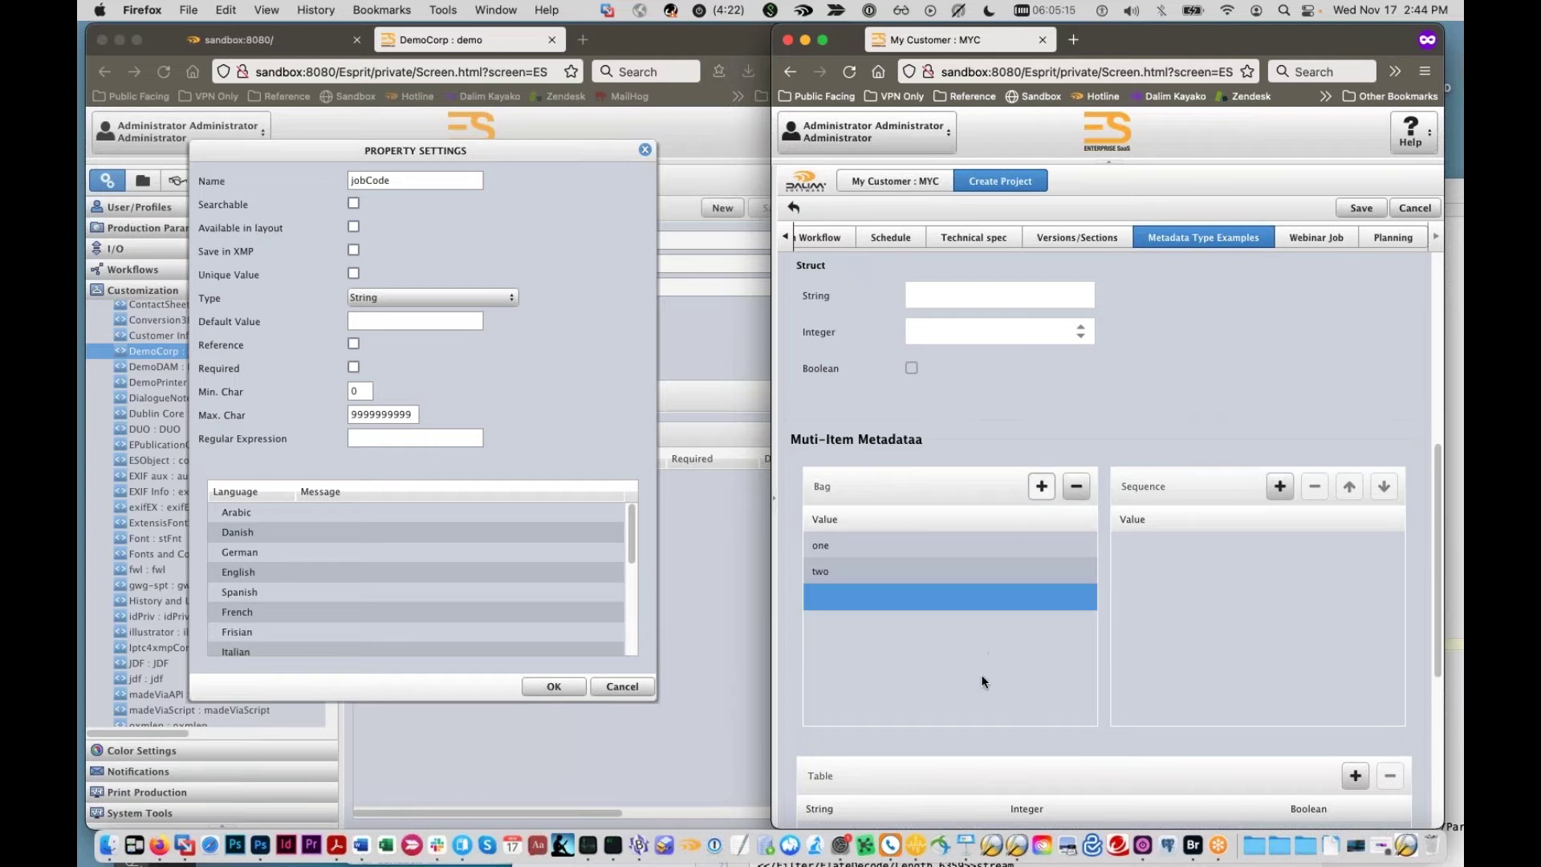
scroll(981, 674, "up", 8)
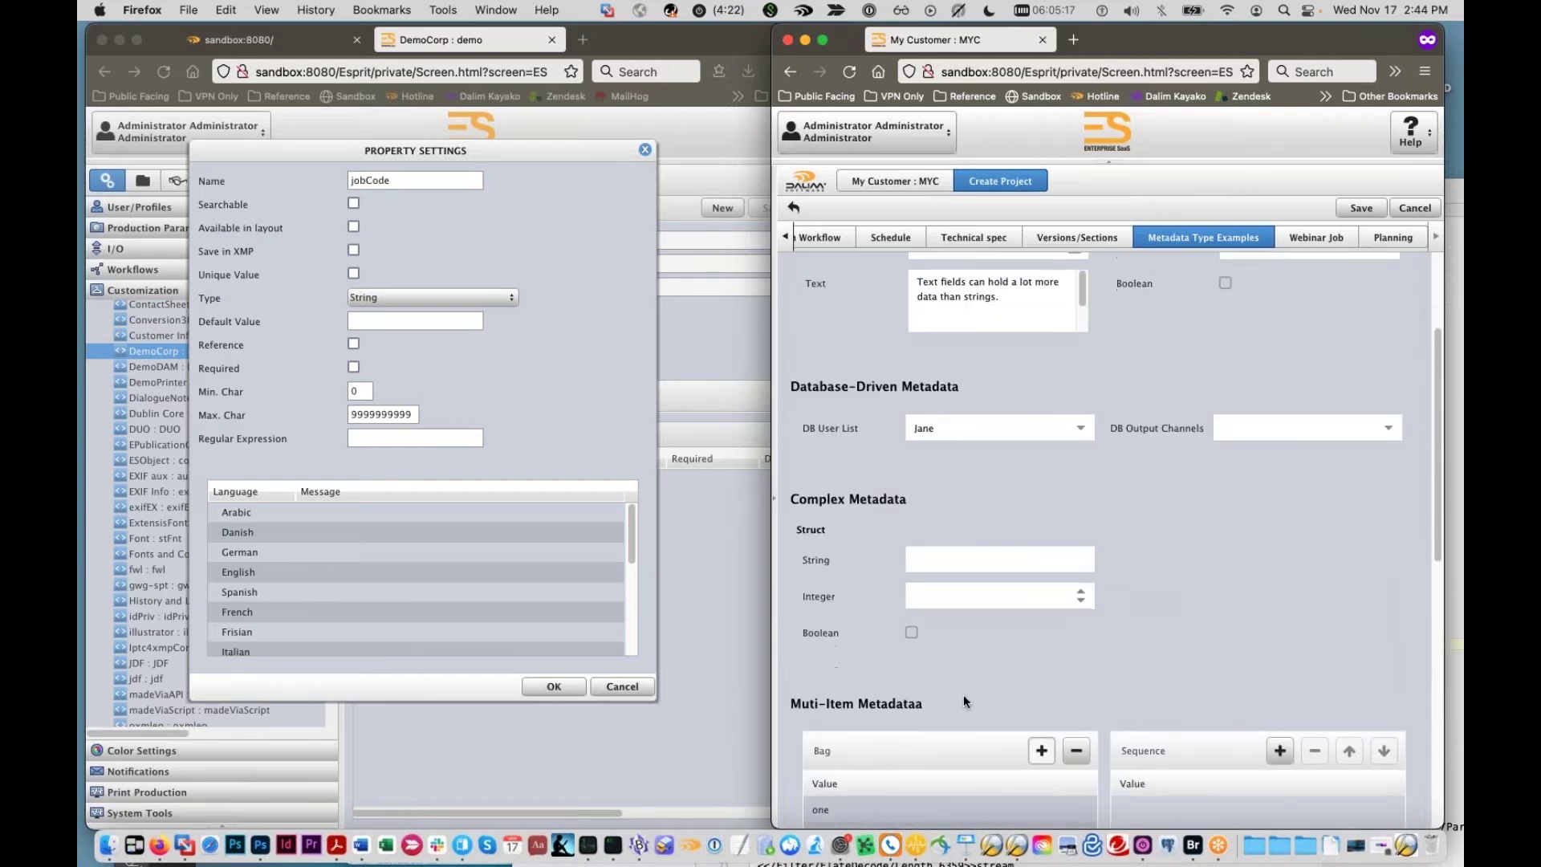
scroll(949, 700, "down", 2)
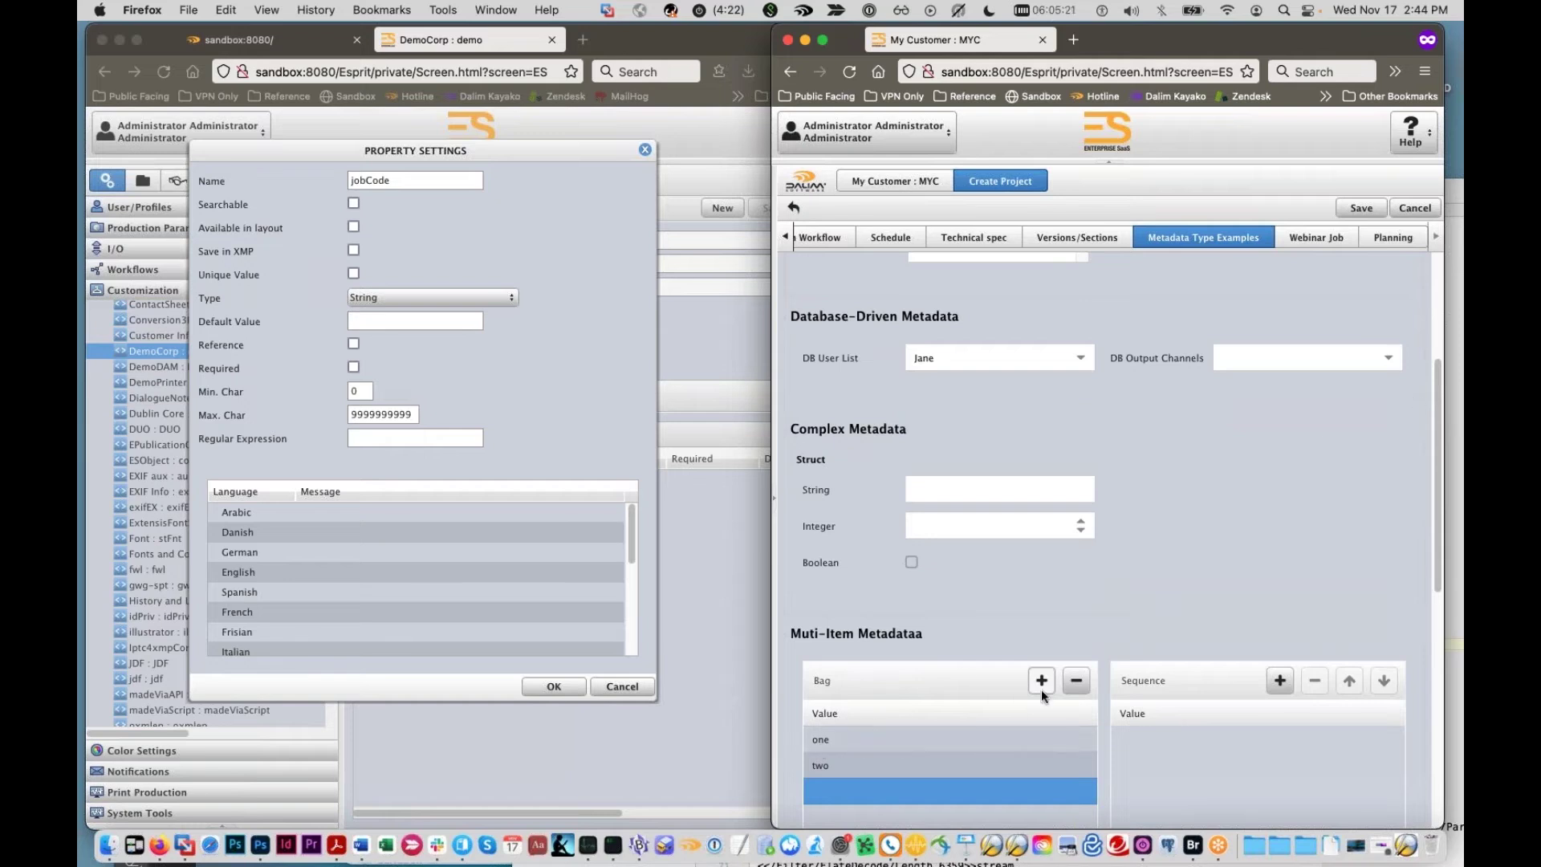
scroll(915, 740, "down", 1)
scroll(913, 738, "up", 1)
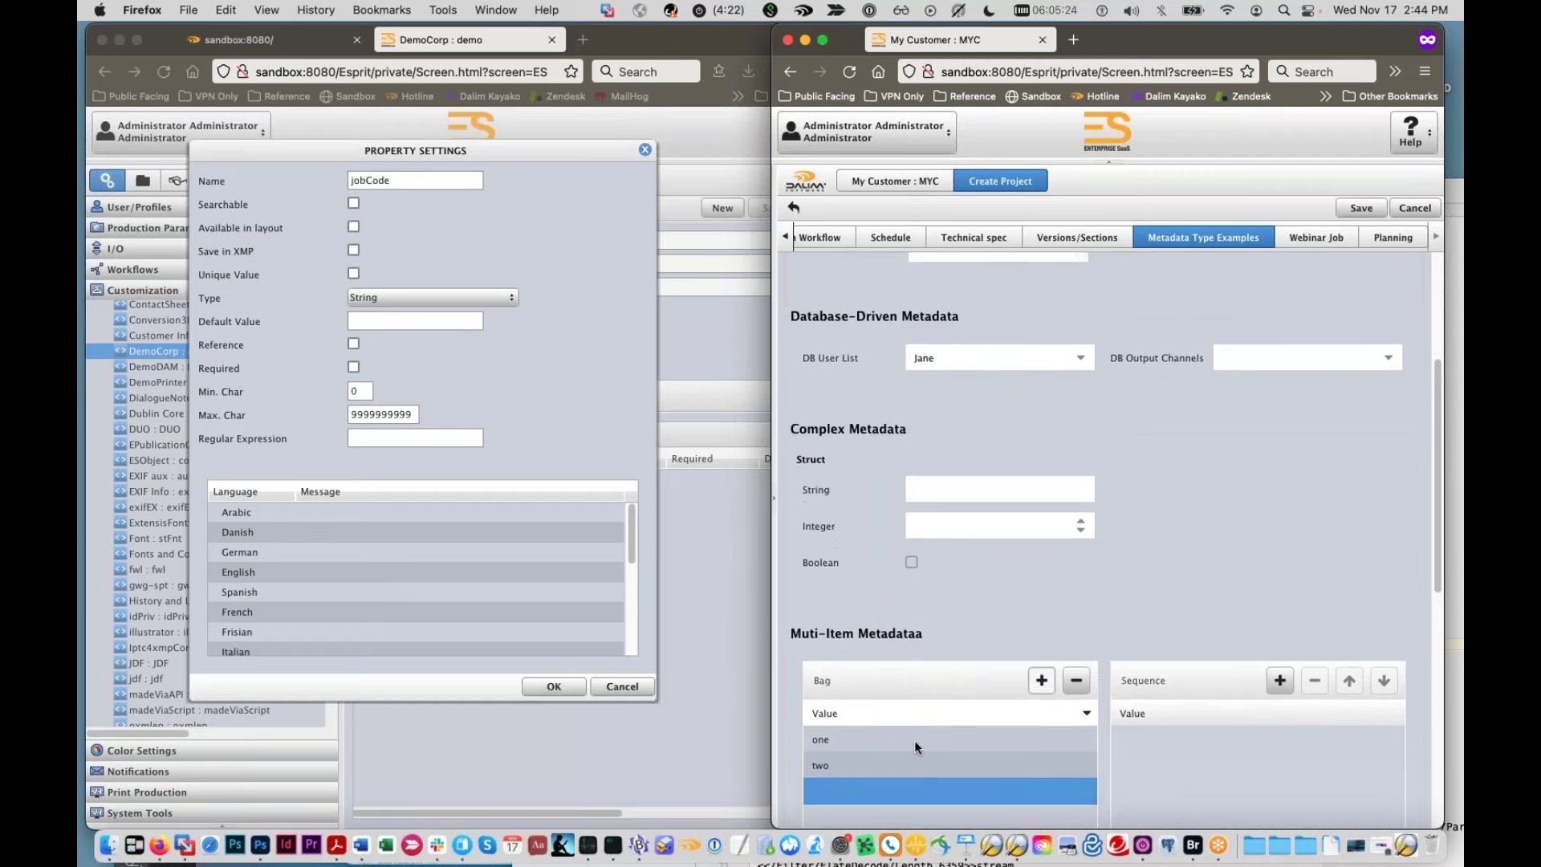
scroll(908, 720, "up", 6)
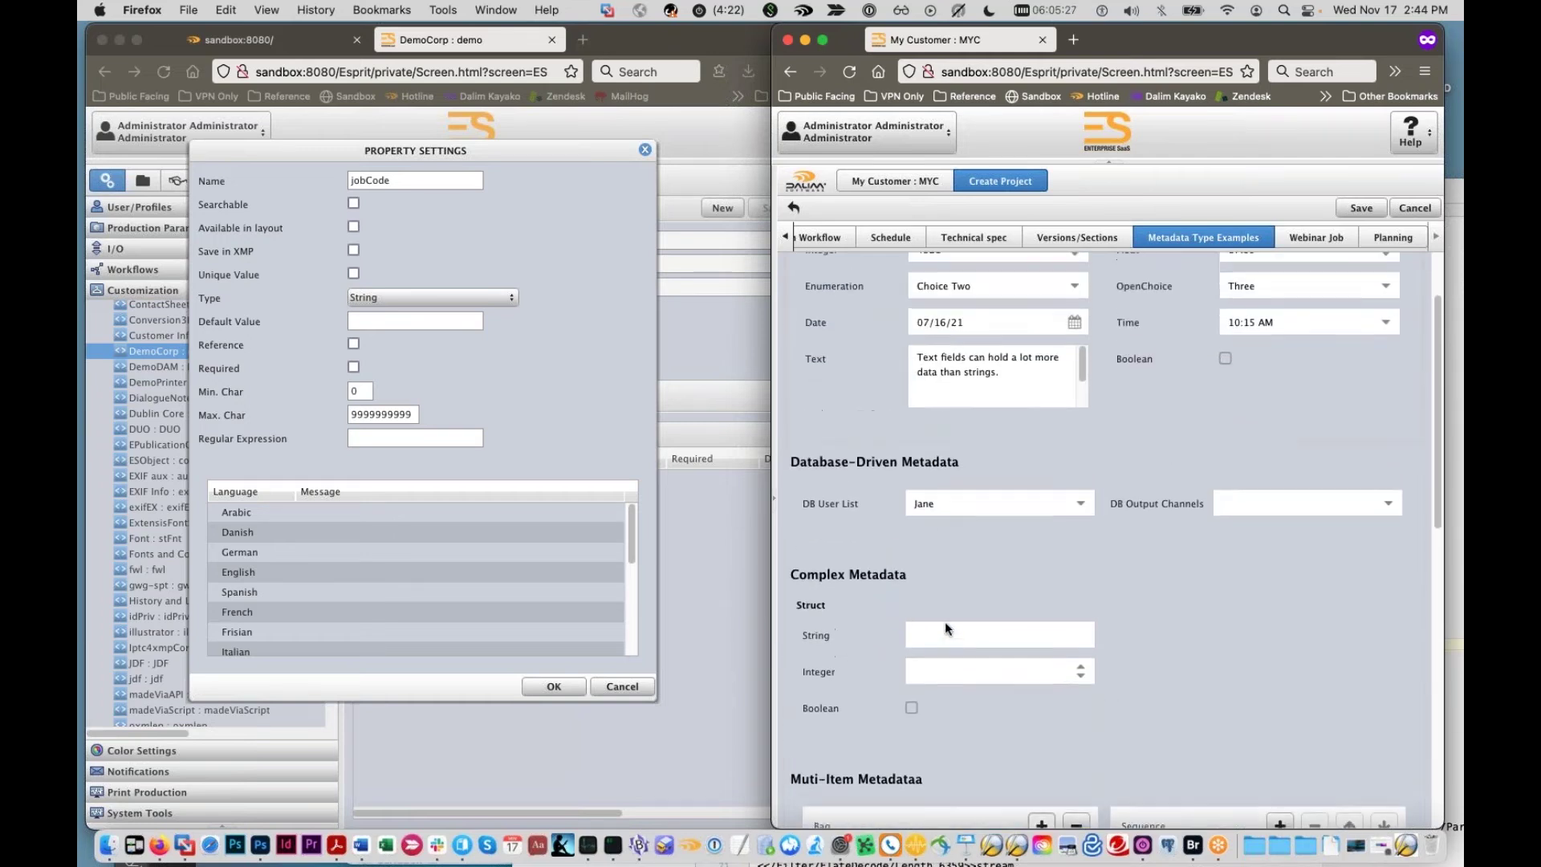
scroll(944, 624, "up", 6)
scroll(934, 575, "down", 5)
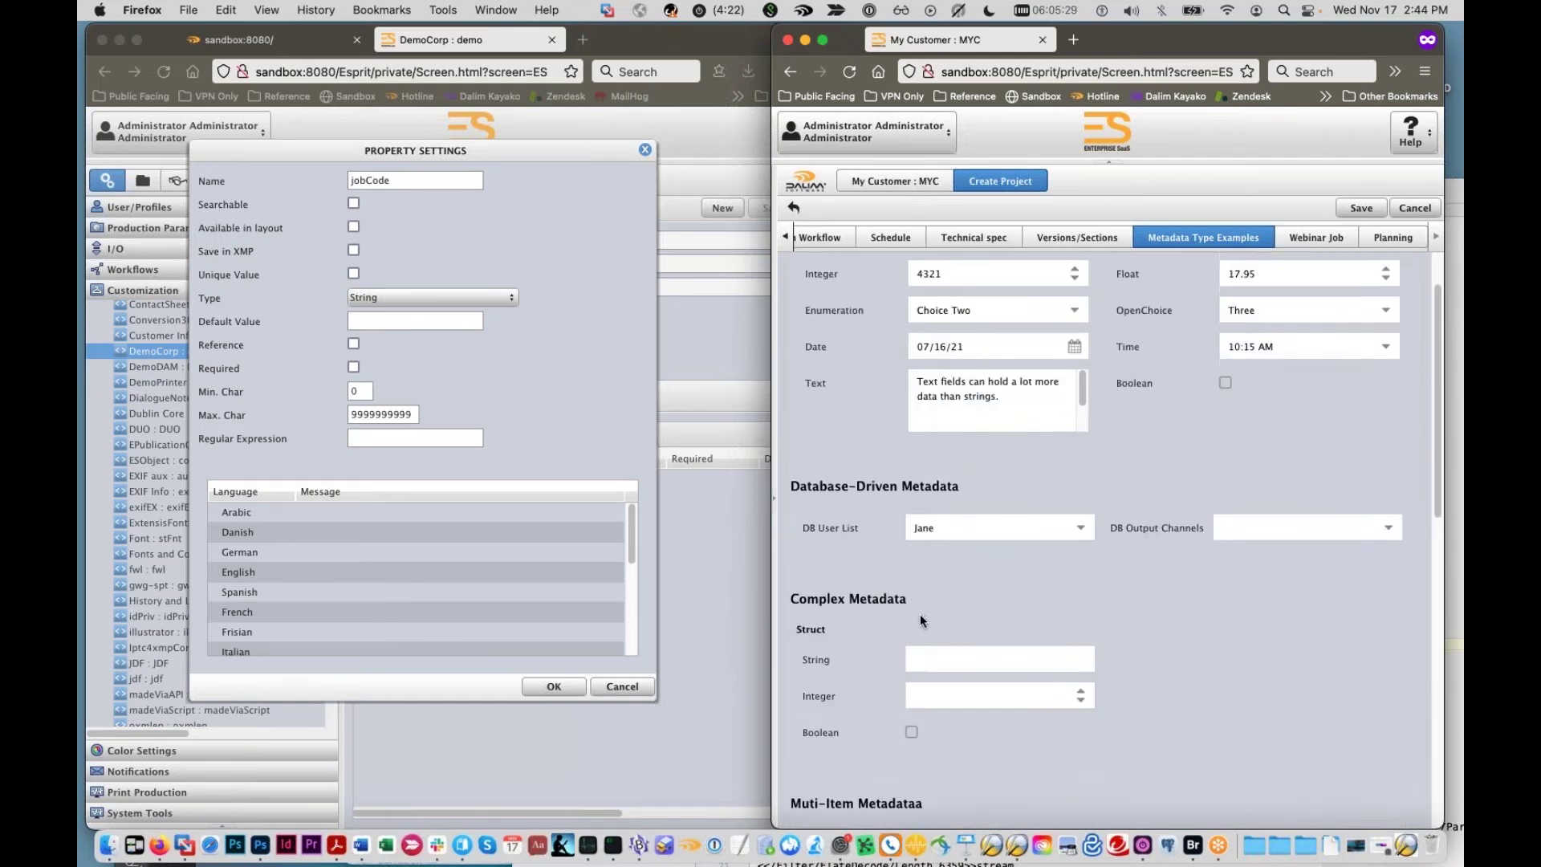
scroll(919, 616, "down", 7)
scroll(918, 624, "up", 8)
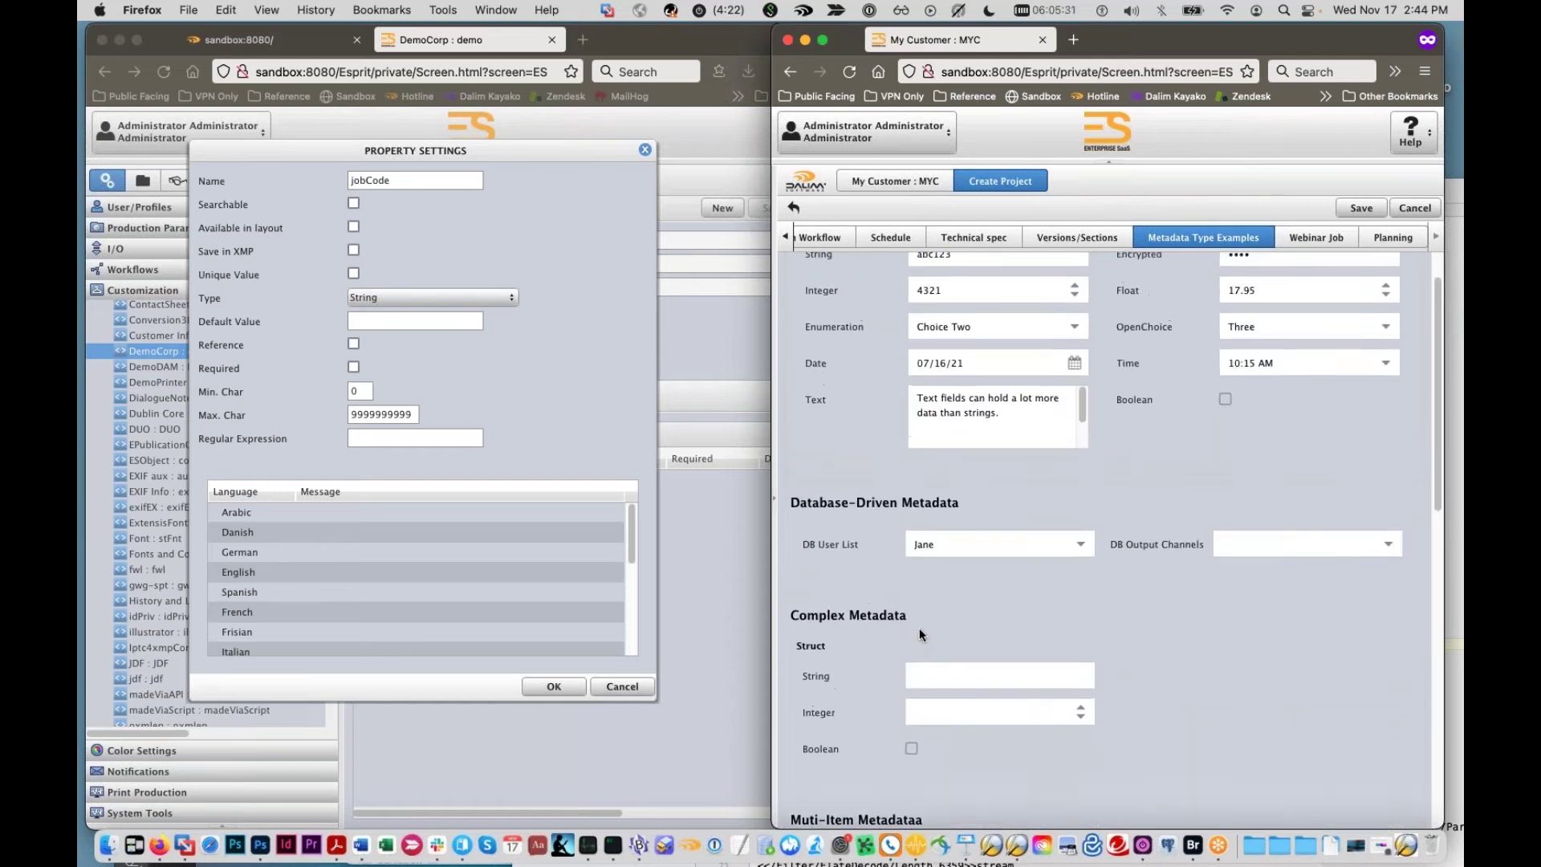
scroll(918, 627, "up", 2)
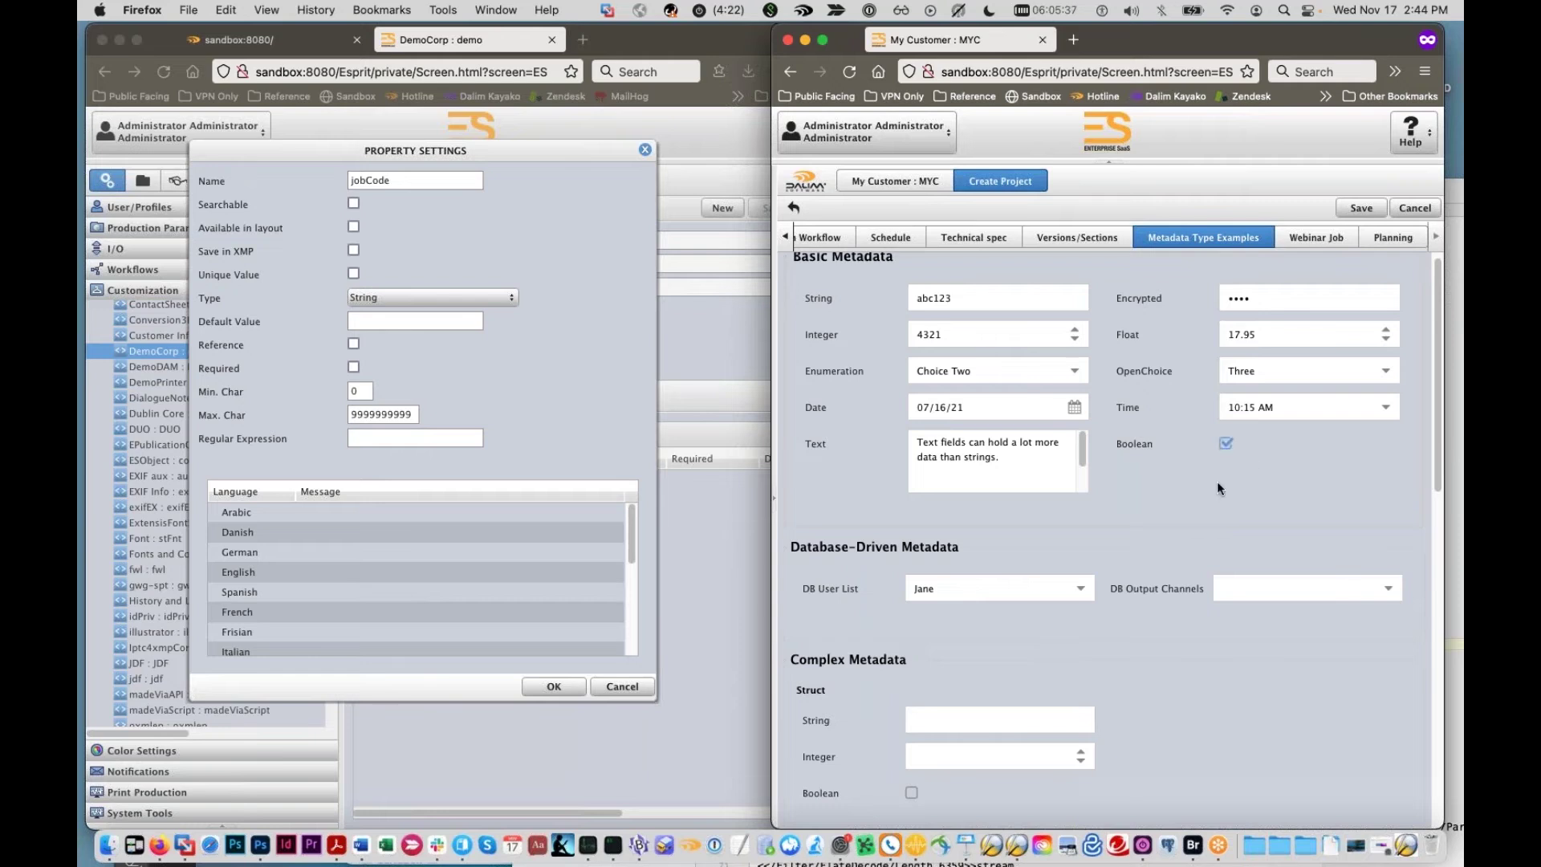
scroll(1206, 488, "down", 10)
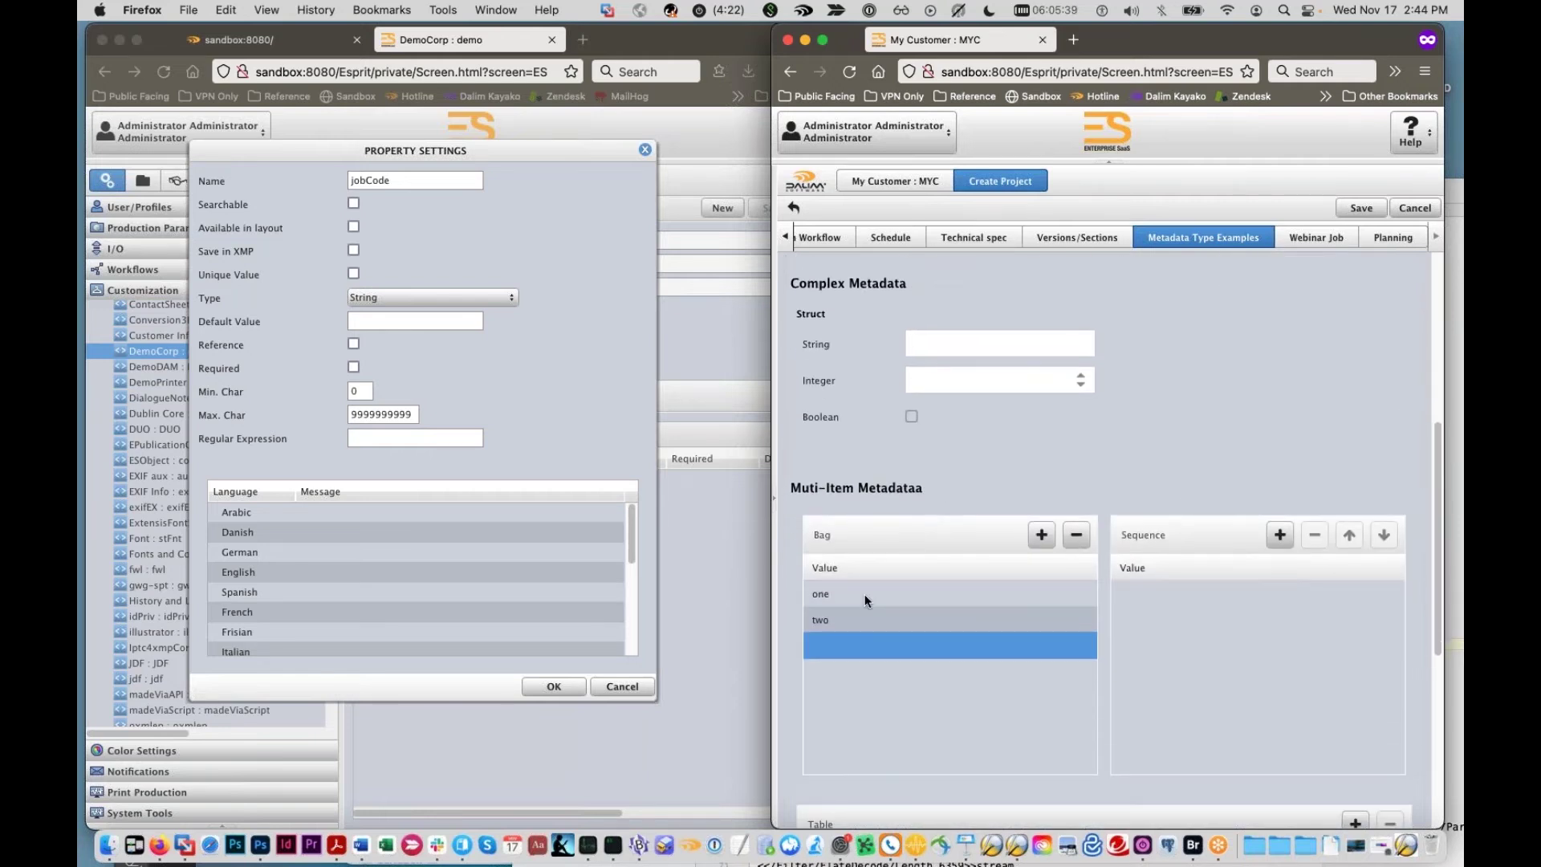
scroll(871, 618, "up", 1)
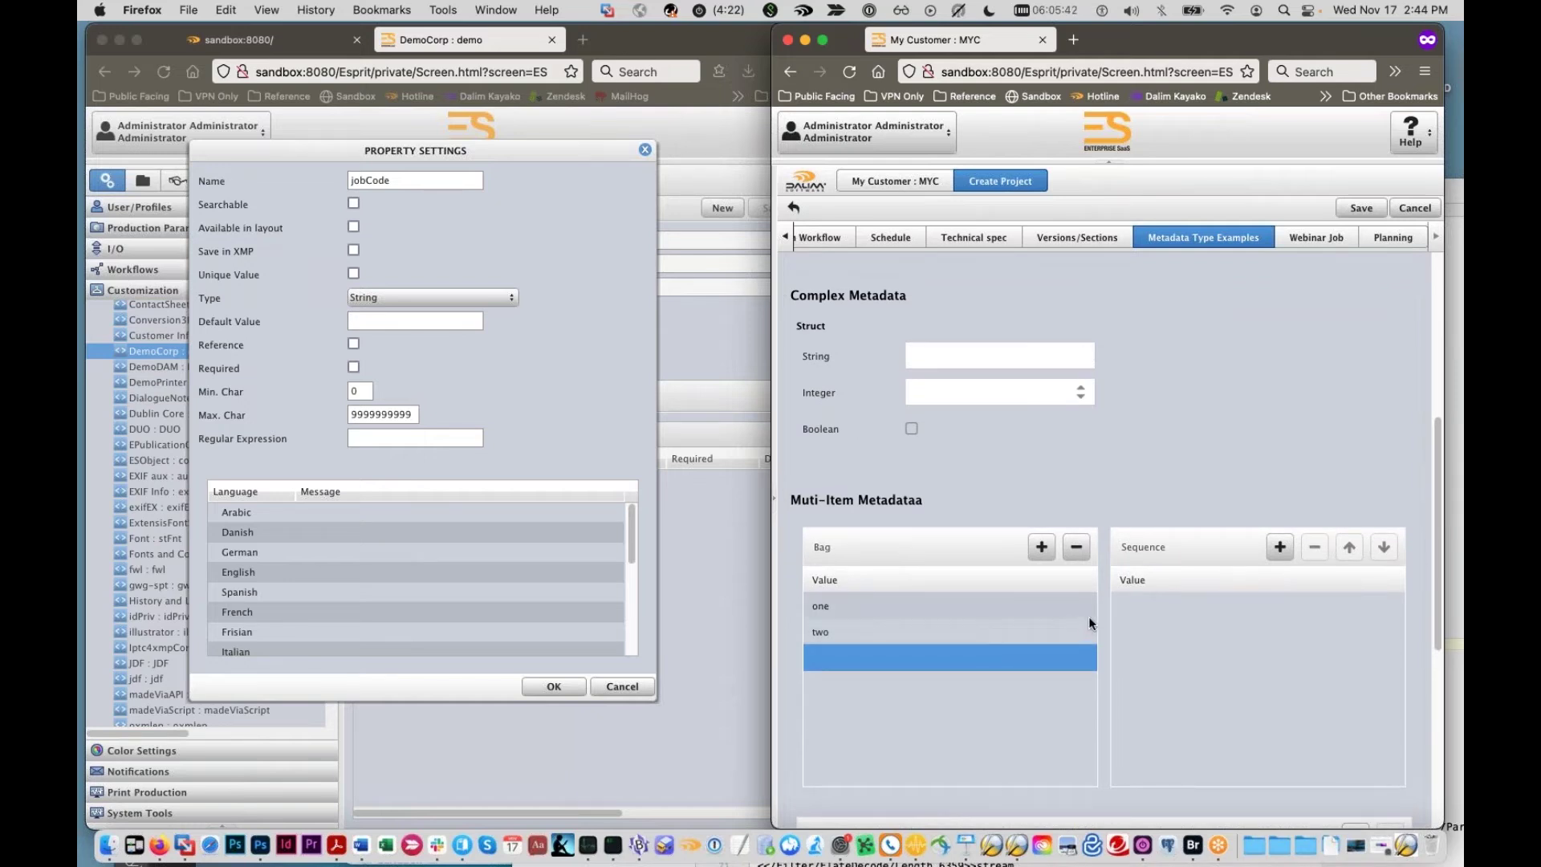
Step: Add the entries two, three and one to the Sequence list
left_click(1283, 543)
left_click(1211, 607)
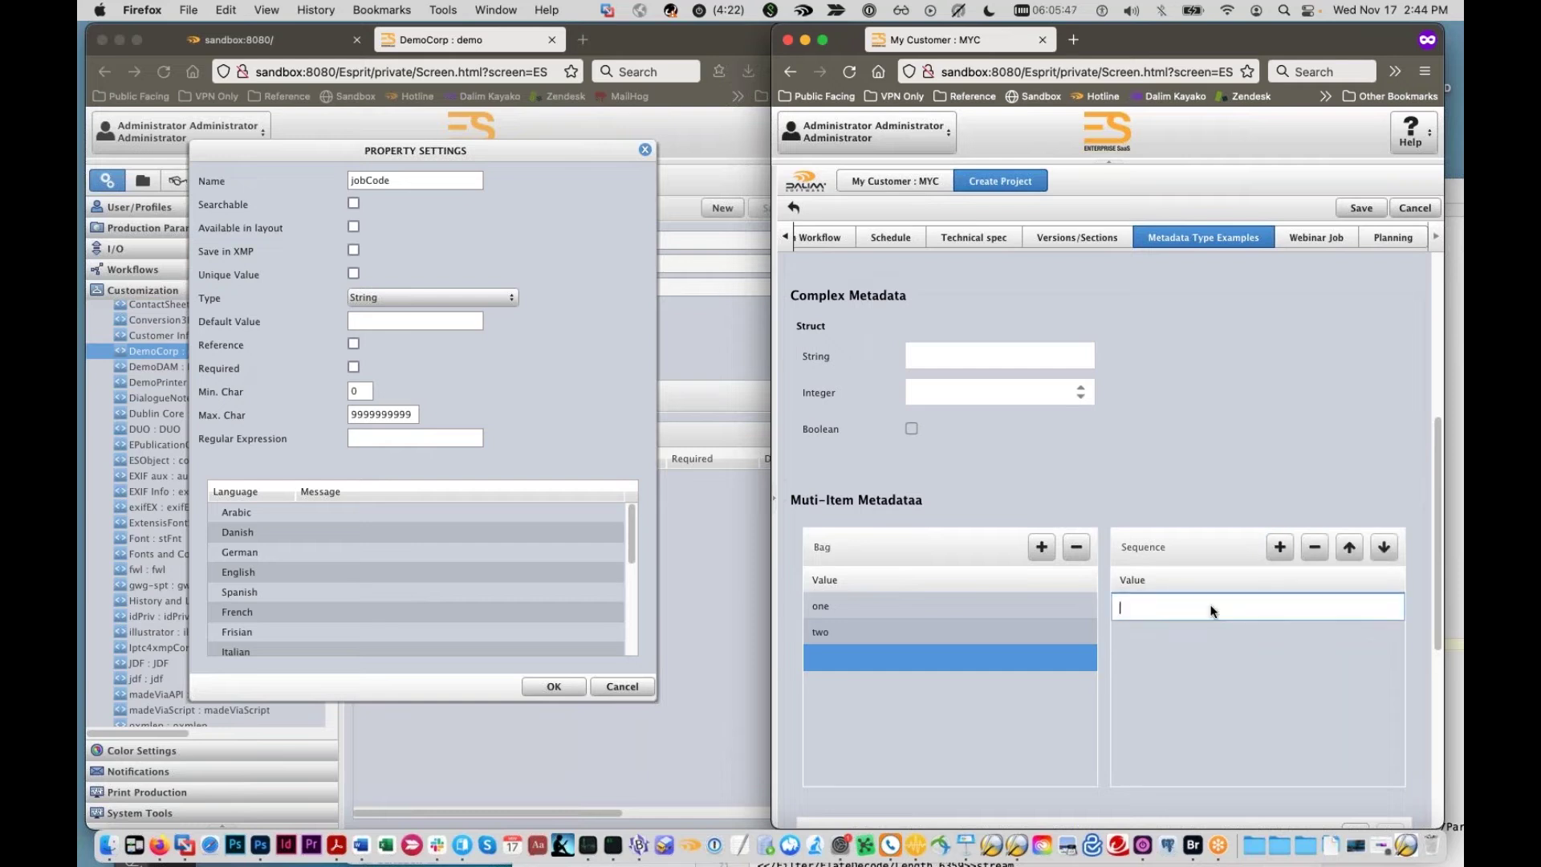
type("two")
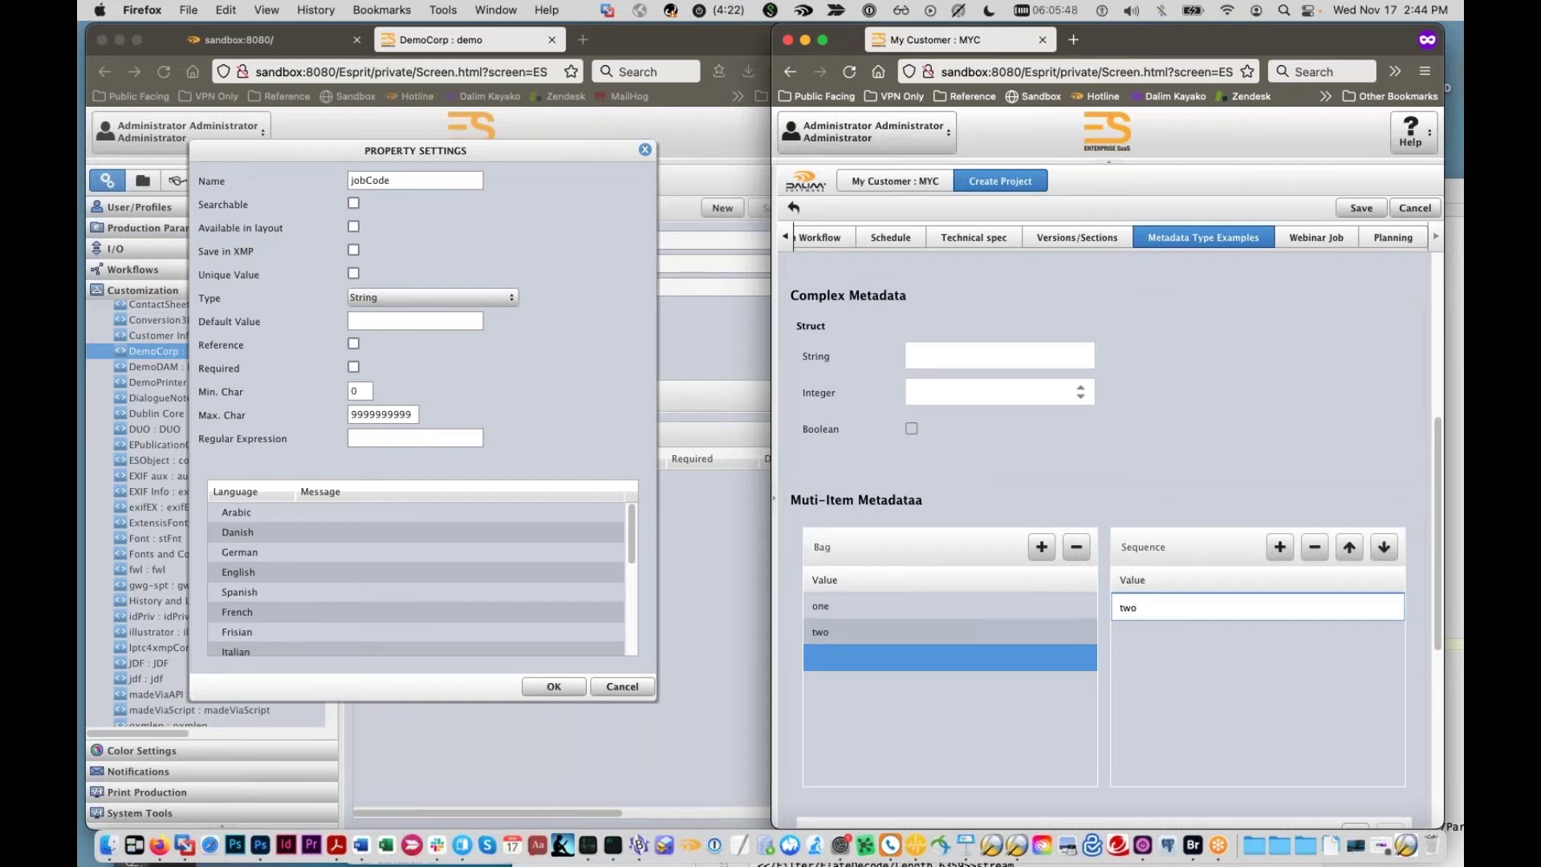
left_click(1288, 543)
left_click(1194, 631)
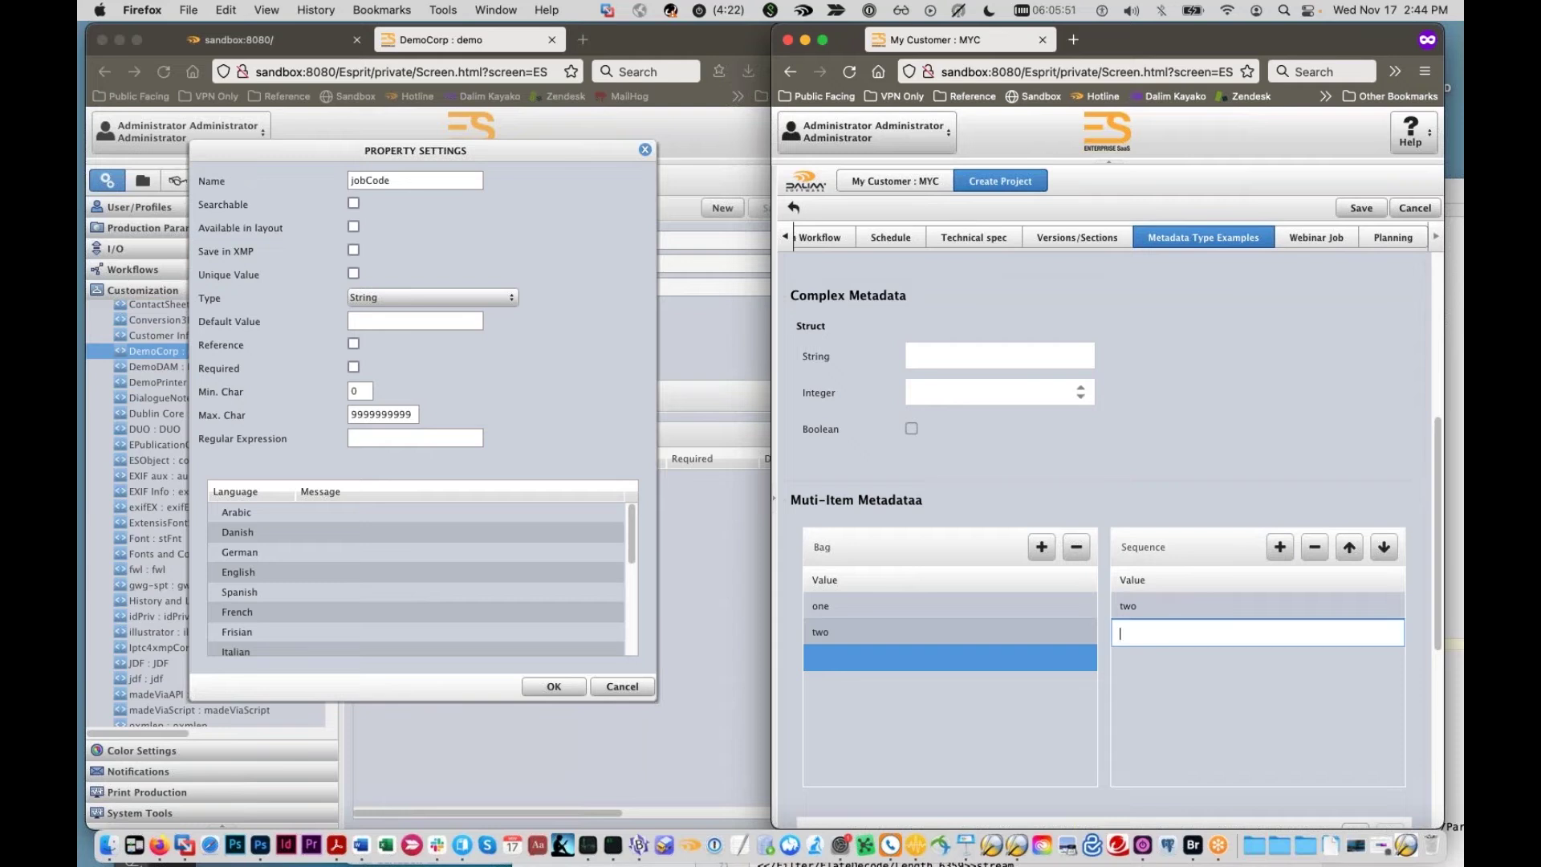
type("three")
left_click(1280, 547)
left_click(1139, 665)
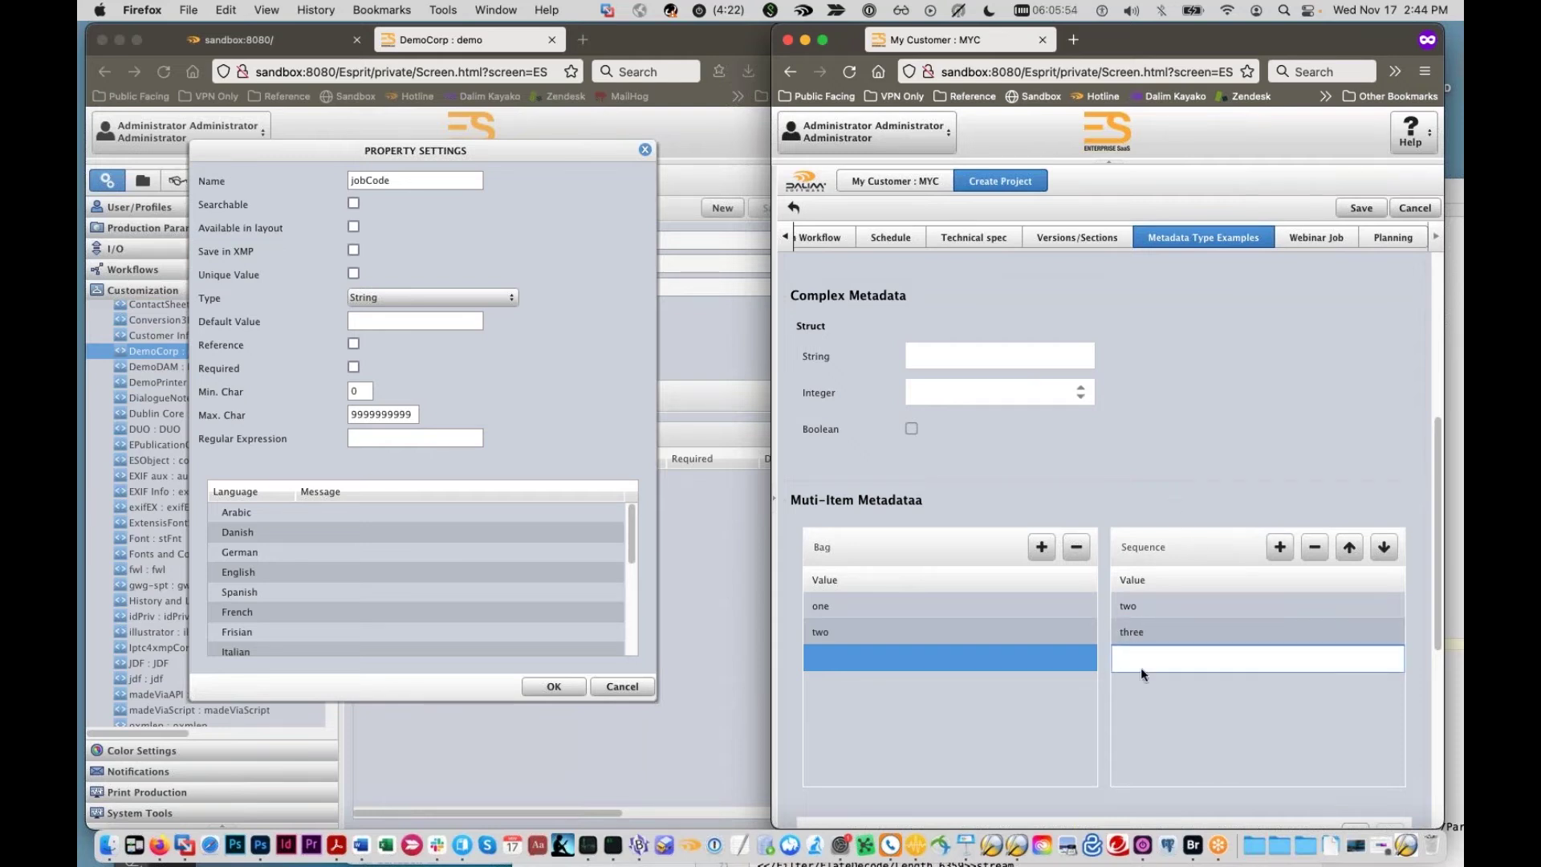
type("one")
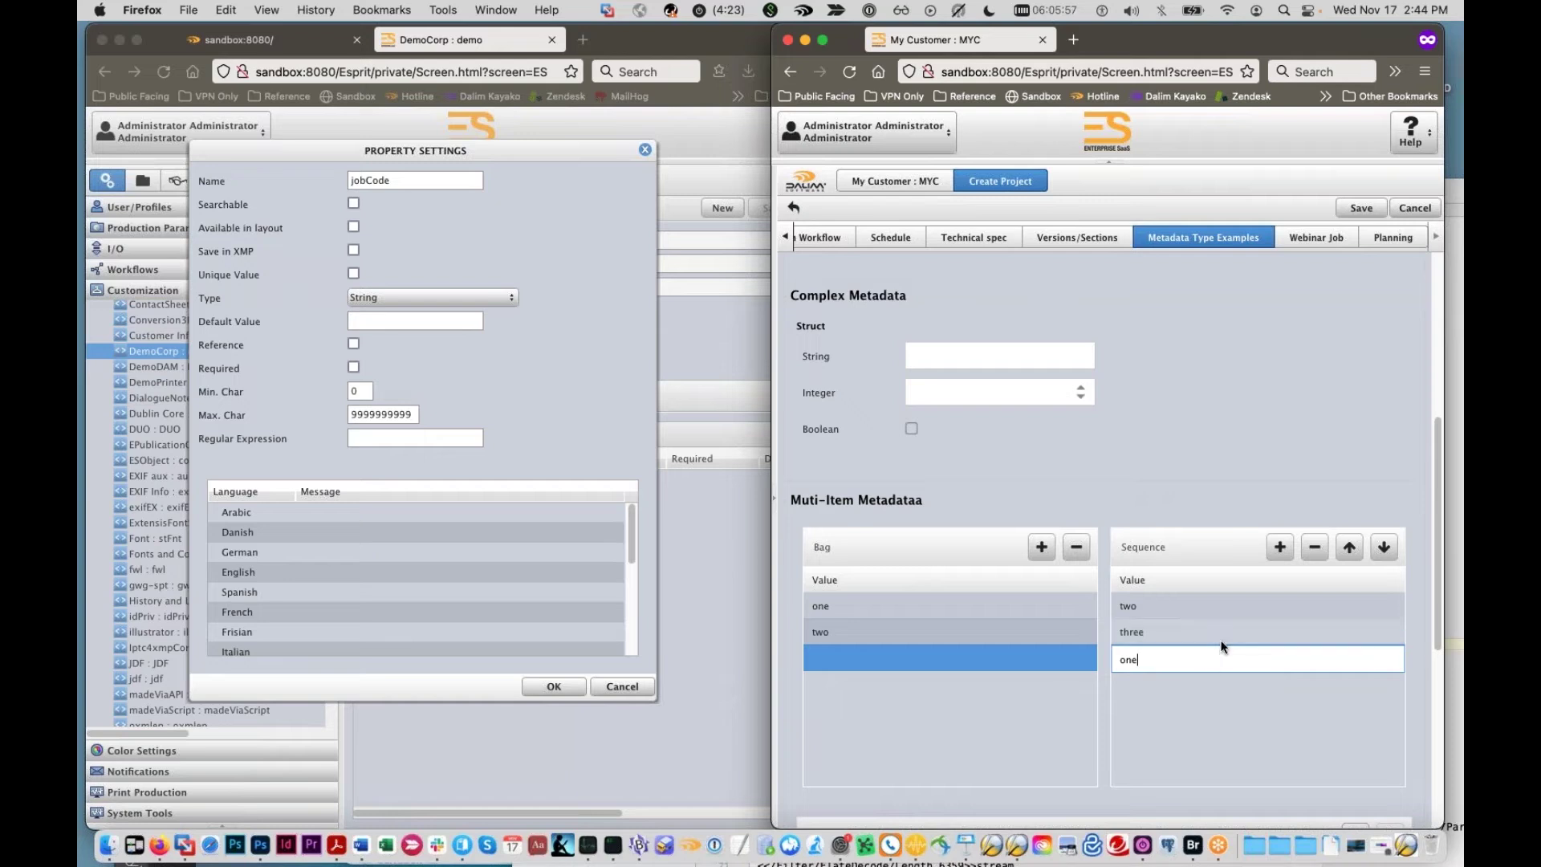
key("Return")
Step: Reorder the Sequence entries to read one, two, three
left_click(1311, 630)
left_click(1345, 547)
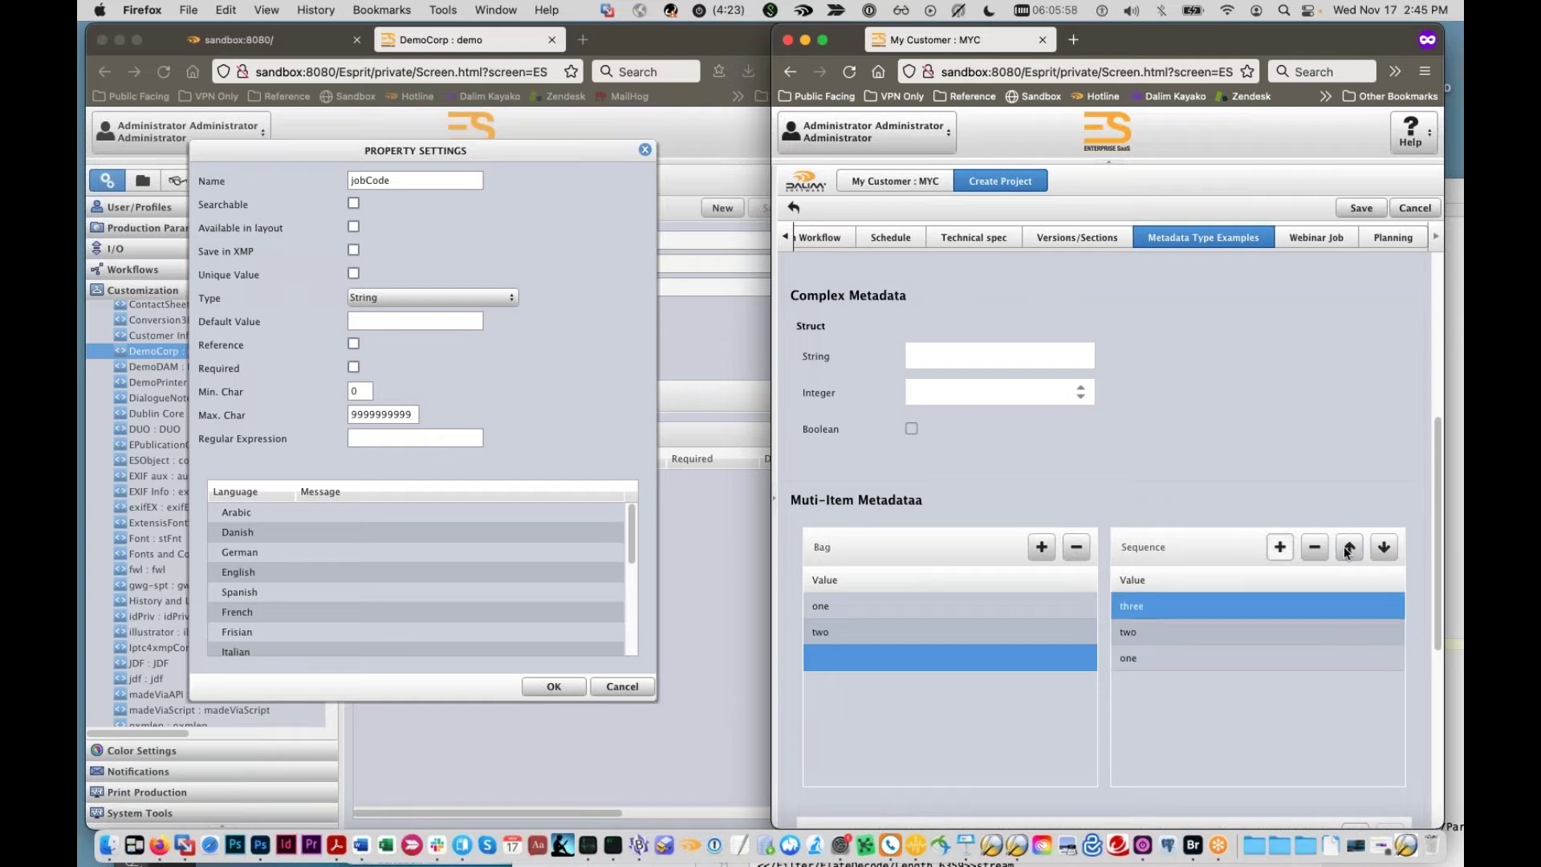
left_click(1377, 549)
left_click(1377, 549)
left_click(1282, 630)
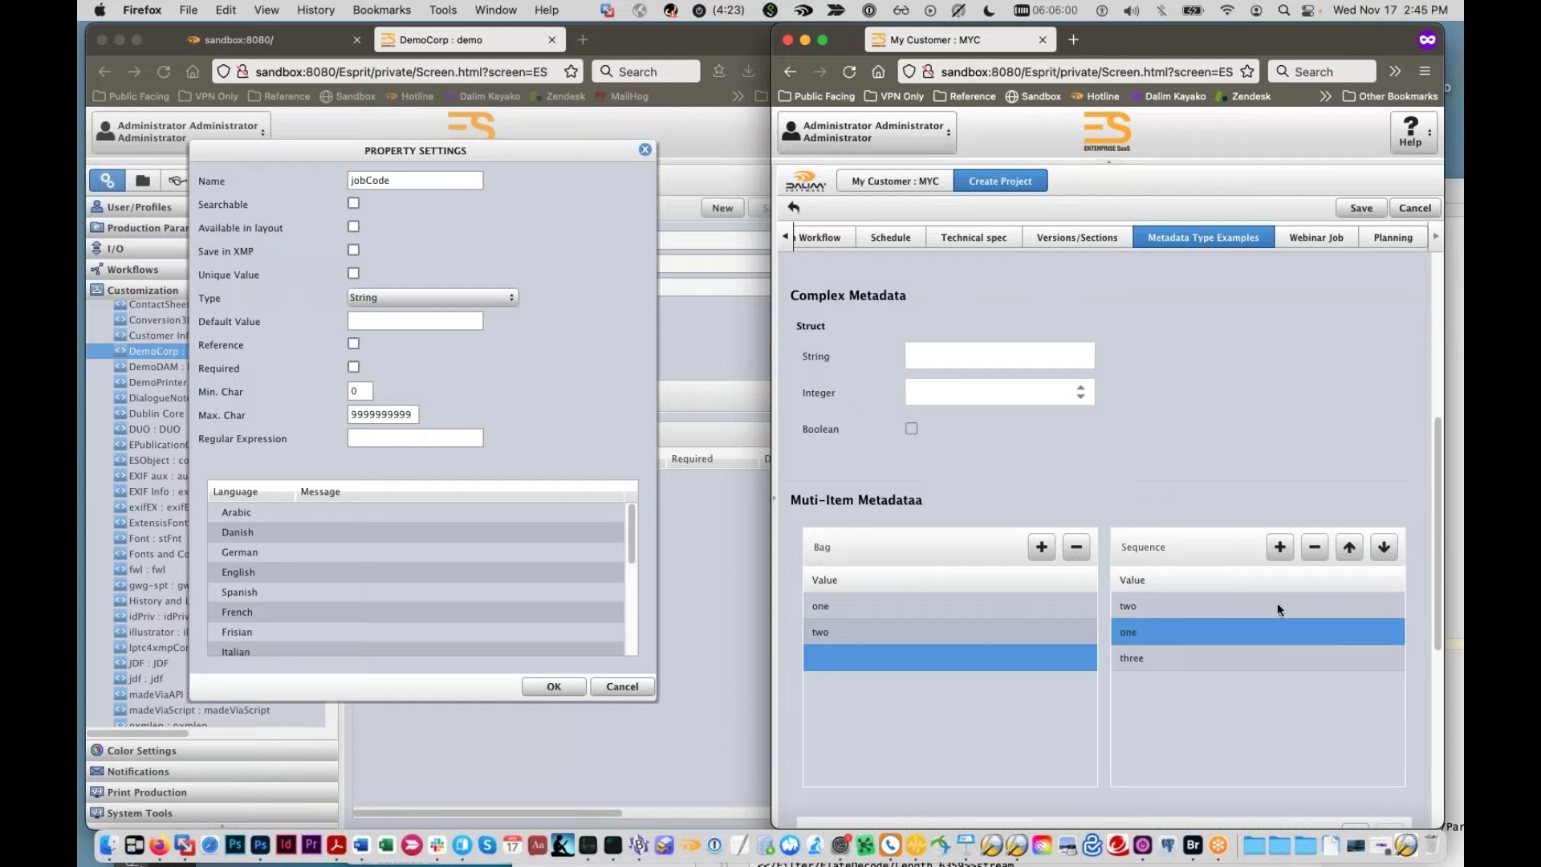
left_click(1345, 549)
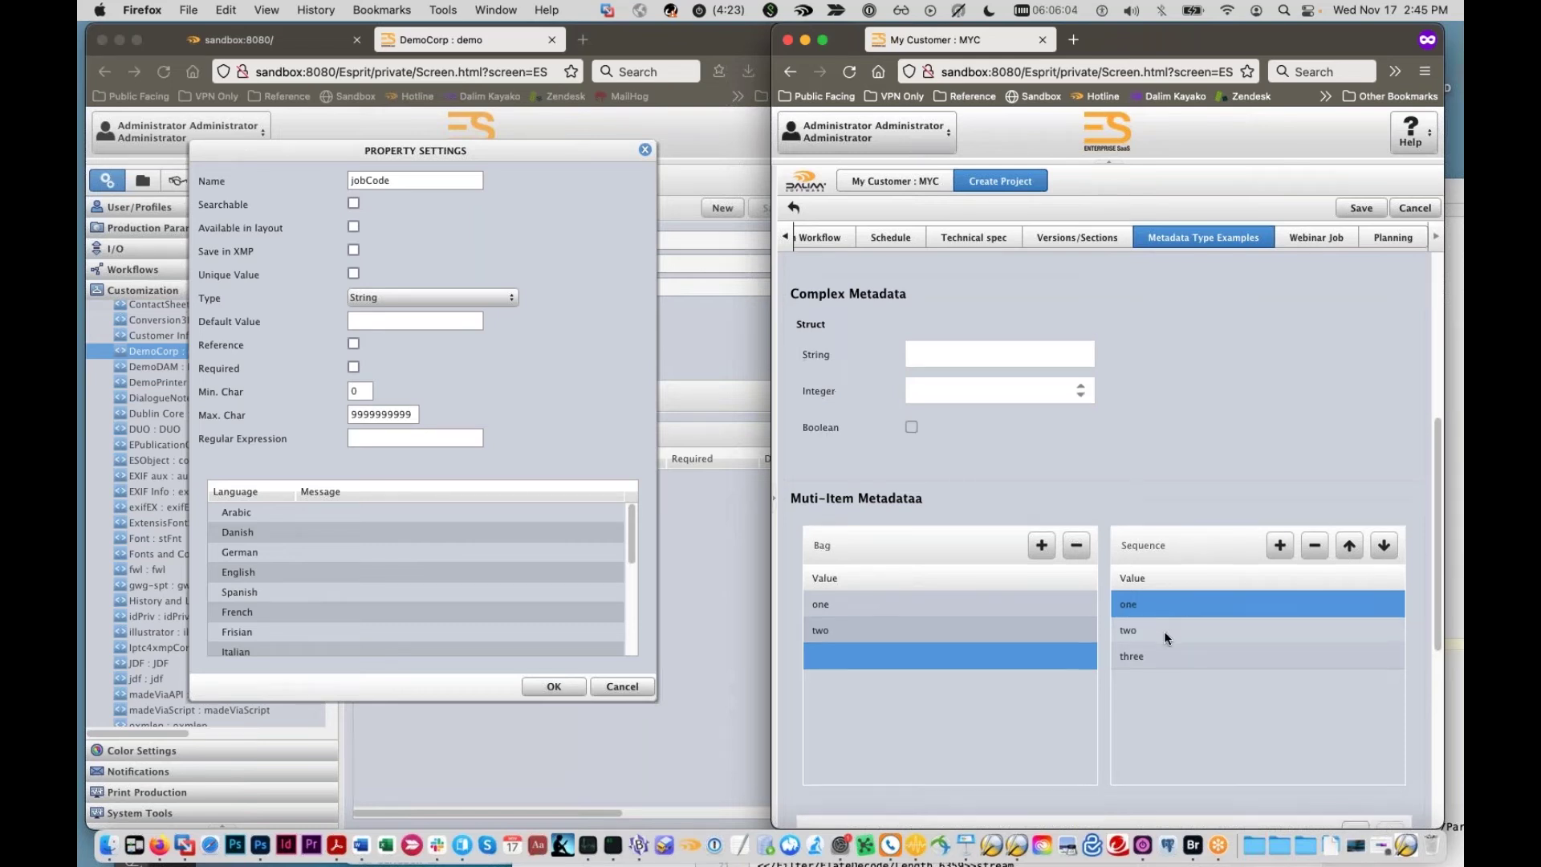
scroll(1164, 630, "down", 2)
scroll(1164, 630, "down", 3)
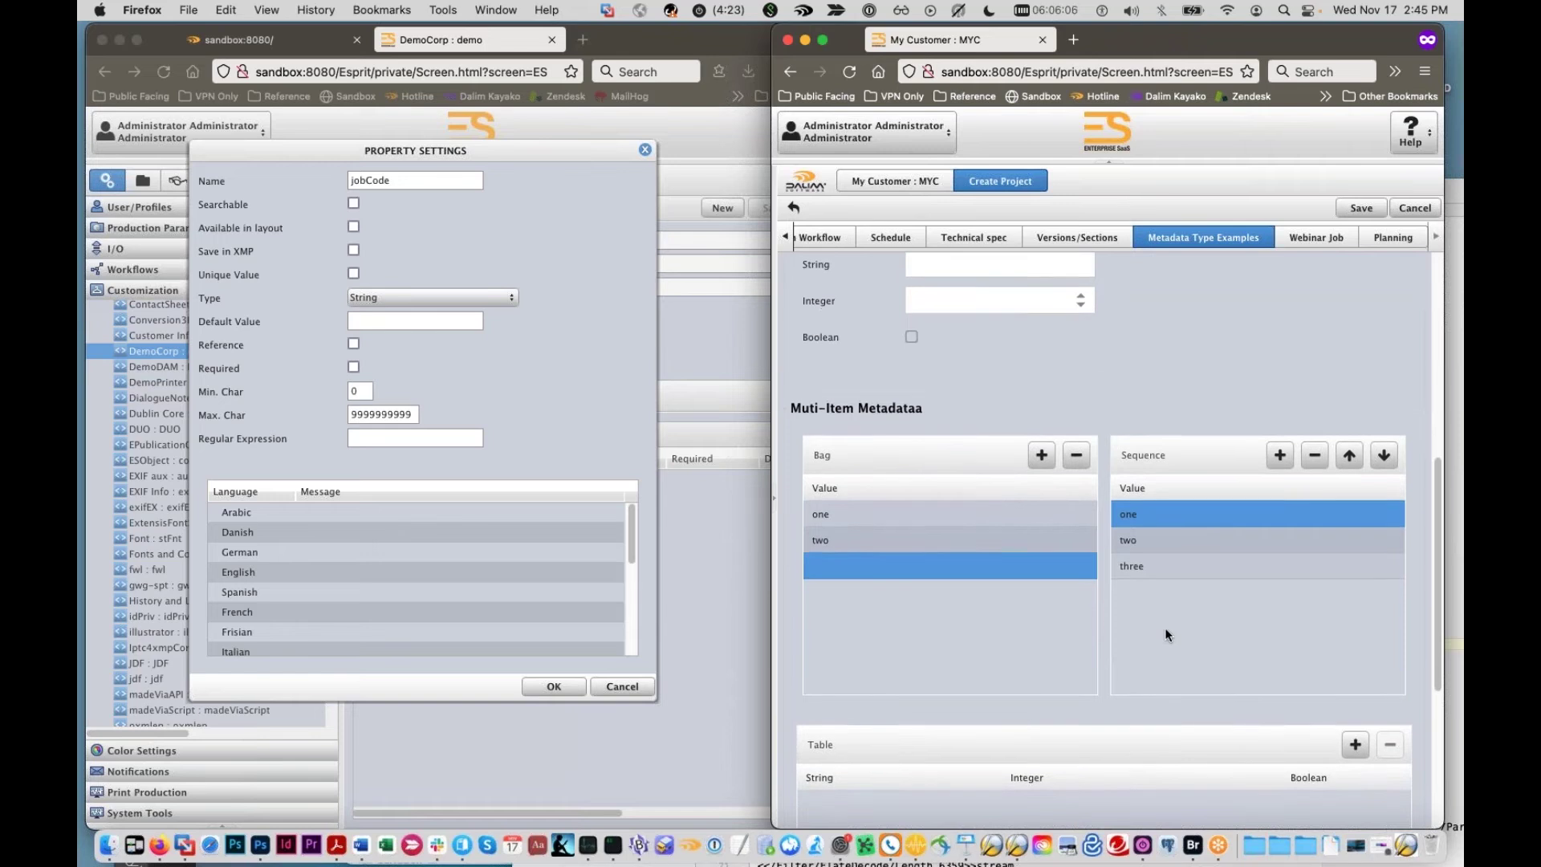
scroll(1165, 621, "up", 2)
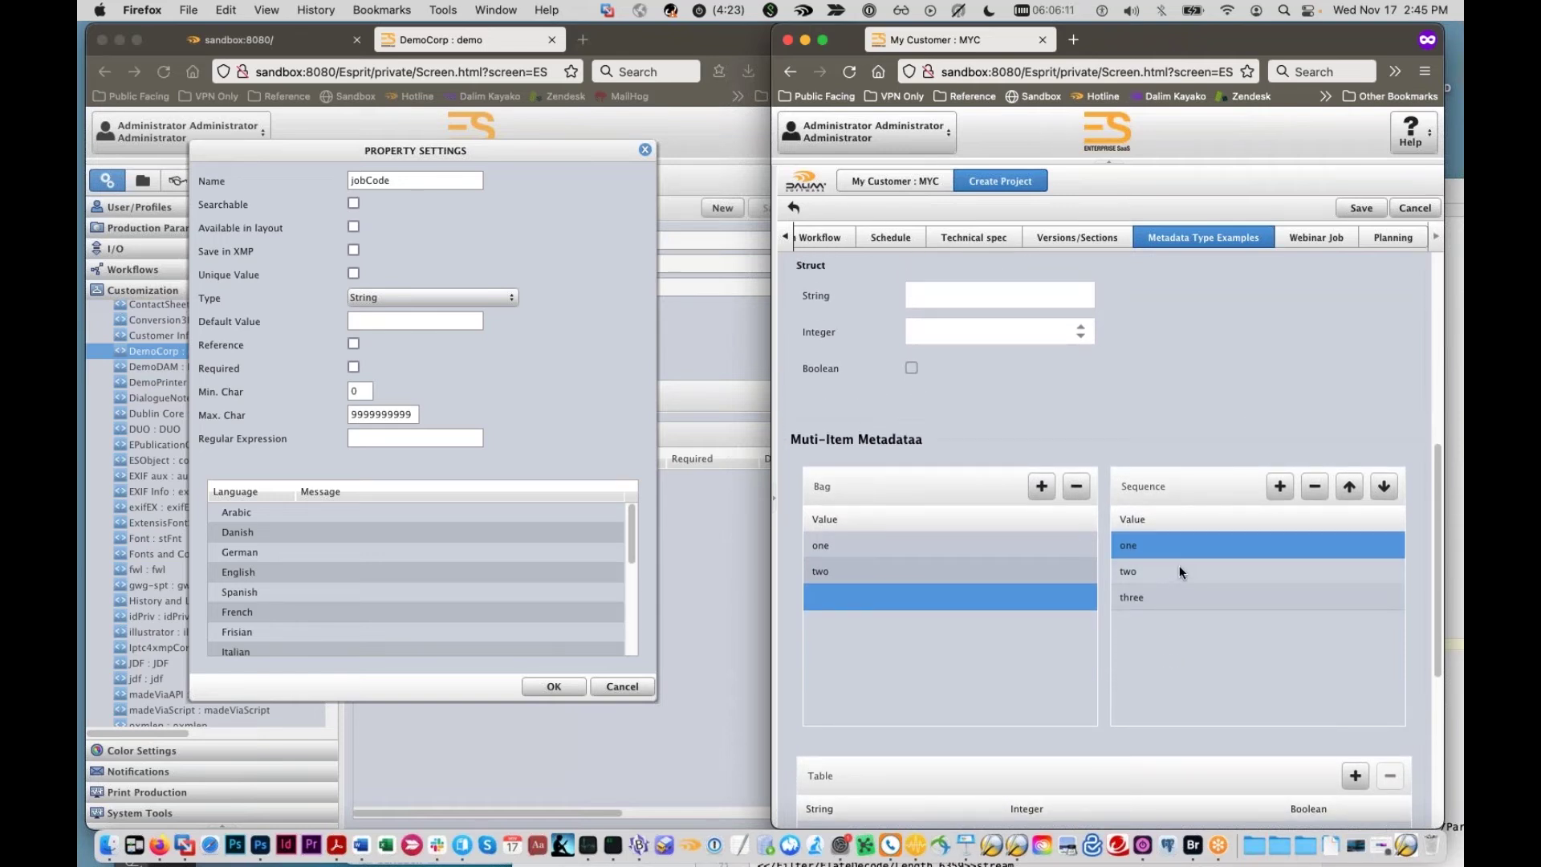
left_click(1176, 571)
scroll(1172, 592, "down", 4)
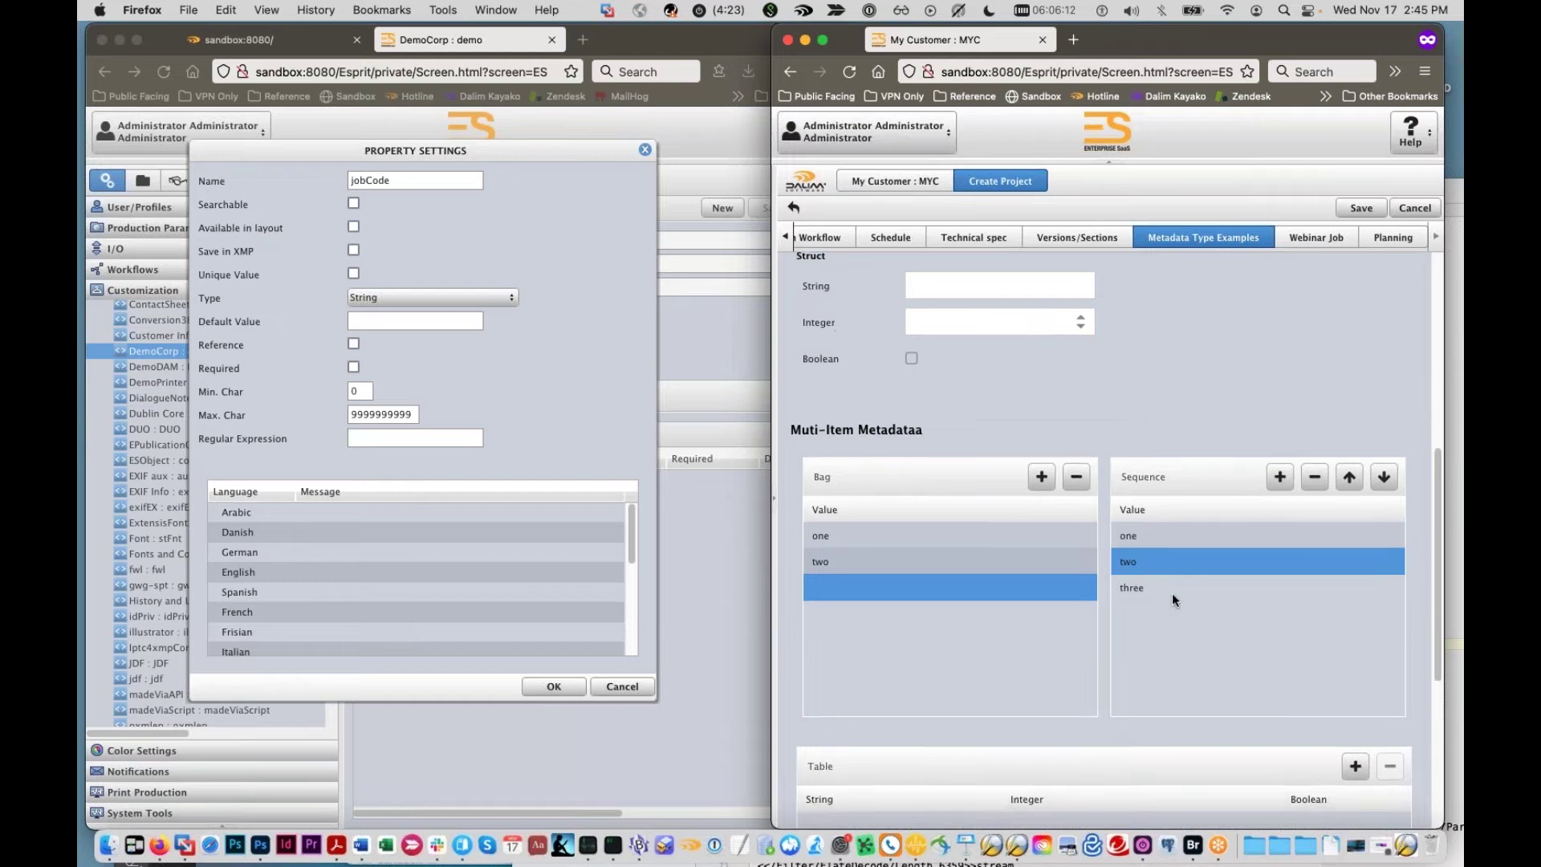
scroll(1165, 601, "down", 5)
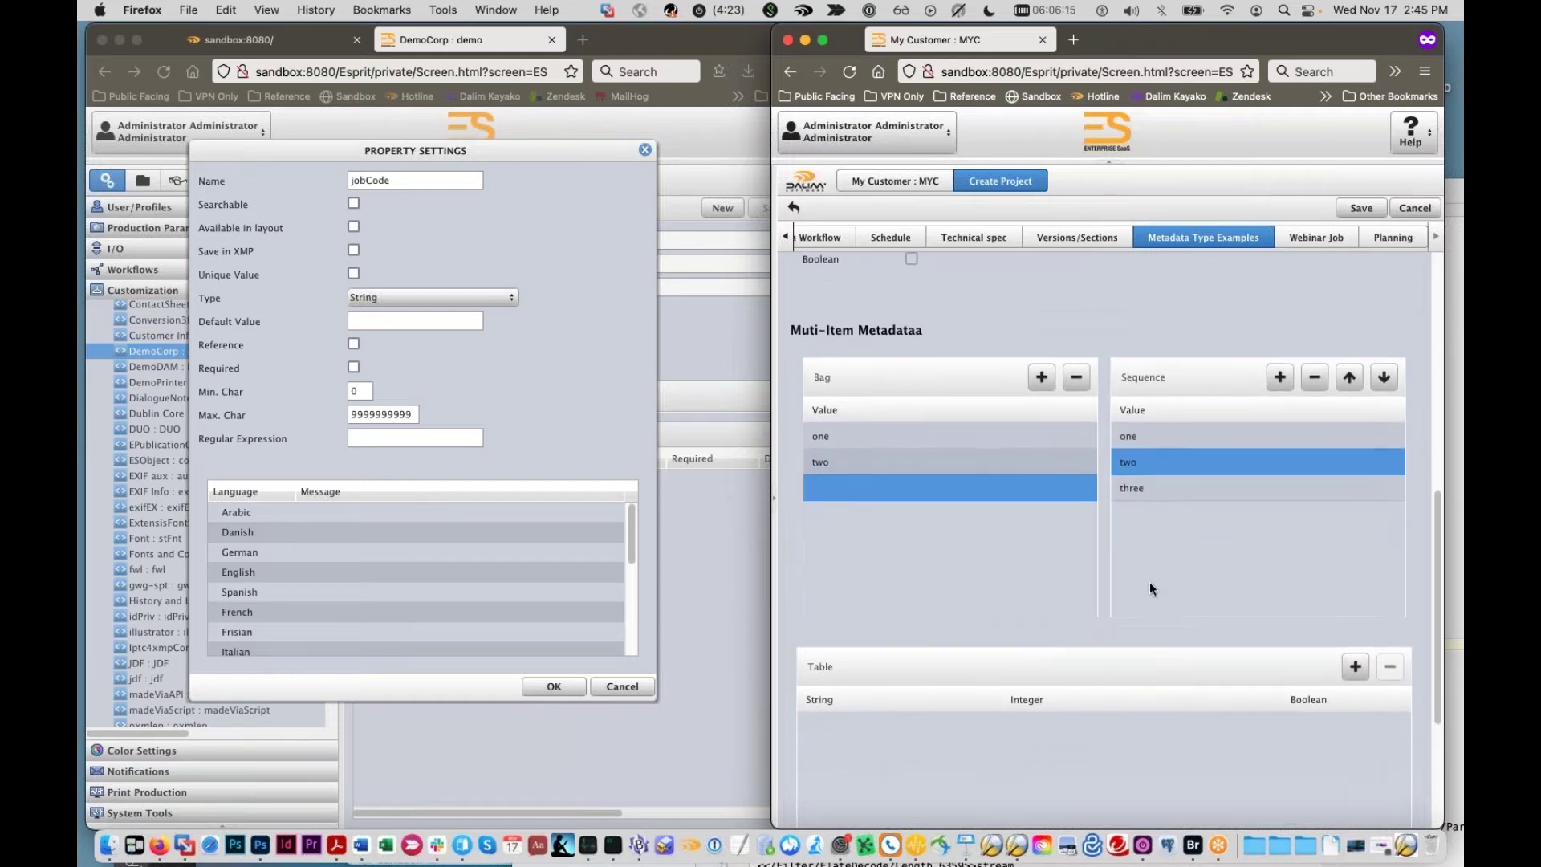
scroll(969, 554, "down", 3)
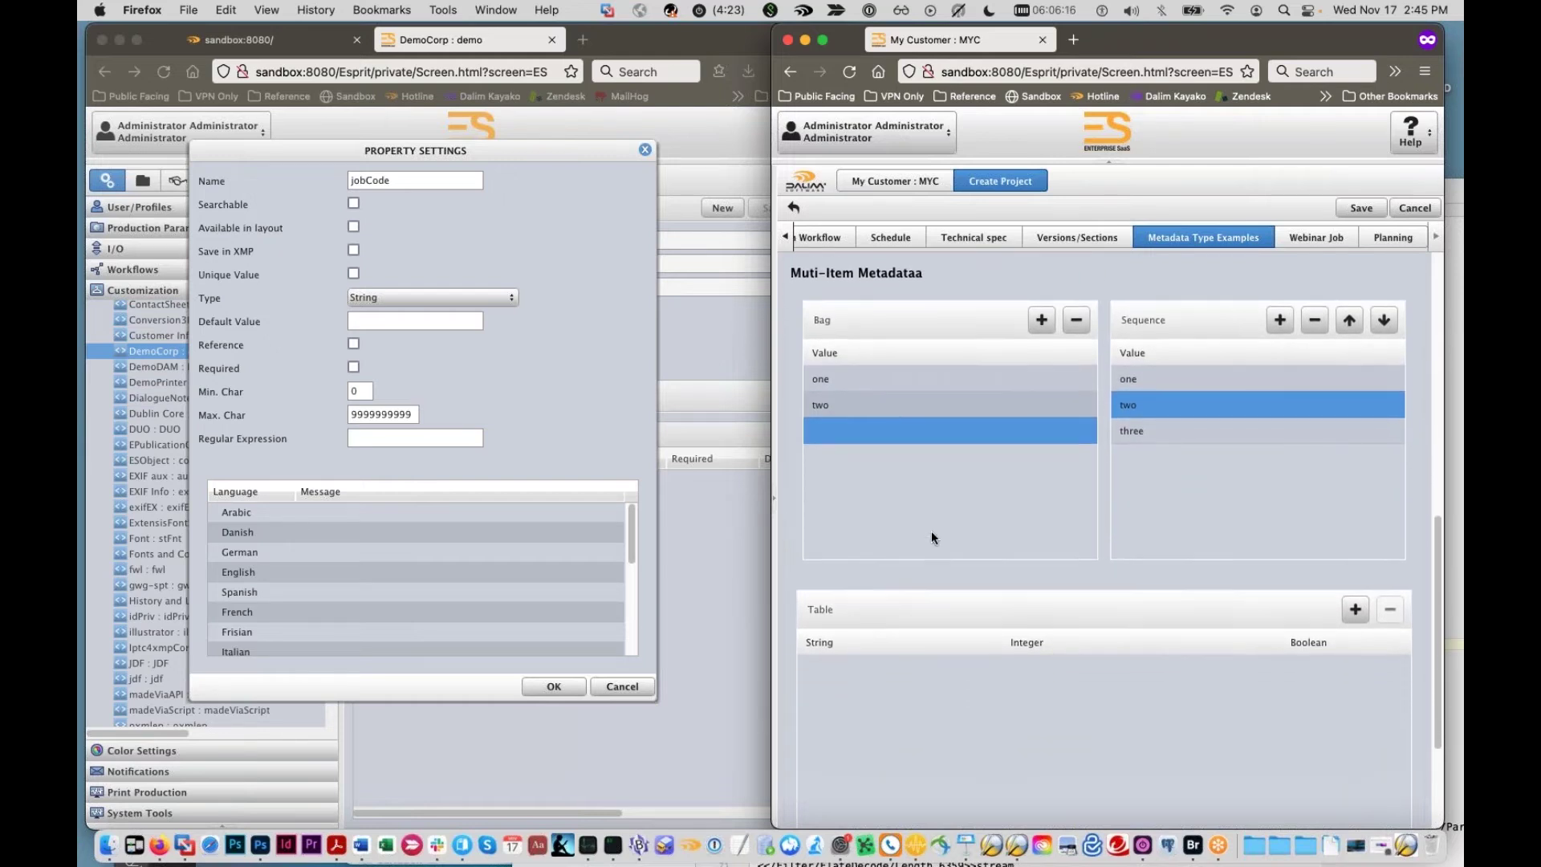
scroll(908, 498, "down", 2)
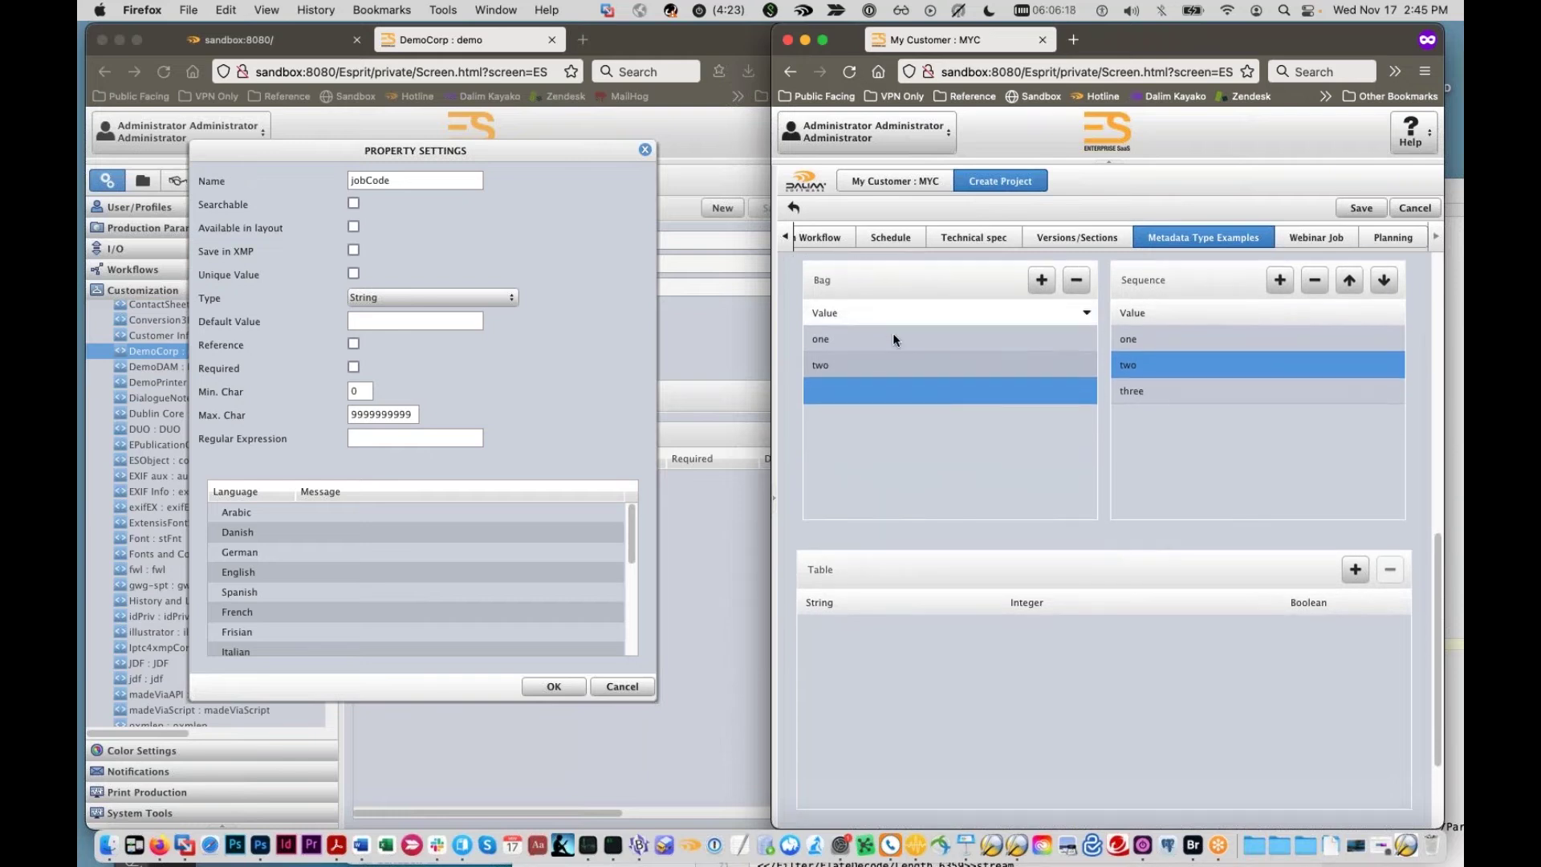
scroll(874, 525, "up", 10)
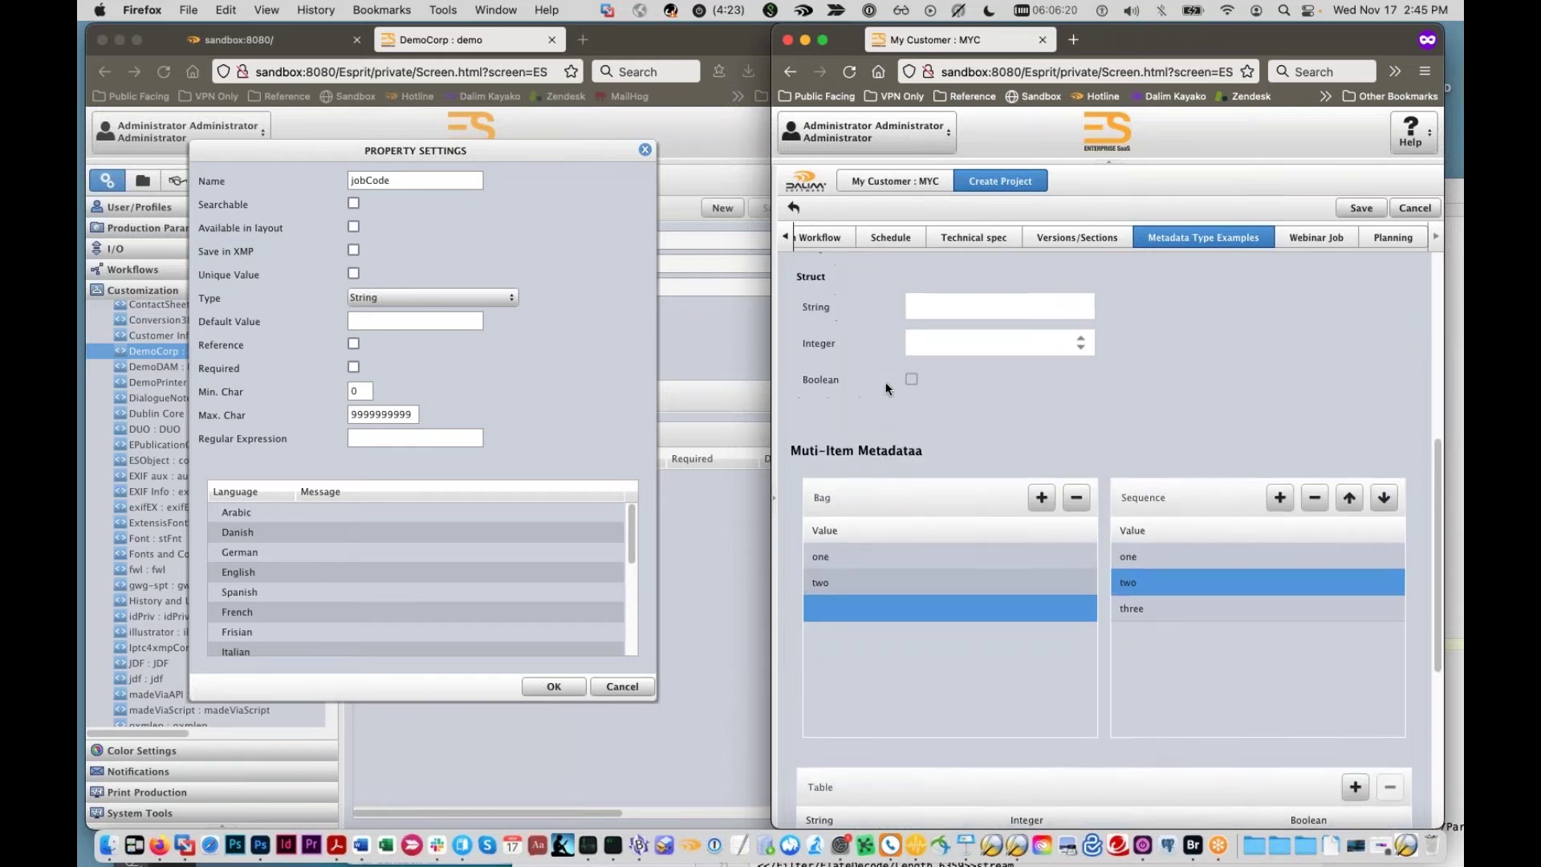
scroll(892, 560, "down", 8)
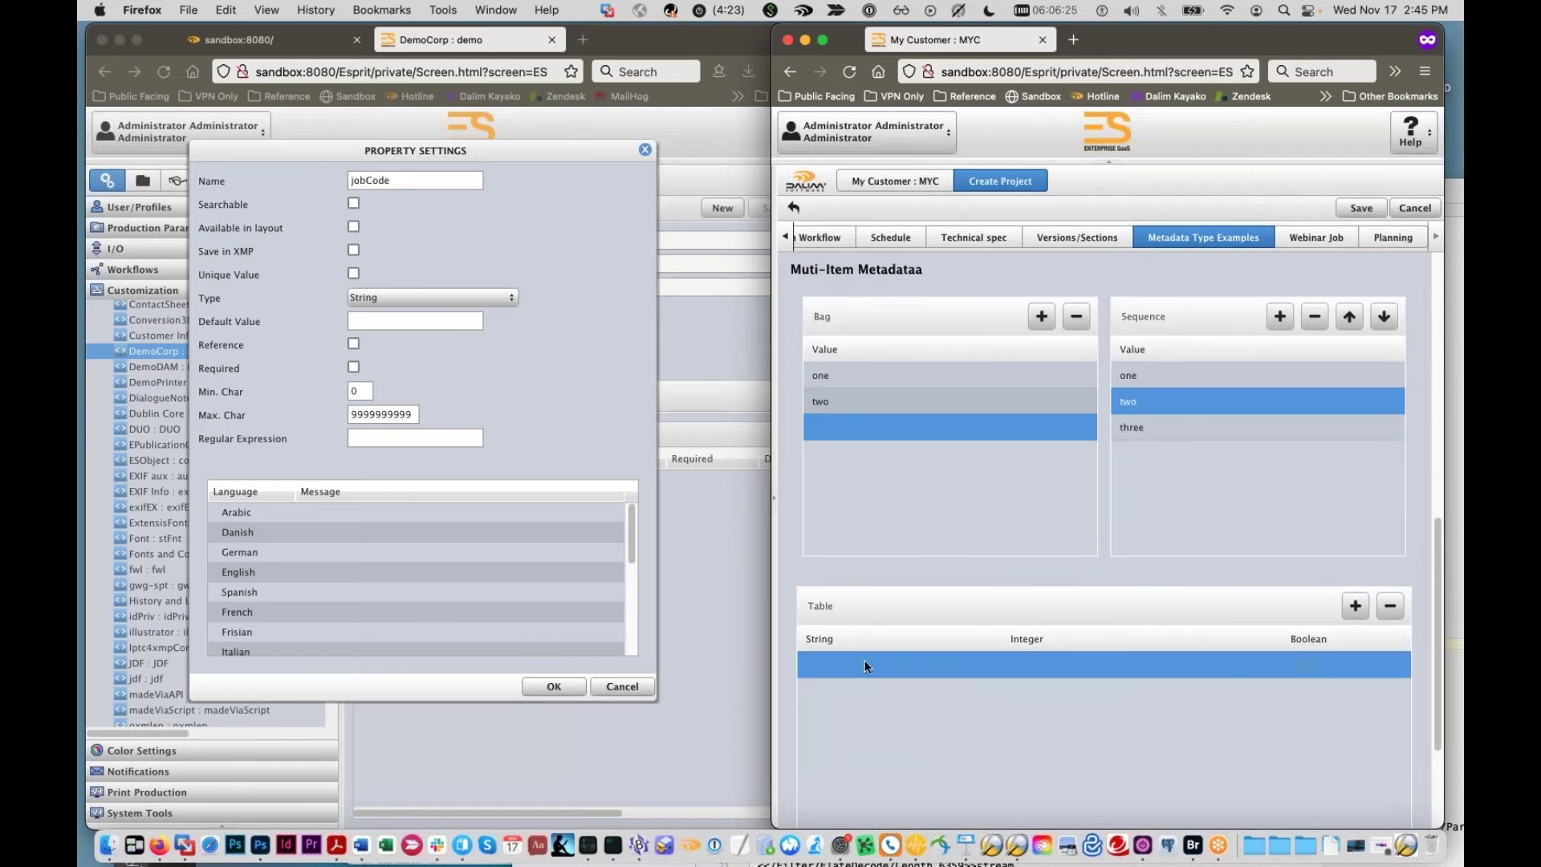
Step: Fill the first Table row with String abc, Integer 1243 and Boolean ticked
left_click(864, 660)
type("abc")
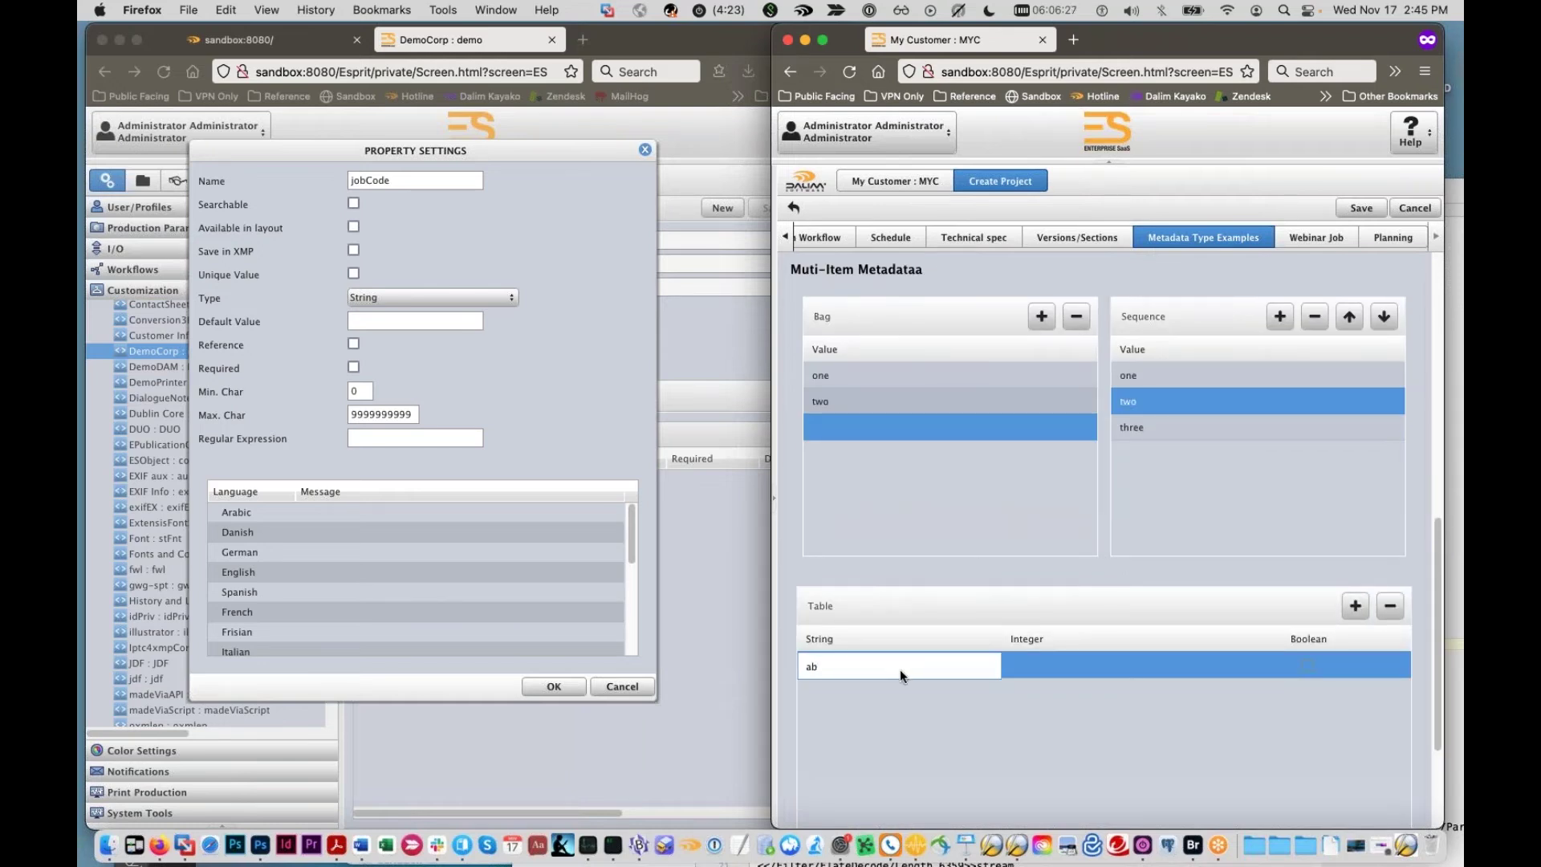
left_click(1013, 666)
type("1243")
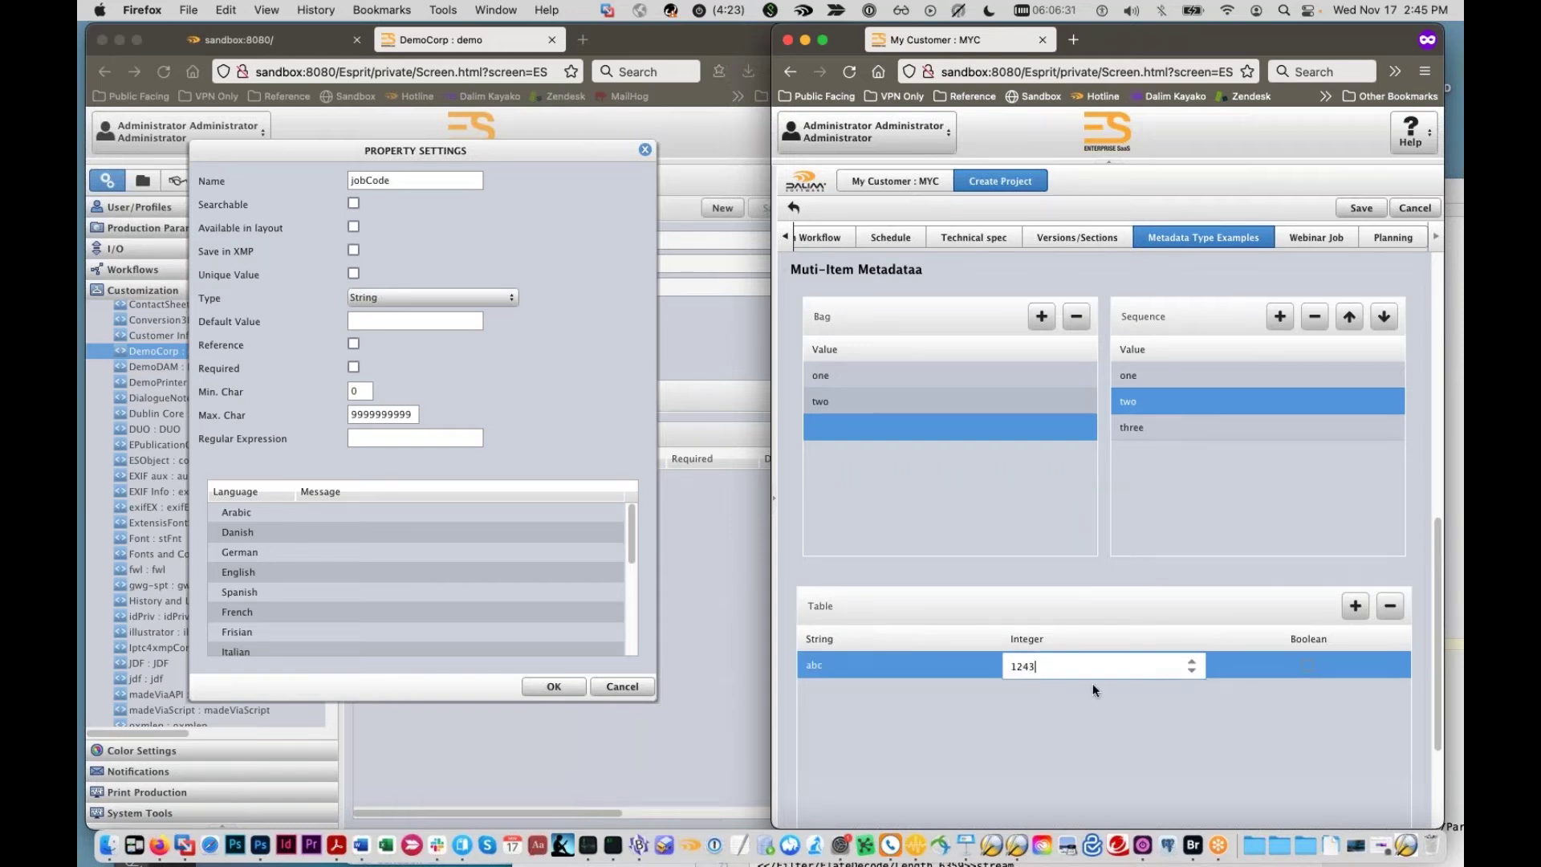
left_click(1092, 686)
left_click(1308, 666)
Step: Add a second Table row with def and 987, then an empty third row
left_click(1355, 606)
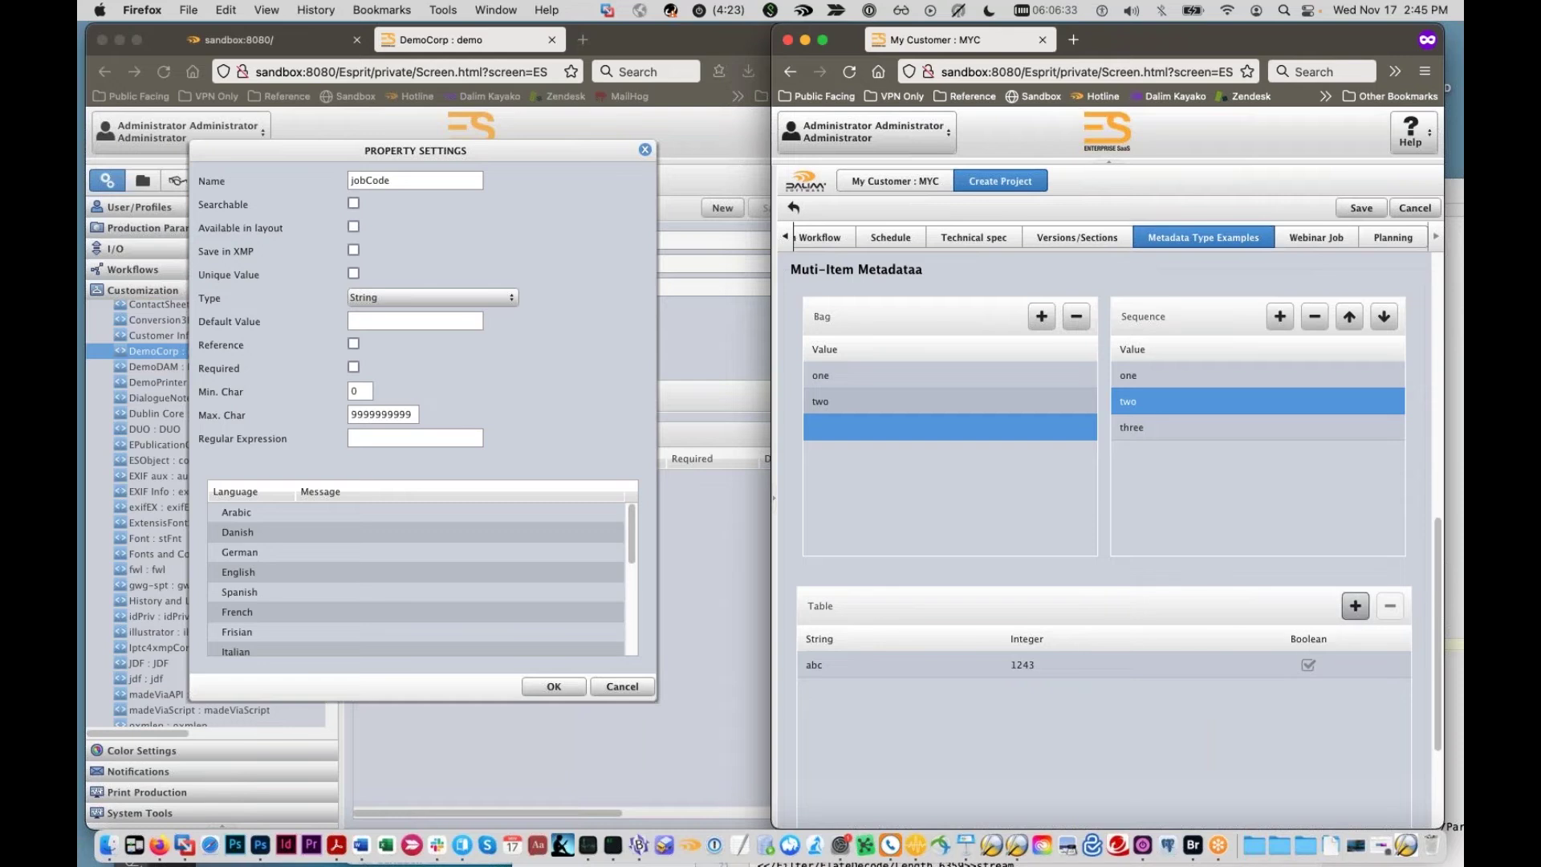
double_click(909, 691)
type("def")
double_click(1047, 690)
type("0987")
left_click(1059, 769)
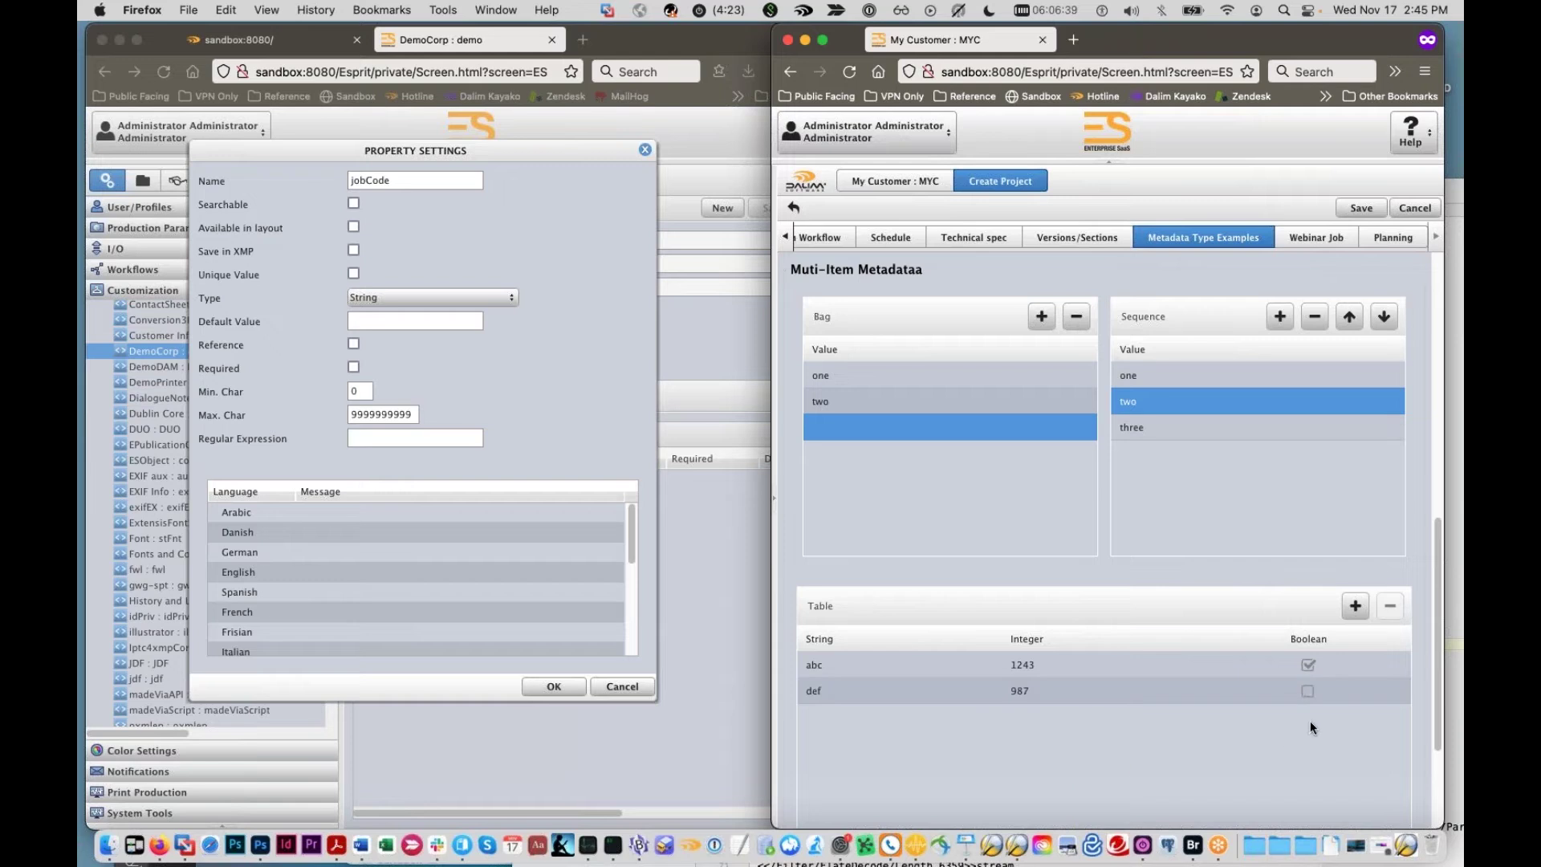
left_click(1354, 605)
scroll(1181, 612, "down", 1)
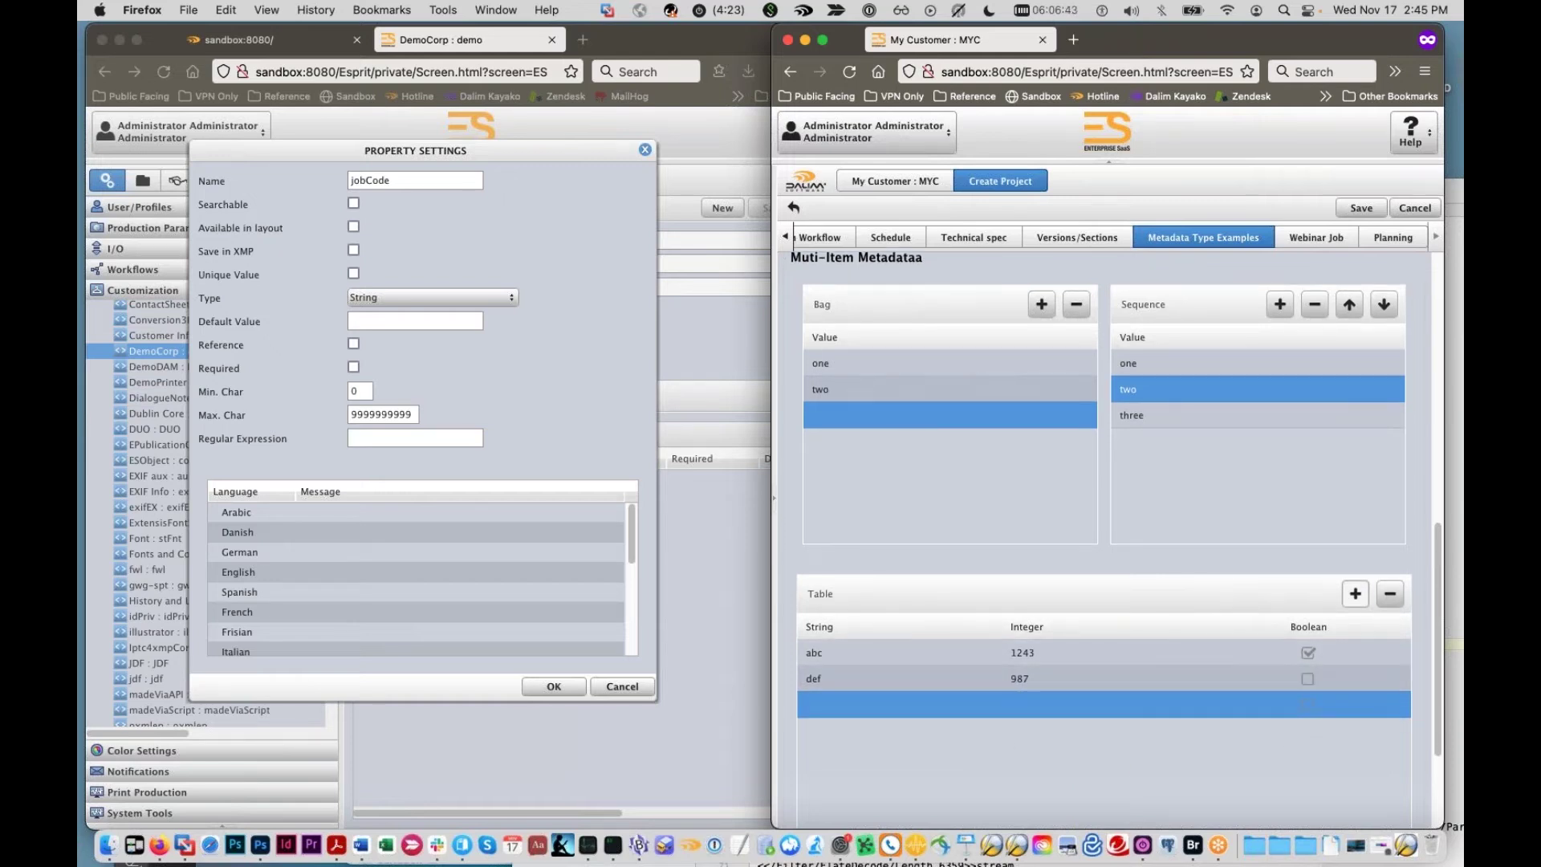
scroll(907, 657, "up", 5)
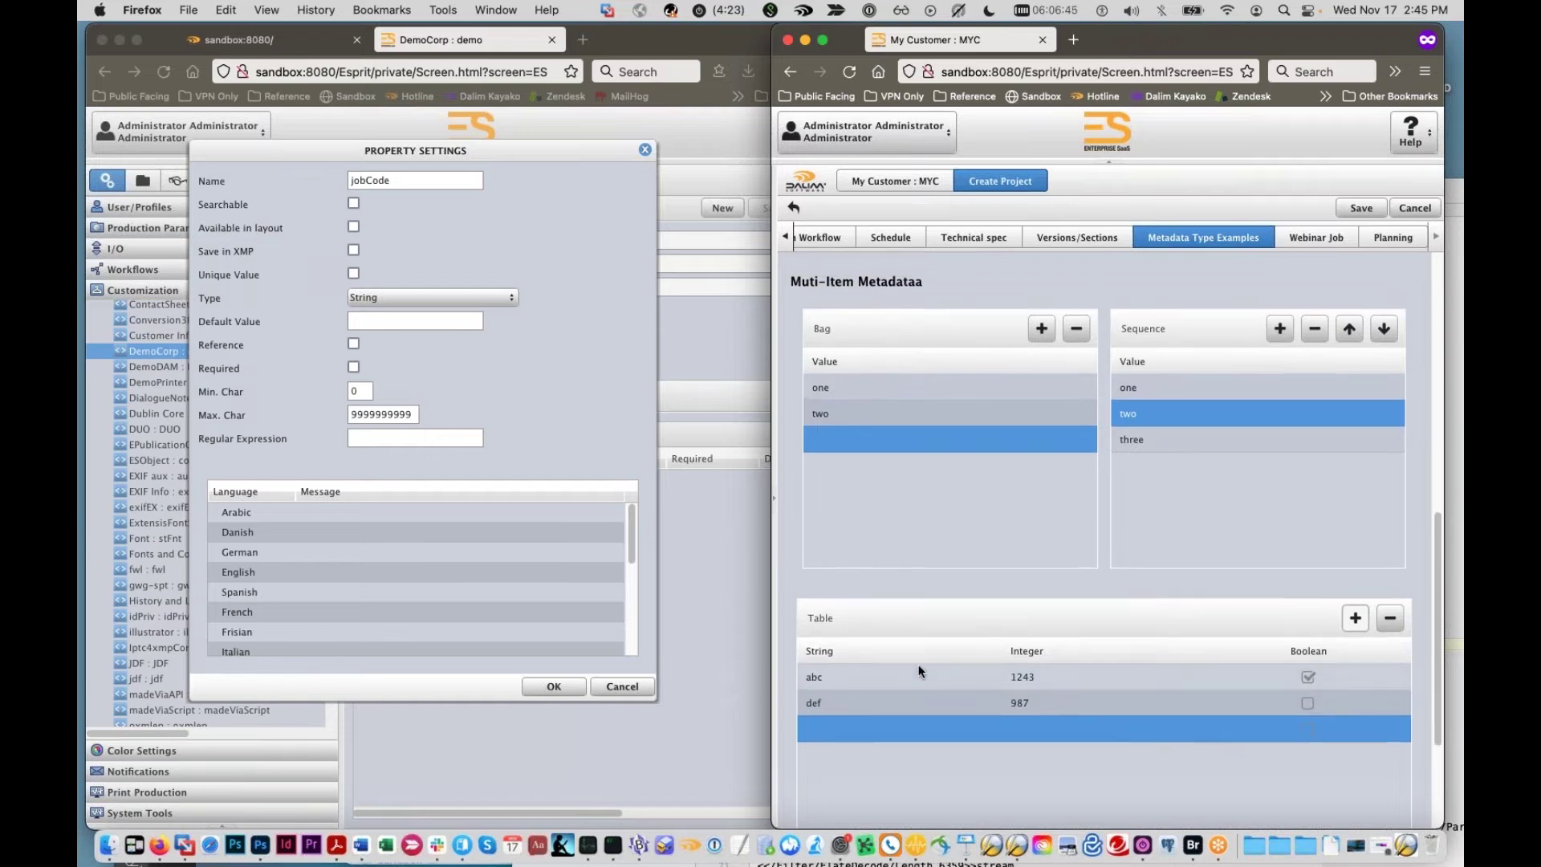
scroll(912, 664, "up", 3)
Step: Keep the jobCode property's Type set to String
left_click(474, 450)
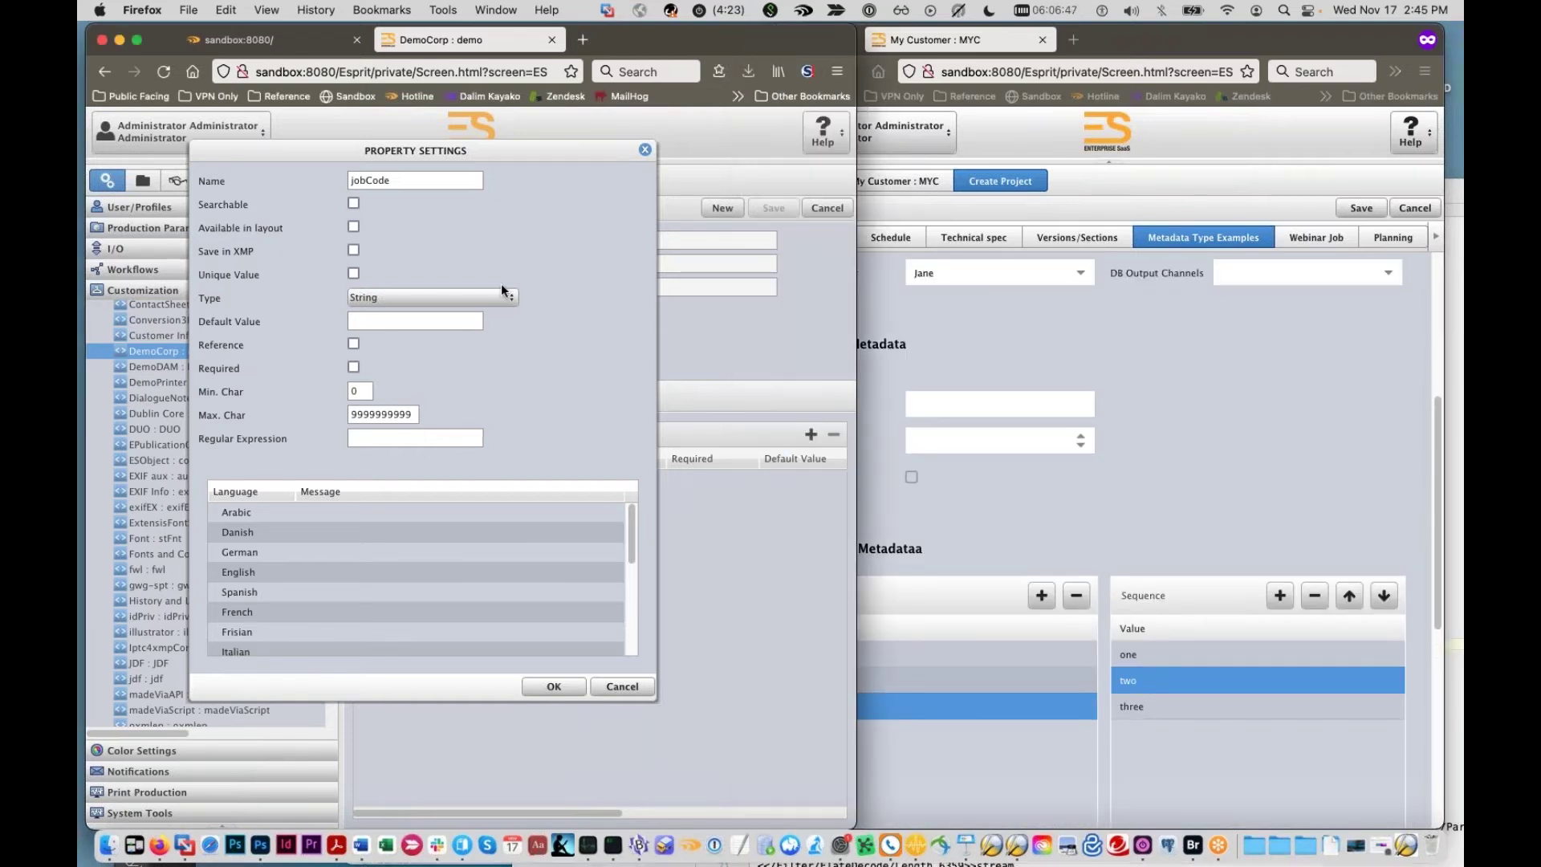
left_click(509, 297)
scroll(469, 369, "down", 3)
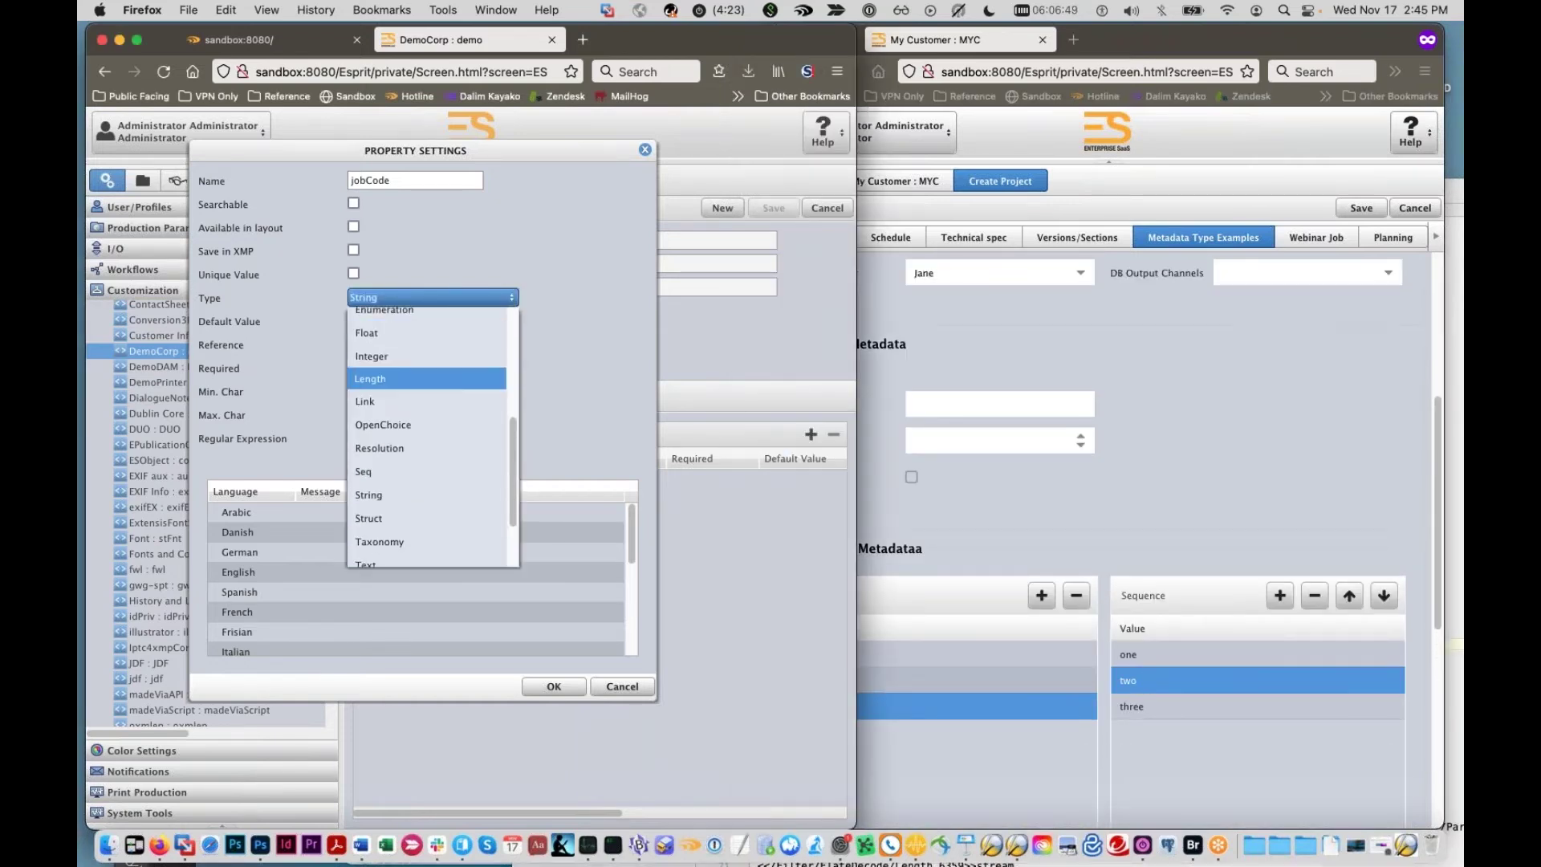
left_click(578, 372)
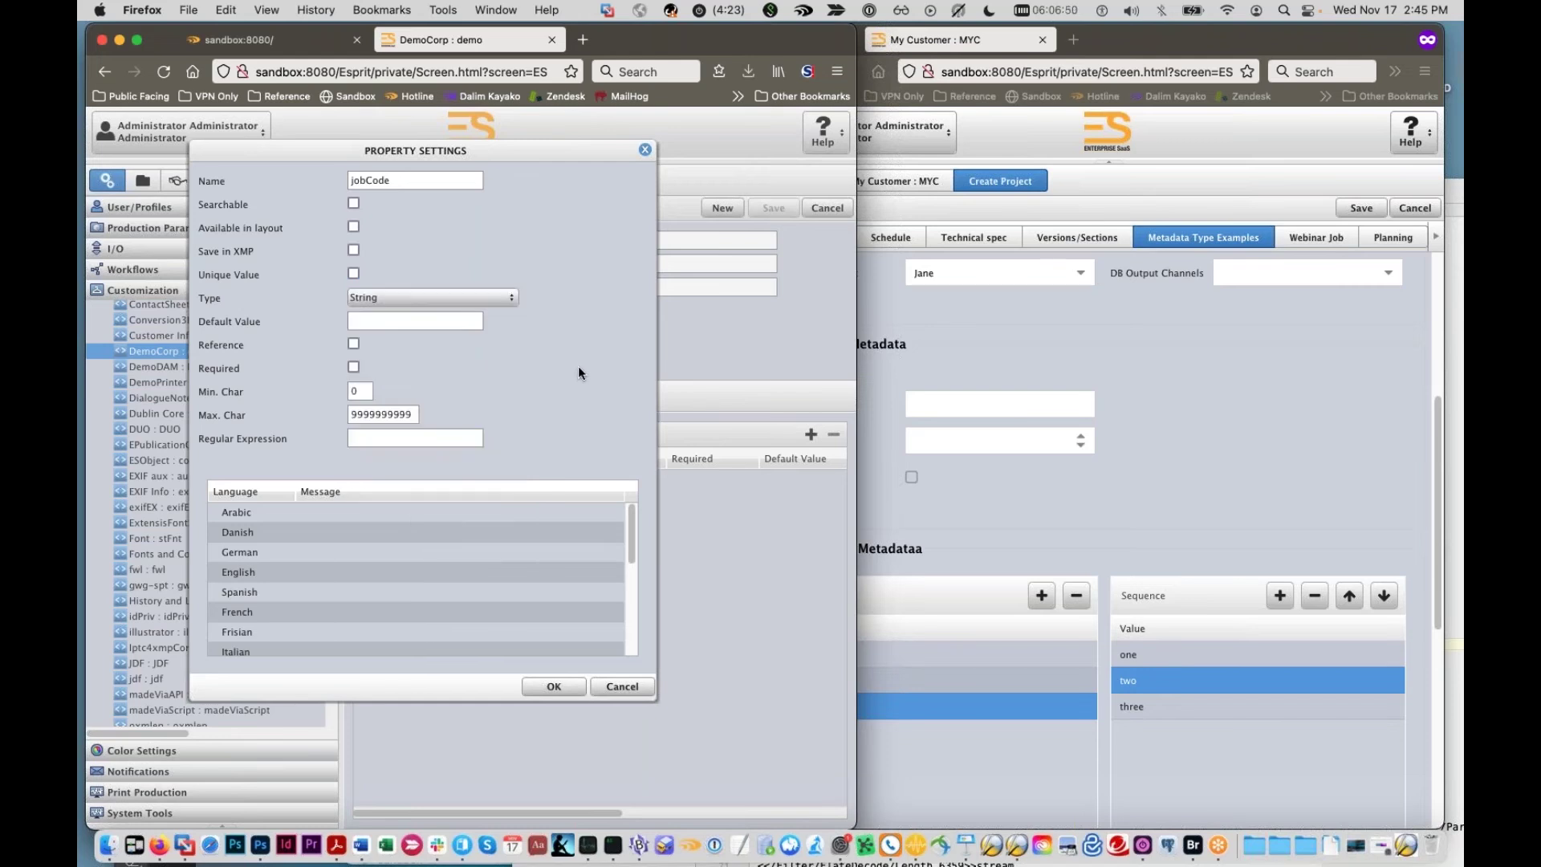
Step: Set Min. Char to 1, Max. Char to 6, and begin the Regular Expression with [A-Z]
left_click(403, 438)
type("1")
key("Tab")
type("4")
key("Tab")
left_click(359, 414)
type("[A-Z][A-Z]([0-9]+")
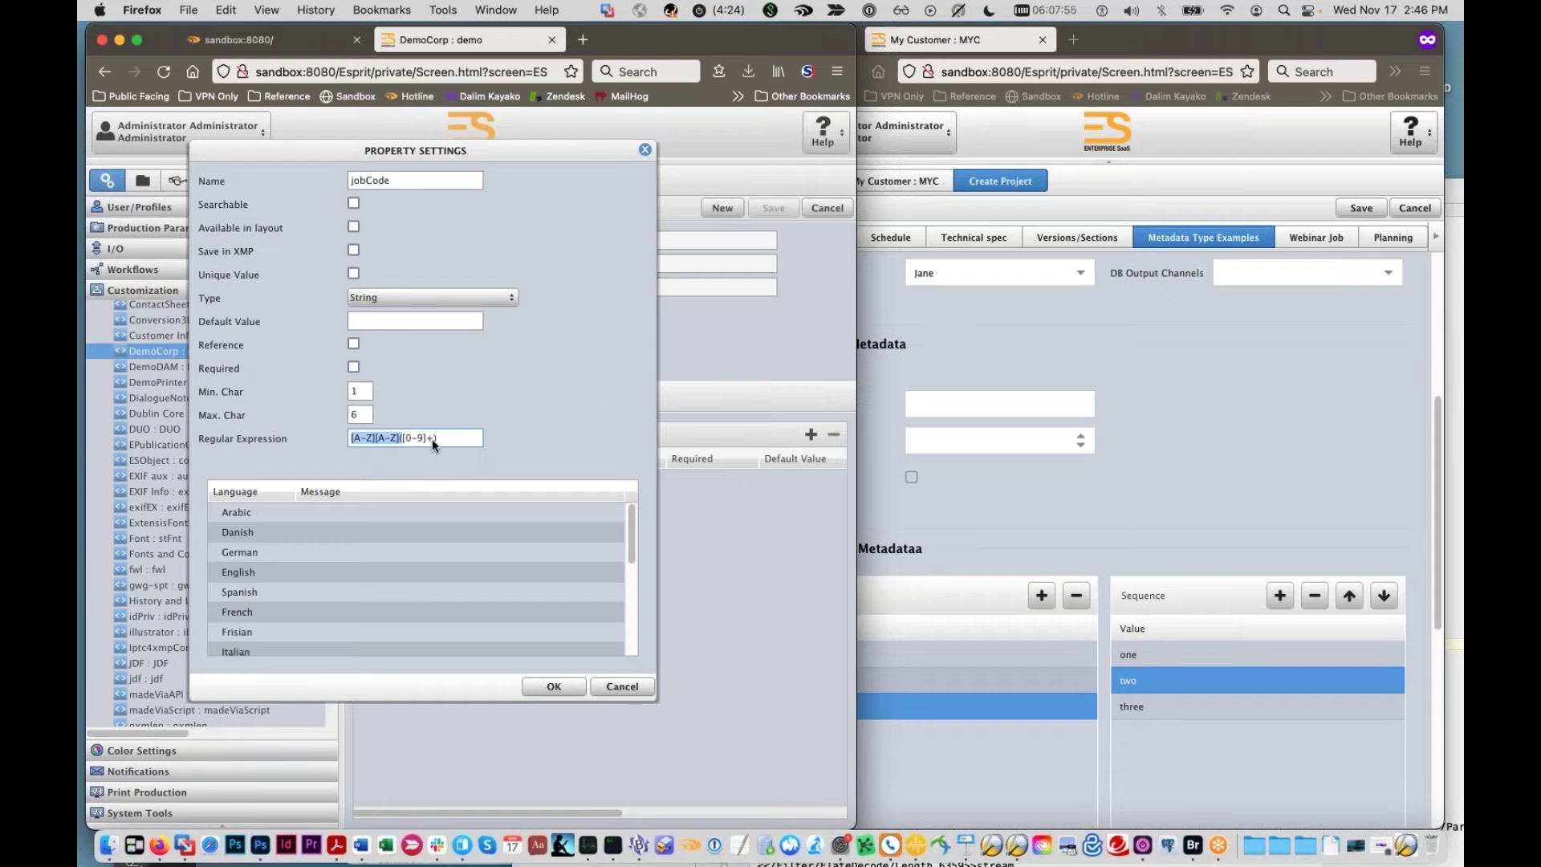
Step: Keep jobCode as a String with its 1–6 character limit and regex, and confirm it
key("super+a")
left_click(514, 295)
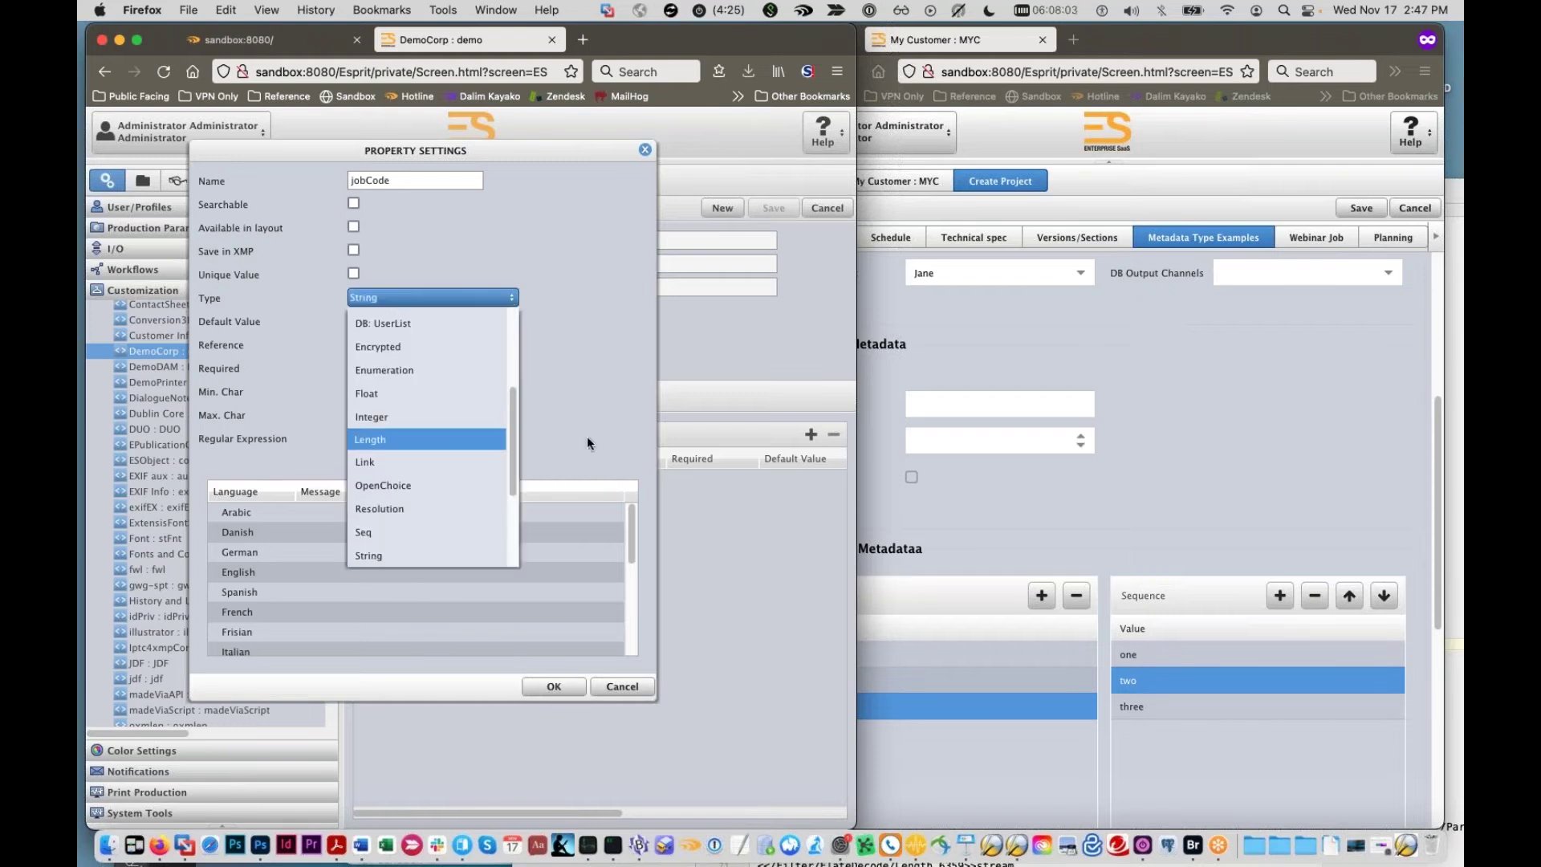
left_click(596, 498)
left_click(572, 681)
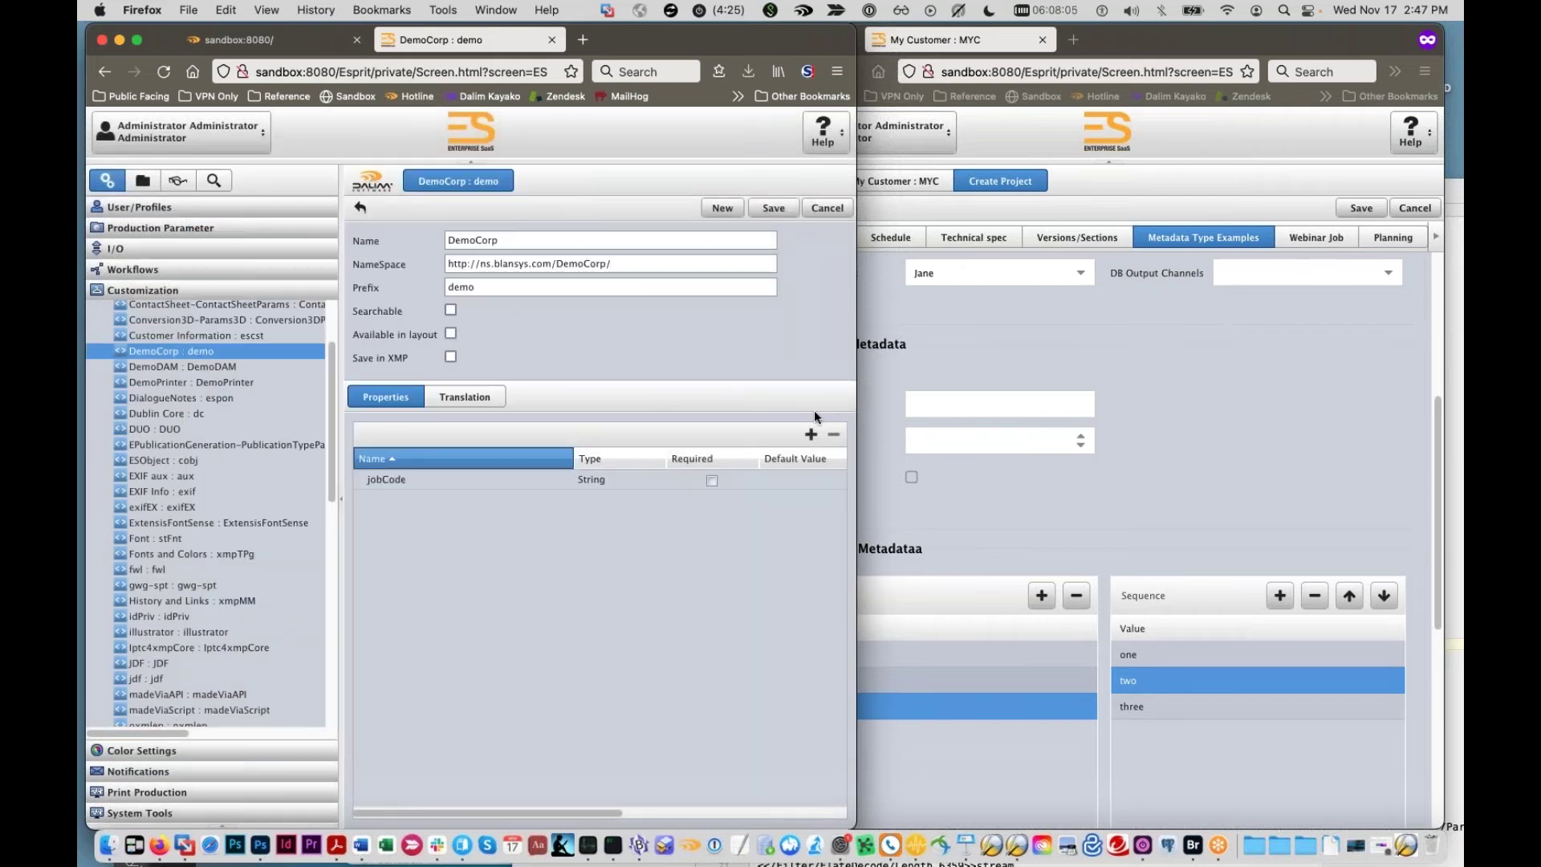
left_click(810, 435)
left_click(508, 295)
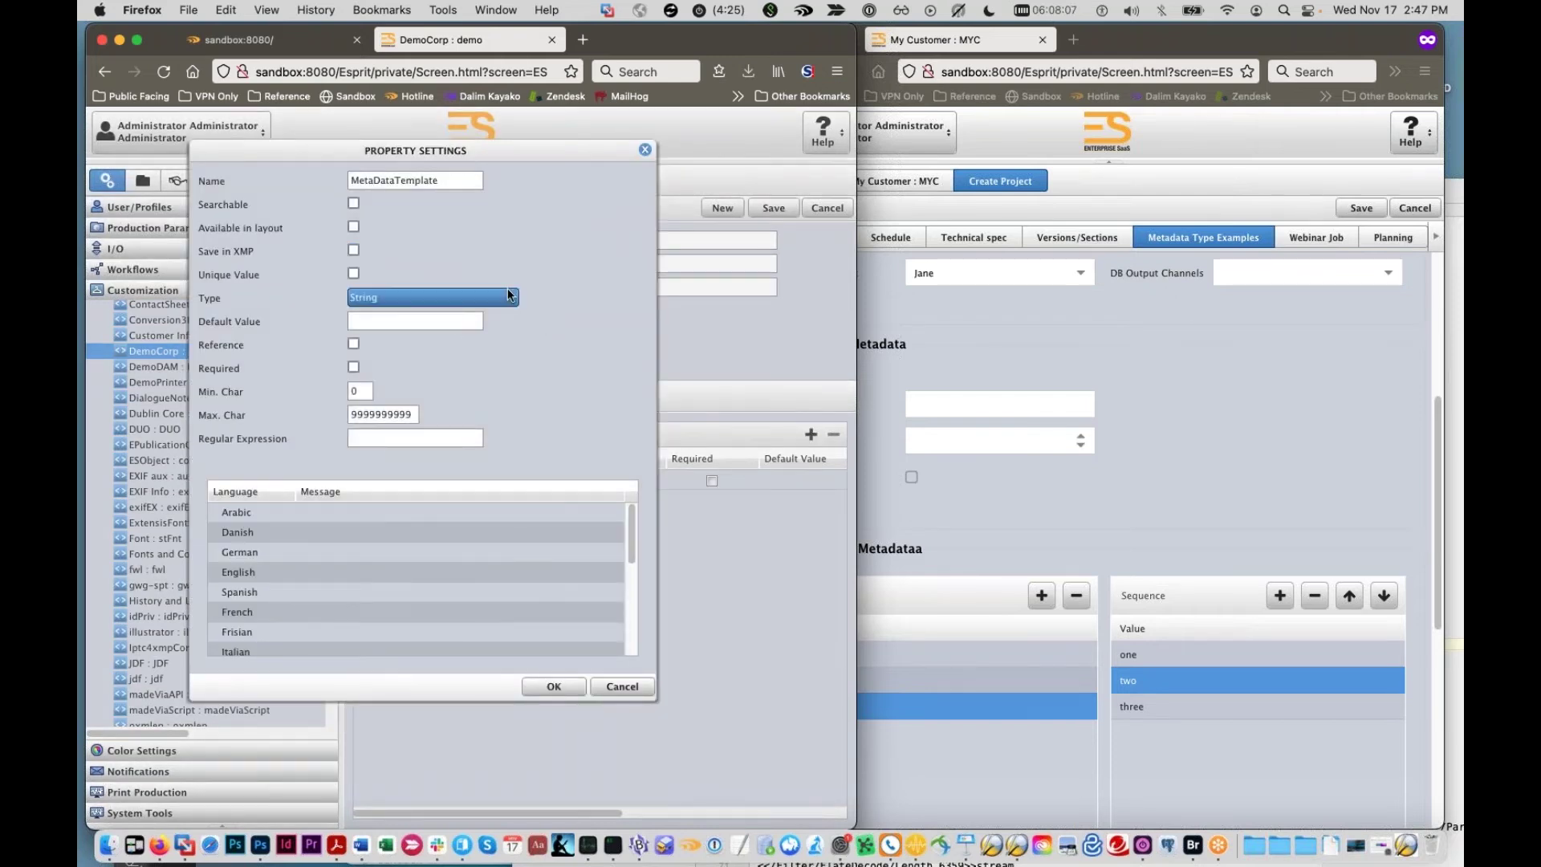
left_click(377, 393)
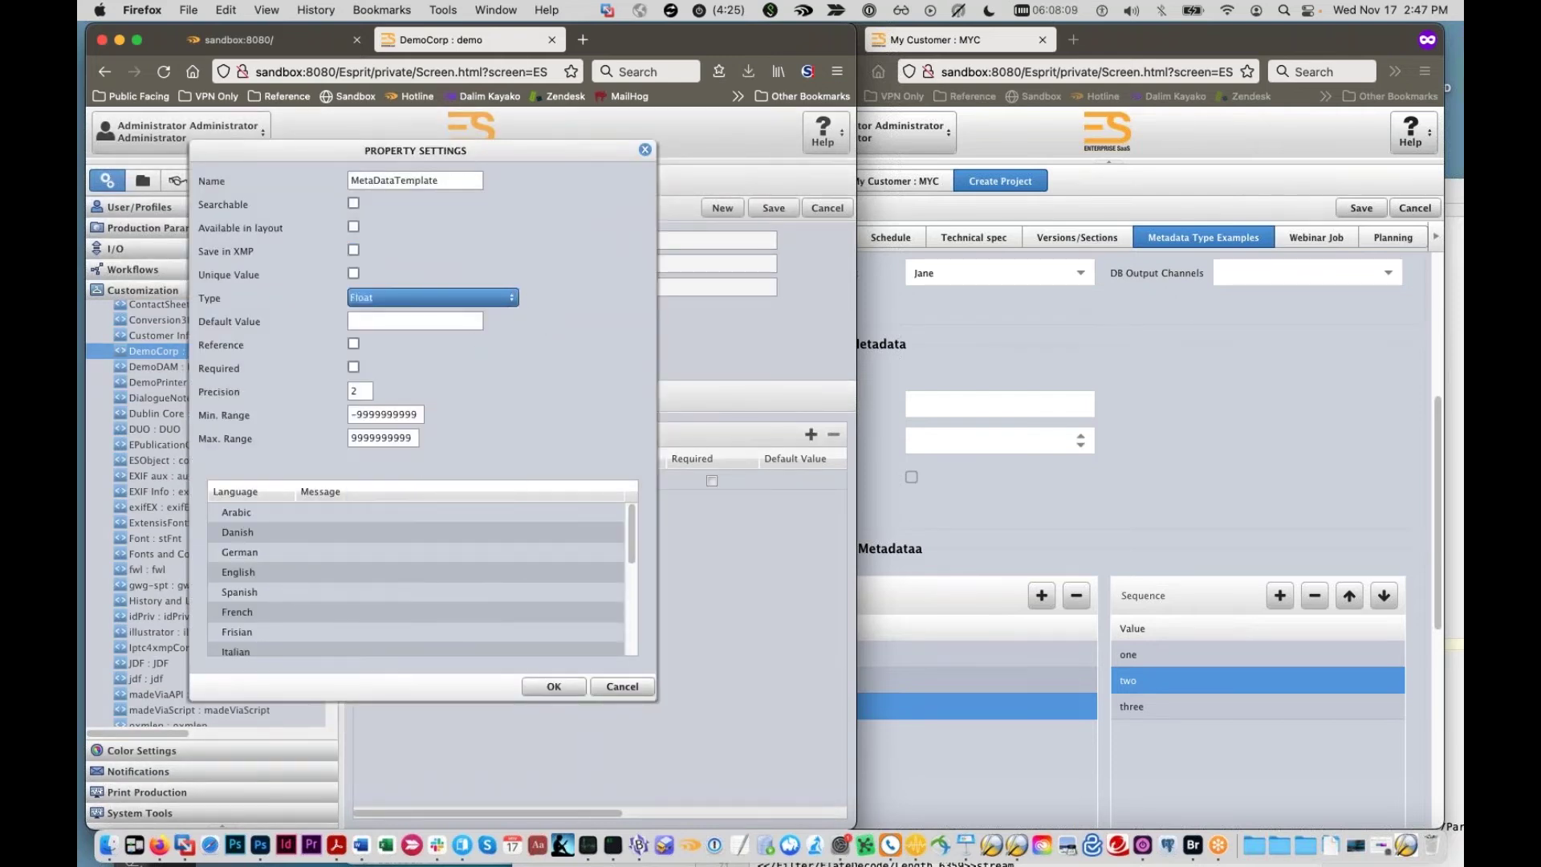
left_click(511, 295)
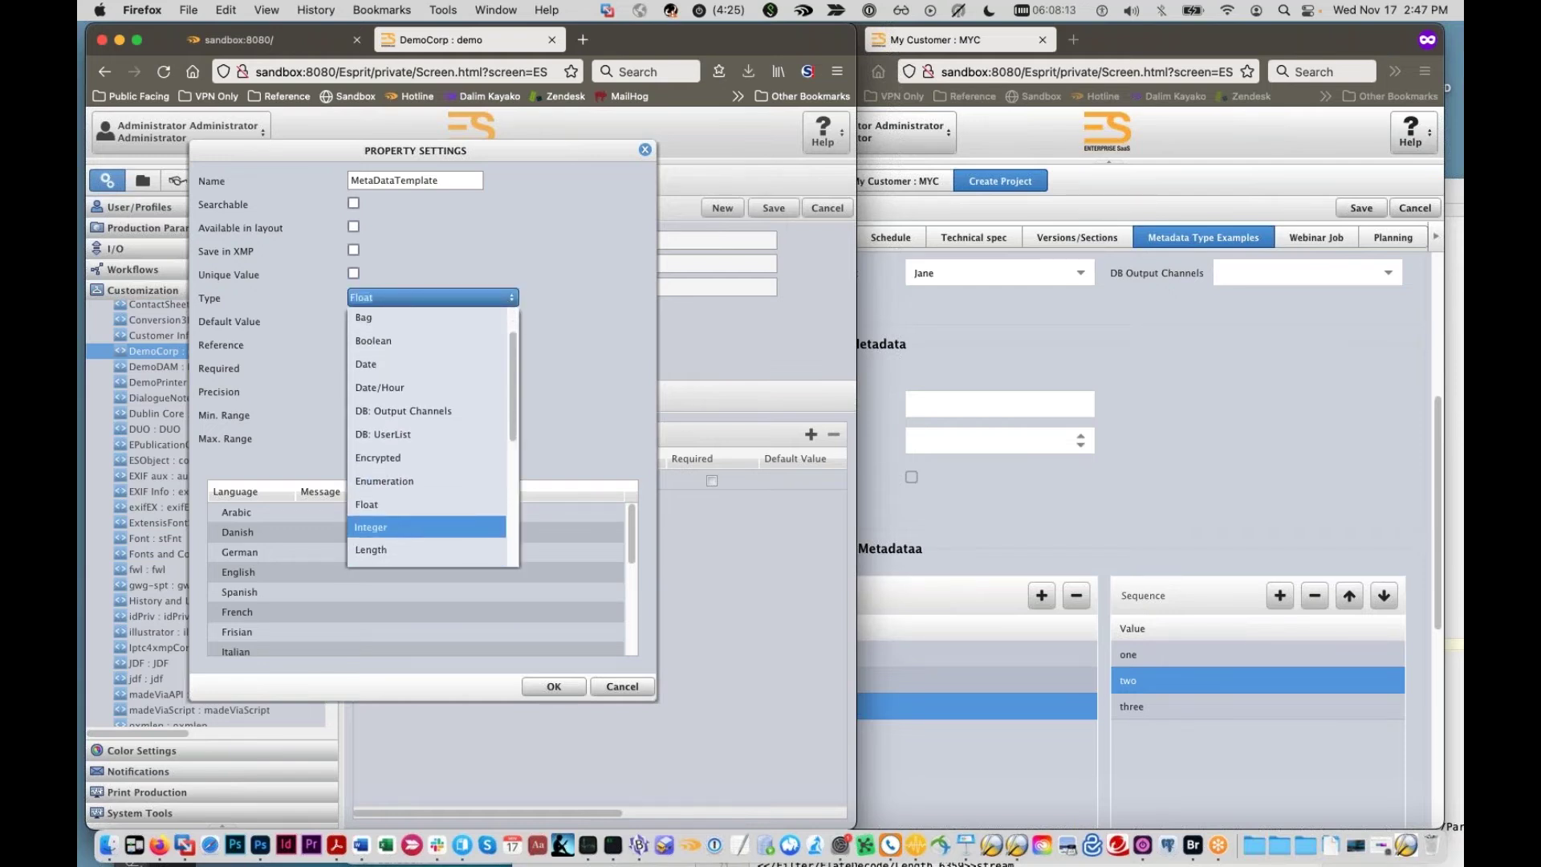
scroll(410, 518, "down", 2)
left_click(416, 491)
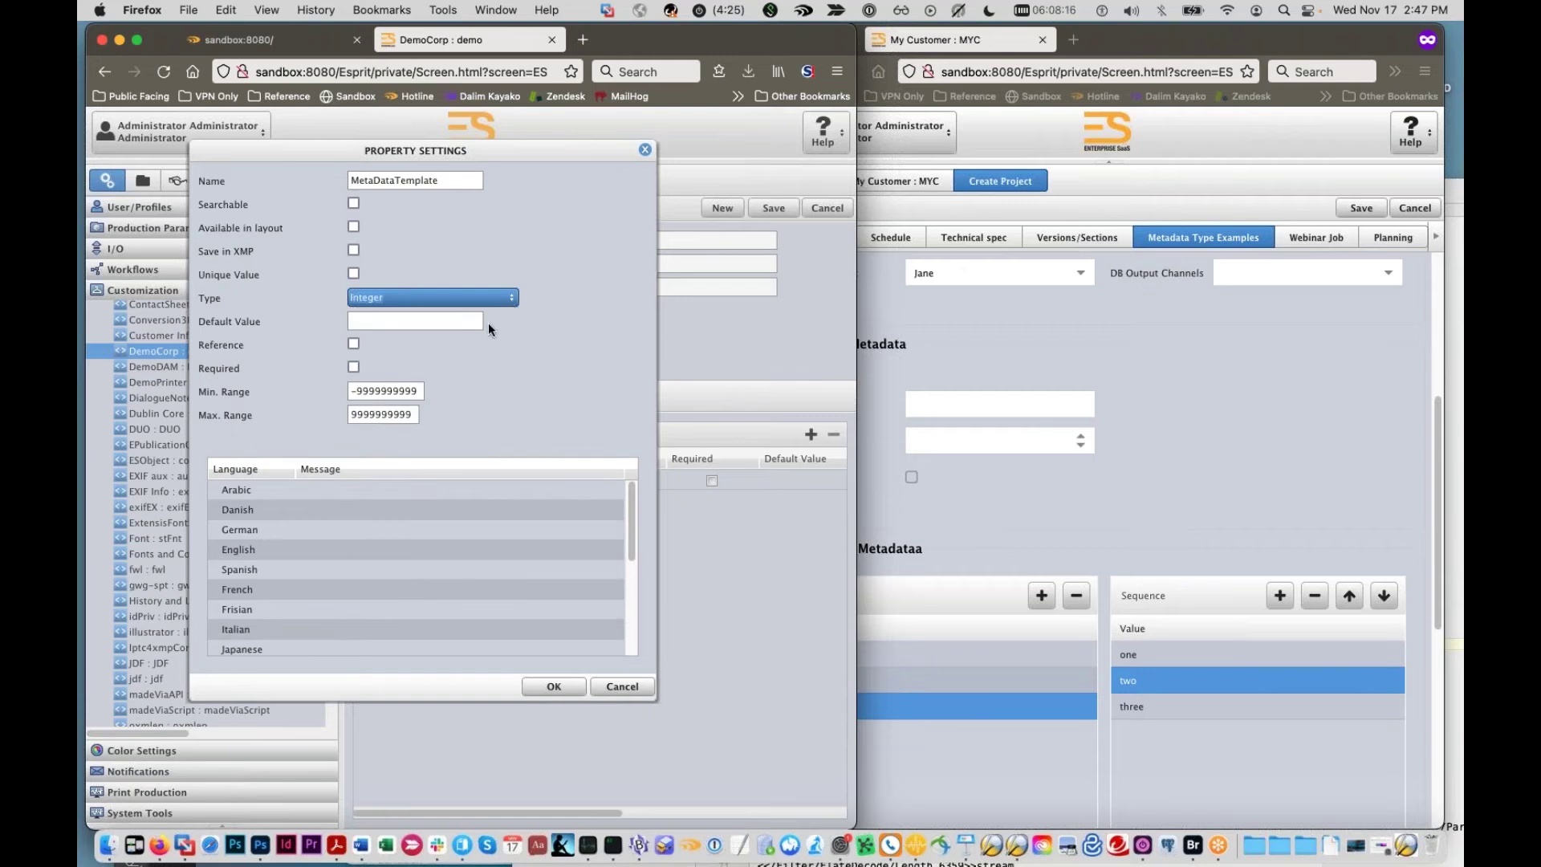
left_click(378, 392)
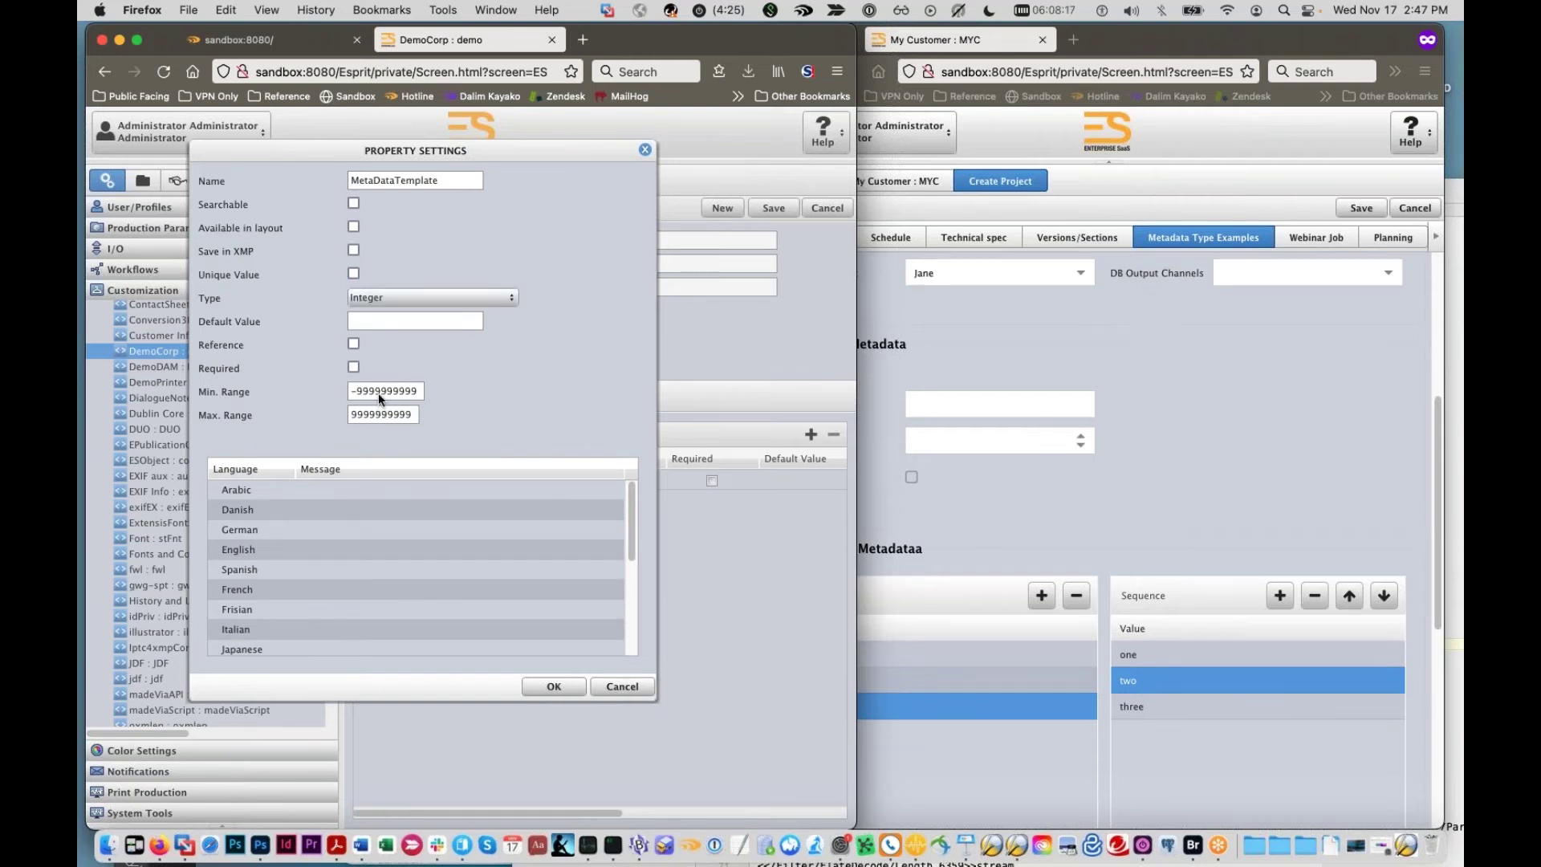
left_click(506, 300)
scroll(449, 397, "down", 5)
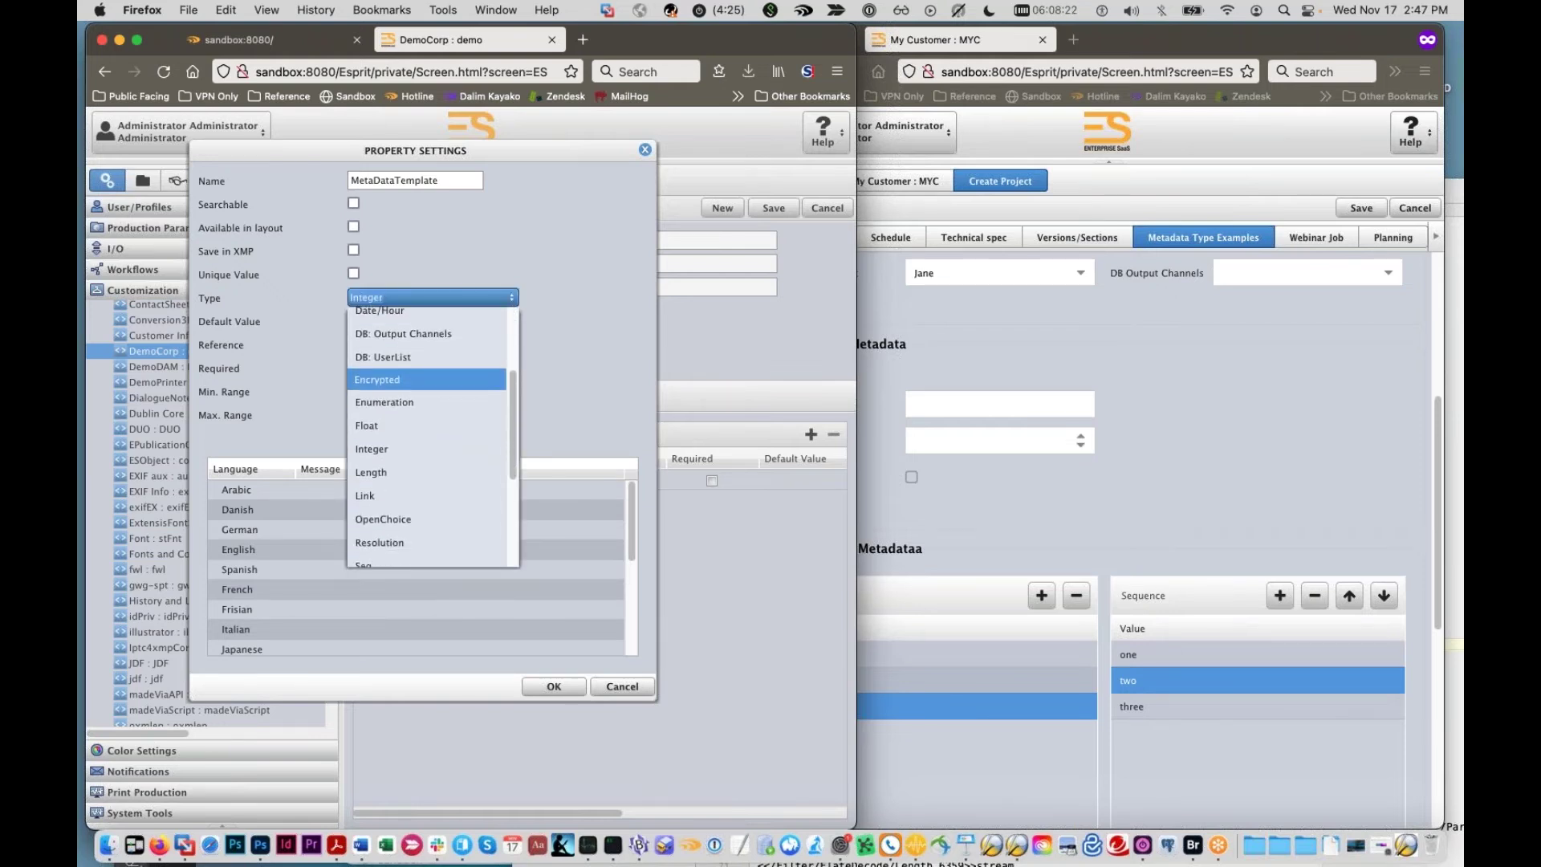
scroll(447, 396, "down", 2)
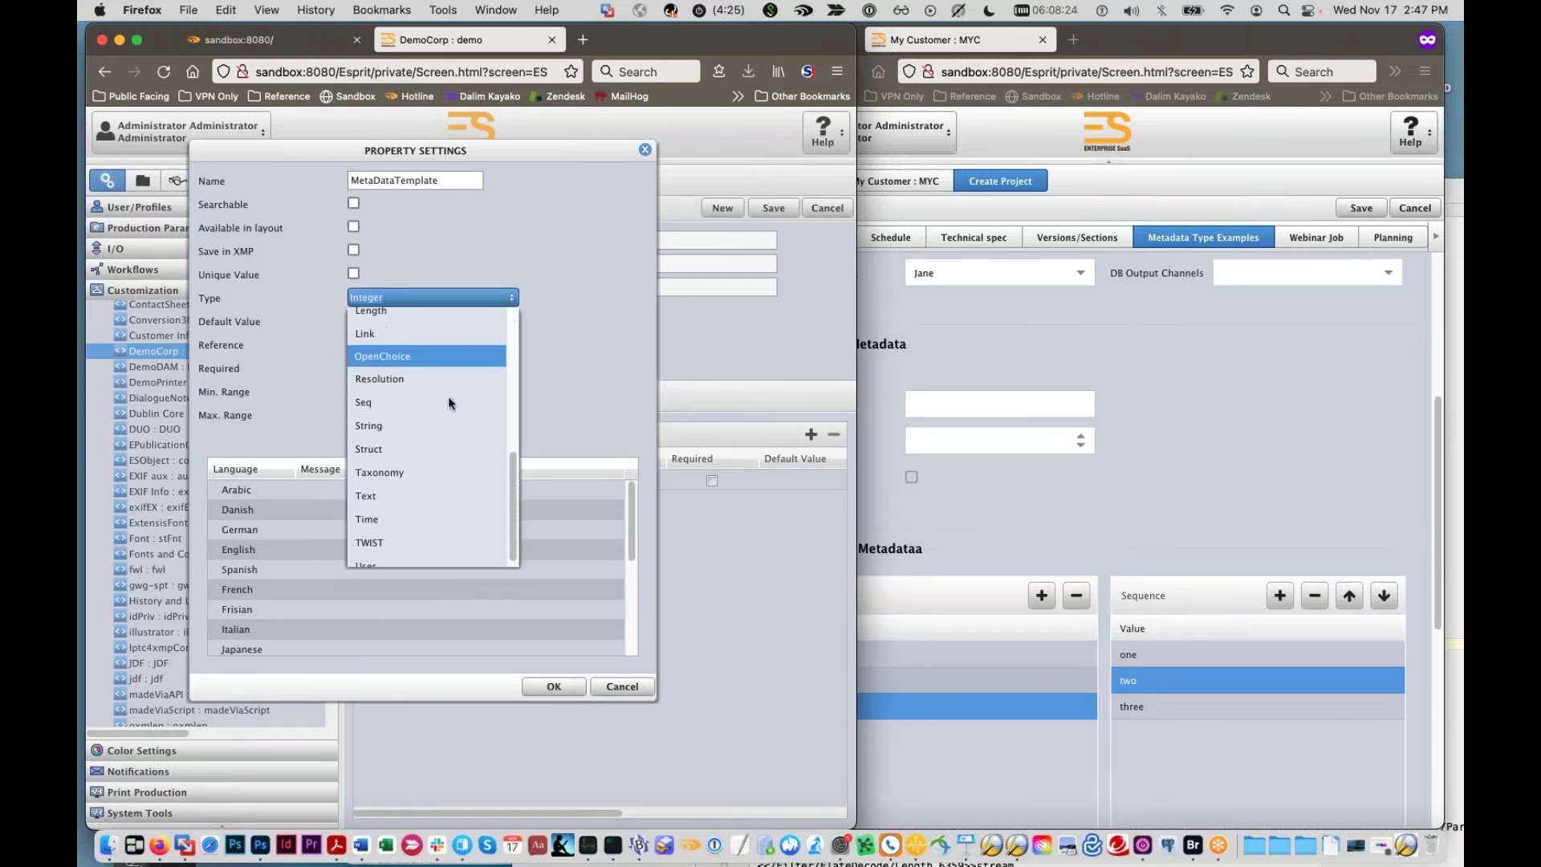
left_click(402, 509)
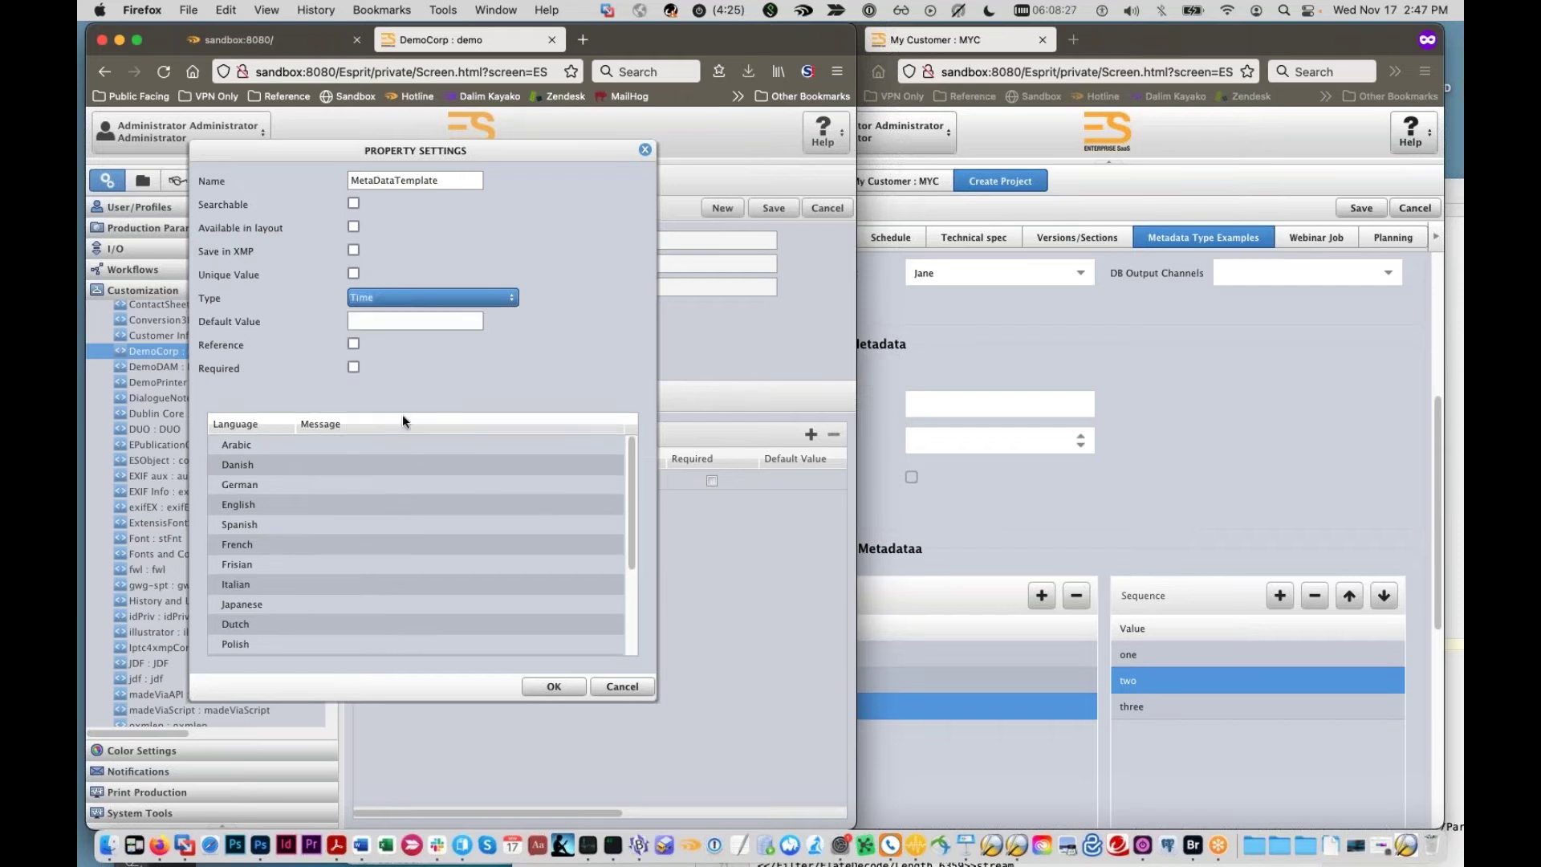
left_click(634, 685)
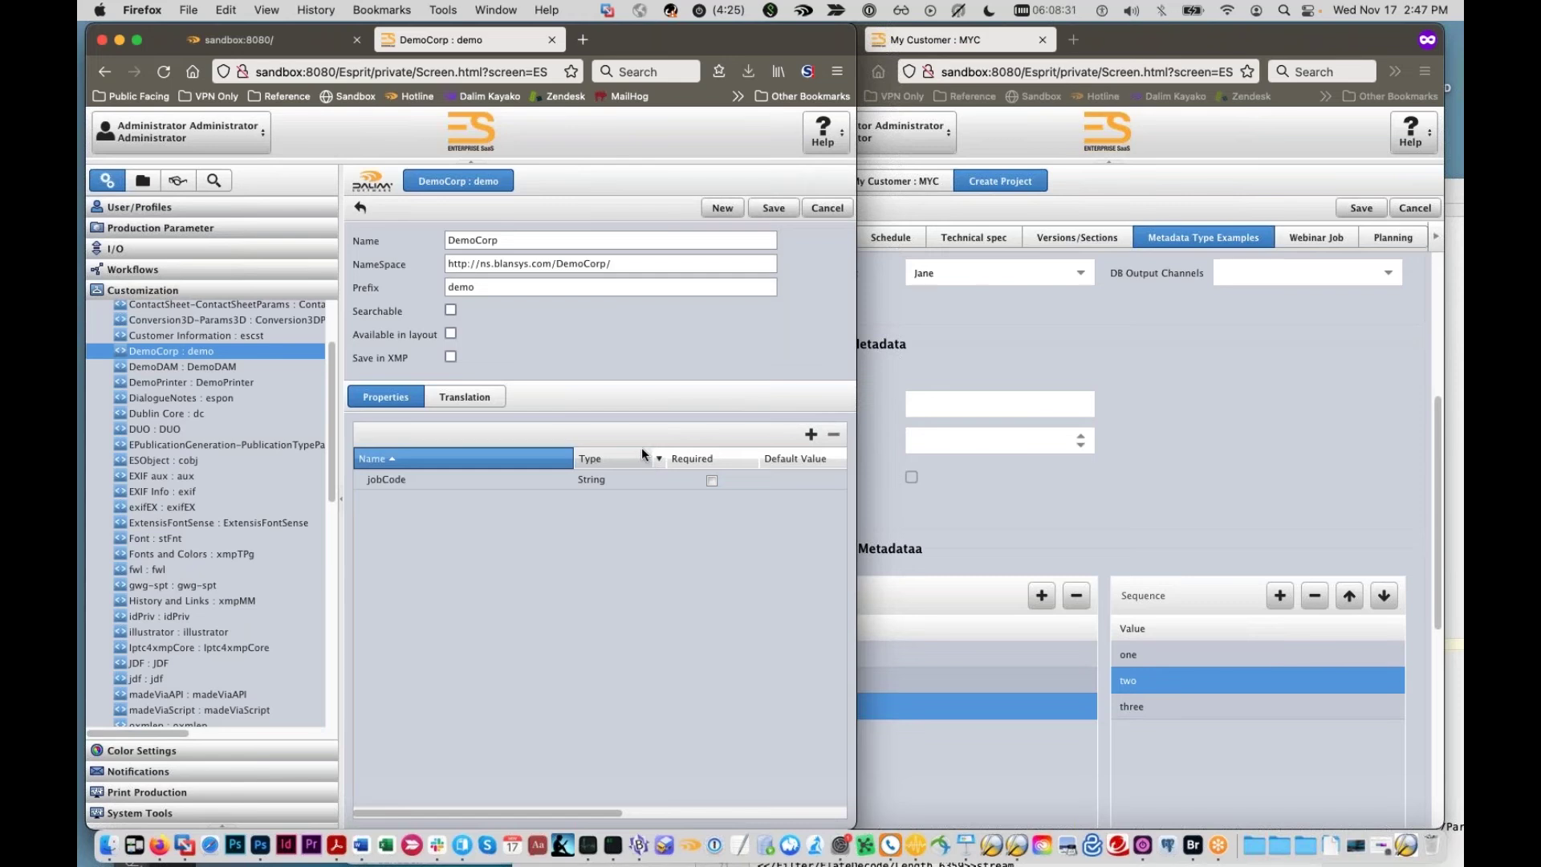
Step: Add a new property named customerContact, leaving its type on String
left_click(810, 434)
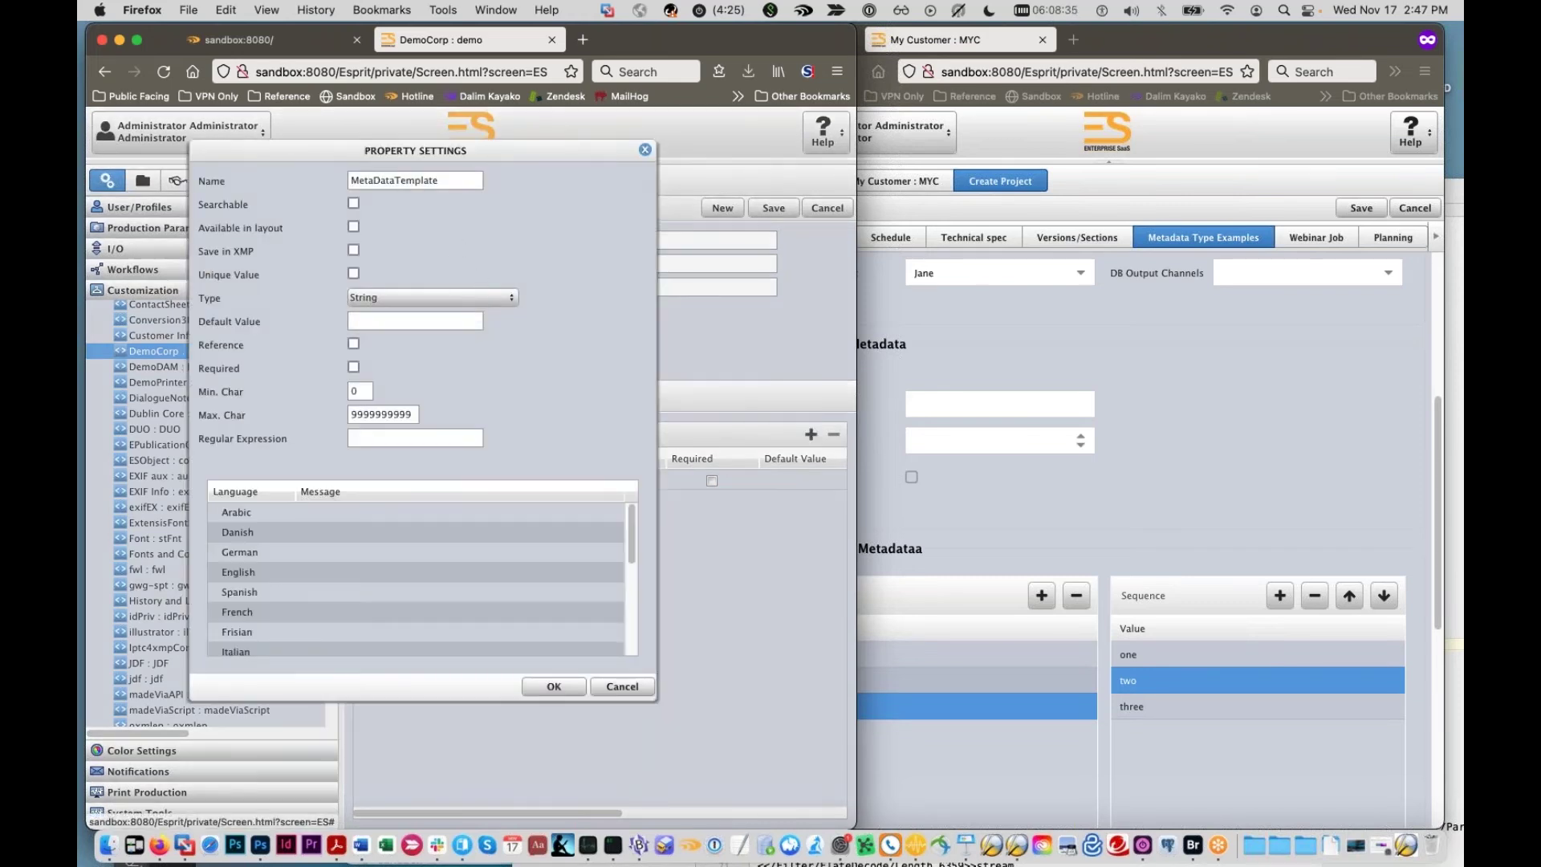
left_click_drag(354, 151, 460, 226)
type("cus")
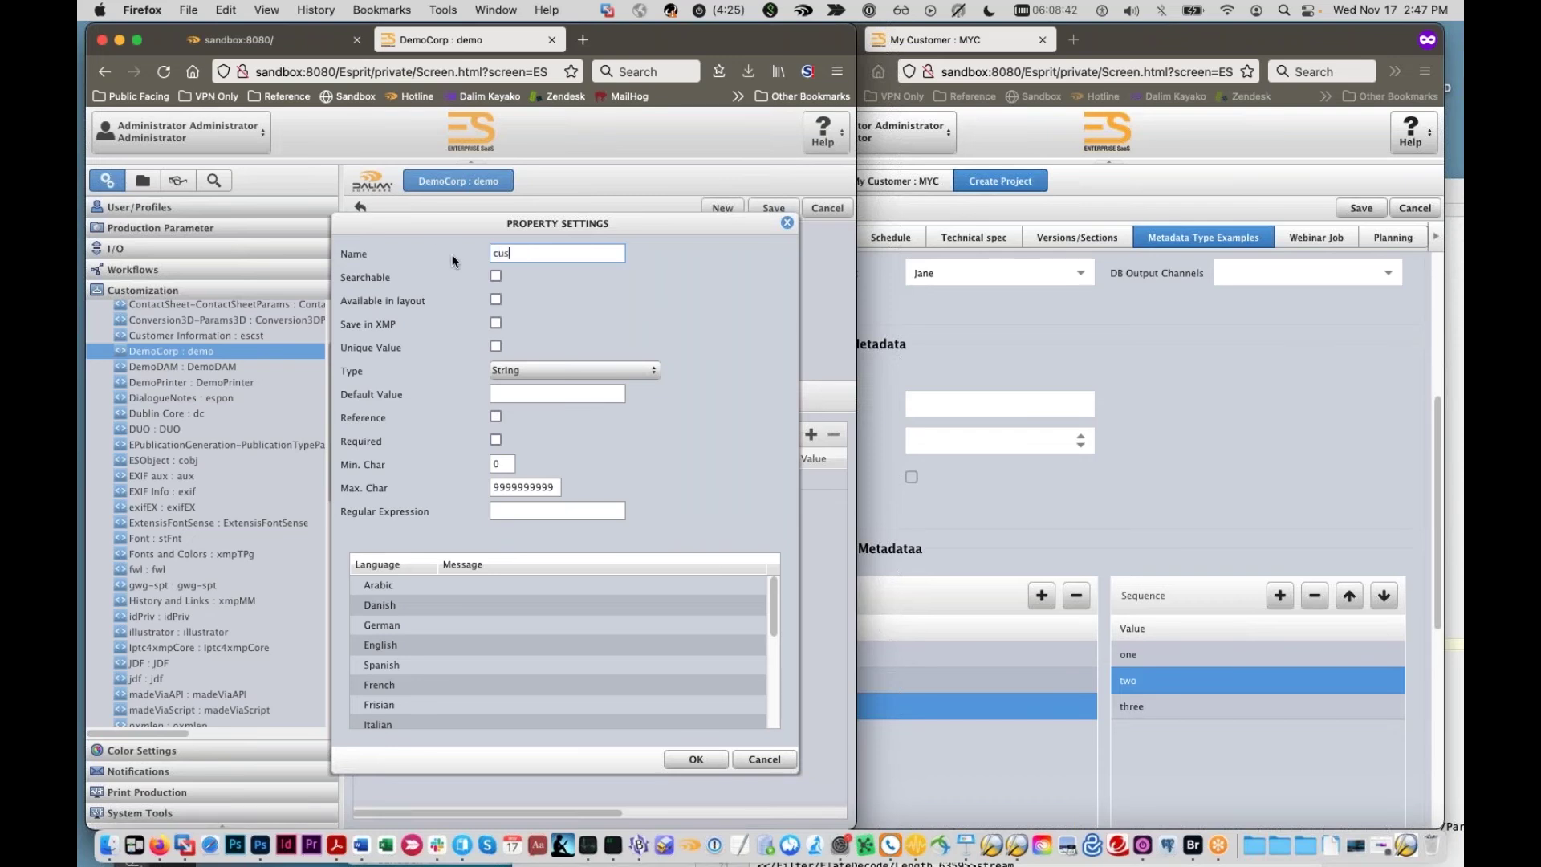
type("tomerContact")
left_click(641, 369)
scroll(619, 411, "up", 5)
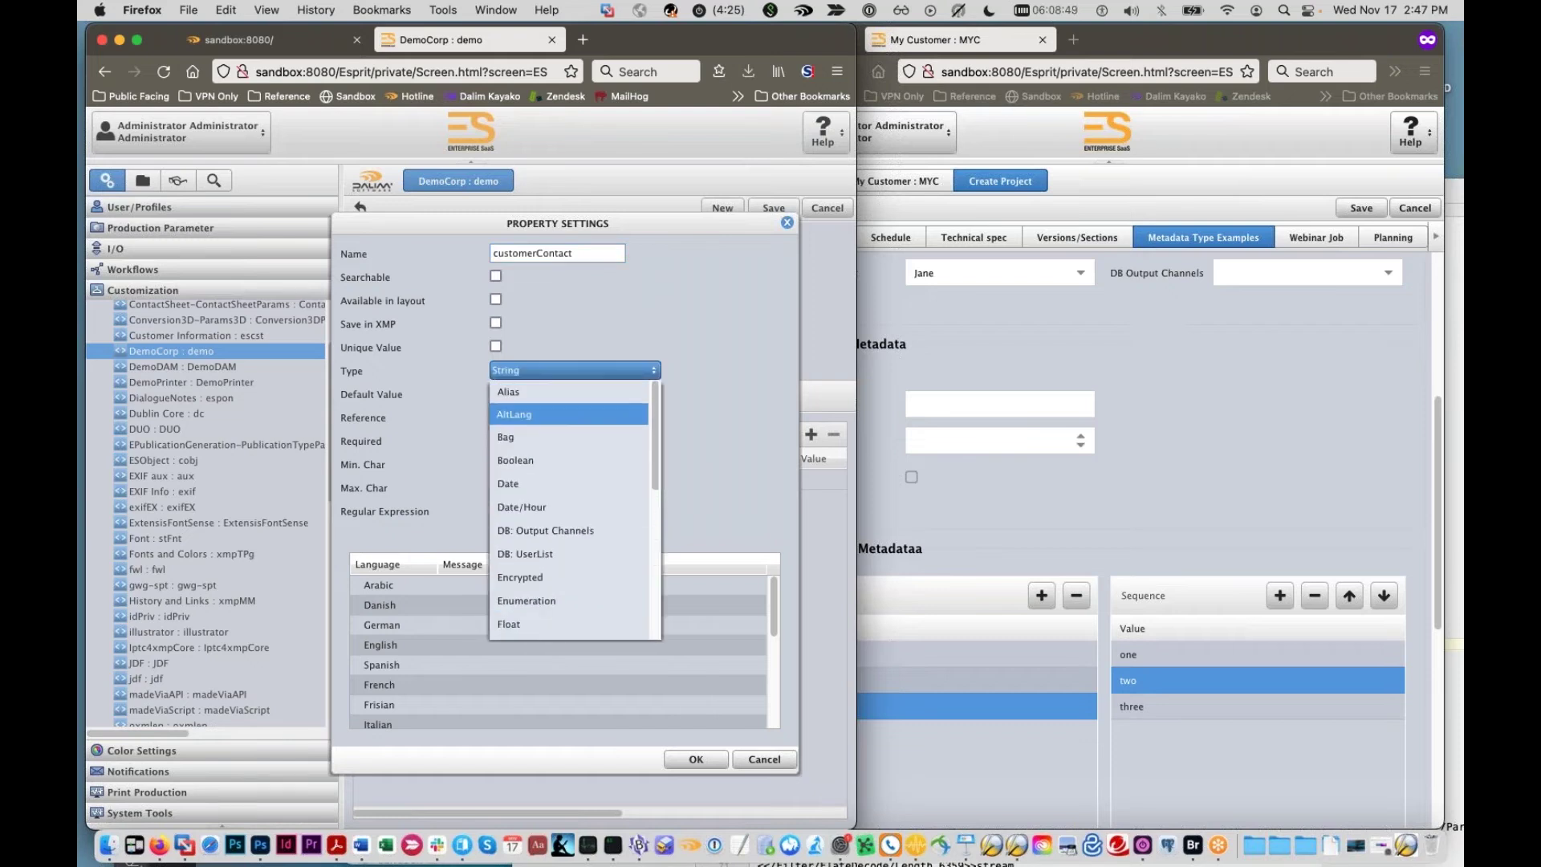
left_click(603, 253)
Step: Rename the property CSR, make it an Enumeration, and add a first value
left_click_drag(586, 253, 485, 254)
type("CSR")
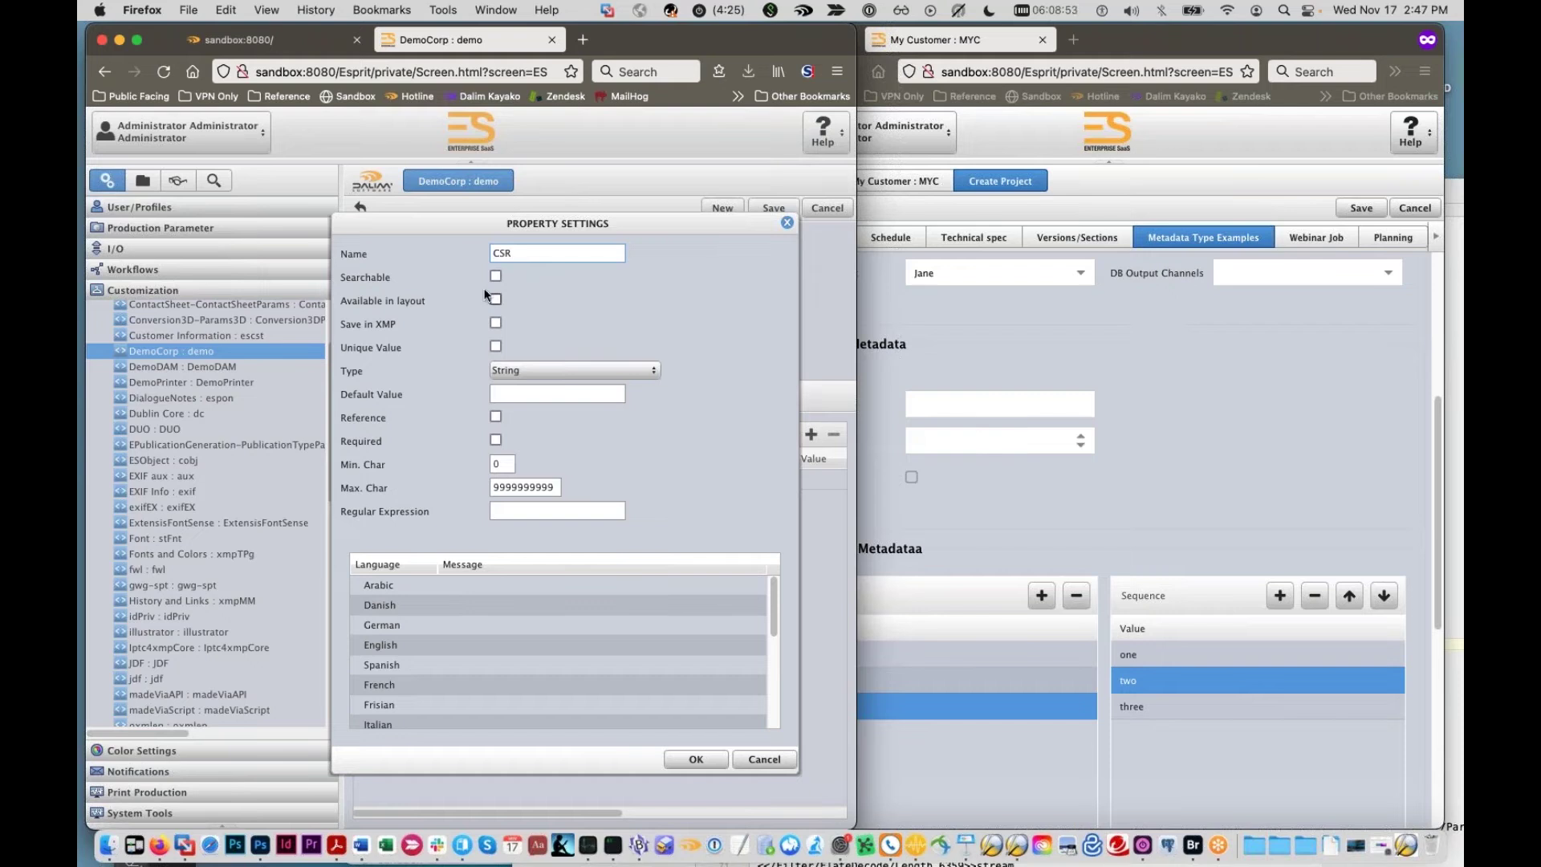
left_click(642, 370)
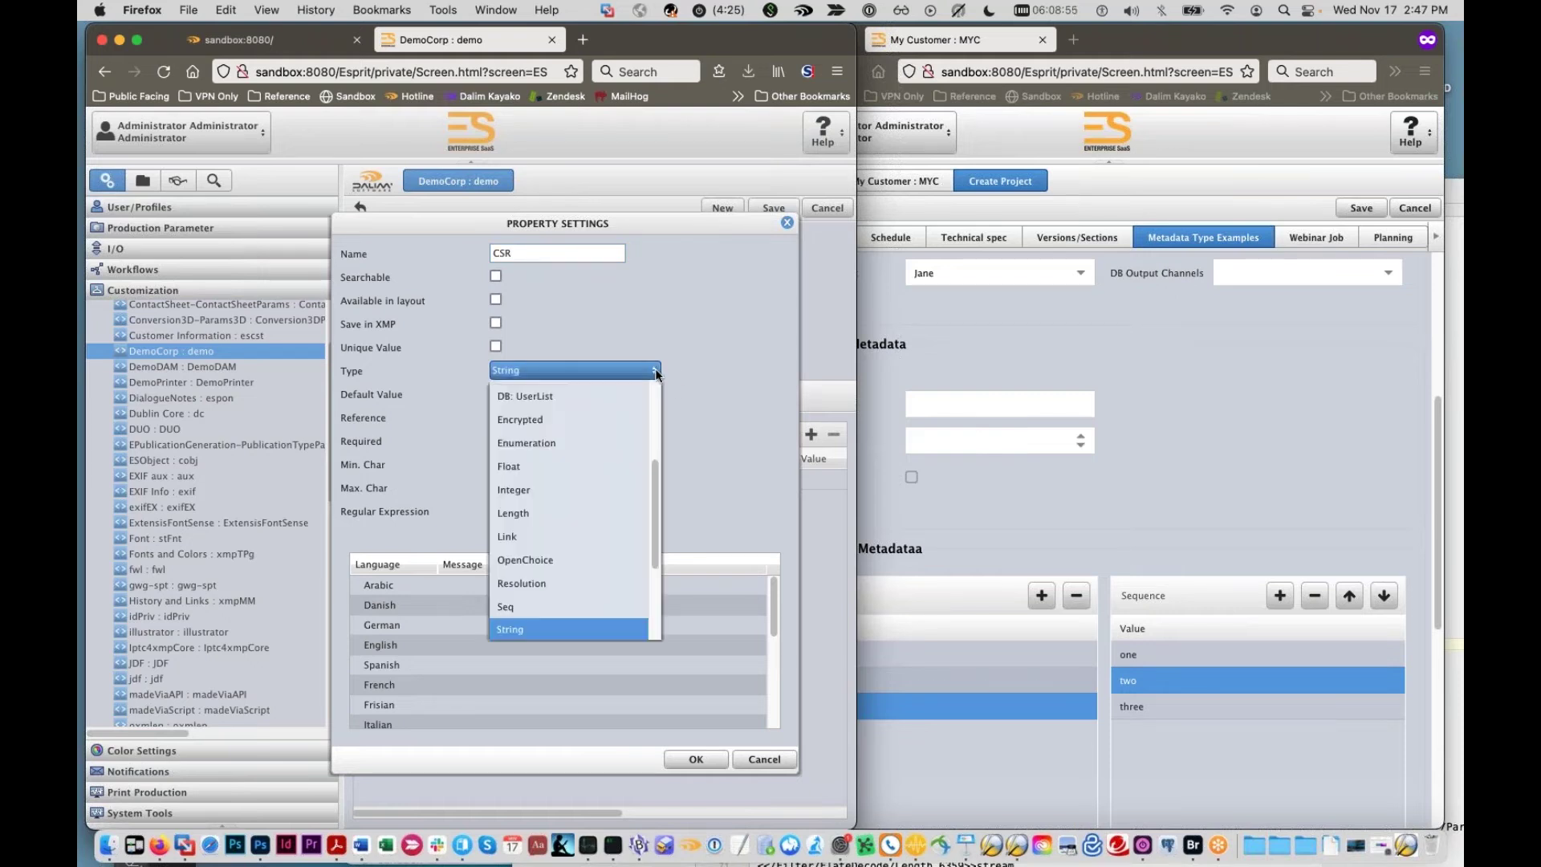
left_click(563, 440)
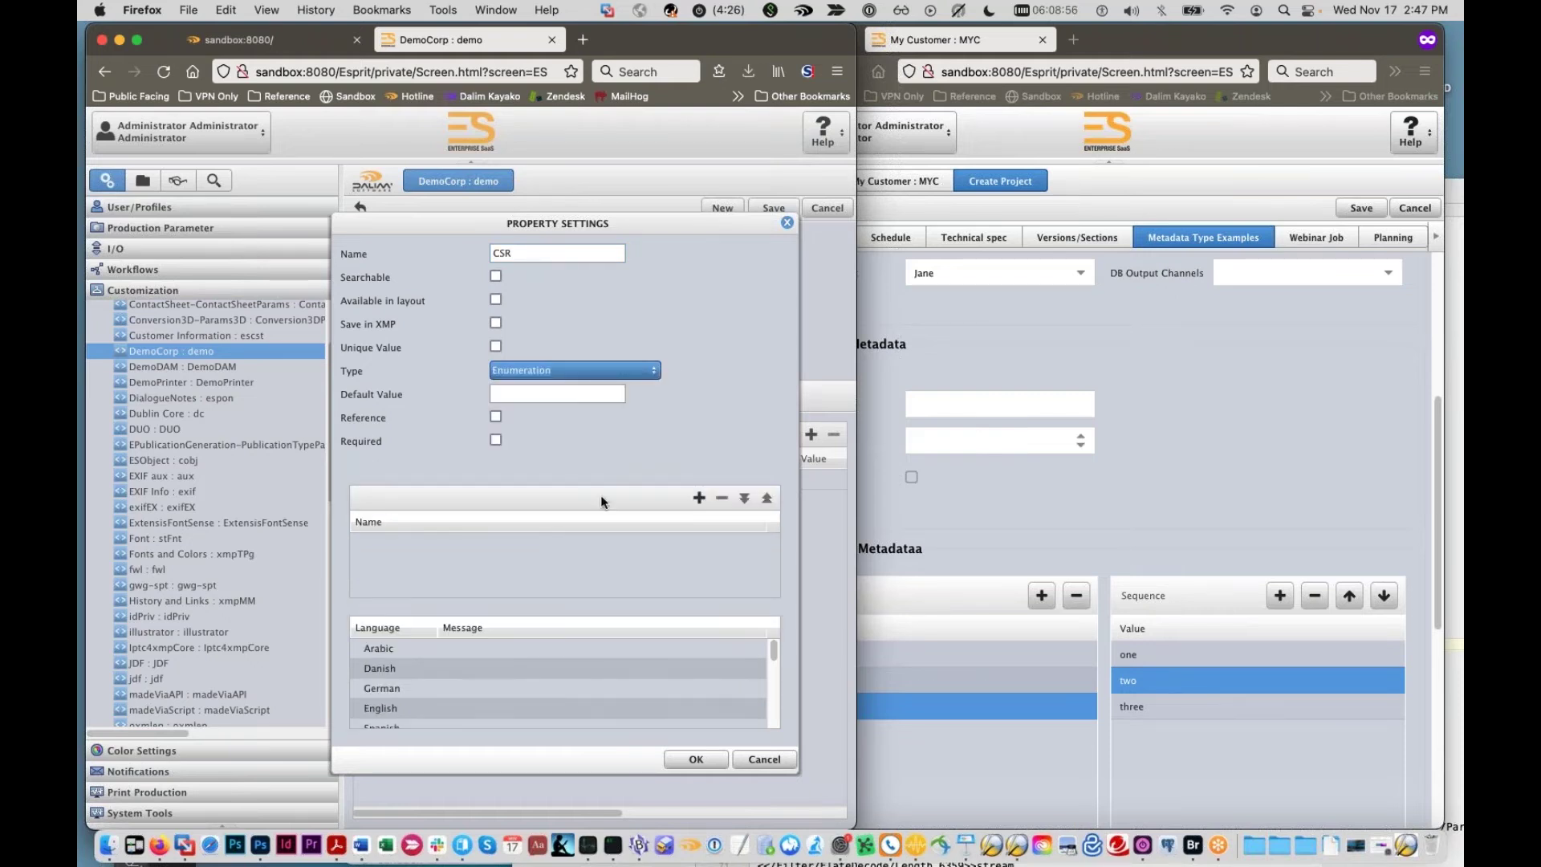
left_click(698, 498)
Step: Name the first enumeration value Jim
double_click(401, 543)
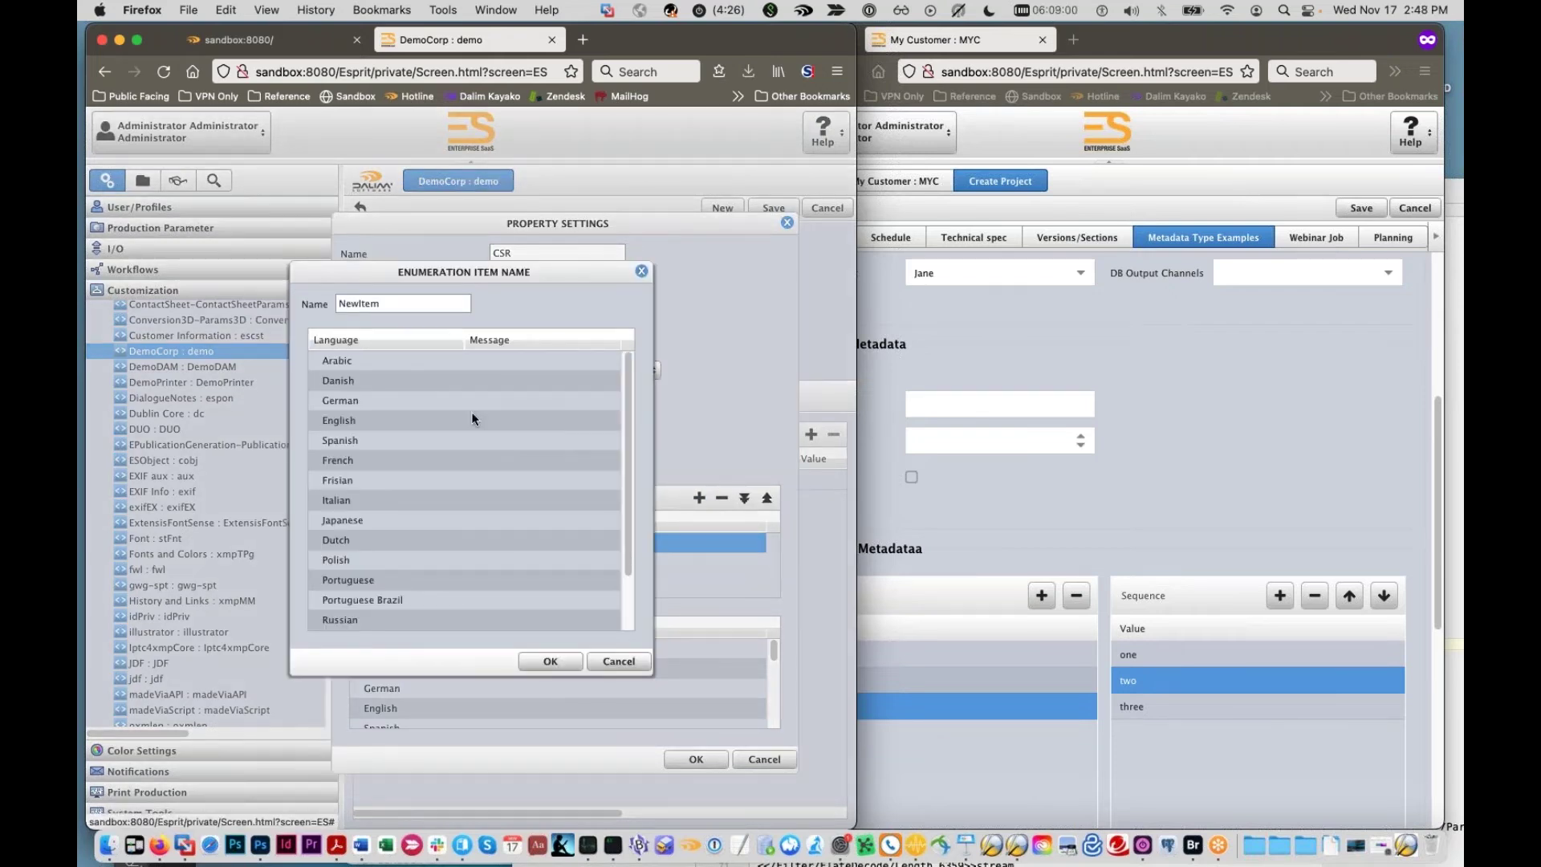
left_click(474, 418)
double_click(357, 304)
left_click_drag(413, 273, 585, 411)
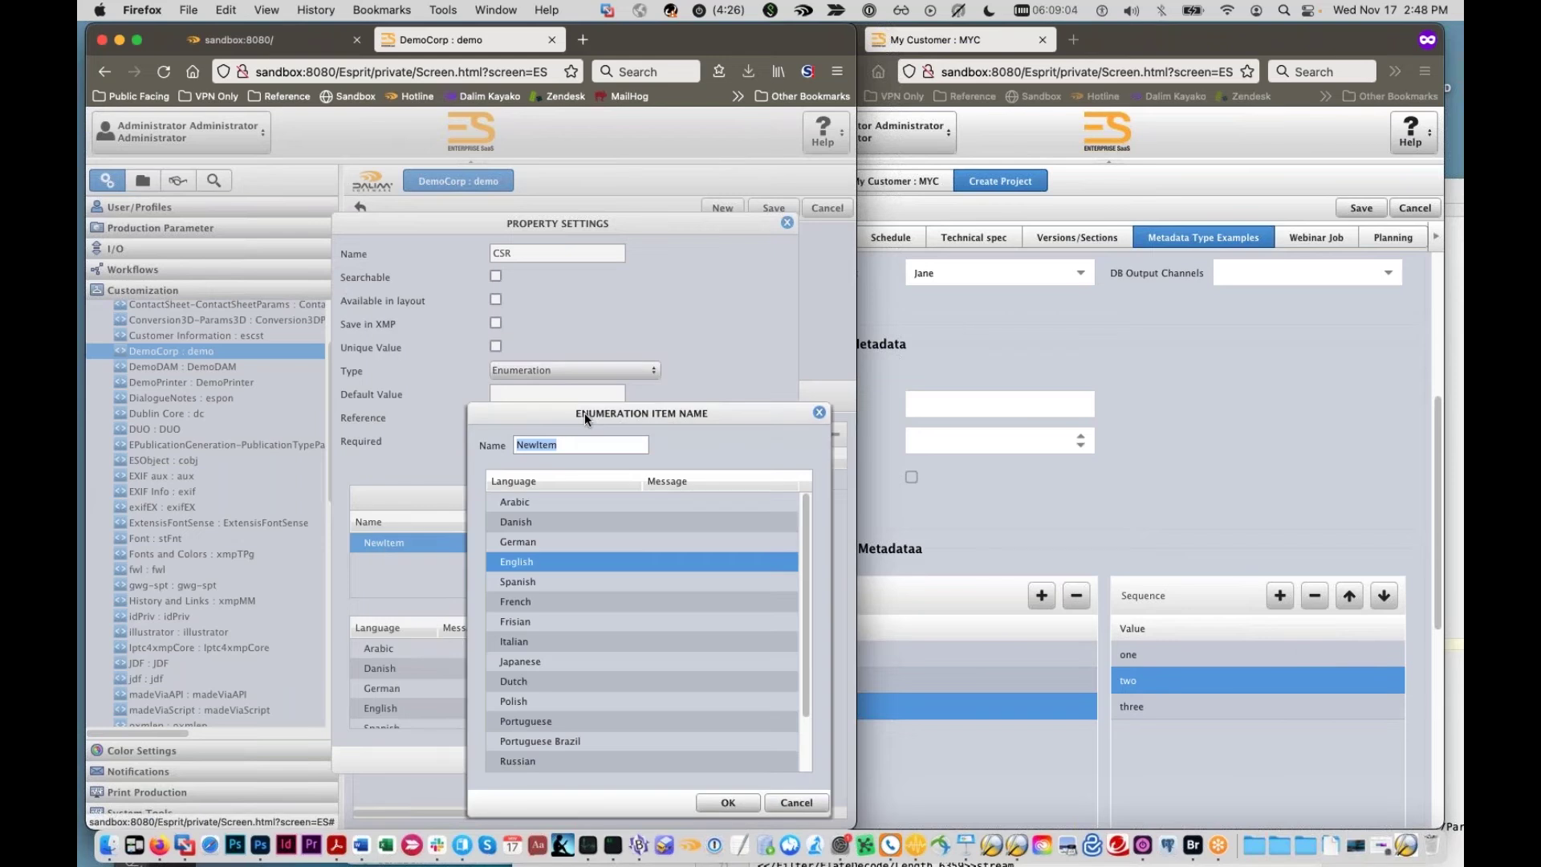
double_click(571, 446)
type("Jim")
left_click(726, 802)
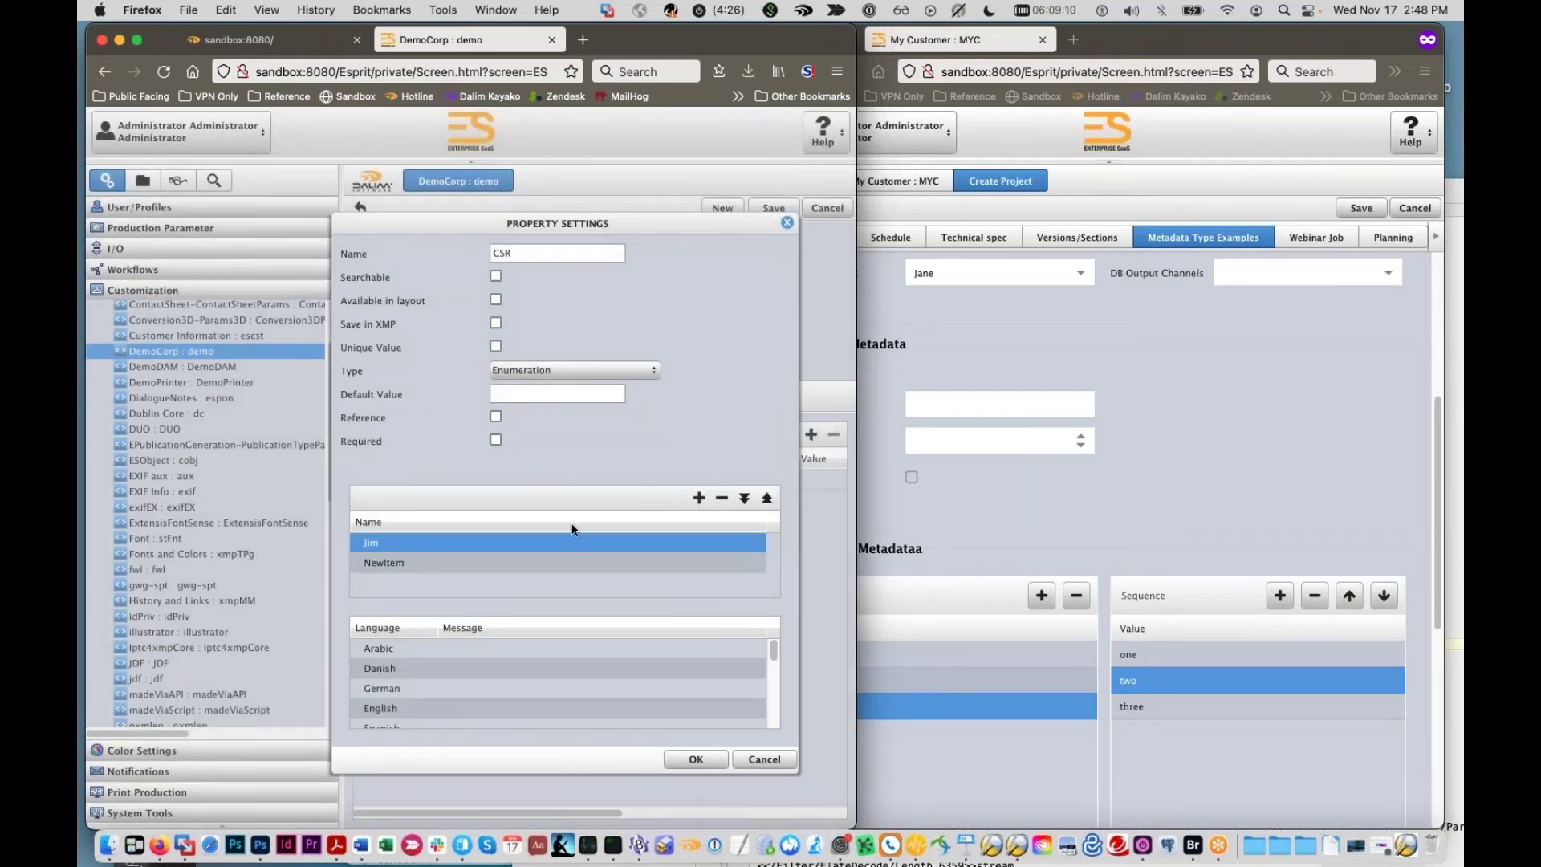
Step: Add the enumeration values Sue and Nora
double_click(523, 562)
type("Sue")
left_click(726, 803)
left_click(699, 498)
double_click(466, 582)
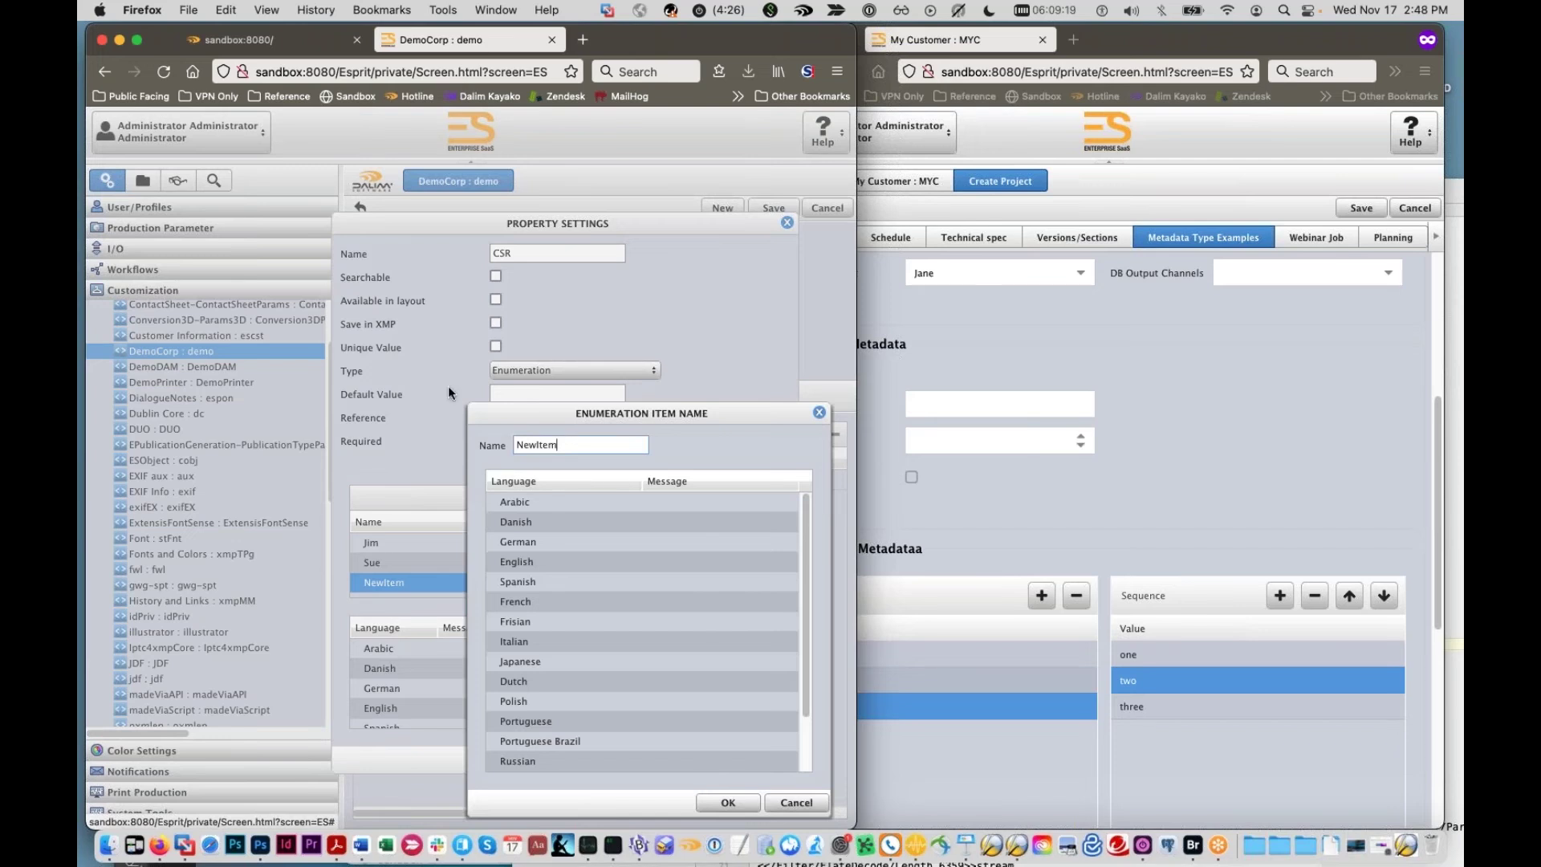
type("Nora")
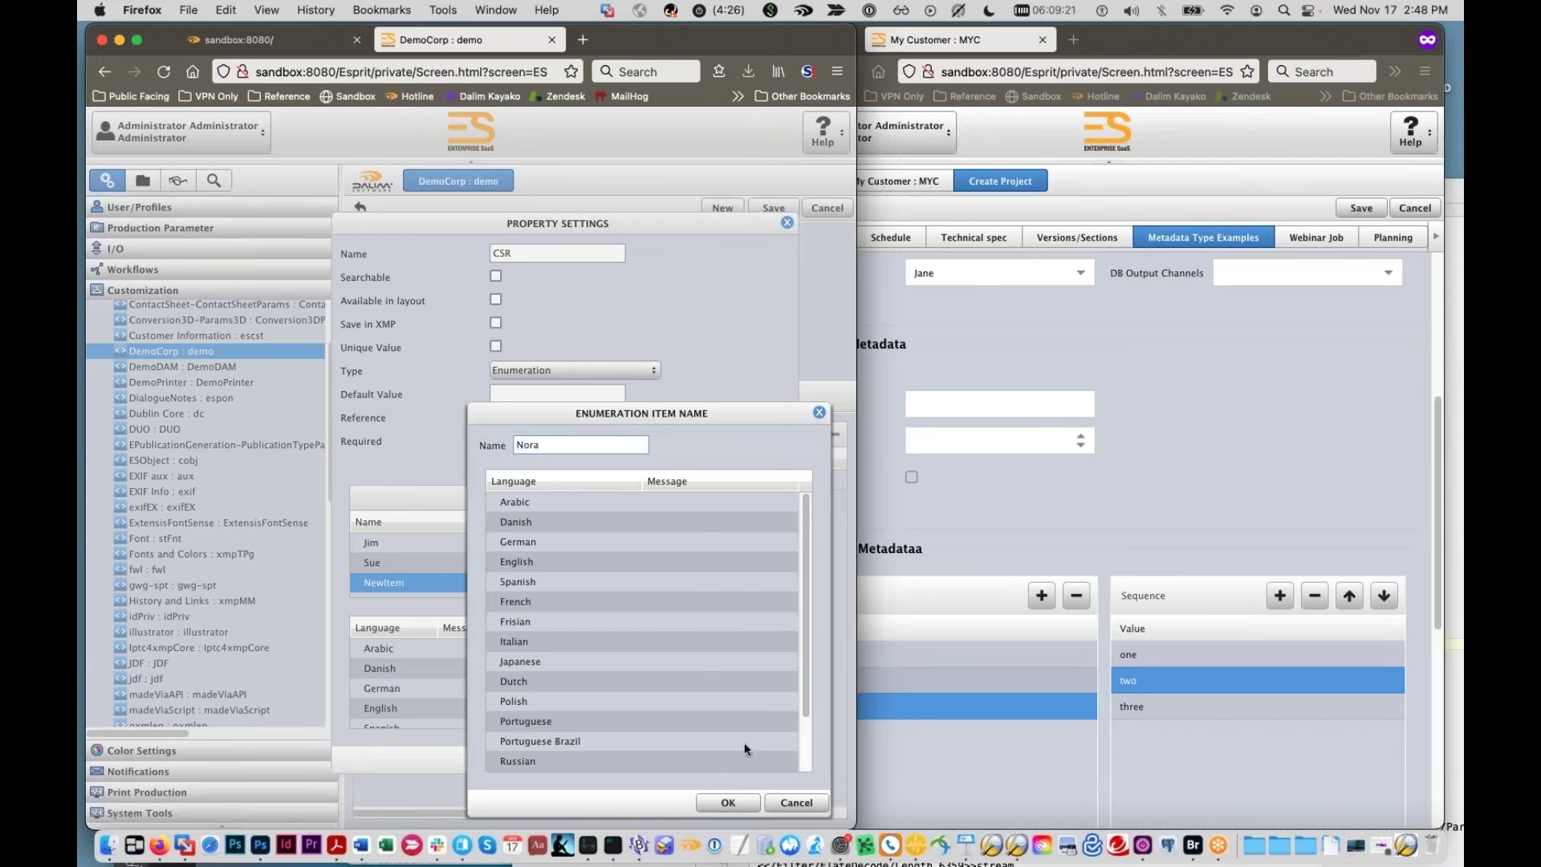
left_click(727, 801)
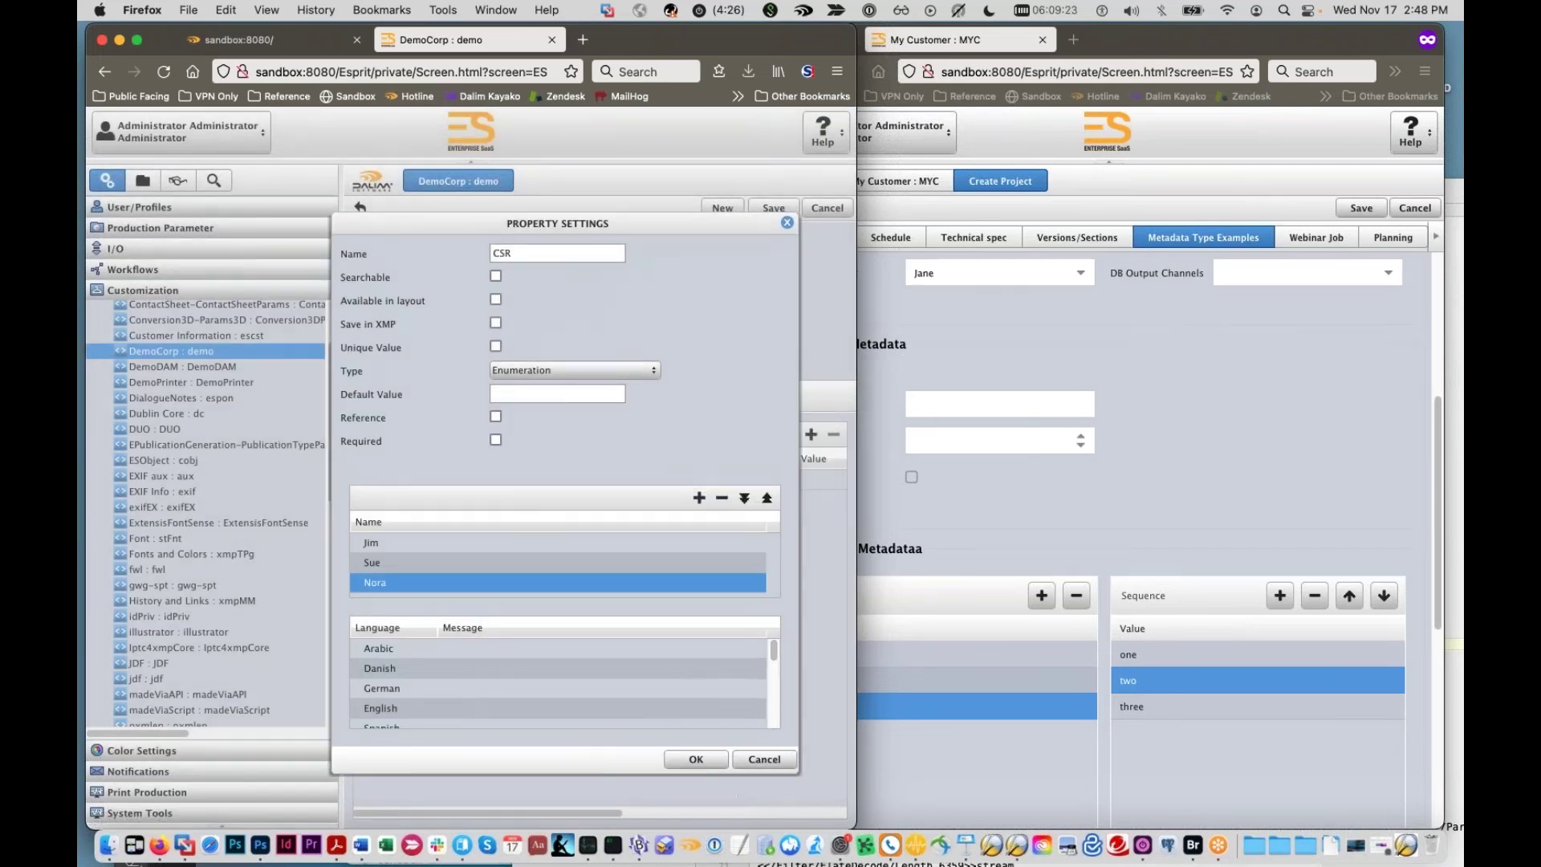
Step: Give CSR the English label 'Assigned CSR' and confirm the property
left_click_drag(525, 250, 455, 232)
scroll(620, 696, "down", 1)
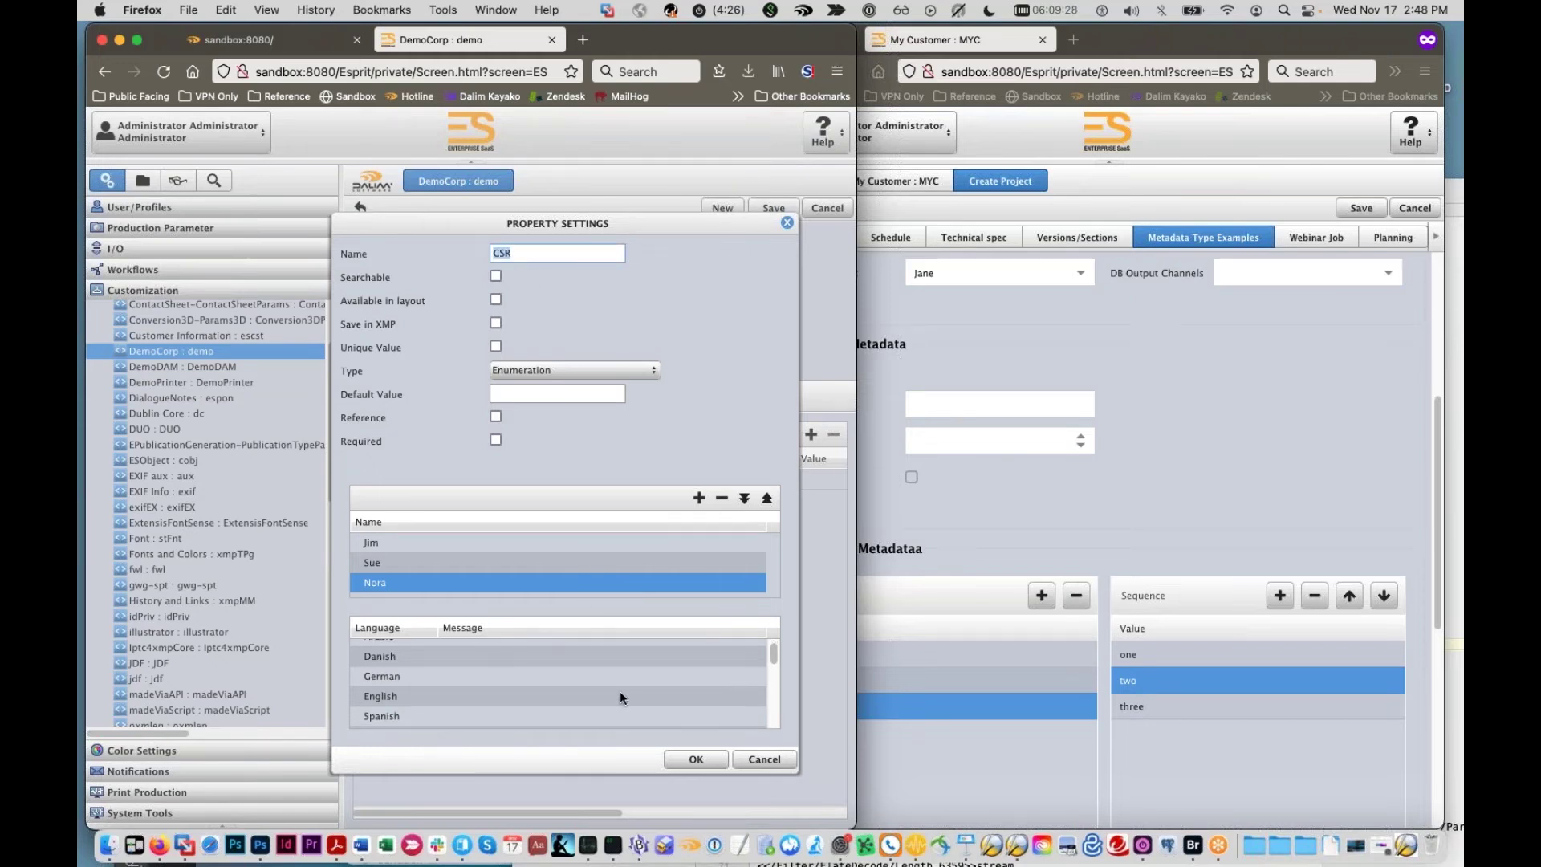
double_click(620, 692)
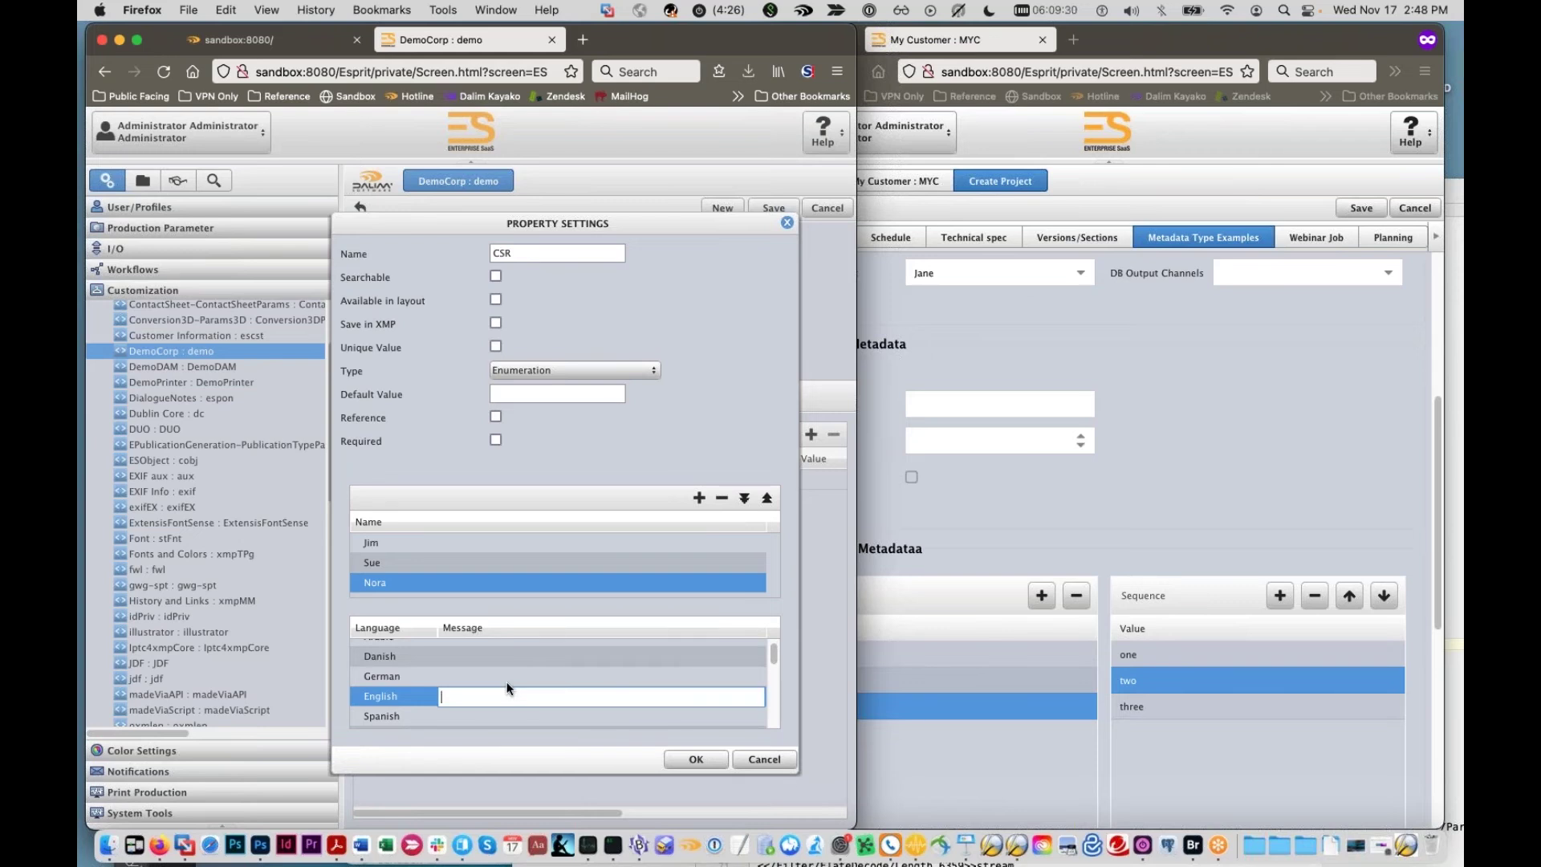
type("Assigned CSR")
scroll(521, 678, "down", 1)
scroll(522, 673, "up", 1)
double_click(522, 670)
type("As")
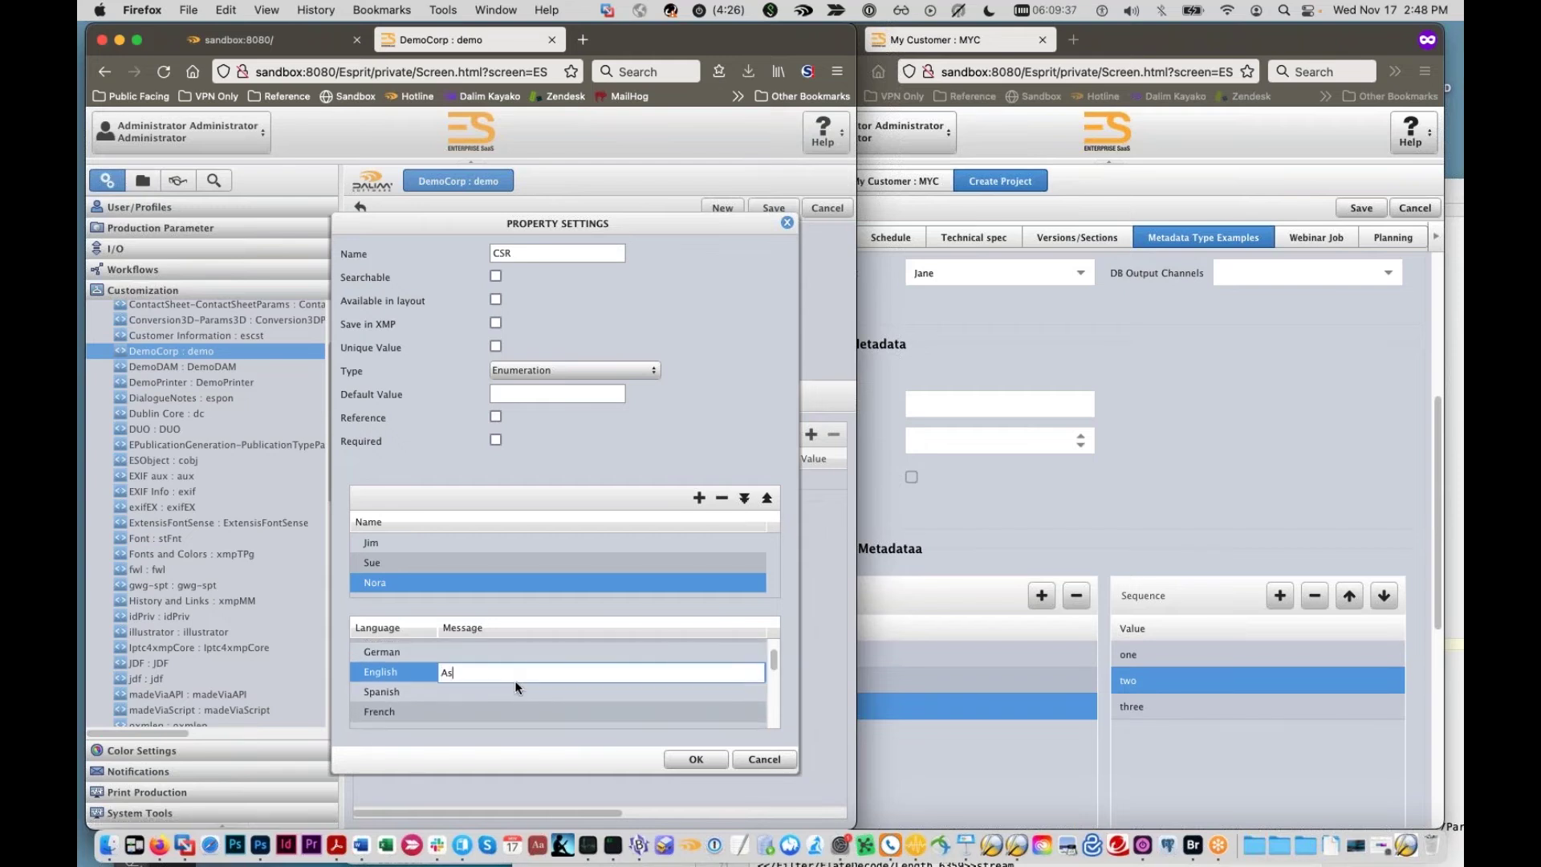
type("signed CSR")
key("Return")
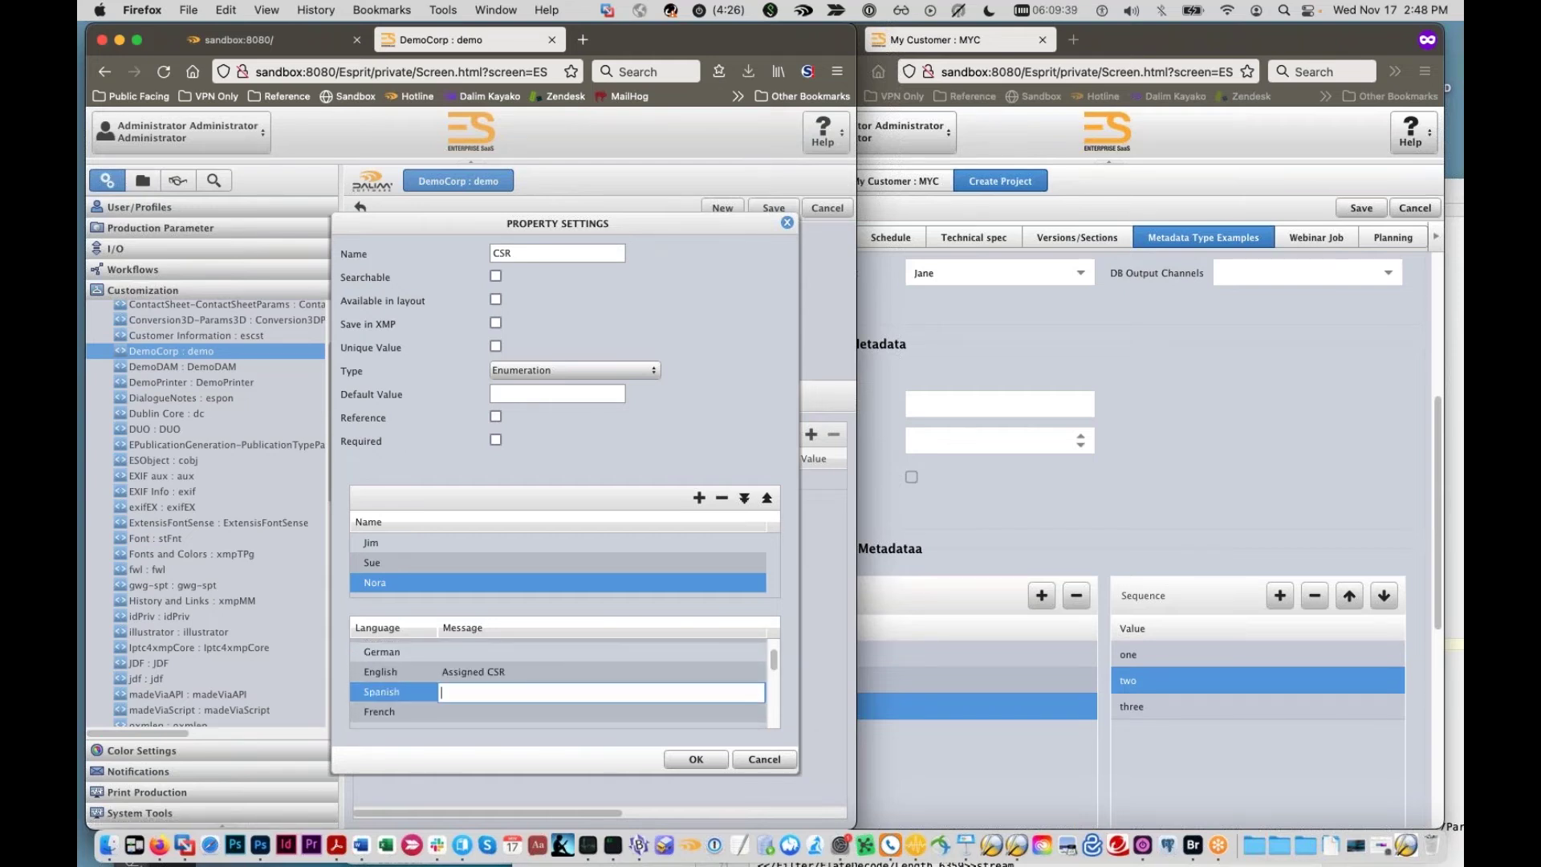
left_click(699, 758)
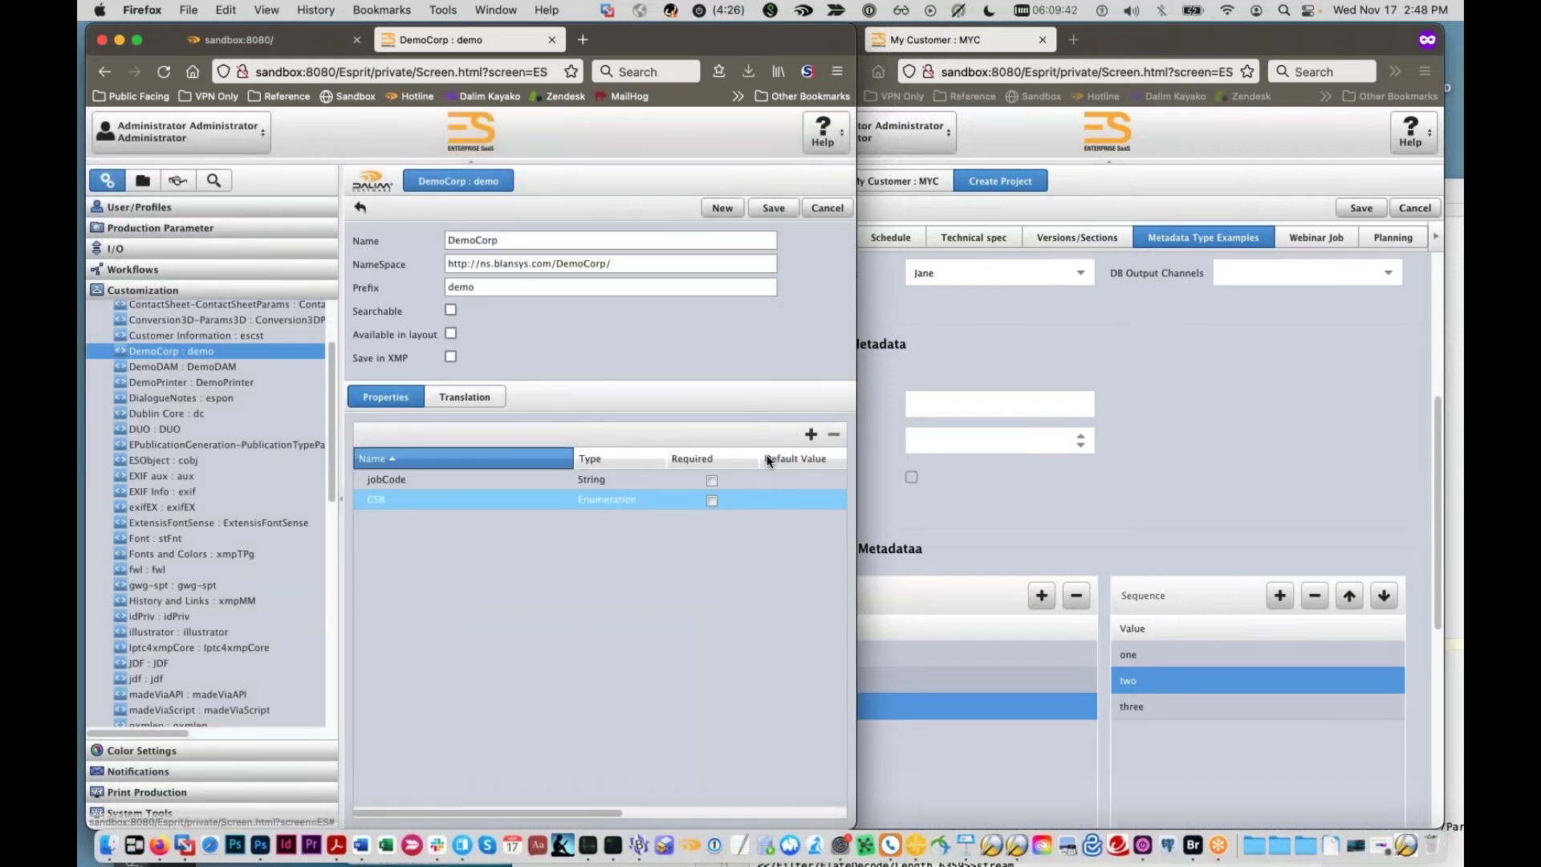
Step: Add another property and set its type to Text
left_click(810, 434)
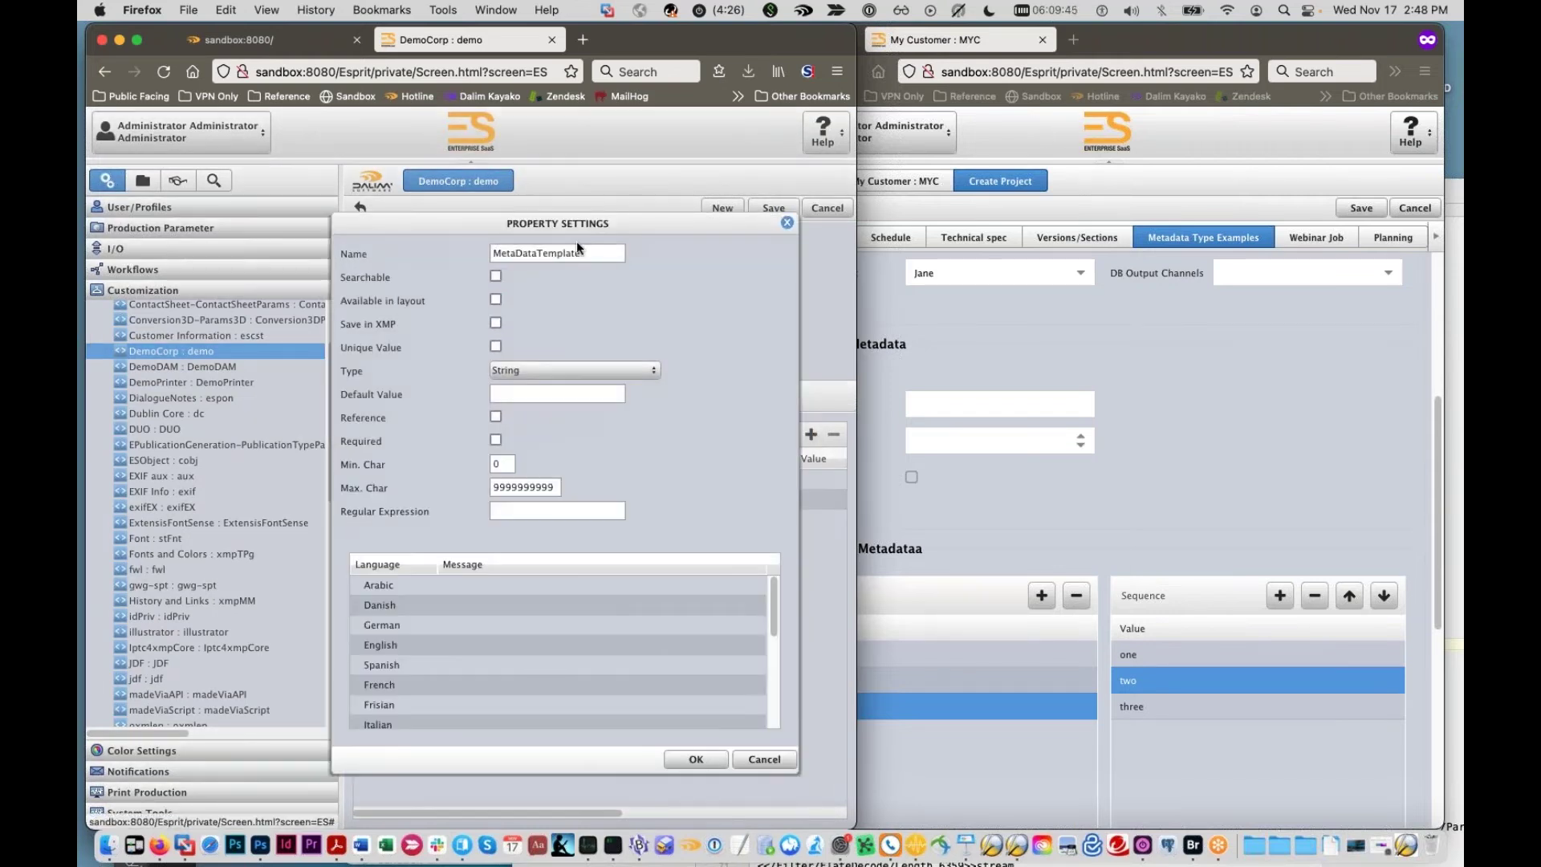
left_click_drag(596, 254, 523, 241)
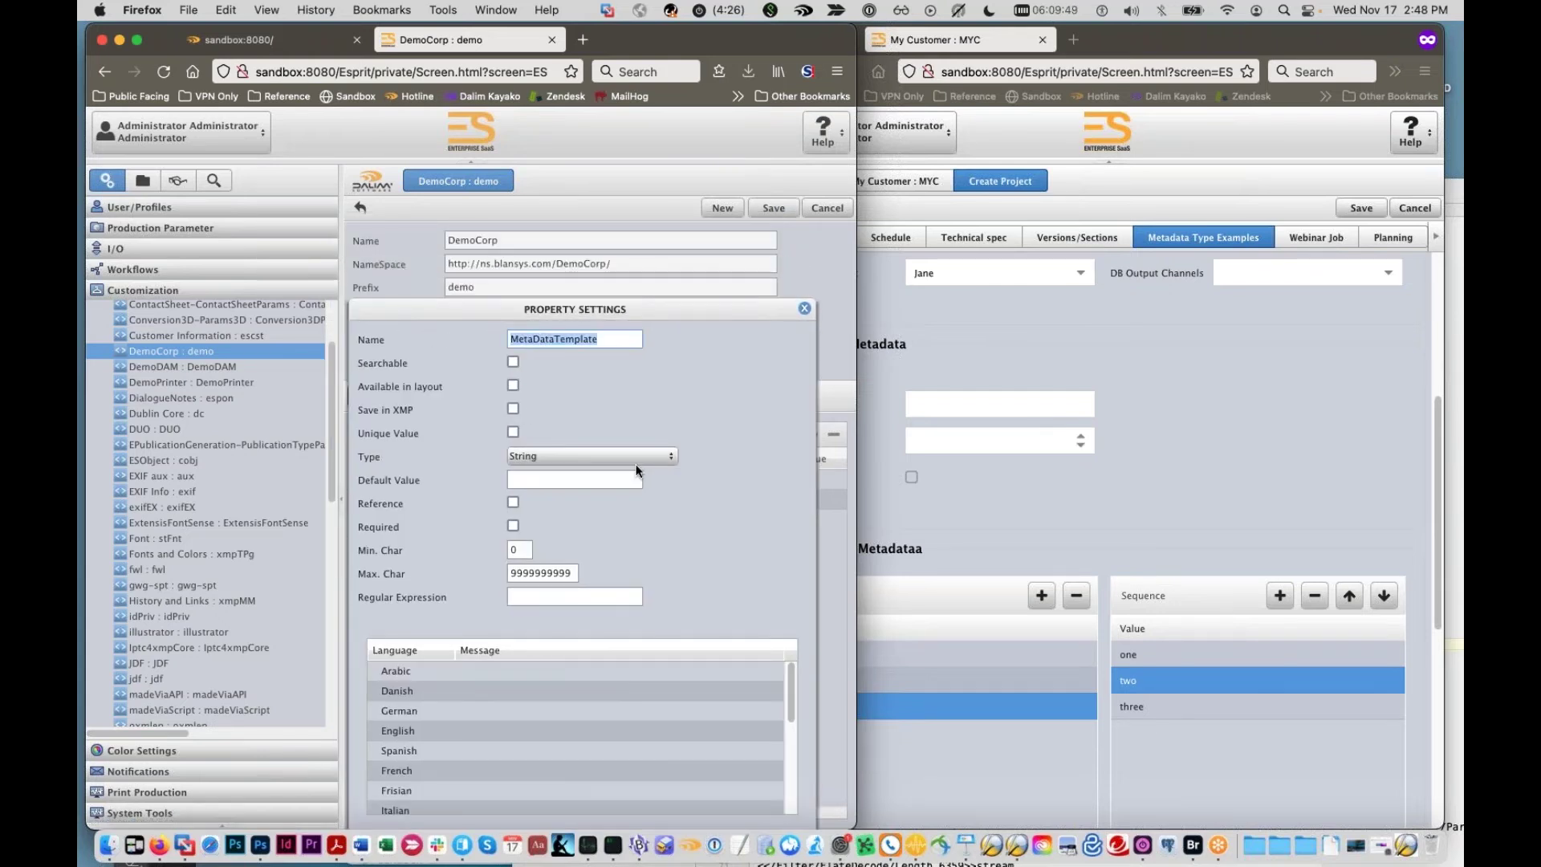
left_click(670, 455)
scroll(597, 613, "down", 2)
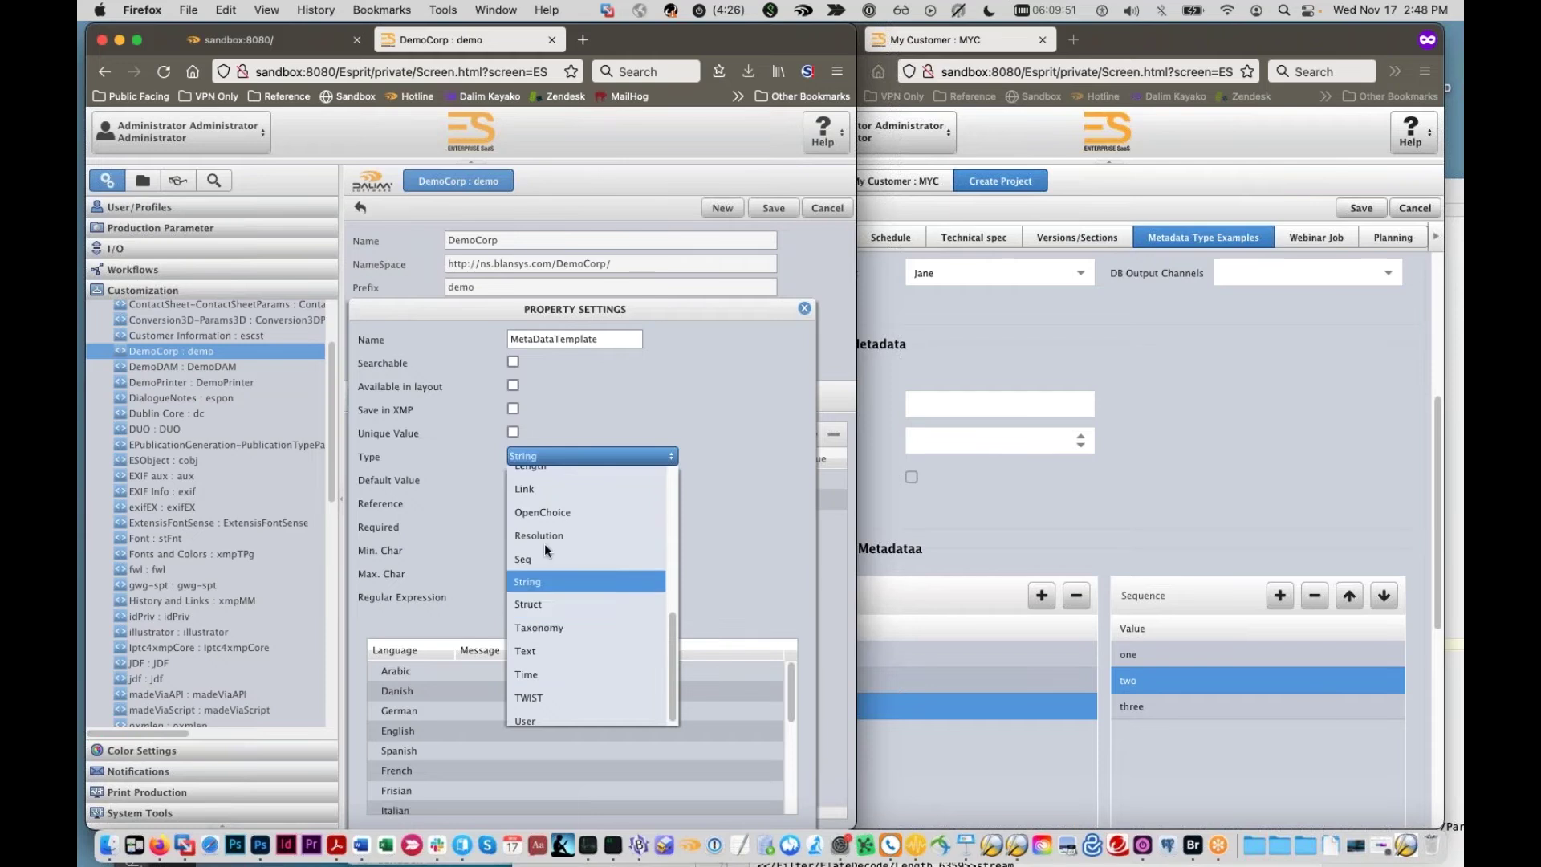
left_click(552, 646)
Step: Name it specialNotes with the English label 'Special Notes' and confirm
left_click(596, 339)
key("super+a")
type("special")
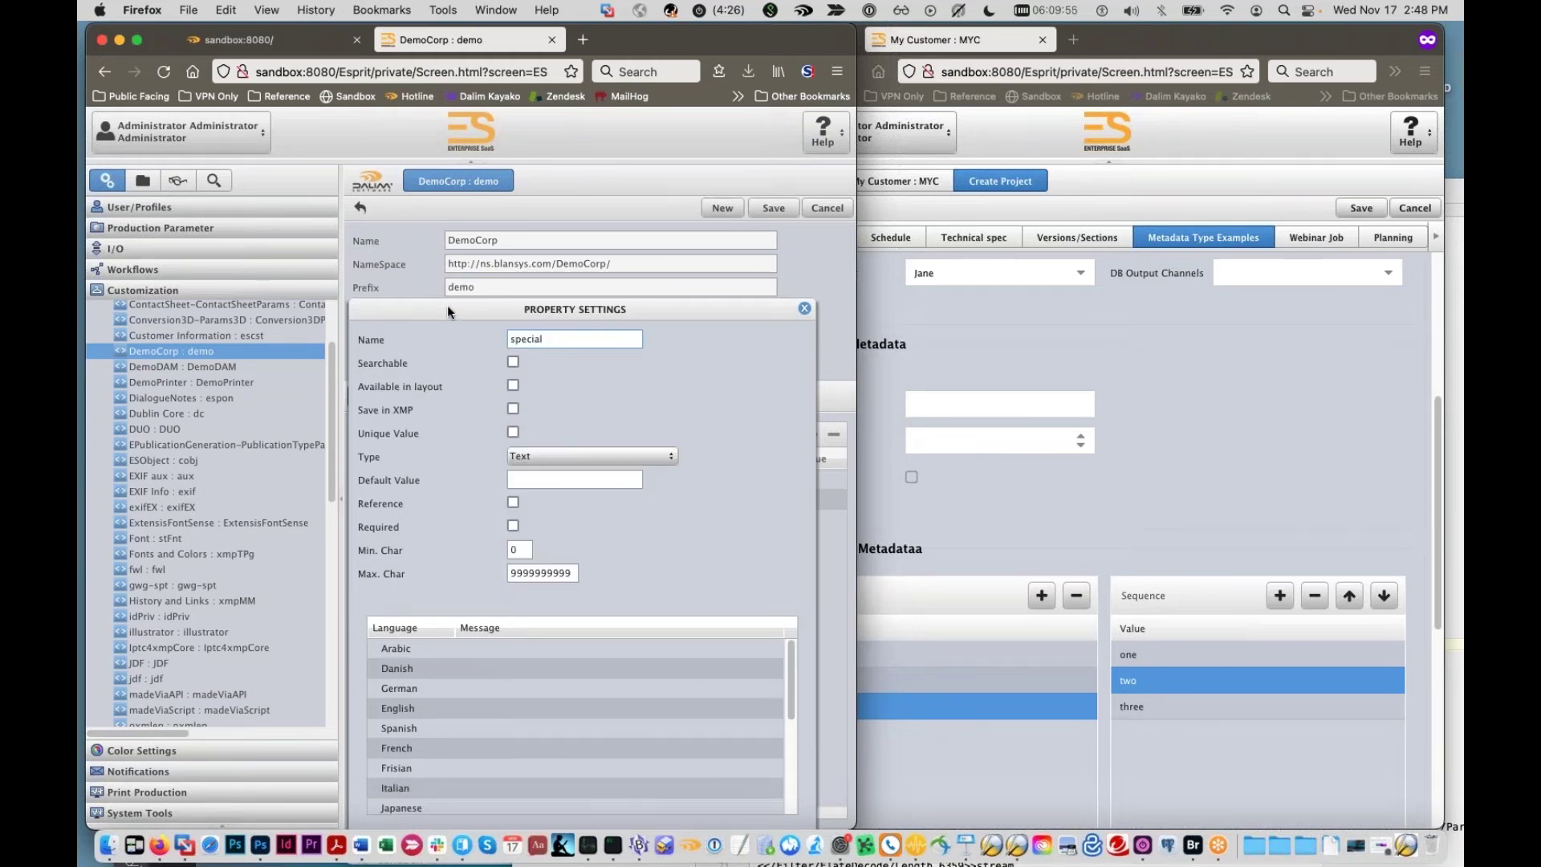
type("Notes")
double_click(589, 708)
type("Special Notes")
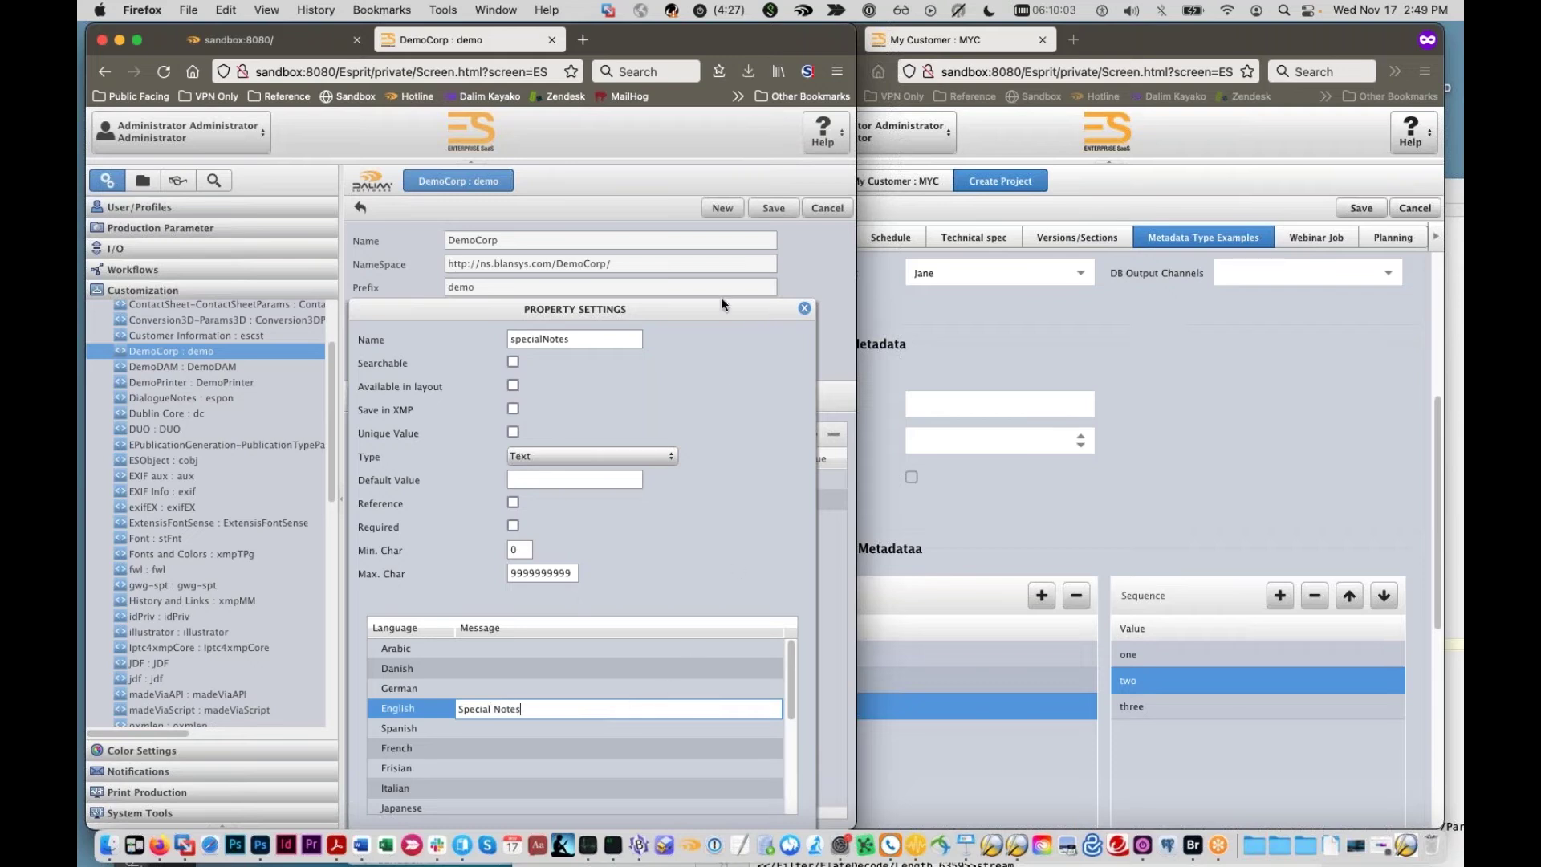
key("Return")
left_click(695, 713)
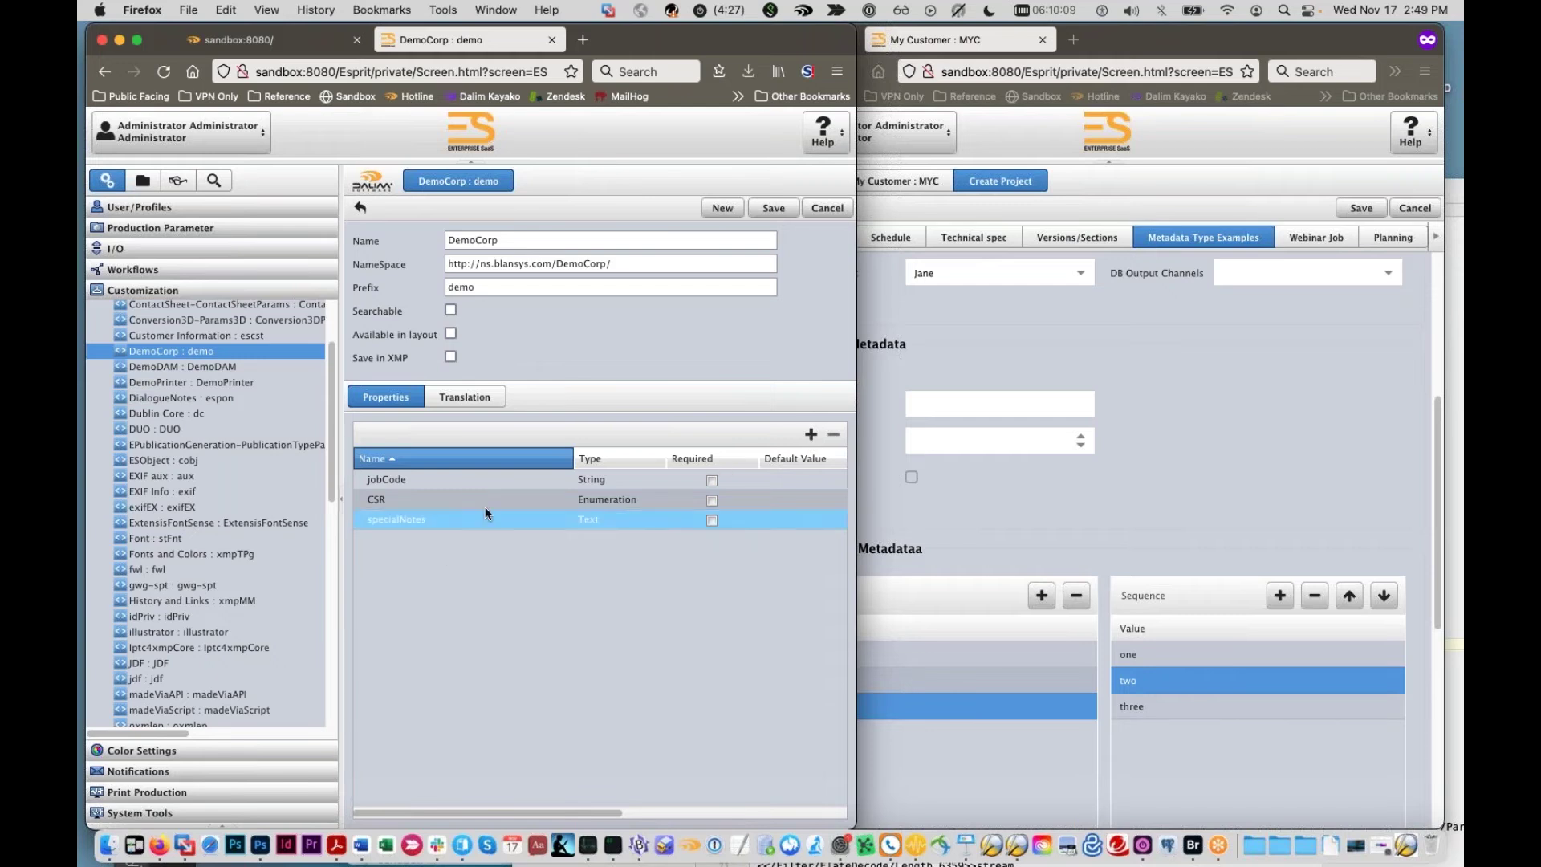
Step: Add a String property named misID
left_click(813, 438)
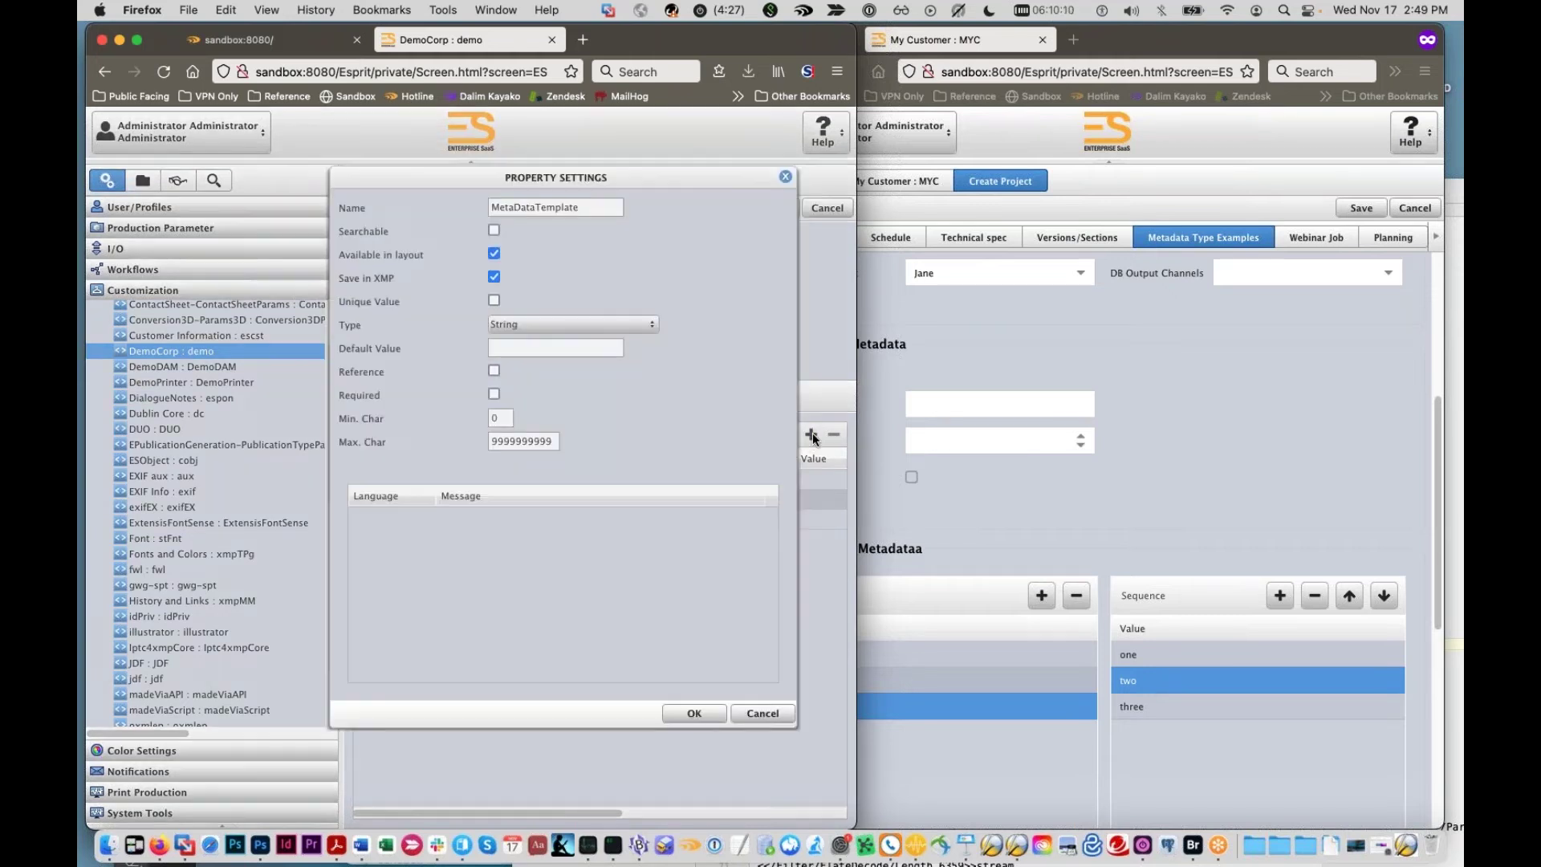
left_click(654, 320)
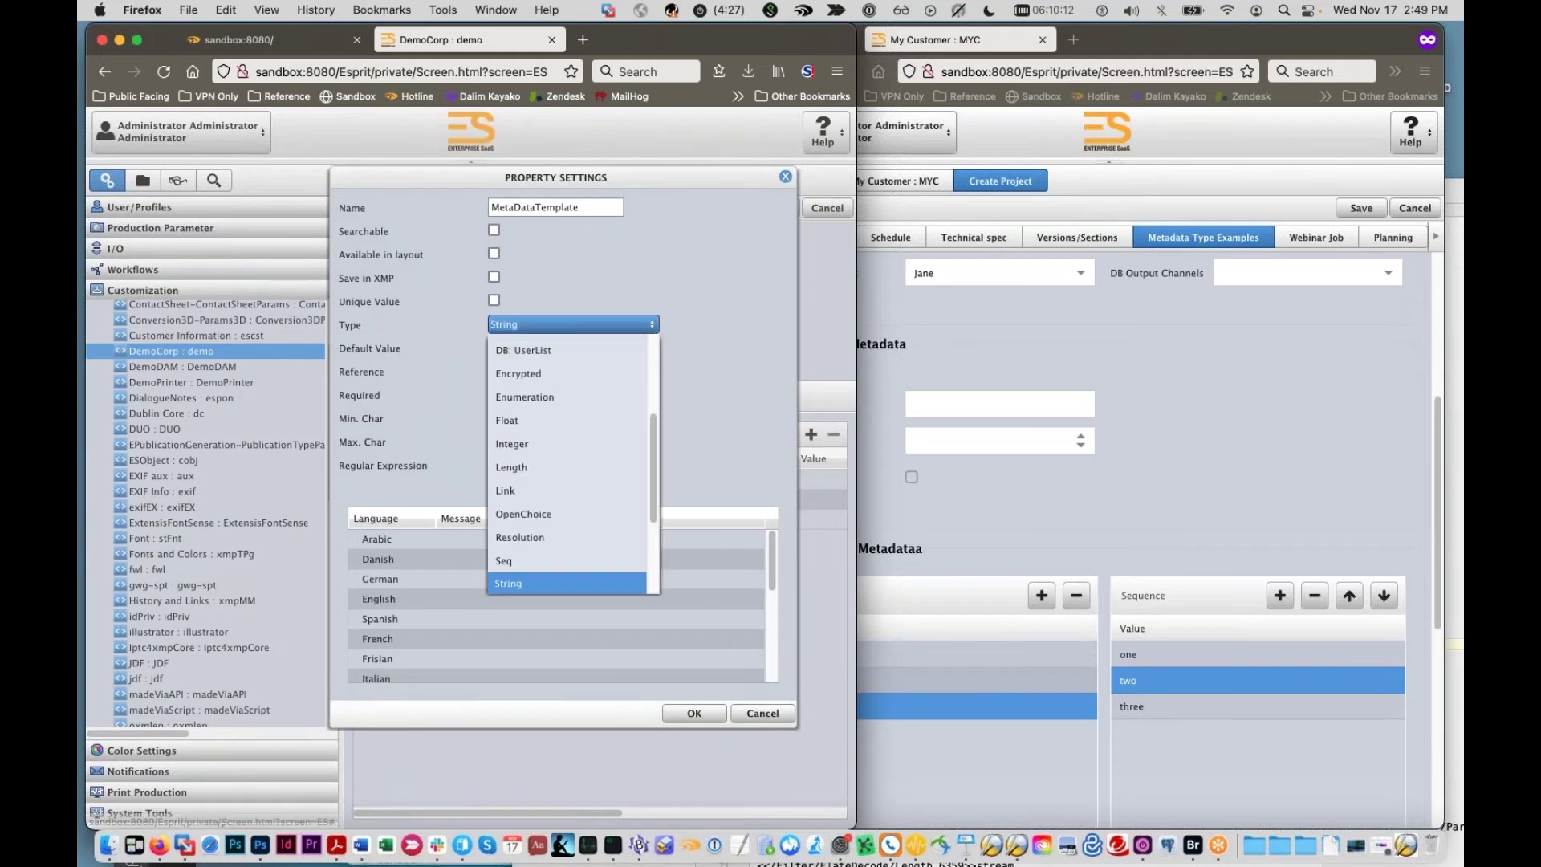
scroll(568, 393, "up", 5)
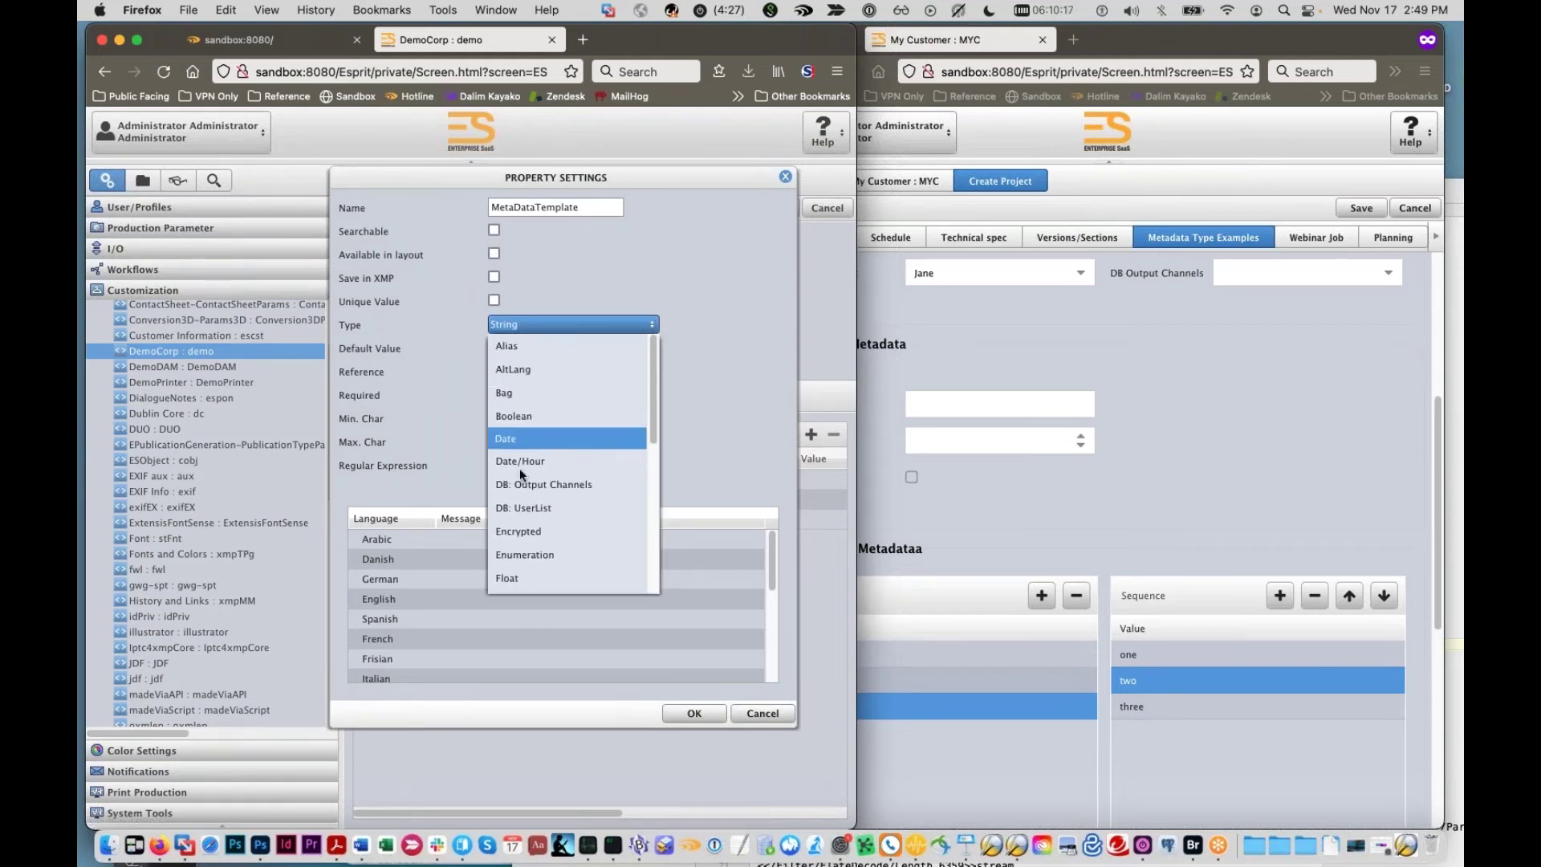
scroll(522, 479, "down", 2)
scroll(517, 485, "down", 1)
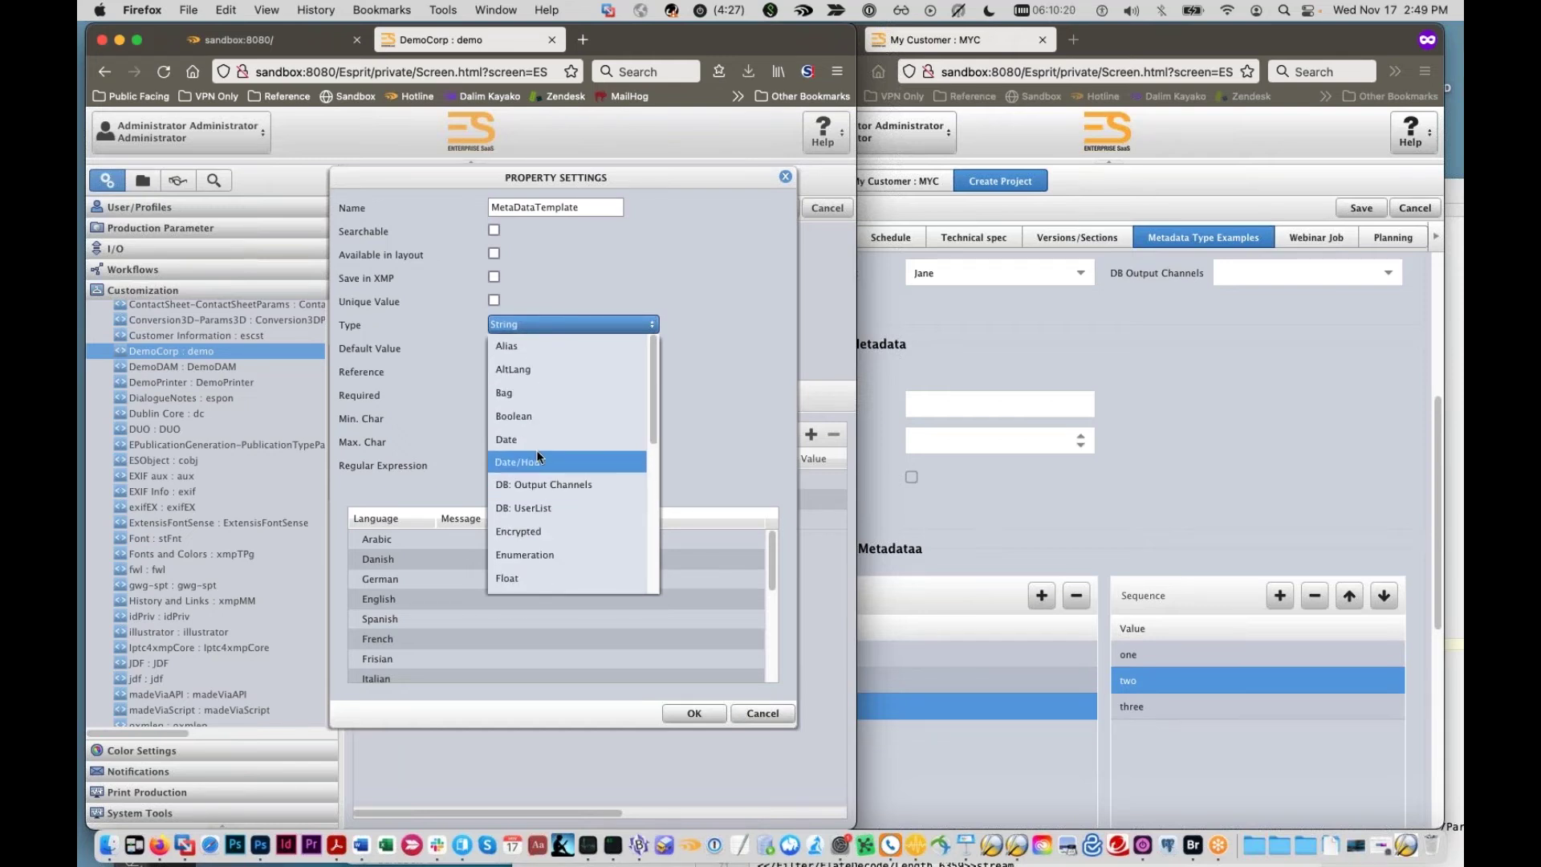
left_click(709, 282)
left_click_drag(615, 207, 340, 151)
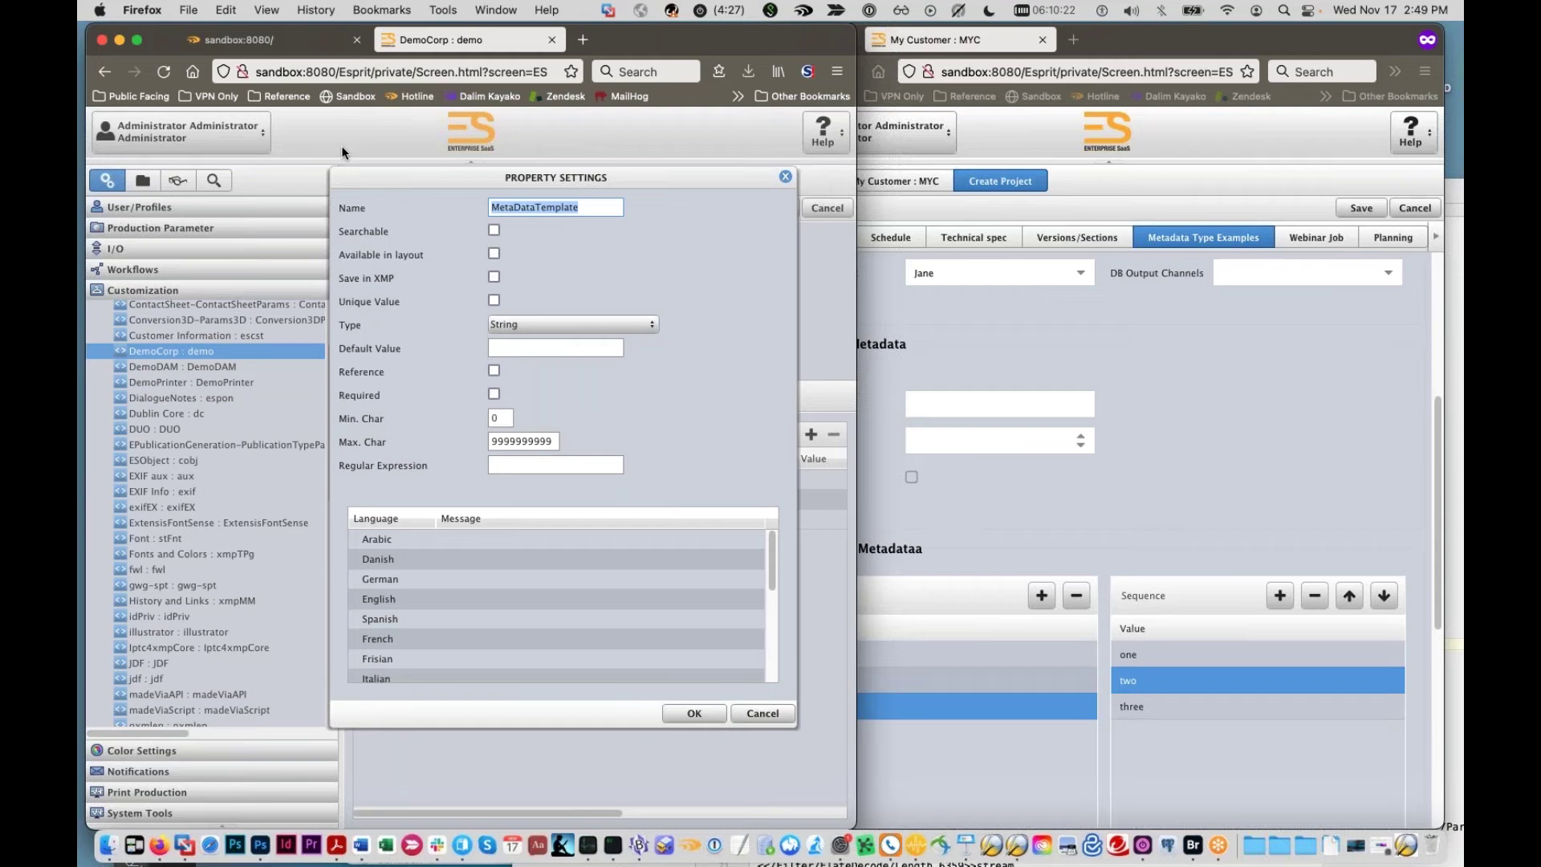
type("misID")
Step: Give misID the English label 'MIS ID', confirm it, and save the schema
left_click(624, 600)
left_click(624, 601)
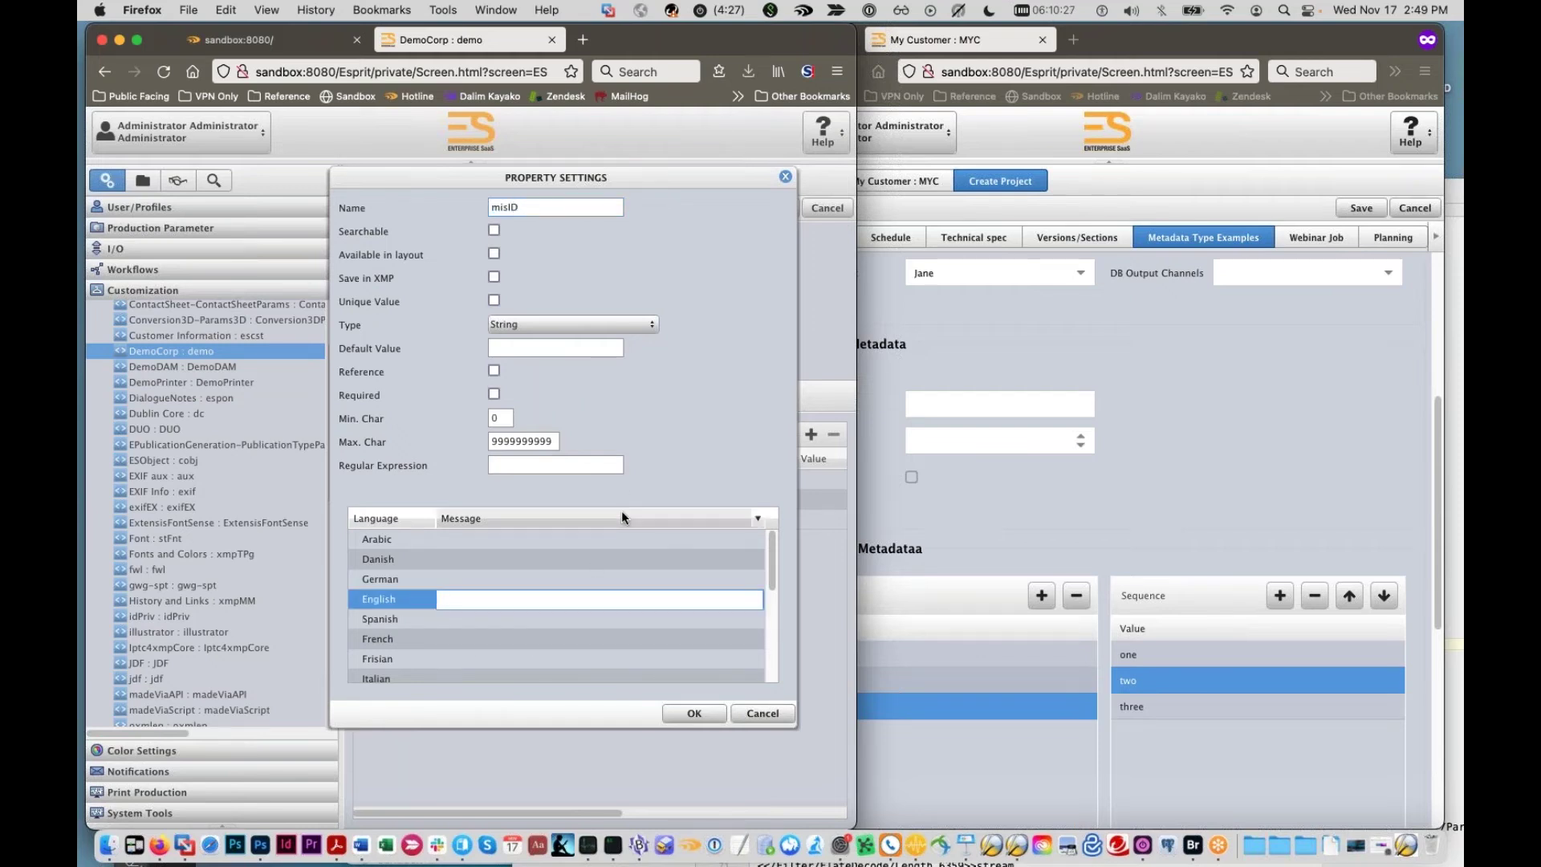
type("MIS ID")
left_click(694, 708)
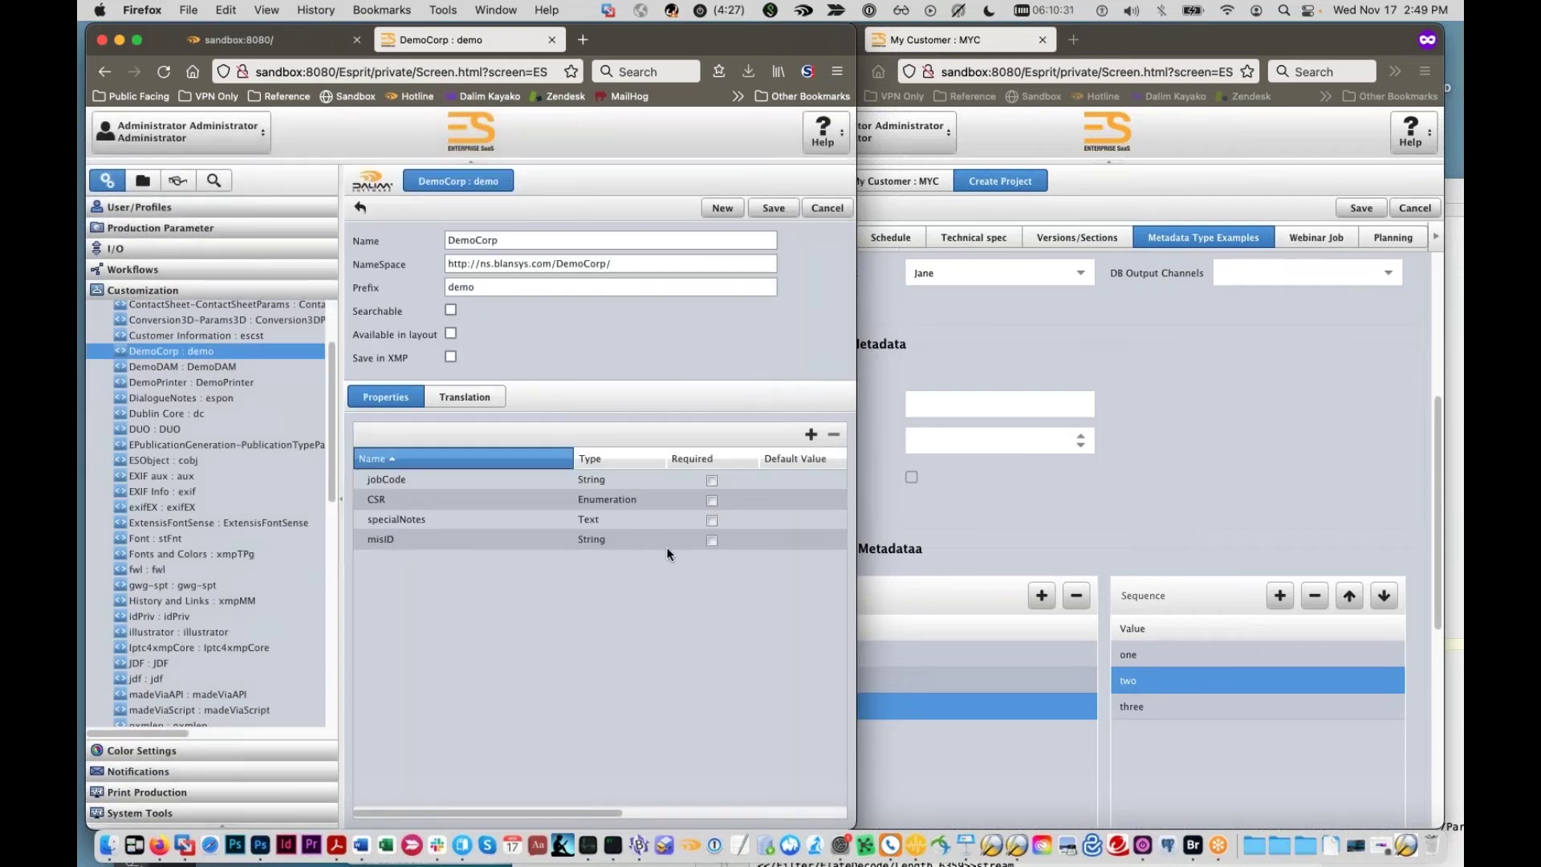
left_click(771, 209)
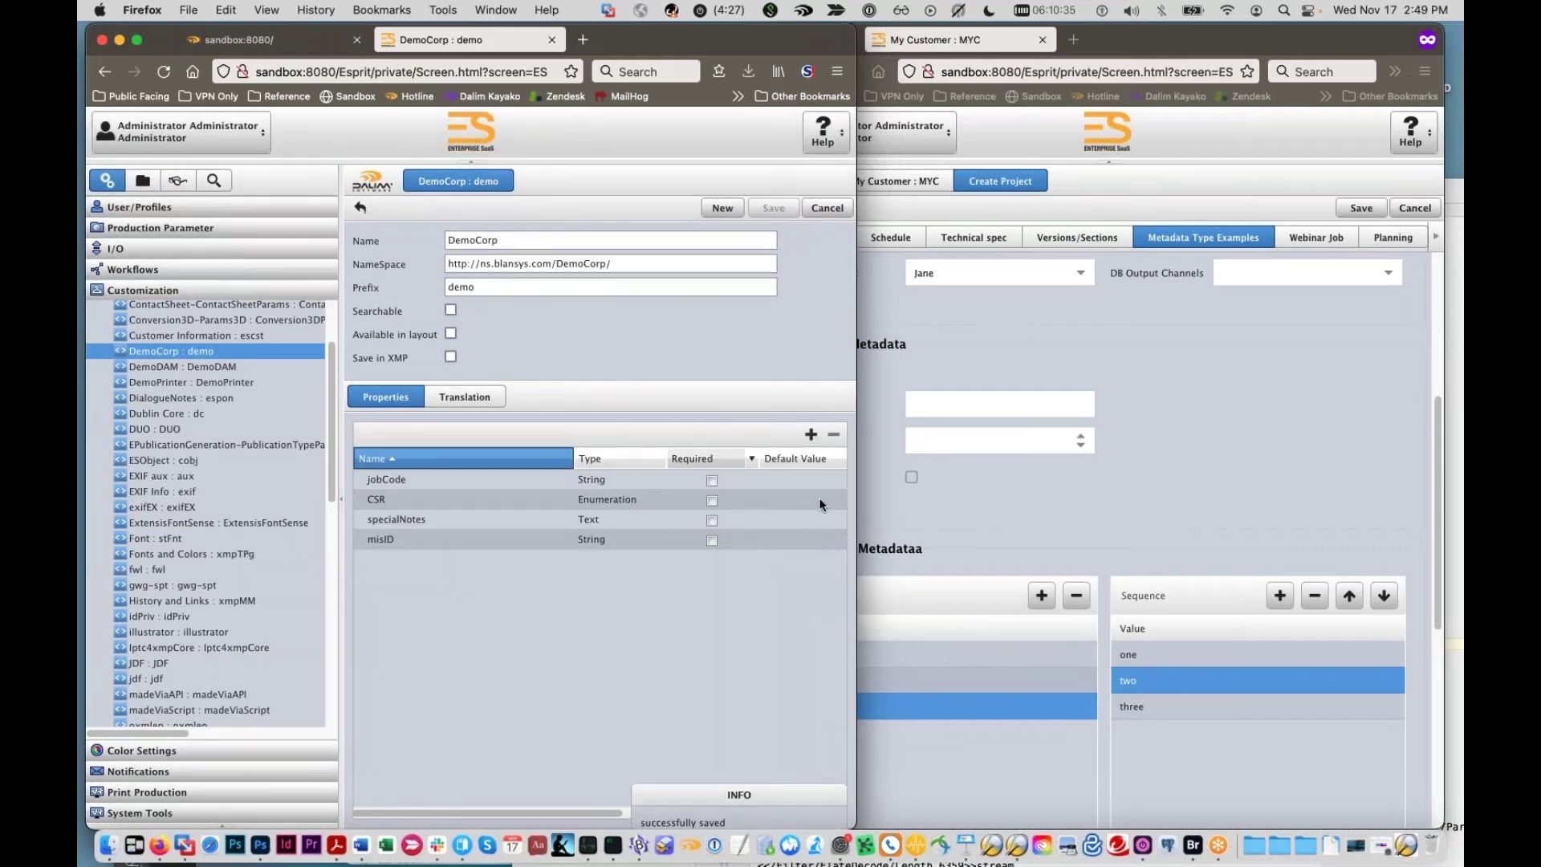
Step: Widen the window to show more columns and set CSR's default value to Nora
left_click_drag(855, 310, 1236, 313)
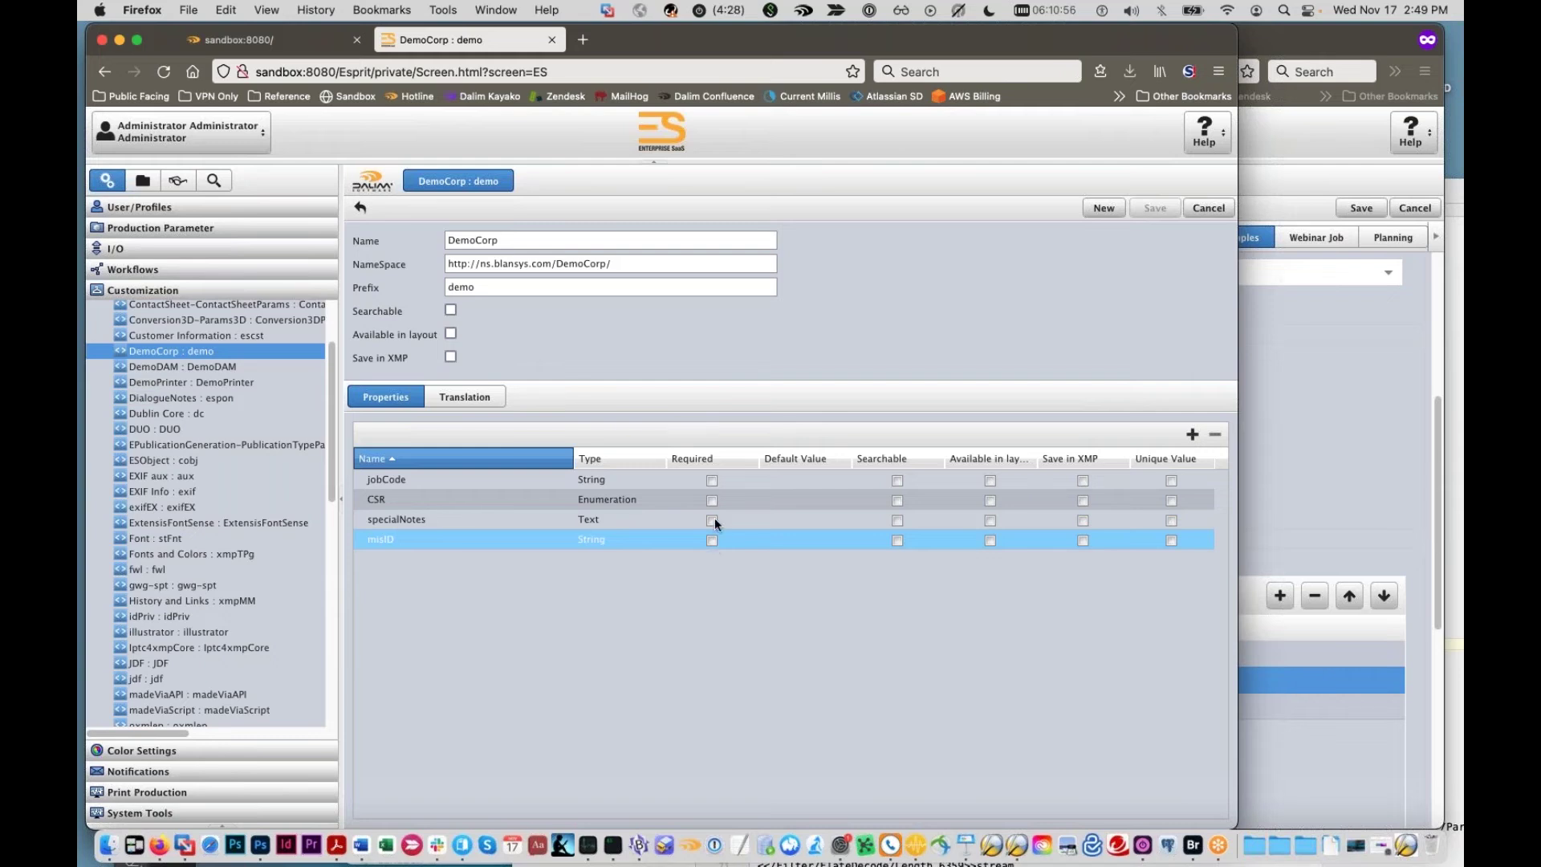
left_click(712, 500)
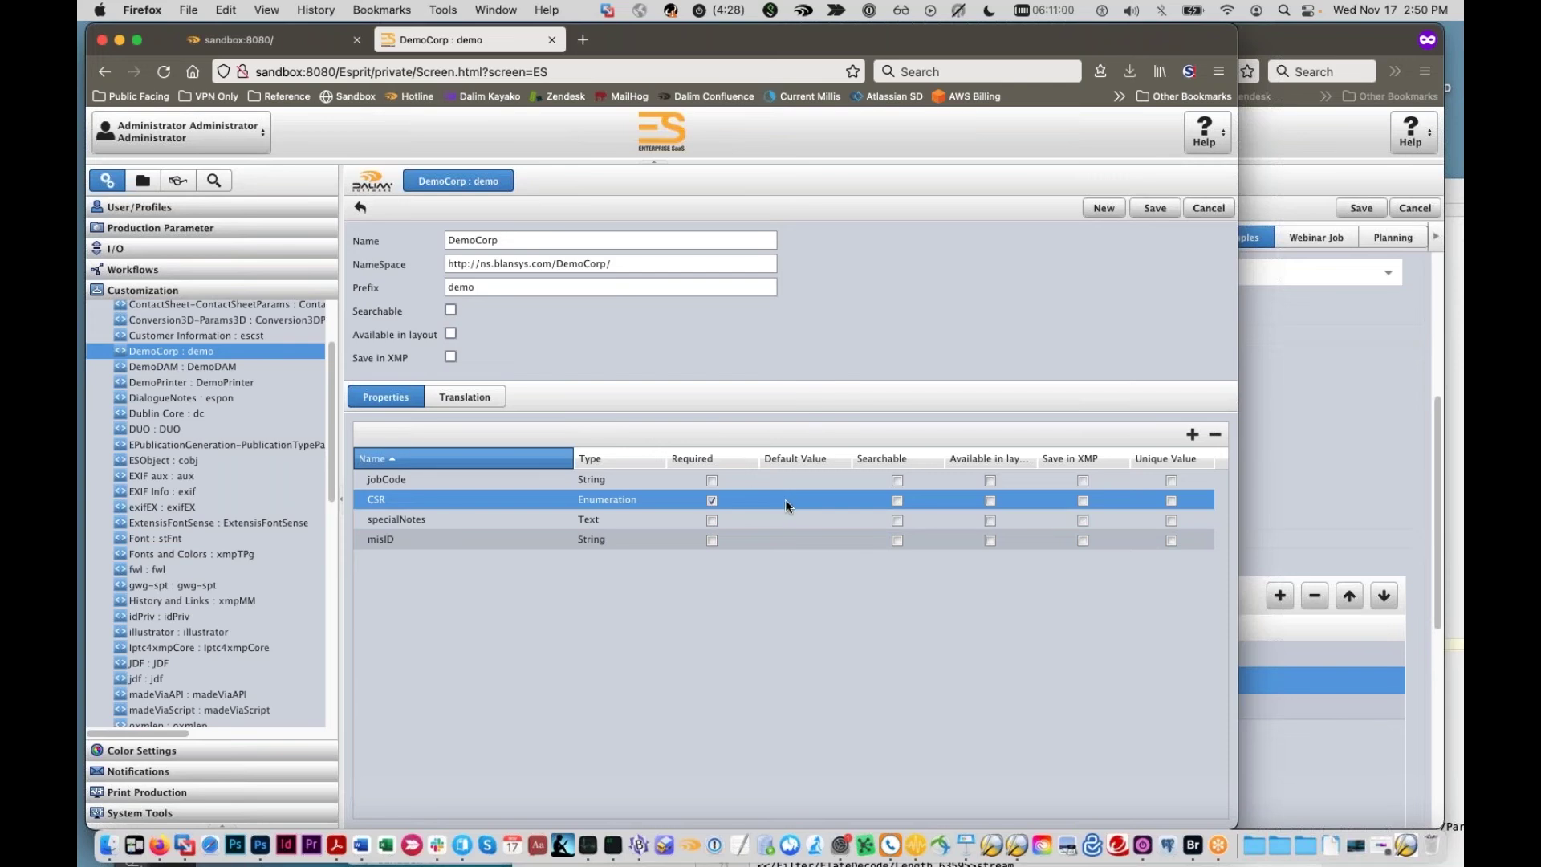
double_click(459, 494)
left_click(763, 711)
double_click(442, 499)
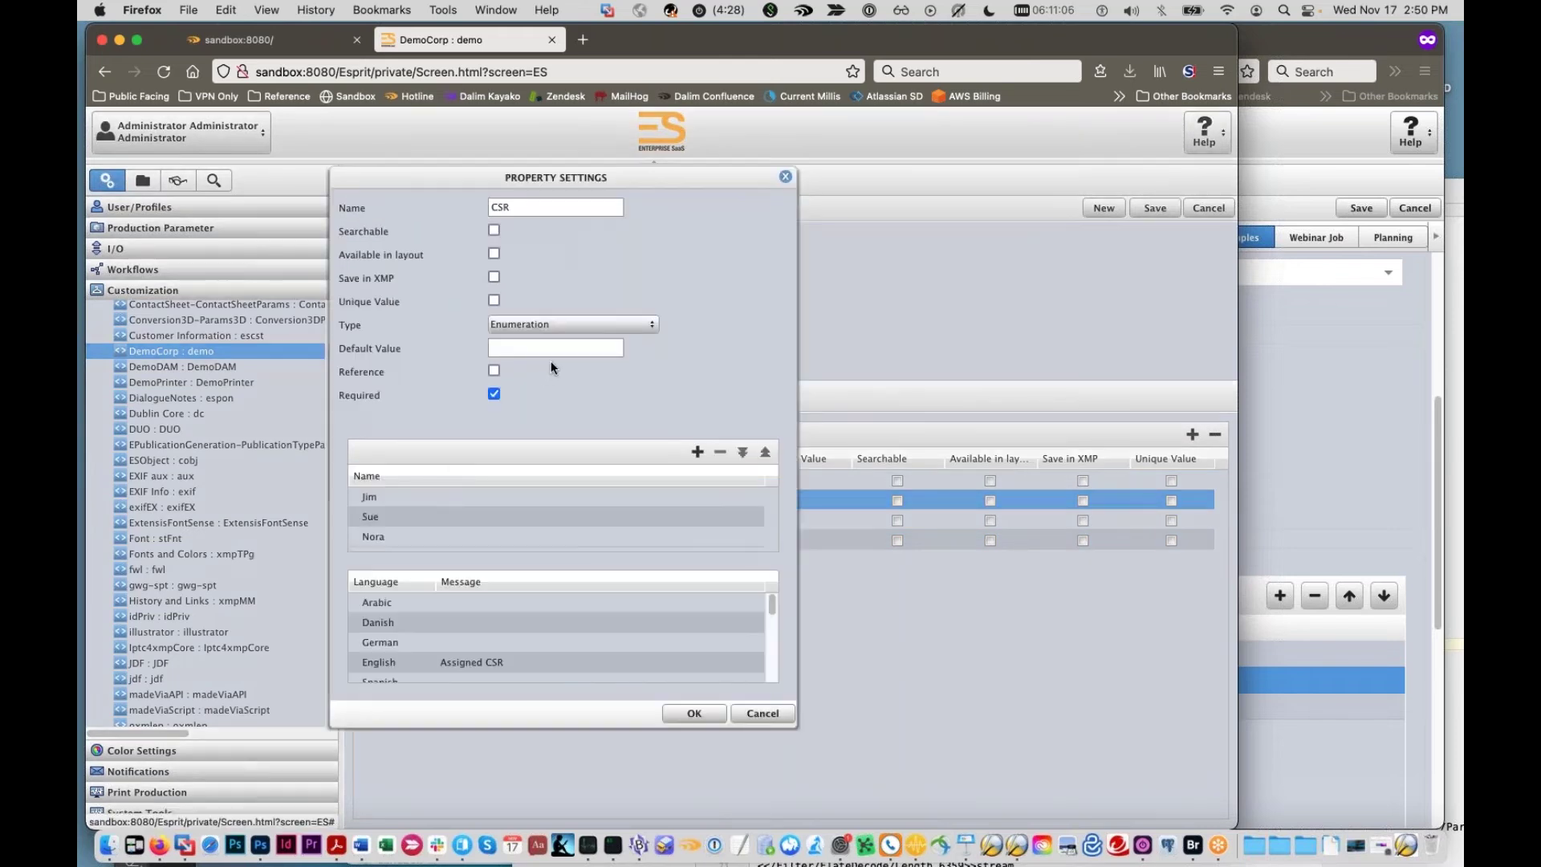
left_click(562, 354)
type("Nora")
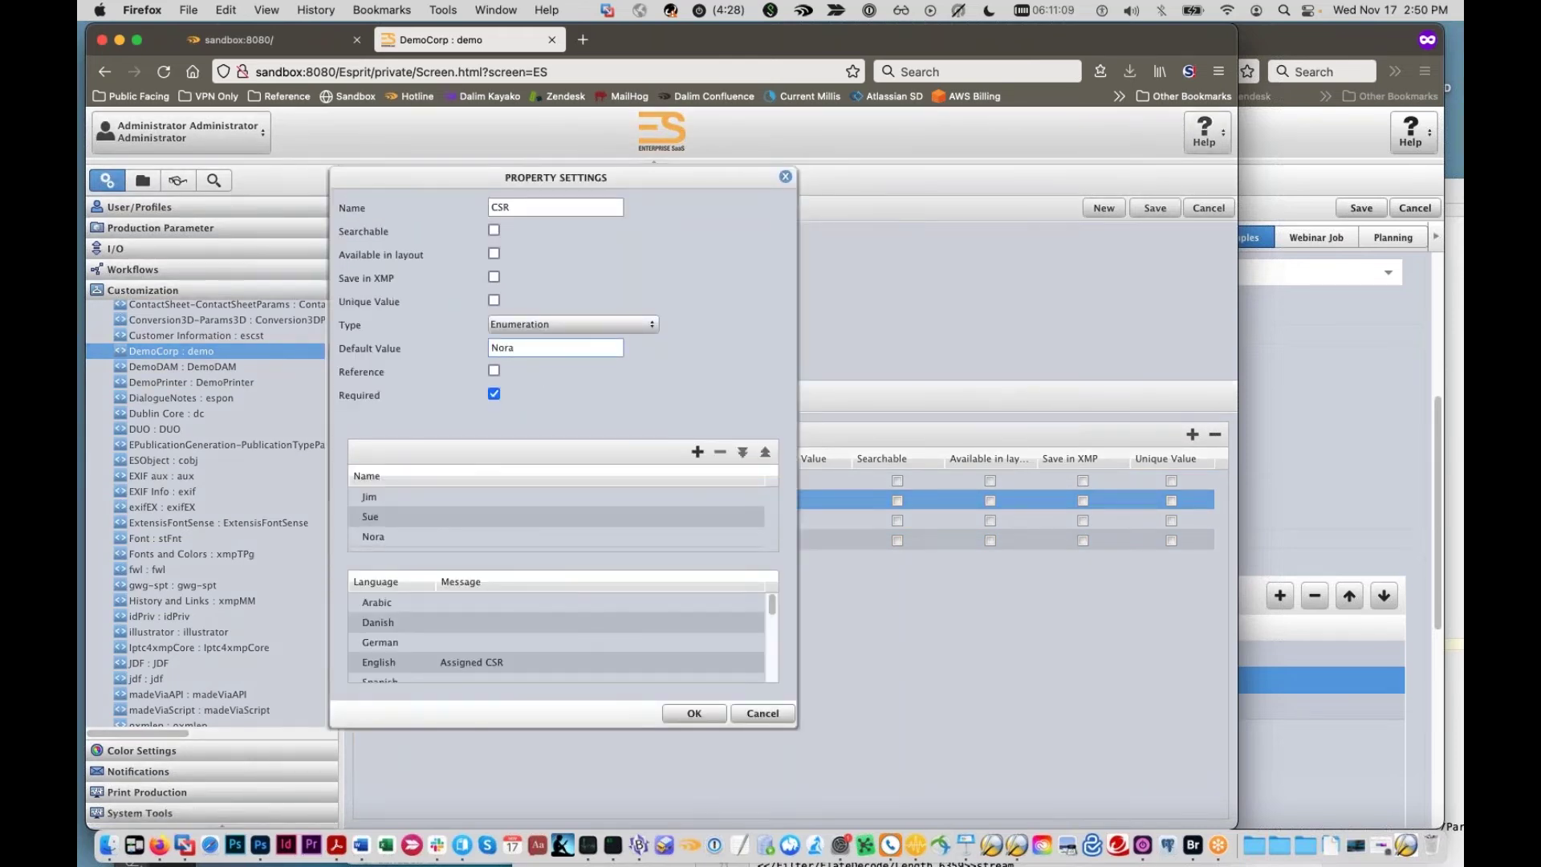
left_click(695, 713)
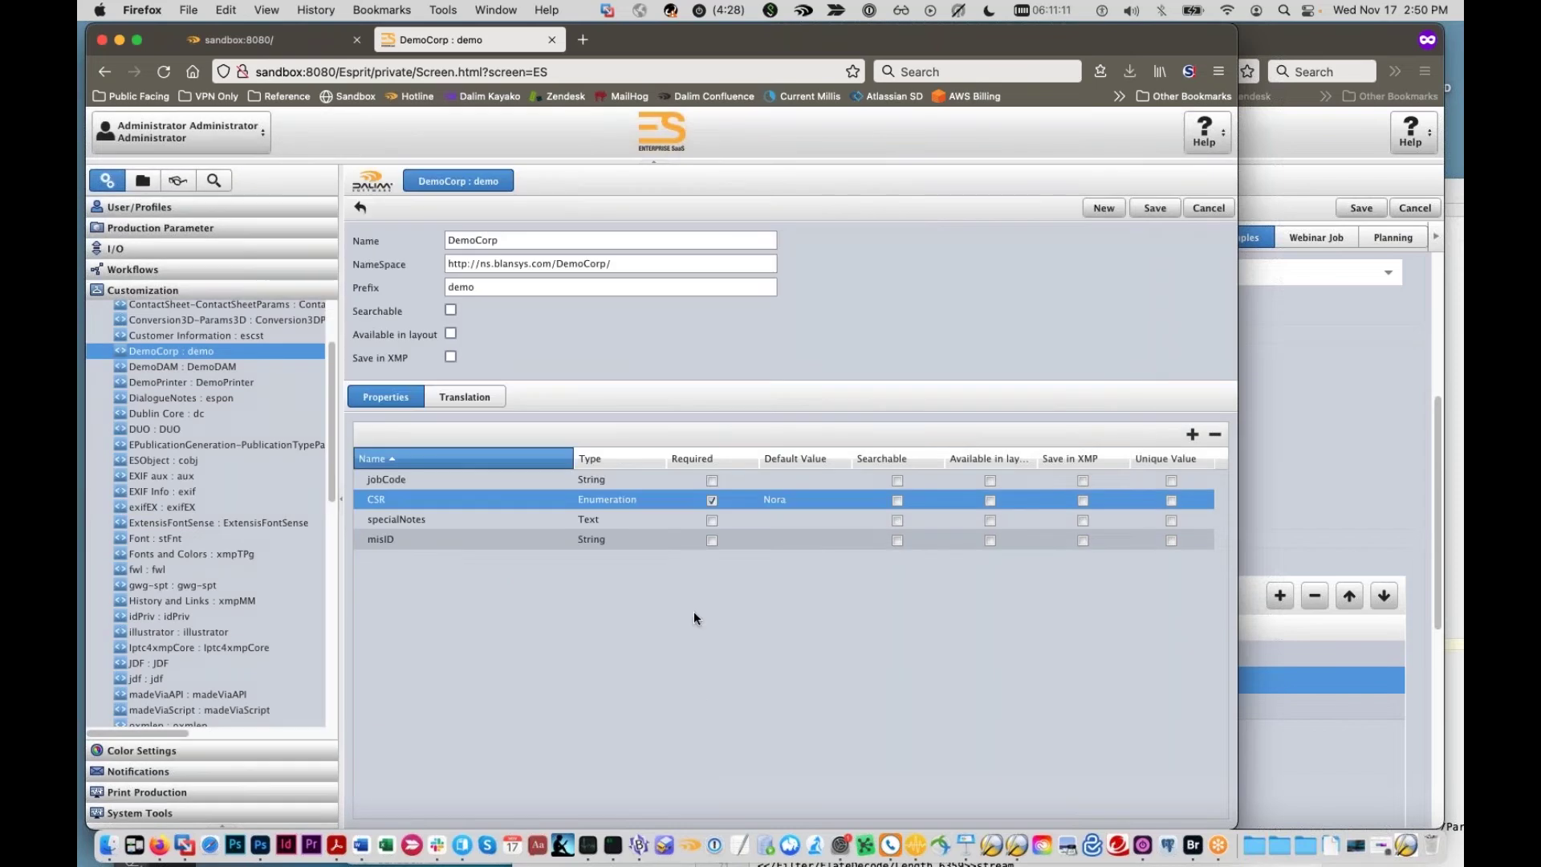
Step: Make misID required instead of CSR
left_click(762, 481)
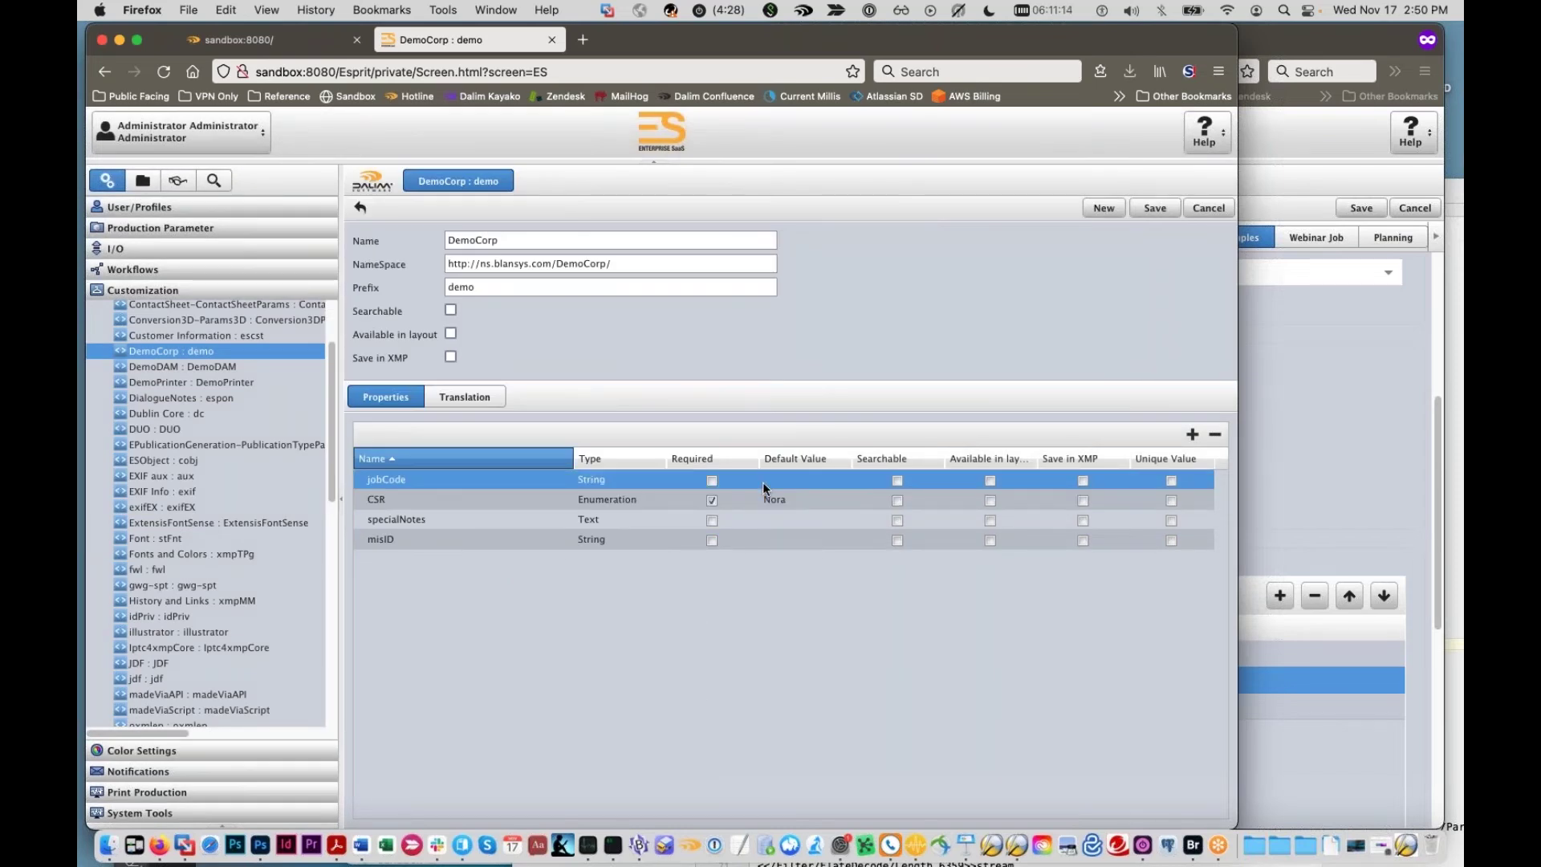
left_click(709, 500)
left_click(712, 541)
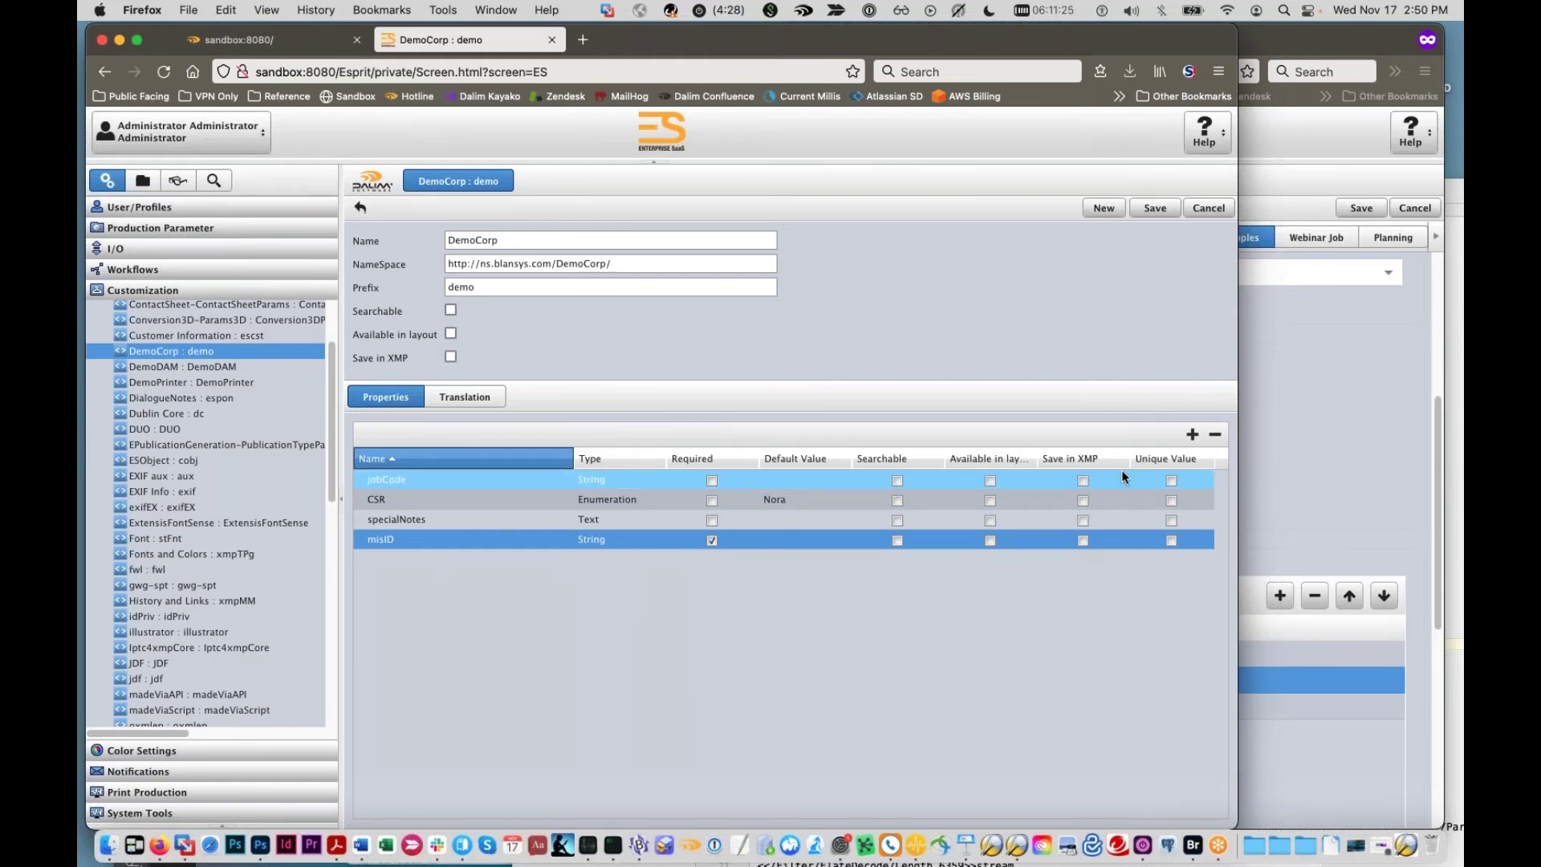
Step: Mark jobCode, CSR, specialNotes and misID as Searchable
left_click(898, 479)
left_click(897, 499)
left_click(897, 520)
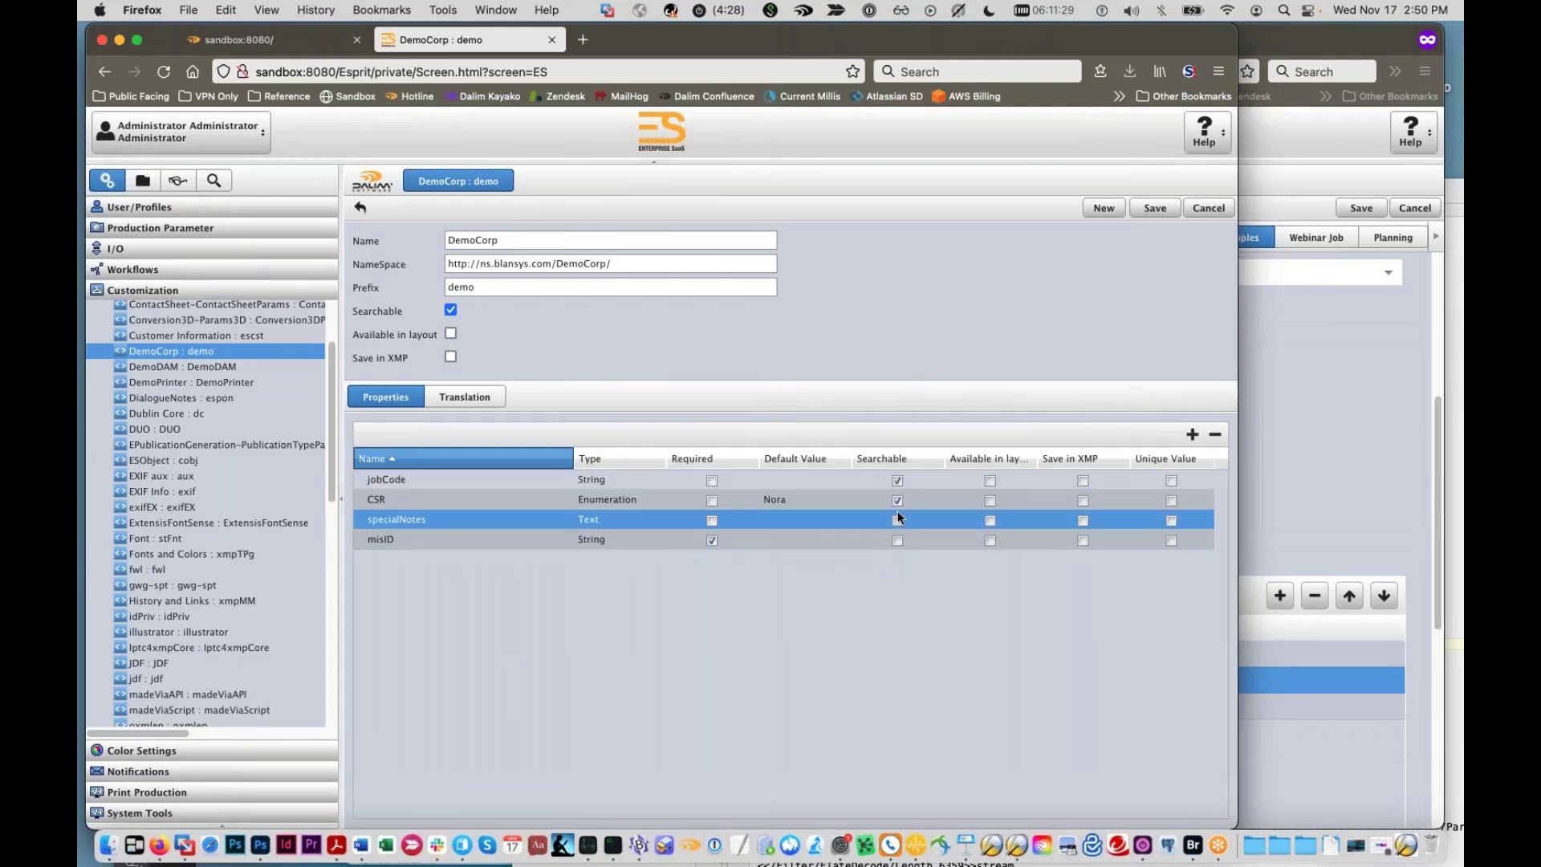
left_click(897, 540)
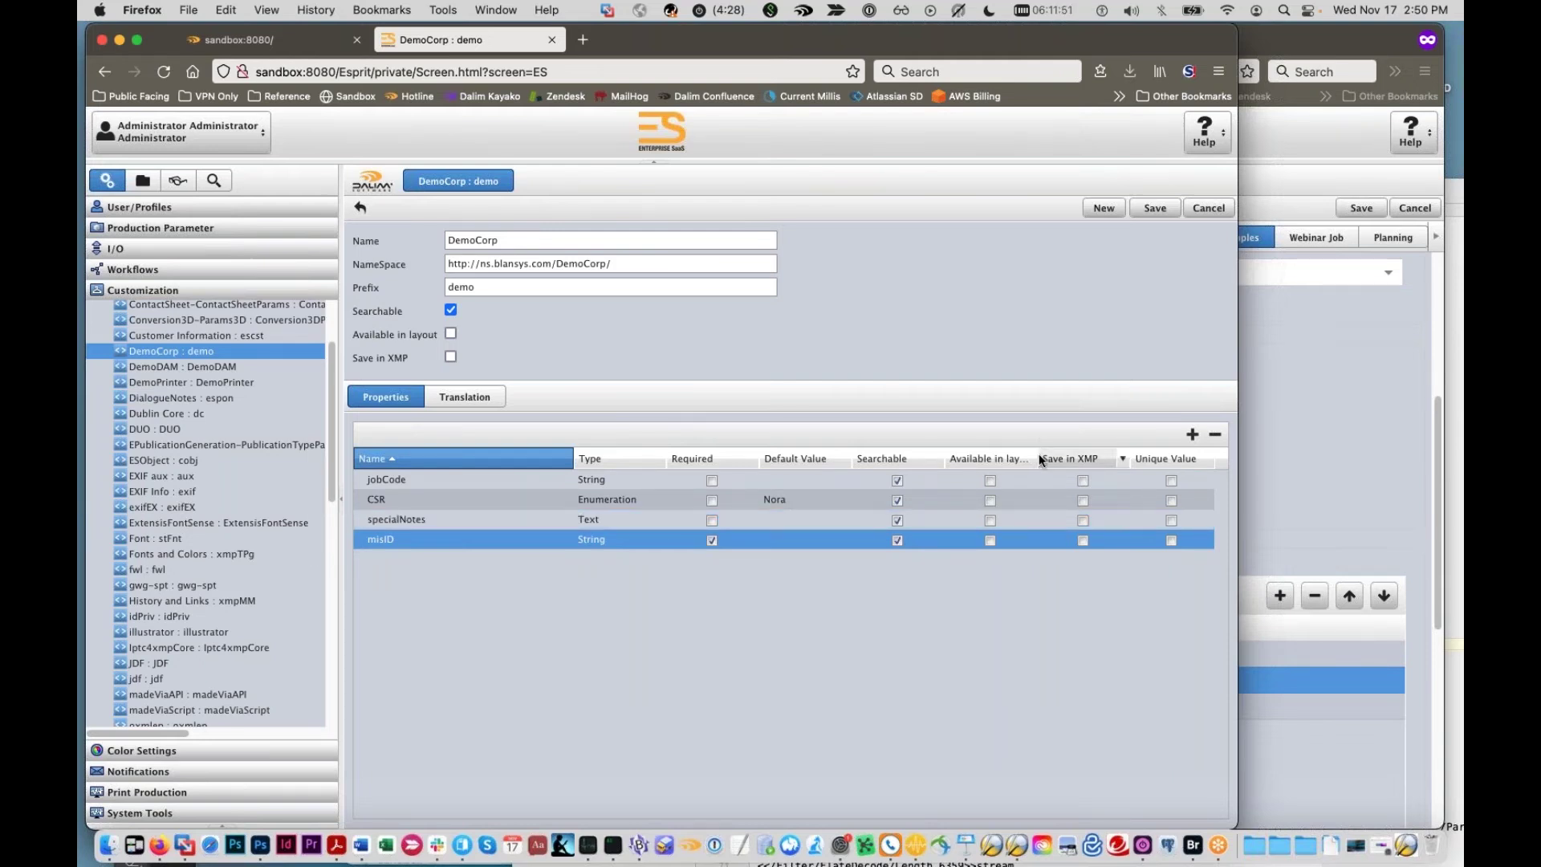
Step: Make jobCode, CSR, specialNotes and misID Available in layout
left_click_drag(1069, 458, 1072, 458)
left_click(1007, 480)
left_click(1007, 500)
left_click(1007, 520)
left_click(1007, 540)
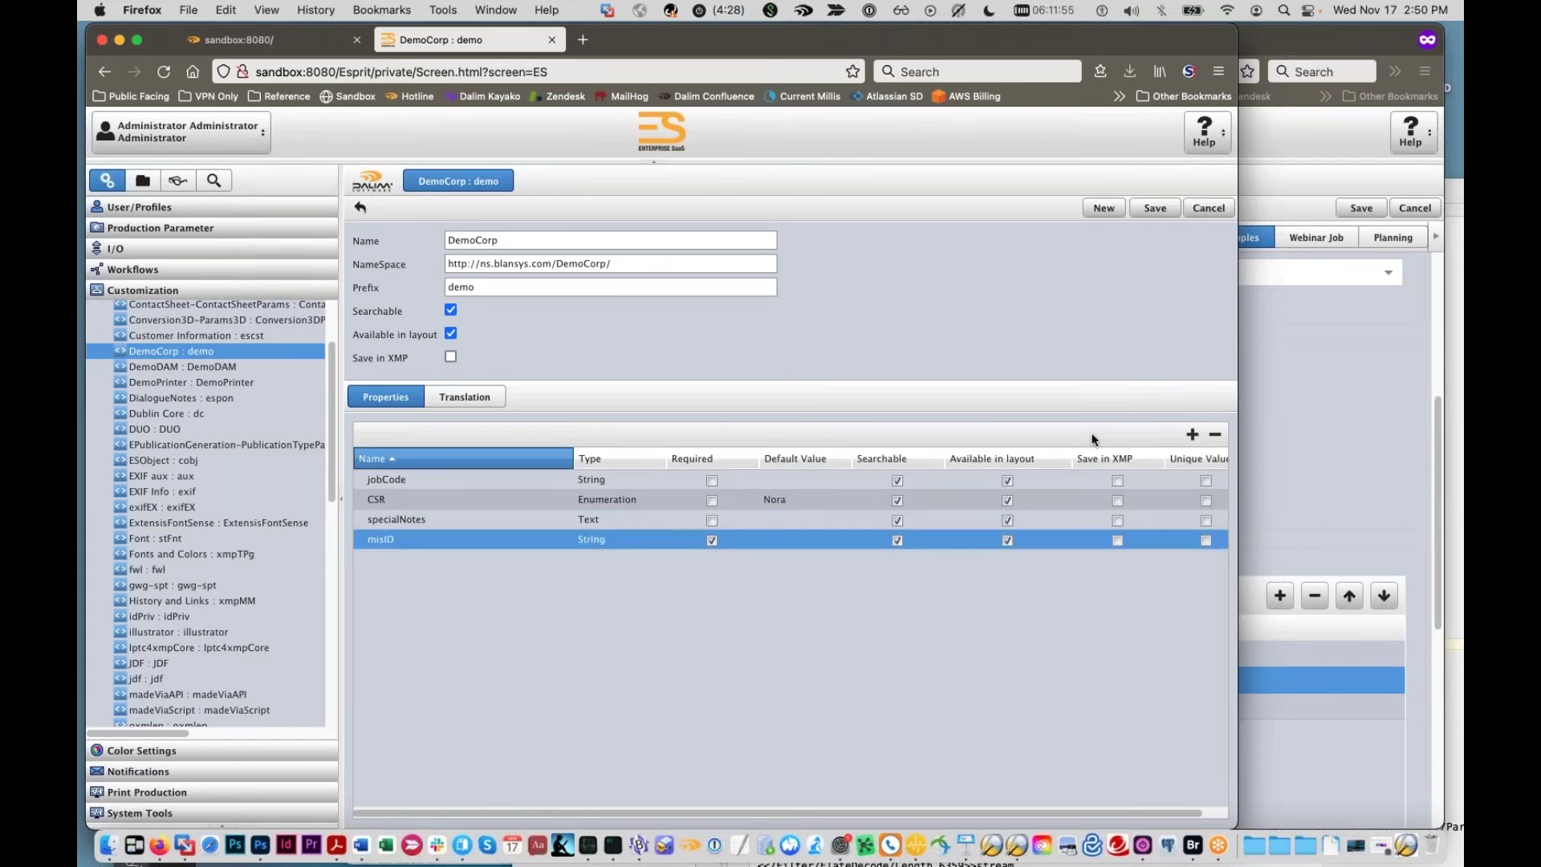
left_click_drag(1072, 451, 1039, 454)
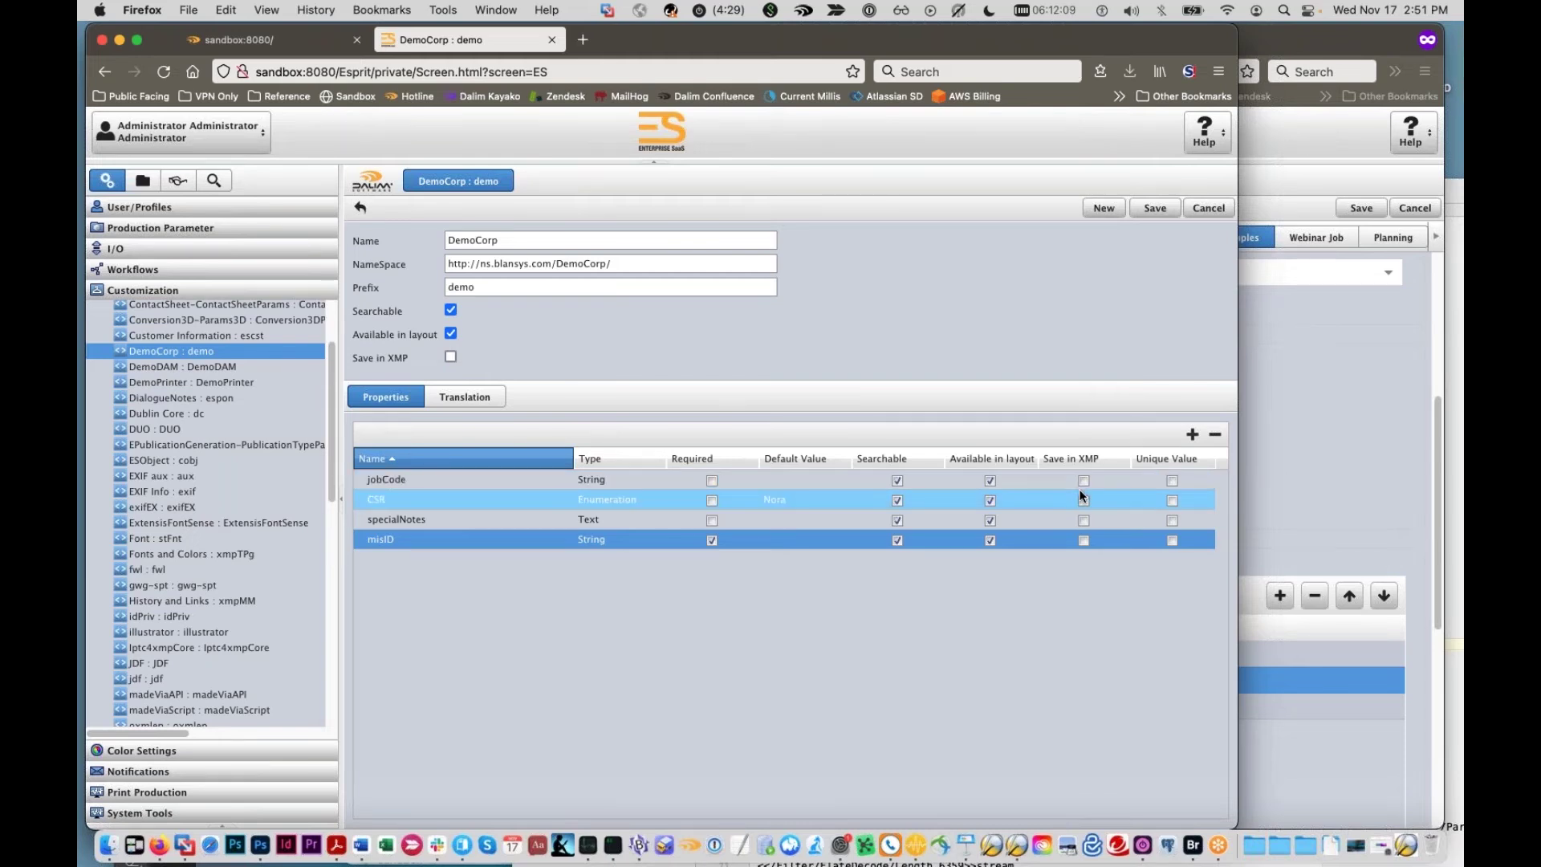
Step: Store jobCode, CSR and misID in XMP and save the DemoCorp schema
left_click(1083, 481)
left_click(1084, 499)
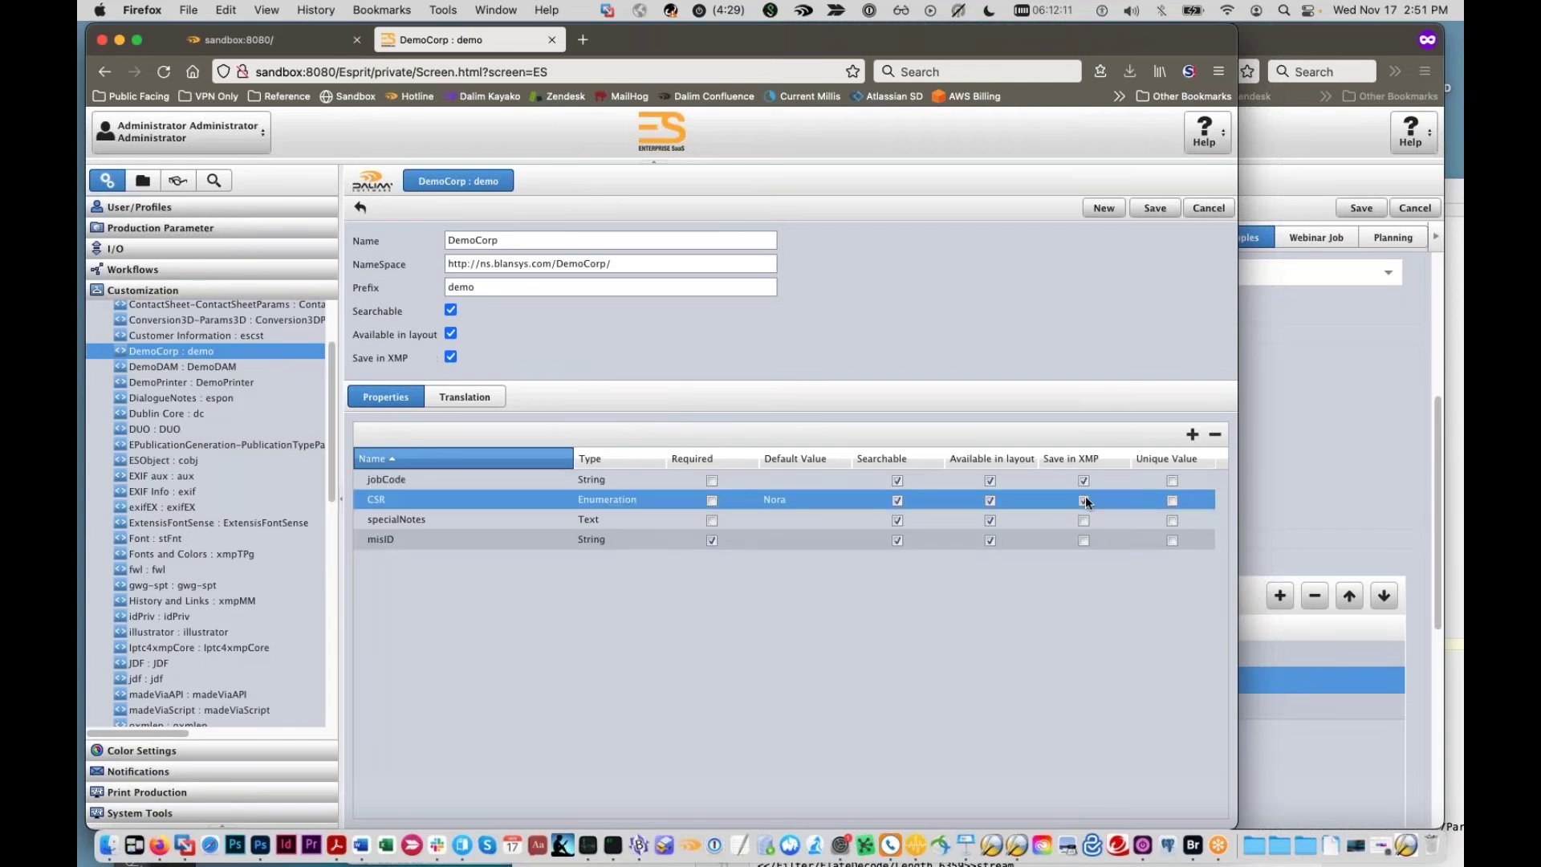
left_click(1083, 540)
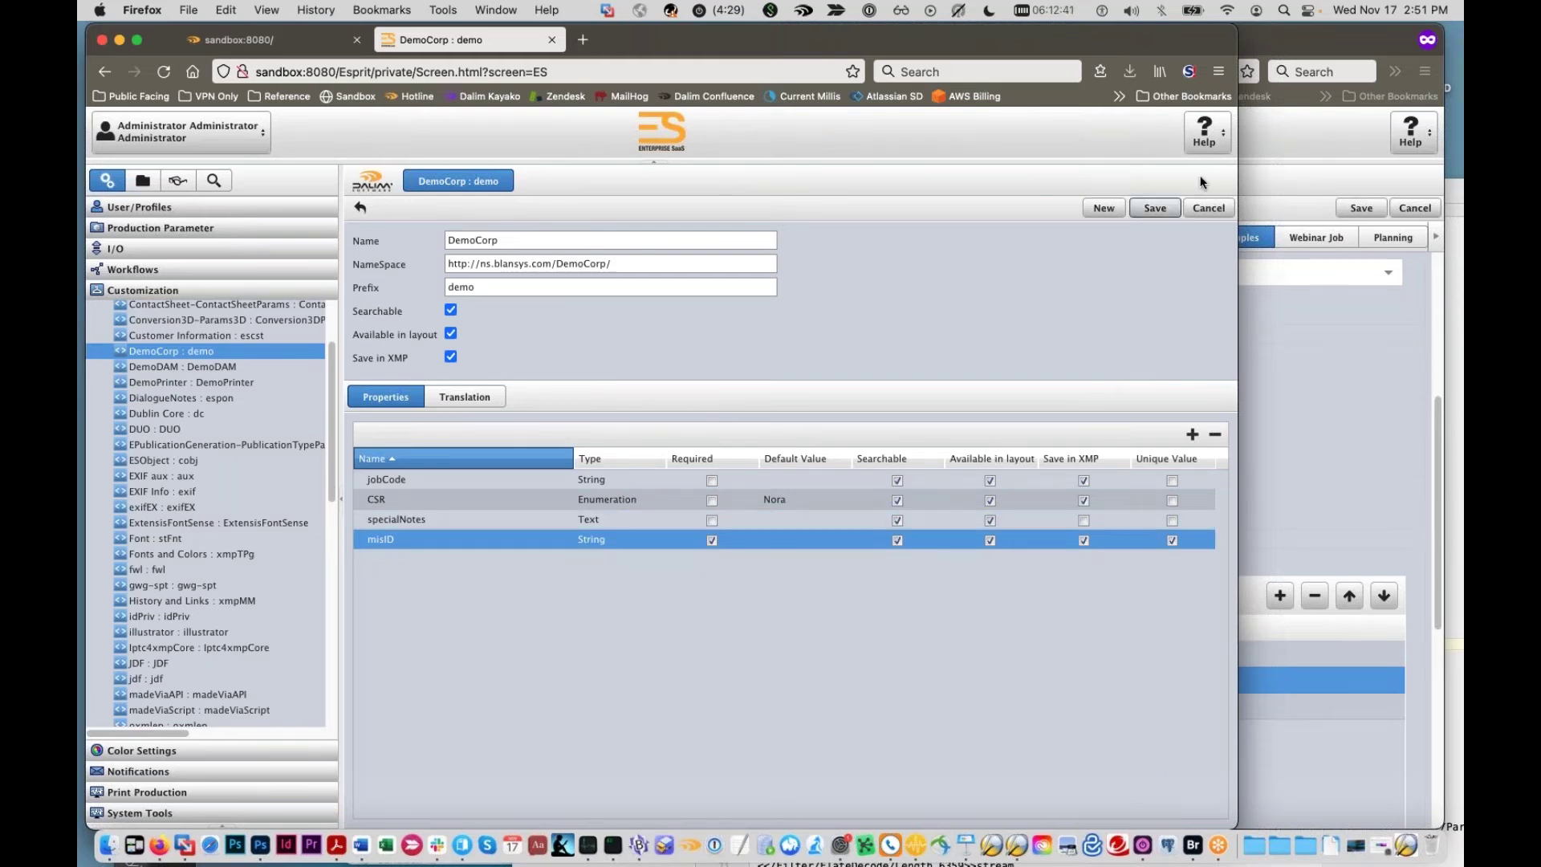
left_click(1171, 207)
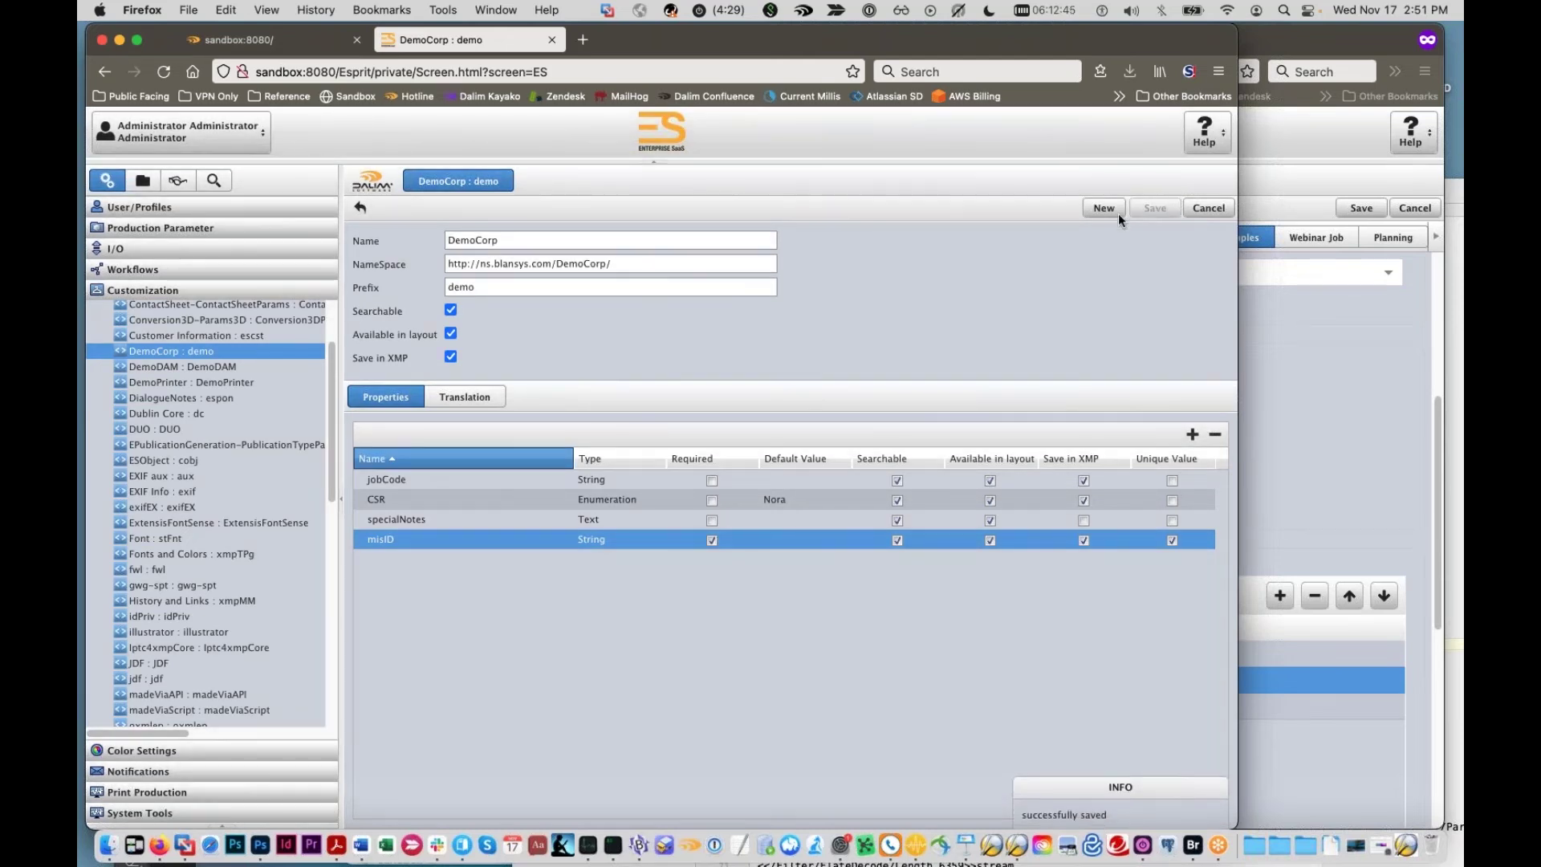
Step: Expand Job Ticket Layout under Customization and start a new layout
scroll(228, 405, "down", 5)
scroll(225, 409, "down", 6)
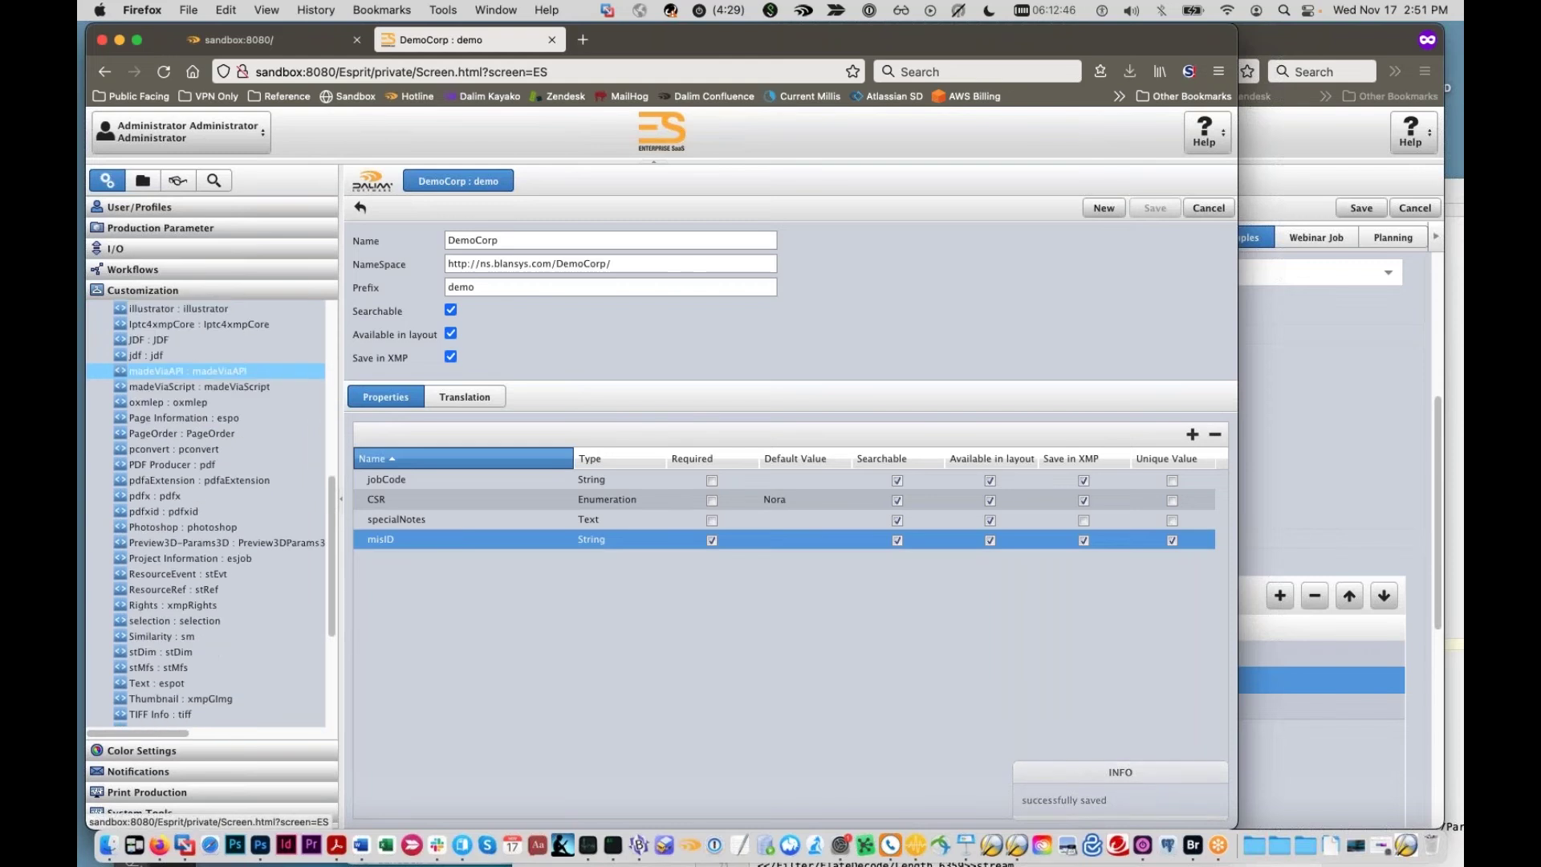
scroll(219, 402, "down", 2)
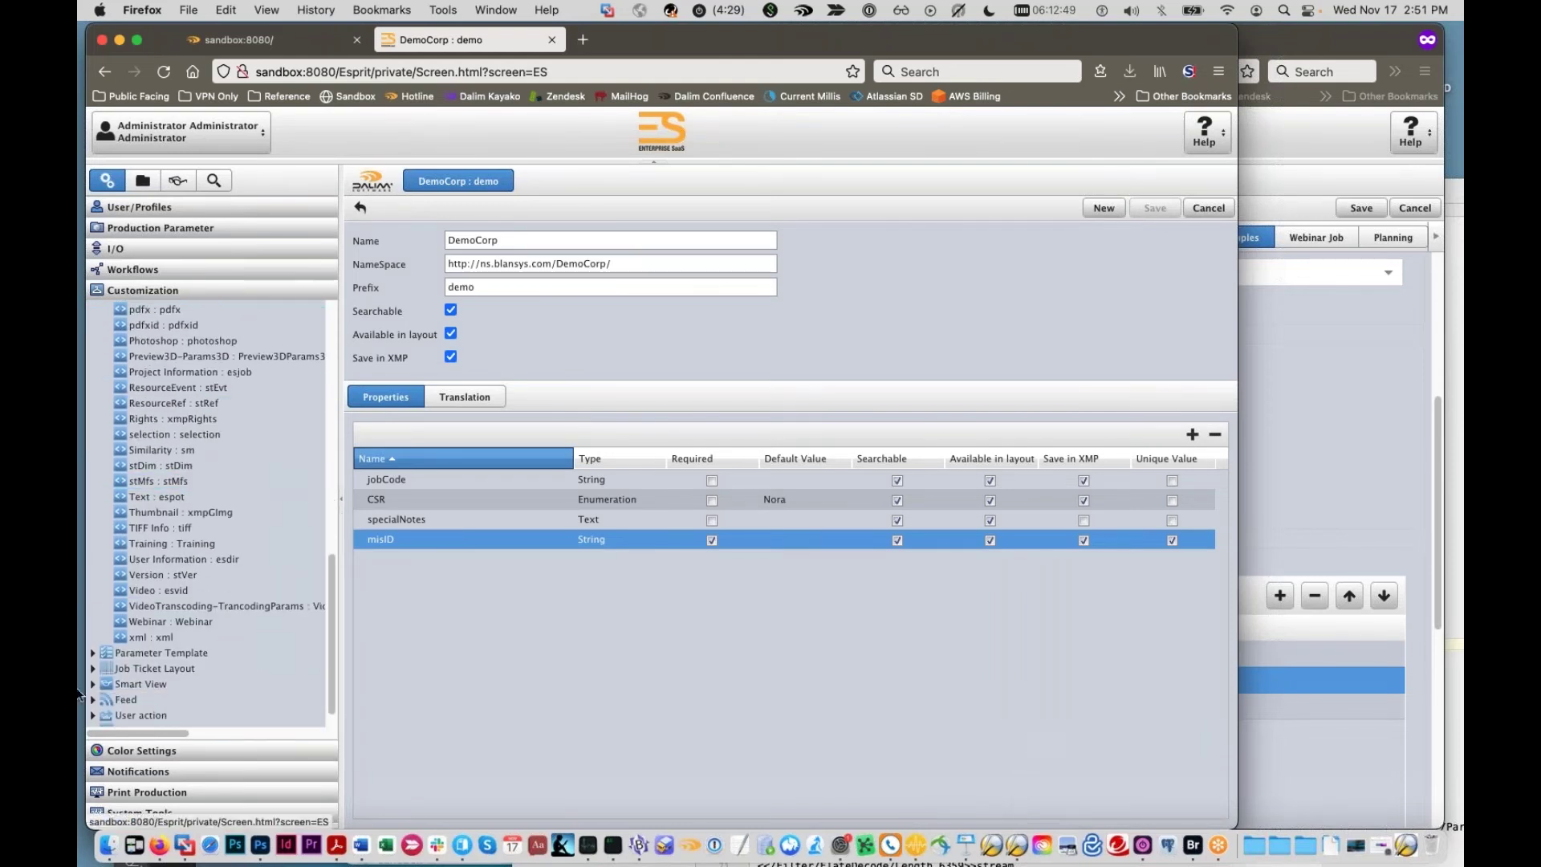
double_click(128, 666)
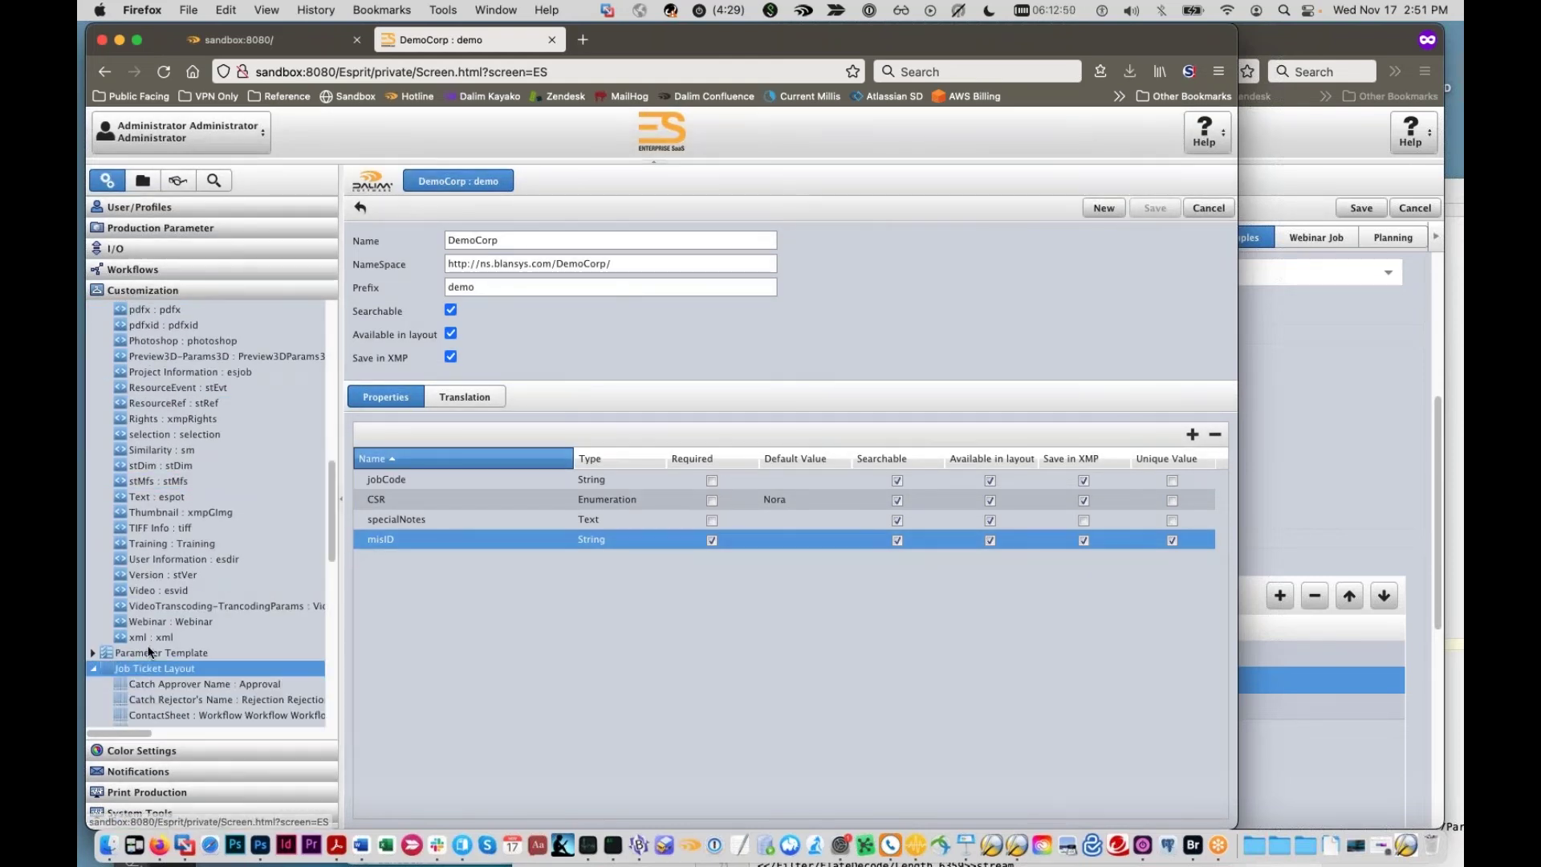
left_click(1131, 207)
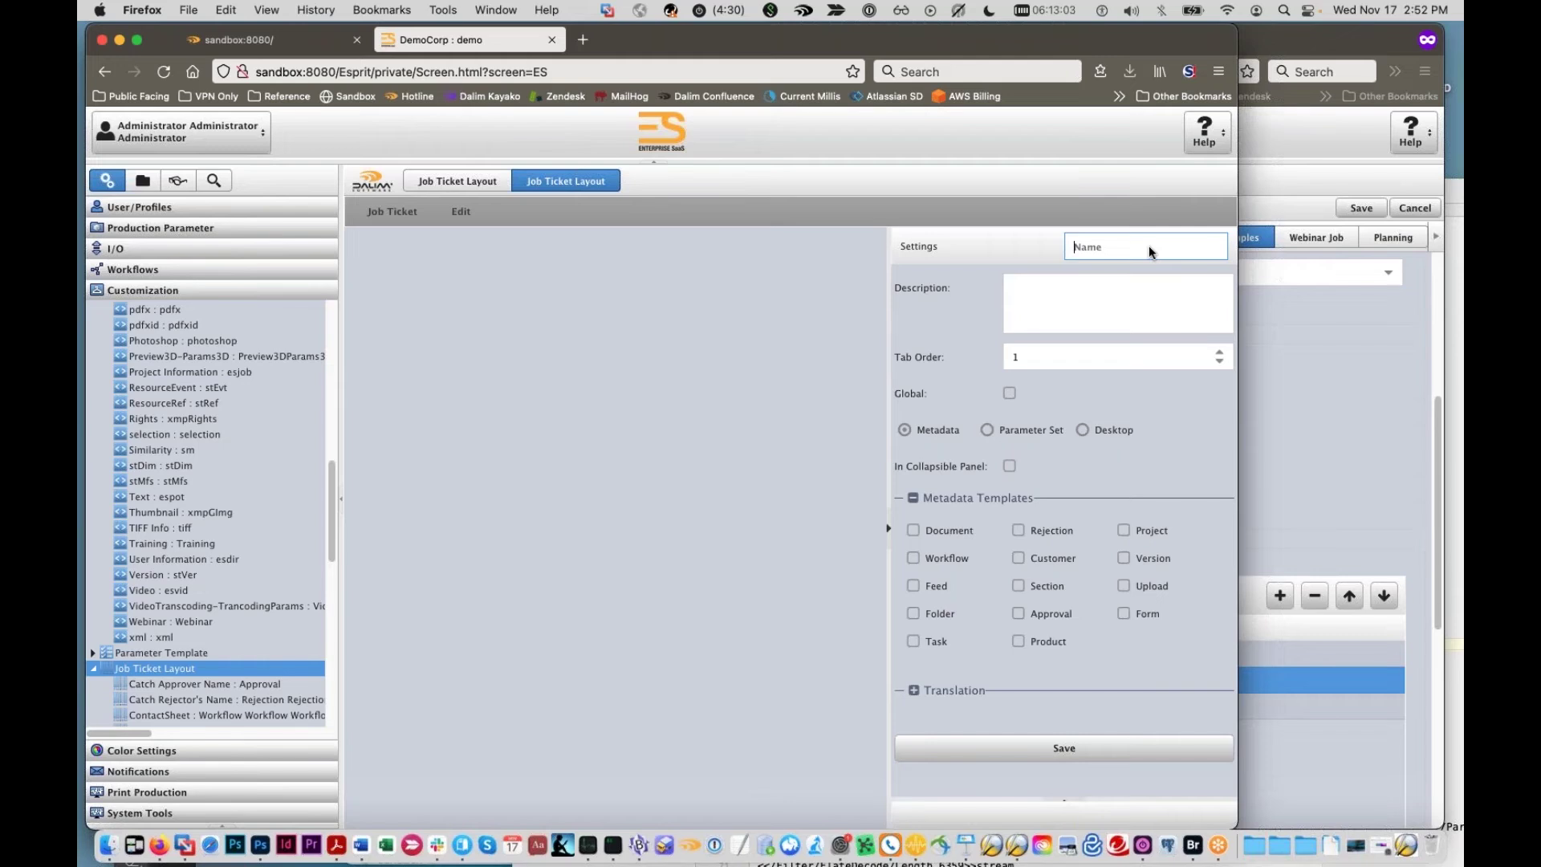
Step: Name the layout Customer Settings, tick the Customer metadata template, and save
type("Custo")
key("BackSpace")
key("BackSpace")
key("BackSpace")
key("BackSpace")
key("BackSpace")
type("DemoCorp Customer")
key("super+a")
type("Customer")
left_click(1019, 558)
left_click(1025, 748)
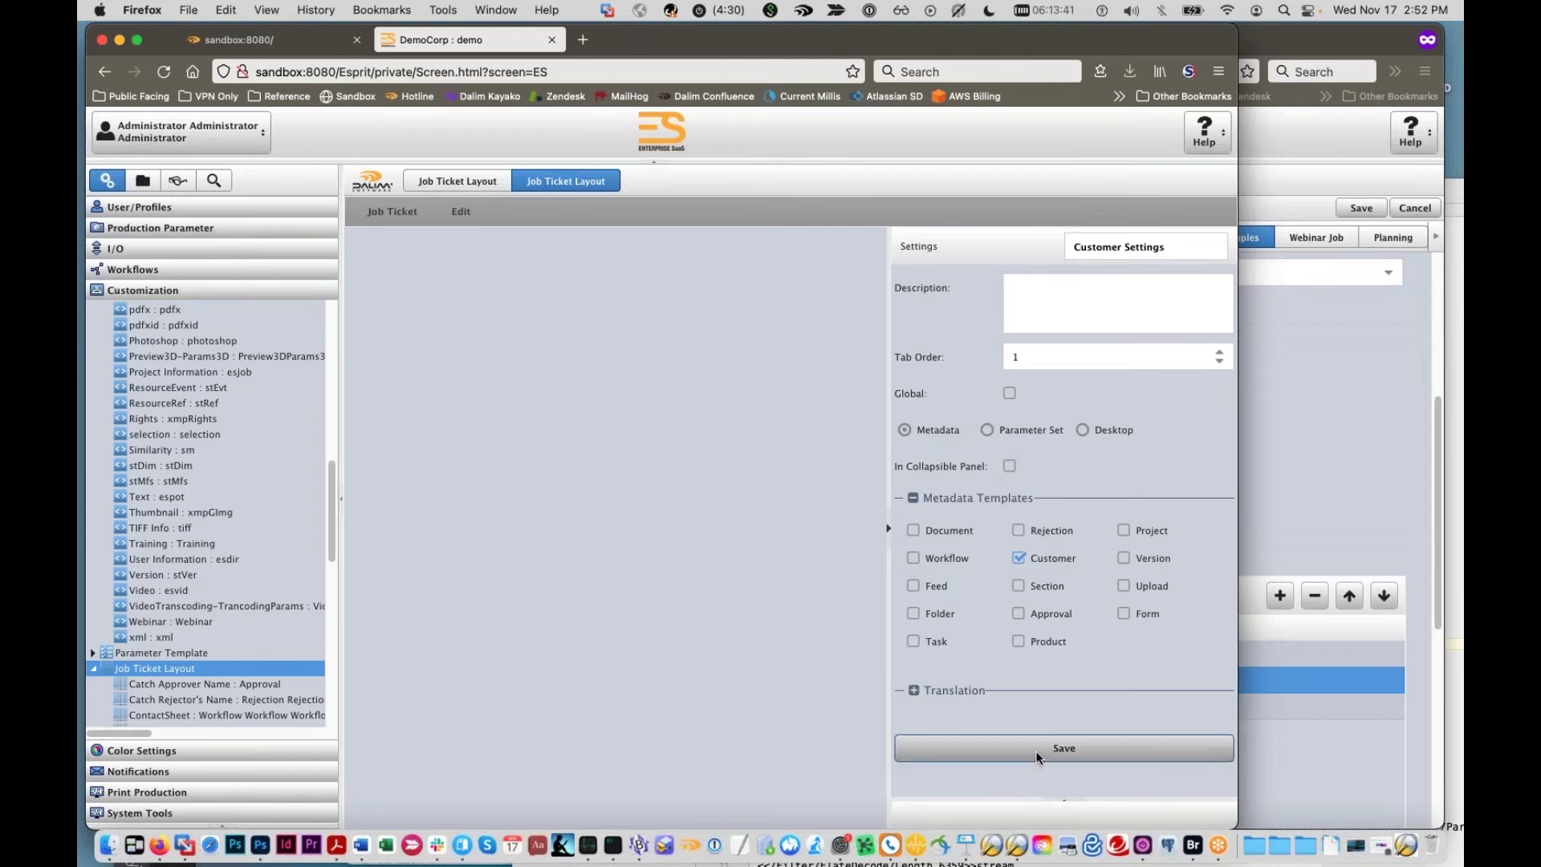
Step: Make the Customer Settings layout global and save it
left_click(1035, 749)
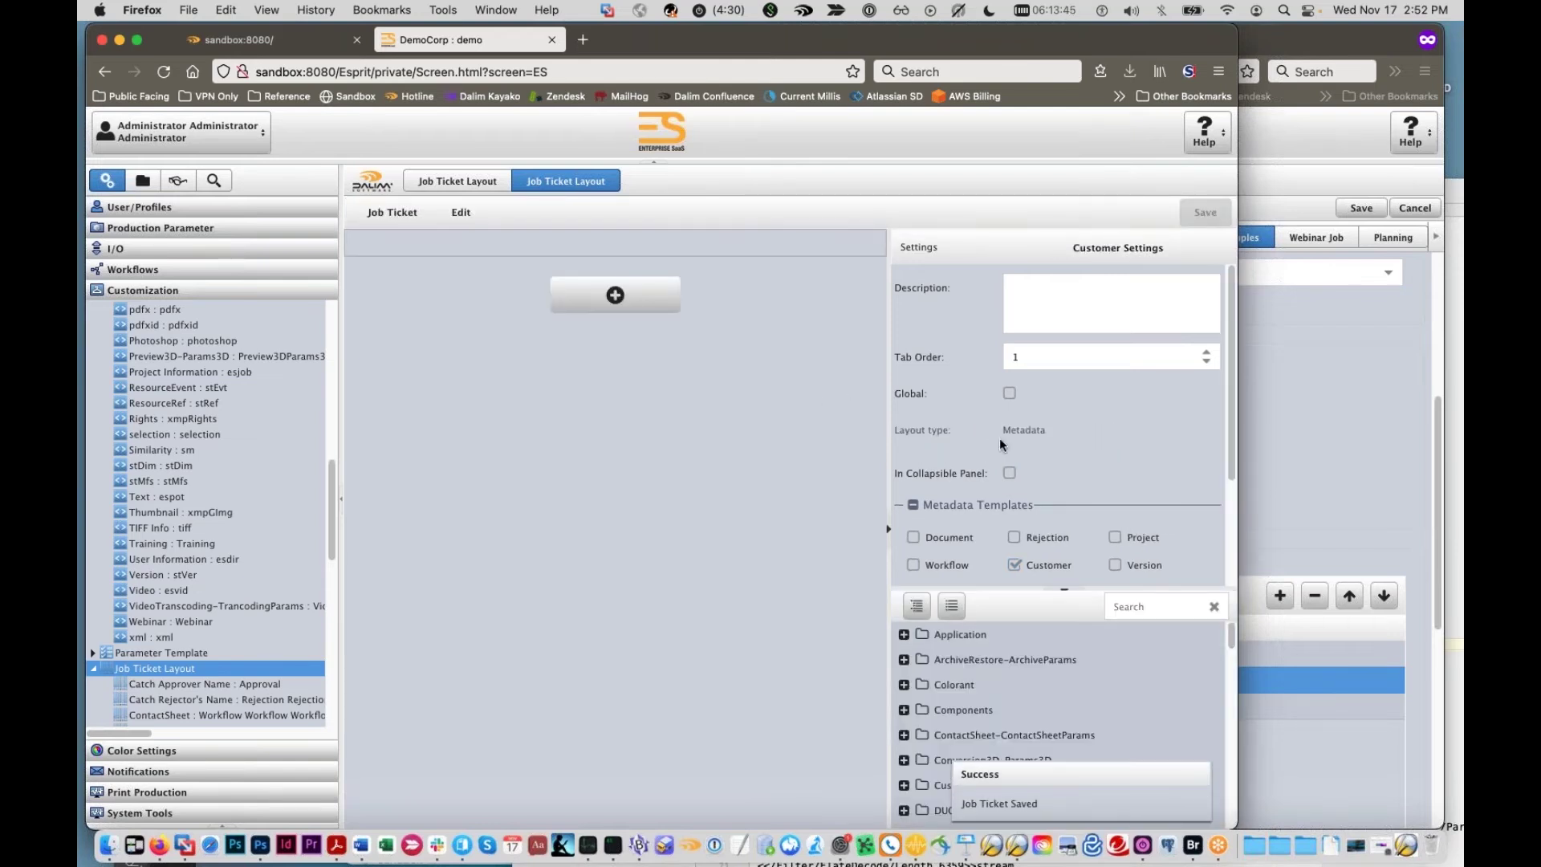
left_click(1009, 393)
left_click(1205, 212)
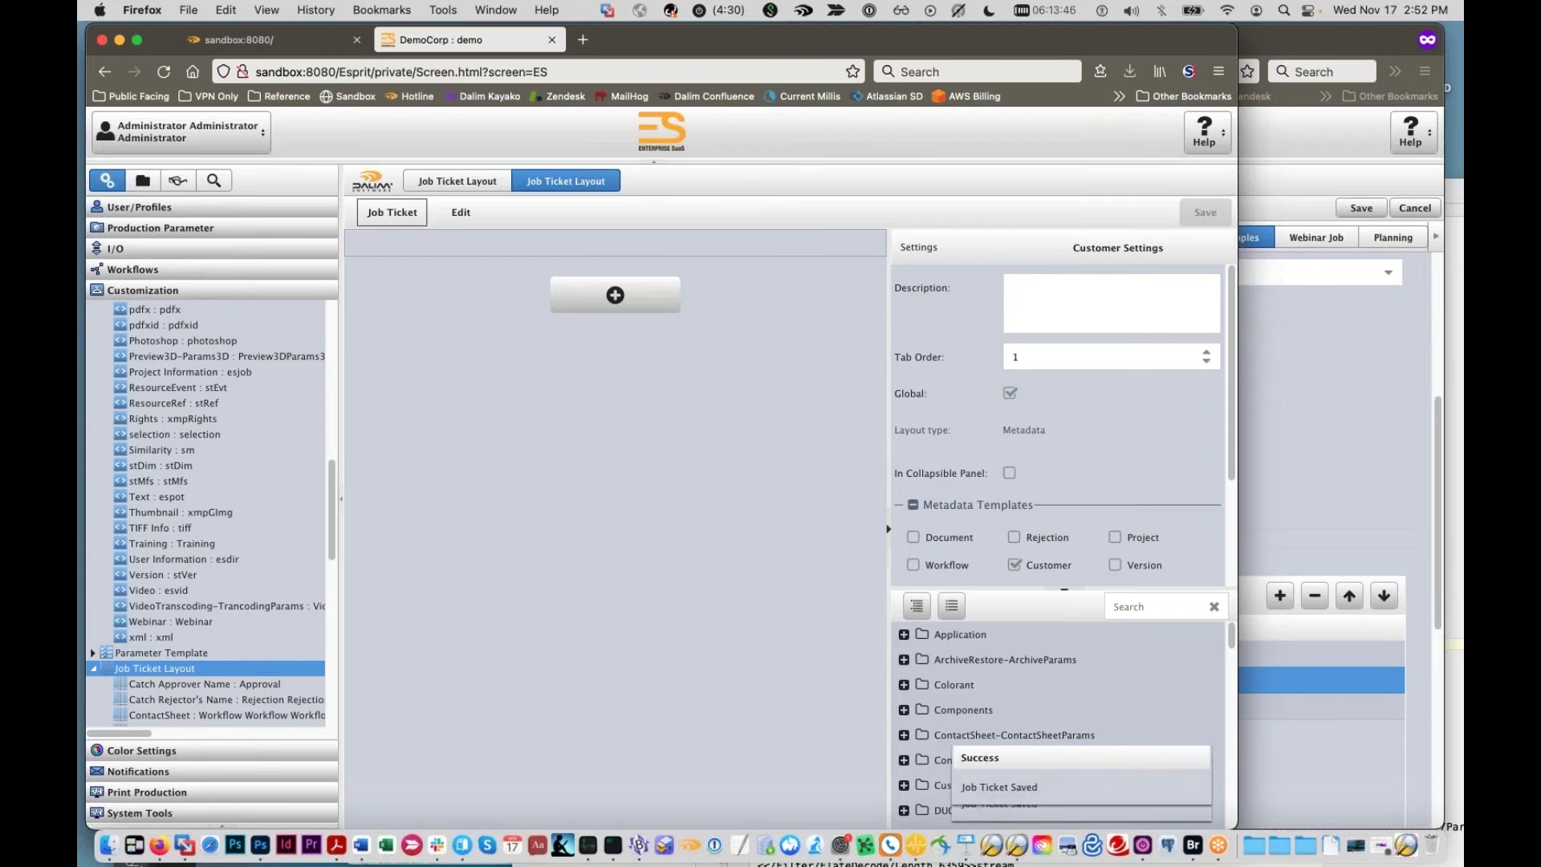
scroll(922, 708, "down", 1)
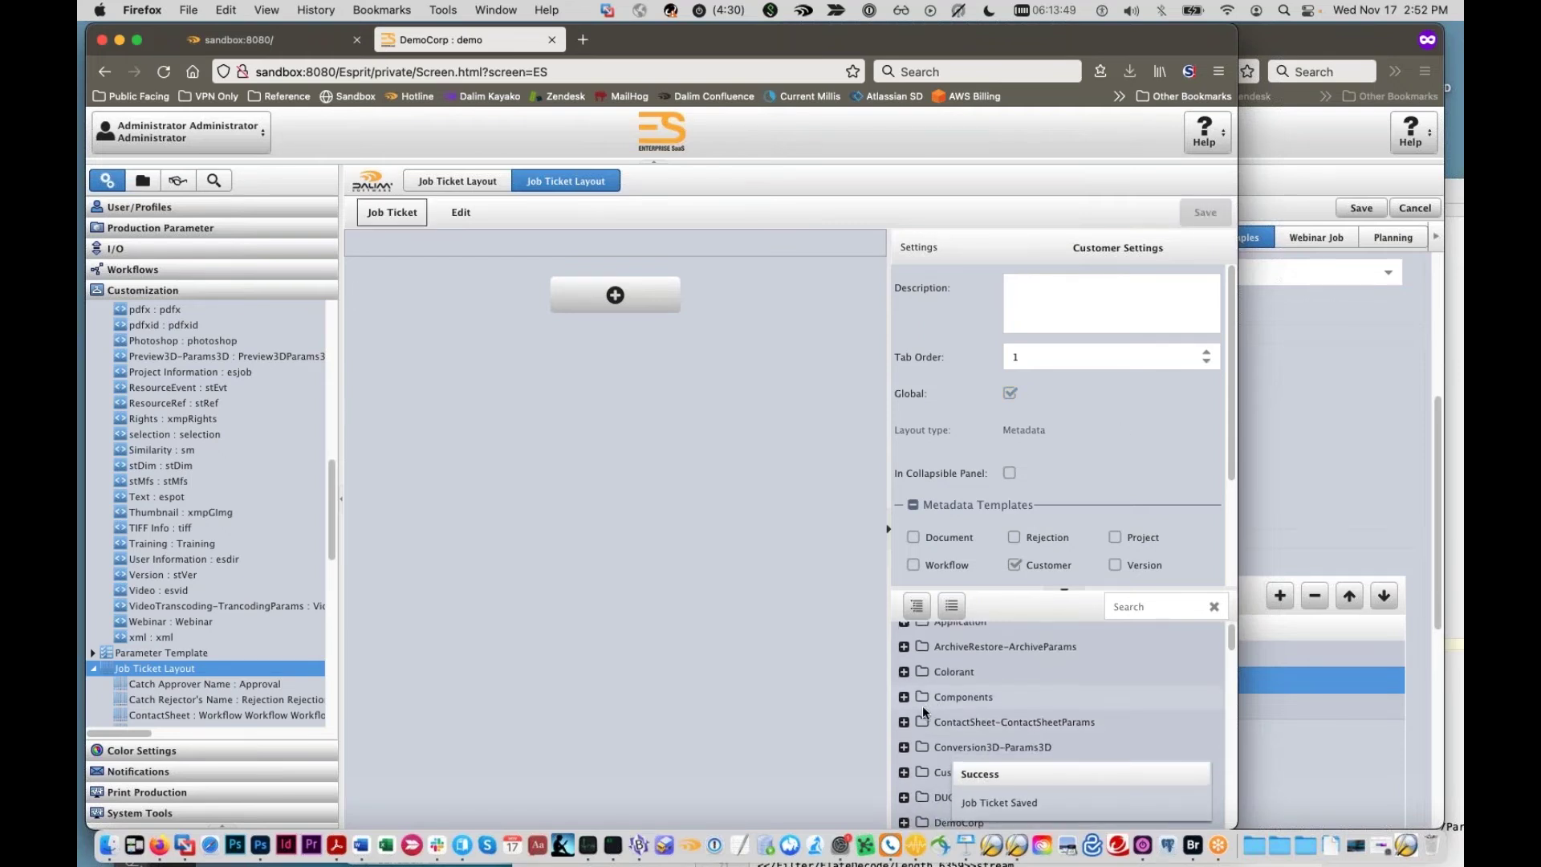
scroll(902, 649, "up", 1)
Step: Title the top container Customer Settings, add a border, and set font size 14
left_click(711, 244)
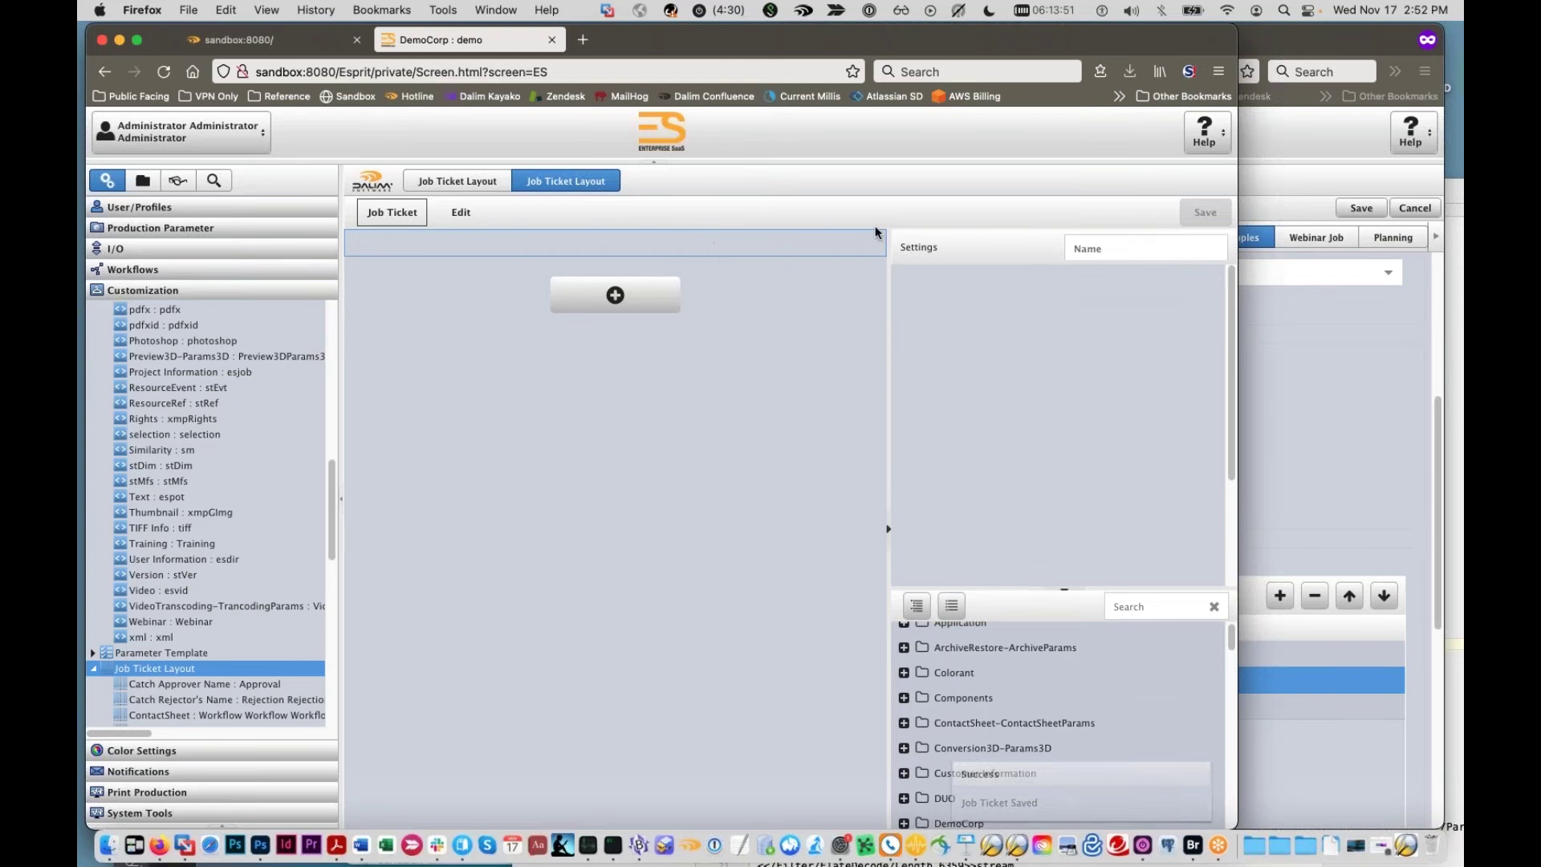
left_click(1101, 247)
type("Customer Settings")
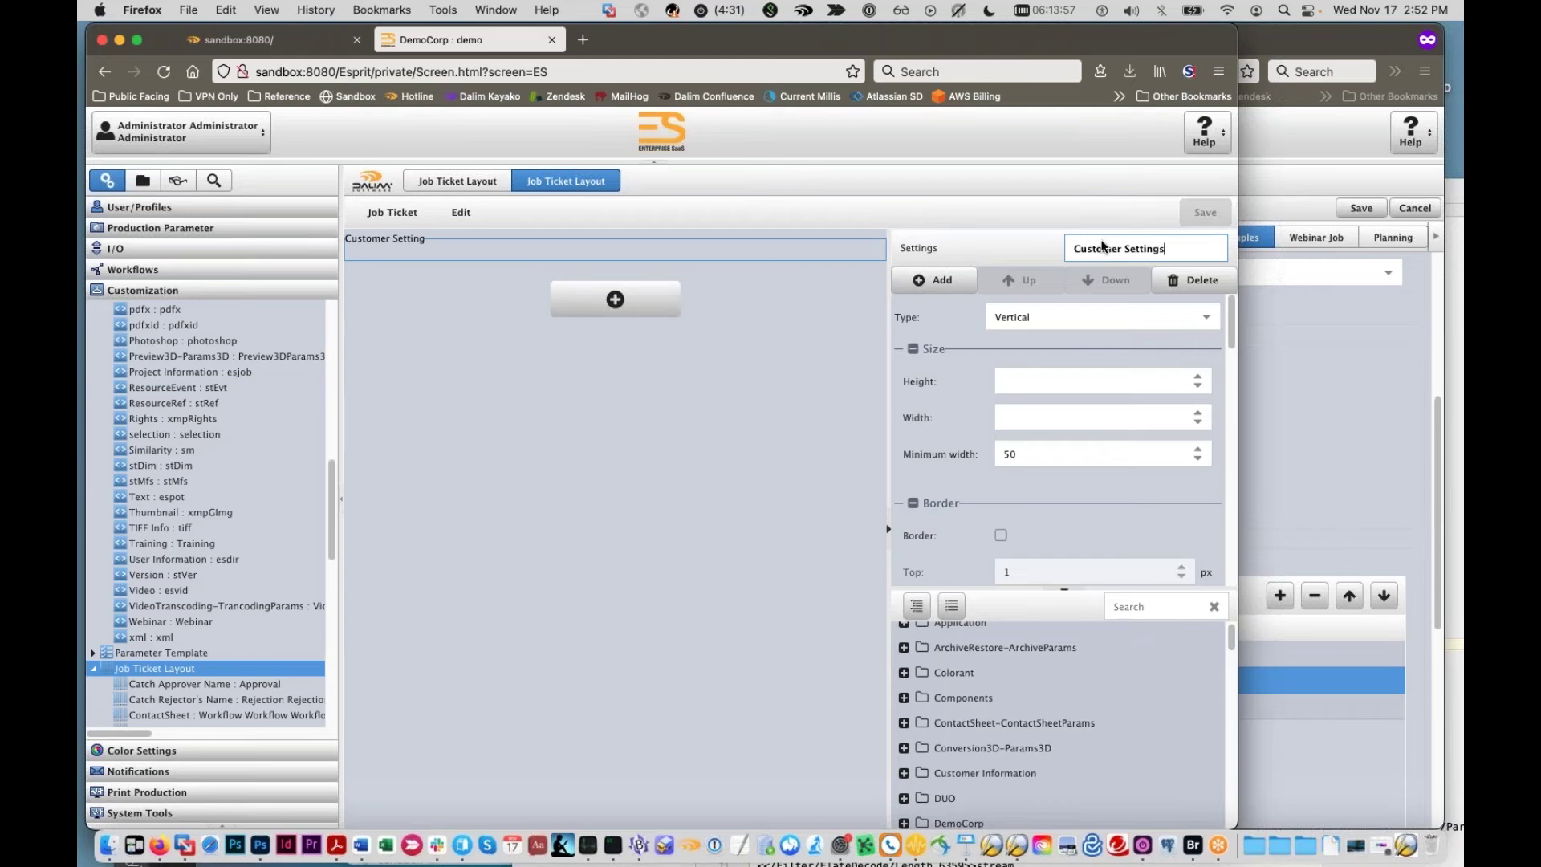
scroll(990, 394, "down", 3)
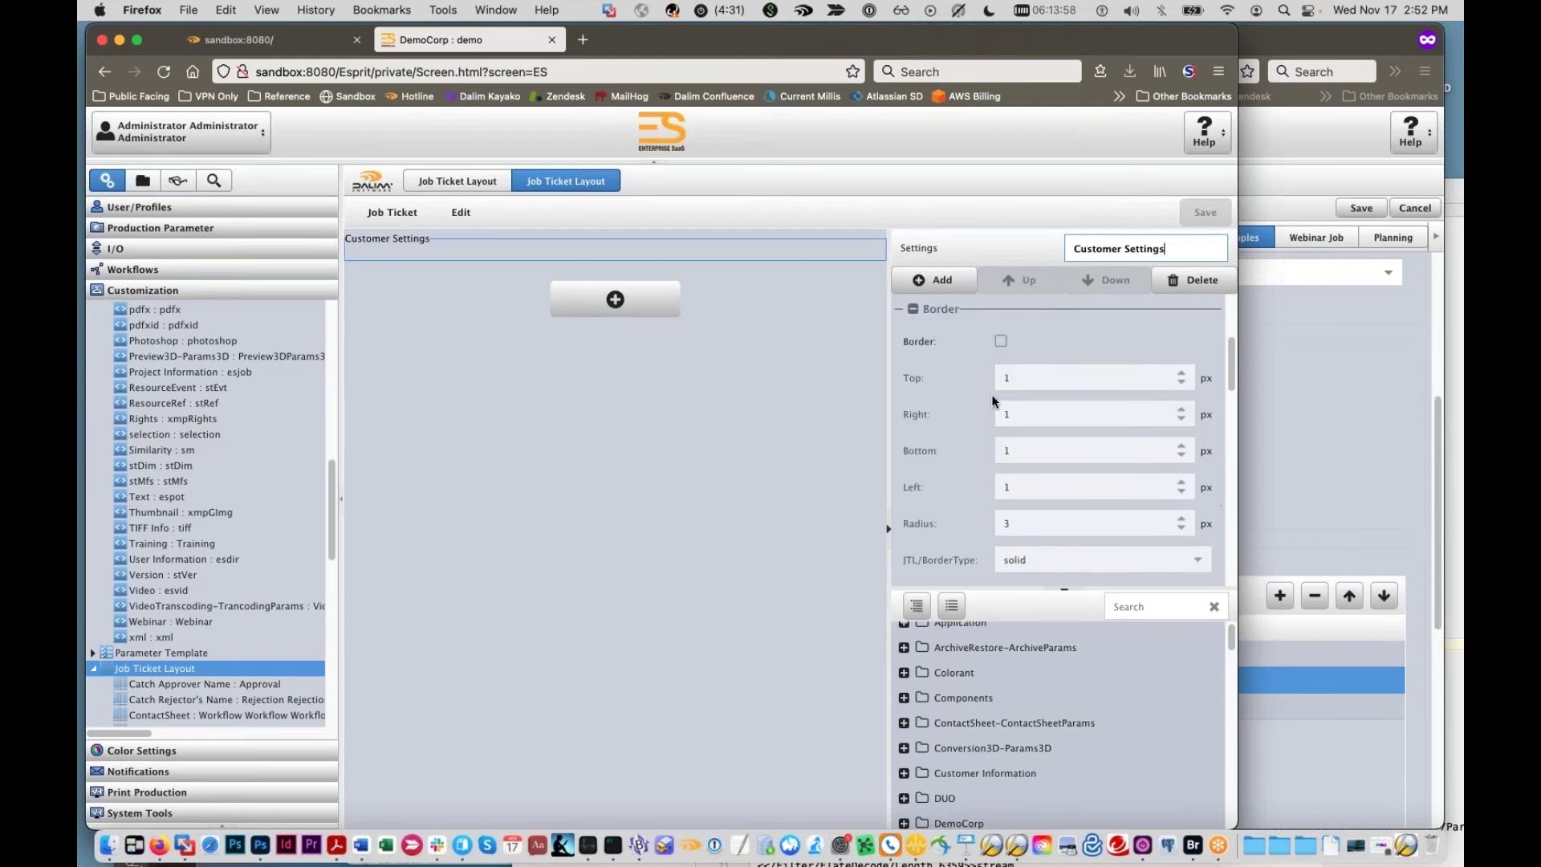
left_click(1001, 353)
scroll(1004, 402, "down", 10)
scroll(1179, 385, "down", 5)
left_click(1181, 381)
left_click(1181, 380)
left_click(1181, 380)
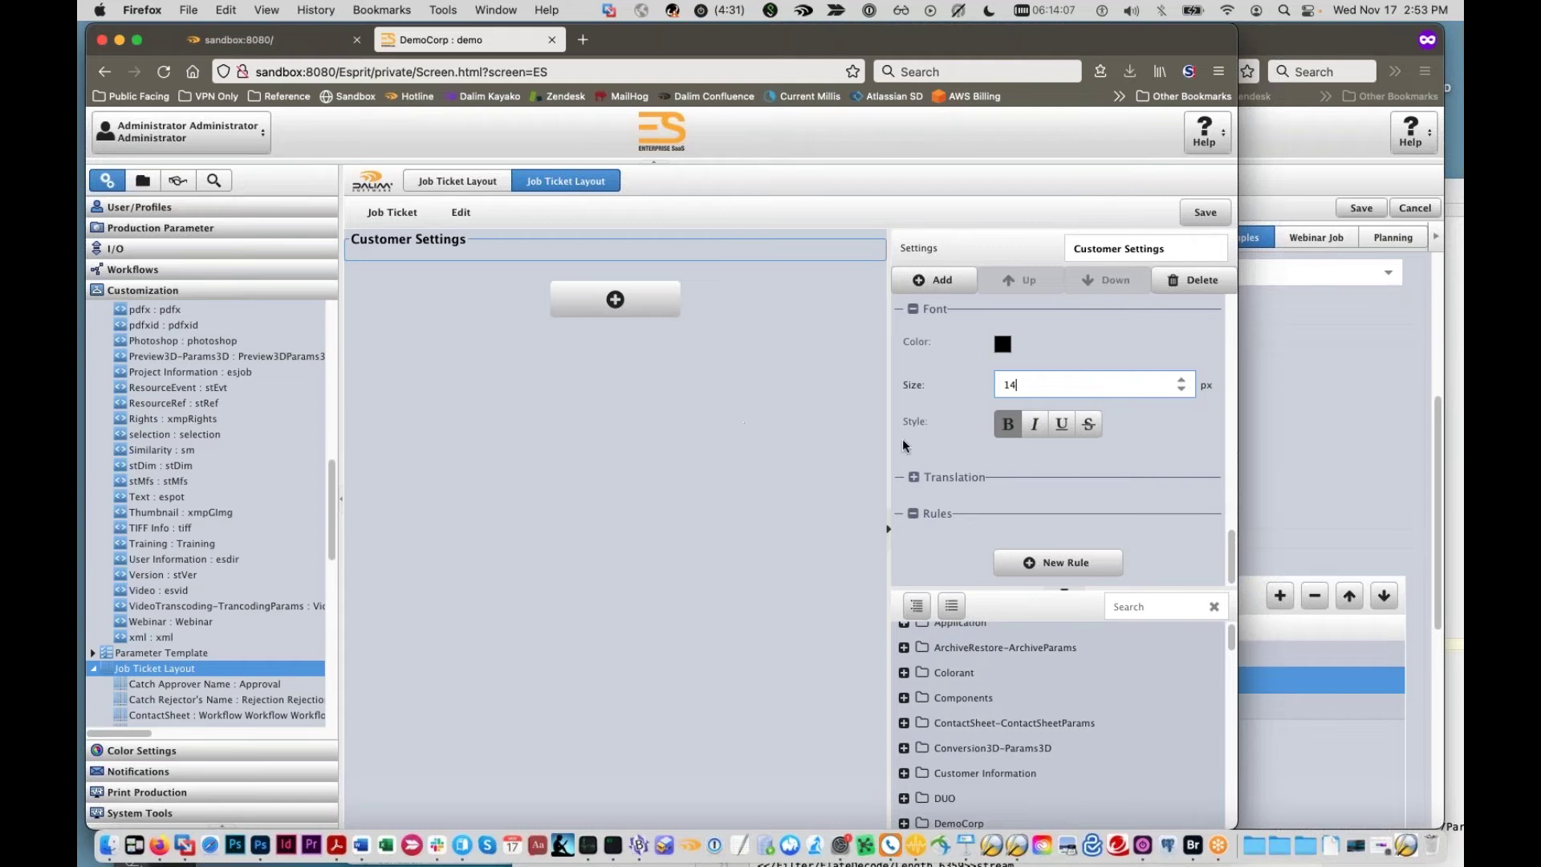
Step: Expand the DemoCorp namespace to list its four fields
scroll(961, 487, "up", 3)
scroll(940, 790, "down", 2)
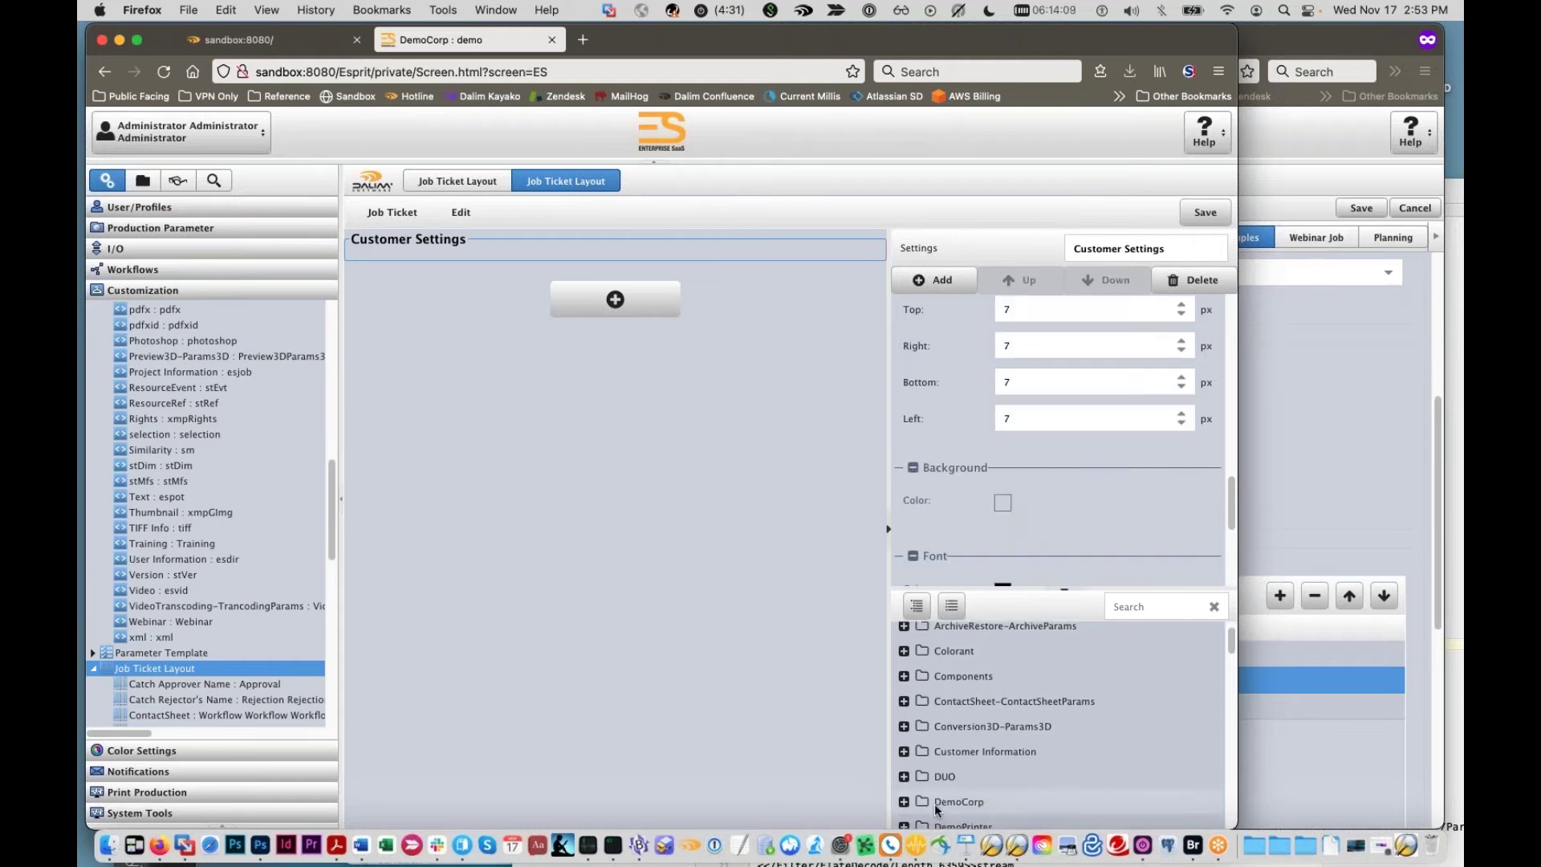
scroll(940, 790, "down", 8)
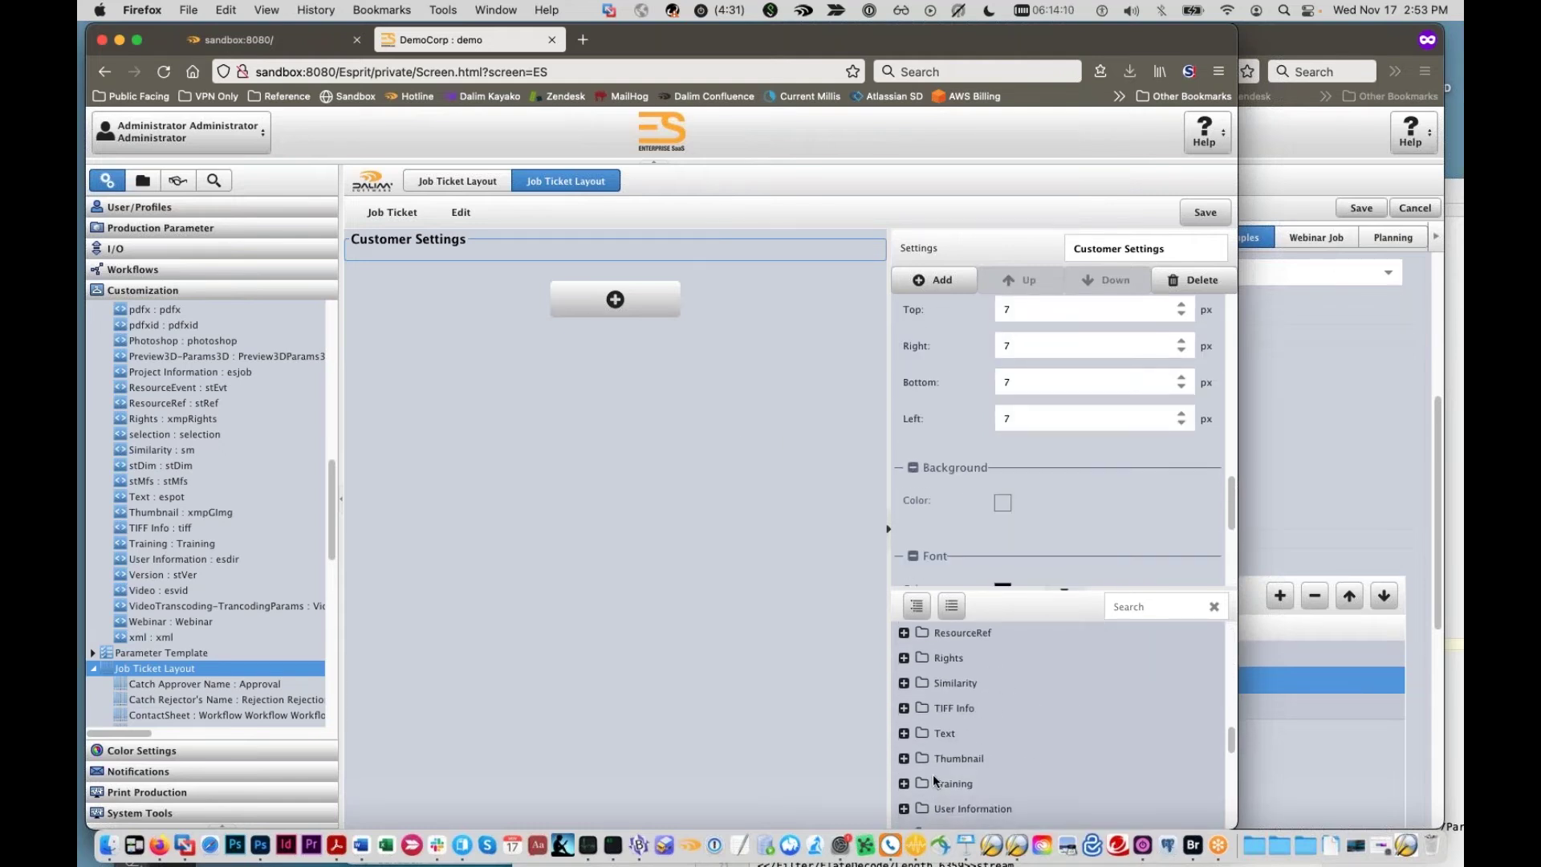
scroll(931, 773, "up", 10)
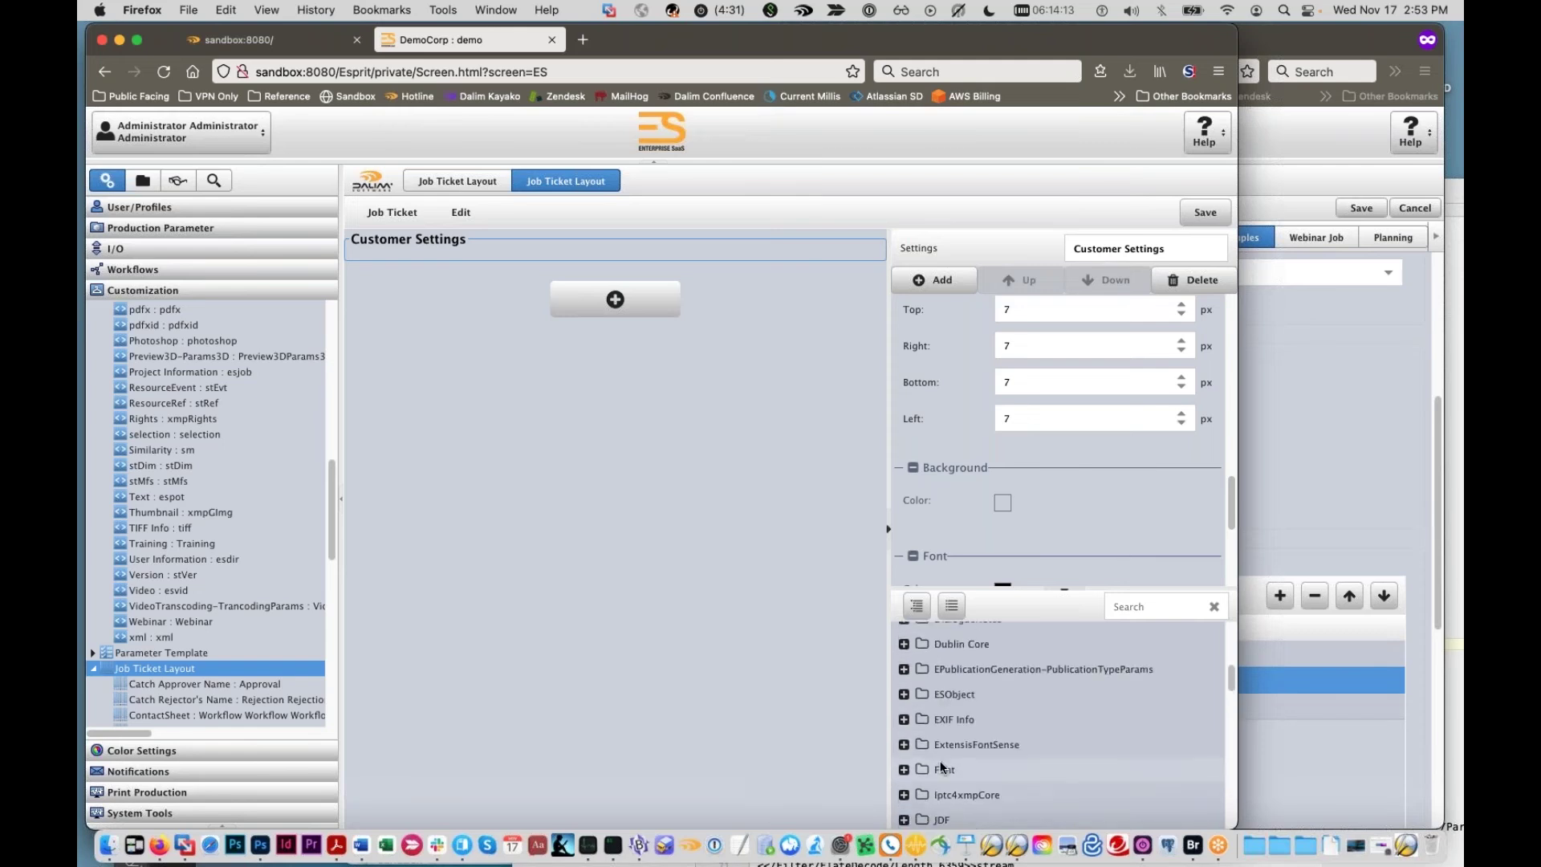
left_click(903, 760)
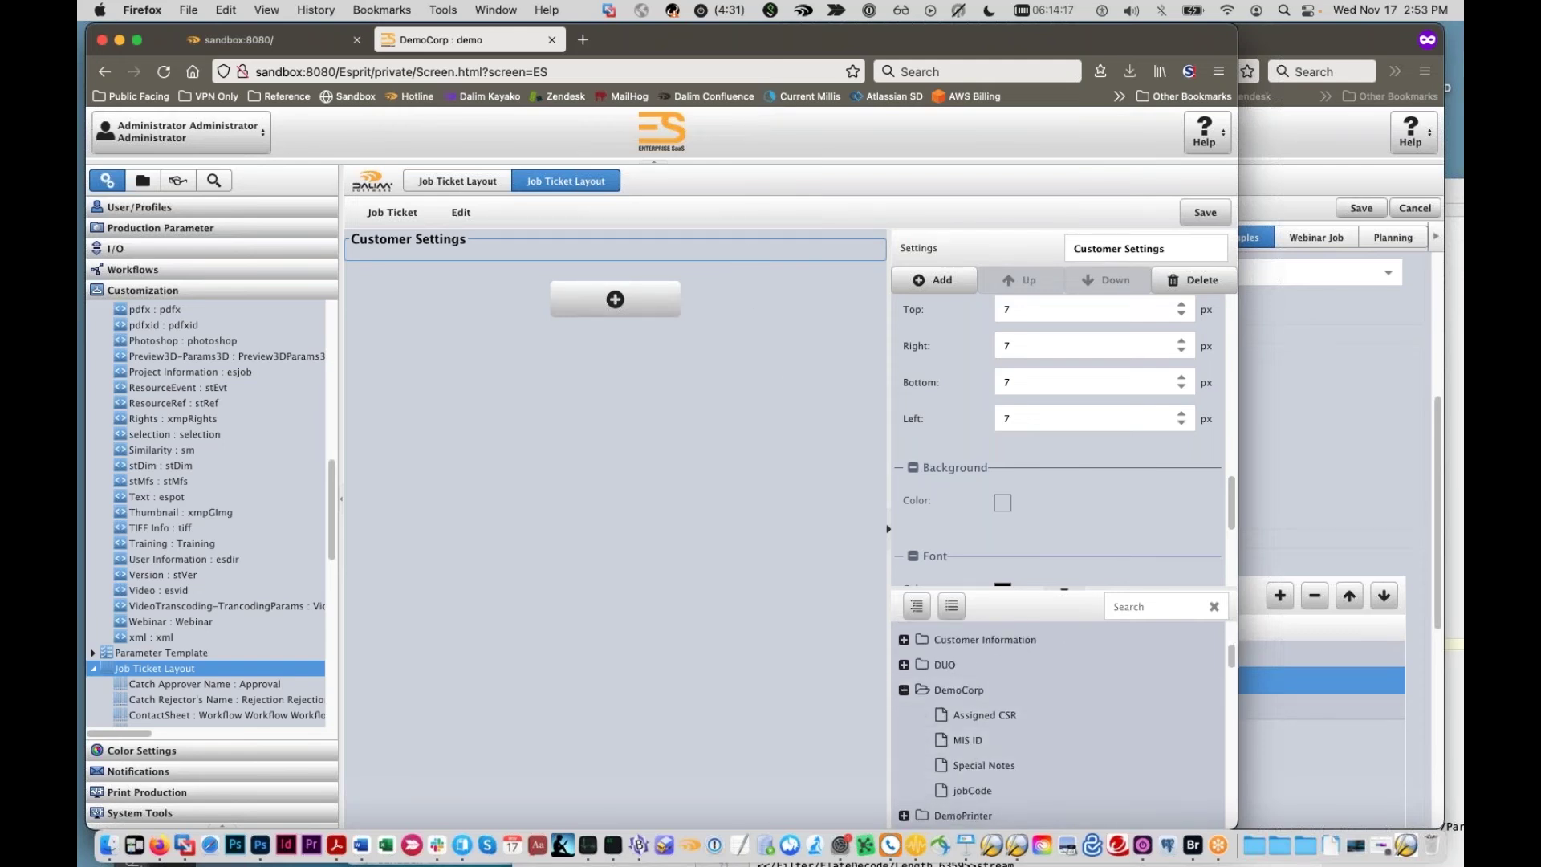
scroll(1029, 478, "down", 10)
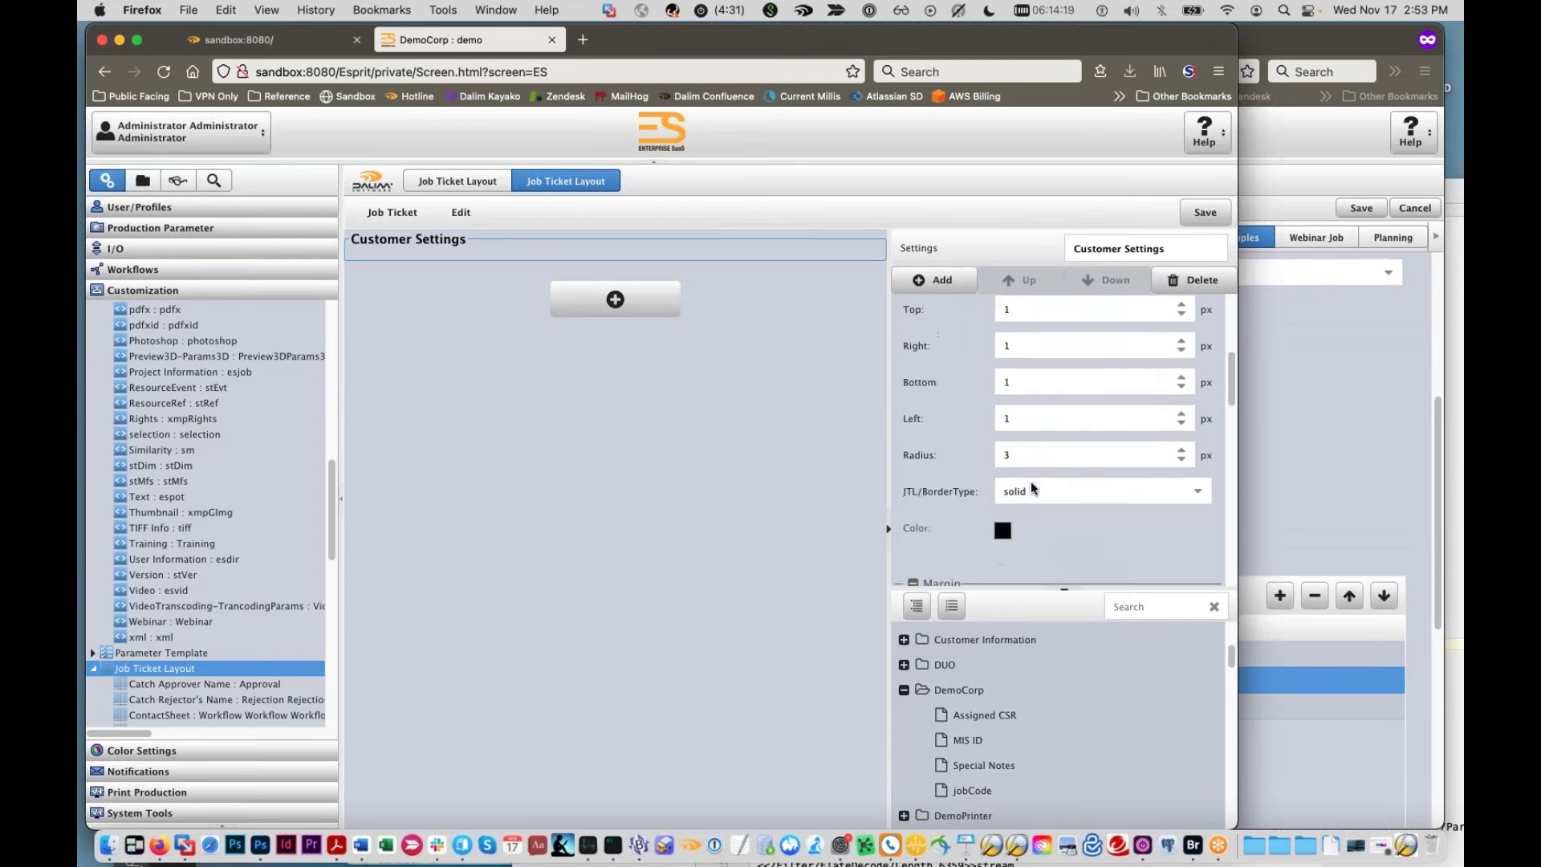
scroll(1031, 480, "up", 10)
Step: Set the Customer Settings container width to 600 and add Assigned CSR, MIS ID and Special Notes fields
left_click(1017, 415)
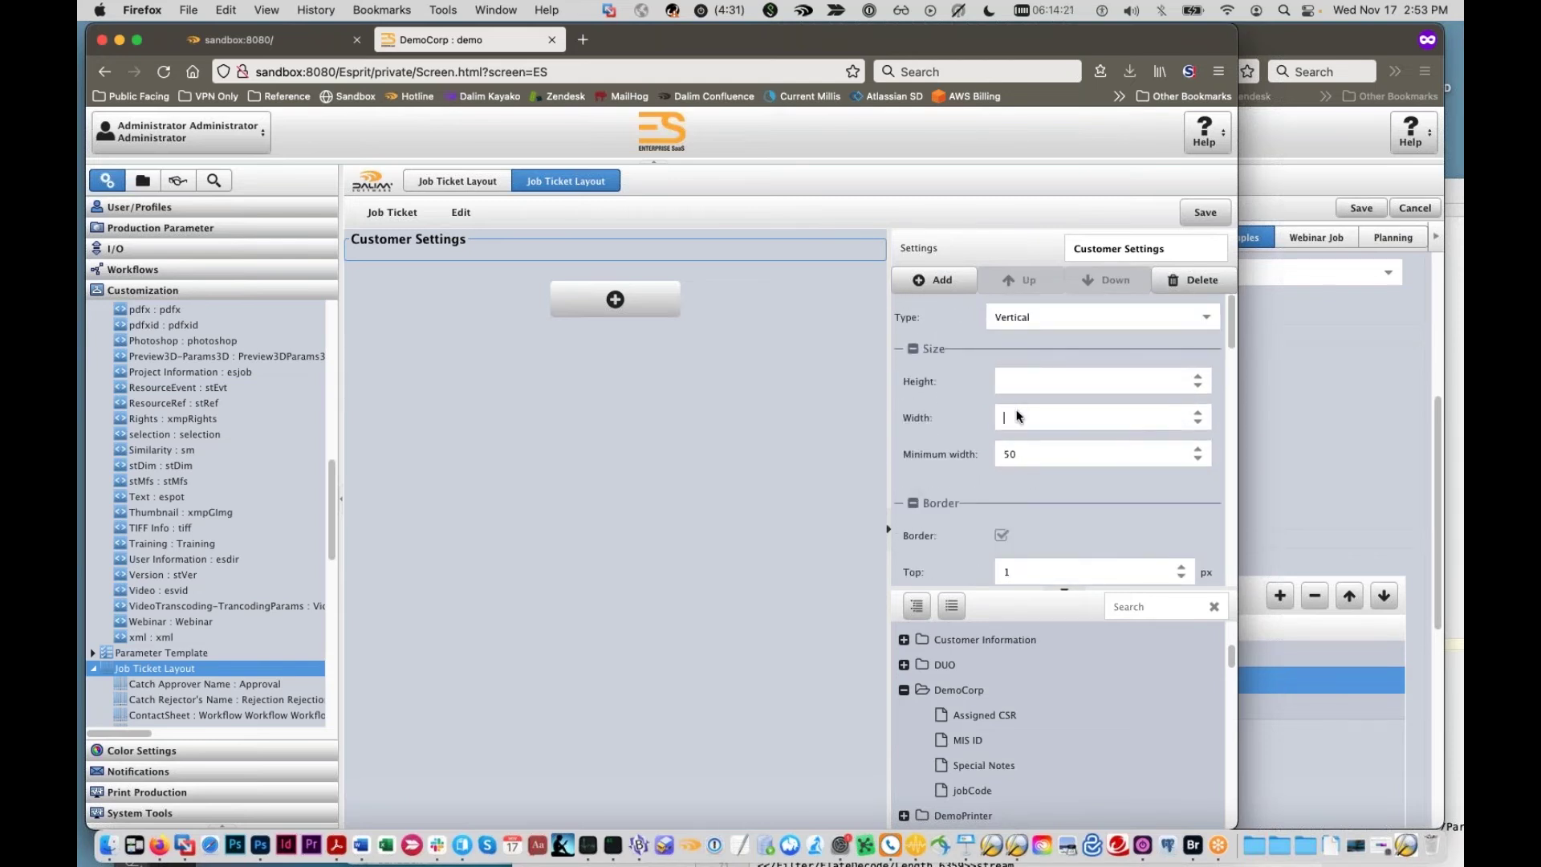
type("600")
left_click_drag(998, 717, 442, 277)
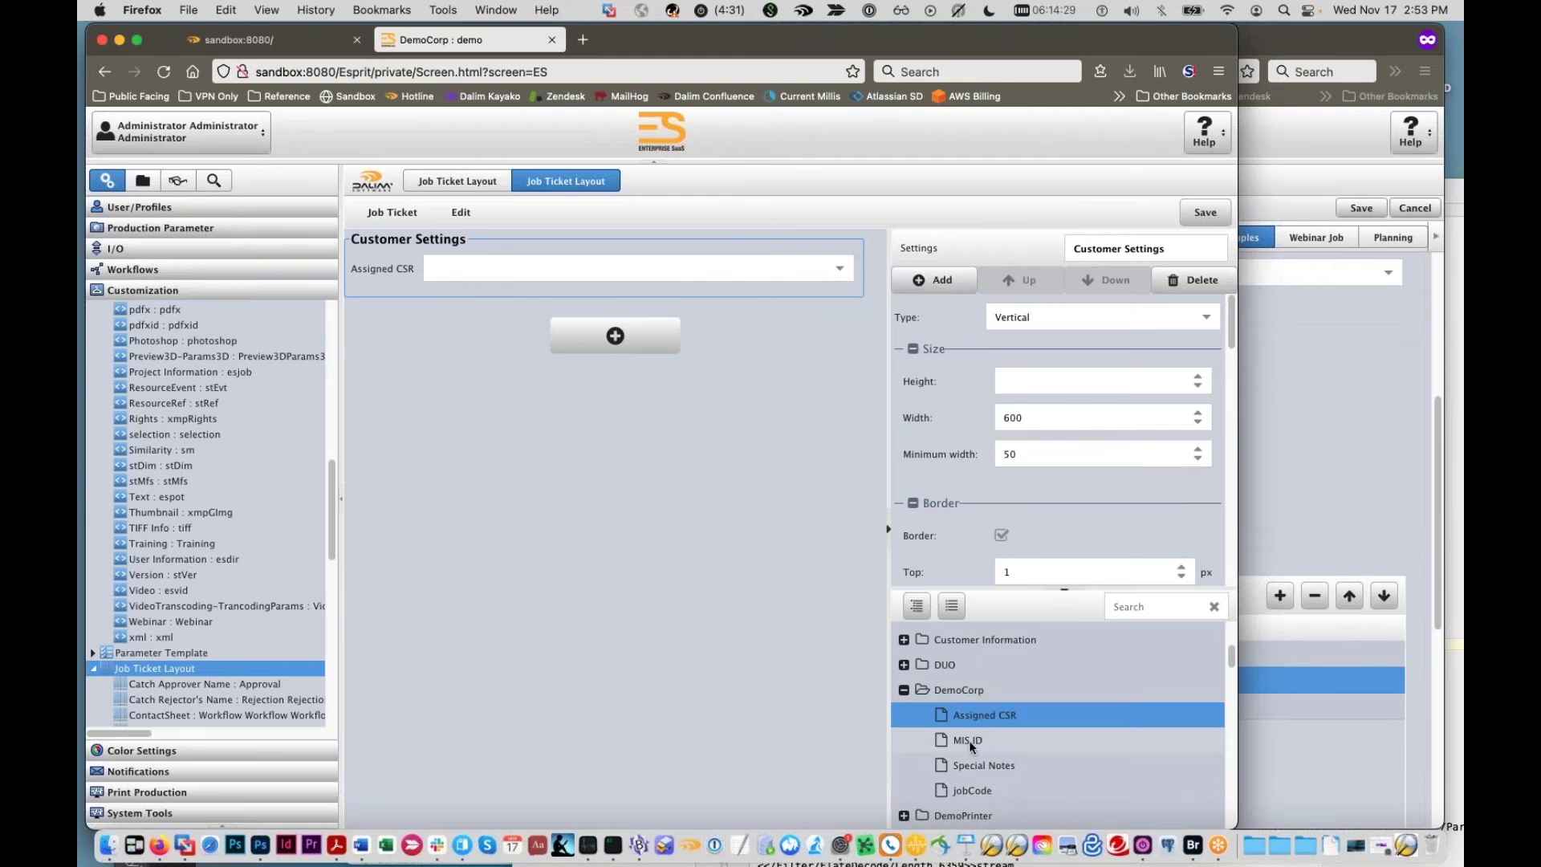
left_click_drag(972, 743, 395, 303)
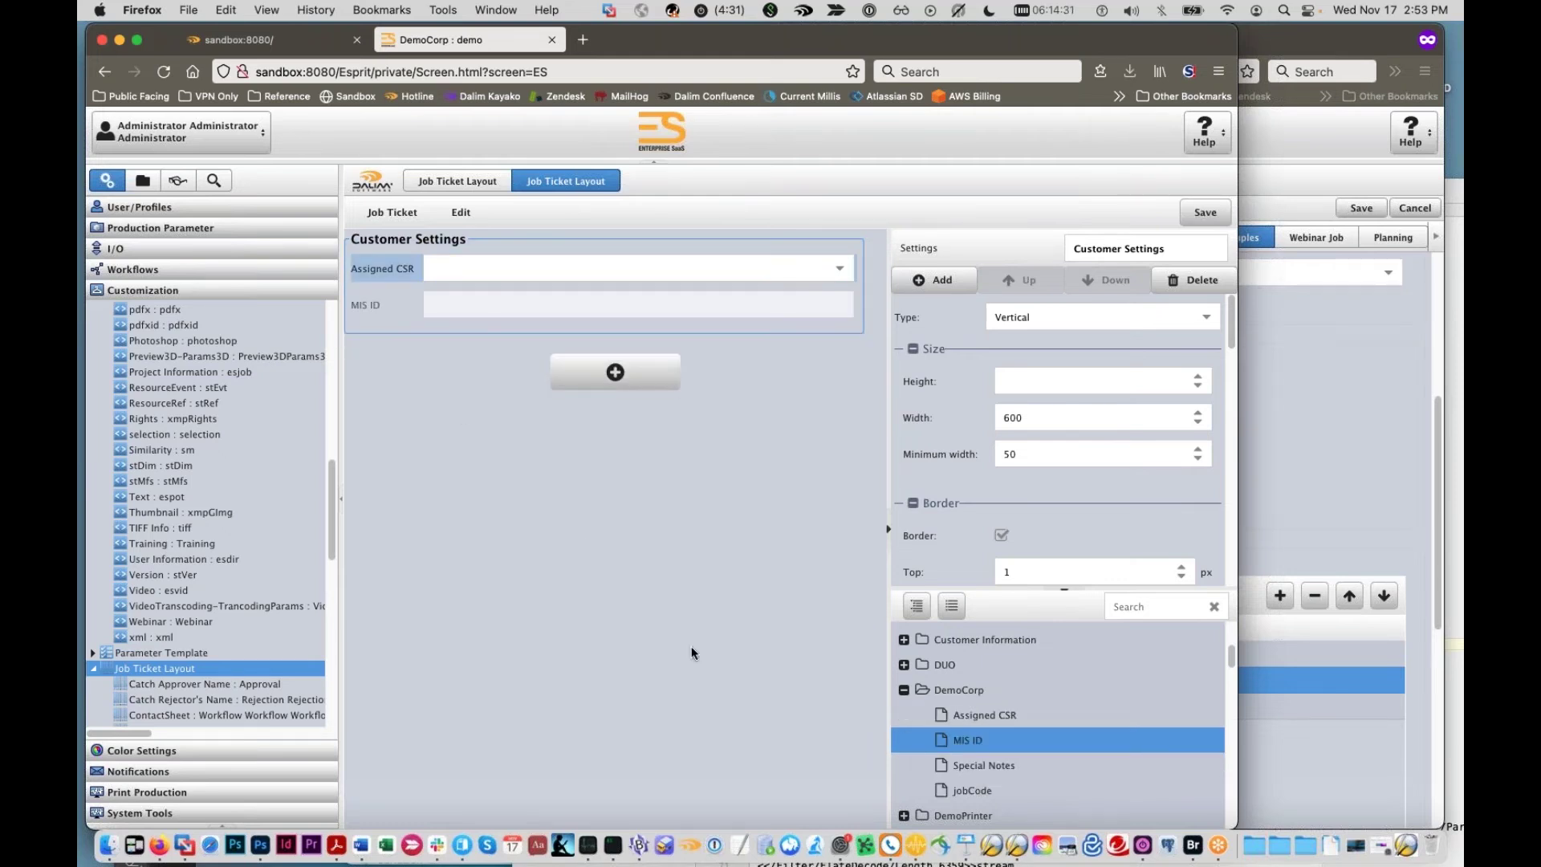
left_click_drag(963, 772, 405, 369)
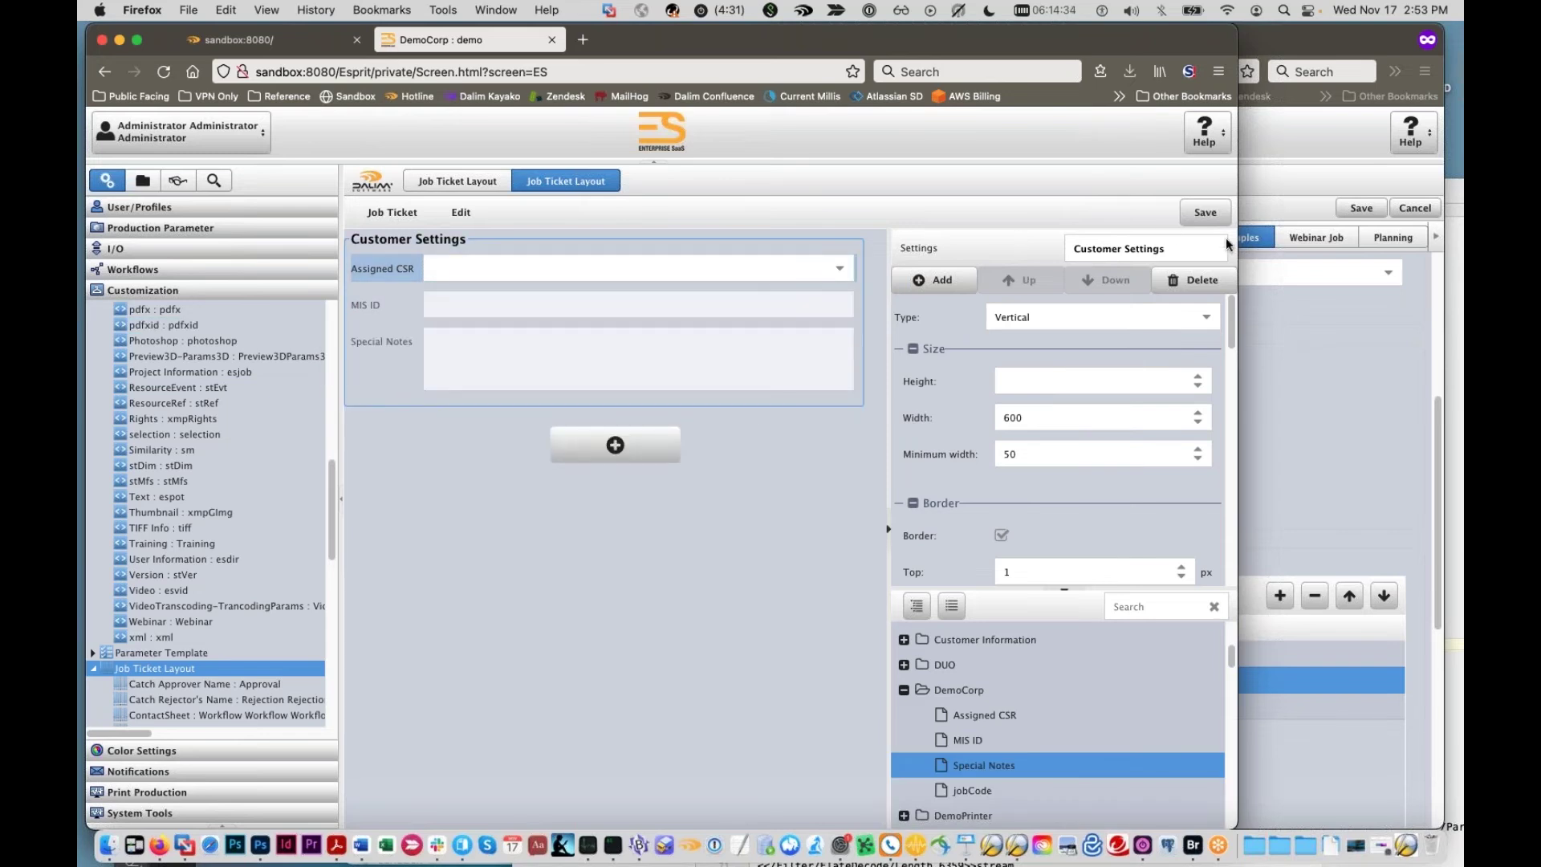
Step: Save the job ticket layout and open the DemoCorp : demo namespace
left_click(1200, 213)
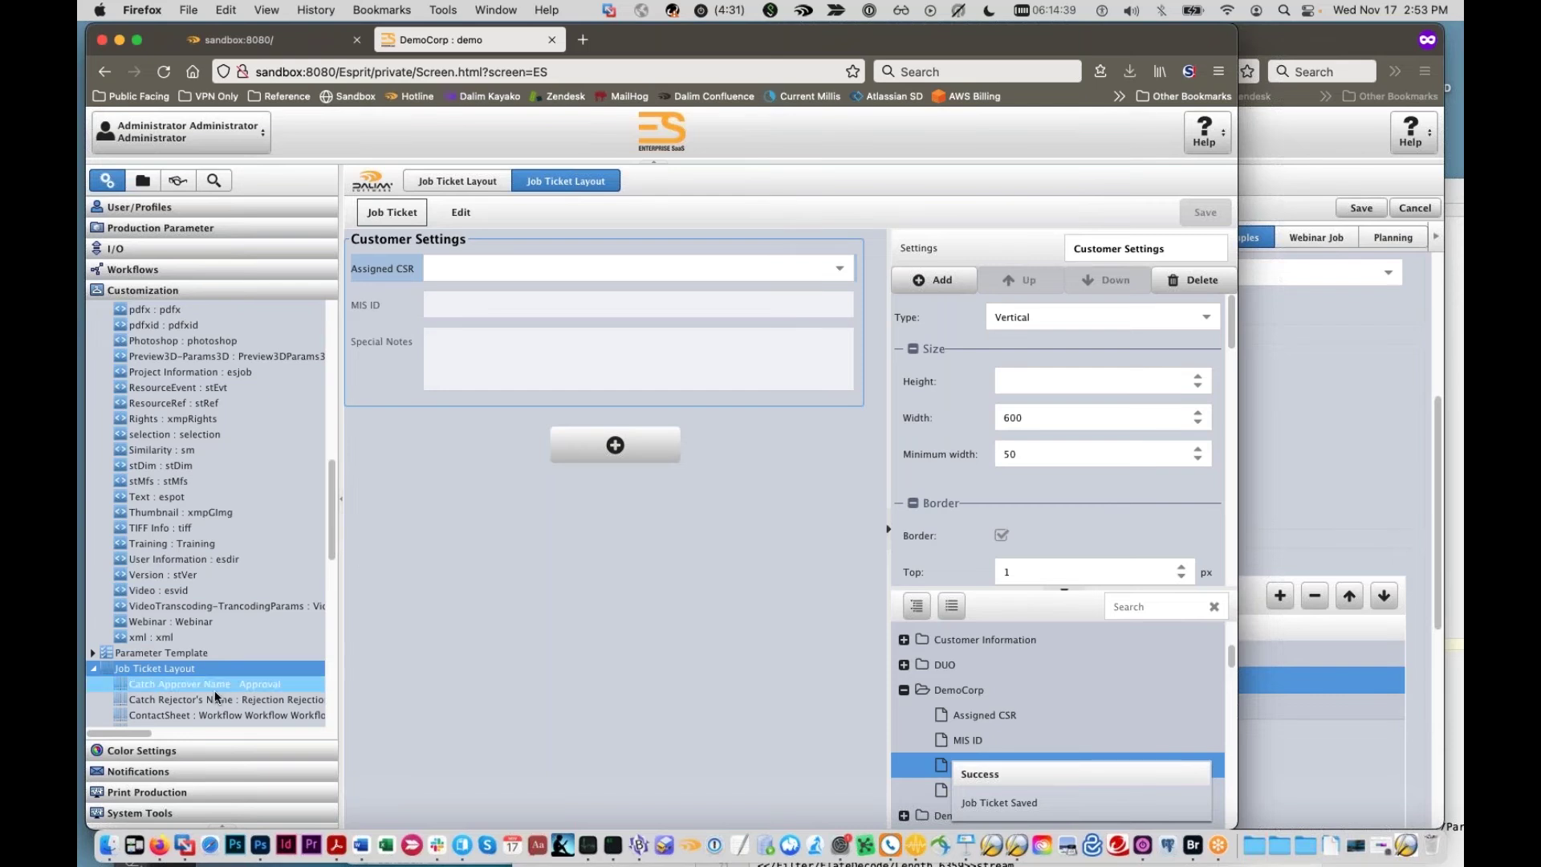
scroll(176, 456, "up", 5)
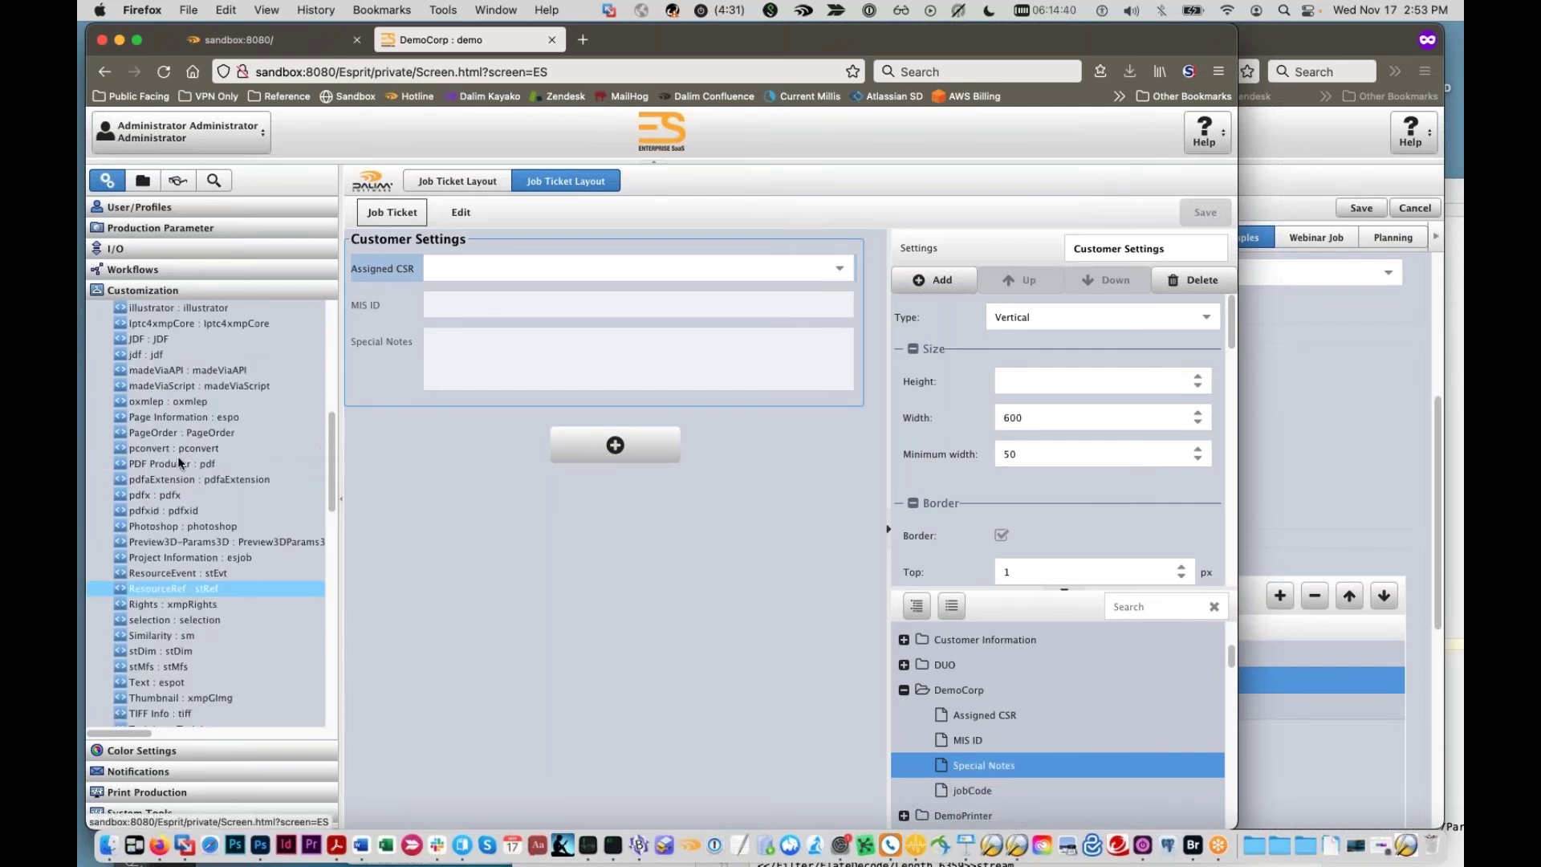
scroll(180, 451, "up", 7)
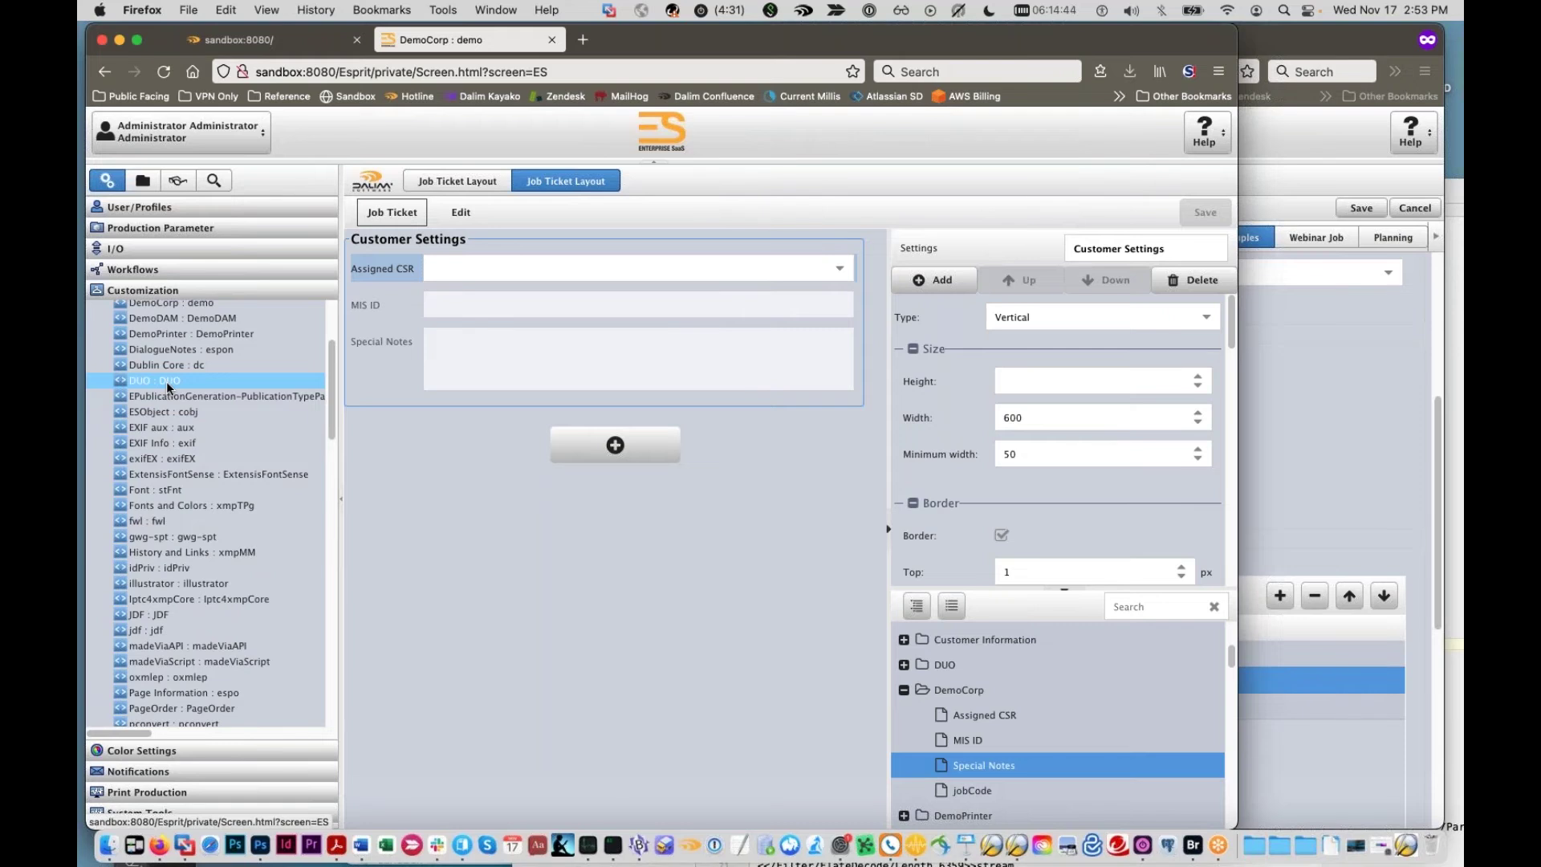
scroll(165, 388, "up", 1)
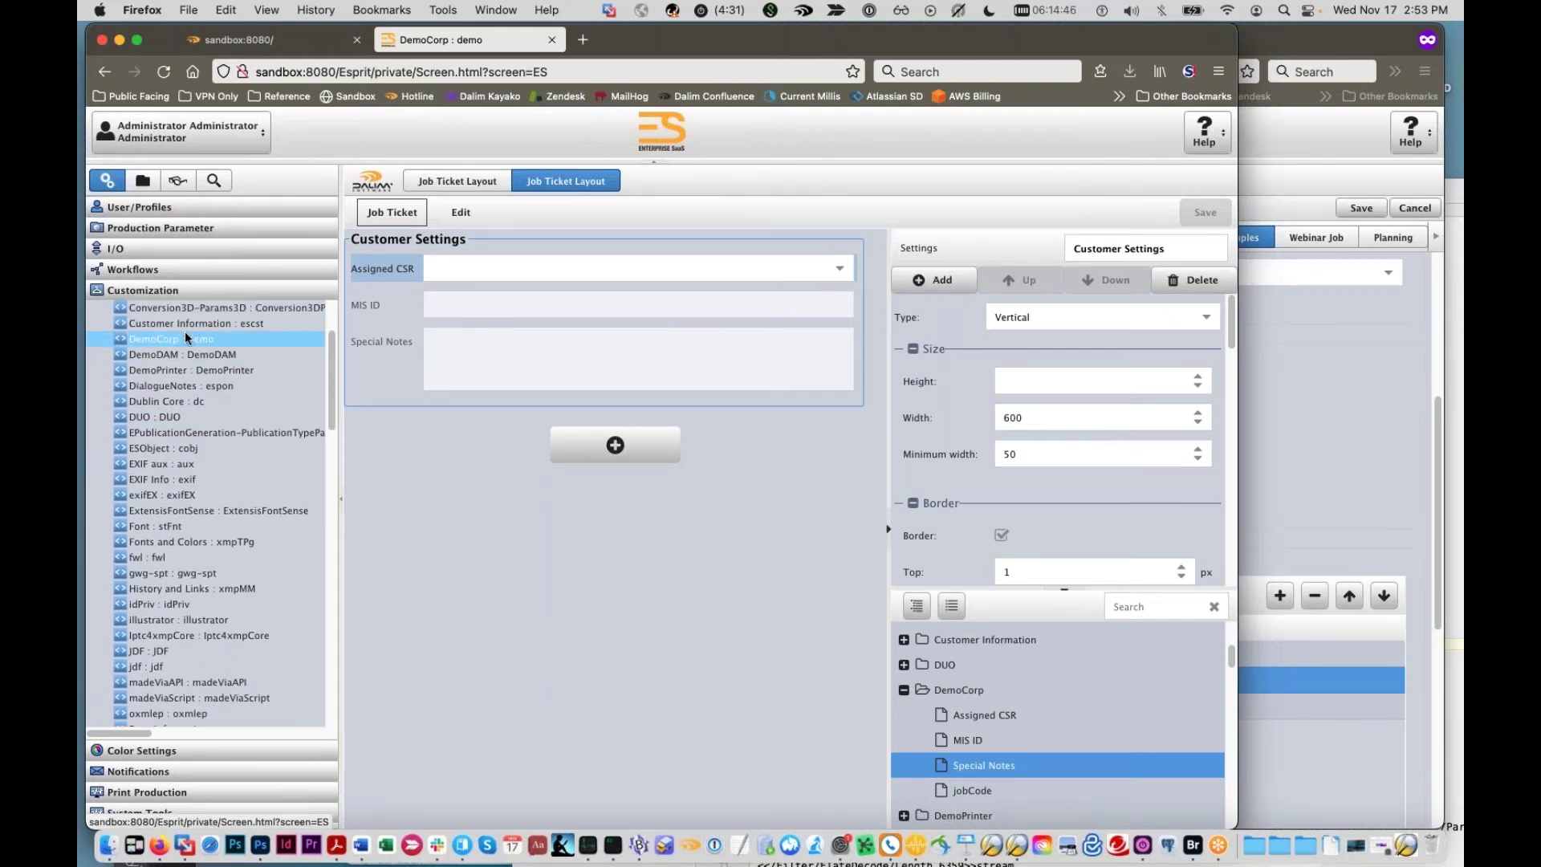
left_click(186, 338)
Step: Give the misID property the regular expression [A-Z][A-Z][0-9][0-9][0-9][0-9] and save the DemoCorp namespace
left_click(767, 520)
left_click(768, 522)
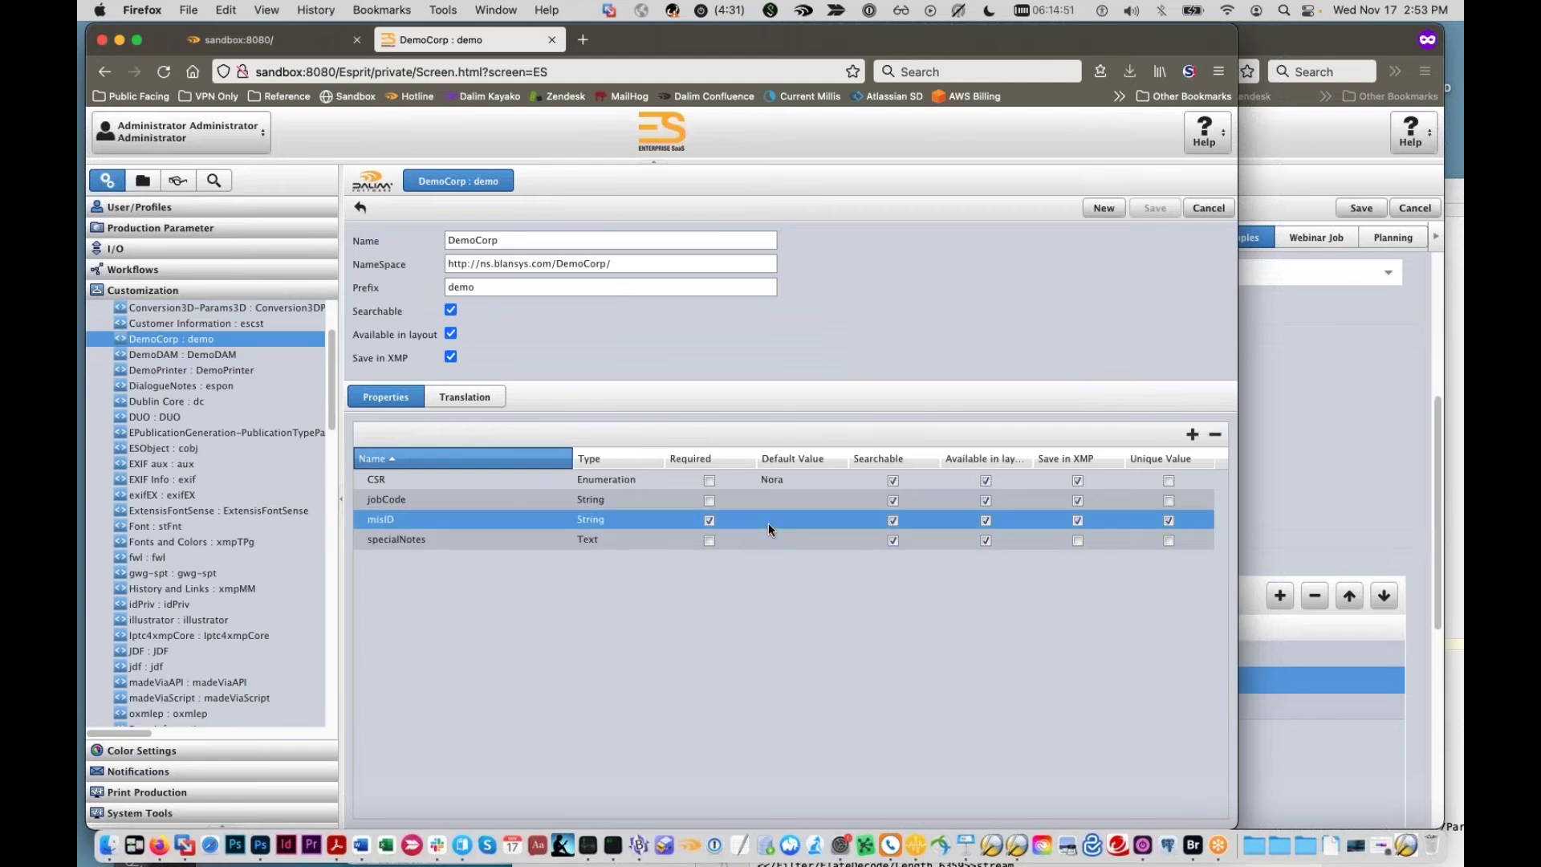
double_click(768, 522)
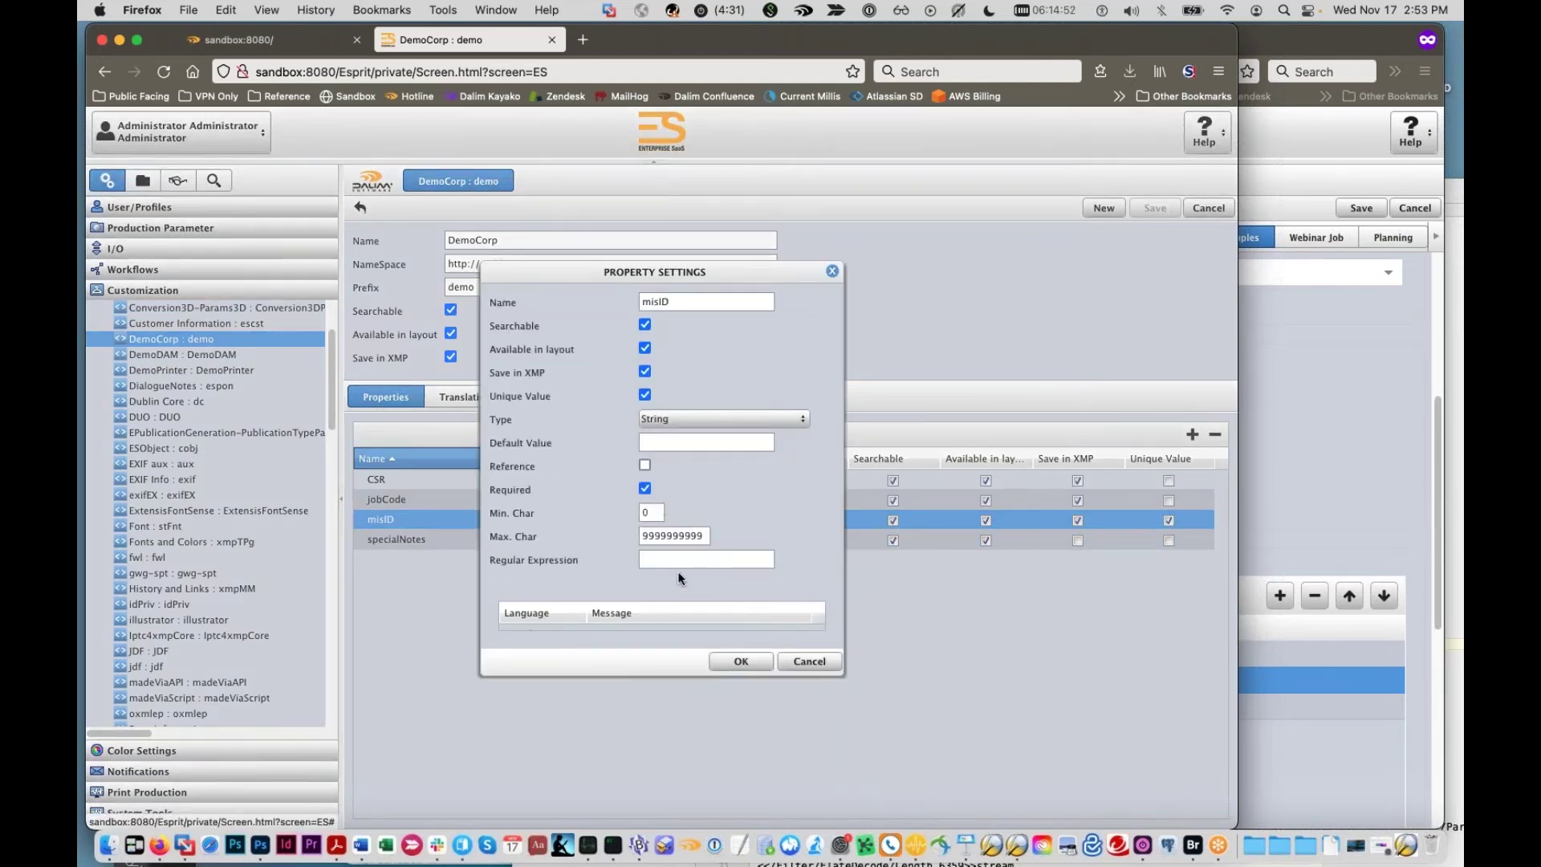
left_click(672, 561)
type("[A-Z][A-")
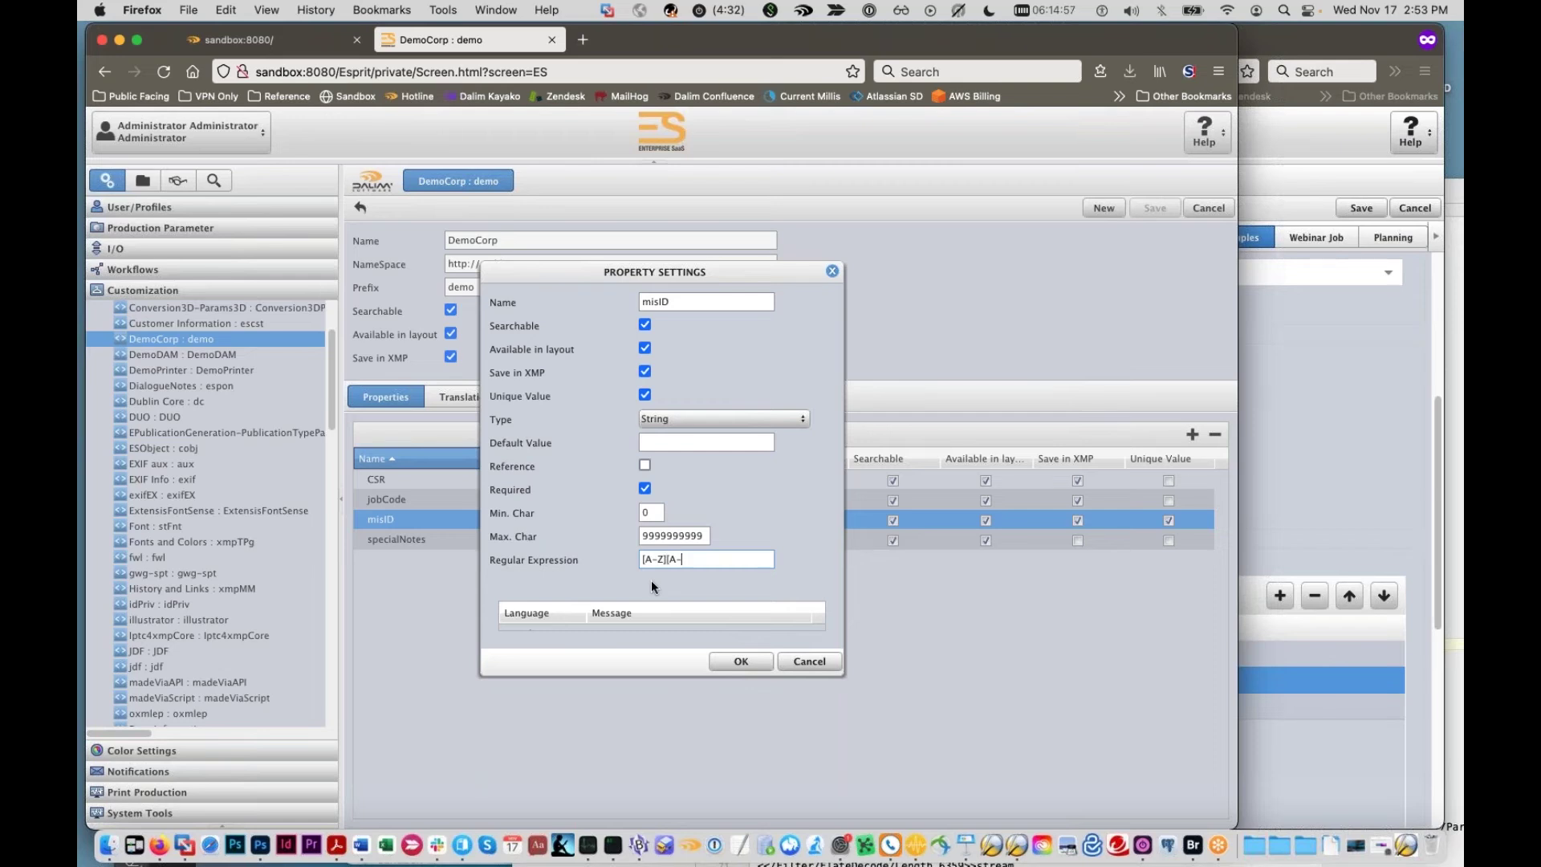
type("Z][0-9][0-9][0-9][0-9]")
key("super+Left")
left_click(711, 559)
left_click(741, 661)
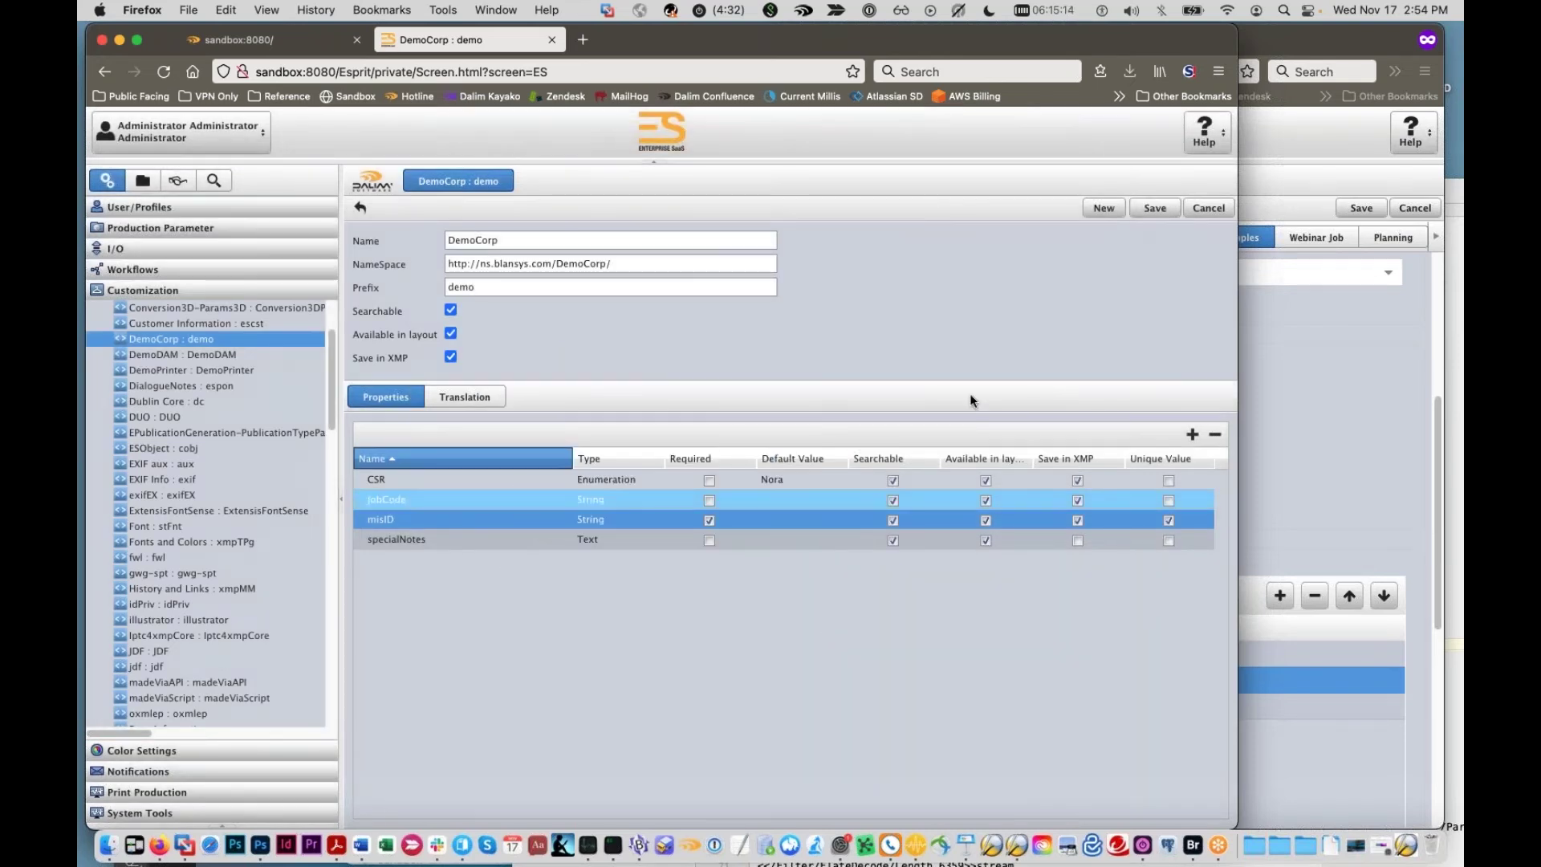
left_click(1147, 209)
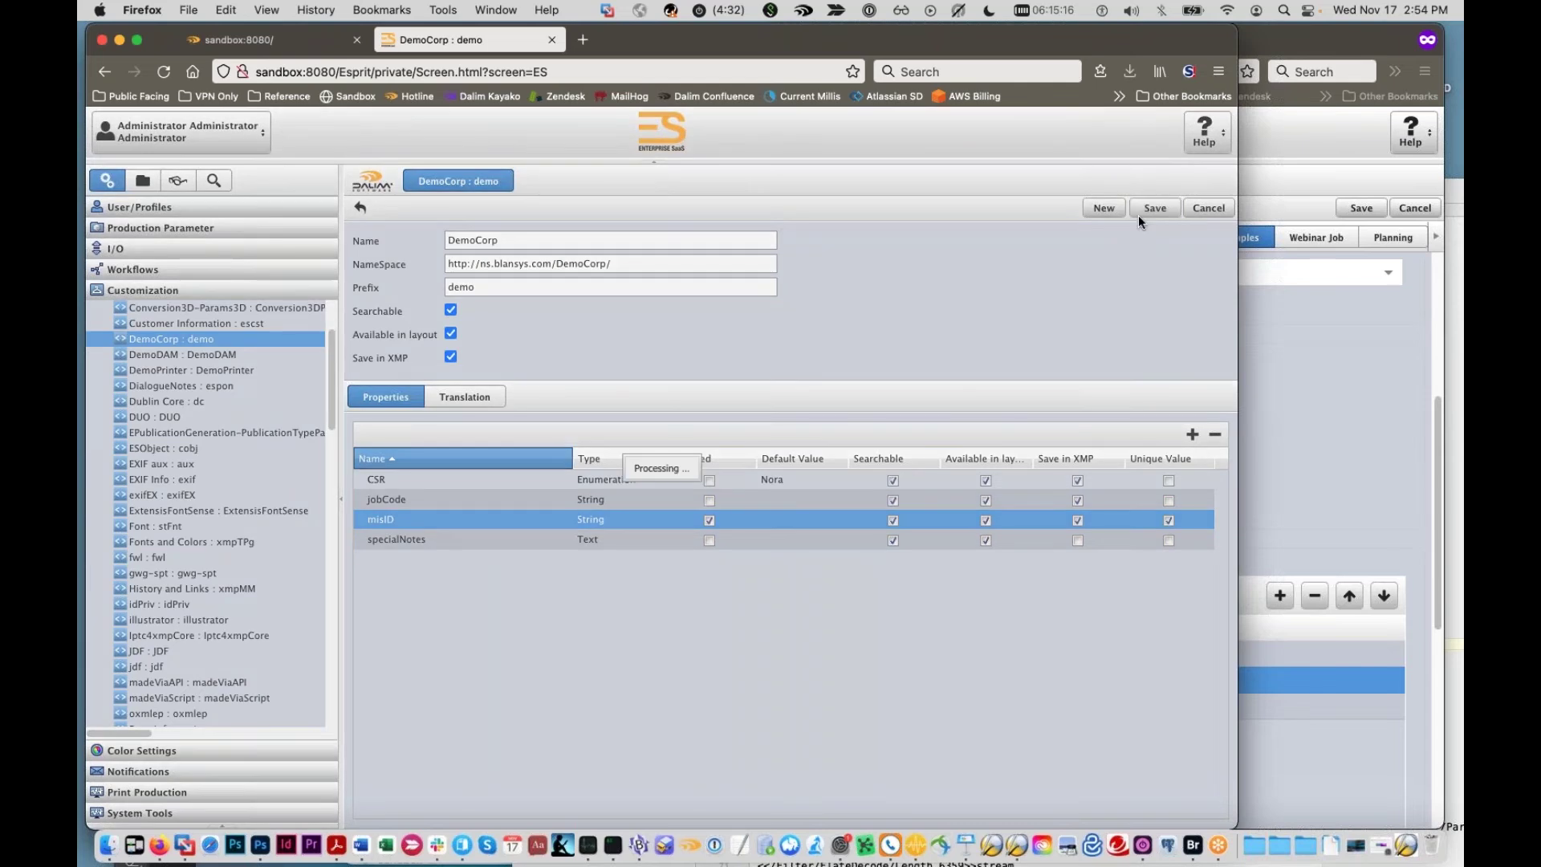
Step: Assign a different CSR in the 8-Track Collectors Monthly customer's Customer Settings and save
left_click(145, 208)
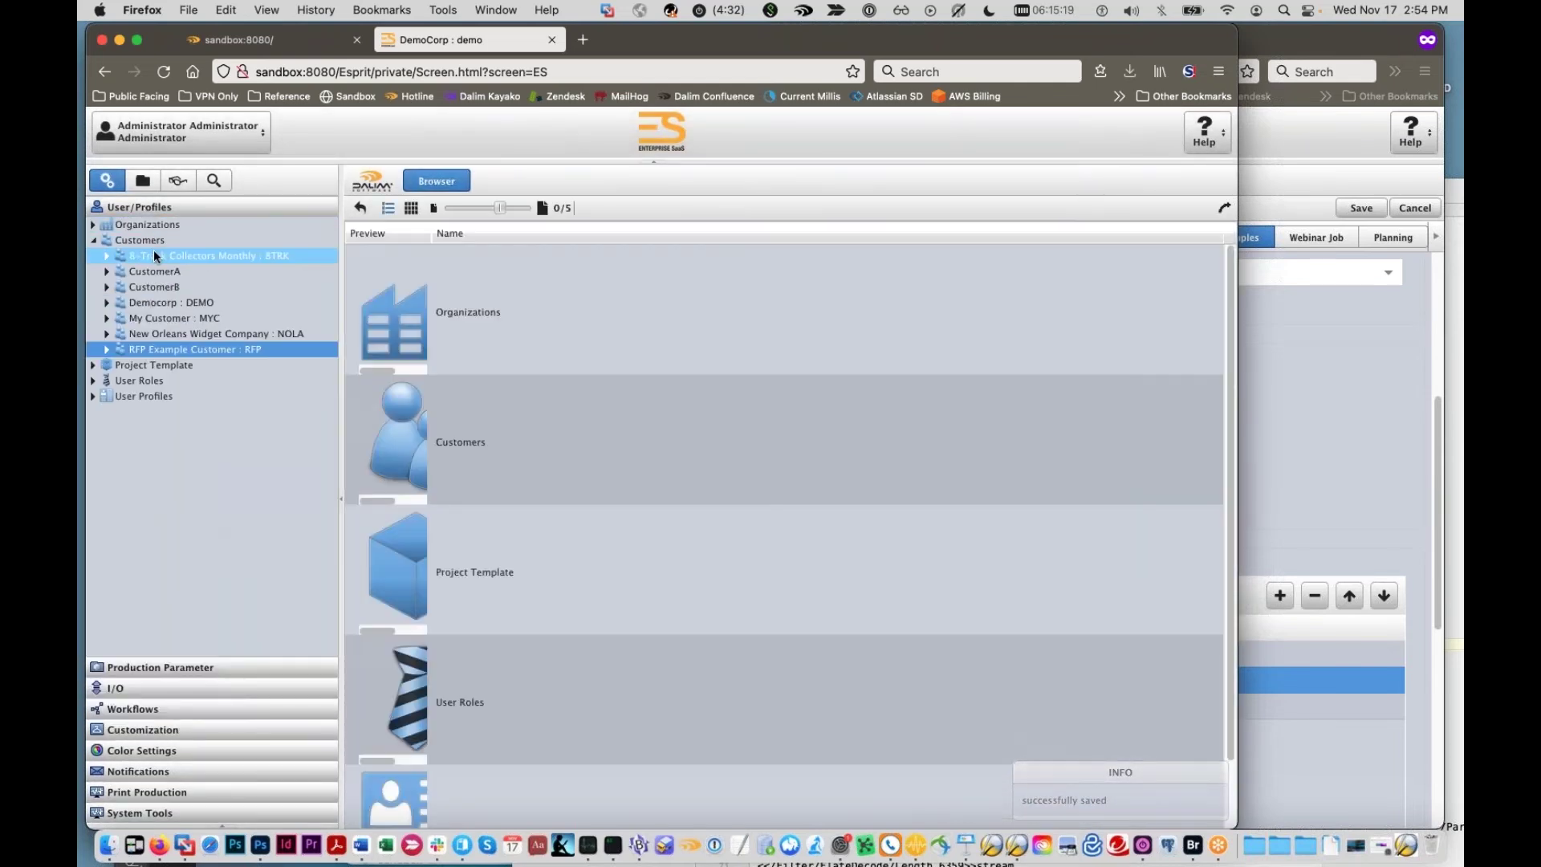
left_click(153, 254)
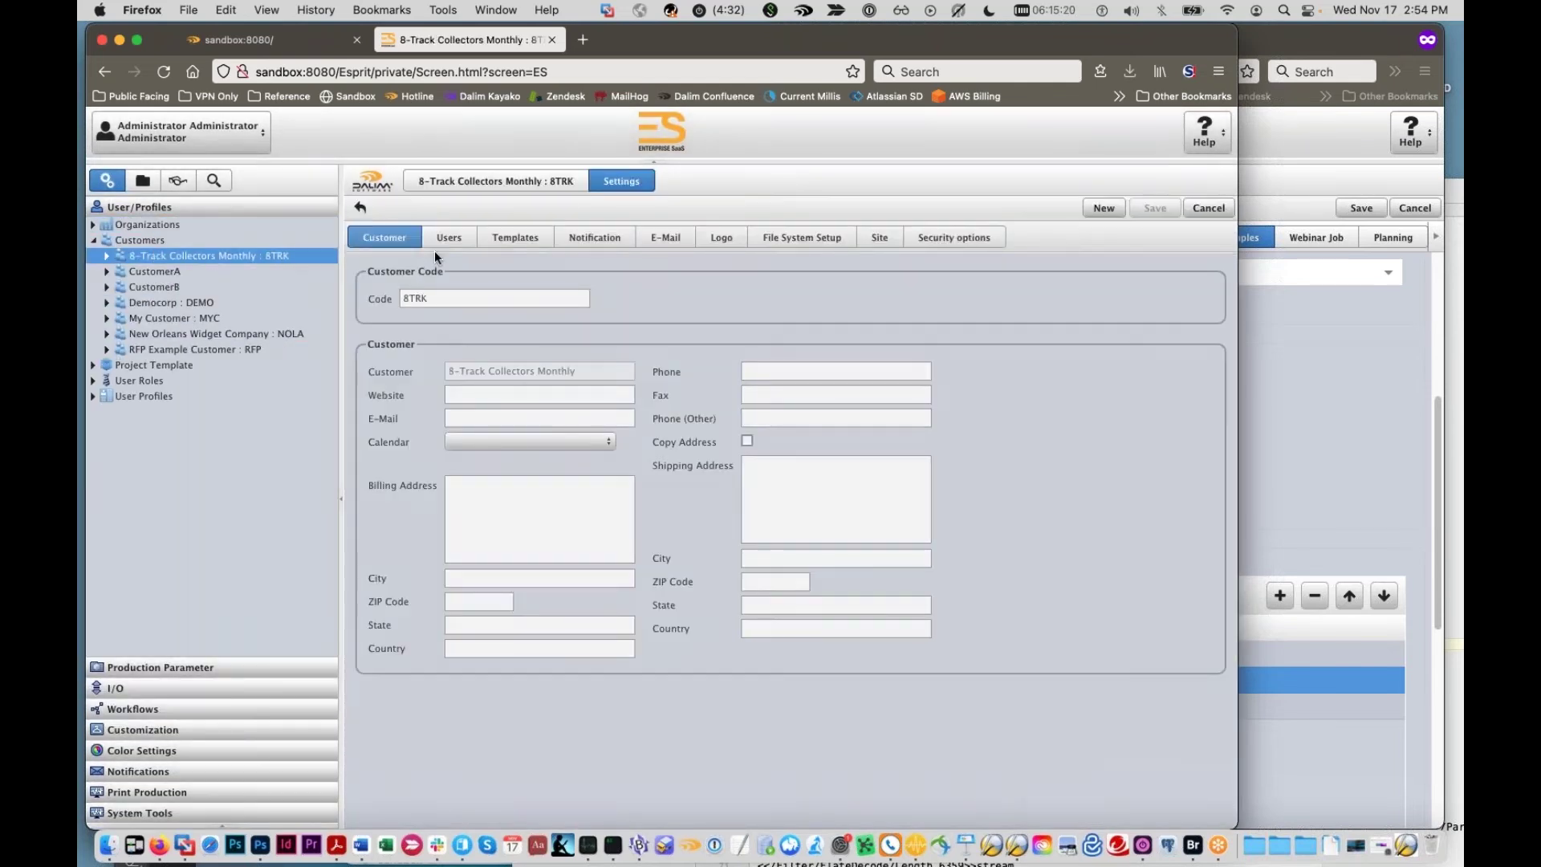
left_click(1090, 237)
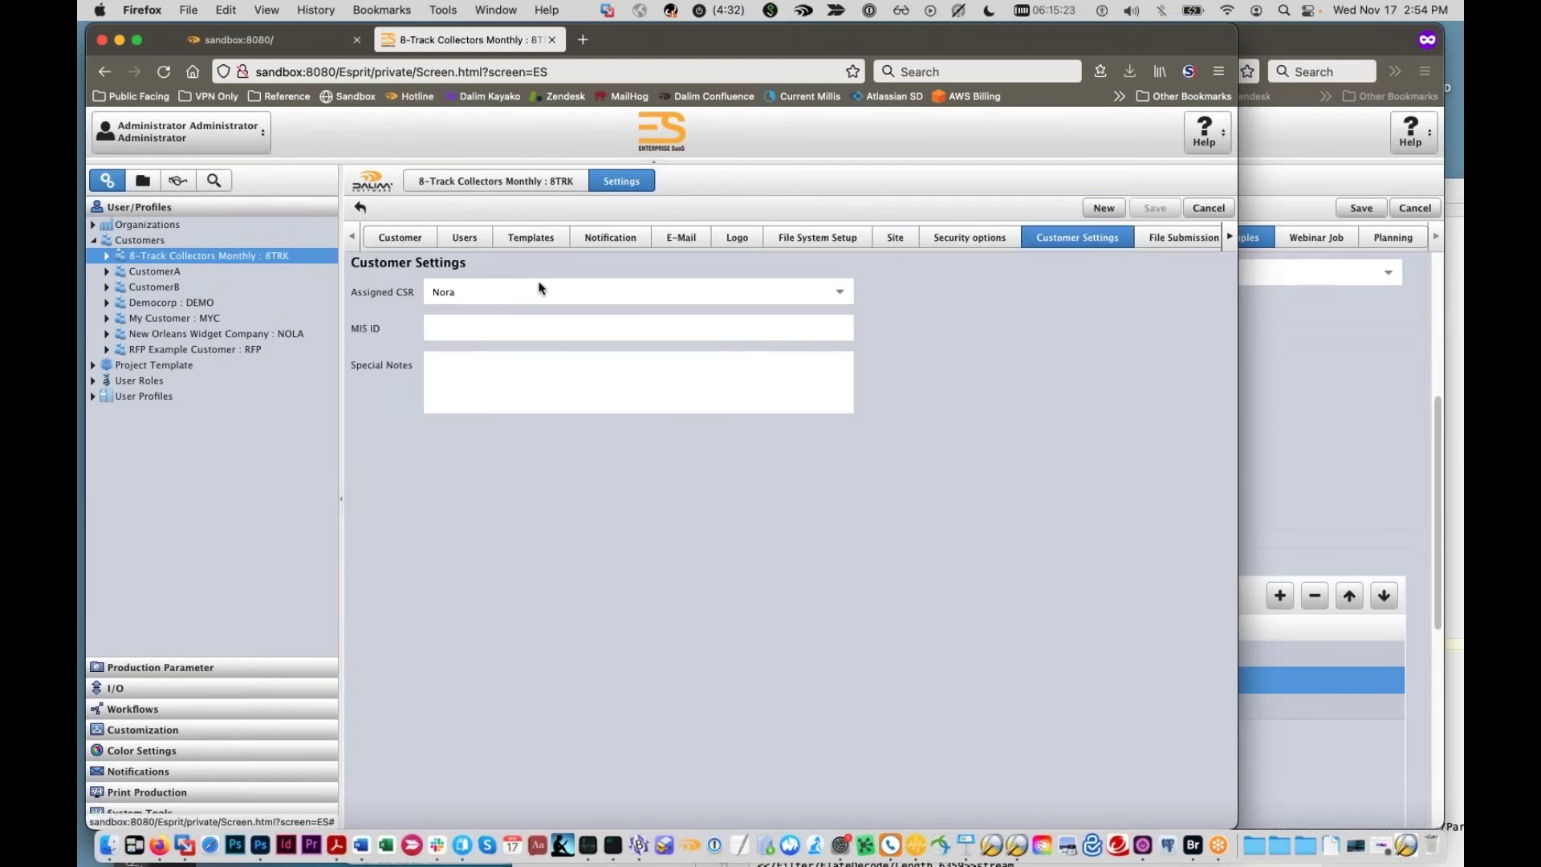
left_click(608, 321)
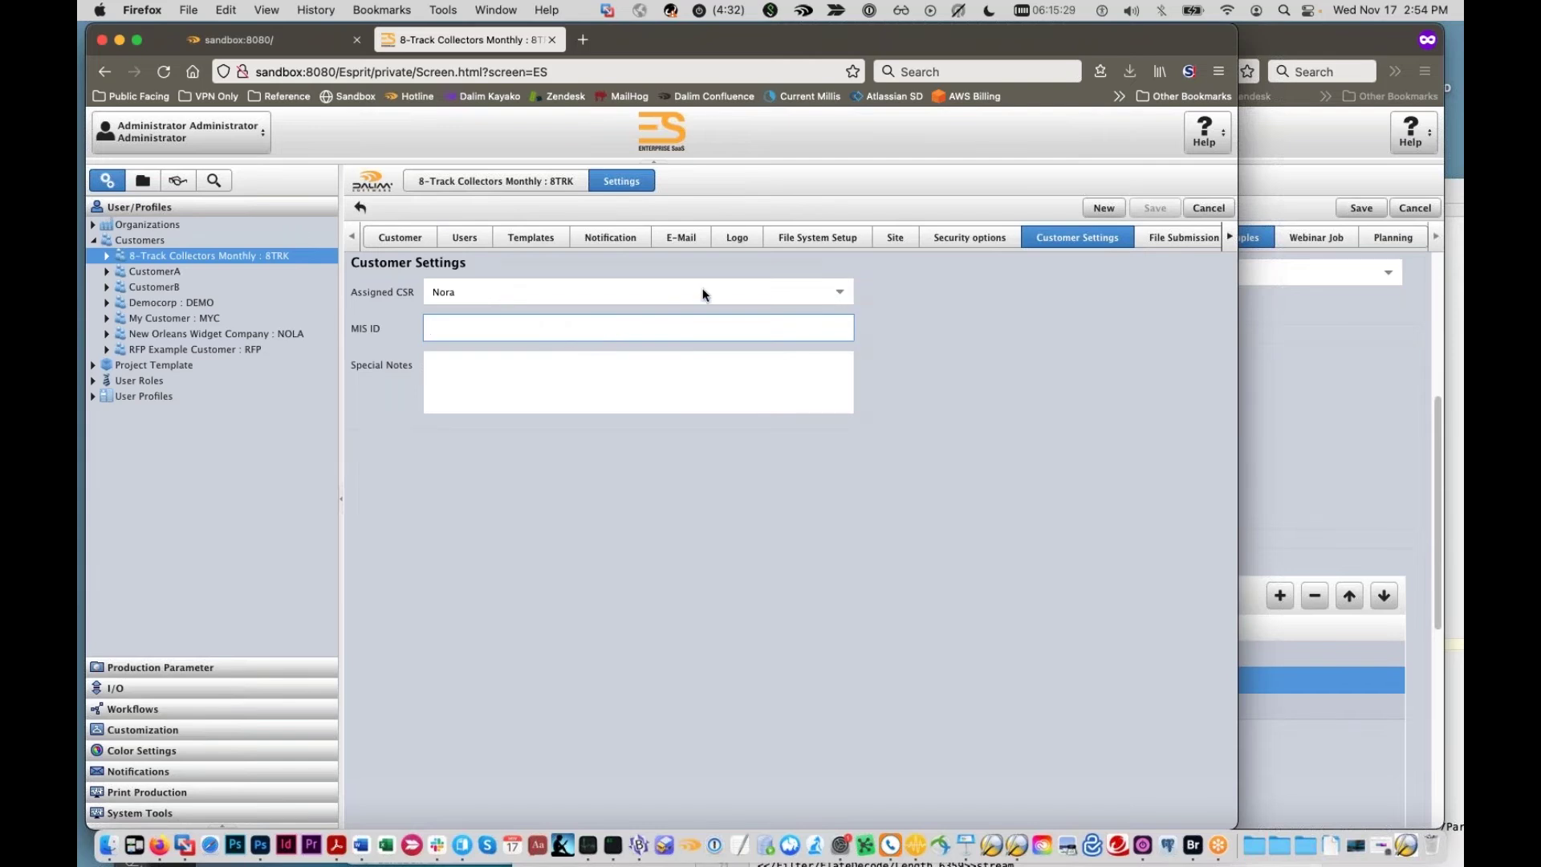
left_click(843, 291)
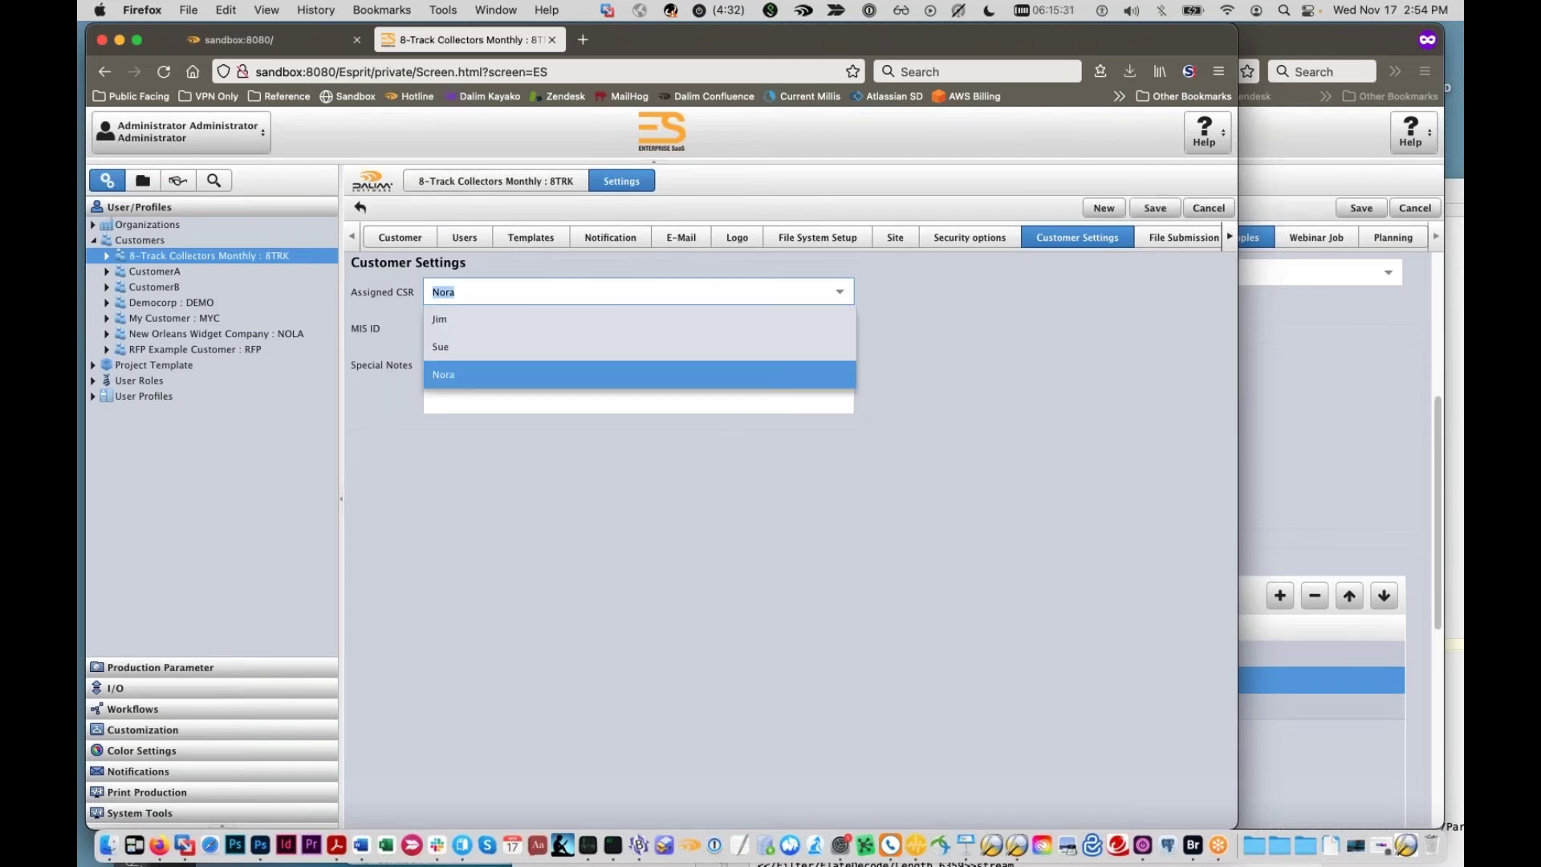
left_click(561, 342)
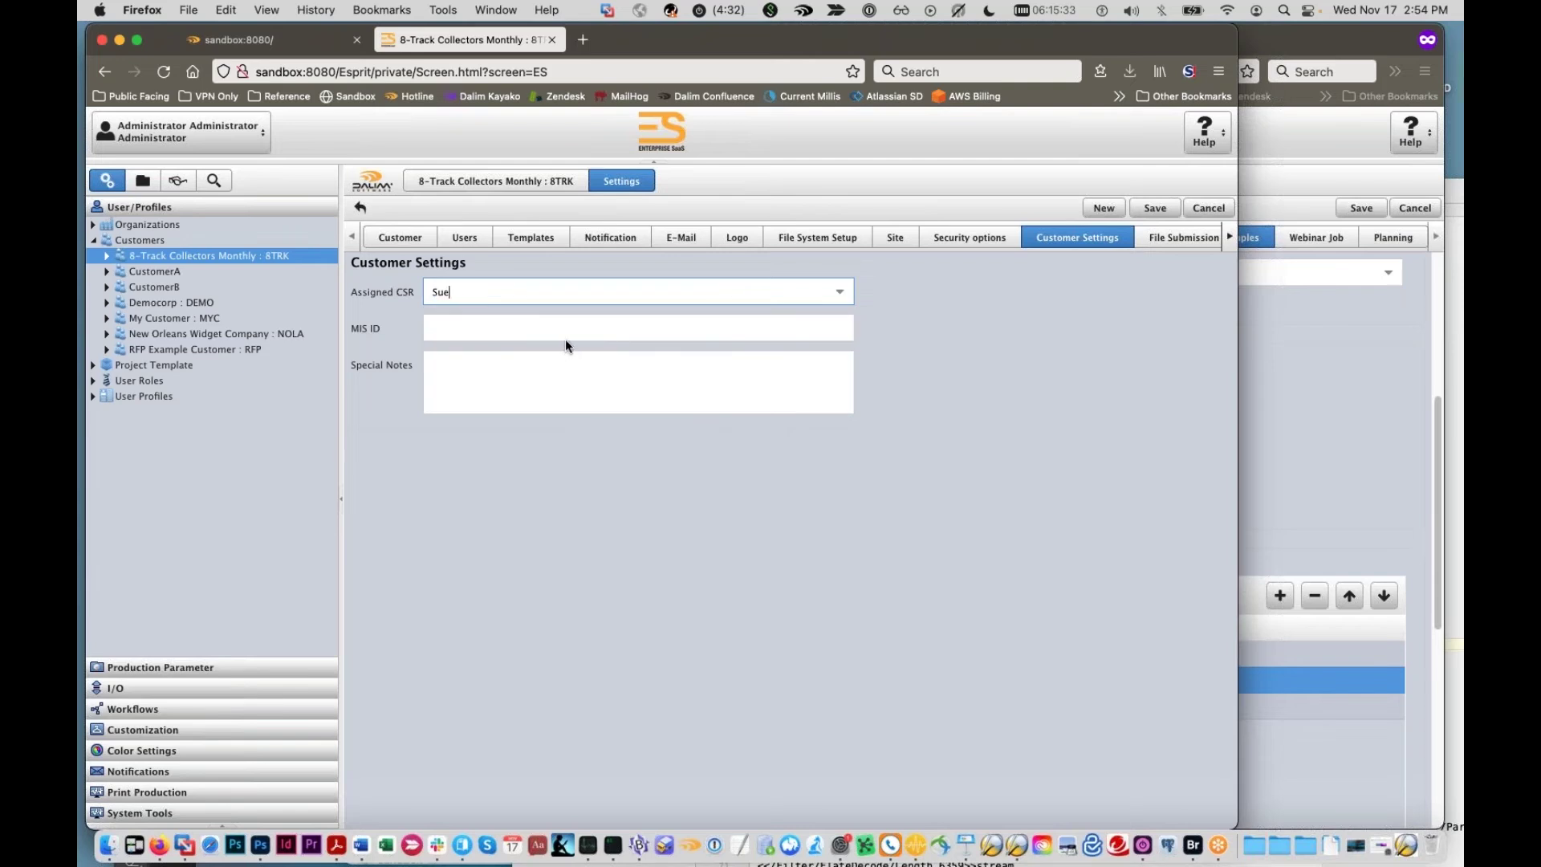
left_click(1173, 209)
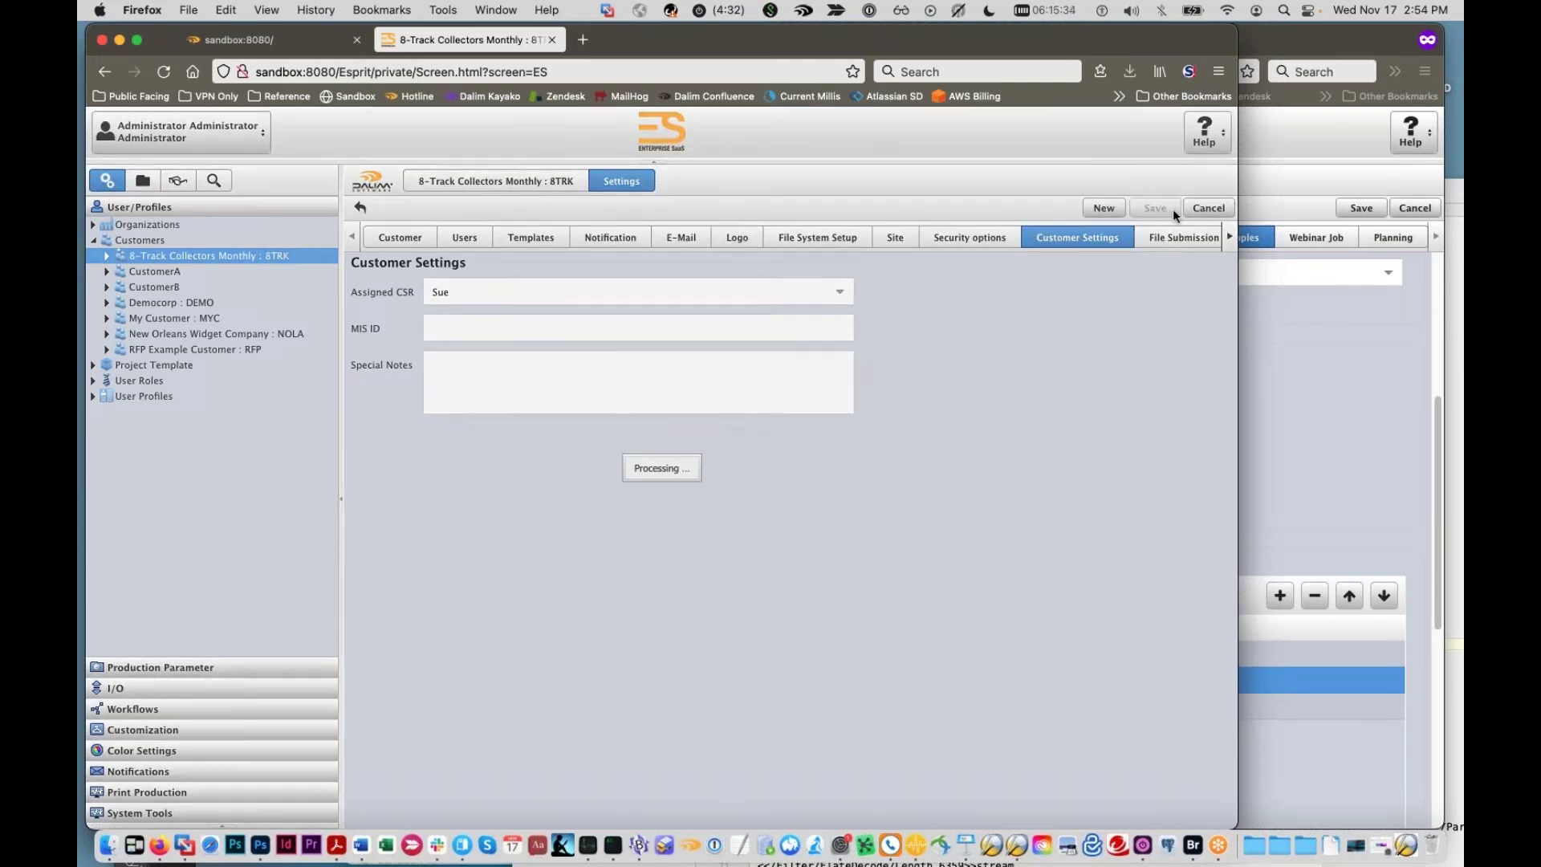
Step: Enter a long MIS ID, try saving, and dismiss the mandatory fields error
left_click(584, 328)
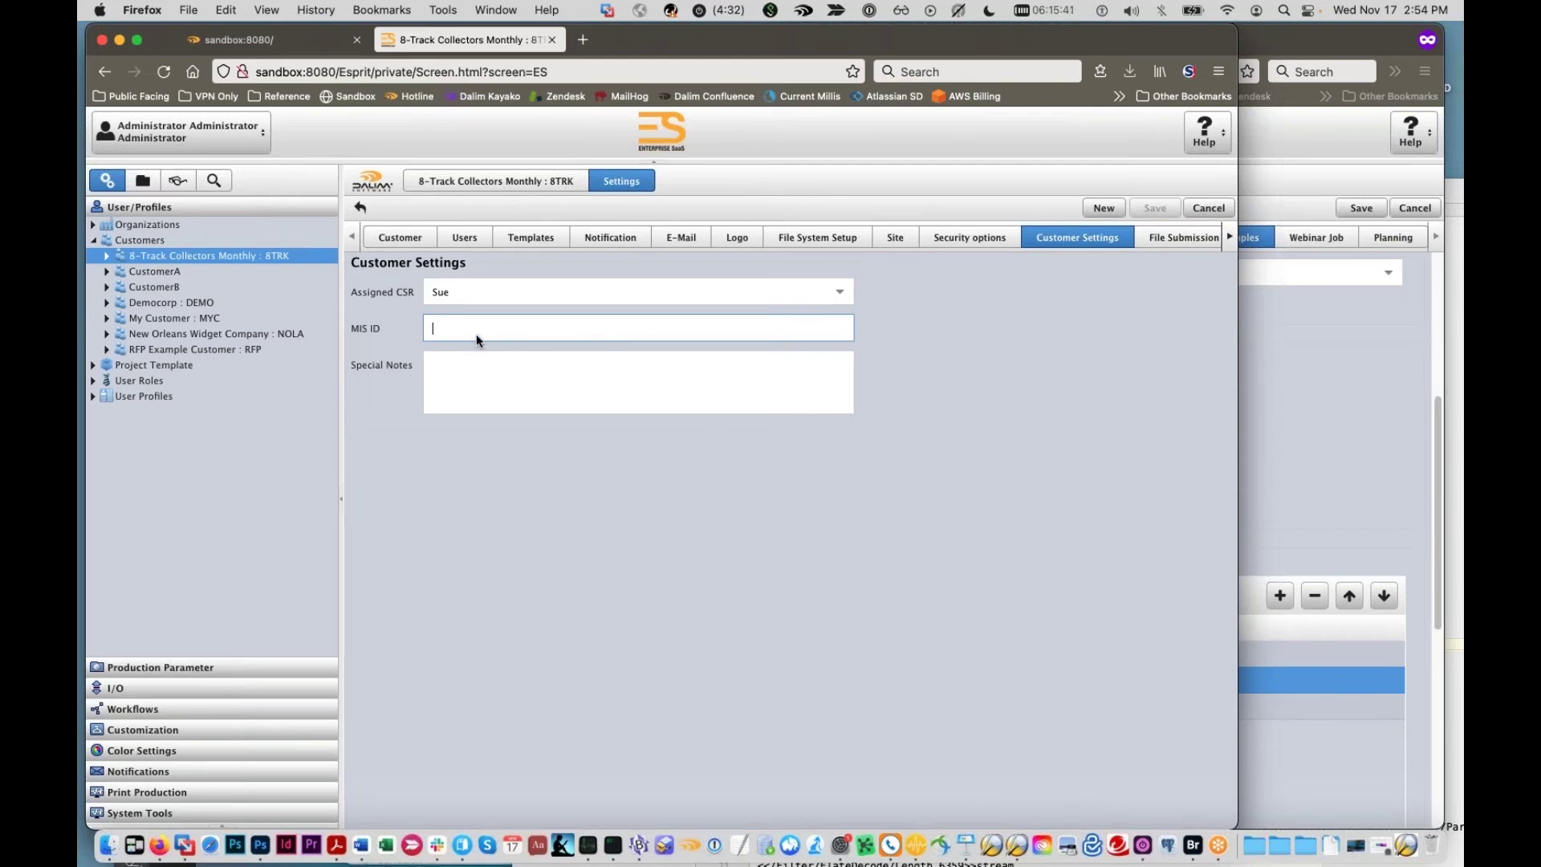
type("A3456")
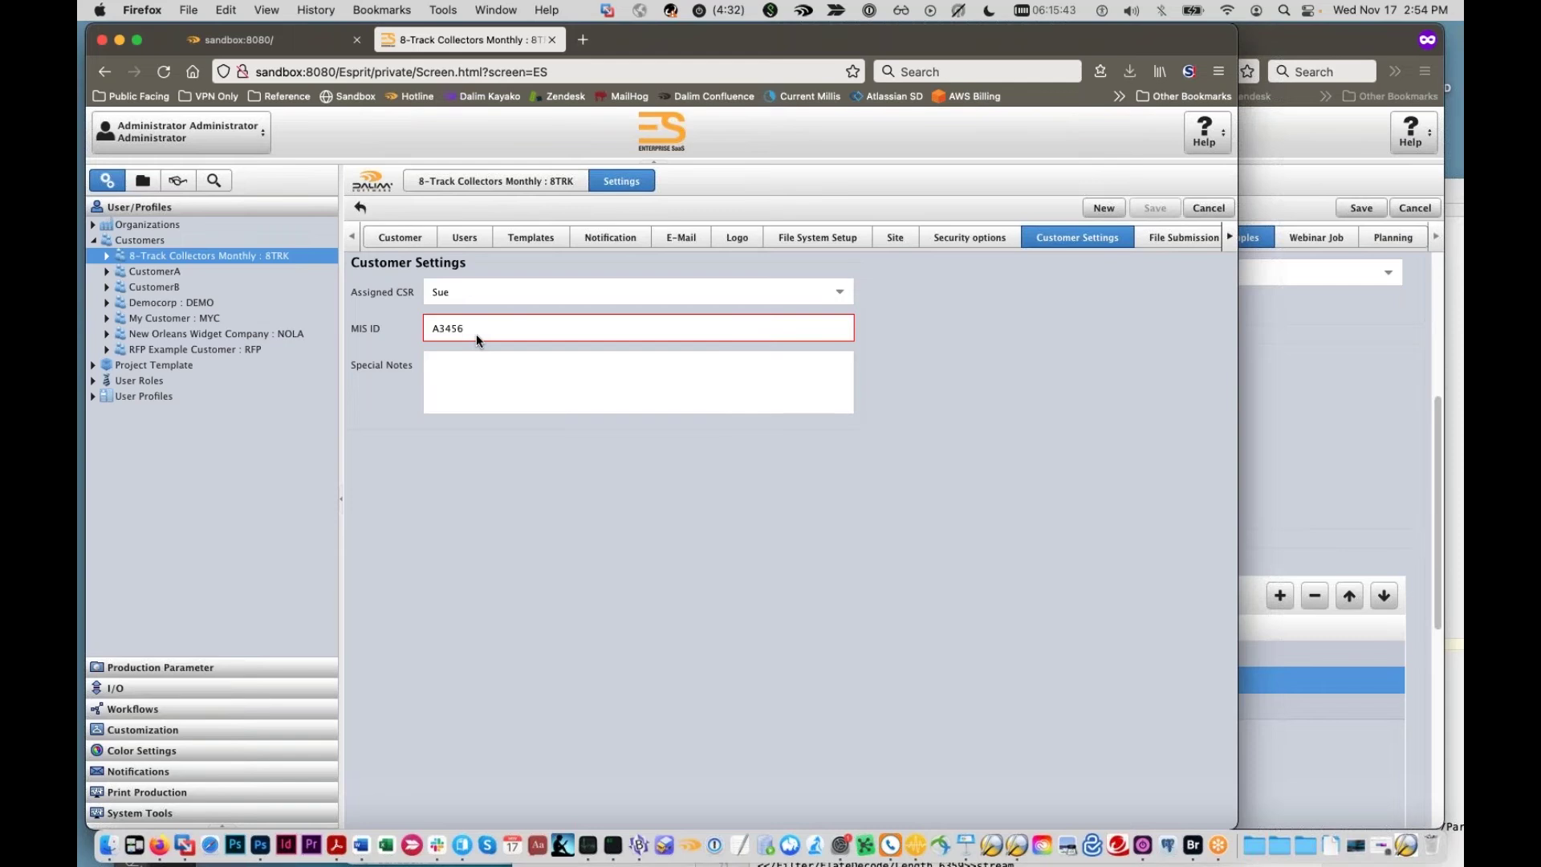
type("7947956r98")
left_click(1139, 209)
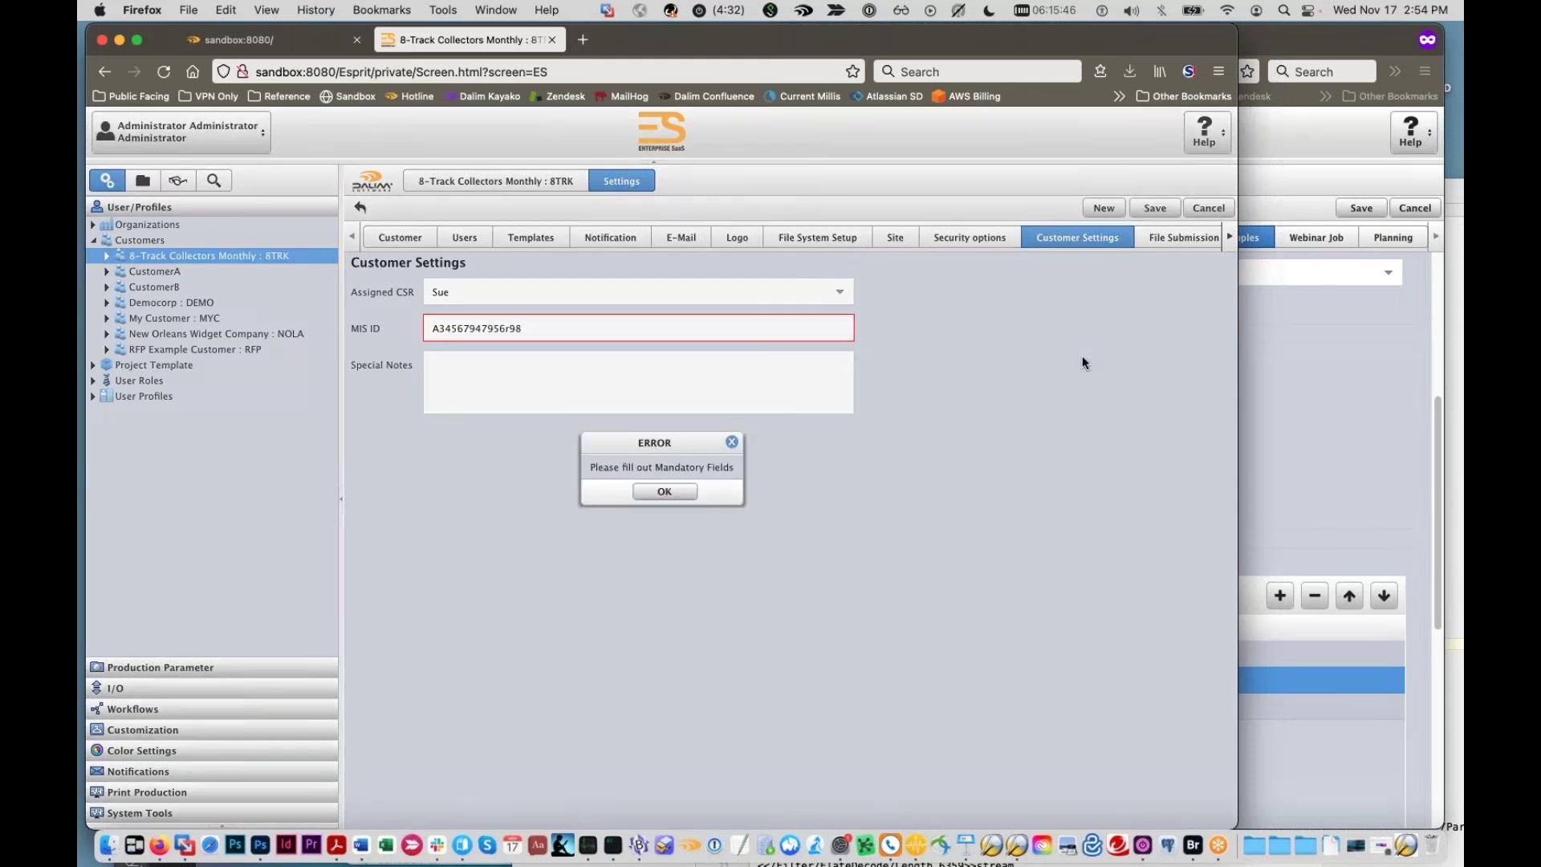
left_click(675, 483)
Step: Replace the MIS ID with a short two-letter, four-digit ID and save the settings
double_click(535, 330)
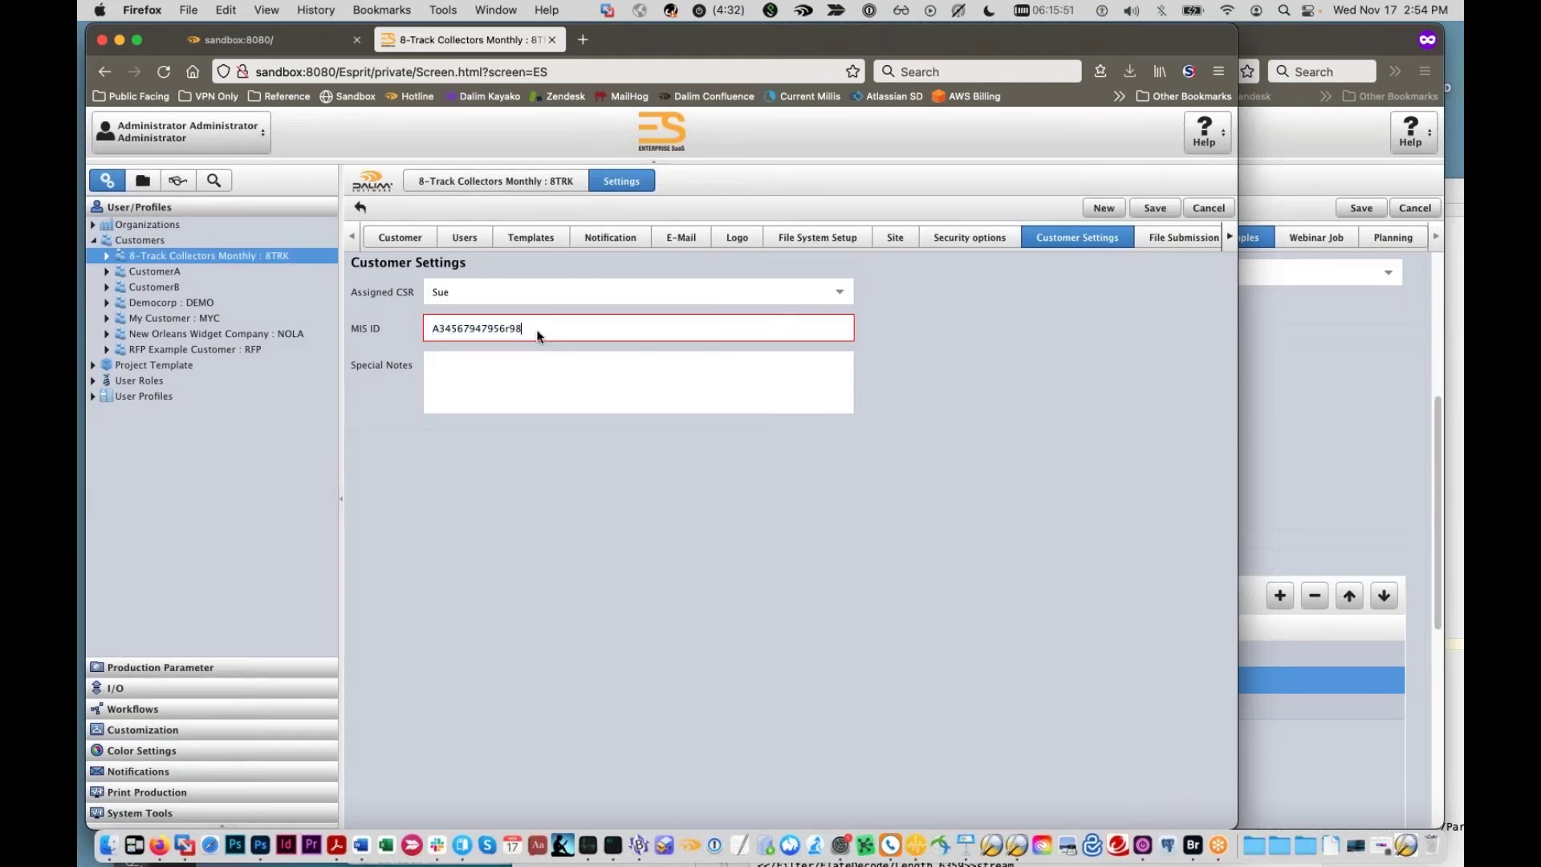
left_click(433, 332)
double_click(509, 330)
type("AB1234")
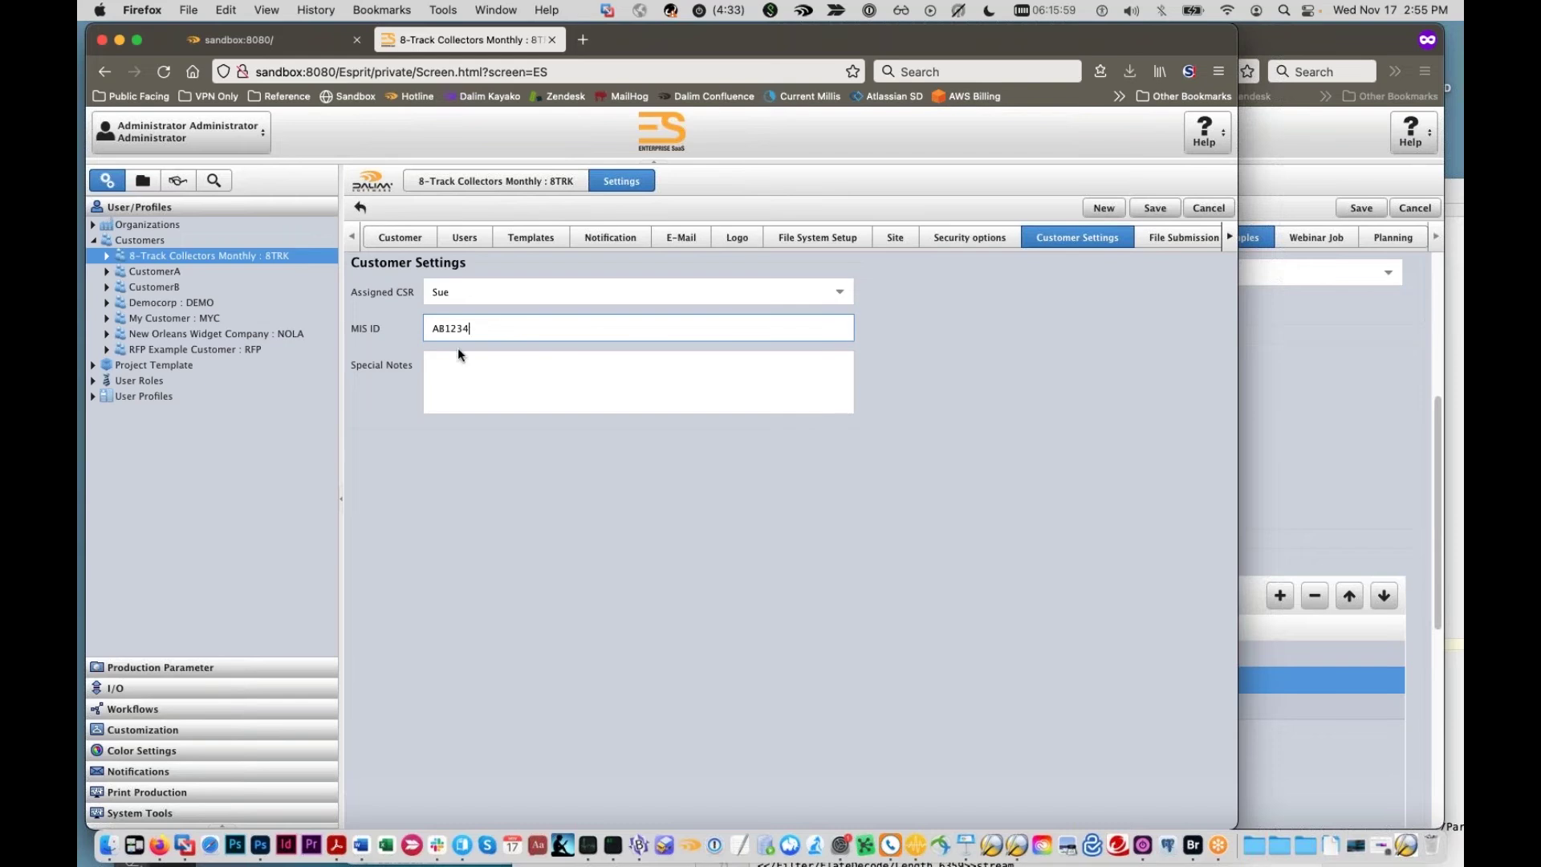
left_click(444, 331)
left_click(1148, 209)
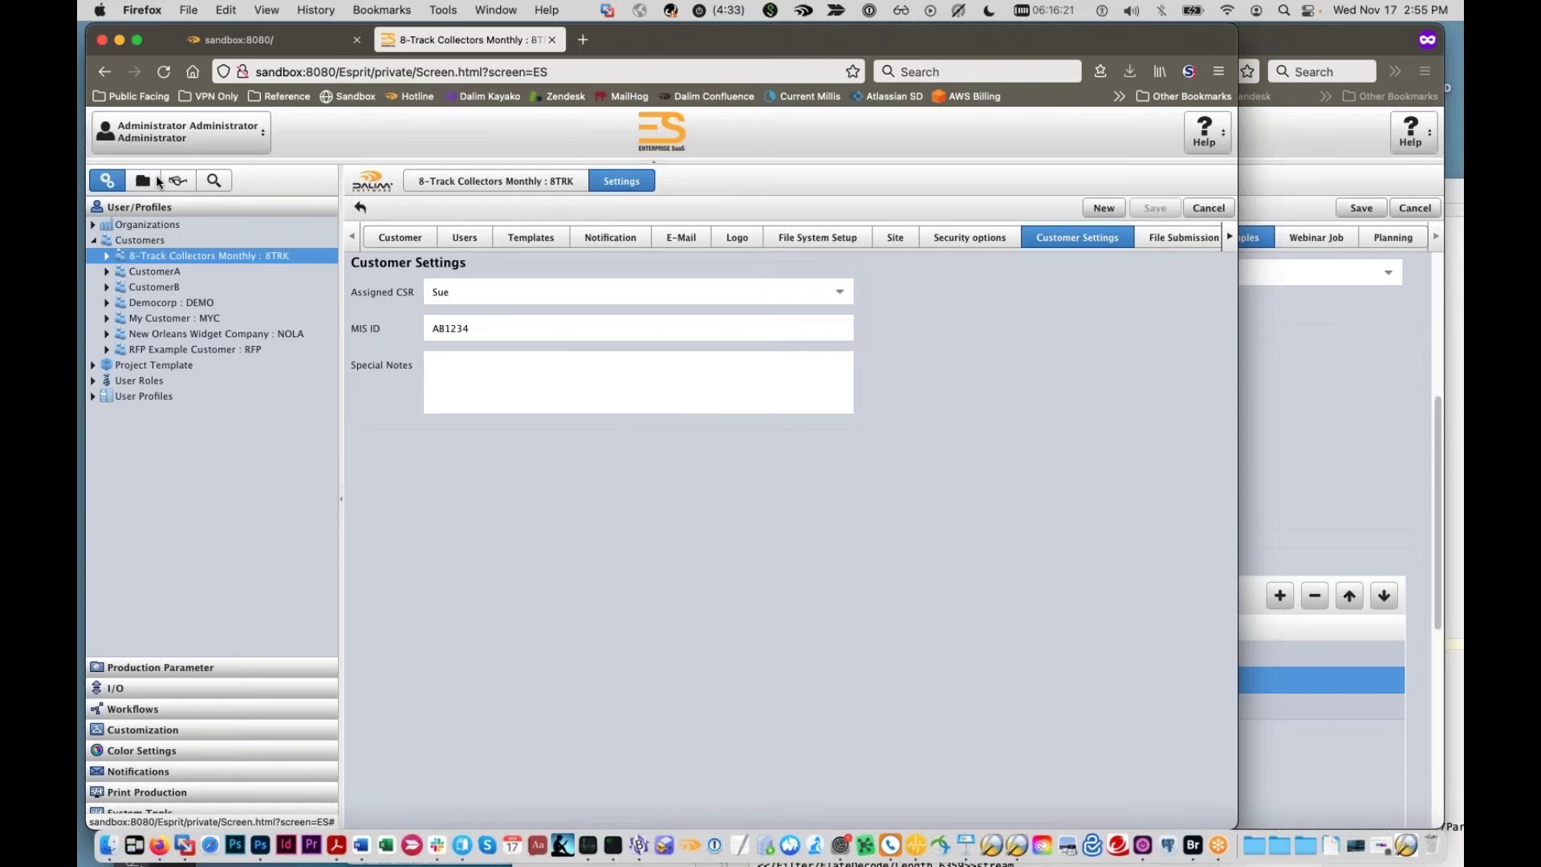
Step: Open the TwoApproval_Nov21Webinar document workflow in the workflow editor
left_click(157, 181)
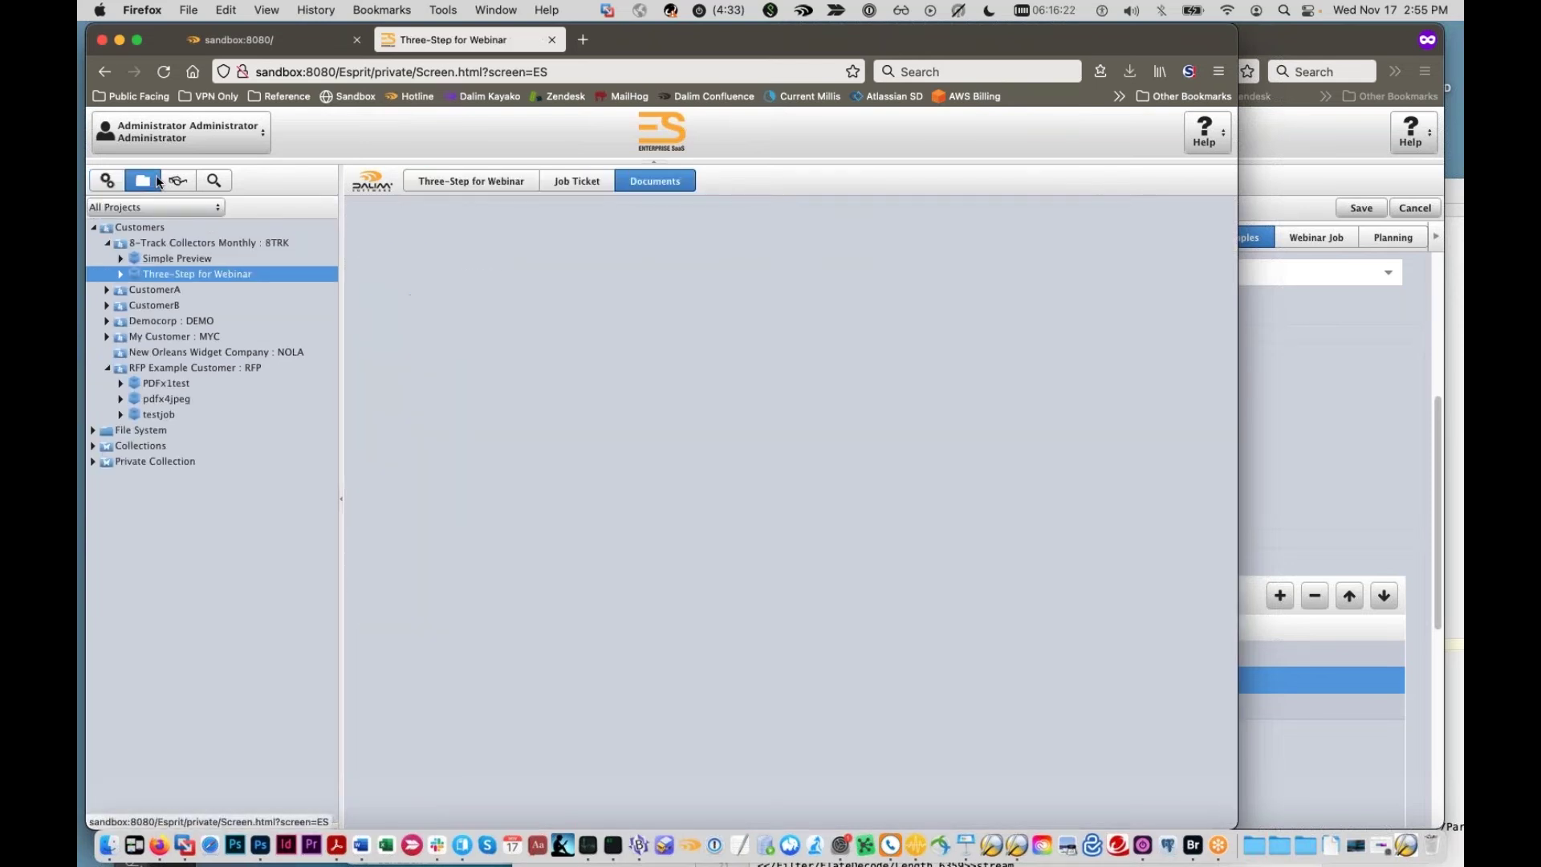
left_click(112, 183)
left_click(157, 709)
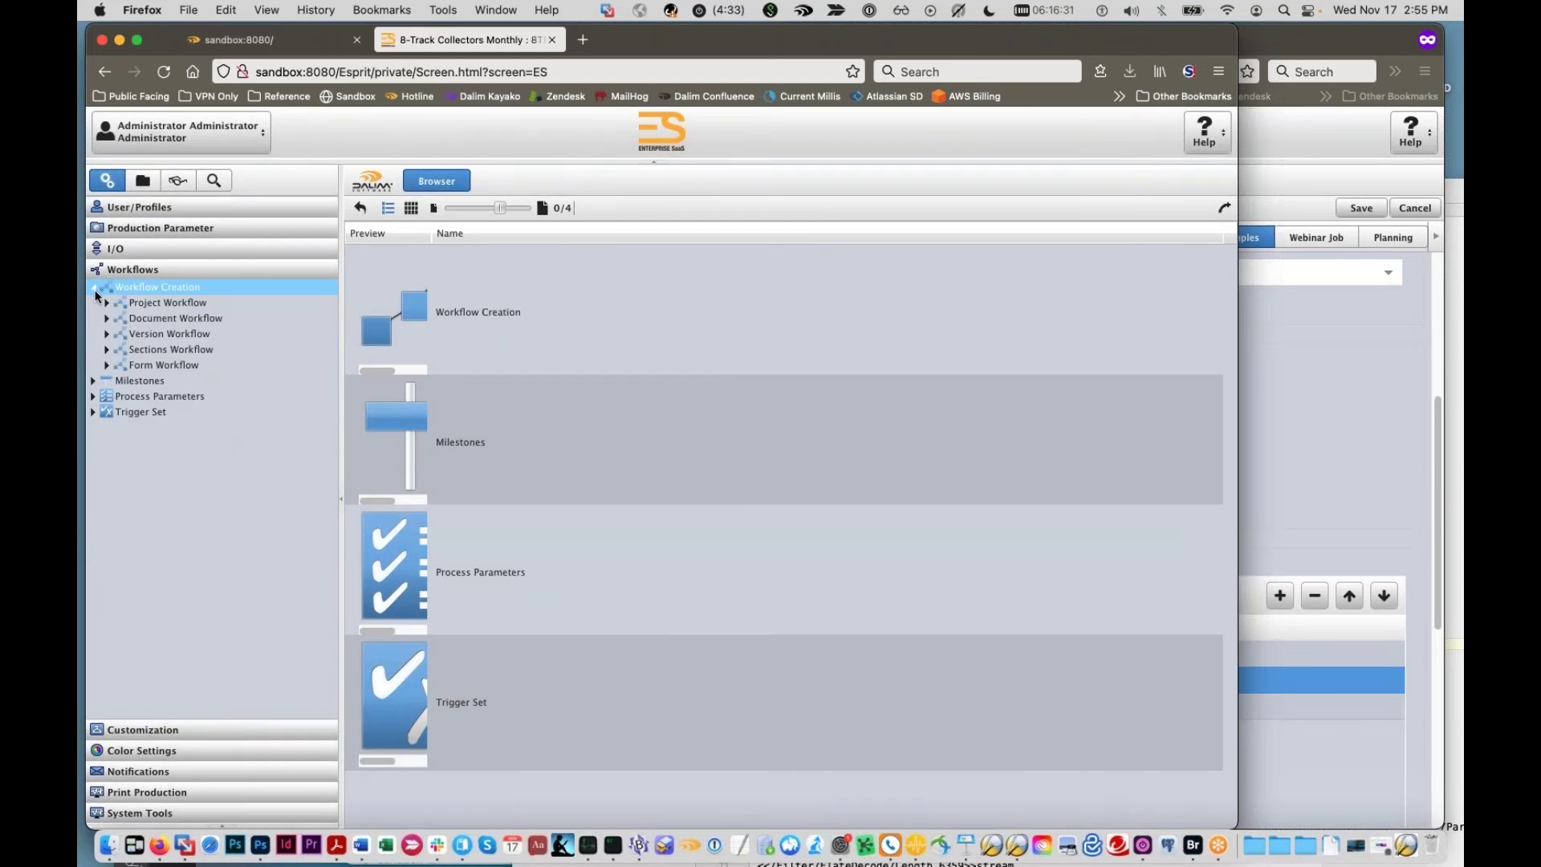
double_click(128, 319)
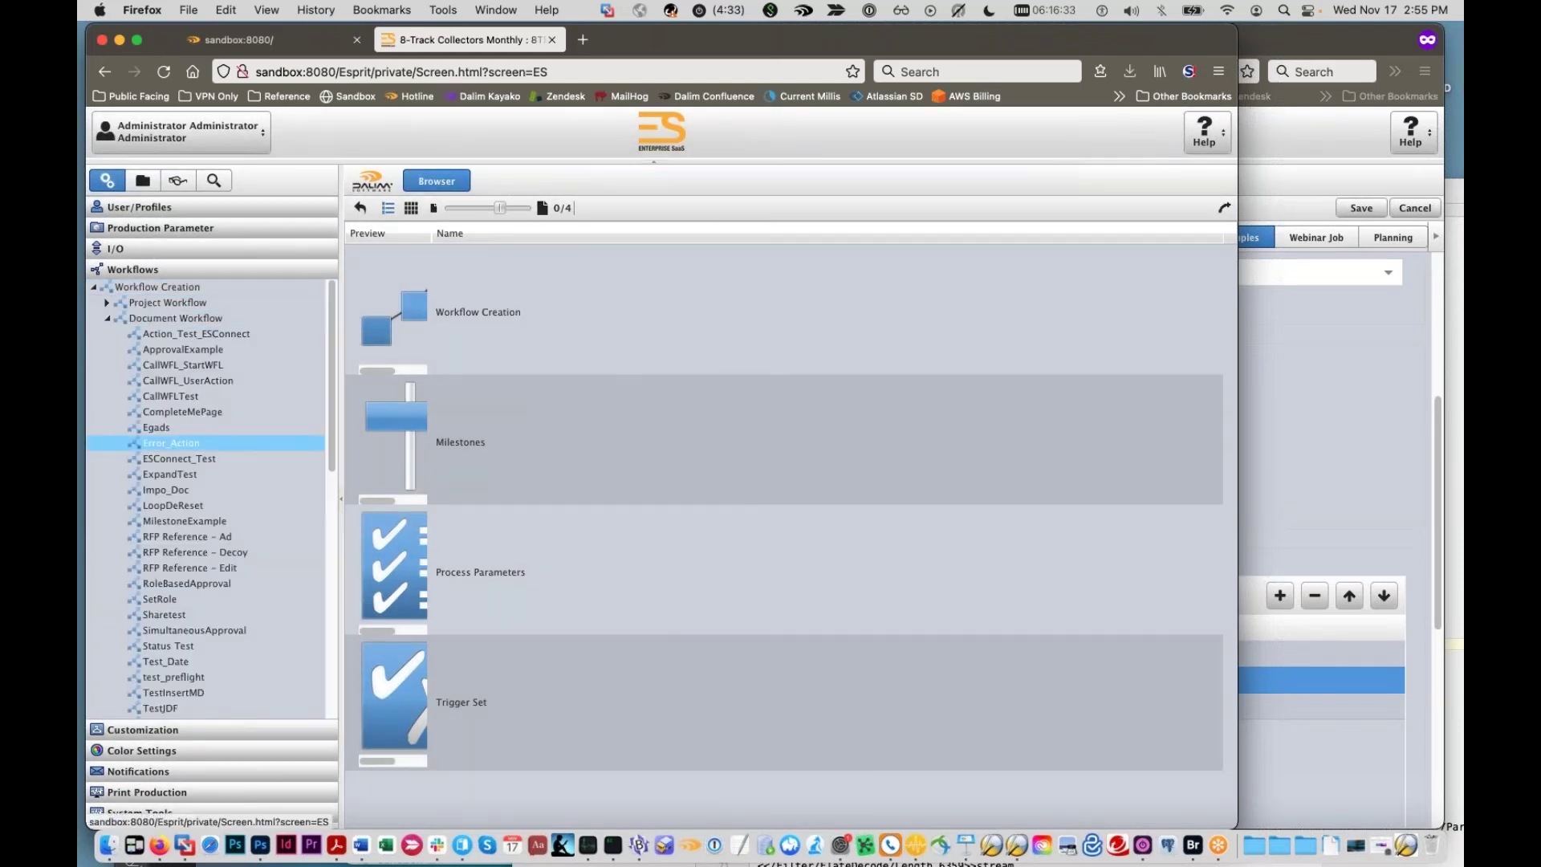
scroll(162, 528, "down", 5)
left_click(205, 493)
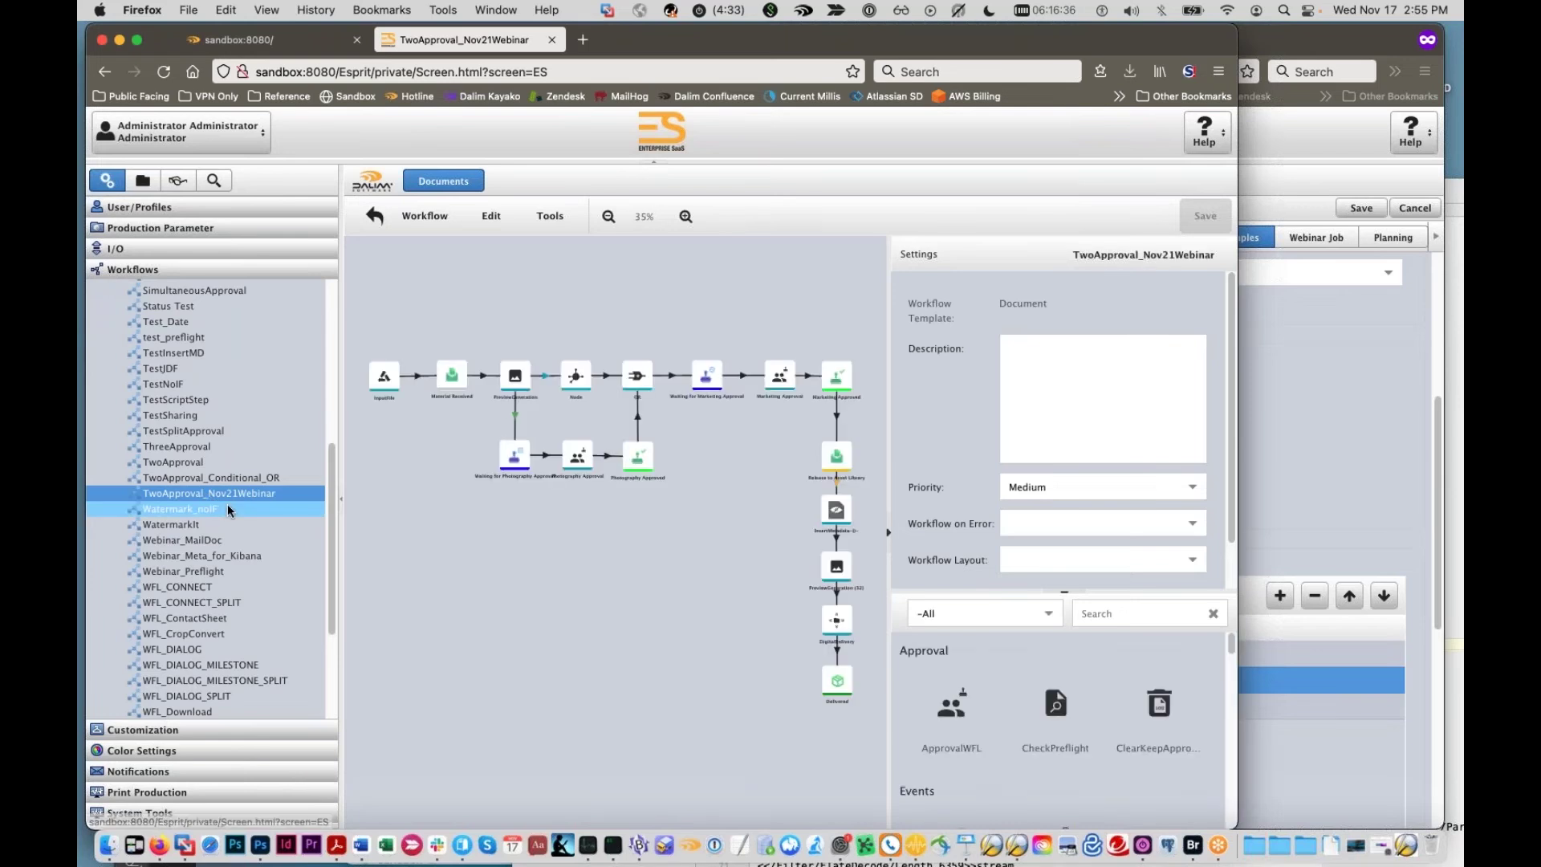
Step: Bring the diagram into view and select the link from PreviewGeneration to Node
left_click_drag(1239, 498, 1364, 498)
left_click_drag(553, 609, 654, 691)
scroll(653, 690, "up", 5)
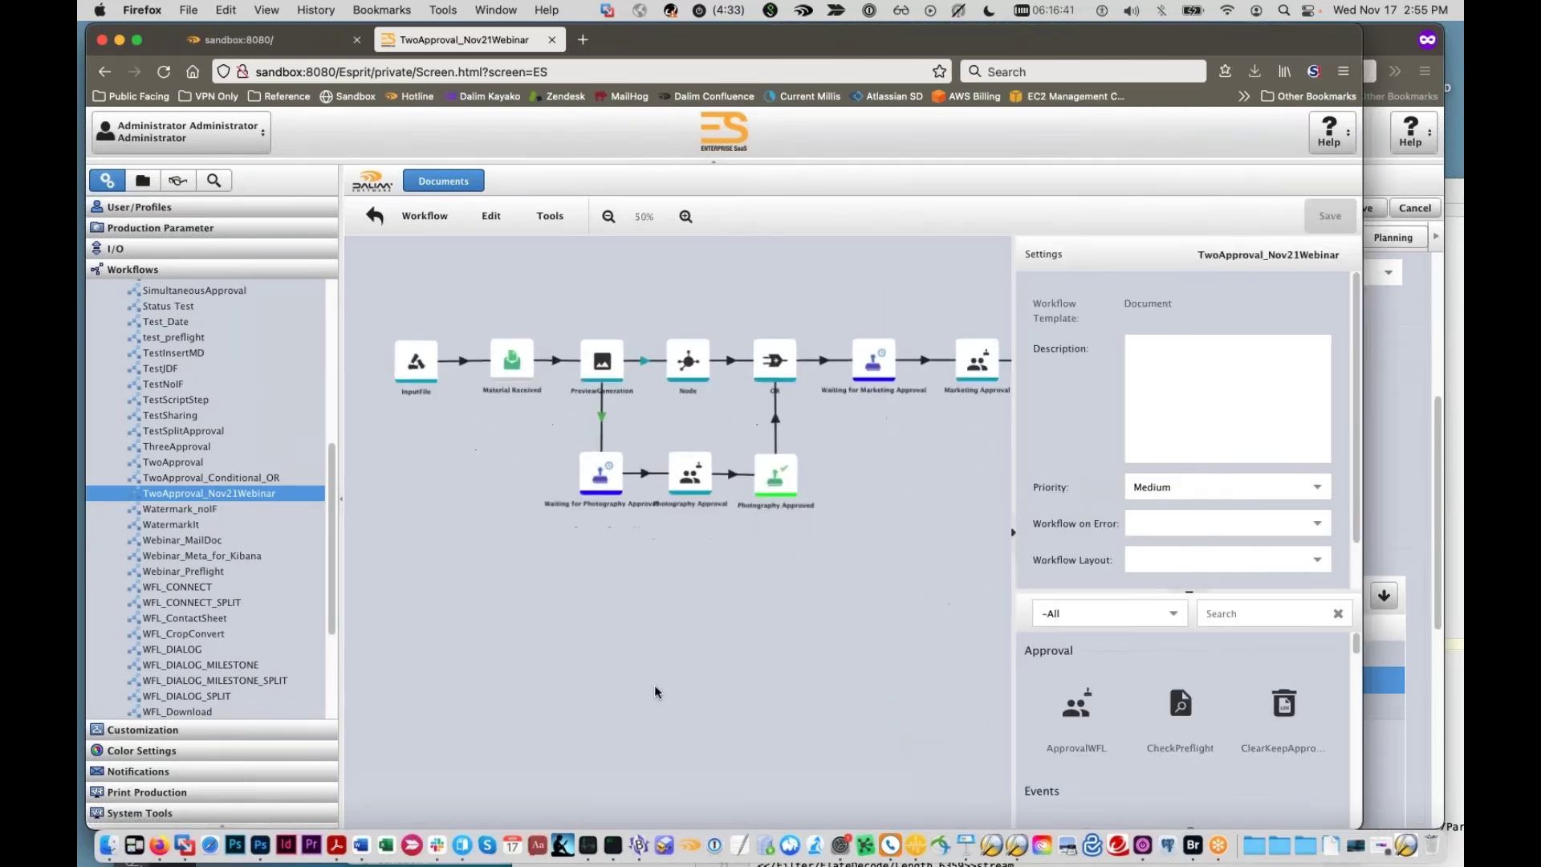
scroll(637, 665, "up", 2)
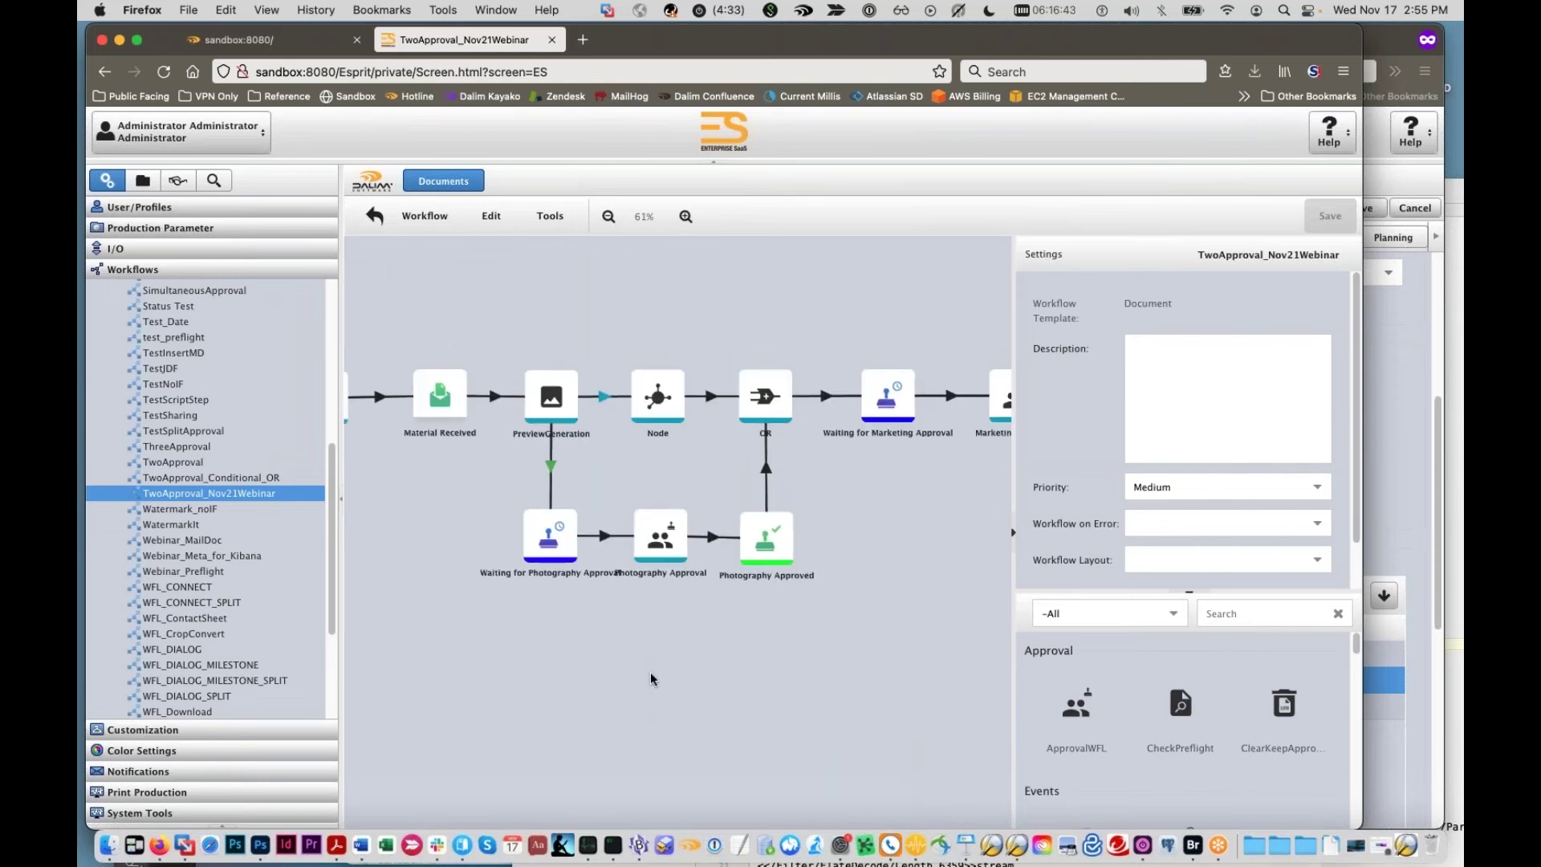
mouse_move(582, 658)
left_mouse_down()
mouse_move(662, 703)
mouse_move(567, 712)
mouse_move(565, 676)
left_mouse_up()
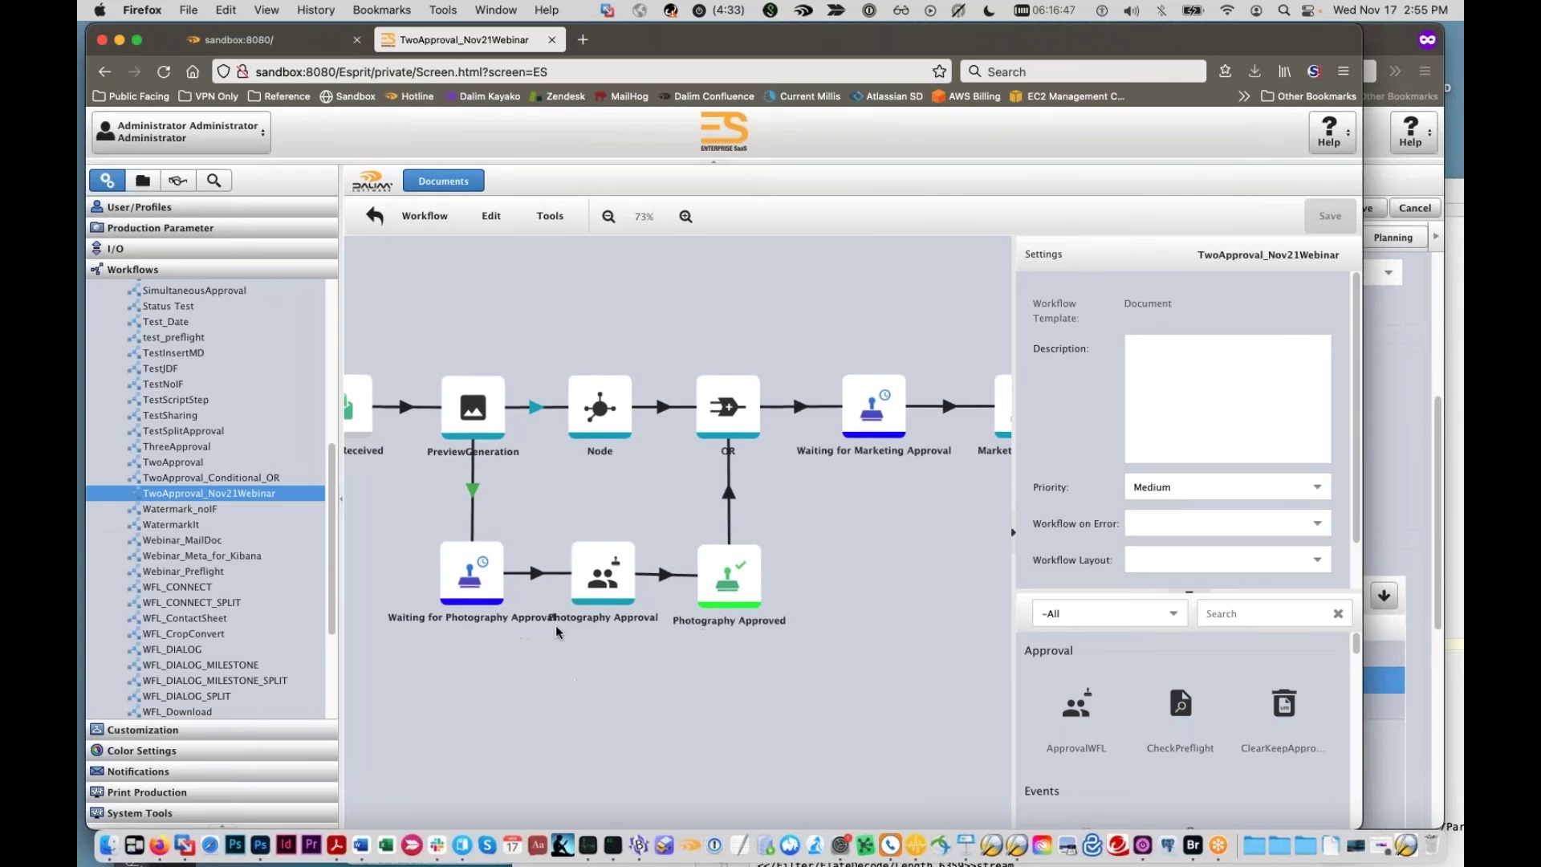
left_click(474, 487)
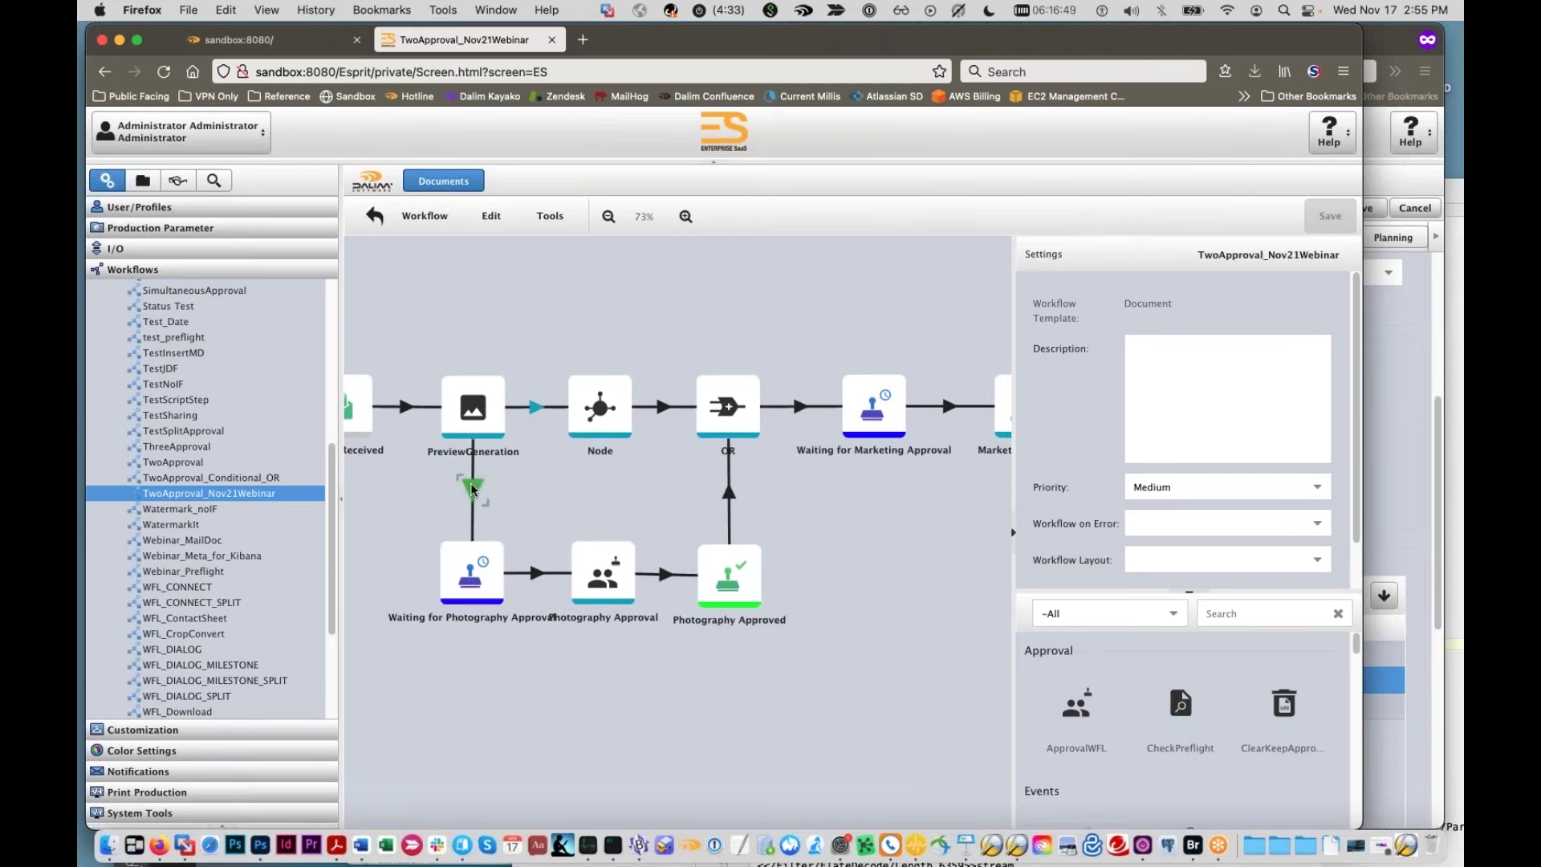
left_click(548, 409)
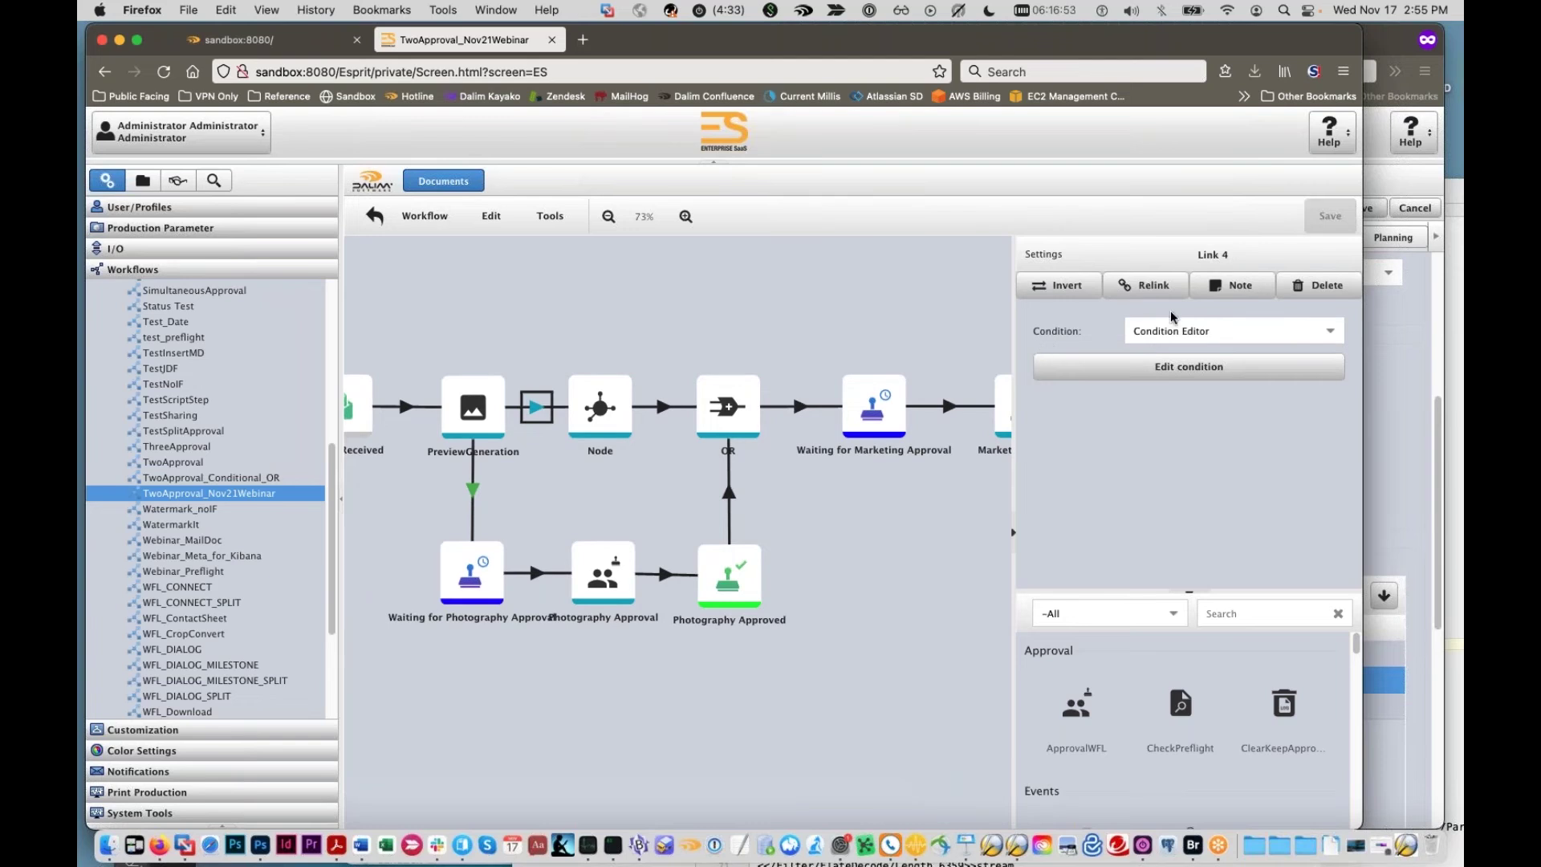
Step: Review the link's Webinar isStockPhoto = true condition, then cancel the editor
left_click(1232, 327)
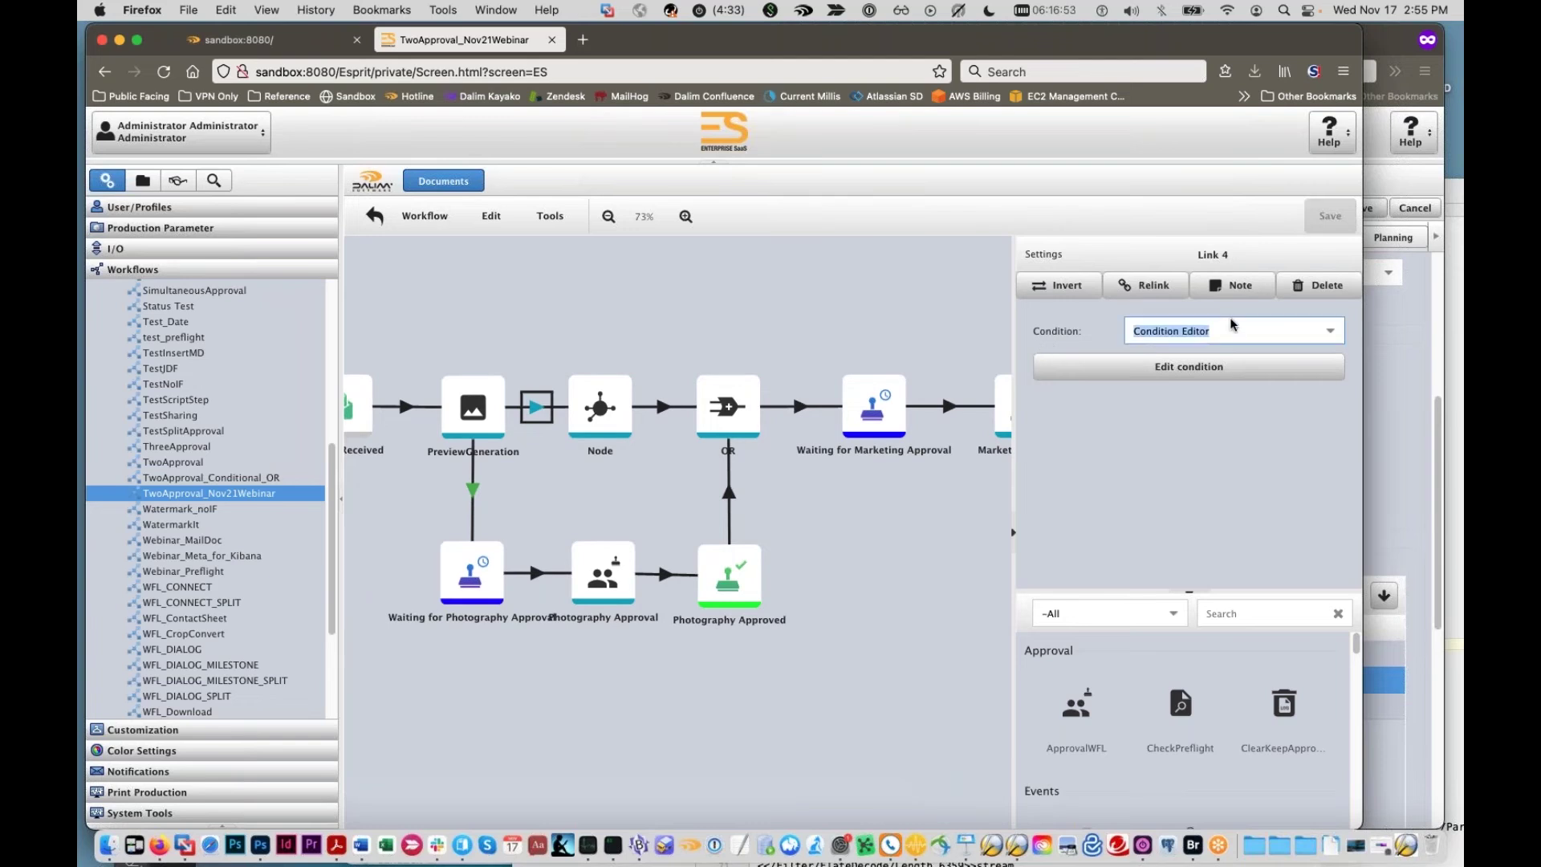
left_click(1168, 367)
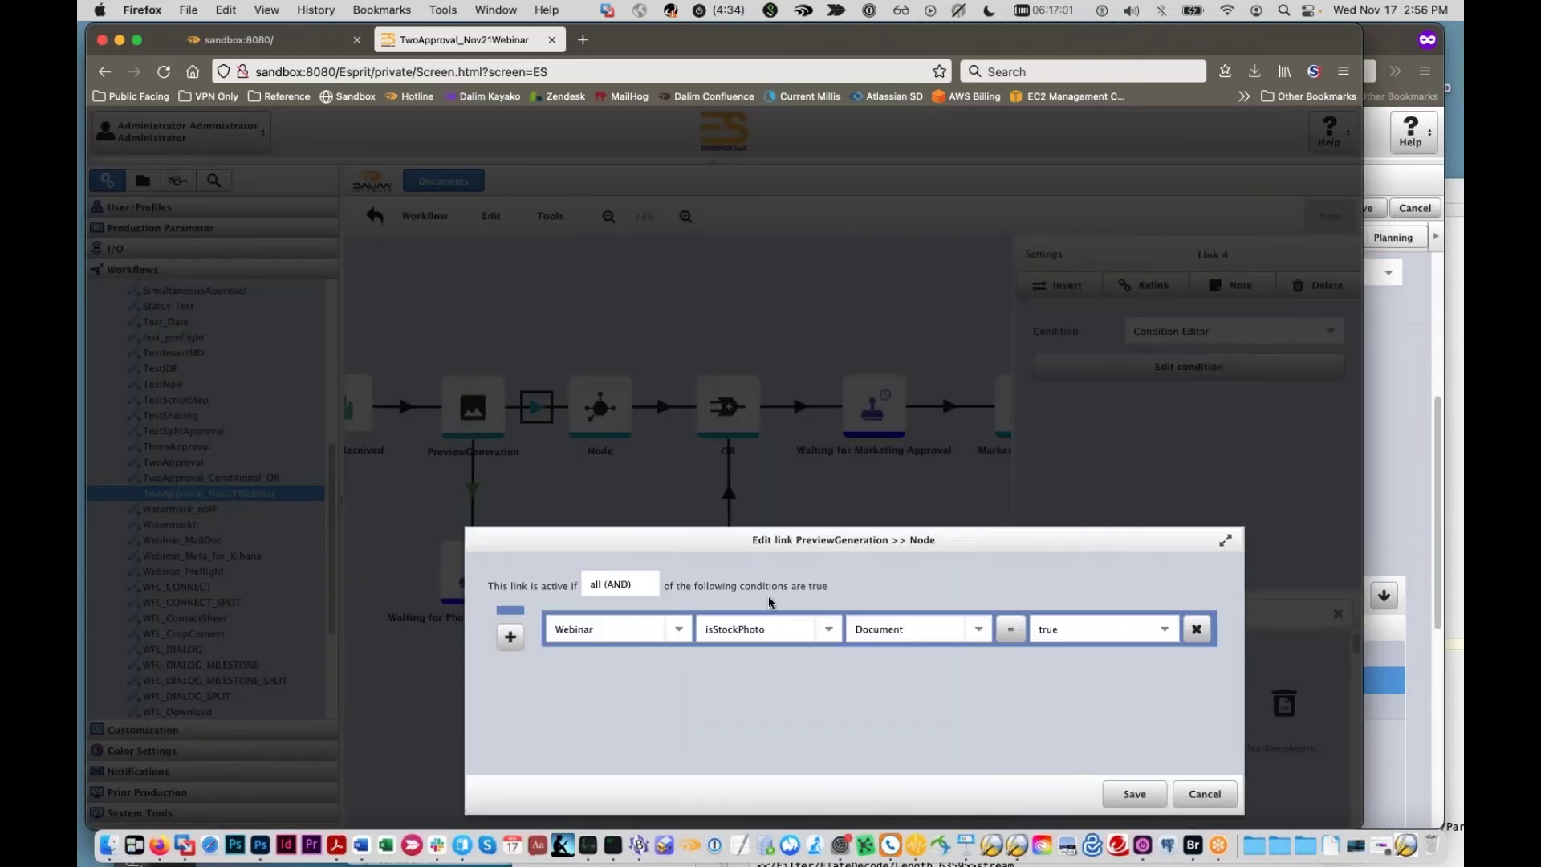
left_click_drag(795, 569, 851, 466)
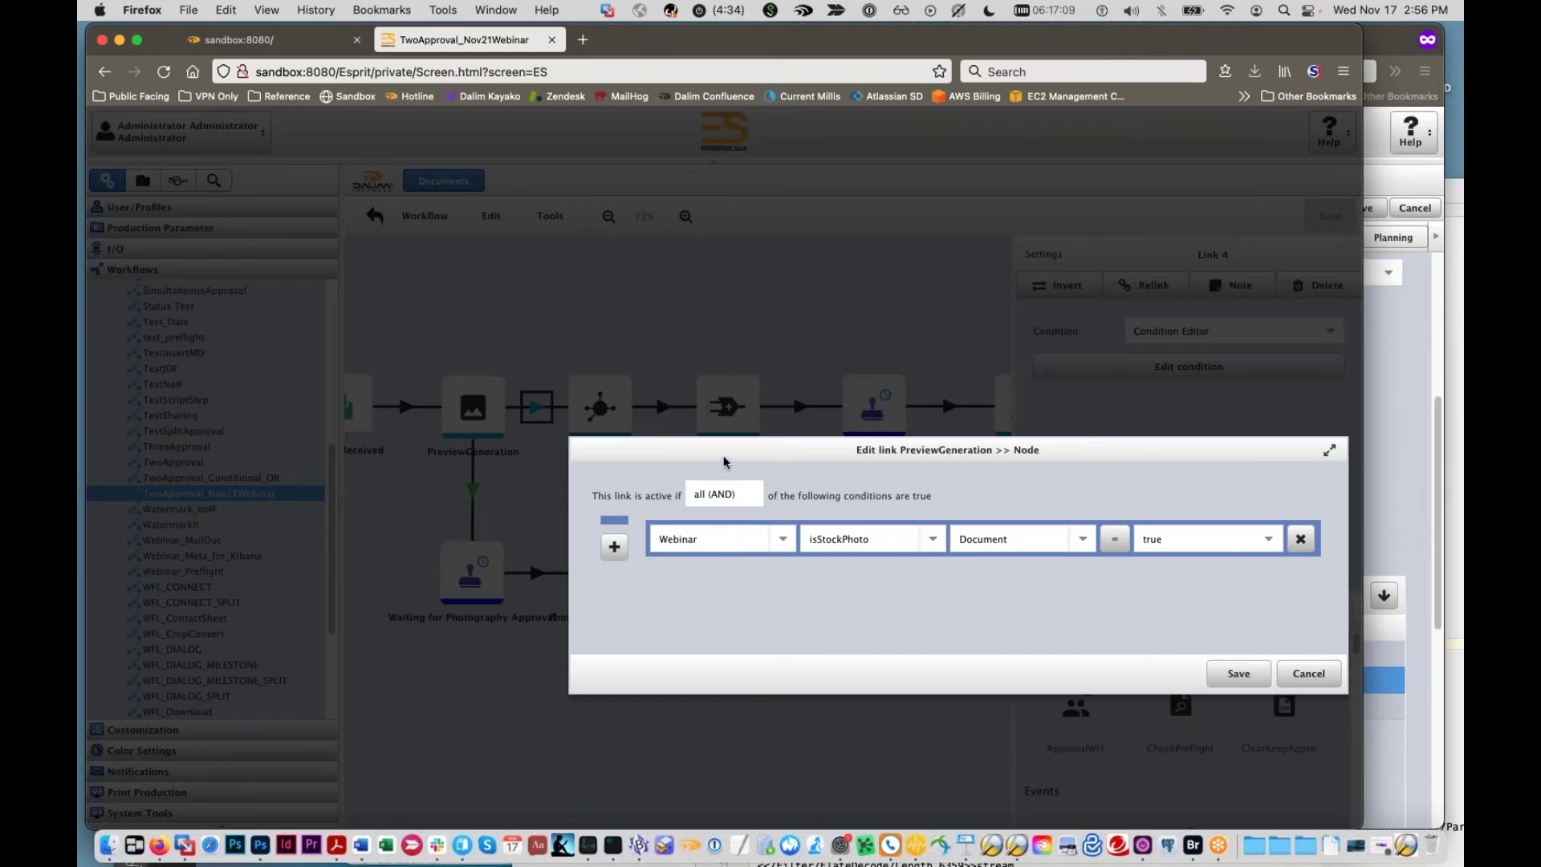
left_click_drag(723, 462, 492, 590)
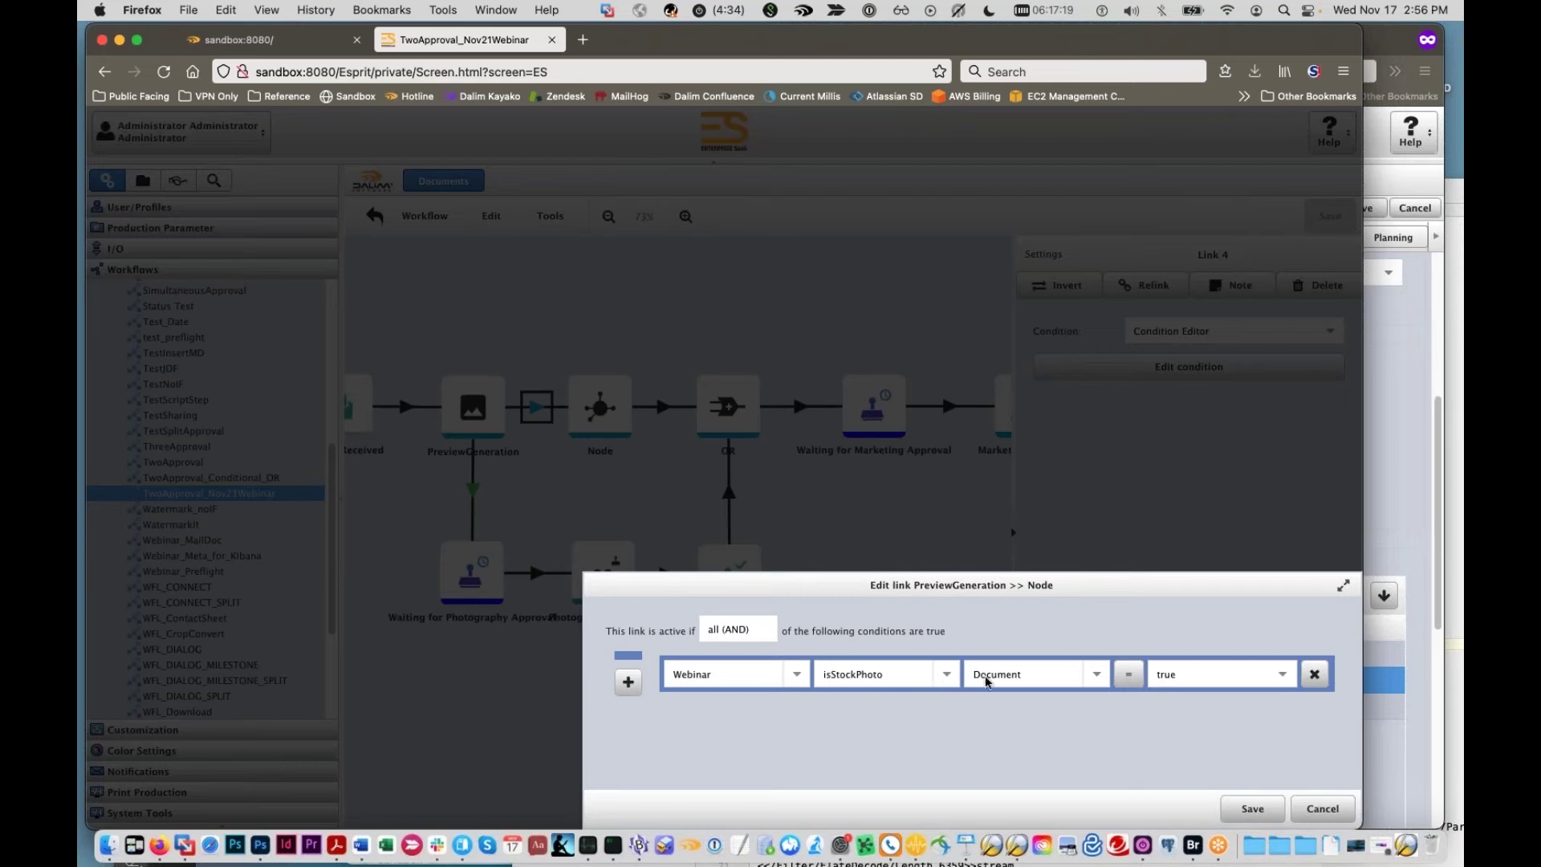
left_click(1266, 682)
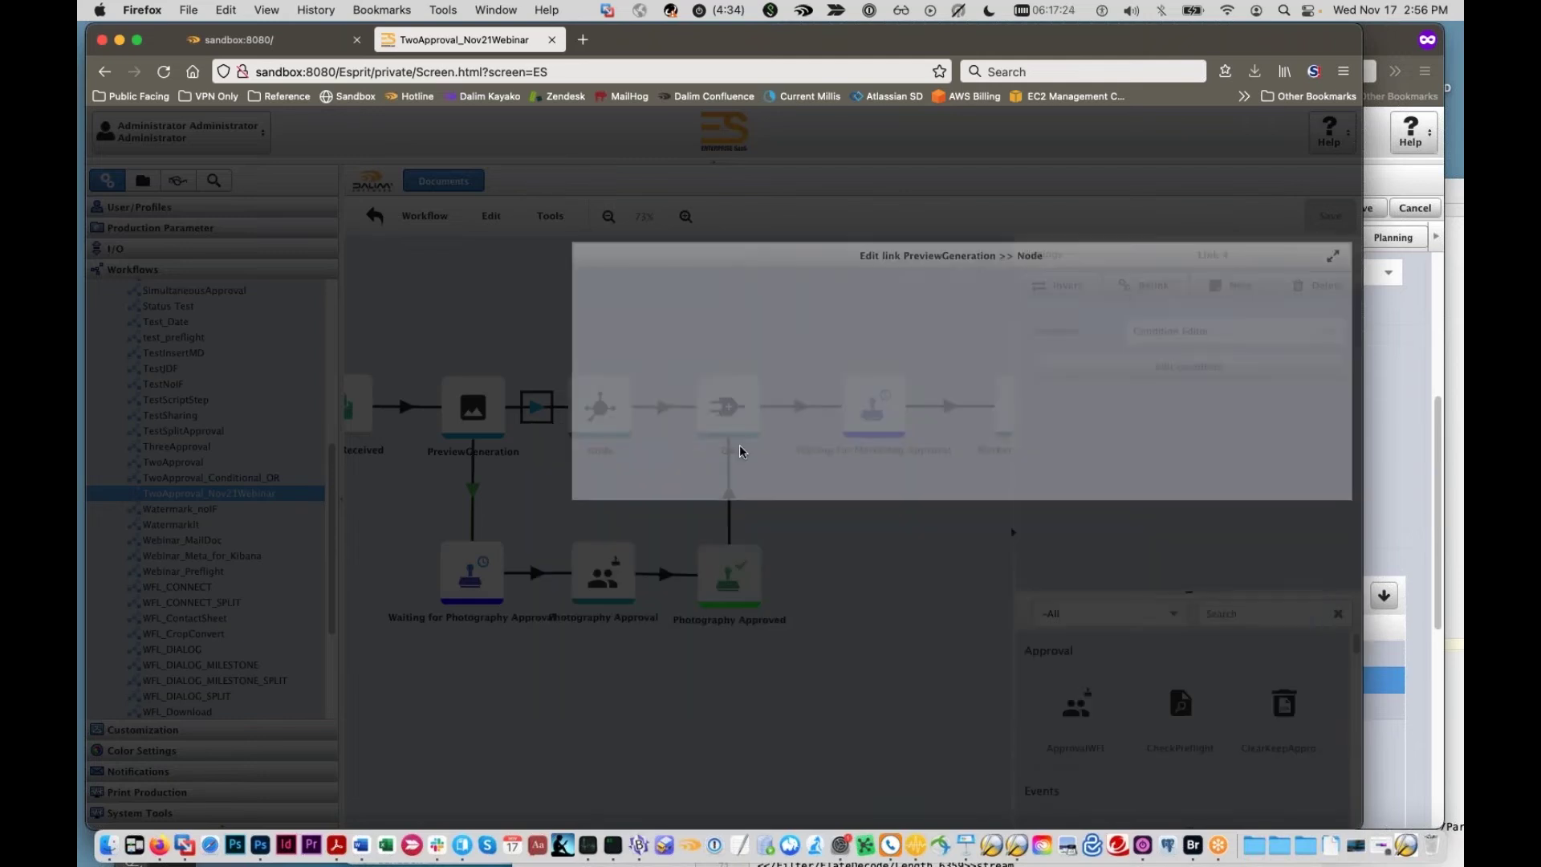
left_click(1311, 479)
Step: Reselect the PreviewGeneration-to-Node link and reopen its condition editor
left_click(475, 488)
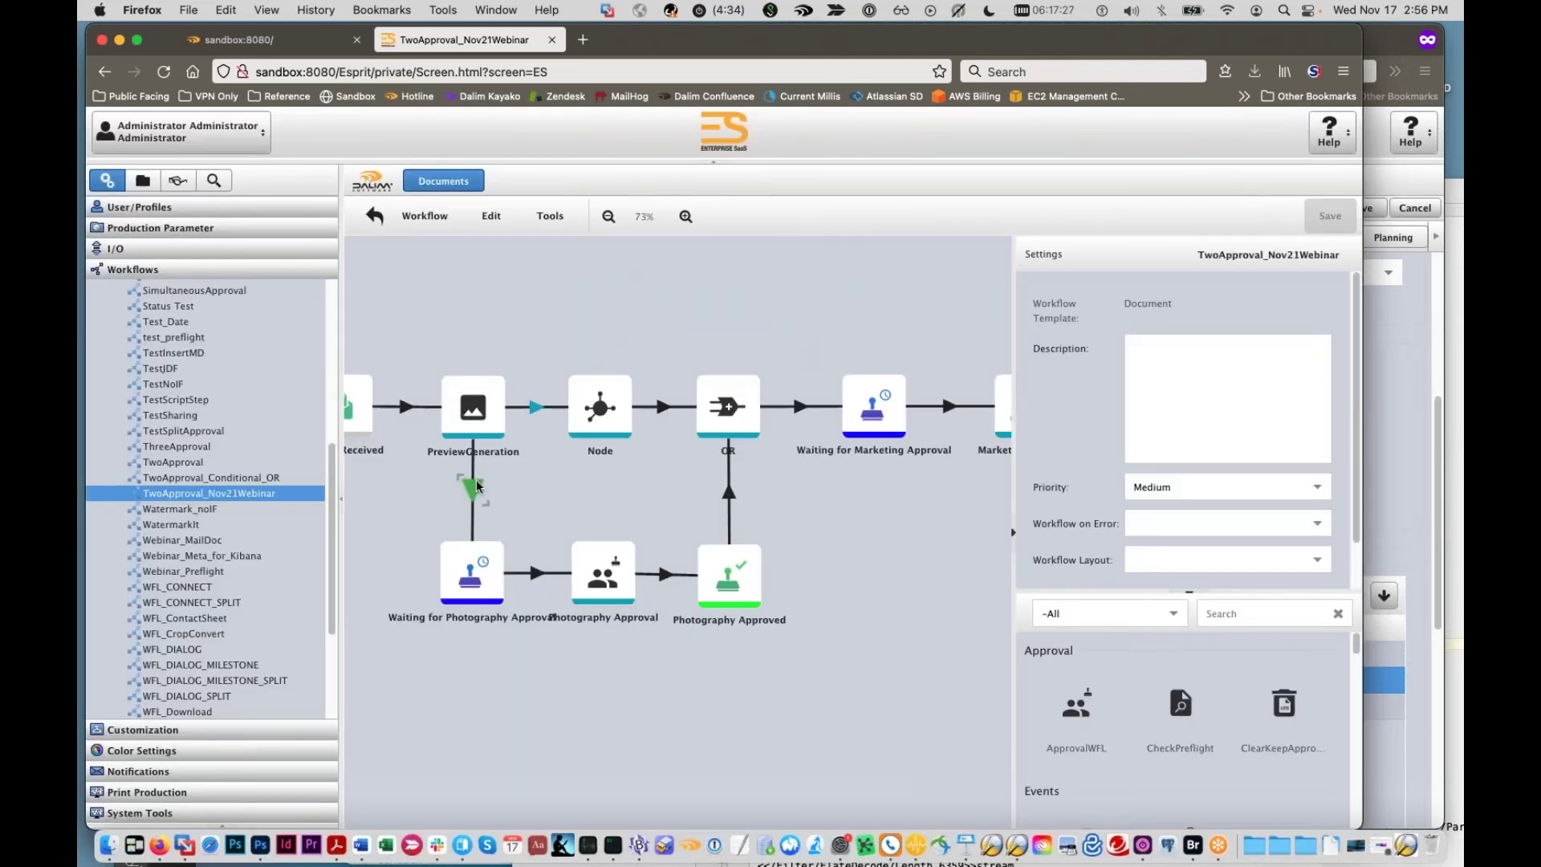
left_click(548, 485)
left_click_drag(548, 486, 709, 473)
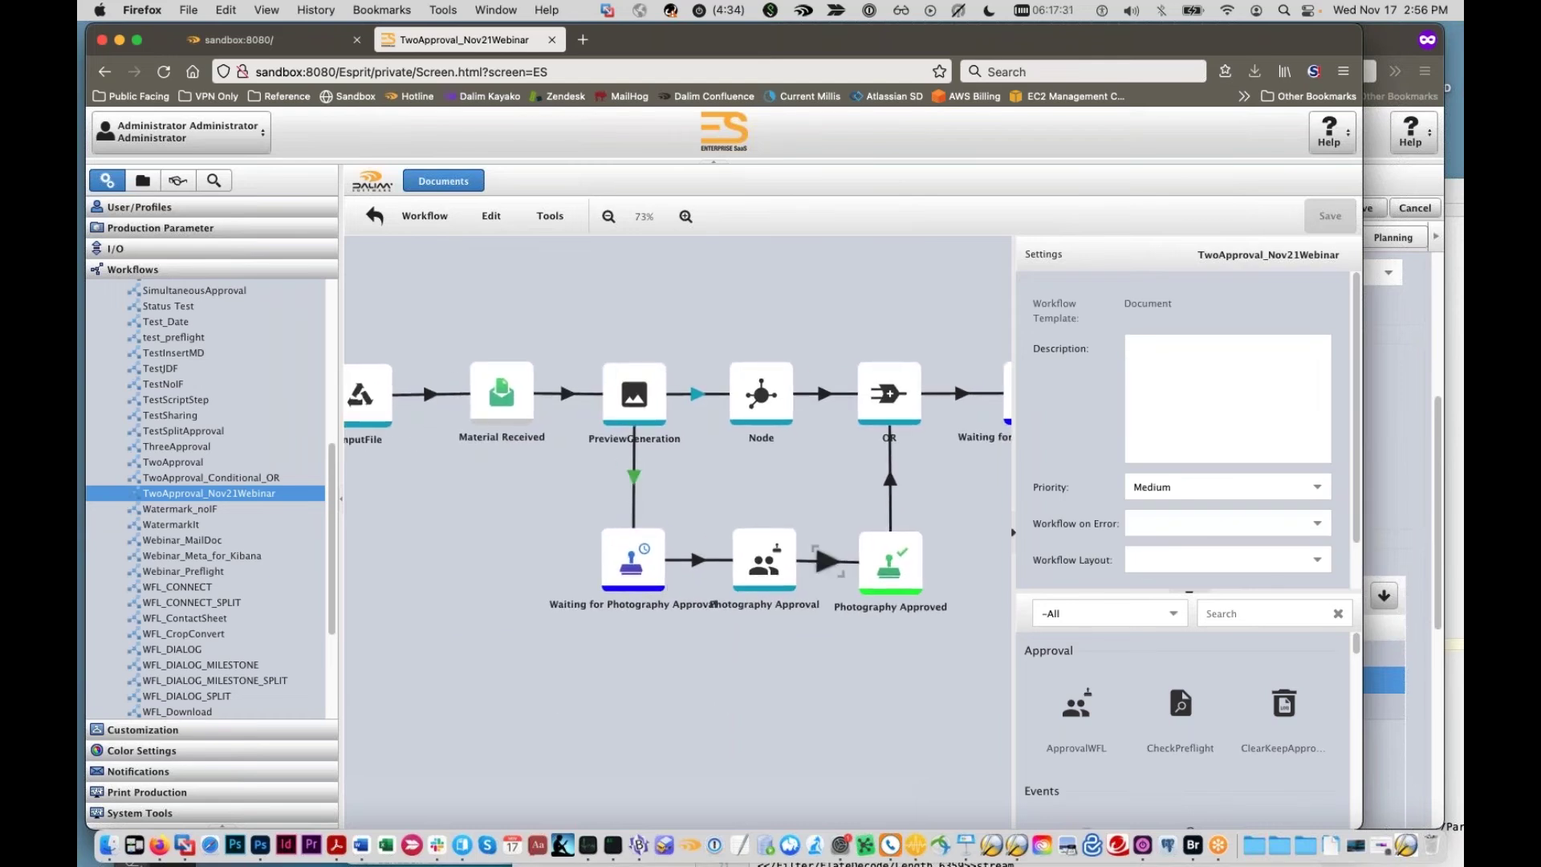
left_click(698, 393)
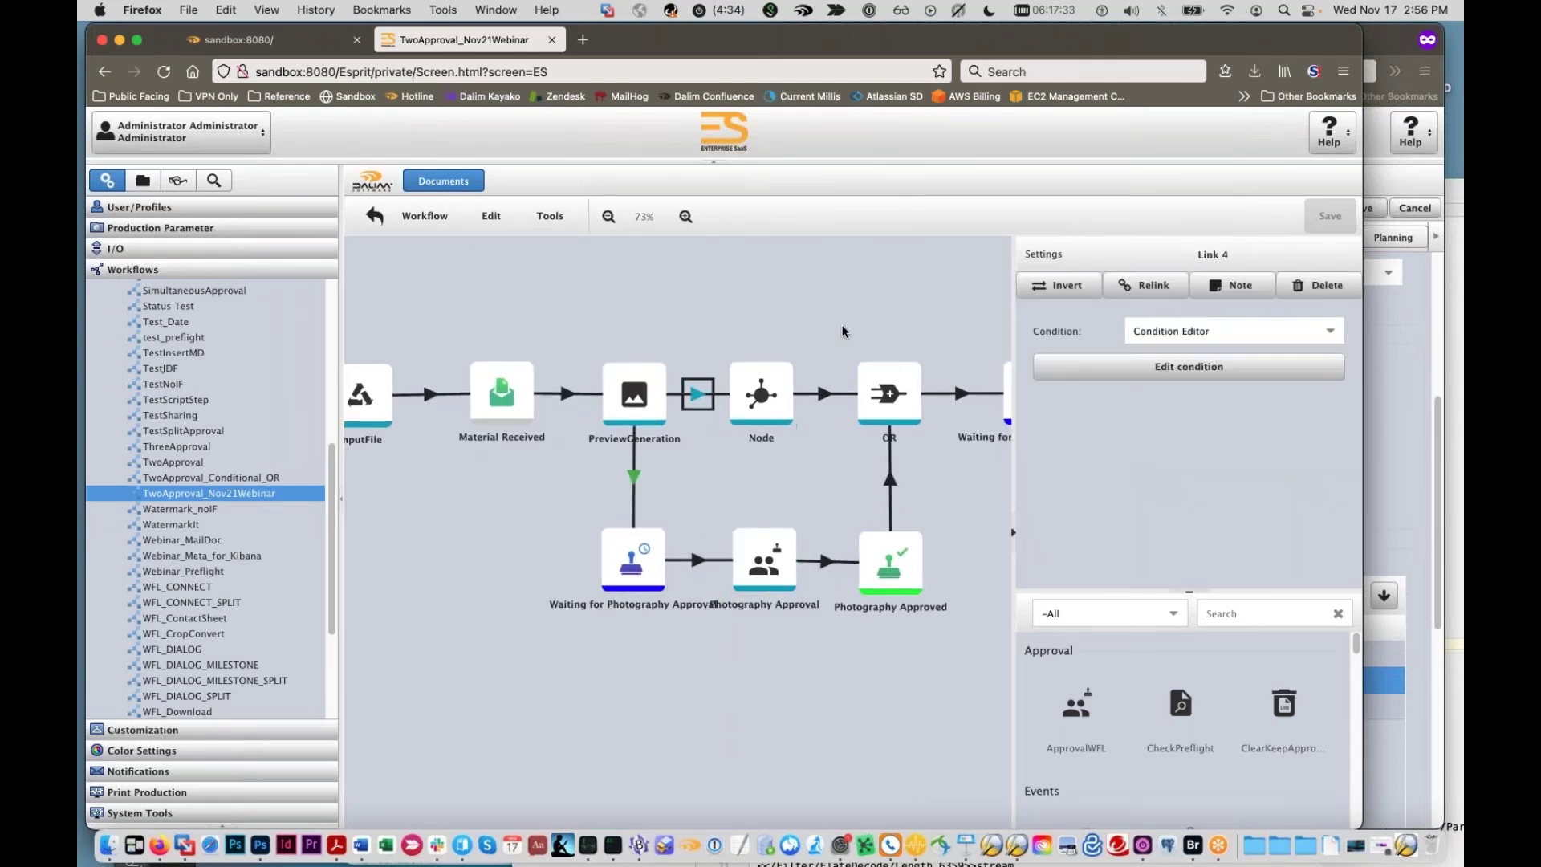
left_click_drag(842, 331, 705, 346)
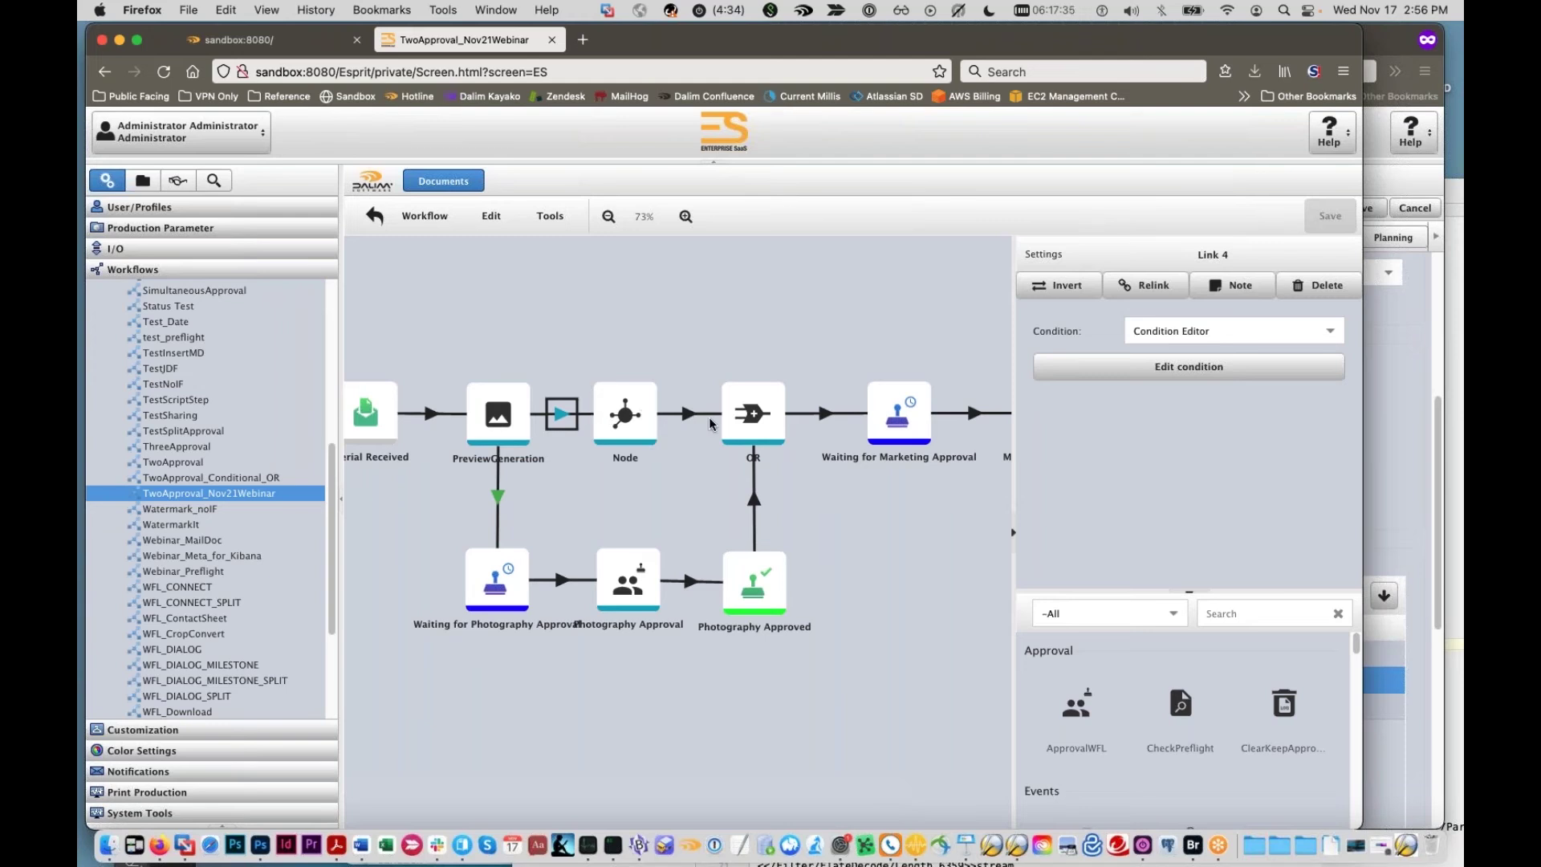
left_click(1083, 368)
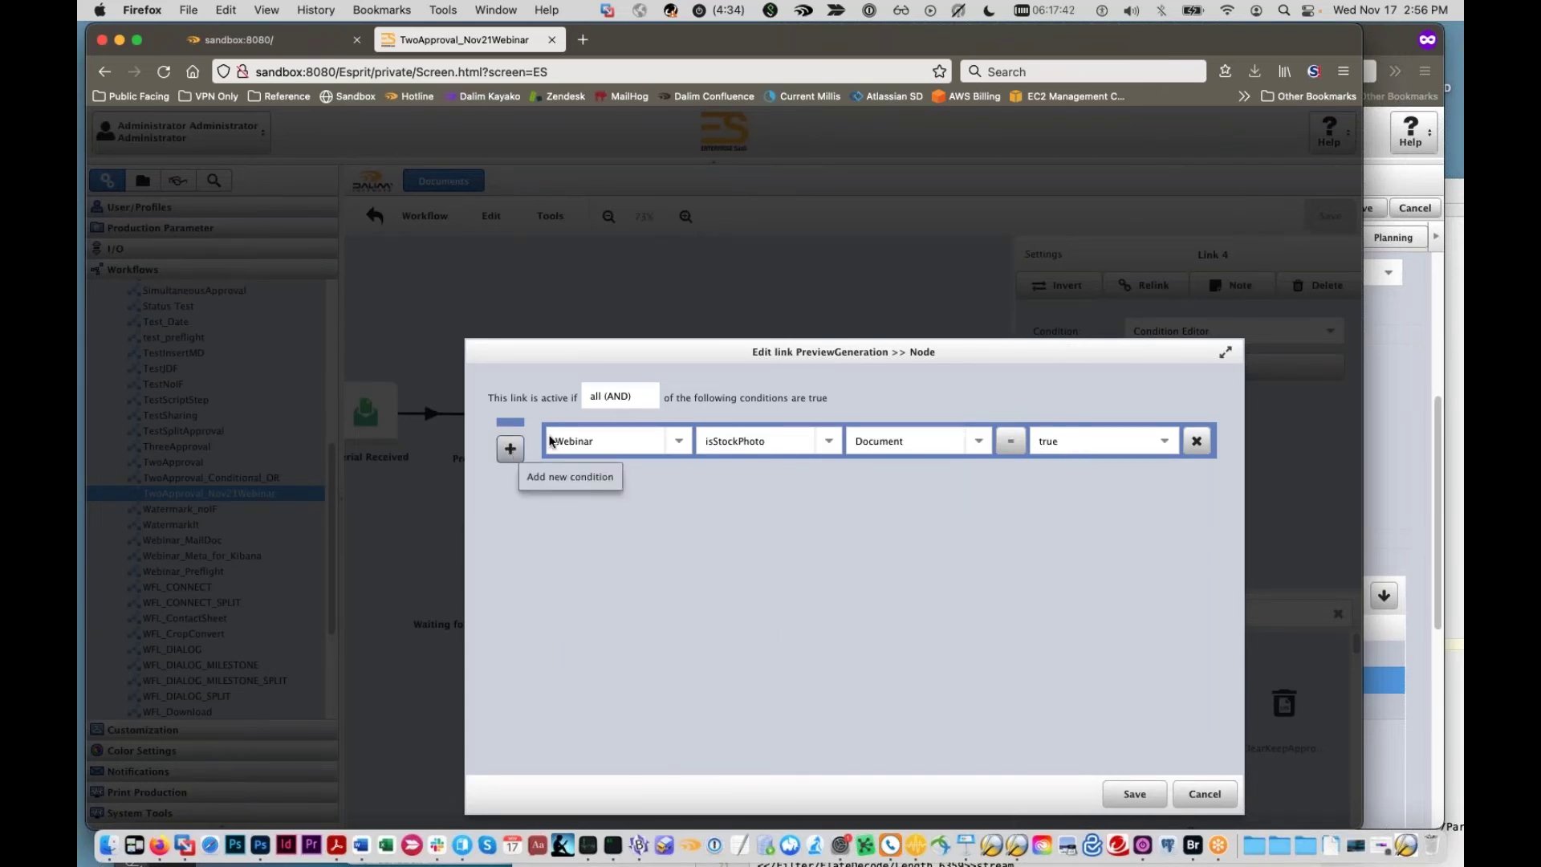
Step: Add a second condition row testing Webinar retouchLocation
left_click(511, 447)
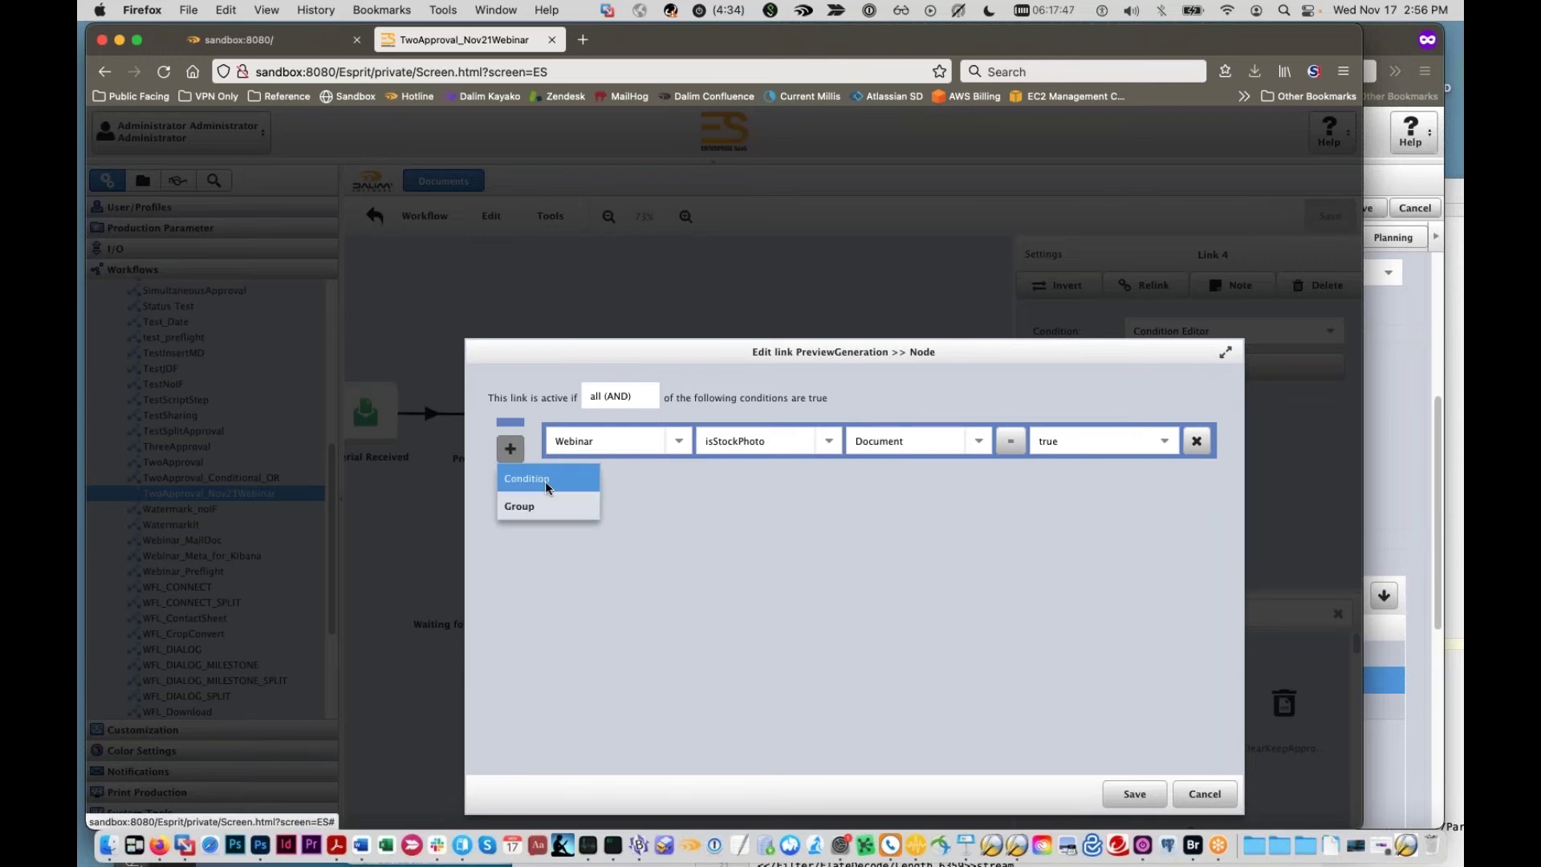
left_click(546, 484)
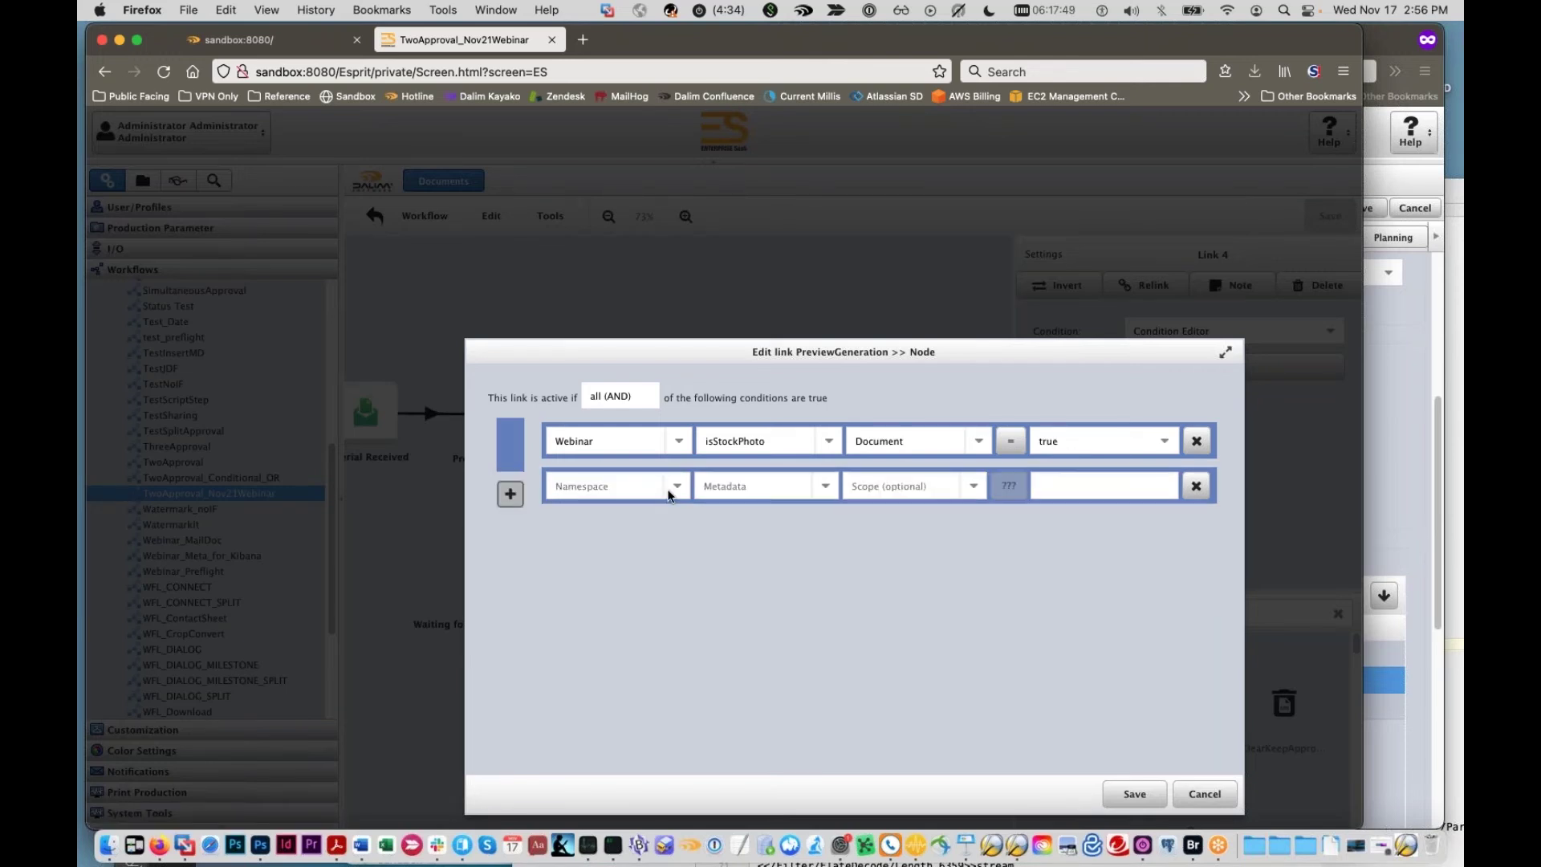
left_click(674, 487)
scroll(646, 533, "down", 5)
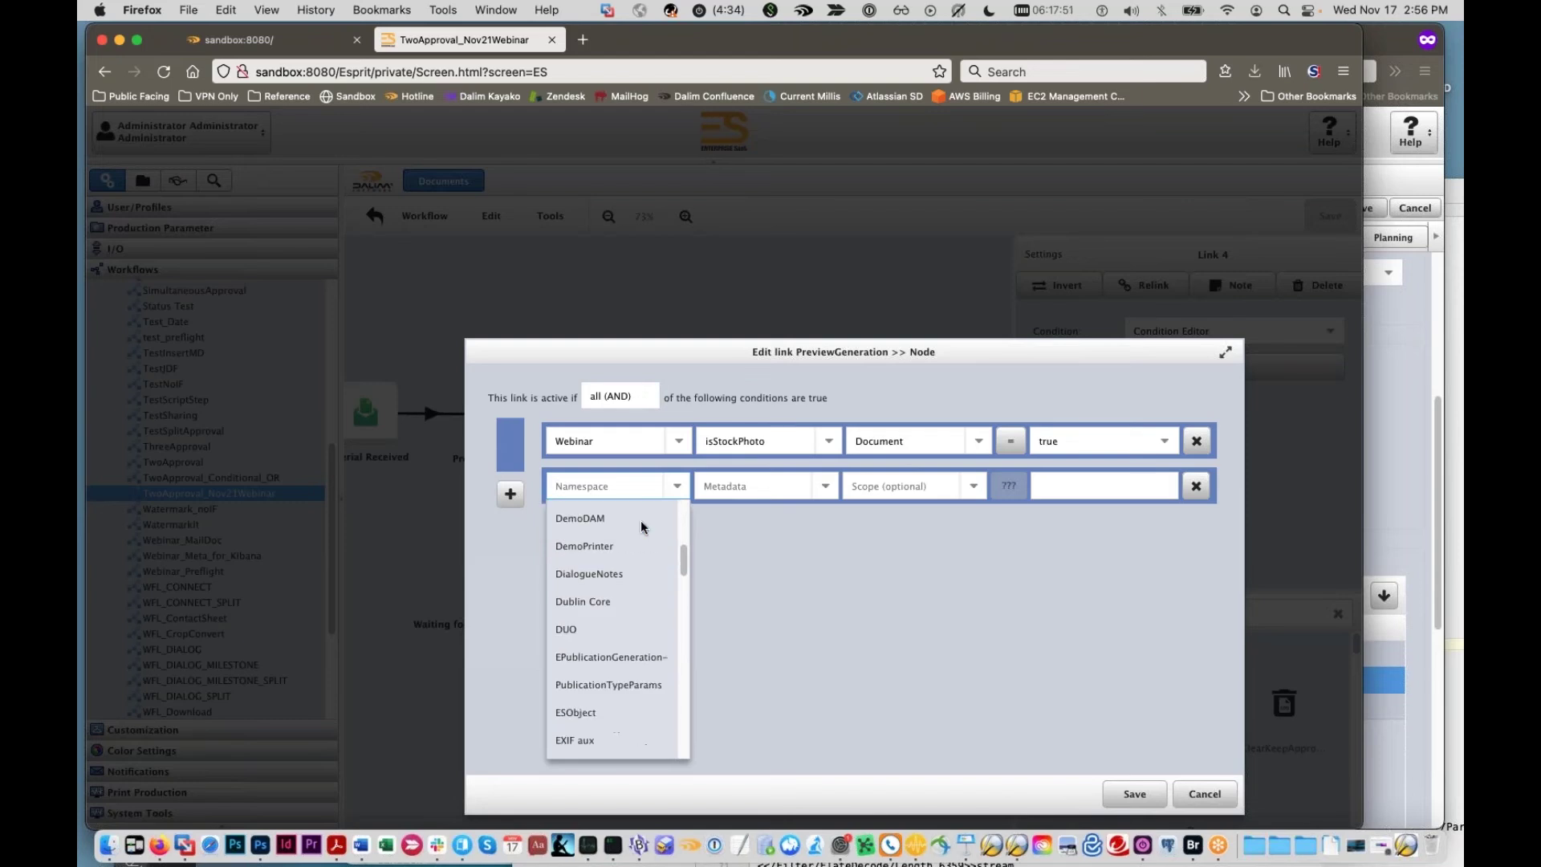
scroll(642, 522, "down", 2)
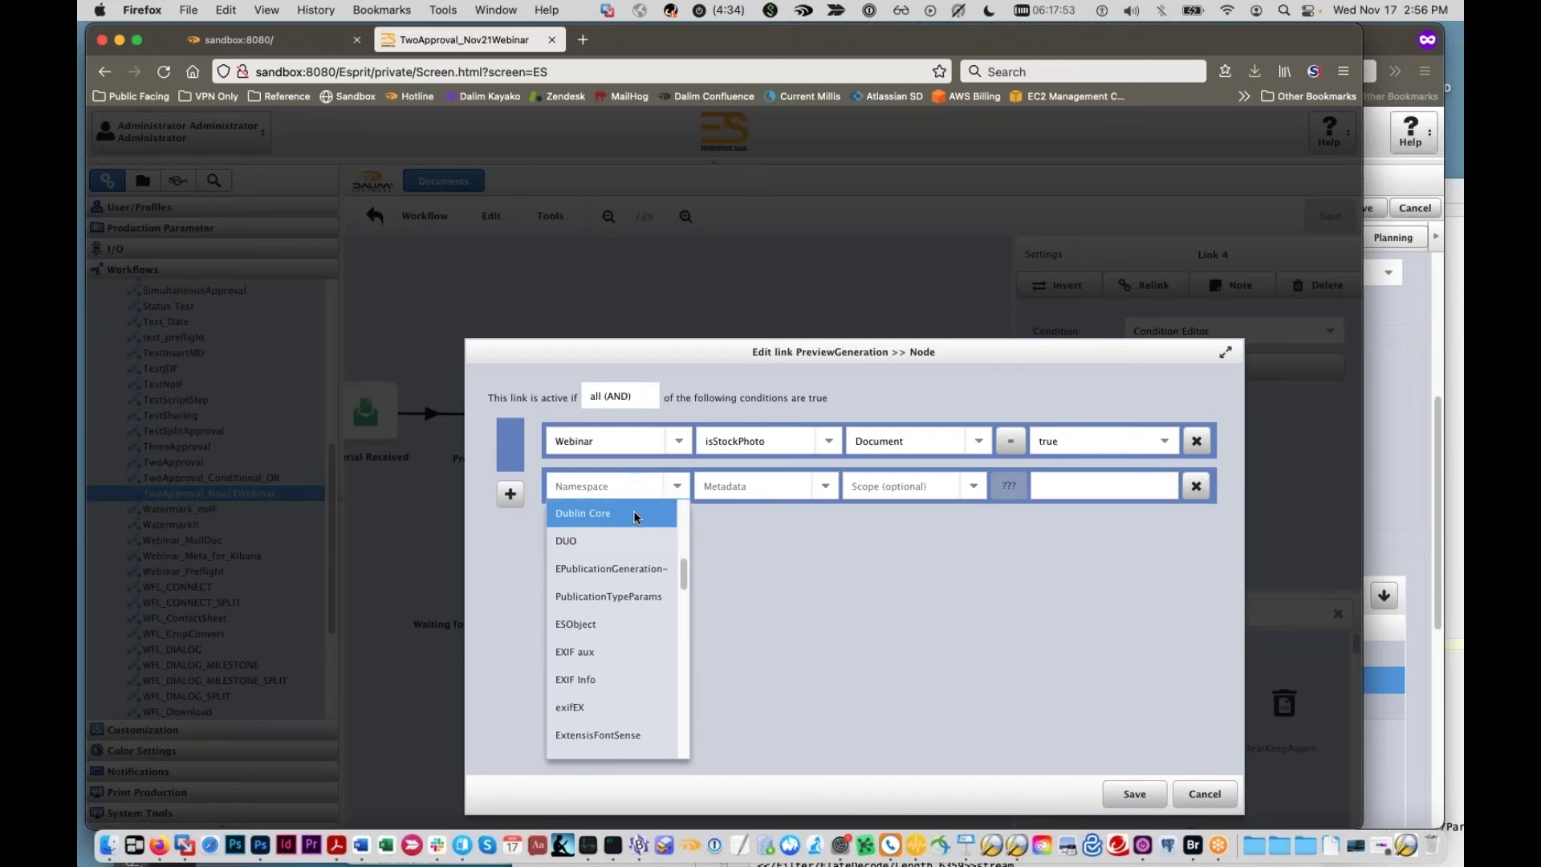
type("Webinar")
left_click(624, 515)
left_click(788, 491)
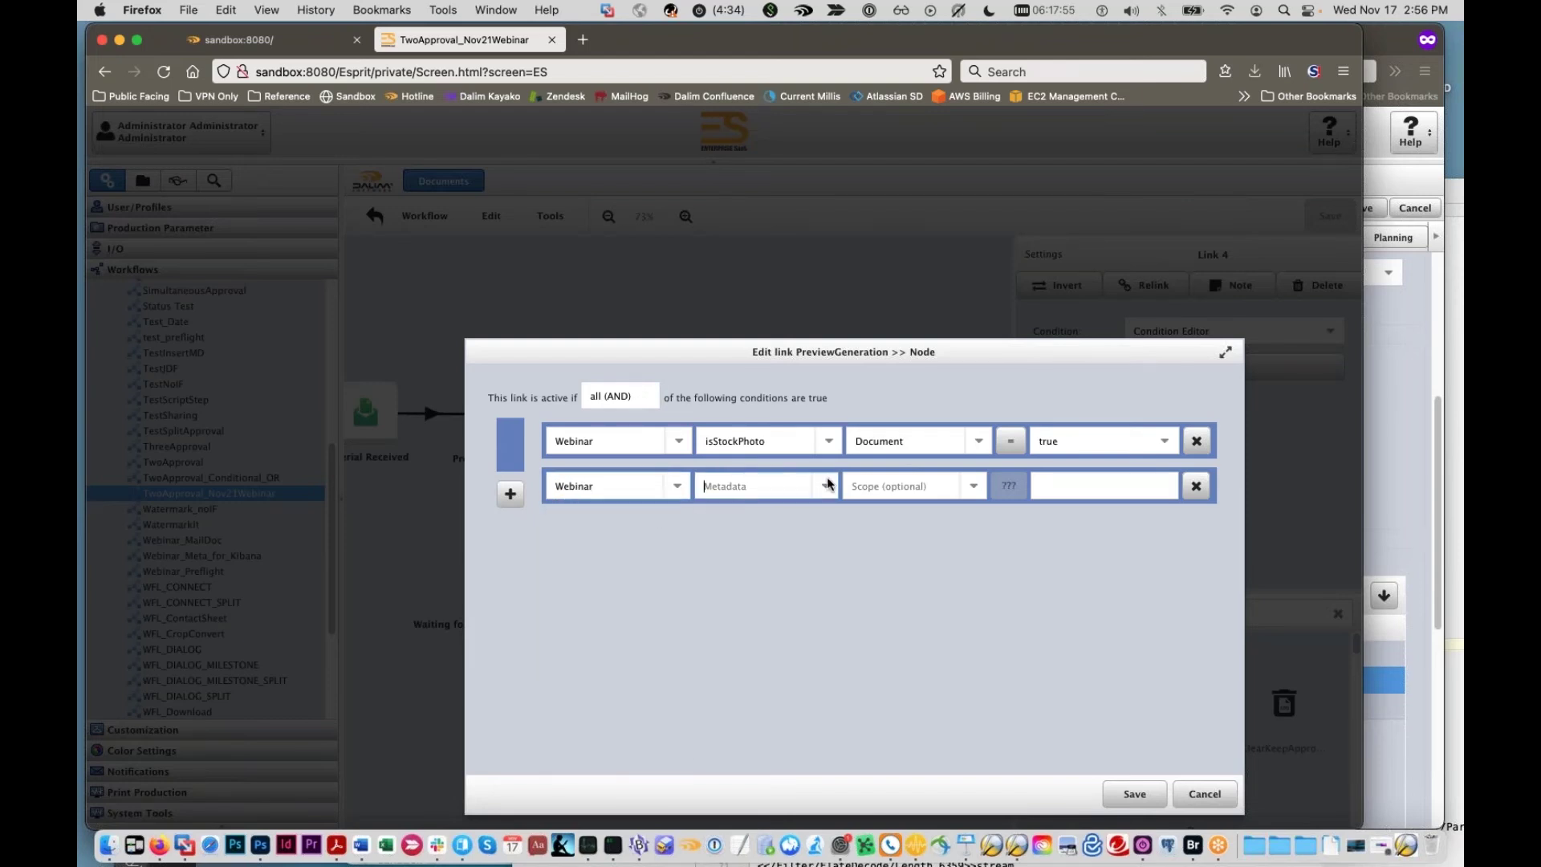
type("re")
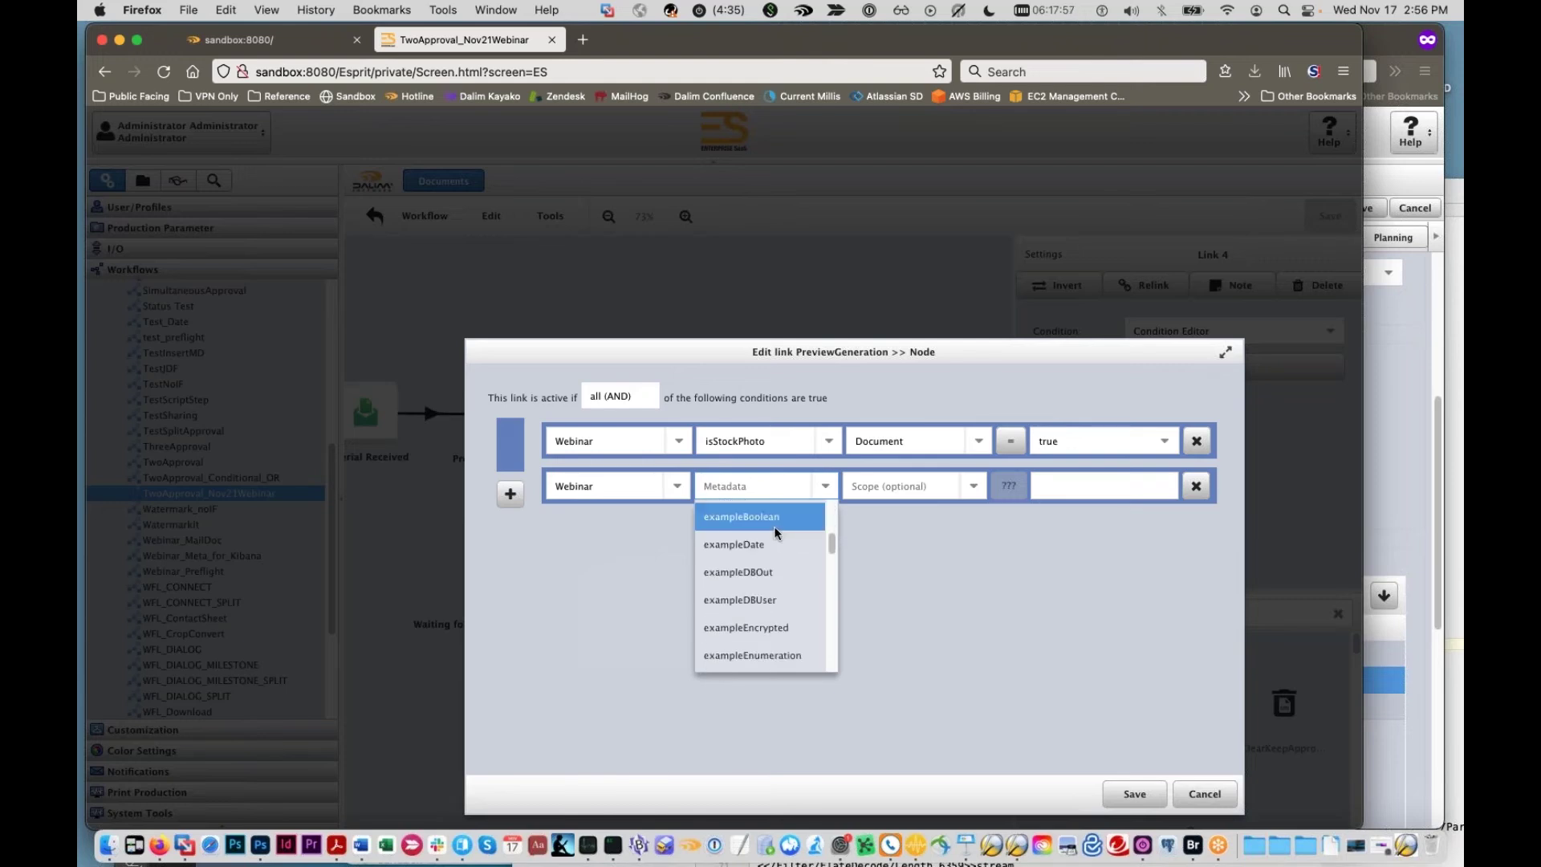
left_click(819, 515)
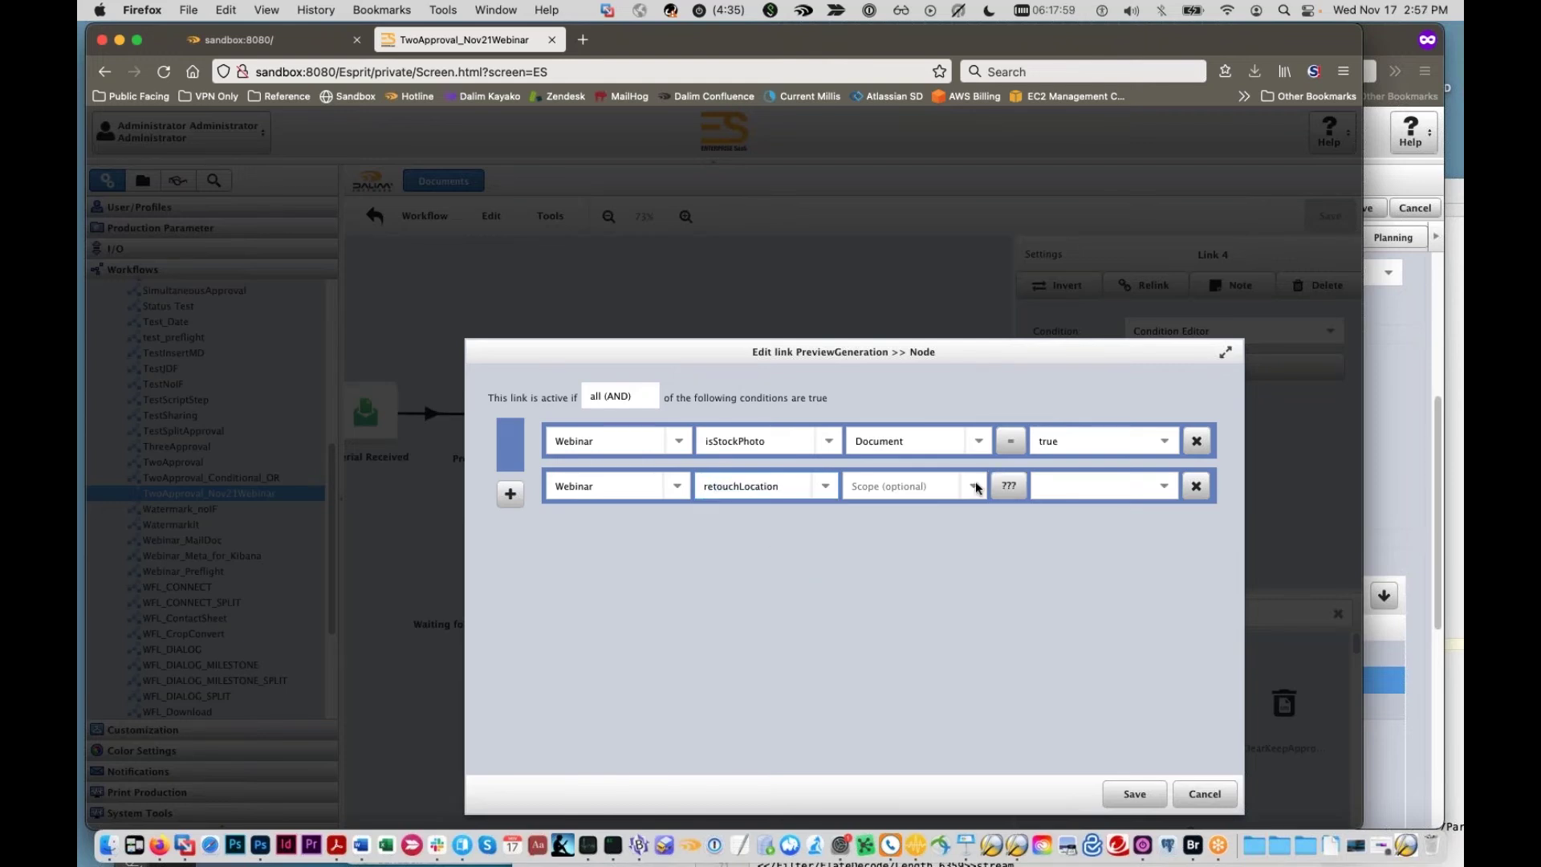
Step: Set the retouchLocation rule to Document scope, != operator, value New Orleans
left_click(974, 487)
left_click(983, 530)
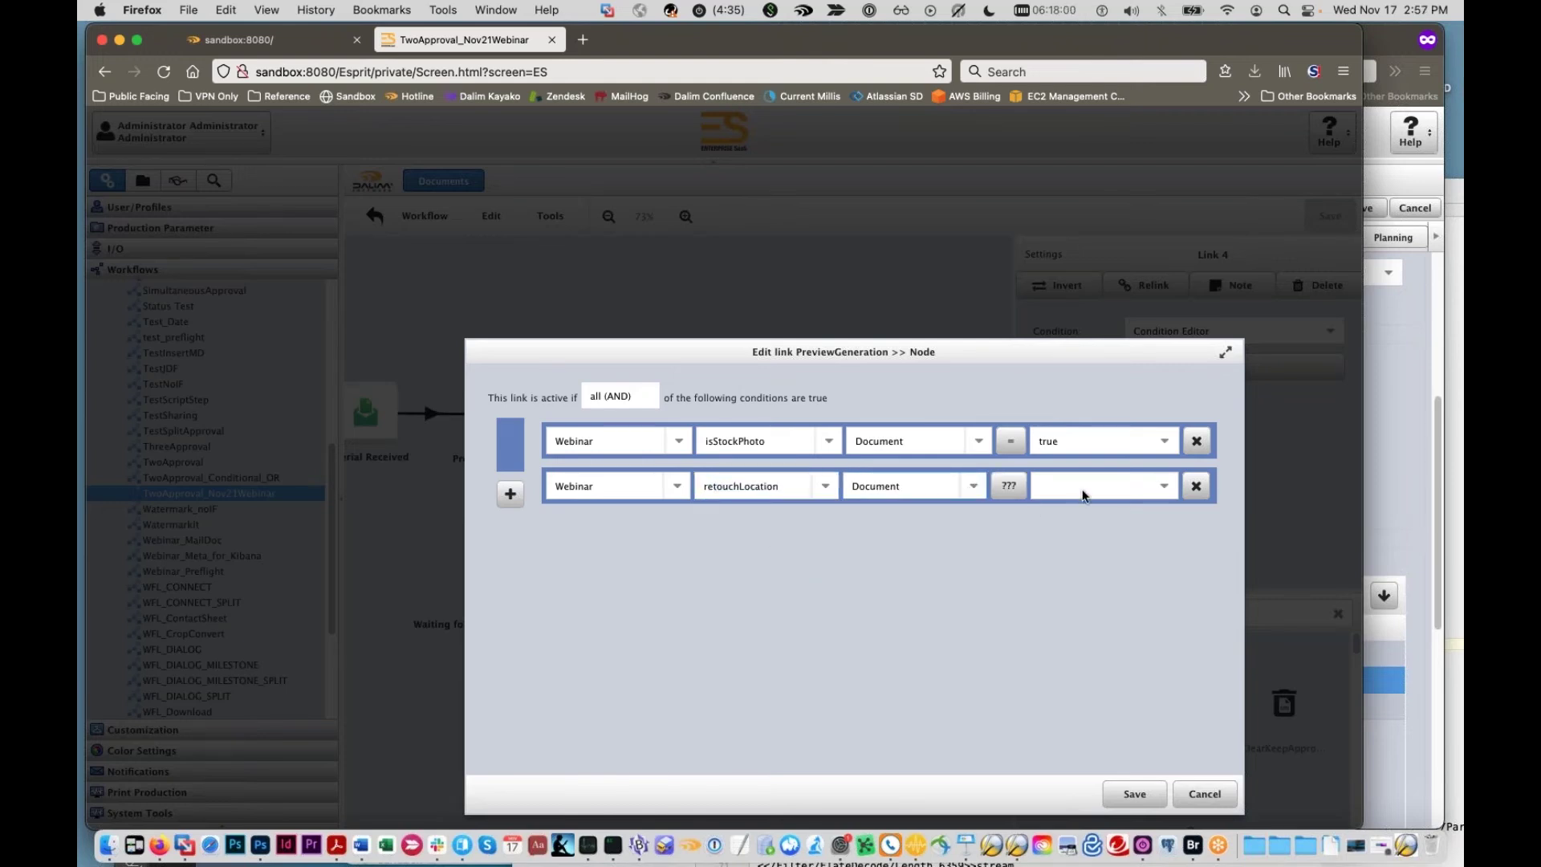
left_click(1009, 486)
left_click(1013, 543)
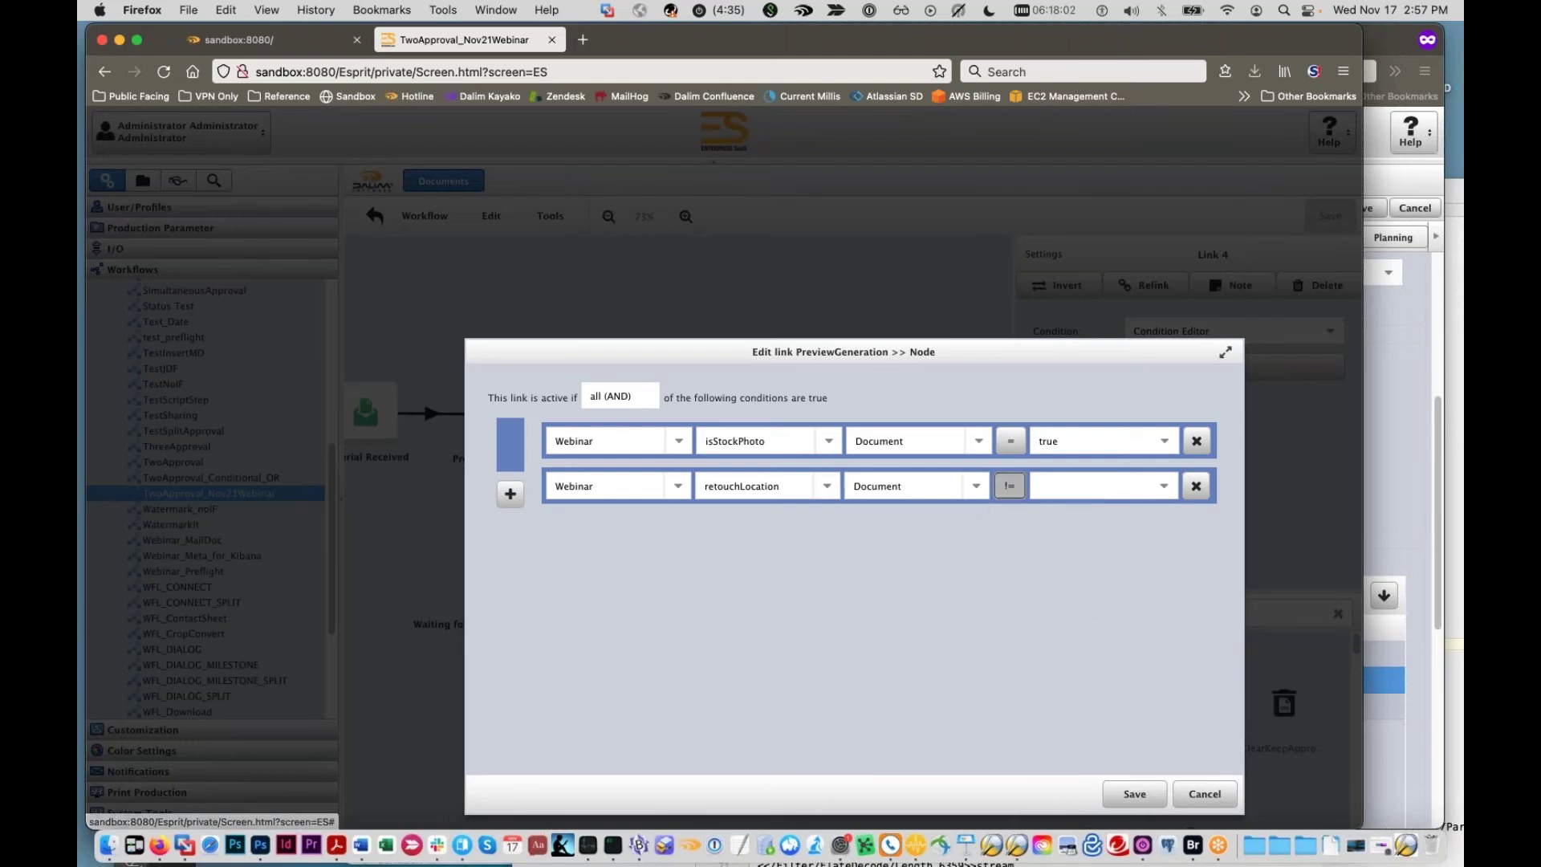
left_click(1104, 486)
left_click(1105, 543)
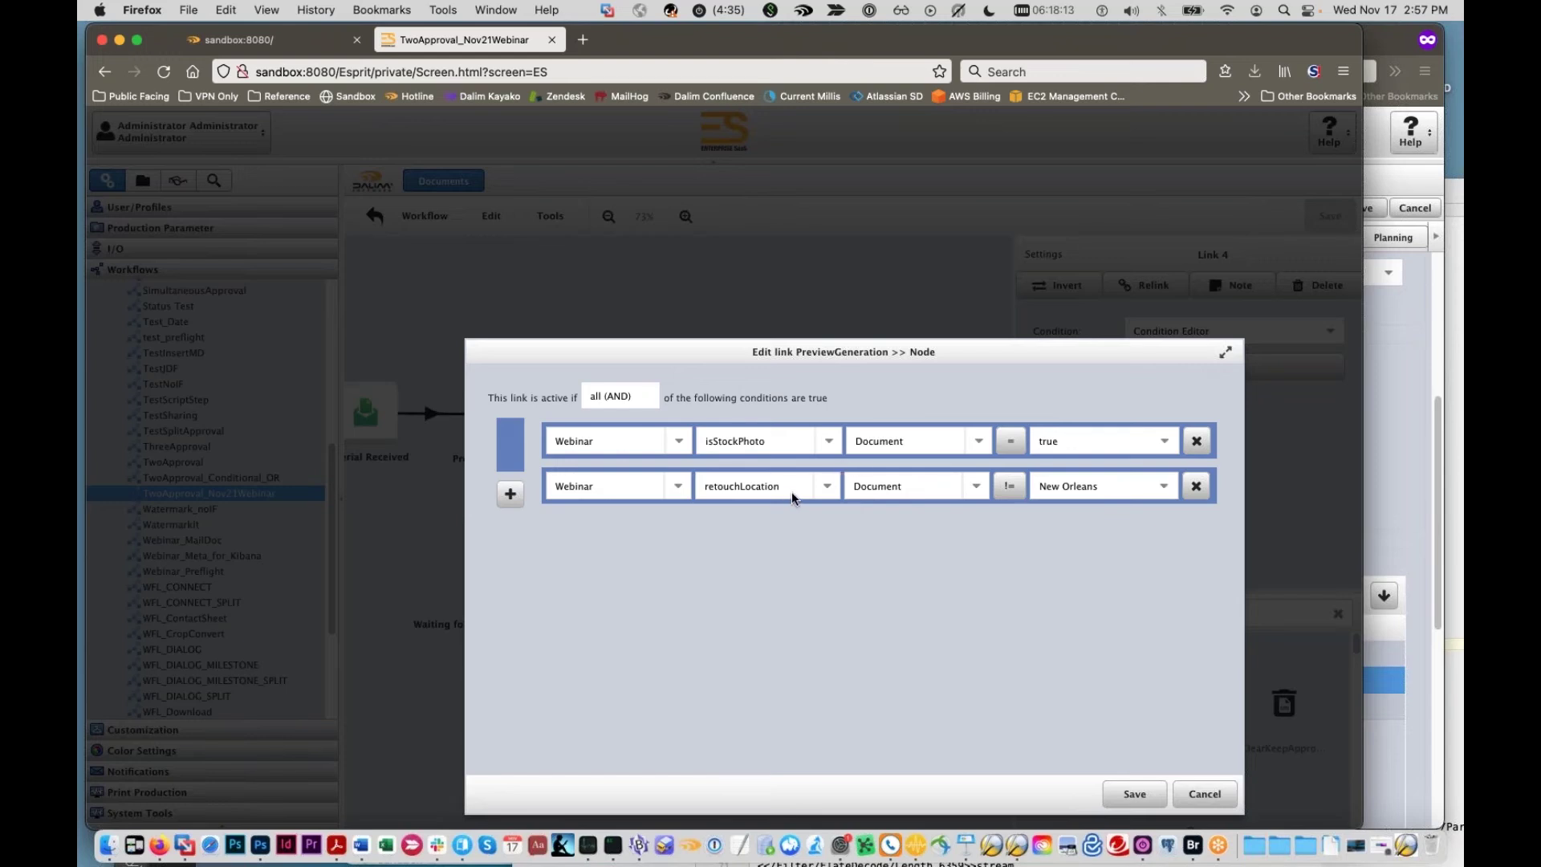
left_click(628, 404)
left_click(629, 405)
left_click(632, 401)
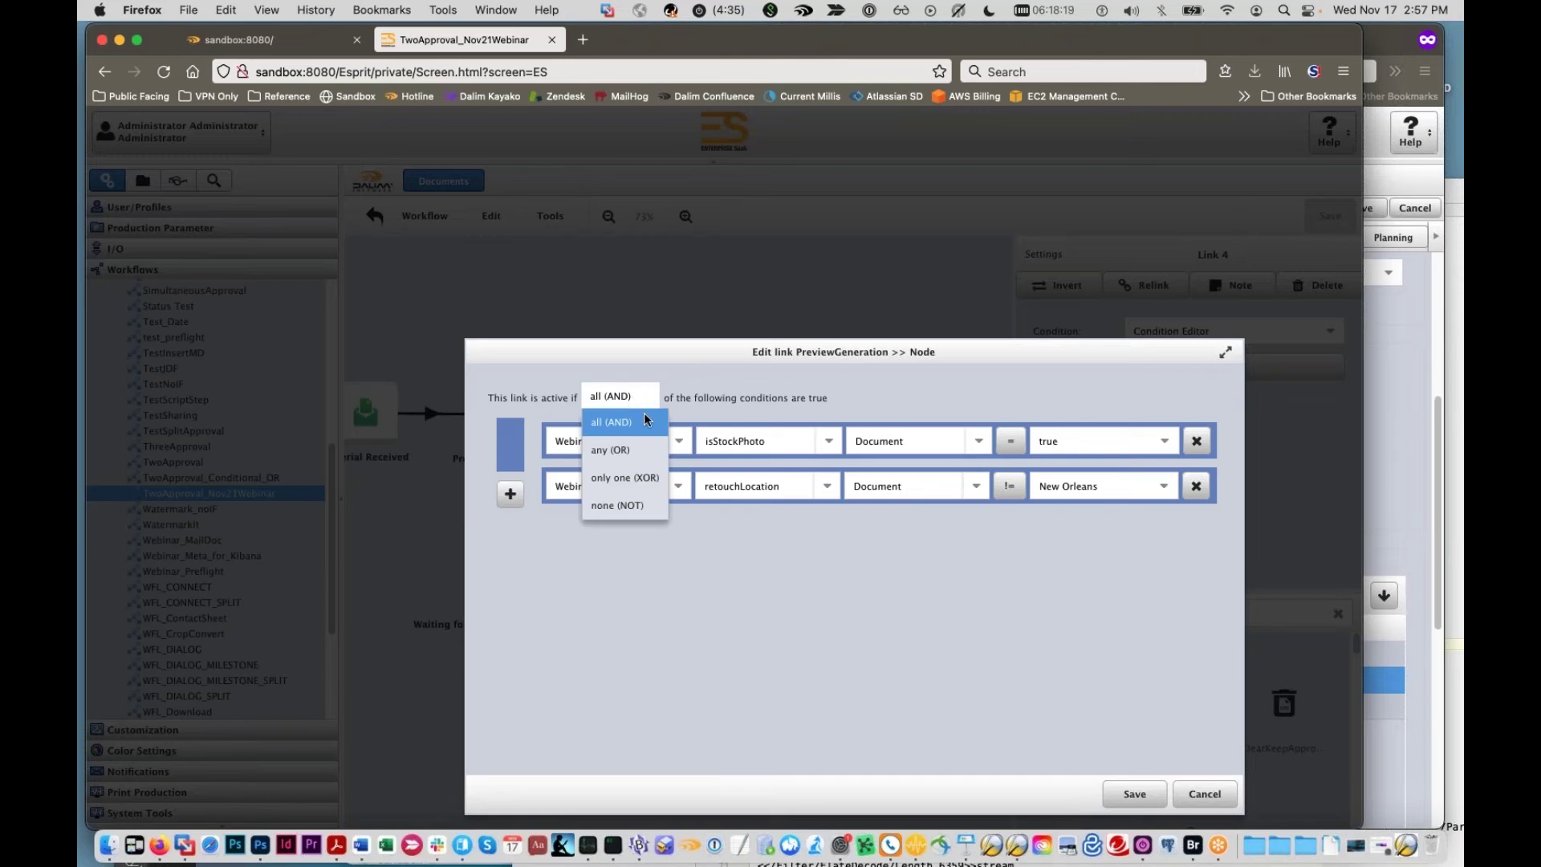
Step: Try the any (OR), only one (XOR) and none (NOT) combinators
left_click(638, 449)
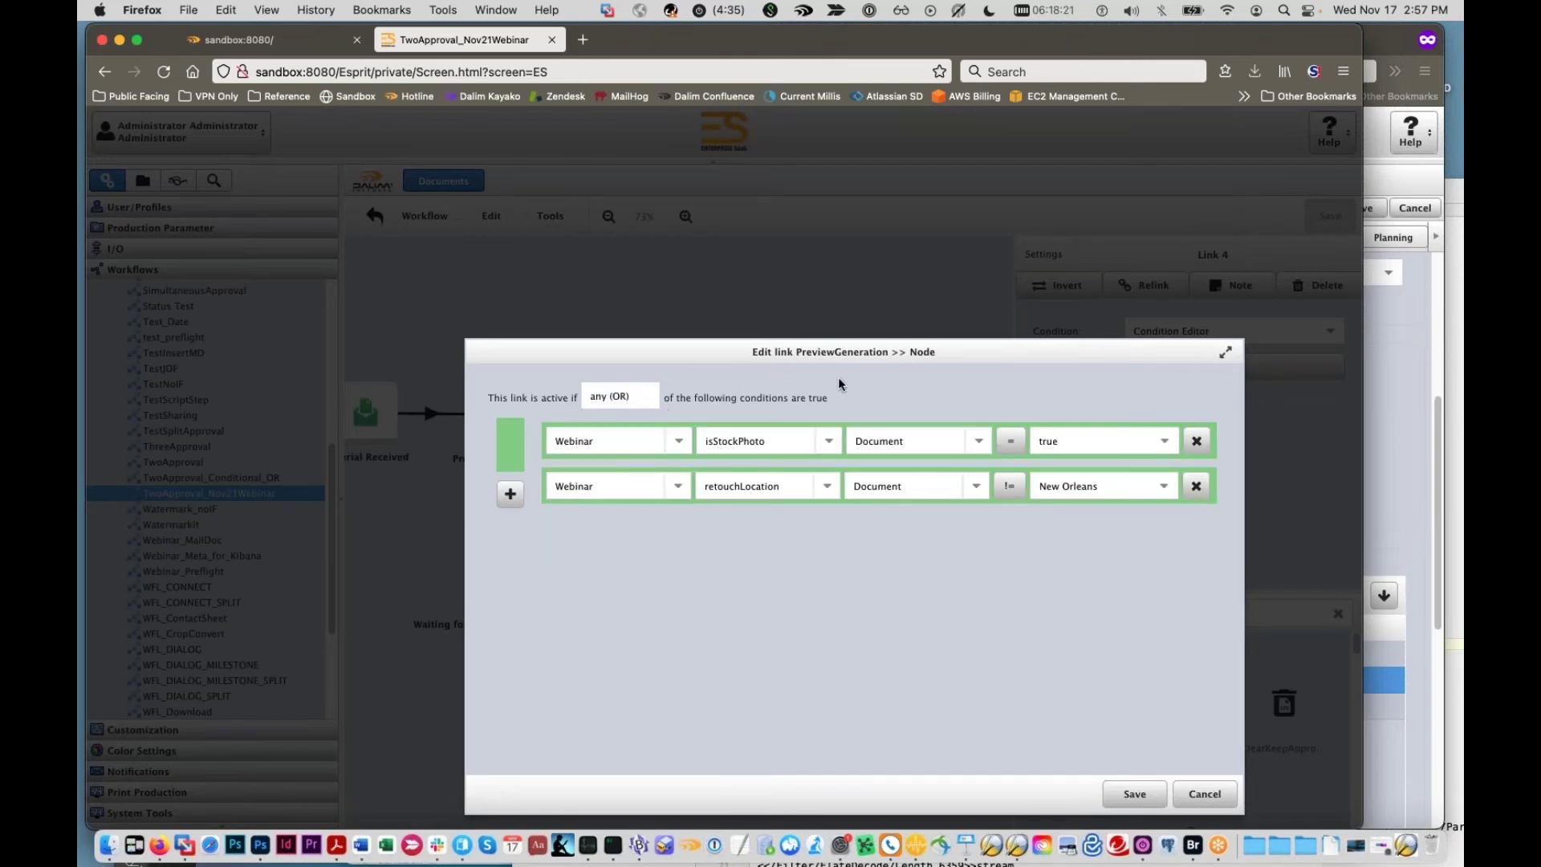
left_click(605, 406)
left_click(913, 420)
left_click(633, 401)
left_click(634, 478)
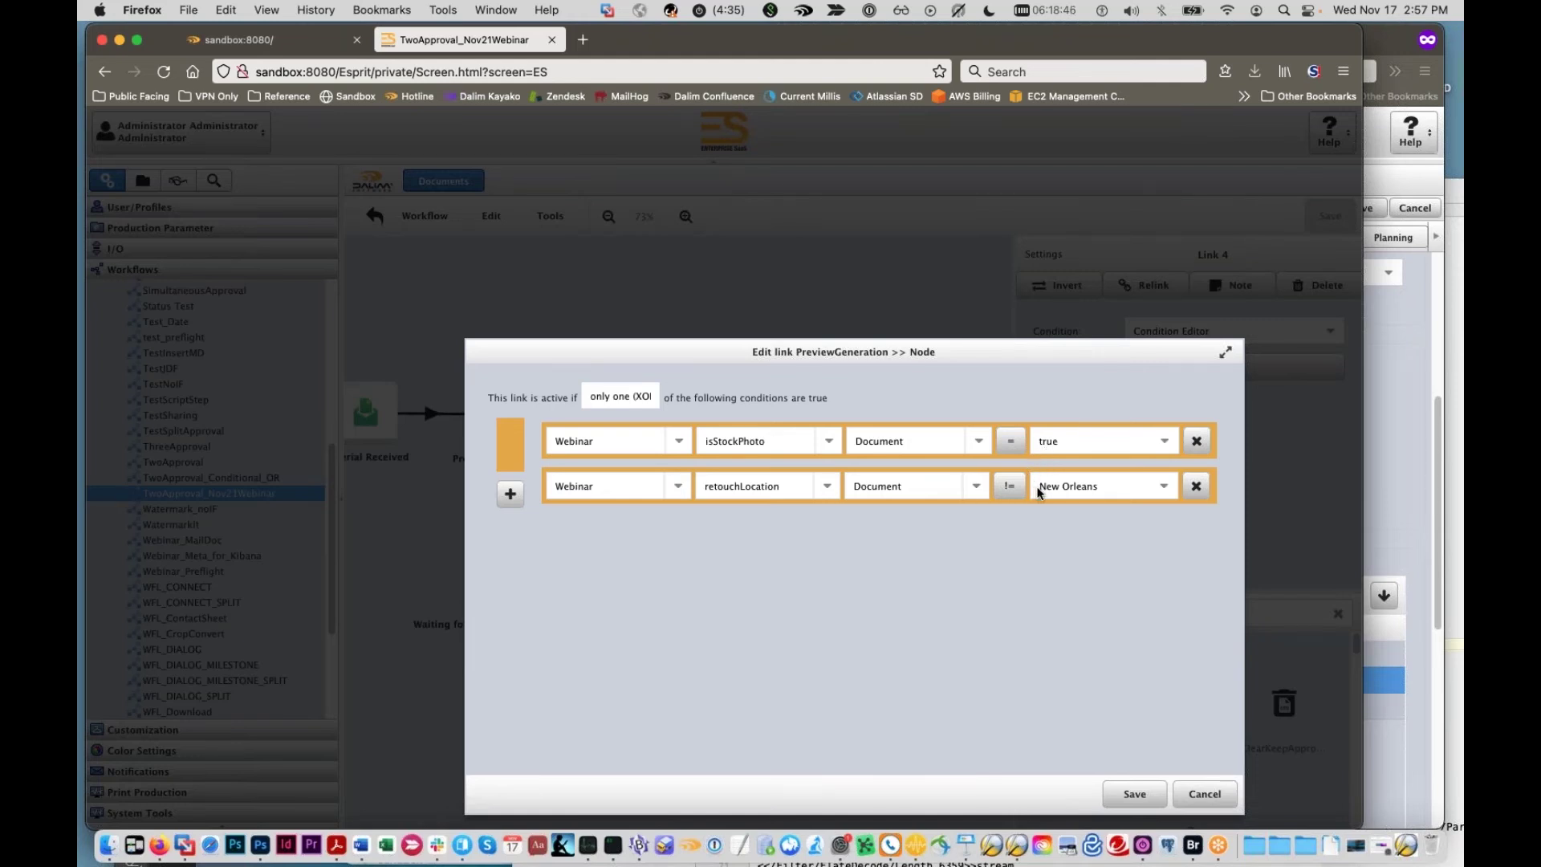
left_click(610, 396)
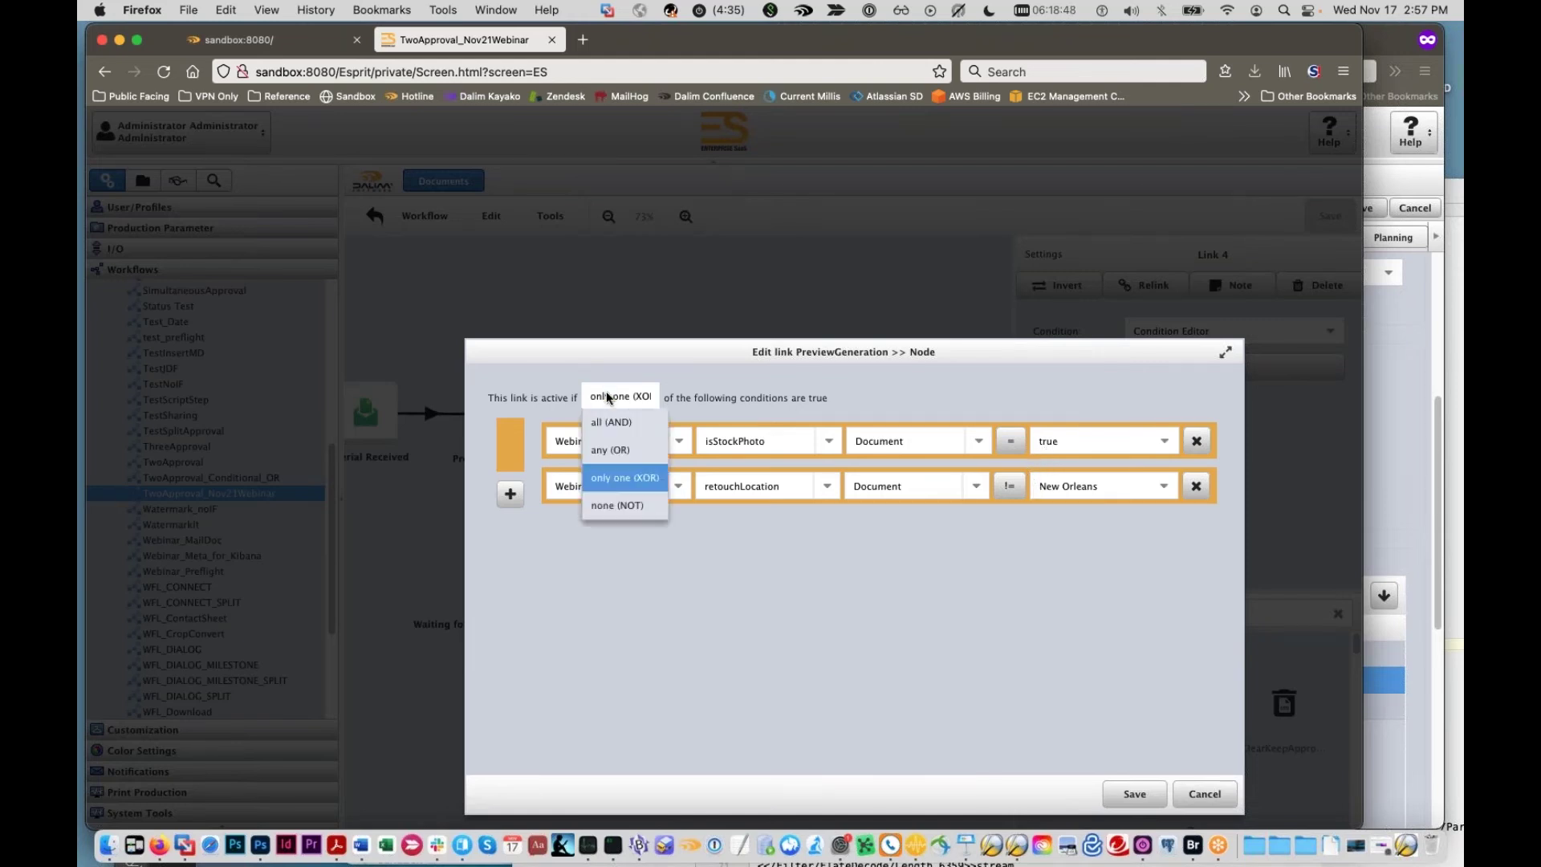
left_click(609, 506)
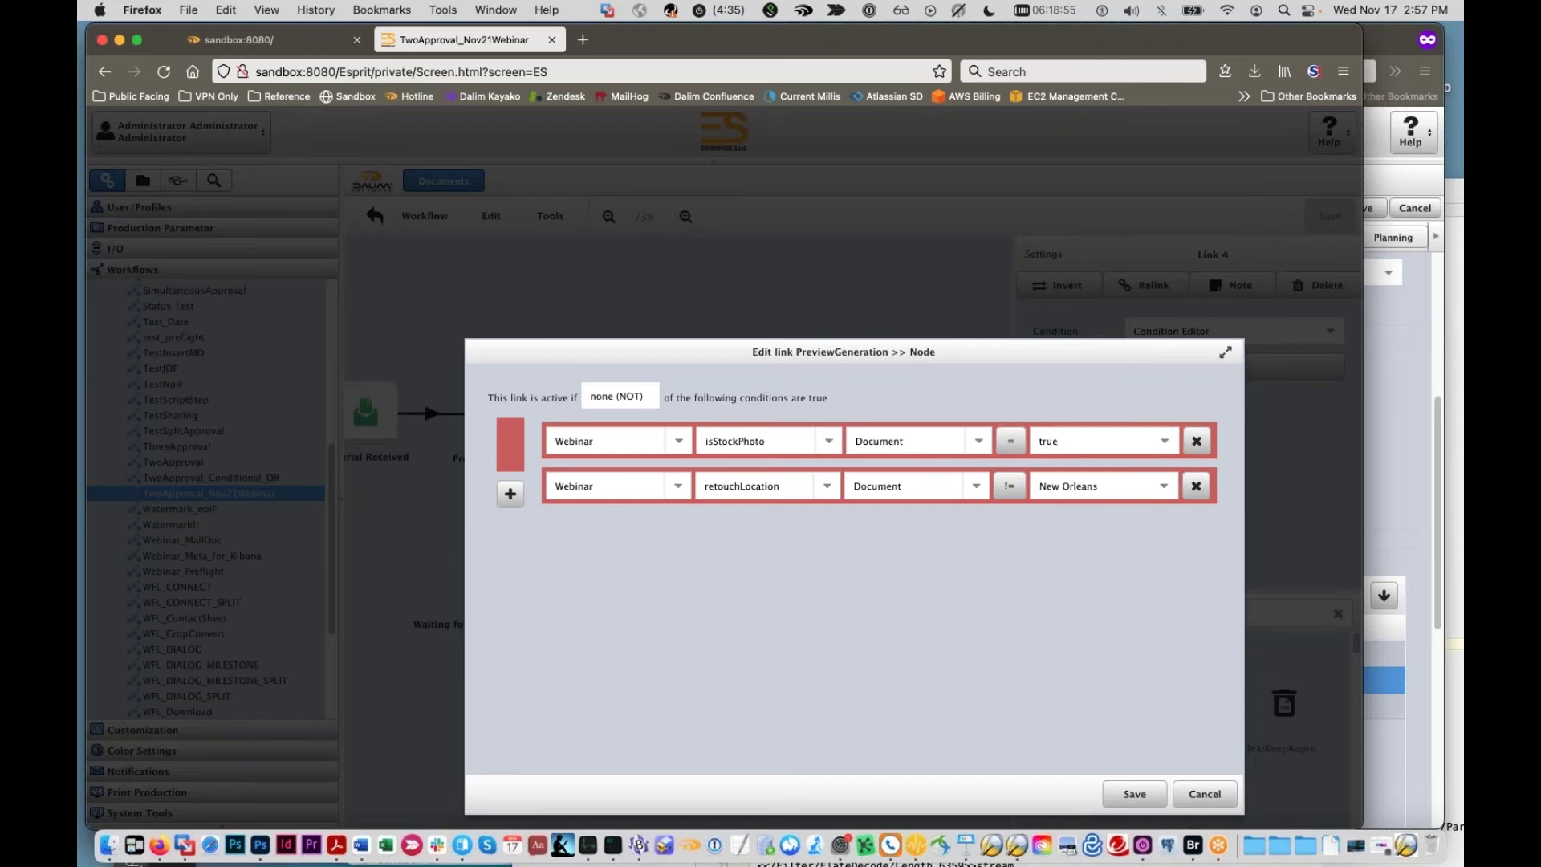
Step: Switch retouchLocation to equals, restore all (AND), then delete the retouchLocation rule
left_click(1010, 486)
left_click(1015, 518)
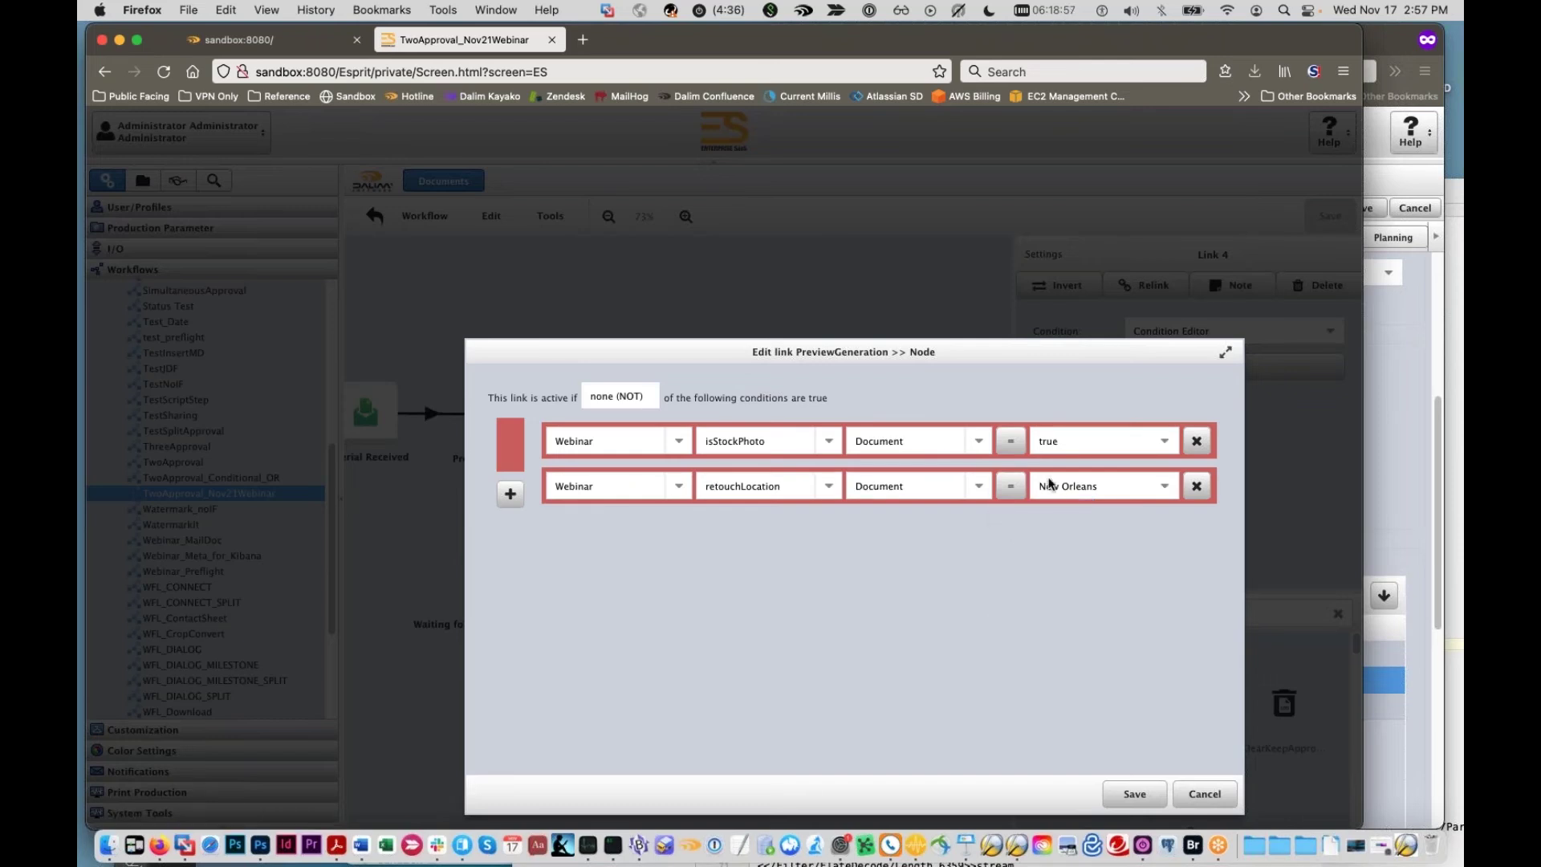
left_click(636, 398)
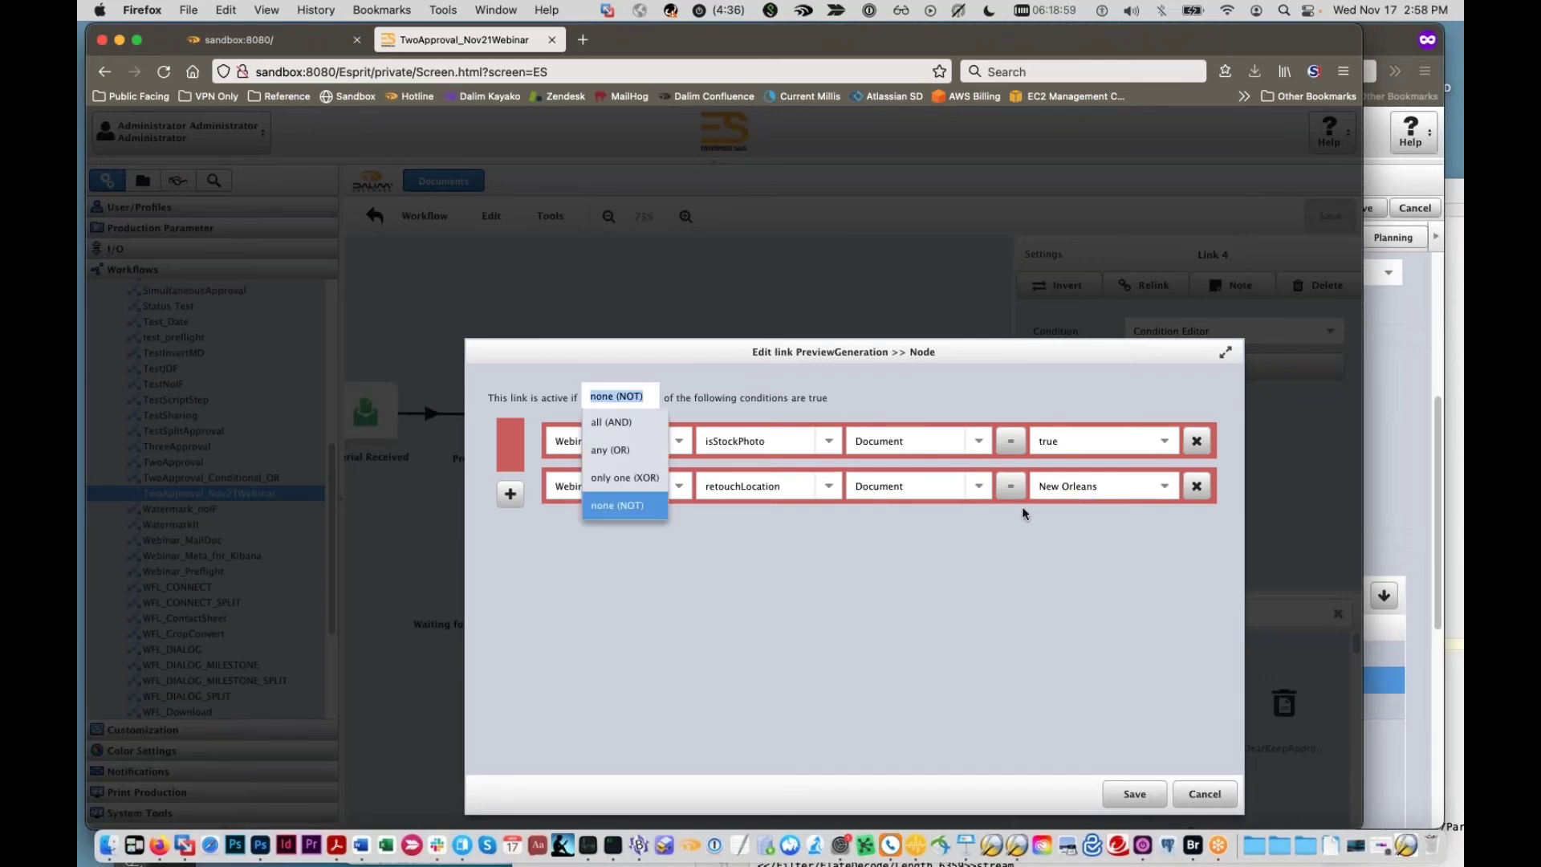
left_click(626, 424)
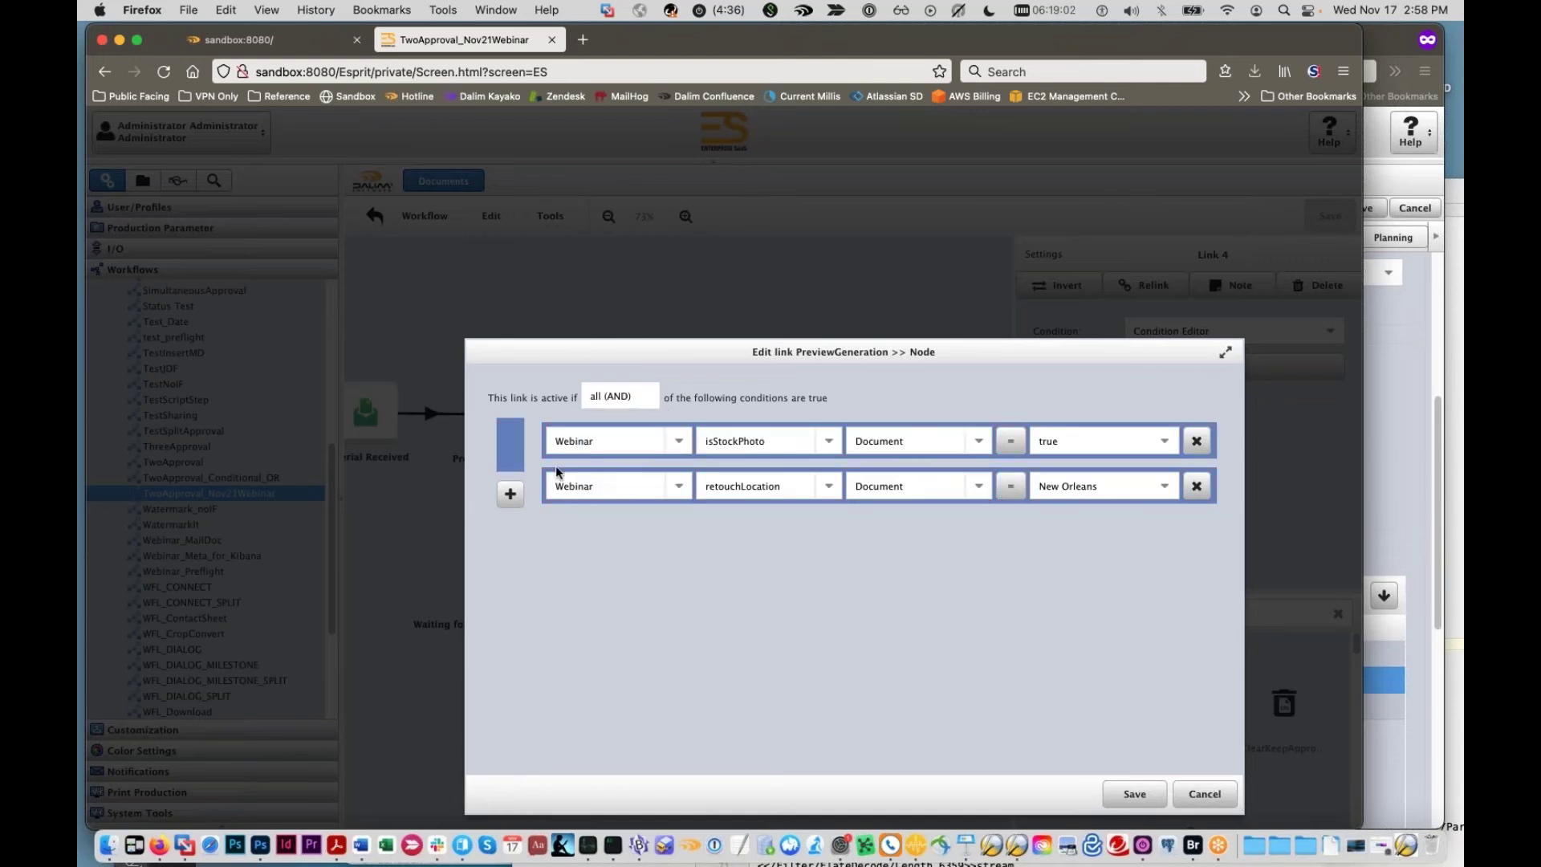
left_click(510, 493)
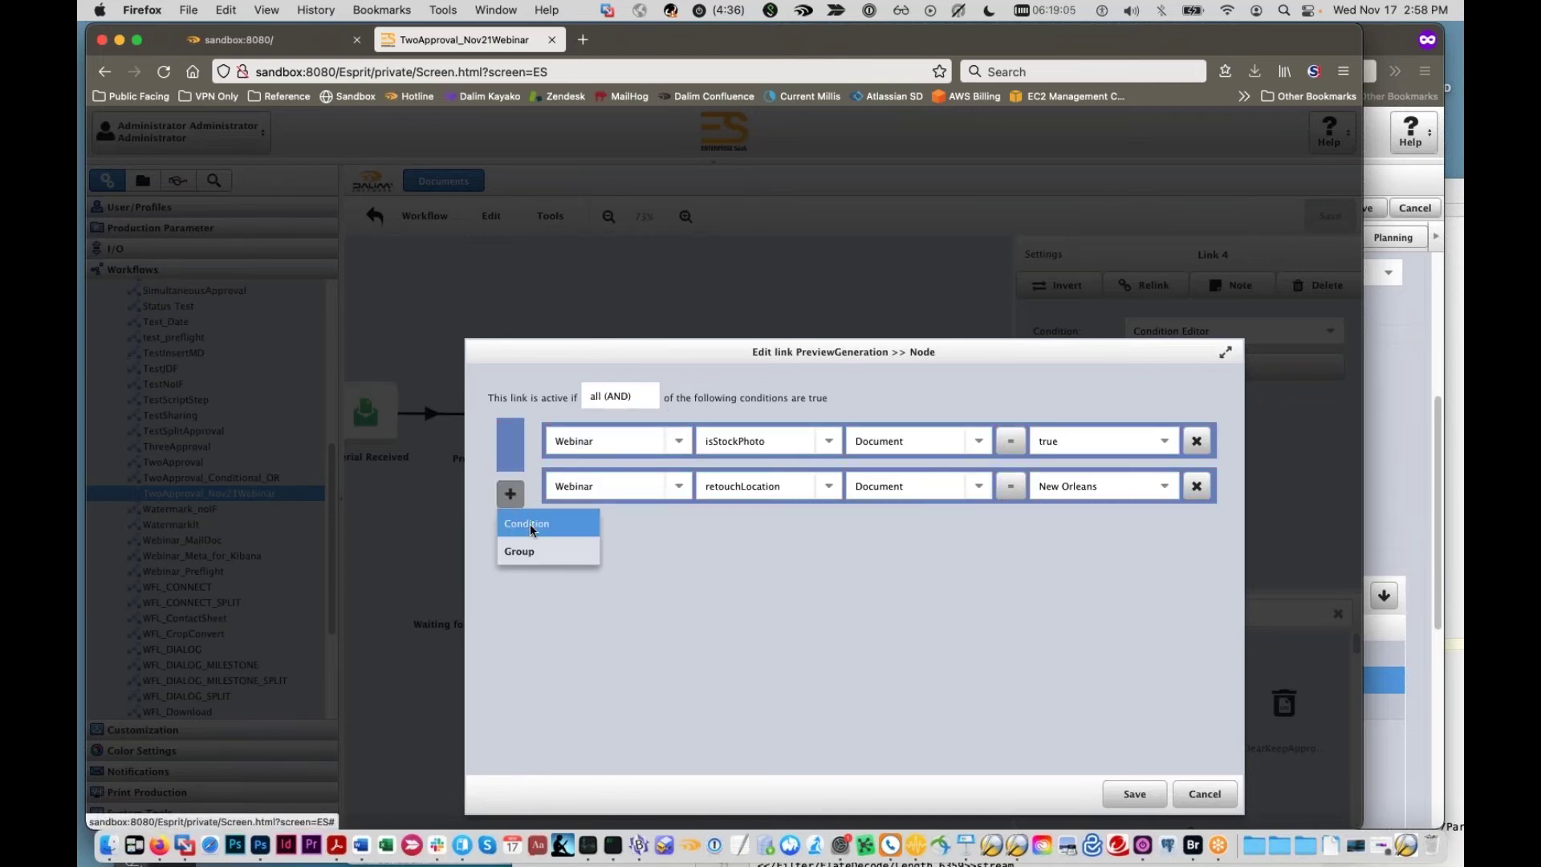
left_click(824, 560)
left_click(1195, 486)
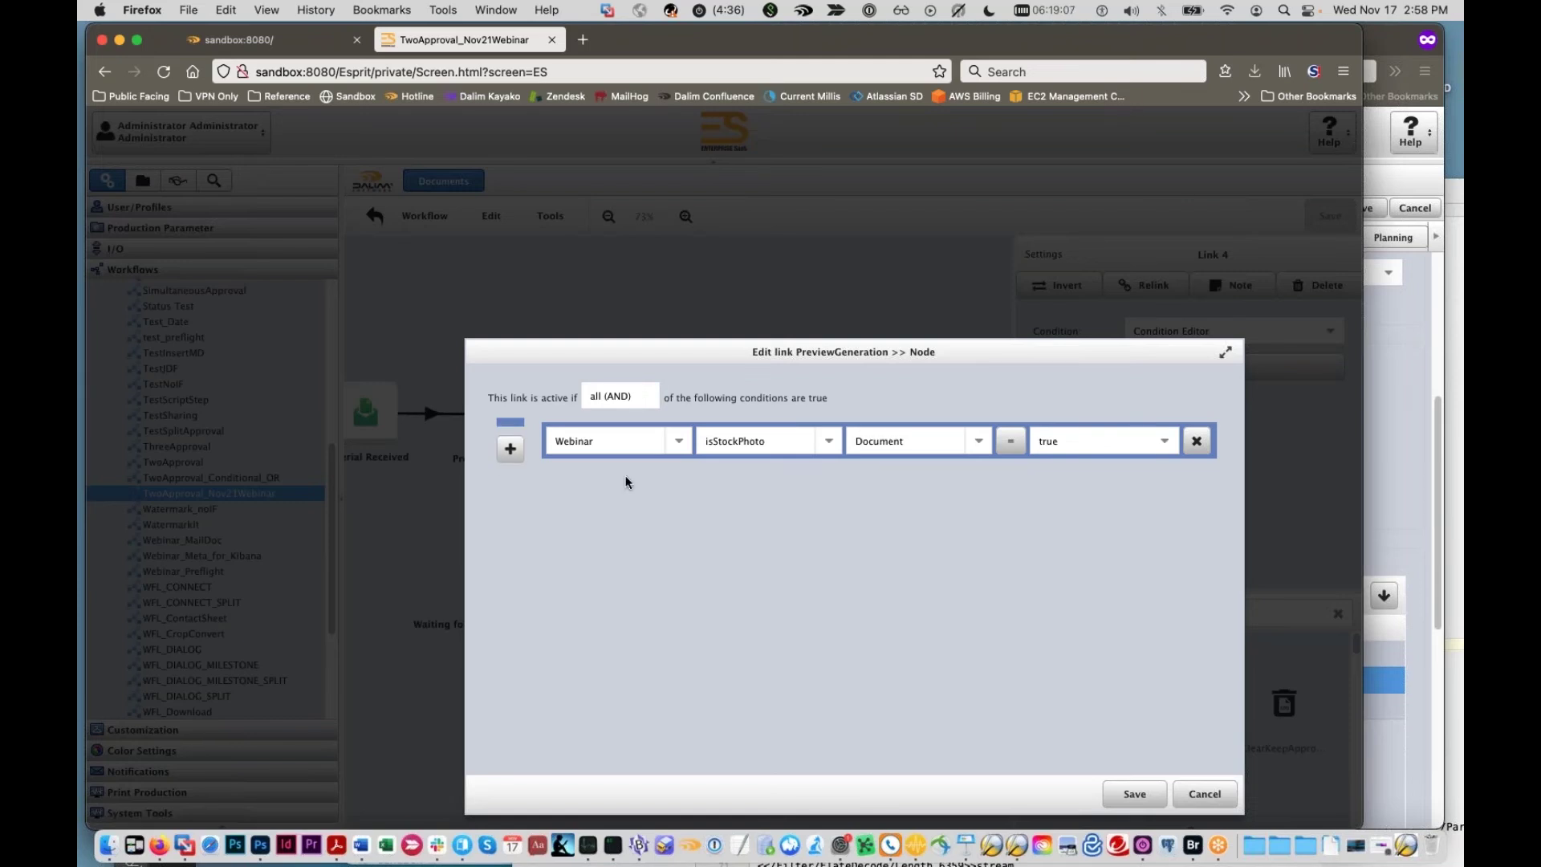
left_click(511, 453)
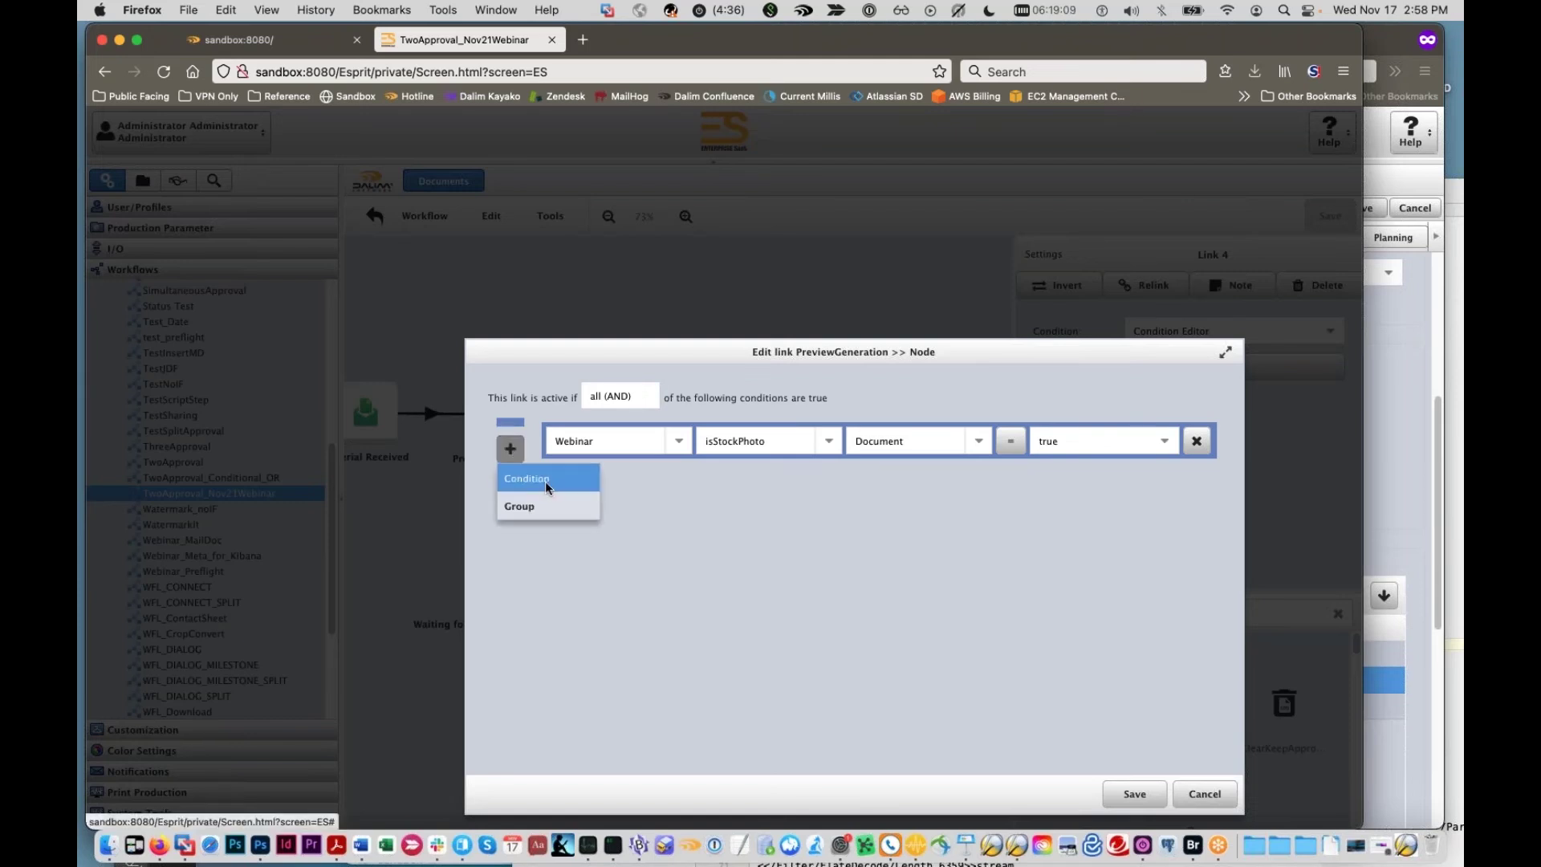
Step: Add a nested all (AND) group containing a new Webinar condition
left_click(536, 502)
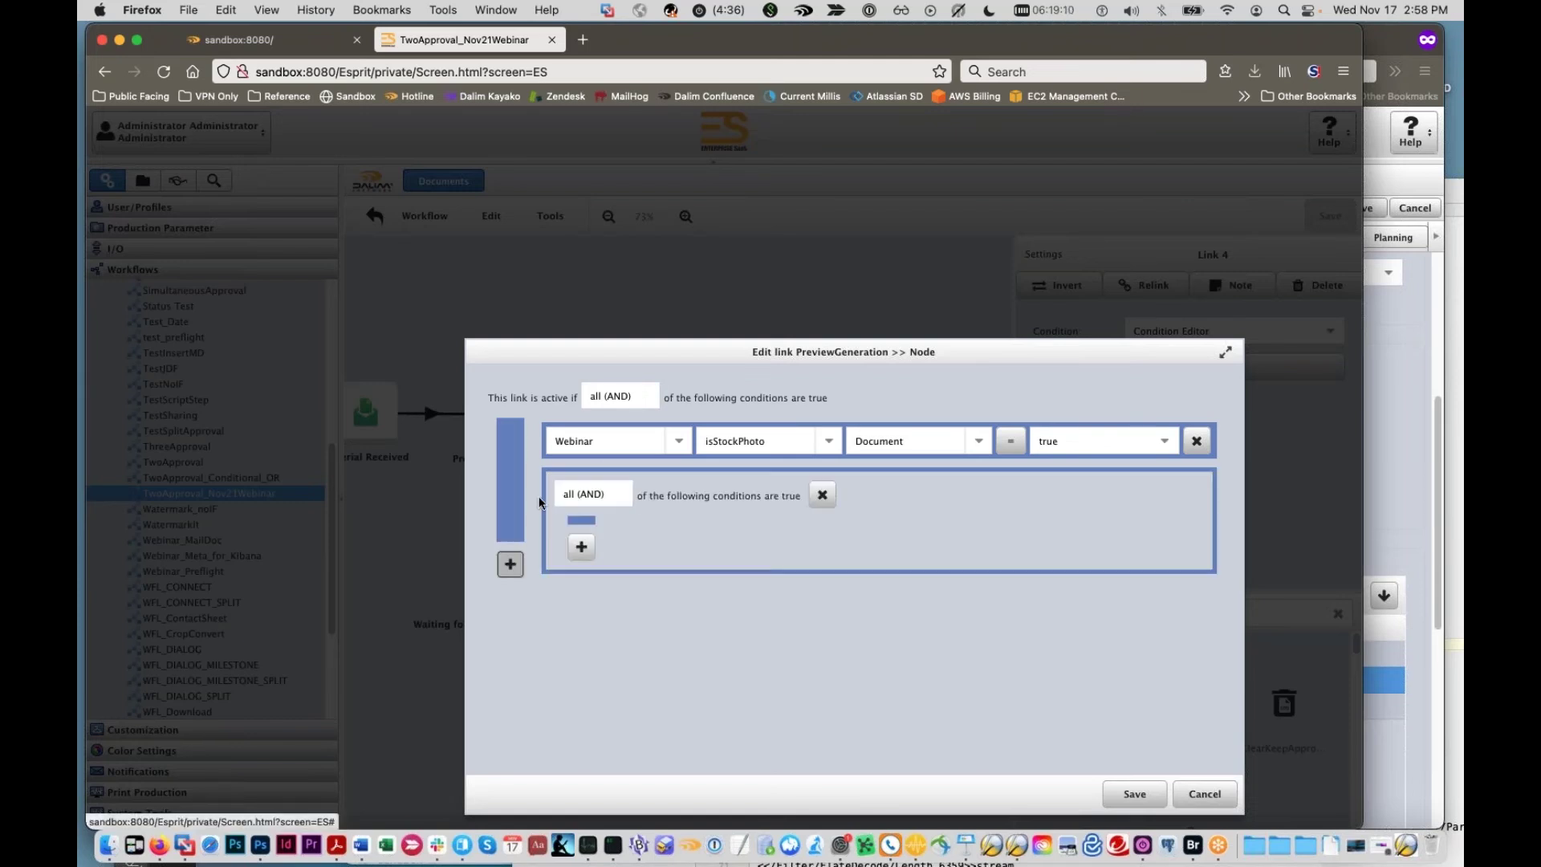
left_click(618, 496)
left_click(580, 550)
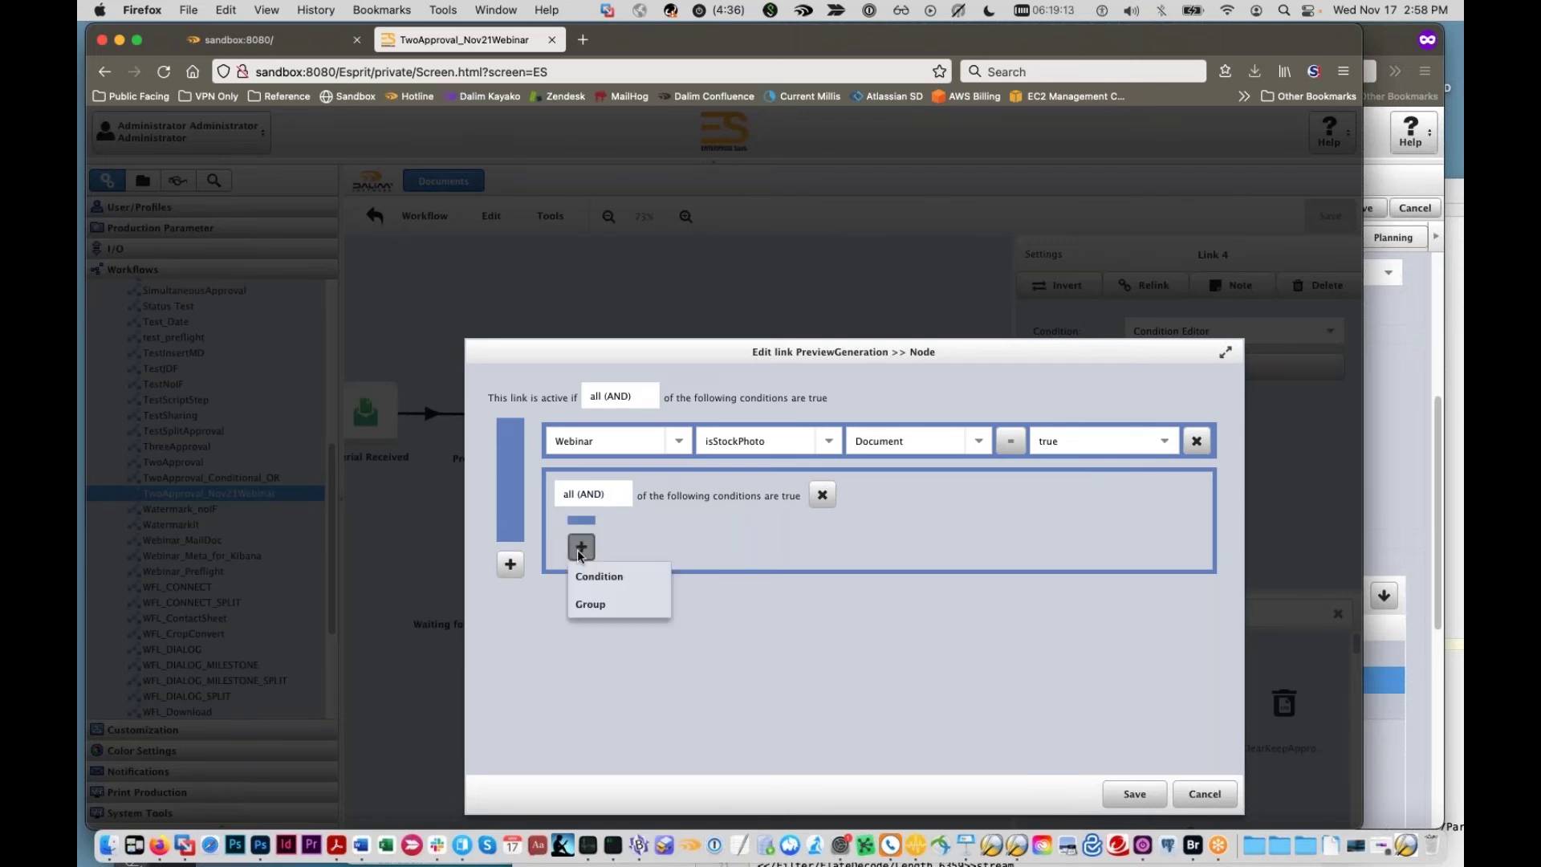
left_click(611, 578)
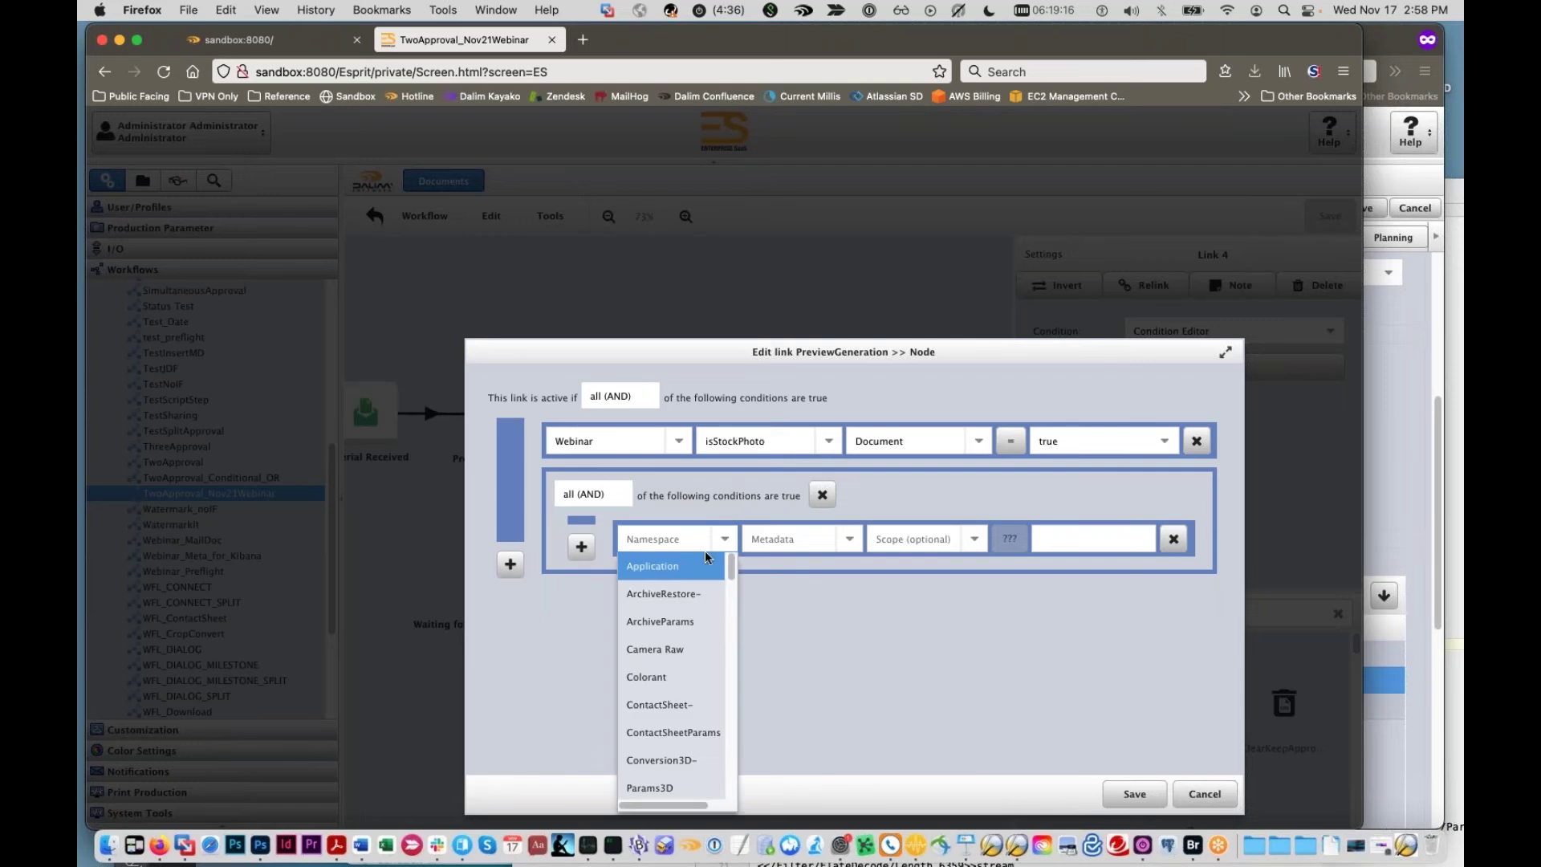
type("Webinar")
key("Return")
Step: Set the nested condition to secretMessage, Document scope, not empty
left_click(834, 539)
scroll(837, 607, "down", 5)
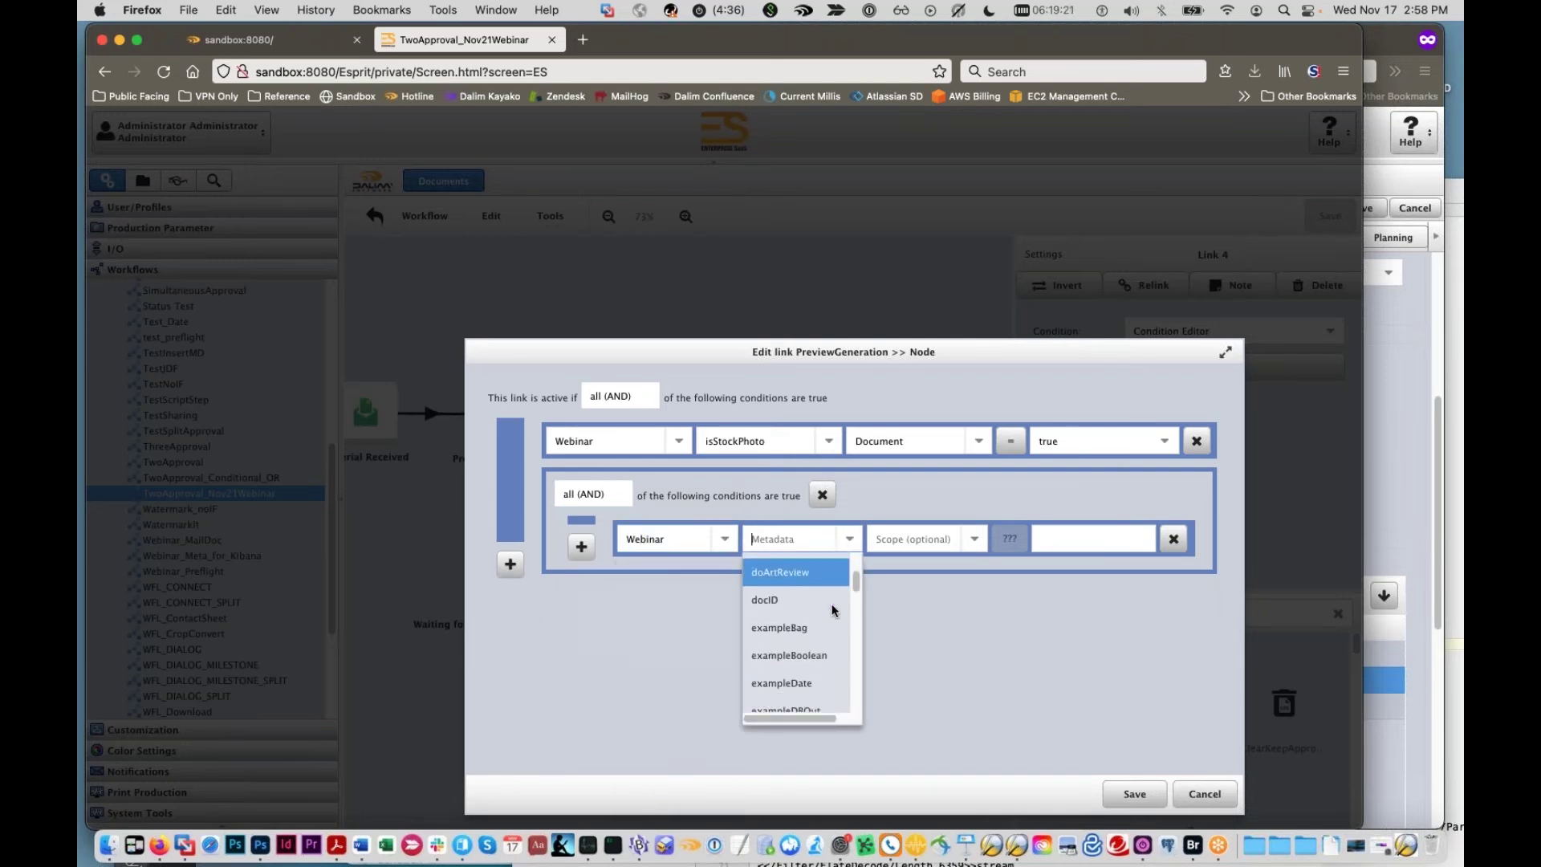
scroll(831, 609, "down", 10)
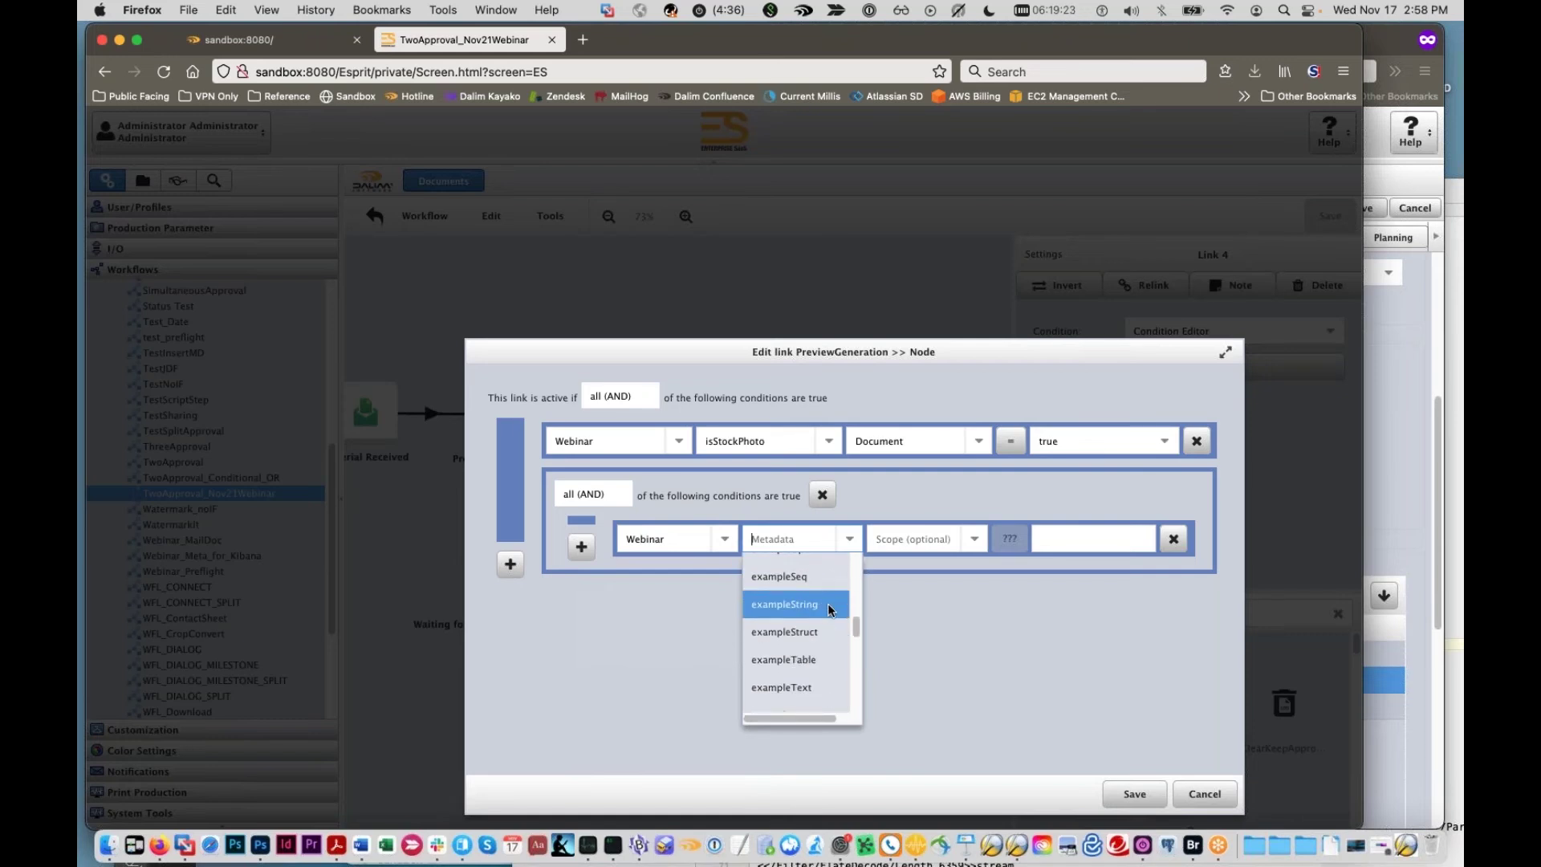
scroll(802, 631, "down", 1)
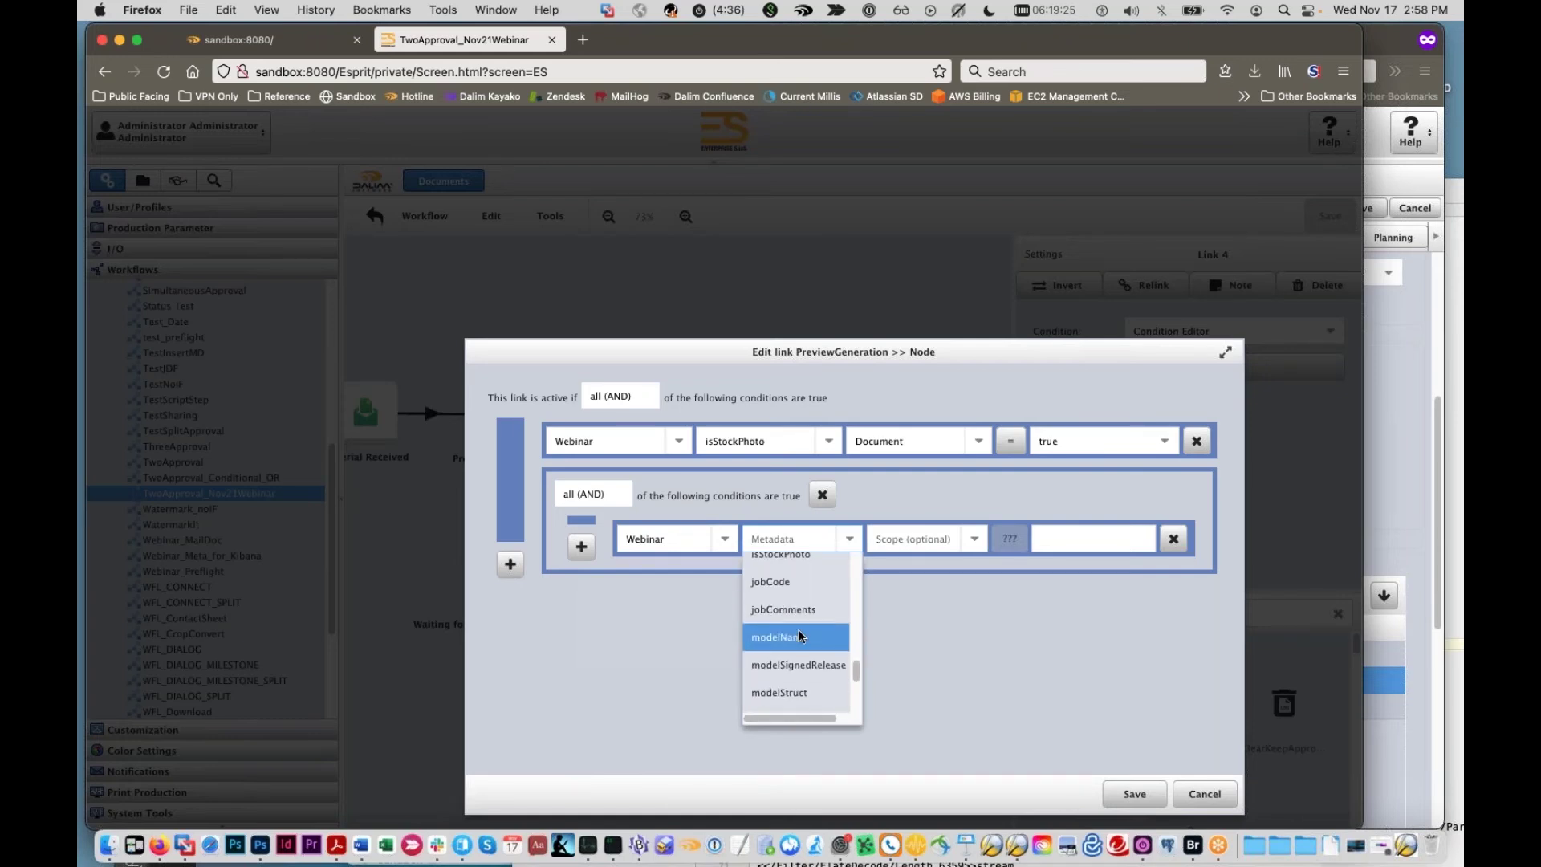
scroll(800, 636, "down", 5)
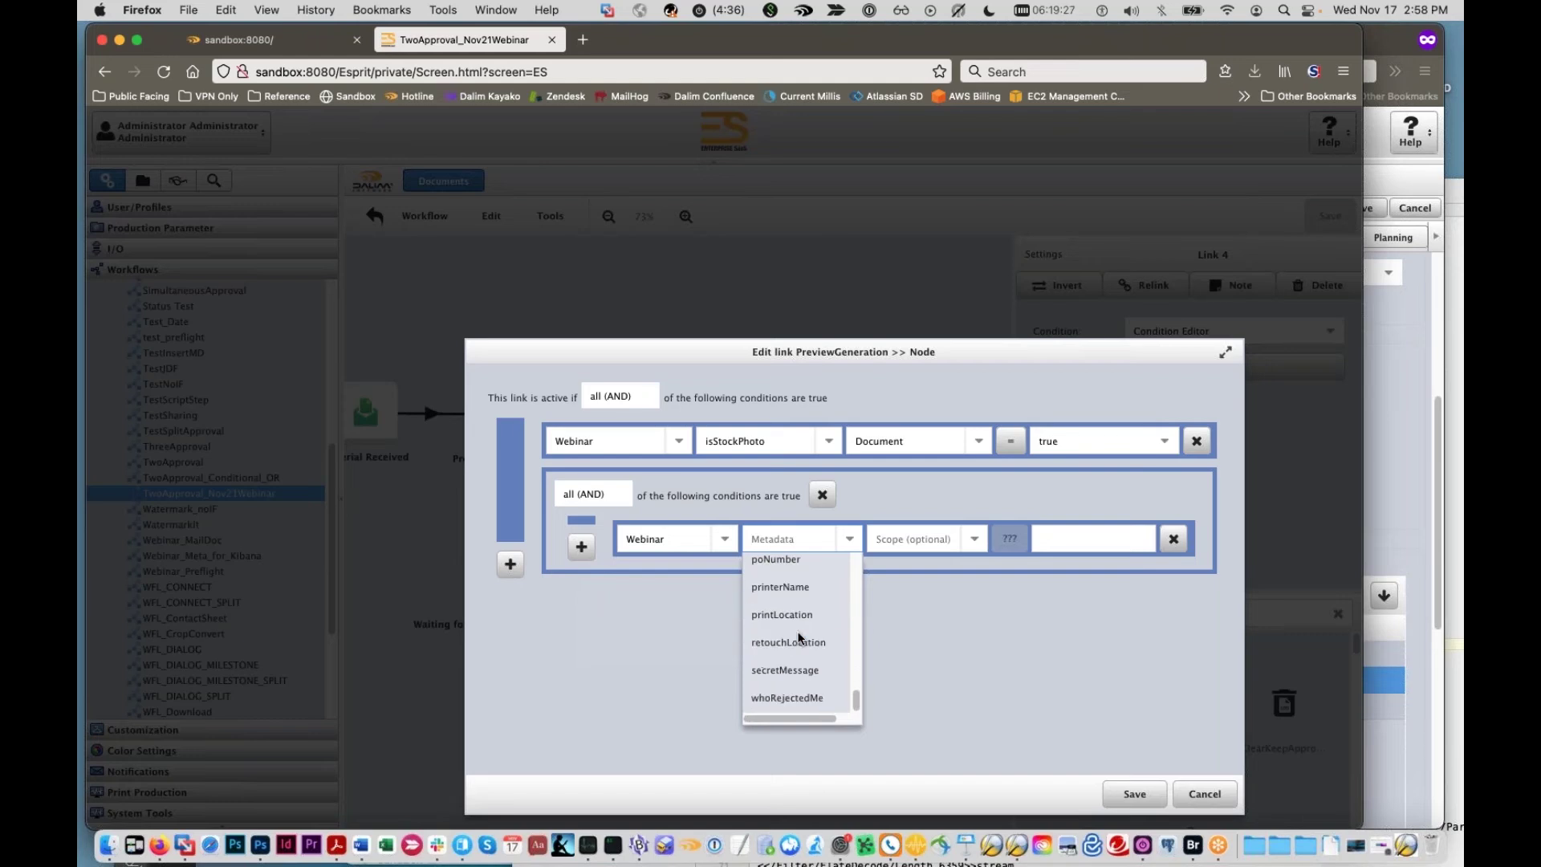
left_click(797, 674)
left_click(984, 539)
left_click(936, 592)
left_click(1009, 539)
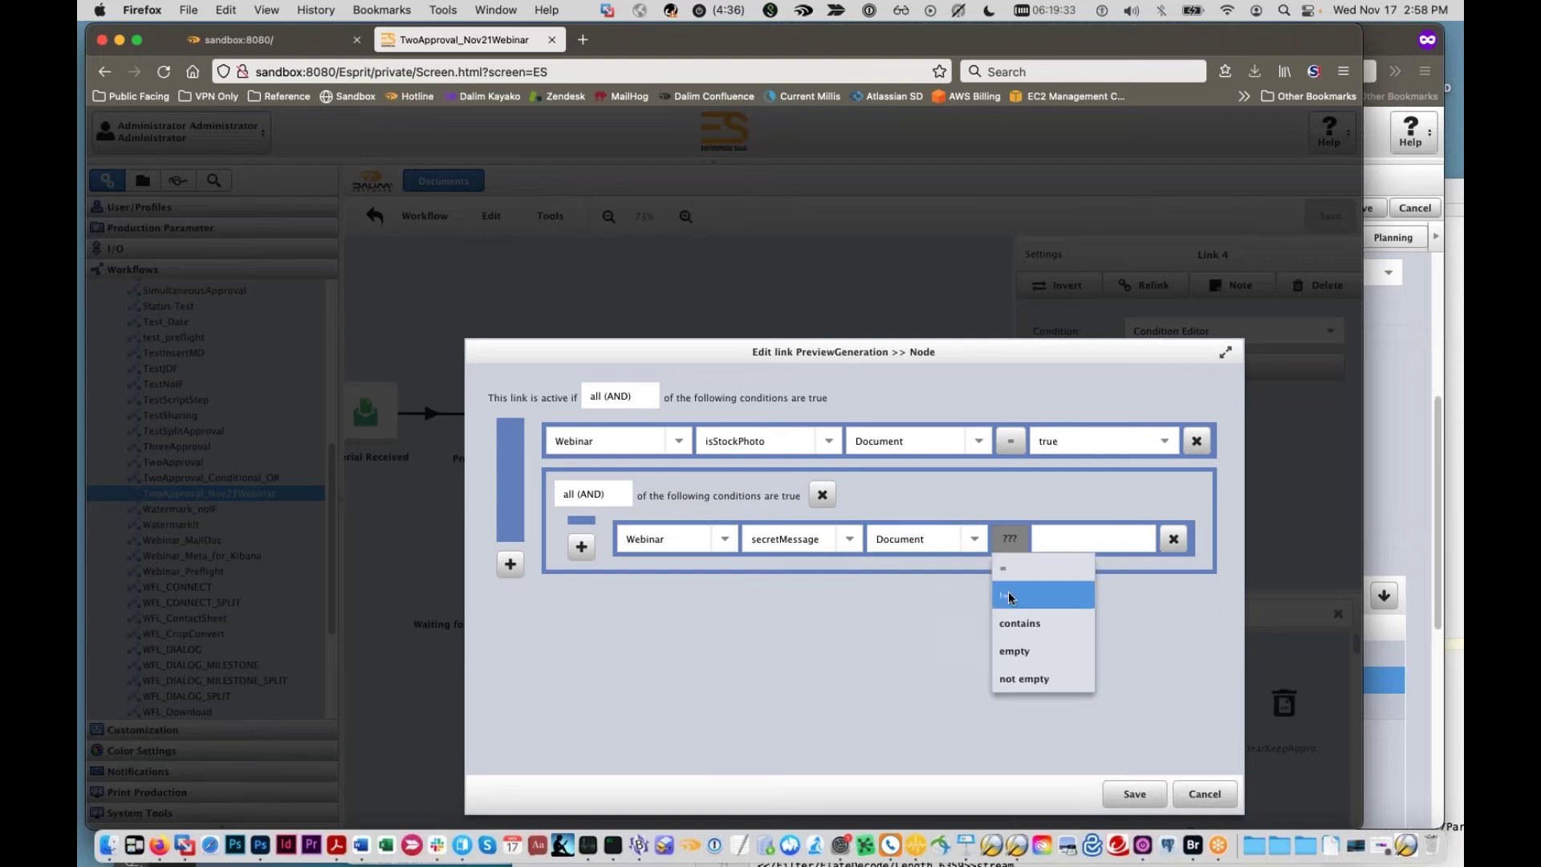
left_click(1025, 678)
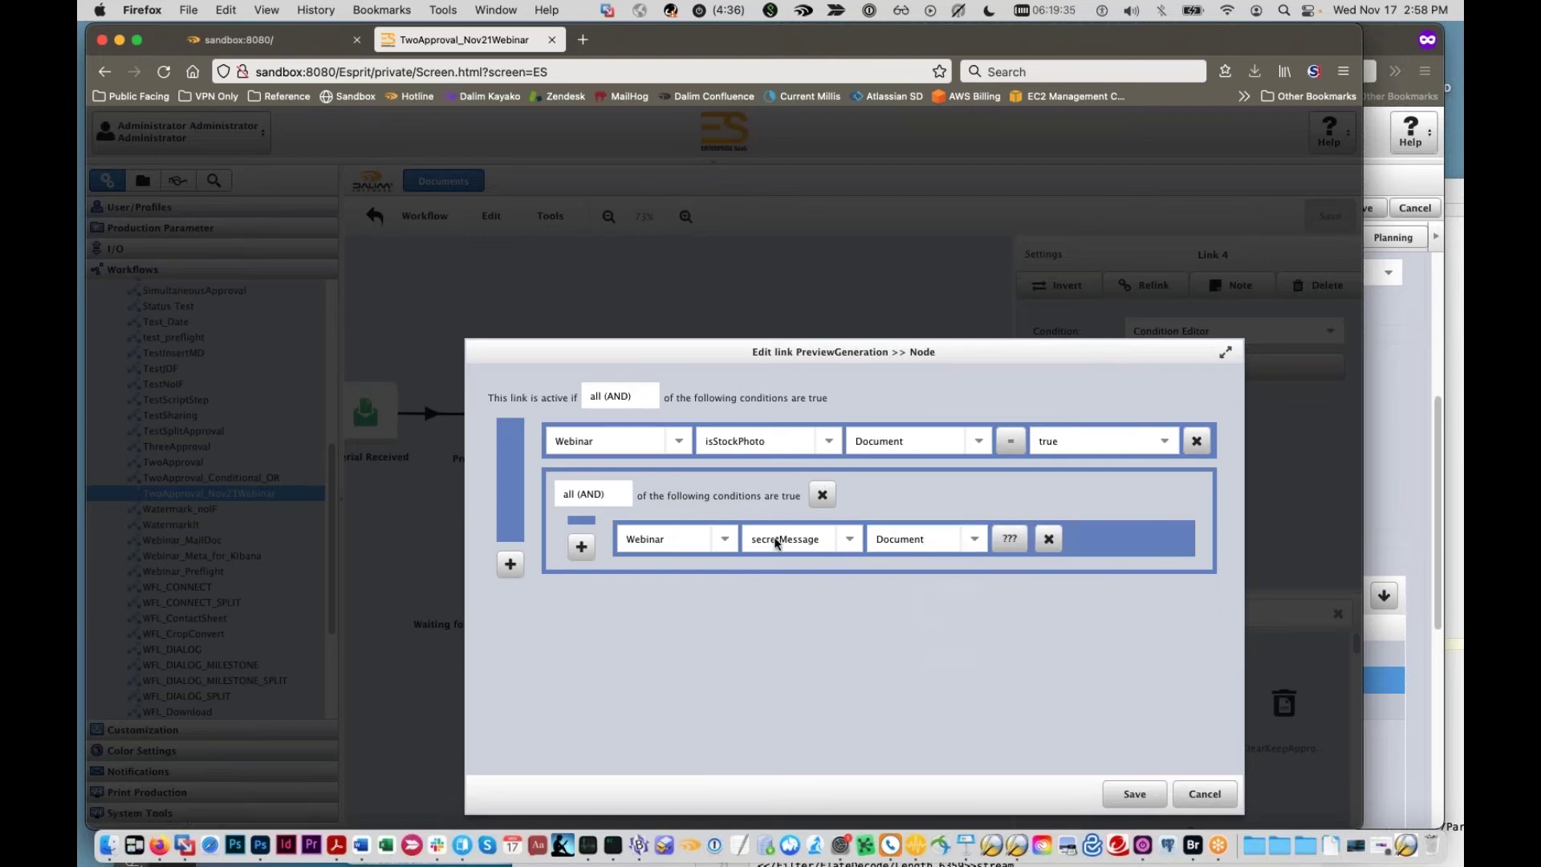
left_click(592, 547)
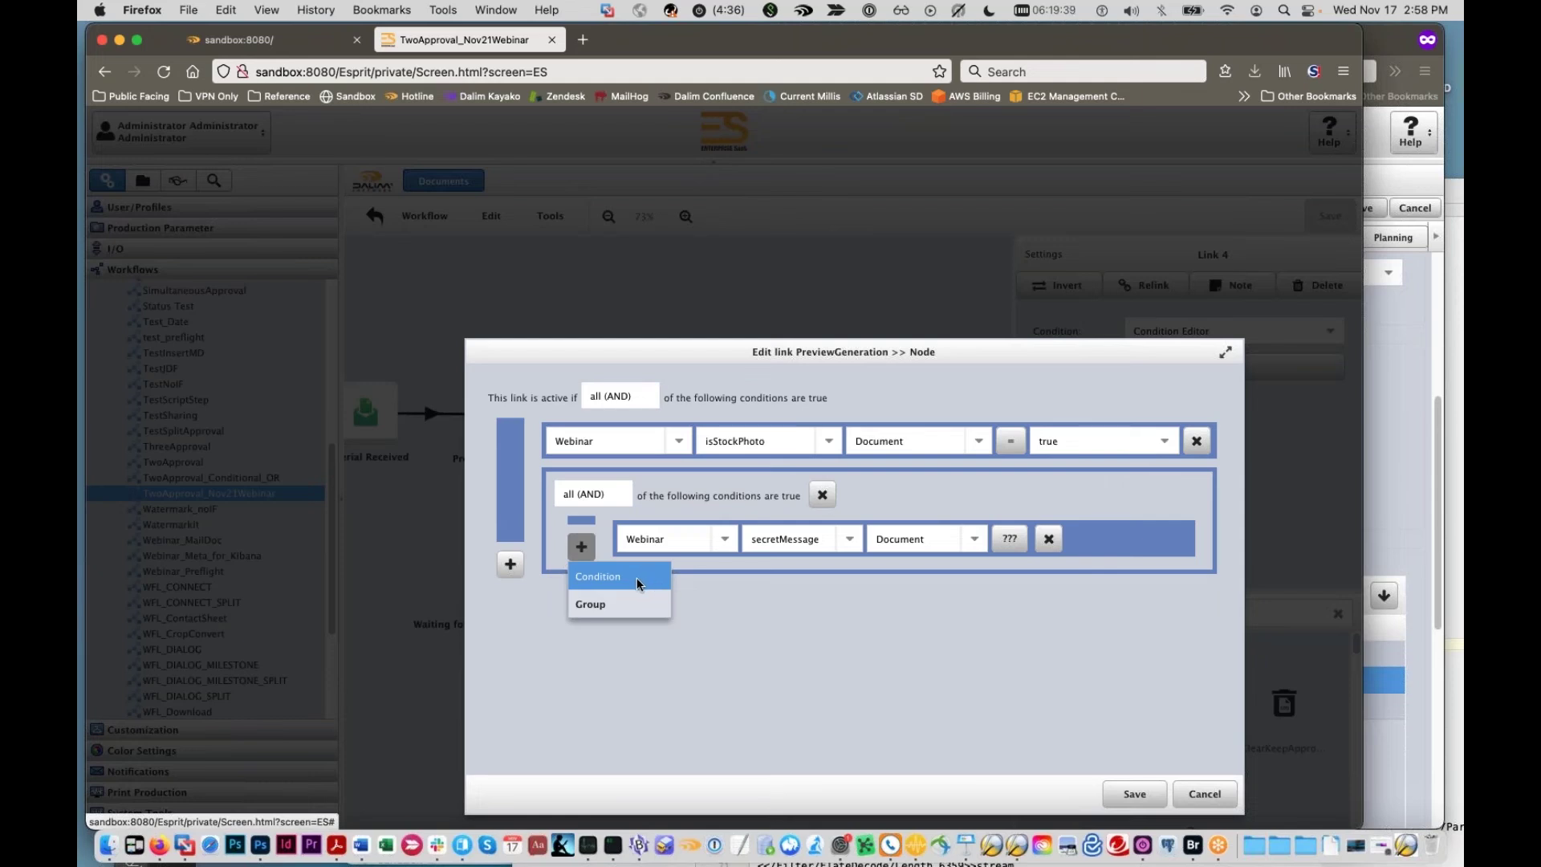
Step: Add a second nested condition that tests the Dublin Core date field
left_click(639, 583)
left_click(710, 584)
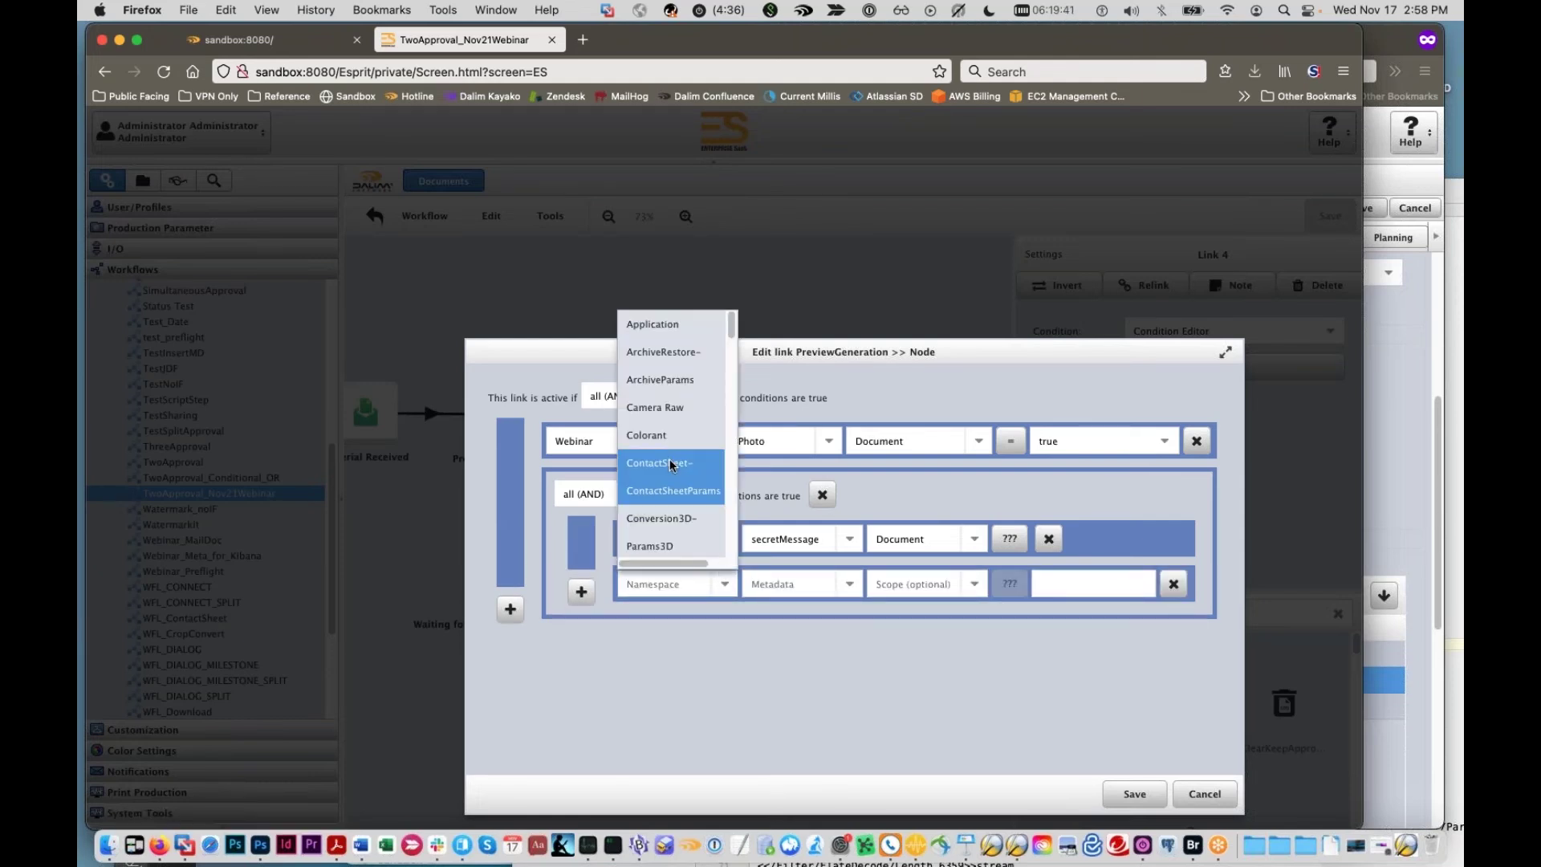
scroll(667, 458, "down", 5)
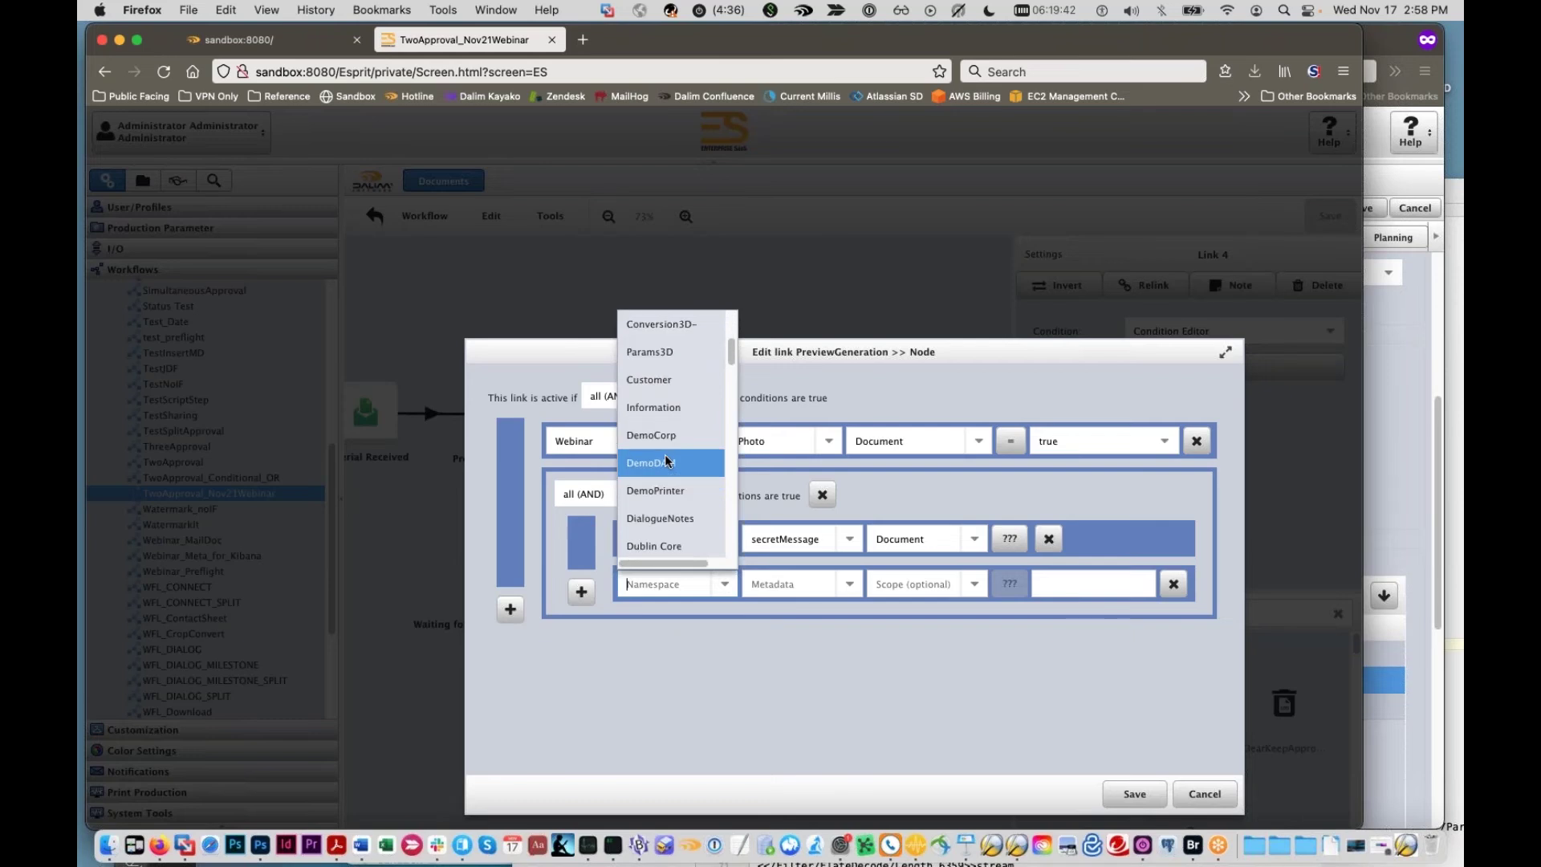
left_click(662, 492)
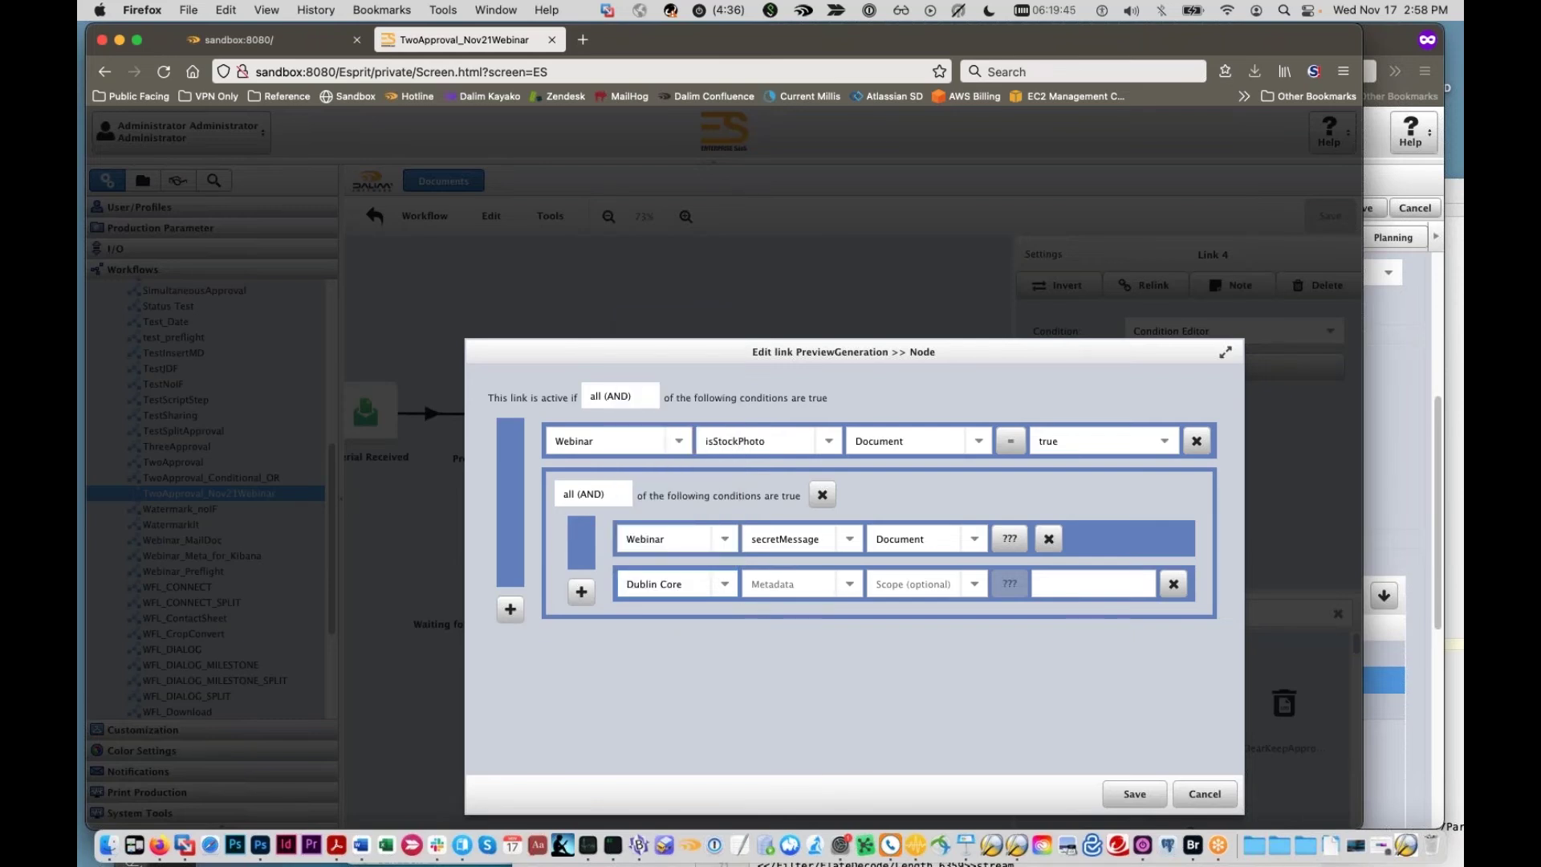
left_click(849, 584)
scroll(803, 642, "down", 4)
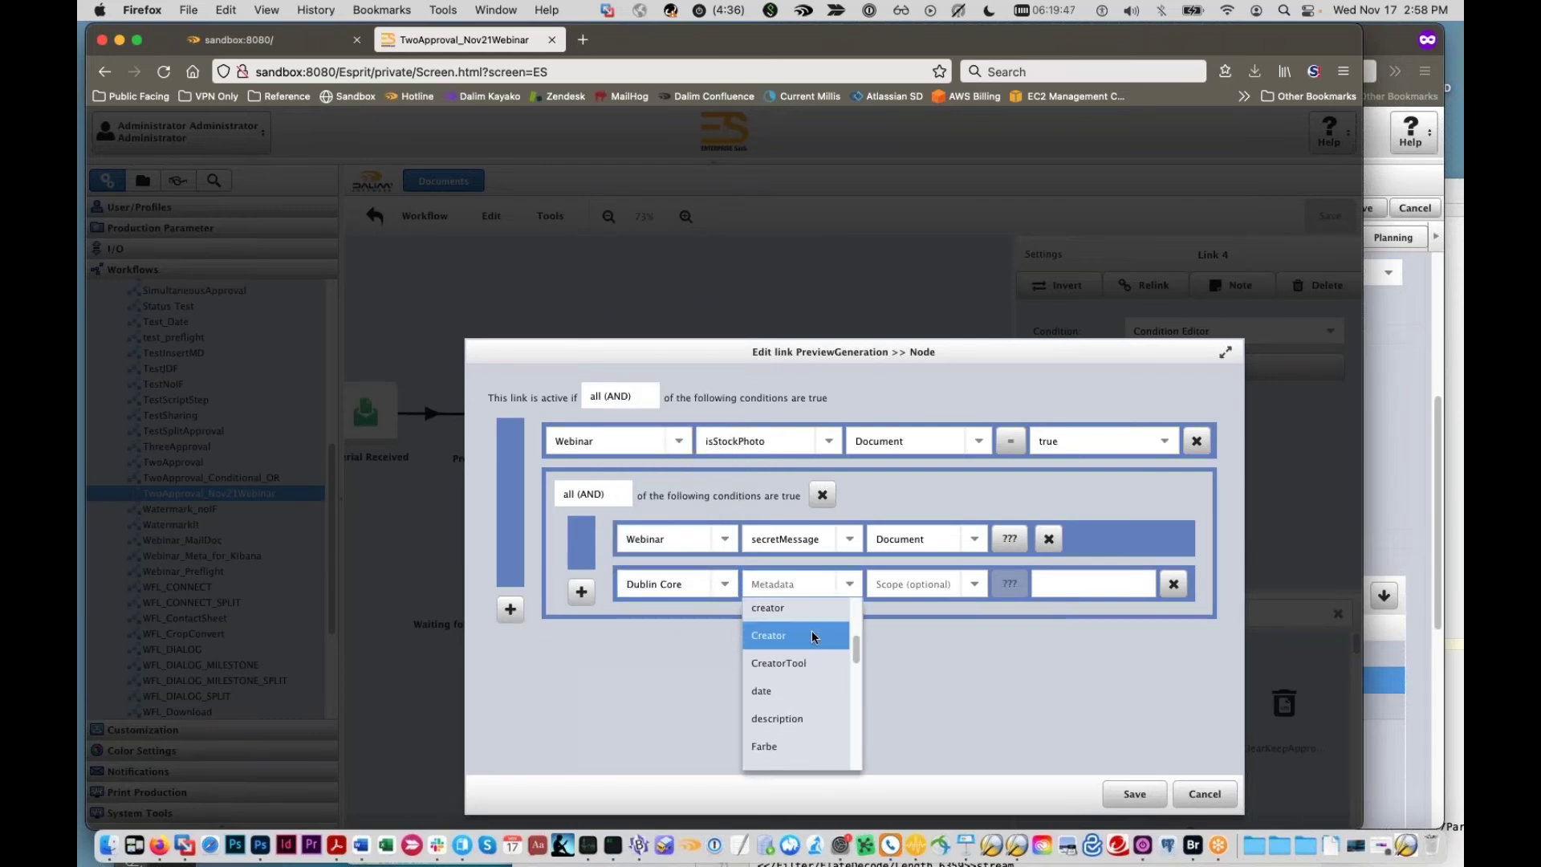
scroll(805, 658, "down", 1)
left_click(803, 659)
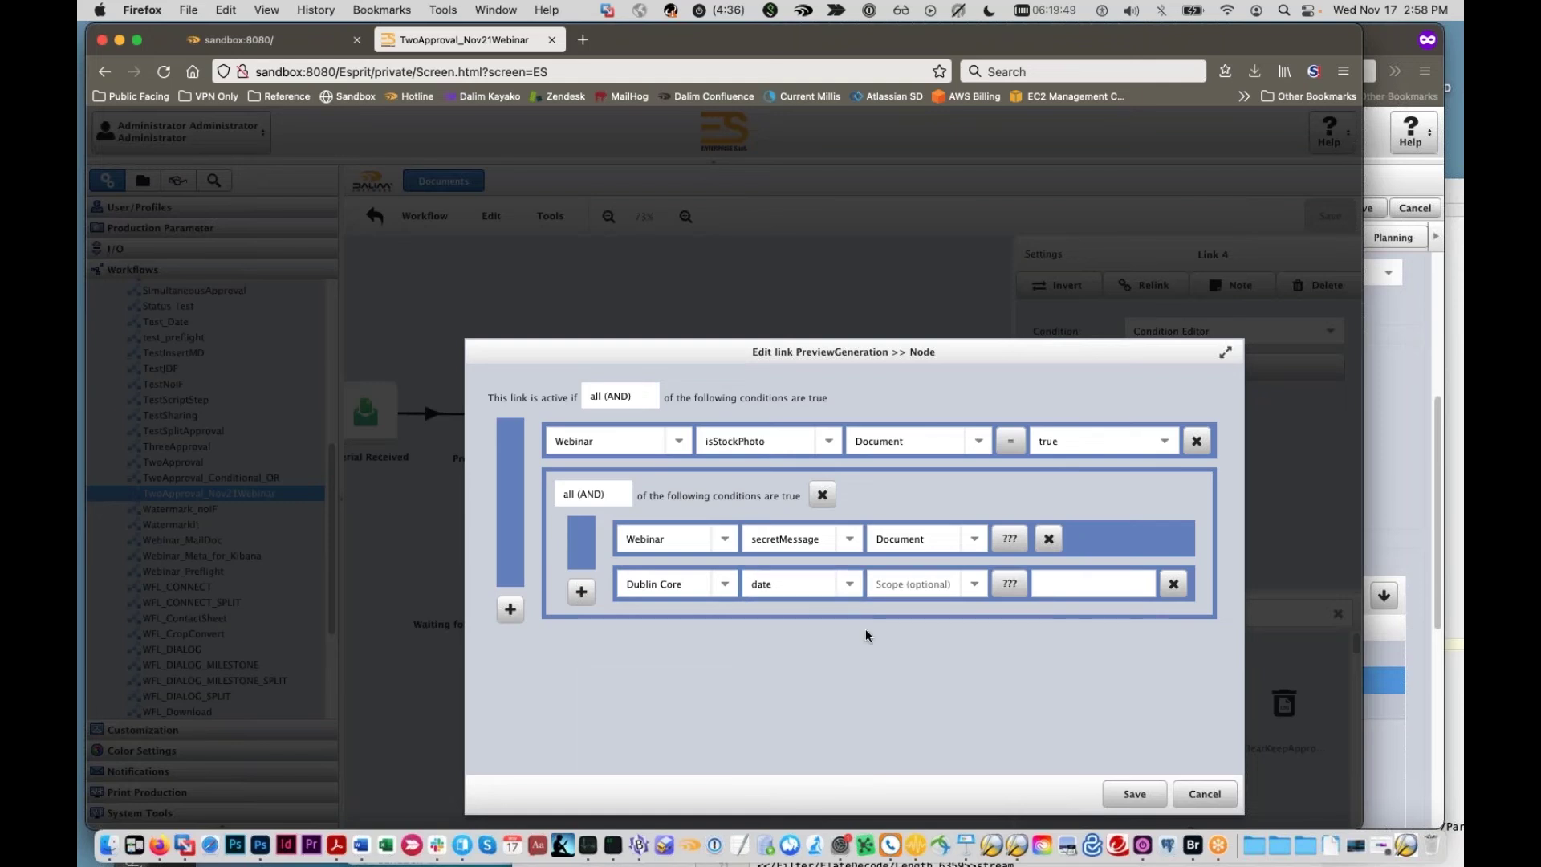
Step: Make the date condition an equality check with Document scope
left_click(974, 584)
left_click(1005, 592)
left_click(1005, 592)
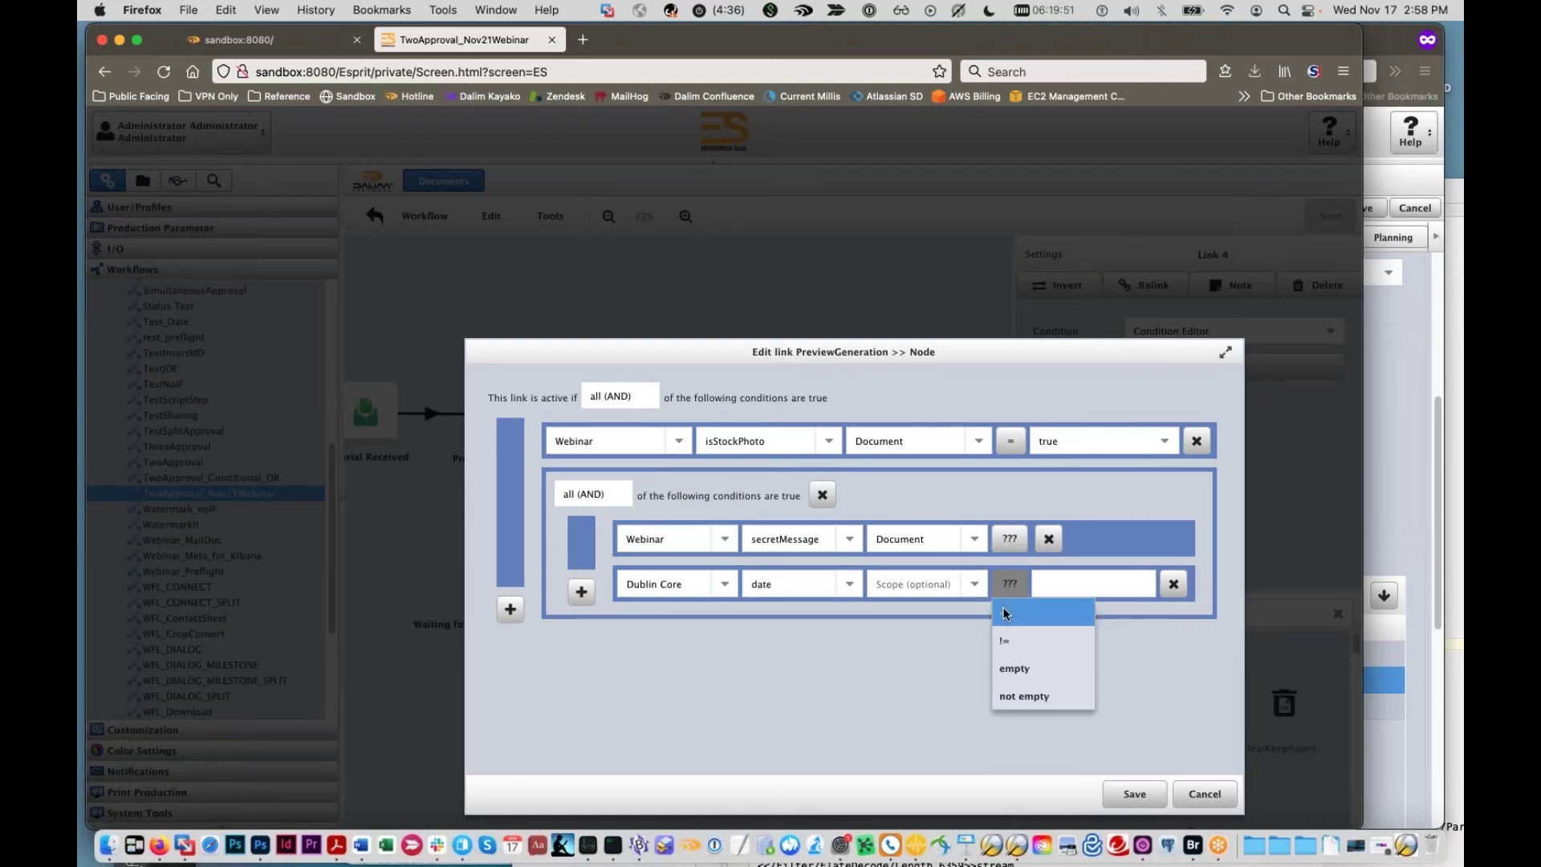
left_click(995, 610)
left_click(974, 584)
left_click(979, 638)
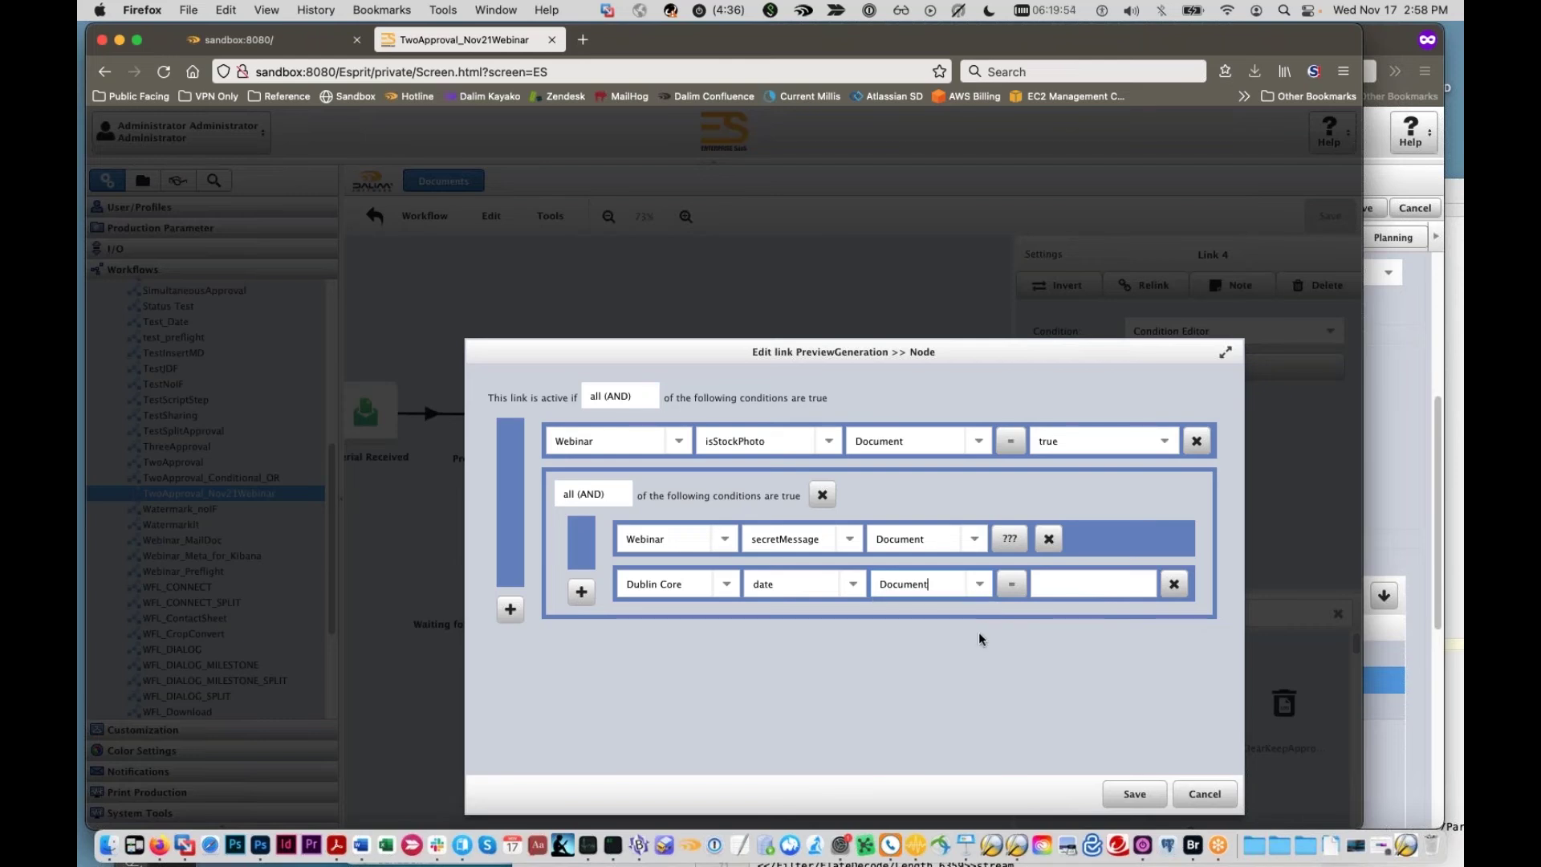
Step: Switch the condition's metadata namespace to Webinar, typing 'web' to find it
left_click(859, 592)
scroll(817, 653, "down", 5)
scroll(817, 654, "down", 5)
scroll(831, 639, "down", 5)
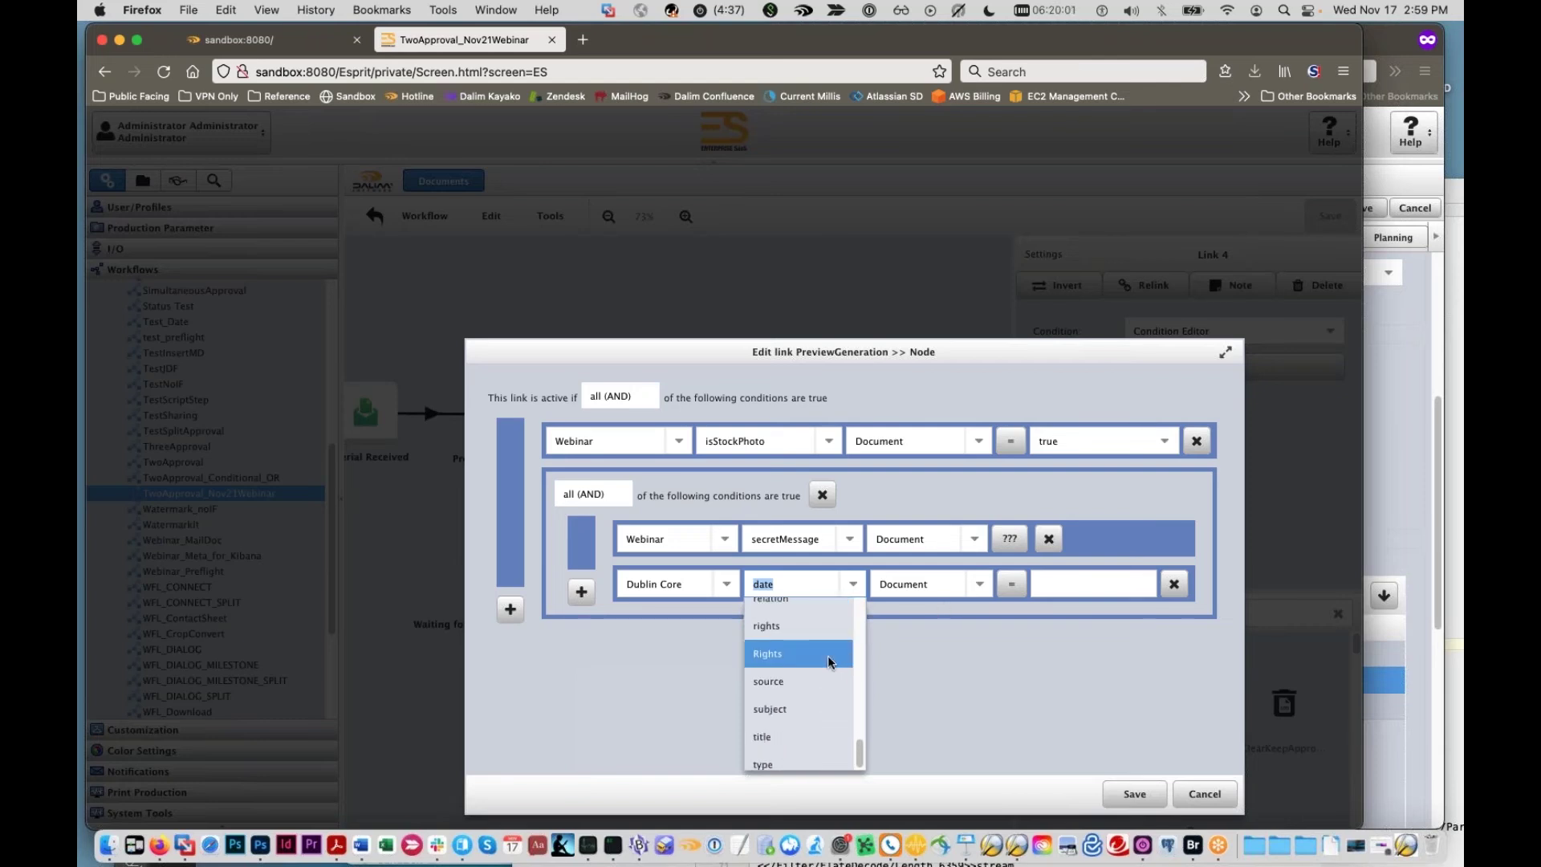
left_click(722, 585)
scroll(683, 502, "down", 3)
scroll(682, 503, "down", 6)
scroll(677, 500, "down", 4)
type("web")
left_click(708, 620)
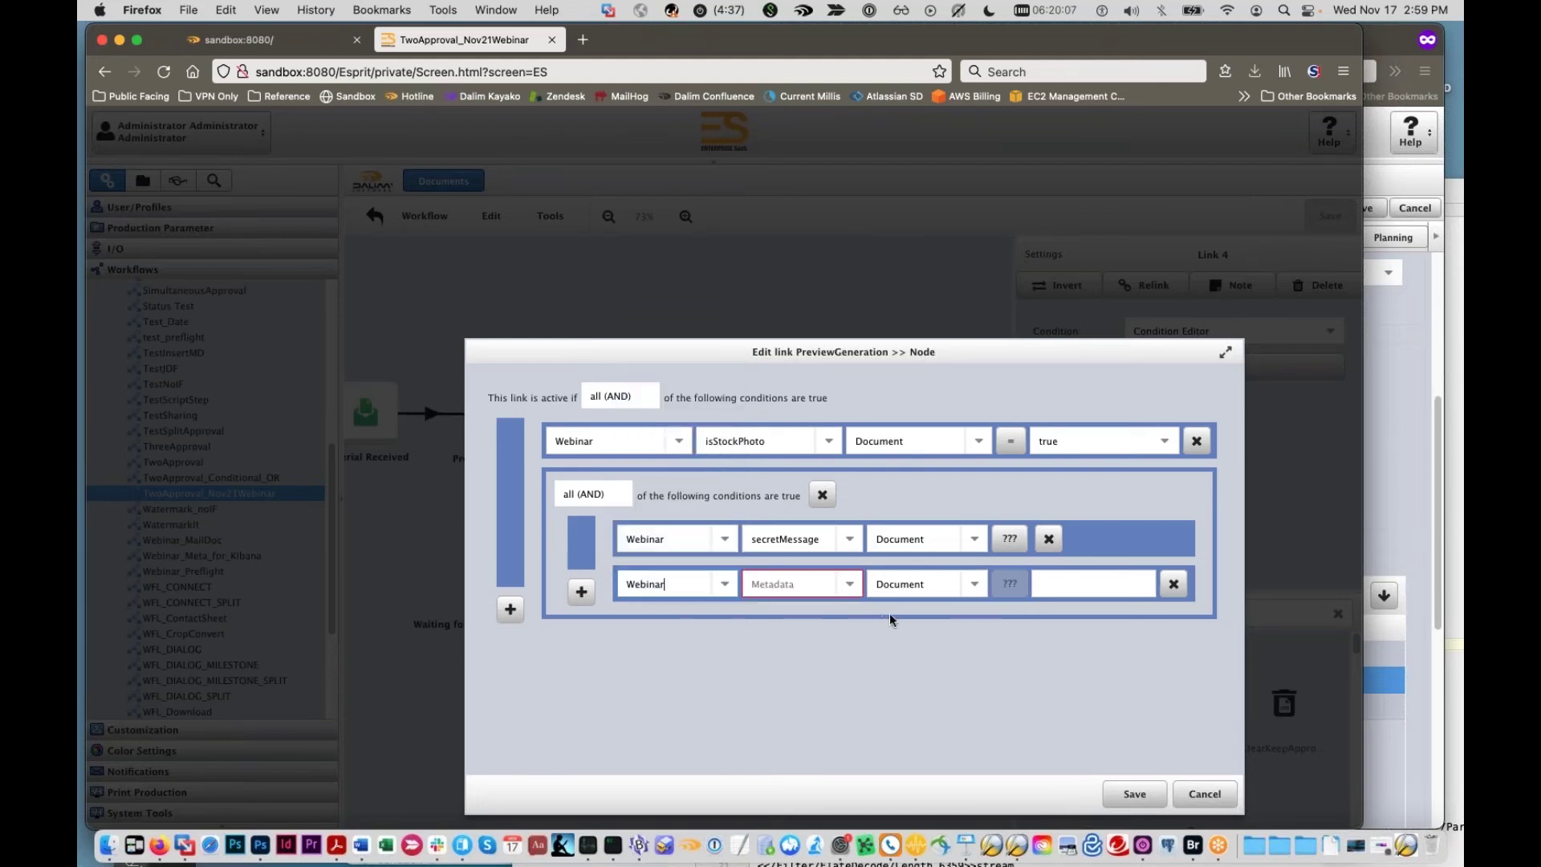
Step: Test the Webinar exampleDate field as greater than 10/05/21
left_click(848, 589)
scroll(827, 623, "down", 5)
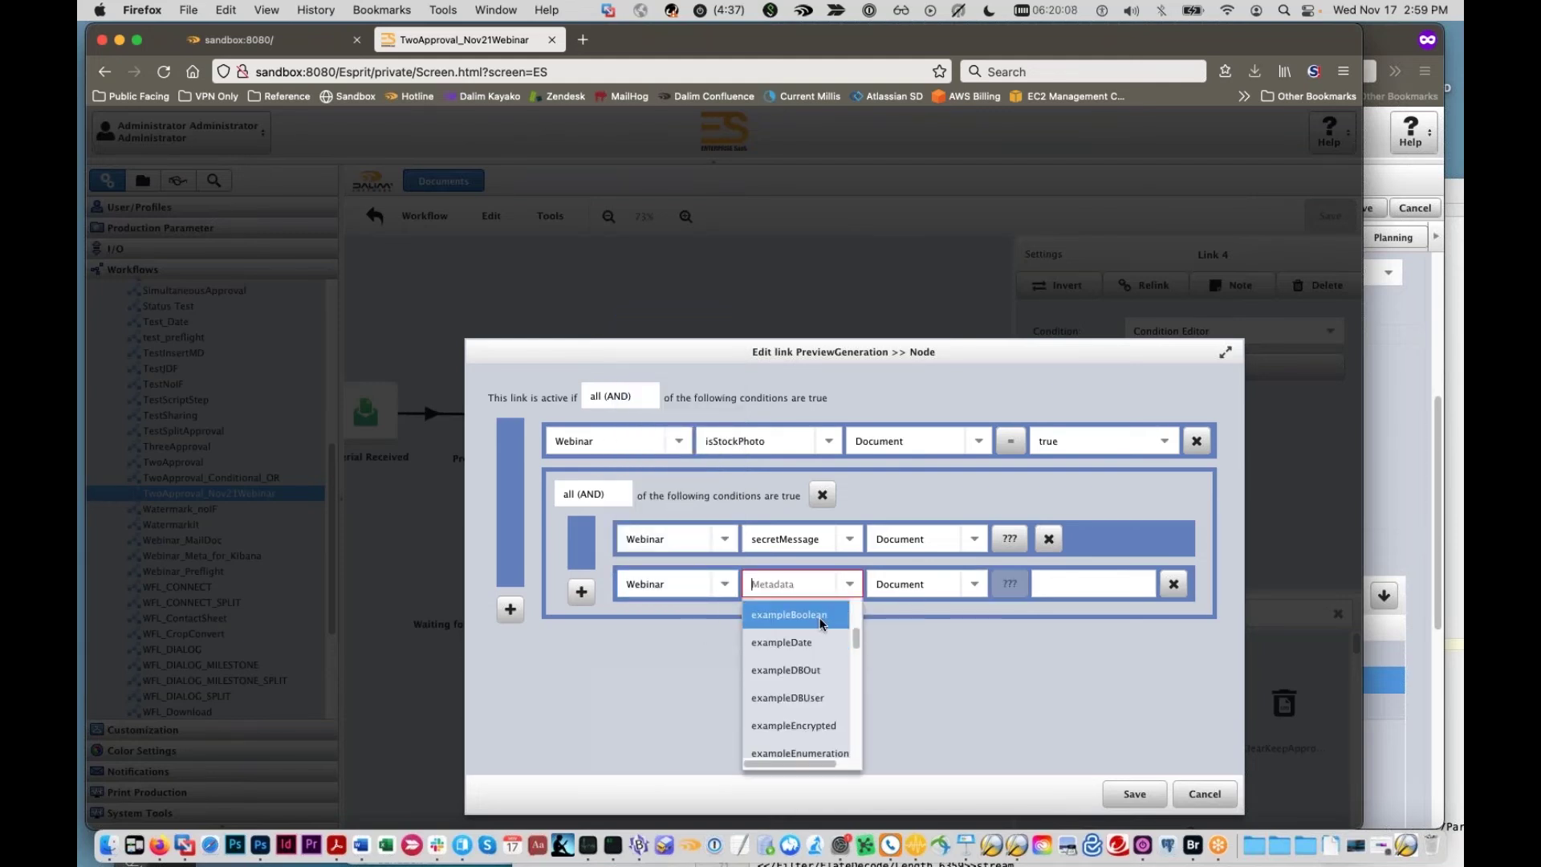
left_click(824, 632)
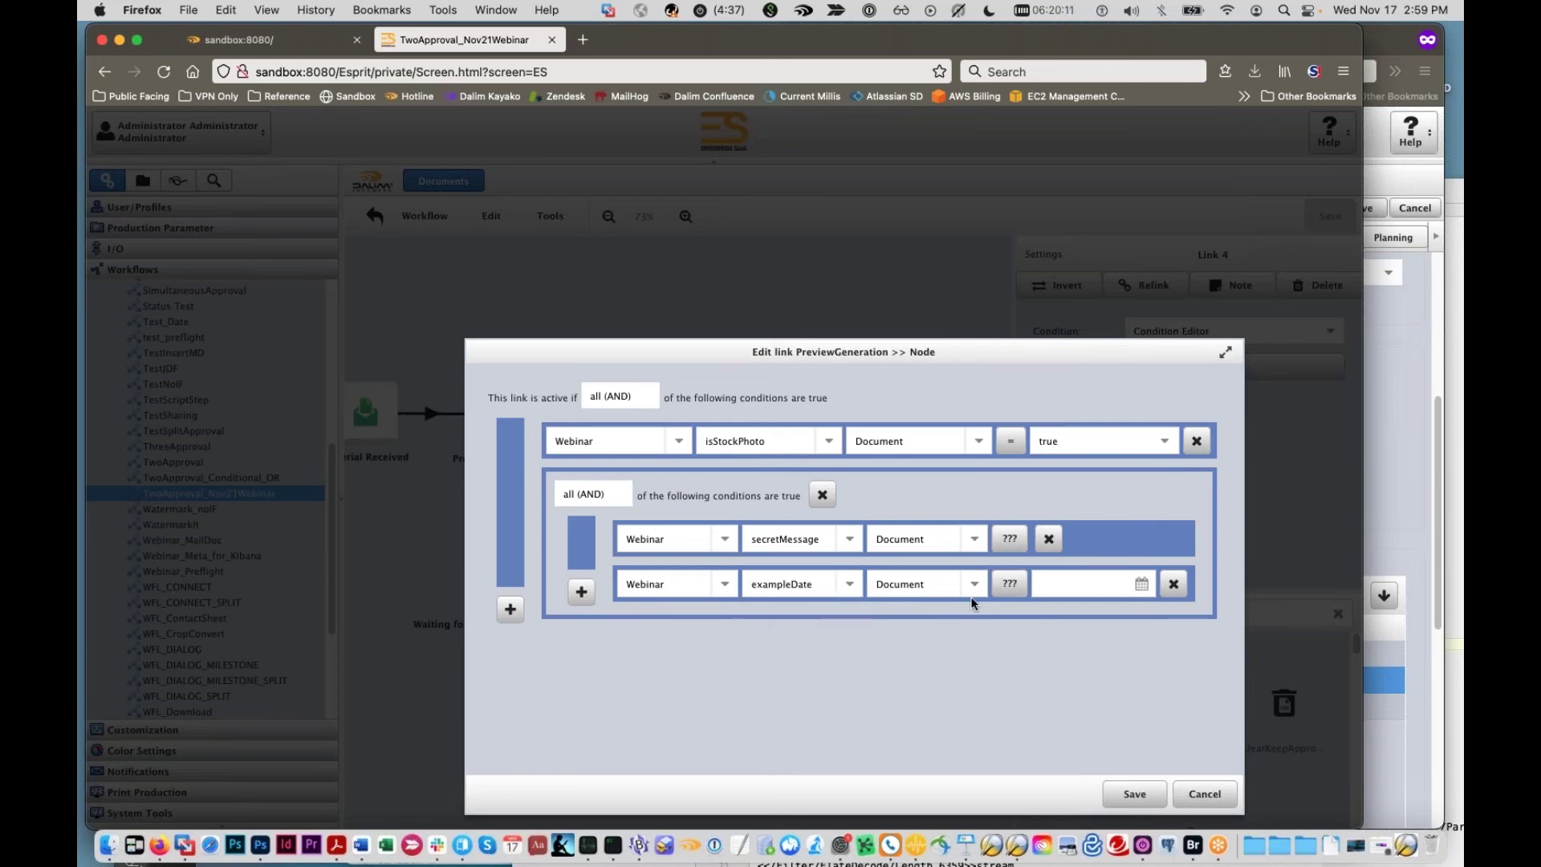
left_click(1009, 583)
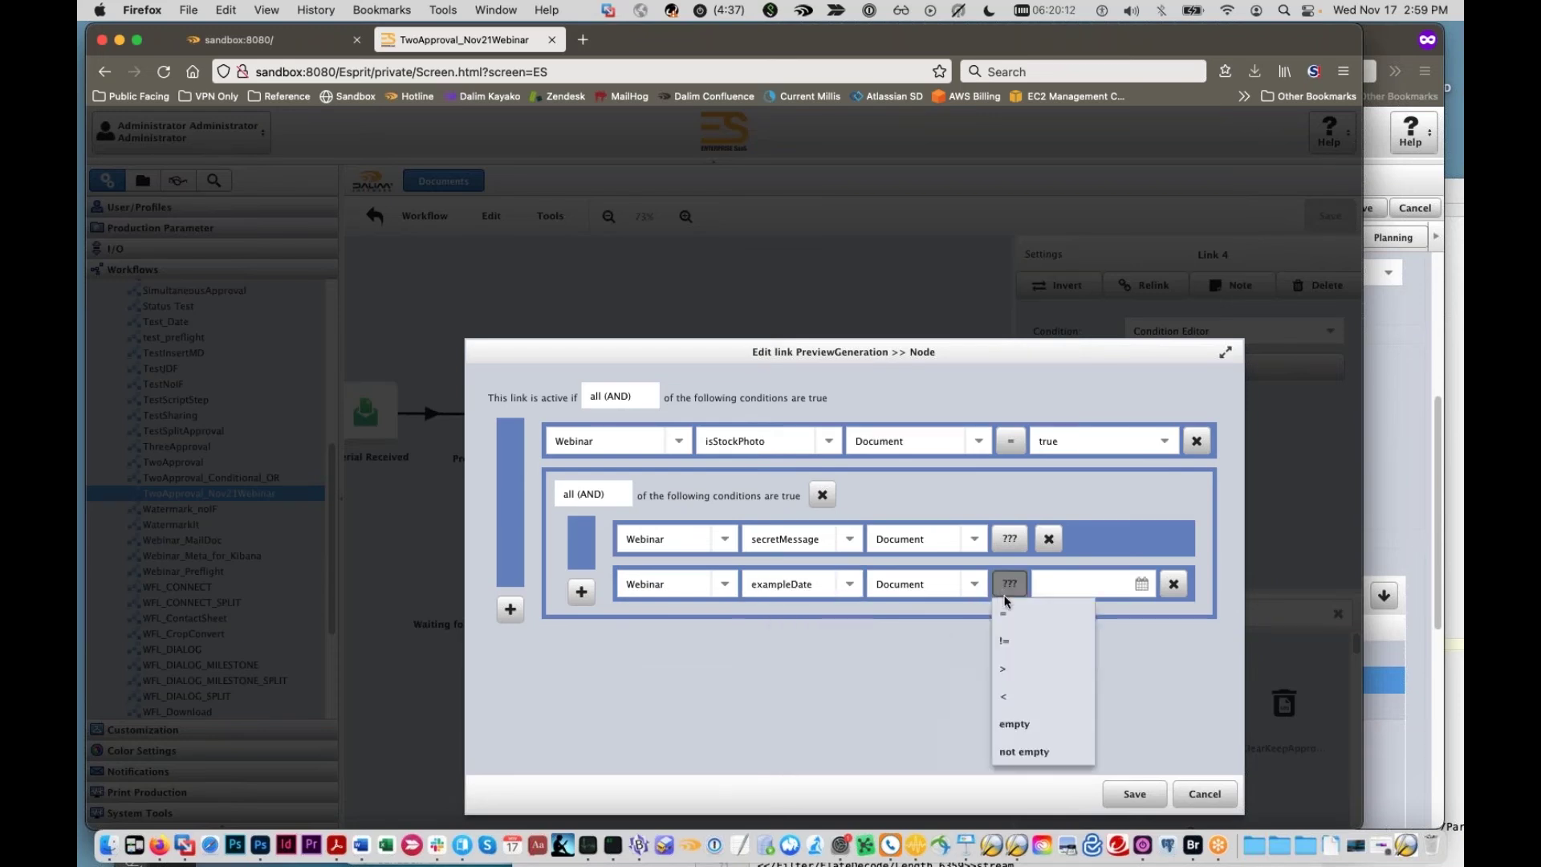
left_click(1008, 667)
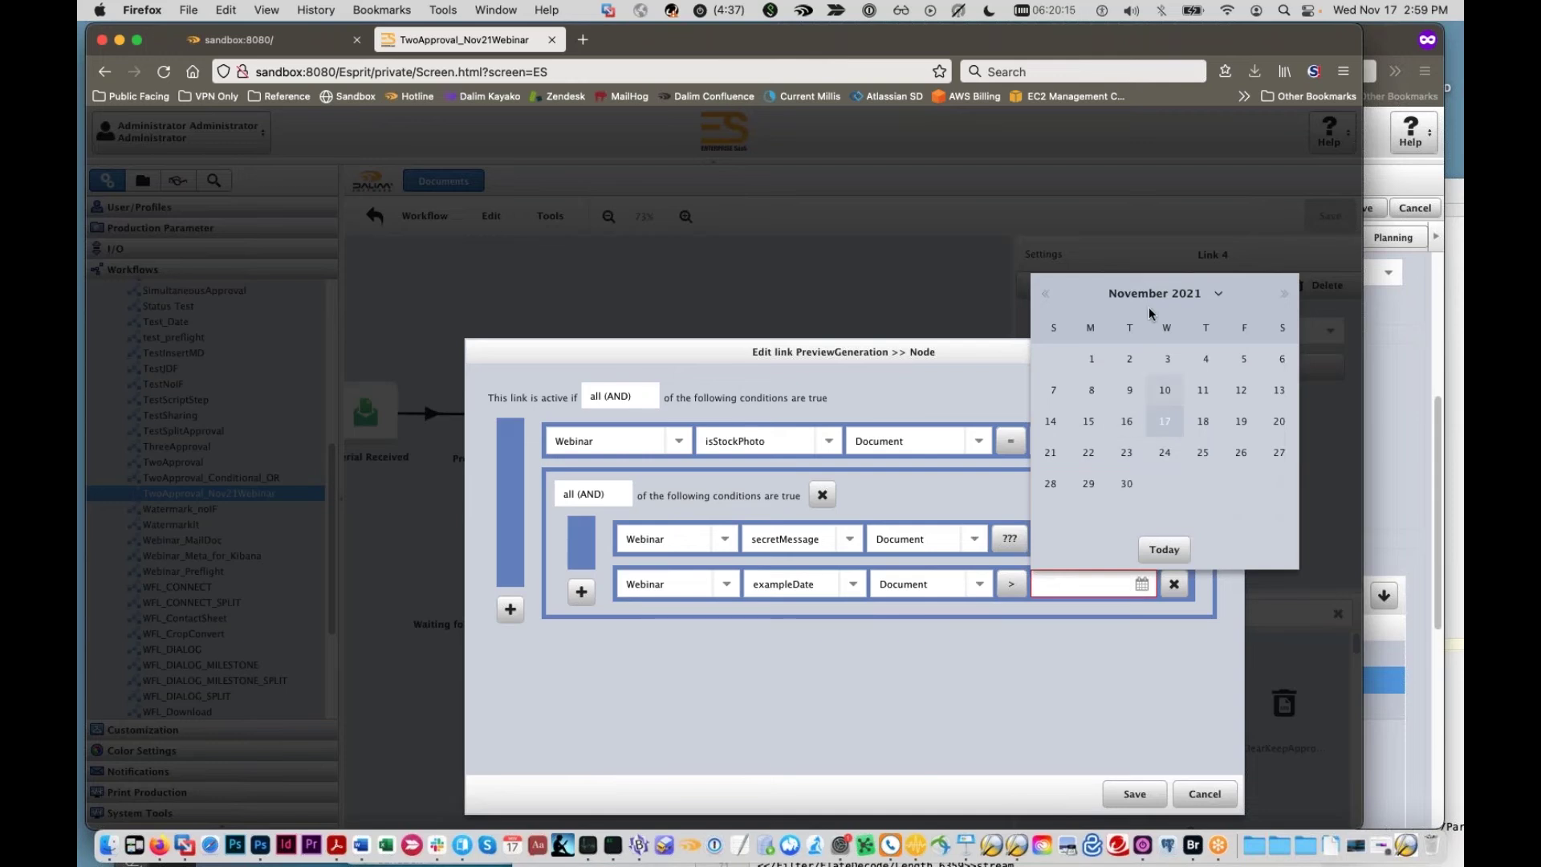
left_click(1046, 294)
left_click(1137, 397)
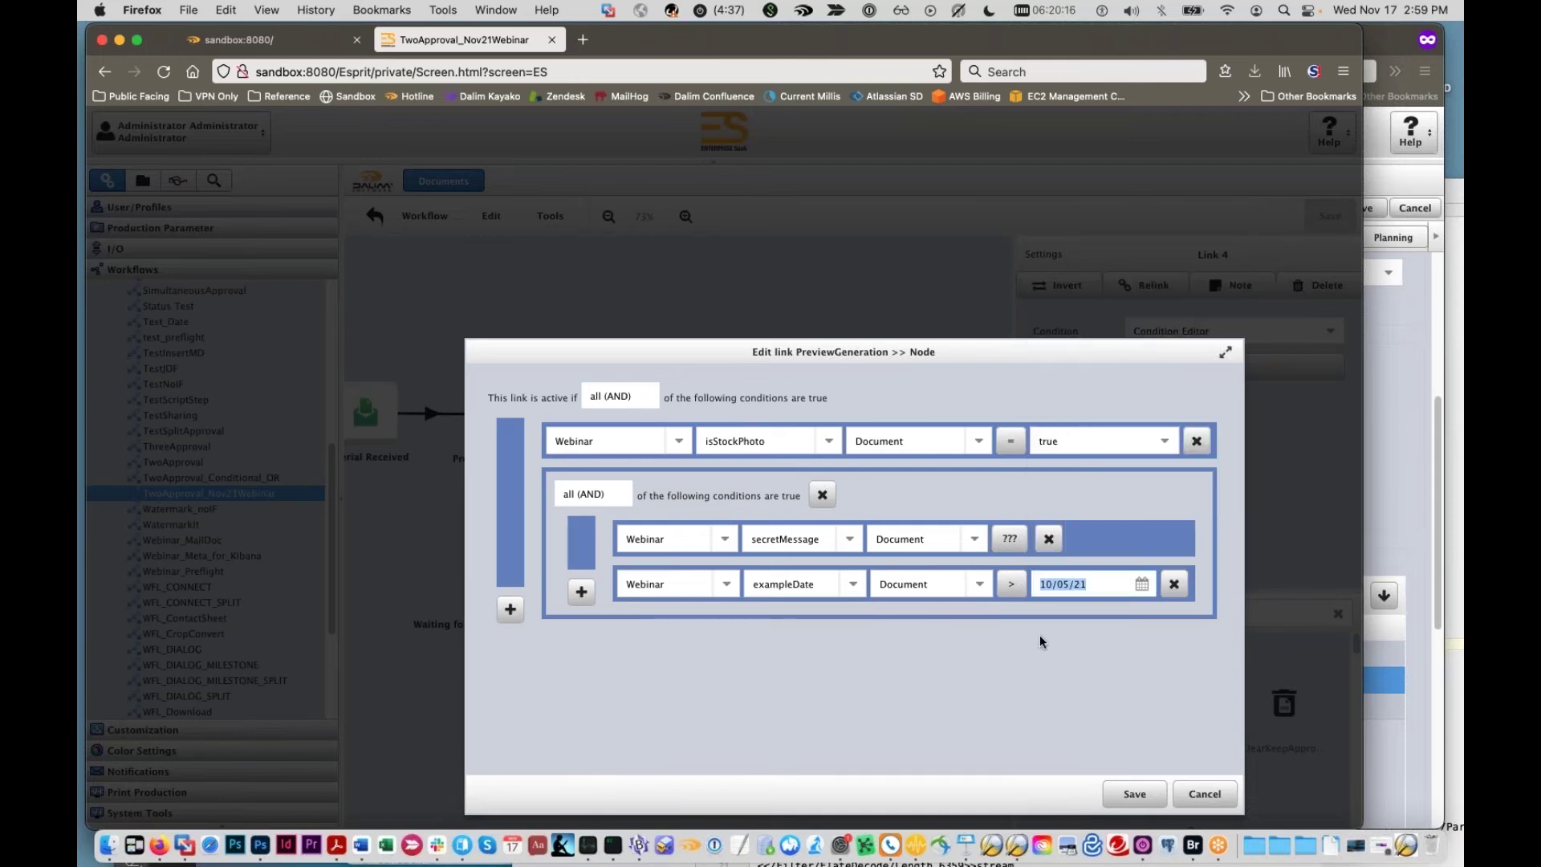
Step: Switch the nested group to match any (OR), then cancel the Edit link dialog
left_click(574, 497)
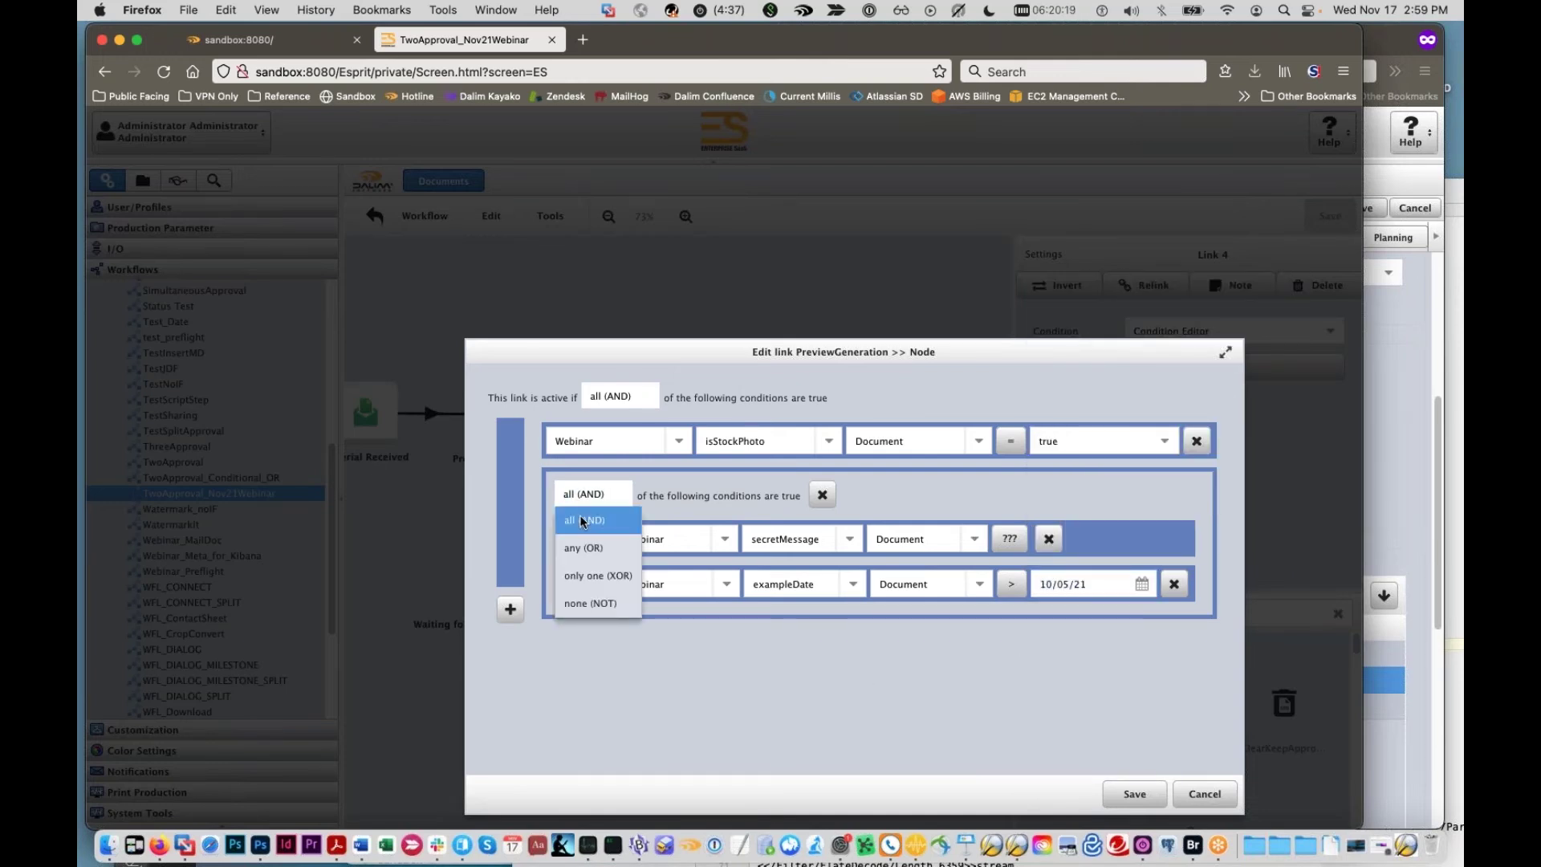
left_click(590, 545)
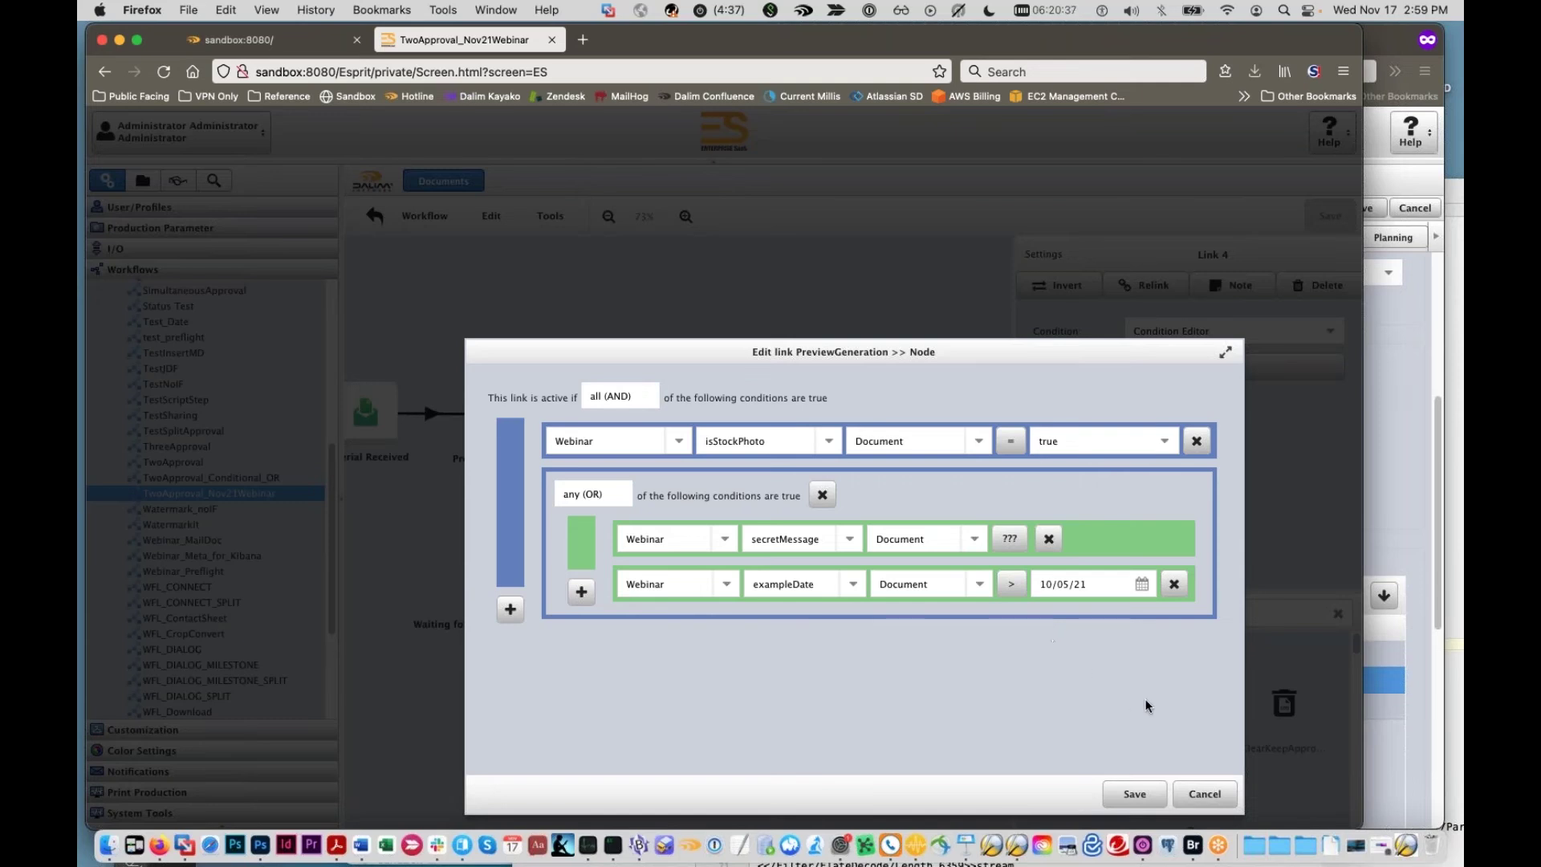
left_click(1196, 793)
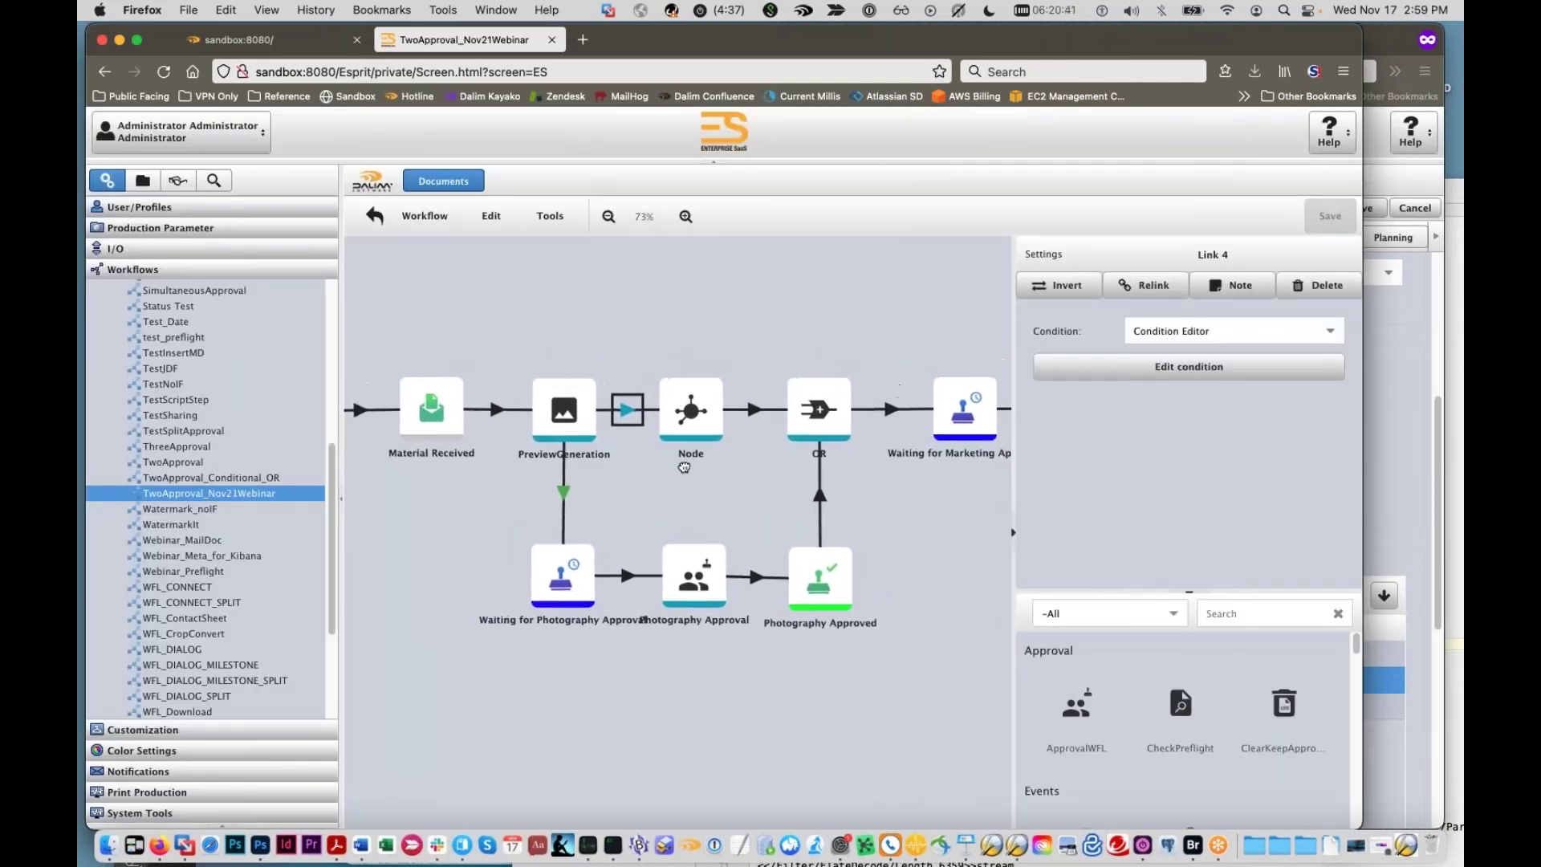
Step: Pan the workflow diagram and show the DigitalDelivery step's settings
left_click_drag(673, 455, 674, 432)
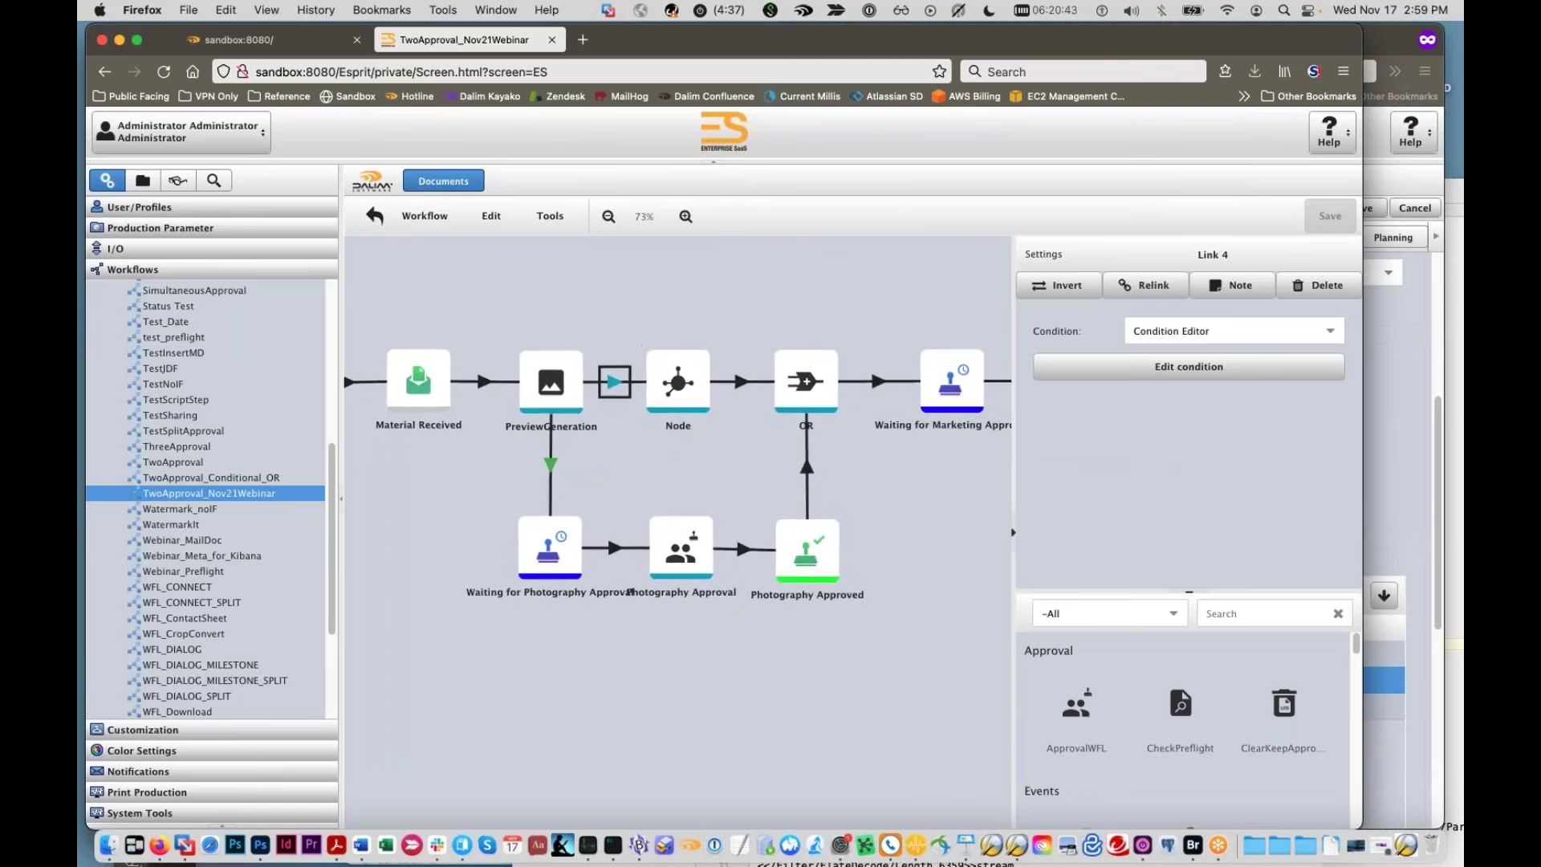
left_click_drag(878, 475, 739, 425)
scroll(739, 424, "down", 2)
scroll(704, 478, "left", 6)
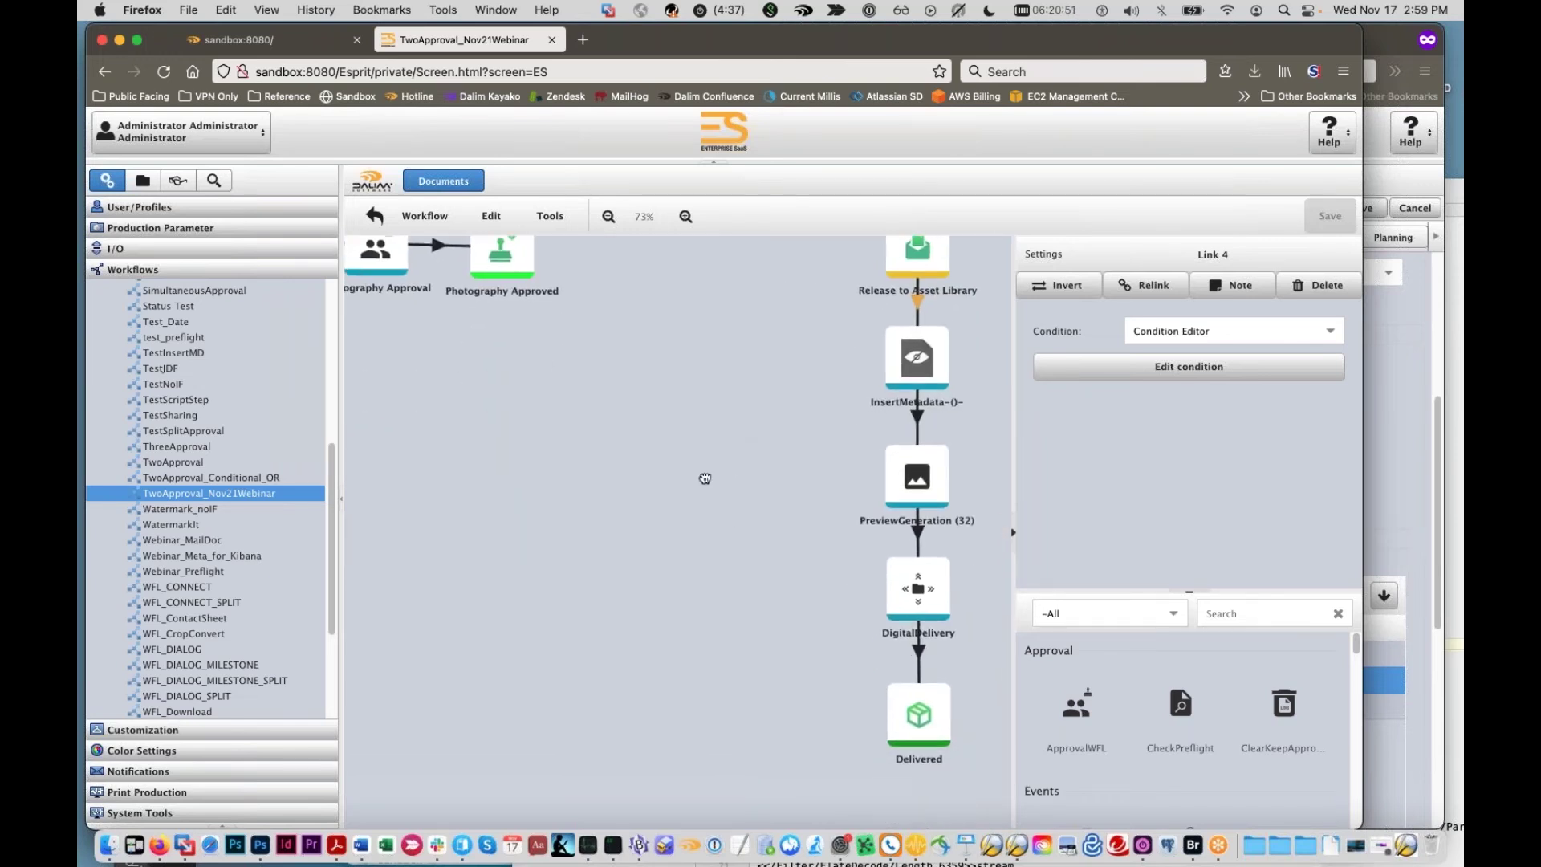
scroll(613, 491, "up", 3)
scroll(620, 484, "up", 5)
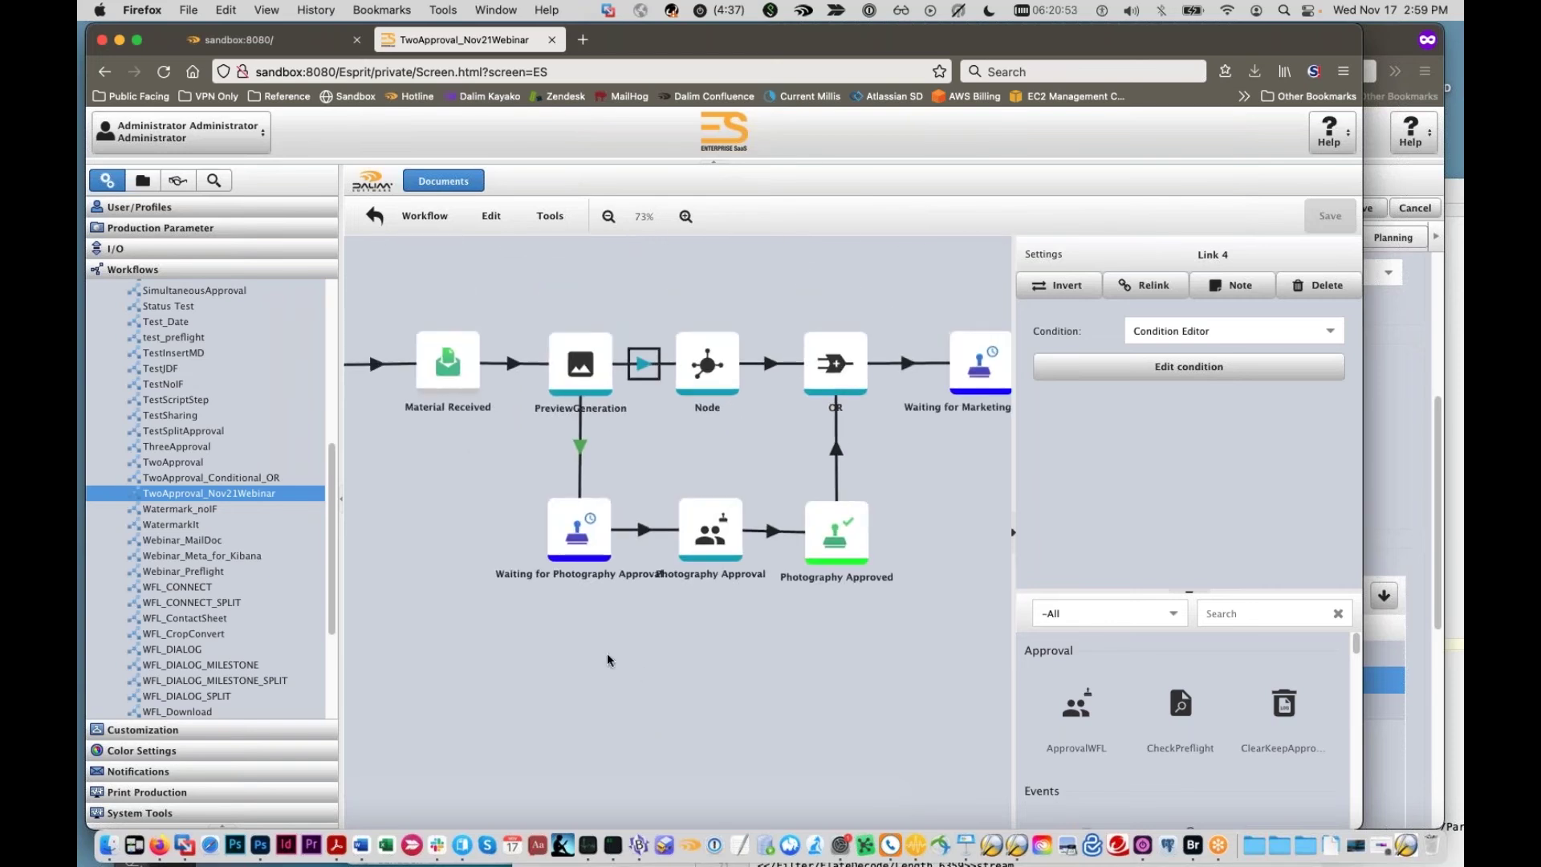
scroll(591, 661, "right", 10)
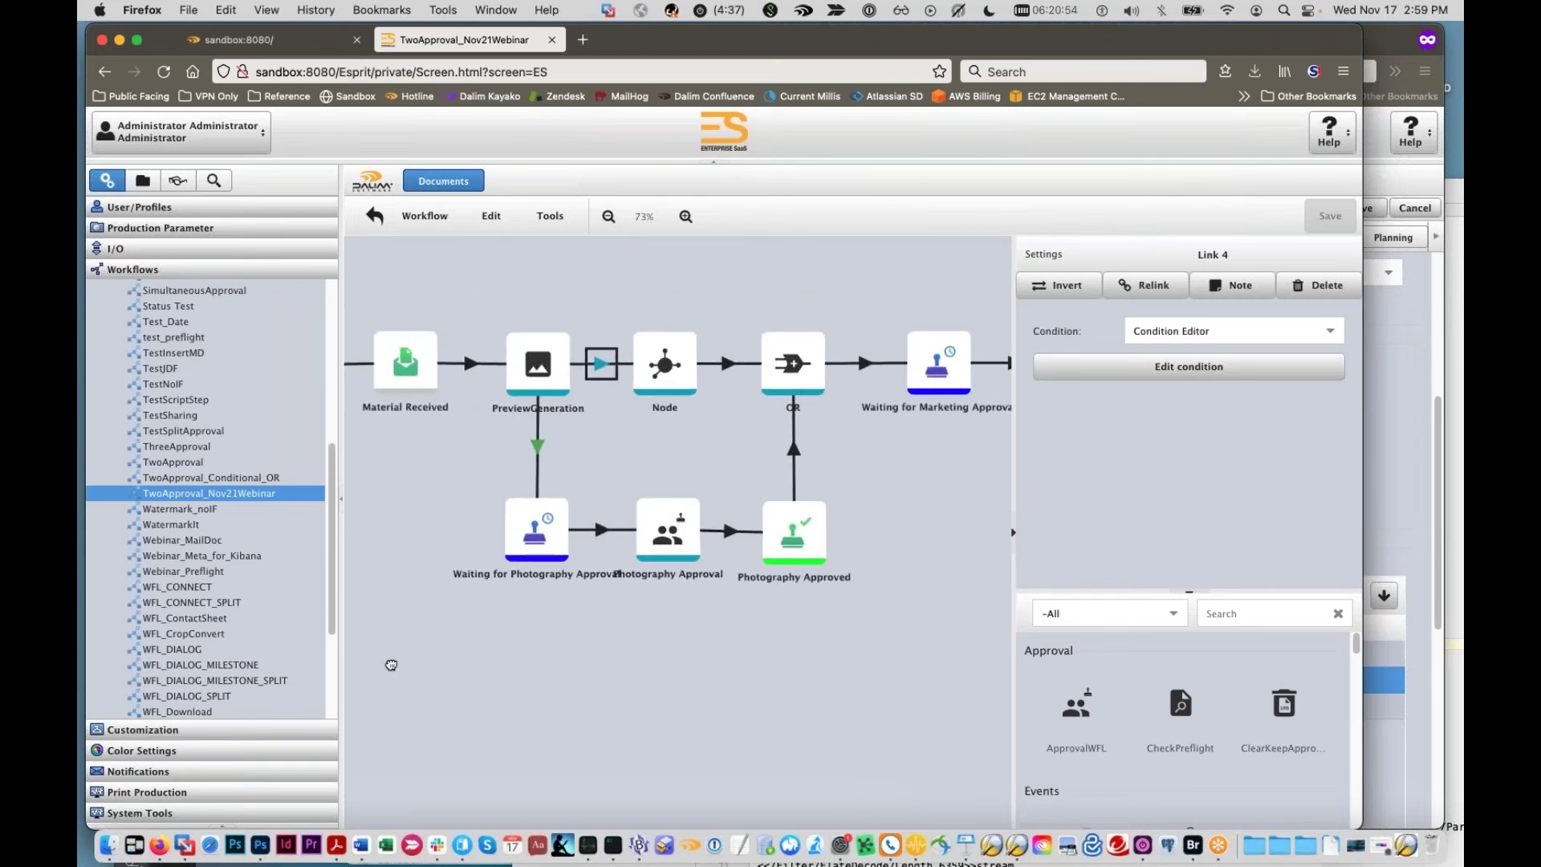
scroll(781, 664, "down", 5)
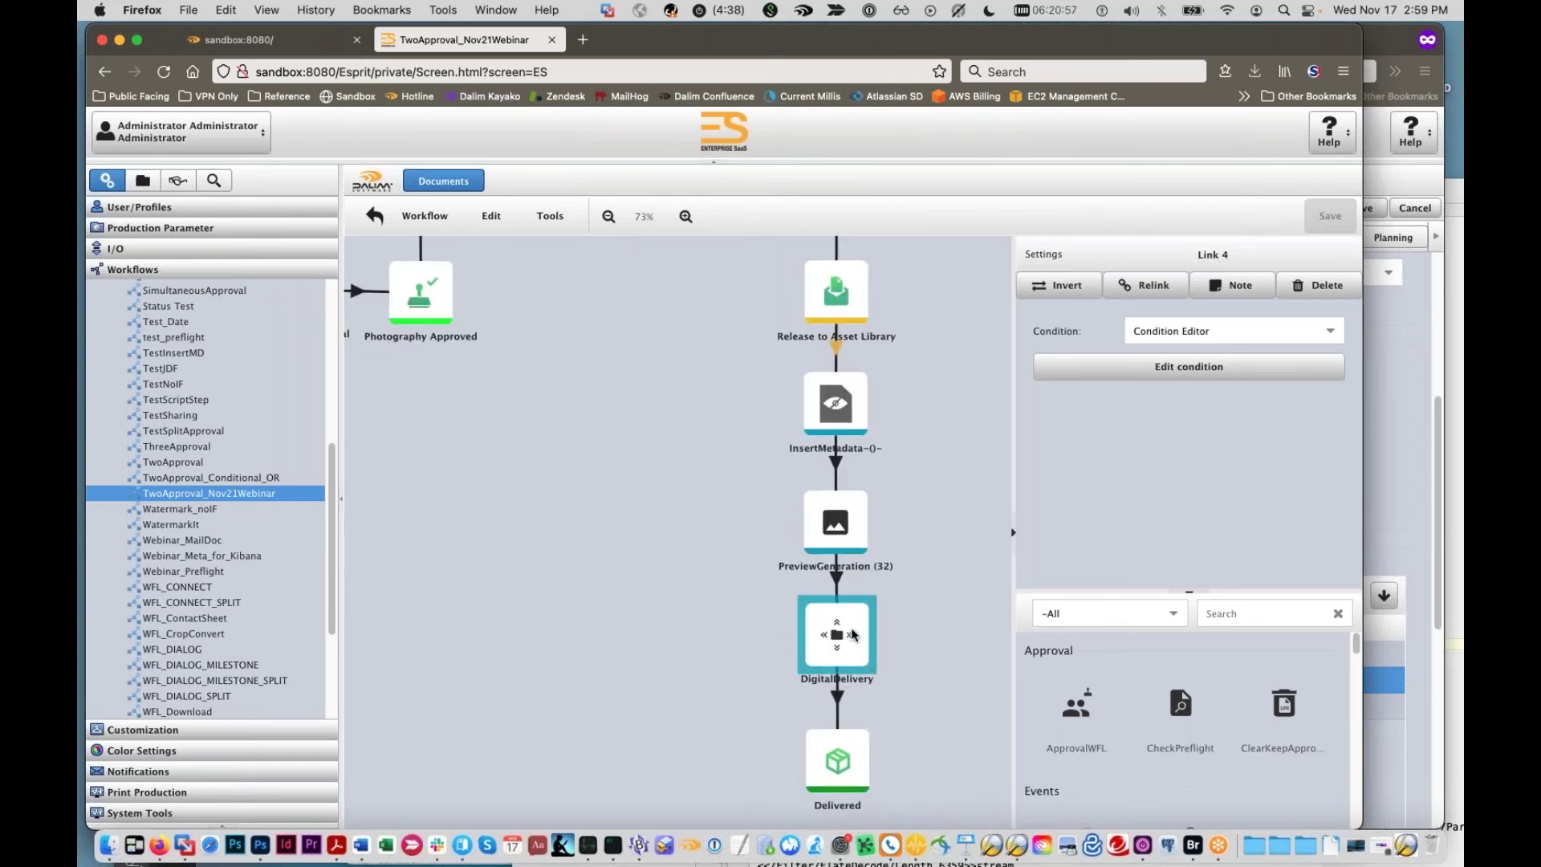
left_click(834, 634)
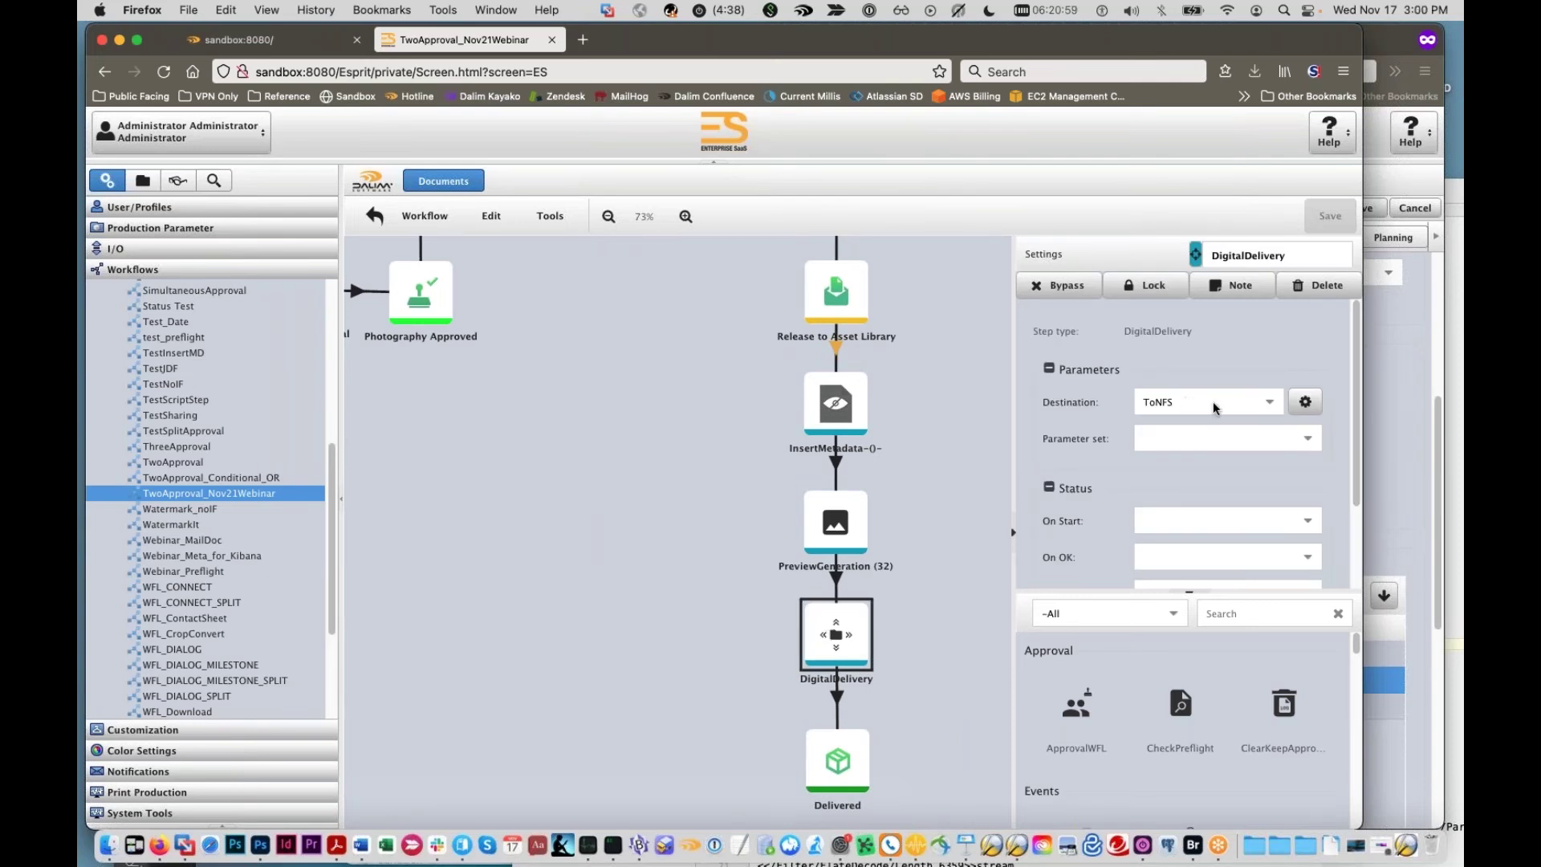
Step: Try a Metadata Set destination expression, browse namespaces, then turn the expression off, keeping ToNFS
left_click(1287, 406)
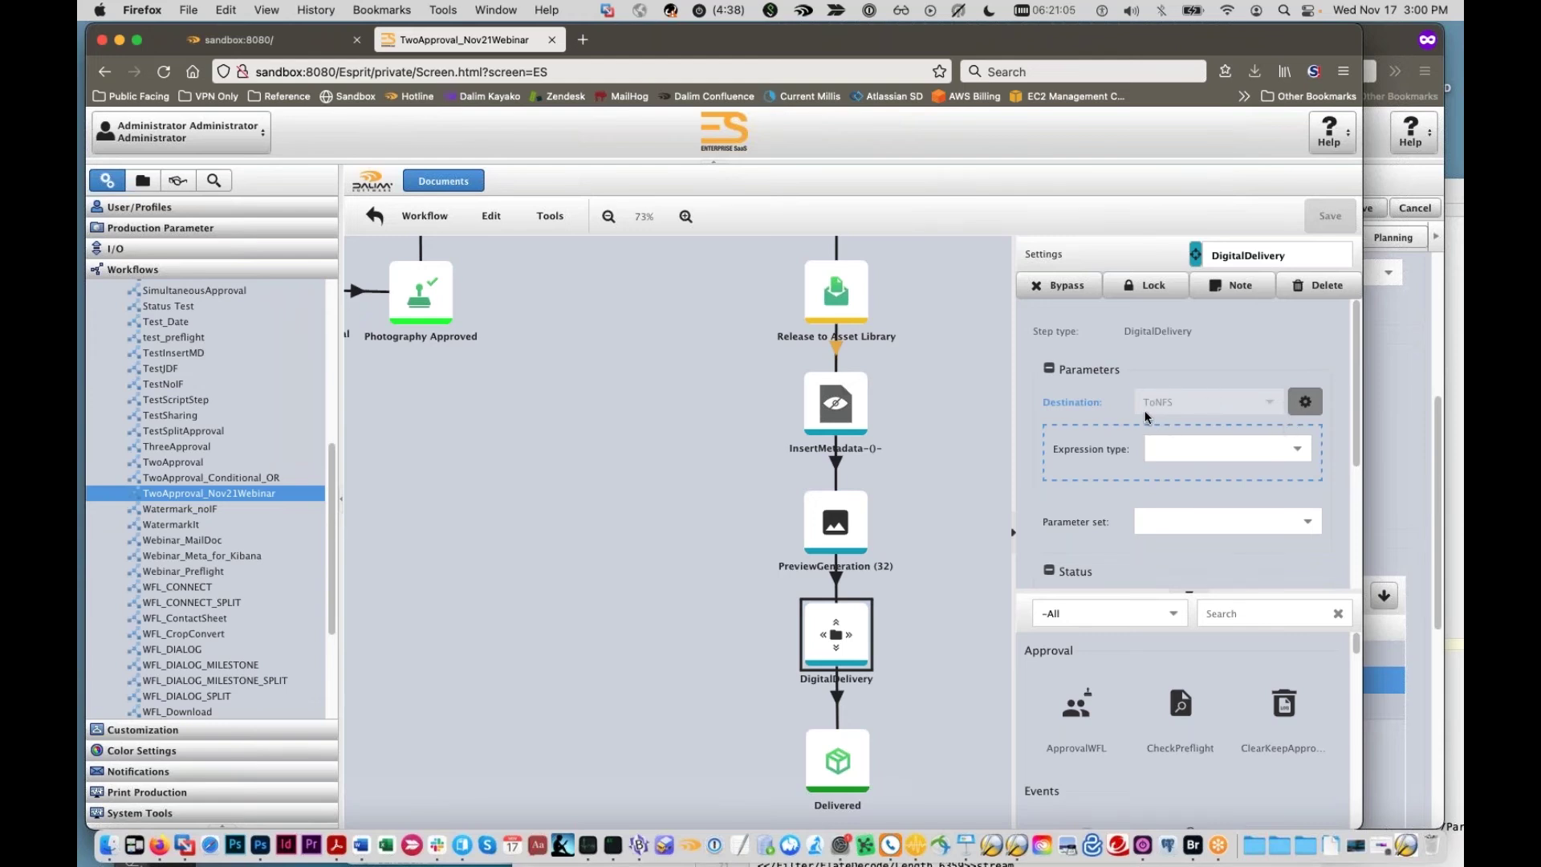
left_click(1294, 448)
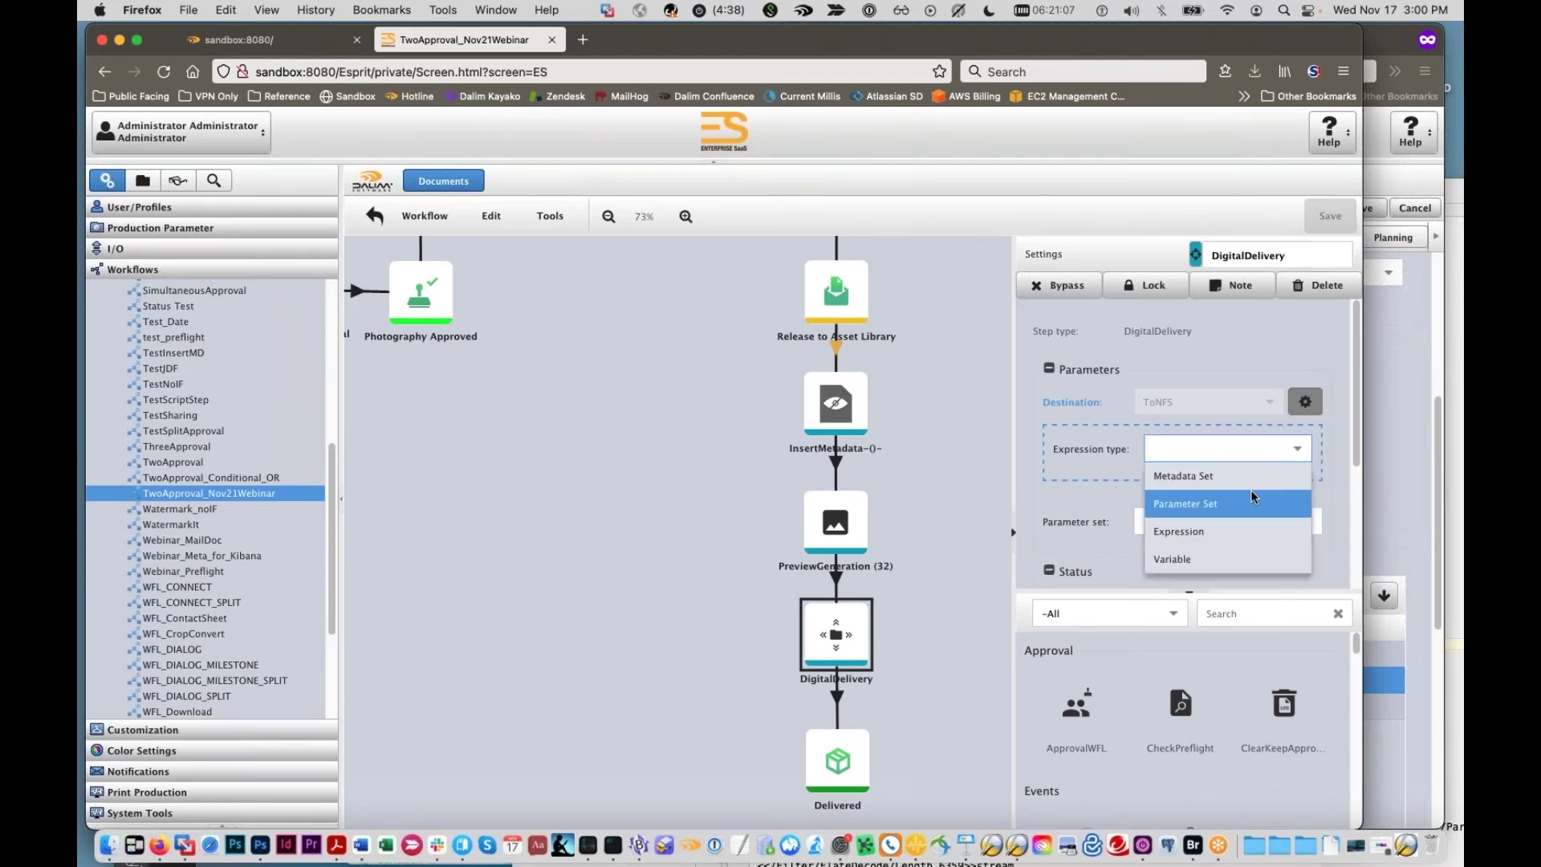
left_click(1182, 475)
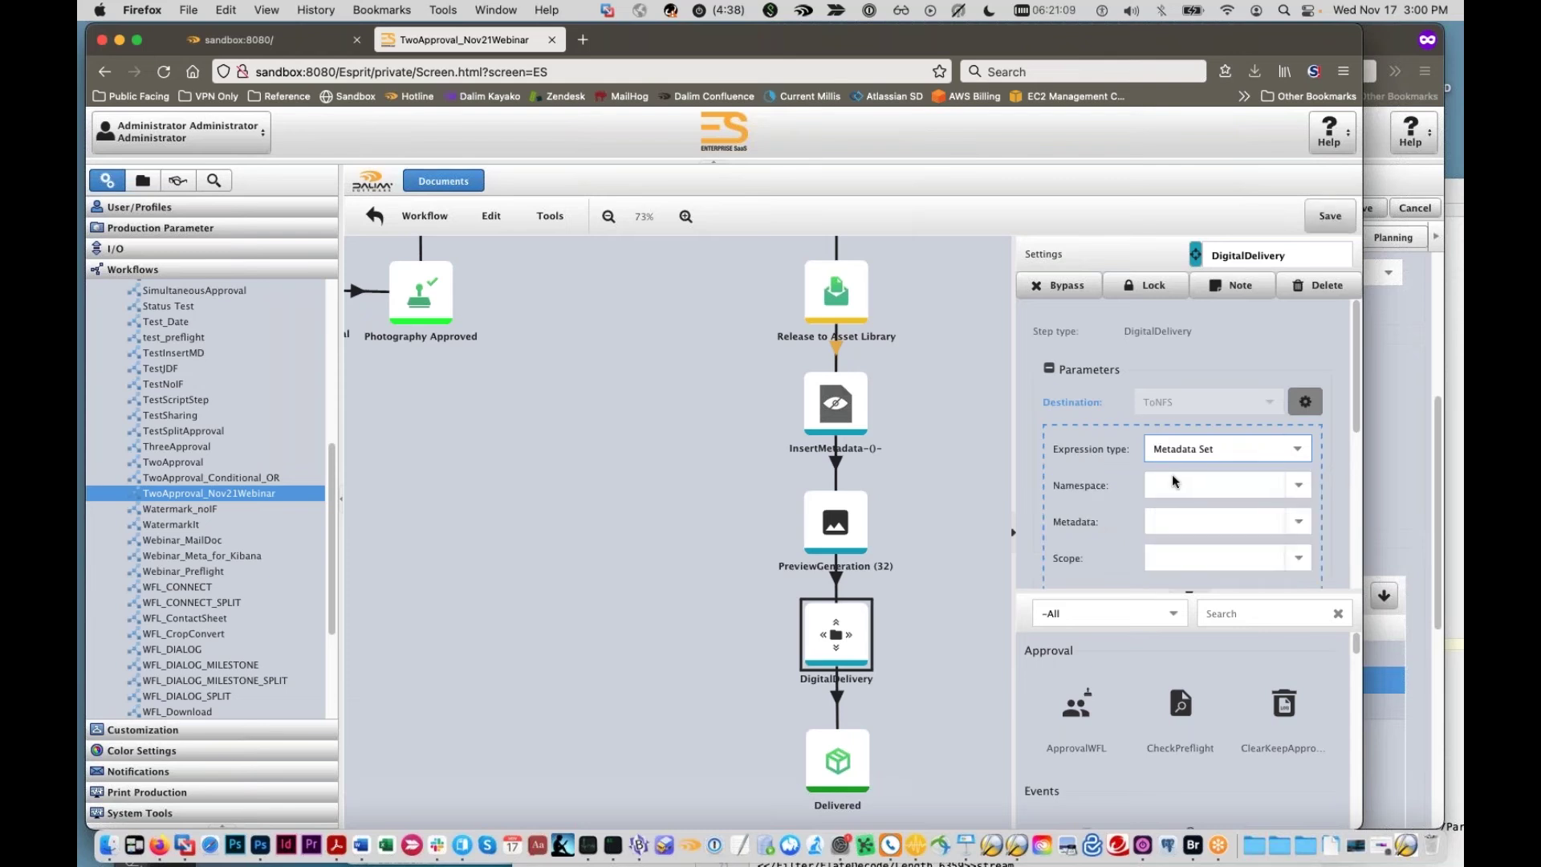
left_click(1298, 487)
scroll(1257, 540, "down", 3)
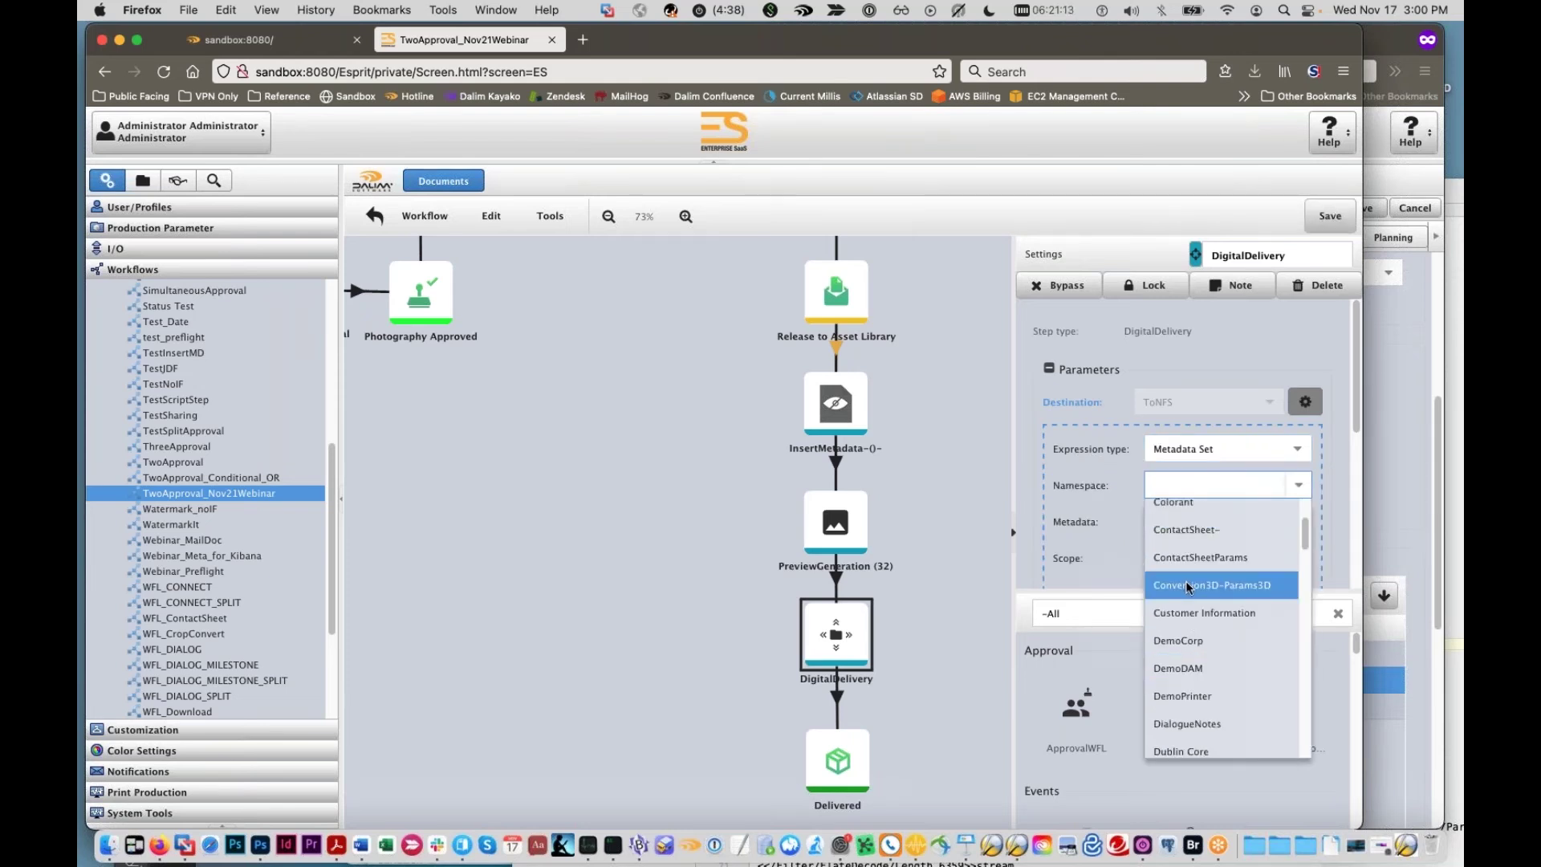
scroll(1188, 592, "down", 2)
scroll(1202, 599, "down", 3)
scroll(1223, 651, "down", 1)
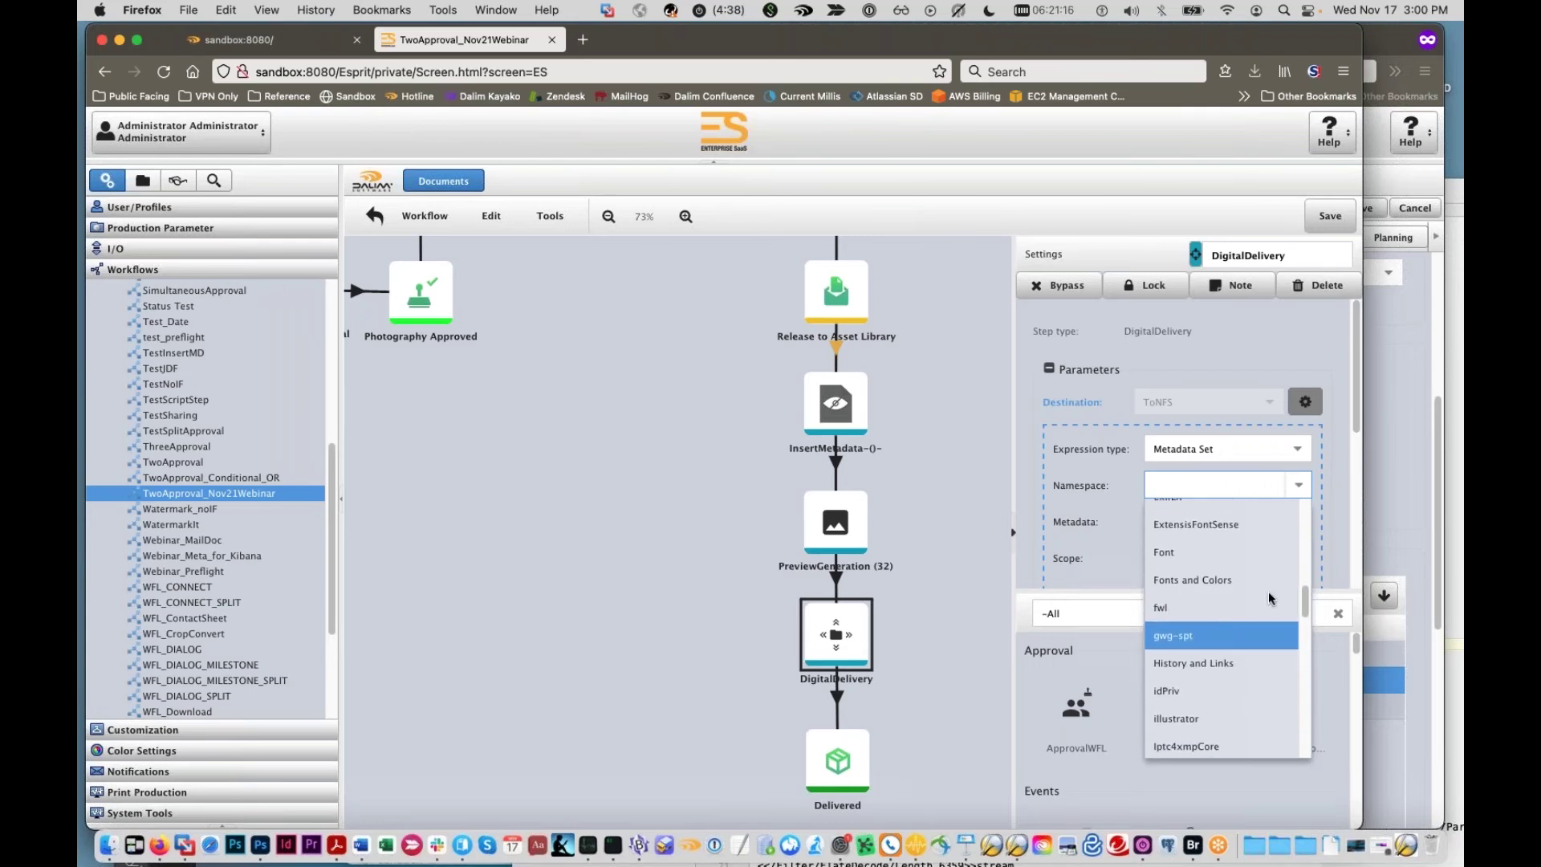
left_click(1325, 414)
left_click(1306, 402)
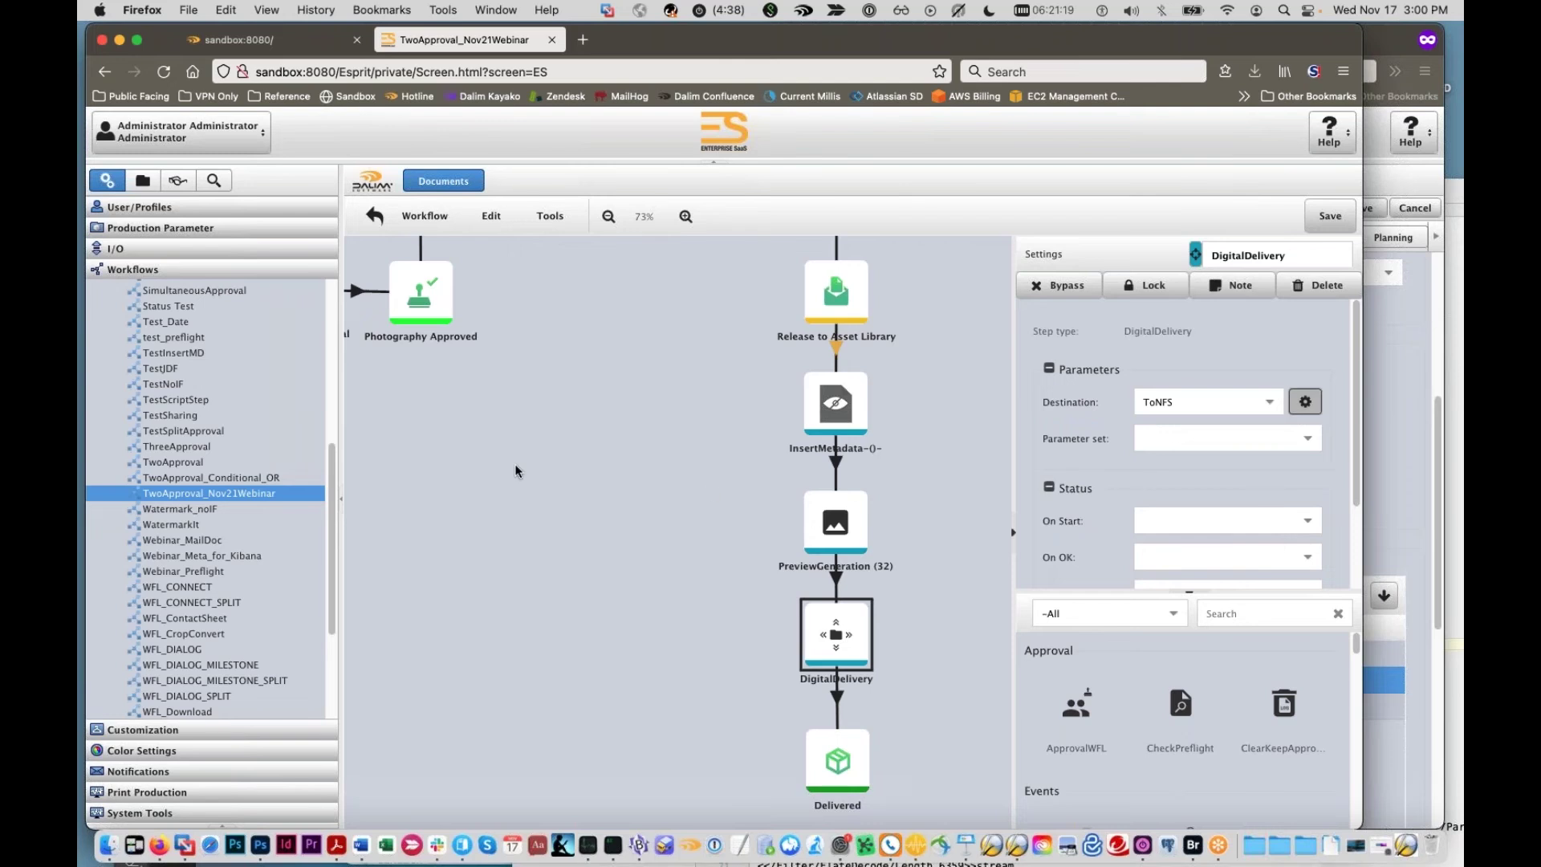
Step: Open the RFP Reference – Ad workflow, discarding unsaved changes to the previous one
scroll(183, 490, "down", 5)
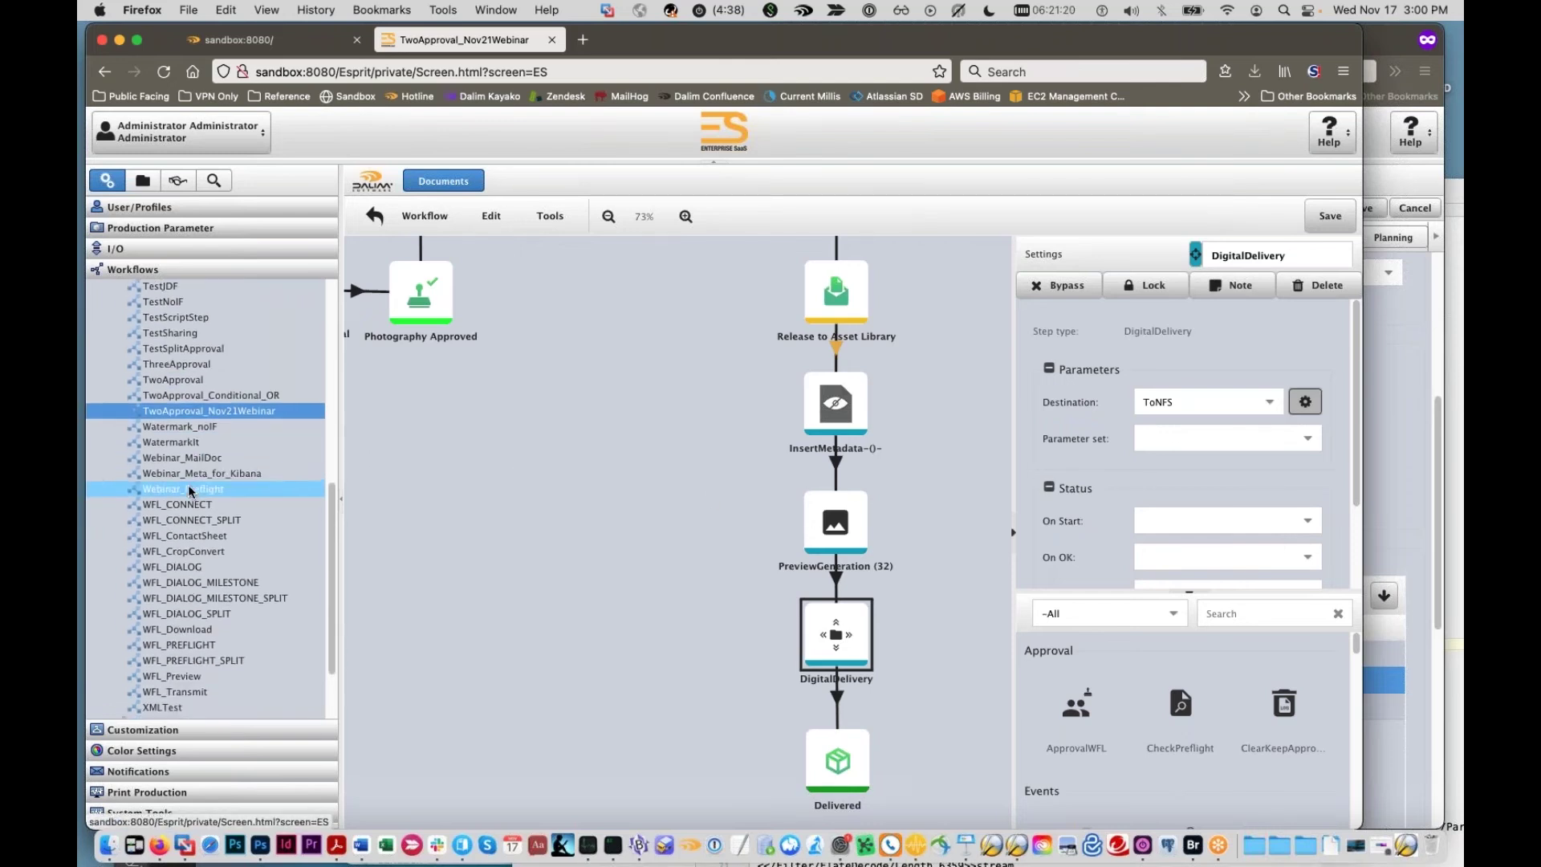
scroll(183, 489, "up", 10)
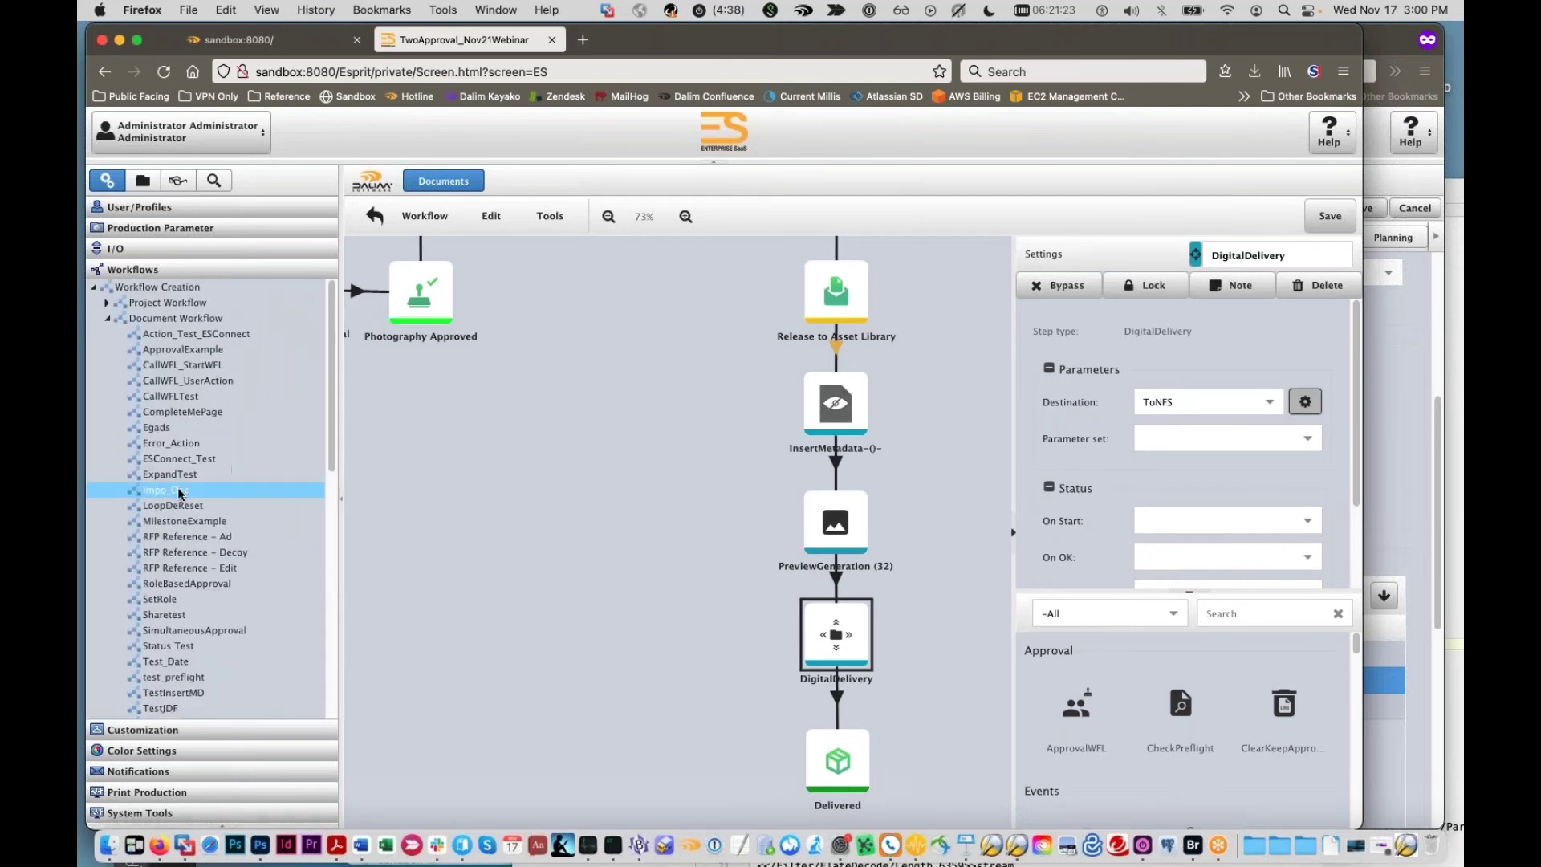
left_click(215, 513)
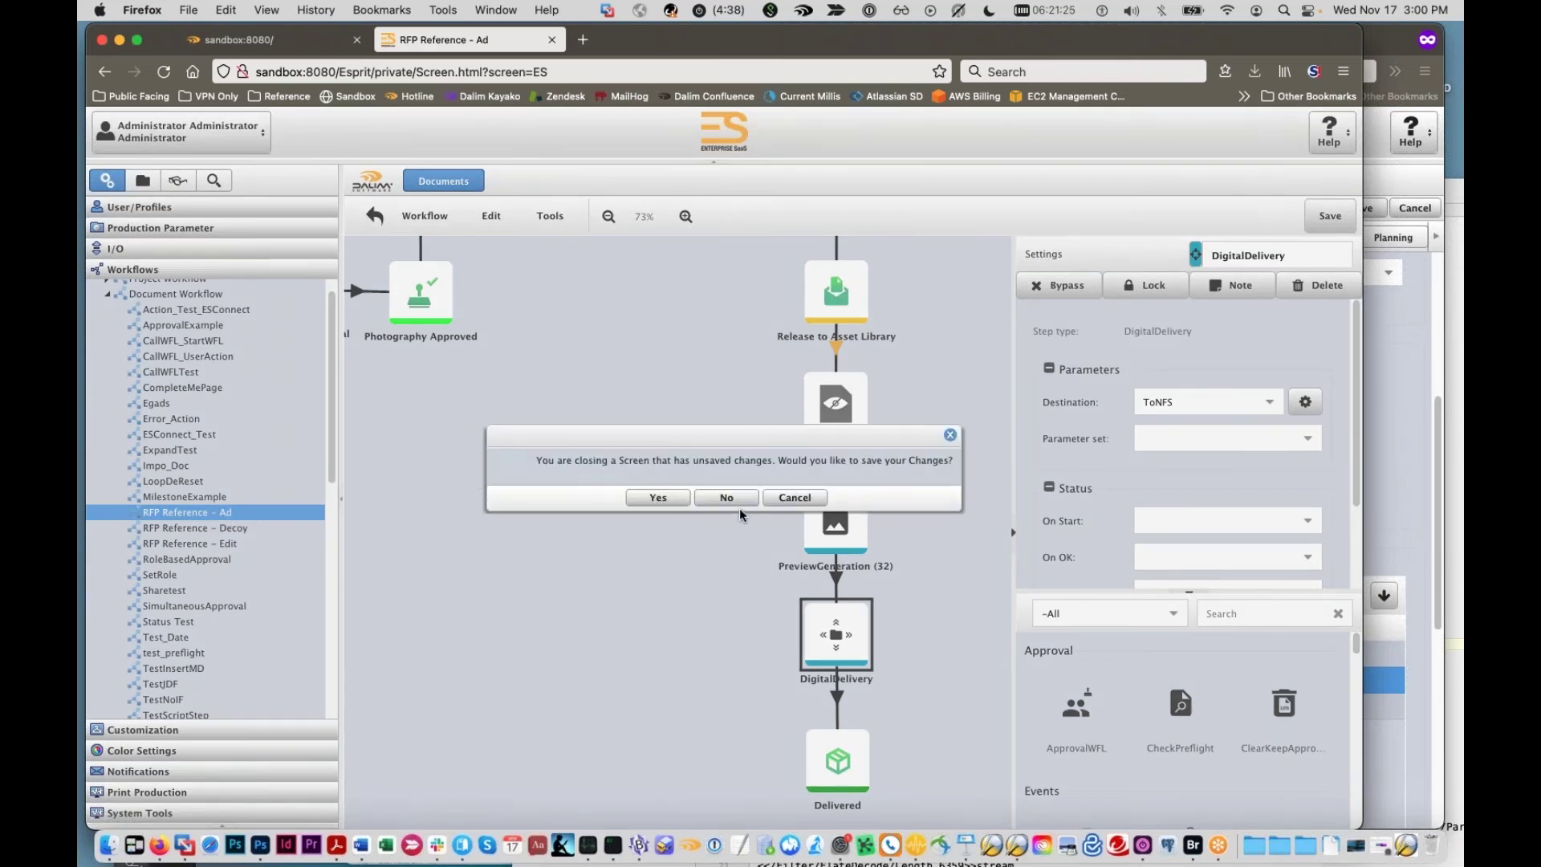
left_click(697, 498)
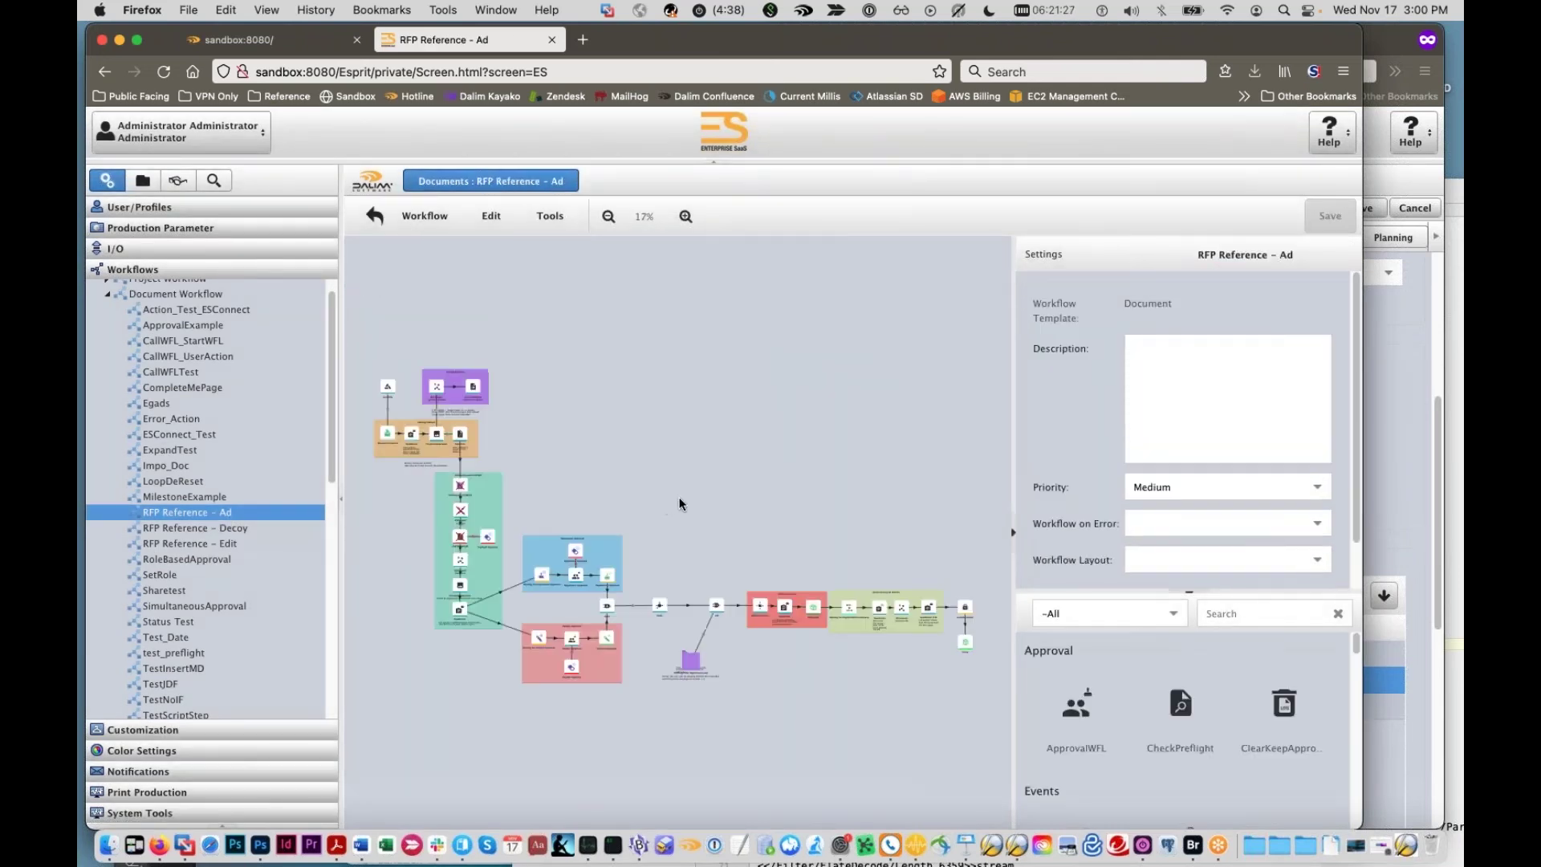
Step: Pan to the approval groups and show the ESConnect Normalize step's settings
scroll(598, 464, "up", 3)
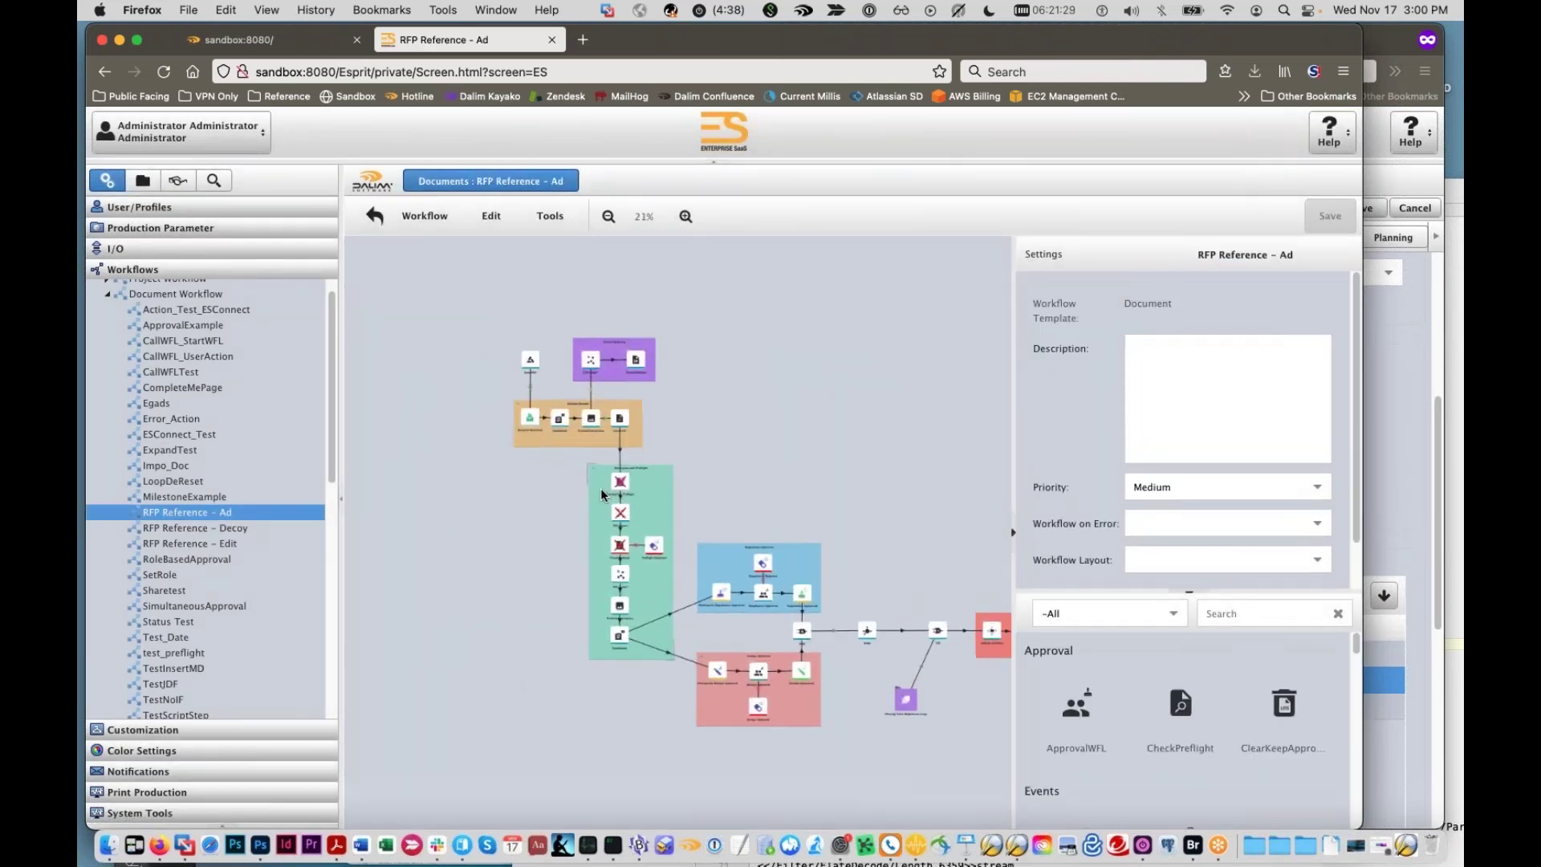
scroll(575, 491, "up", 3)
scroll(573, 485, "up", 3)
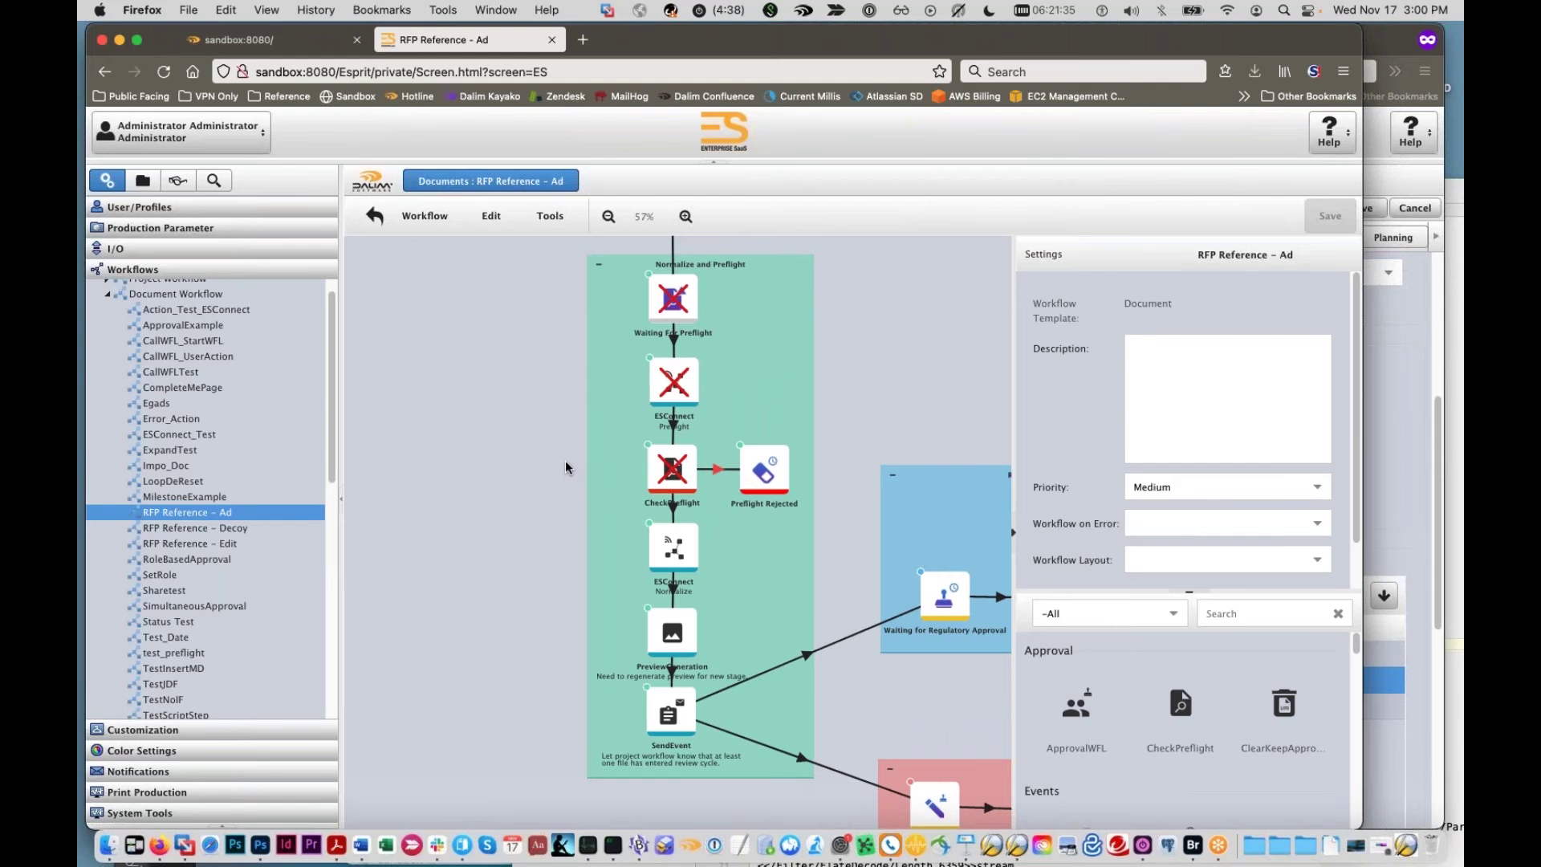
left_click_drag(563, 522, 491, 483)
left_click_drag(888, 344, 855, 344)
scroll(855, 343, "down", 4)
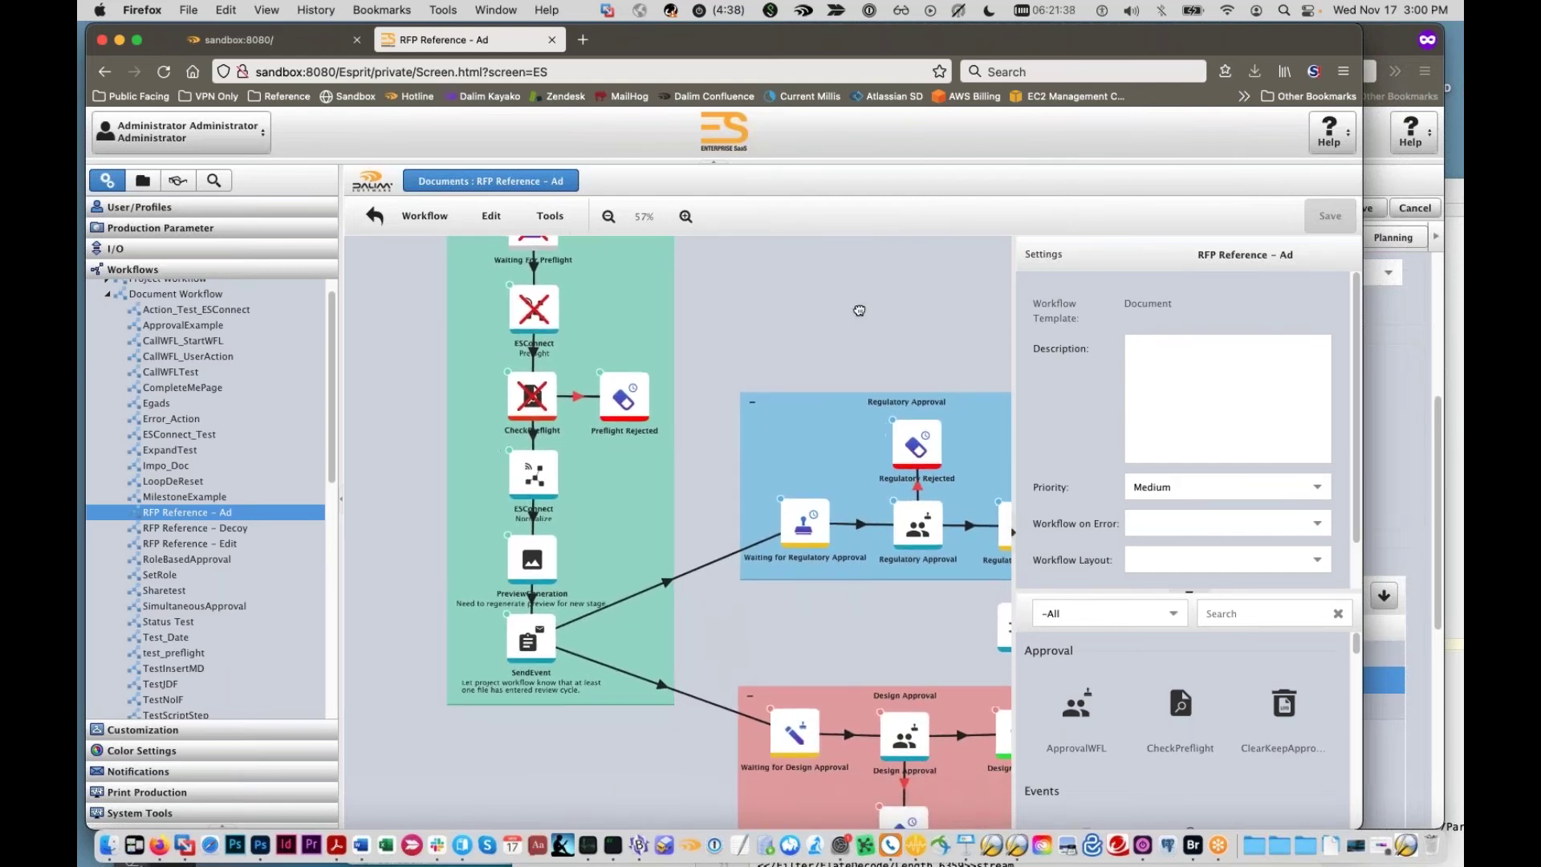
scroll(869, 317, "down", 2)
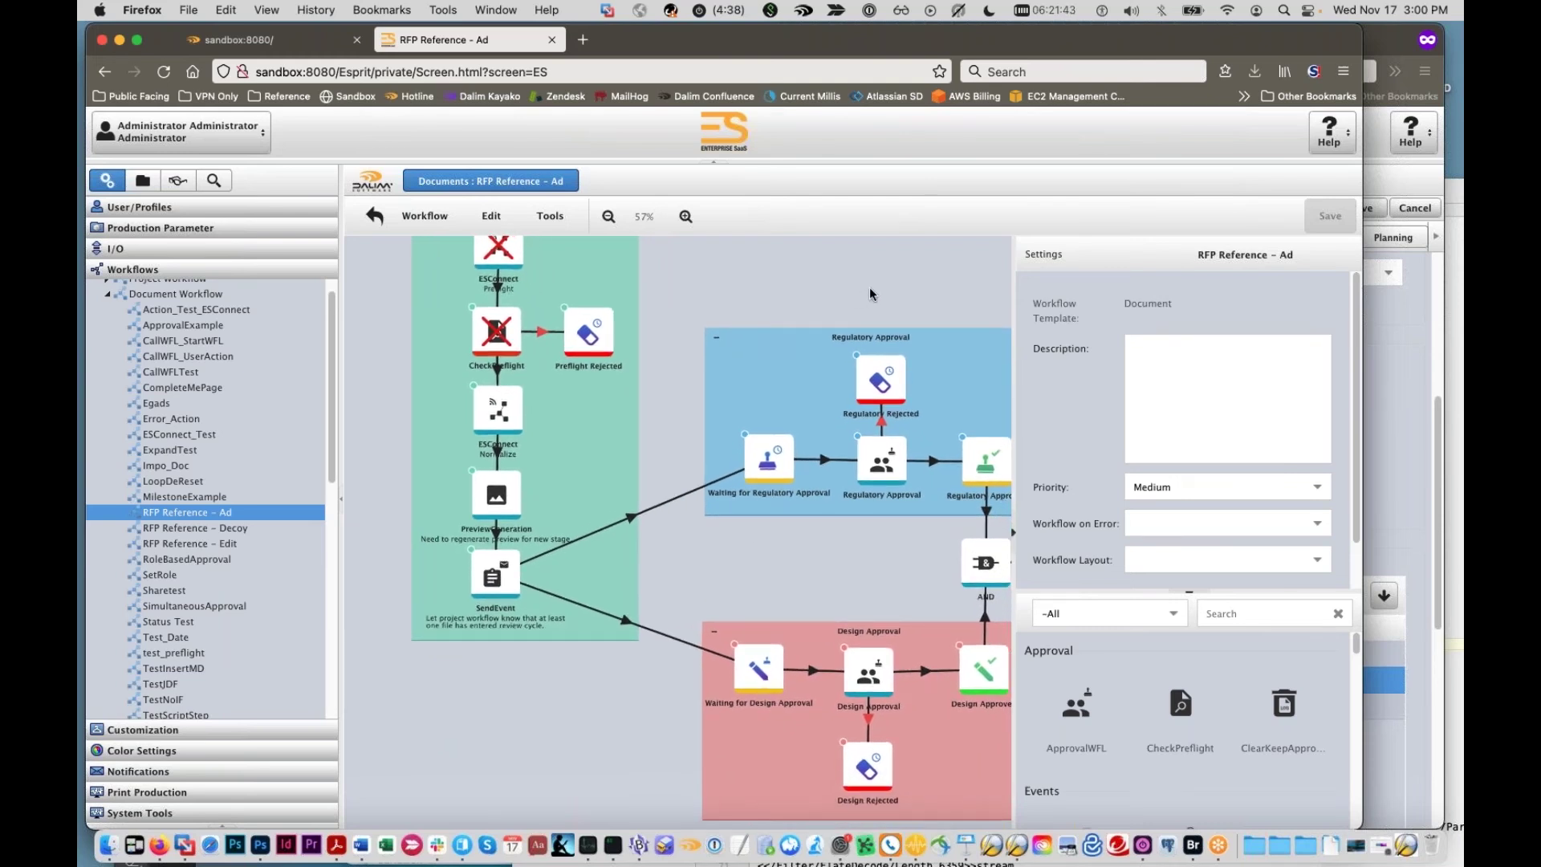
scroll(868, 287, "right", 3)
scroll(868, 287, "down", 2)
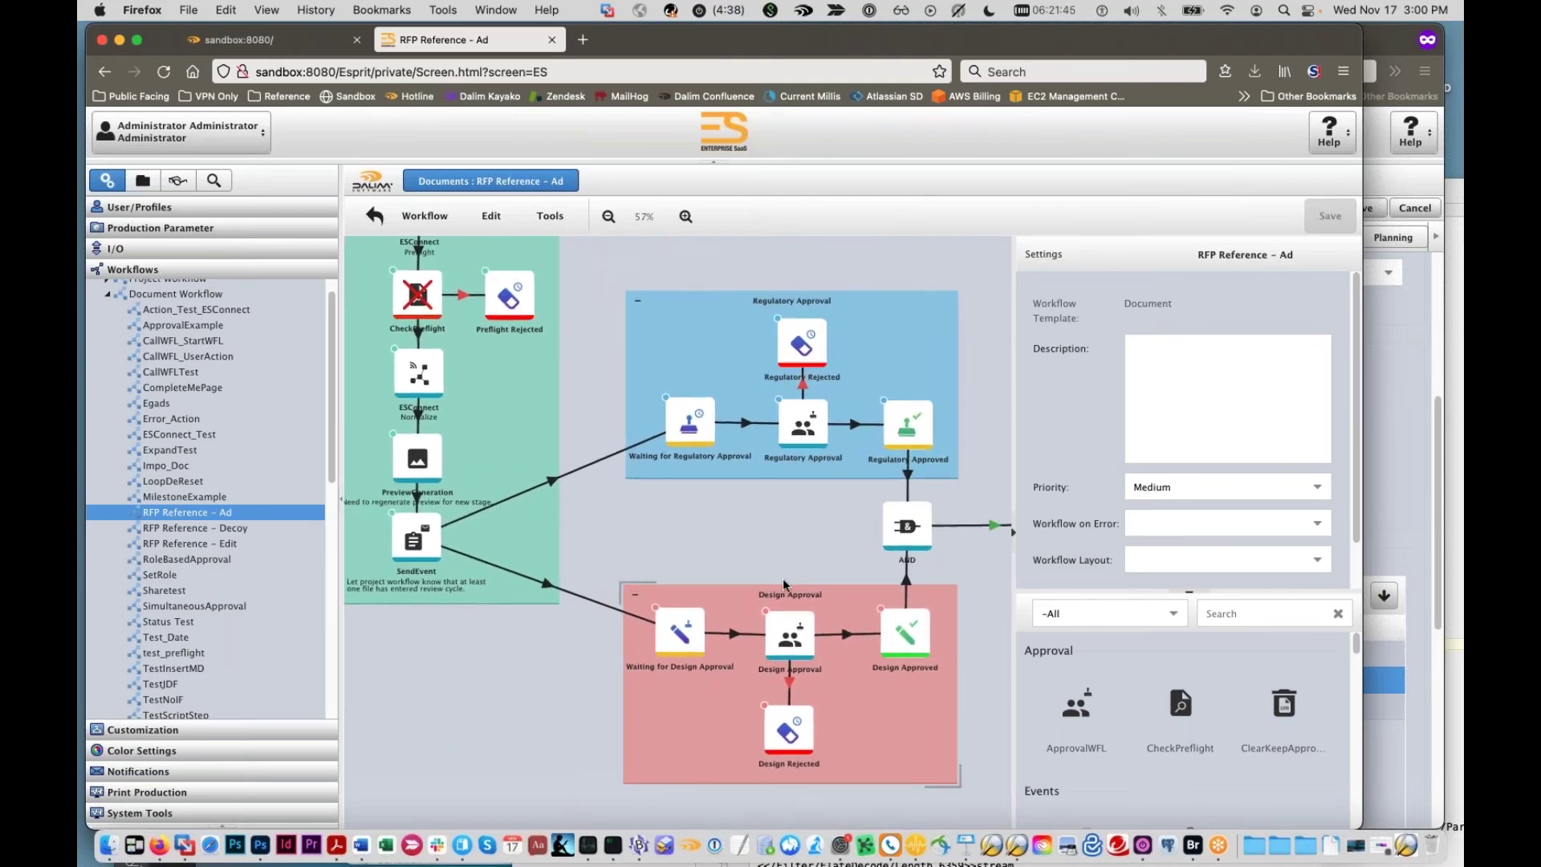
scroll(782, 570, "left", 4)
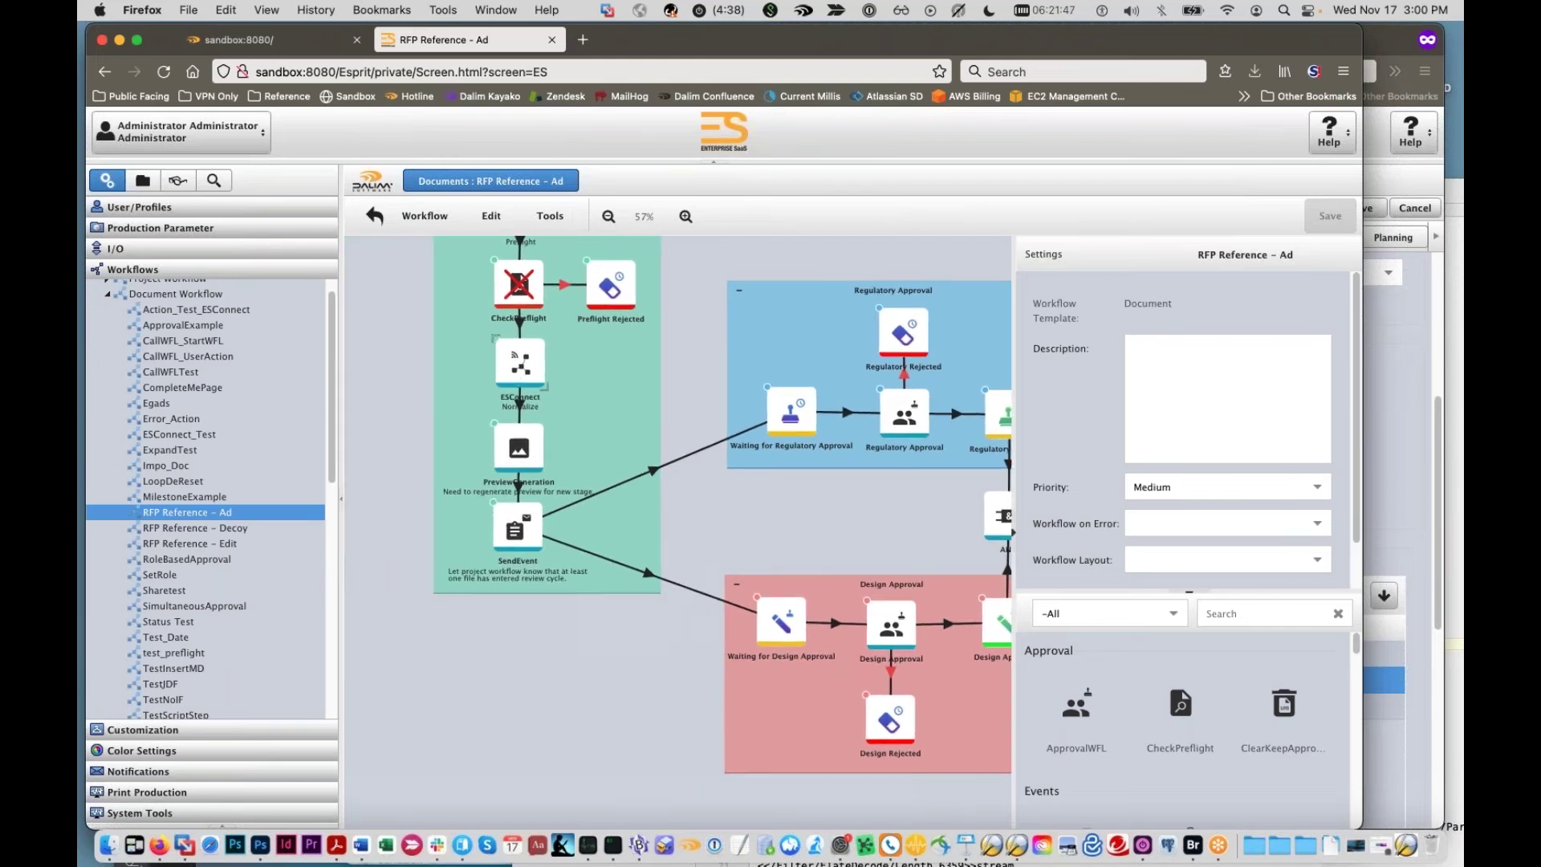
left_click(520, 368)
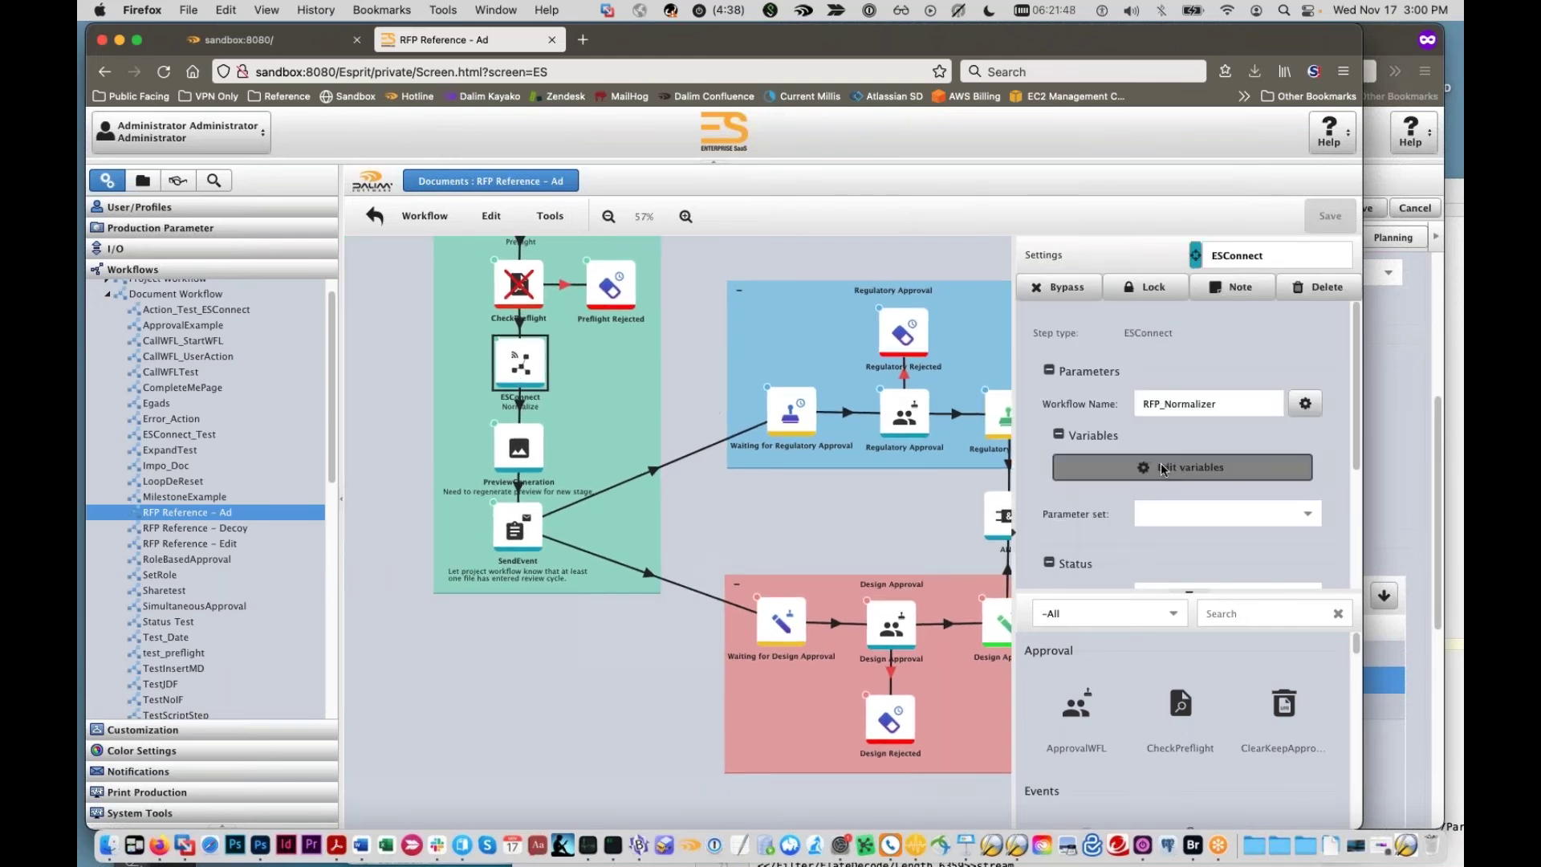
Step: View the pdf_format variable definition, then bring the My Customer window forward
left_click(1171, 468)
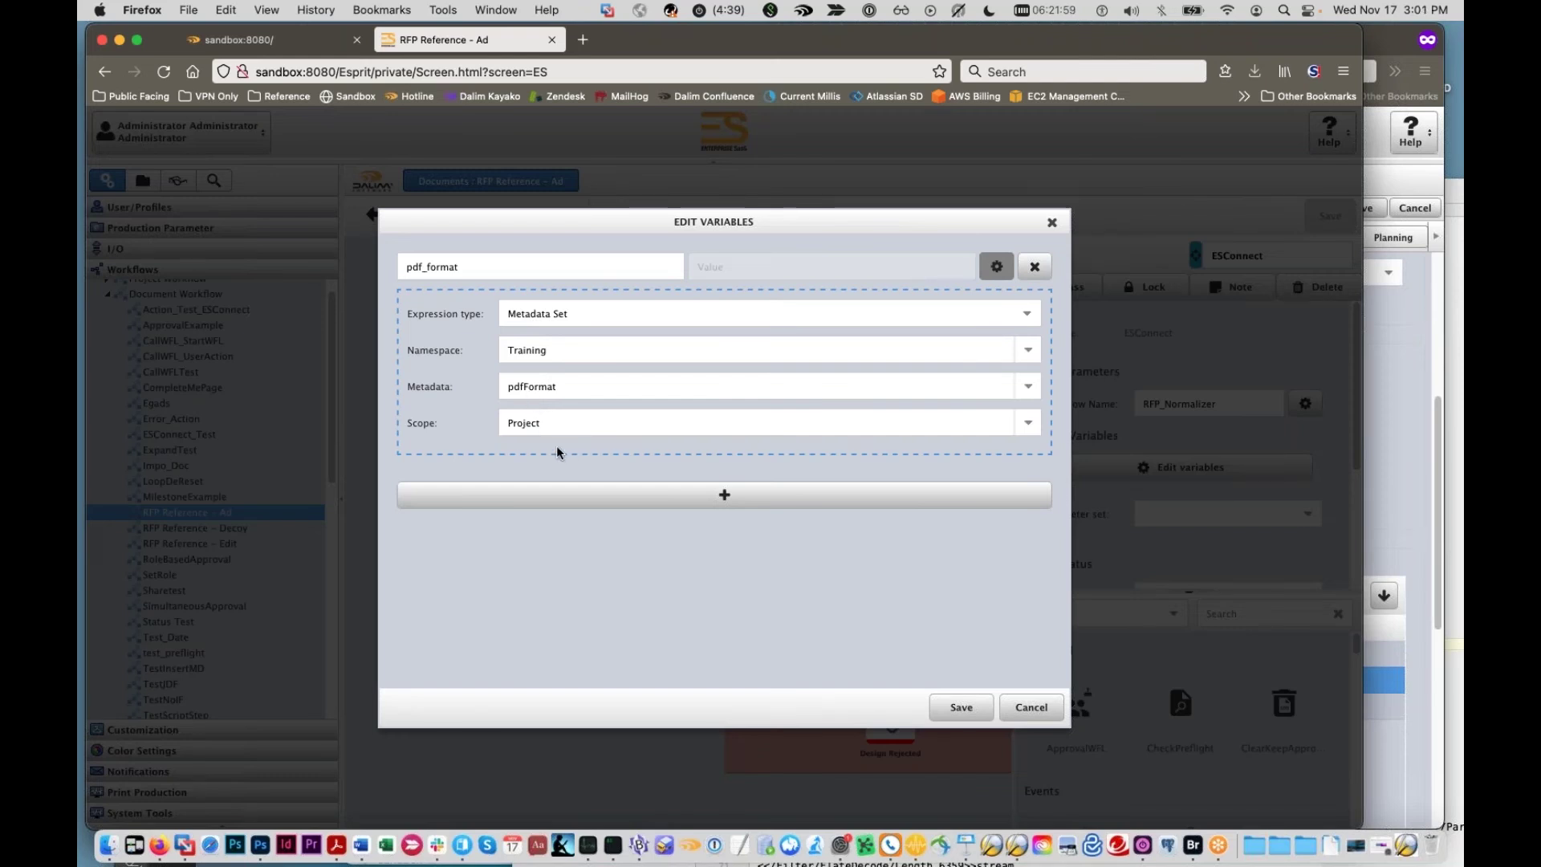
left_click(1398, 411)
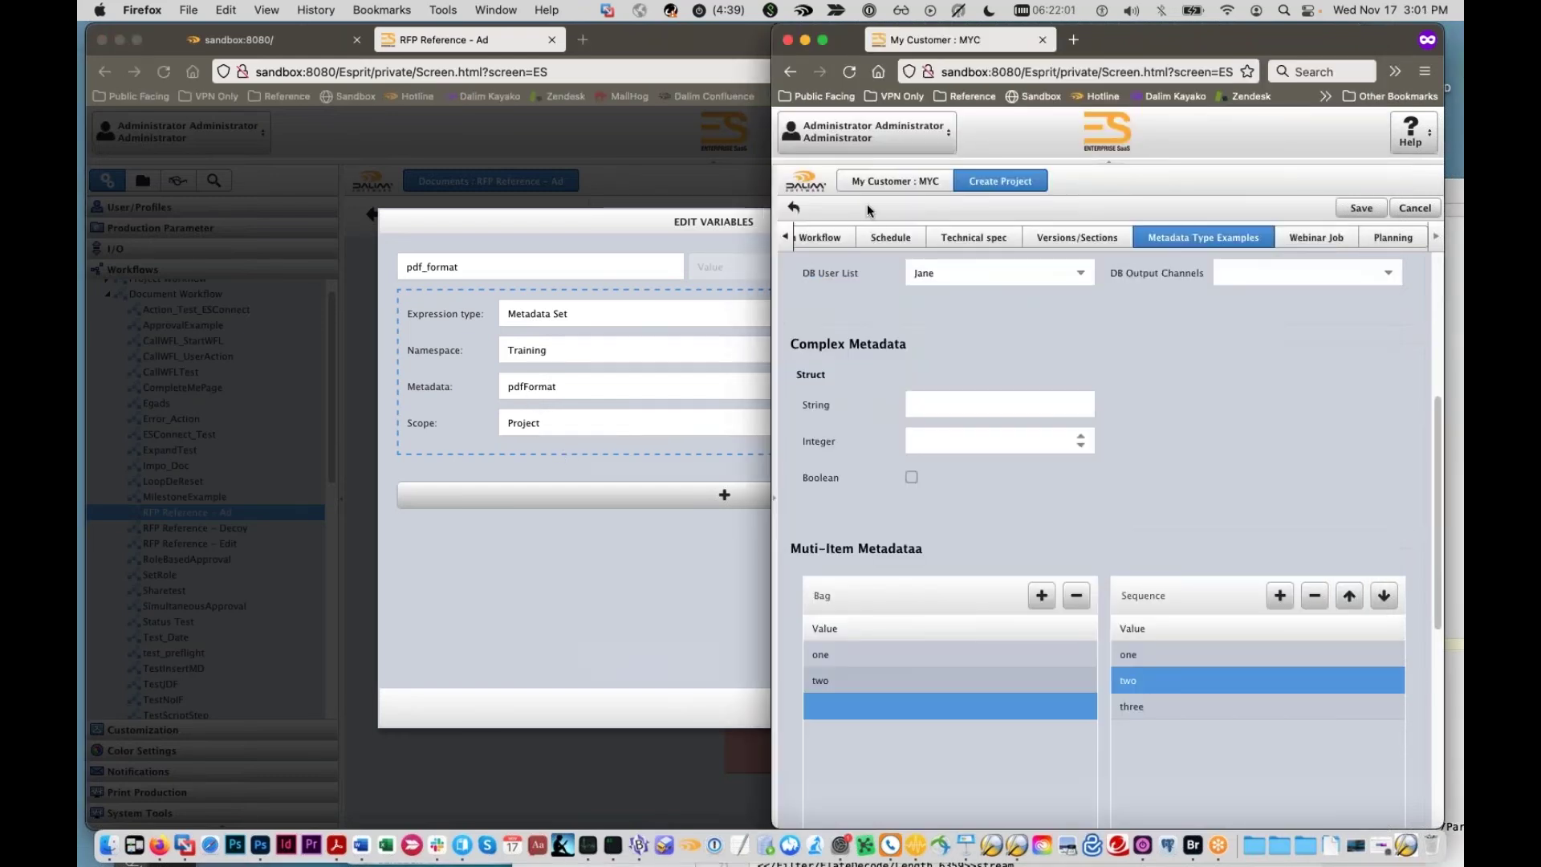
Step: Leave My Customer without saving and open the pdfx4jpeg job ticket under RFP Example Customer
left_click(774, 365)
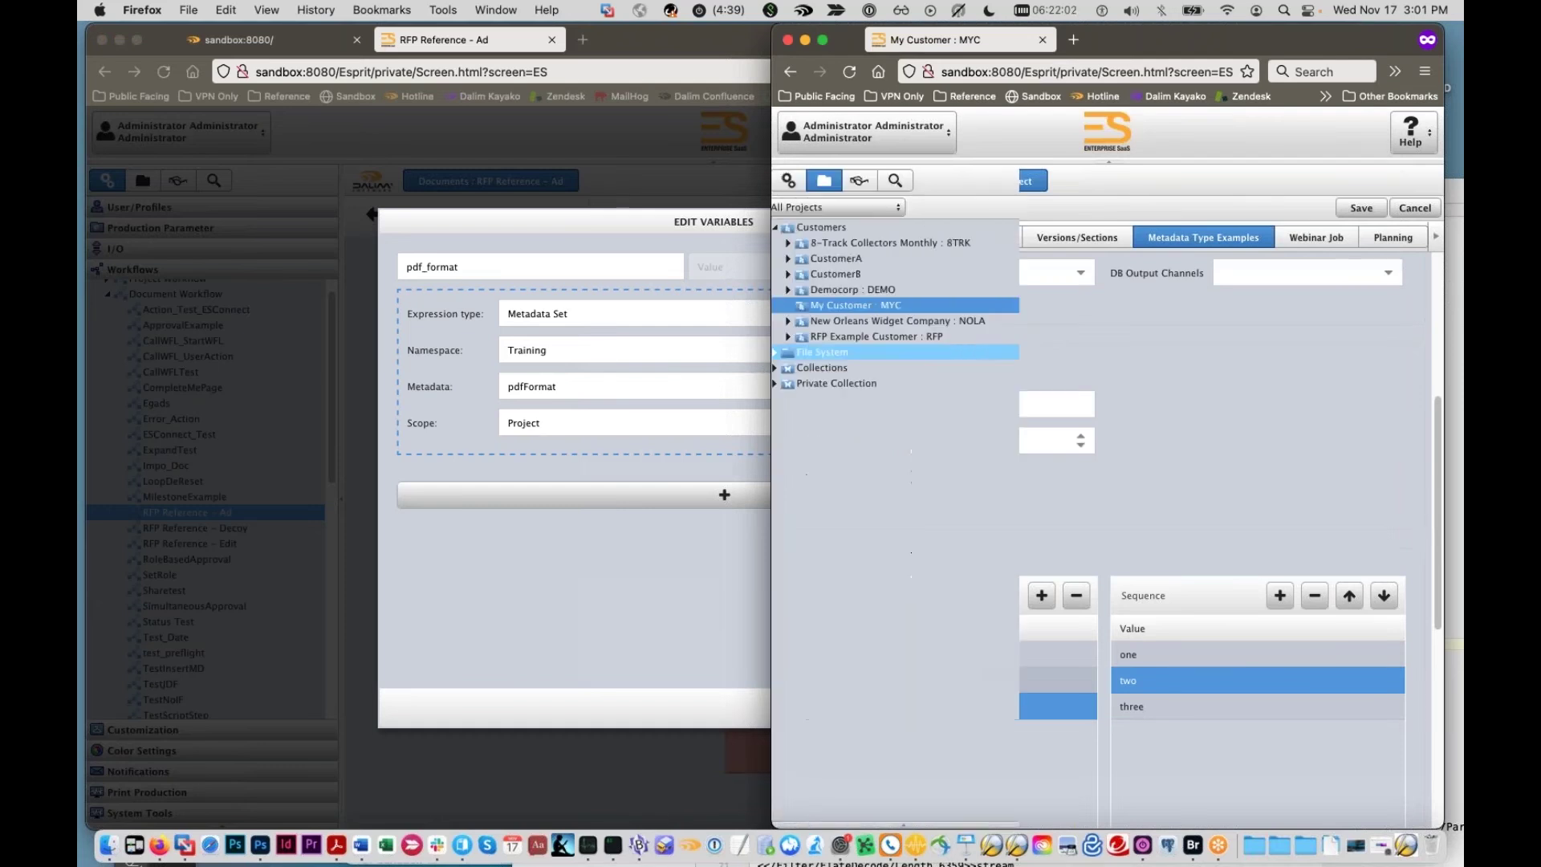
left_click(841, 319)
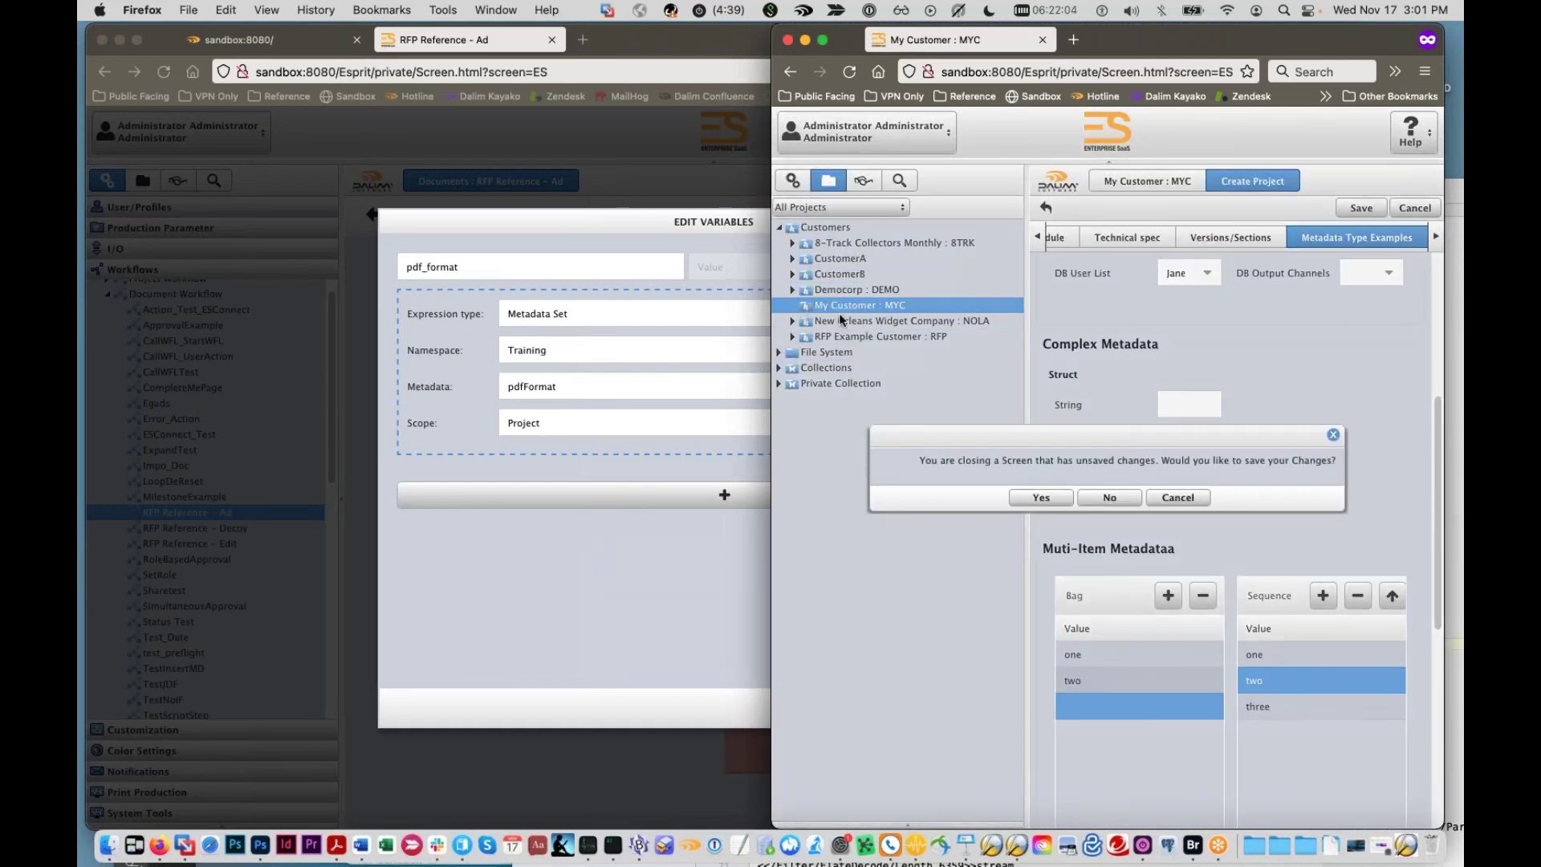
left_click(1109, 497)
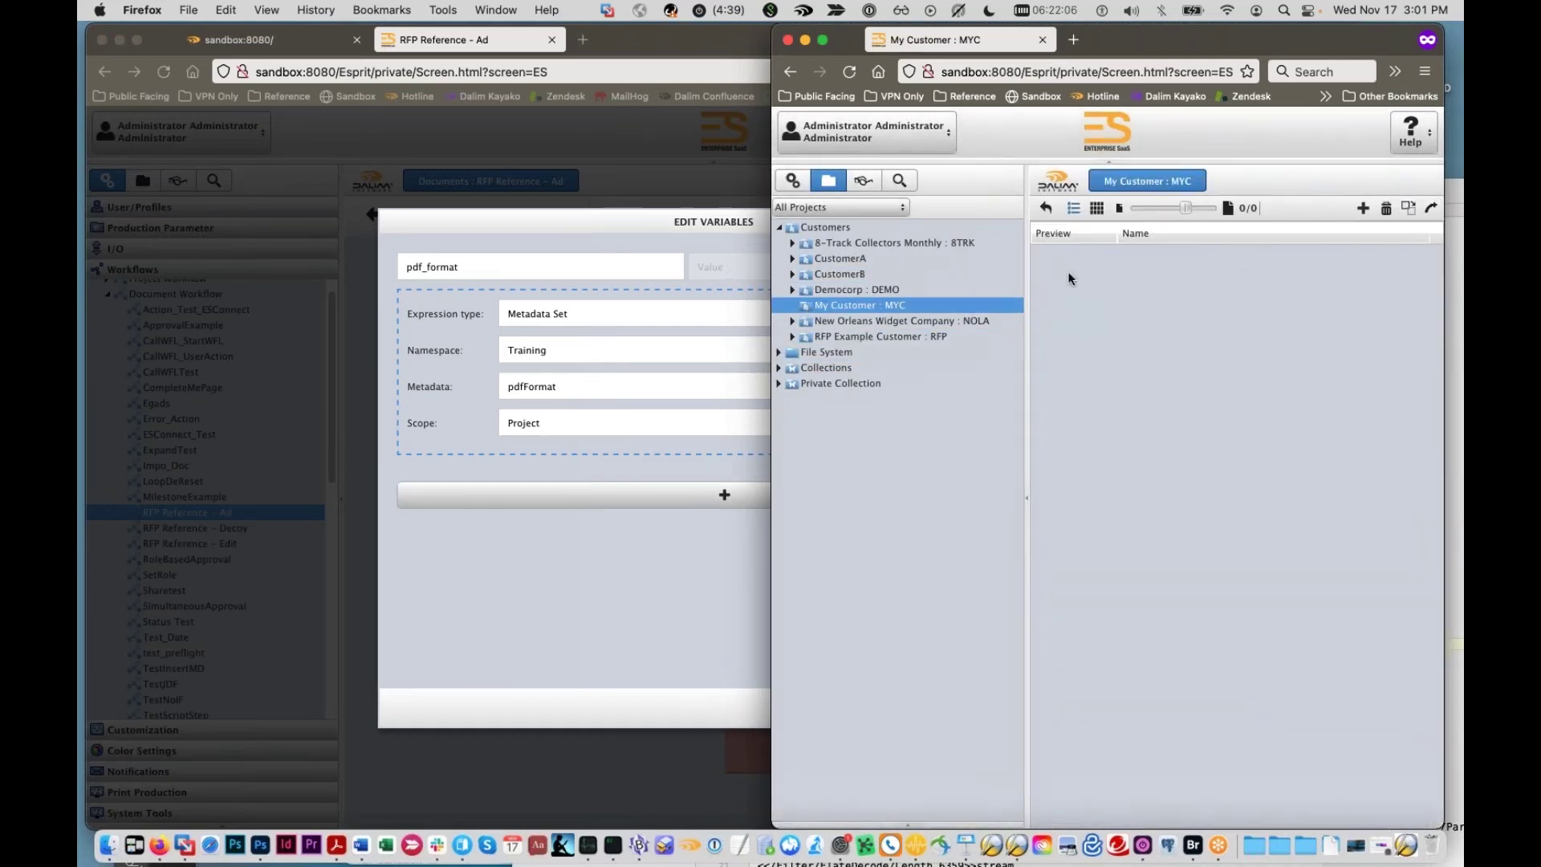
left_click(861, 290)
left_click(859, 334)
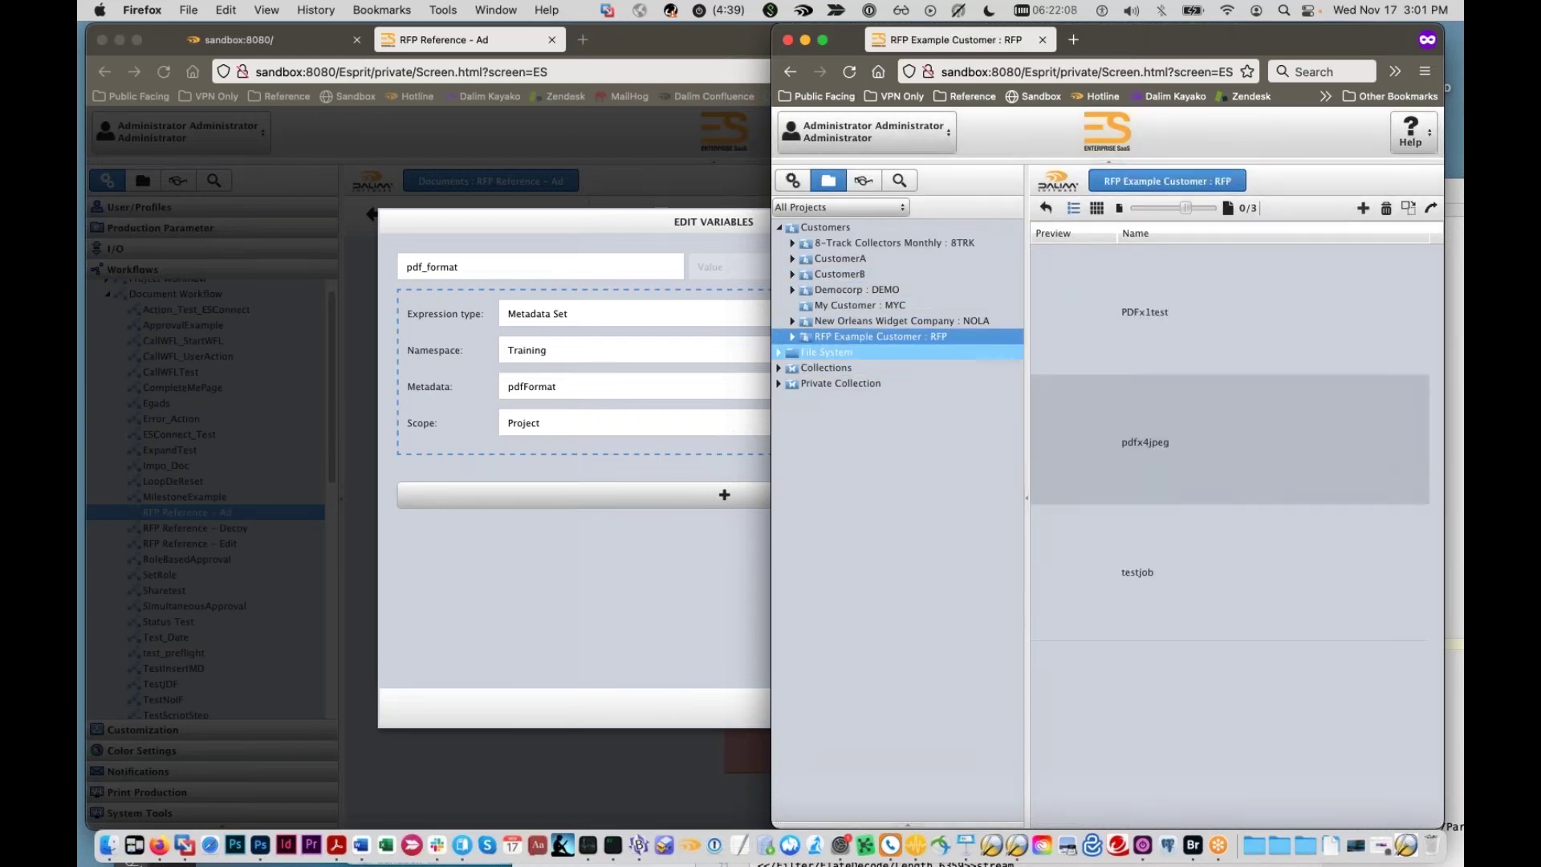
double_click(1147, 441)
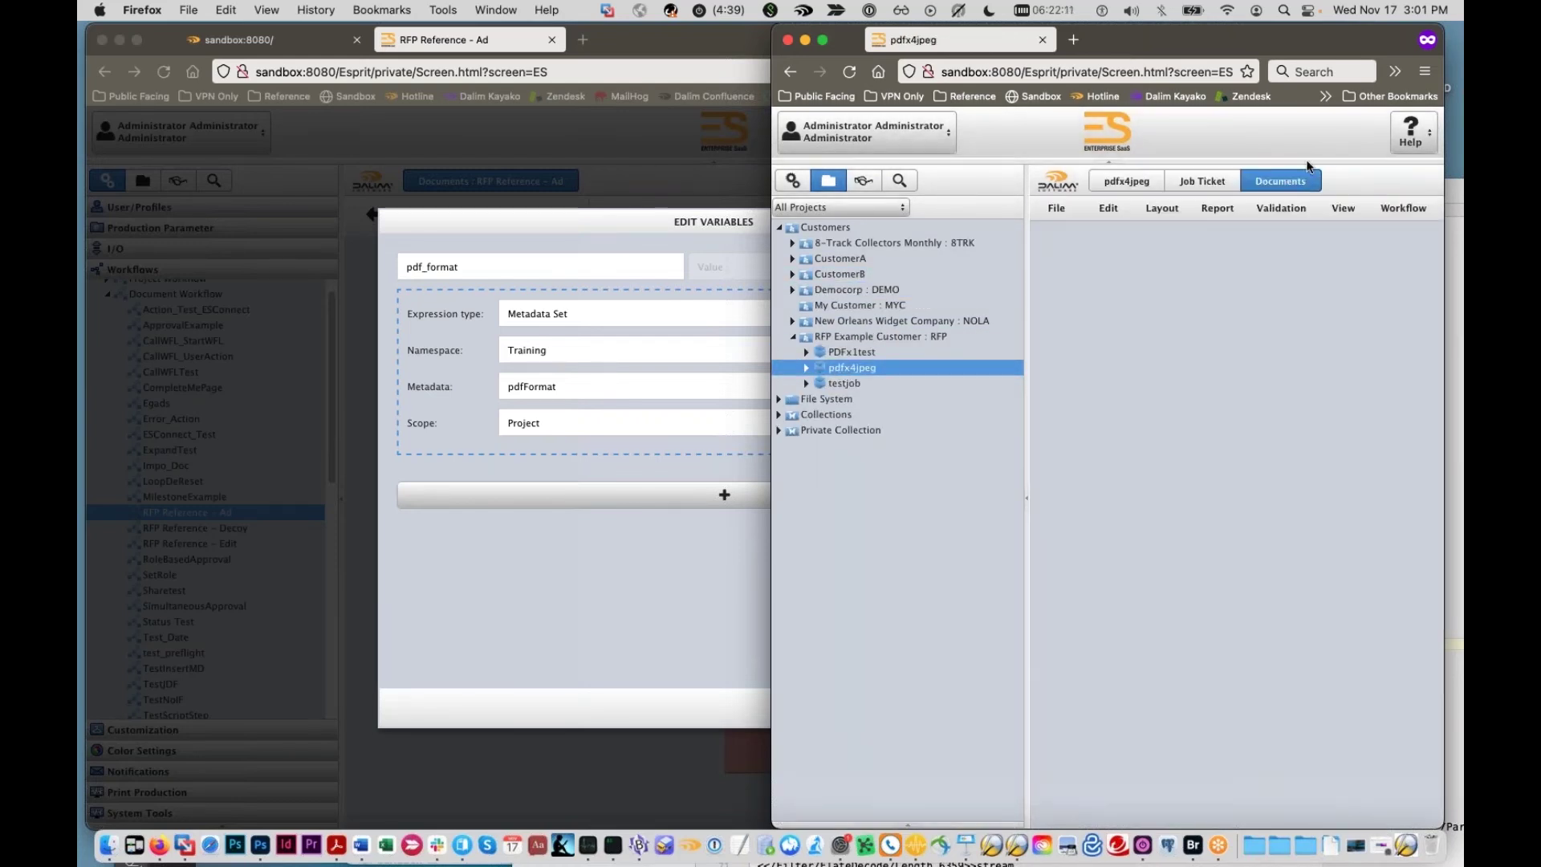
left_click(1204, 181)
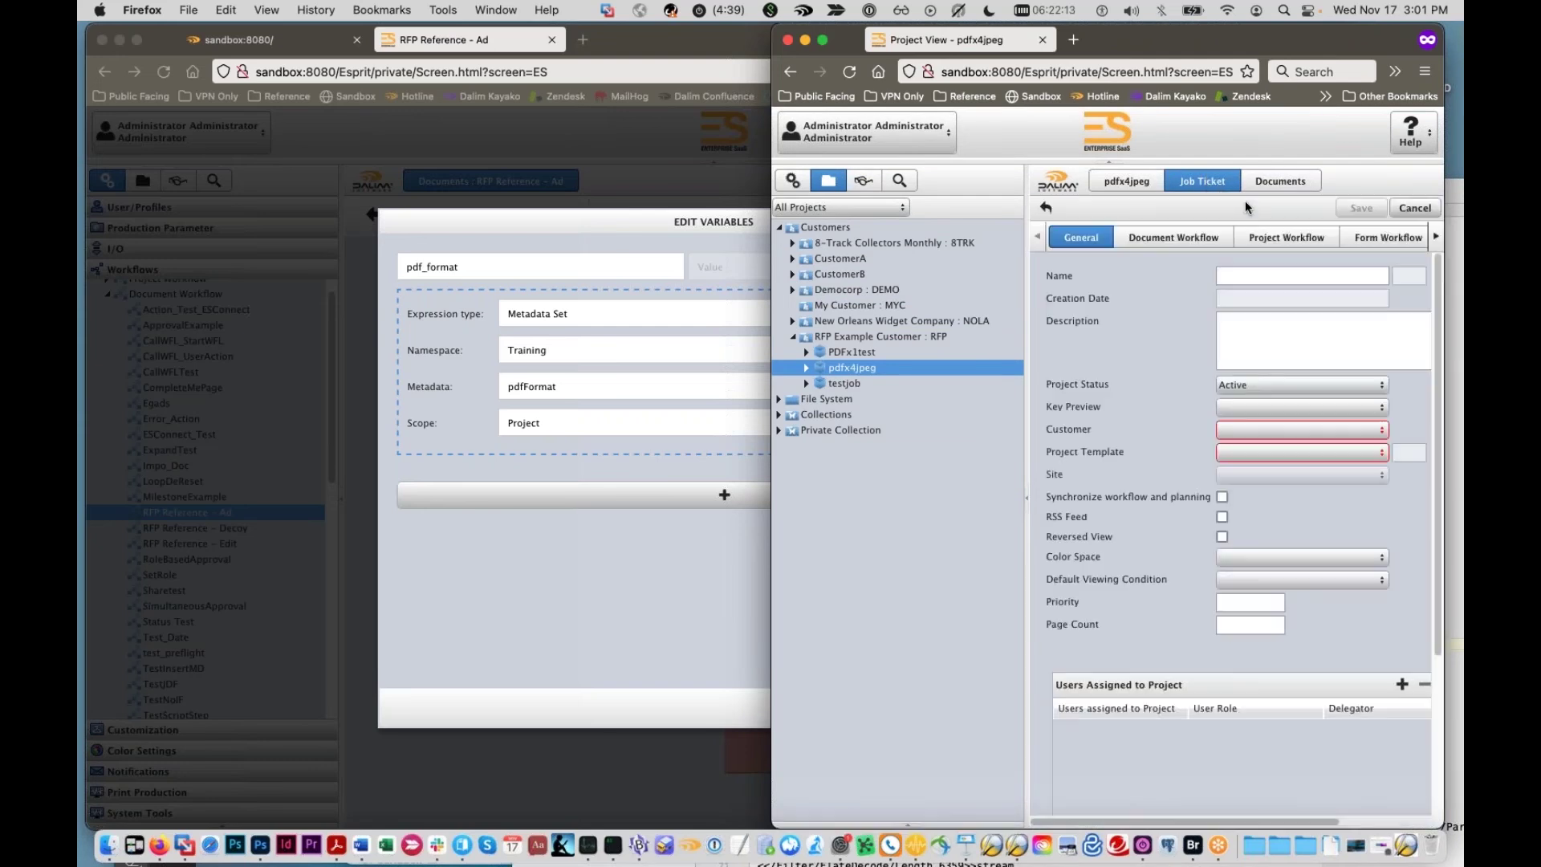
Step: Browse the job ticket's sections, then return to the pdf_format variable definition
left_click(1434, 237)
left_click(1434, 238)
left_click(1435, 238)
left_click(1435, 237)
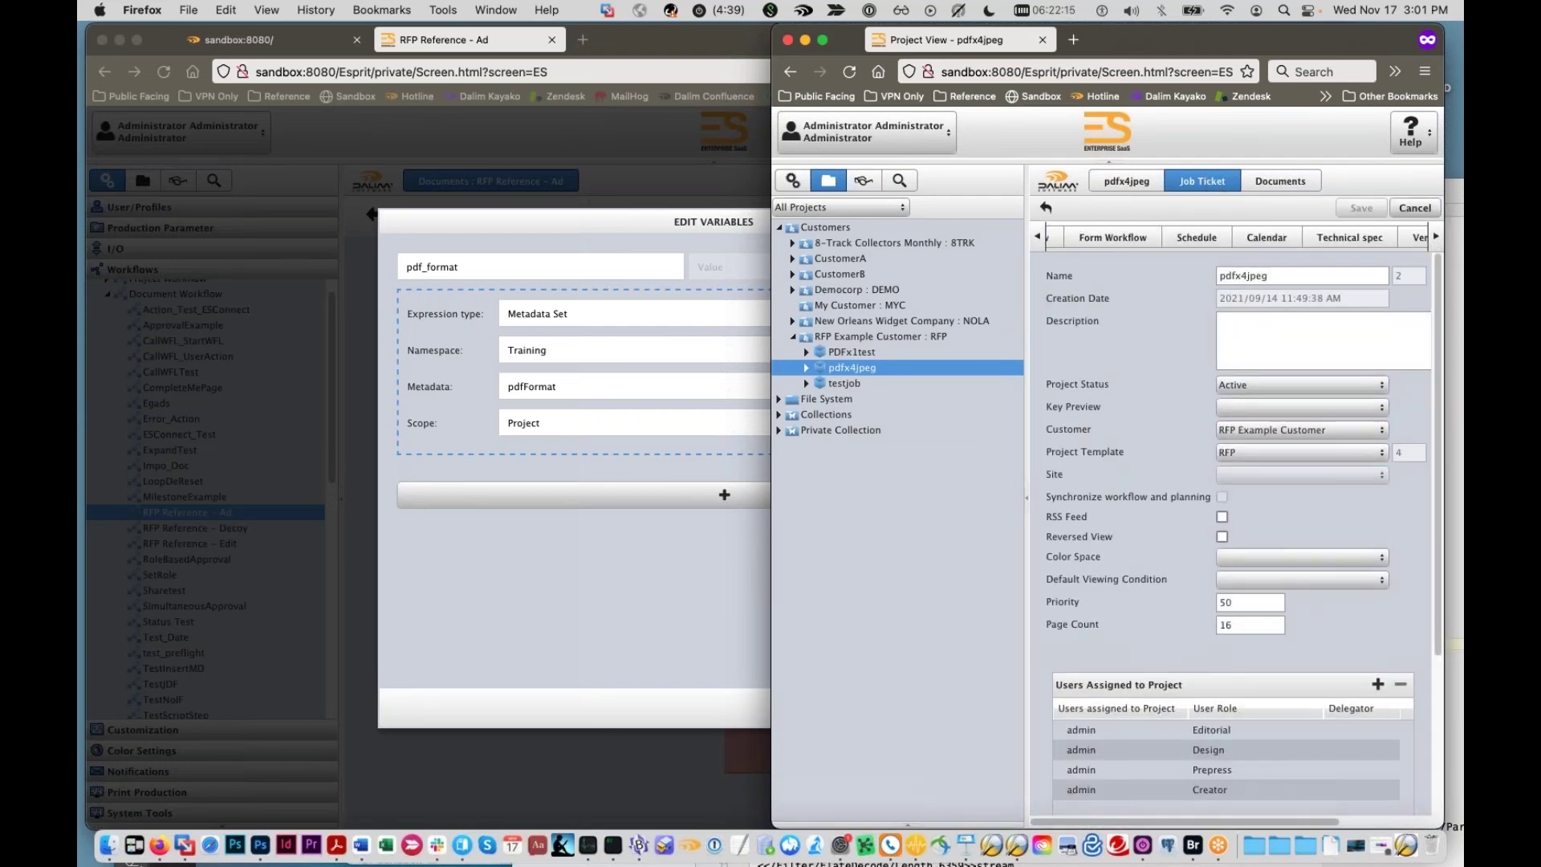
left_click(1350, 241)
left_click(1435, 238)
left_click(1435, 237)
left_click(1364, 238)
left_click(1396, 239)
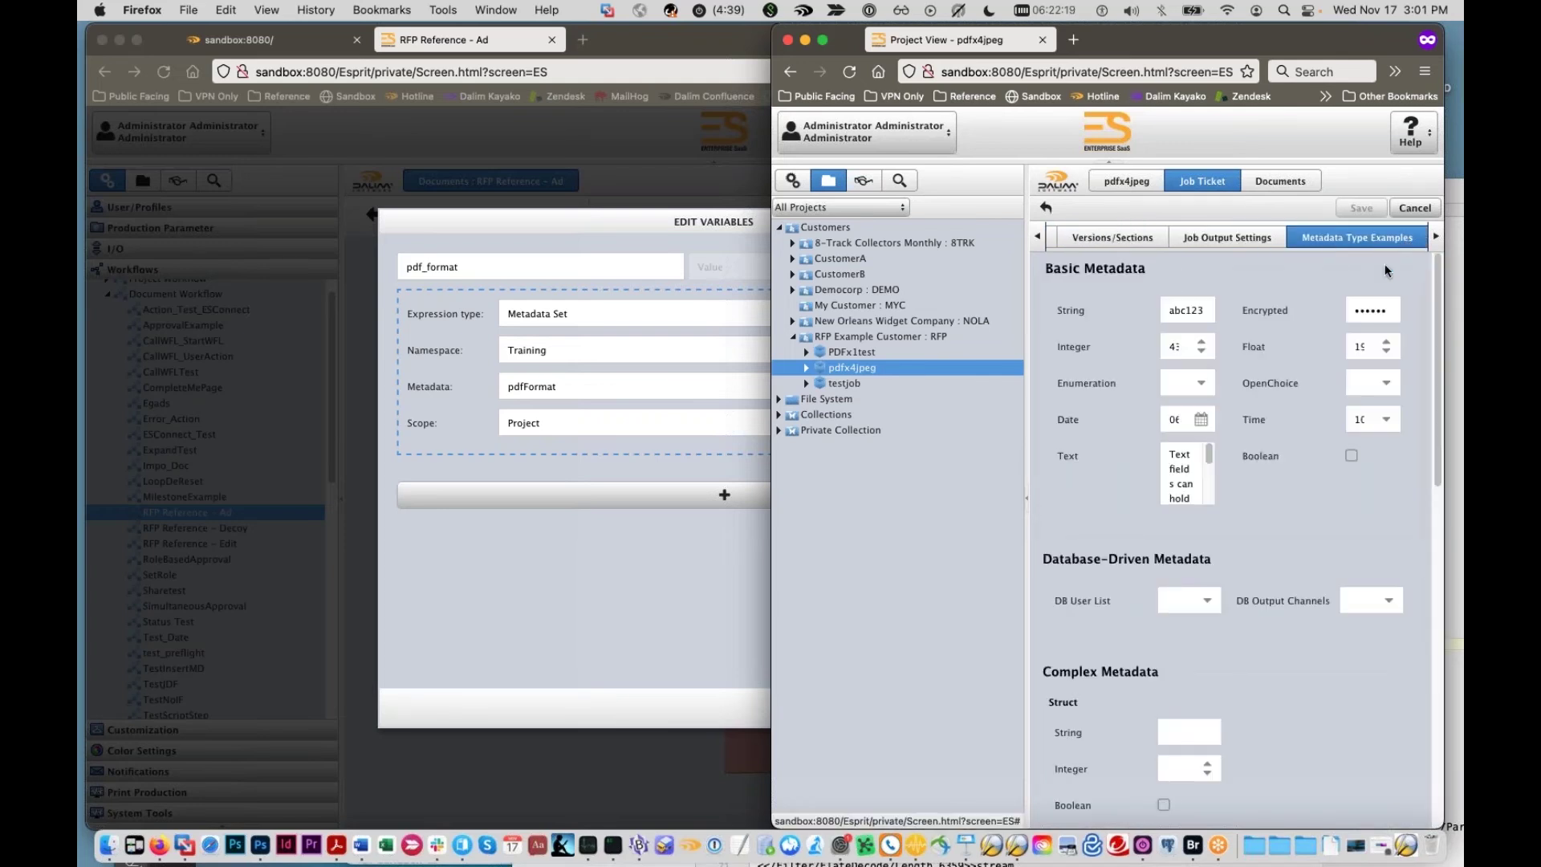
left_click(1433, 235)
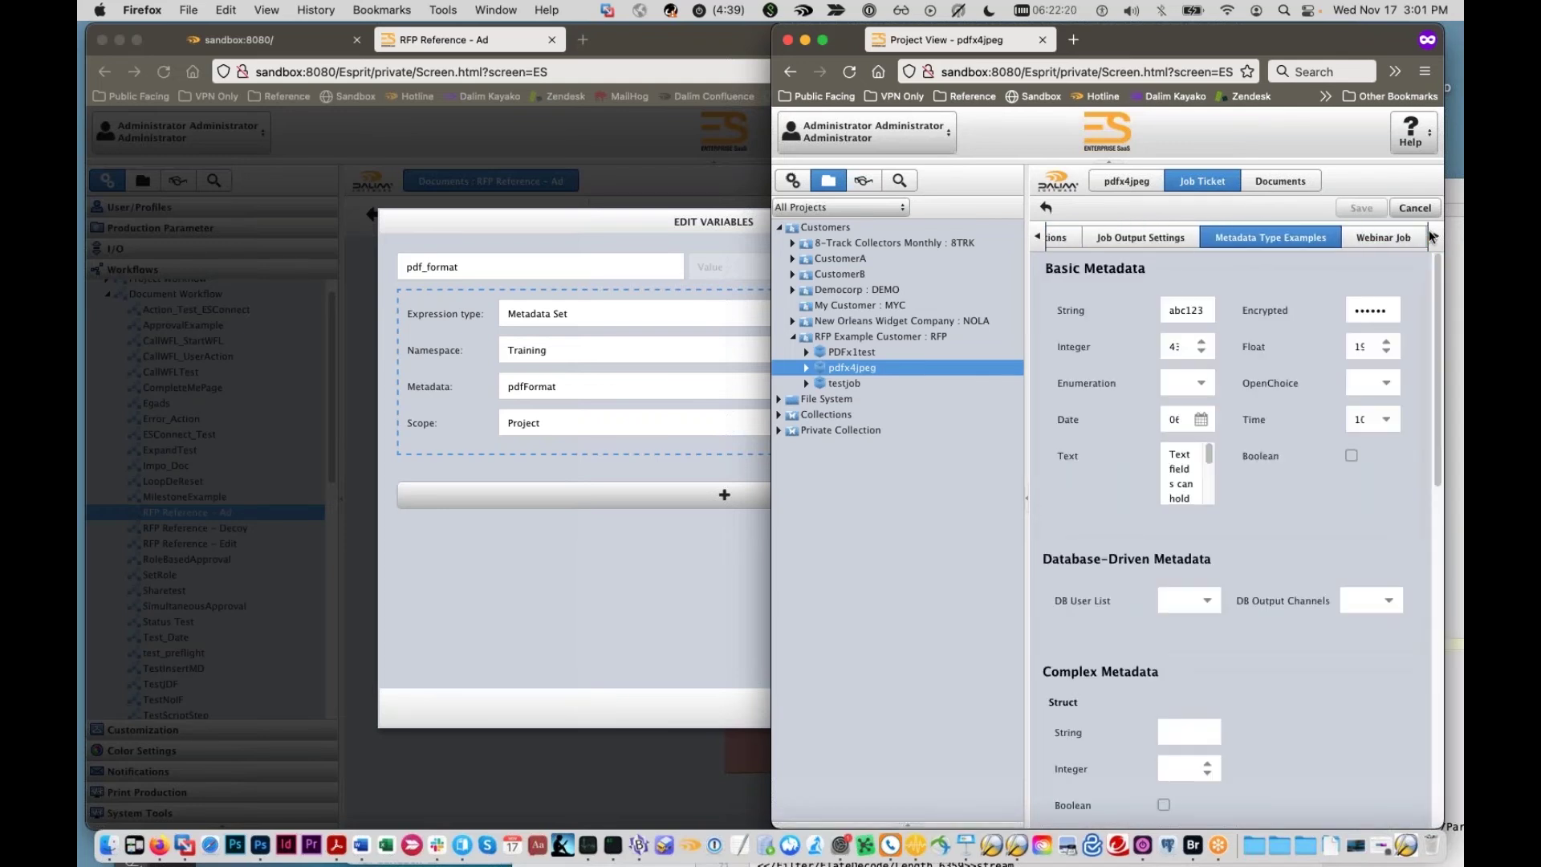
left_click(1162, 239)
left_click(1356, 237)
left_click(1271, 237)
left_click(1114, 238)
left_click(1072, 237)
left_click(1208, 239)
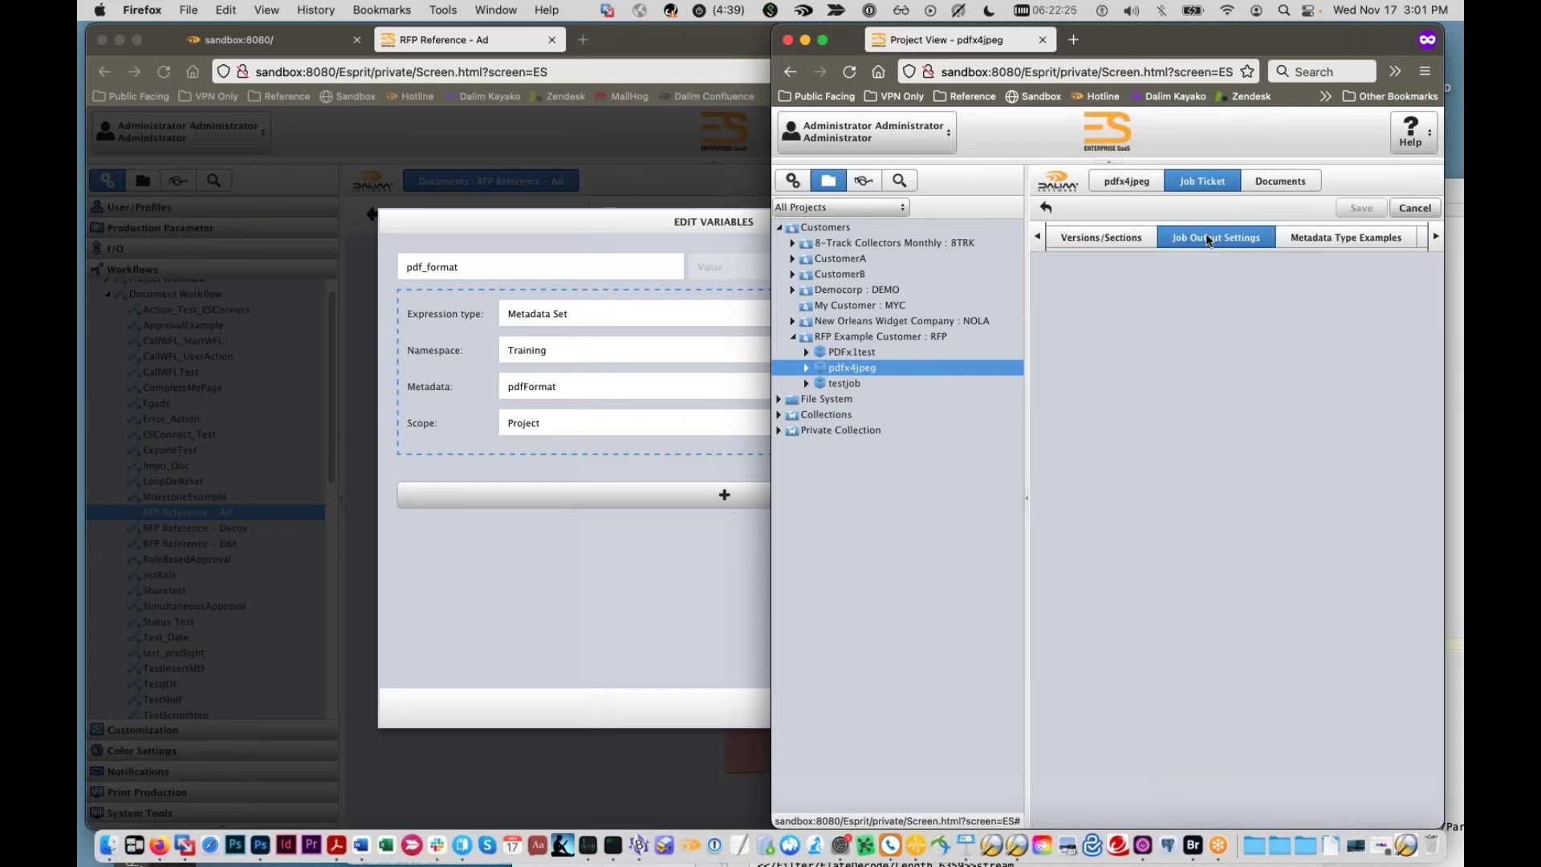
left_click(1277, 238)
left_click(1204, 238)
left_click(1101, 238)
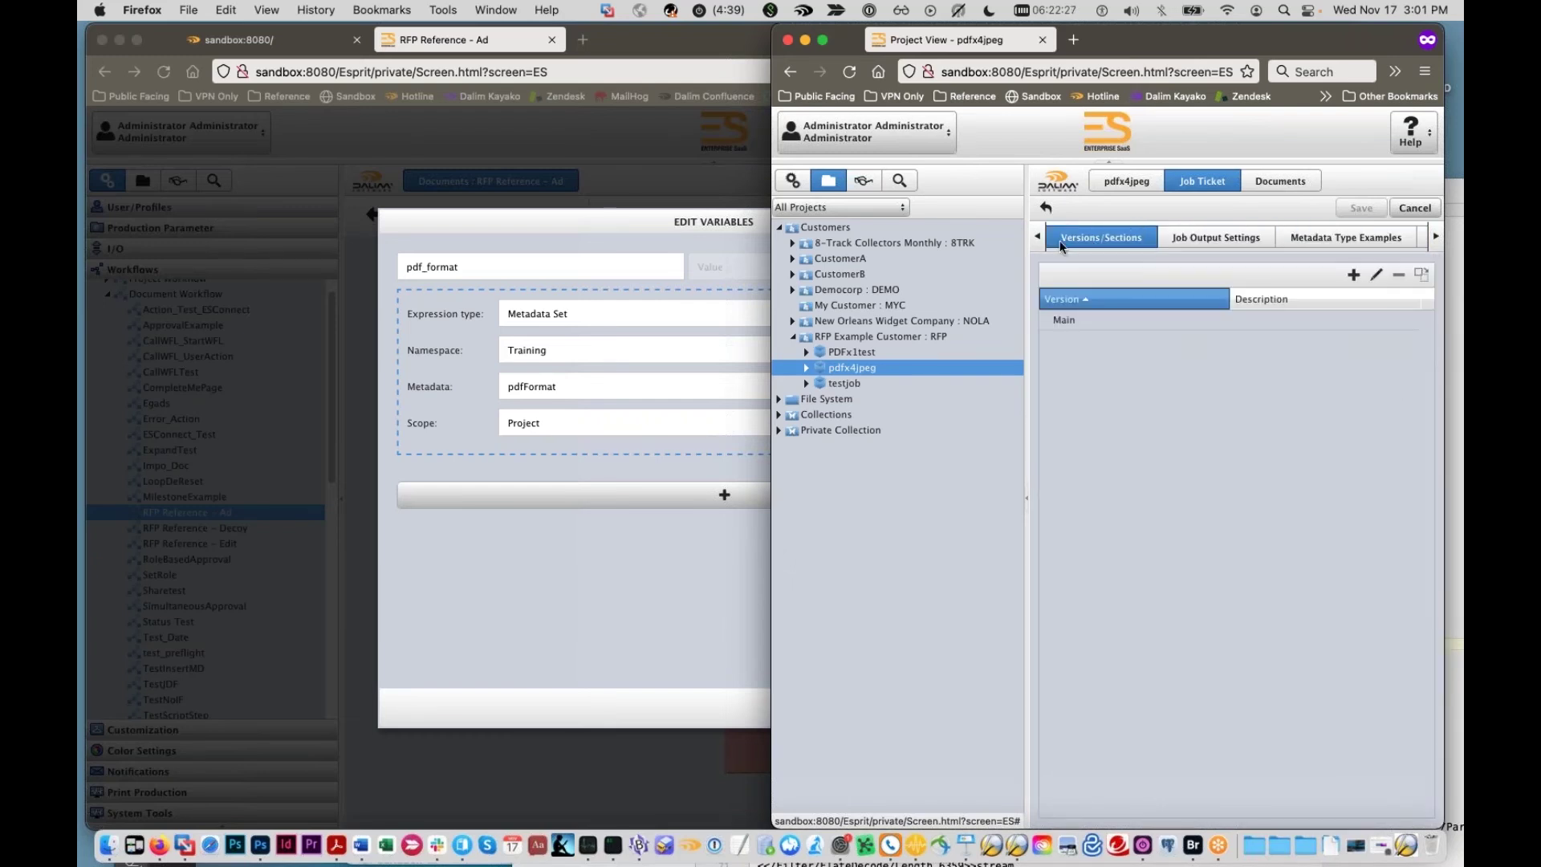
left_click(1038, 236)
left_click(1037, 237)
left_click(484, 303)
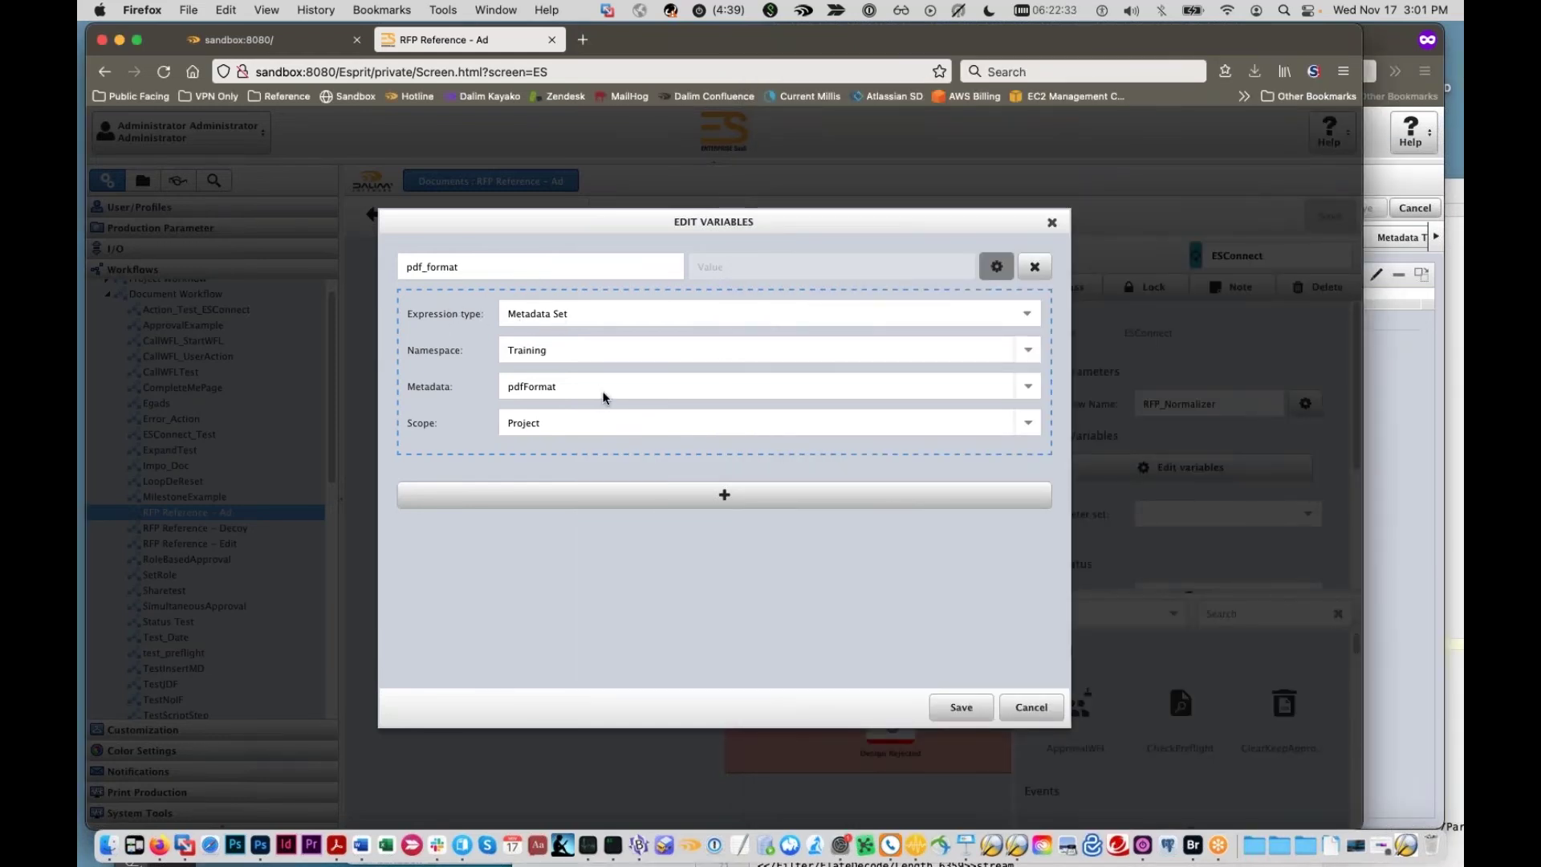
Step: In TWIST Editor, dismiss the gate connection warning and open the RFP_Normalizer workflow
left_click(1008, 835)
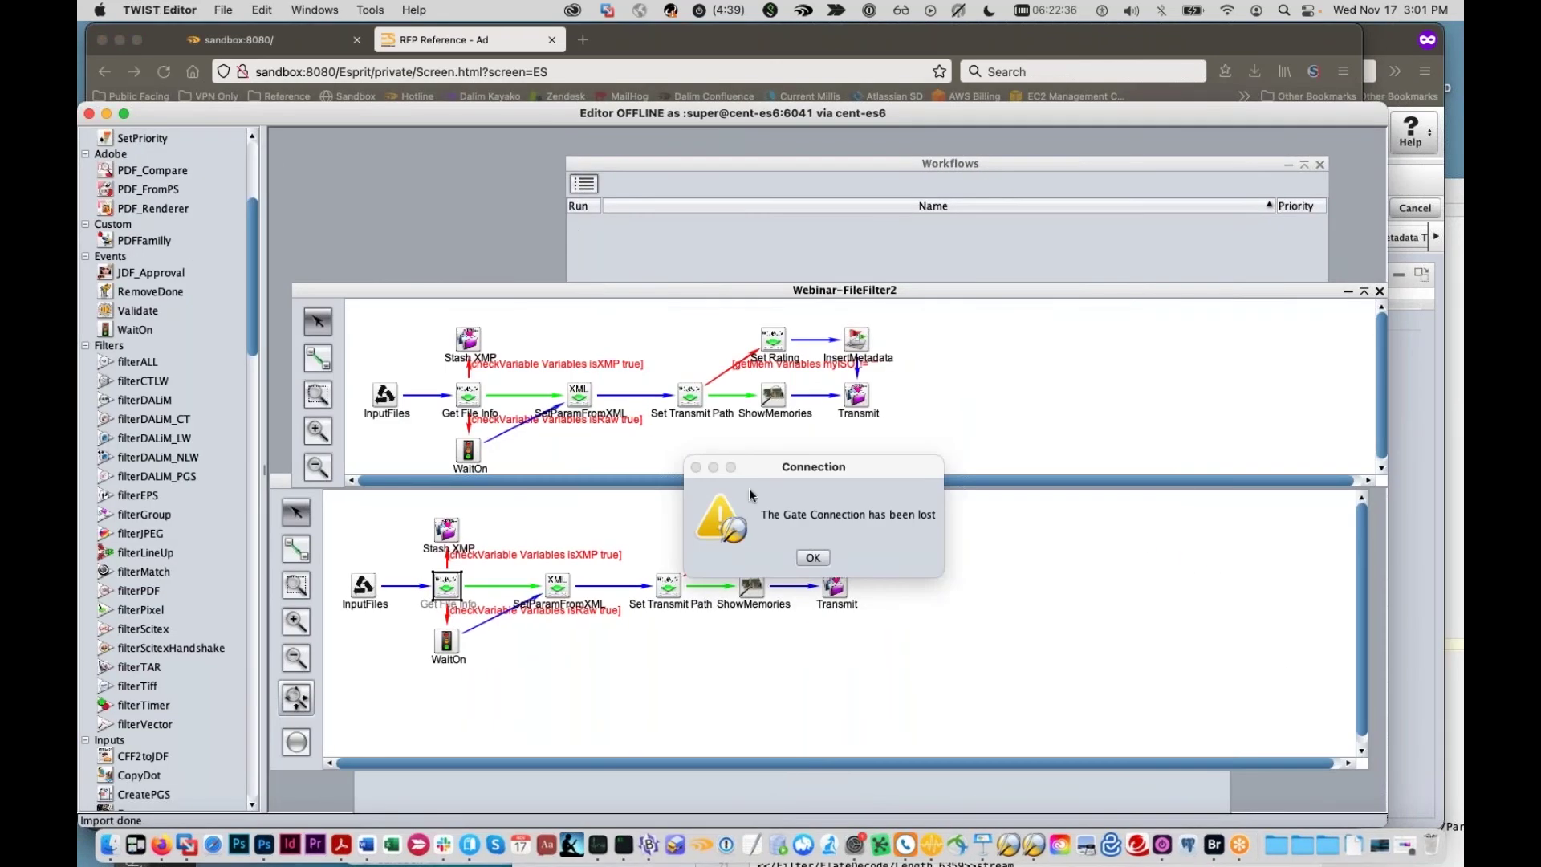
left_click(813, 558)
left_click(223, 10)
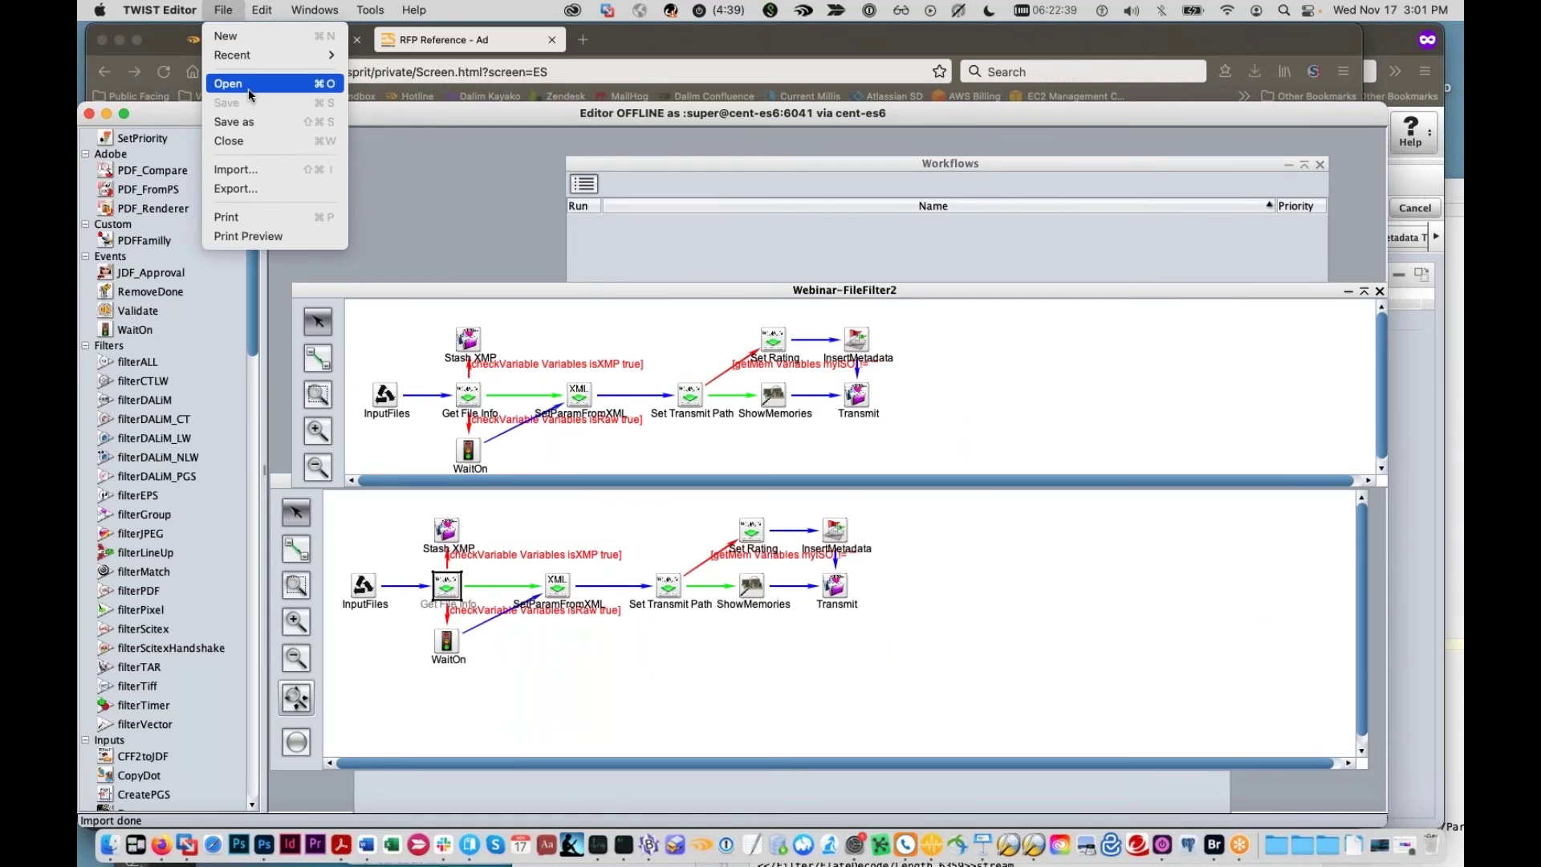
left_click(262, 92)
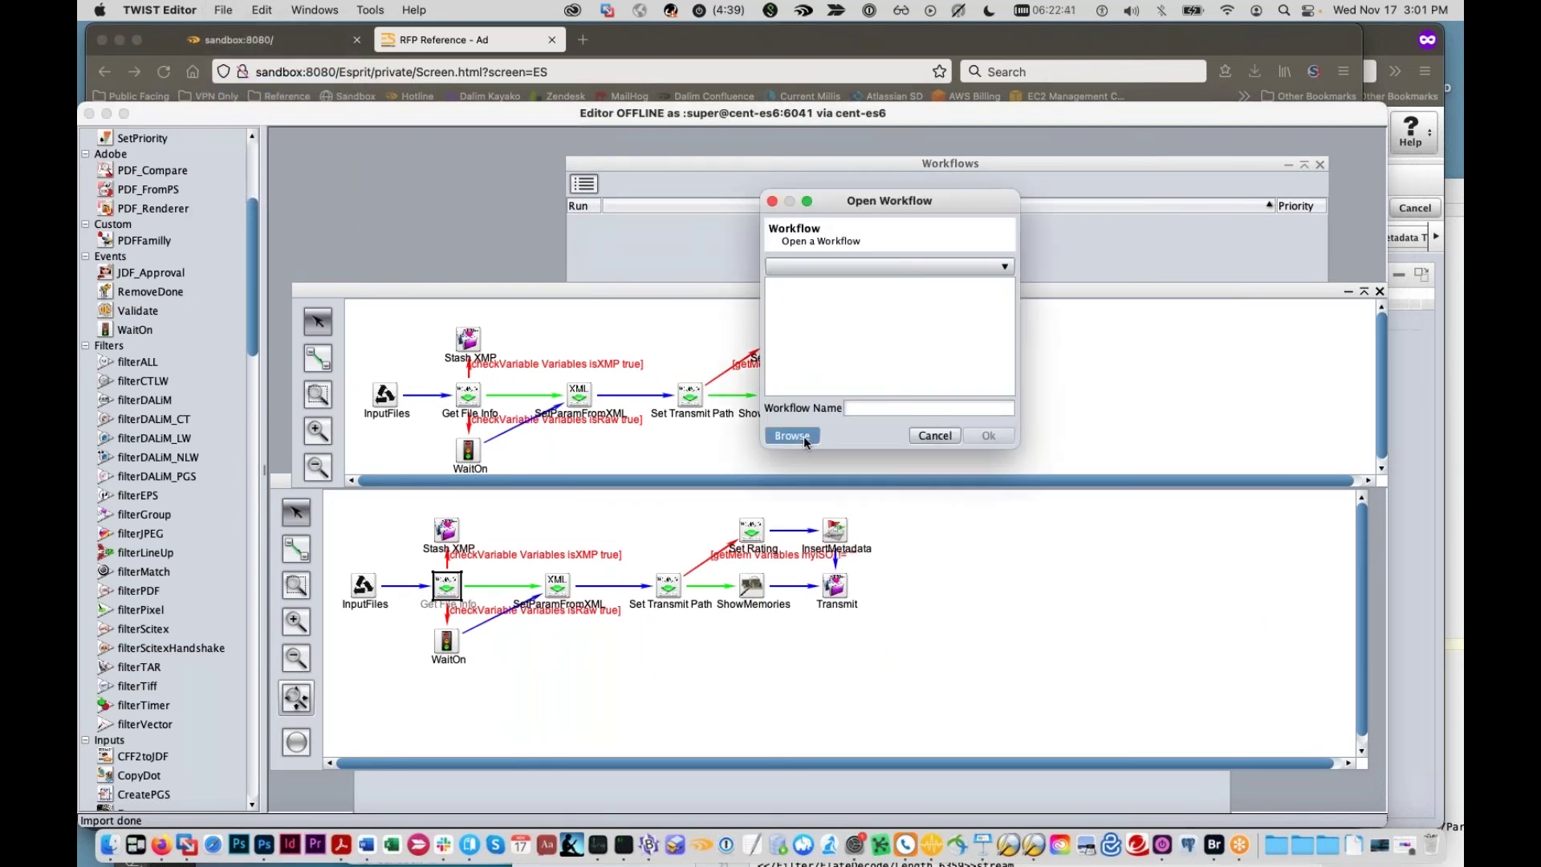
left_click(792, 435)
left_click_drag(634, 514, 697, 525)
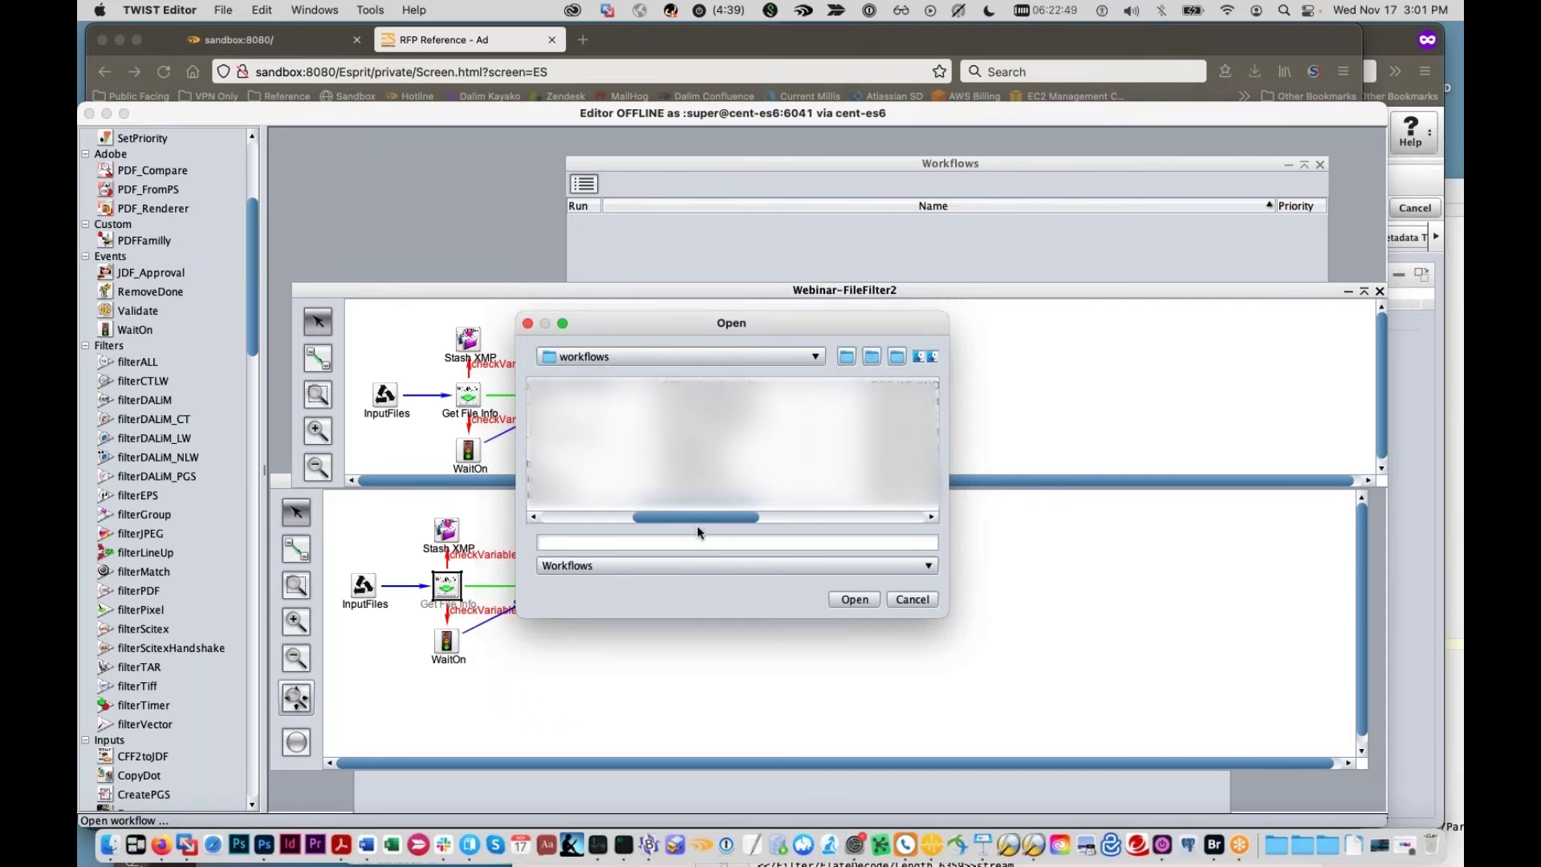
double_click(700, 398)
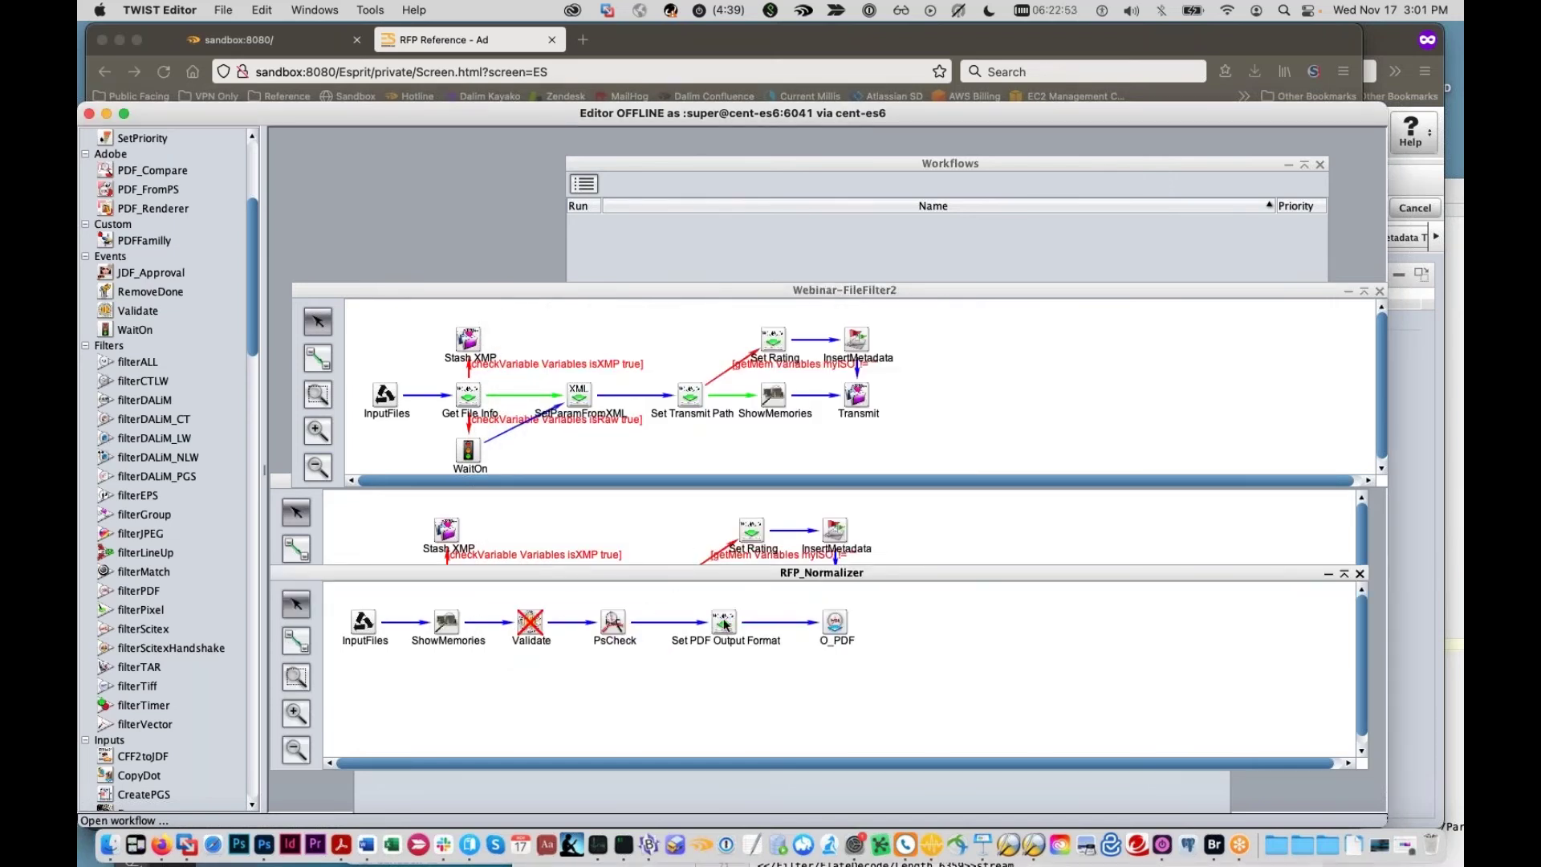
Step: Inspect the Set PDF Output Format rule setting ppd.version, close it unchanged, and return to Firefox
double_click(722, 623)
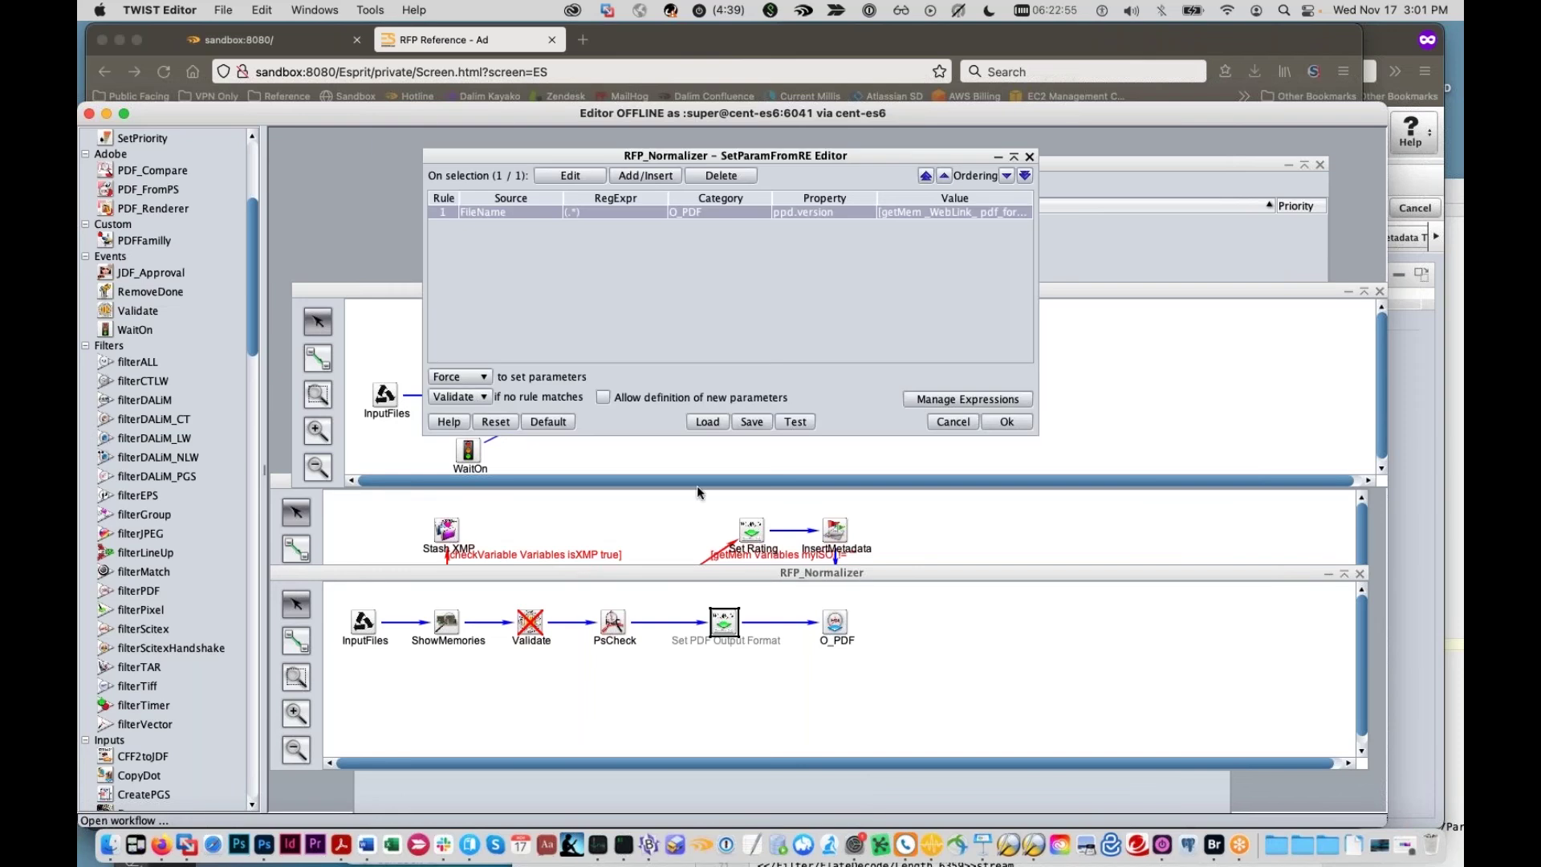
double_click(779, 214)
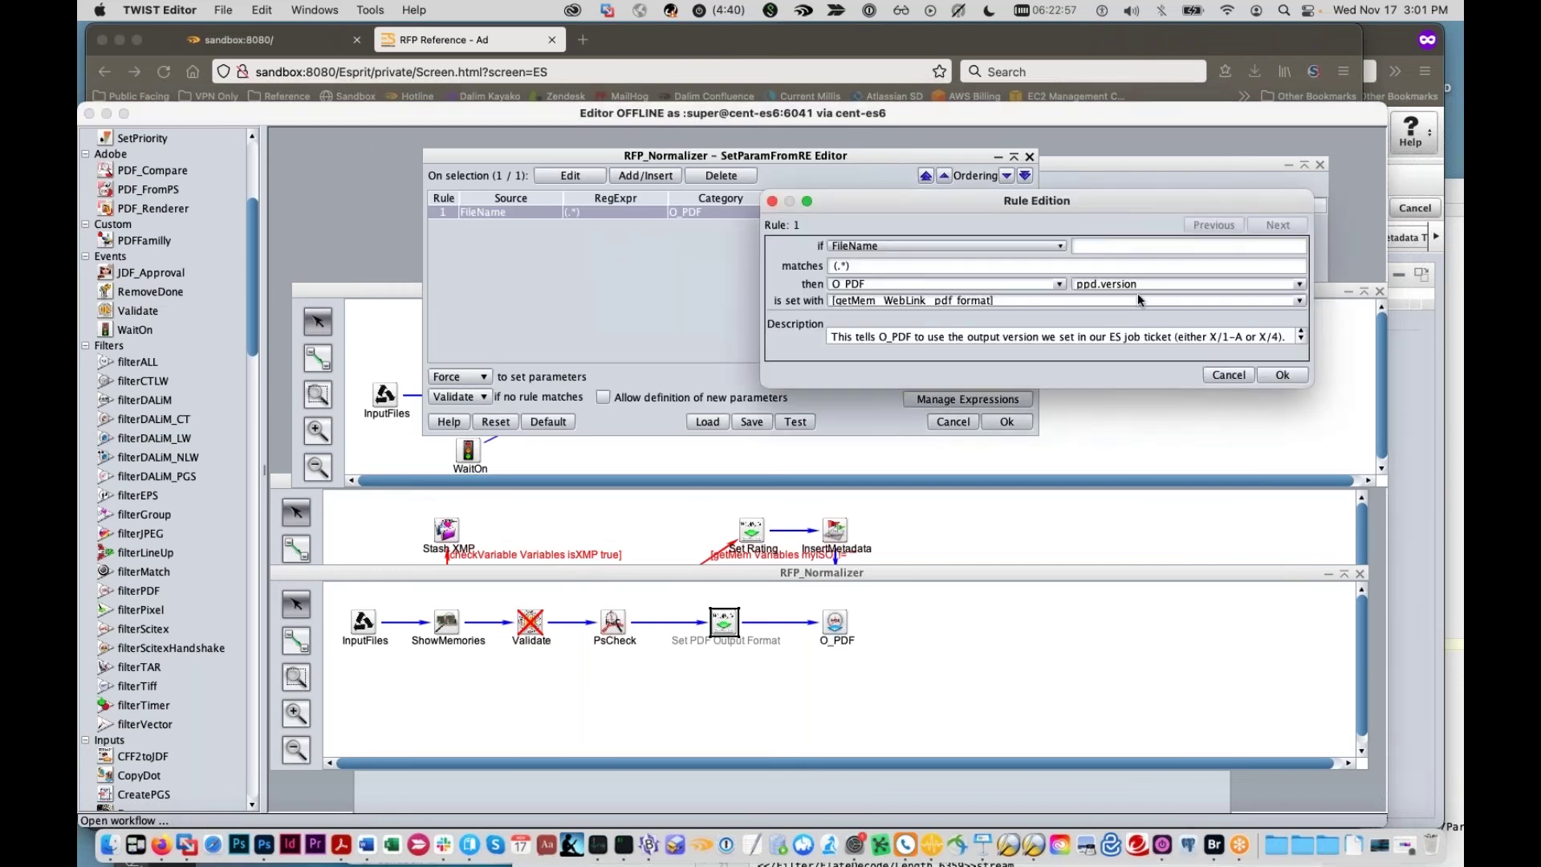
left_click_drag(987, 111, 1225, 614)
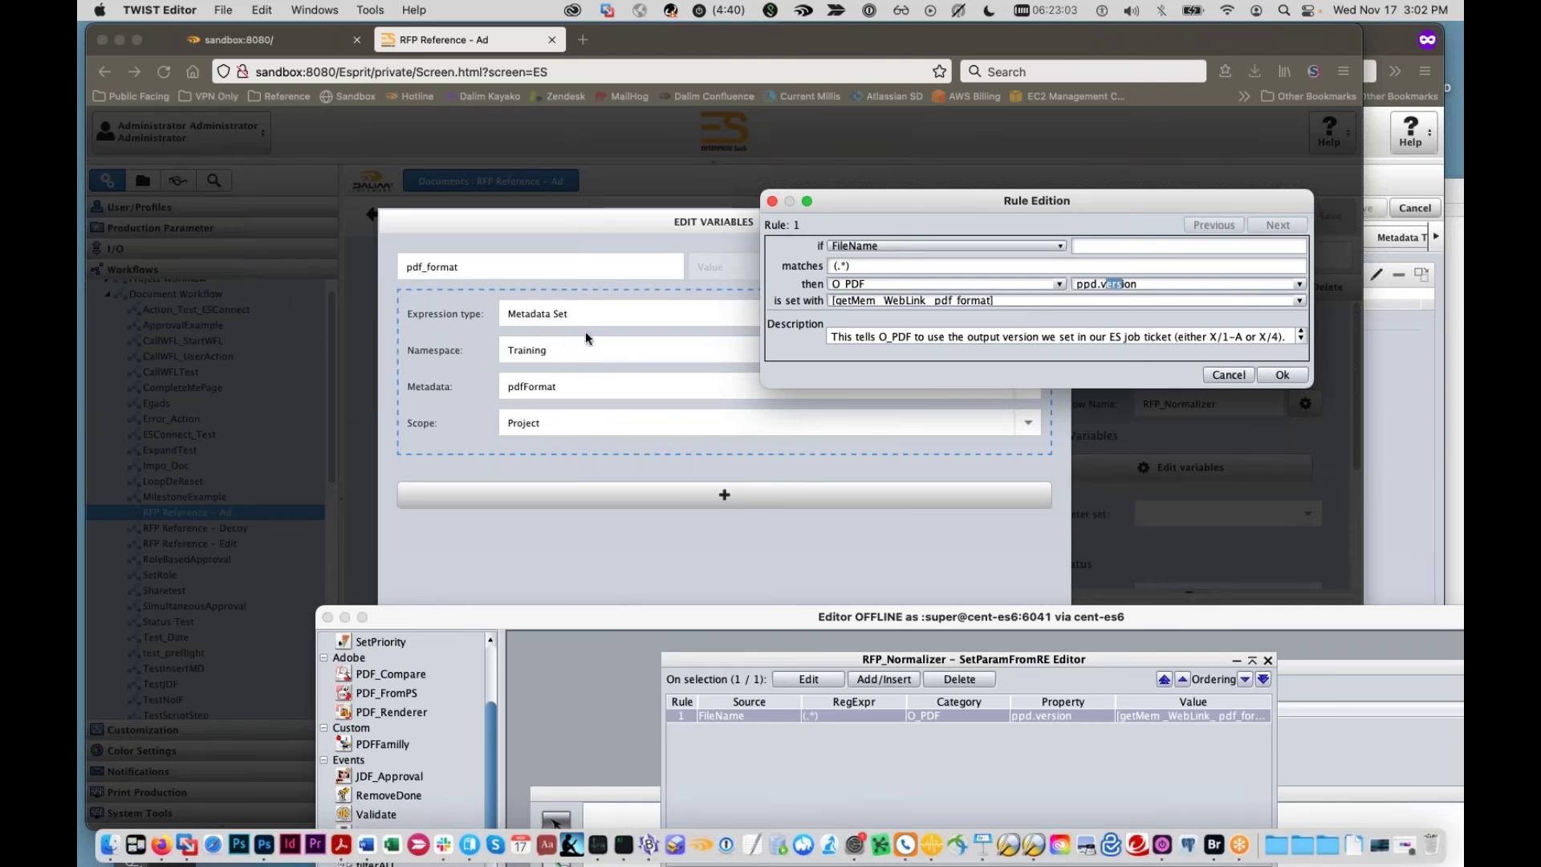
left_click_drag(1009, 616, 844, 170)
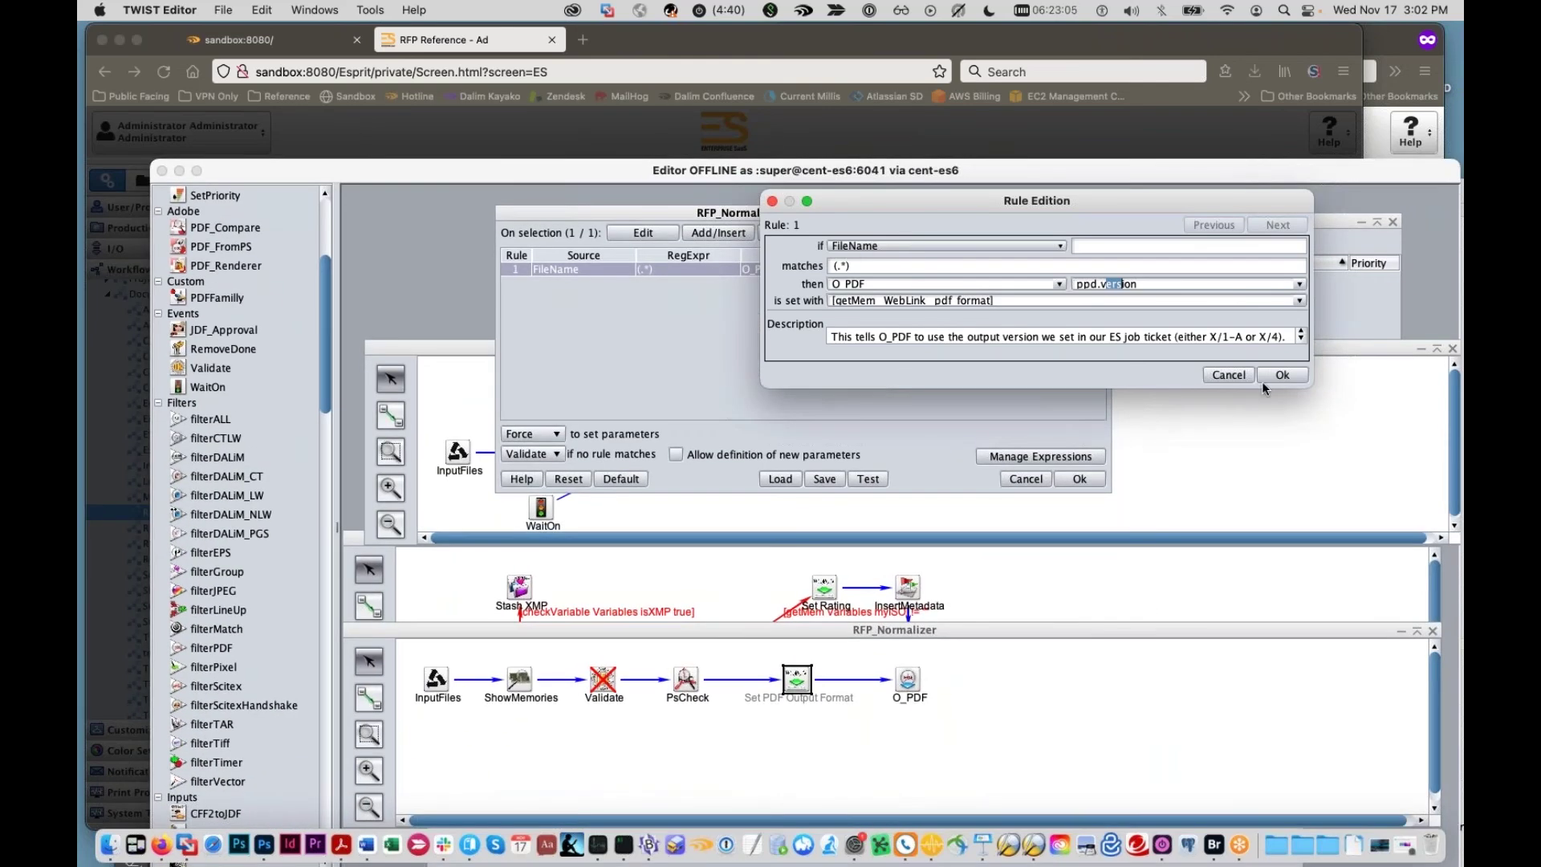
left_click(1221, 376)
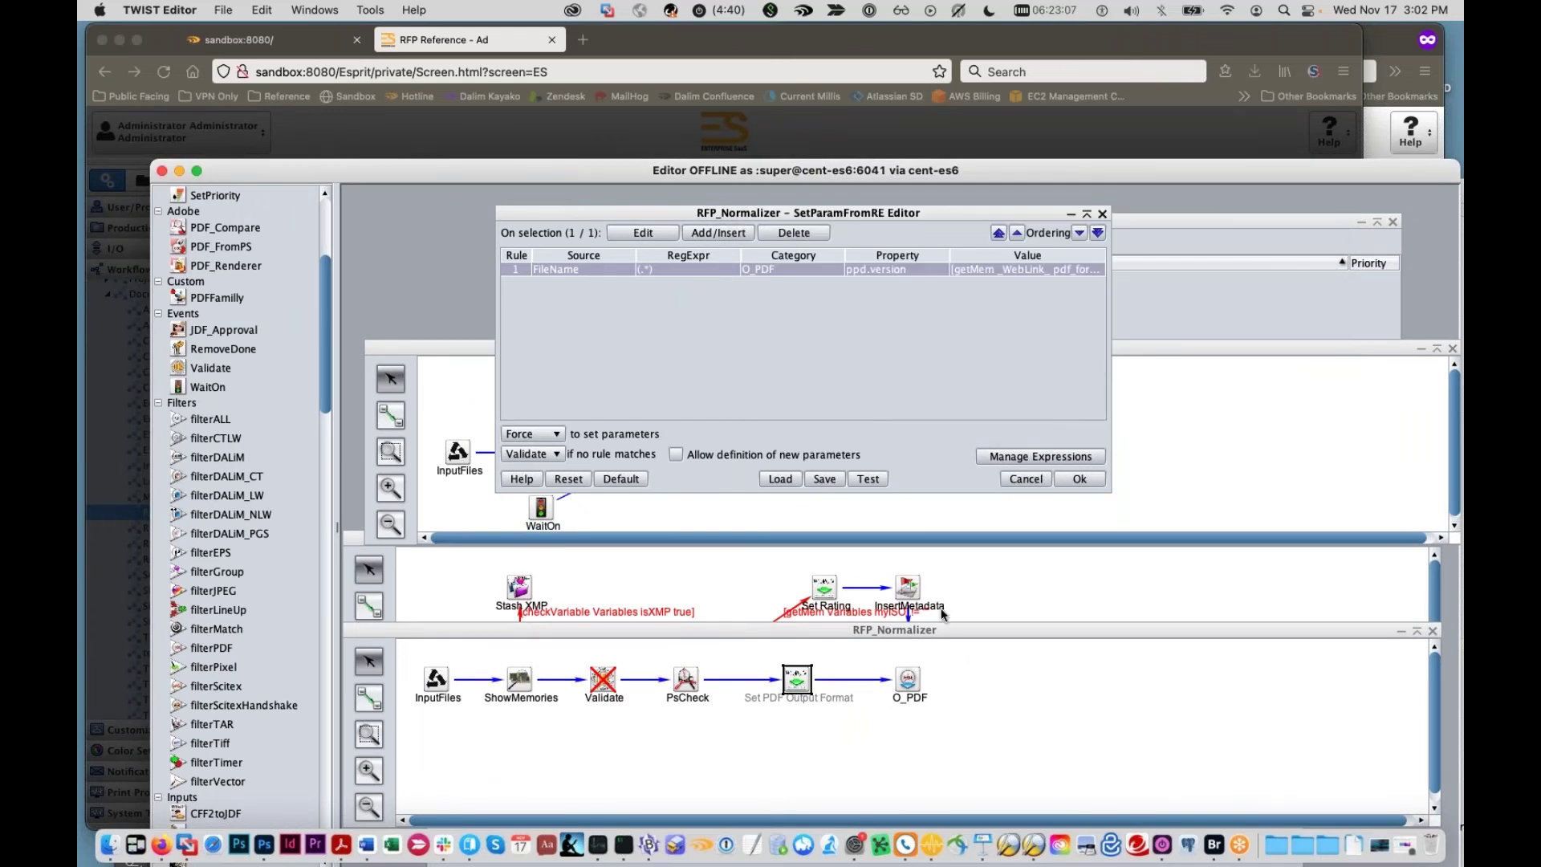
left_click(1027, 482)
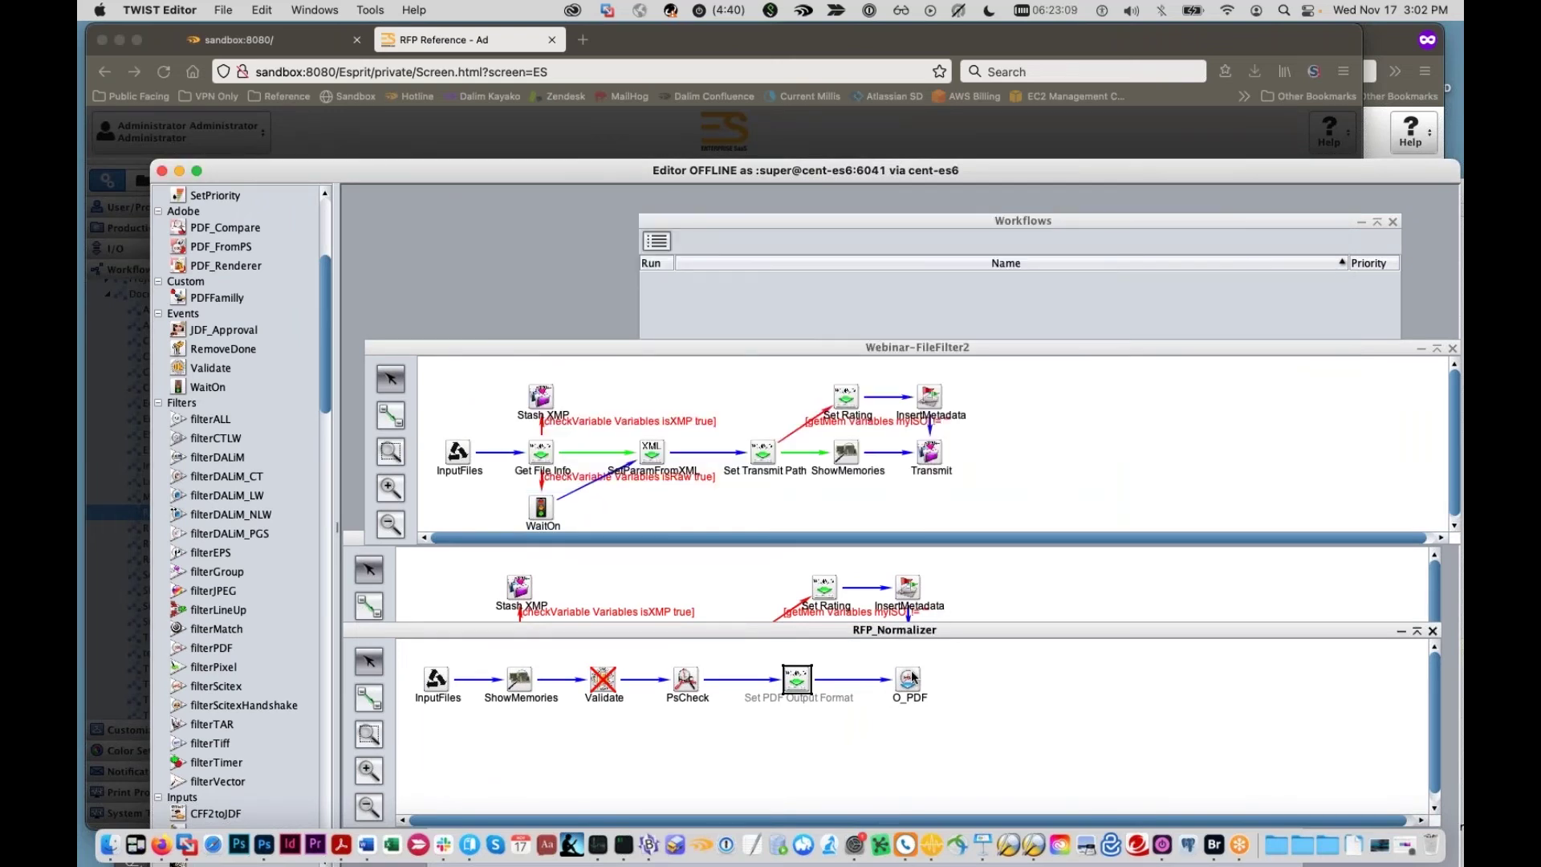
left_click_drag(719, 167, 720, 679)
left_click(816, 579)
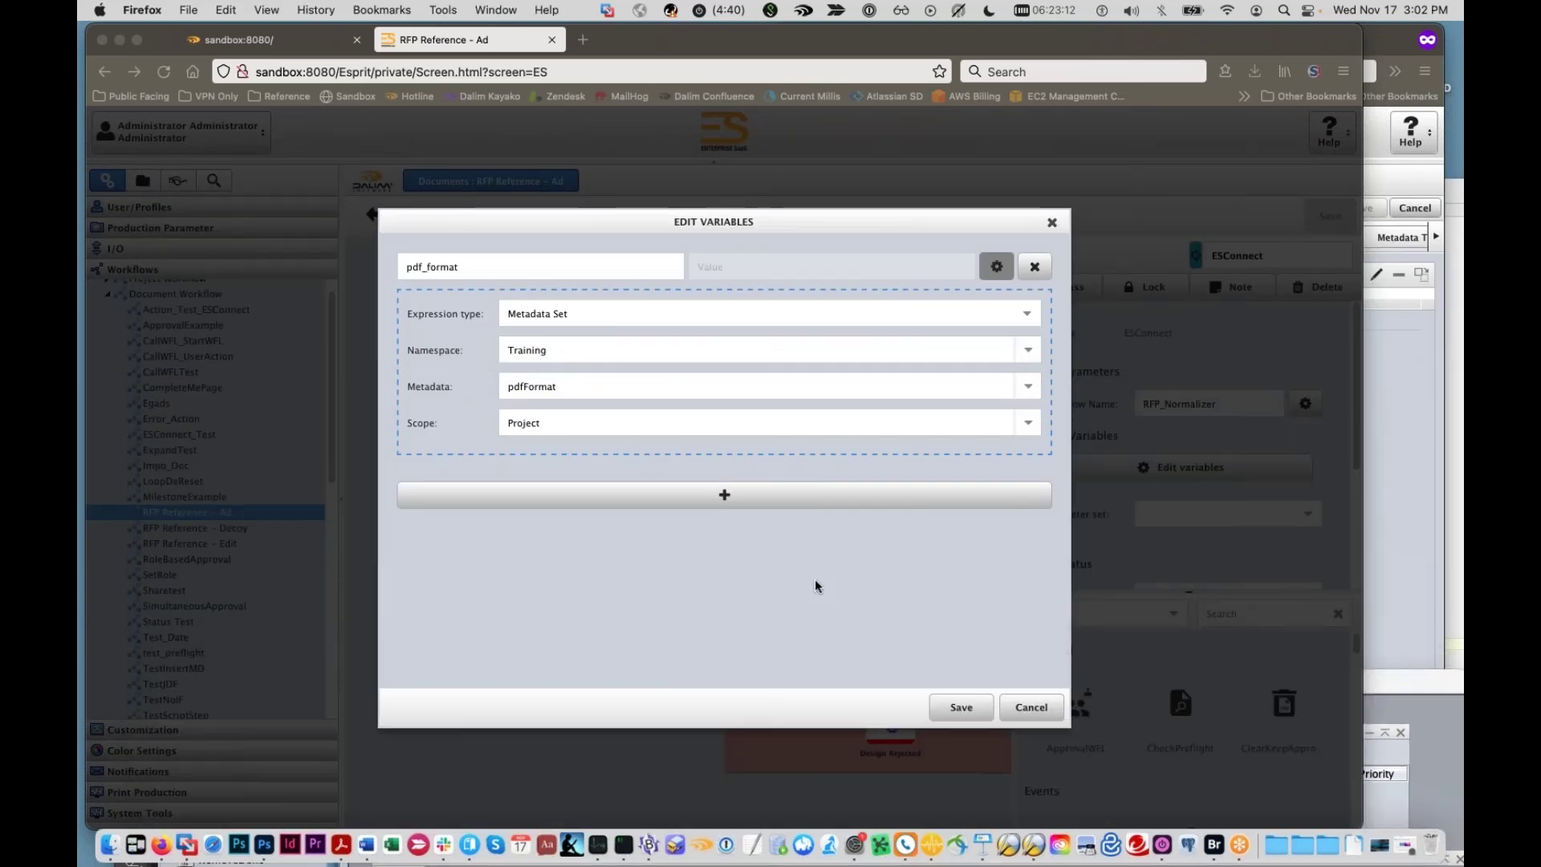
Step: Close the variable dialog, open RFP Reference – Edit, and raise Photoshop's Custom Metadata panel
left_click(1032, 707)
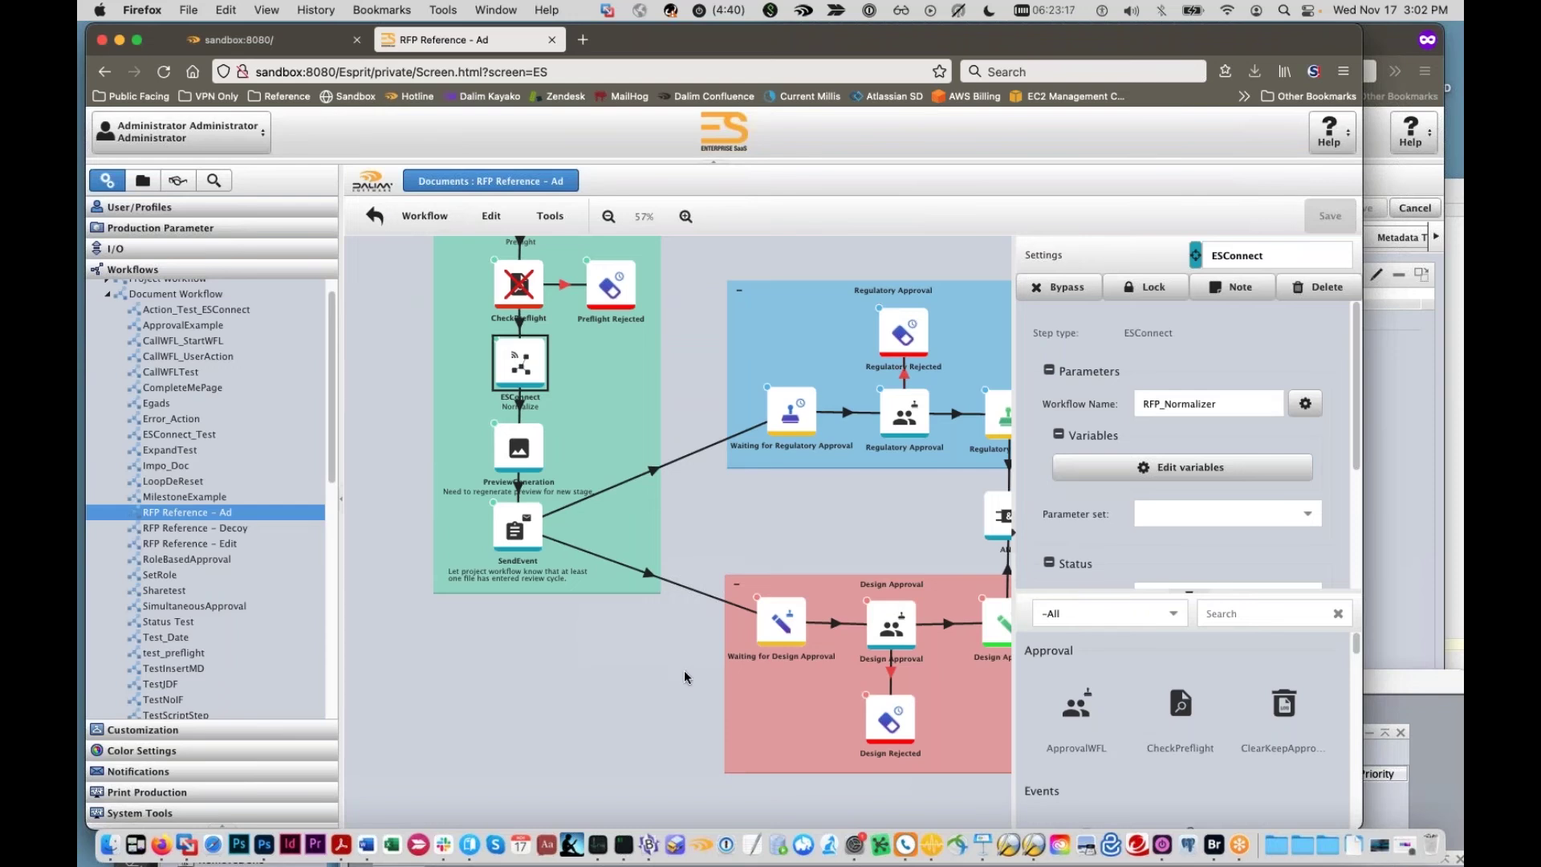
left_click_drag(657, 653, 547, 660)
left_click(210, 528)
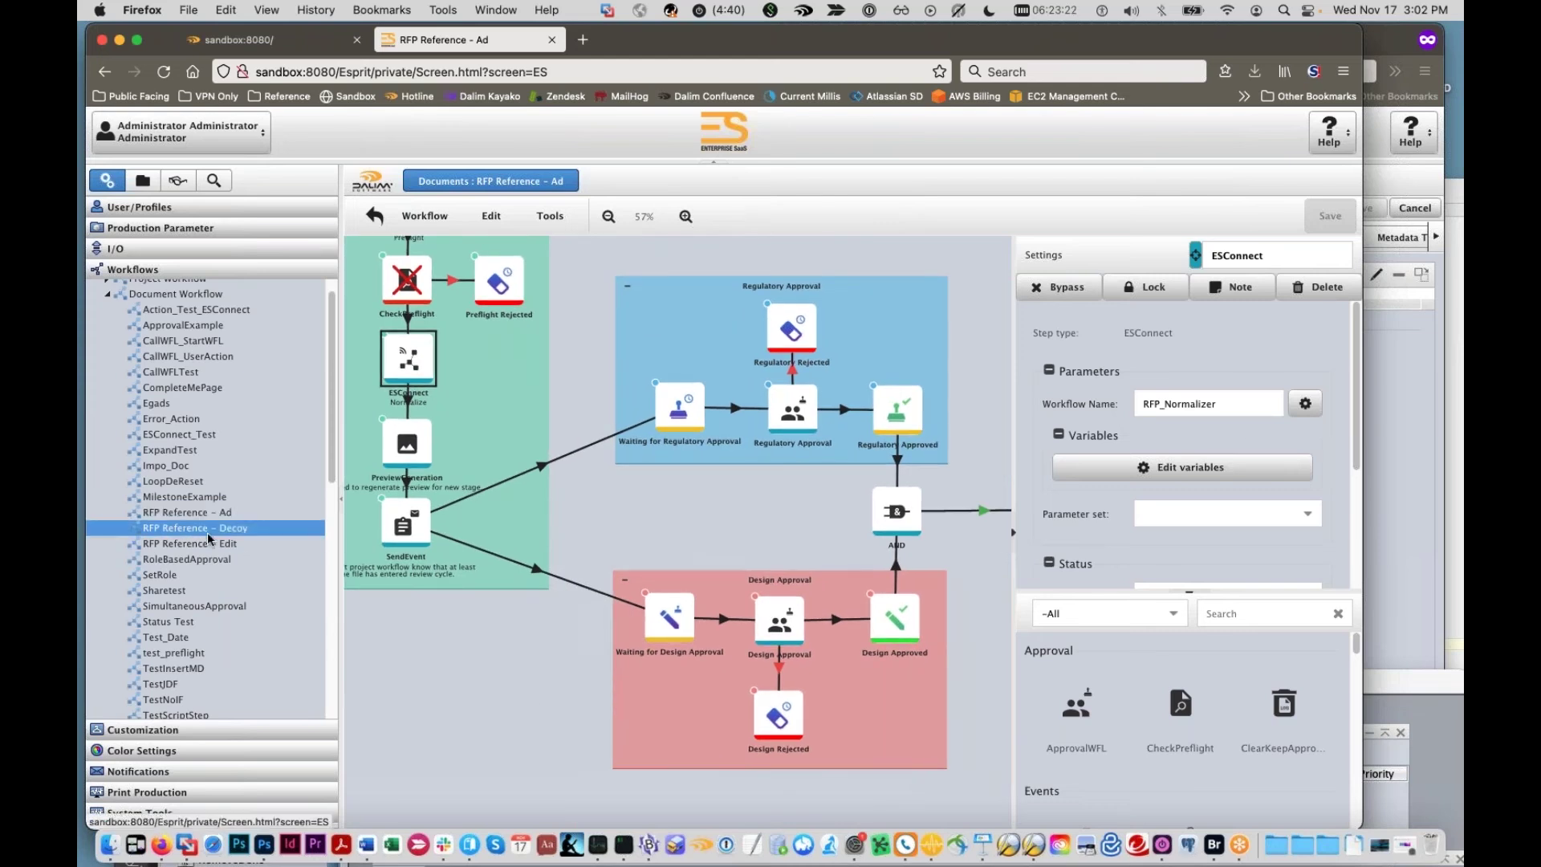
left_click(215, 544)
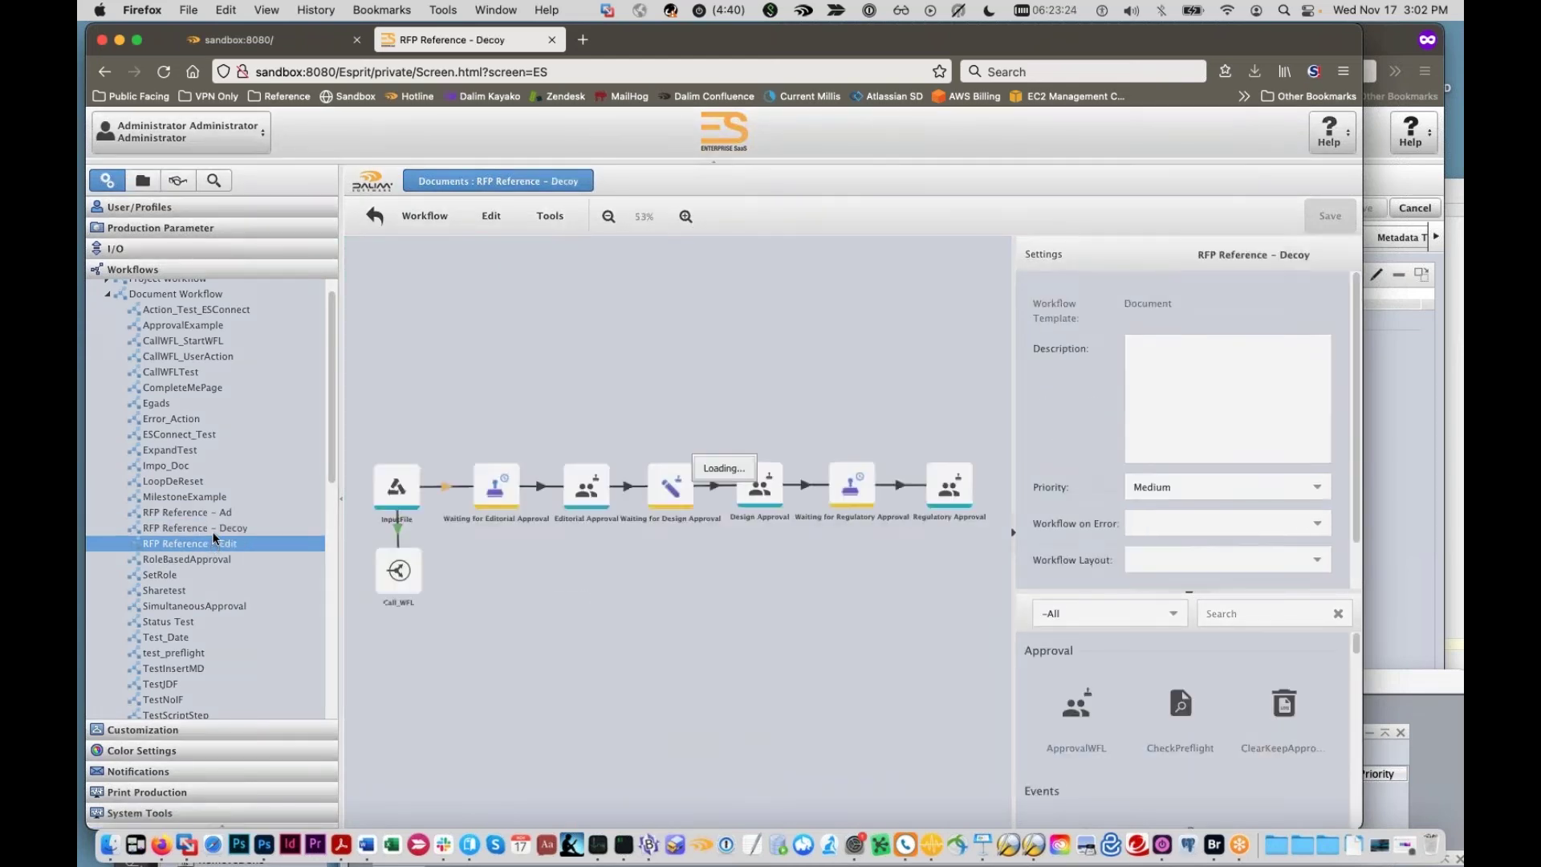
left_click(266, 855)
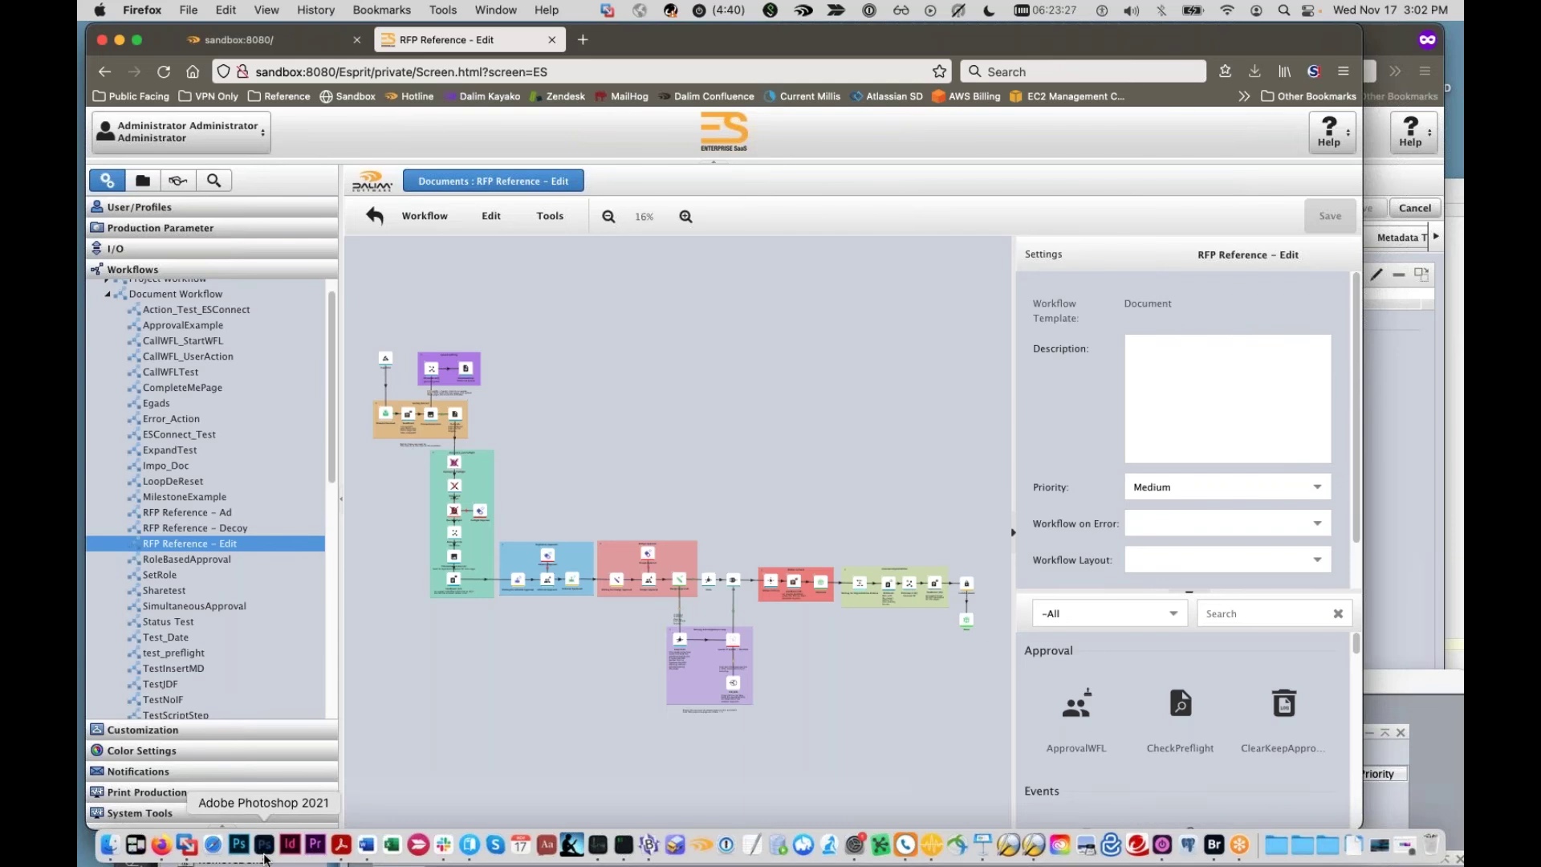
left_click_drag(877, 536, 924, 44)
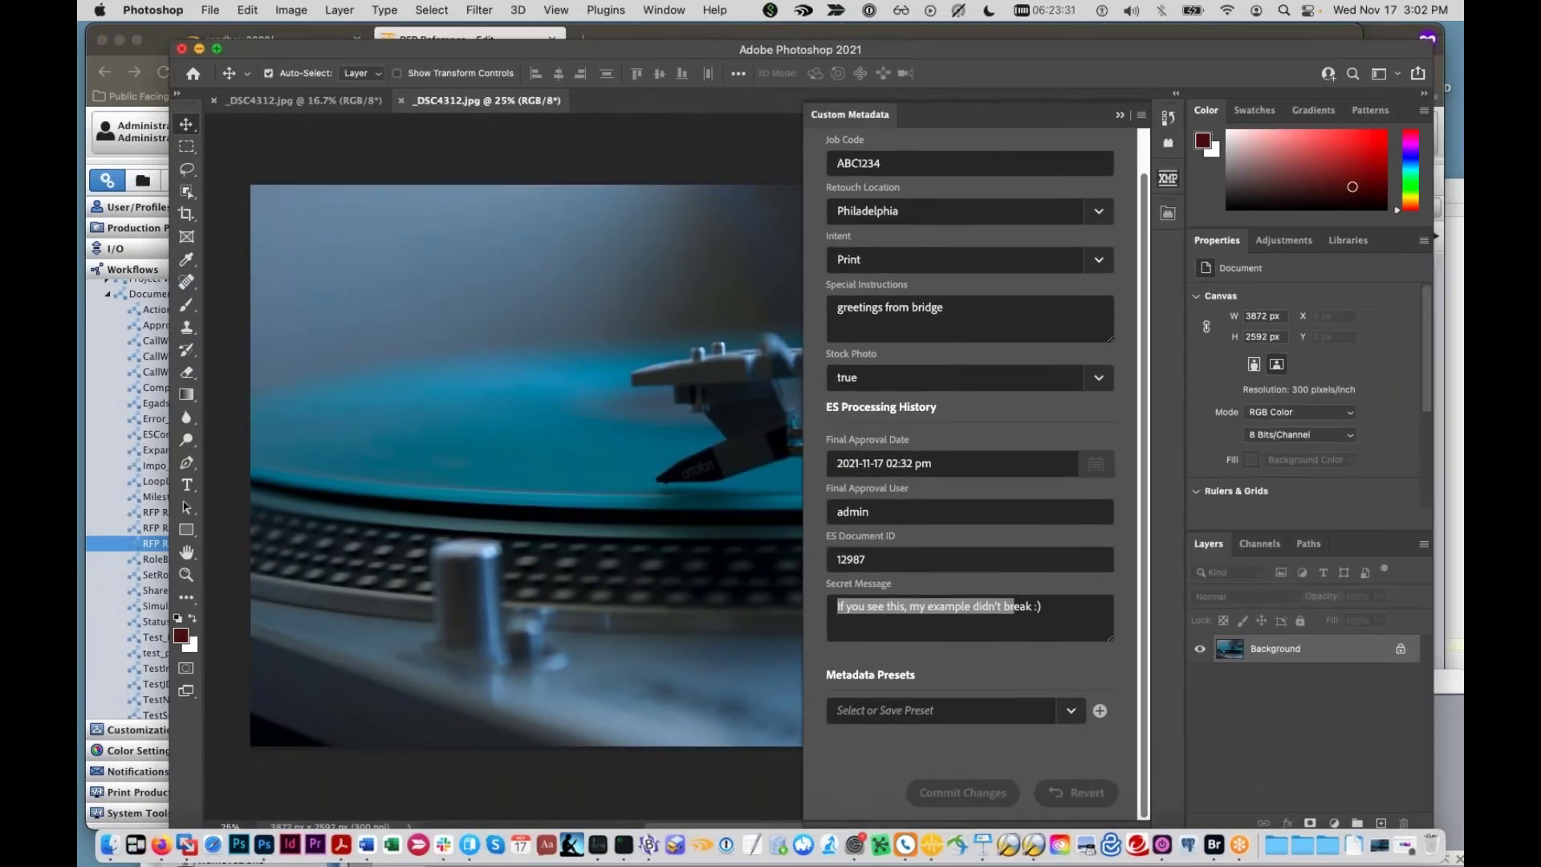
Step: Highlight the Secret Message text in Photoshop's Custom Metadata, then return to the Dalim ES browser
left_click_drag(1046, 608, 826, 598)
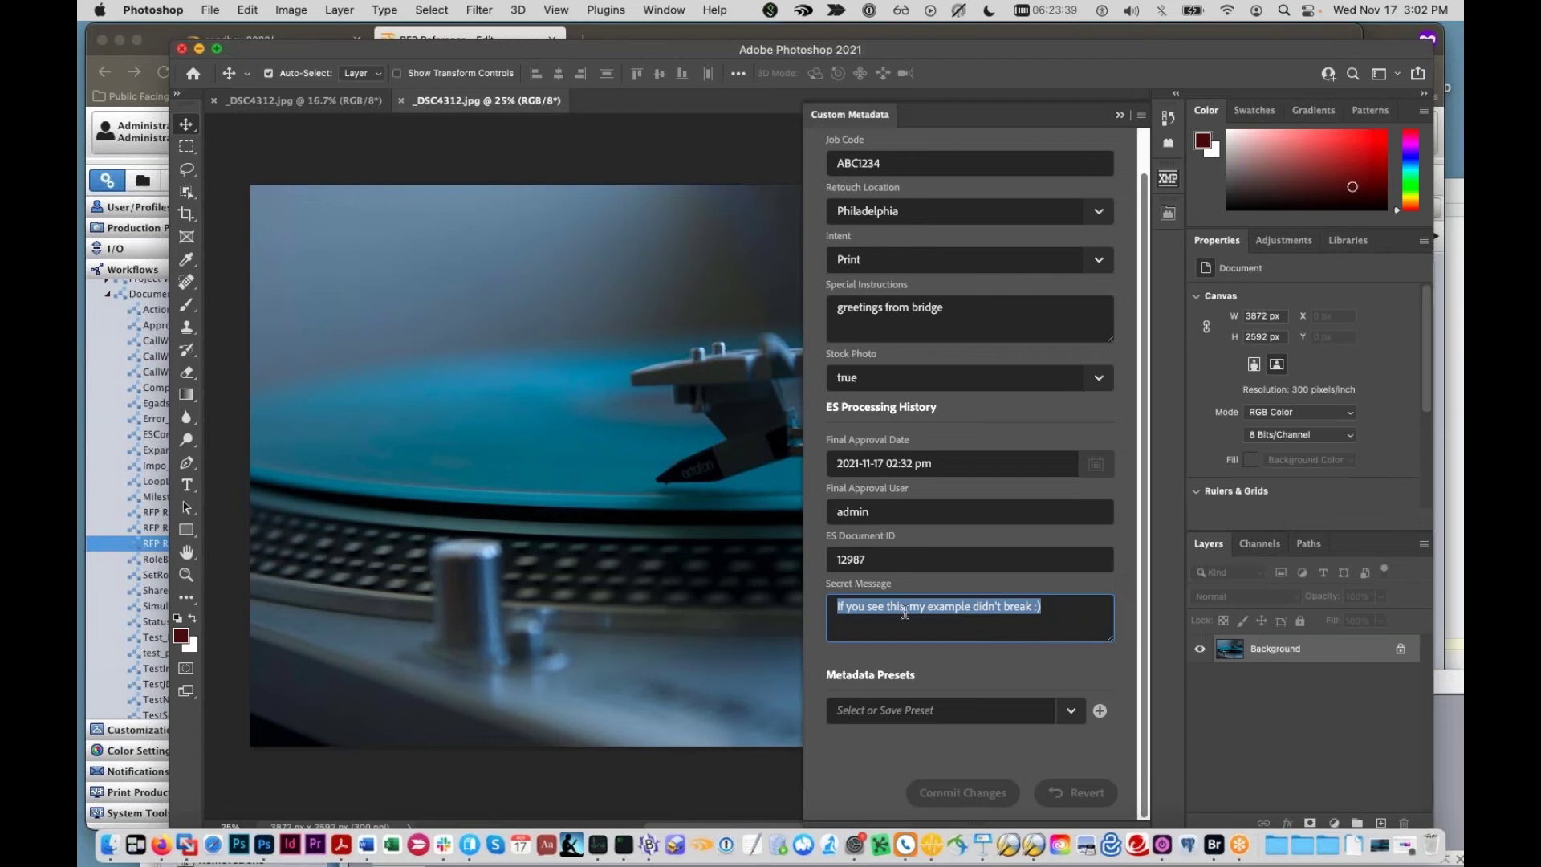
left_click_drag(856, 610, 889, 608)
left_click_drag(832, 49, 893, 209)
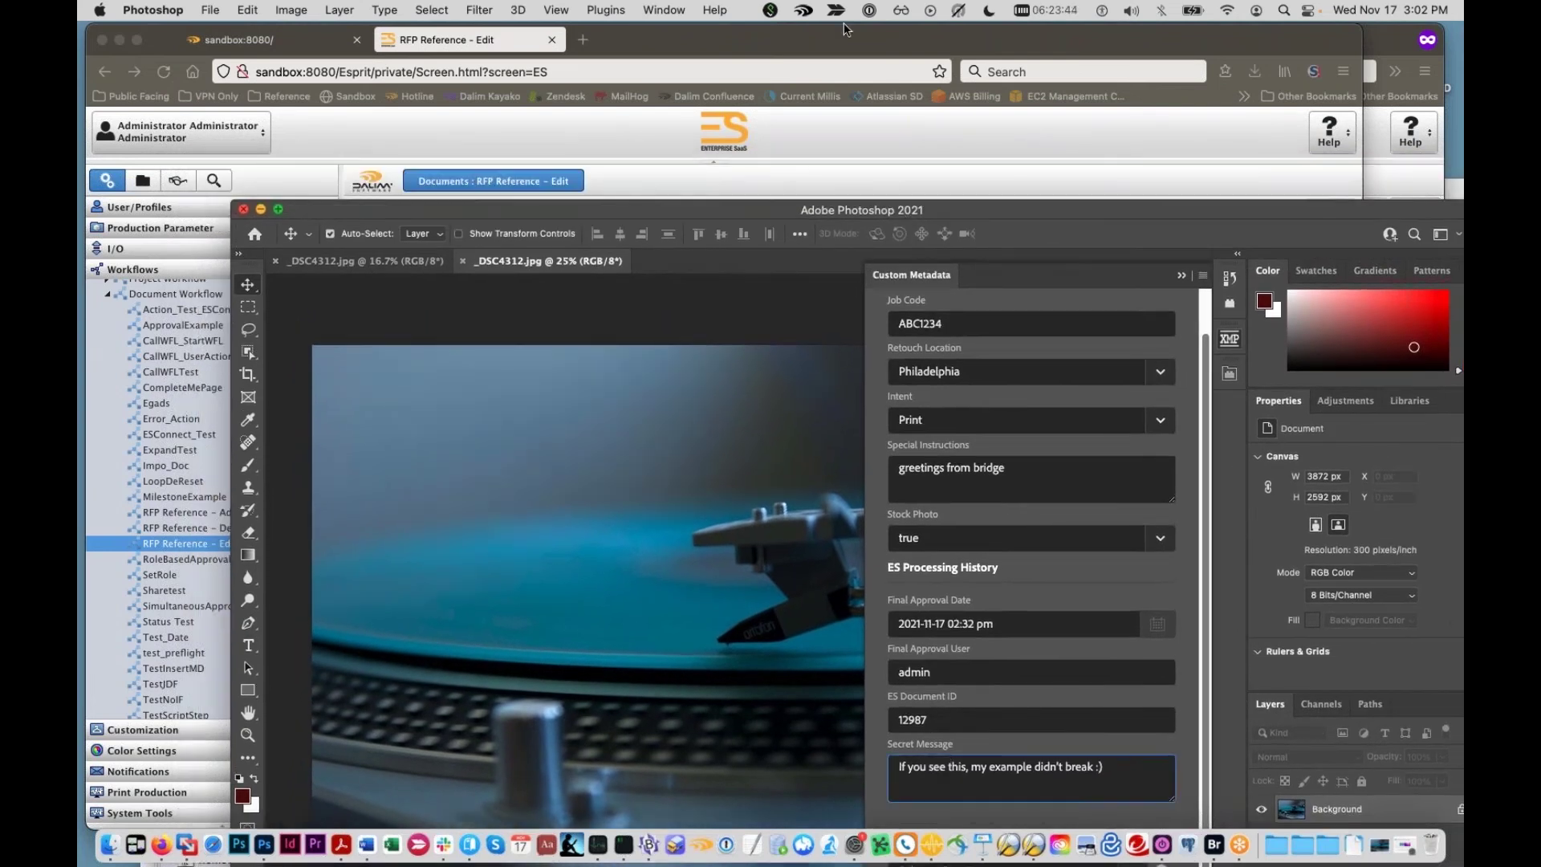
left_click(844, 30)
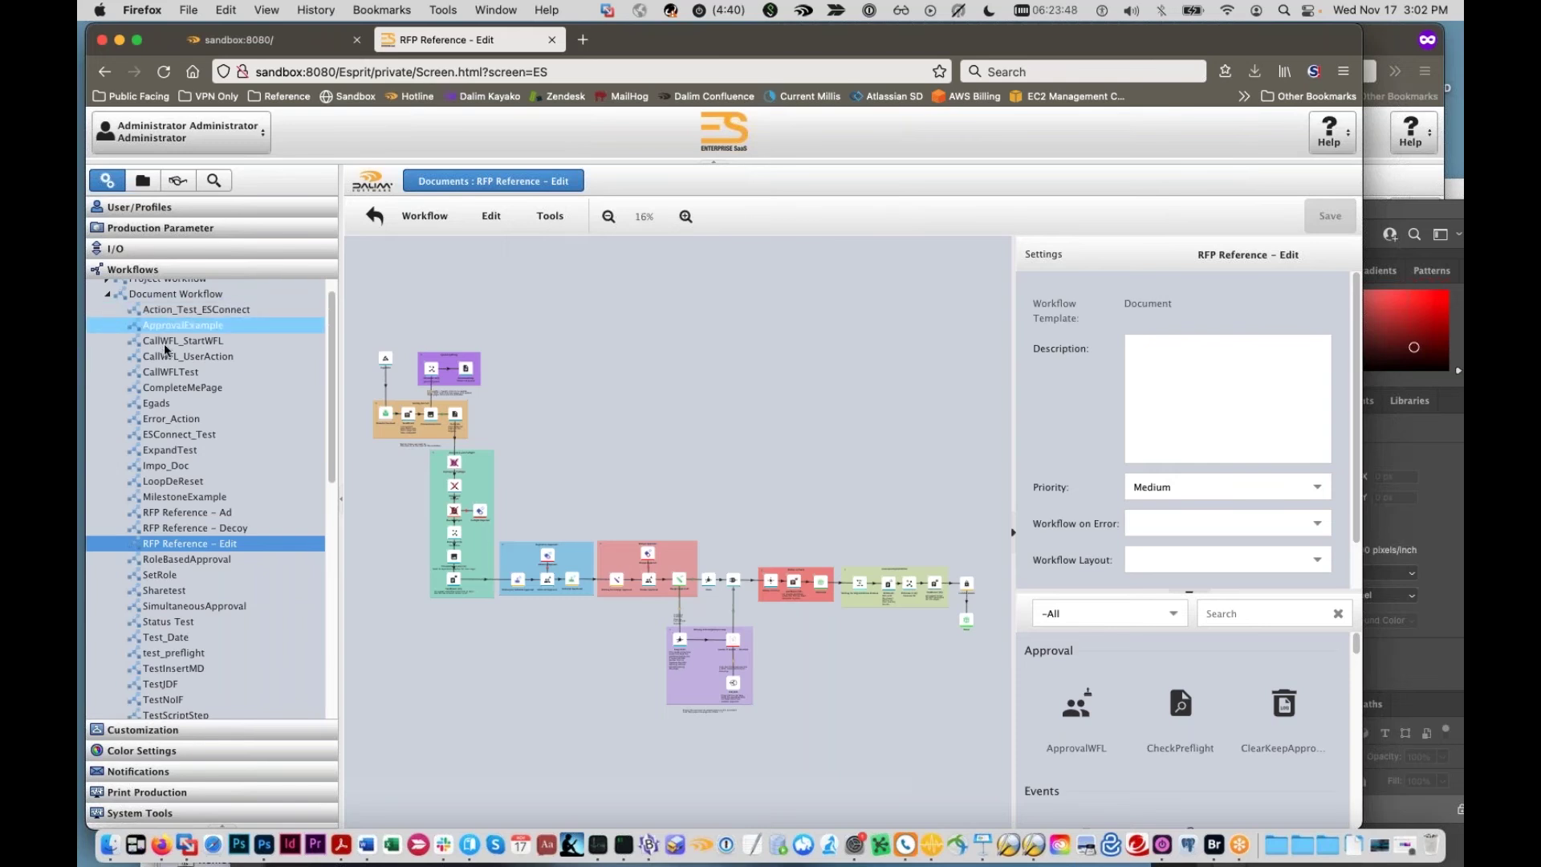
Step: Open the DemoCorp : demo metadata set under Customization and select its CSR property
scroll(161, 359, "up", 2)
left_click(106, 318)
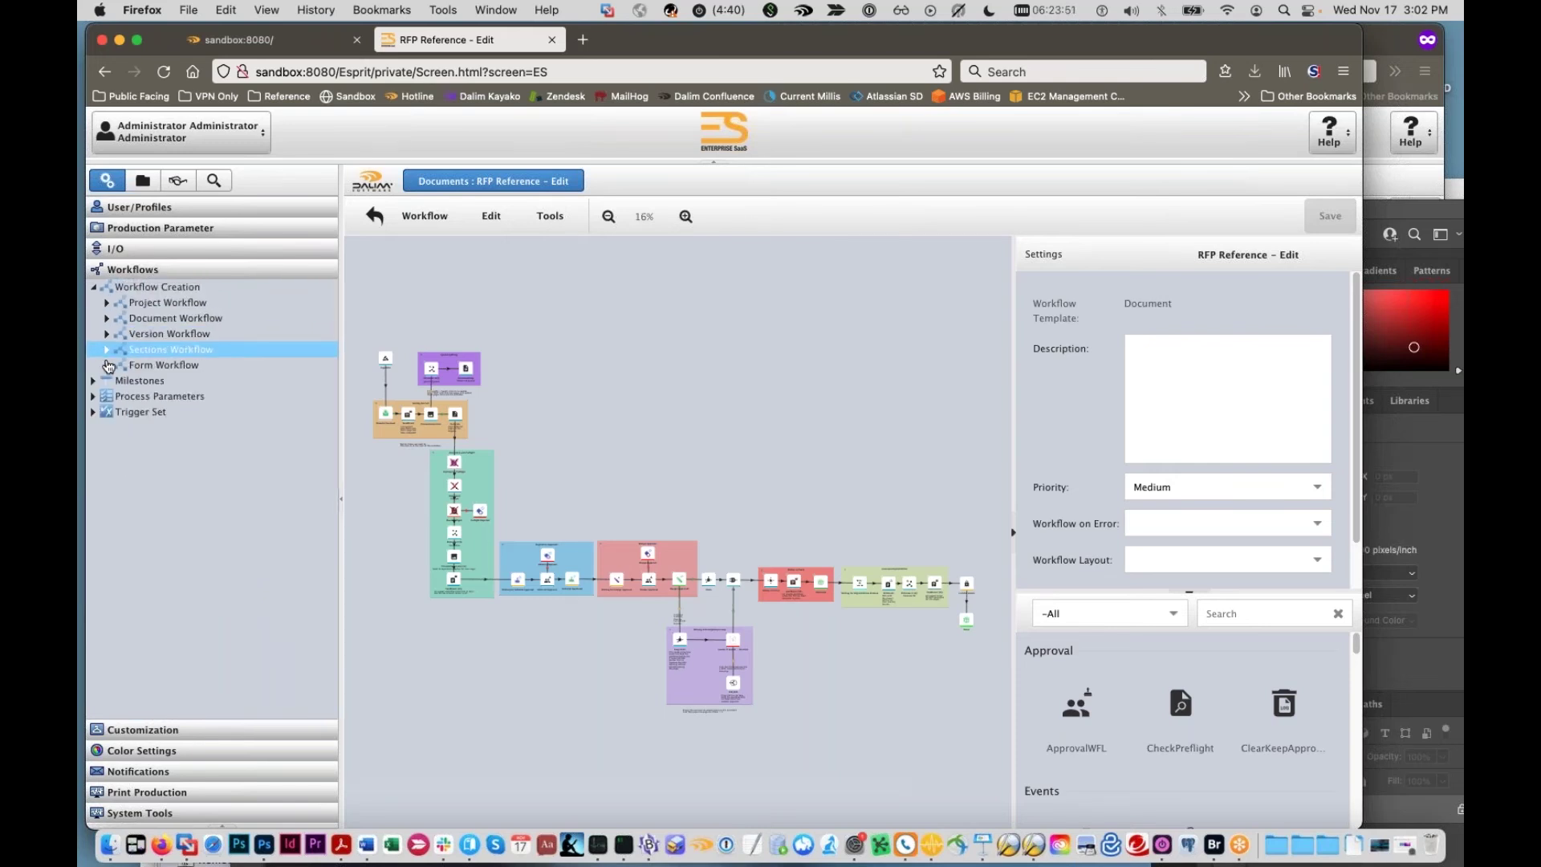
left_click(202, 729)
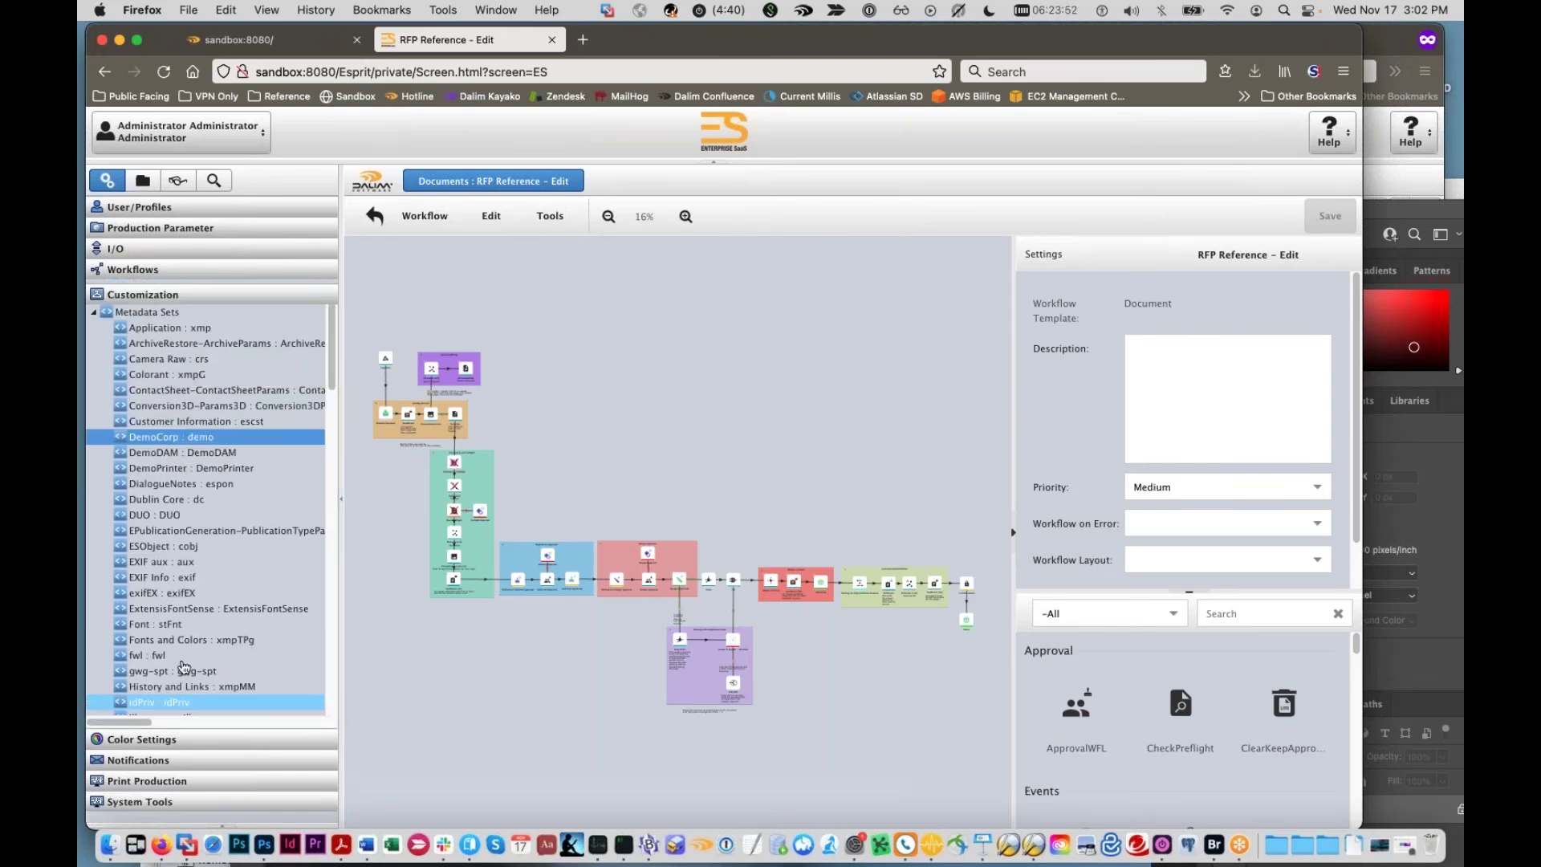
left_click(172, 448)
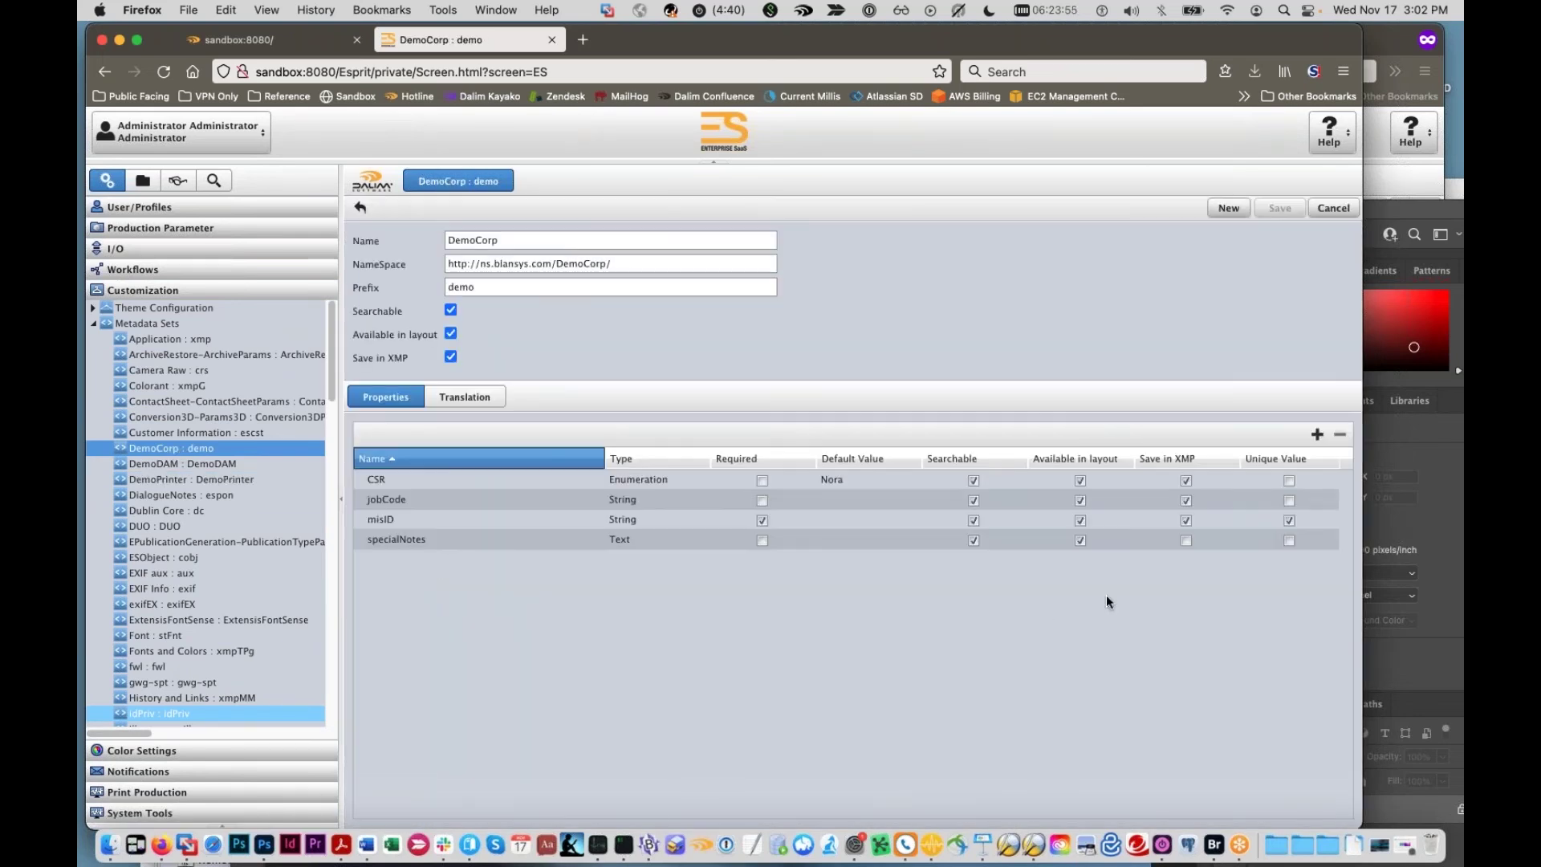
left_click(1186, 480)
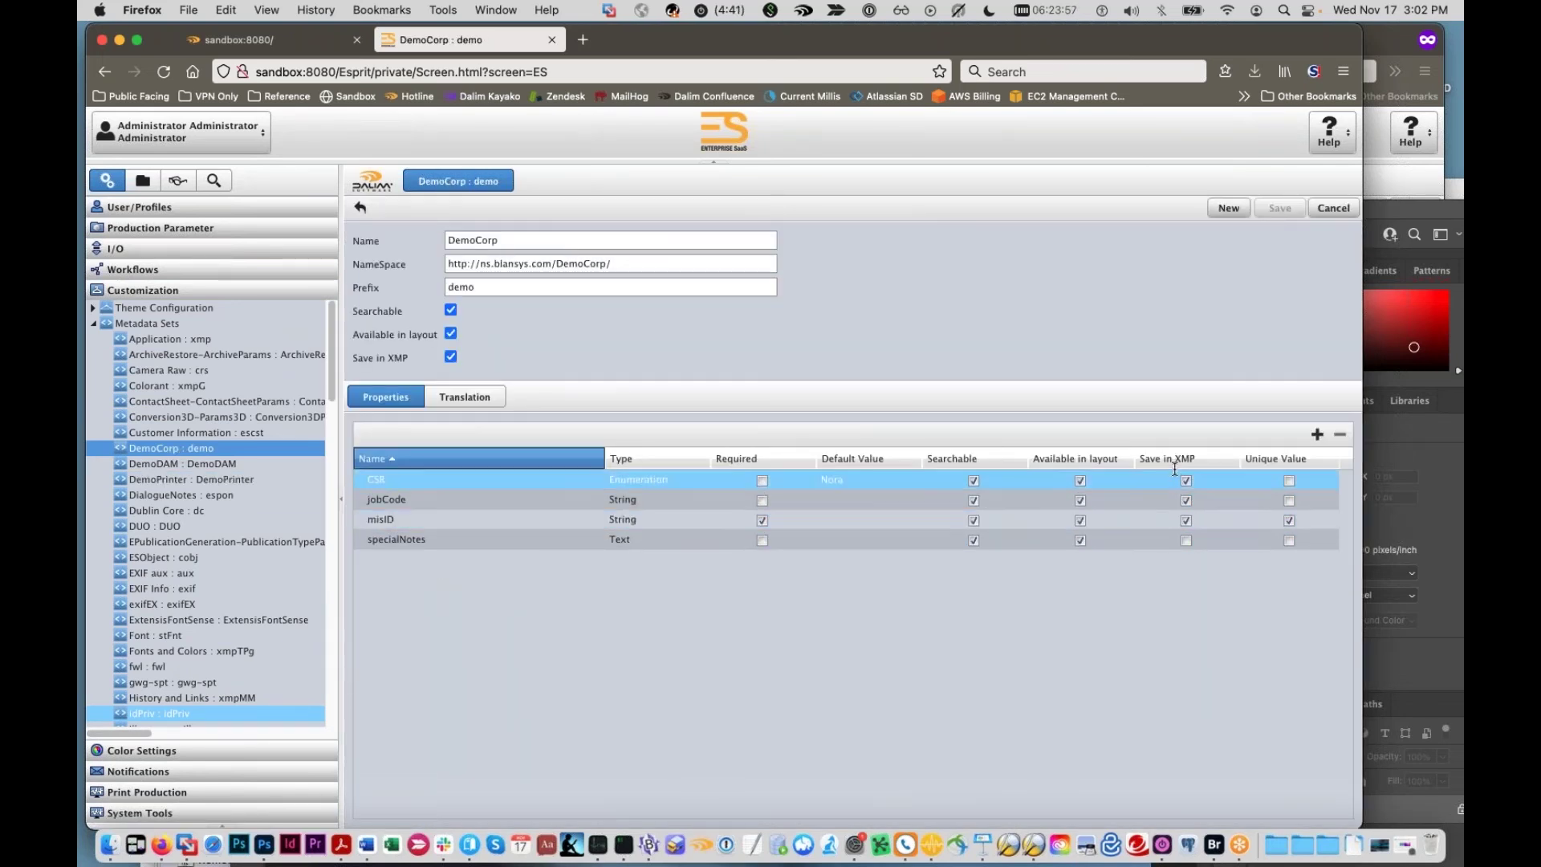
Step: Open the pdfx4jpeg project in the Projects tree, then view the Workflows administration section
left_click(144, 182)
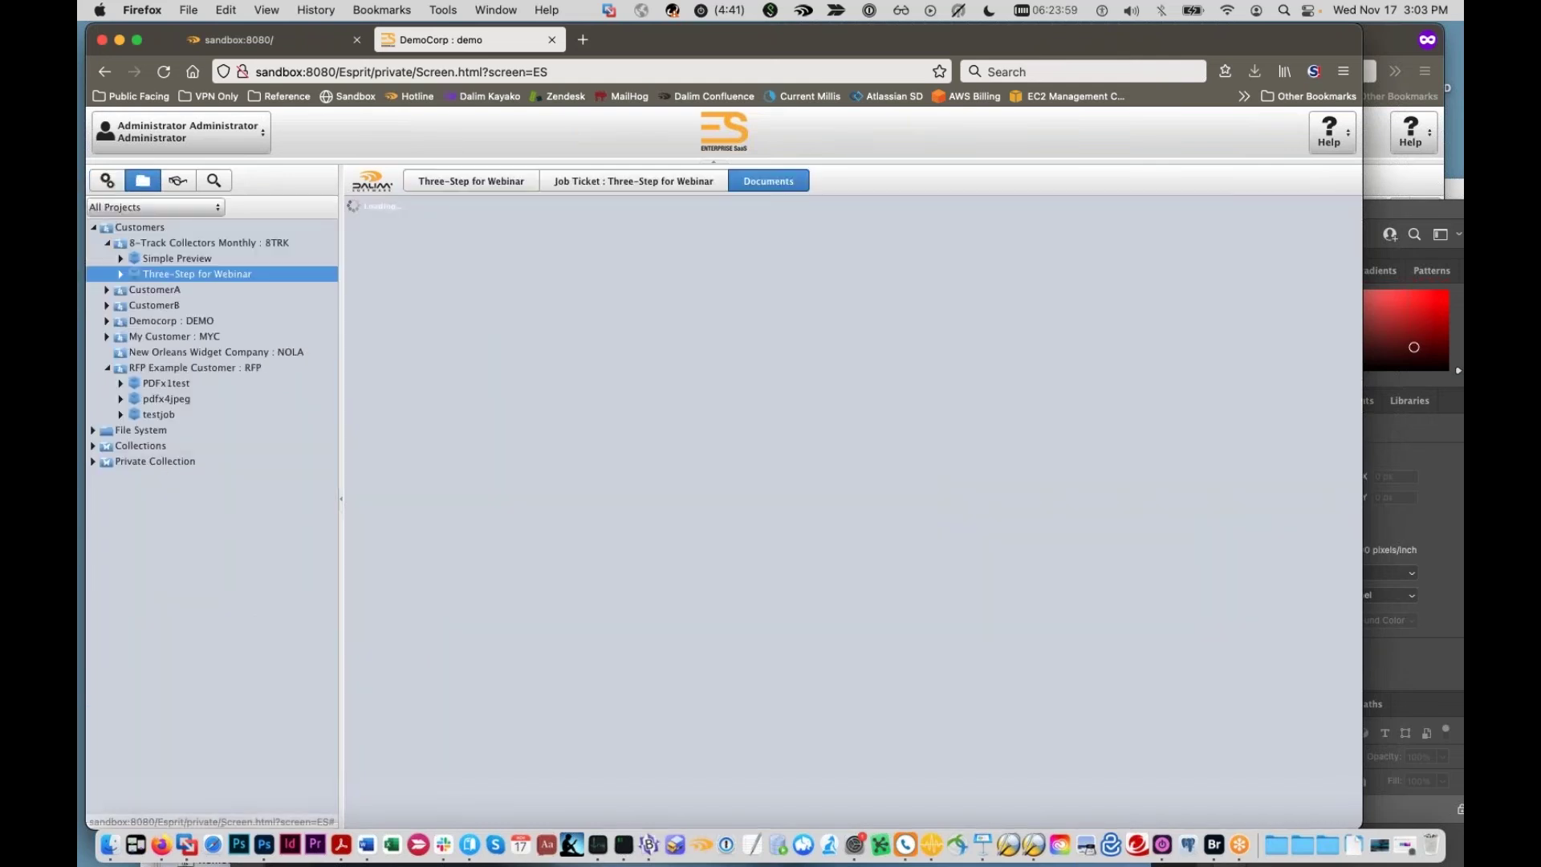
left_click(209, 397)
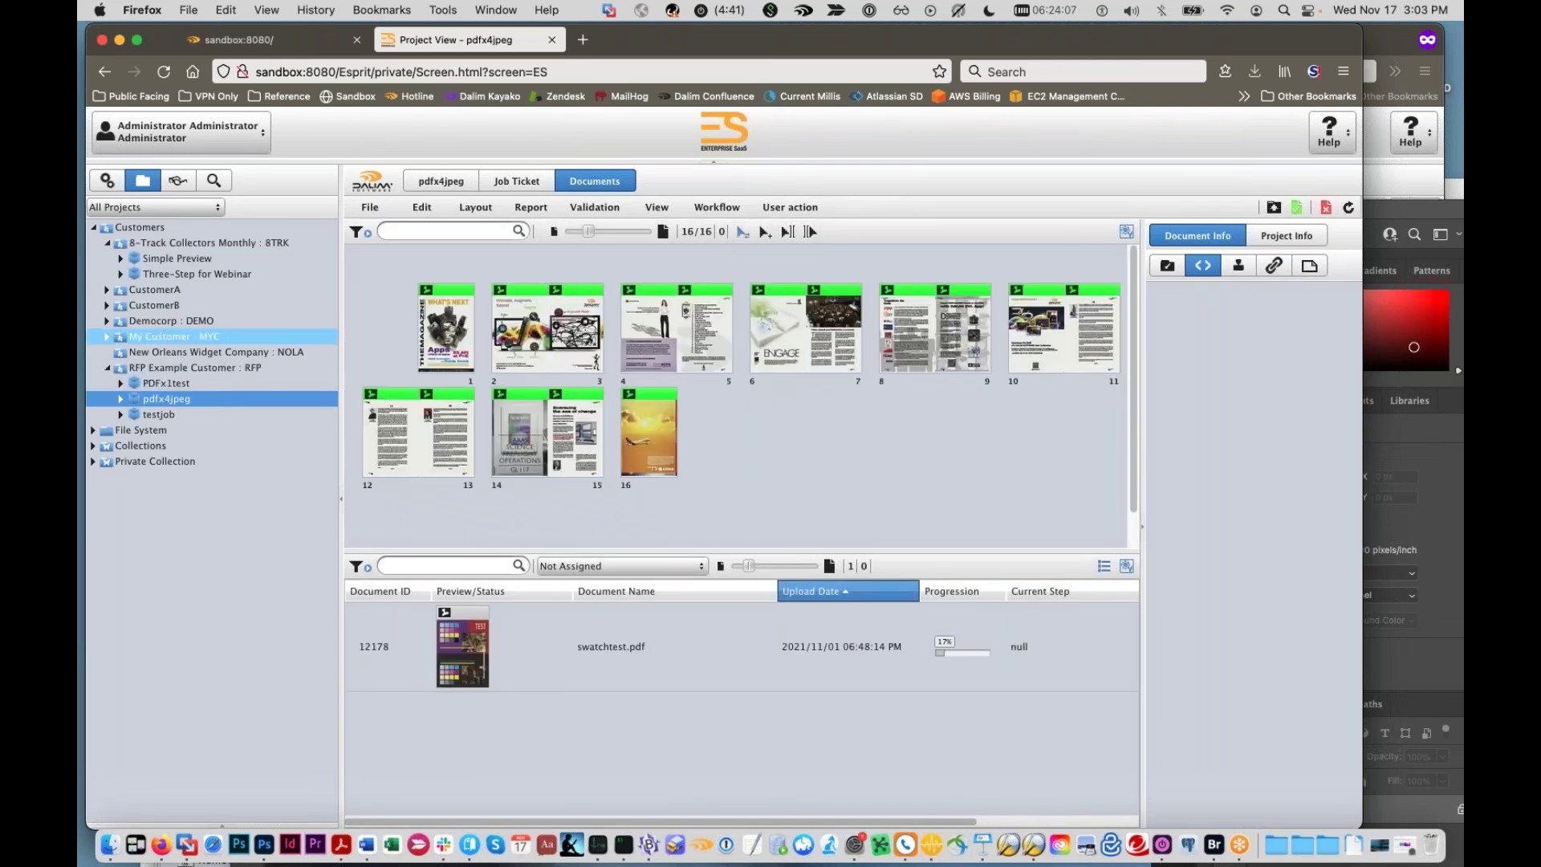
left_click(107, 180)
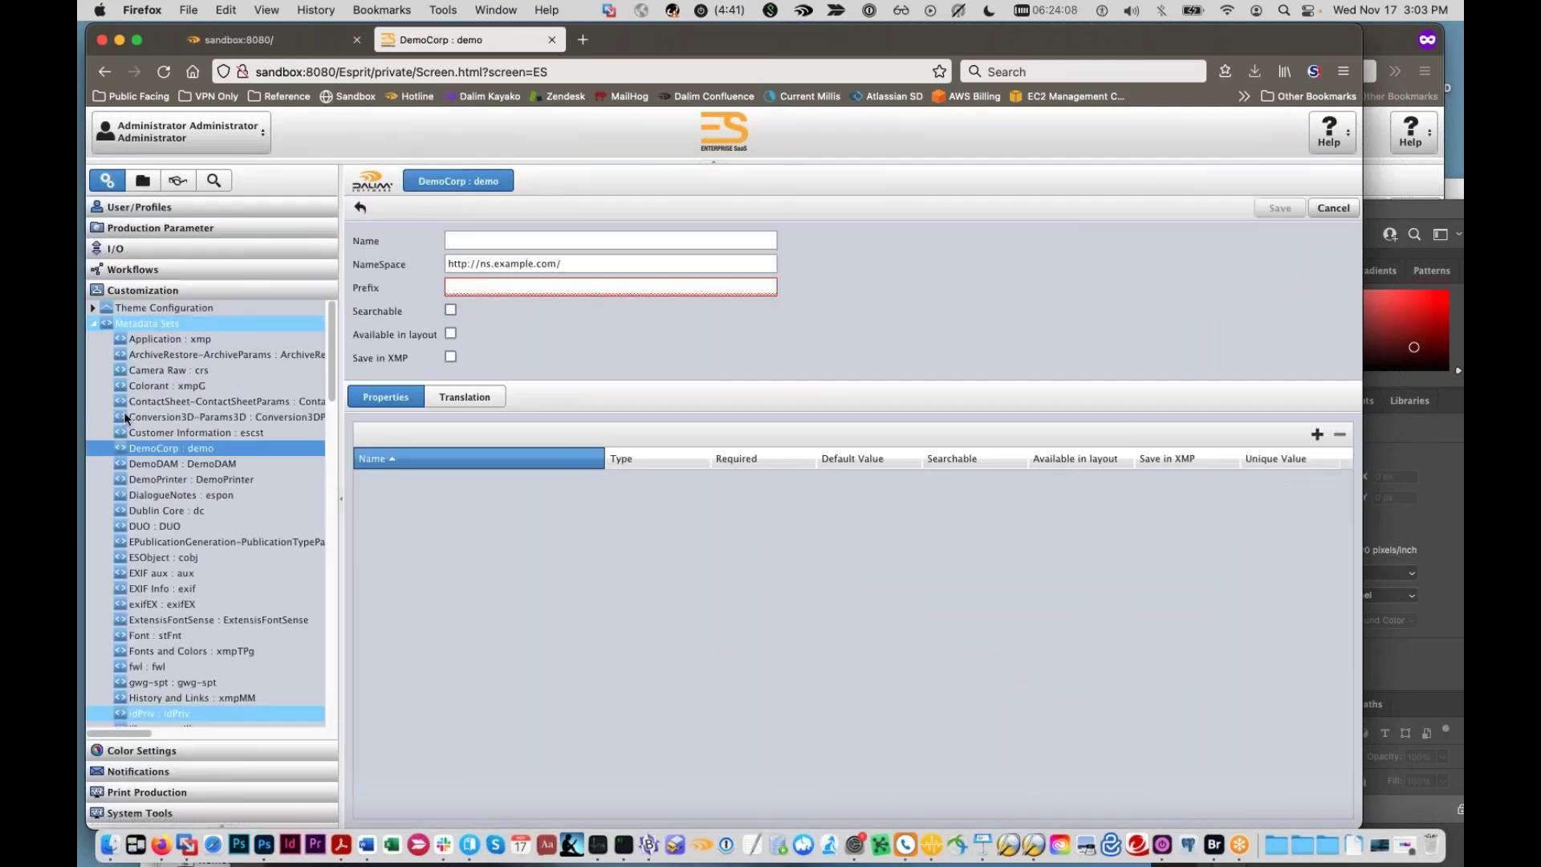
left_click(127, 269)
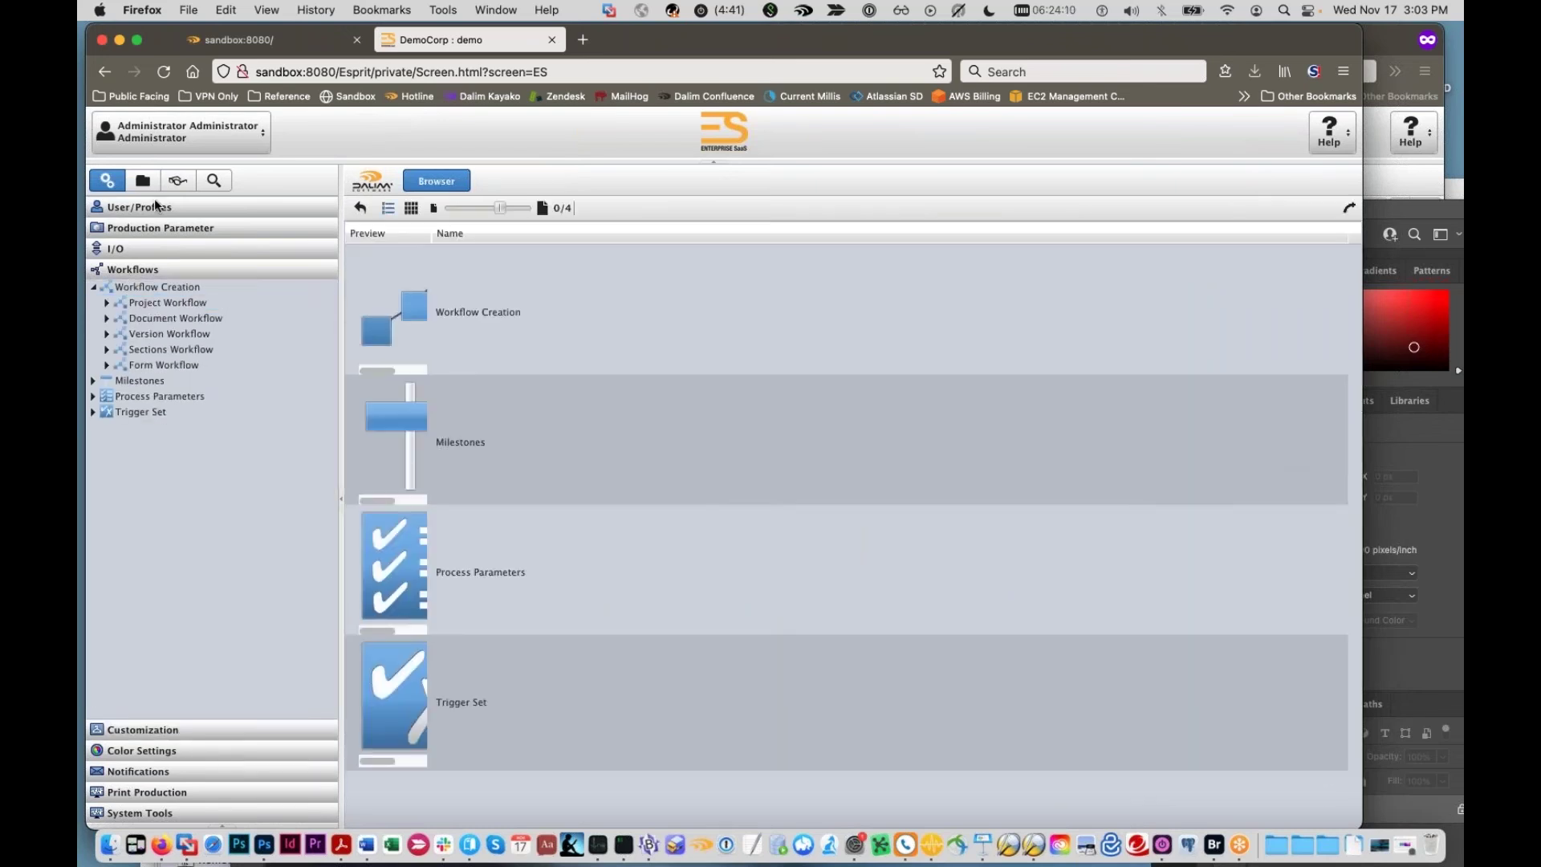
left_click(143, 179)
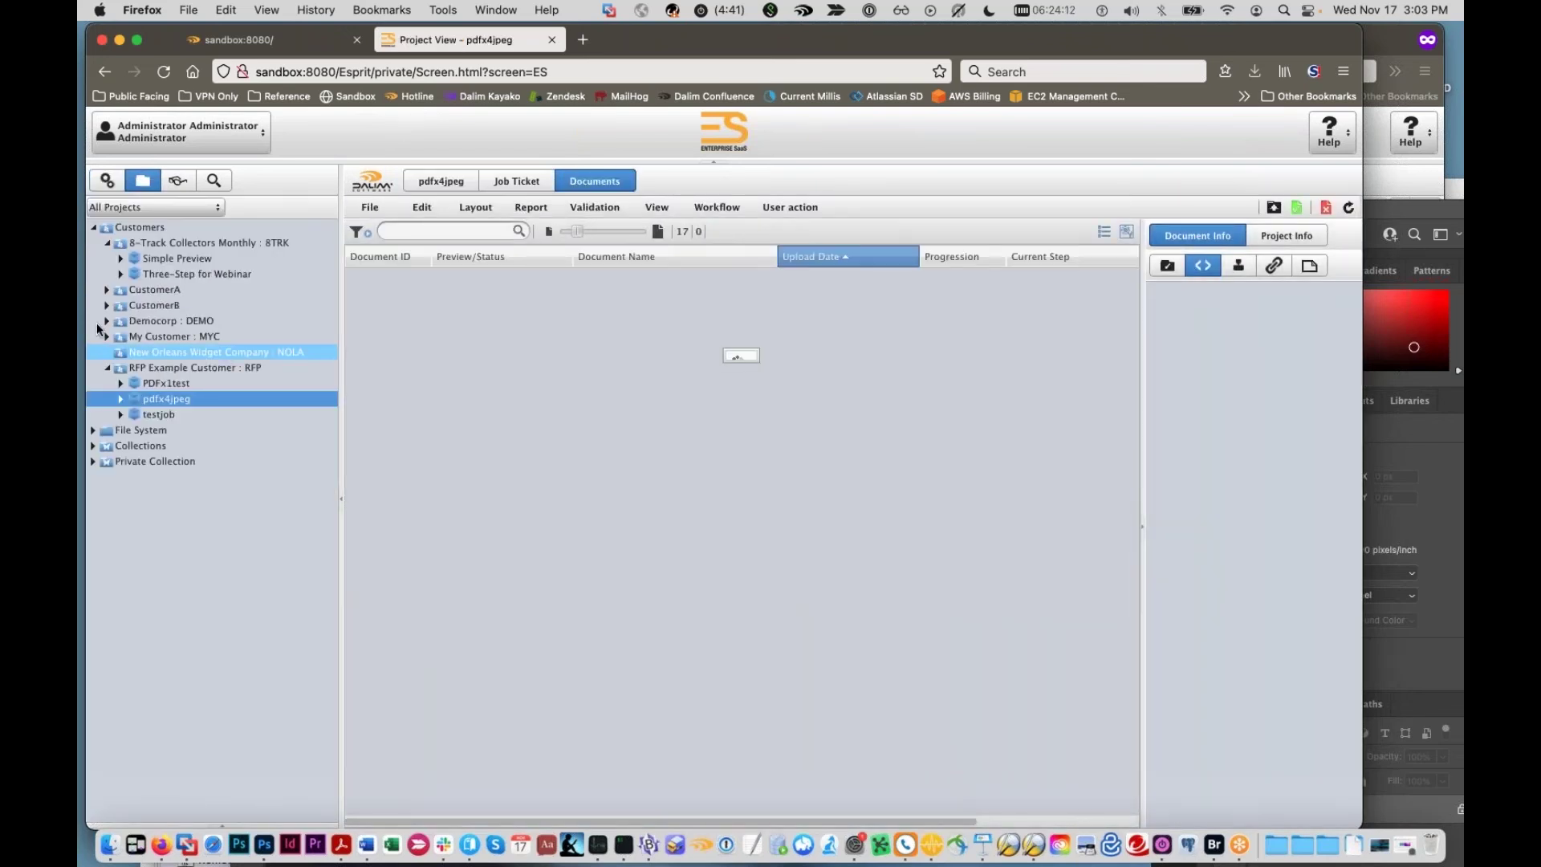
Step: Open the _DSC4312.jpg workflow graph from the Three-Step for Webinar project
left_click(185, 274)
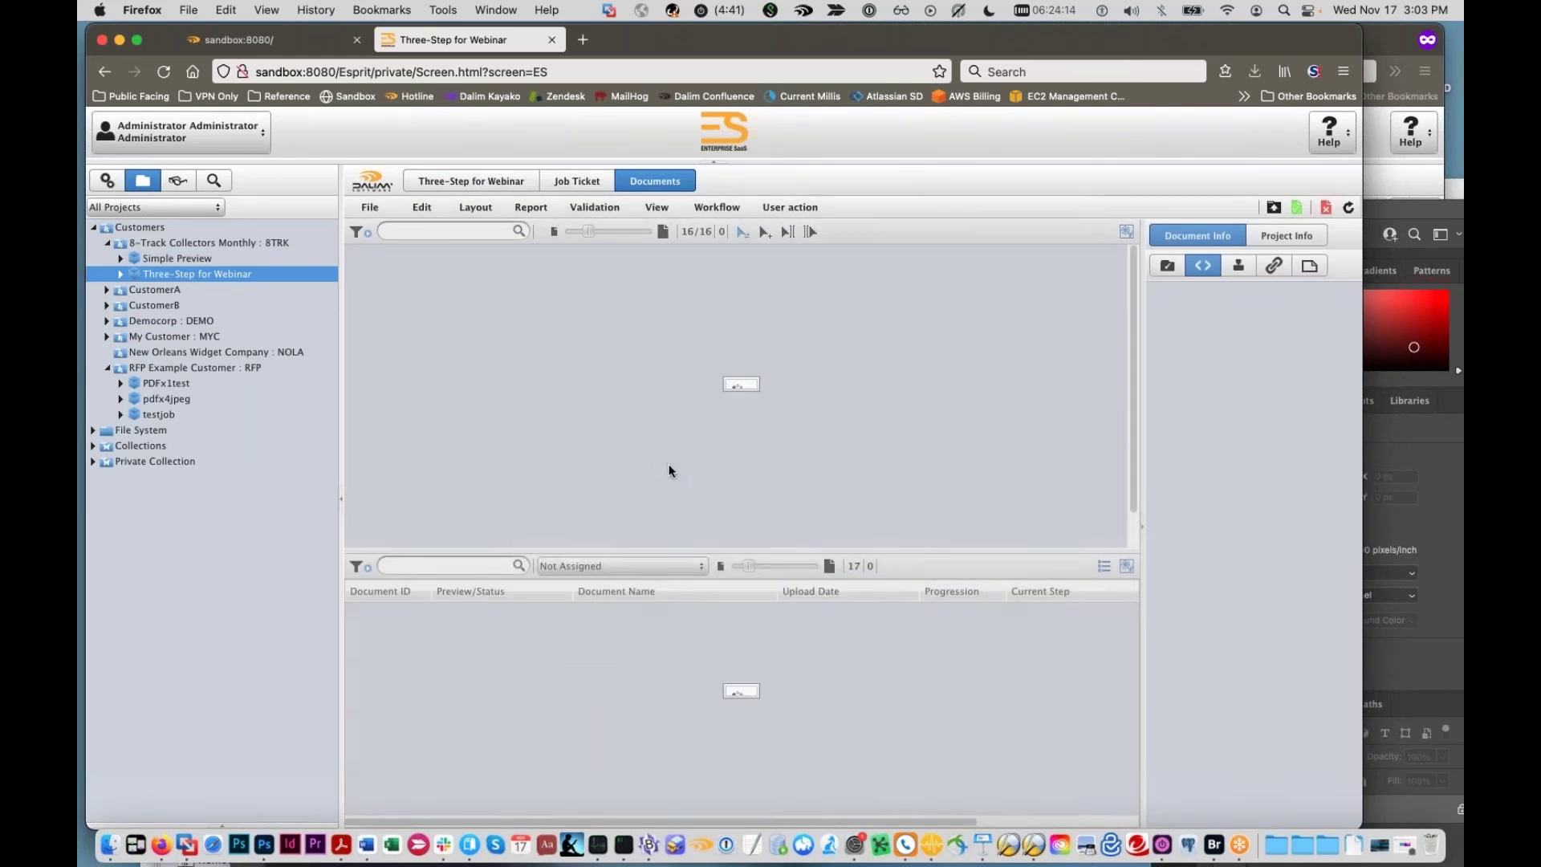
double_click(719, 475)
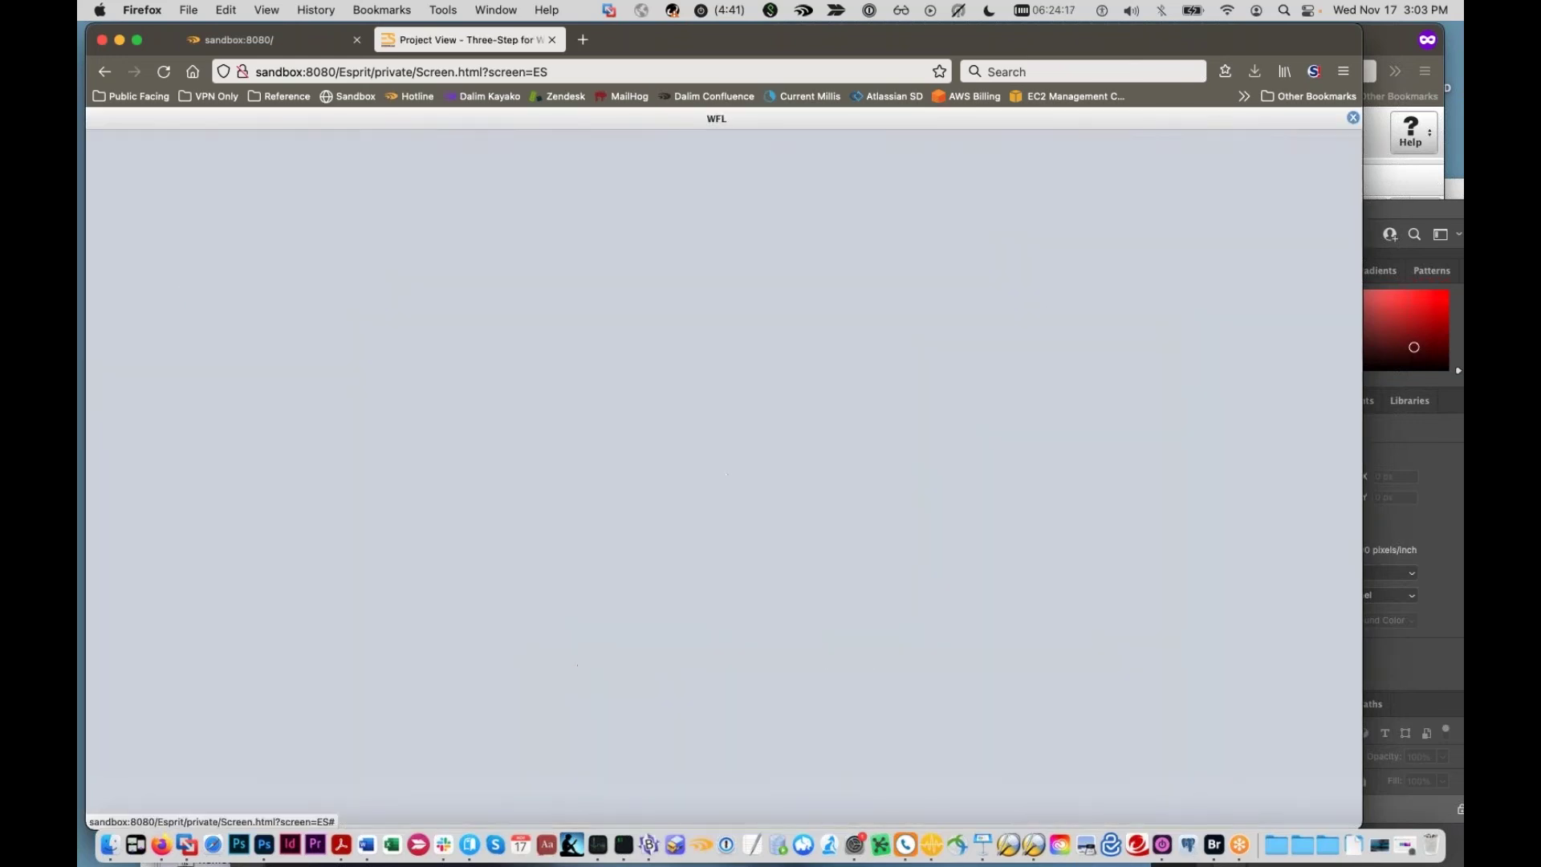
scroll(766, 654, "up", 5)
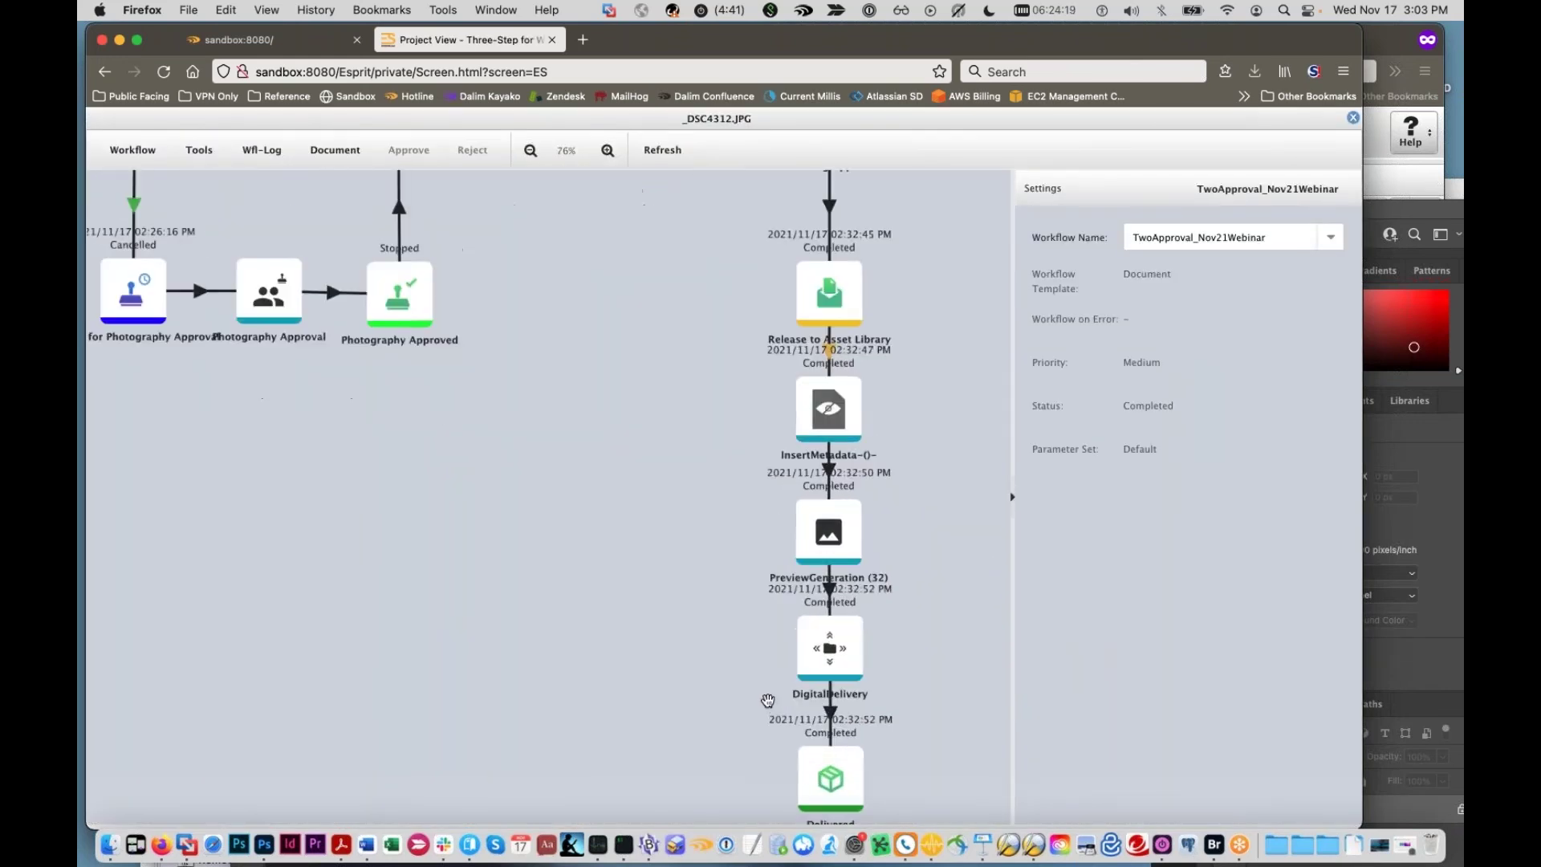
scroll(798, 698, "up", 1)
left_click_drag(733, 601, 677, 701)
left_click_drag(665, 438, 663, 420)
scroll(654, 423, "down", 4)
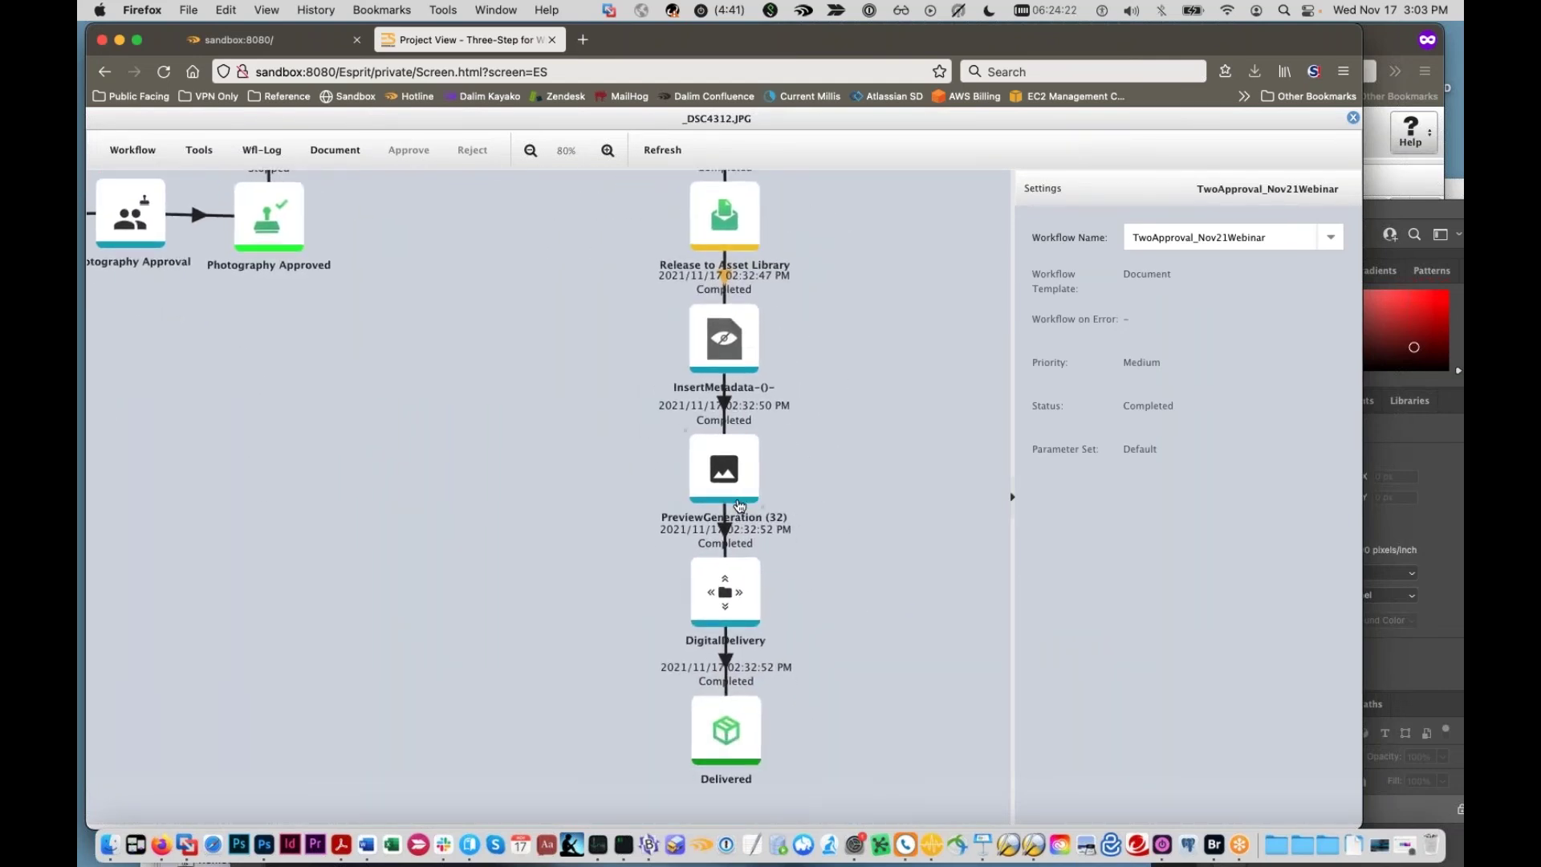
Step: Review the DigitalDelivery and InsertMetadata step settings in the completed workflow
left_click(731, 579)
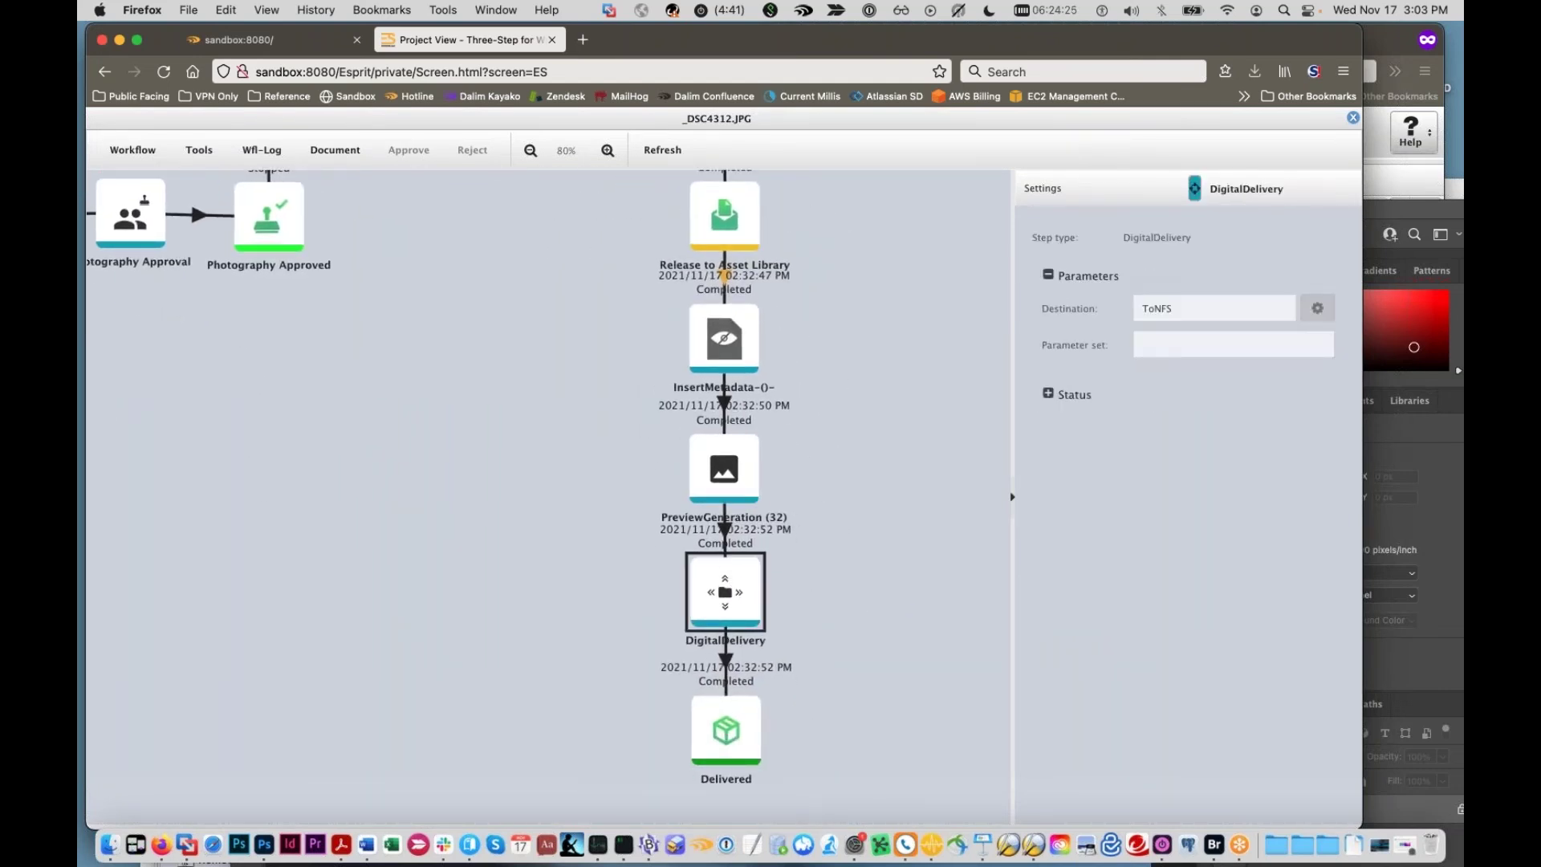
scroll(636, 580, "up", 5)
scroll(636, 580, "left", 3)
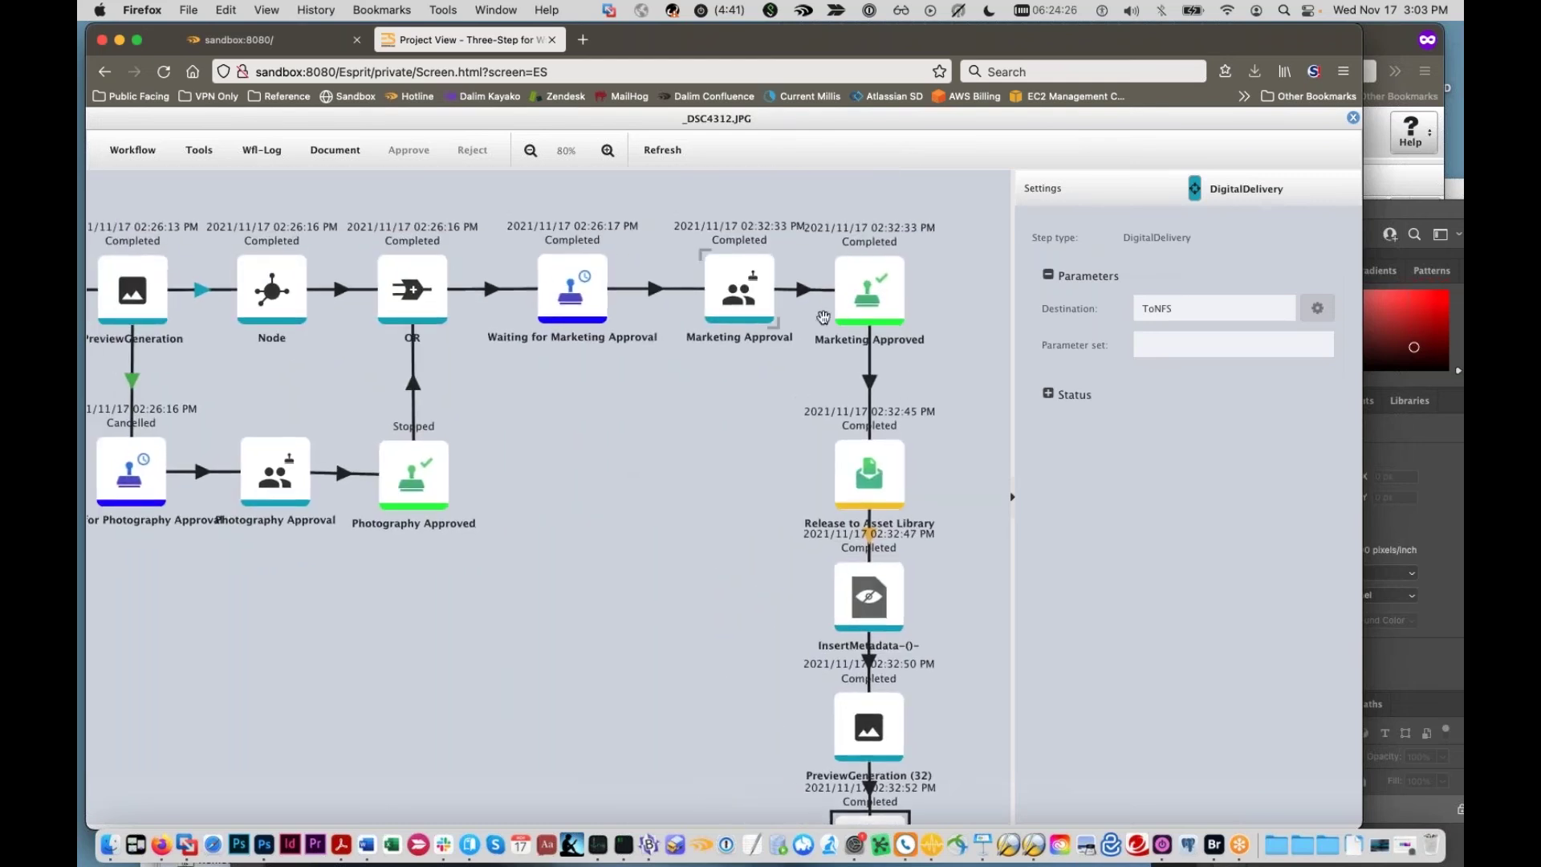
scroll(646, 509, "down", 2)
scroll(647, 508, "right", 3)
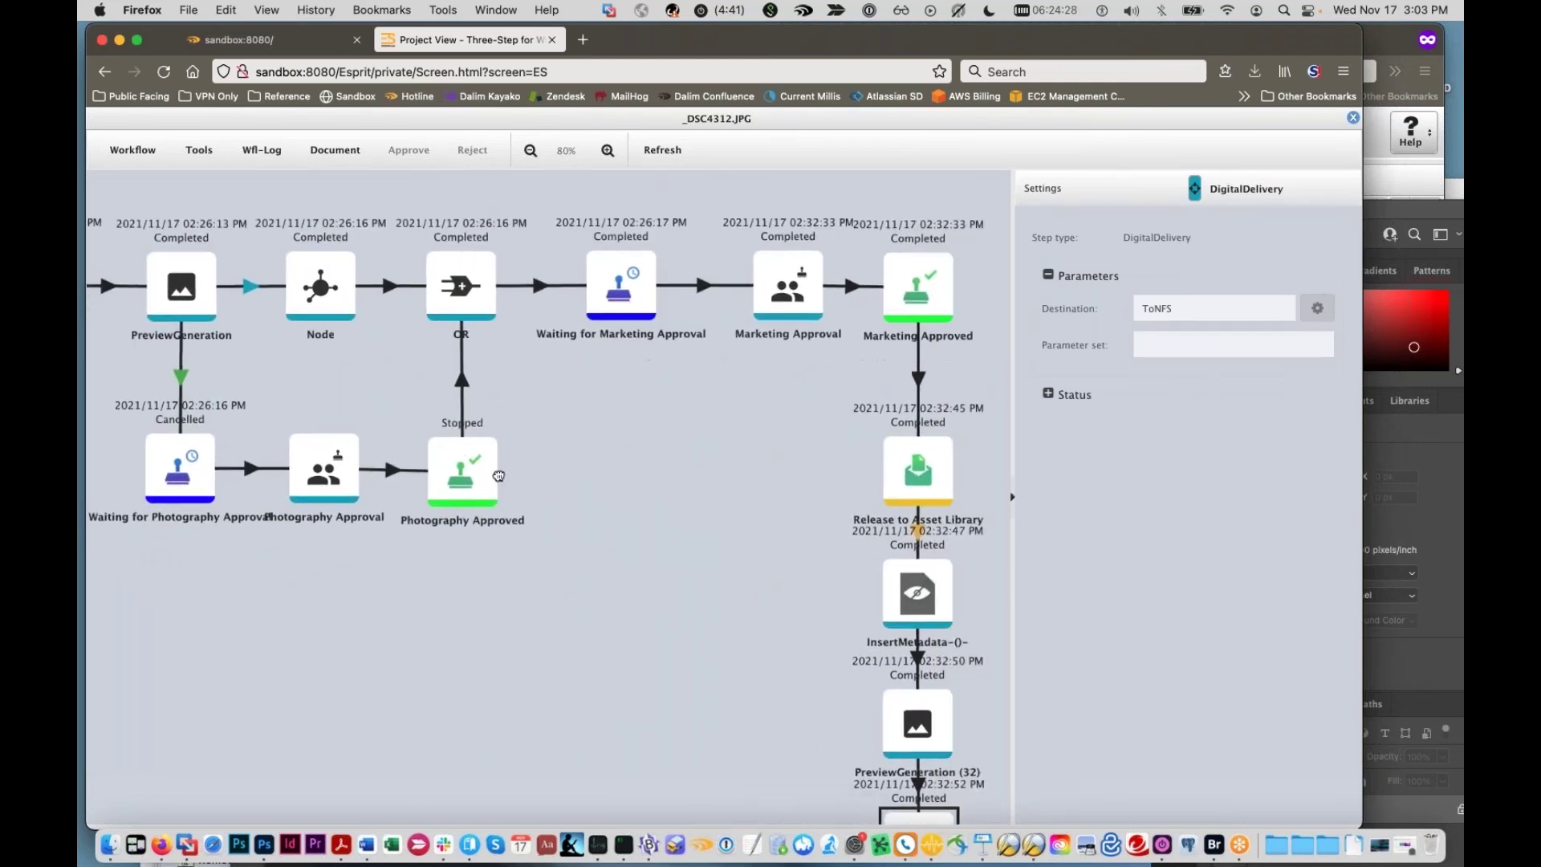
scroll(693, 493, "down", 4)
scroll(693, 493, "right", 3)
left_click(752, 451)
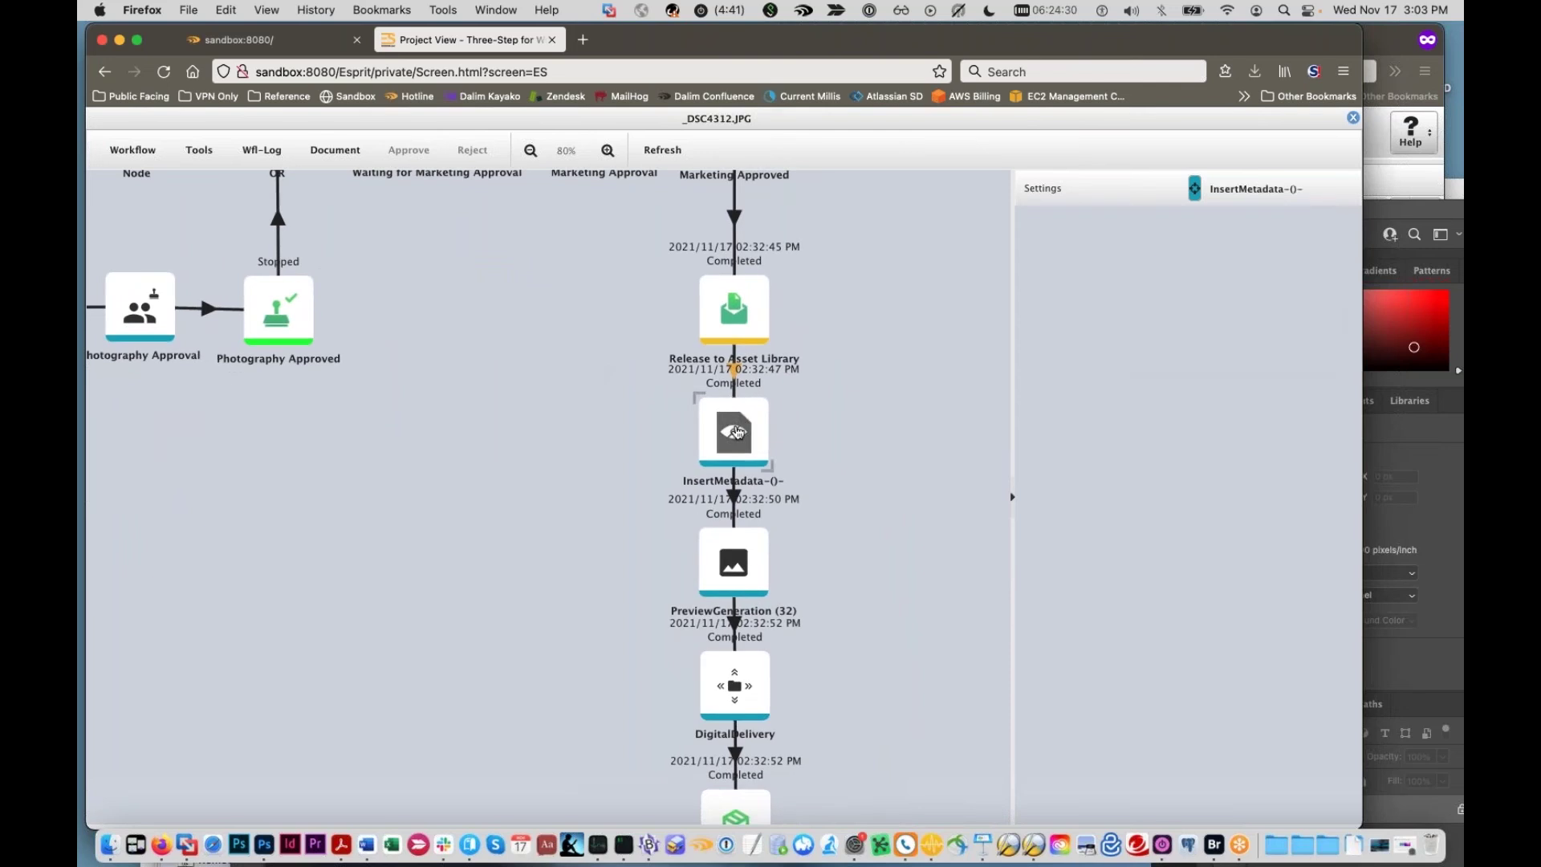
scroll(752, 451, "up", 5)
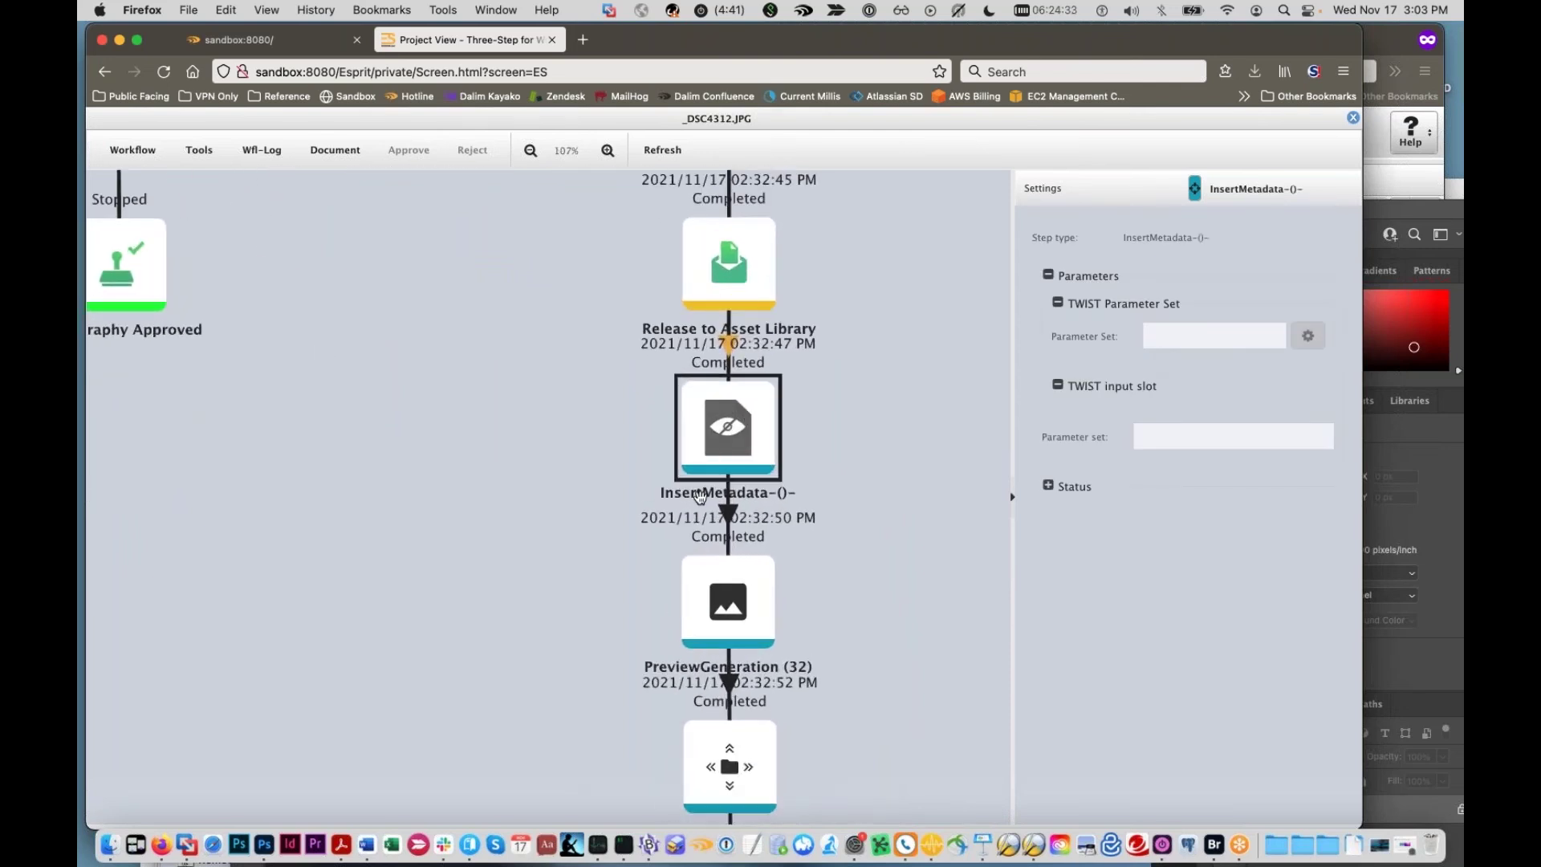
scroll(590, 459, "down", 1)
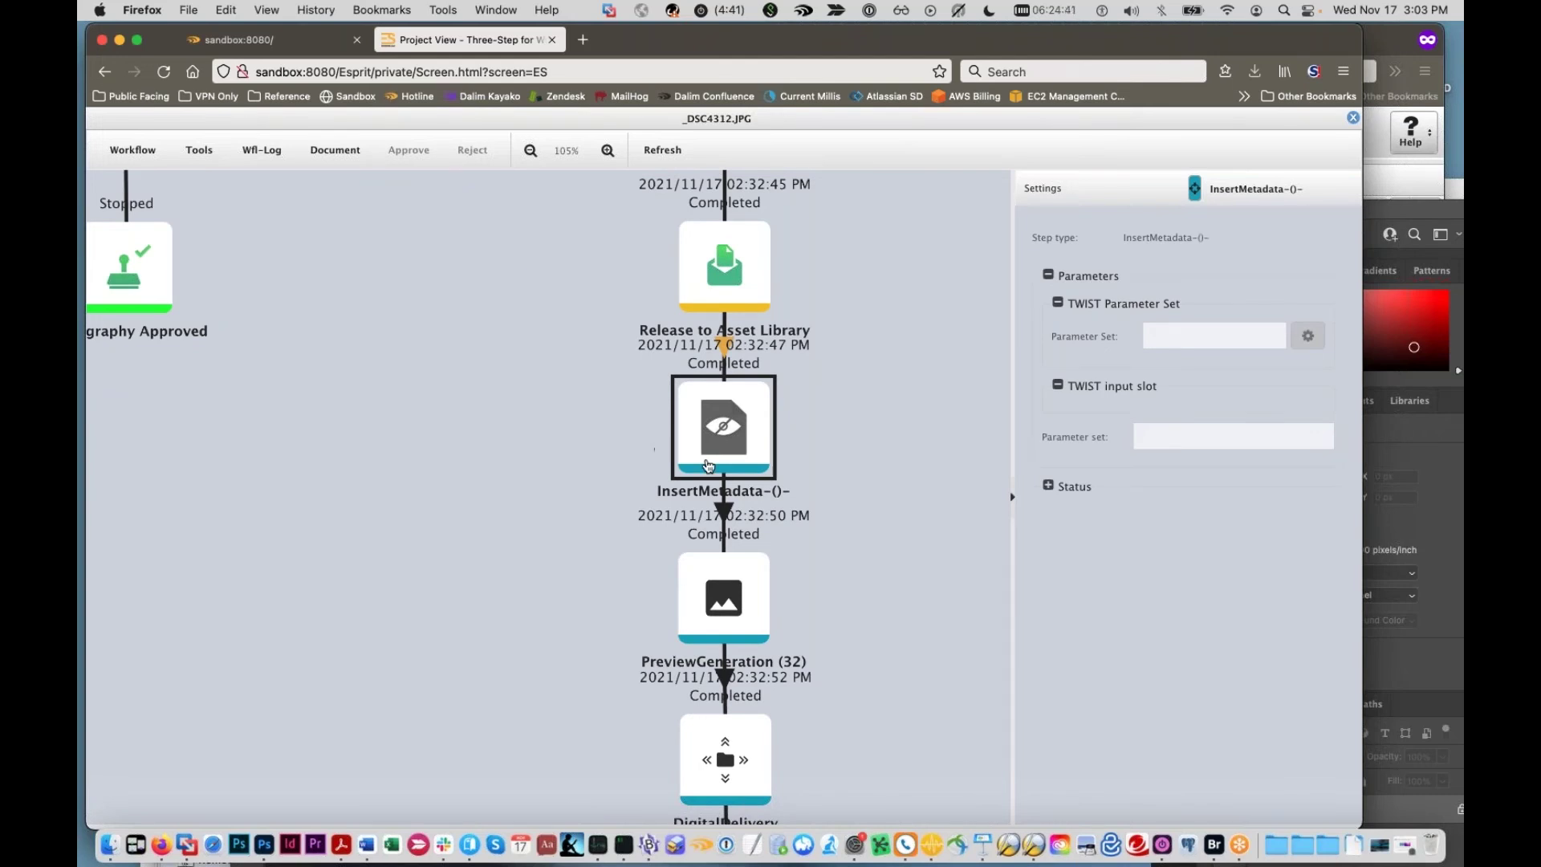
left_click_drag(571, 417, 694, 477)
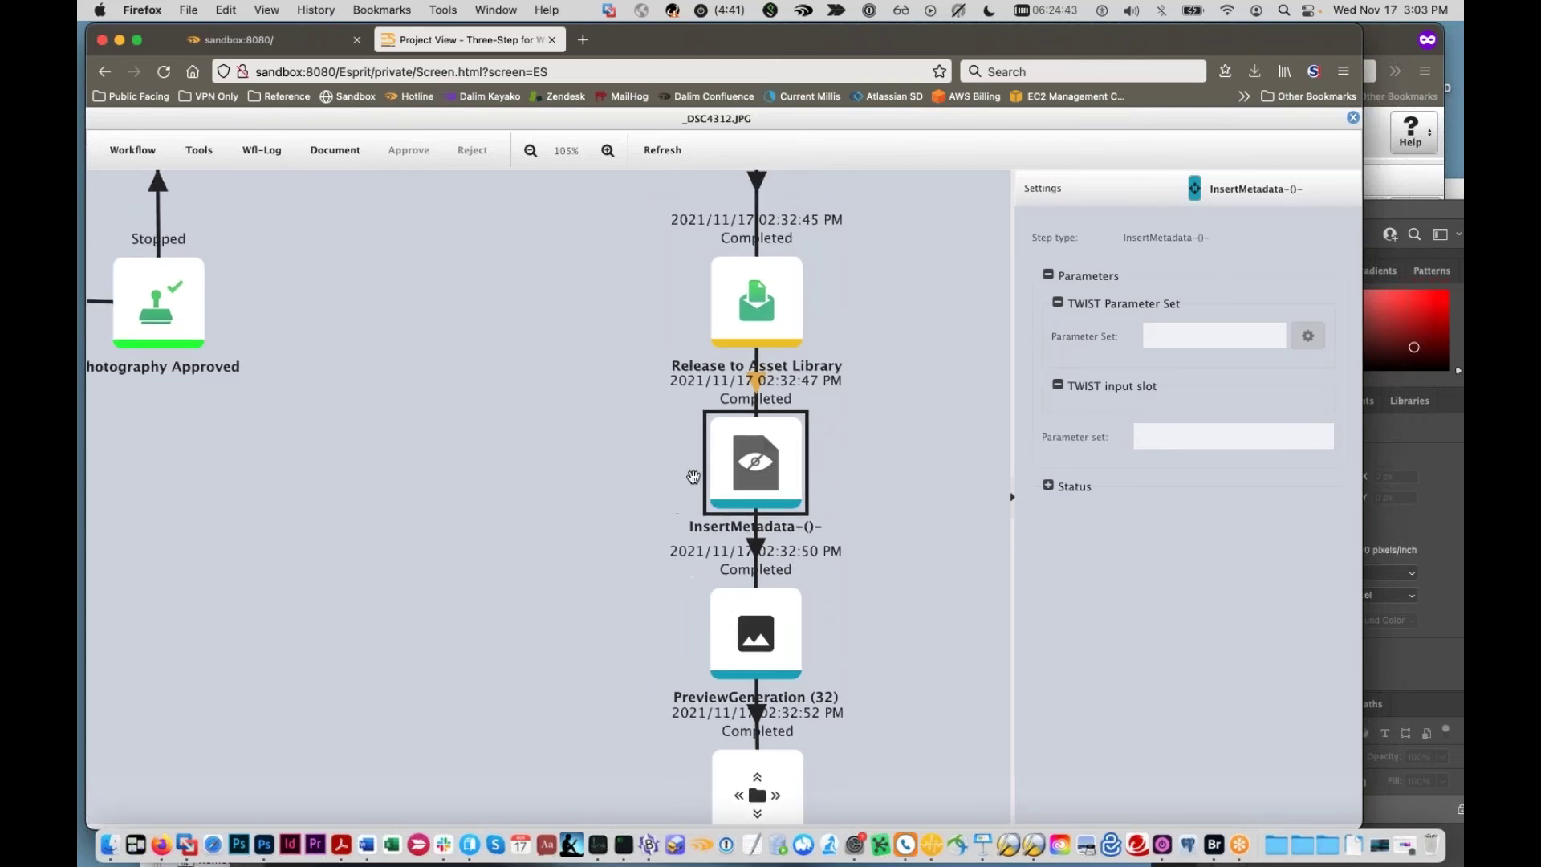
Step: Close the _DSC4312.jpg workflow viewer and return to the I/O administration section
left_click(1352, 119)
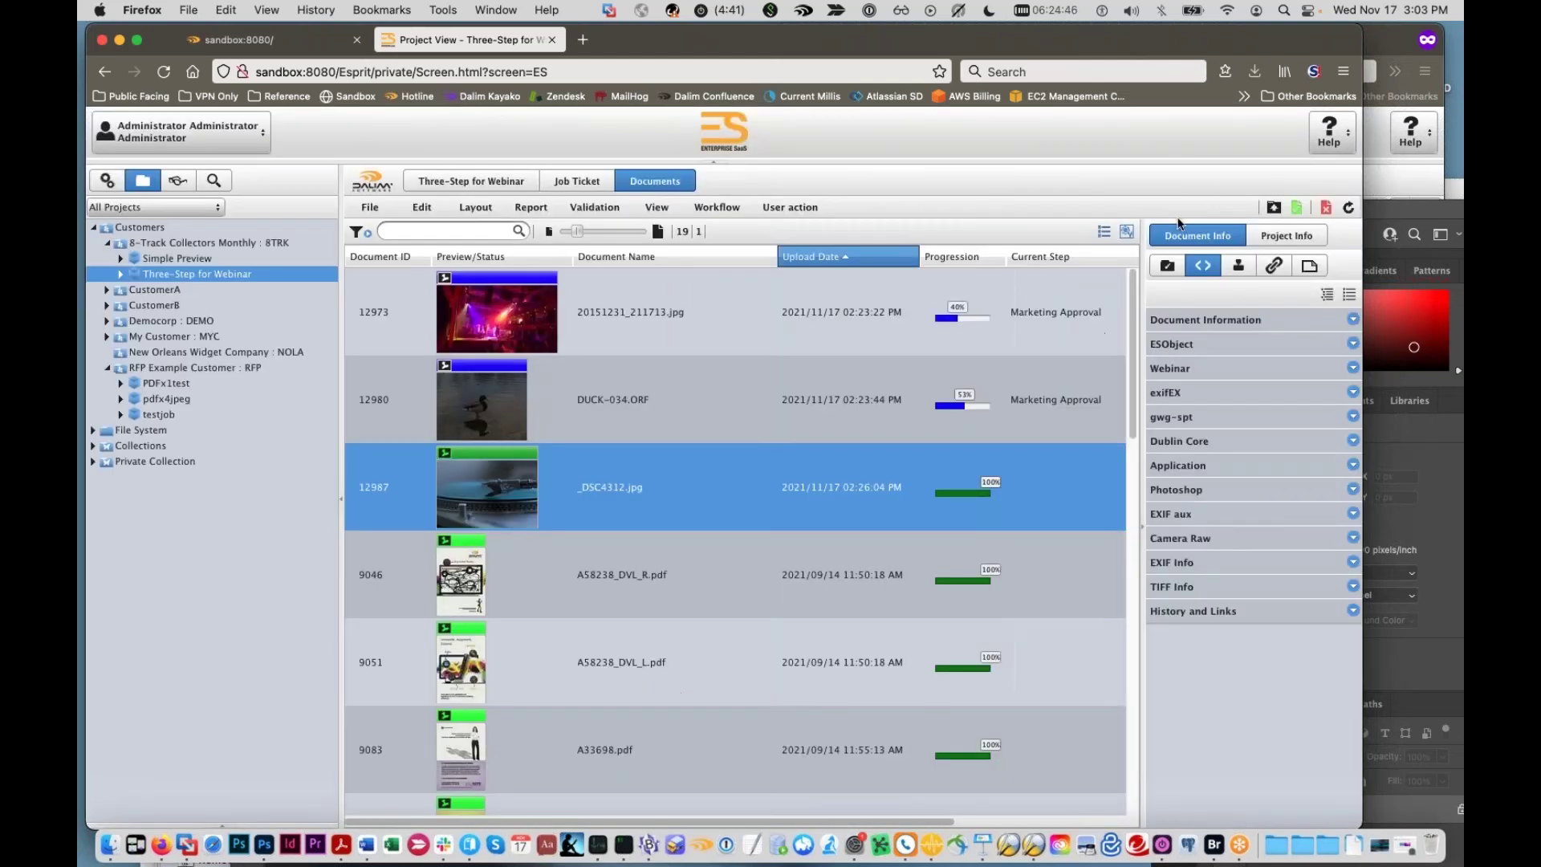
double_click(796, 480)
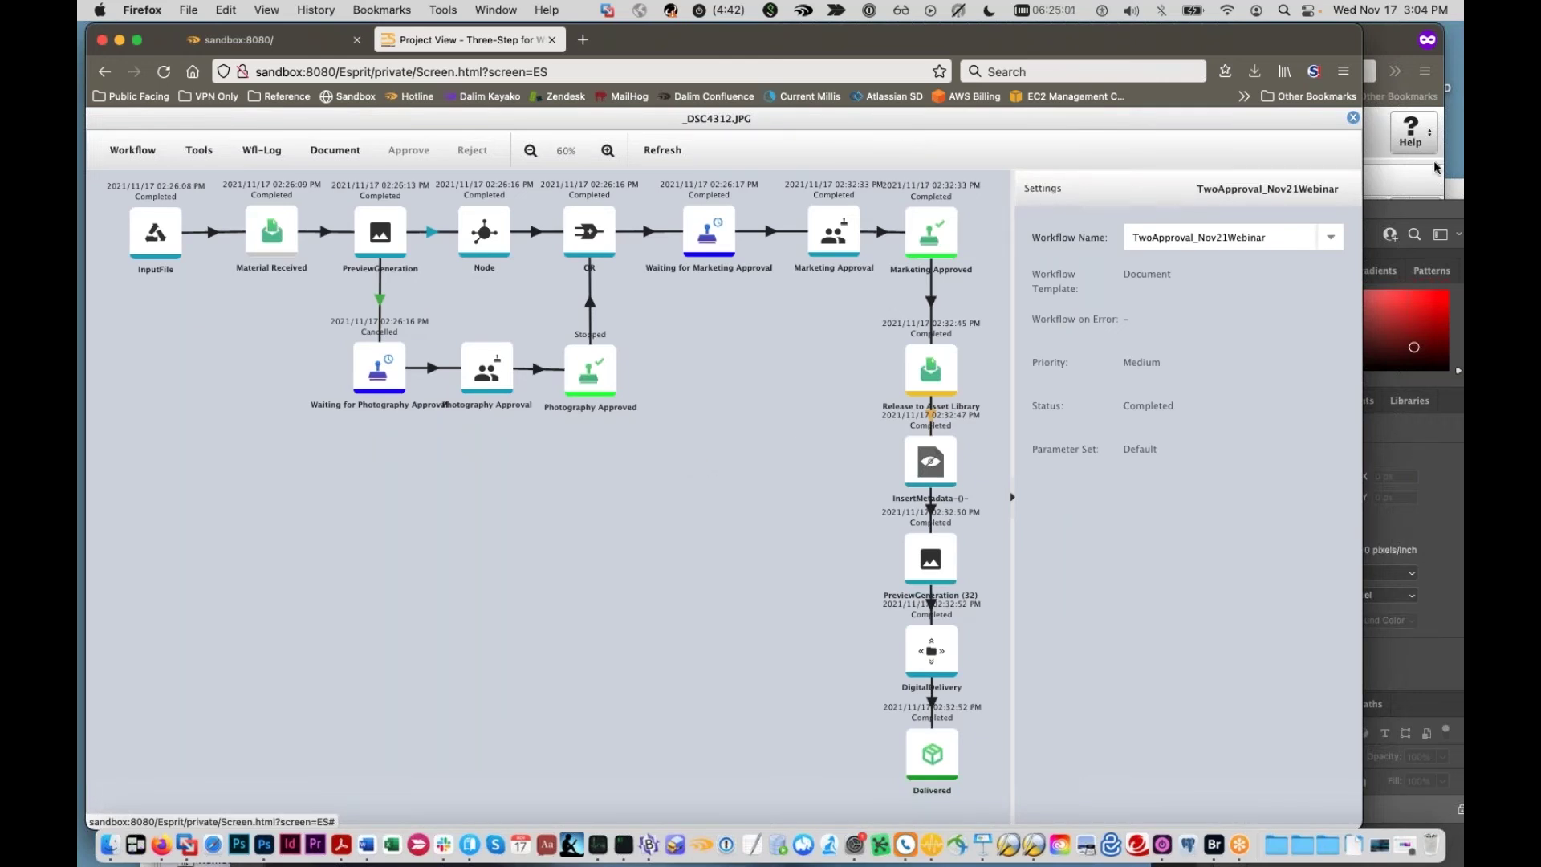
left_click(1353, 122)
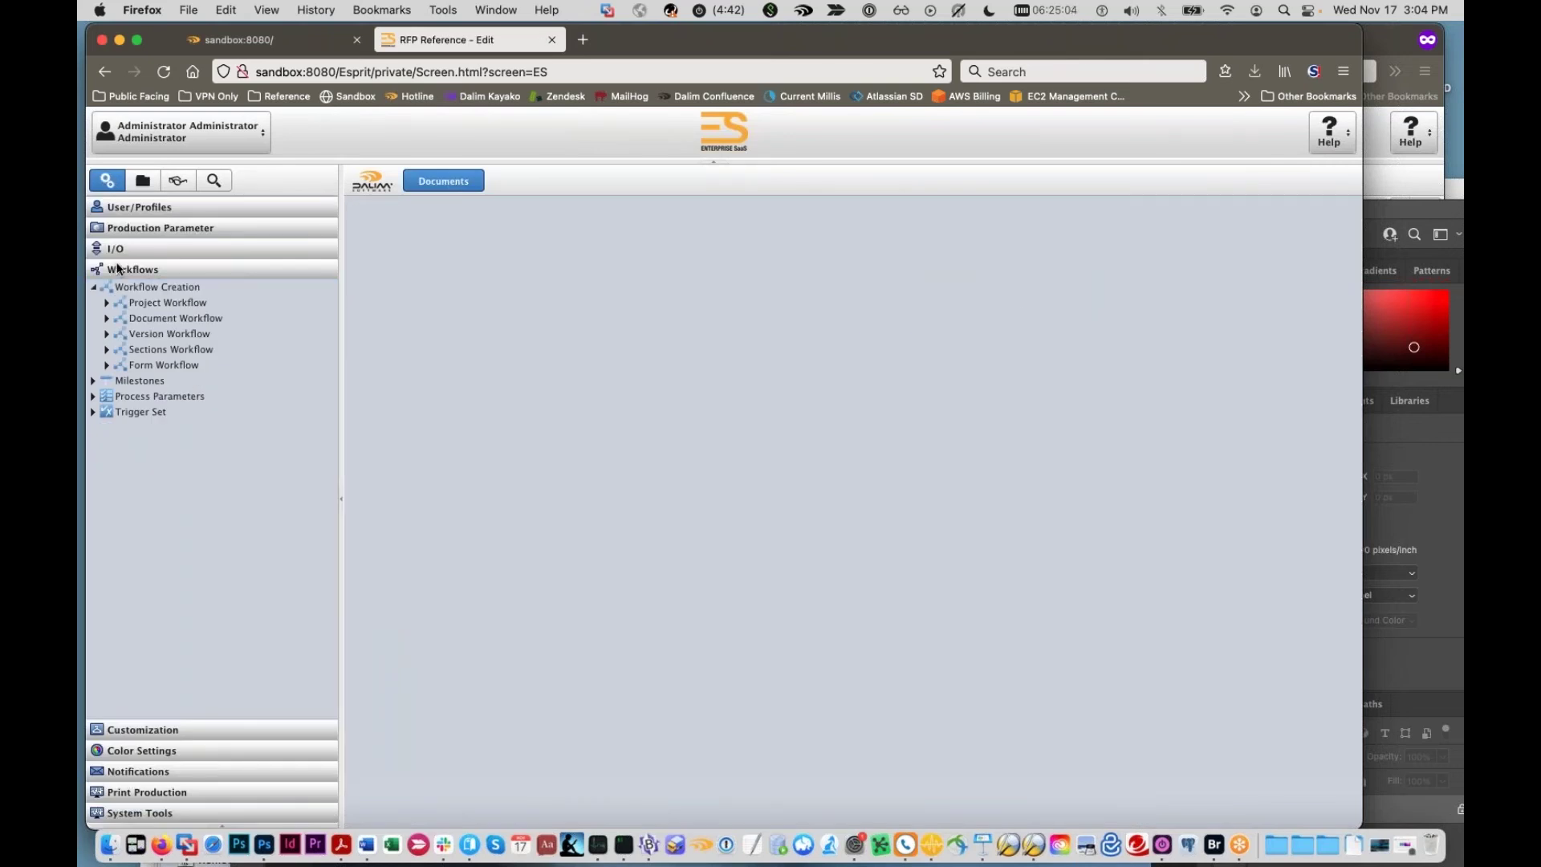
left_click(119, 253)
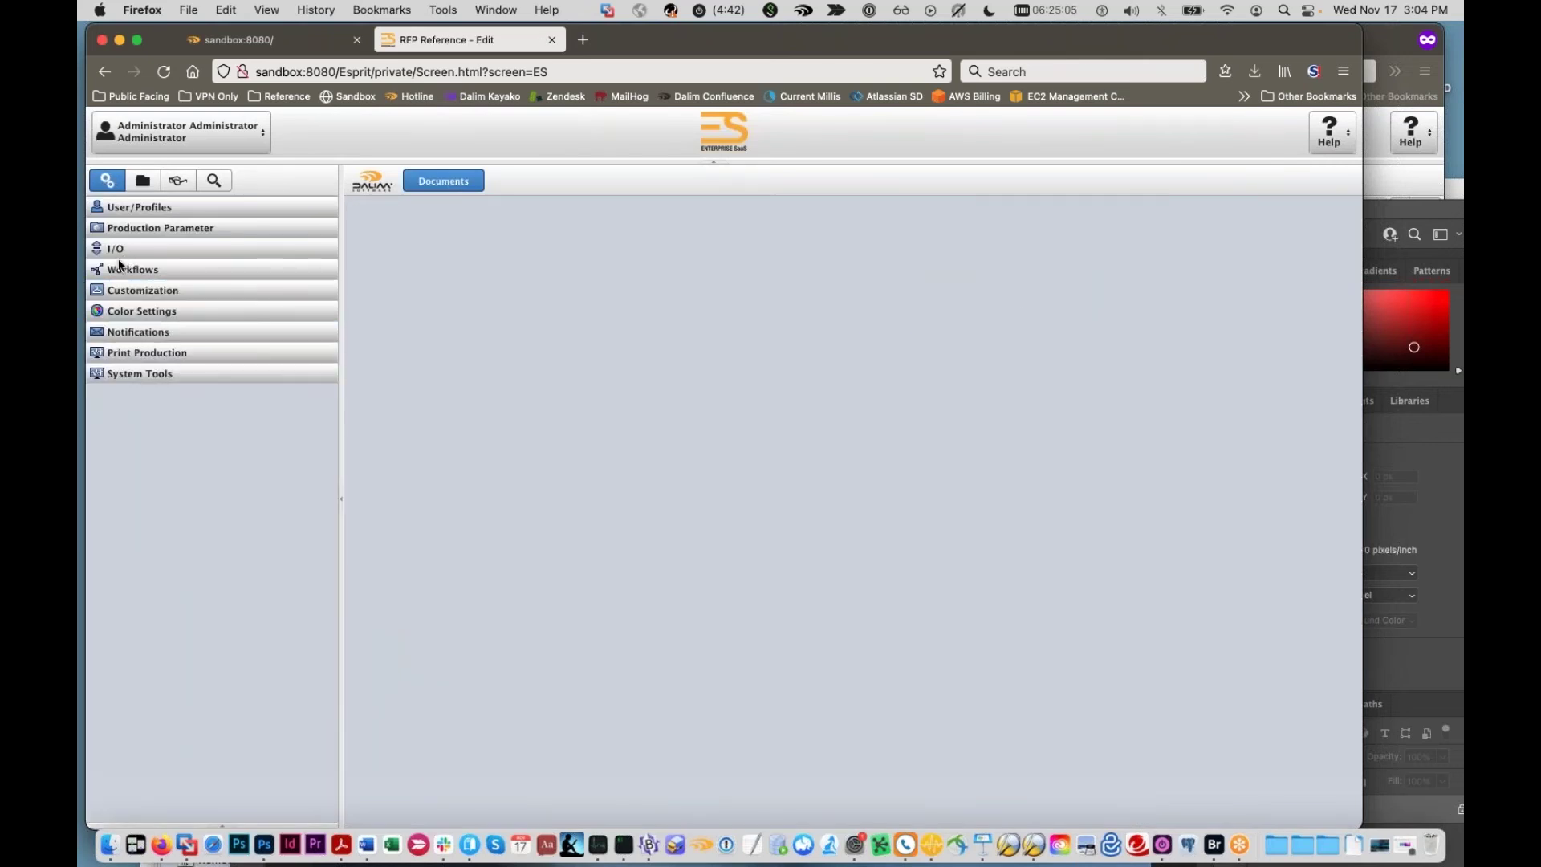
Step: Draft a new ESFS storage volume with Update metadata in document ticked, then cancel it
left_click(296, 268)
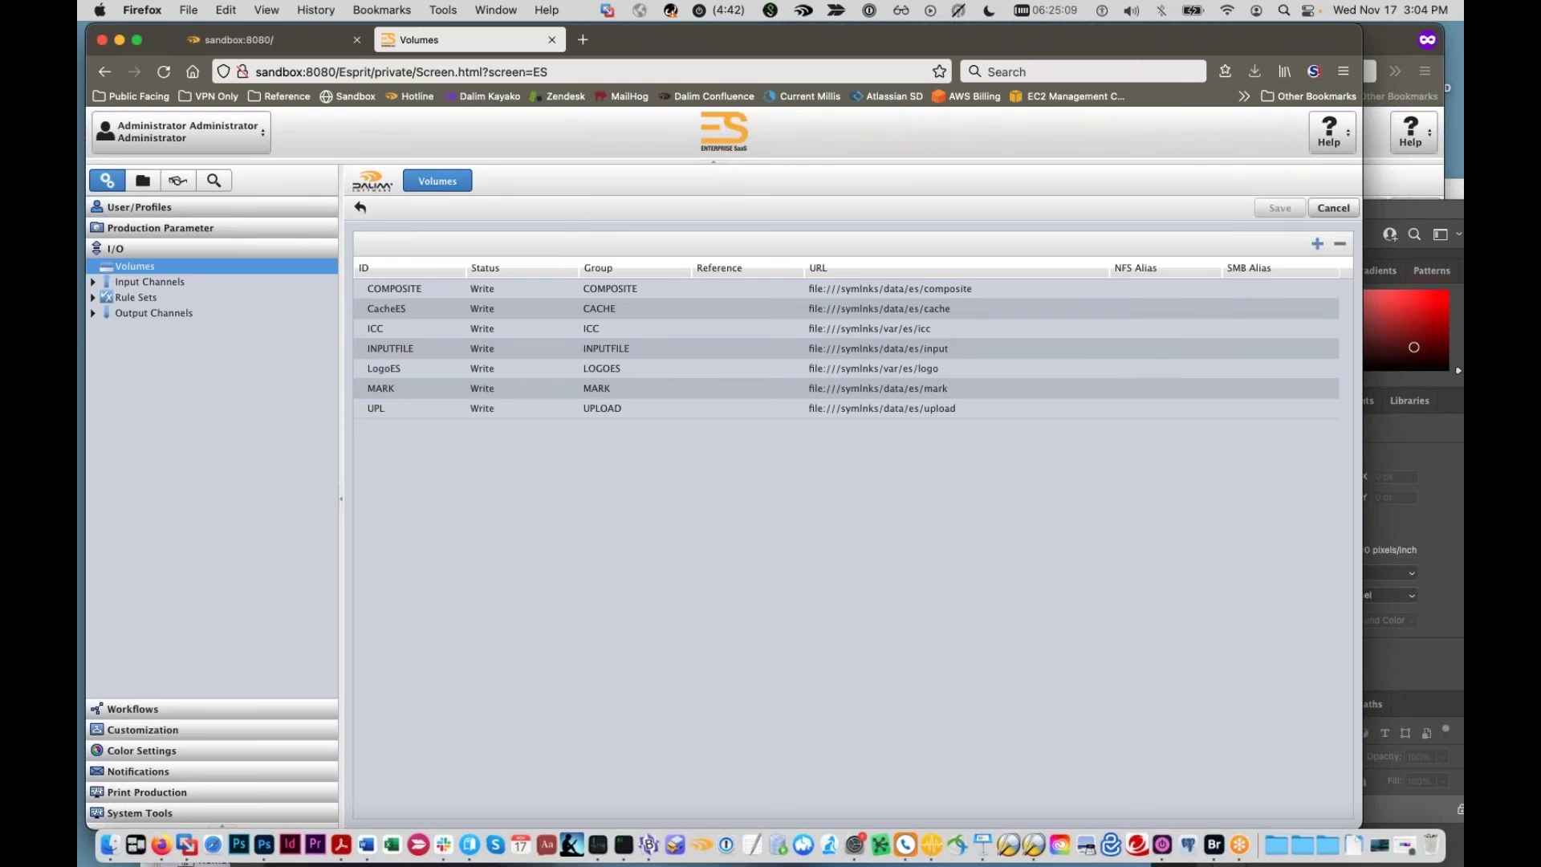
left_click(1316, 243)
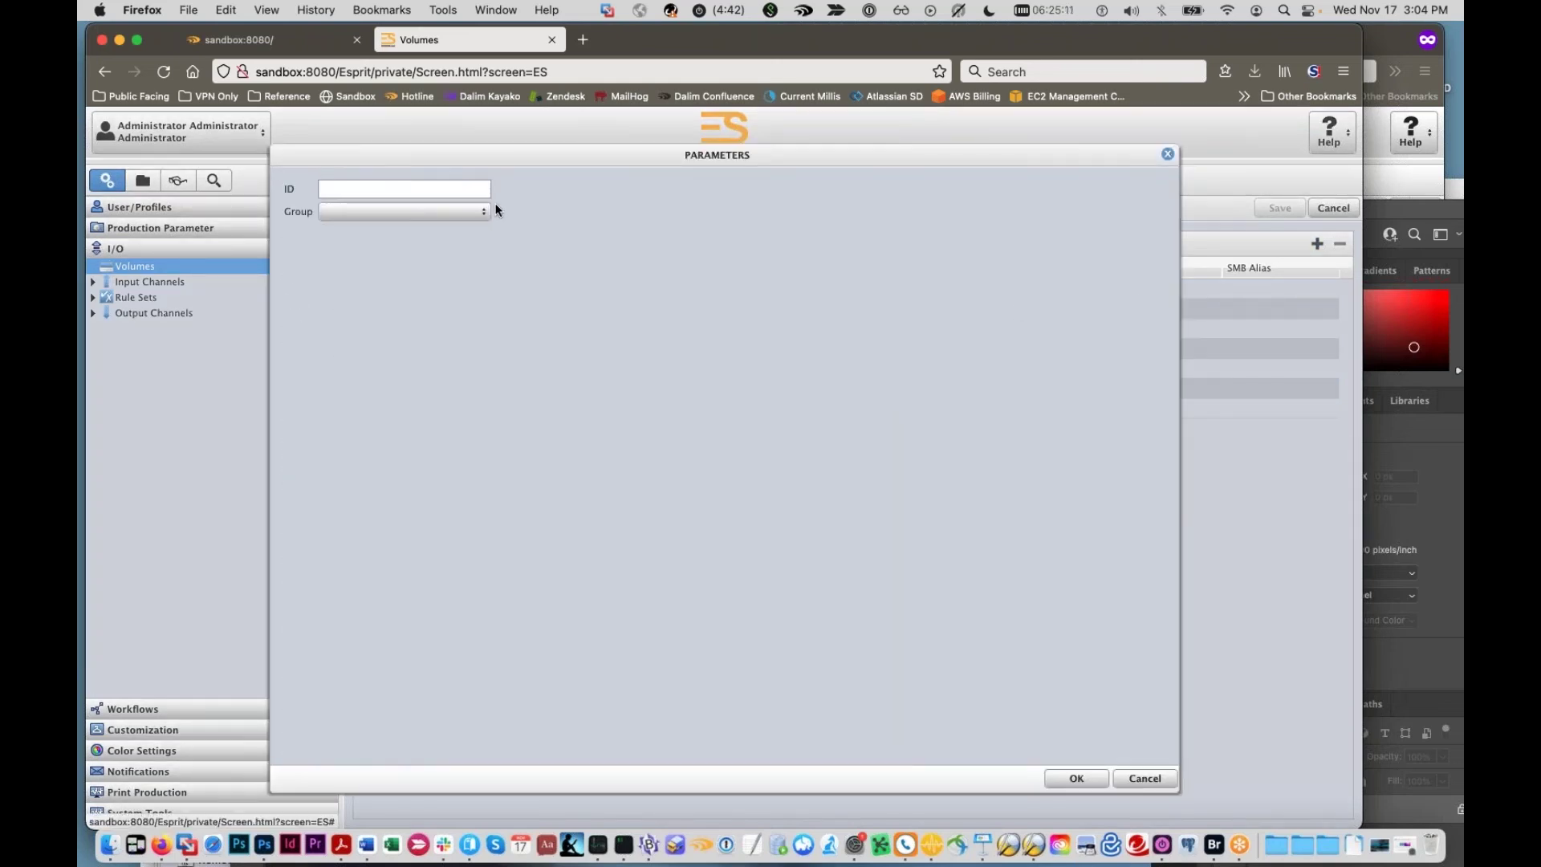
left_click(487, 212)
left_click(424, 299)
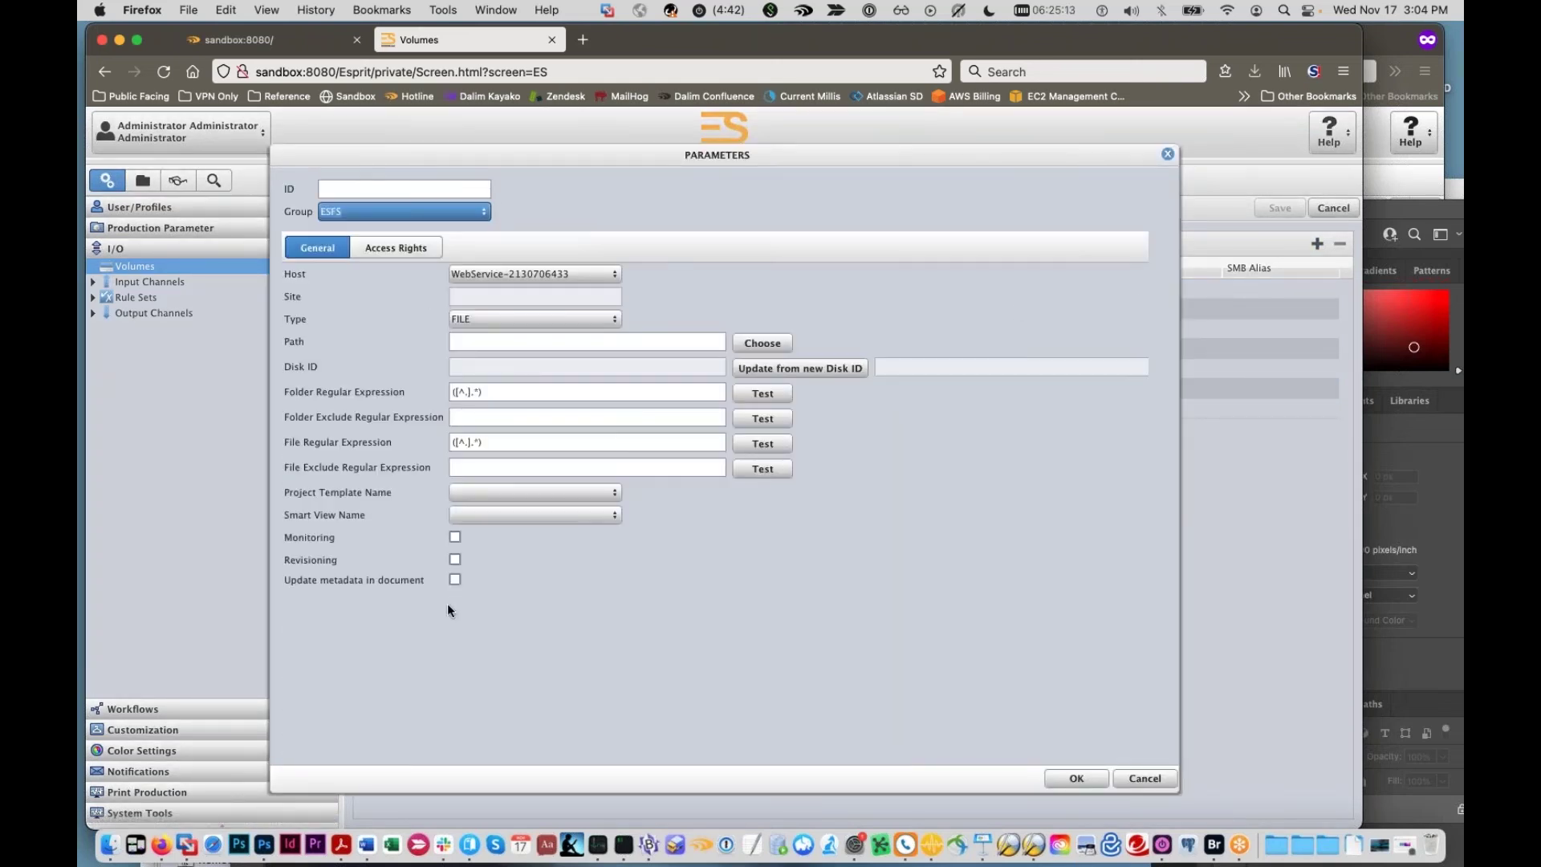
left_click(454, 580)
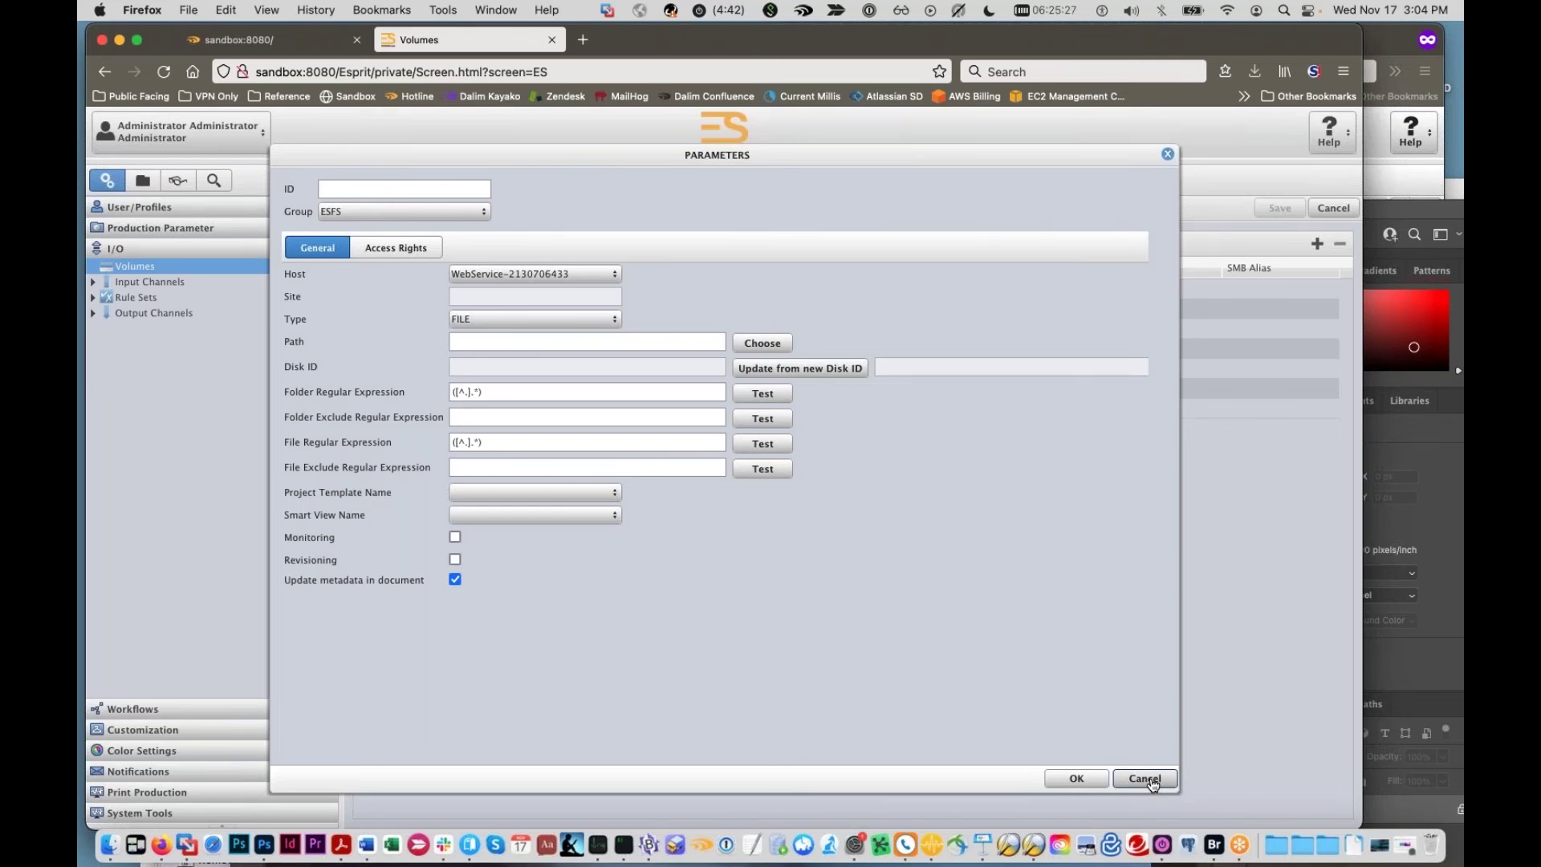
left_click(1151, 780)
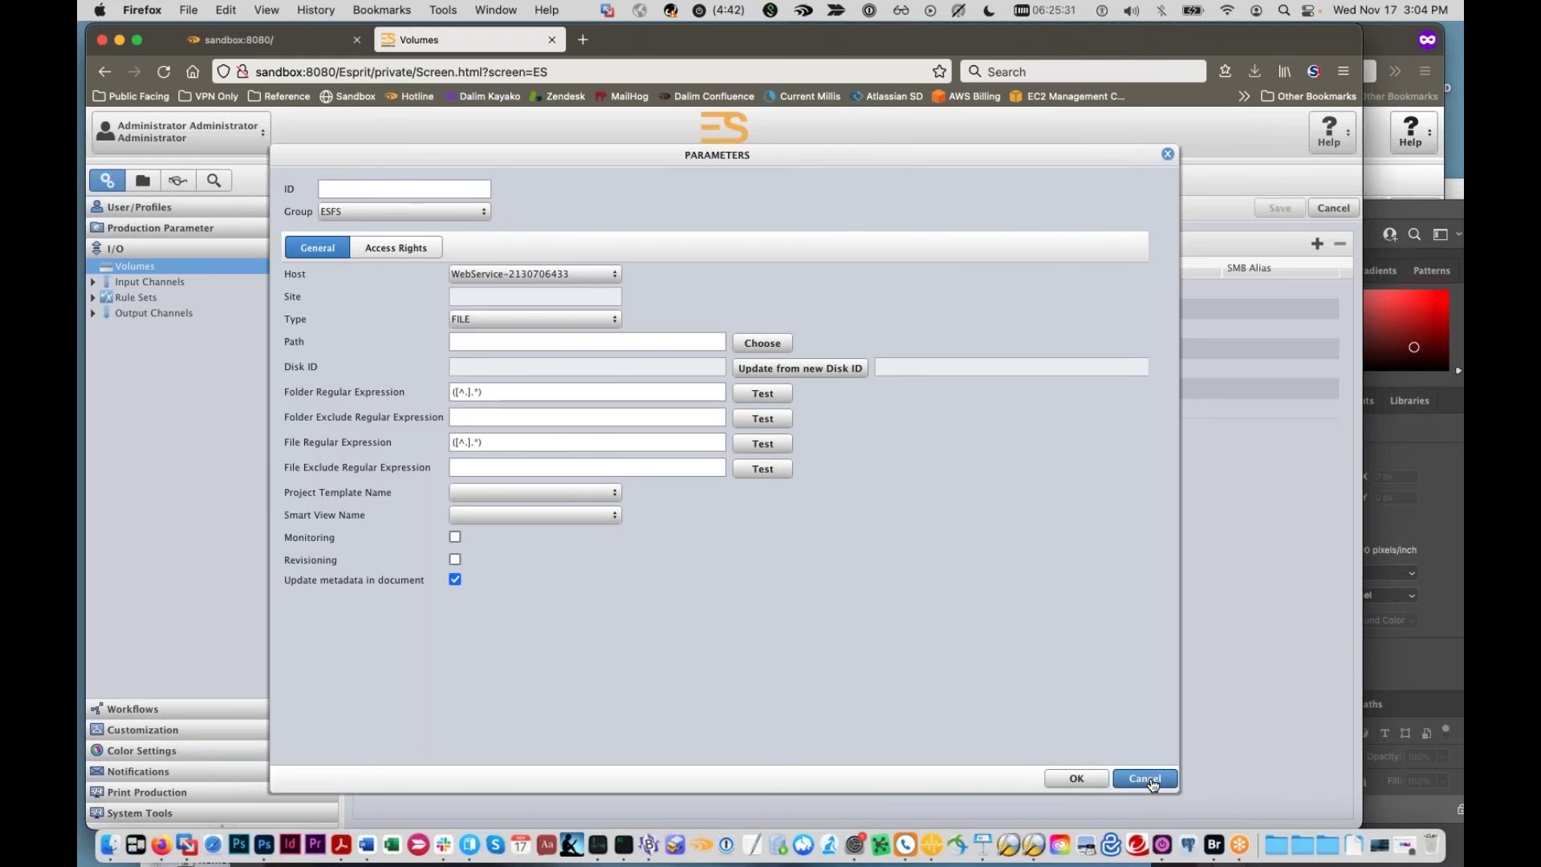
left_click(143, 181)
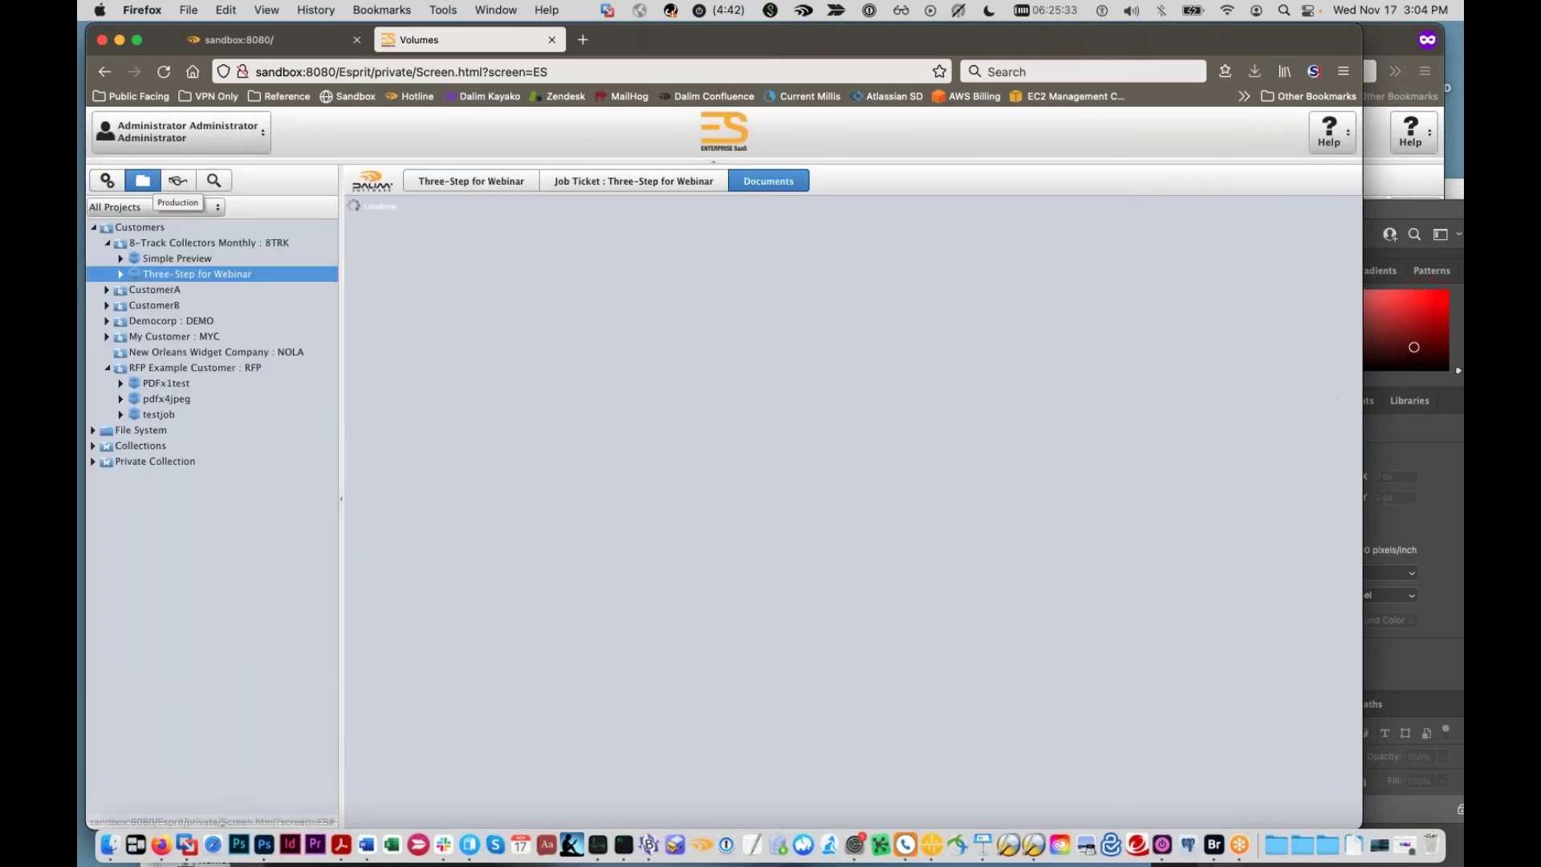
Step: Open the _DSC4312.JPG document's workflow, after briefly viewing DUCK-034.ORF
left_click(684, 446)
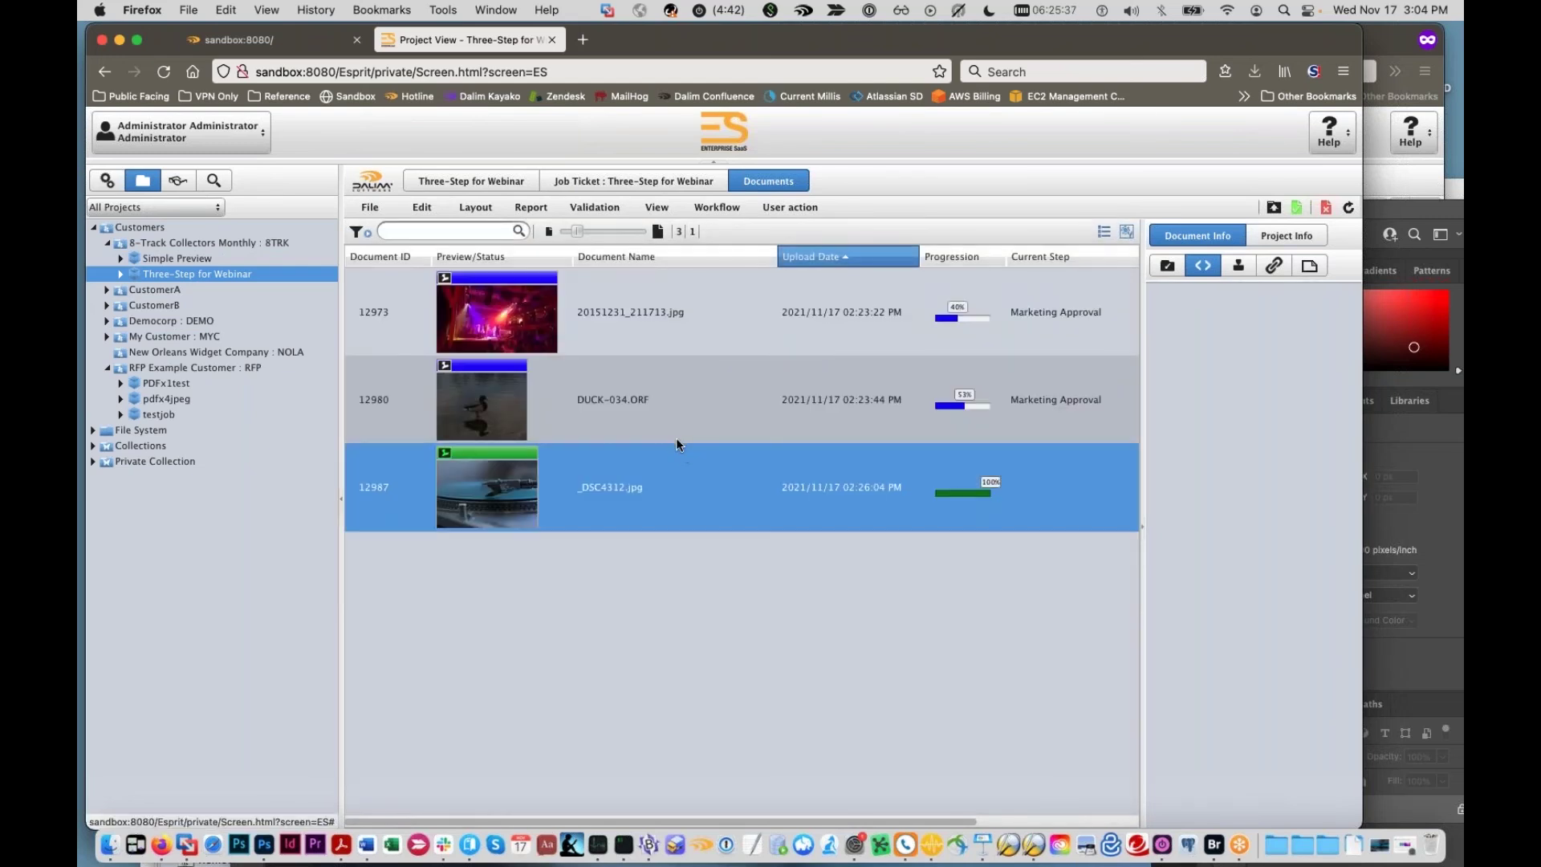
left_click(676, 417)
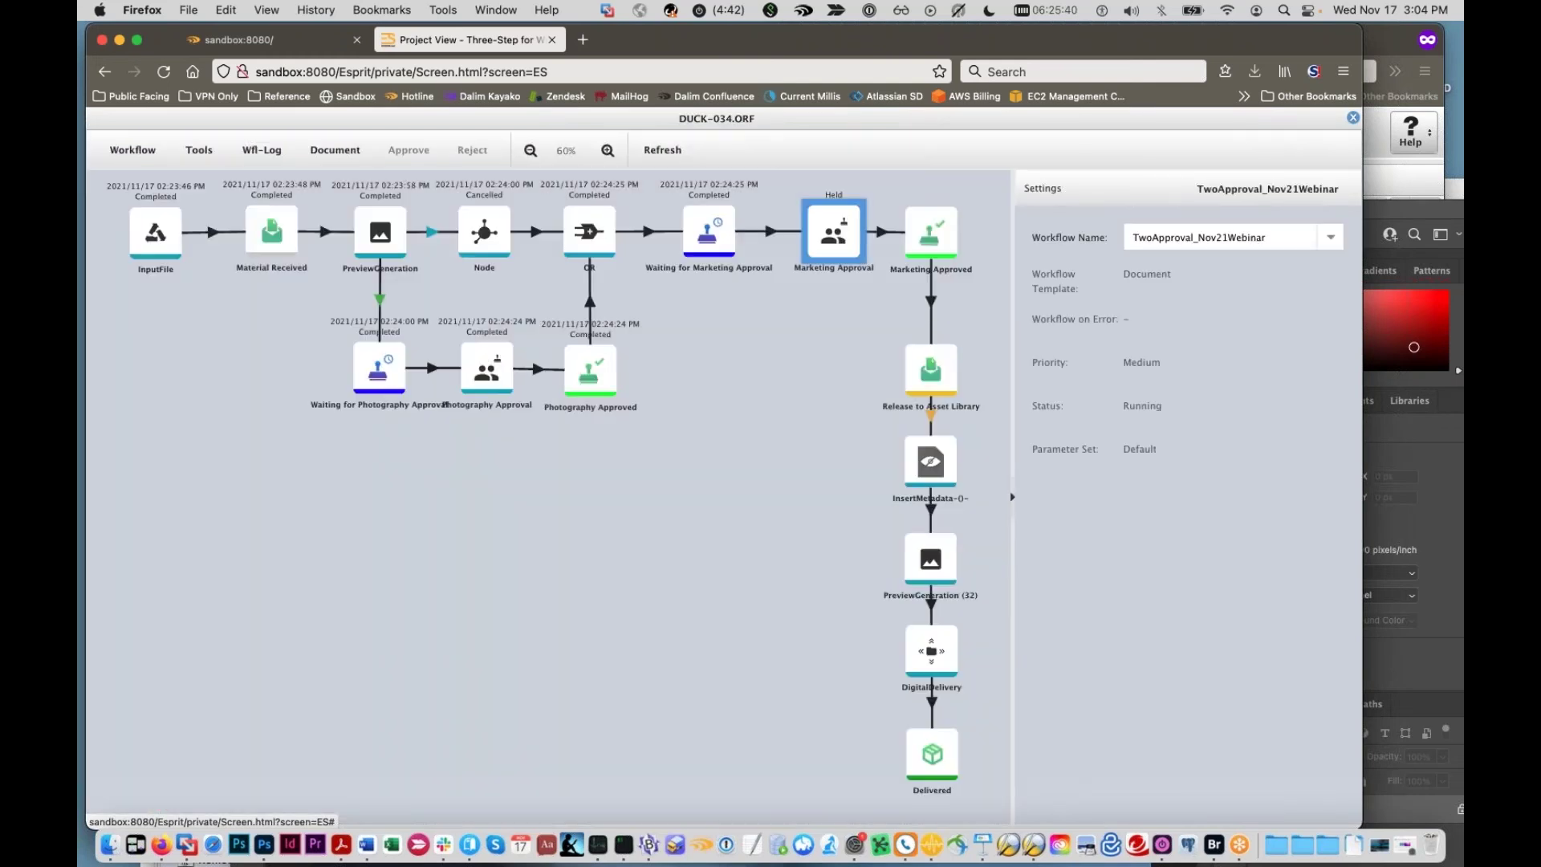
left_click(1353, 119)
left_click(826, 480)
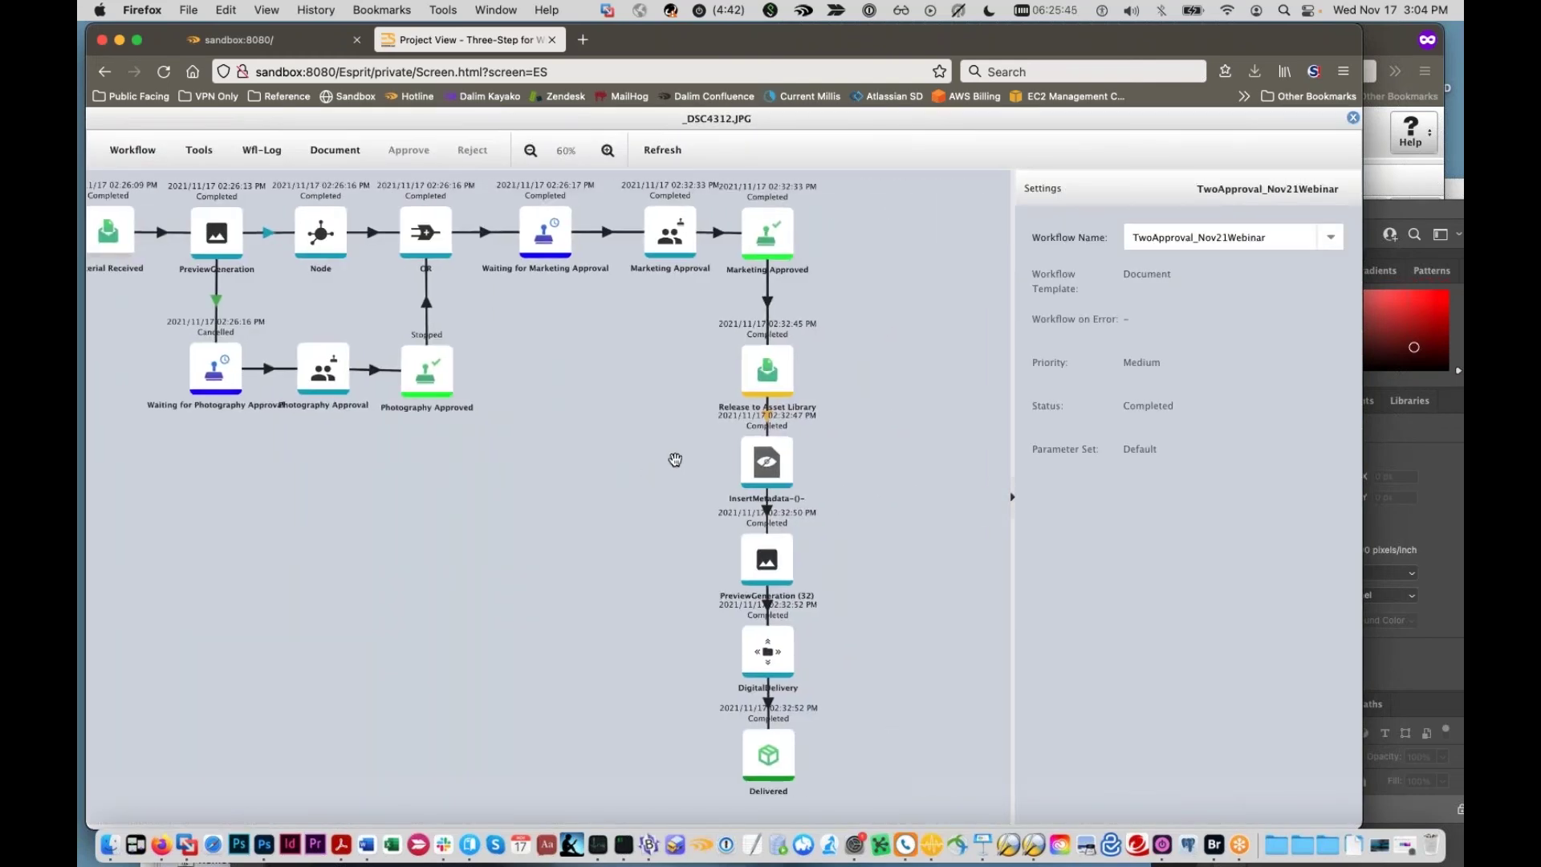
Step: Inspect the condition on the PreviewGeneration link, then close the editor
scroll(674, 458, "up", 3)
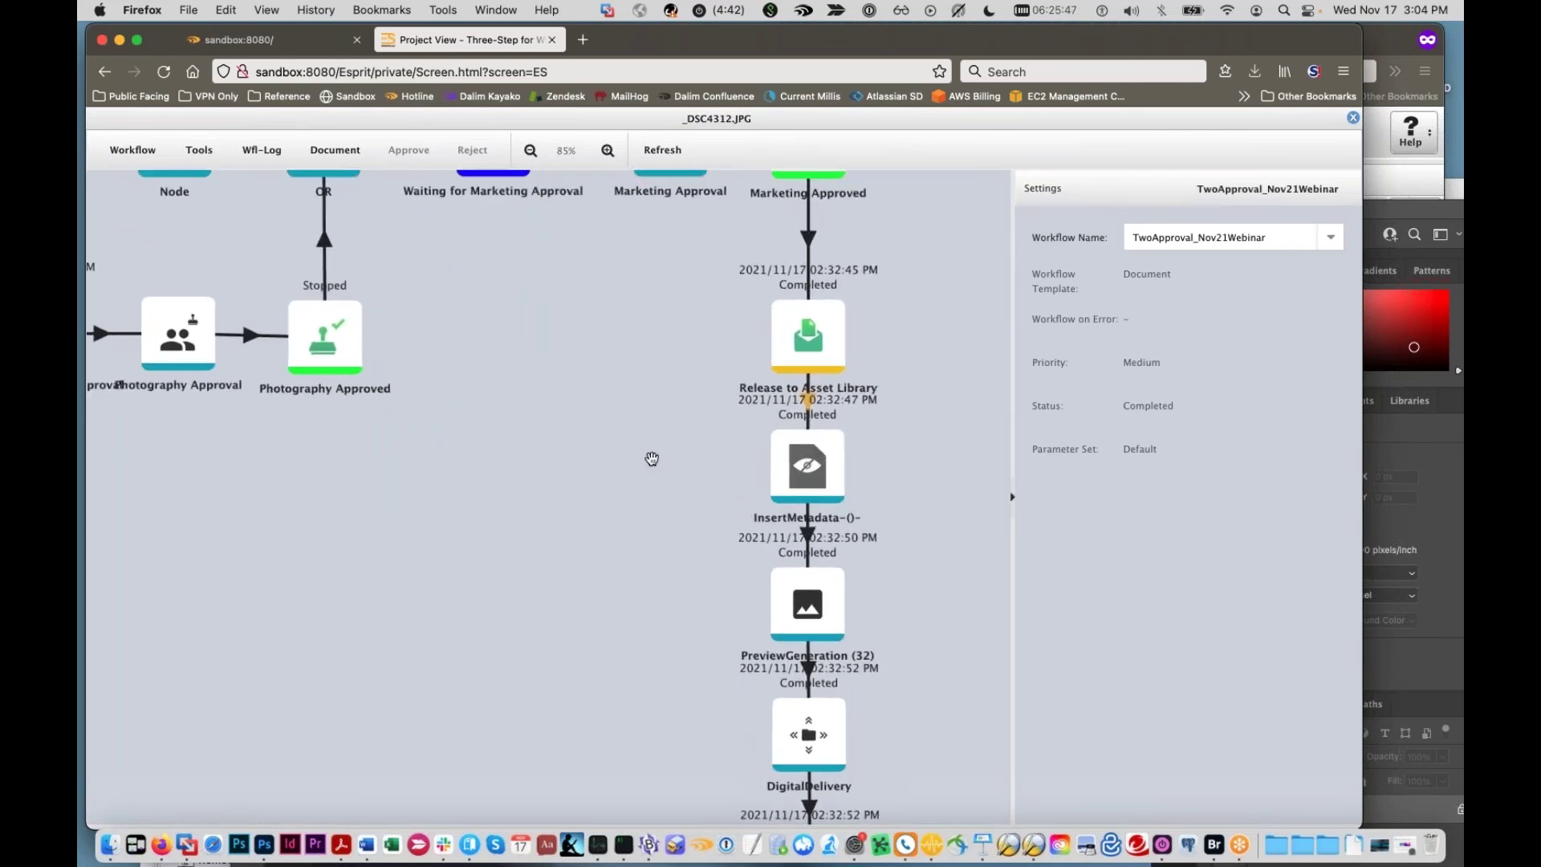
scroll(532, 400, "down", 3)
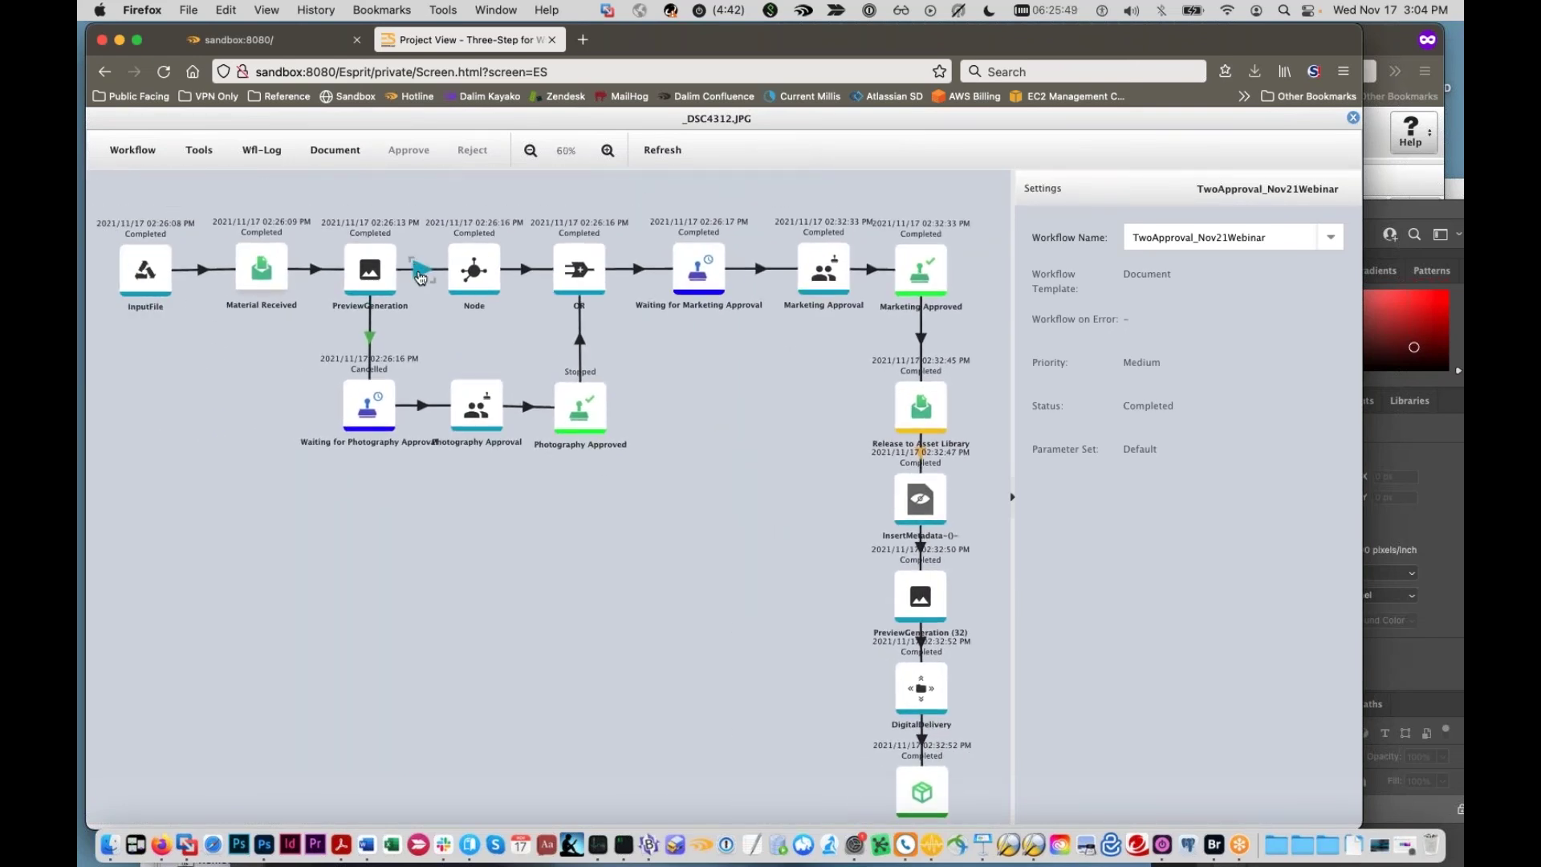
left_click(442, 275)
left_click(1109, 282)
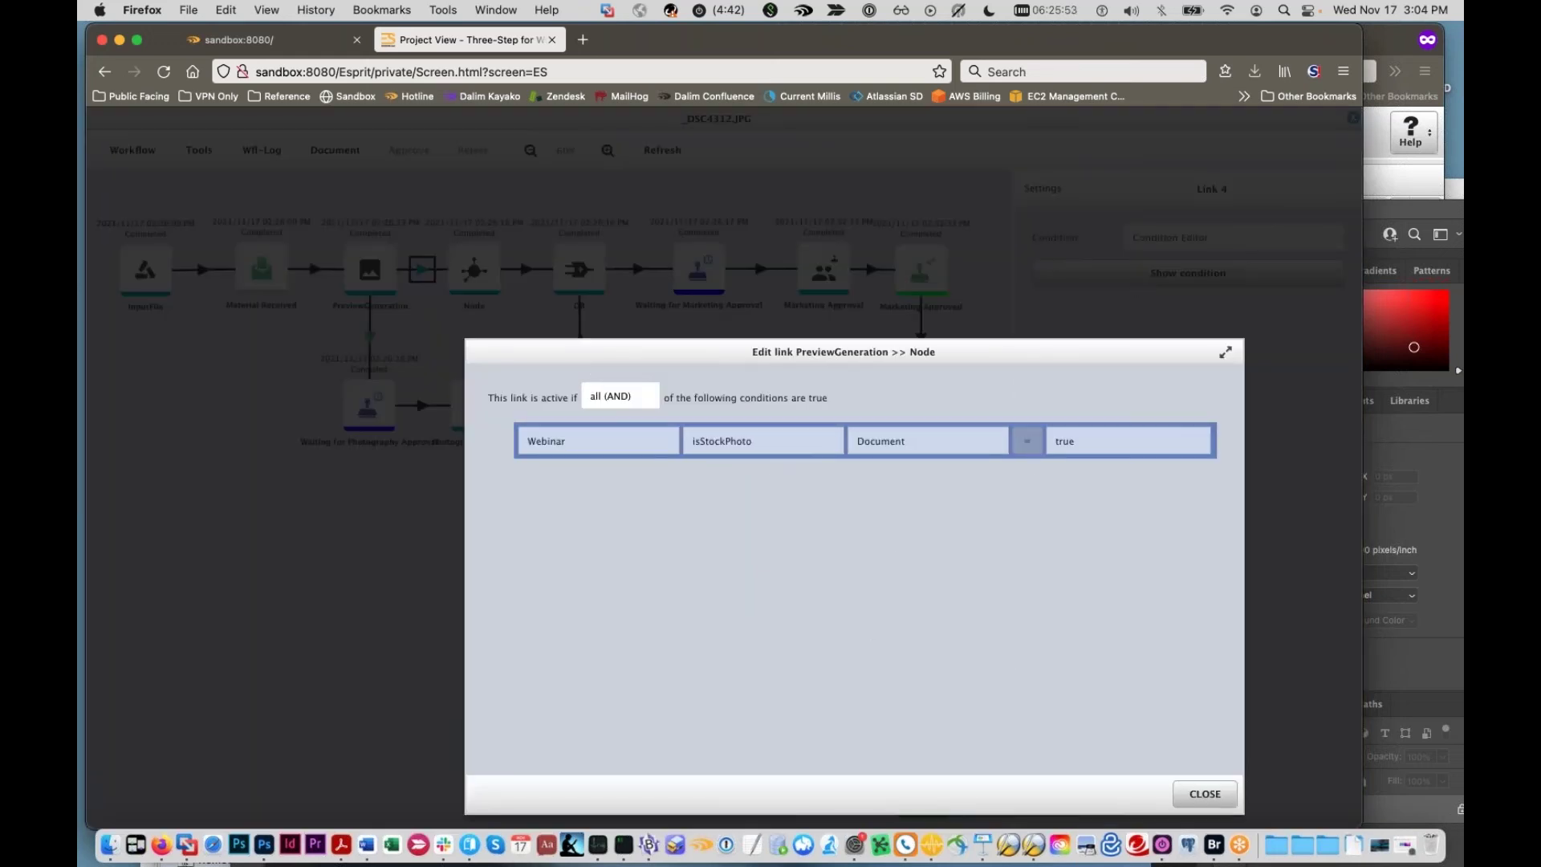
left_click(1205, 794)
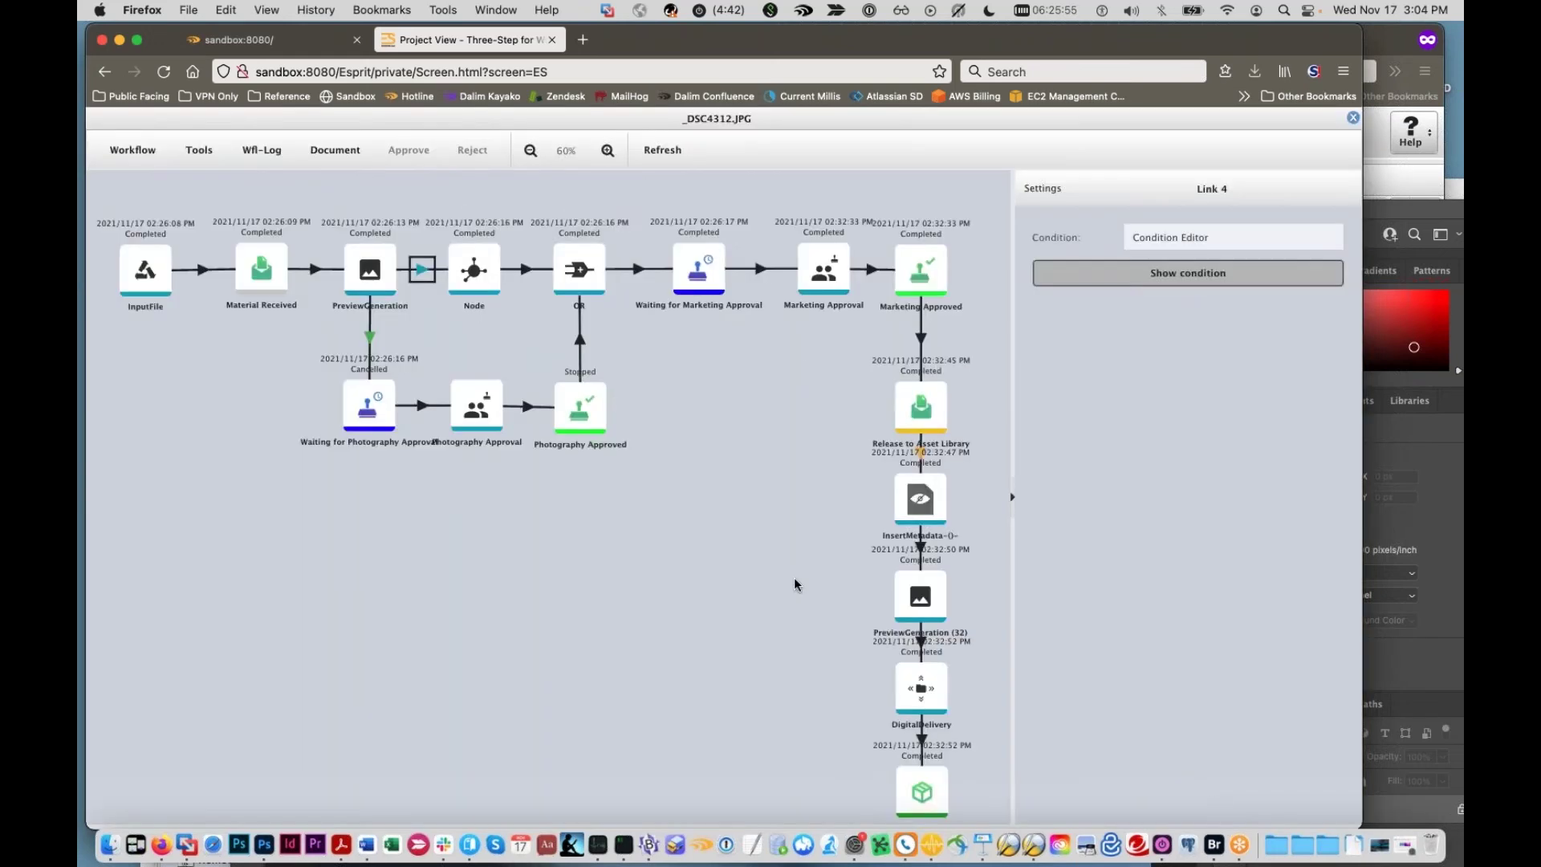
Step: Show the JavaScript condition of the Release to Asset Library → InsertMetadata link
left_click_drag(794, 584, 690, 514)
left_click_drag(674, 422, 737, 418)
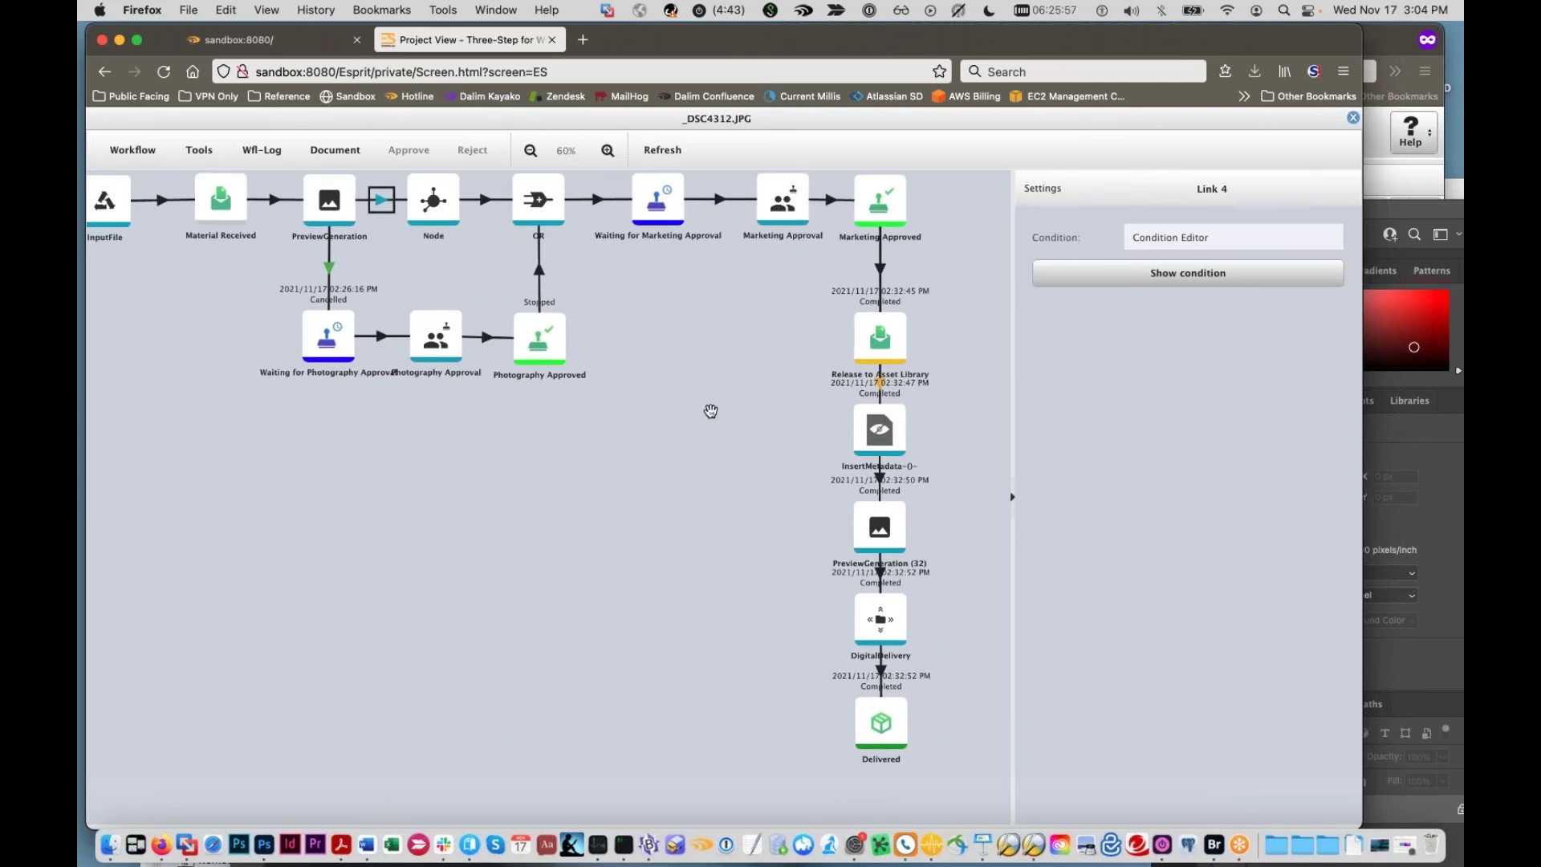
left_click_drag(821, 386, 589, 434)
left_click_drag(687, 439, 775, 443)
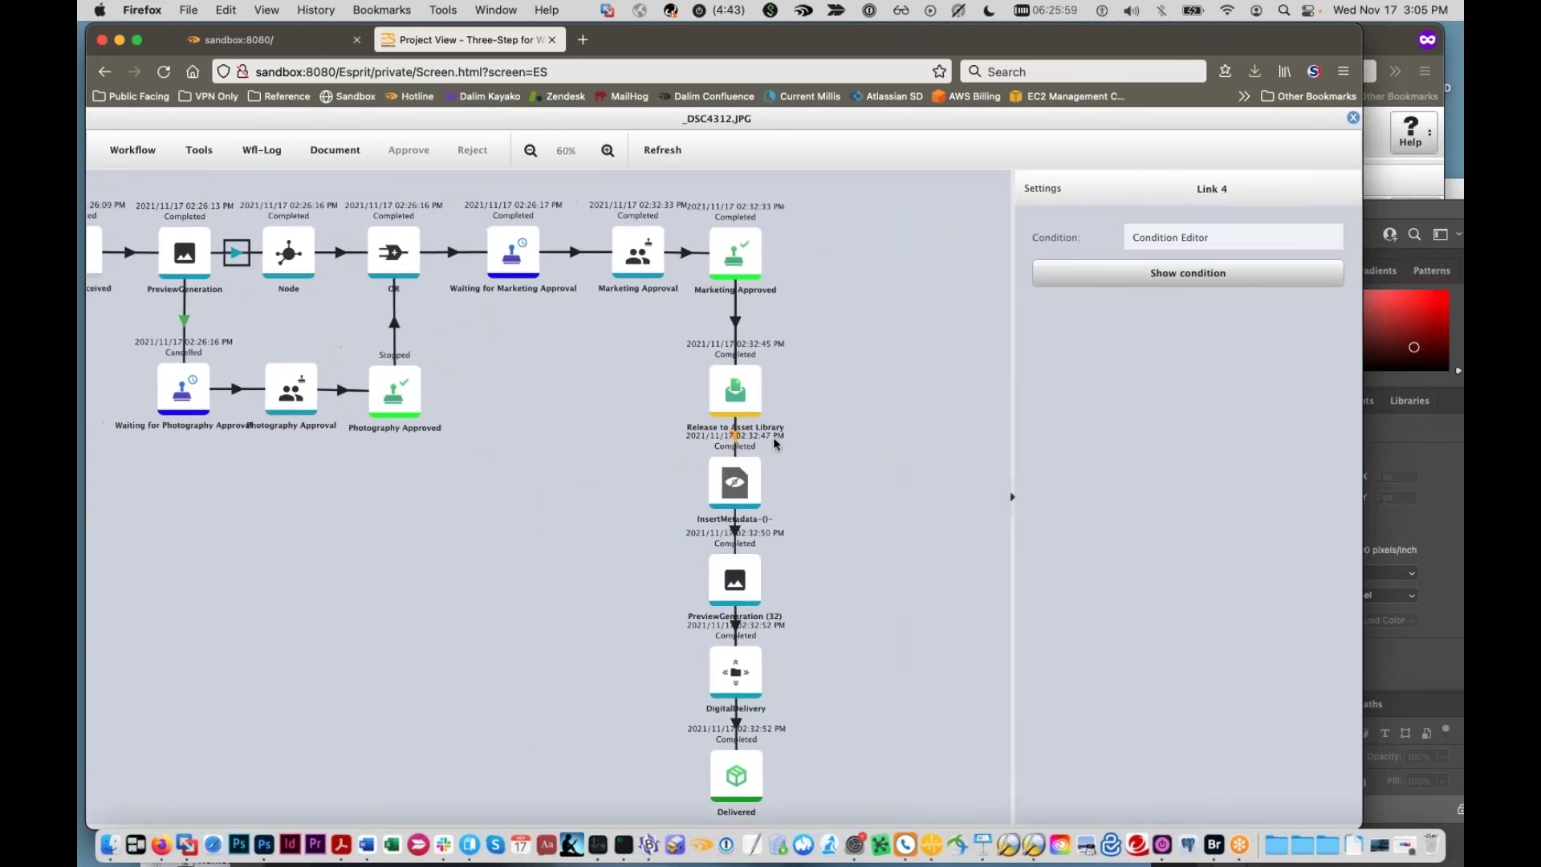
left_click(735, 437)
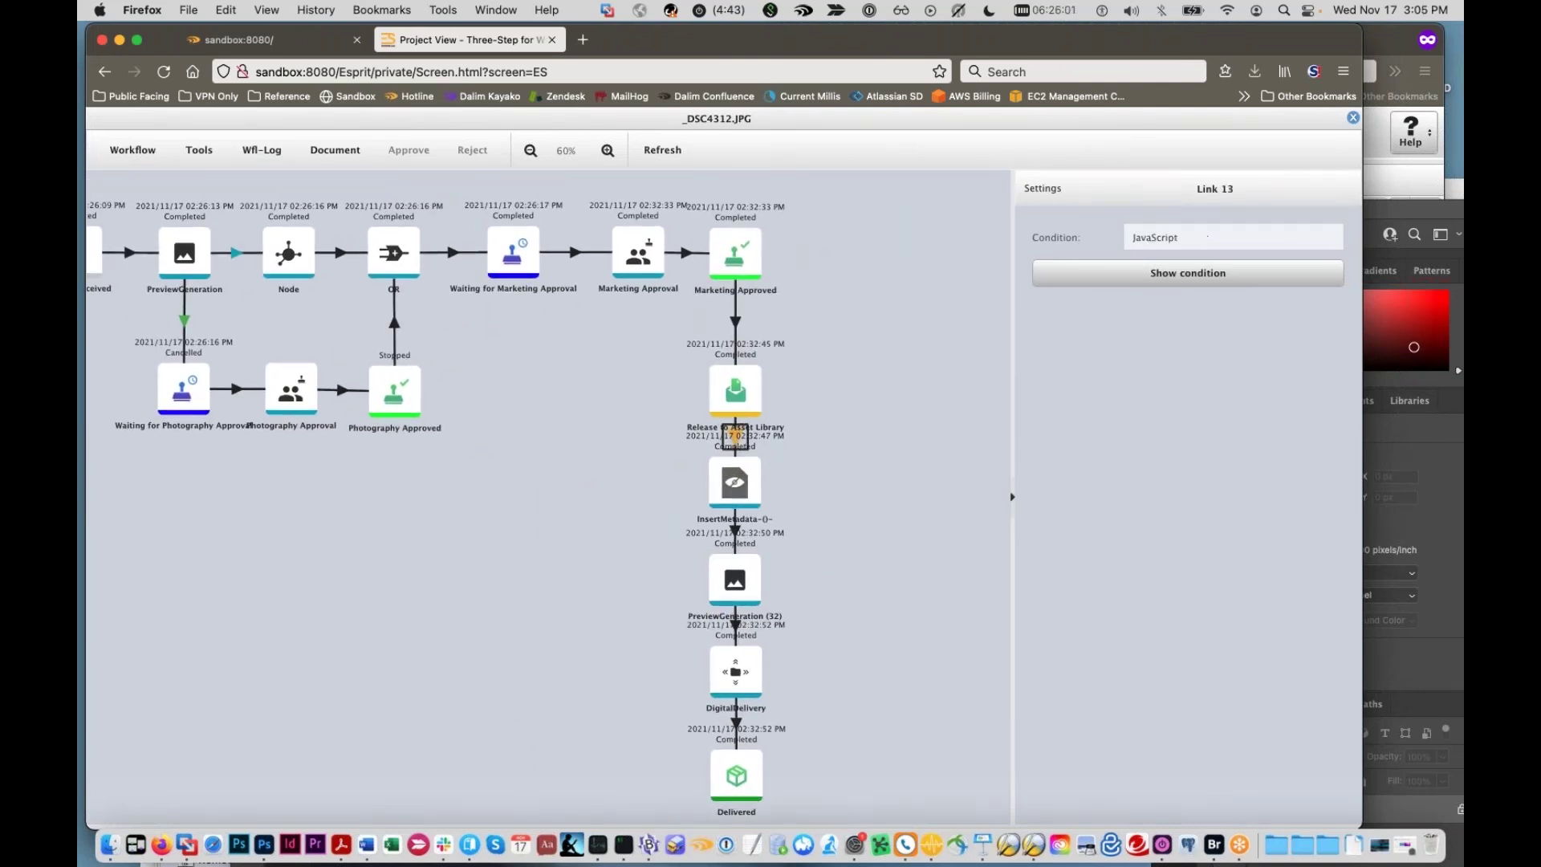
left_click(1184, 279)
Step: Move Photoshop aside and examine the Context.setMetaData call on script line 2
left_click(1373, 217)
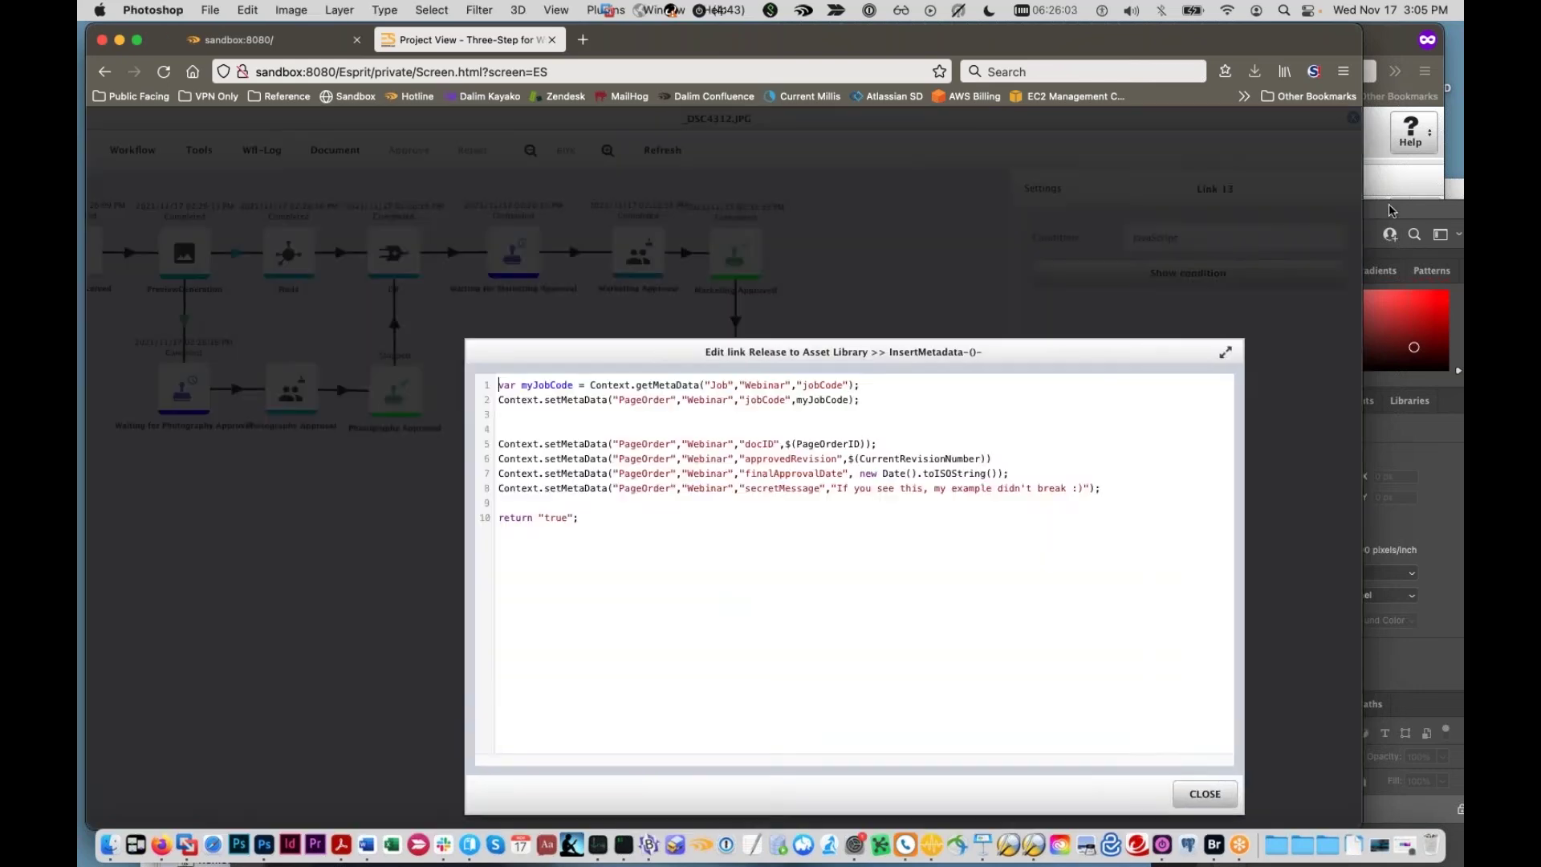
left_click_drag(899, 210, 826, 733)
left_click(580, 382)
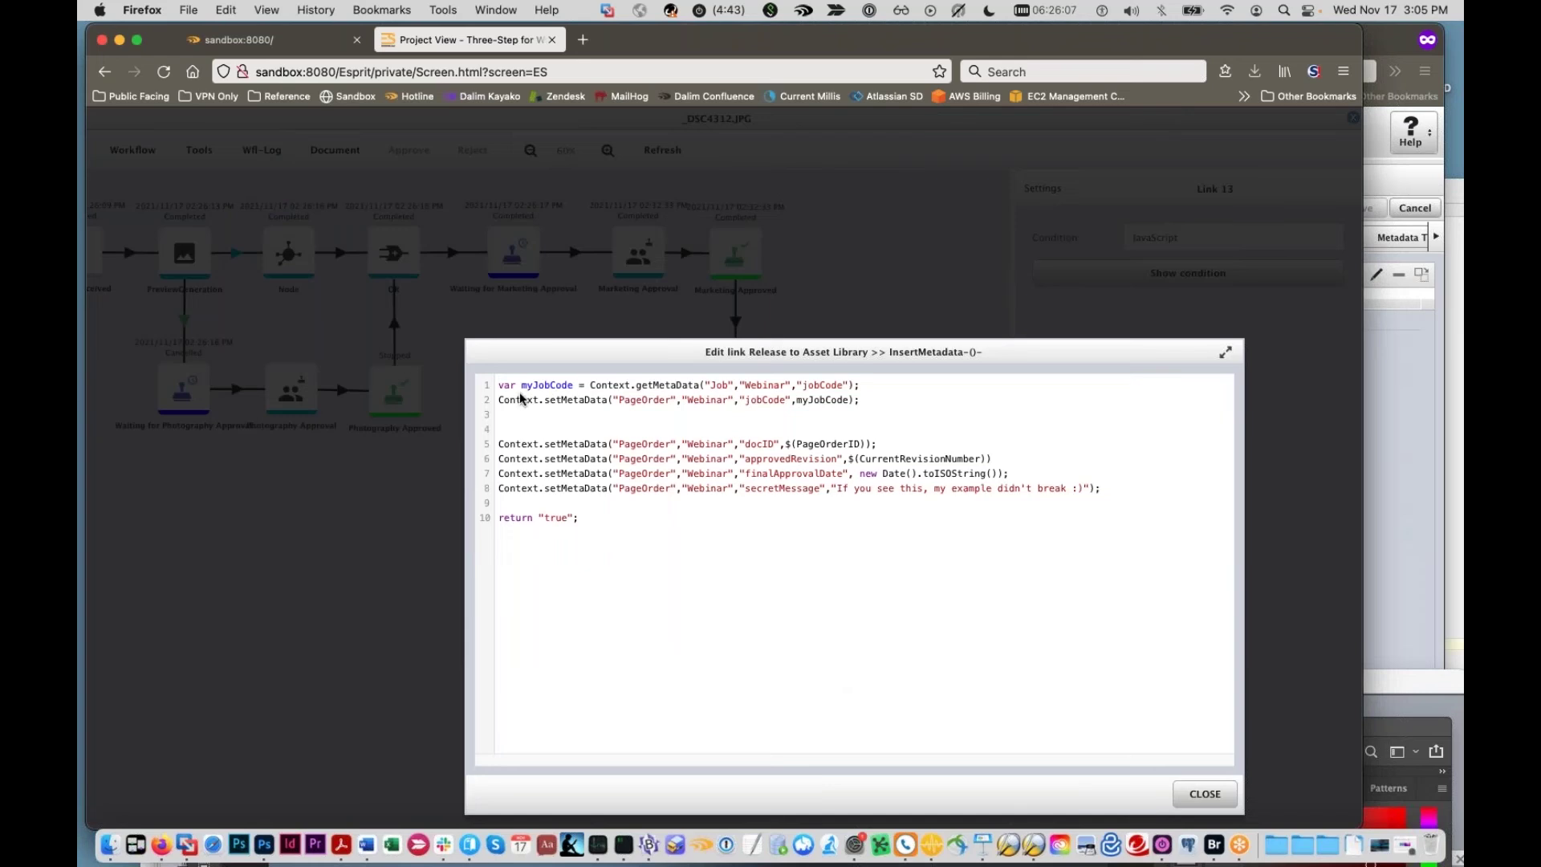
left_click_drag(499, 401, 608, 404)
left_click(616, 401)
left_click(865, 384)
left_click(561, 401)
Step: Highlight the secretMessage text on line 8 and bring Photoshop's Custom Metadata panel forward
left_click_drag(1144, 484, 440, 498)
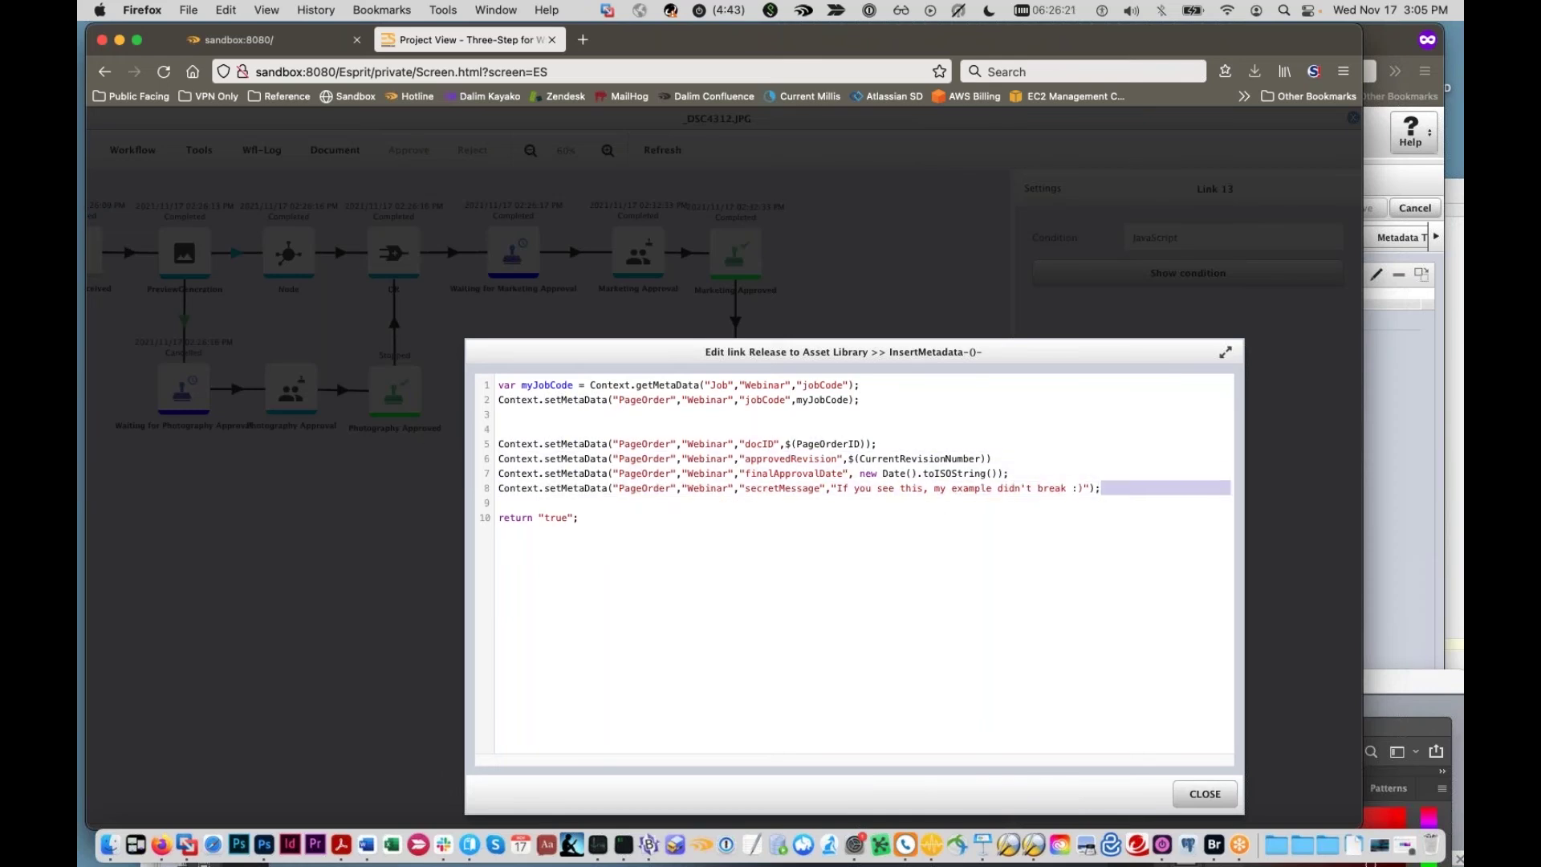
double_click(656, 491)
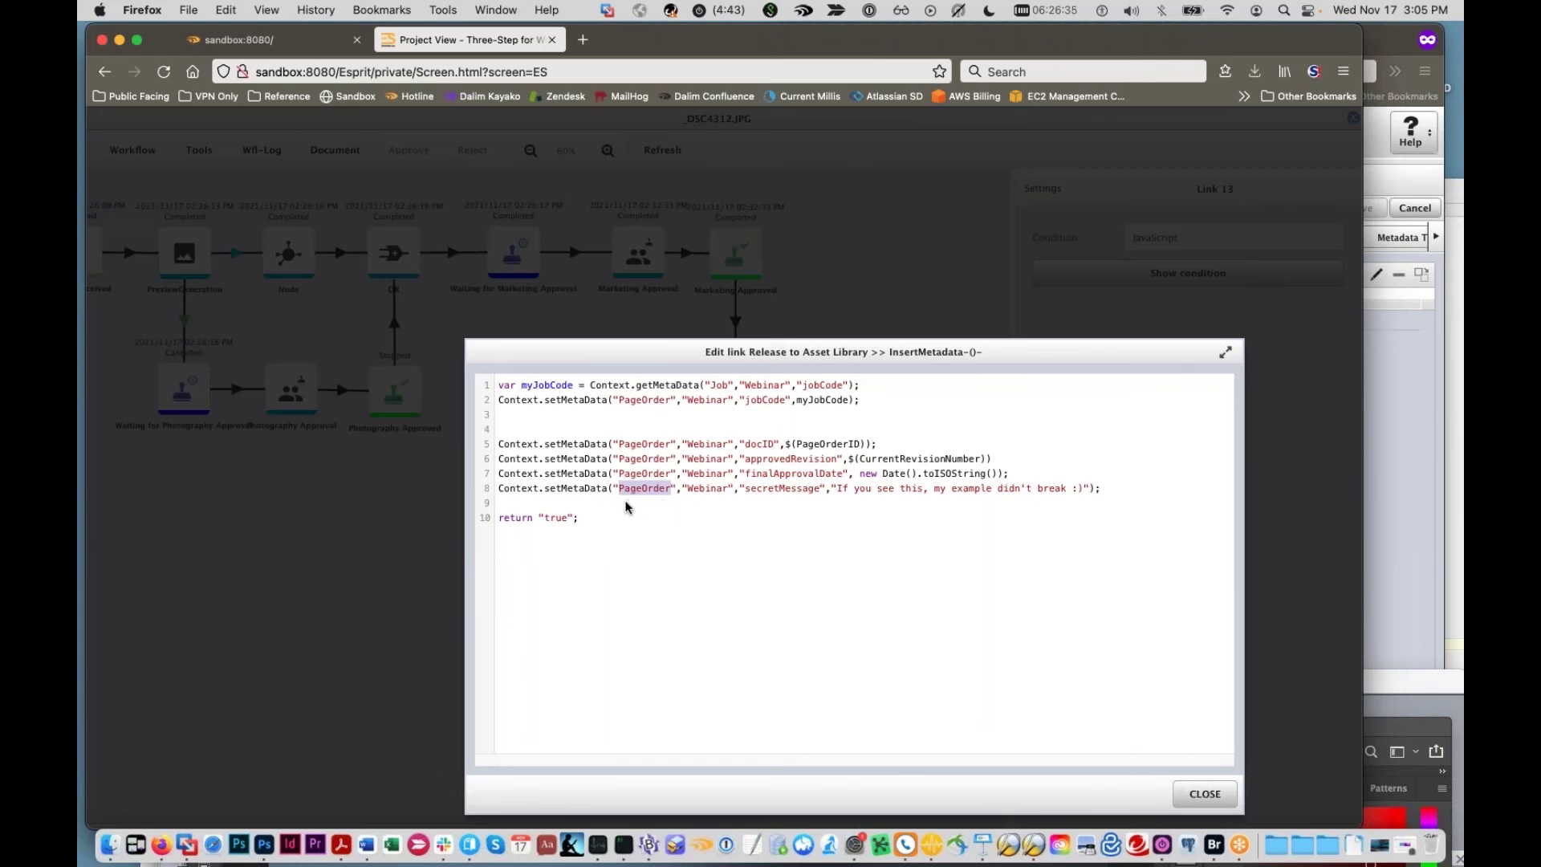
double_click(763, 486)
left_click(711, 488)
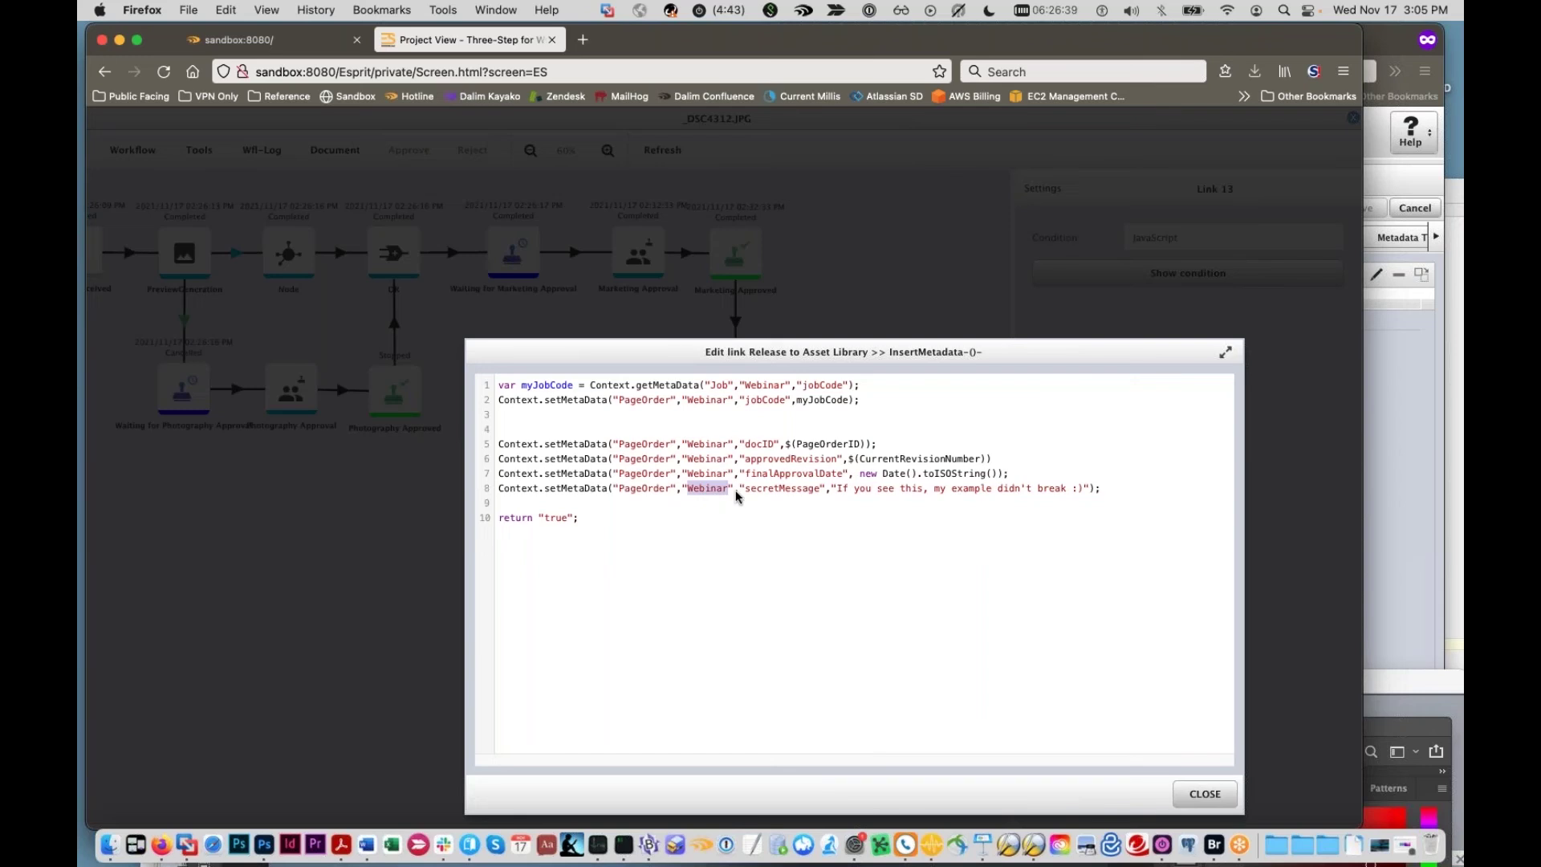
left_click(783, 490)
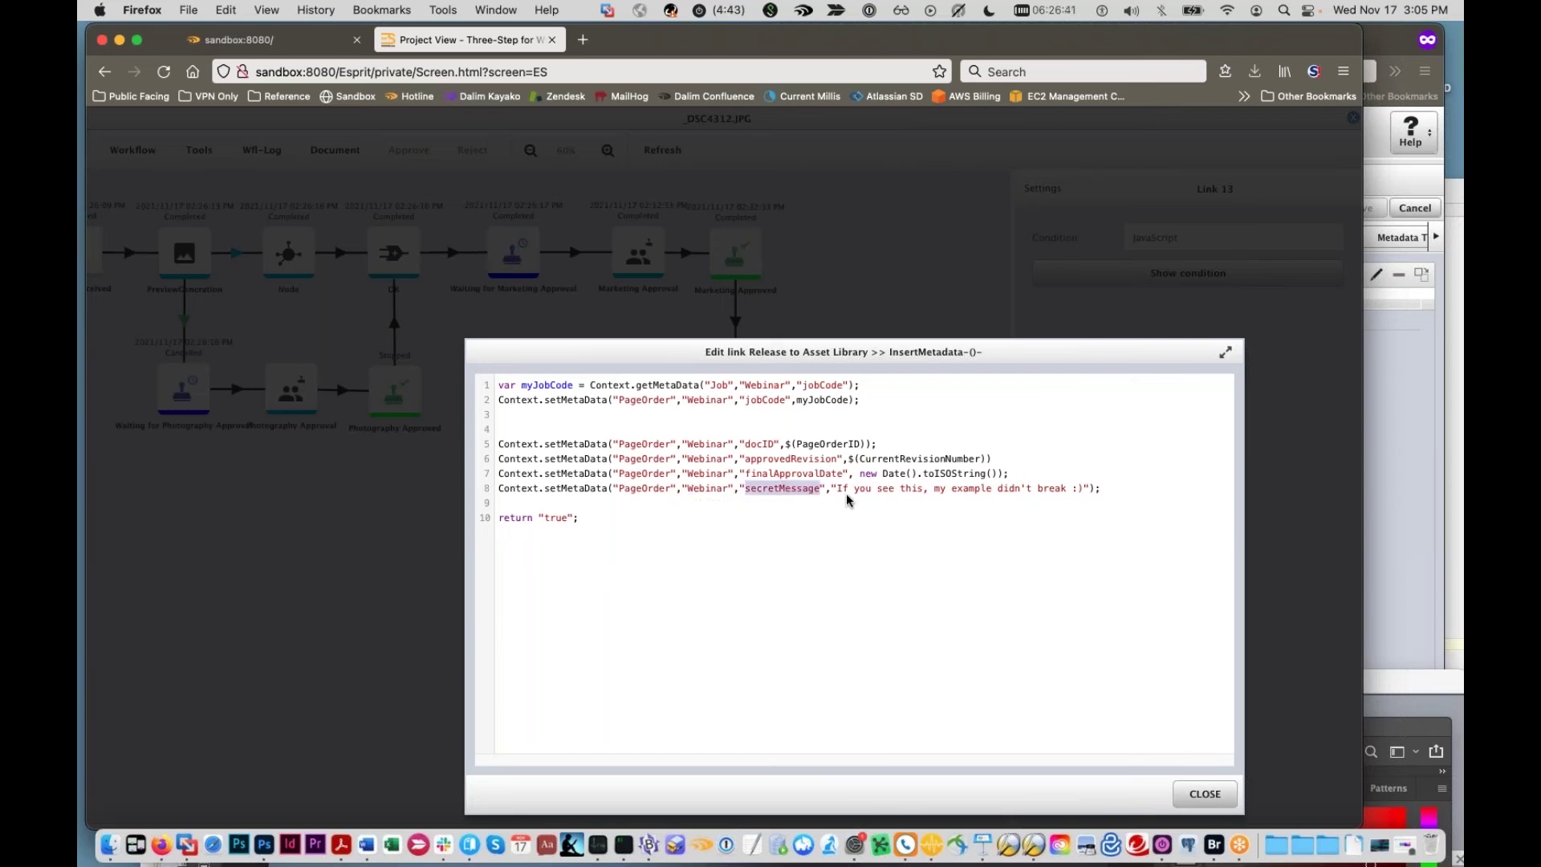
left_click(839, 490)
left_click_drag(840, 489, 1082, 495)
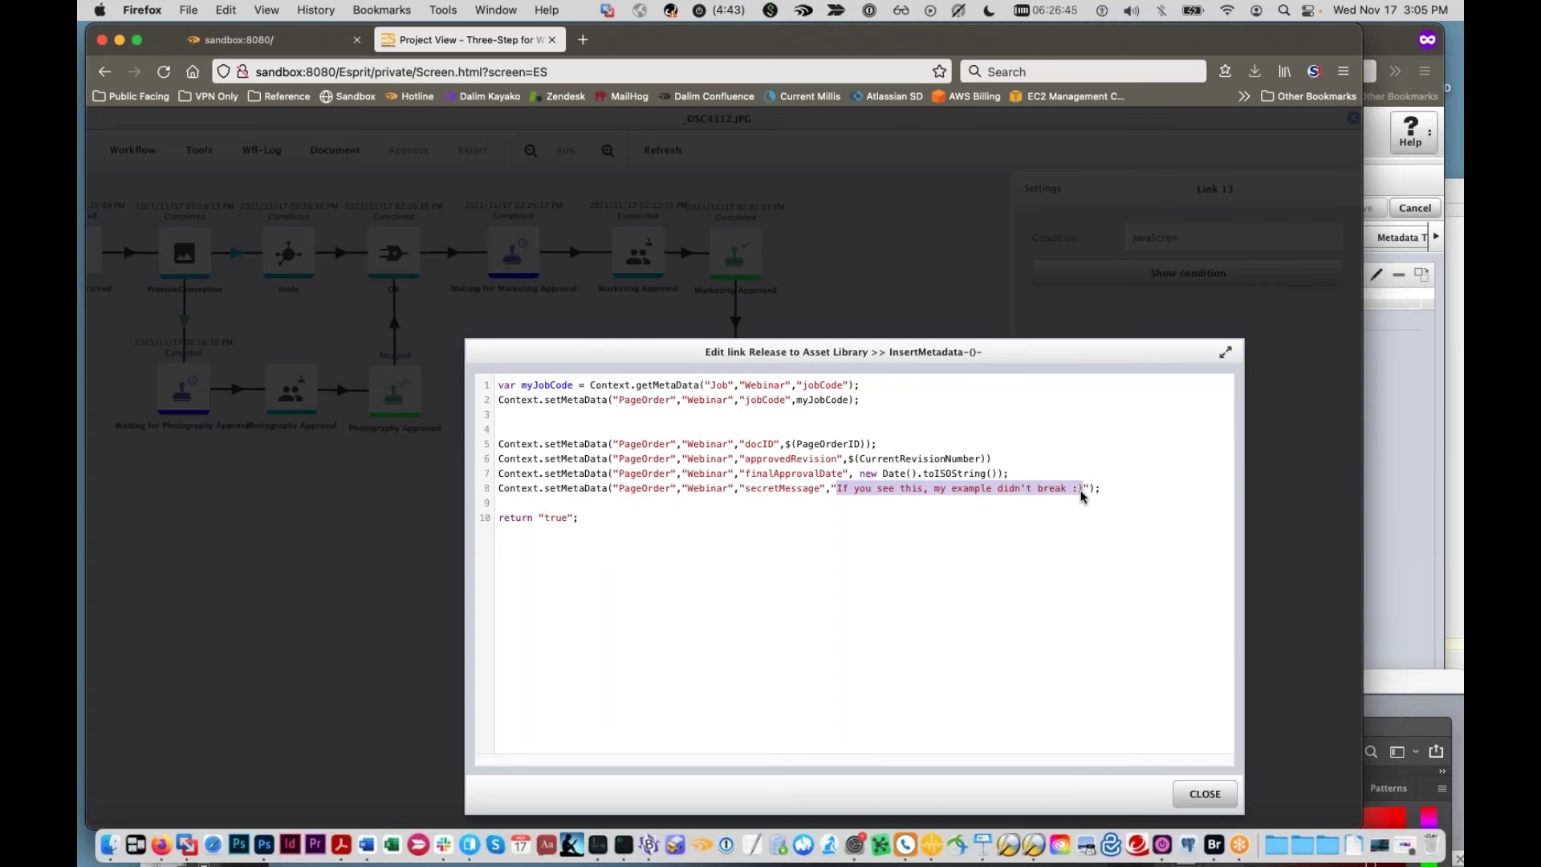
left_click_drag(1392, 736, 669, 4)
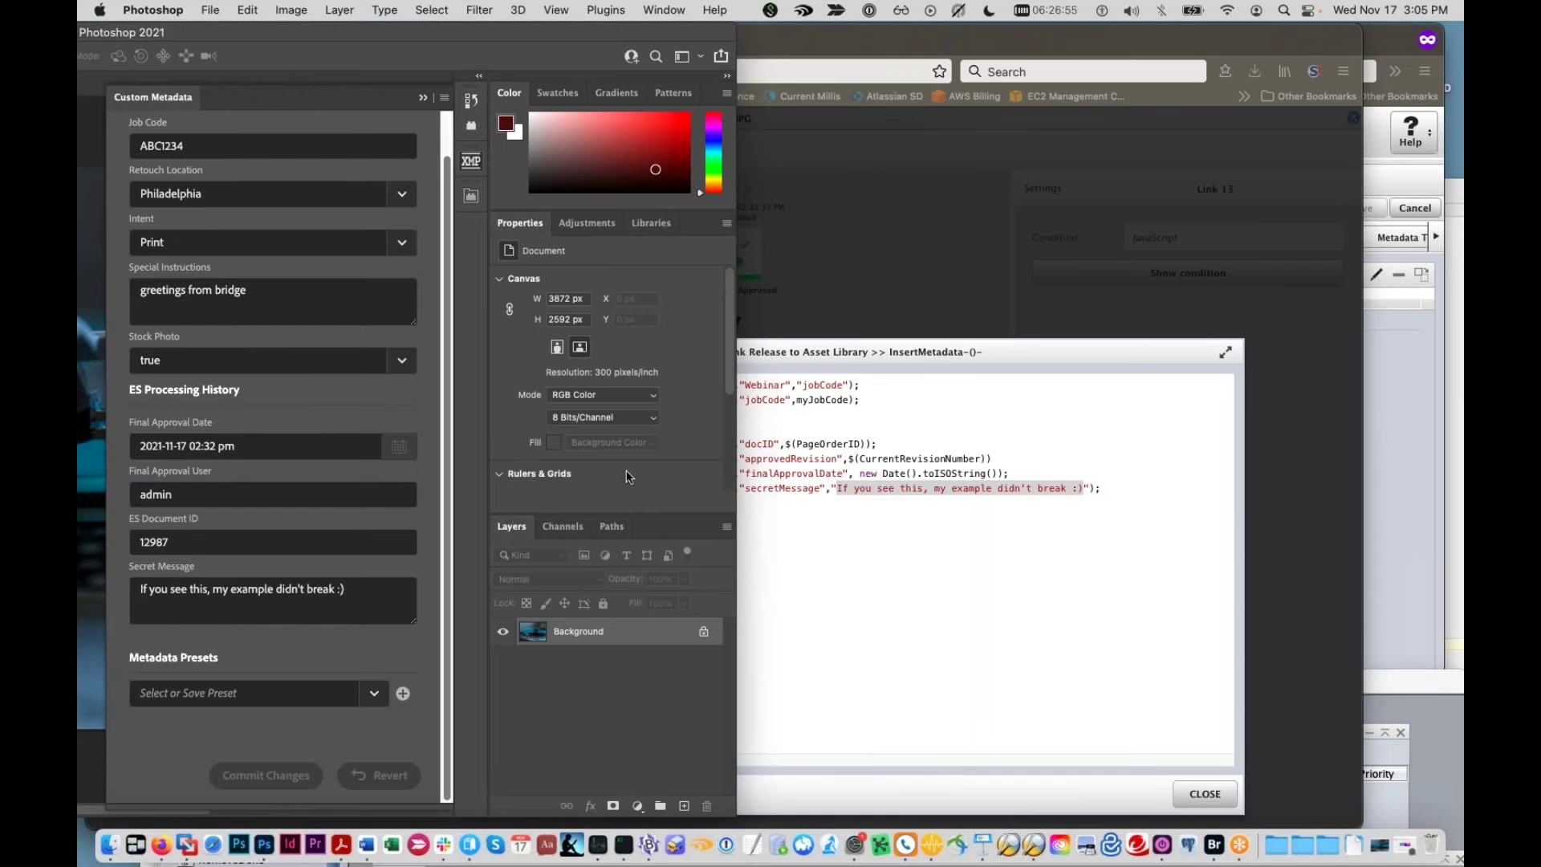
Step: Compare Photoshop's Secret Message value with the script, then return to the Dalim ES editor
left_click_drag(354, 590, 181, 590)
left_click(885, 536)
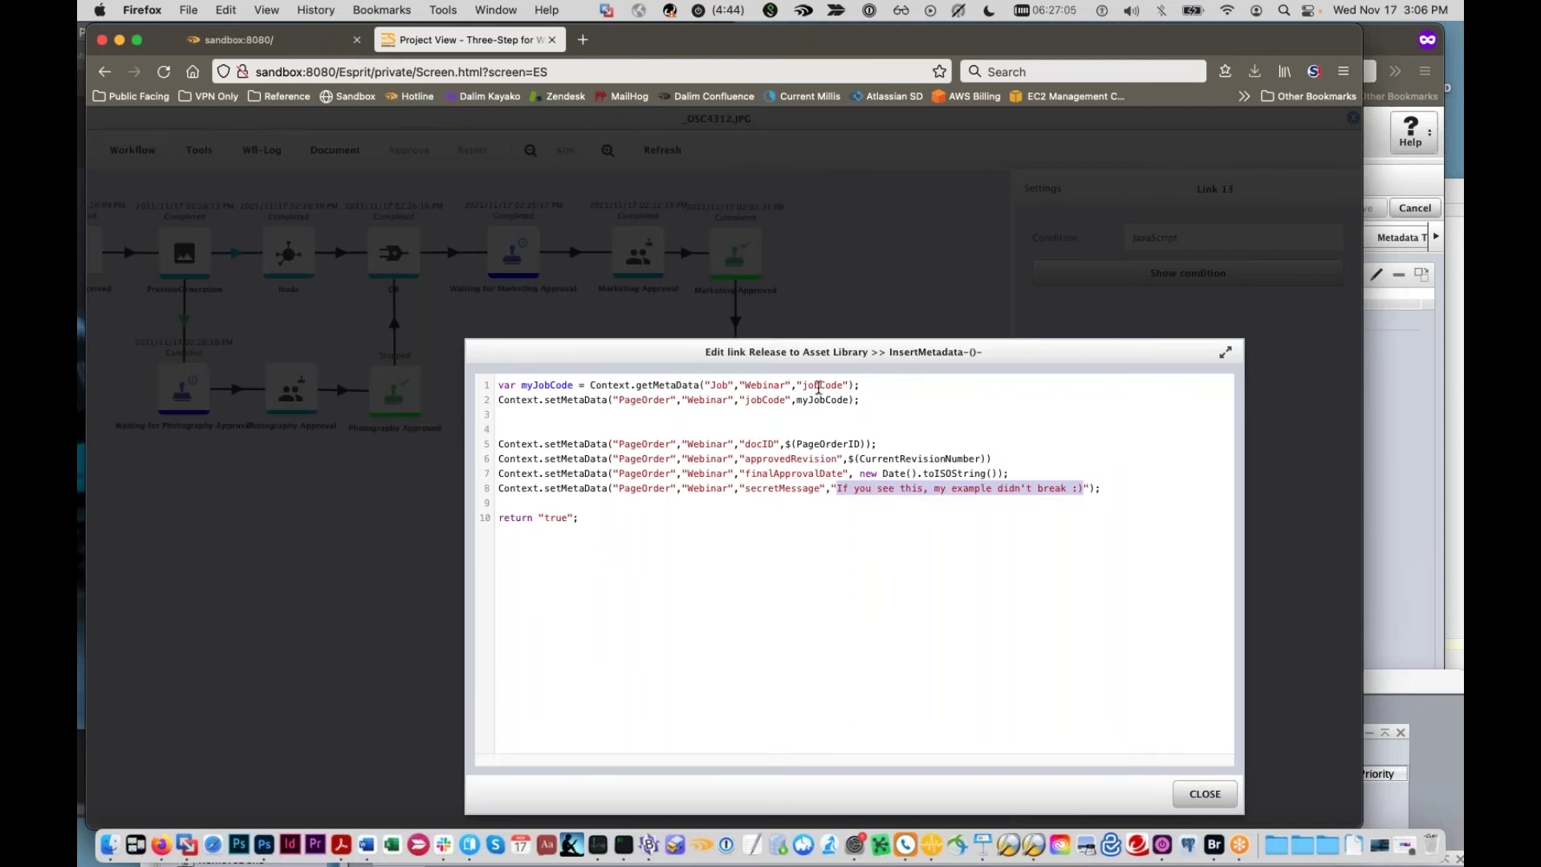
left_click_drag(860, 385, 467, 385)
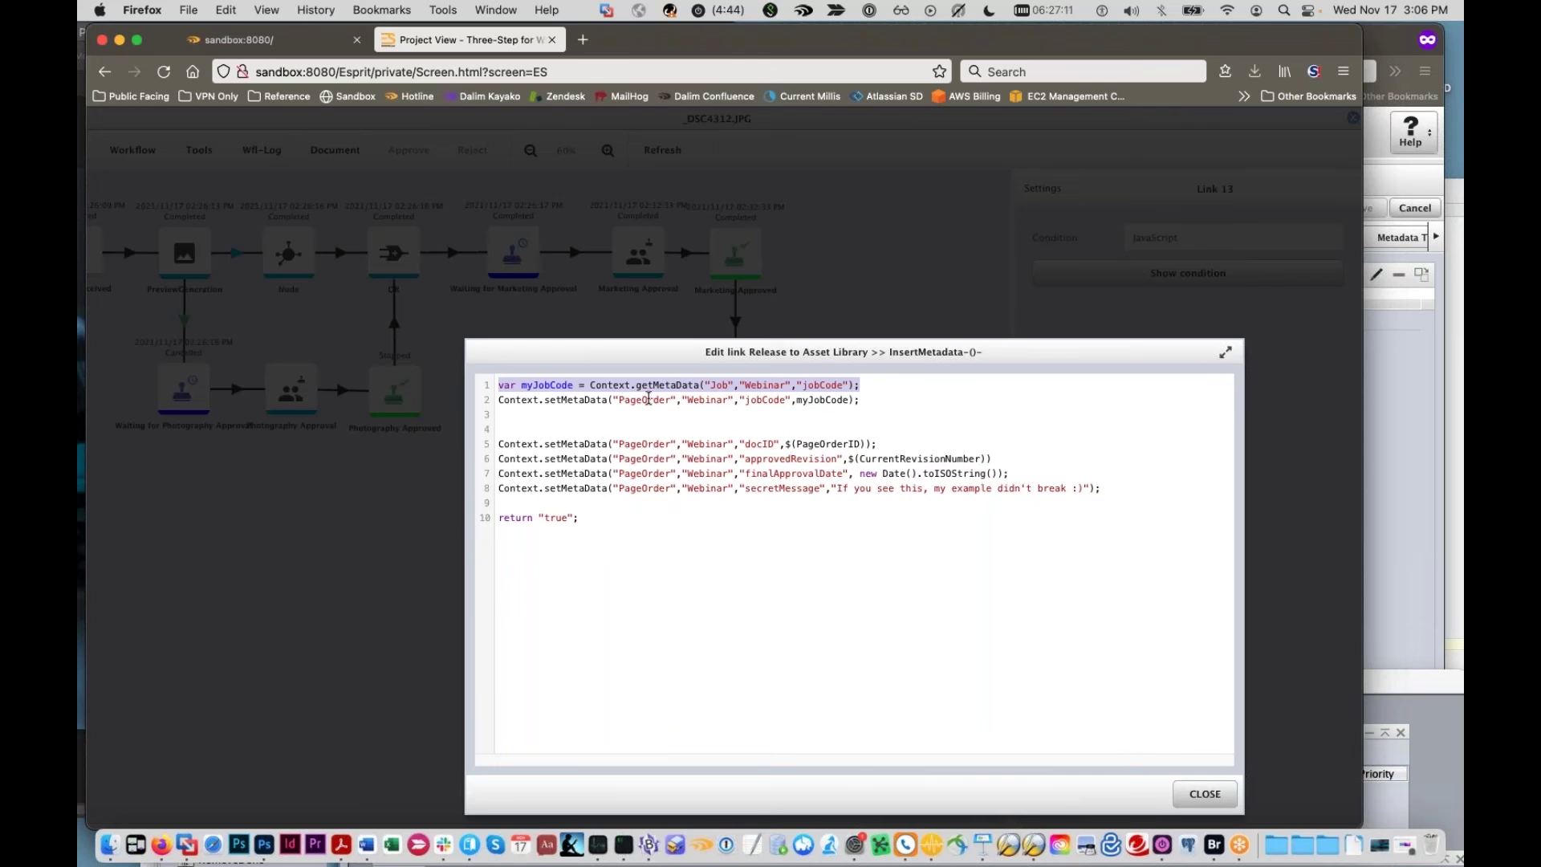
left_click_drag(879, 386, 584, 370)
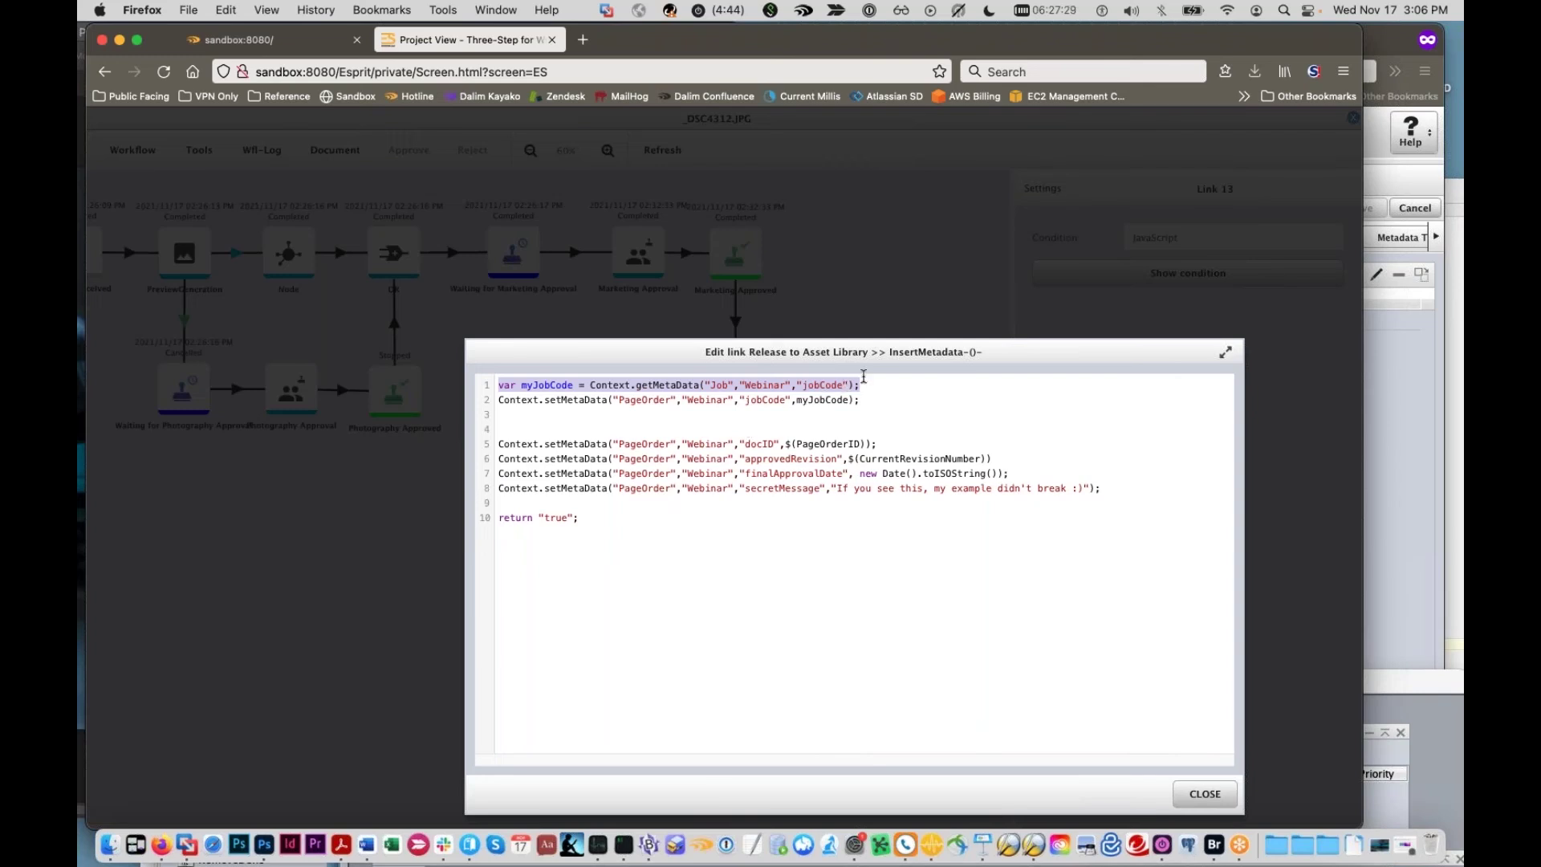
Step: Examine the line 1 getMetaData call, picking out its Job, Webinar and jobCode arguments
left_click(867, 385)
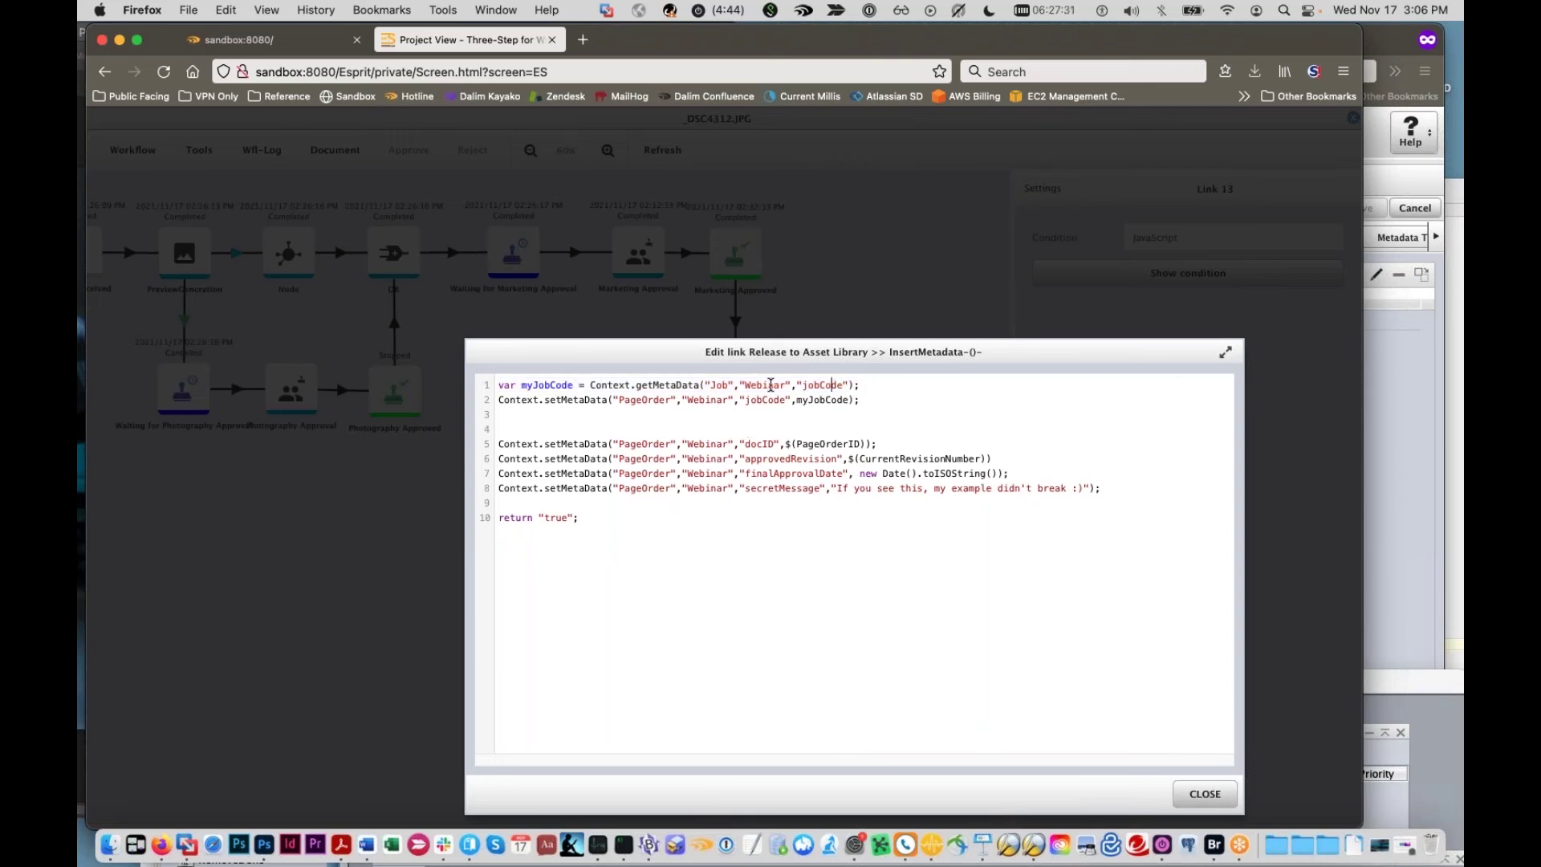
double_click(735, 385)
double_click(709, 386)
double_click(720, 385)
double_click(680, 384)
double_click(714, 386)
left_click(840, 387)
double_click(841, 386)
double_click(748, 386)
double_click(718, 386)
left_click(733, 385)
Step: Highlight the setMetaData call and its arguments on script line 2
left_click_drag(887, 401, 602, 401)
left_click_drag(498, 402, 516, 402)
left_click(567, 401)
left_click_drag(622, 400, 955, 397)
left_click(952, 397)
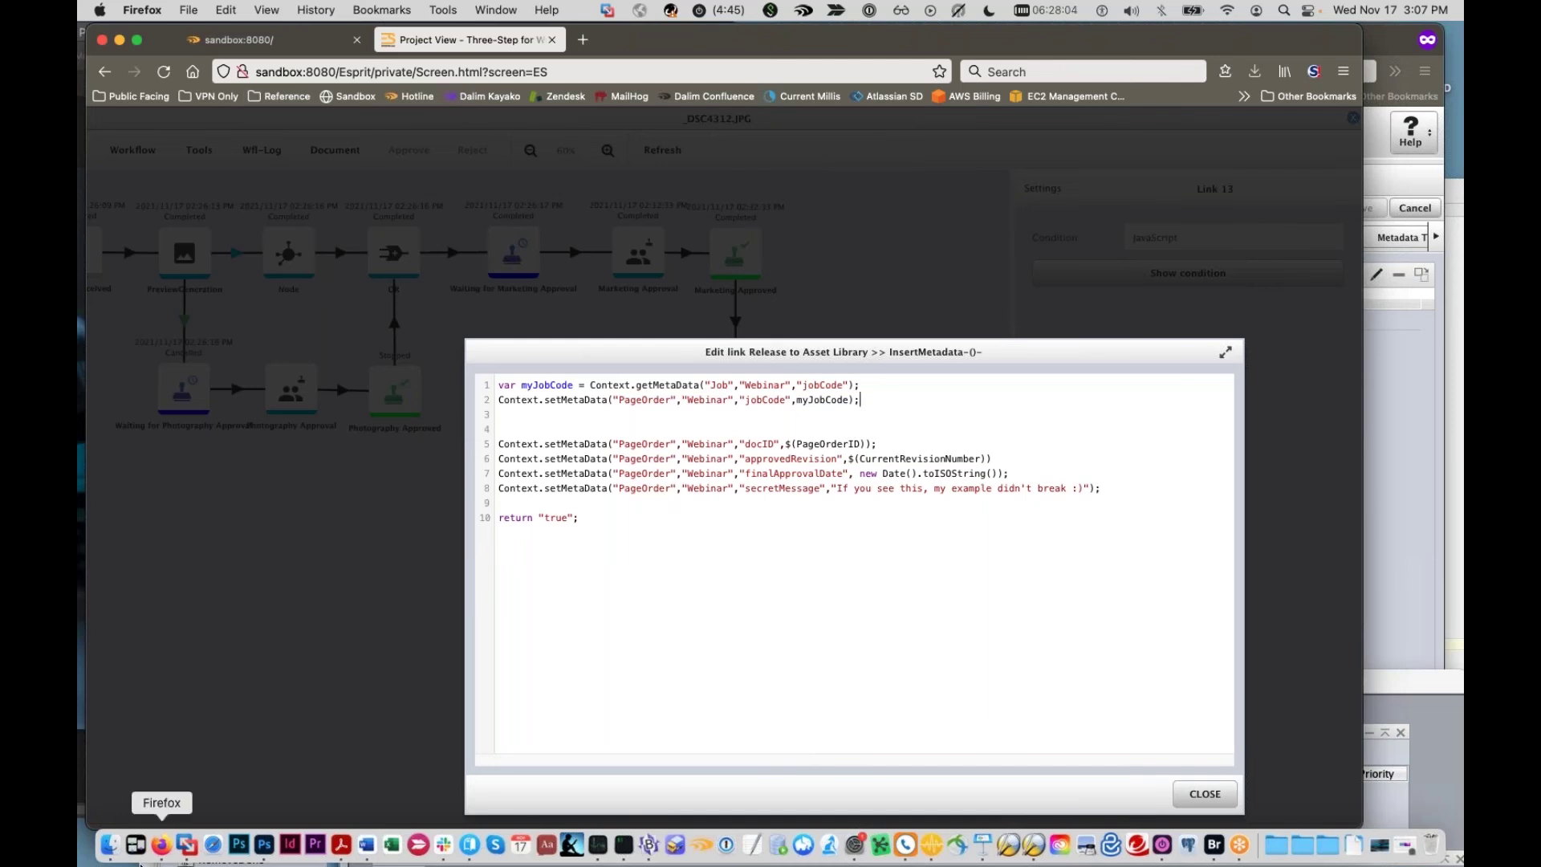
Step: Set a Downloads Finder window aside, close the link editor and open the project's upload form
left_click(110, 844)
left_click_drag(768, 344, 1540, 299)
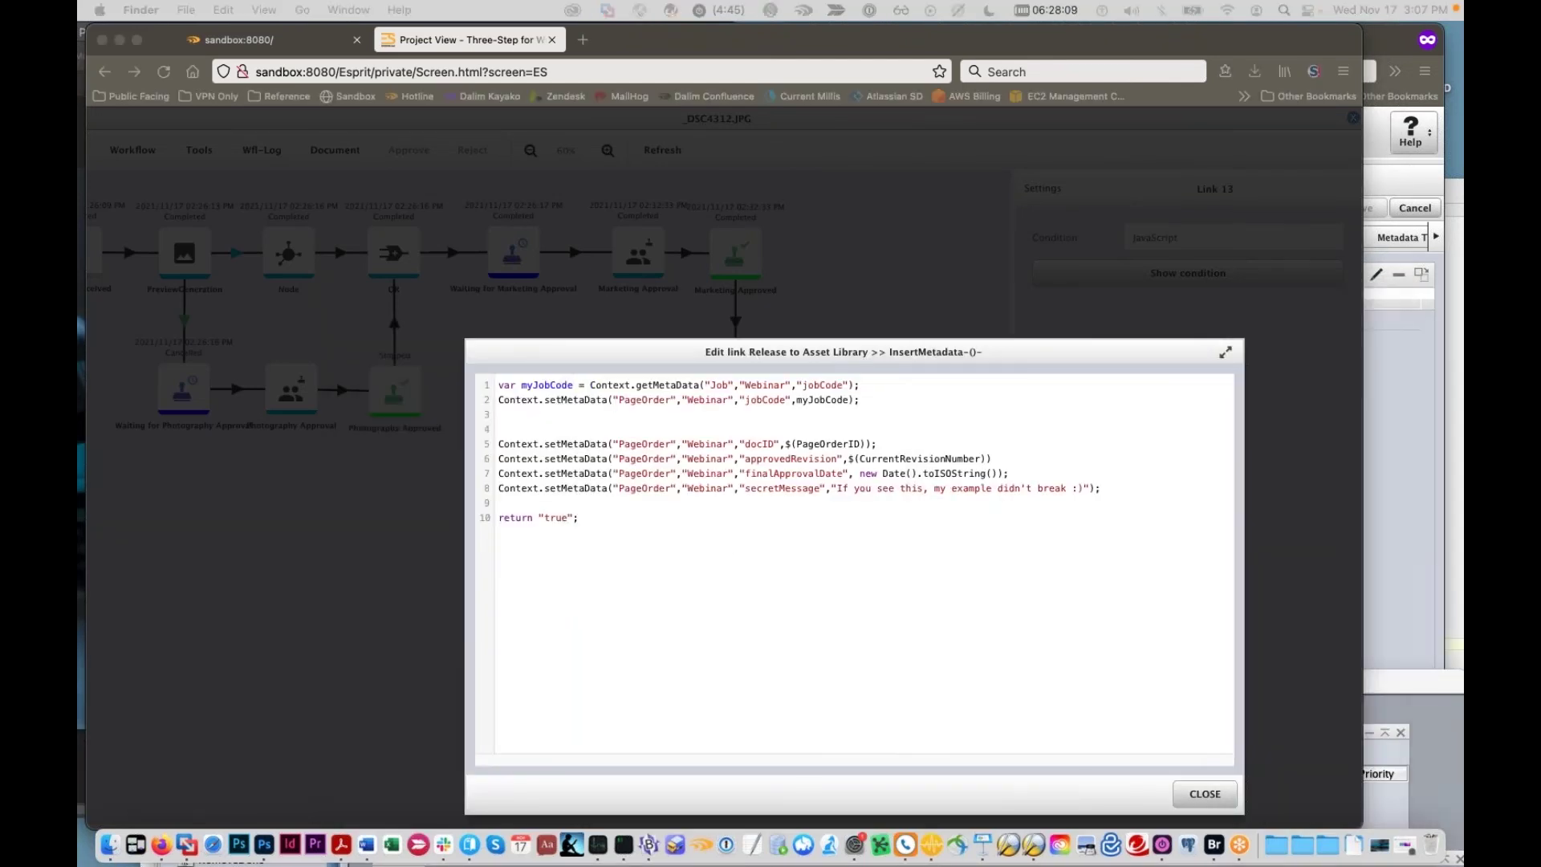
left_click(1212, 797)
left_click(1205, 794)
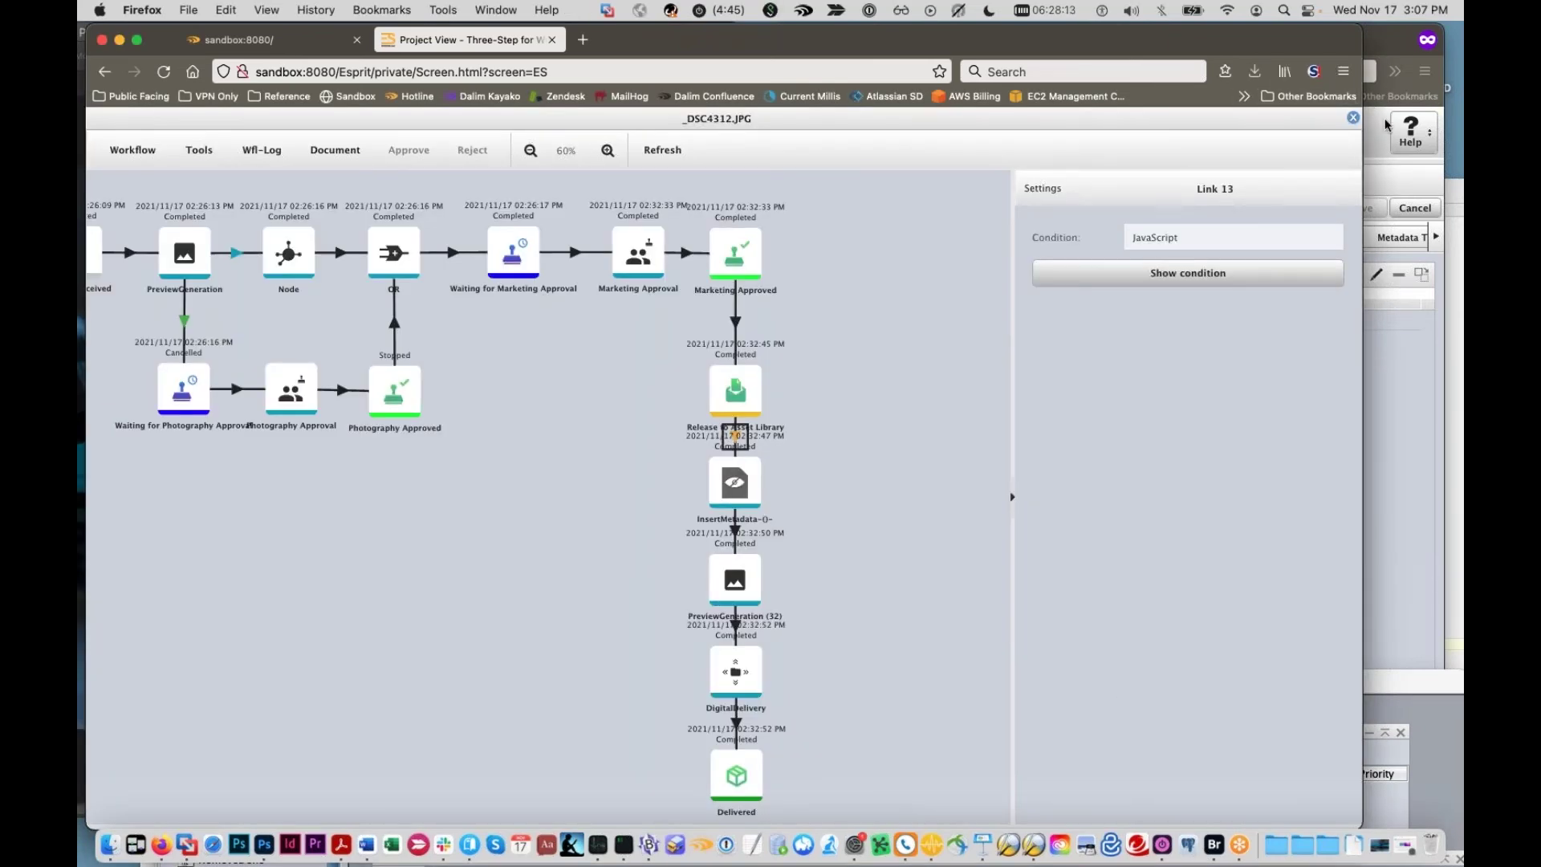
left_click(1353, 119)
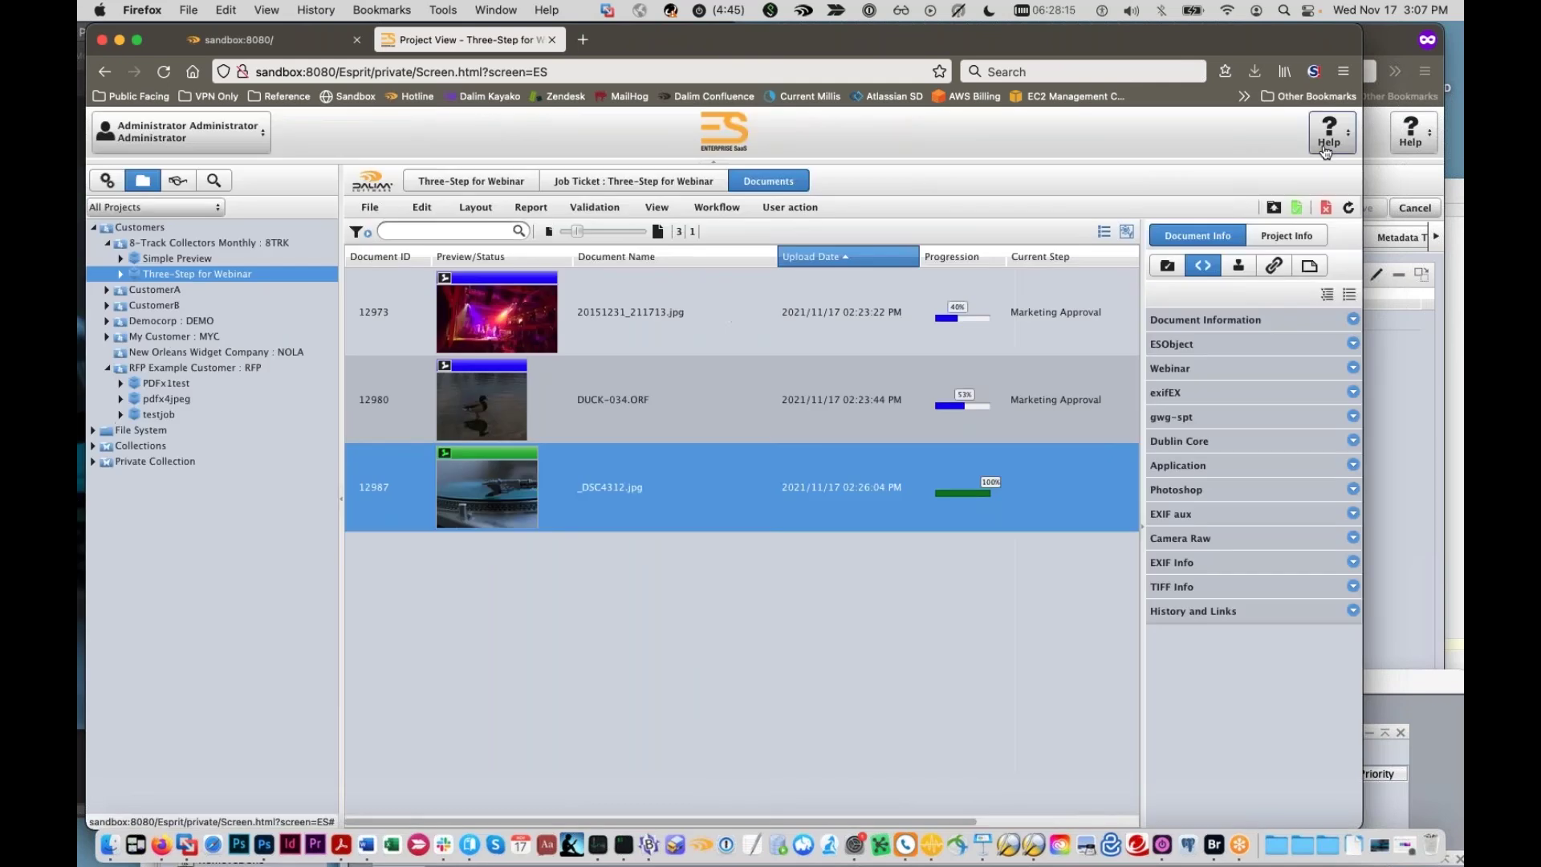
left_click(1273, 207)
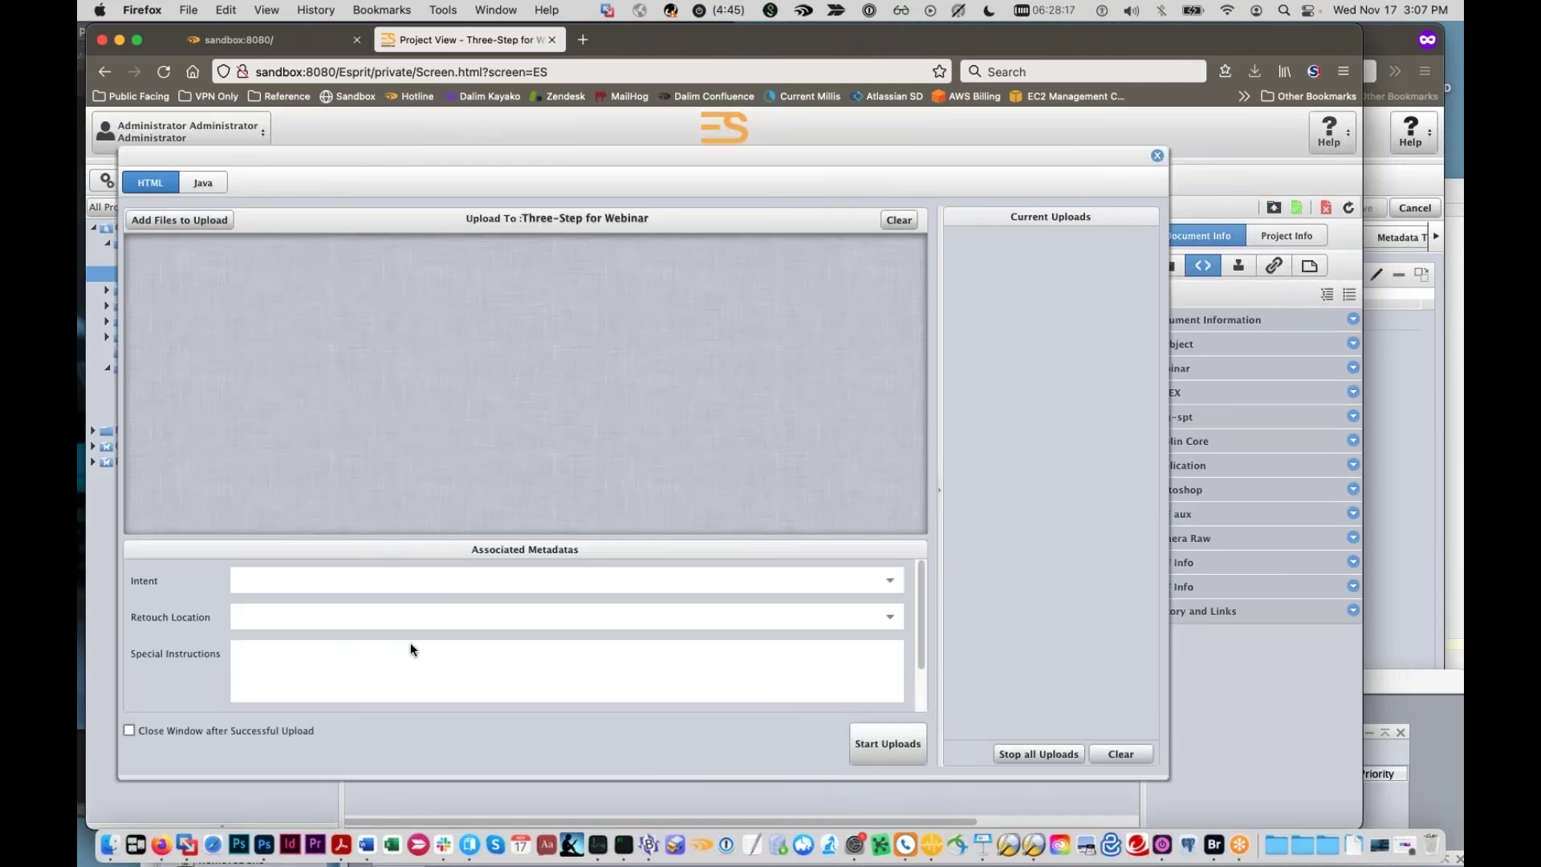
Step: Queue fakespot_v2.pdf and happymonday.pdf from the Test Files stack for upload
scroll(845, 611, "down", 1)
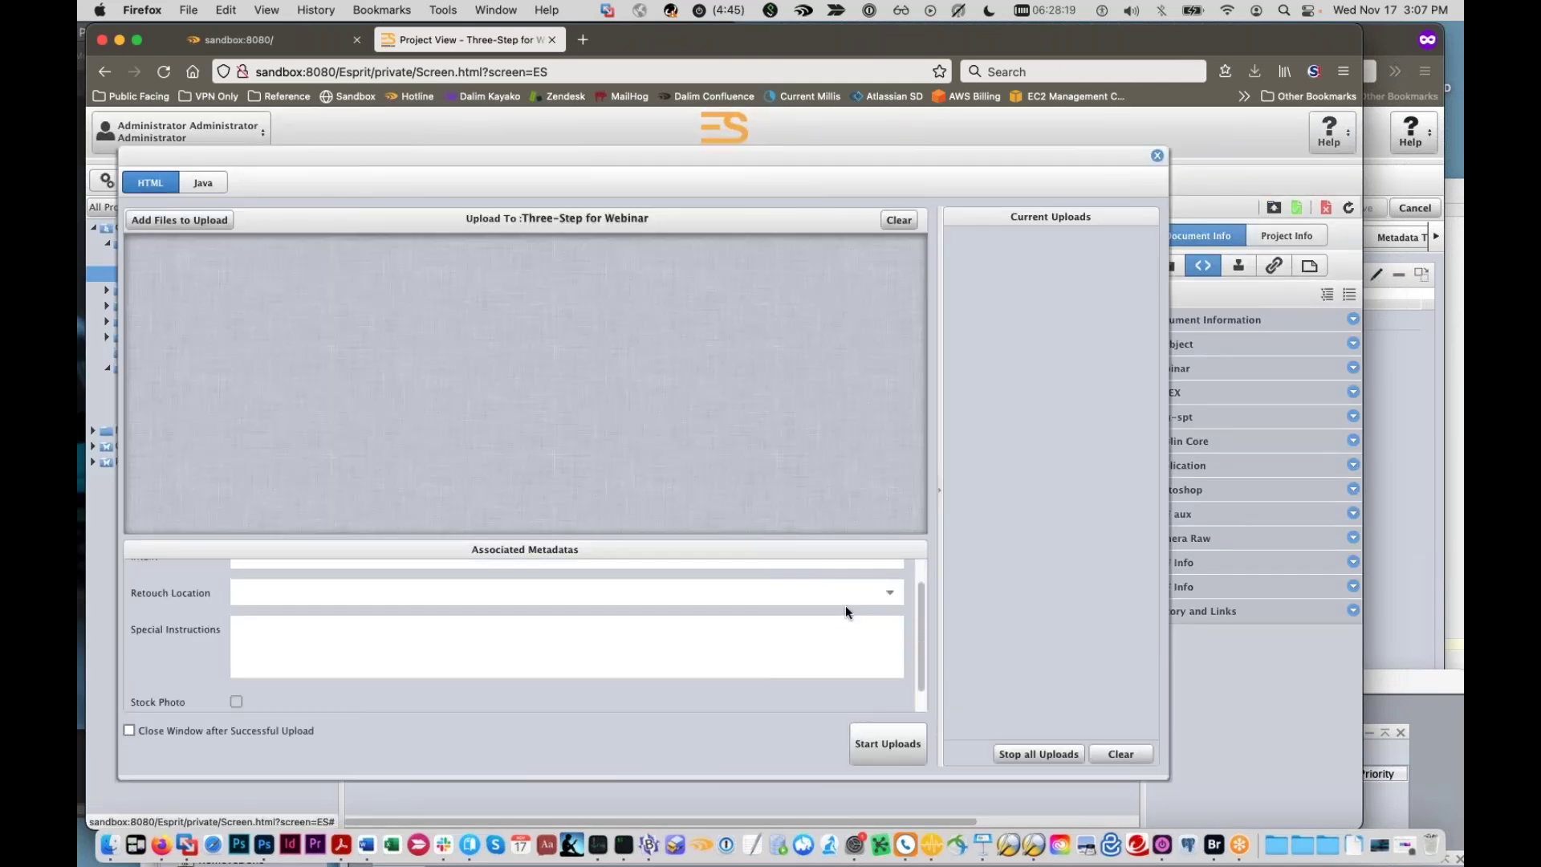
scroll(845, 610, "down", 1)
scroll(838, 598, "up", 2)
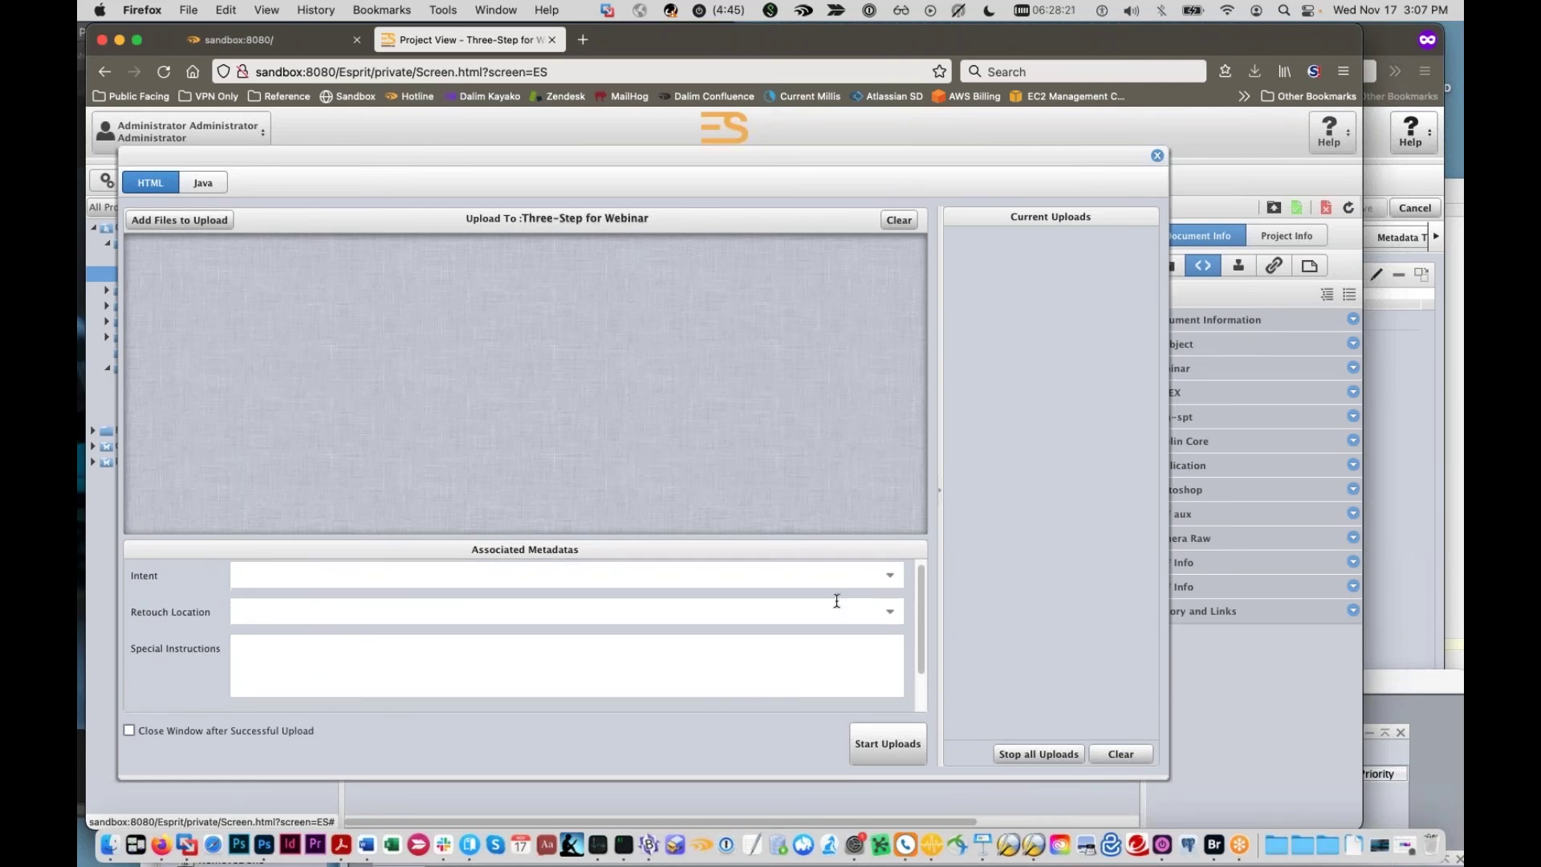
scroll(836, 600, "down", 2)
scroll(335, 680, "up", 2)
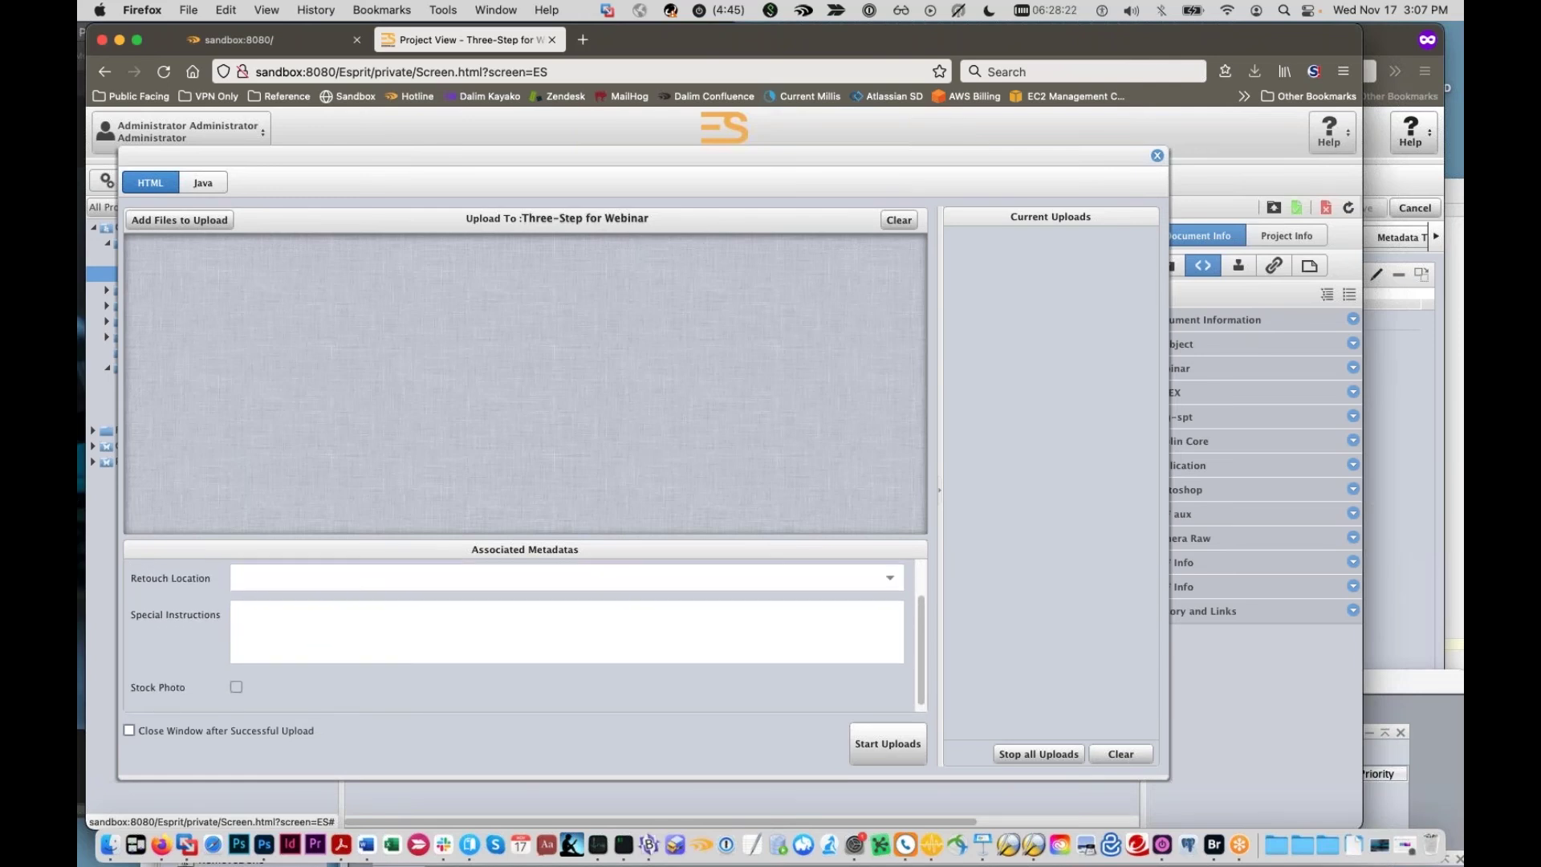
left_click(113, 849)
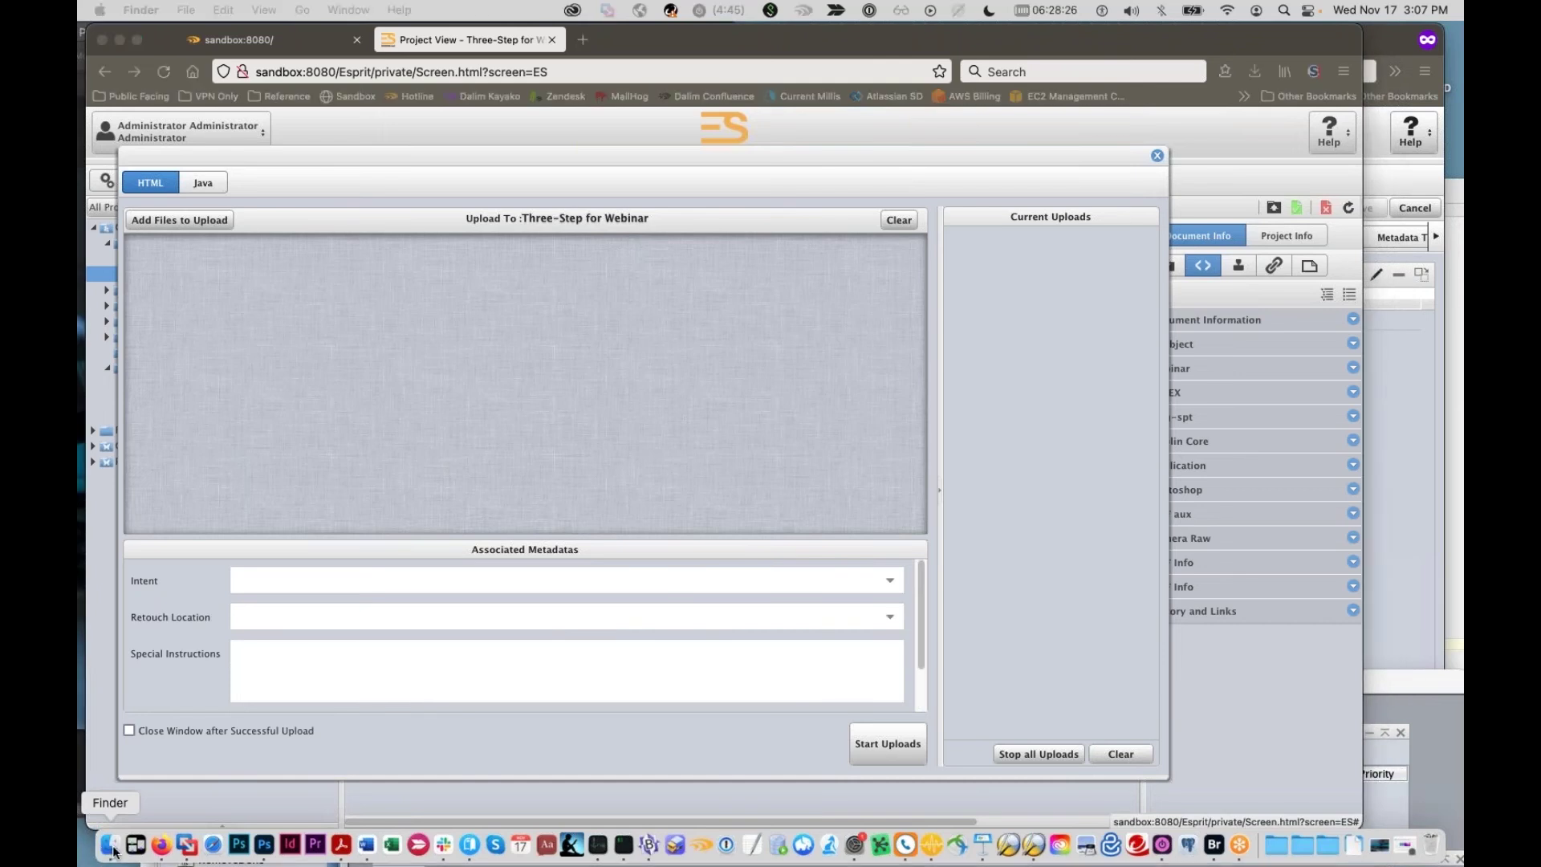
left_click(1272, 850)
left_click_drag(1248, 425, 754, 440)
left_click(1275, 844)
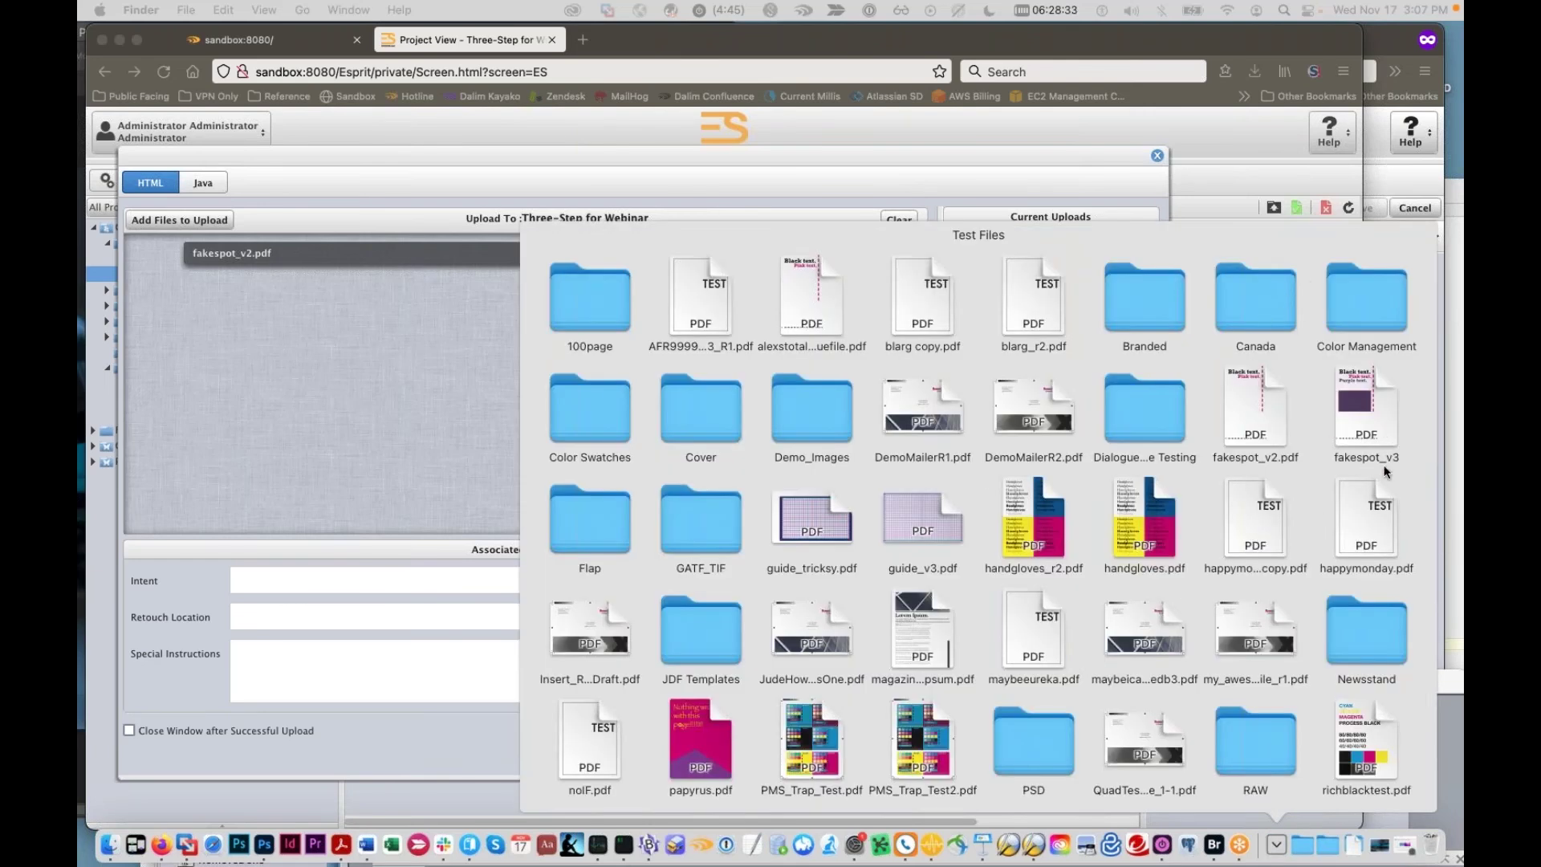
left_click_drag(1374, 528, 440, 431)
Step: Point out the still-blank Intent and Retouch Location metadata fields on the upload form
left_click(440, 431)
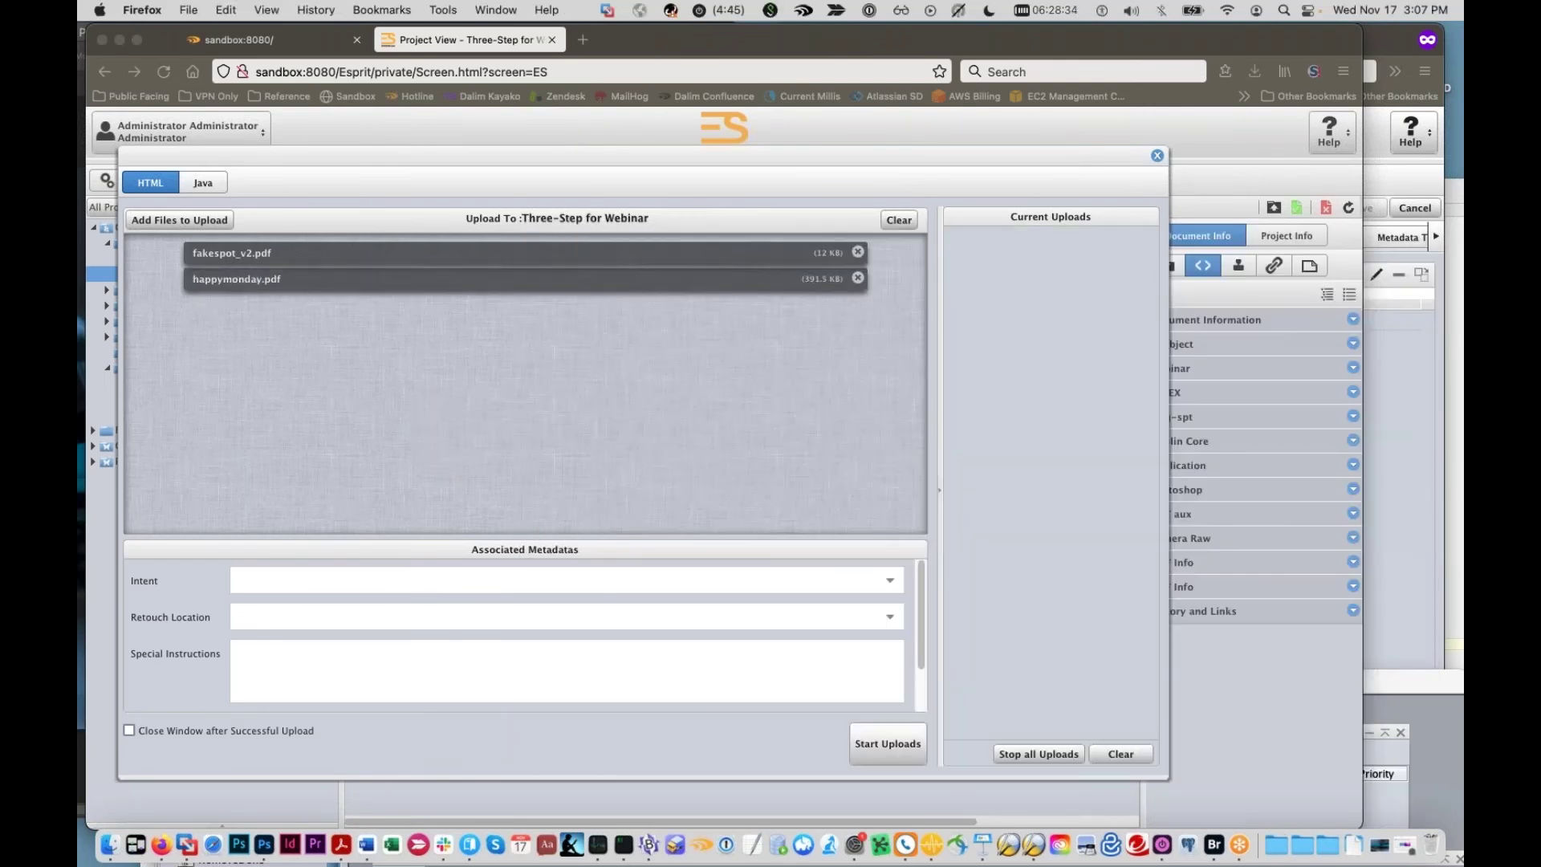
left_click(334, 592)
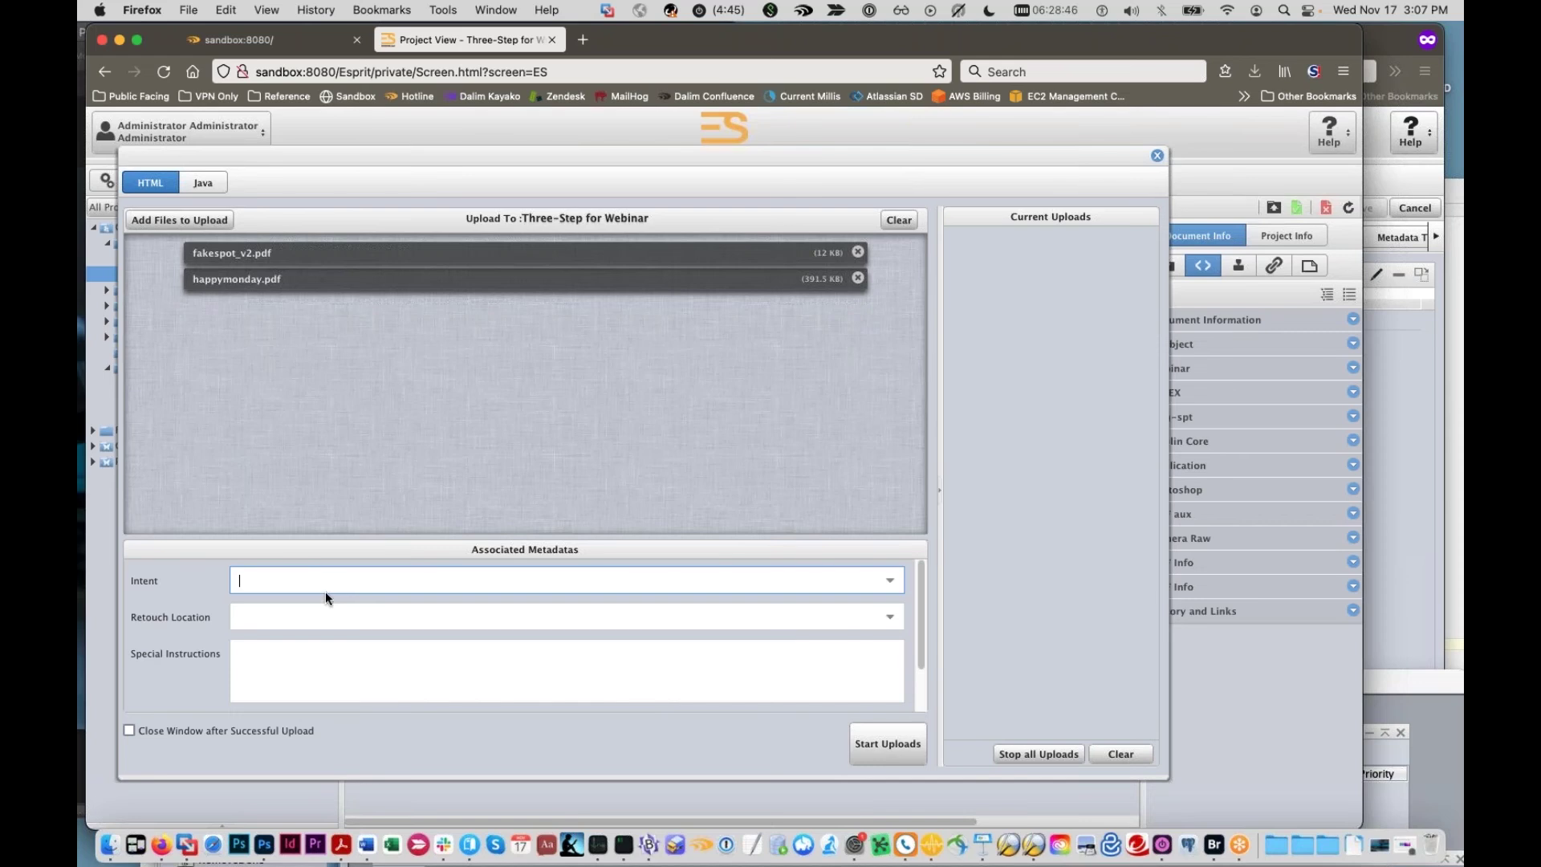
left_click(348, 615)
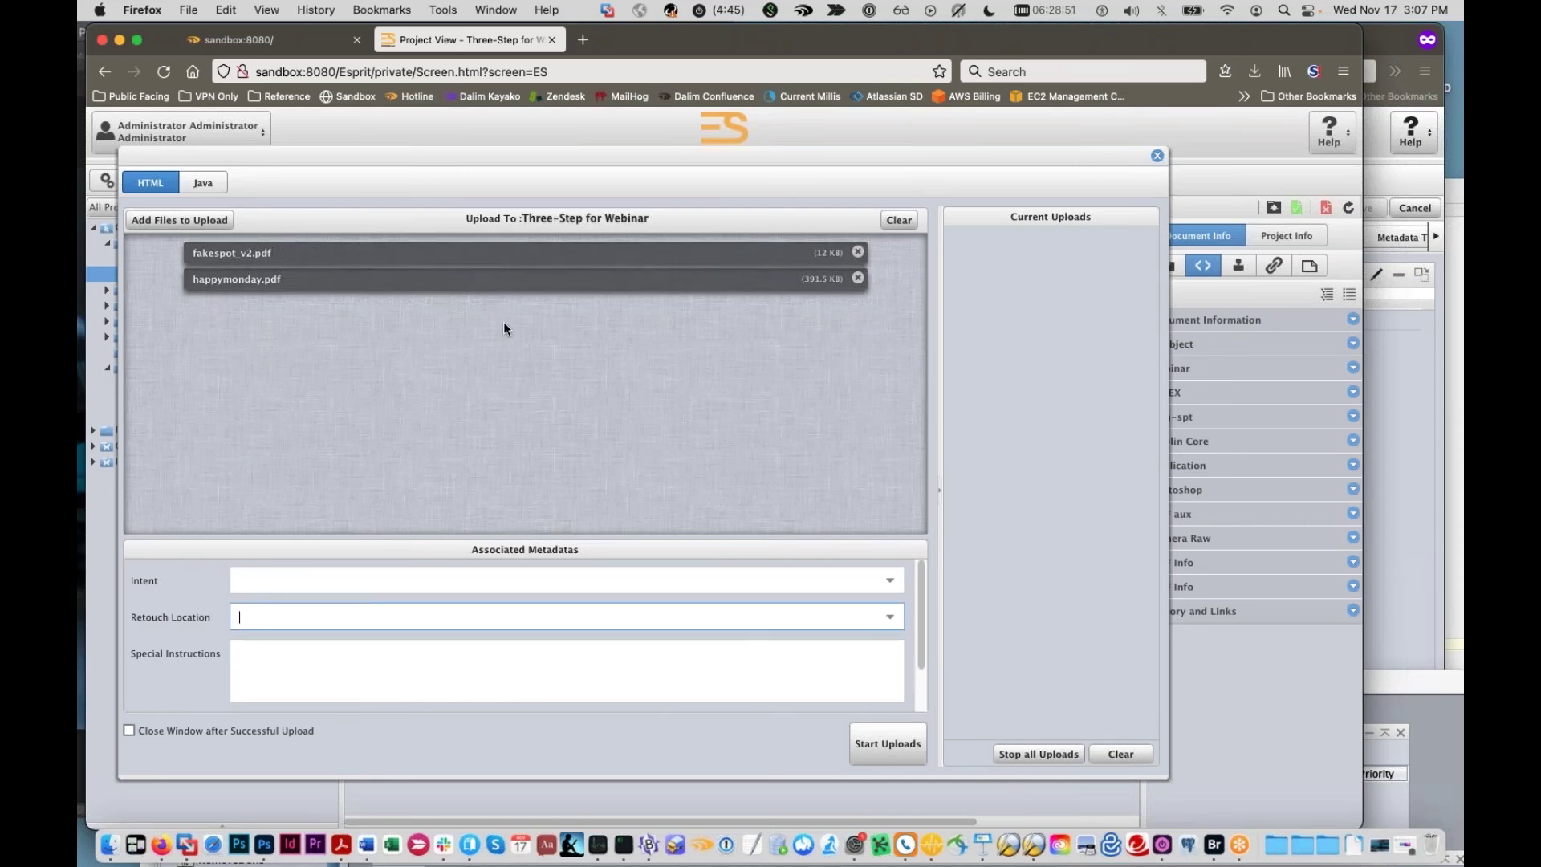
Step: Close the upload form without uploading the two queued PDFs
left_click(1157, 157)
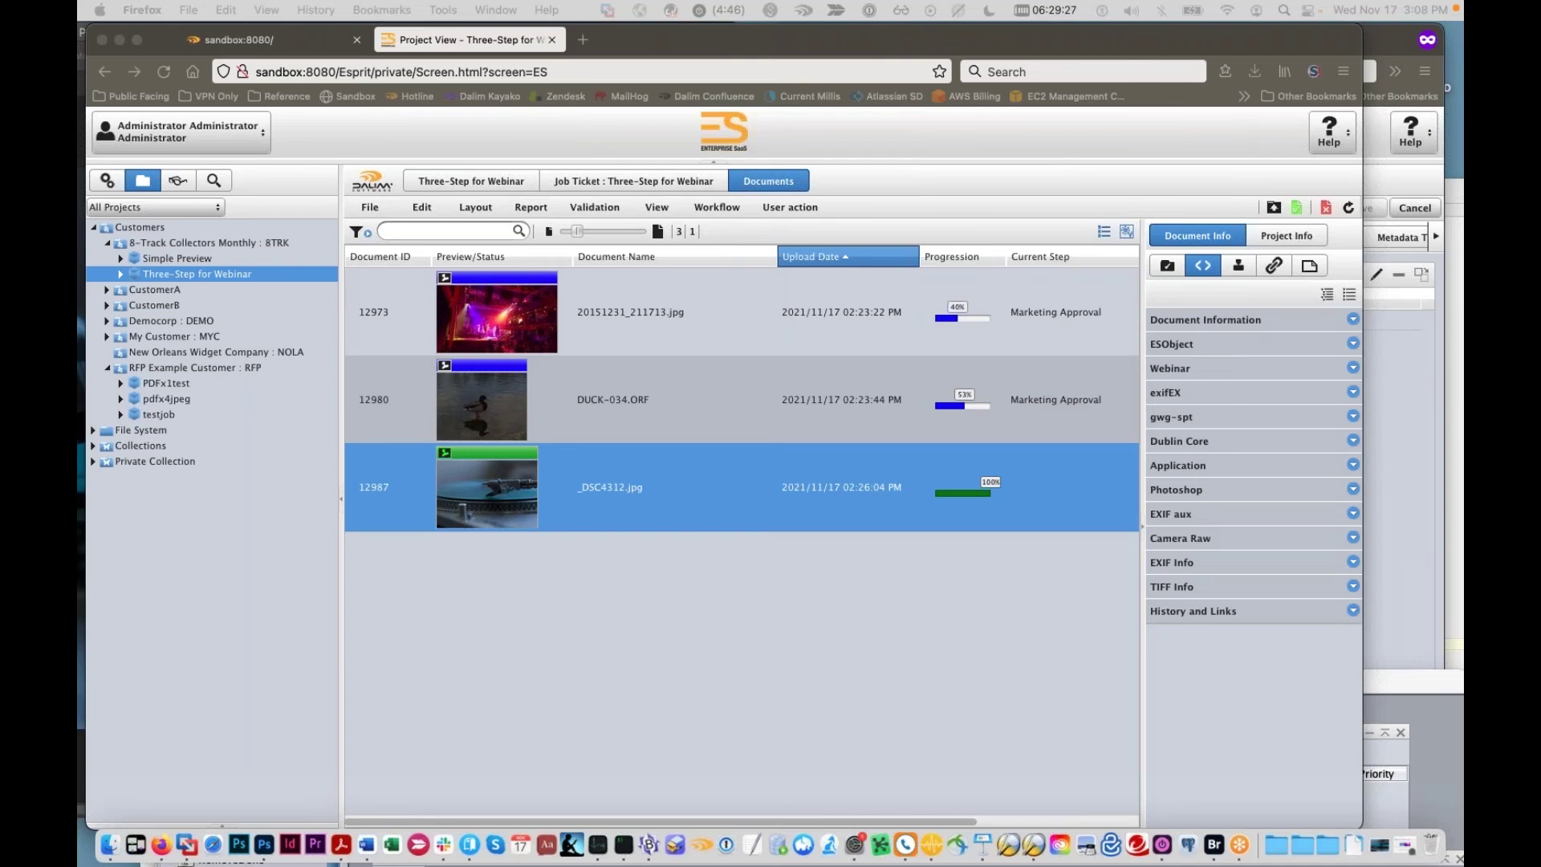
Step: Open projToDocMetadata.js in BBEdit and enlarge the code font to size 18
left_click_drag(902, 864, 650, 852)
left_click_drag(1007, 172, 682, 108)
key("super+a")
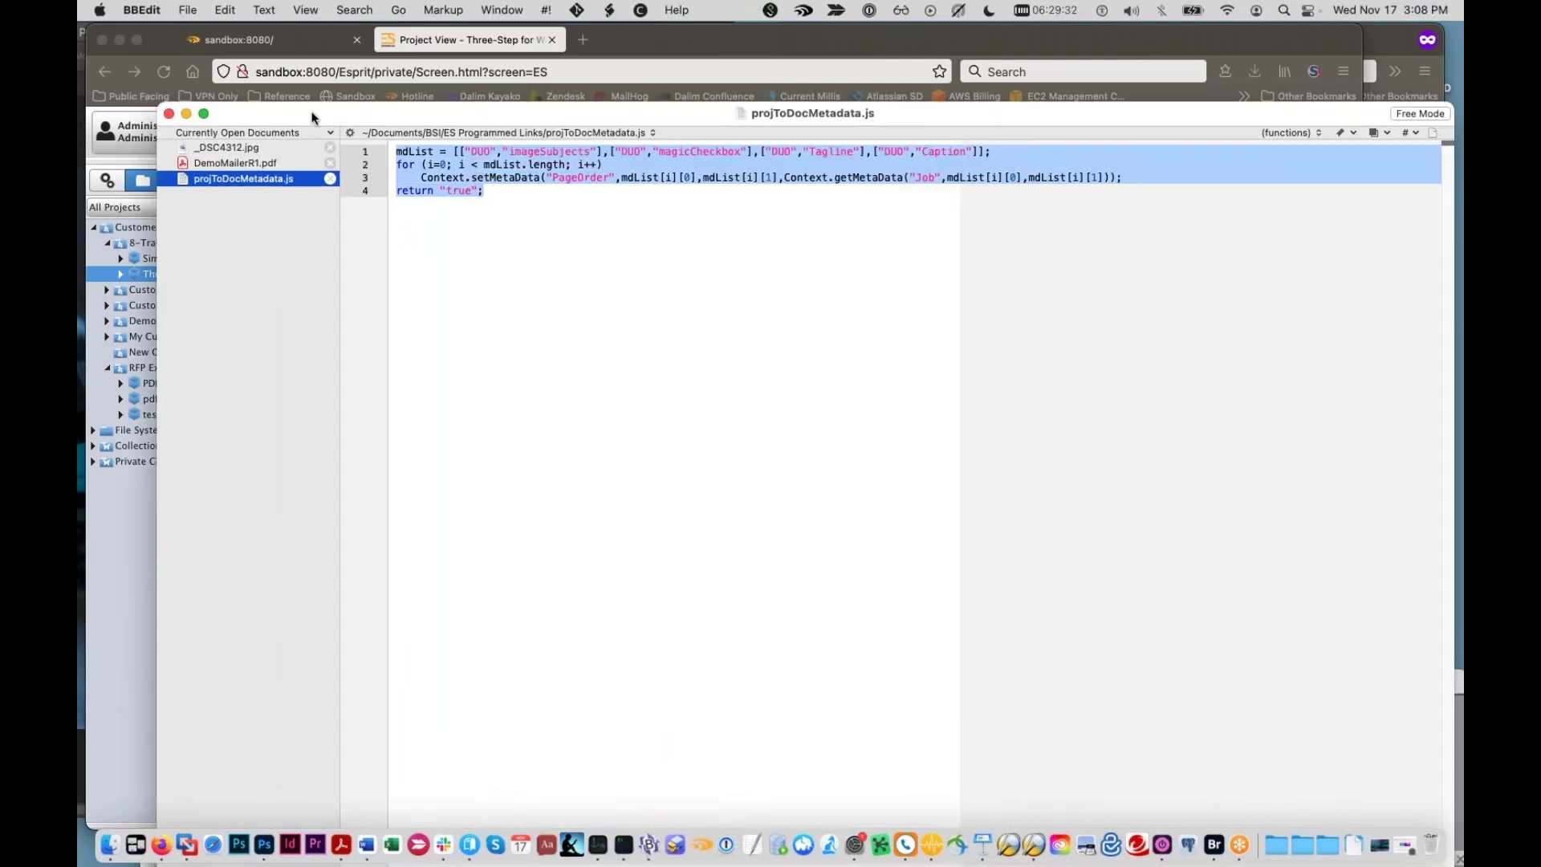
key("super+t")
left_click_drag(598, 710, 629, 480)
left_click(681, 568)
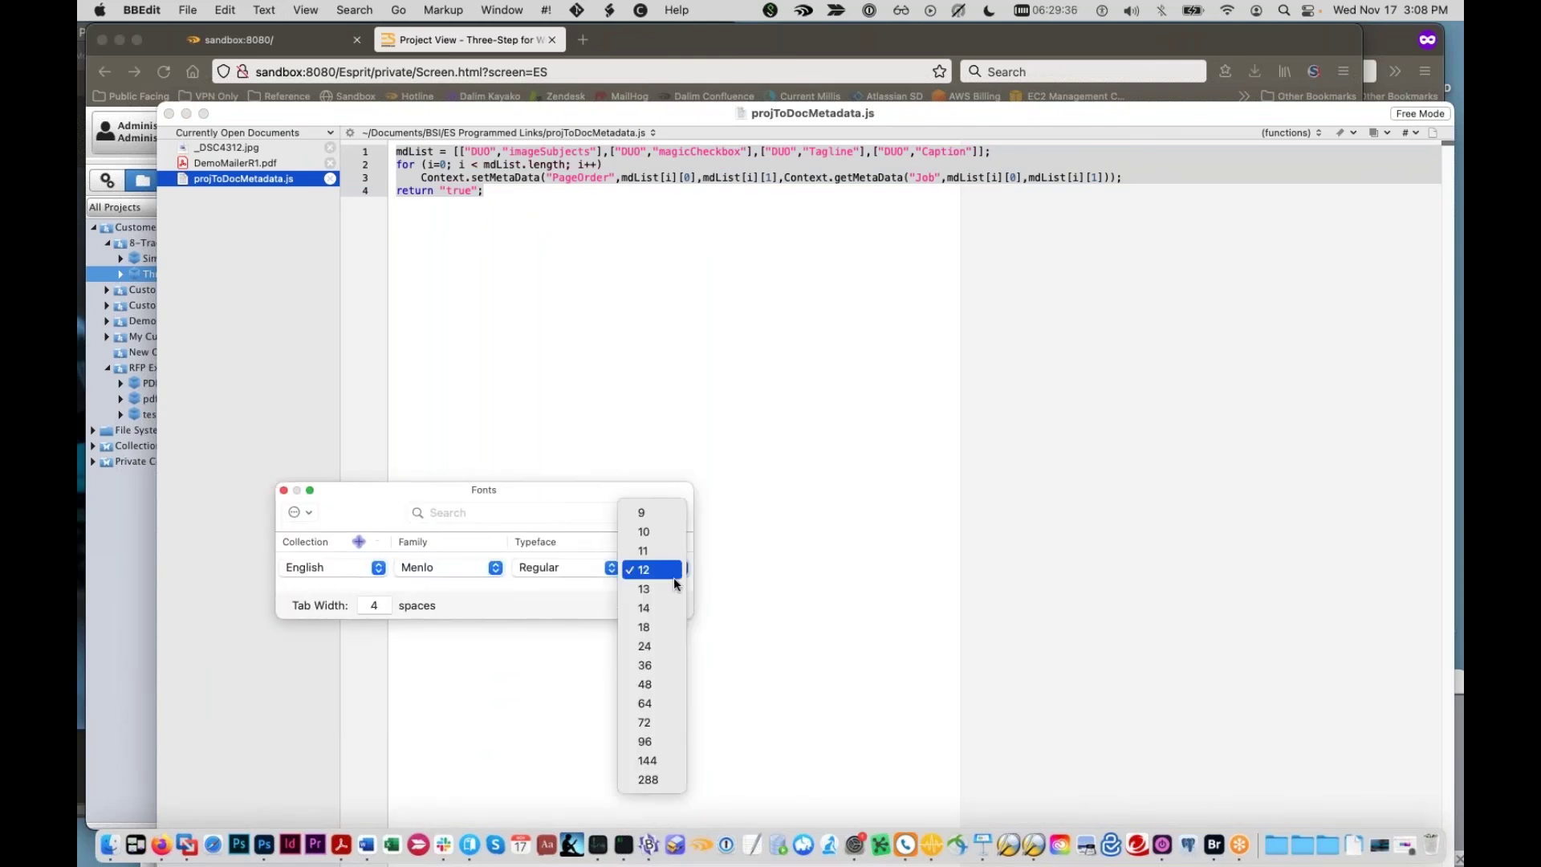
left_click(649, 627)
left_click(691, 258)
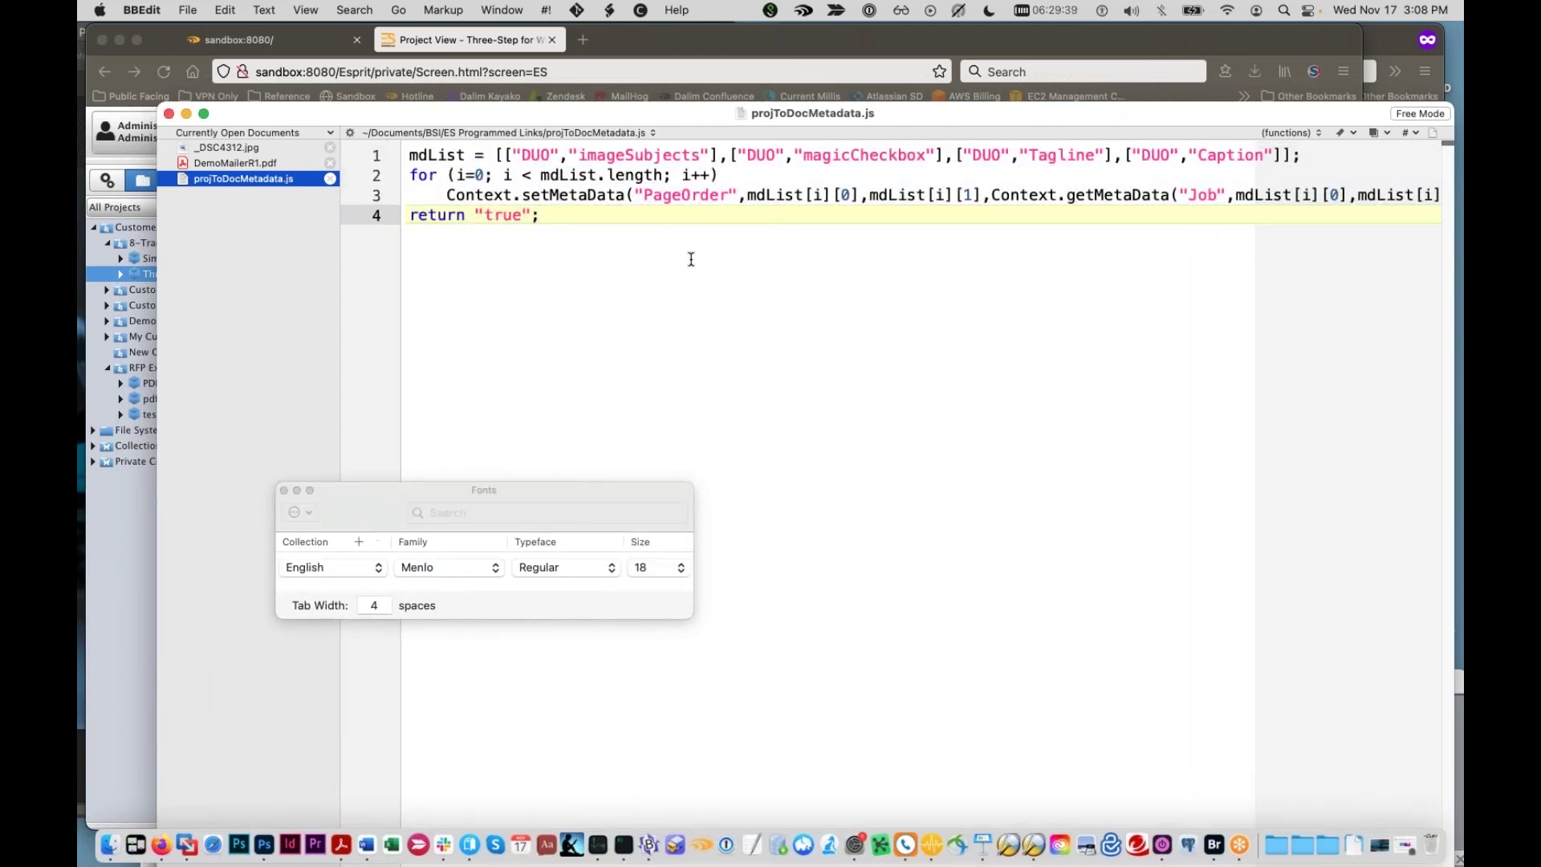
left_click(521, 154)
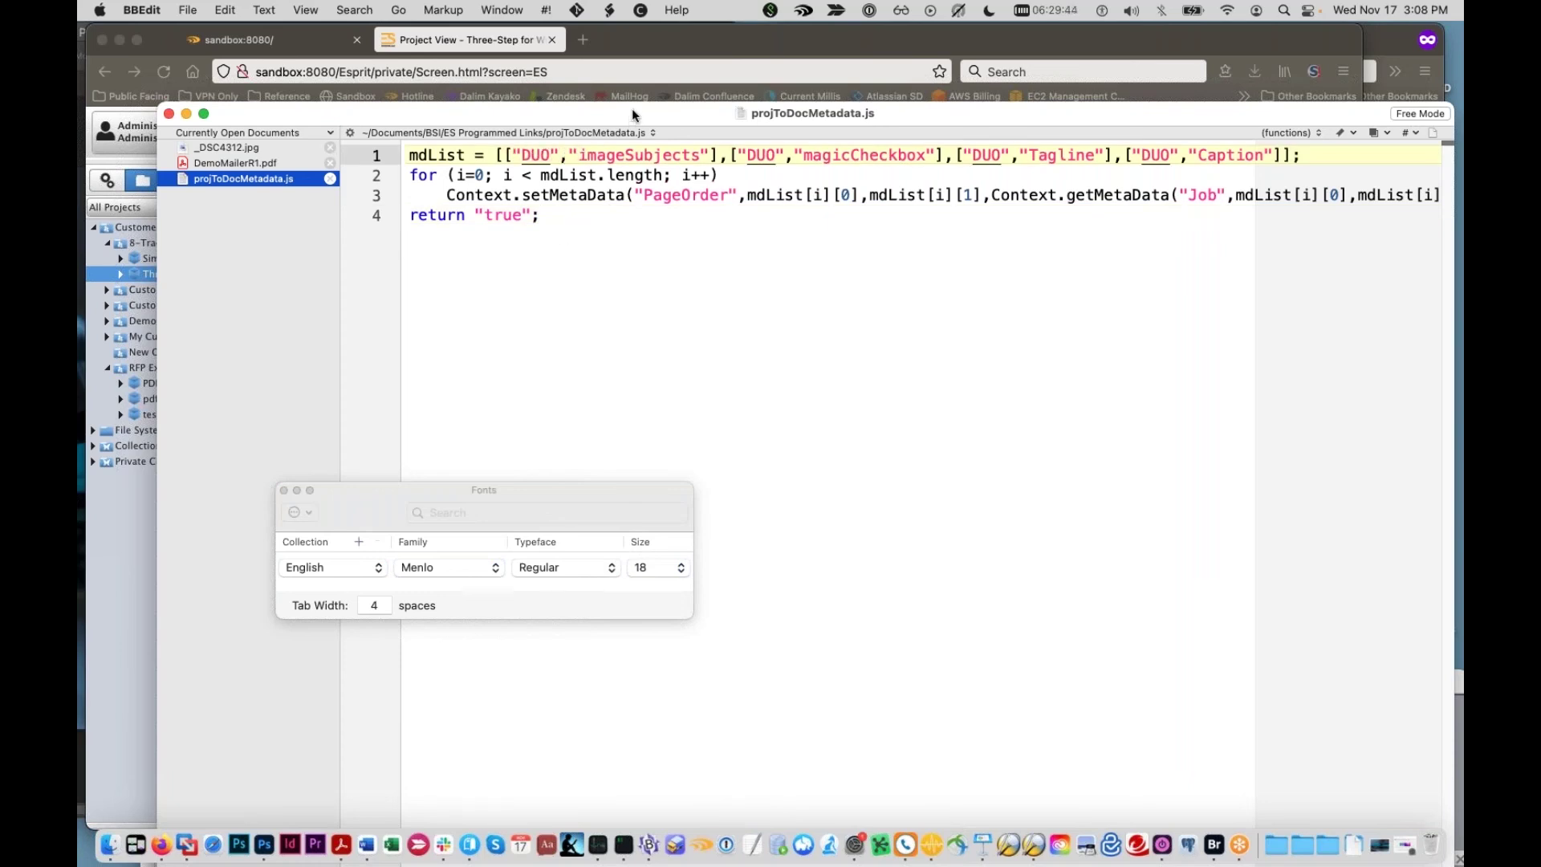
Step: Reposition and widen the BBEdit window so the PageOrder line 3 fits
left_click_drag(609, 108, 503, 78)
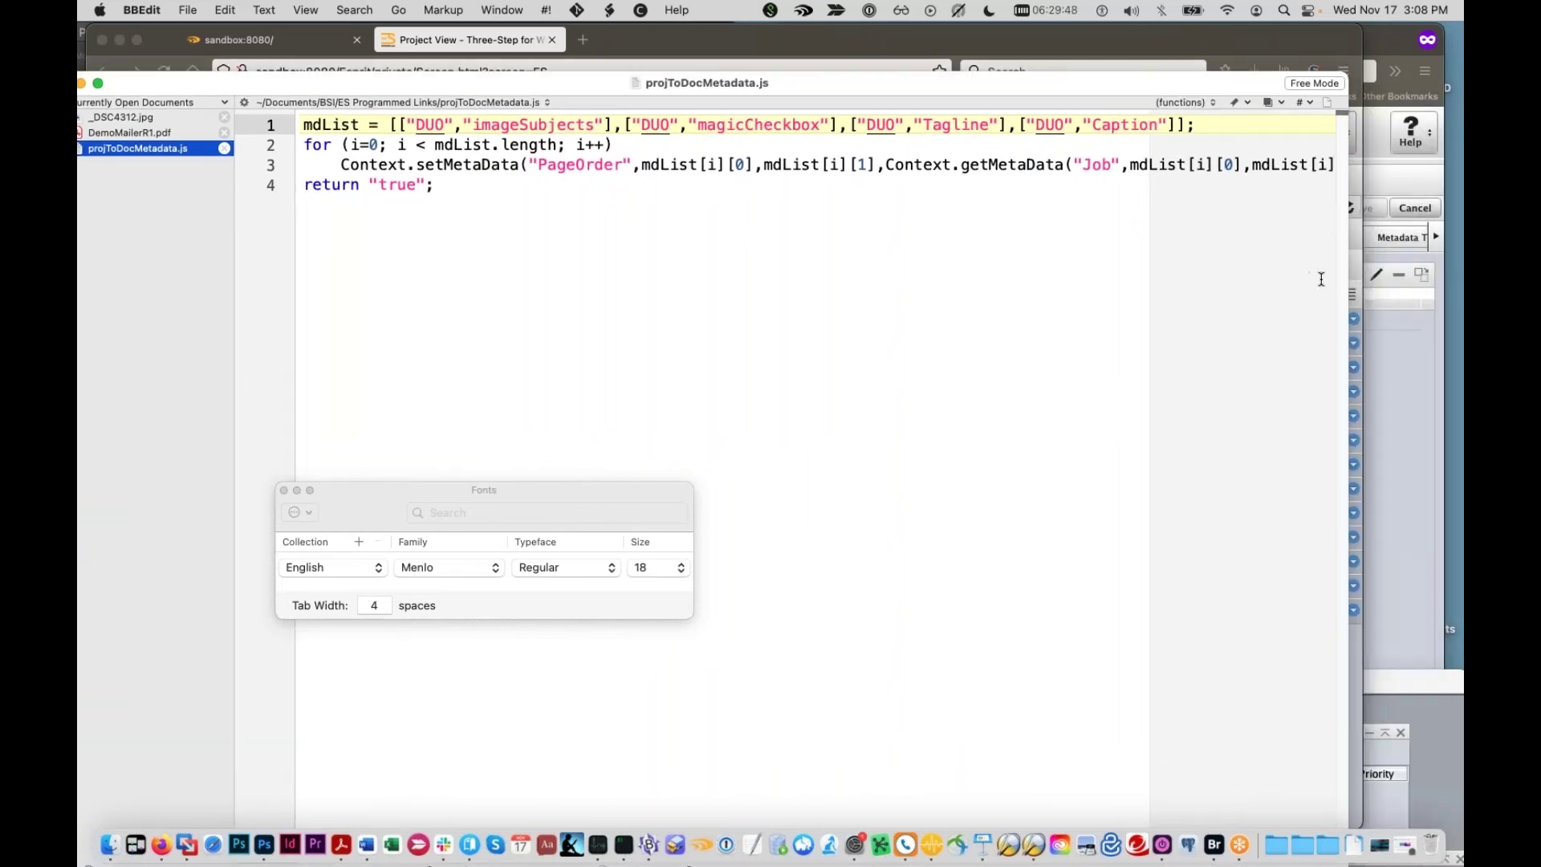
left_click_drag(1347, 247, 1462, 241)
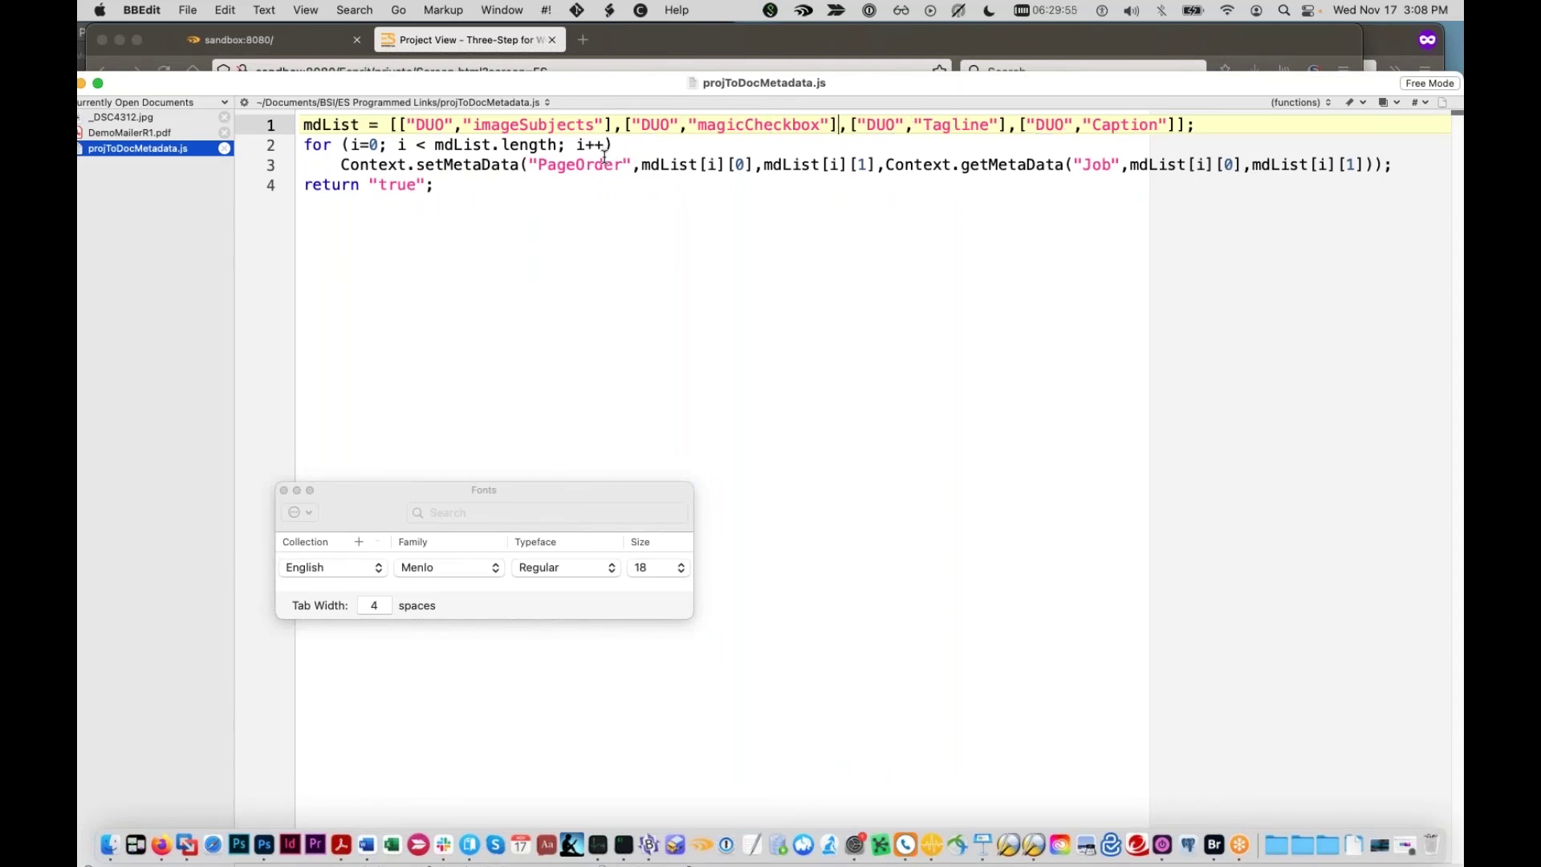
left_click(572, 165)
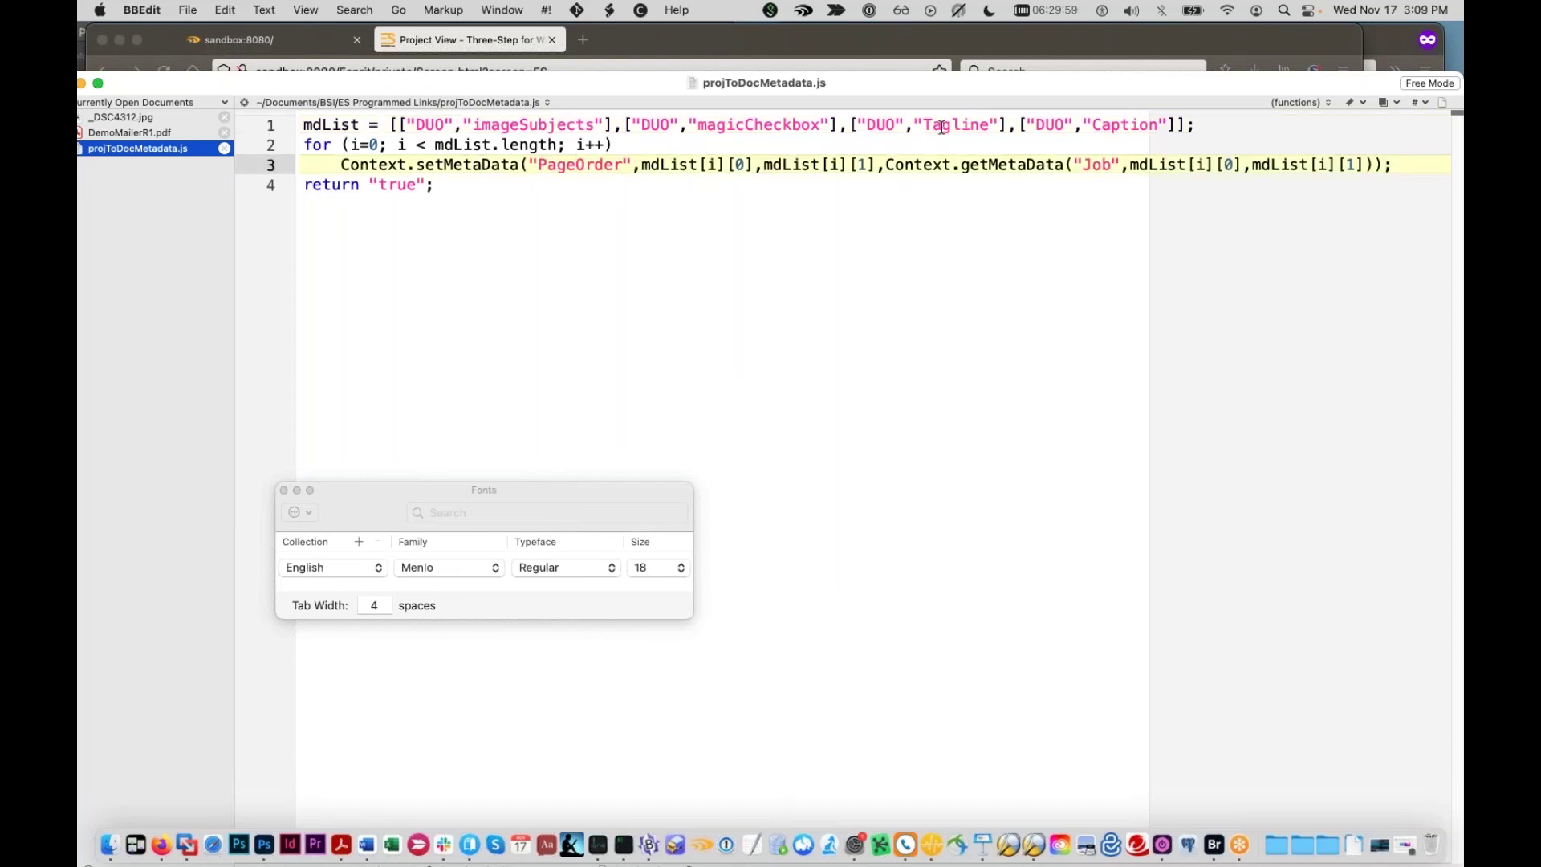
Step: Highlight the mdList line's DUO and imageSubjects entries, then lower BBEdit to reveal Dalim ES
triple_click(436, 127)
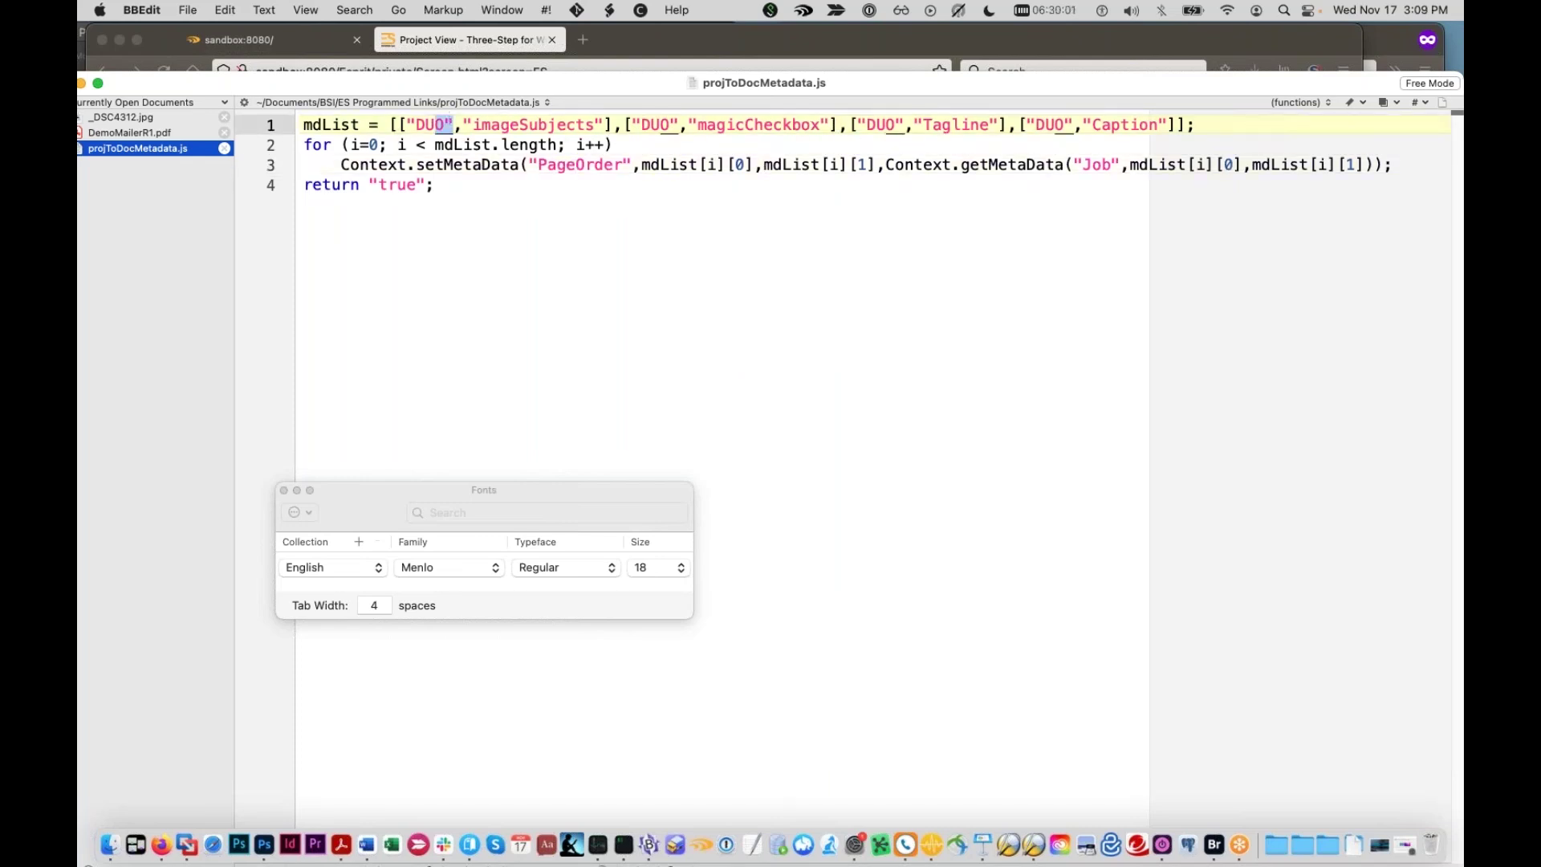
double_click(430, 126)
double_click(533, 126)
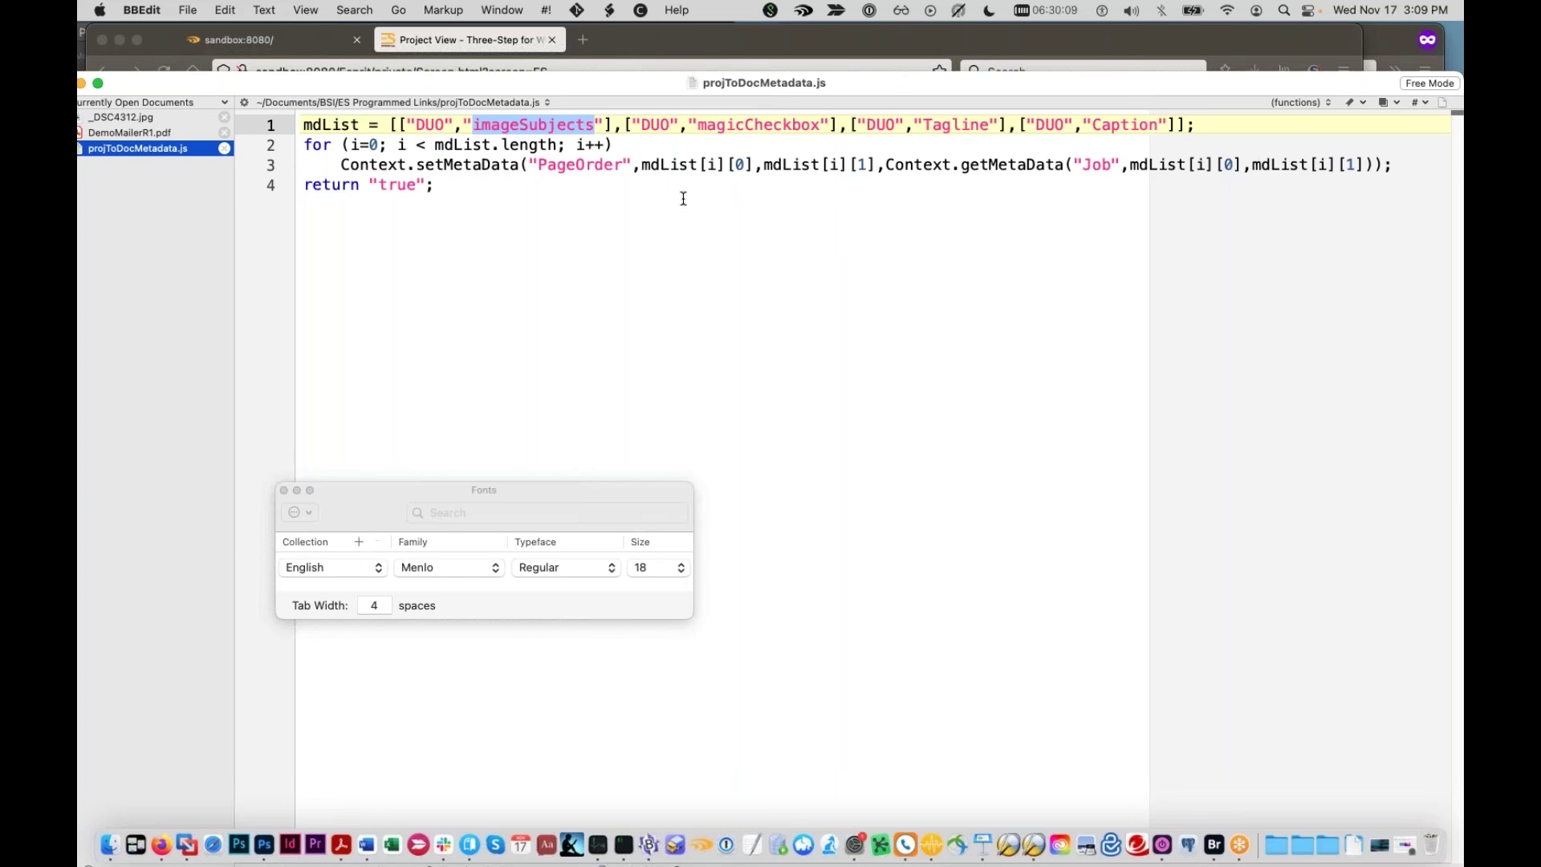
left_click_drag(653, 81, 710, 726)
left_click(663, 502)
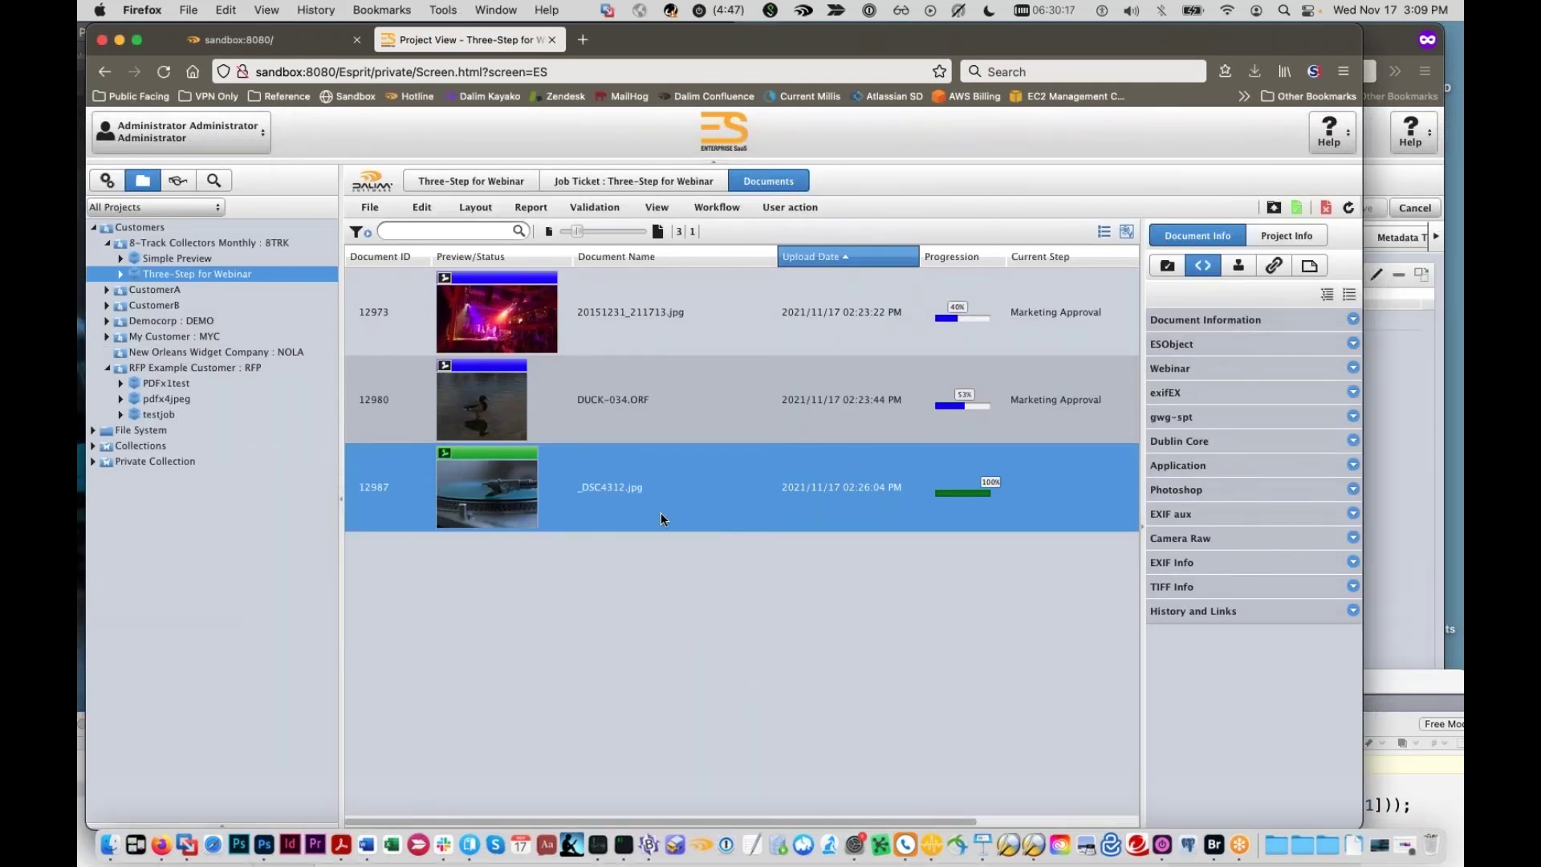
Step: Open the _DSC4312.jpg workflow and inspect the InsertMetadata link condition and step settings
double_click(662, 513)
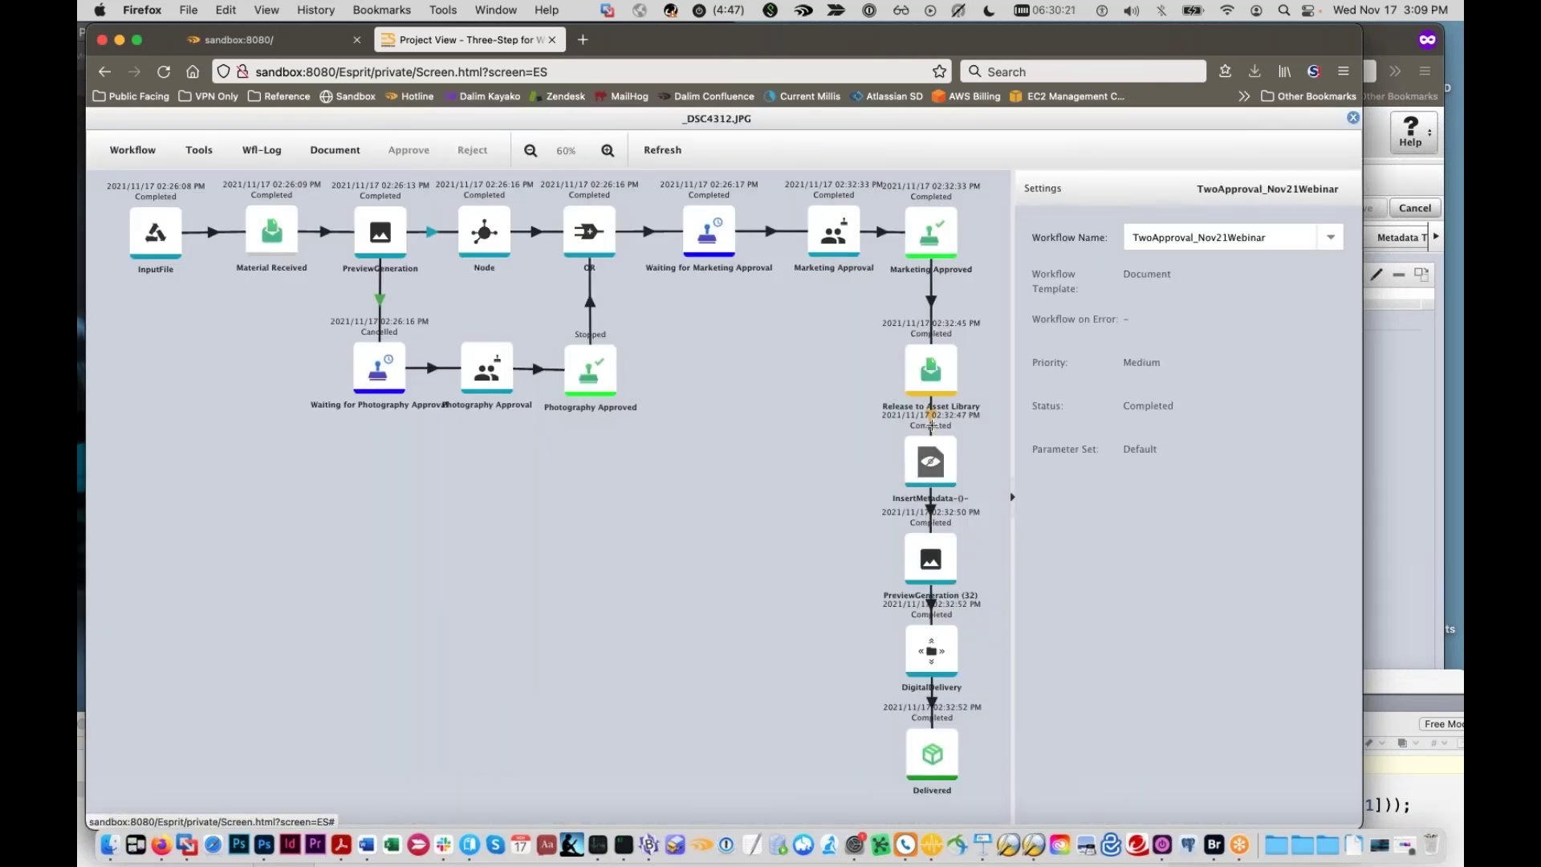
left_click(931, 415)
left_click(1164, 277)
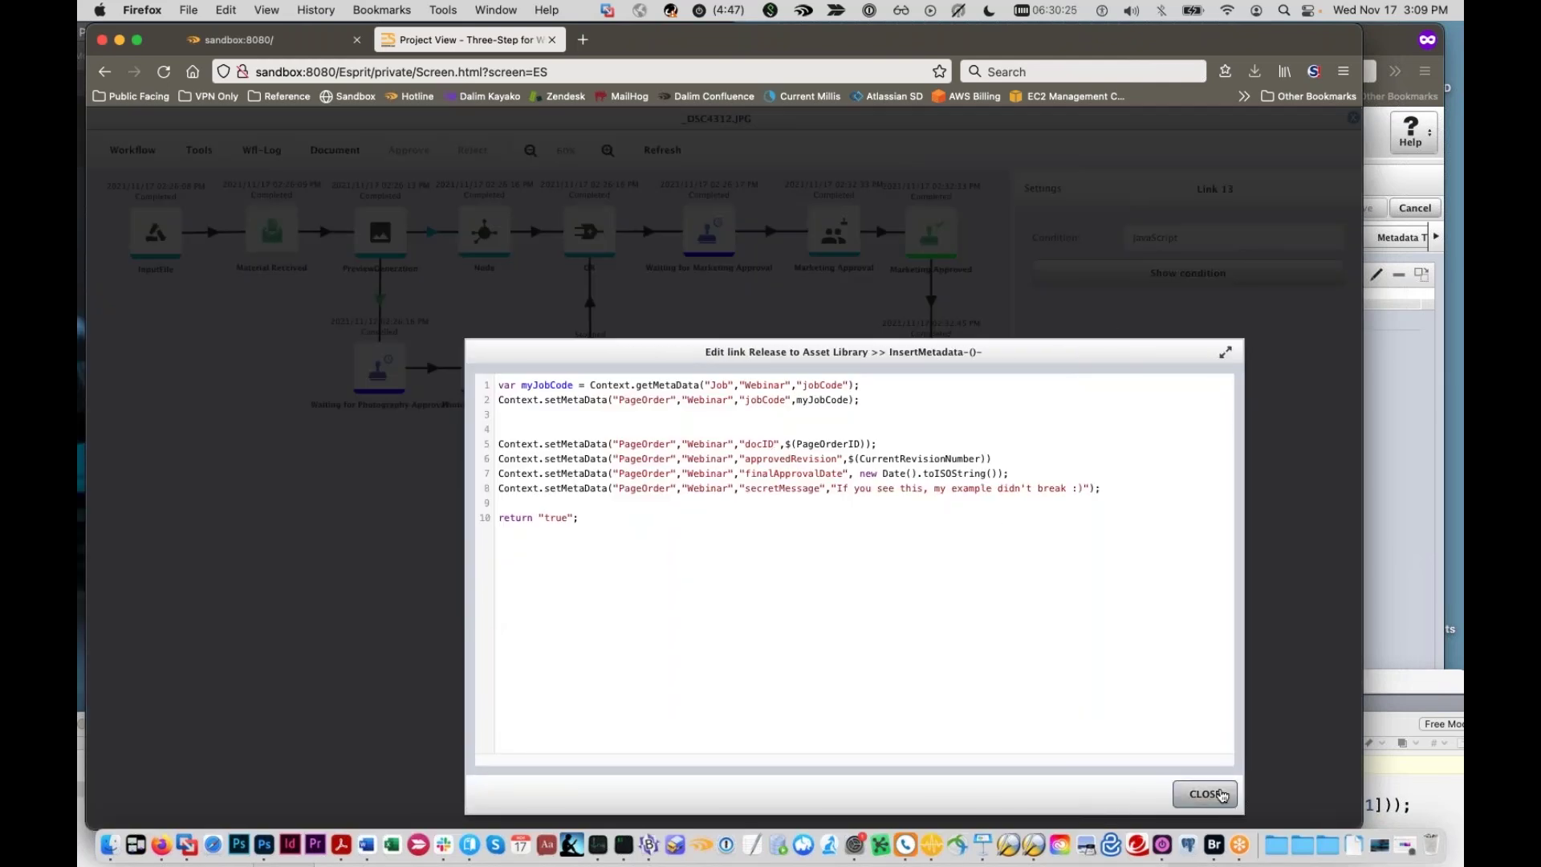
left_click(1205, 794)
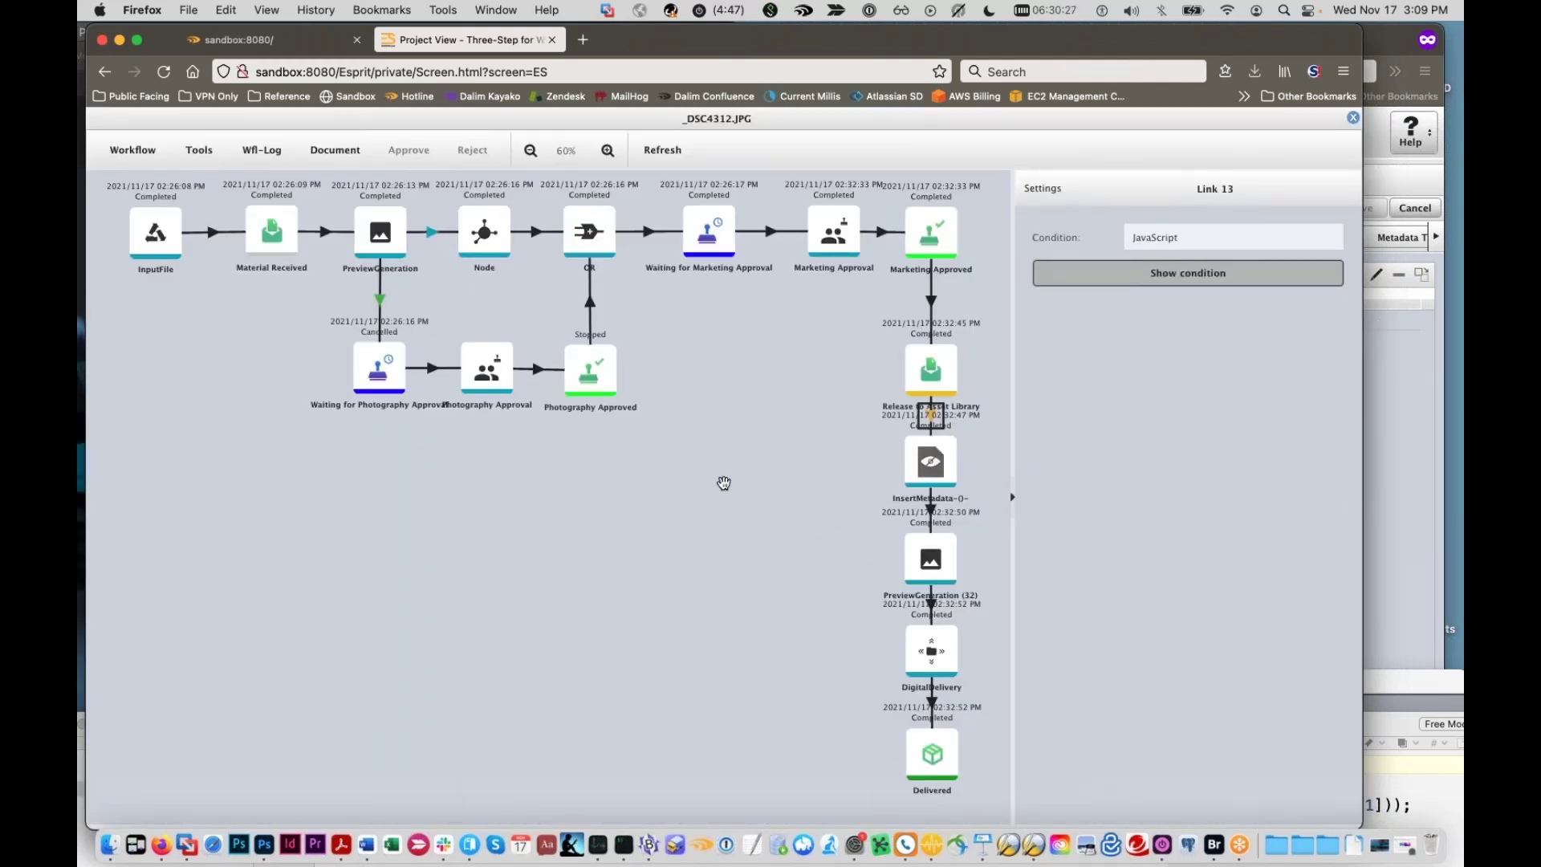
left_click(935, 465)
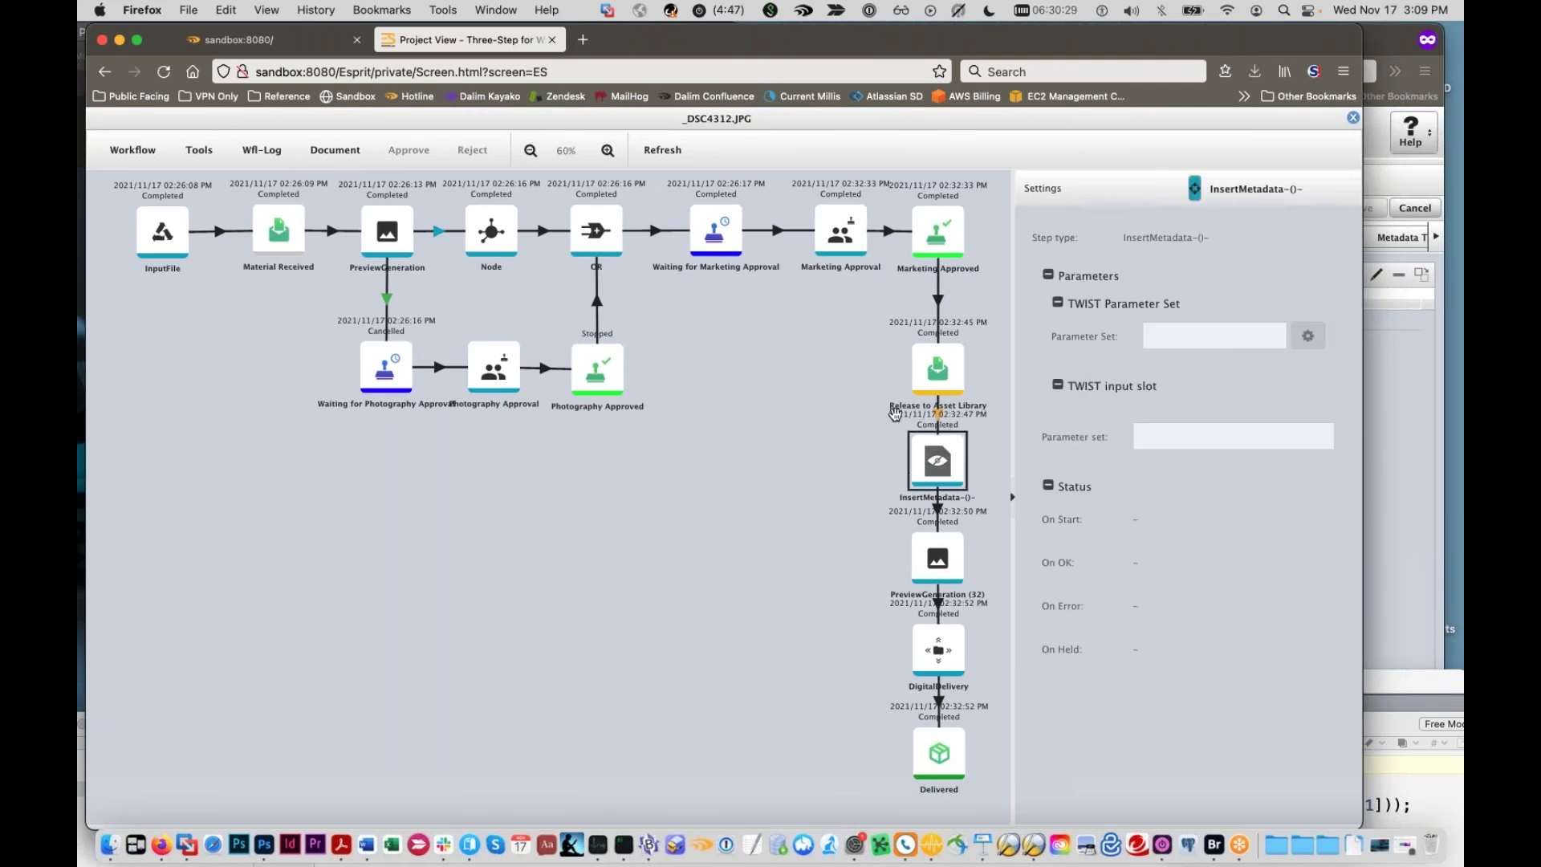
left_click(935, 373)
left_click(262, 150)
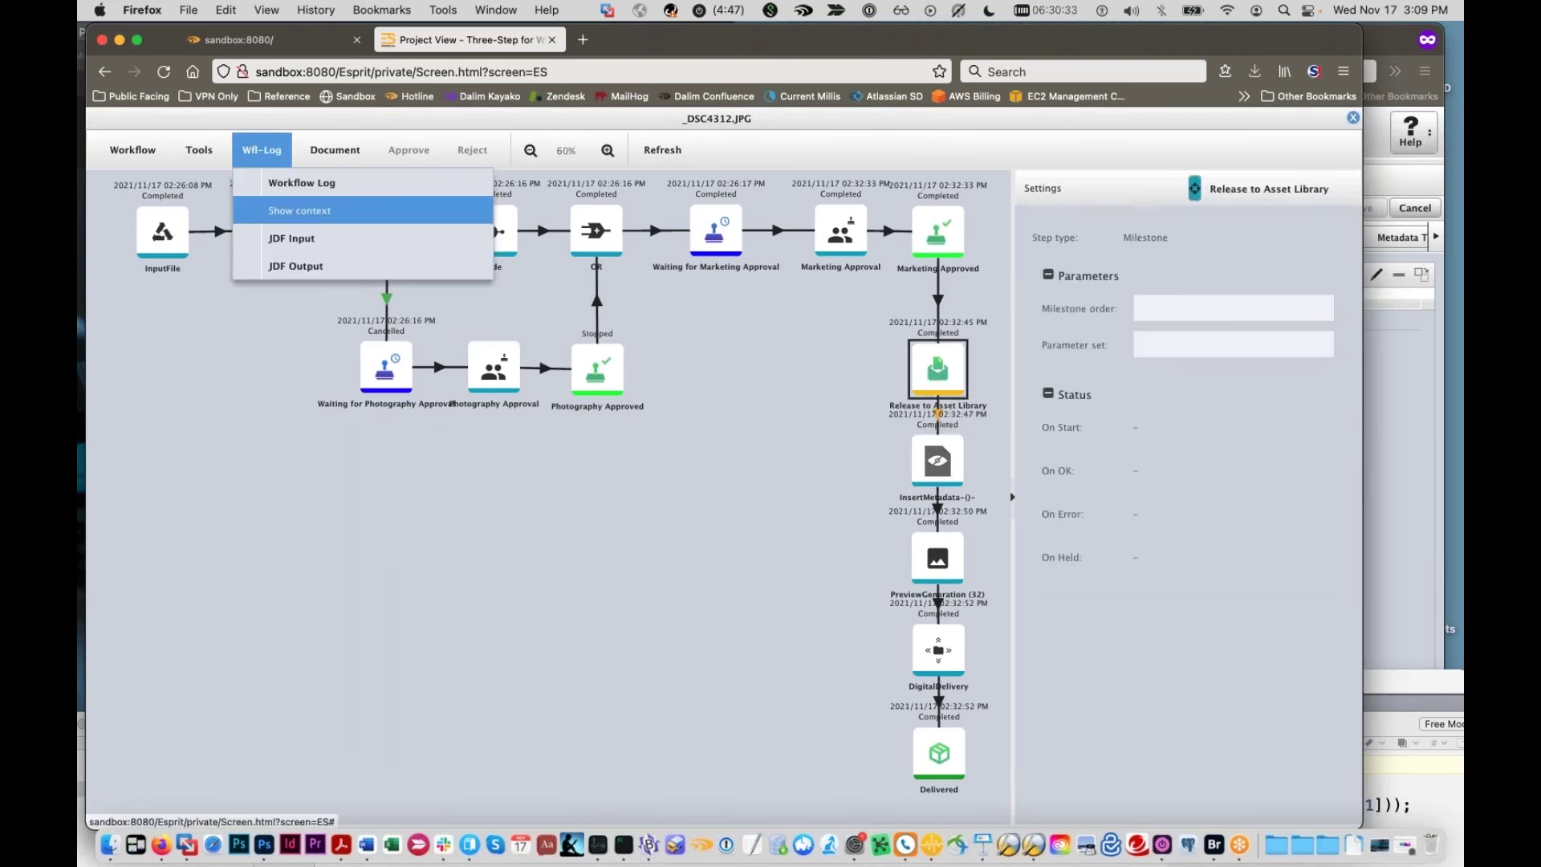
Step: Open the workflow context metadata and expand PageOrder, Page Information, Webinar, Photoshop, Dublin Core and exifEX
left_click(318, 208)
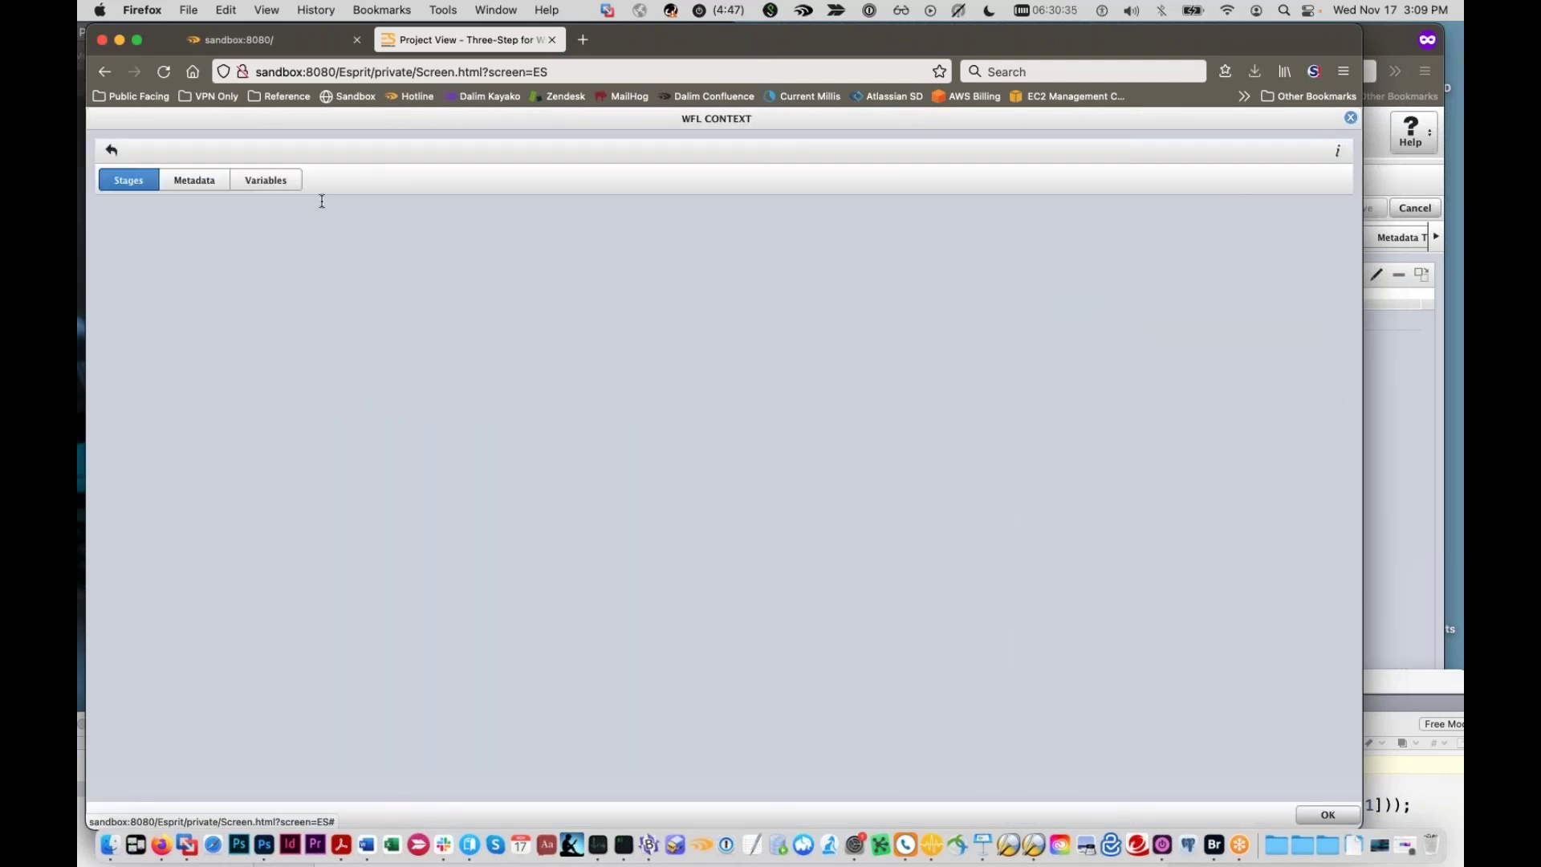
left_click(191, 190)
left_click(246, 183)
left_click(194, 180)
left_click(114, 245)
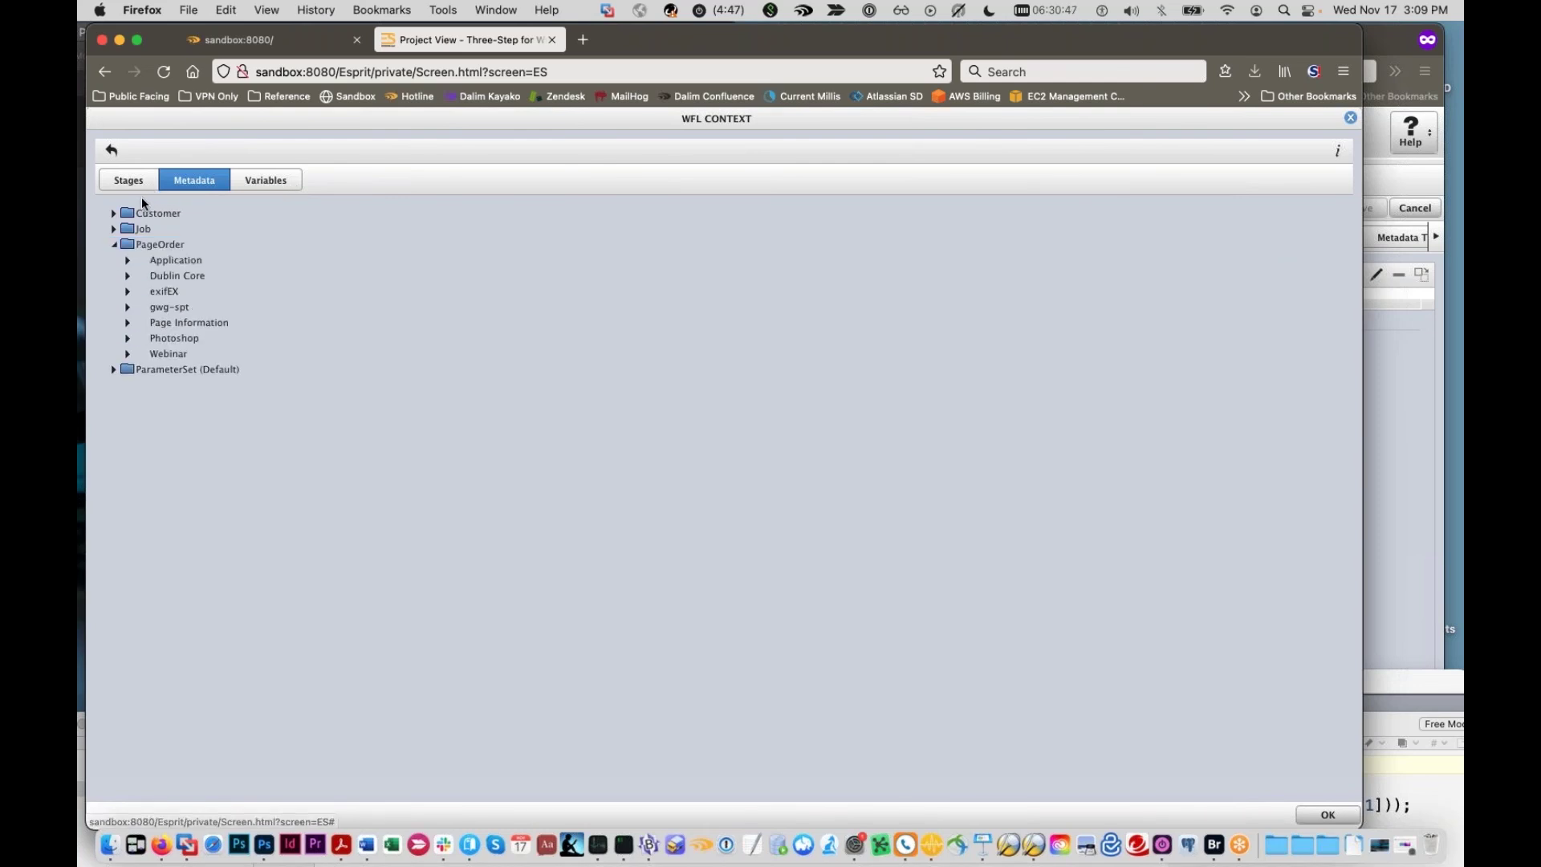
left_click(127, 324)
left_click(128, 477)
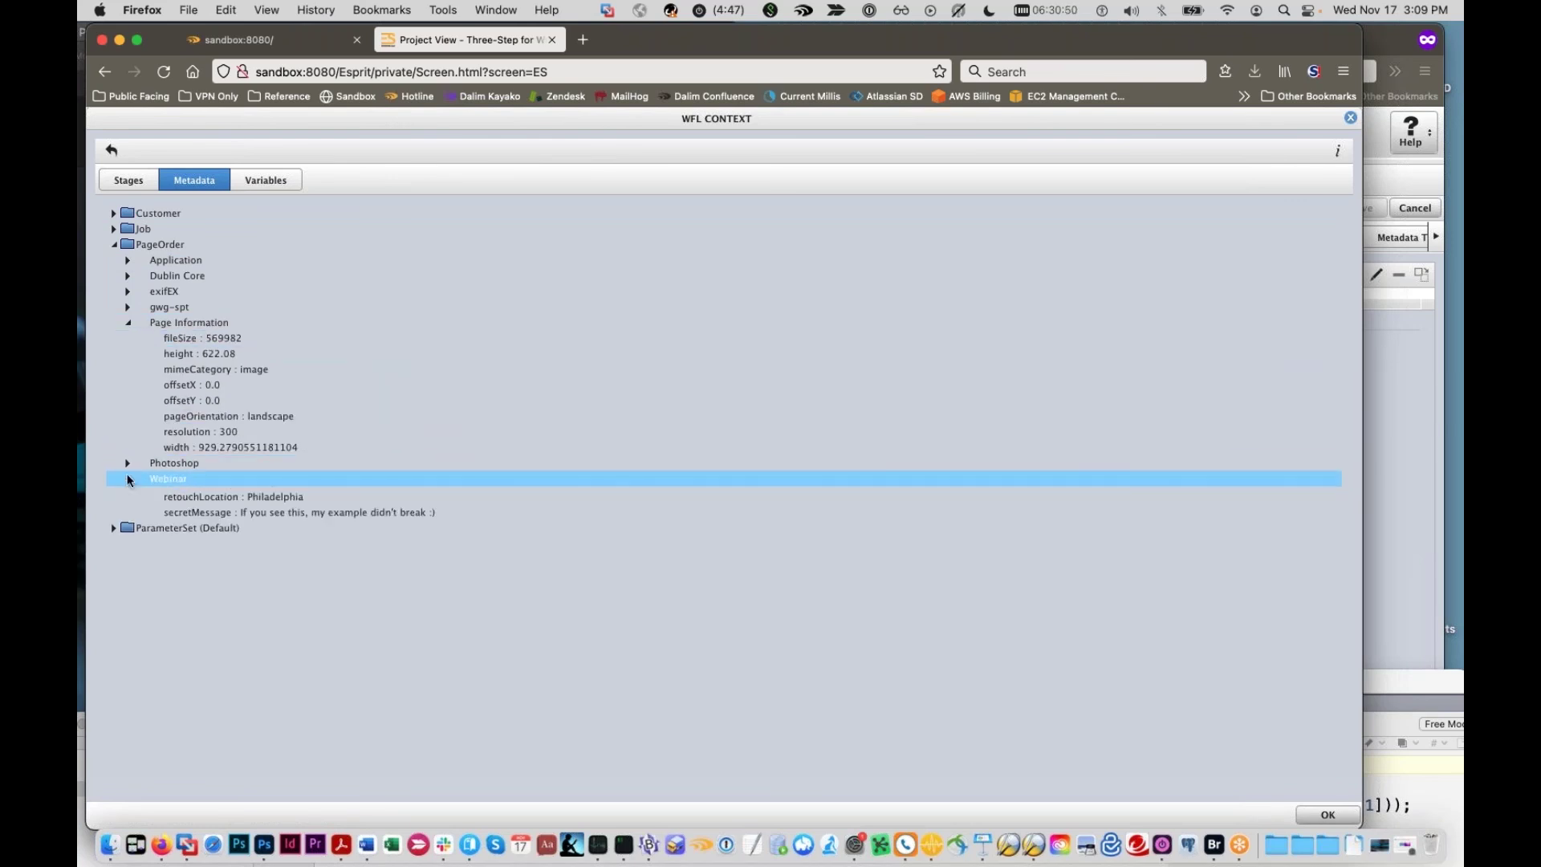
left_click(126, 462)
left_click(127, 276)
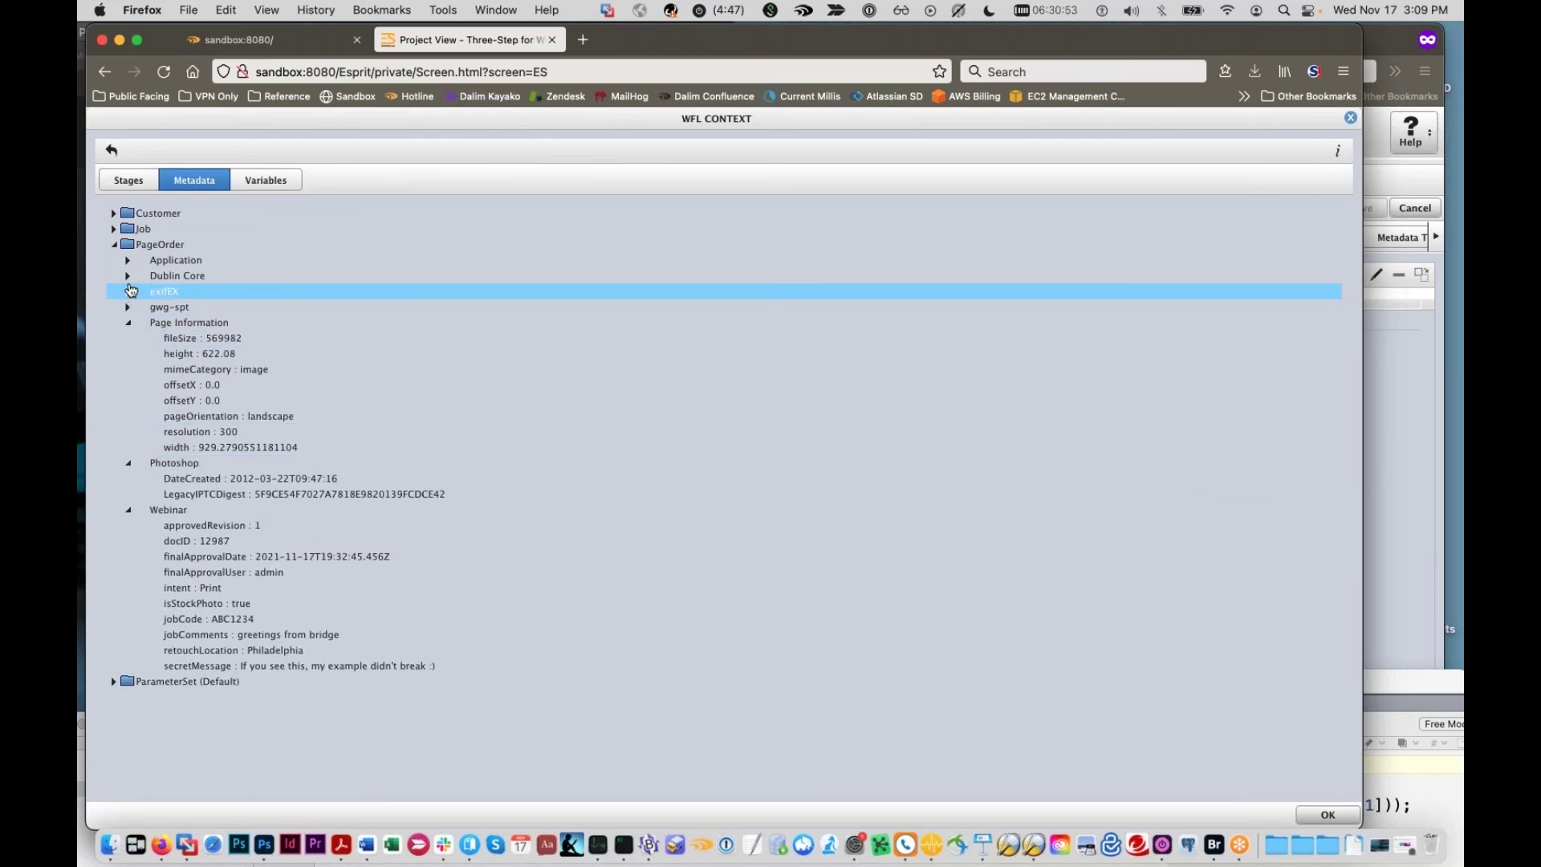
left_click(126, 307)
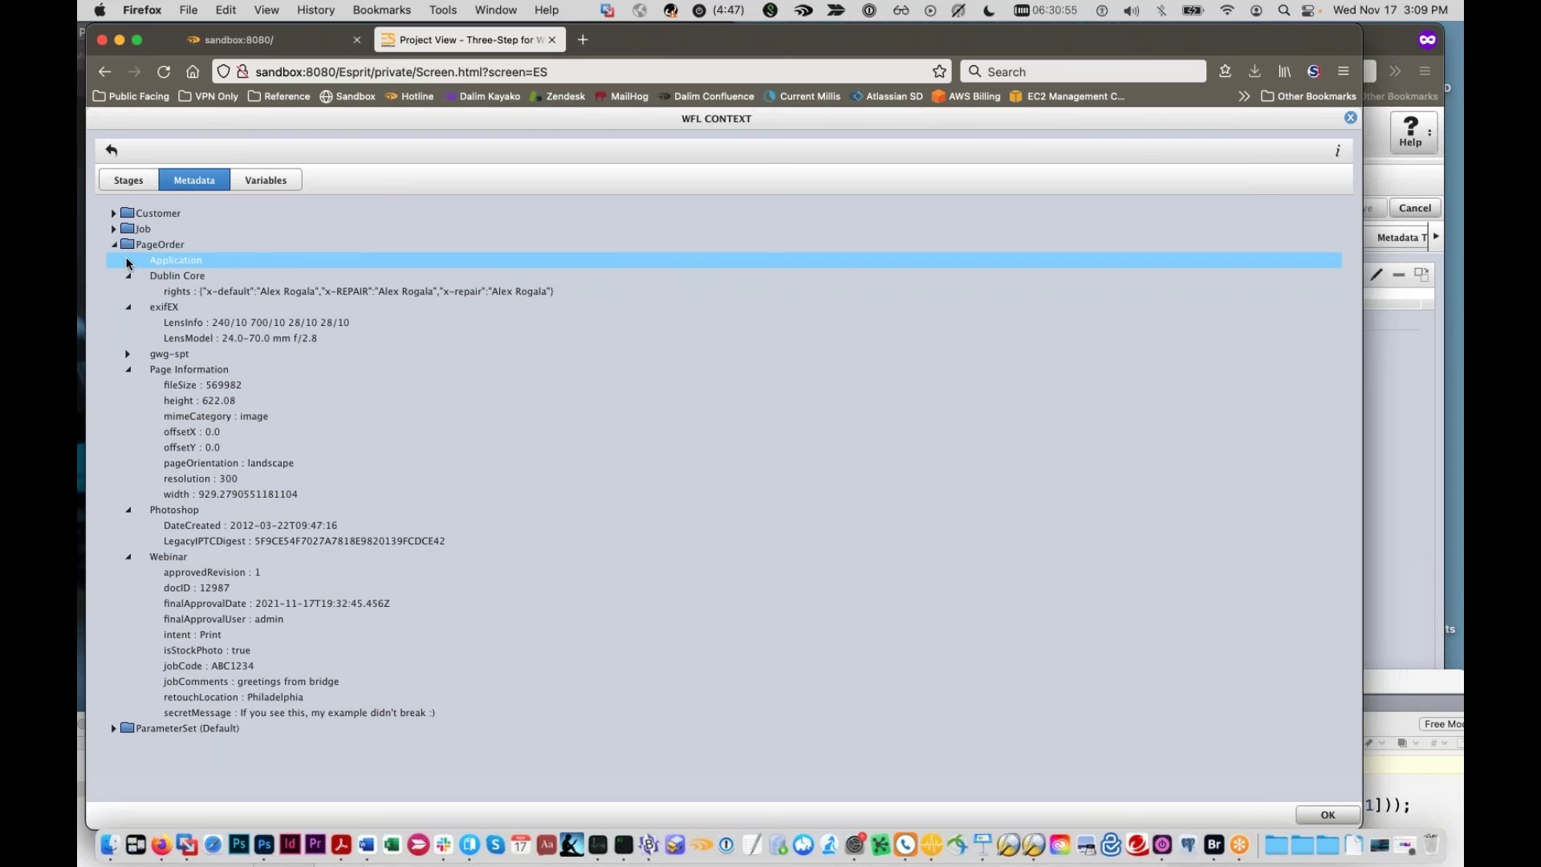
Step: Point out the Webinar finalApprovalDate, finalApprovalUser and secretMessage values
left_click(211, 603)
left_click(213, 619)
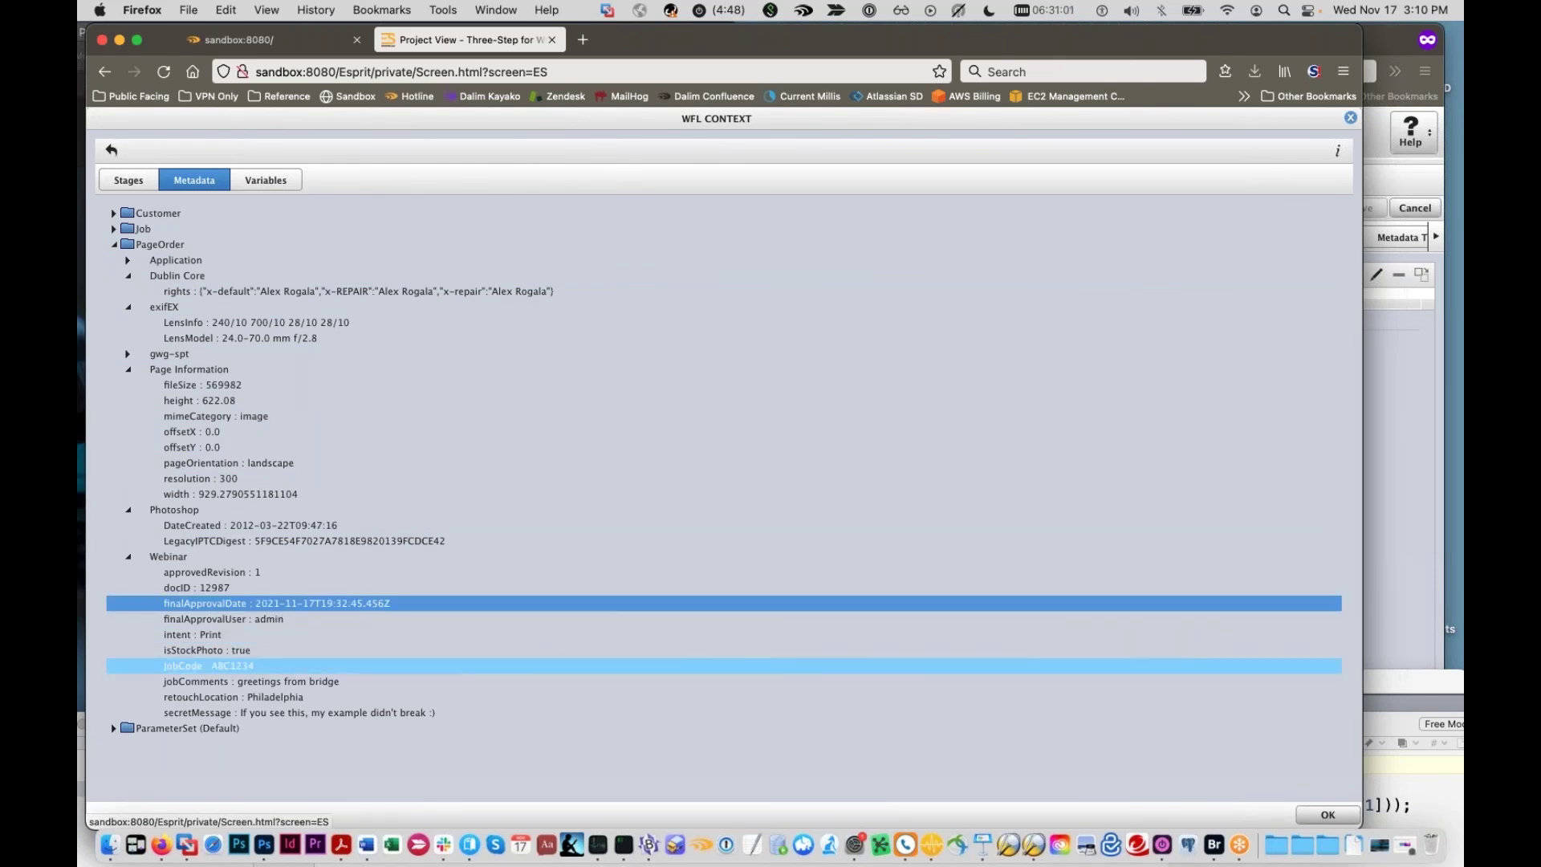
left_click(281, 712)
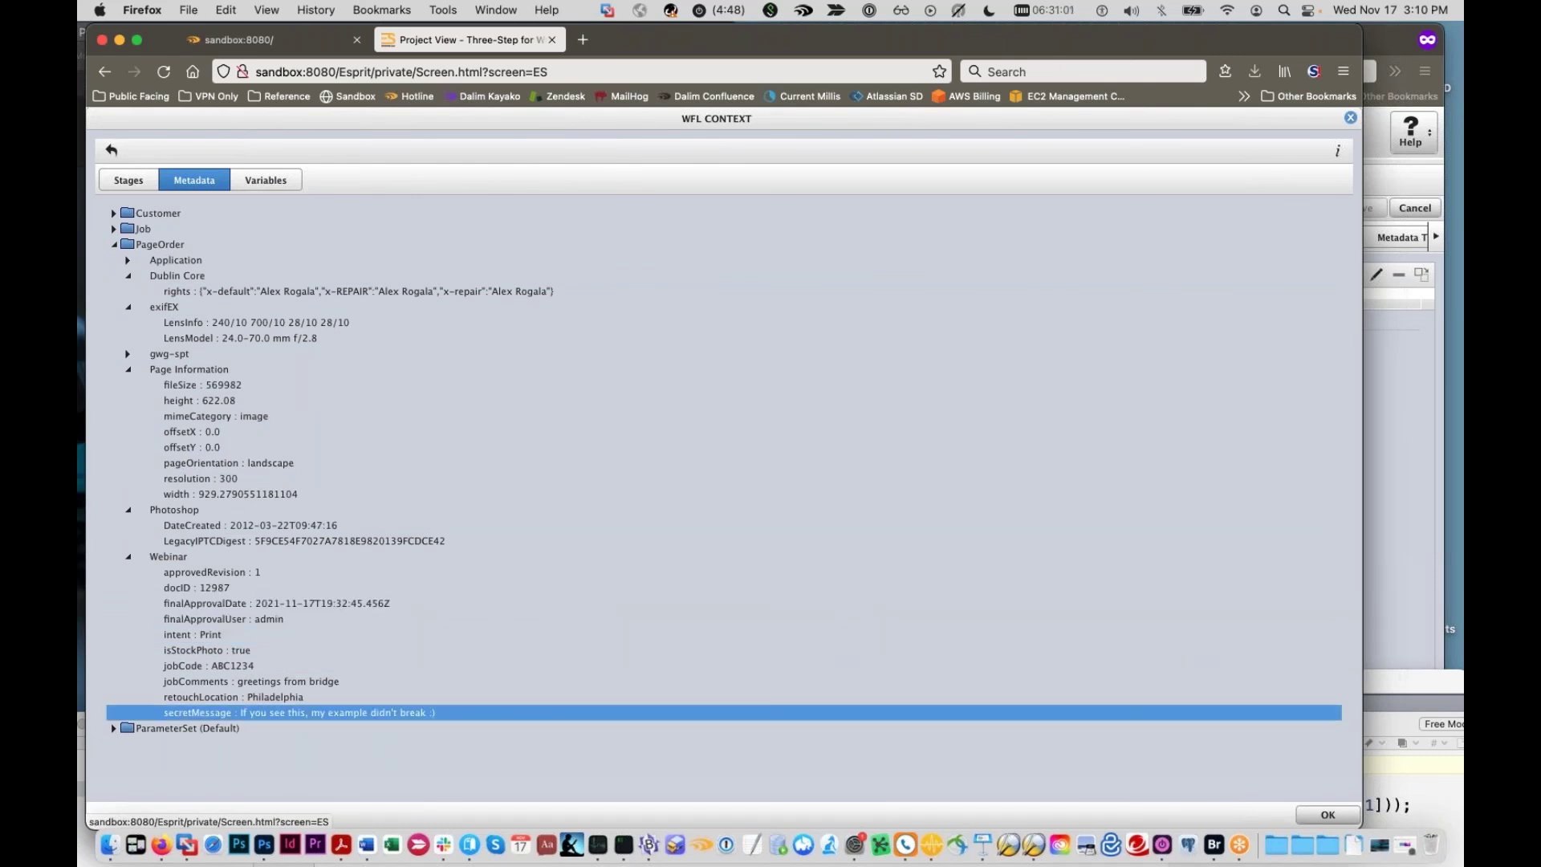
left_click(1336, 157)
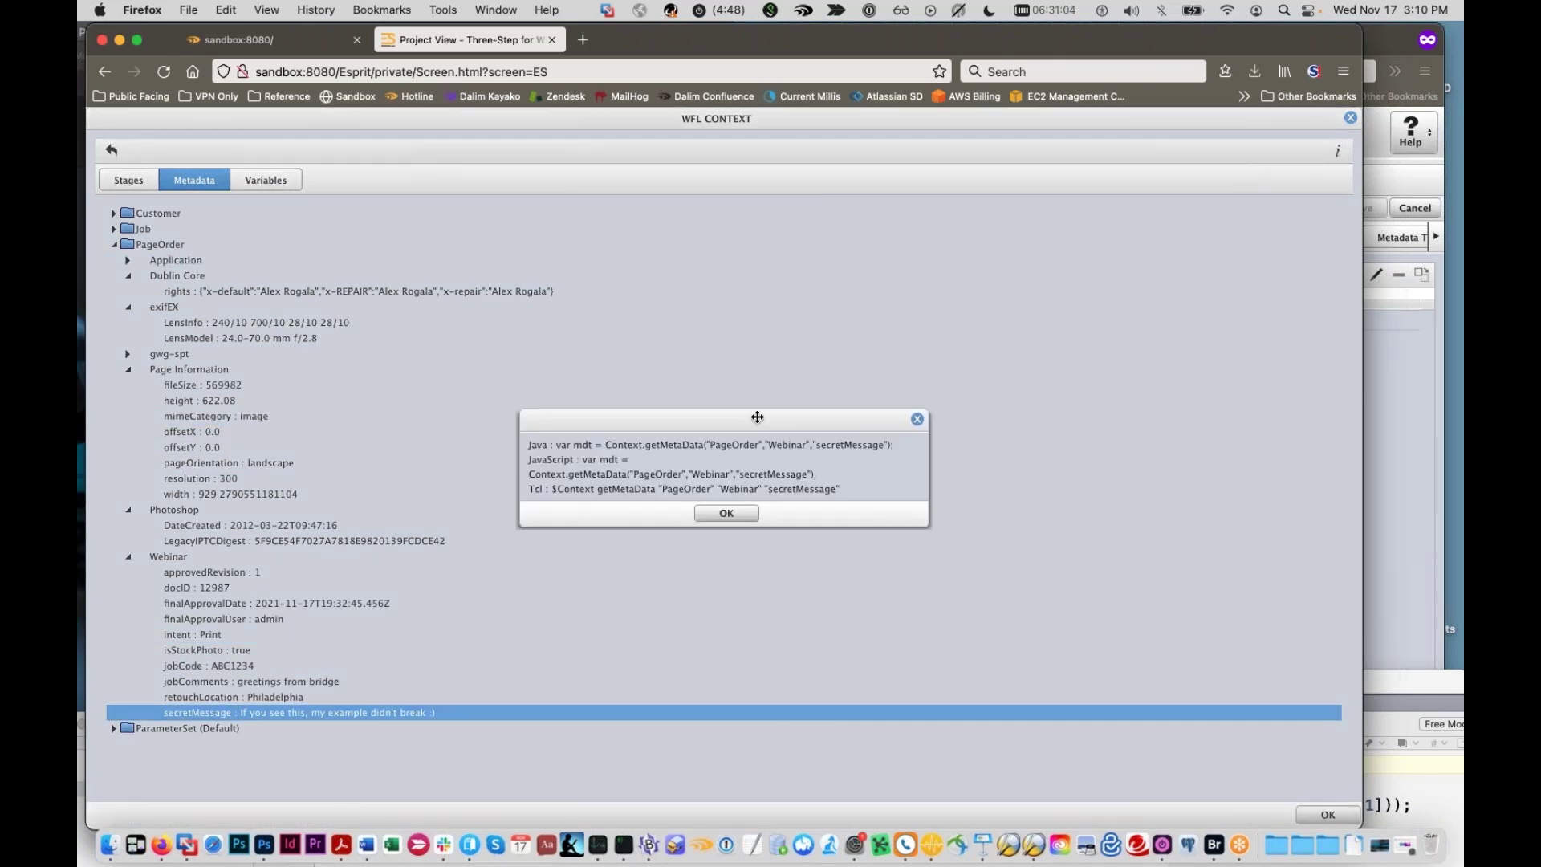
left_click_drag(762, 413, 673, 347)
left_click_drag(491, 391, 813, 413)
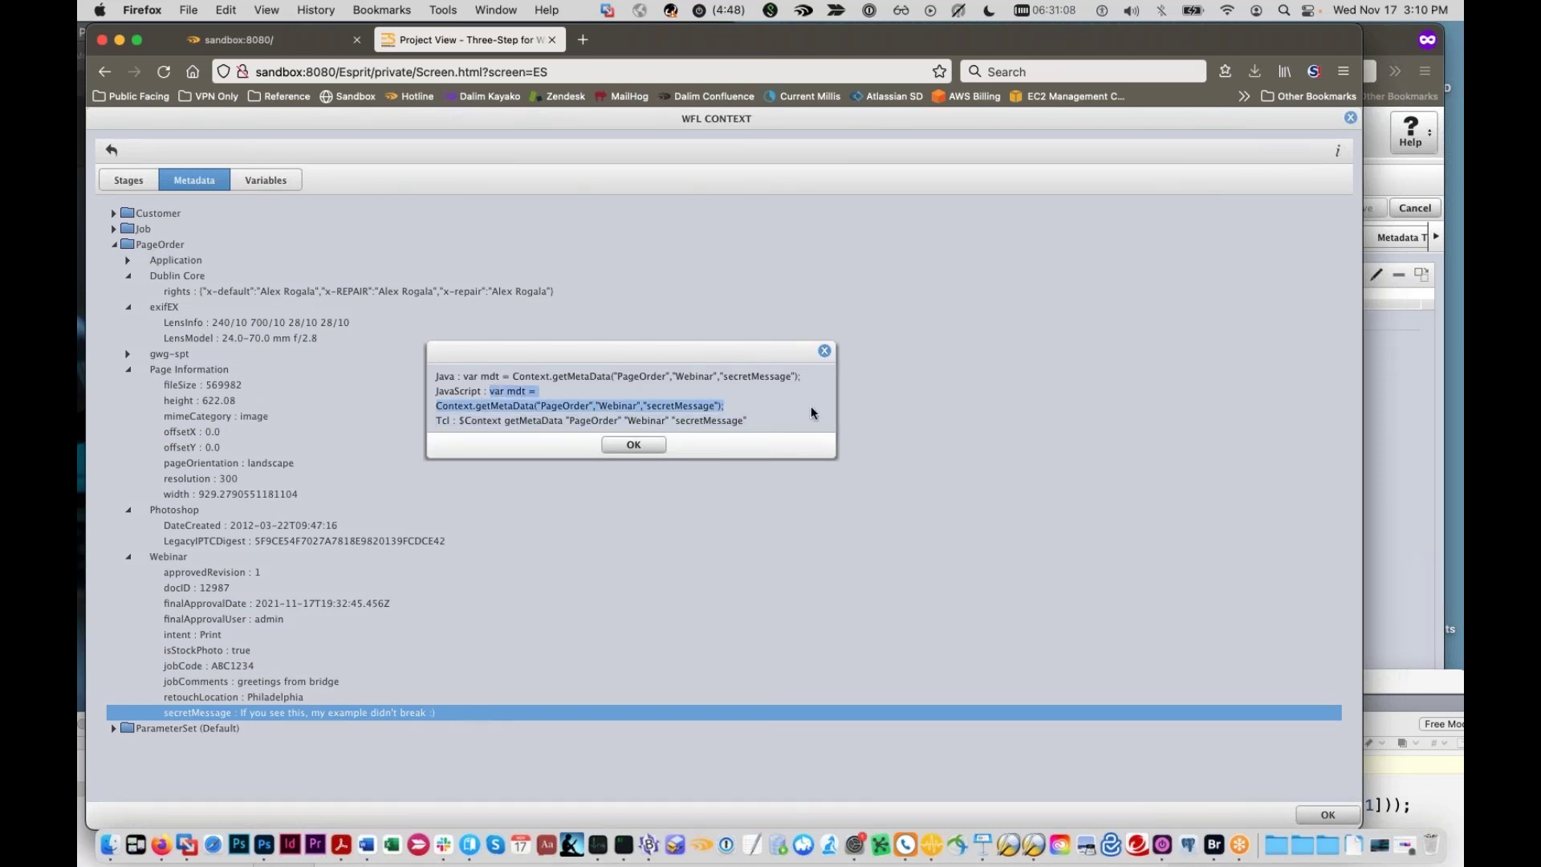
left_click(440, 375)
left_click_drag(440, 419, 673, 419)
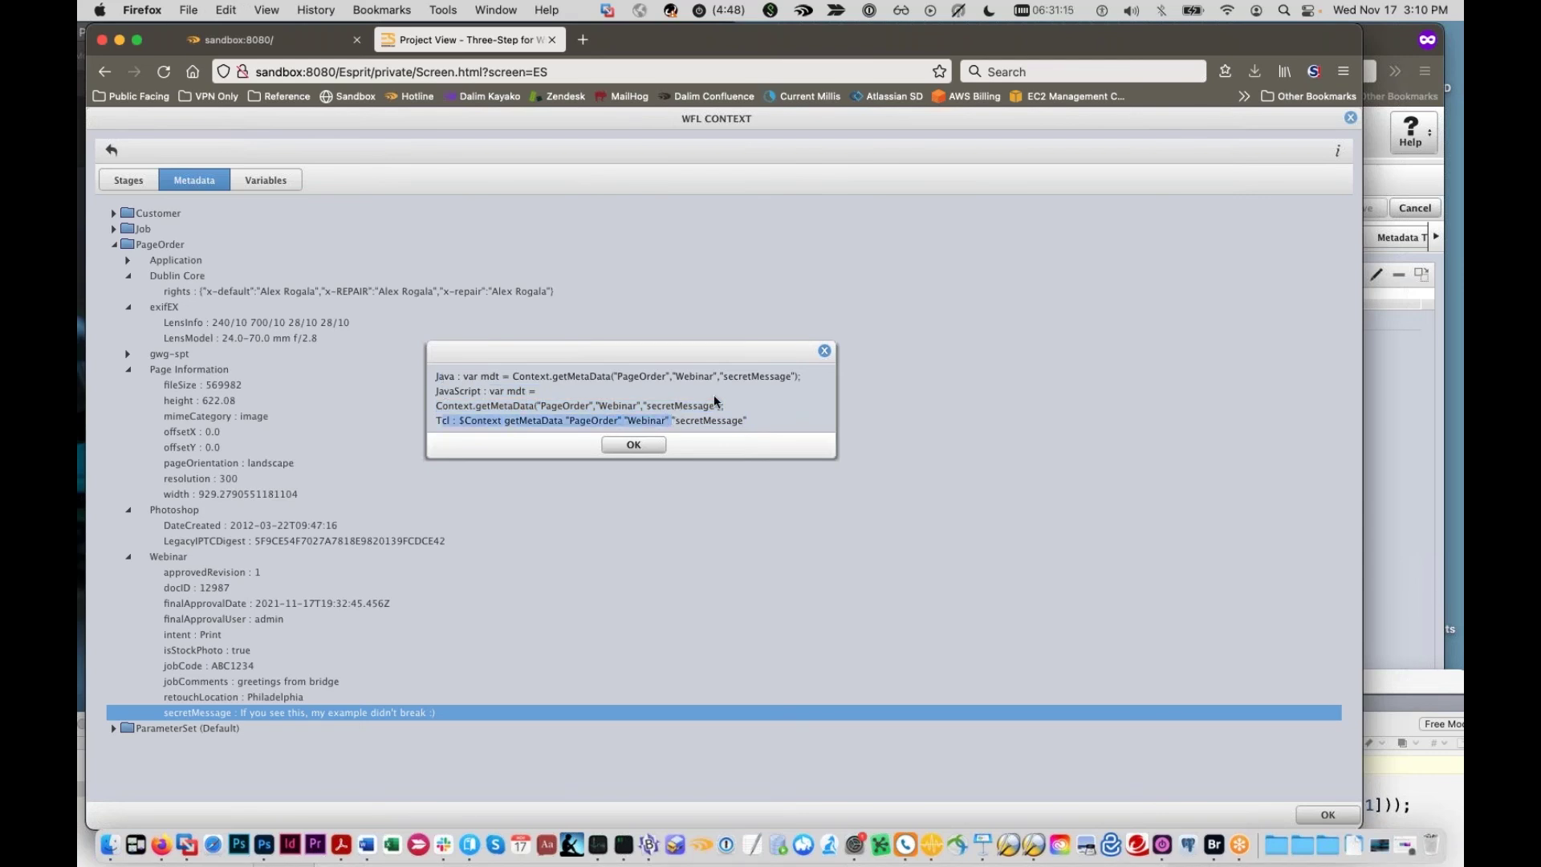
left_click_drag(725, 406, 487, 391)
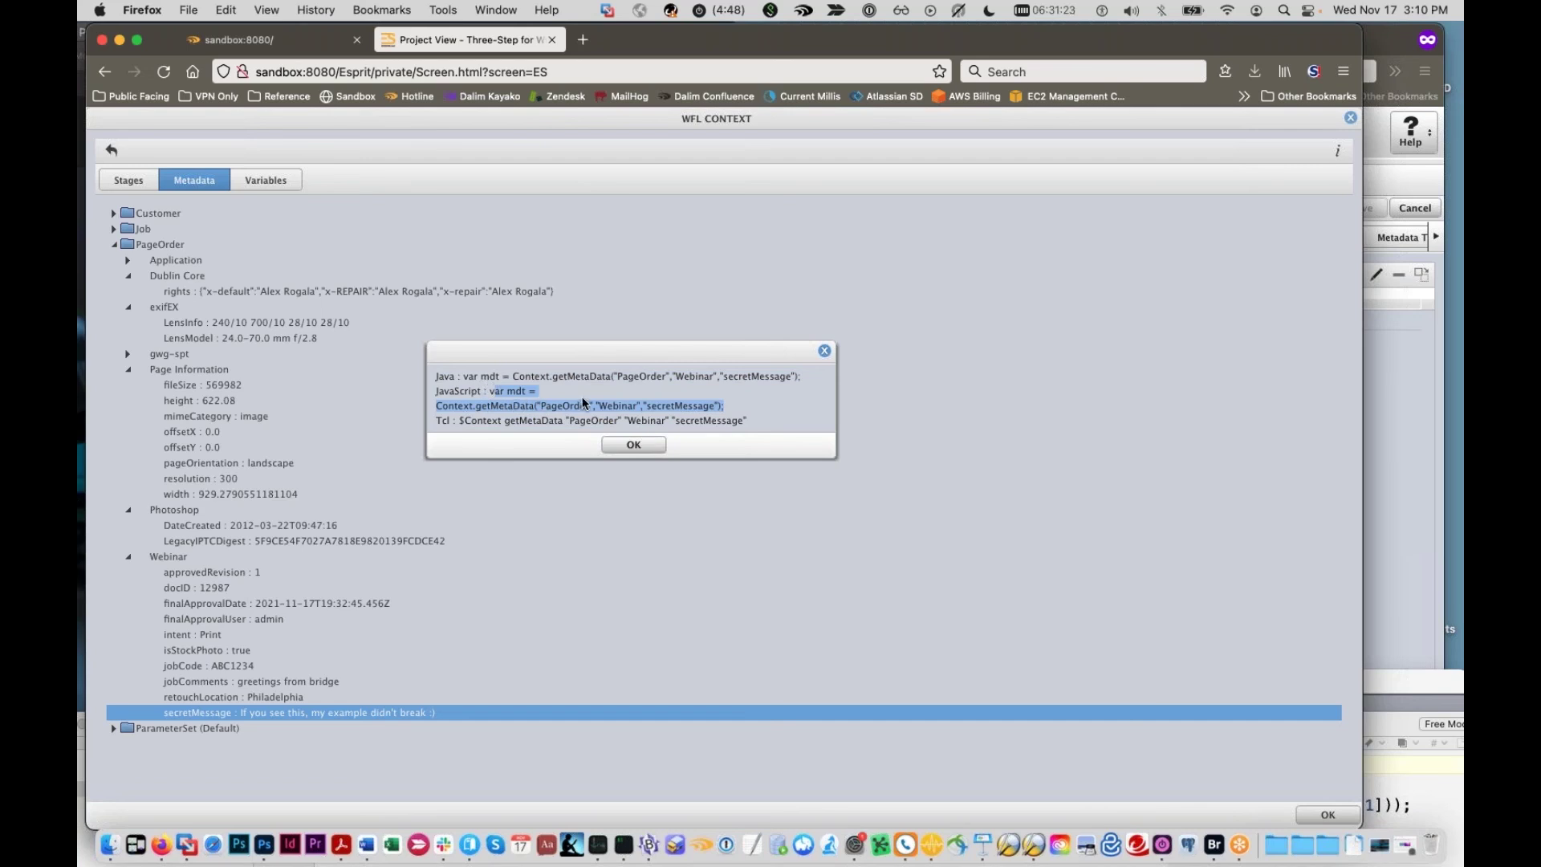
left_click(651, 444)
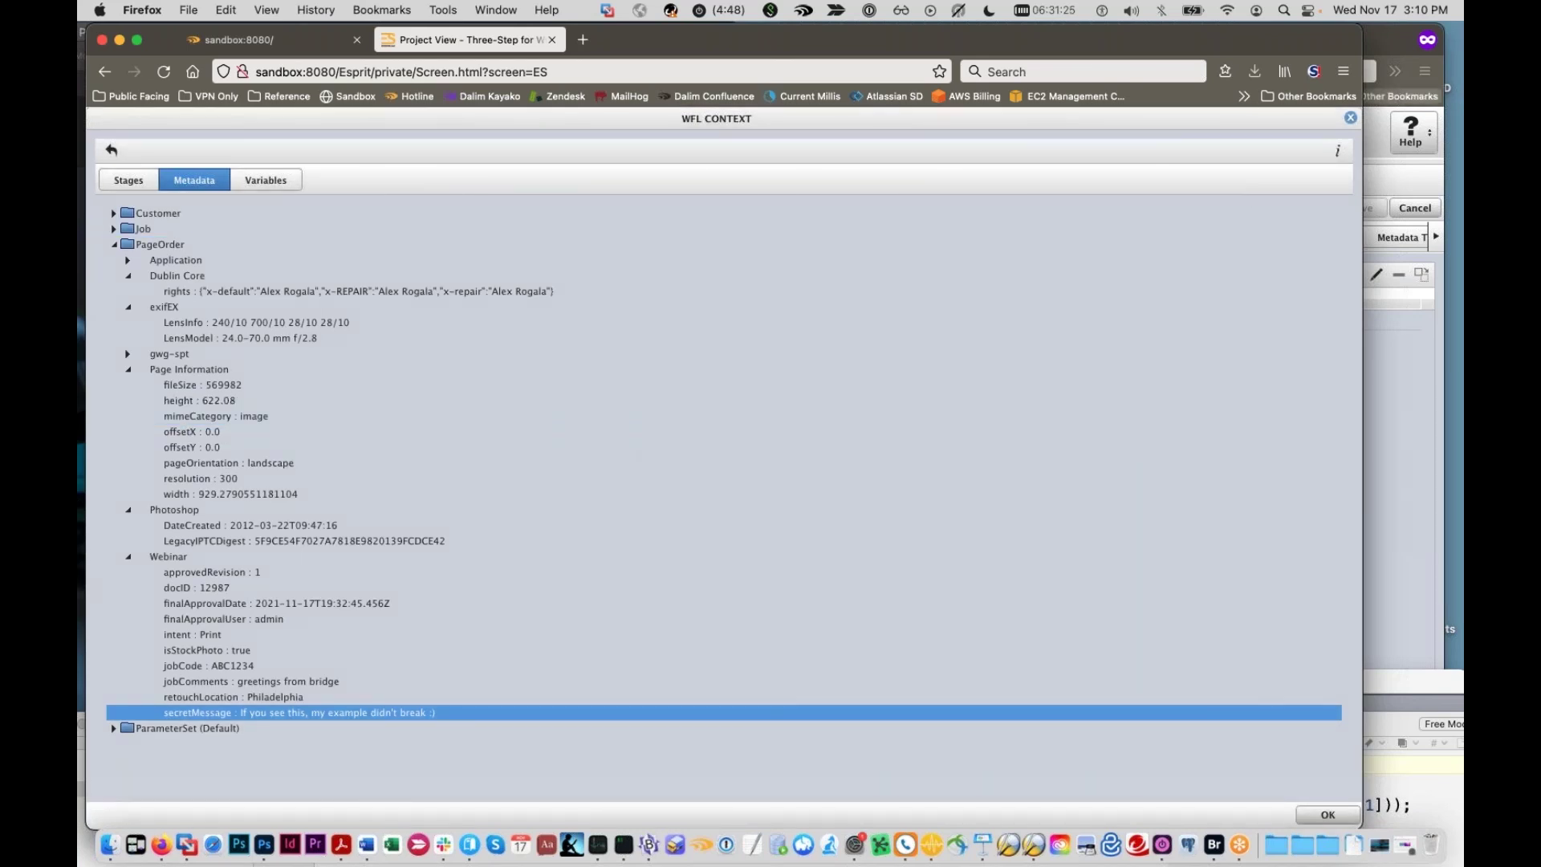
Step: Close the workflow context and then the _DSC4312.jpg workflow diagram
left_click(1350, 118)
left_click(1351, 119)
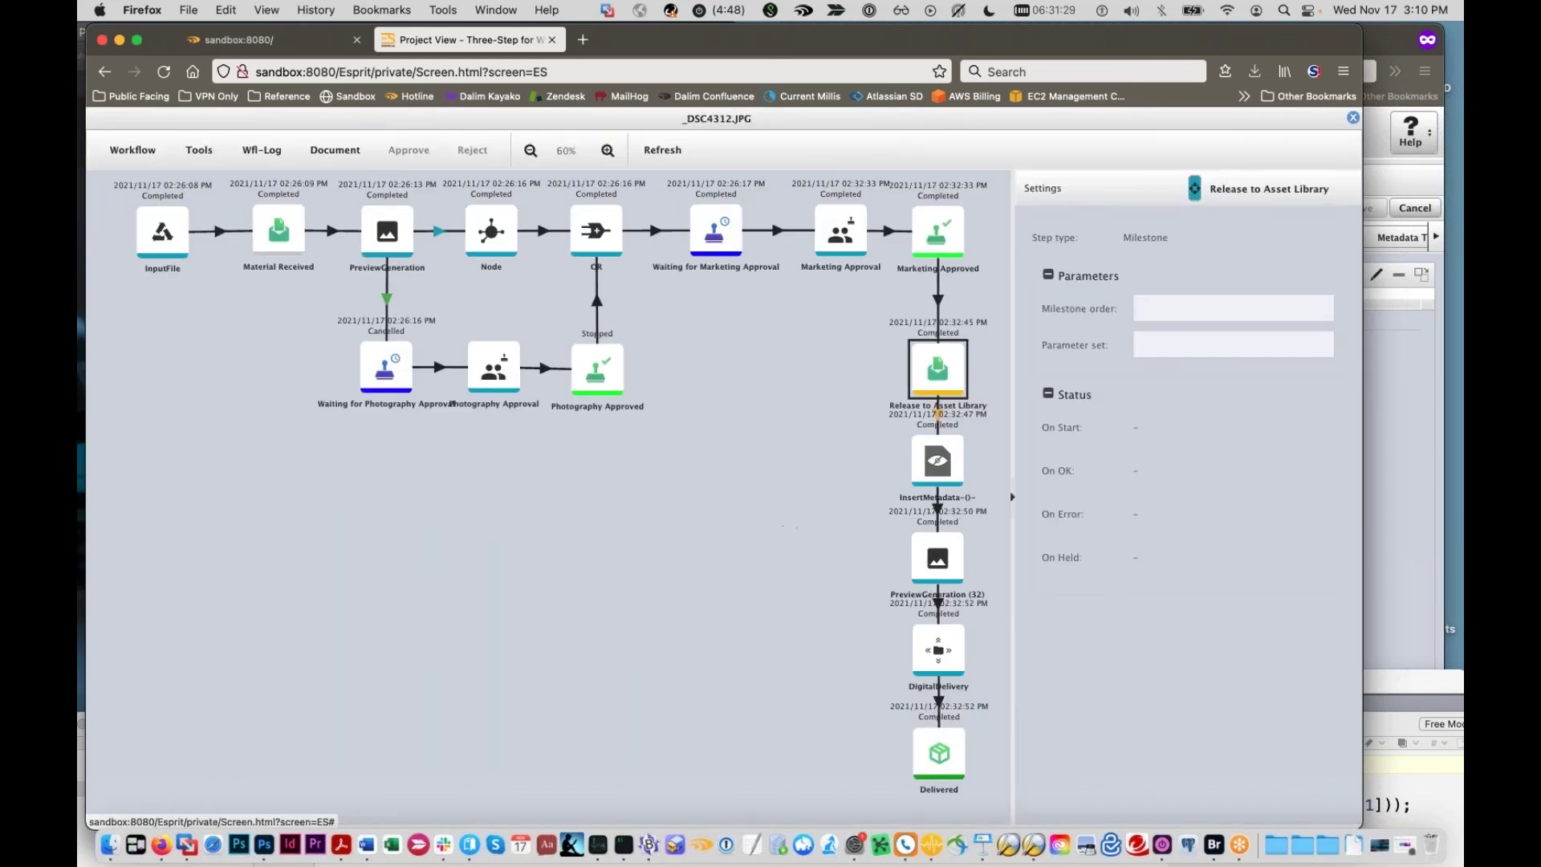
left_click_drag(784, 510, 713, 553)
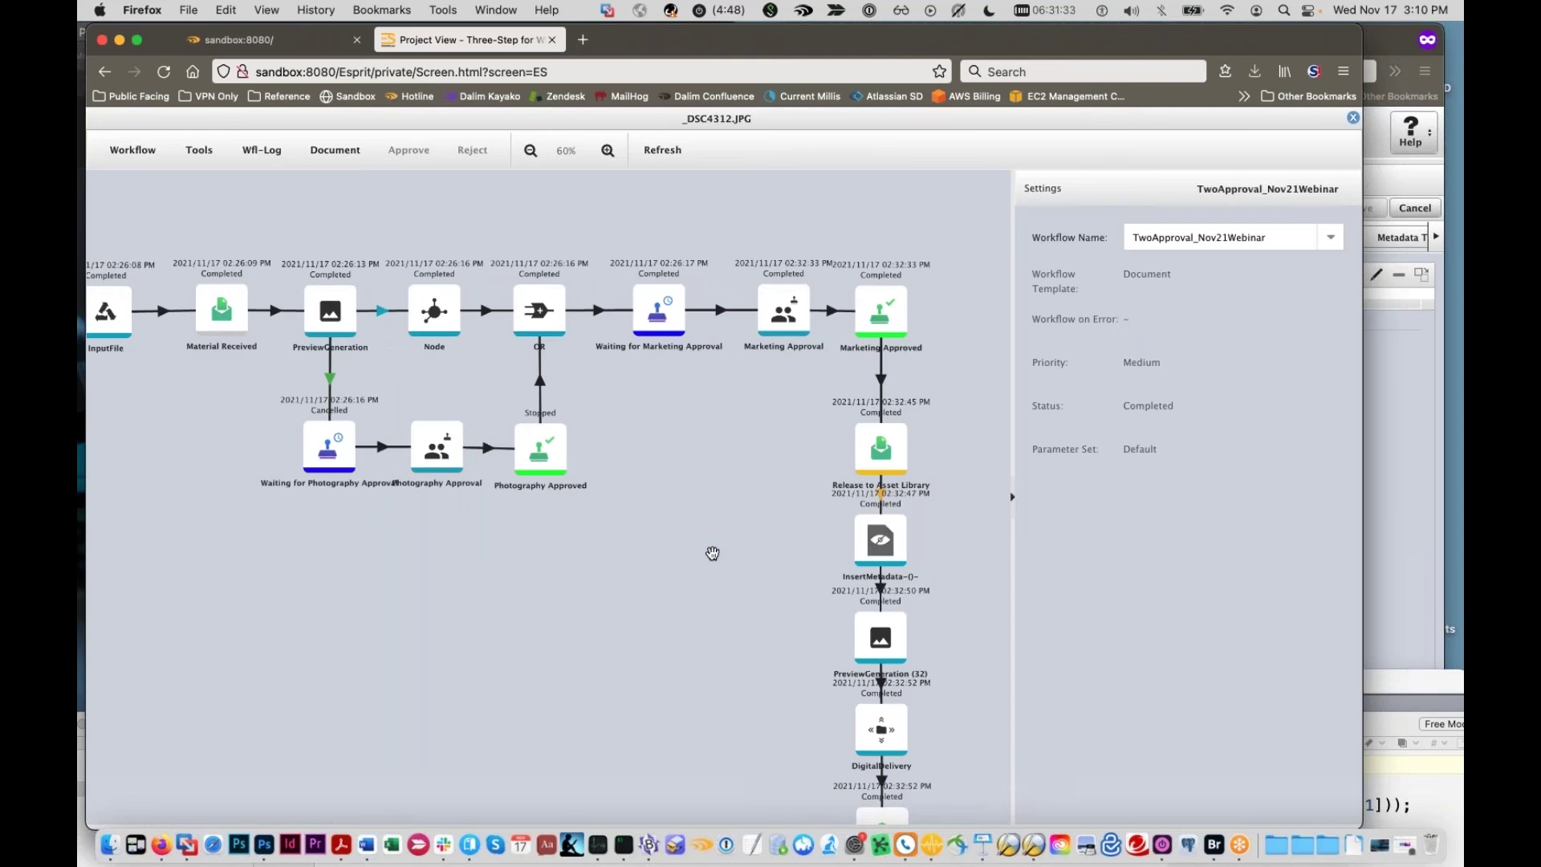
left_click(1351, 119)
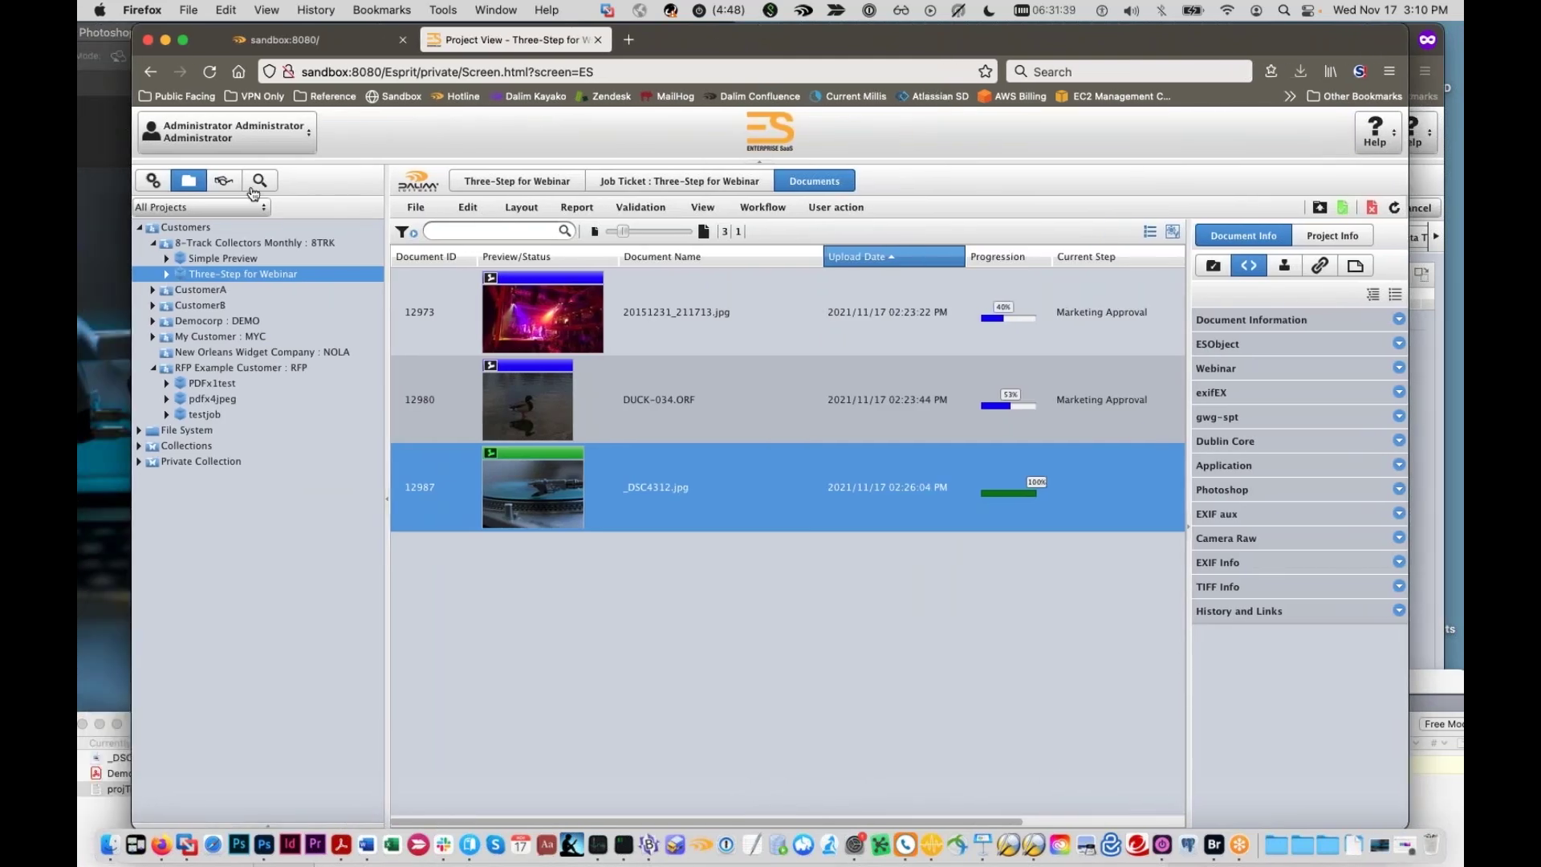
Step: Open the DemoCorp Document View and widen the Project Name and Customer Name columns
left_click(231, 178)
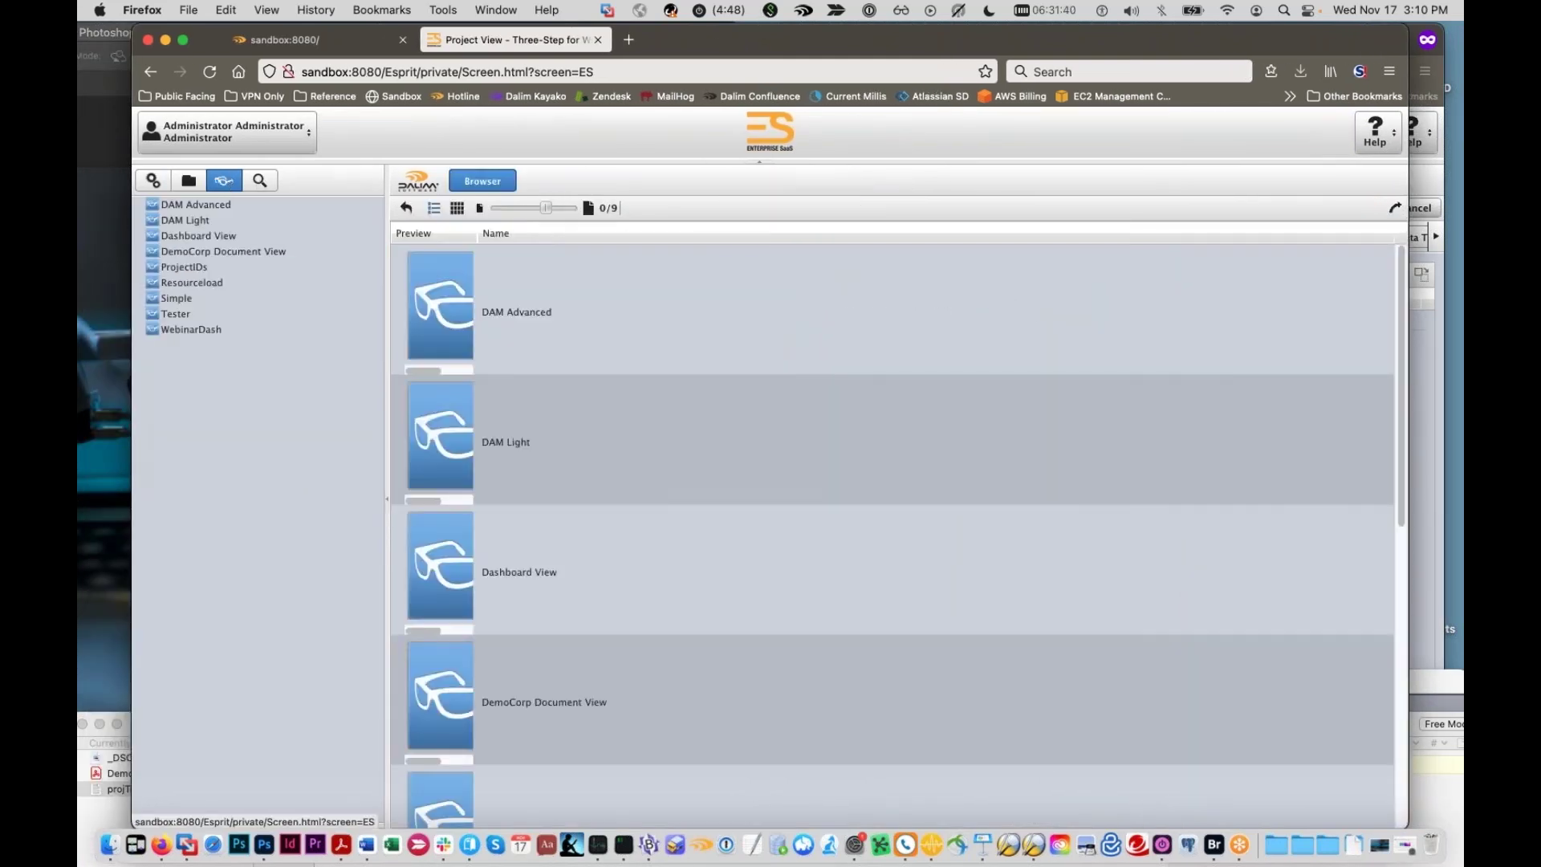
left_click(224, 251)
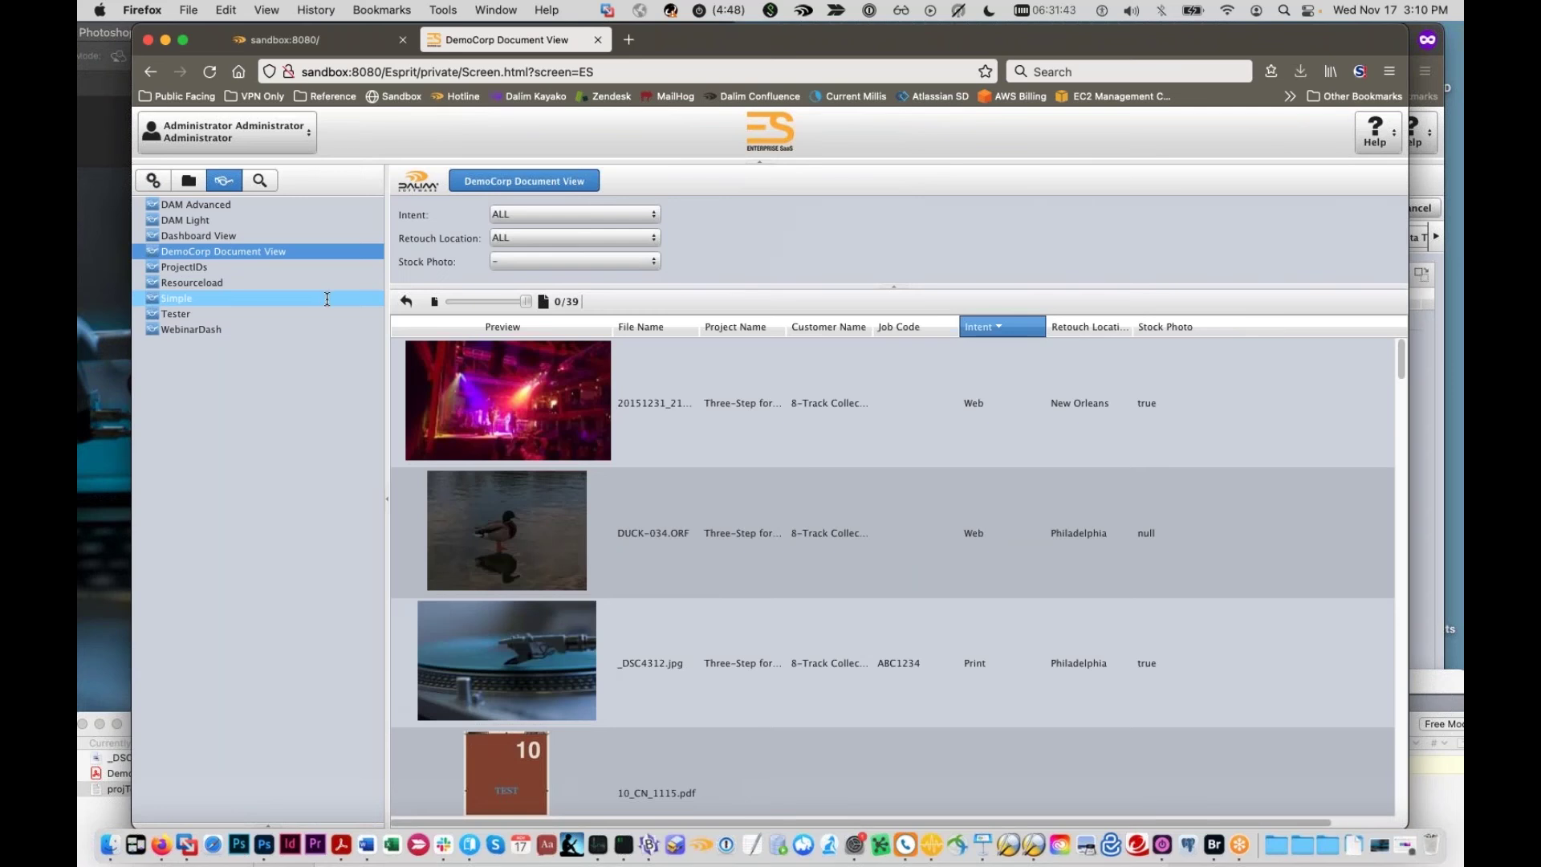
left_click(695, 377)
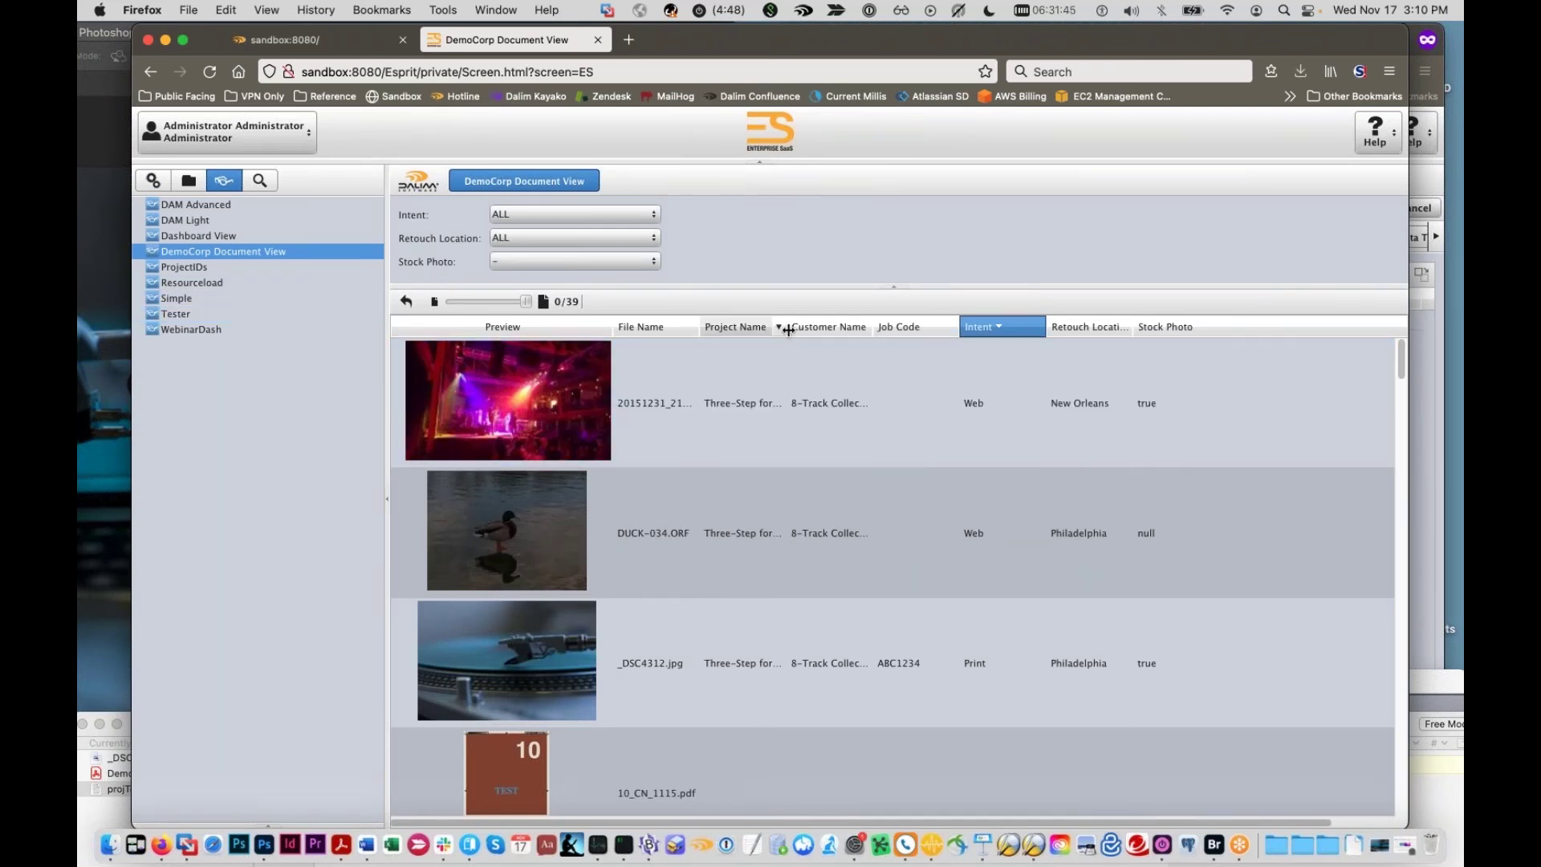
left_click_drag(785, 325, 824, 326)
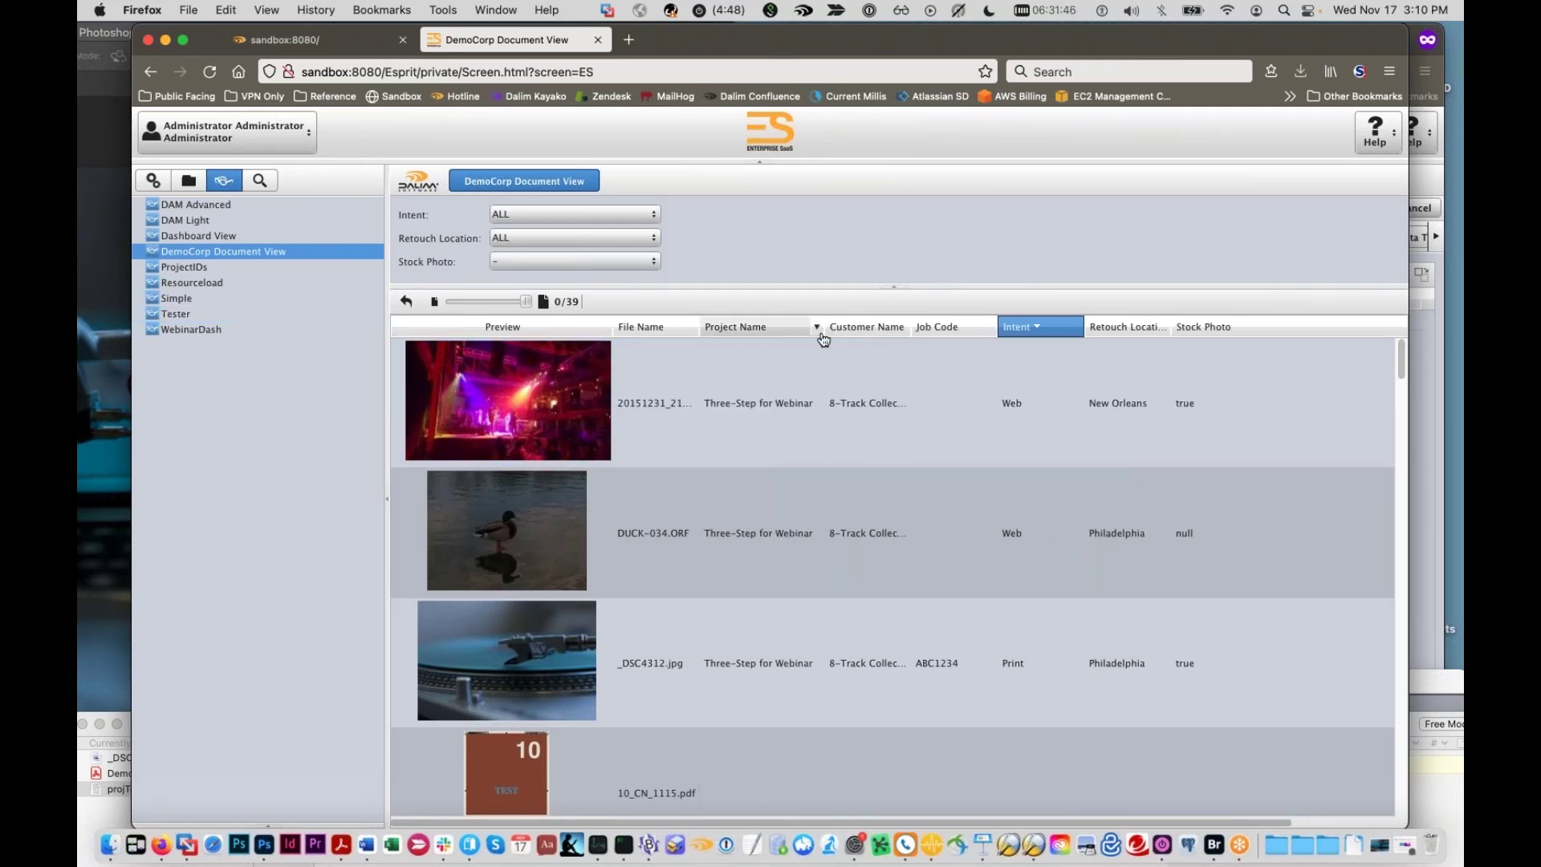
left_click(386, 499)
left_click_drag(661, 325, 739, 325)
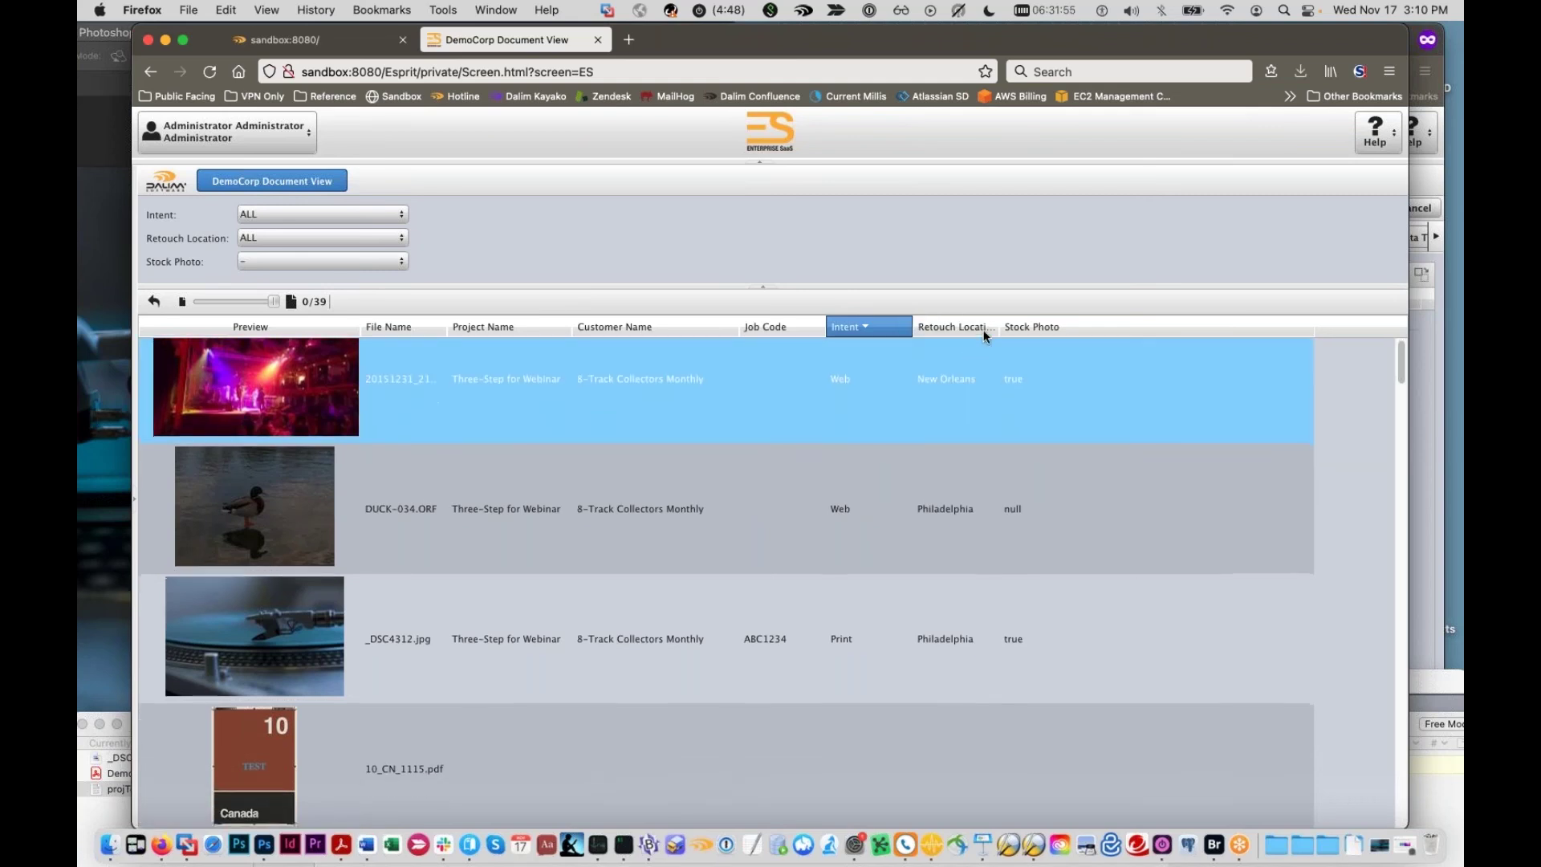
Step: Sort the documents by Customer Name, Job Code (ABC1234 first) and Intent (Web first)
scroll(975, 345, "down", 1)
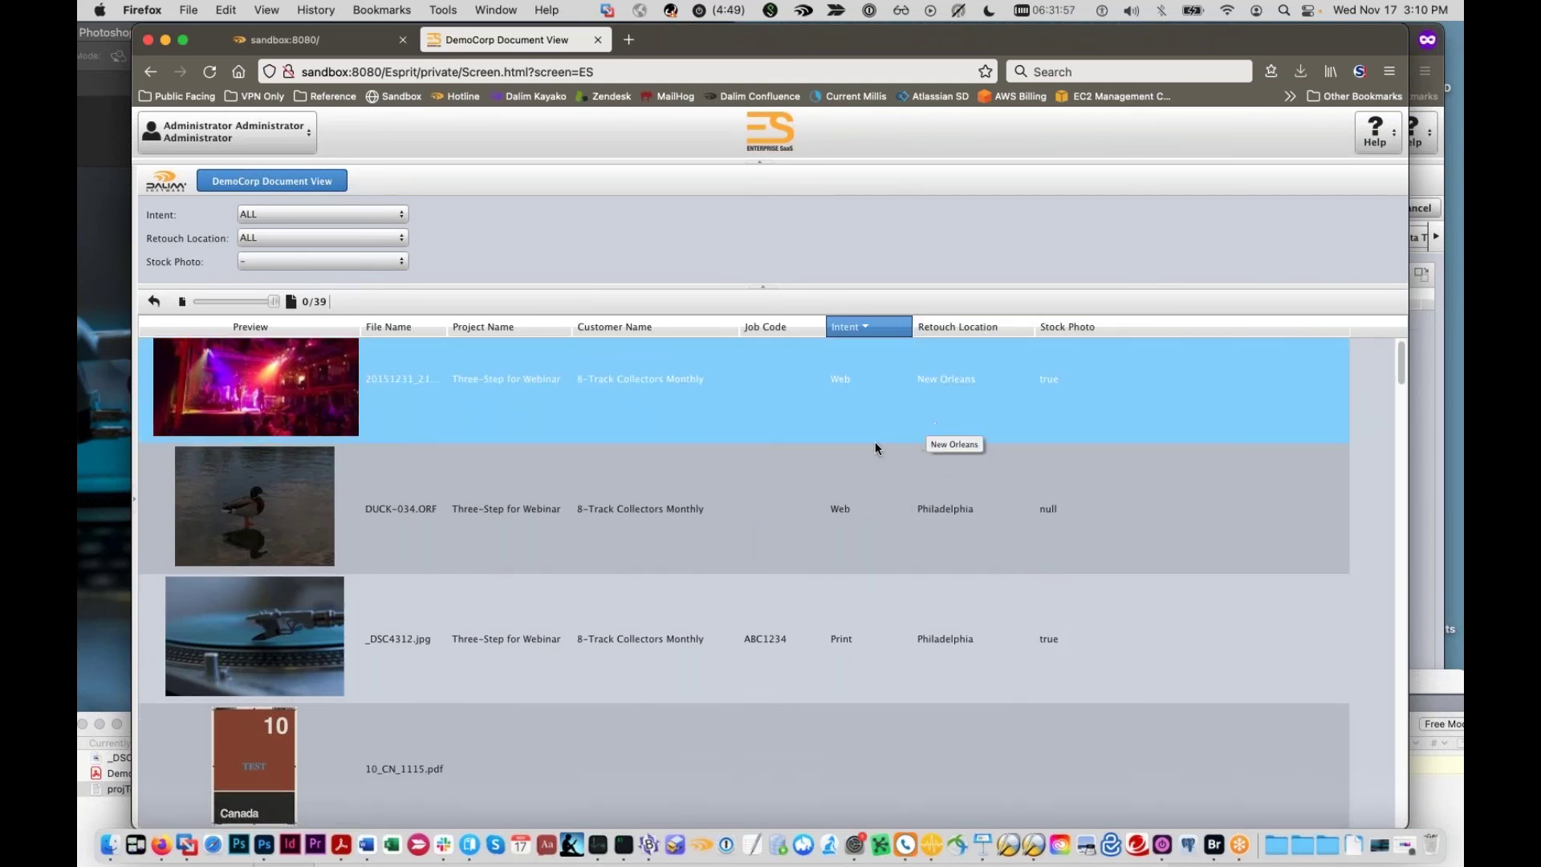
scroll(673, 421, "up", 1)
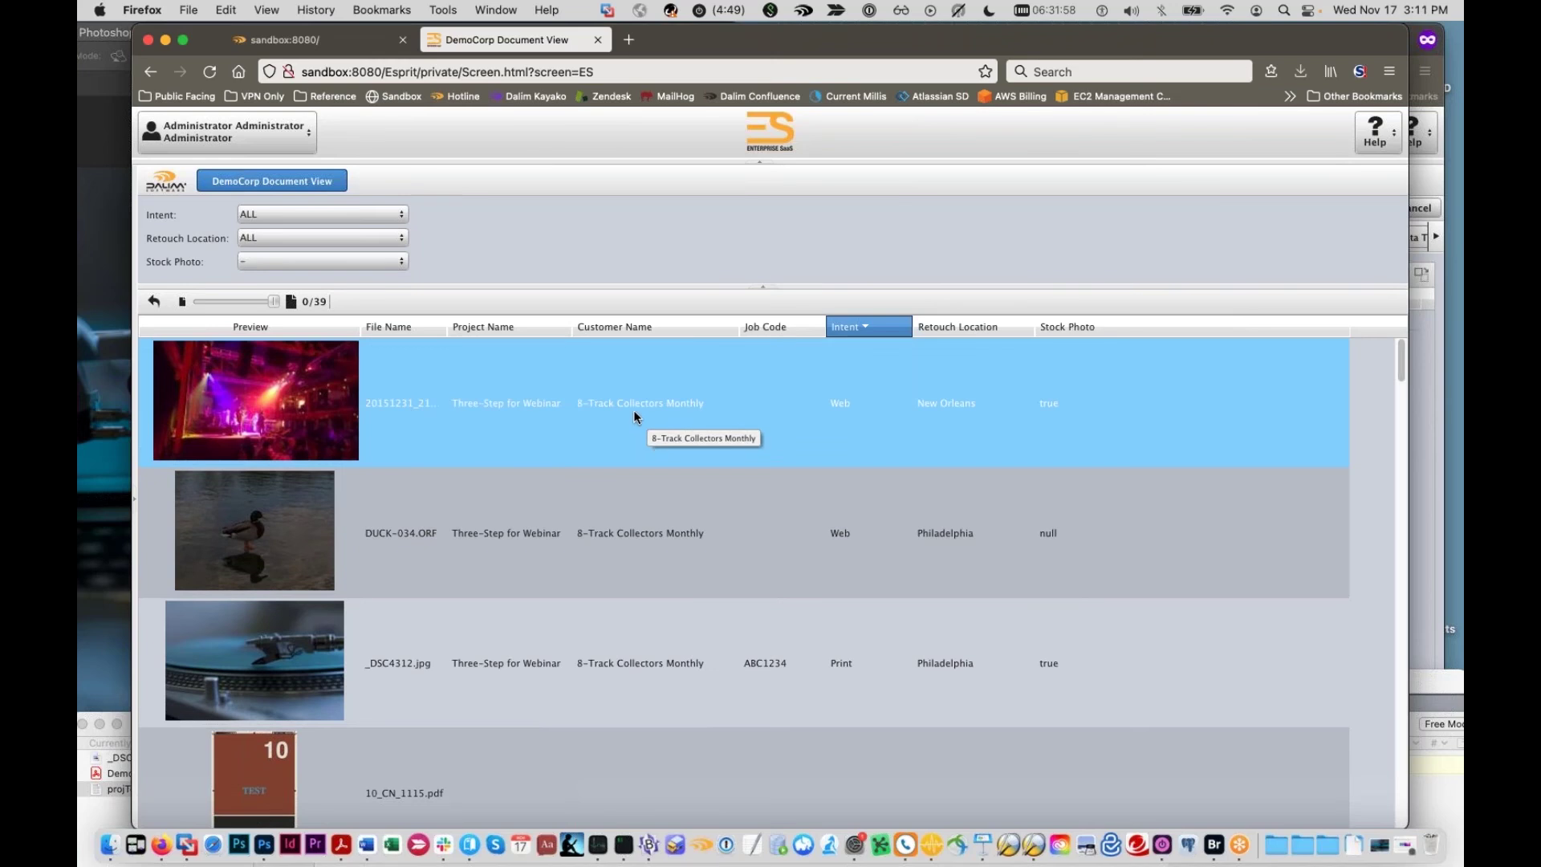
left_click(671, 327)
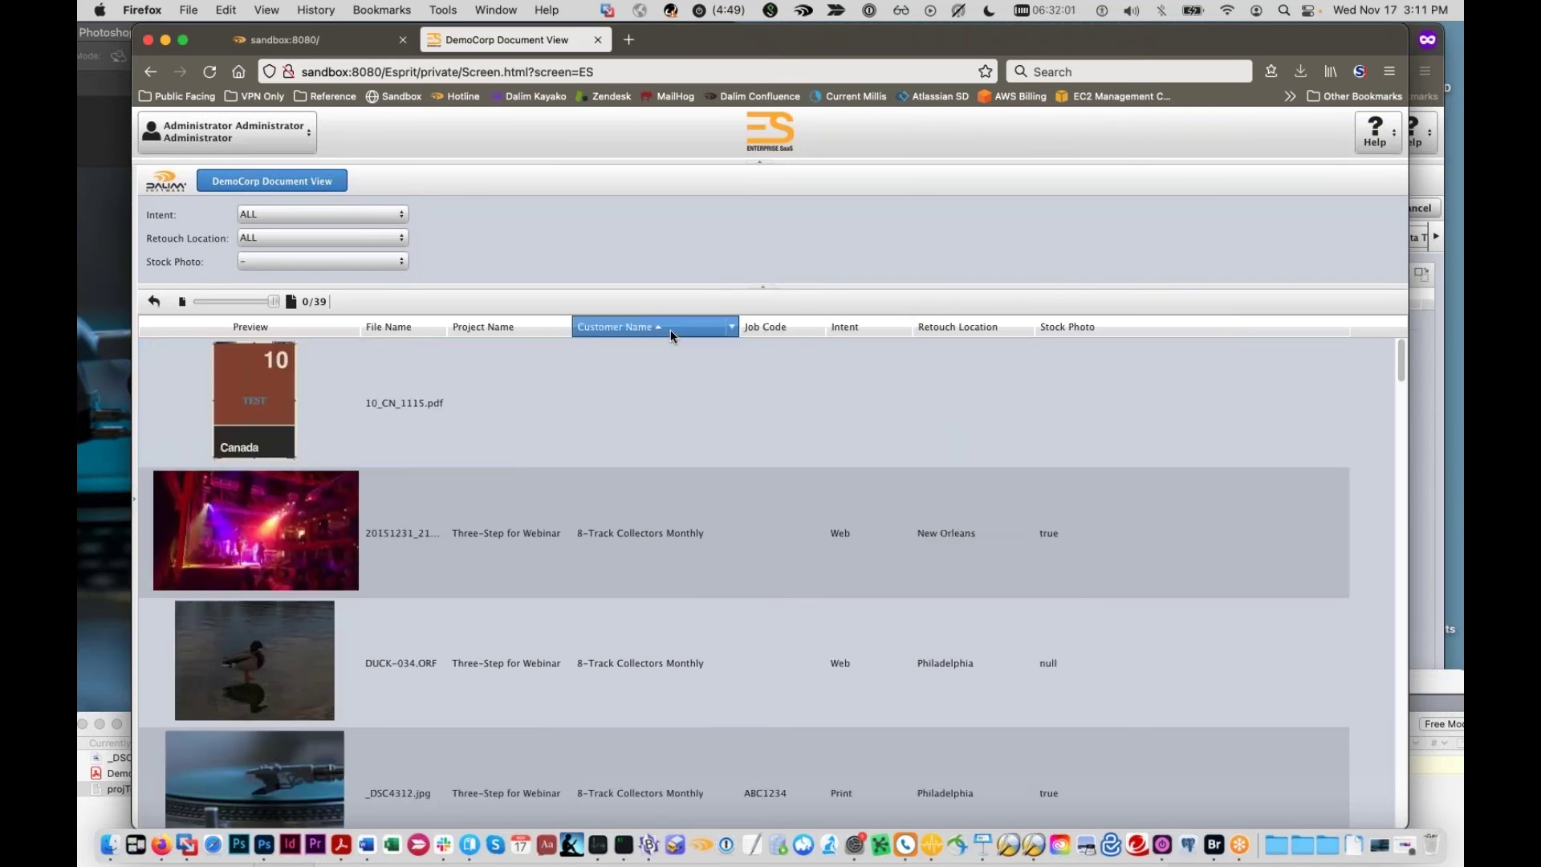
left_click(671, 327)
left_click(777, 328)
left_click(777, 327)
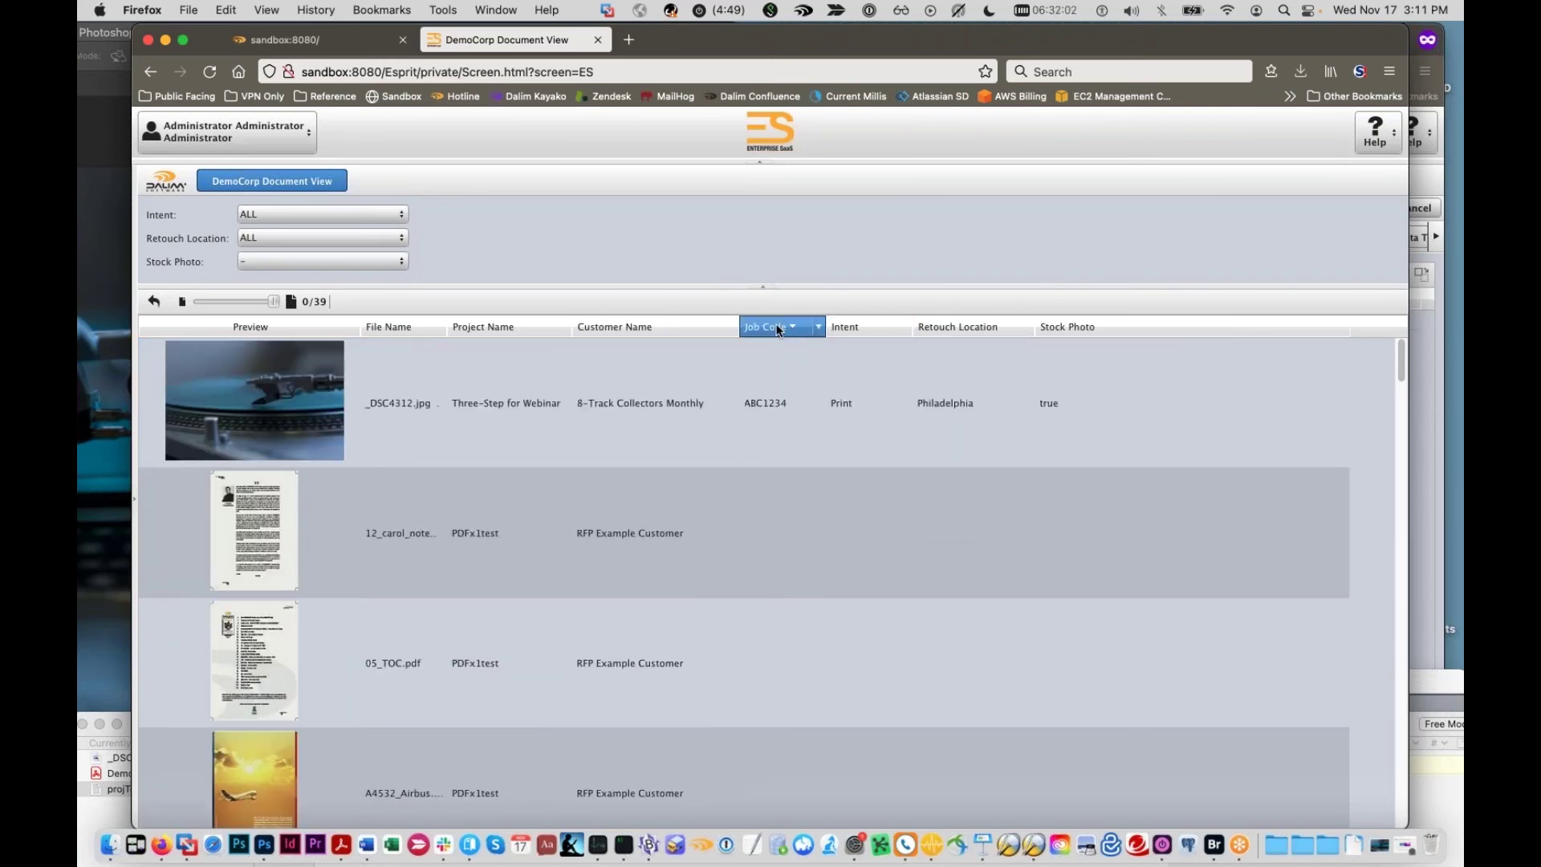
left_click(871, 329)
left_click(871, 329)
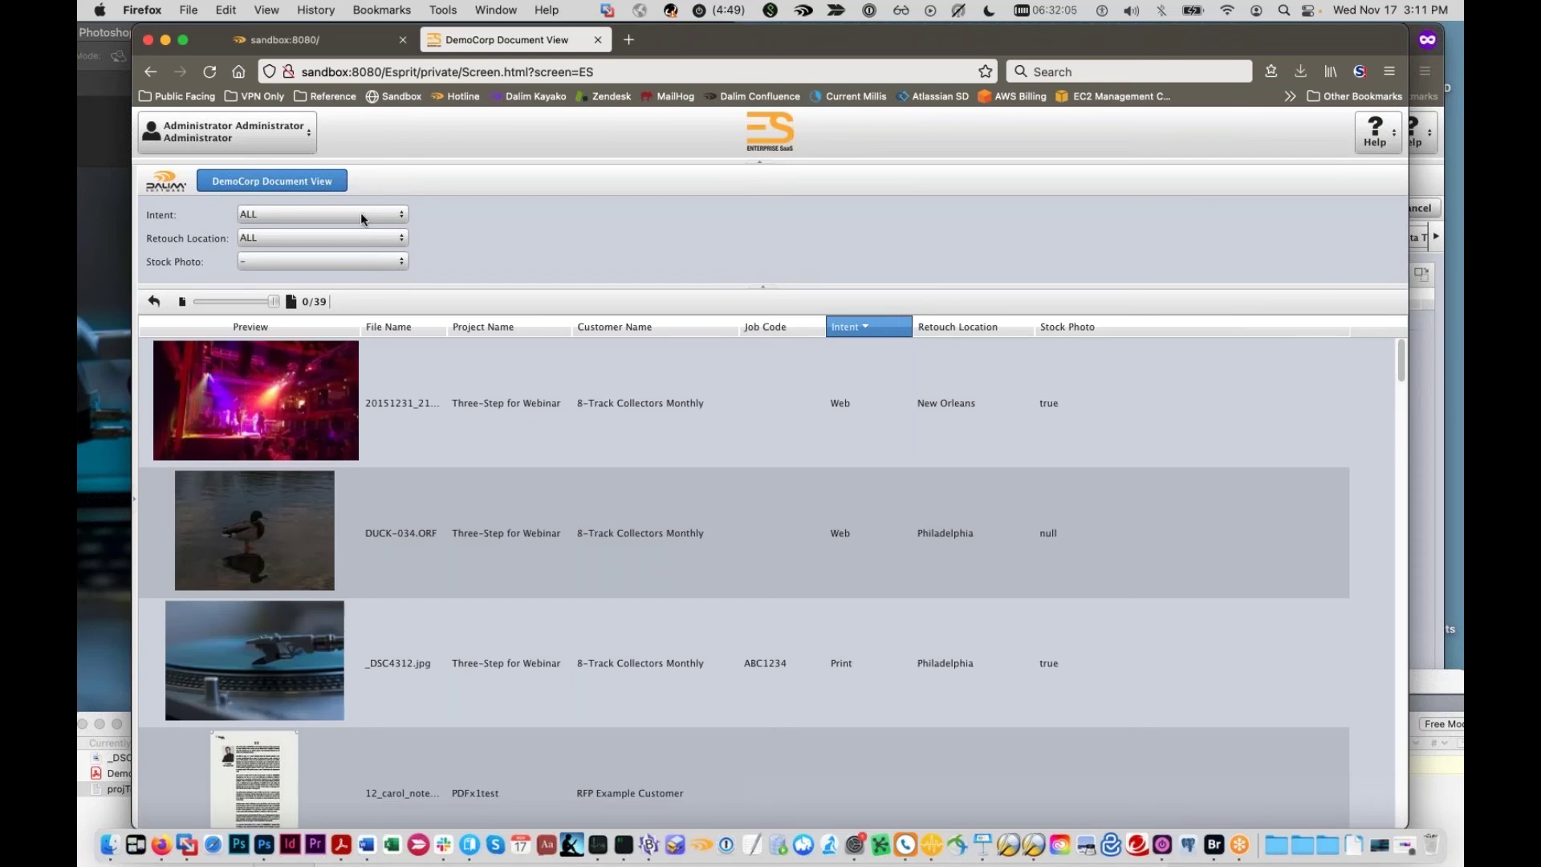
Step: Try Print and New Orleans filters, then settle on Intent ALL and Retouch Location Philadelphia
left_click(403, 214)
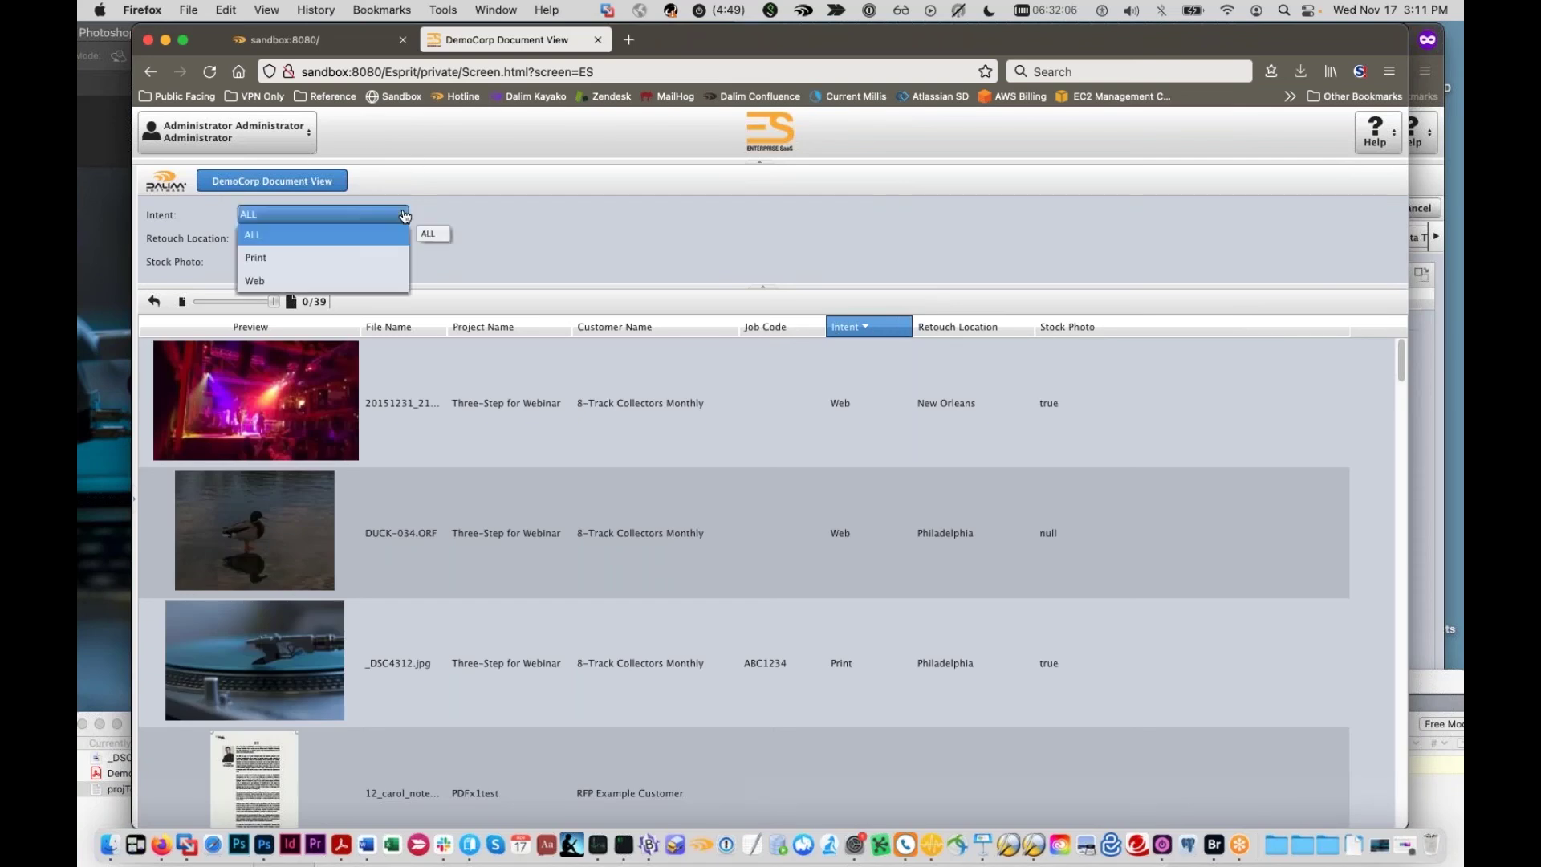
left_click(354, 268)
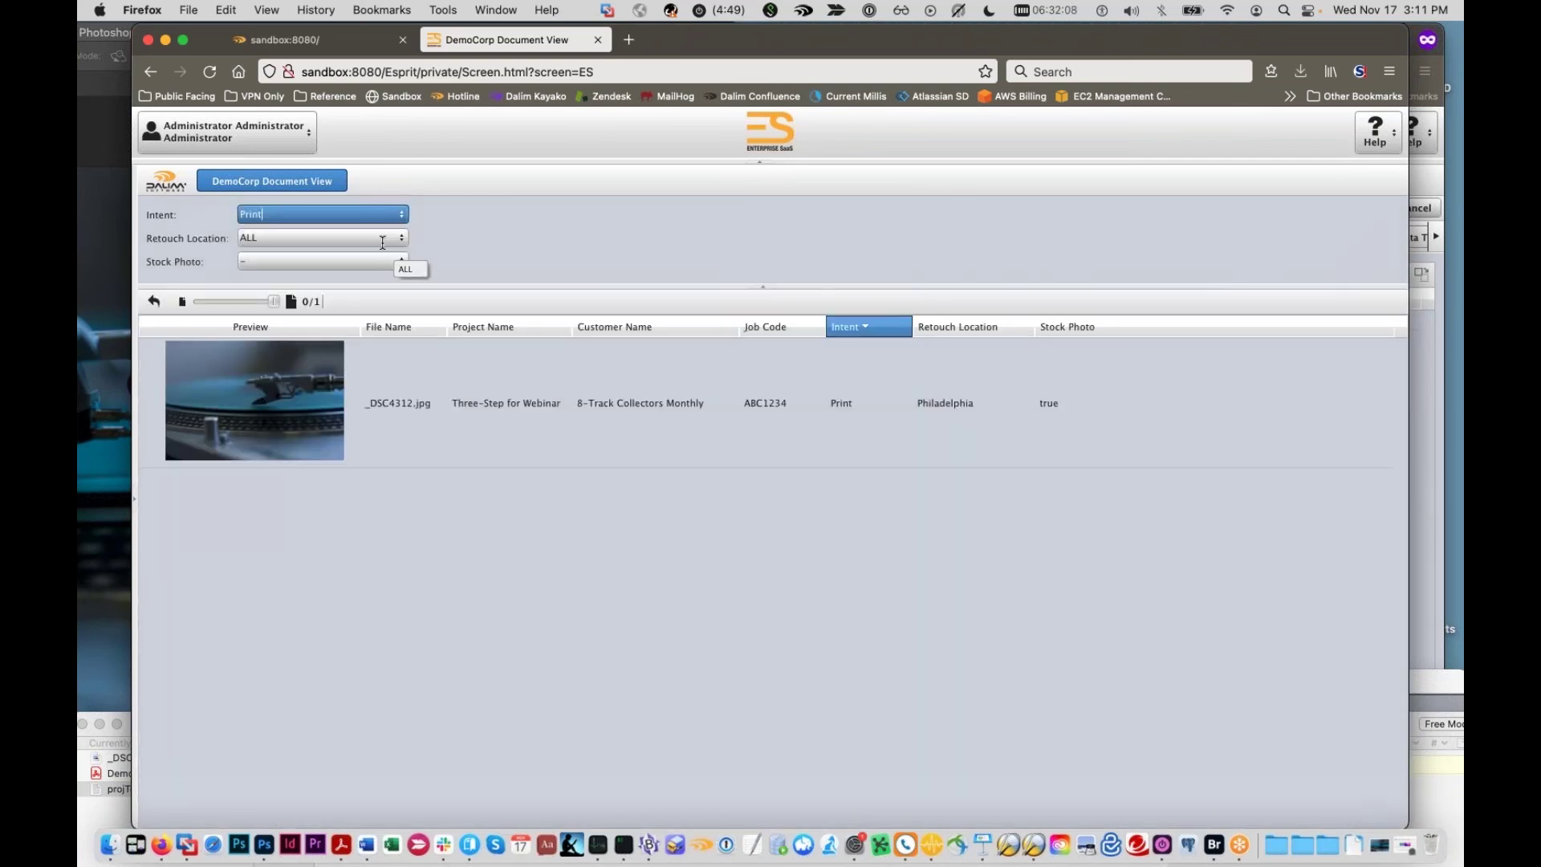
left_click(399, 239)
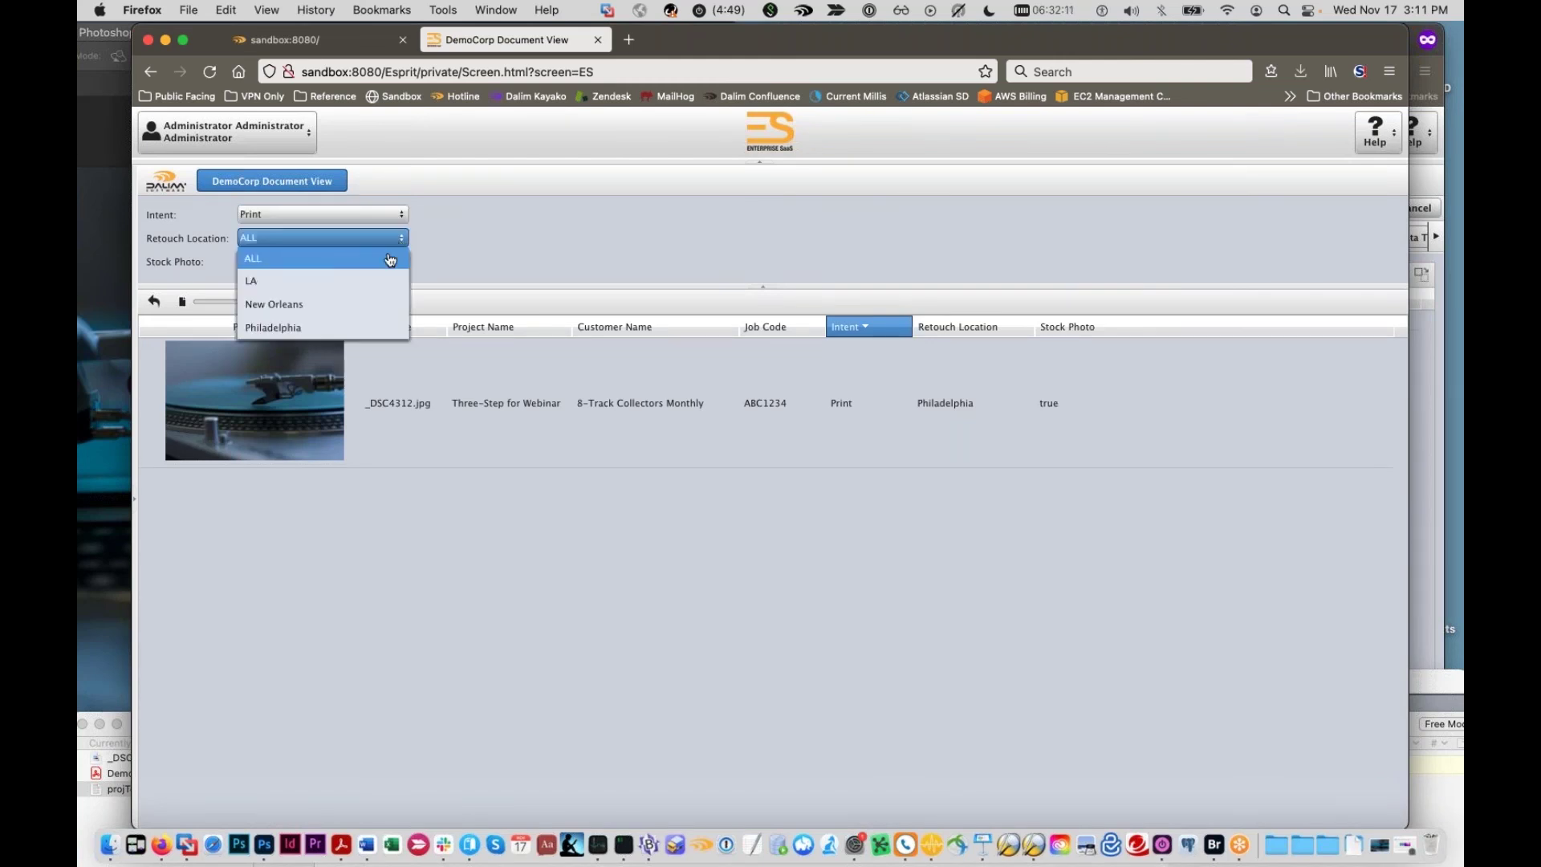
left_click(356, 304)
left_click(403, 214)
left_click(406, 237)
left_click(406, 238)
left_click(361, 325)
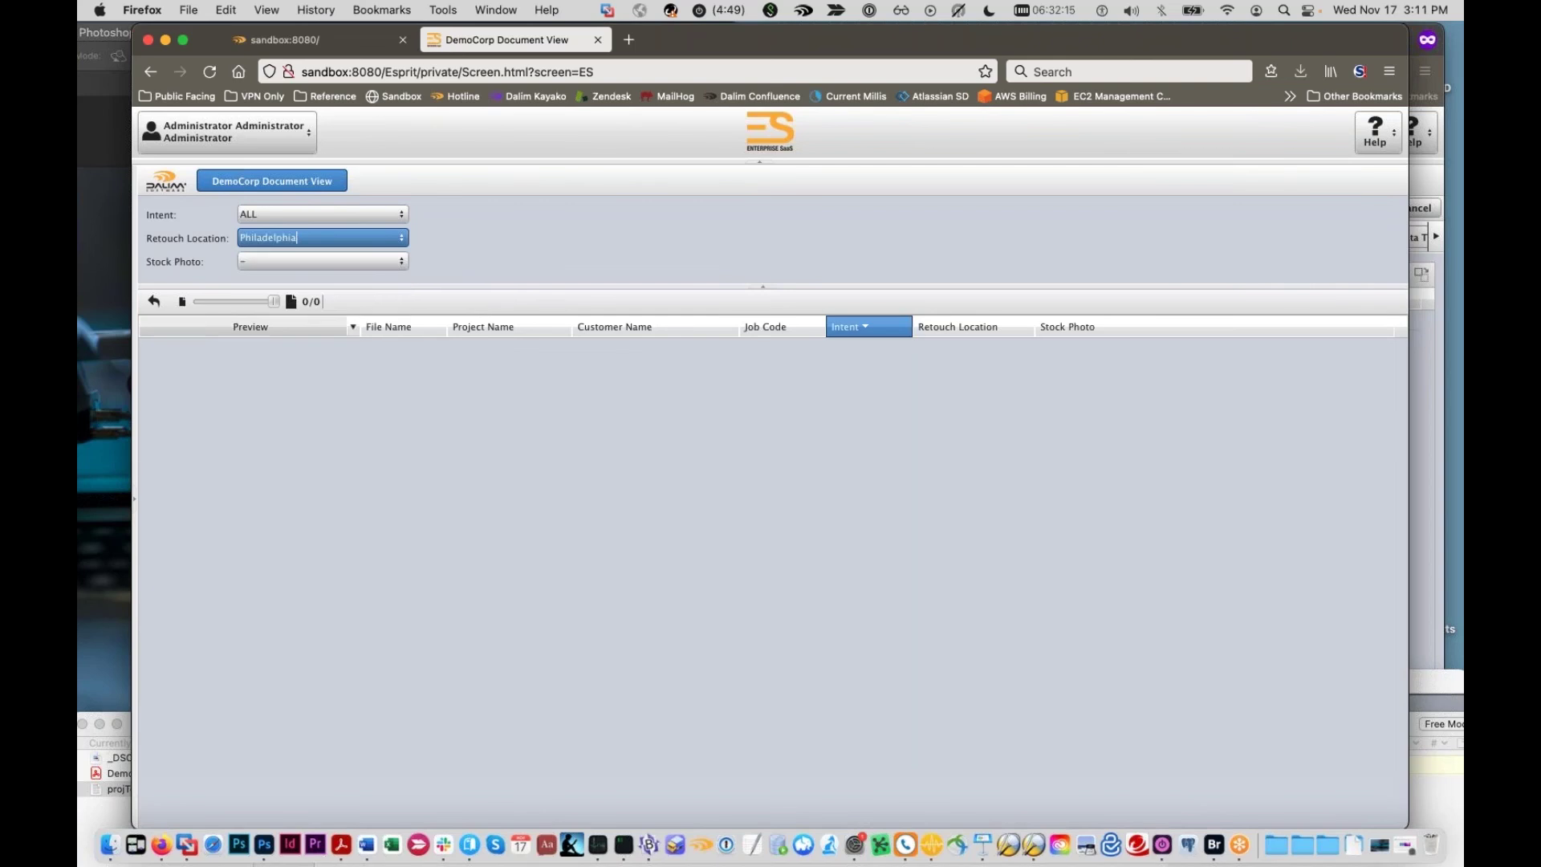
Step: Select DUCK-034.ORF and _DSC4312.jpg in the filtered list with the navigation panel restored
left_click(155, 436)
left_click(136, 499)
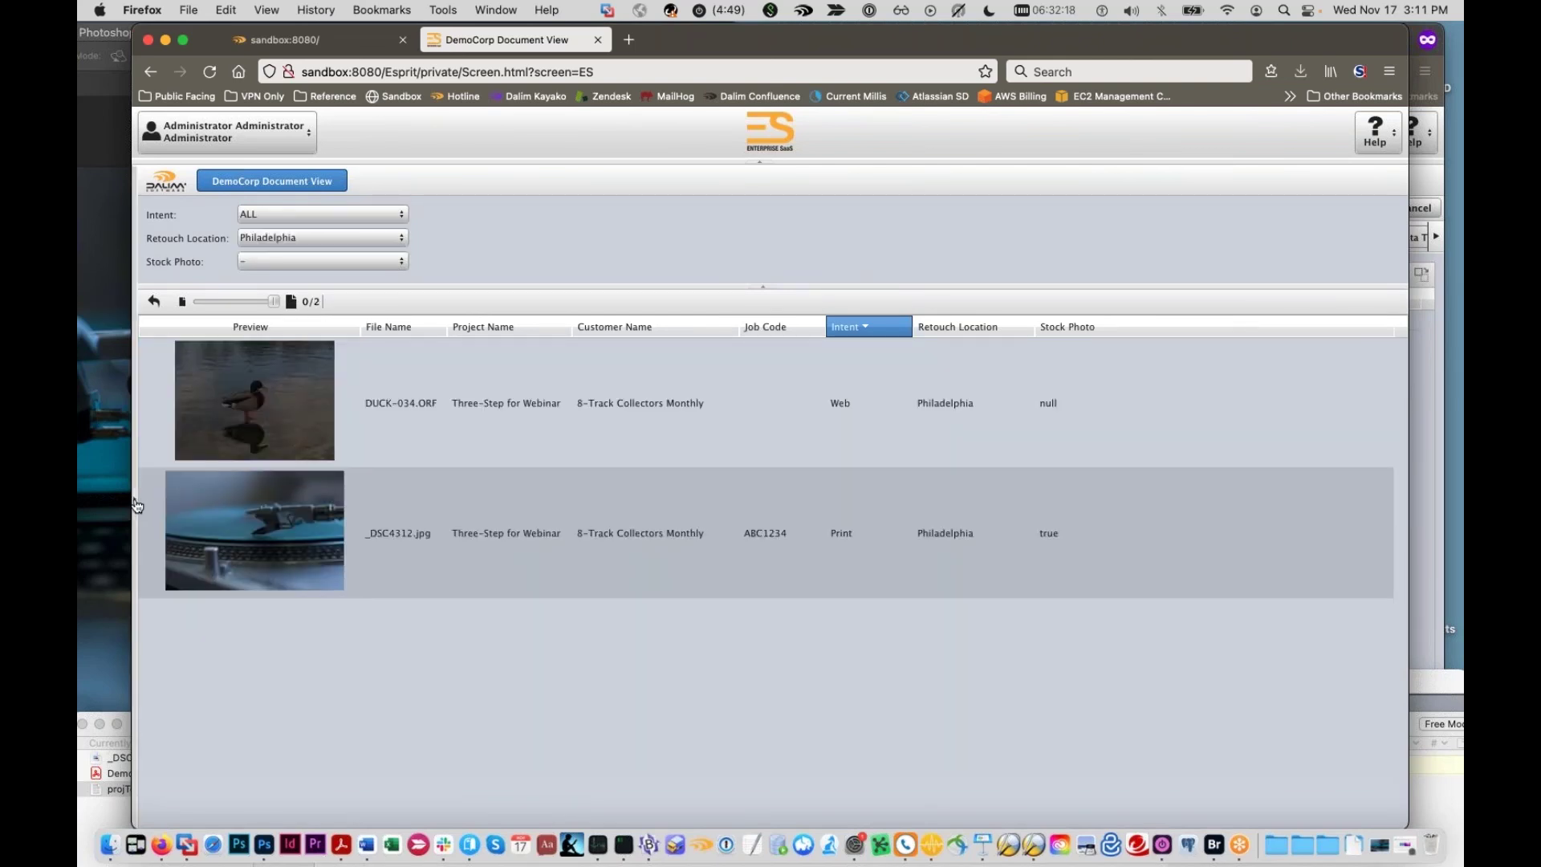
left_click(629, 396)
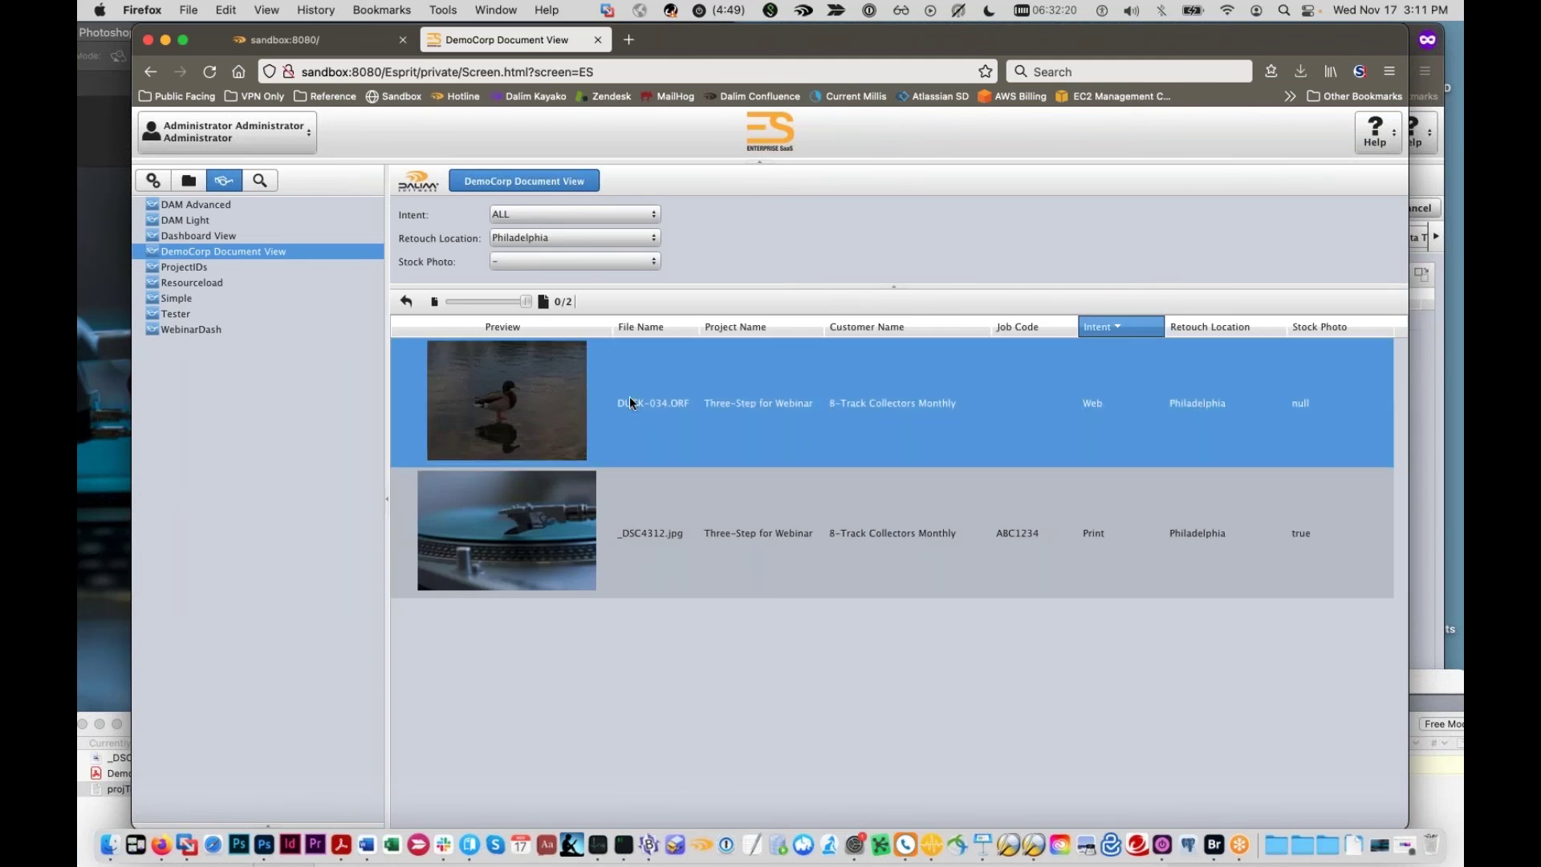
left_click(600, 480)
left_click(617, 403)
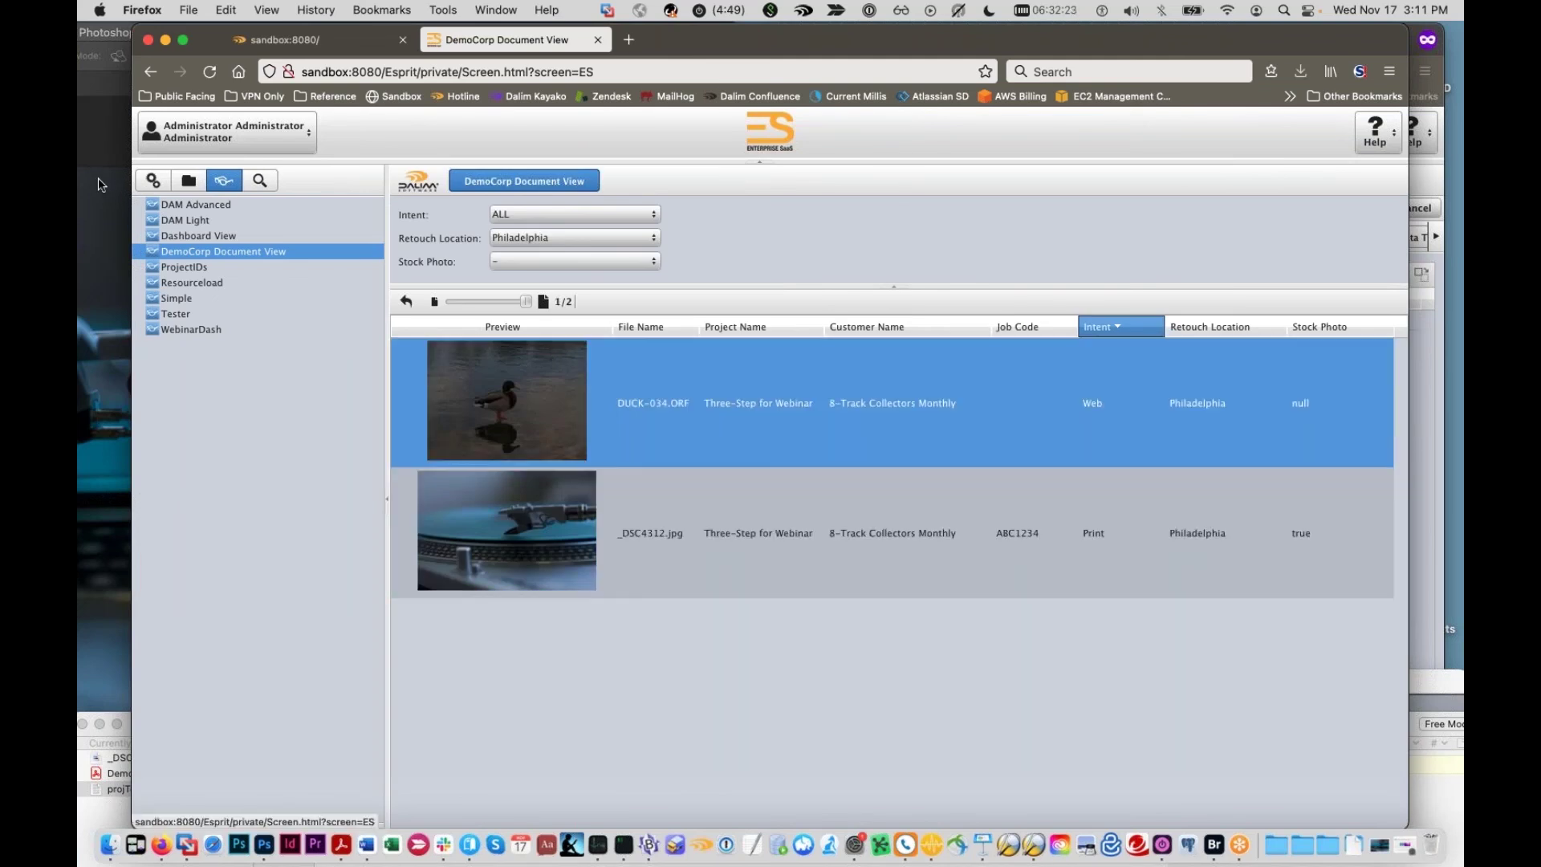
Step: Show the Volumes admin settings, then bring up the Keynote webinar deck at slide 8, Common Pitfalls
left_click(152, 181)
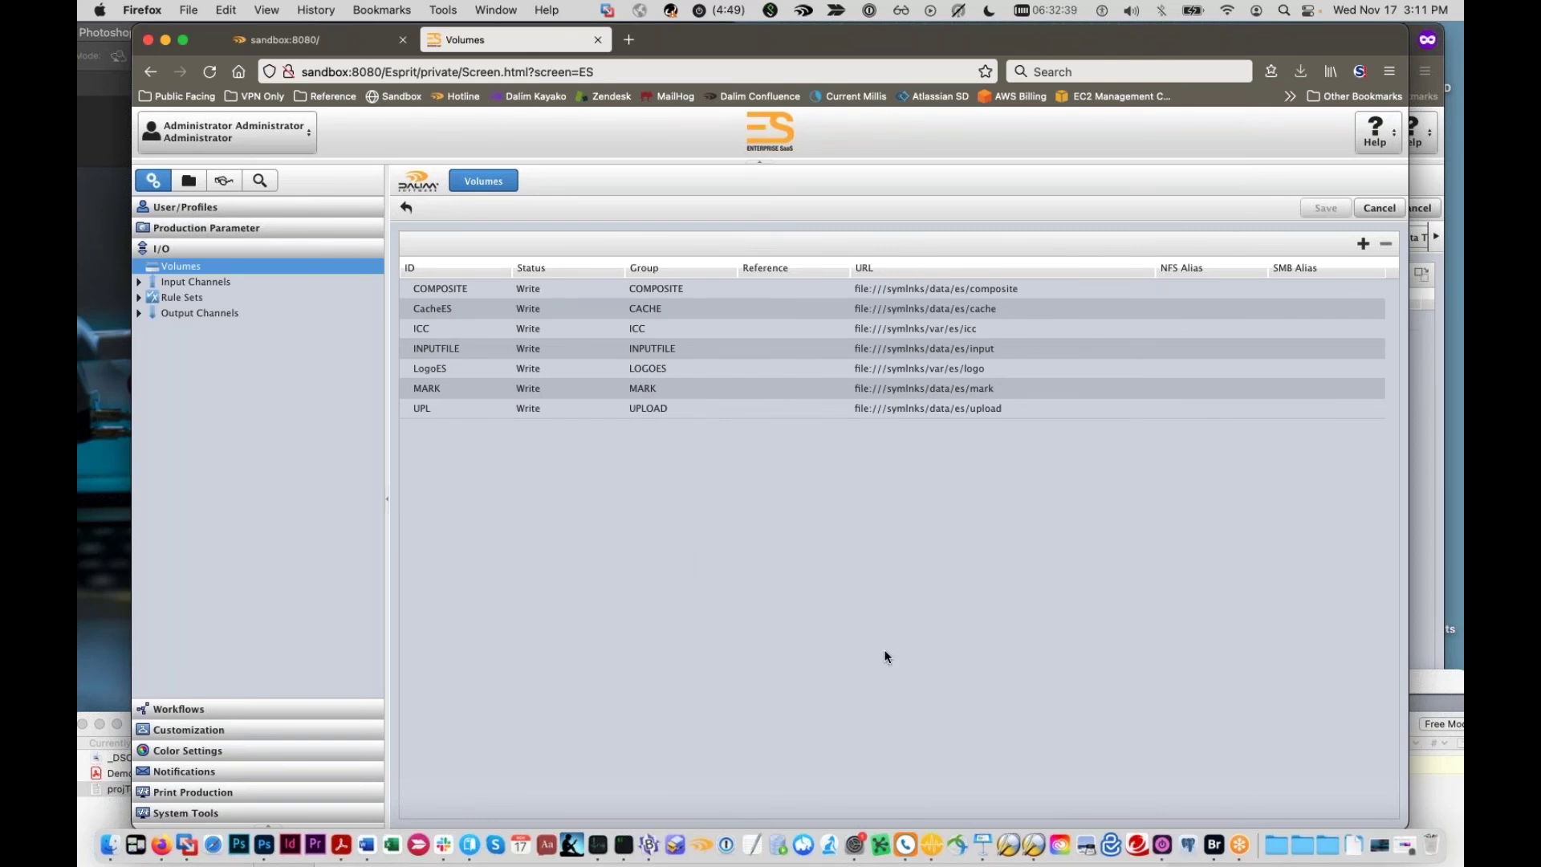
left_click(978, 852)
left_click_drag(995, 786, 884, 32)
left_click(96, 585)
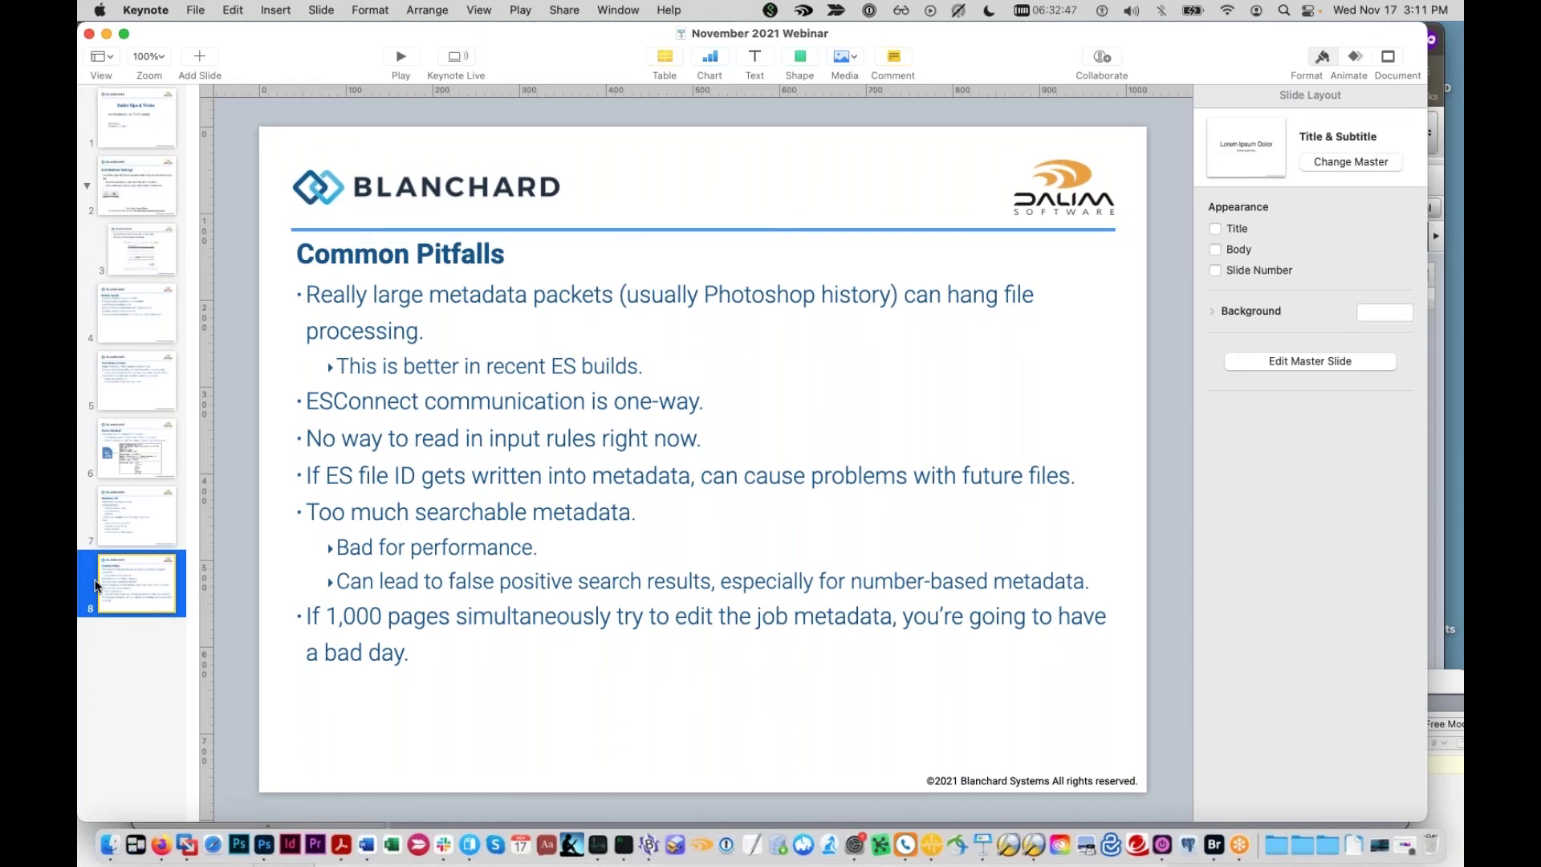
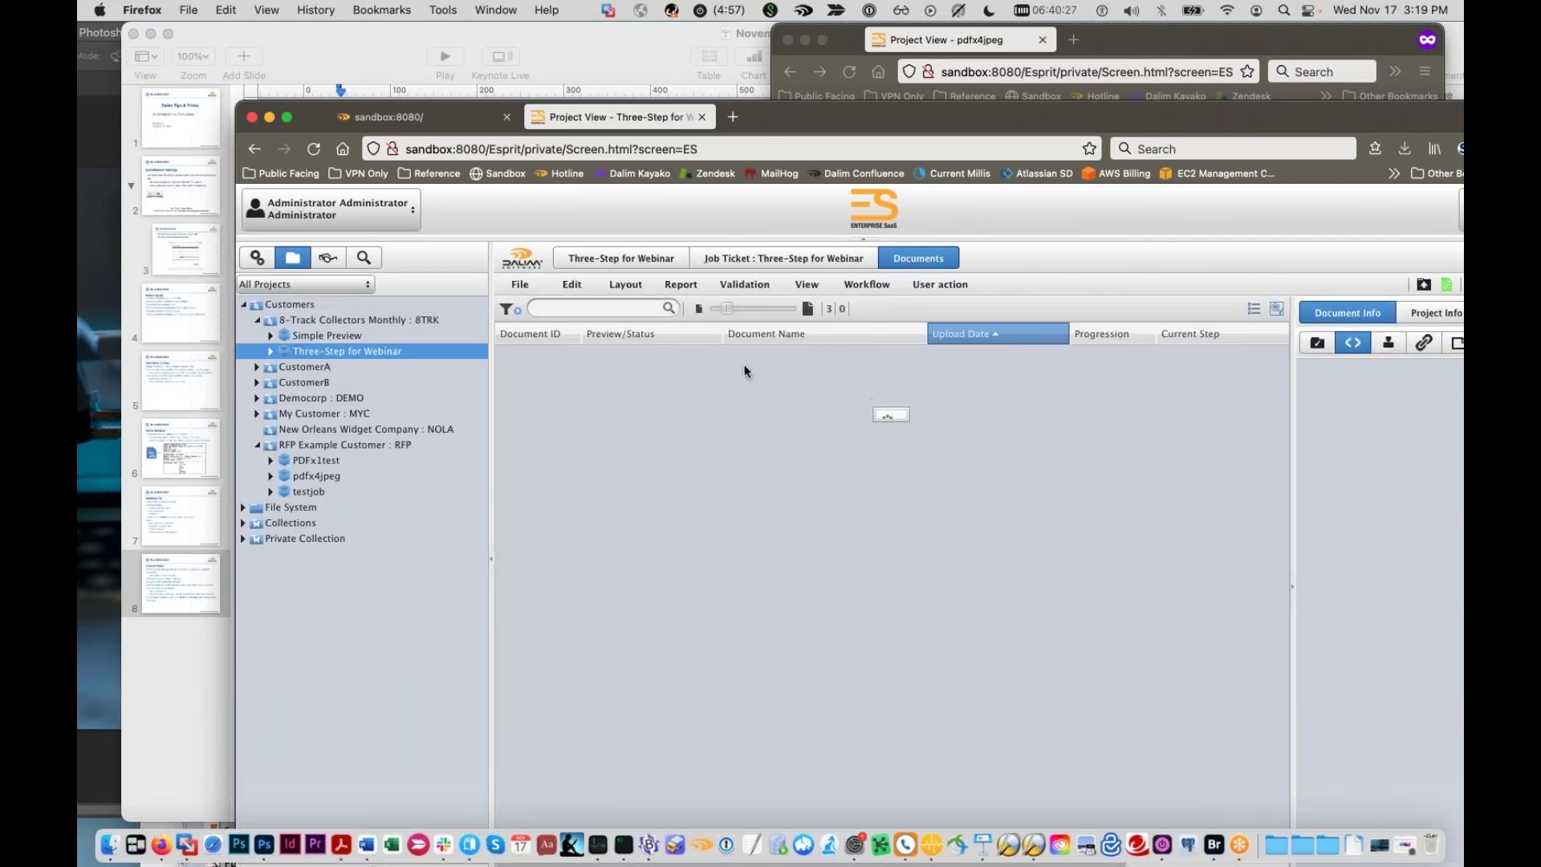
Step: Select DUCK-034.ORF and scroll its Document Information to Customer, jobID, parentPaths and revision
left_click(999, 454)
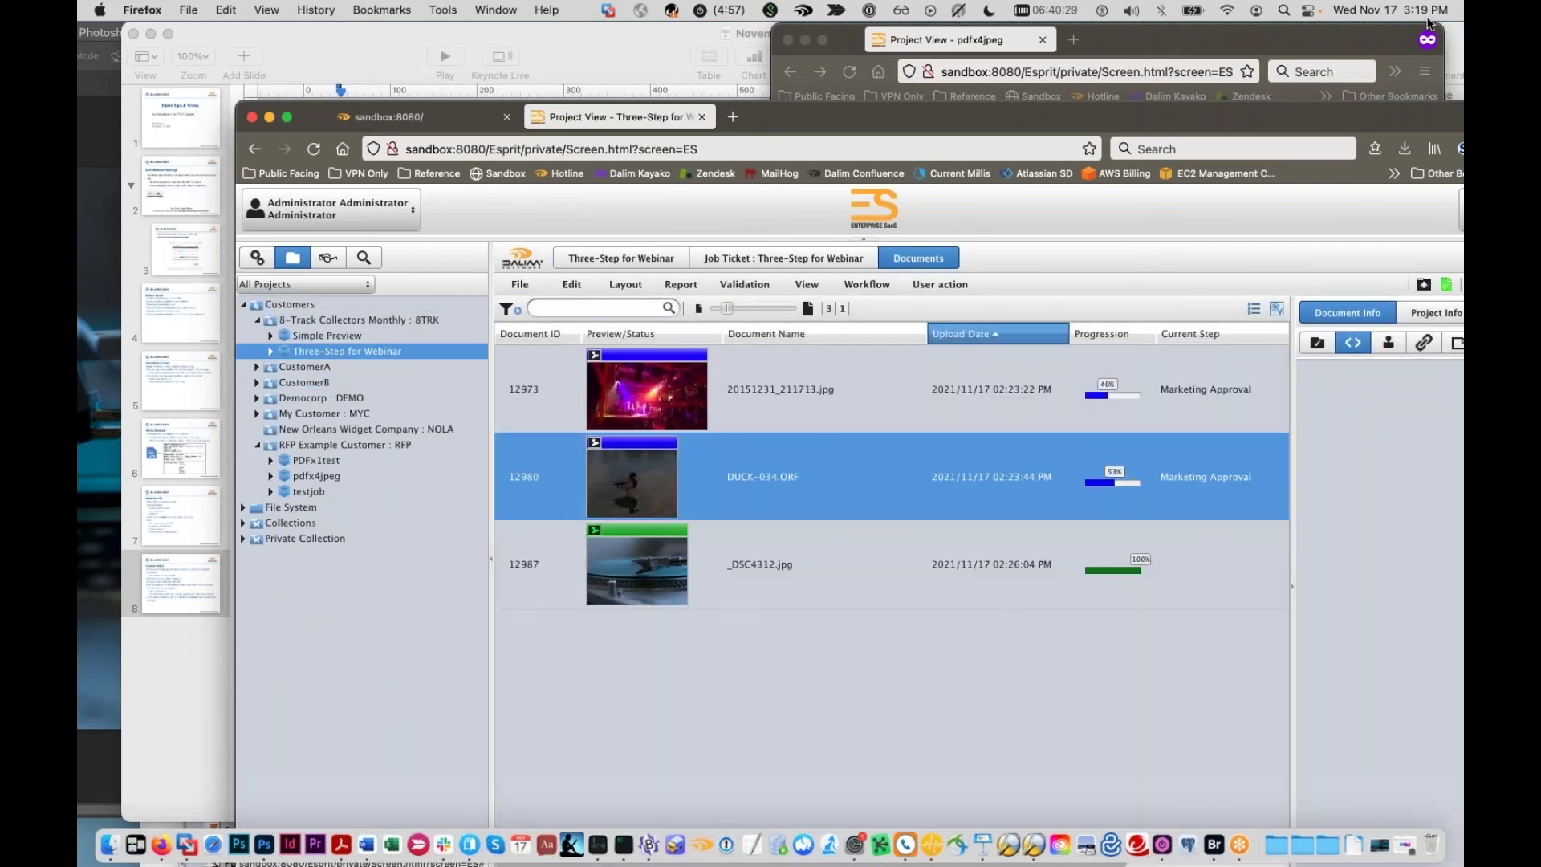
left_click_drag(1353, 121, 1149, 57)
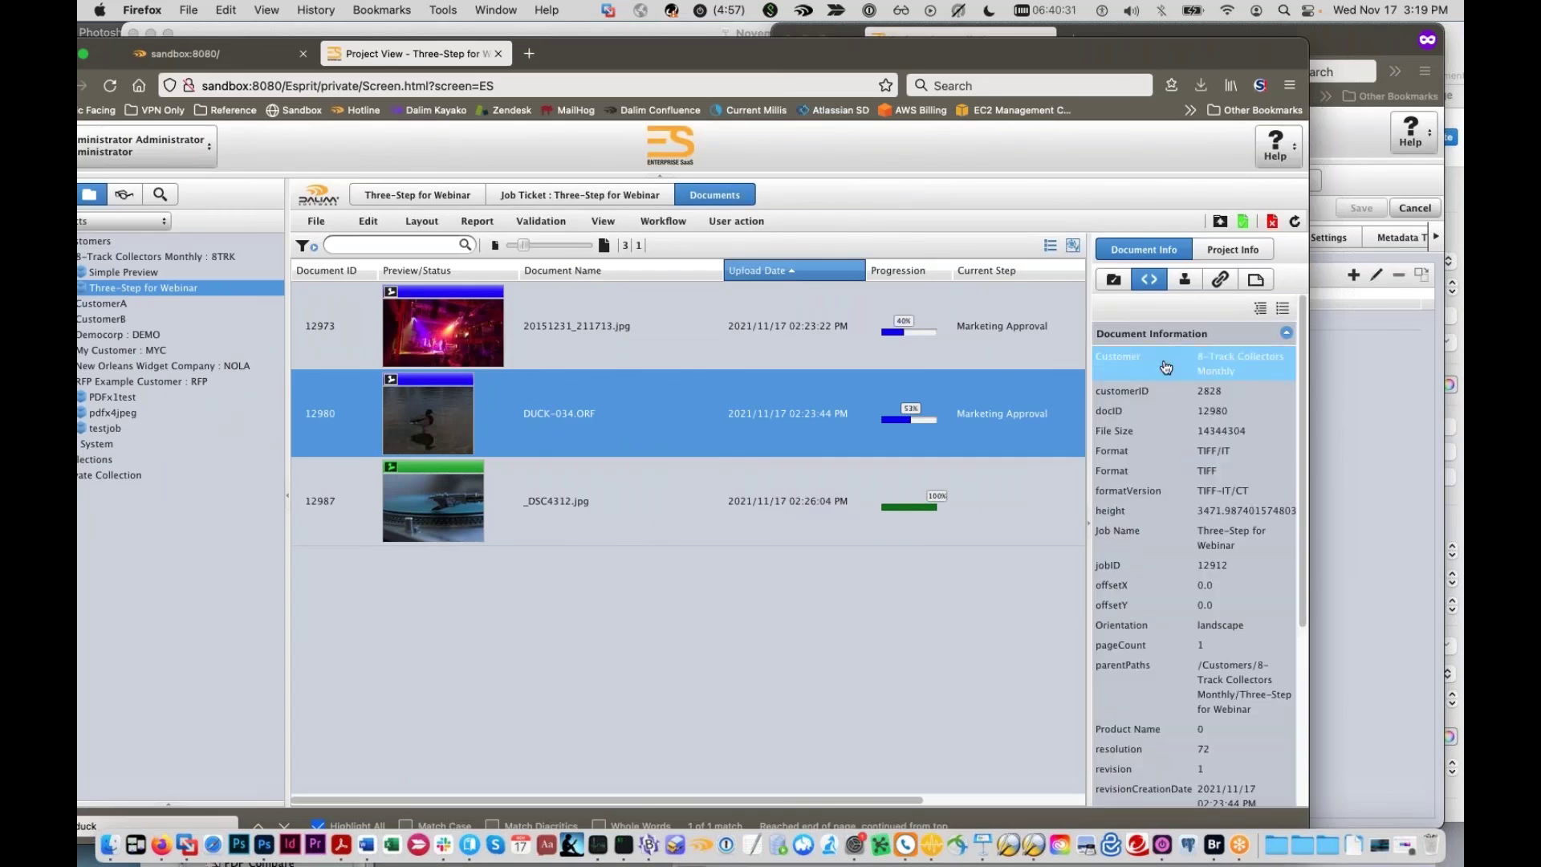
scroll(1147, 492, "down", 5)
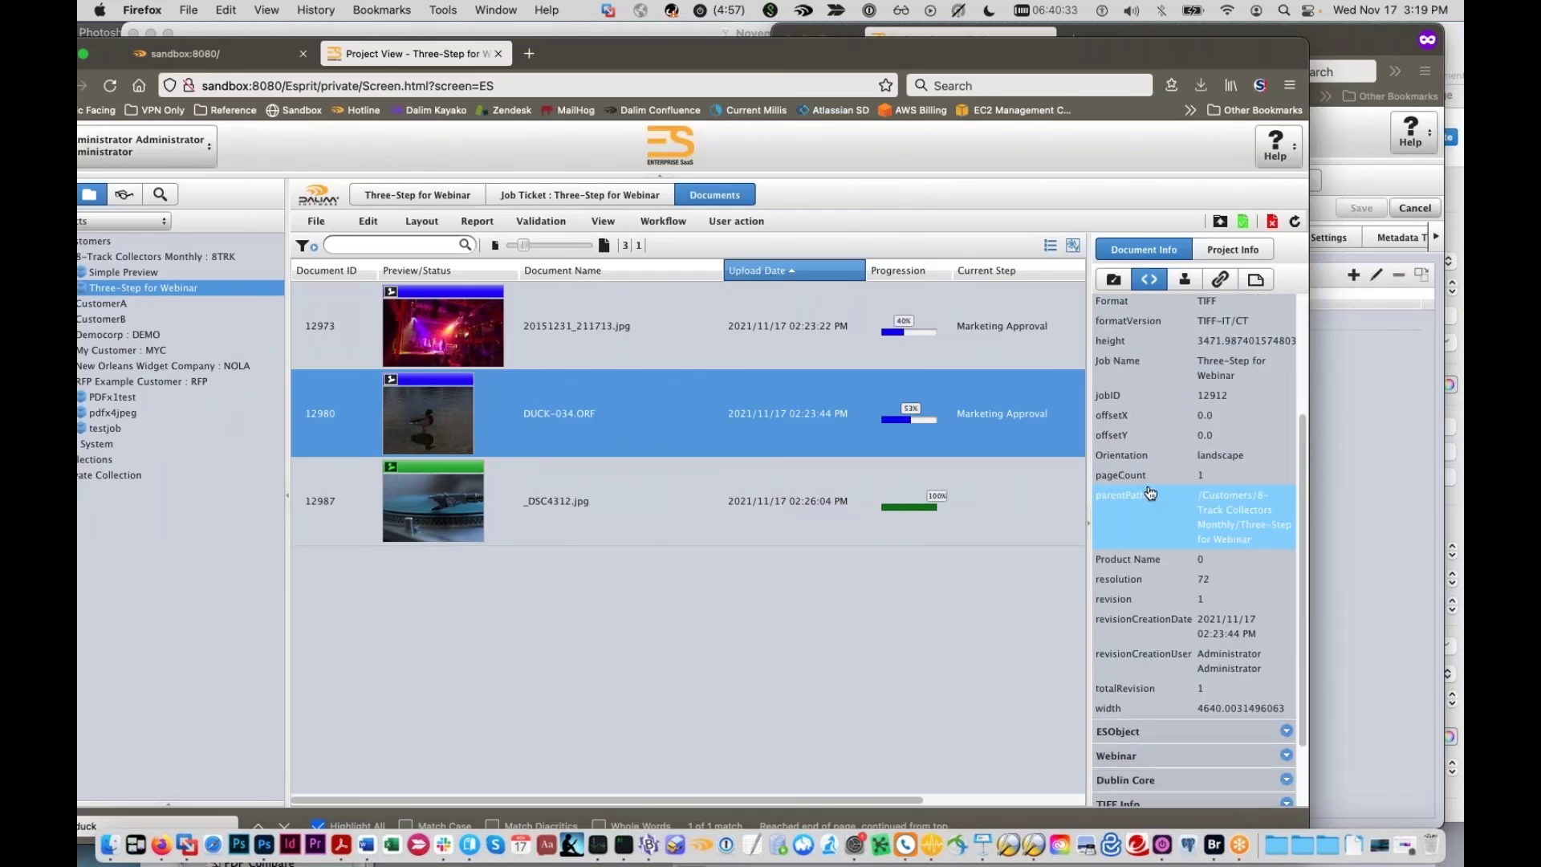
scroll(1149, 493, "up", 2)
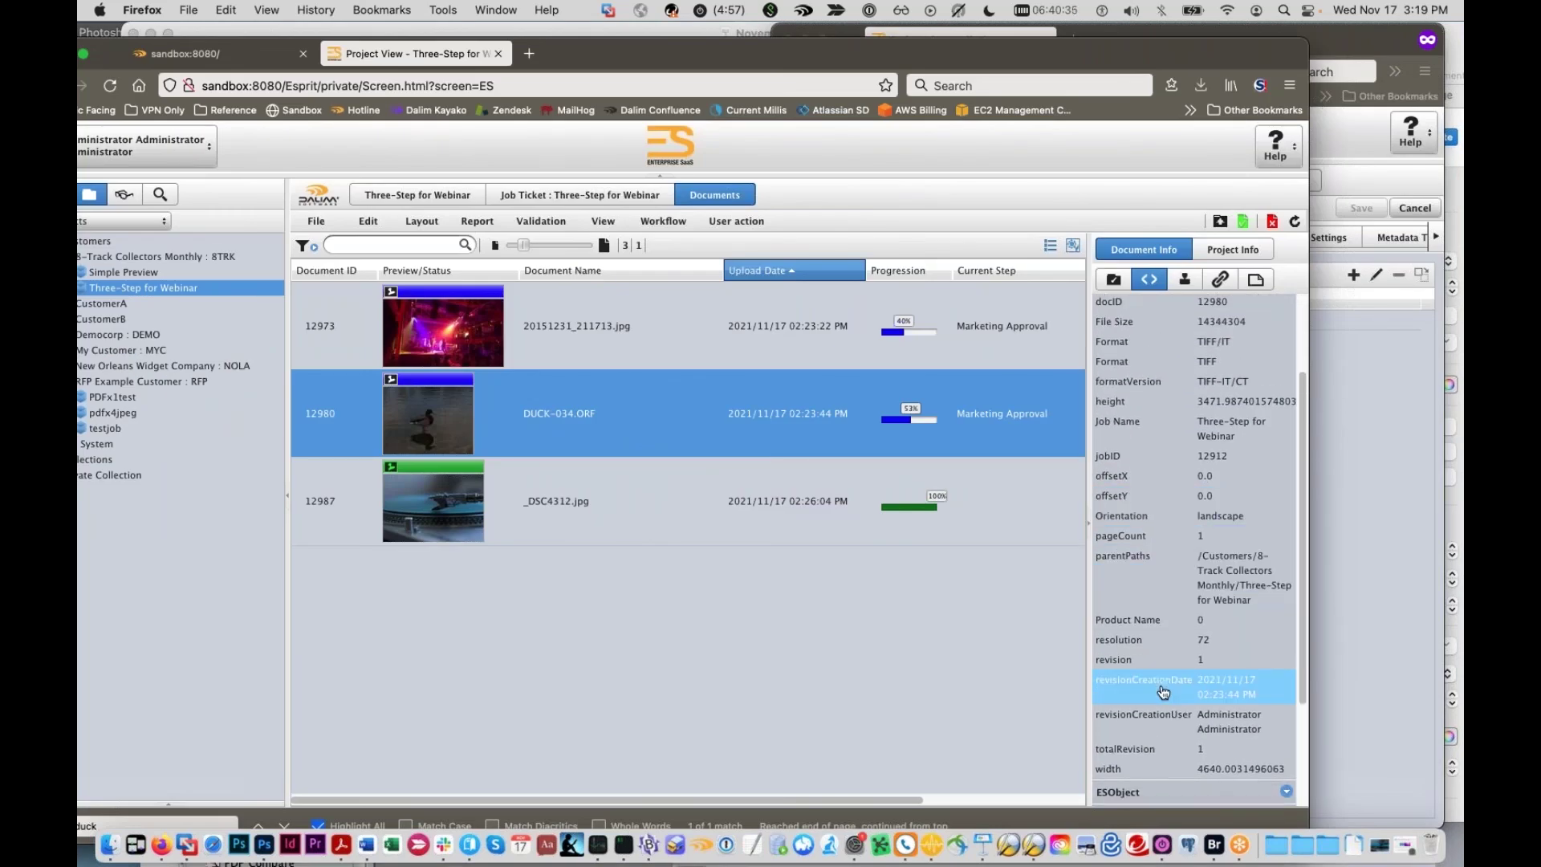
scroll(1162, 691, "up", 3)
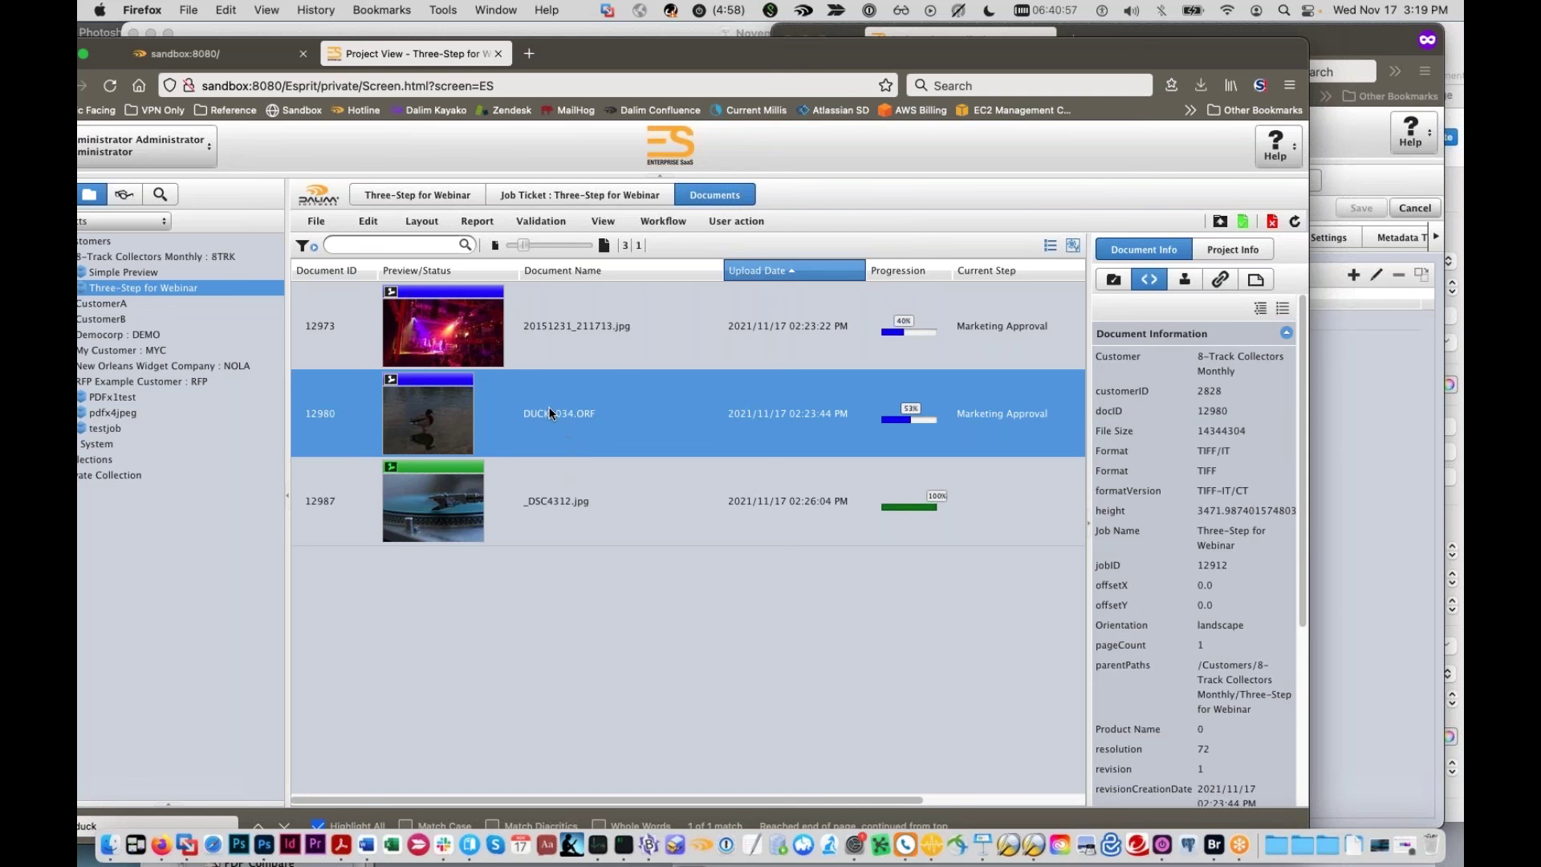
Step: Run a document search for 143, then refine it to the wildcard 143*
left_click_drag(638, 42, 690, 42)
left_click(219, 197)
left_click(174, 223)
key("BackSpace")
key("BackSpace")
type("143")
left_click(280, 224)
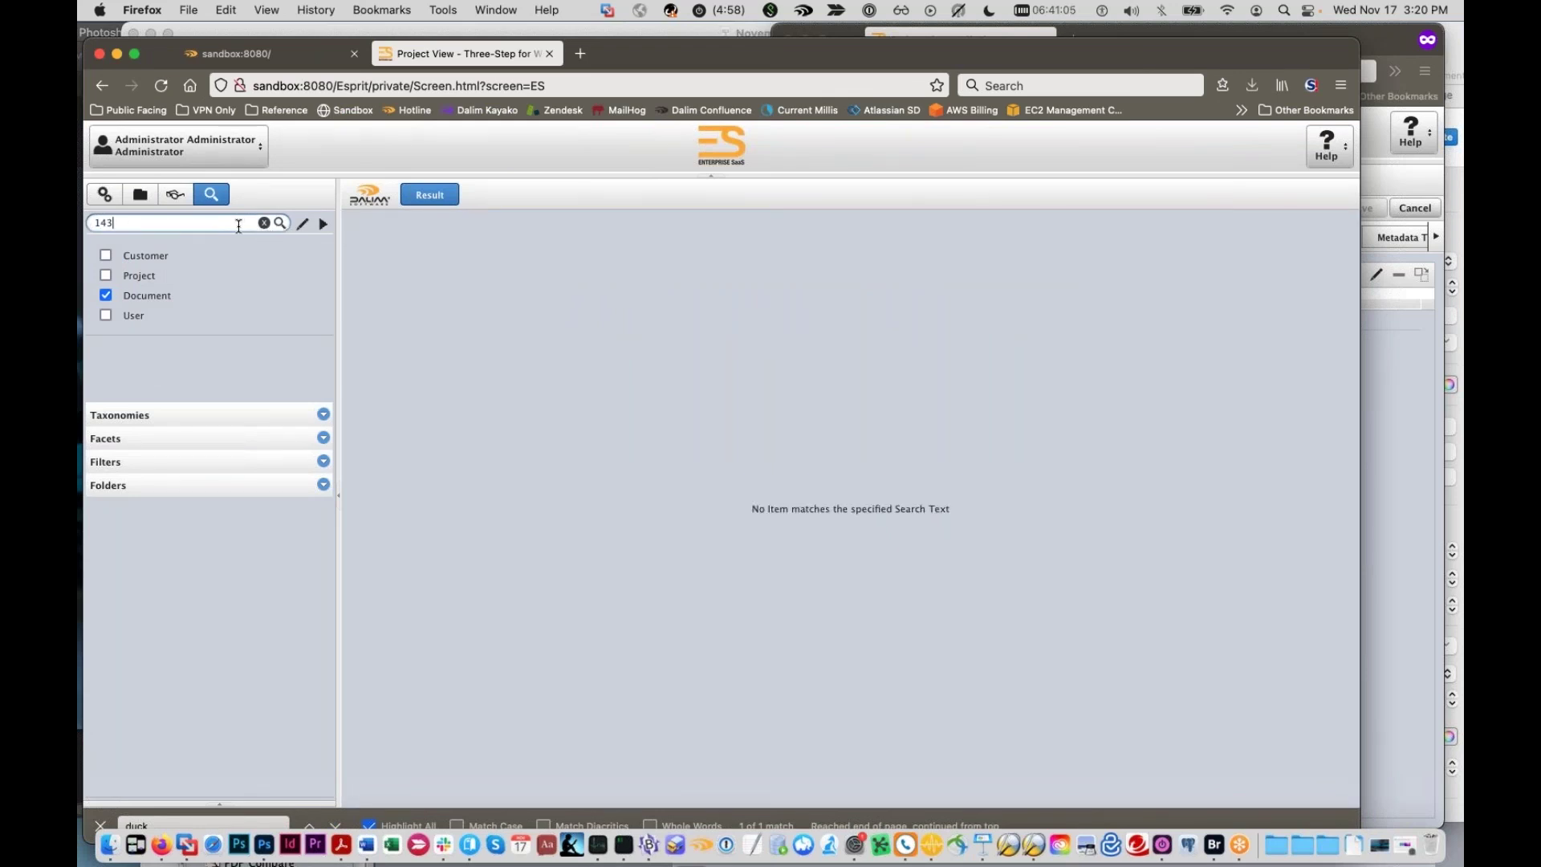
type("*")
left_click(280, 224)
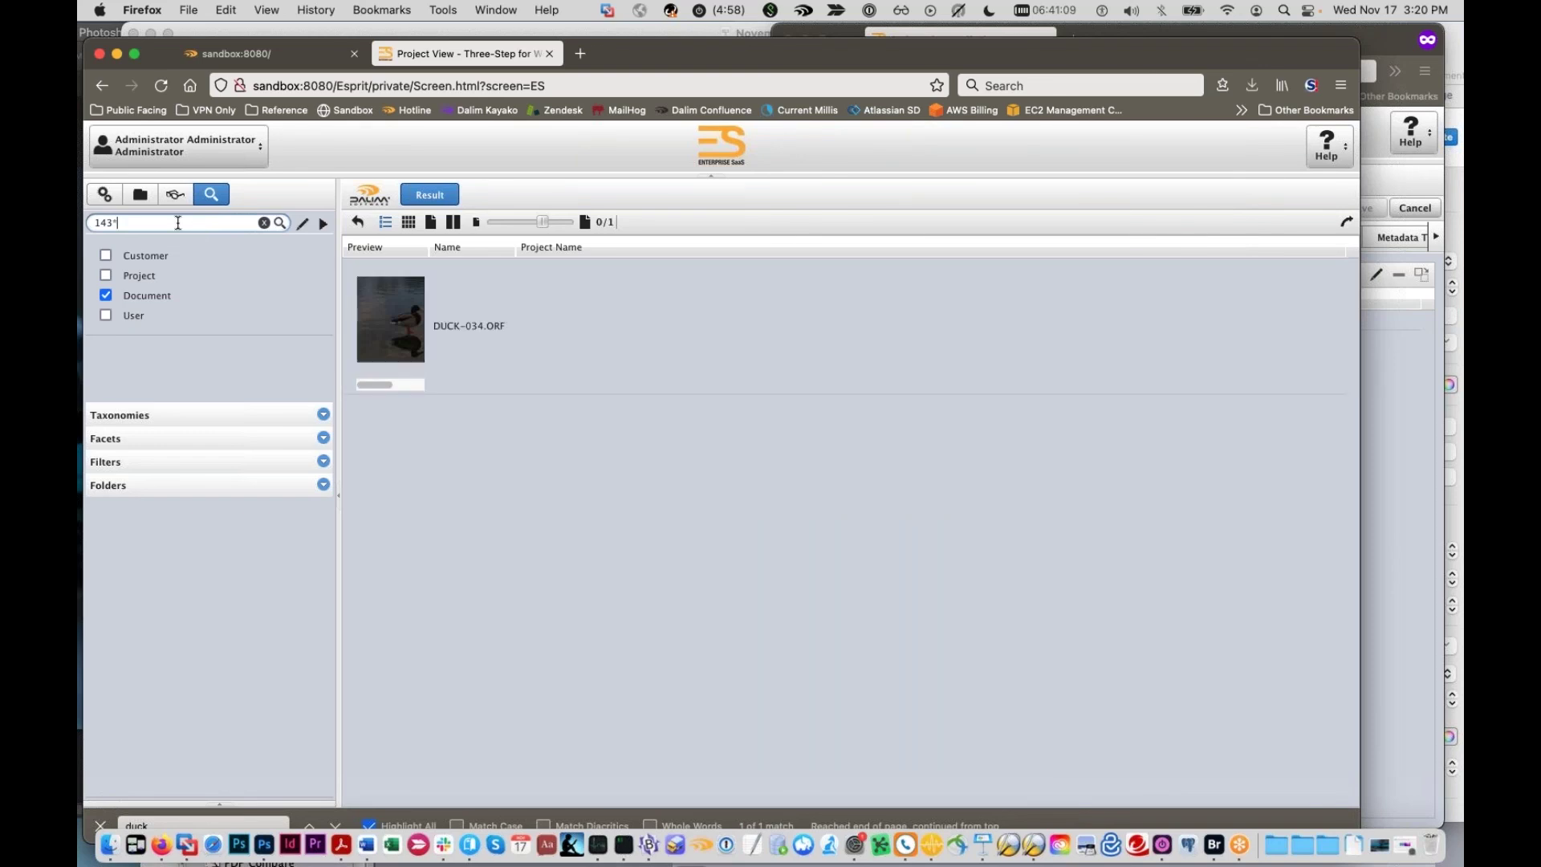
Step: Select the DUCK-034.ORF result, then switch to the administration settings
left_click_drag(515, 248, 547, 248)
left_click(487, 329)
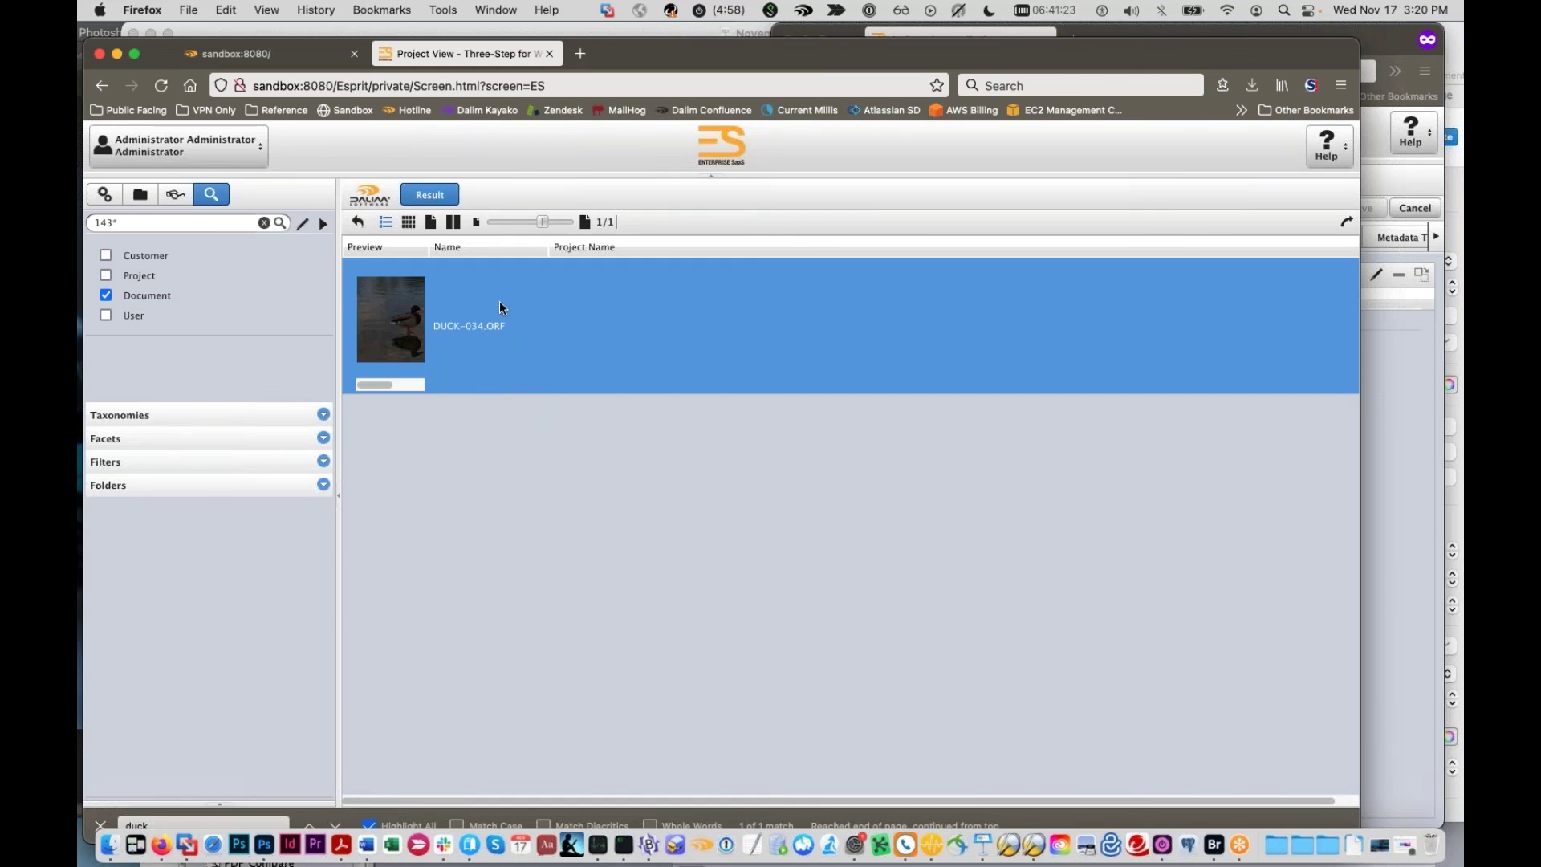
left_click_drag(675, 53, 747, 648)
left_click_drag(388, 649, 382, 142)
left_click(171, 283)
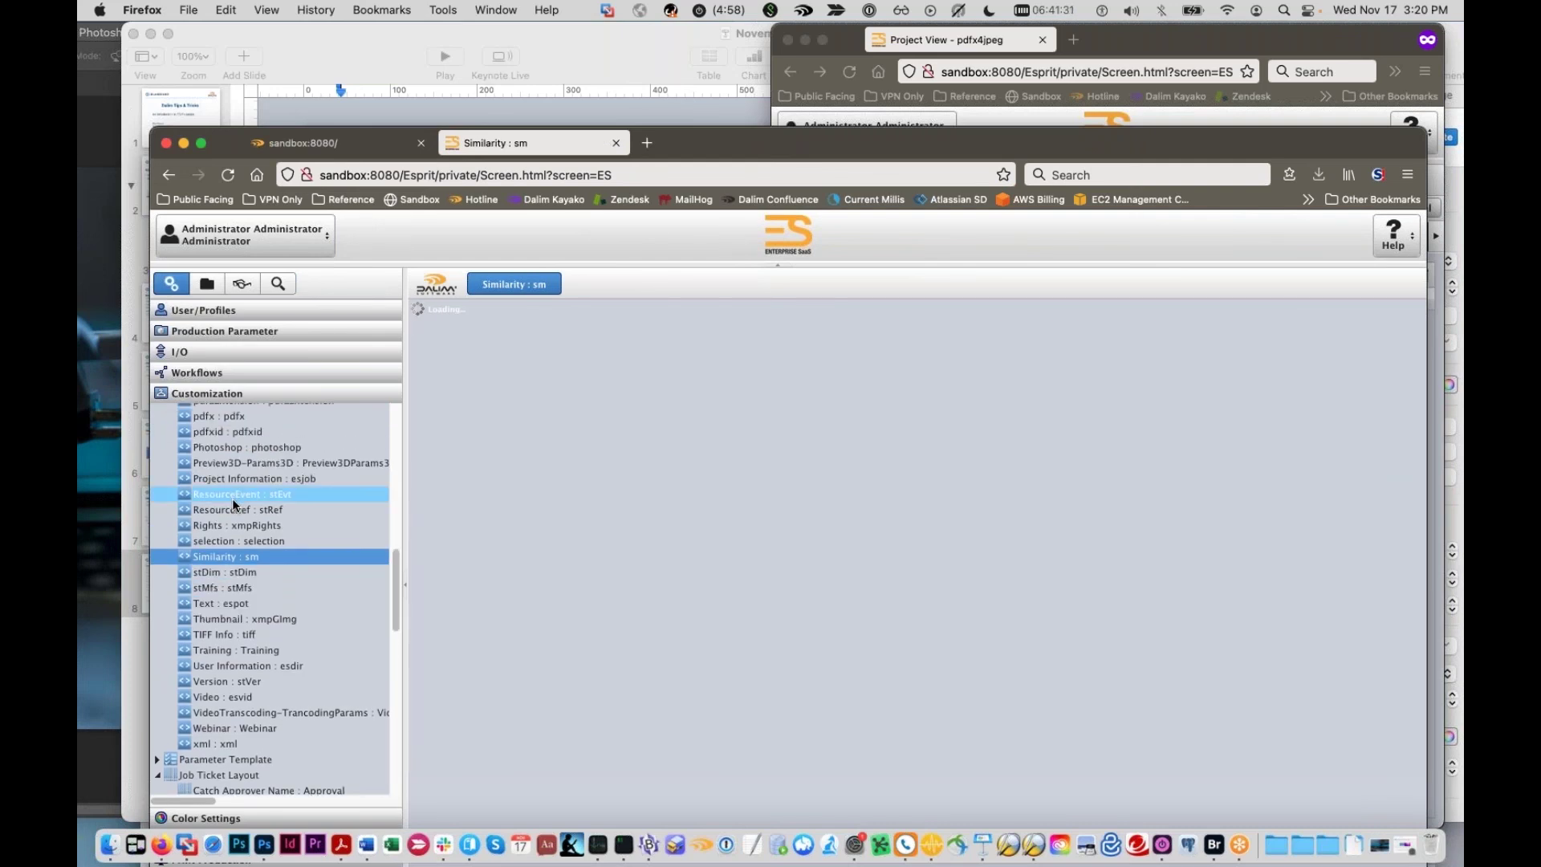
Step: Open the Page Information : espo metadata schema under Customization
scroll(229, 511, "up", 4)
scroll(231, 499, "up", 6)
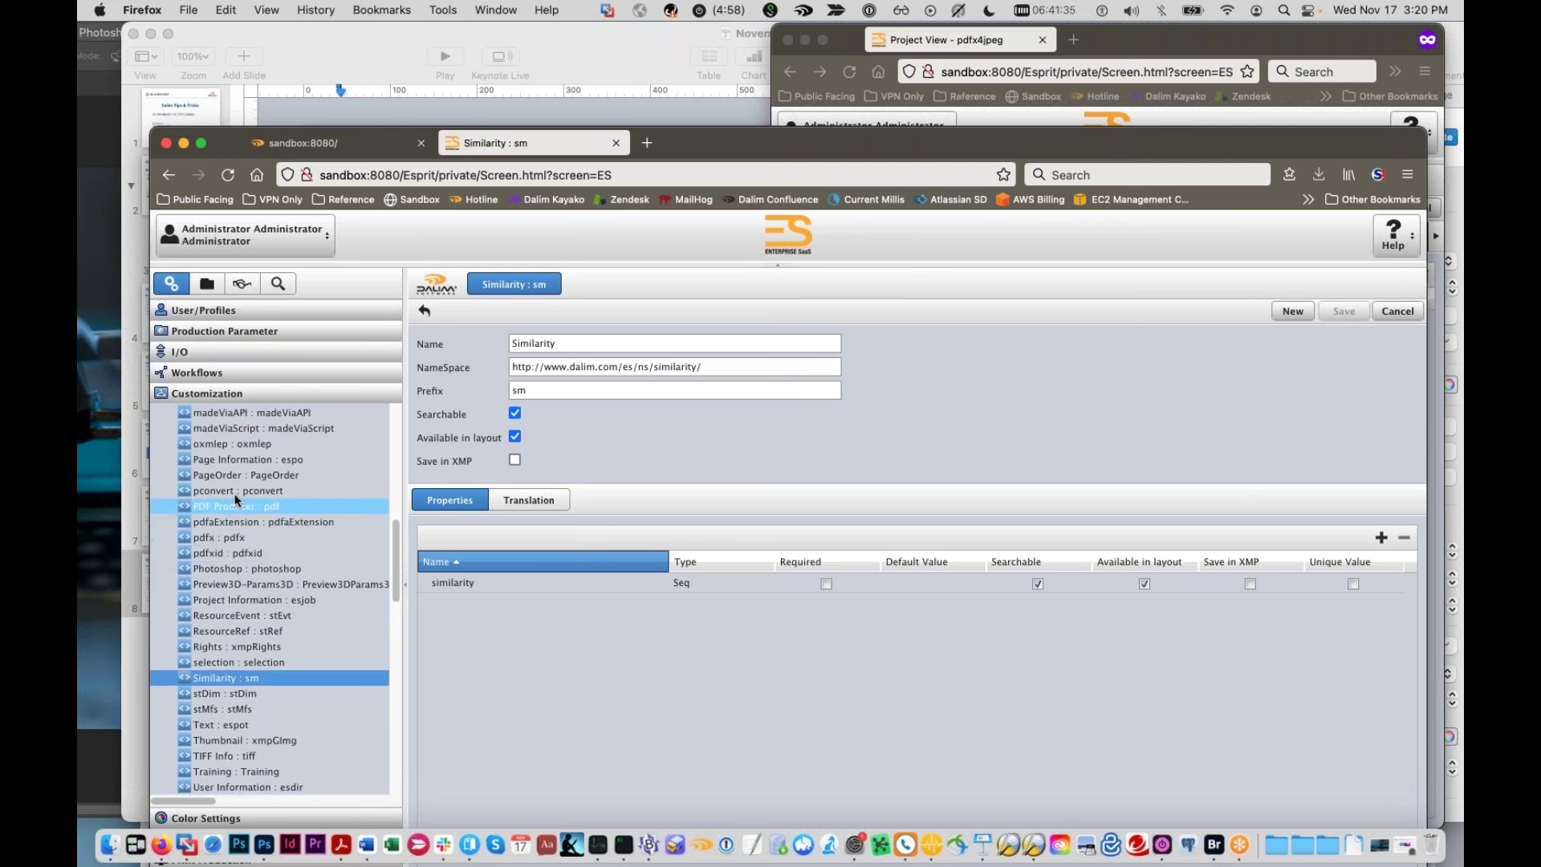
scroll(241, 522, "down", 3)
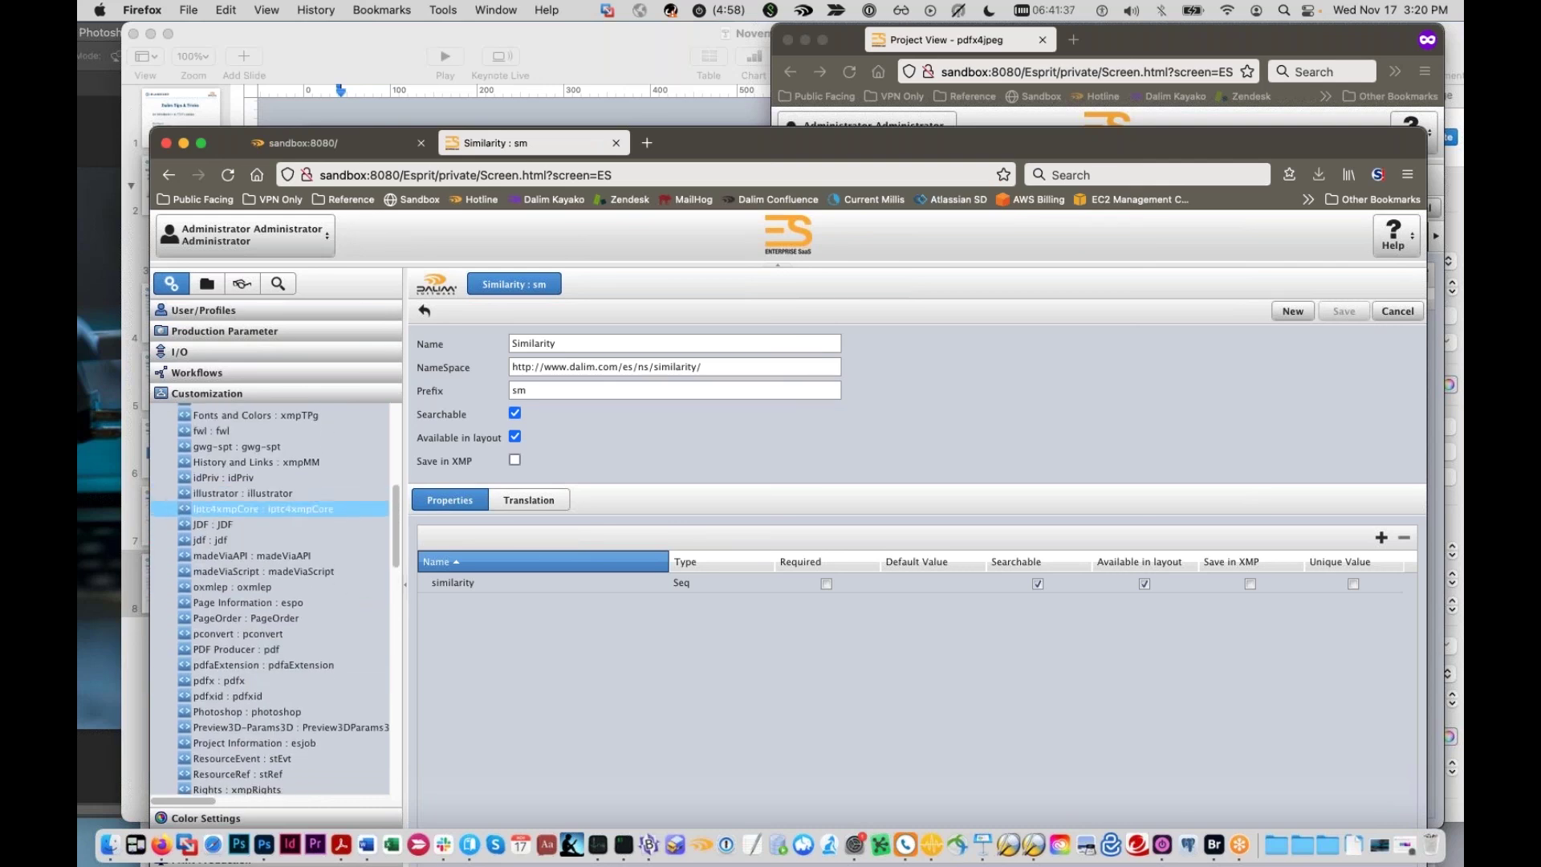
left_click(286, 555)
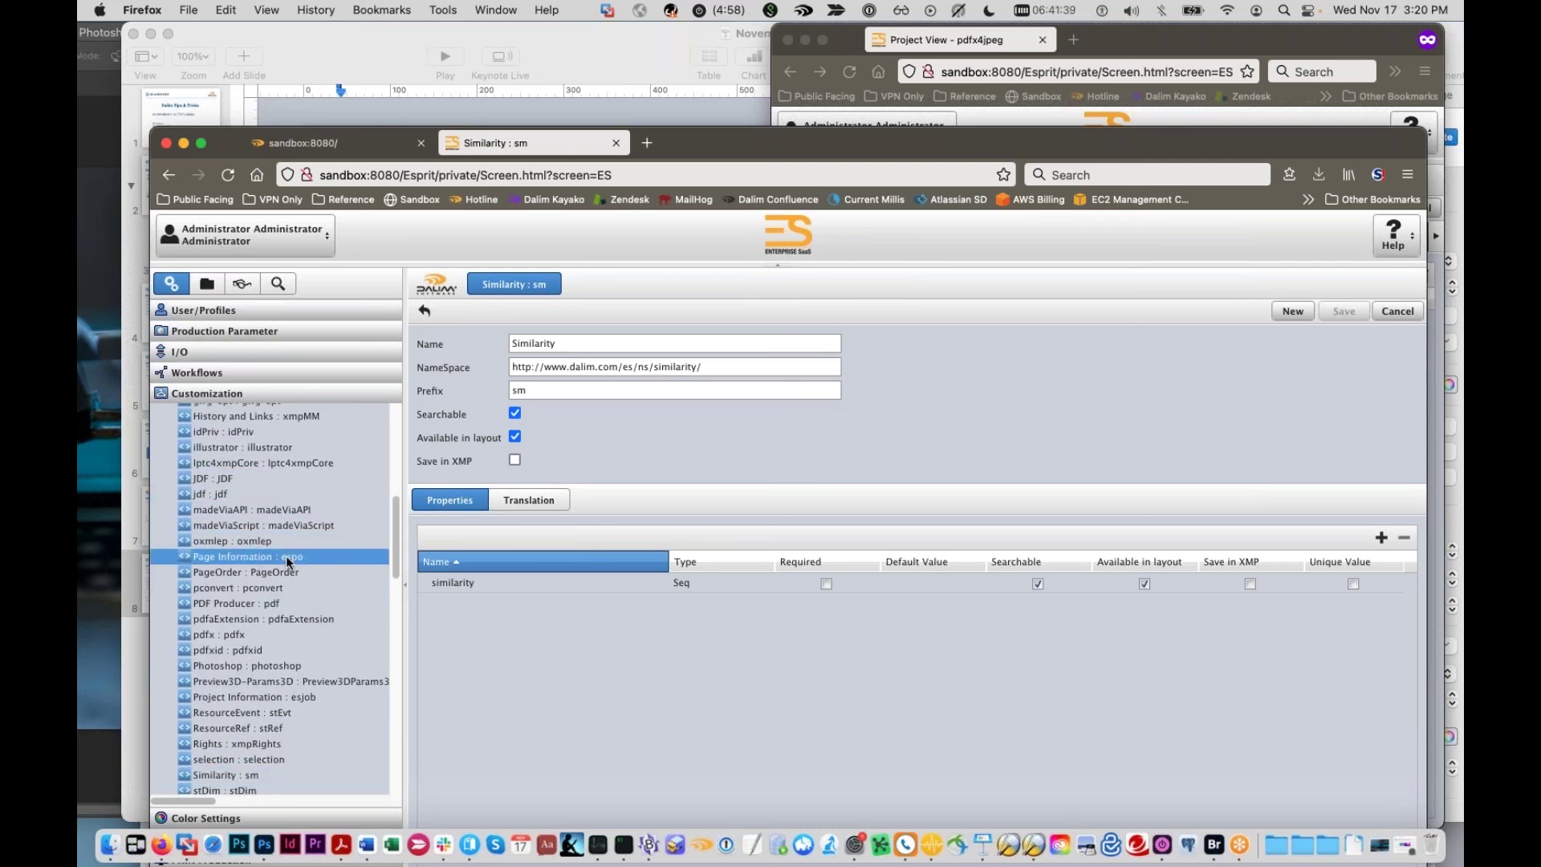
Step: Scroll through its Properties table, then bring up the System Tools list
scroll(587, 643, "down", 3)
left_click_drag(889, 133, 888, 125)
left_click_drag(872, 52, 867, 38)
scroll(776, 579, "down", 10)
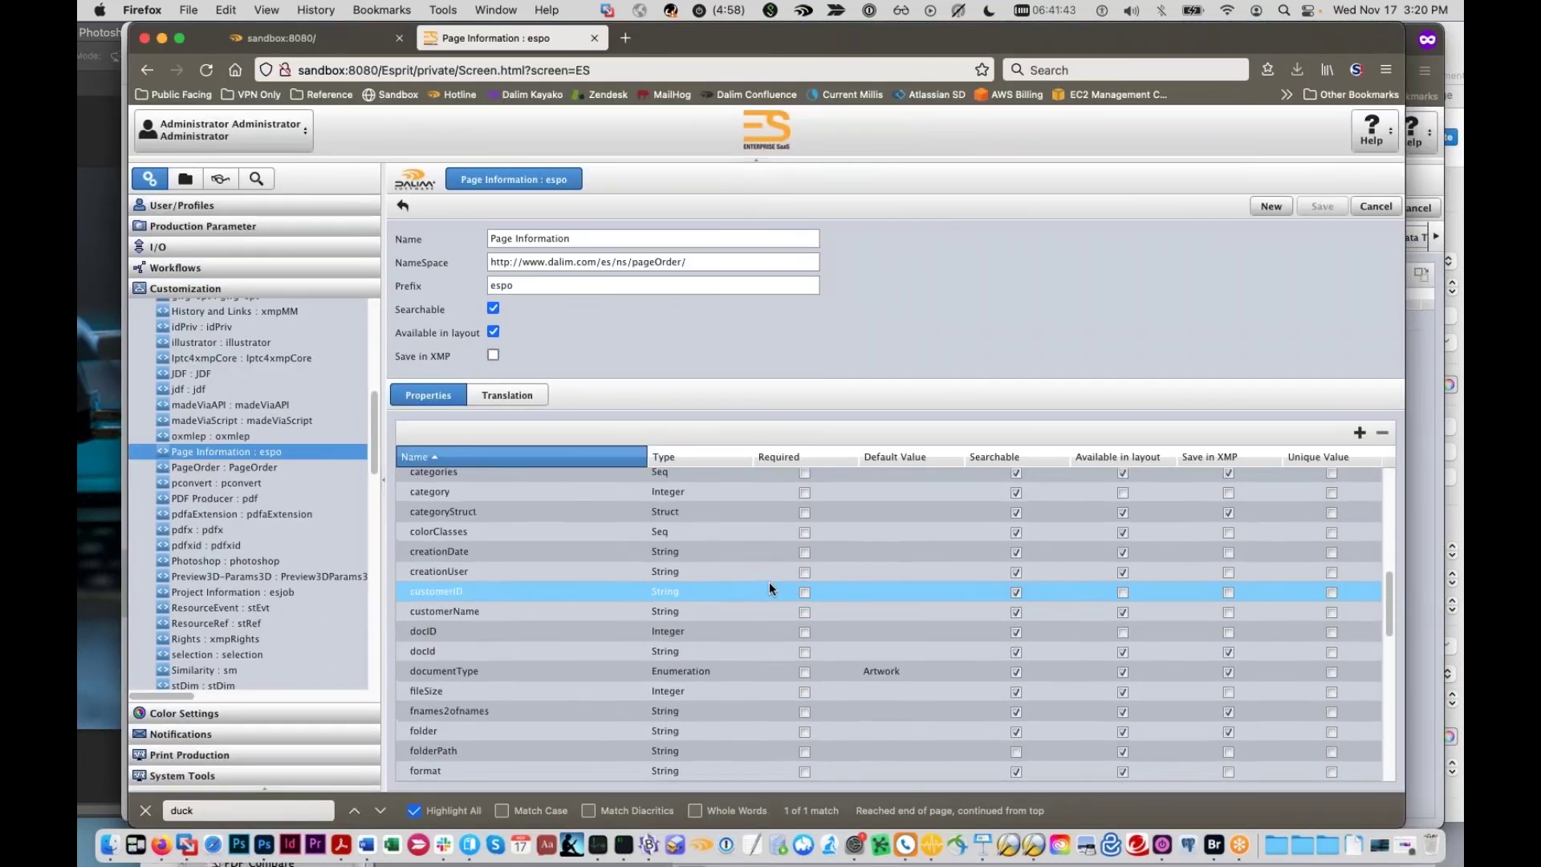
scroll(1160, 623, "down", 5)
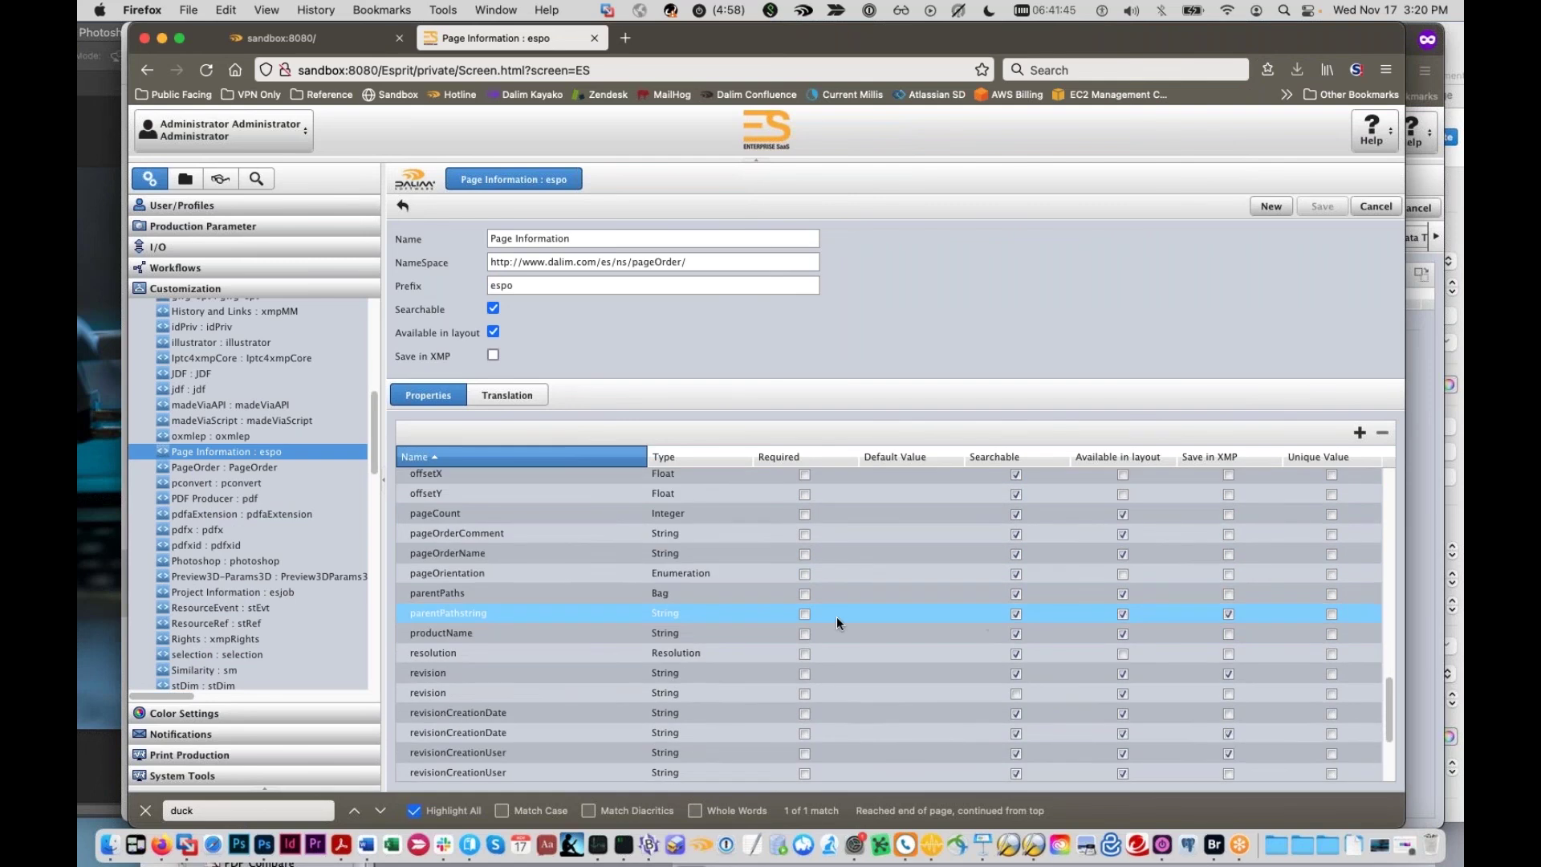
scroll(184, 472, "down", 3)
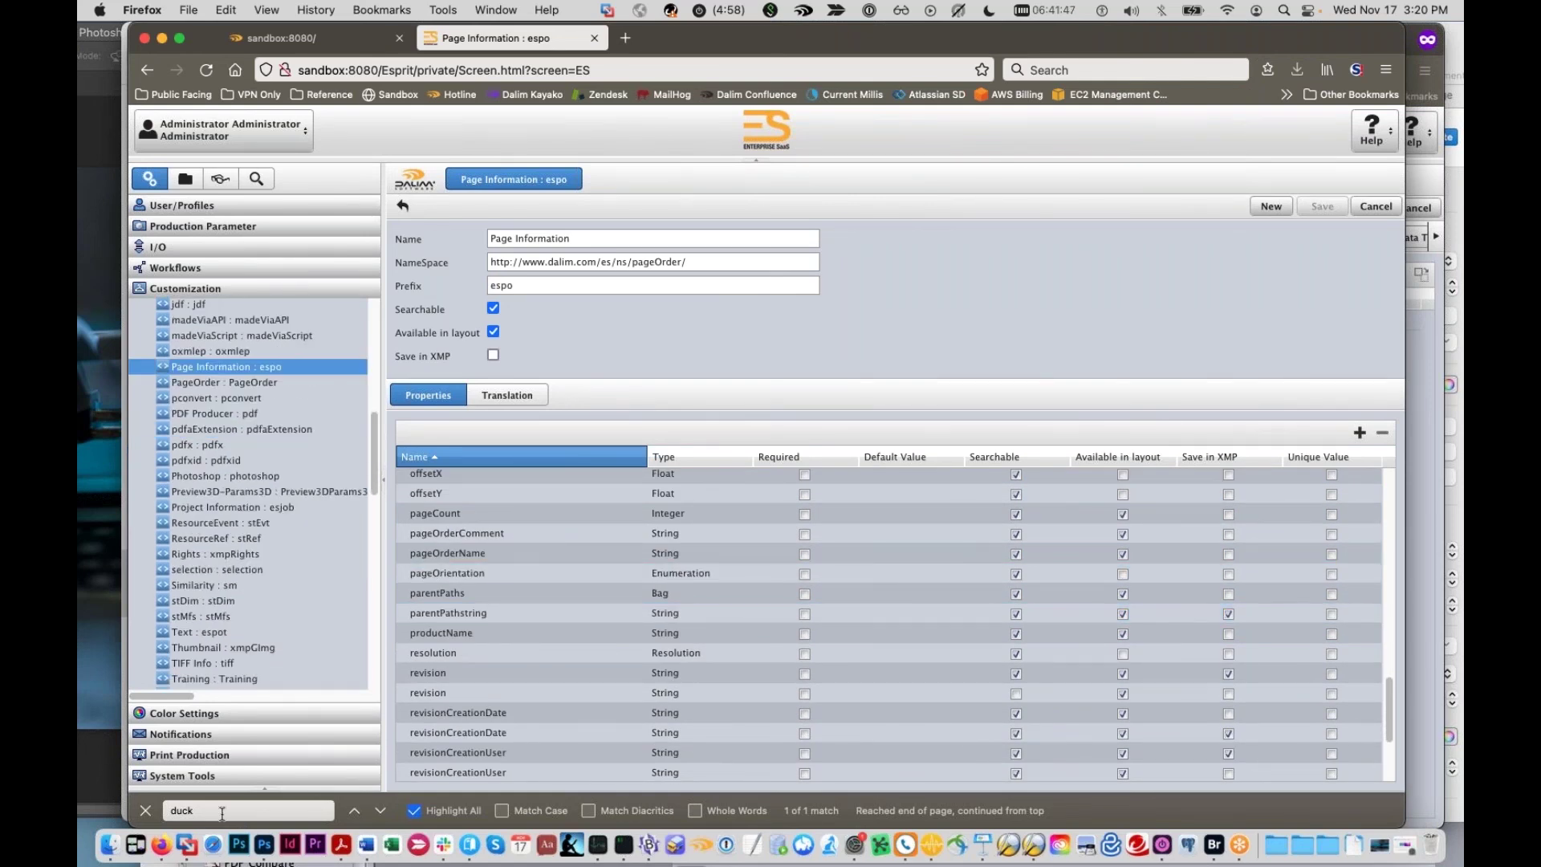
left_click(226, 776)
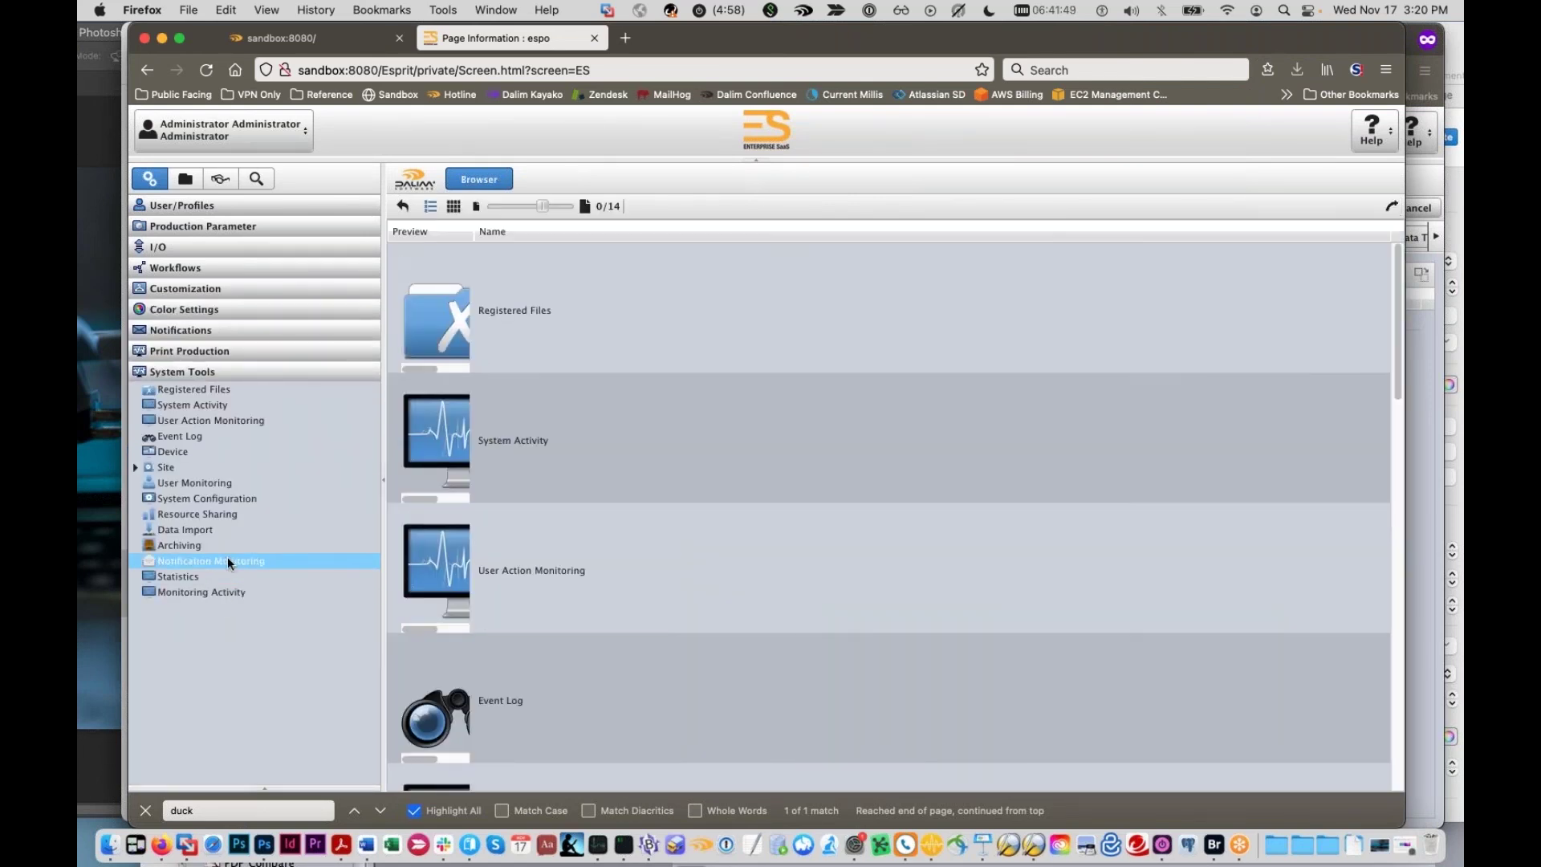
Step: Show System Configuration's General settings: mail server localhost, port 1025, log level SEVERE
left_click(218, 494)
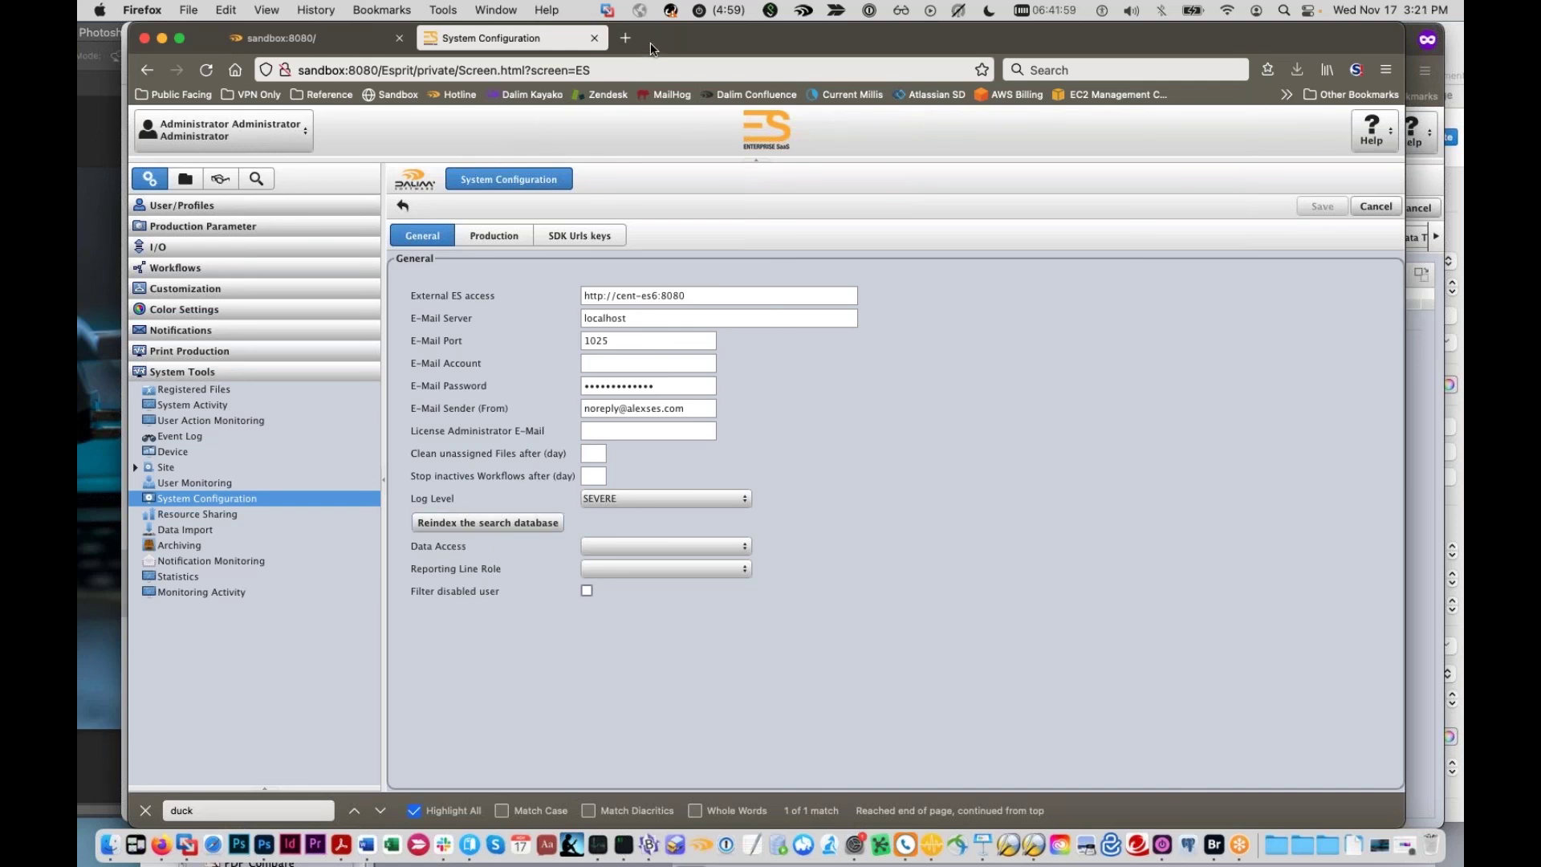
left_click_drag(595, 50, 573, 709)
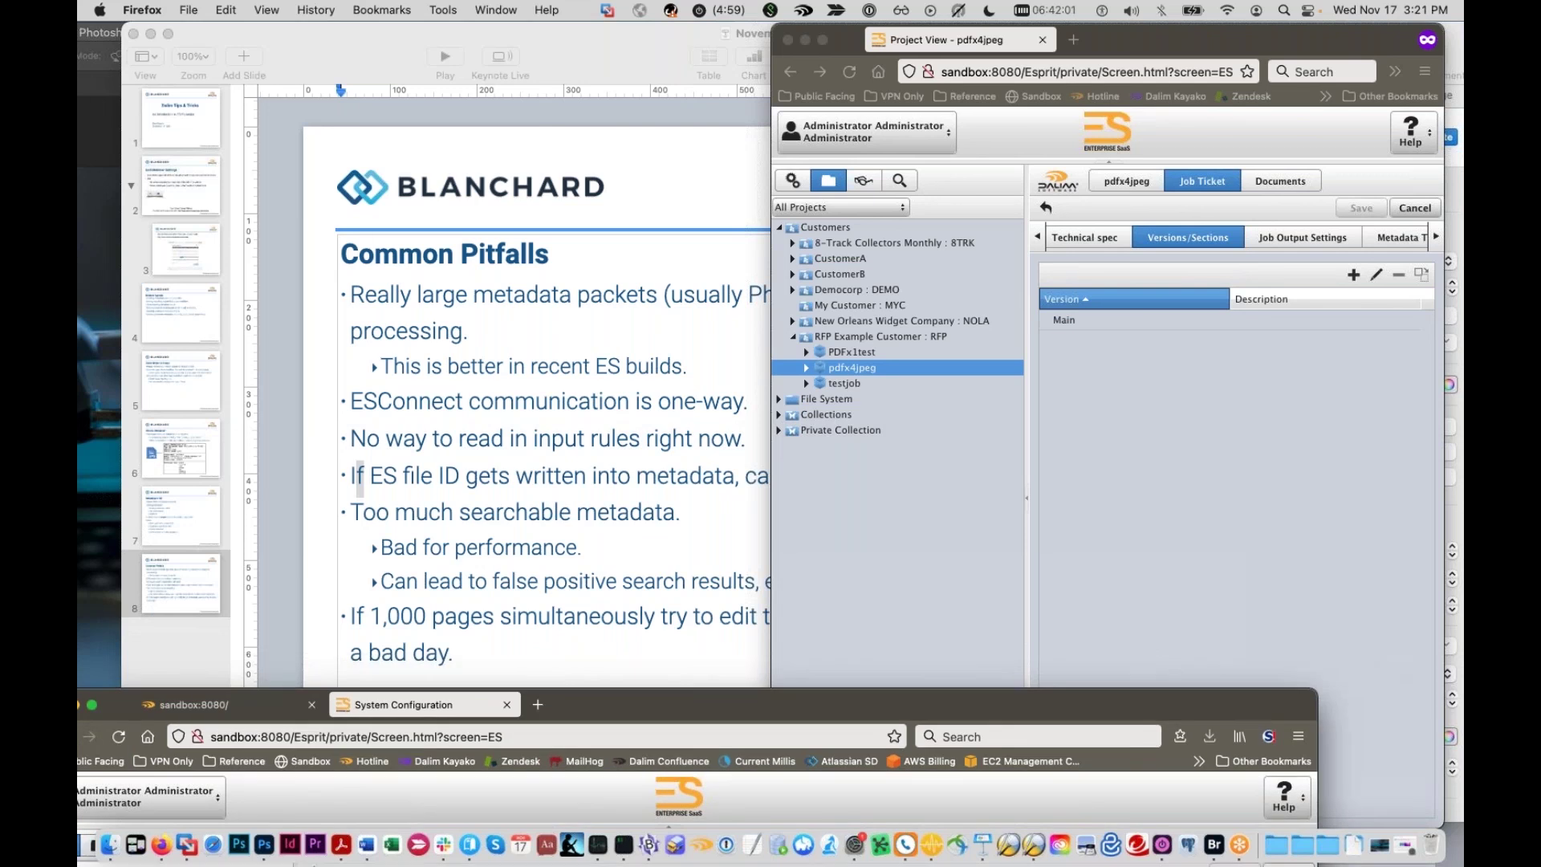
left_click(207, 646)
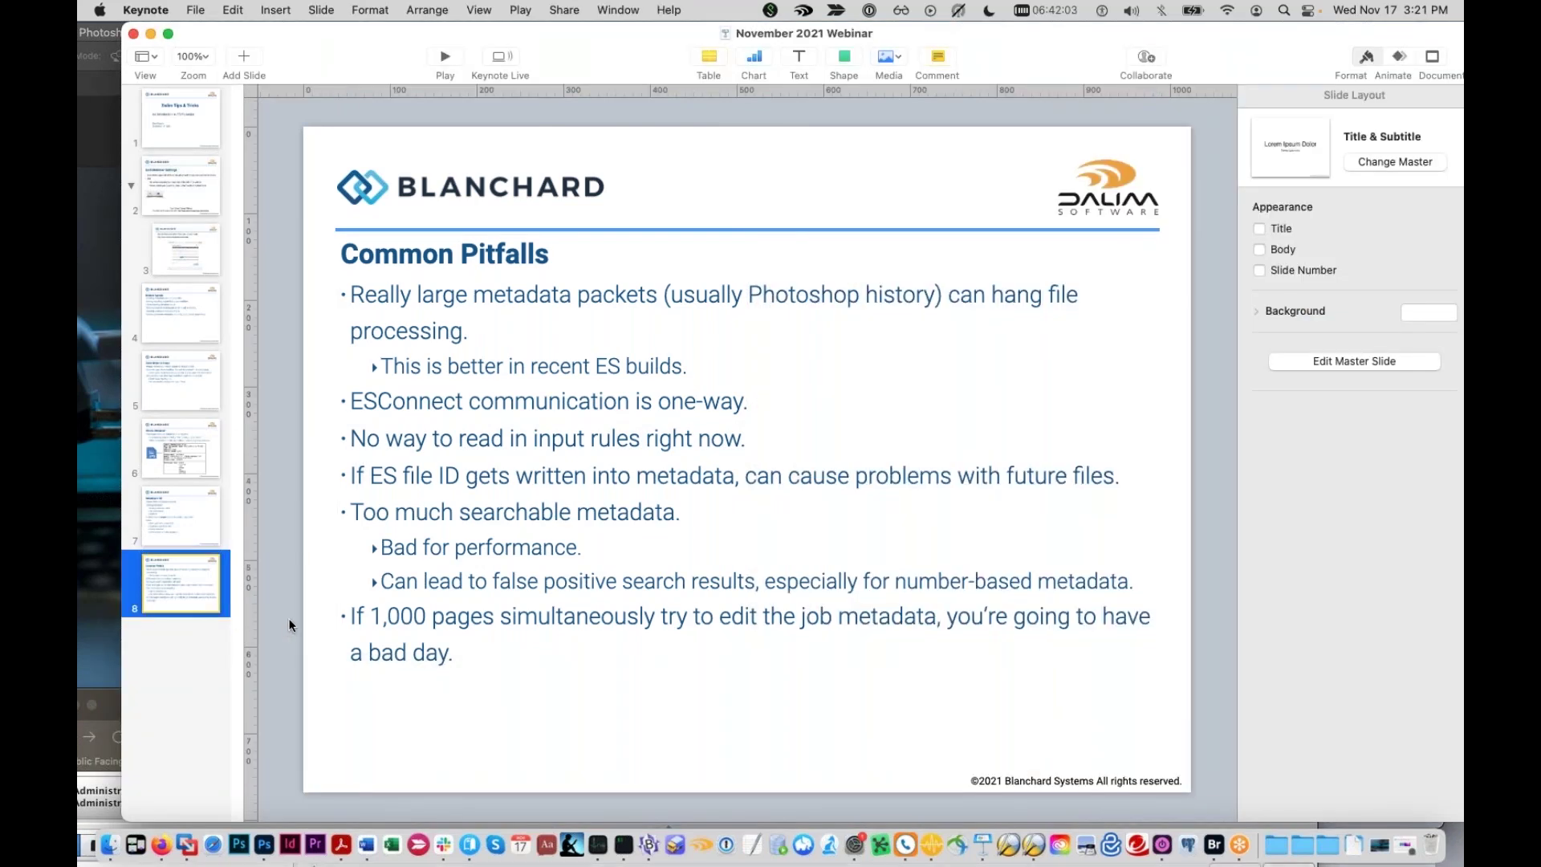
left_click_drag(113, 707, 202, 496)
key("super+Tab")
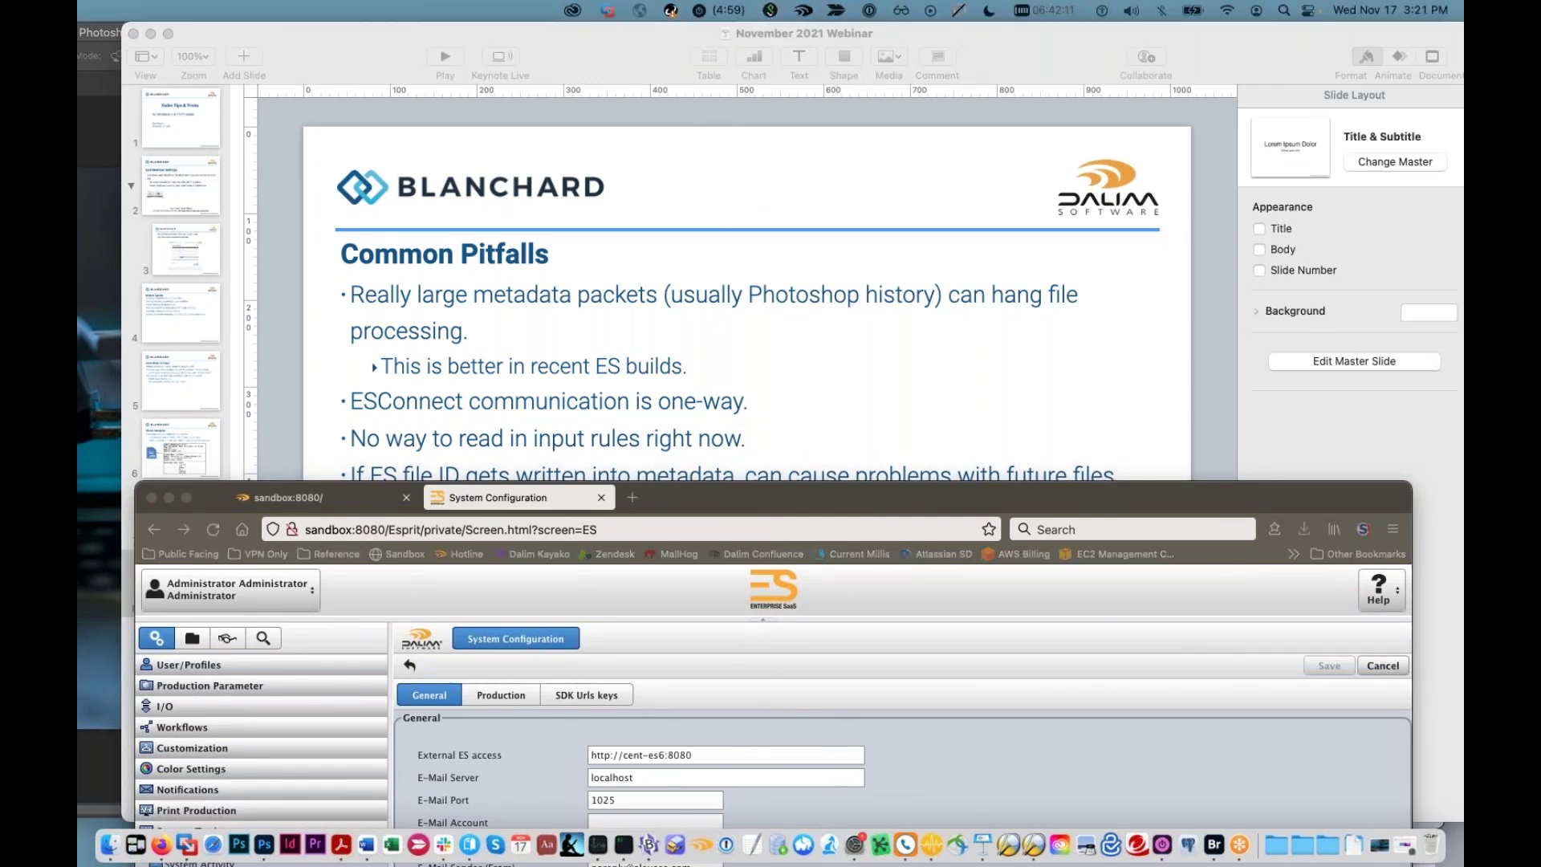
left_click_drag(975, 484, 952, 51)
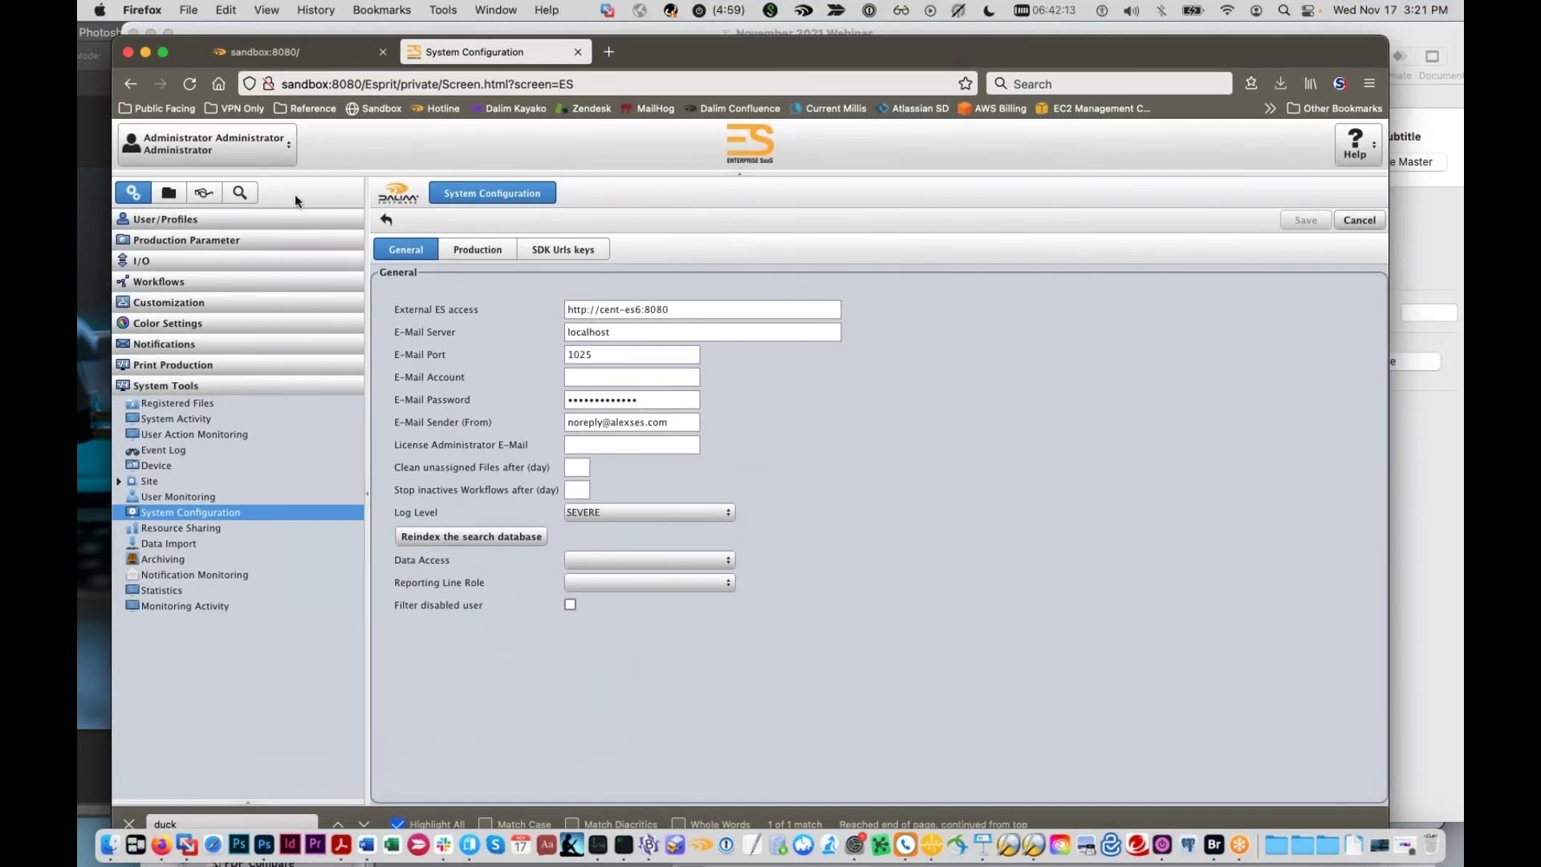
Step: Show the Three-Step for Webinar job ticket's Metadata Type Examples: String abc123, Integer 4321, Float 19.95
left_click(168, 193)
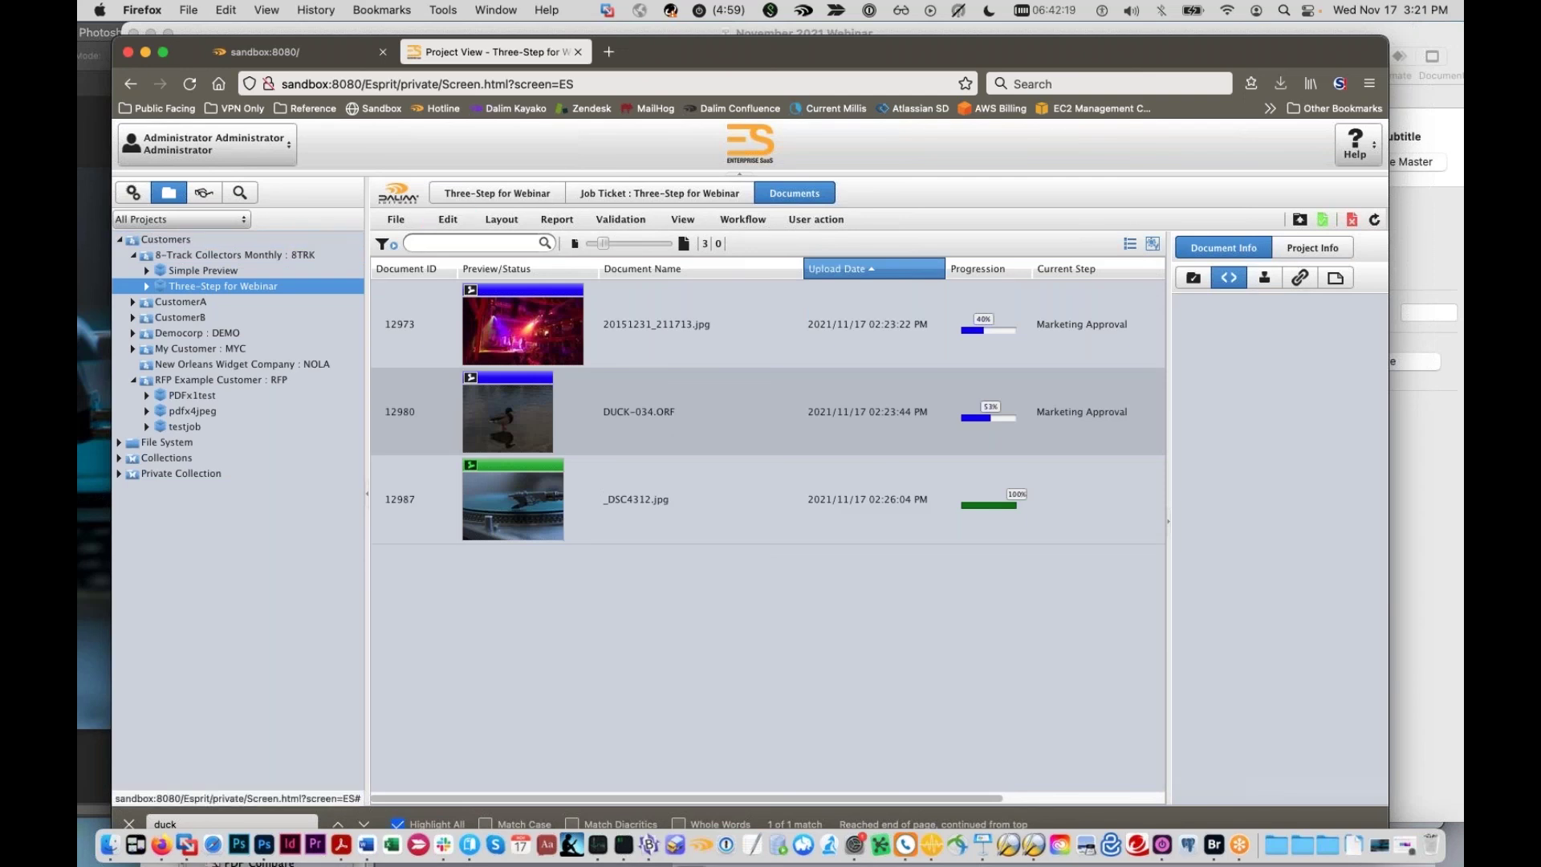
left_click(608, 197)
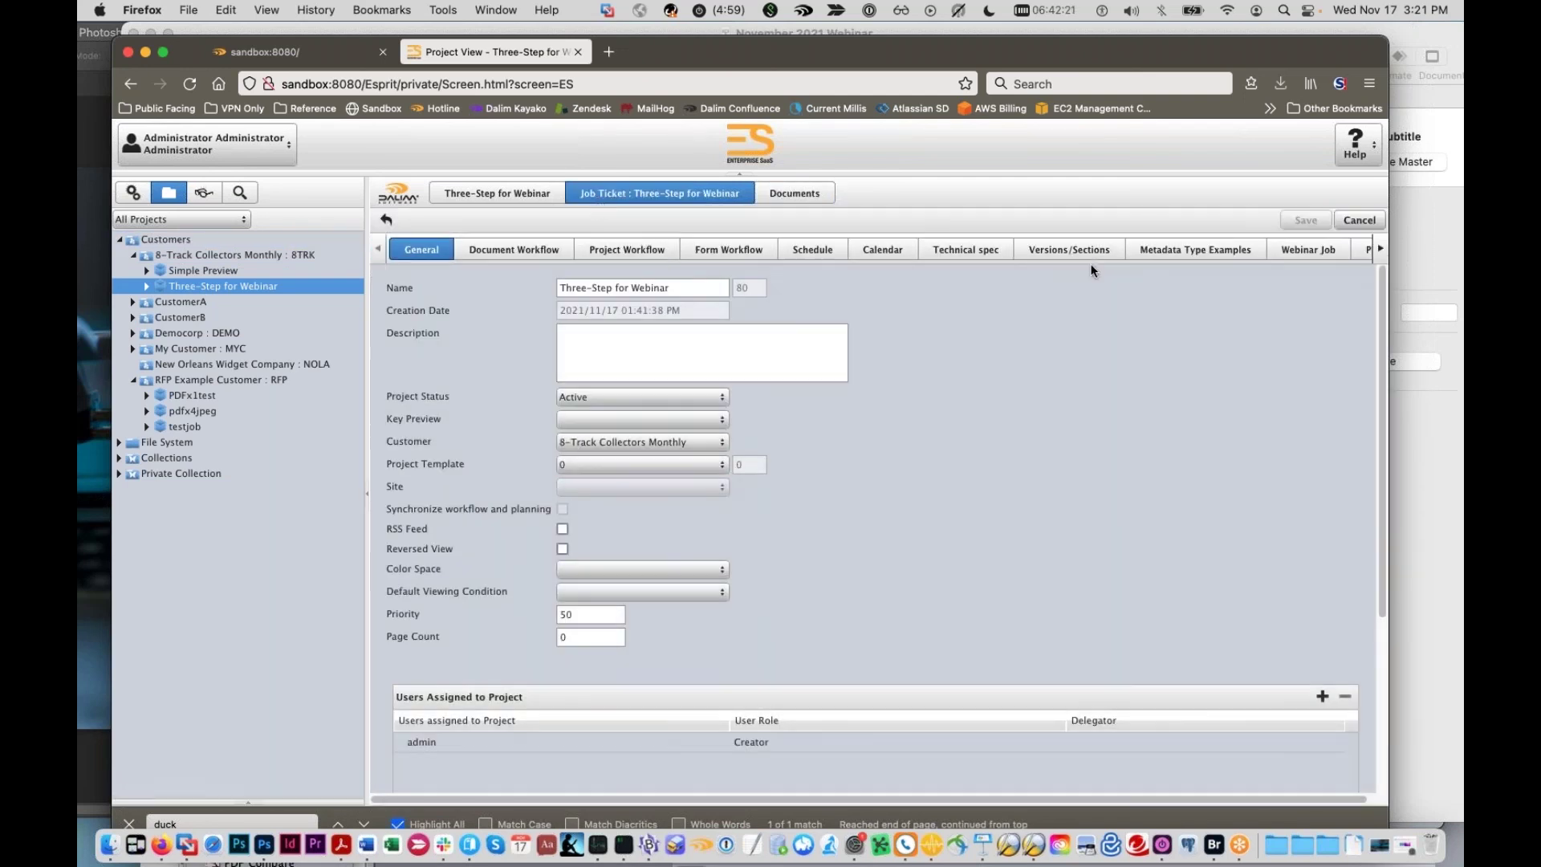
left_click(1291, 252)
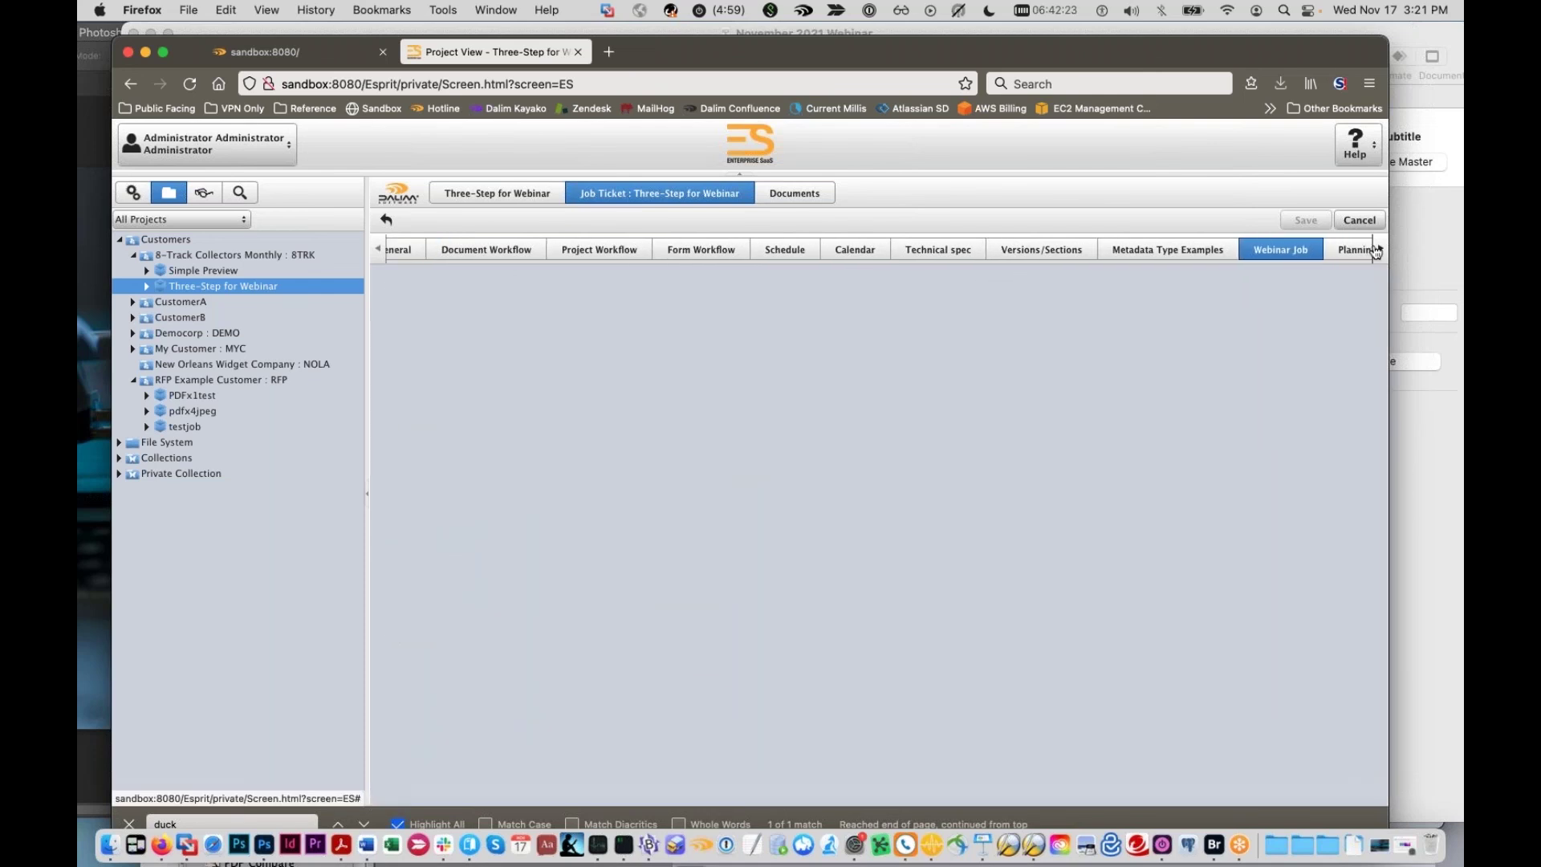
left_click(1337, 250)
left_click(1080, 251)
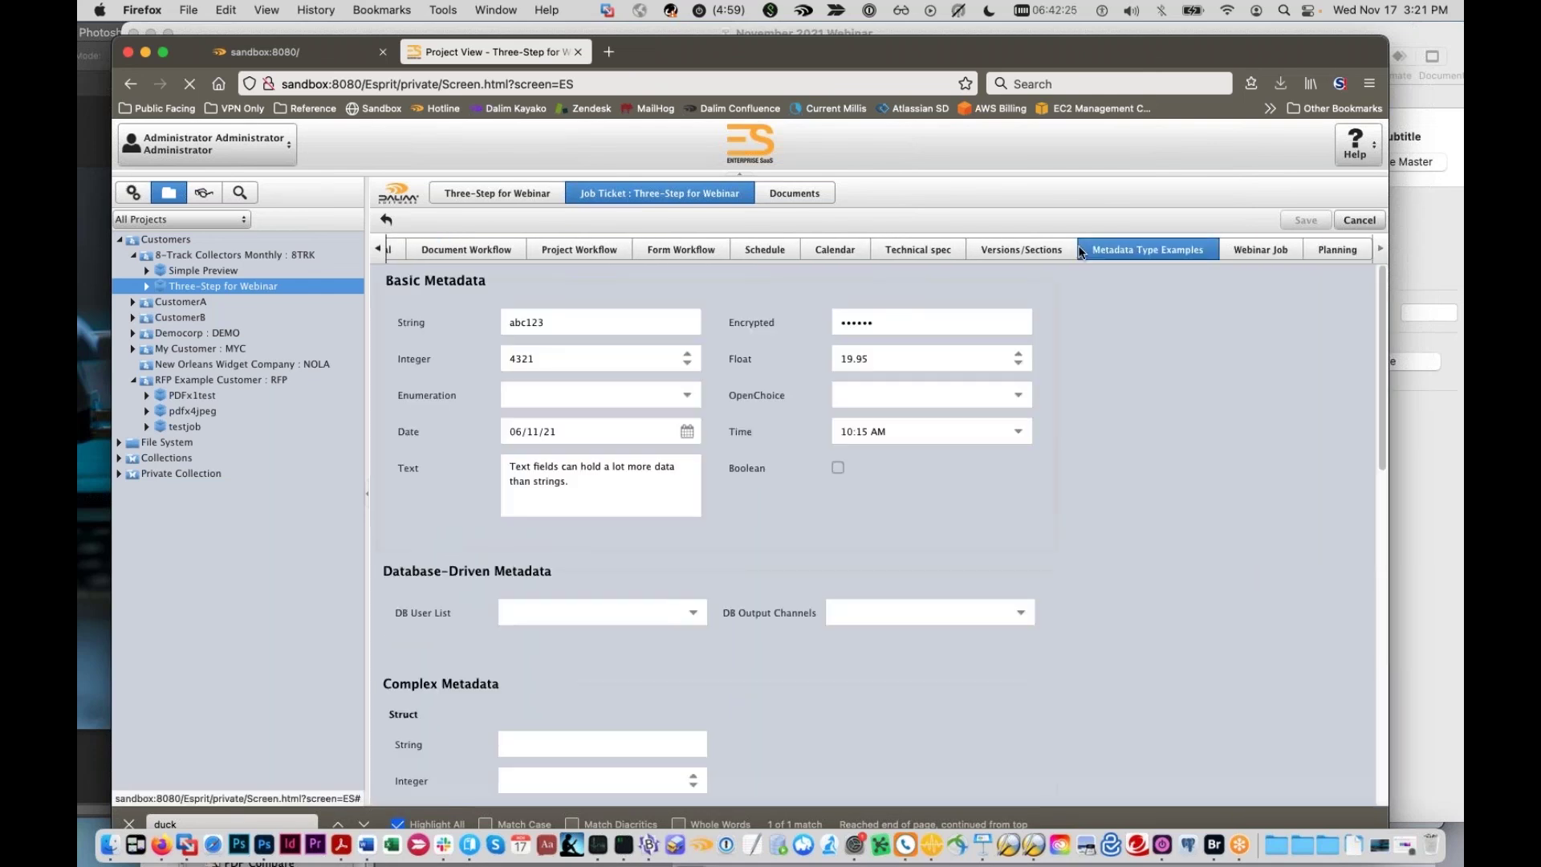
left_click(1019, 250)
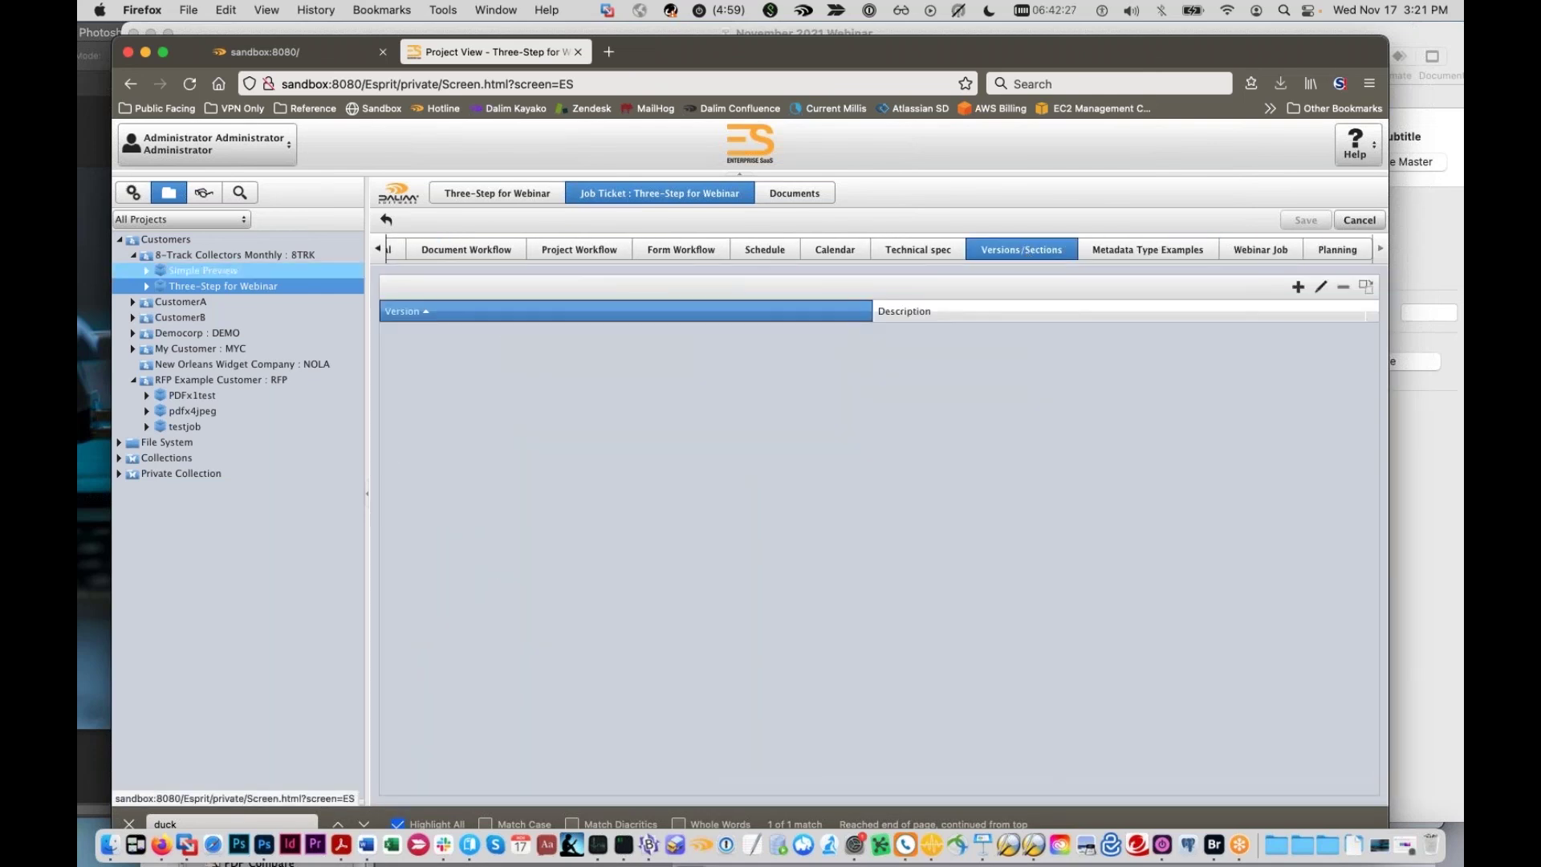
left_click(1291, 247)
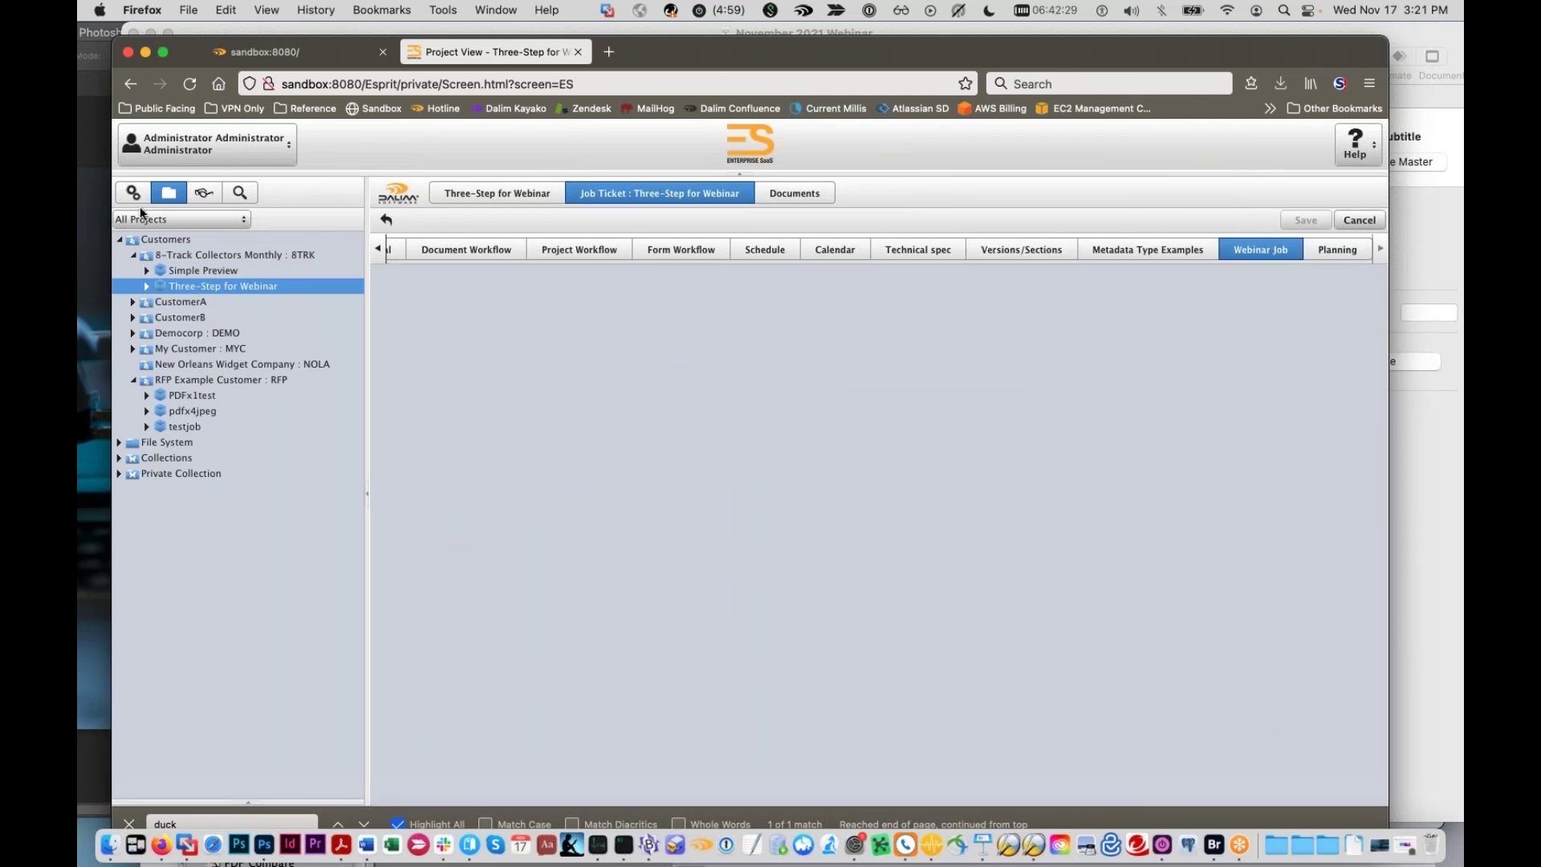
left_click(1144, 249)
left_click(571, 320)
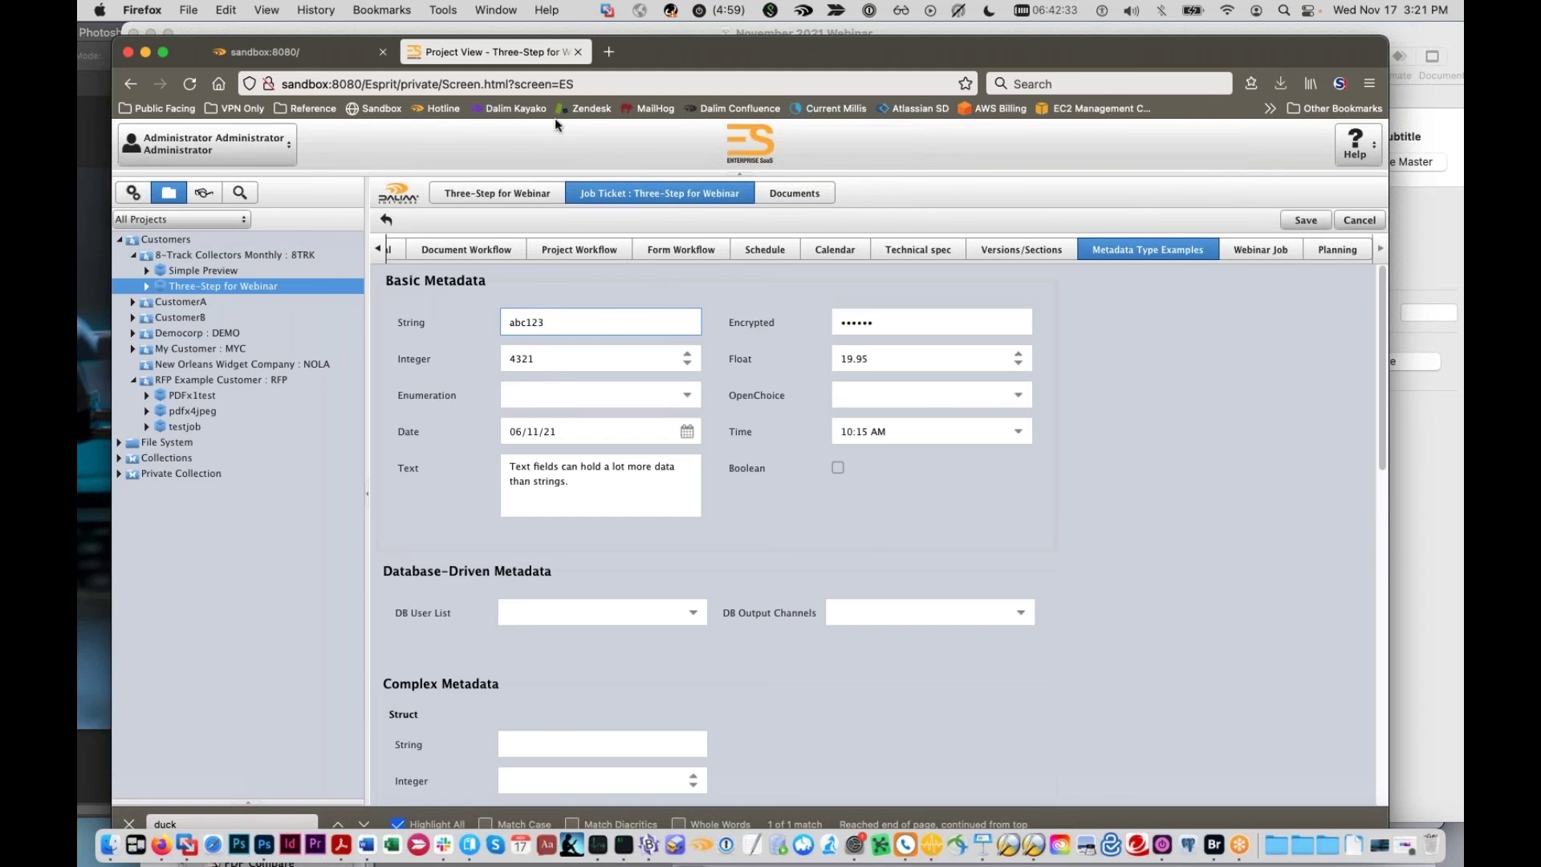
left_click_drag(805, 53, 824, 338)
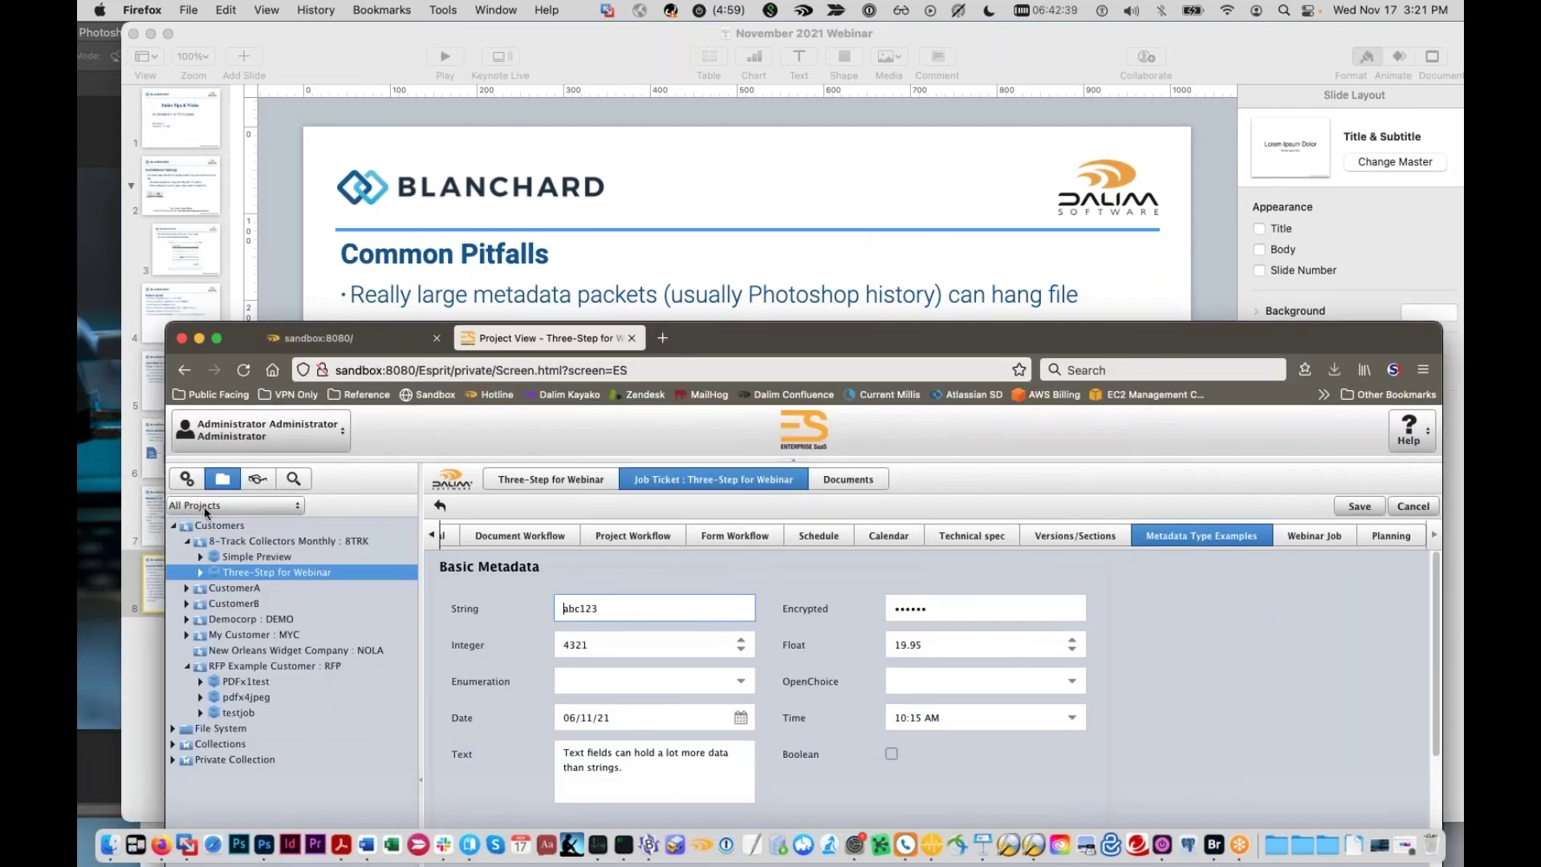
Step: Bring Keynote's slide 8, 'Common Pitfalls', fully into view in front of the browser
left_click_drag(615, 613, 493, 582)
left_click_drag(722, 345, 1289, 387)
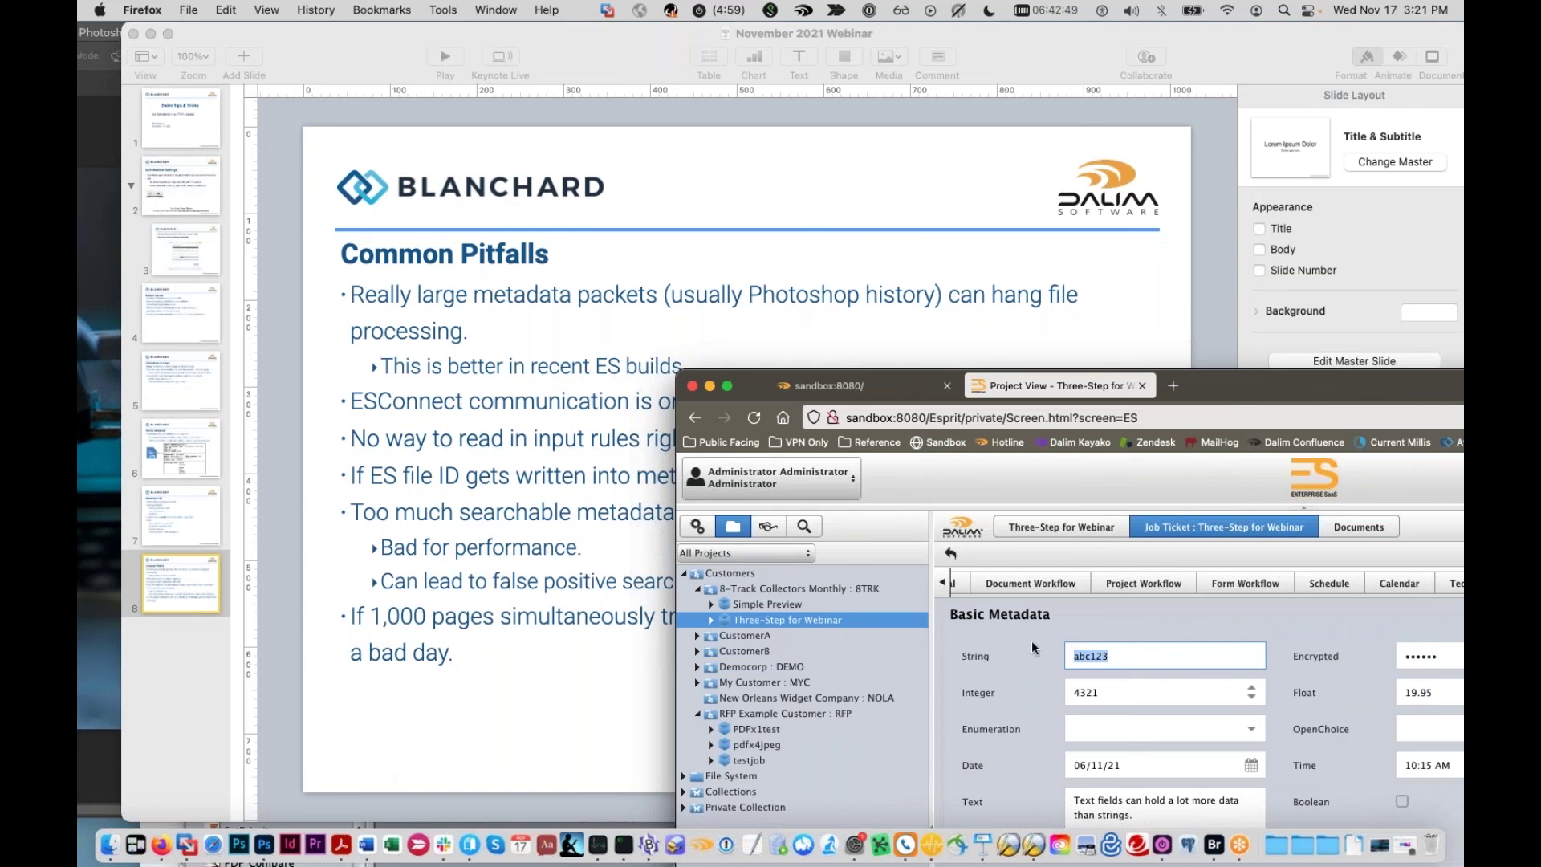
left_click(445, 705)
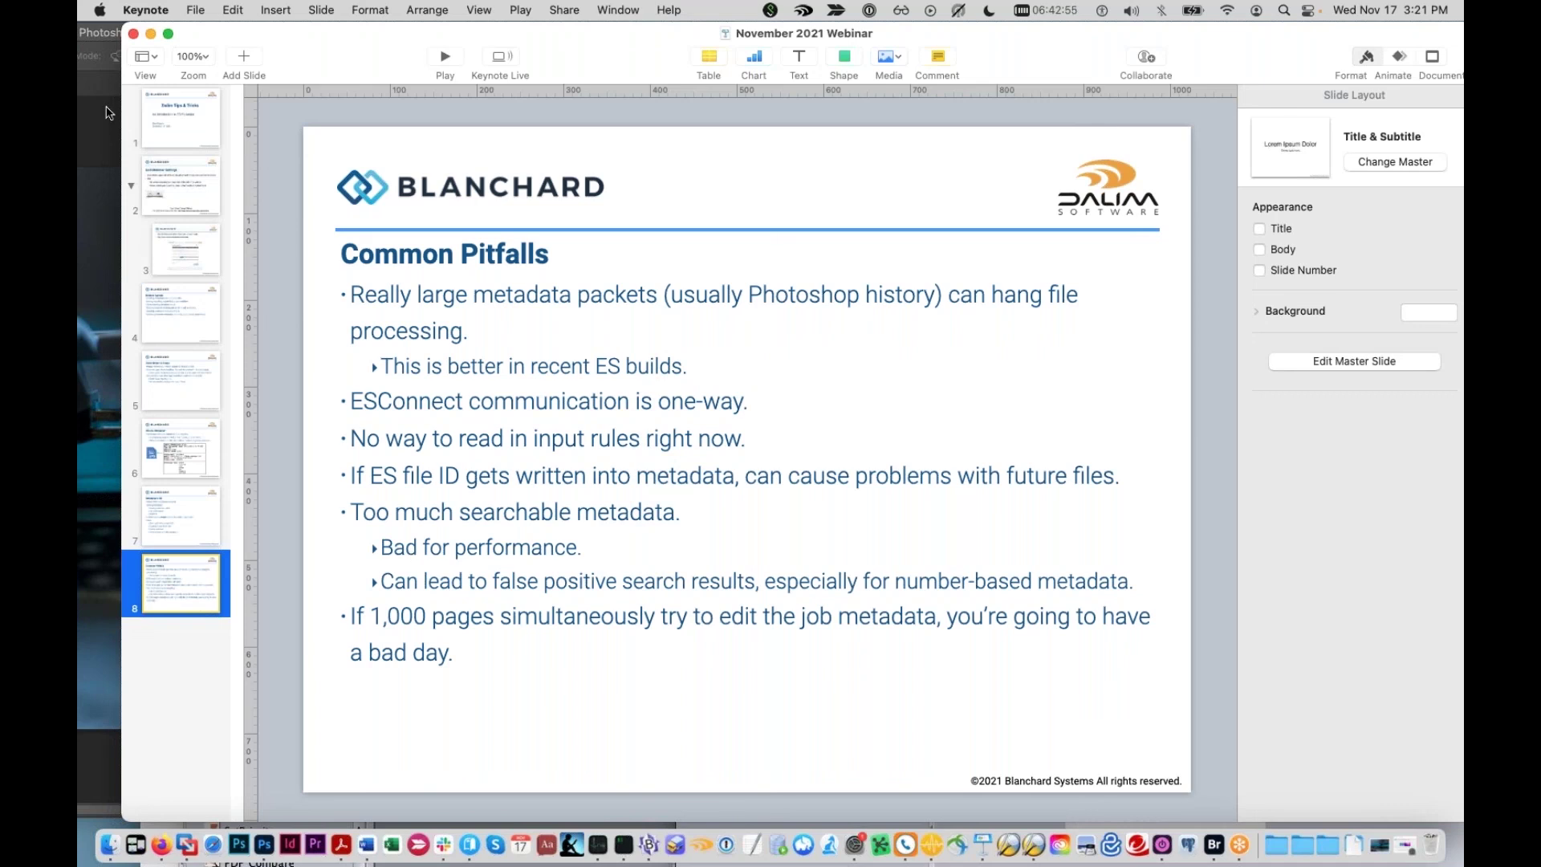
left_click_drag(620, 85, 588, 393)
left_click_drag(337, 35, 505, 679)
left_click(571, 382)
left_click_drag(576, 359, 552, 34)
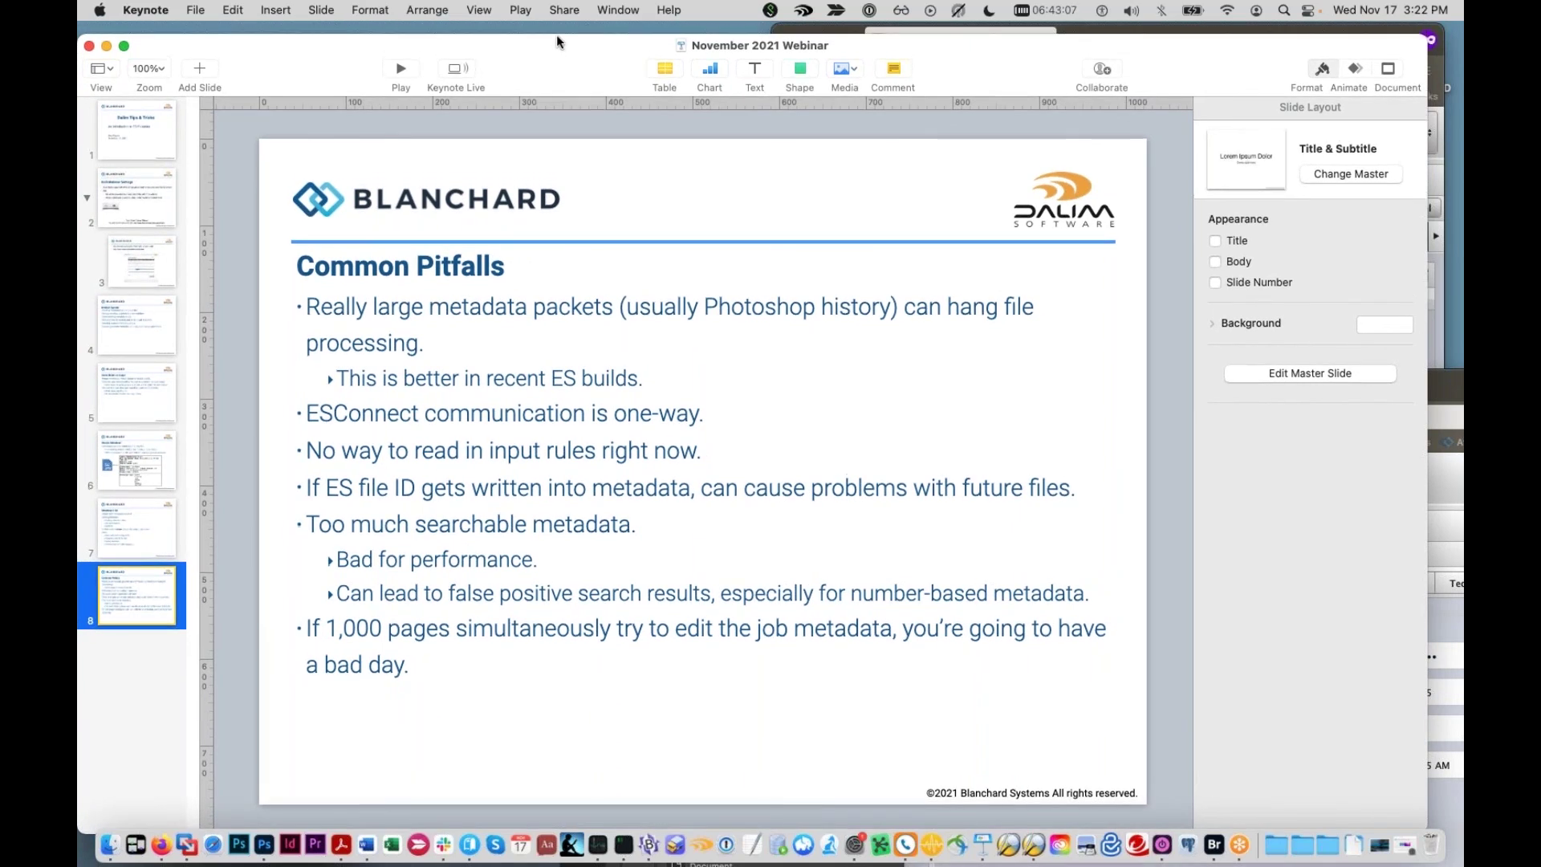
left_click_drag(559, 31, 559, 30)
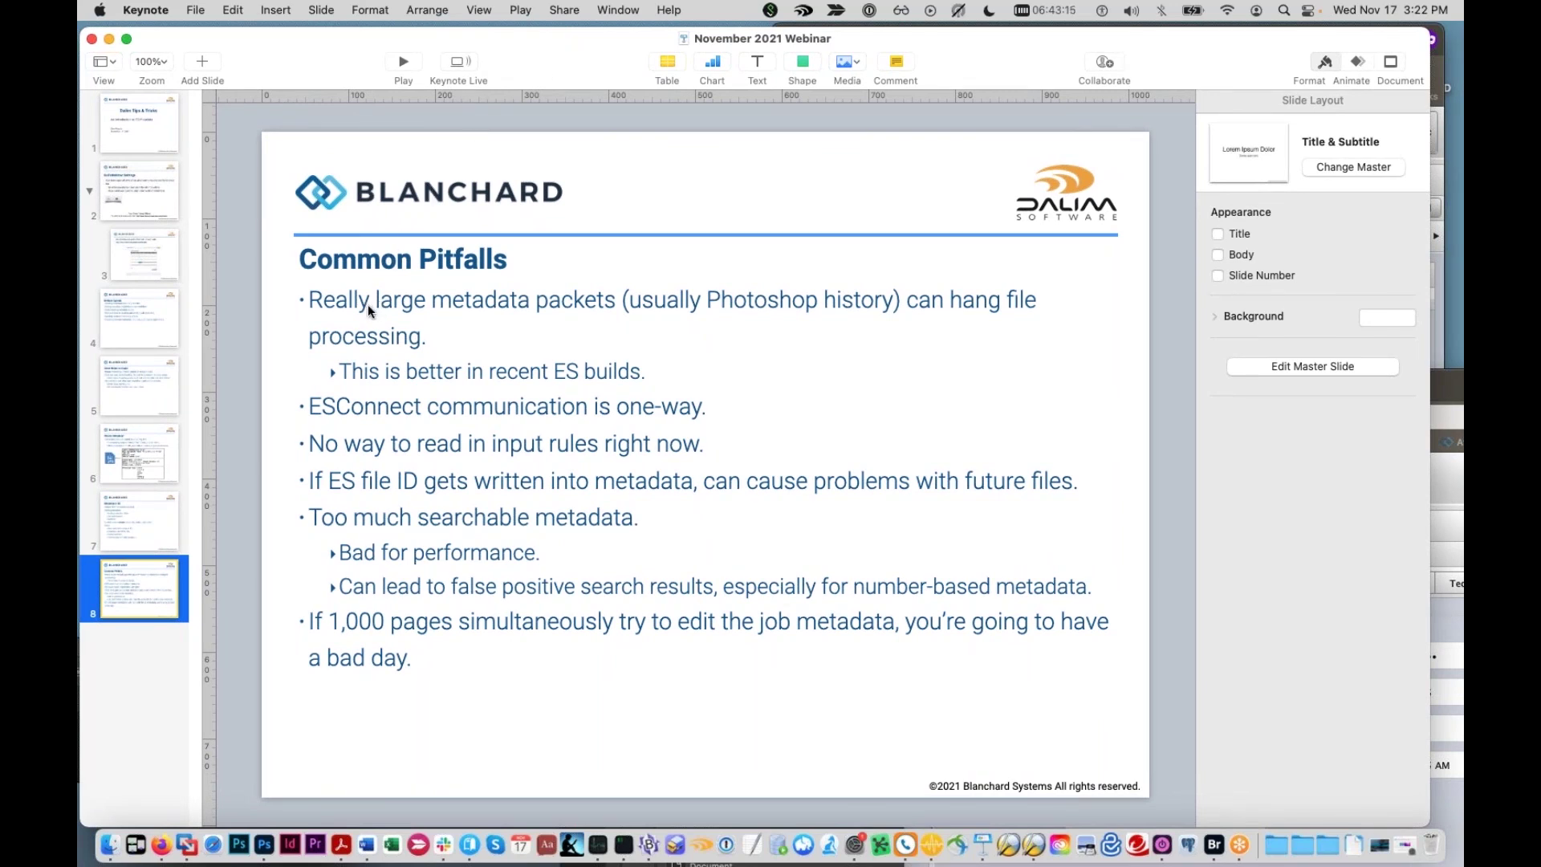
Step: Start the BBEdit note with Context.setMetaData("PageOrder") in 24-point text
left_click(161, 844)
left_click_drag(1202, 392, 1043, 304)
left_click_drag(879, 579, 471, 123)
type("Context.set")
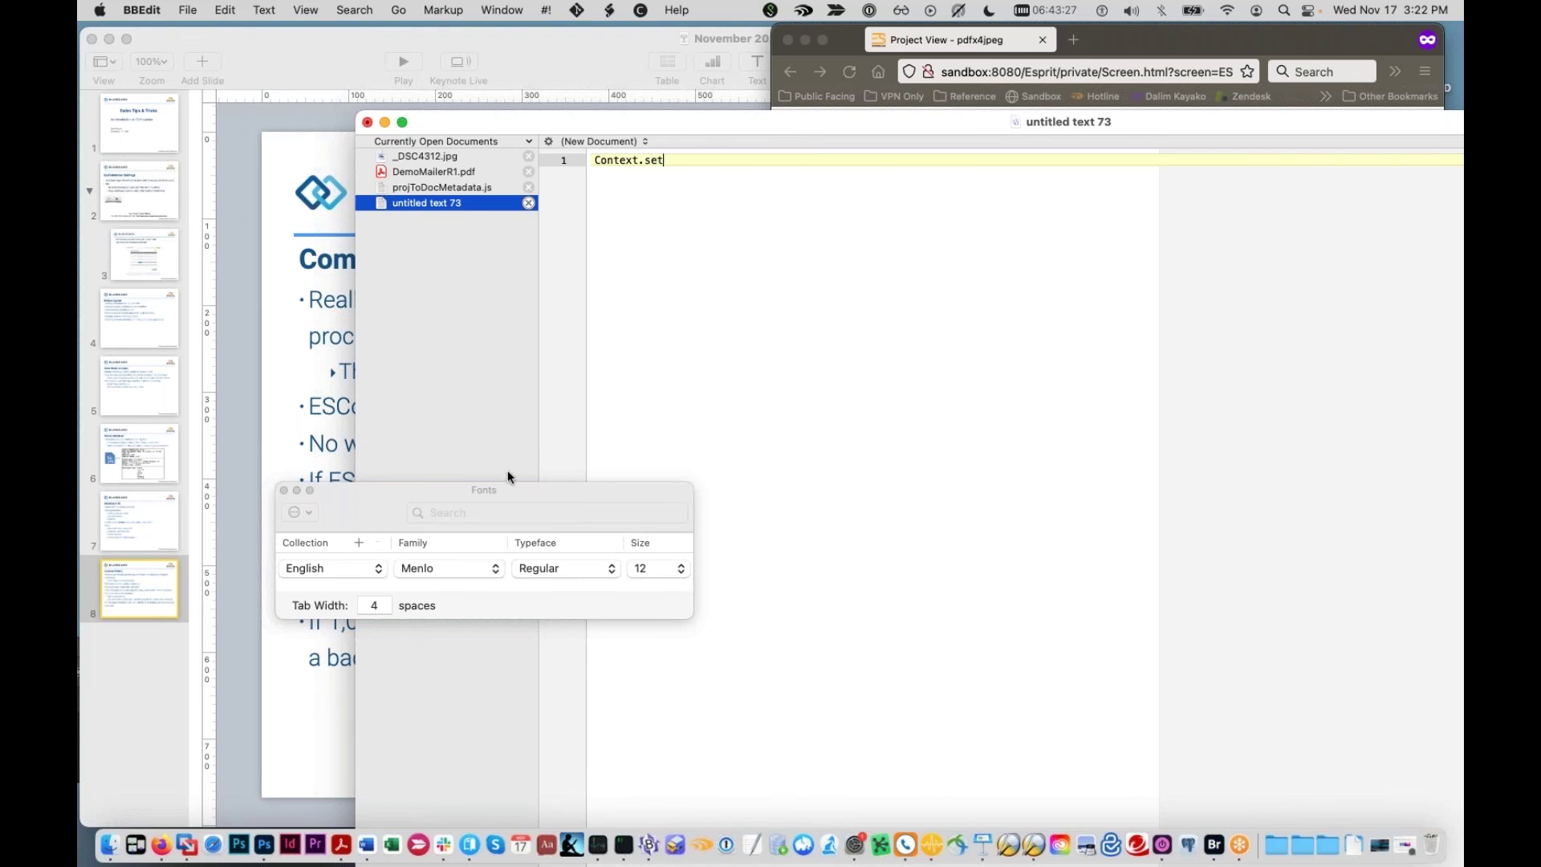
key("super+a")
left_click(652, 569)
left_click(644, 647)
key("Right")
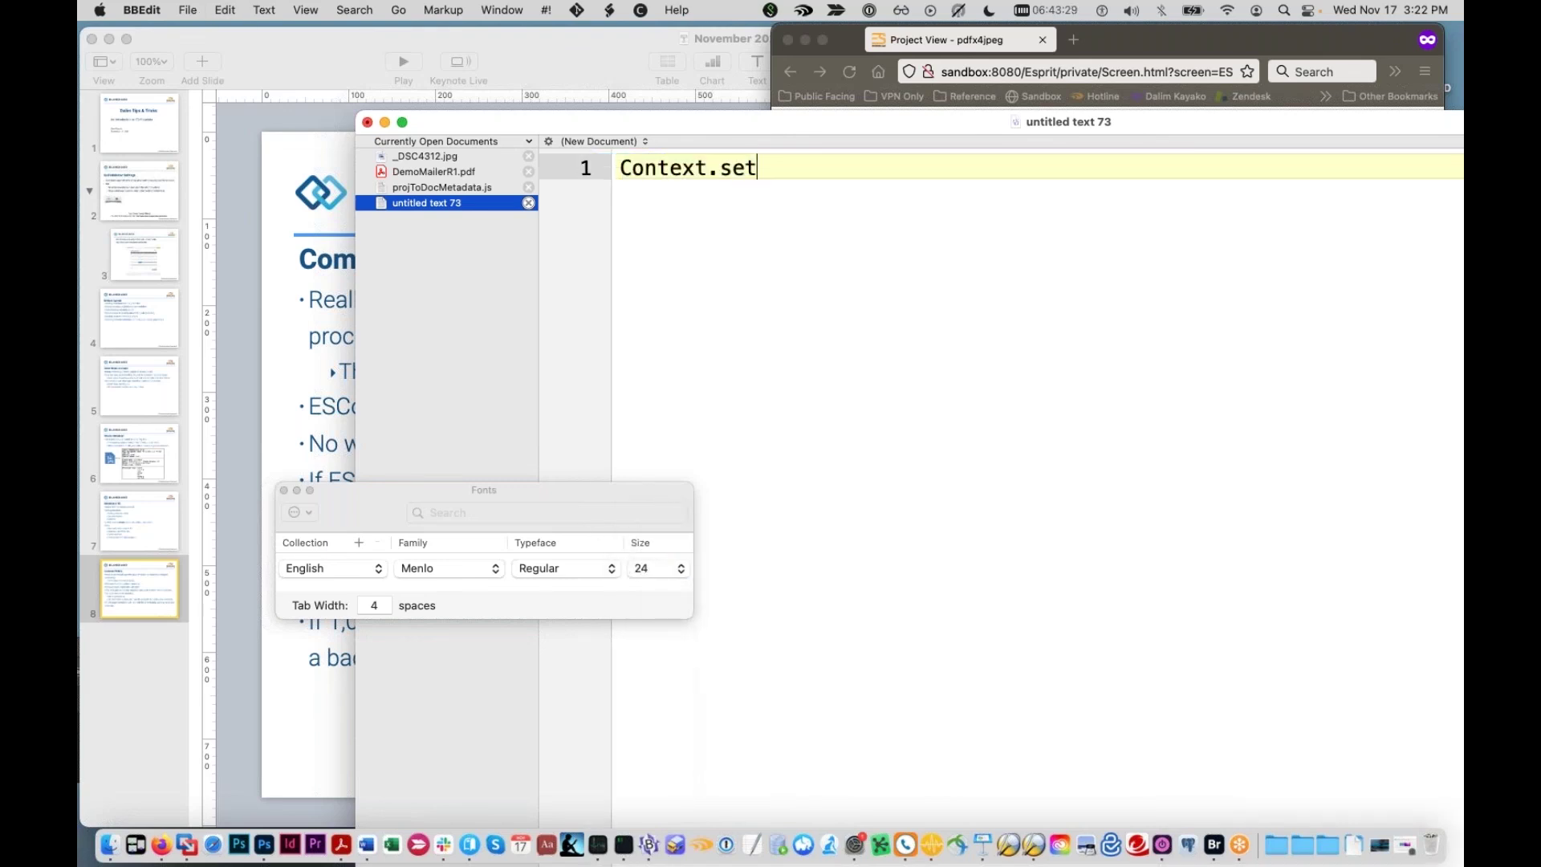
type("MetaData(")
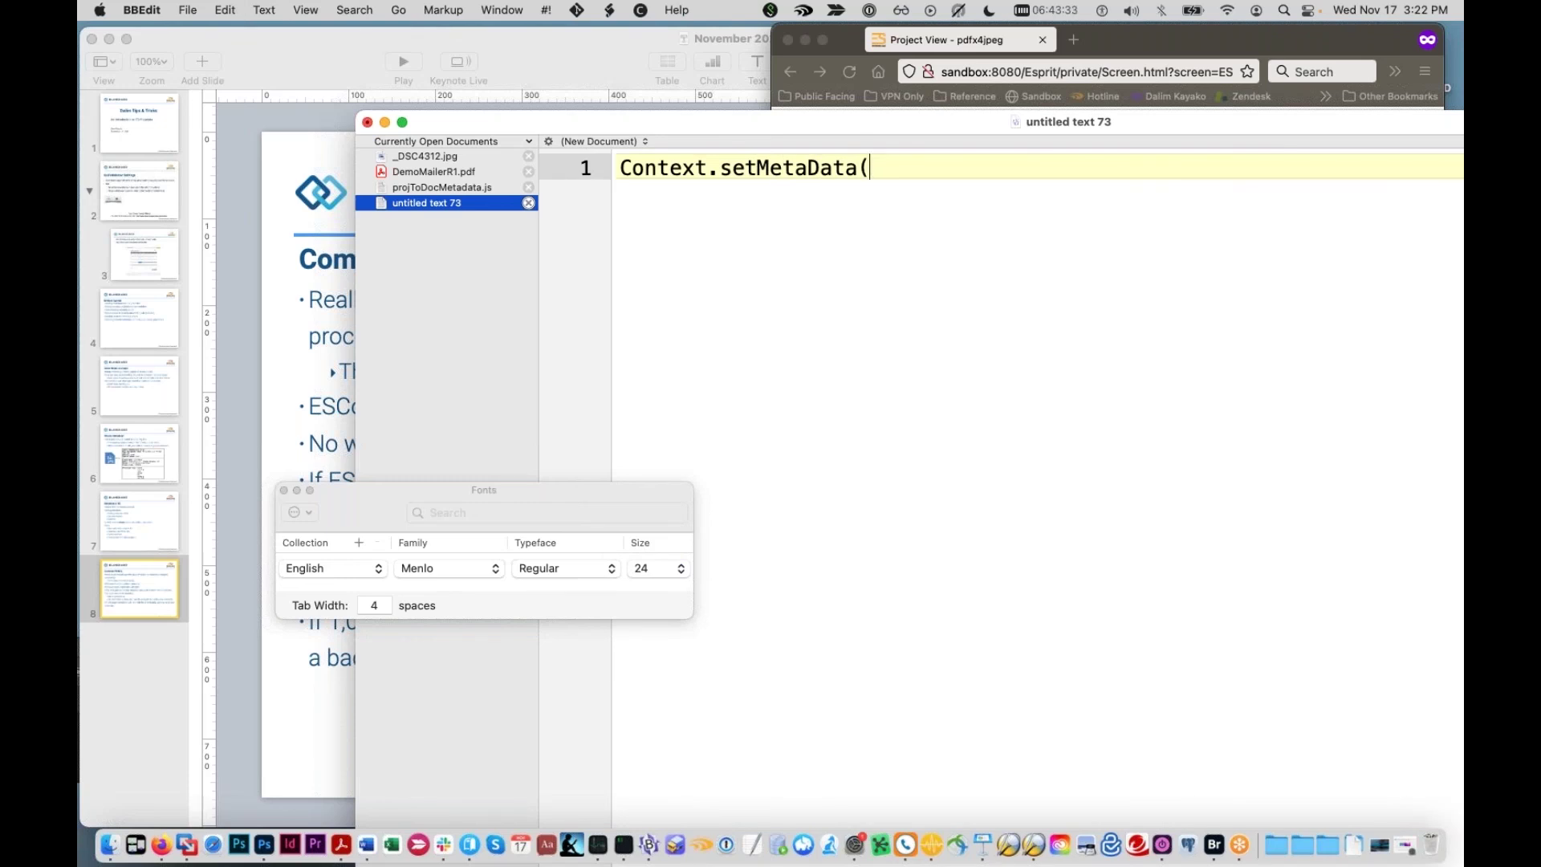
type(")\"PageOrder\"")
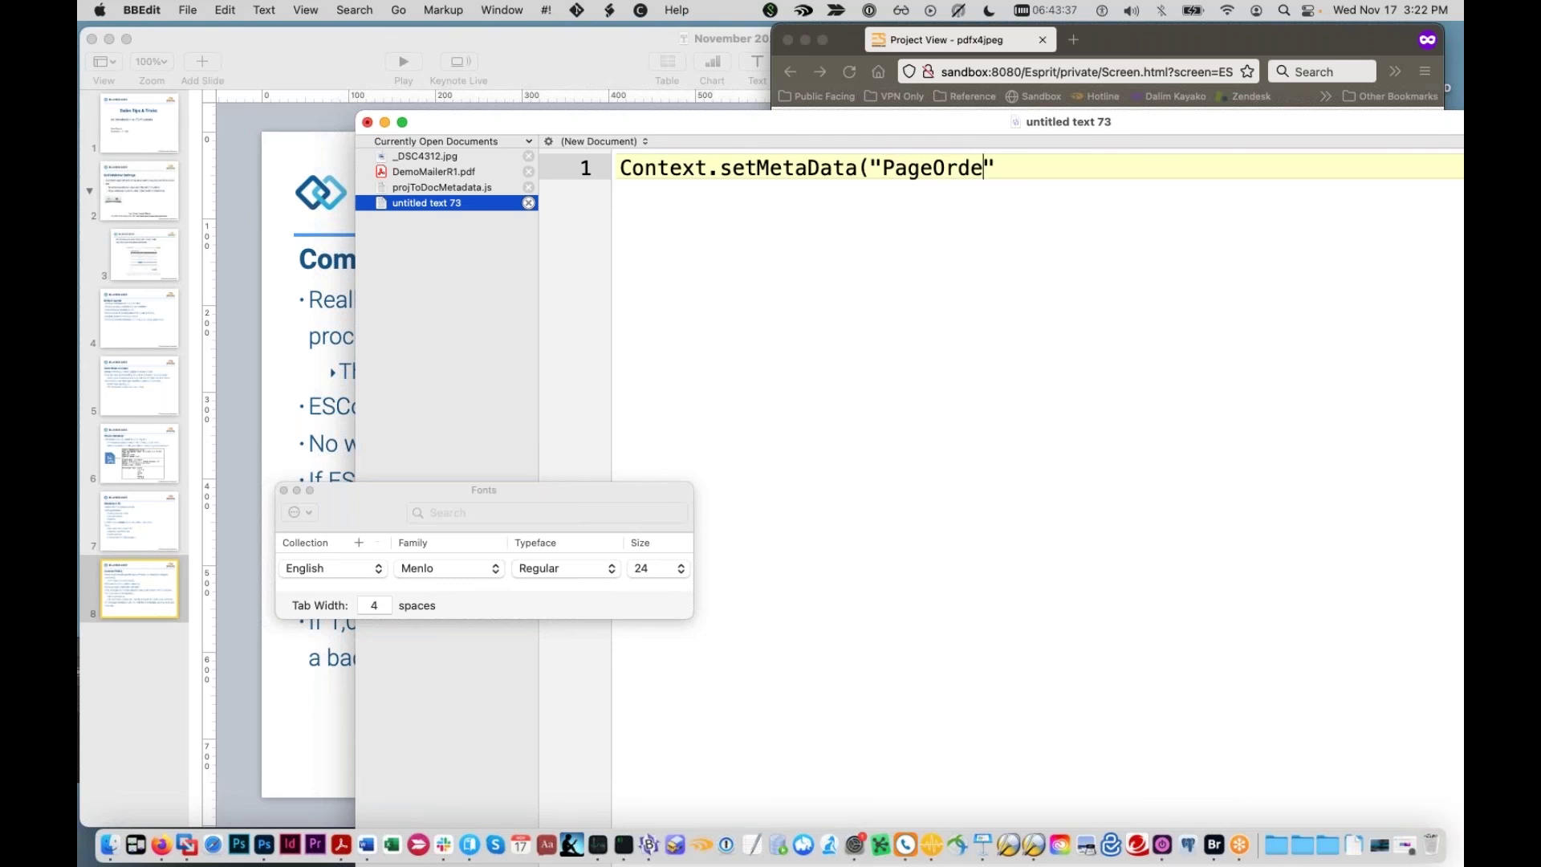
type(")")
Step: Add Context.setVariable("var_name", "var_value") two lines below the setMetaData call
key("Return")
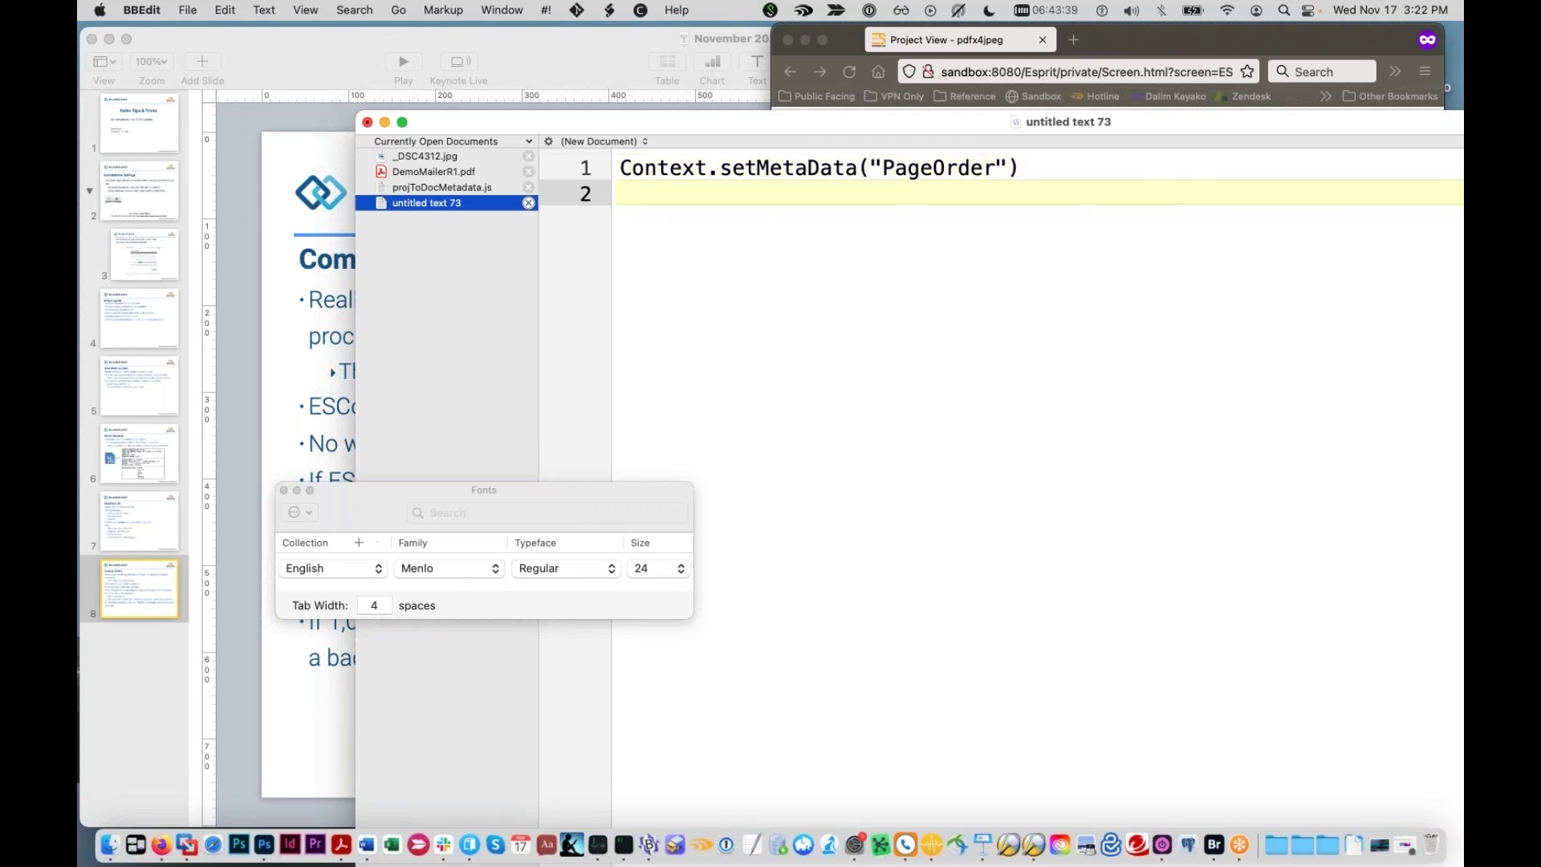
key("Return")
type("Context.setVaR")
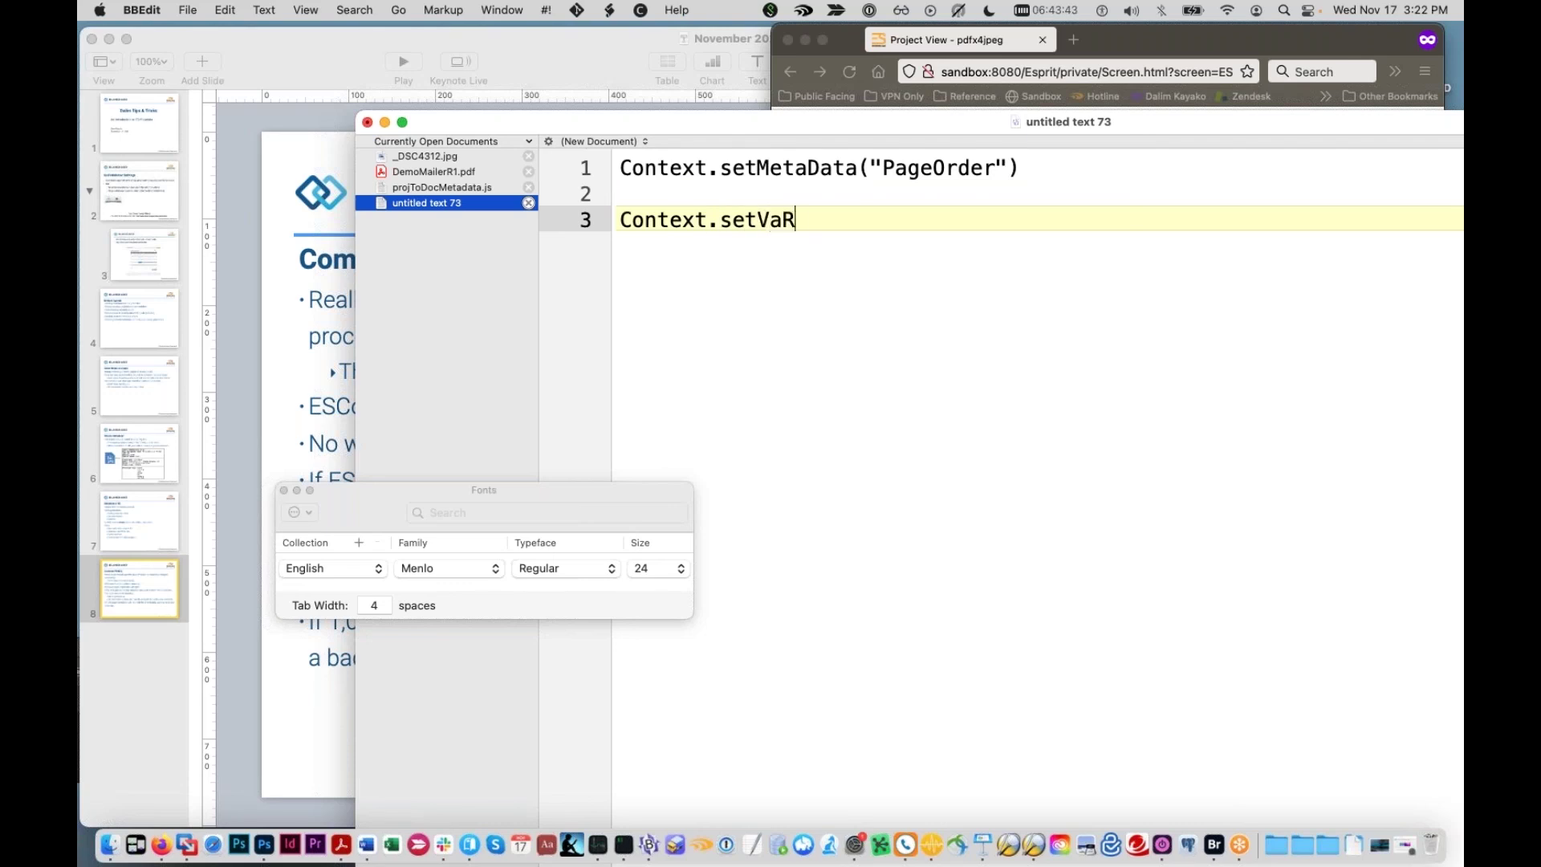
key("BackSpace")
key("BackSpace")
type("ble()")
key("BackSpace")
type("\"var_")
type("name\"")
type(", \"var_valu")
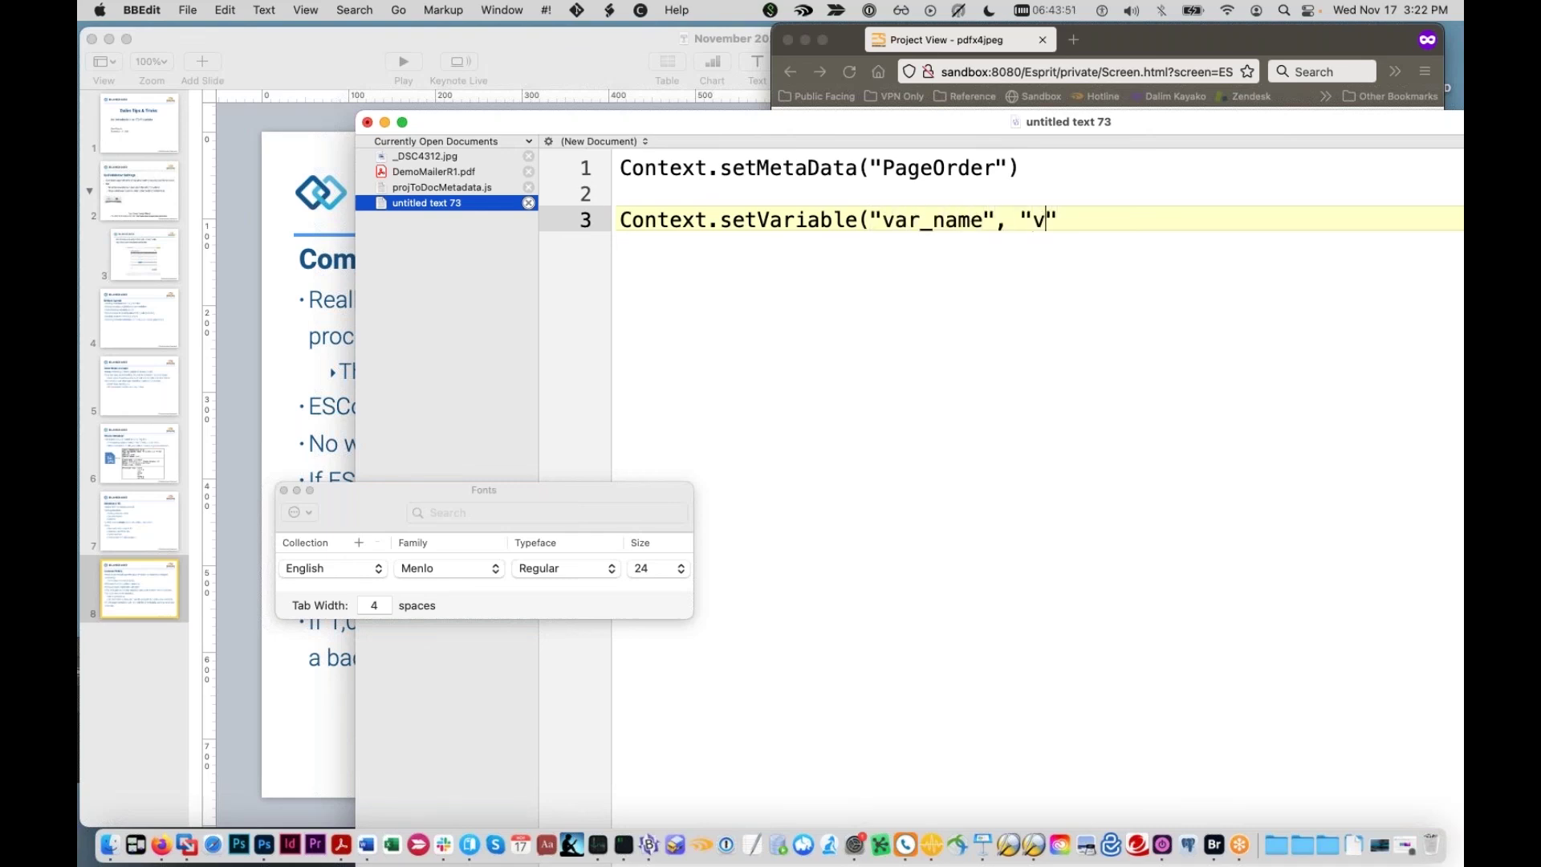
type("e\")")
key("Return")
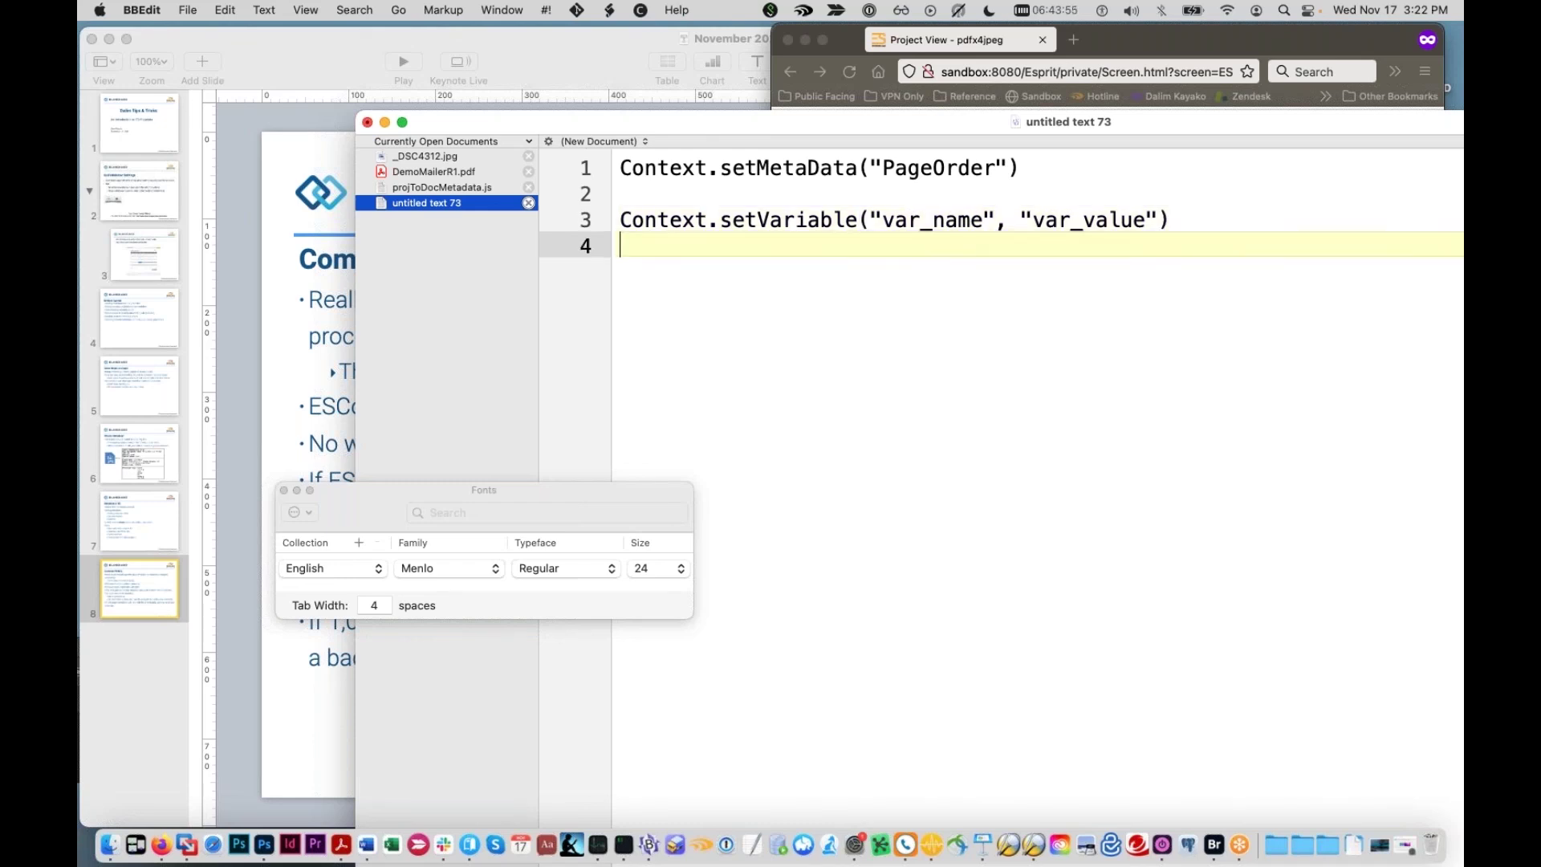
key("Return")
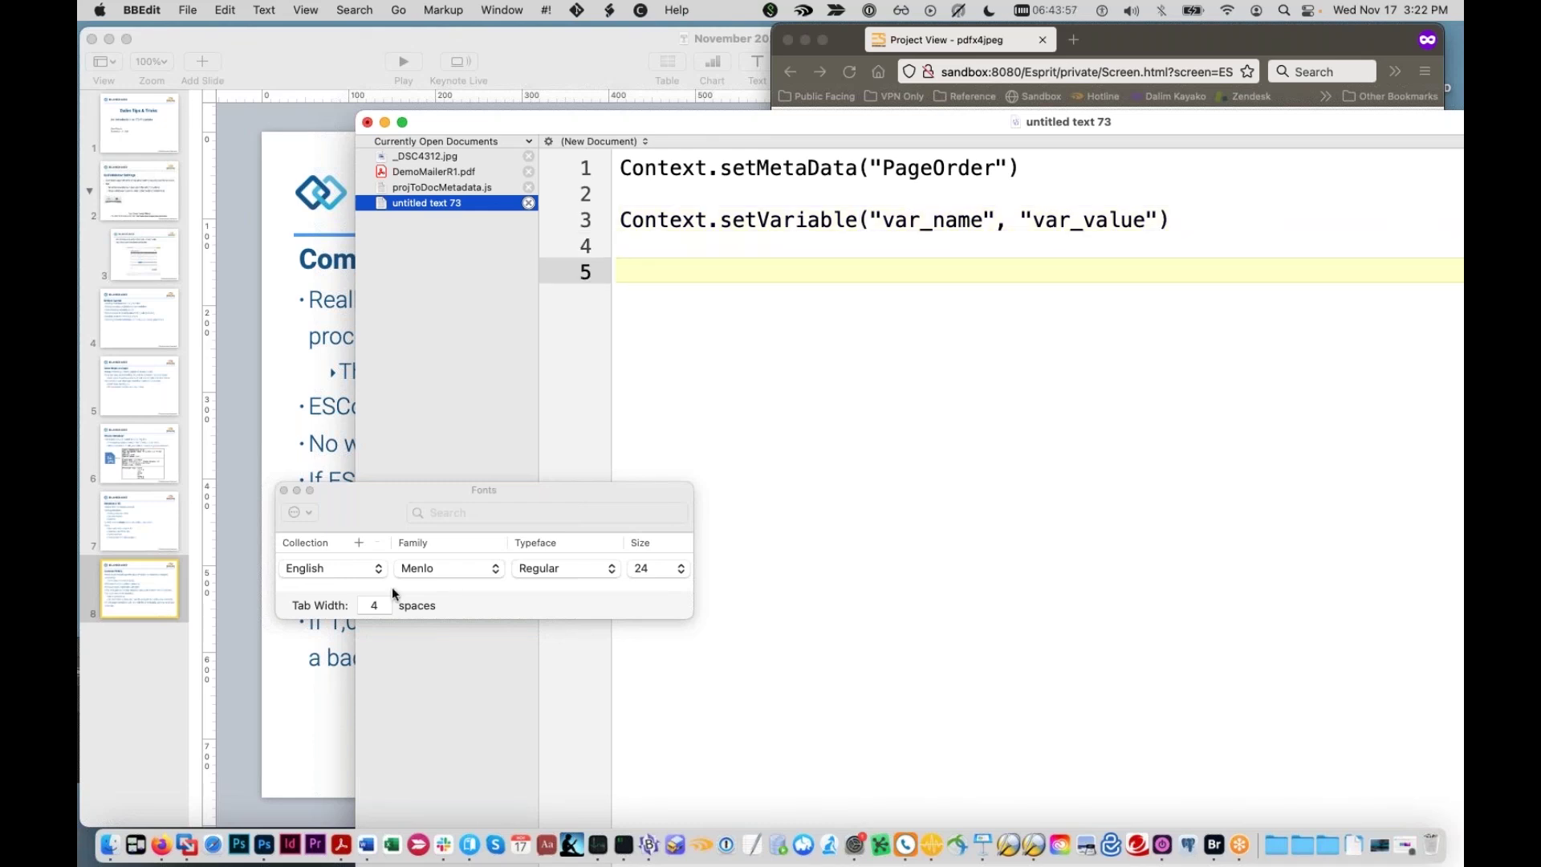
Step: Leave the job ticket unsaved and open the Default process parameter set under workflows
left_click(162, 844)
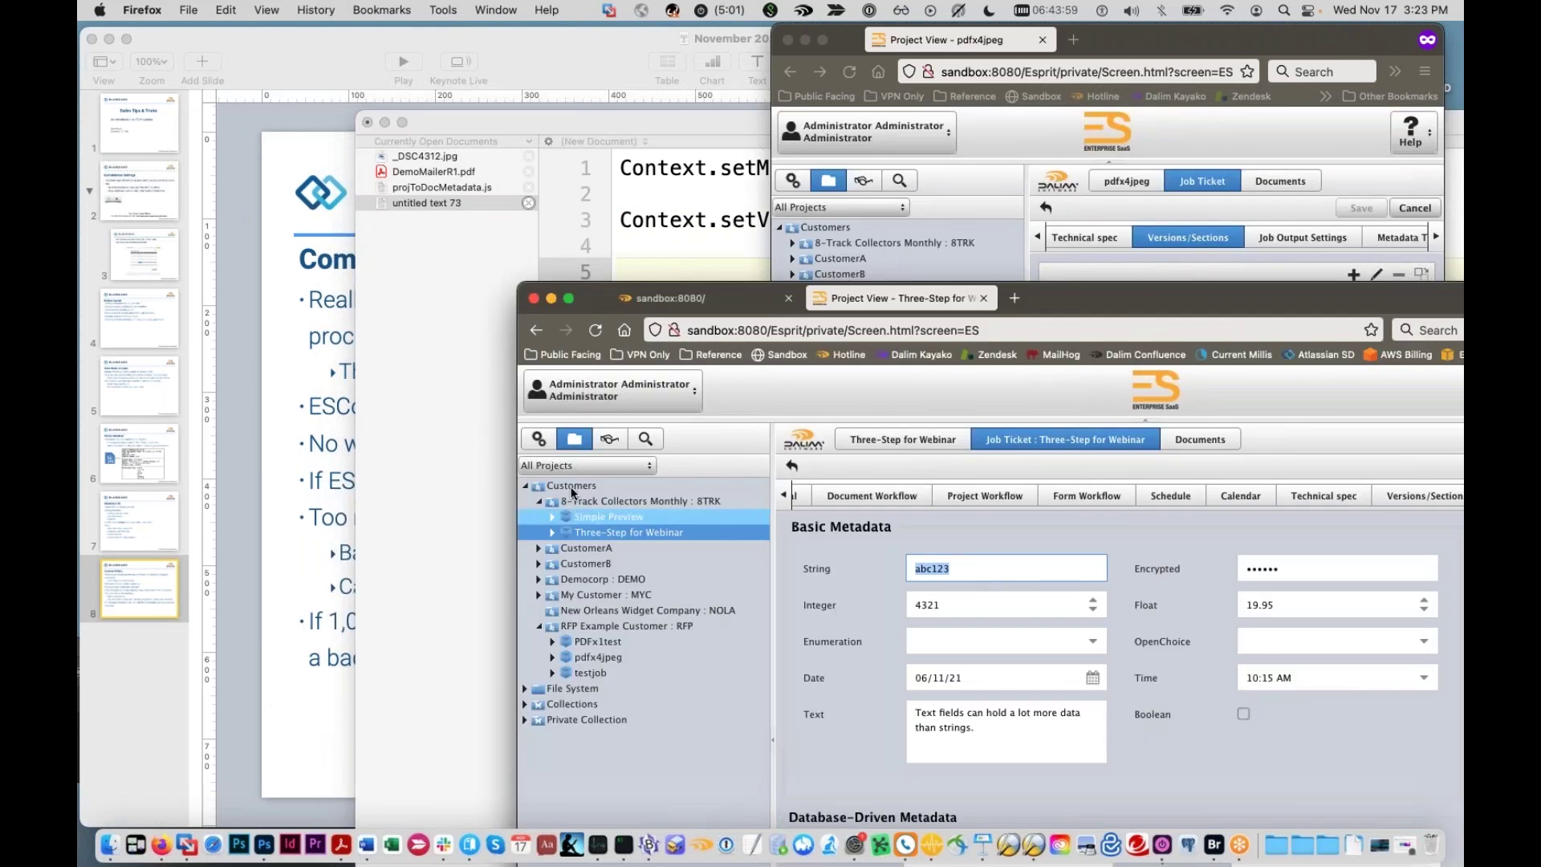
left_click(539, 438)
left_click(1158, 739)
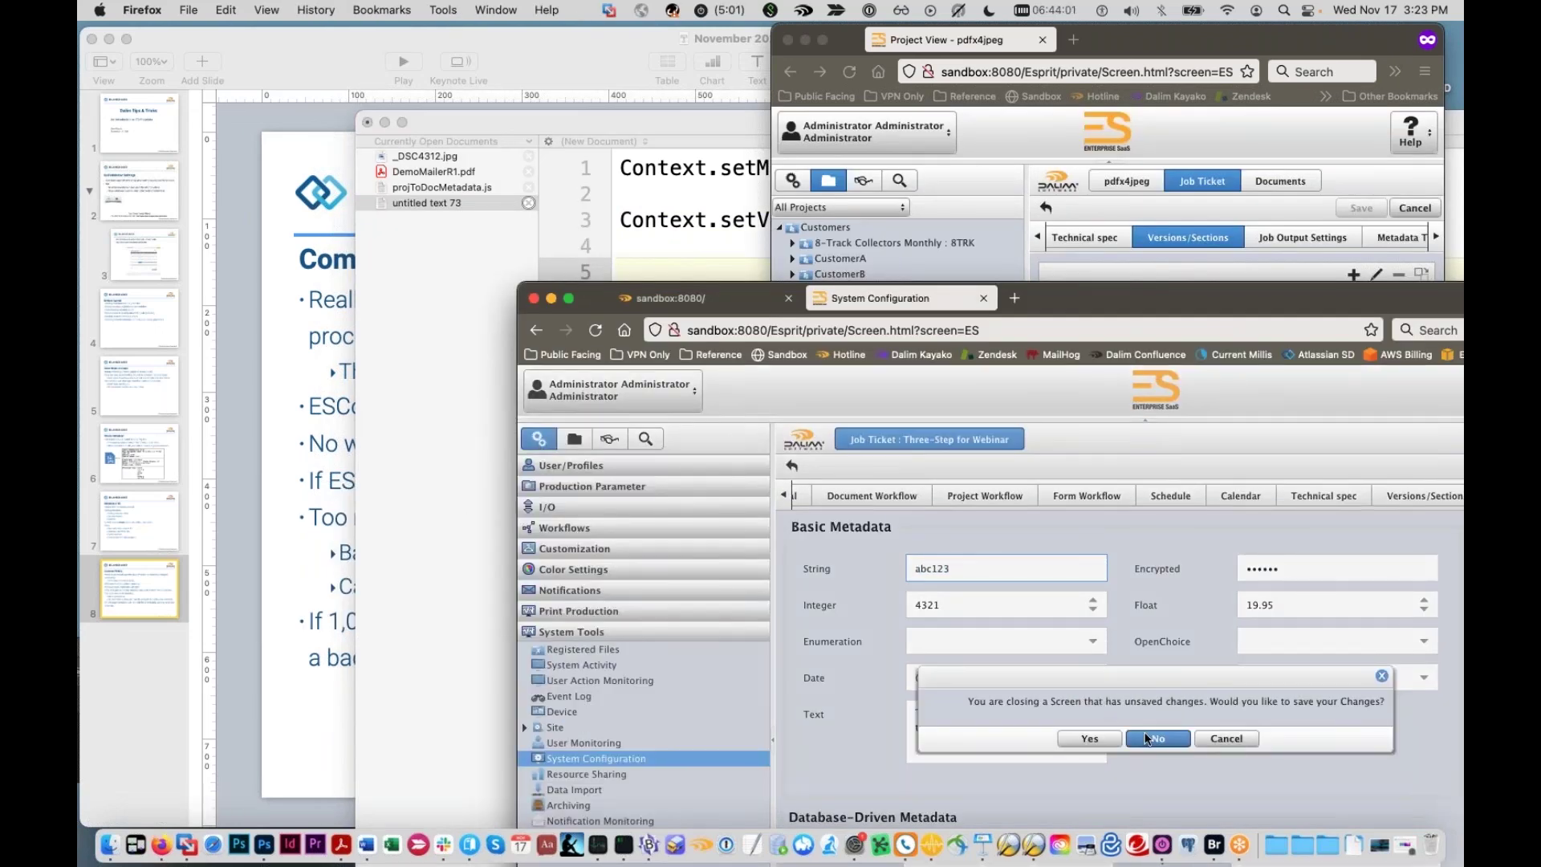
left_click(573, 487)
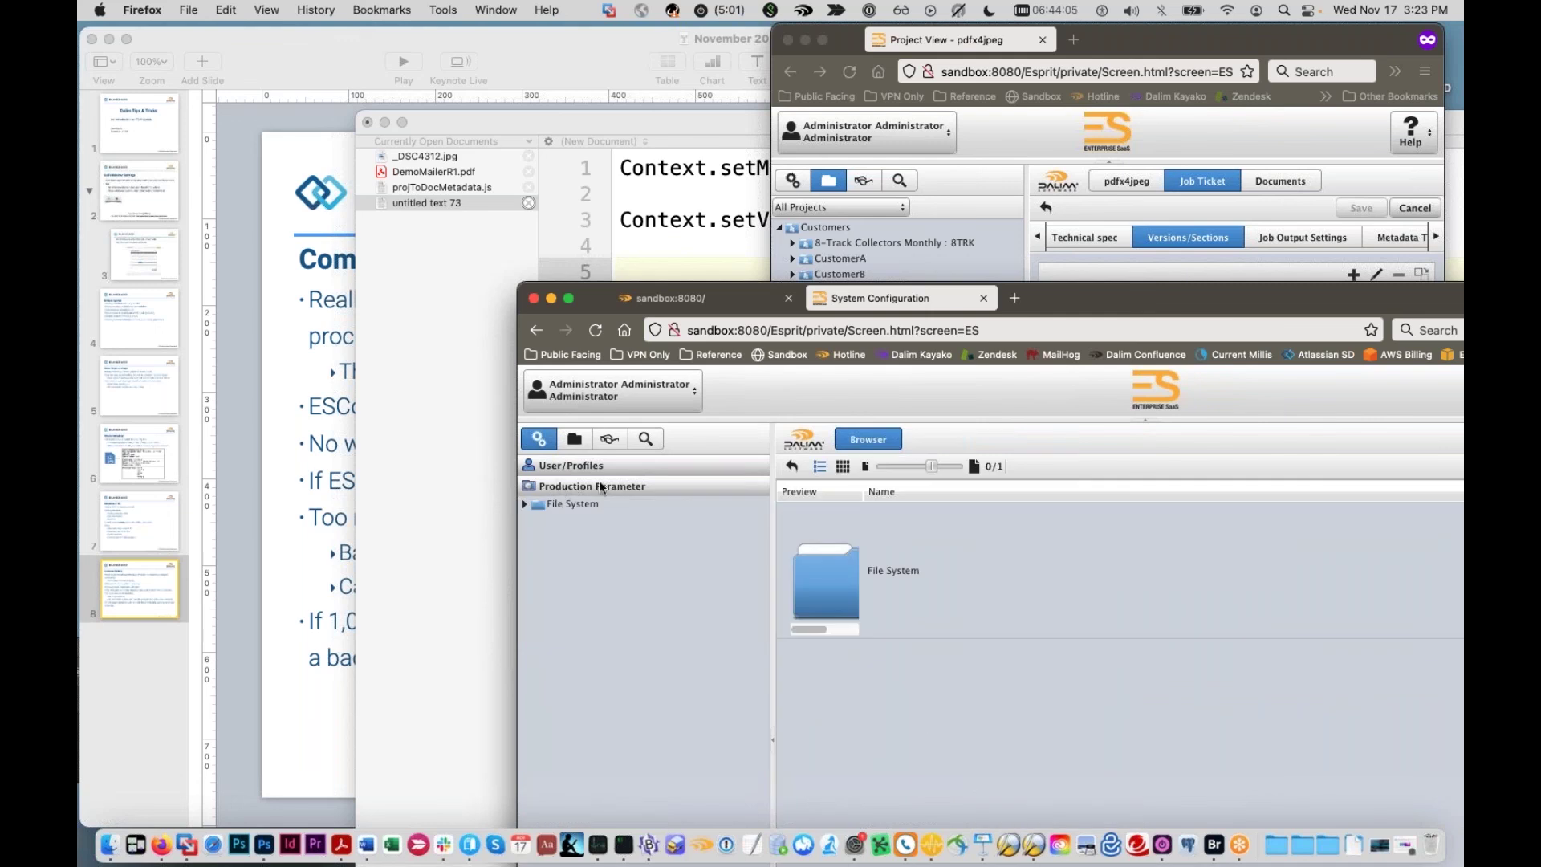
left_click(600, 487)
left_click(562, 508)
left_click(562, 508)
left_click(564, 527)
left_click(525, 655)
left_click(582, 670)
Step: Scroll through the Default parameter set's process parameters, then return to the BBEdit note
left_click_drag(1141, 298, 797, 54)
scroll(753, 491, "down", 4)
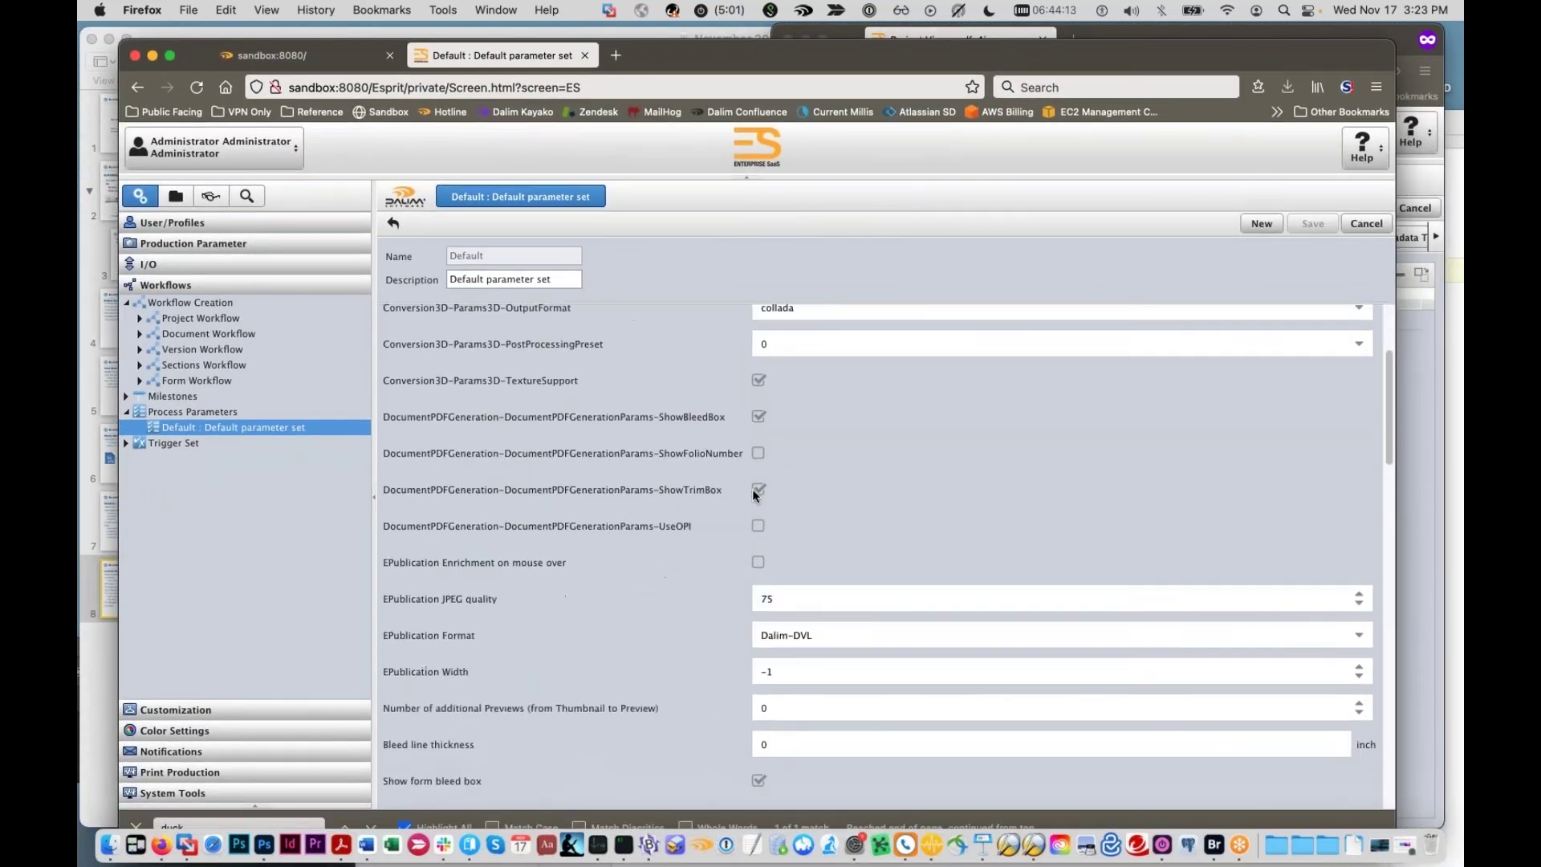
scroll(762, 489, "down", 10)
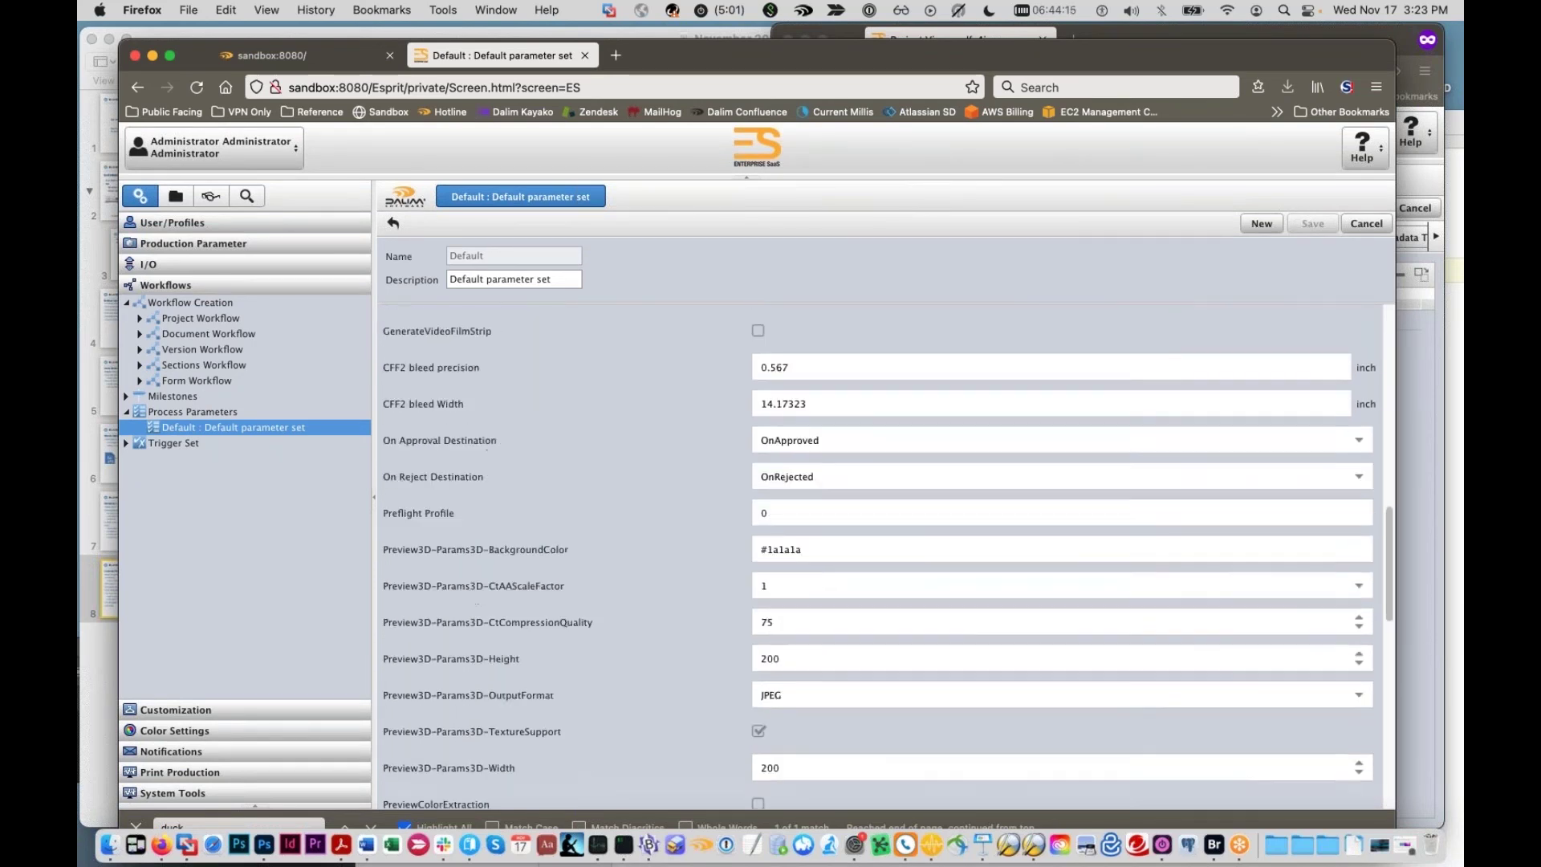
scroll(770, 488, "down", 8)
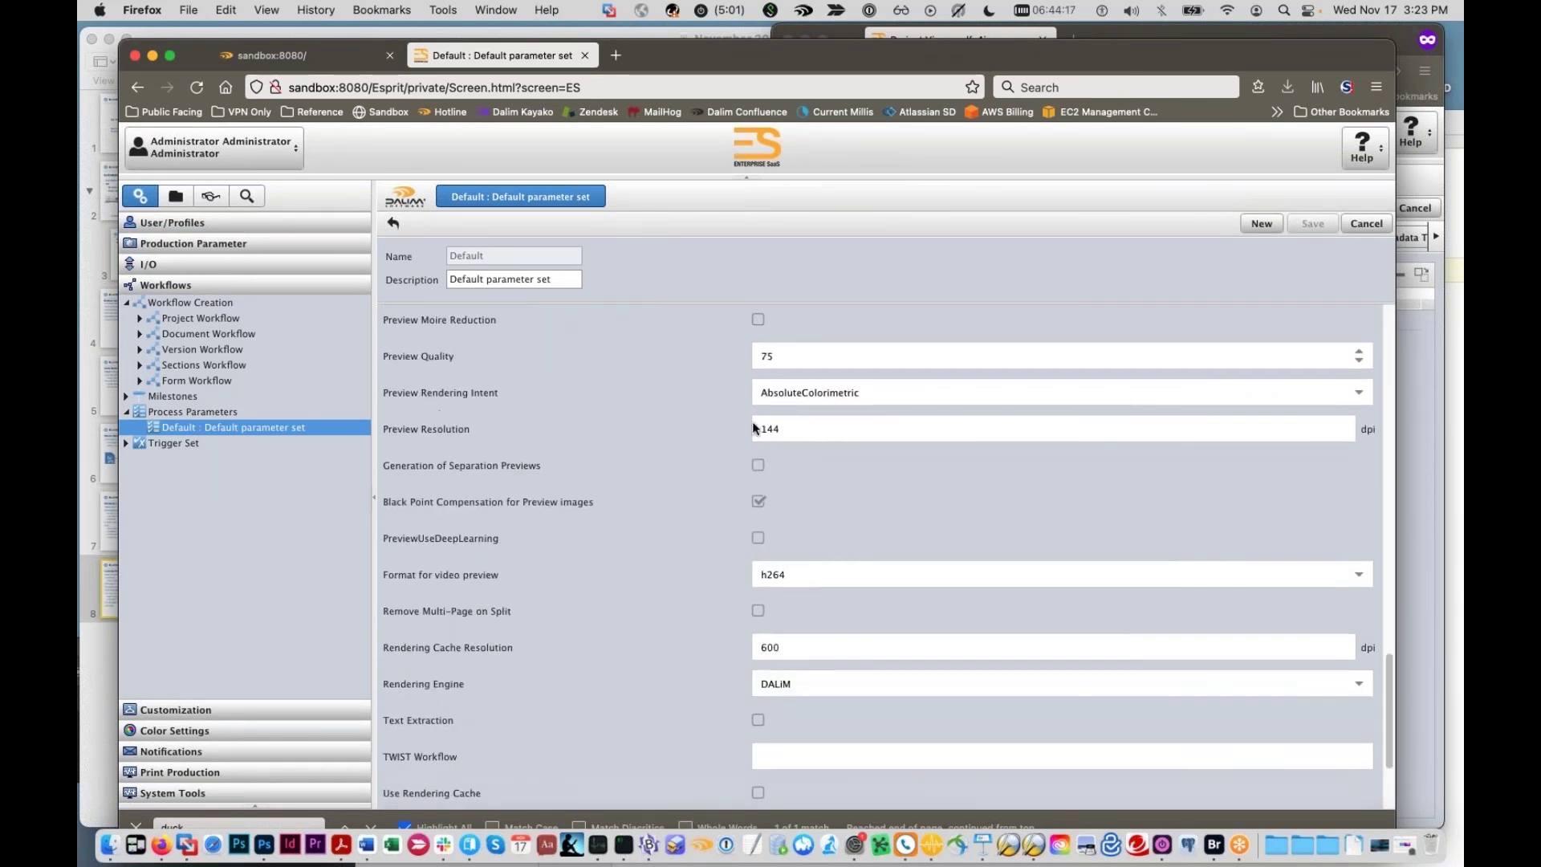
scroll(755, 428, "down", 3)
left_click_drag(826, 60, 825, 612)
left_click(715, 465)
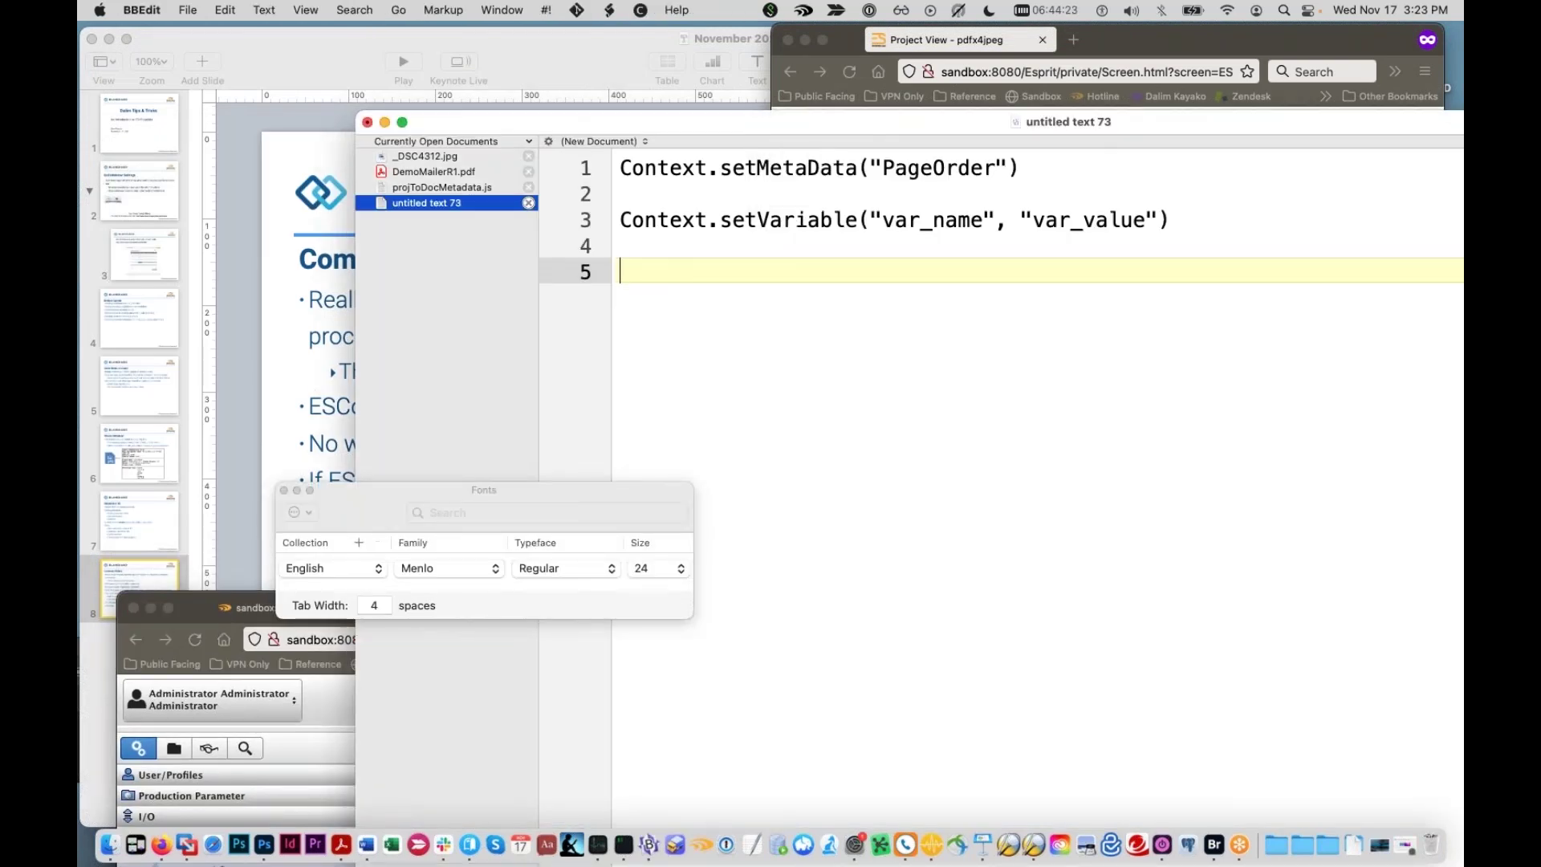
Step: Type Metadata, Variables and Process Parameters on lines 5–7 of the note
type("Metadata")
key("Return")
type("Variables")
key("Return")
type("Process Parameters")
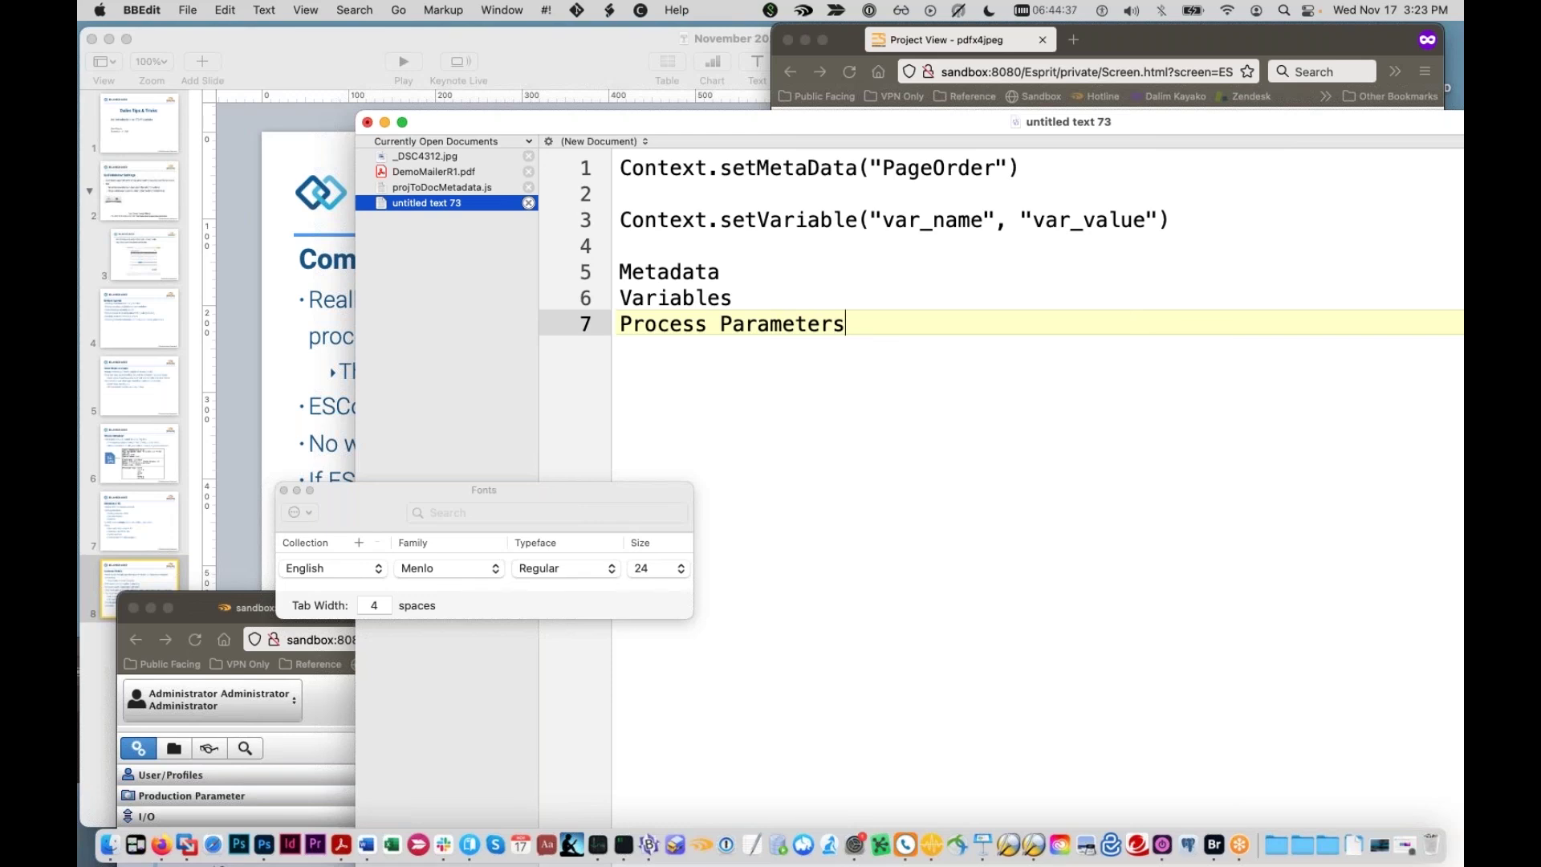
Step: Select the word Metadata on line 5, then raise the Dalim ES browser
left_click_drag(719, 274, 597, 267)
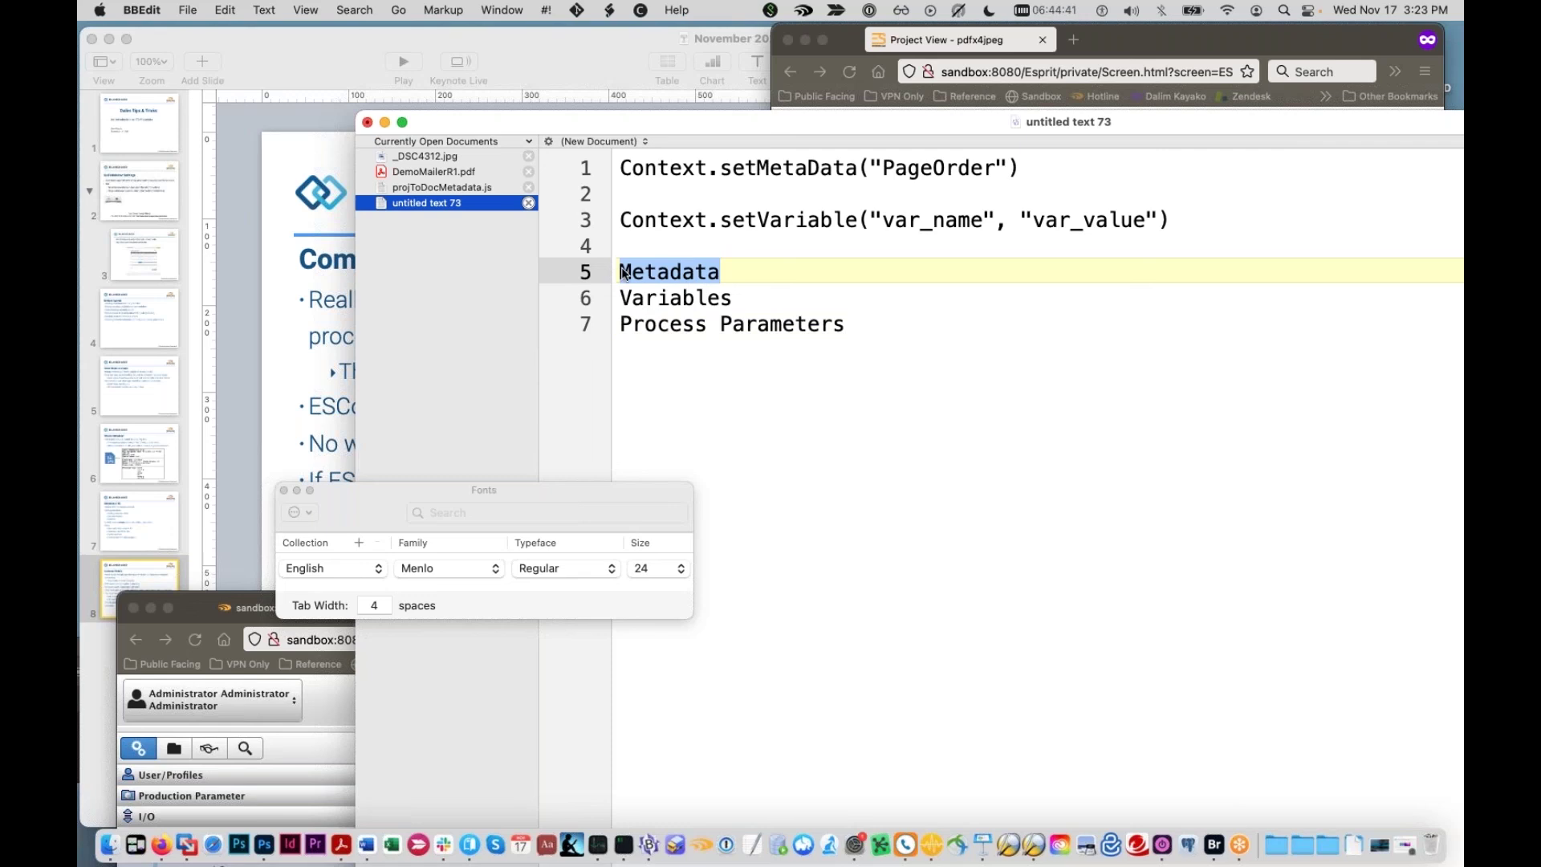
left_click(619, 272)
double_click(664, 272)
left_click_drag(217, 615, 204, 513)
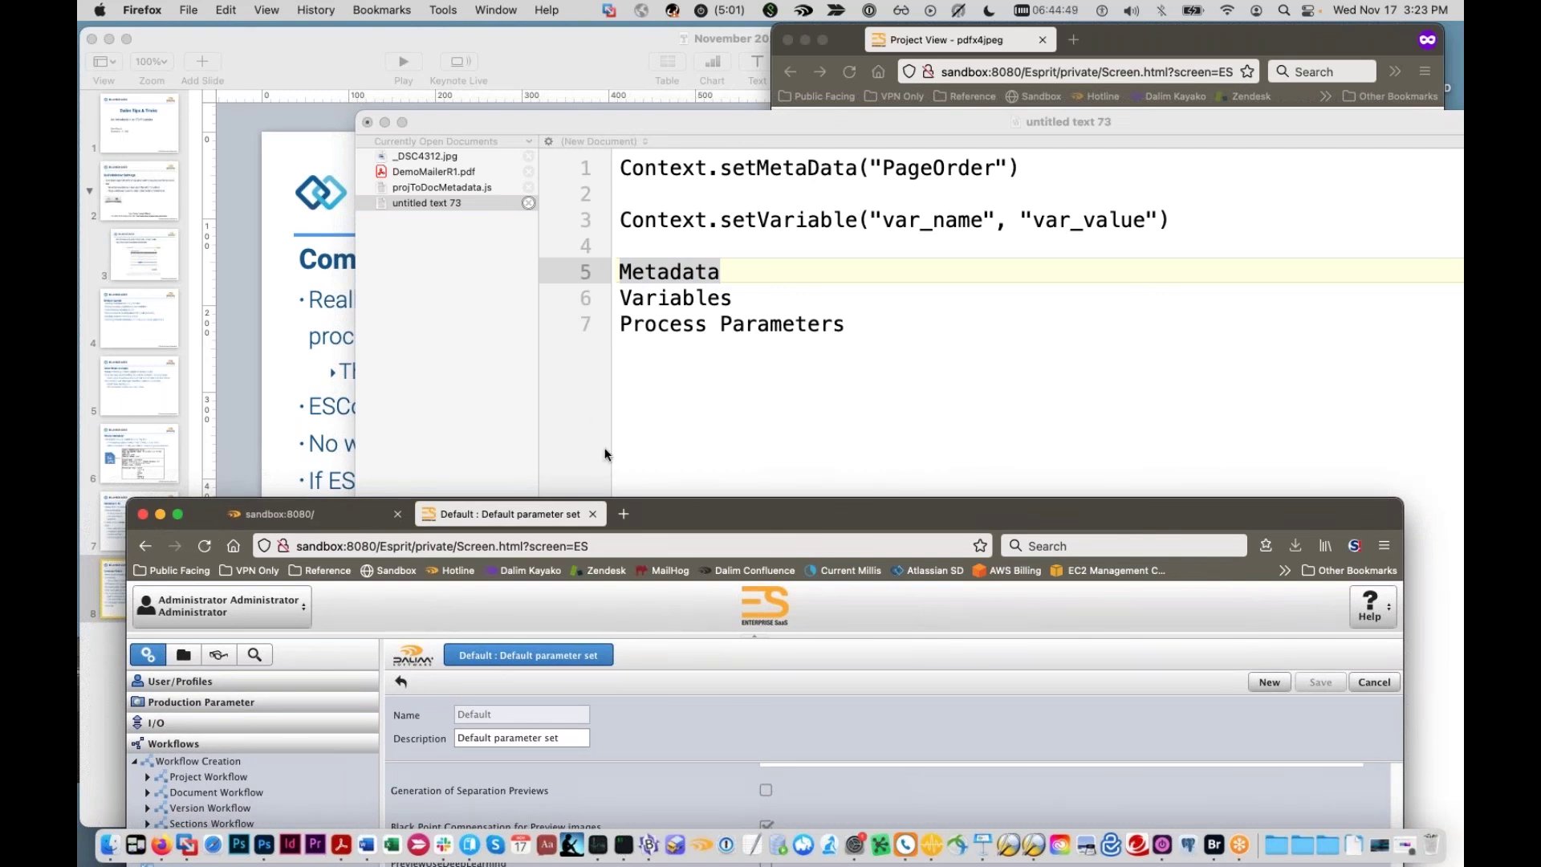
Step: Show the projects tree, then select Variables on line 6 of the note
left_click_drag(648, 510, 658, 440)
left_click(191, 574)
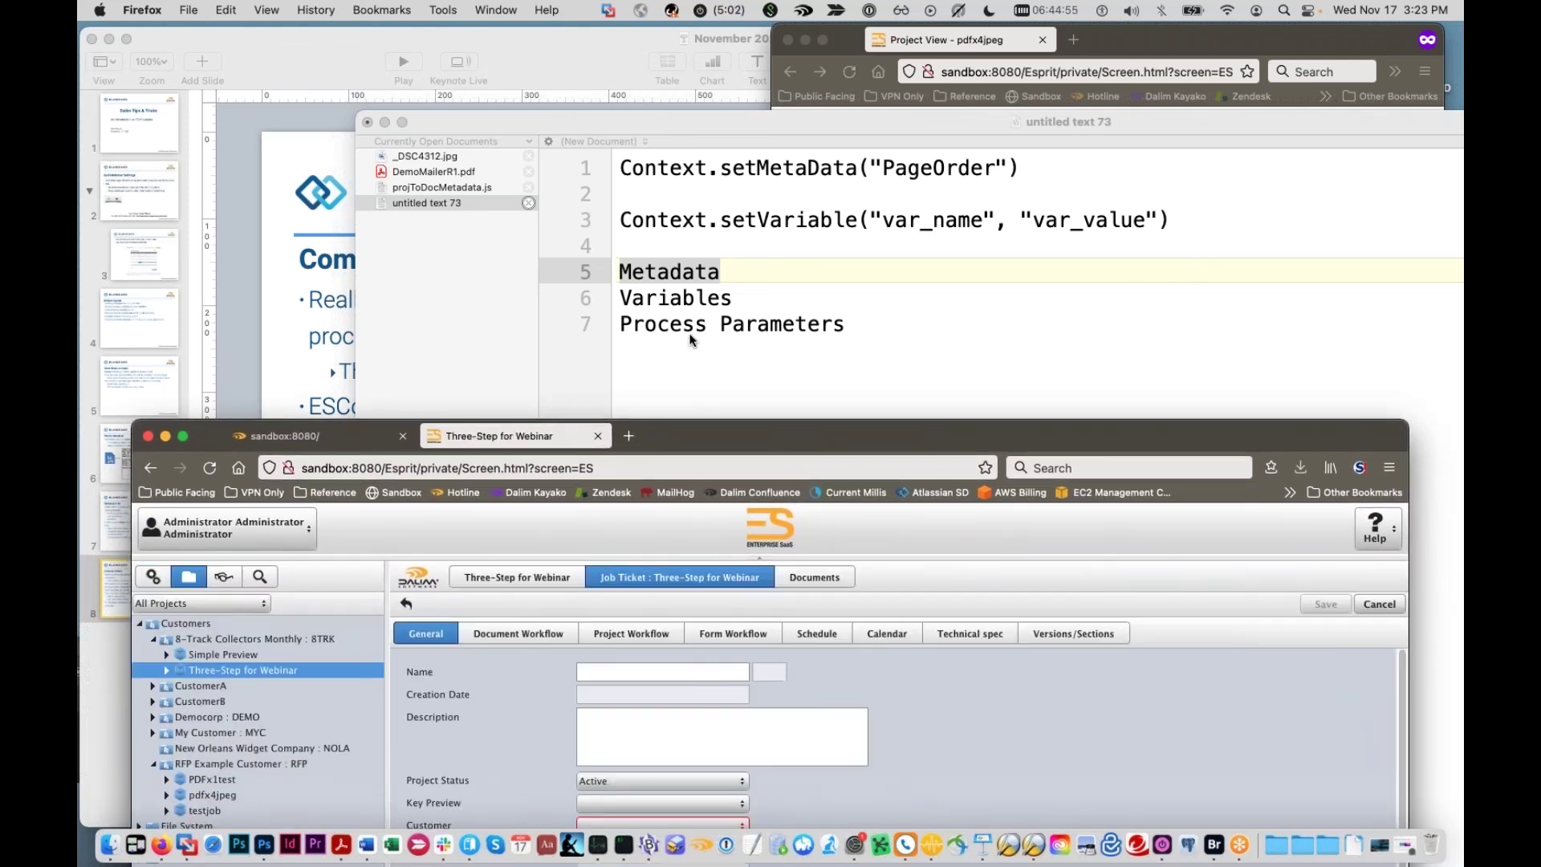
left_click(727, 298)
left_click_drag(731, 299, 530, 291)
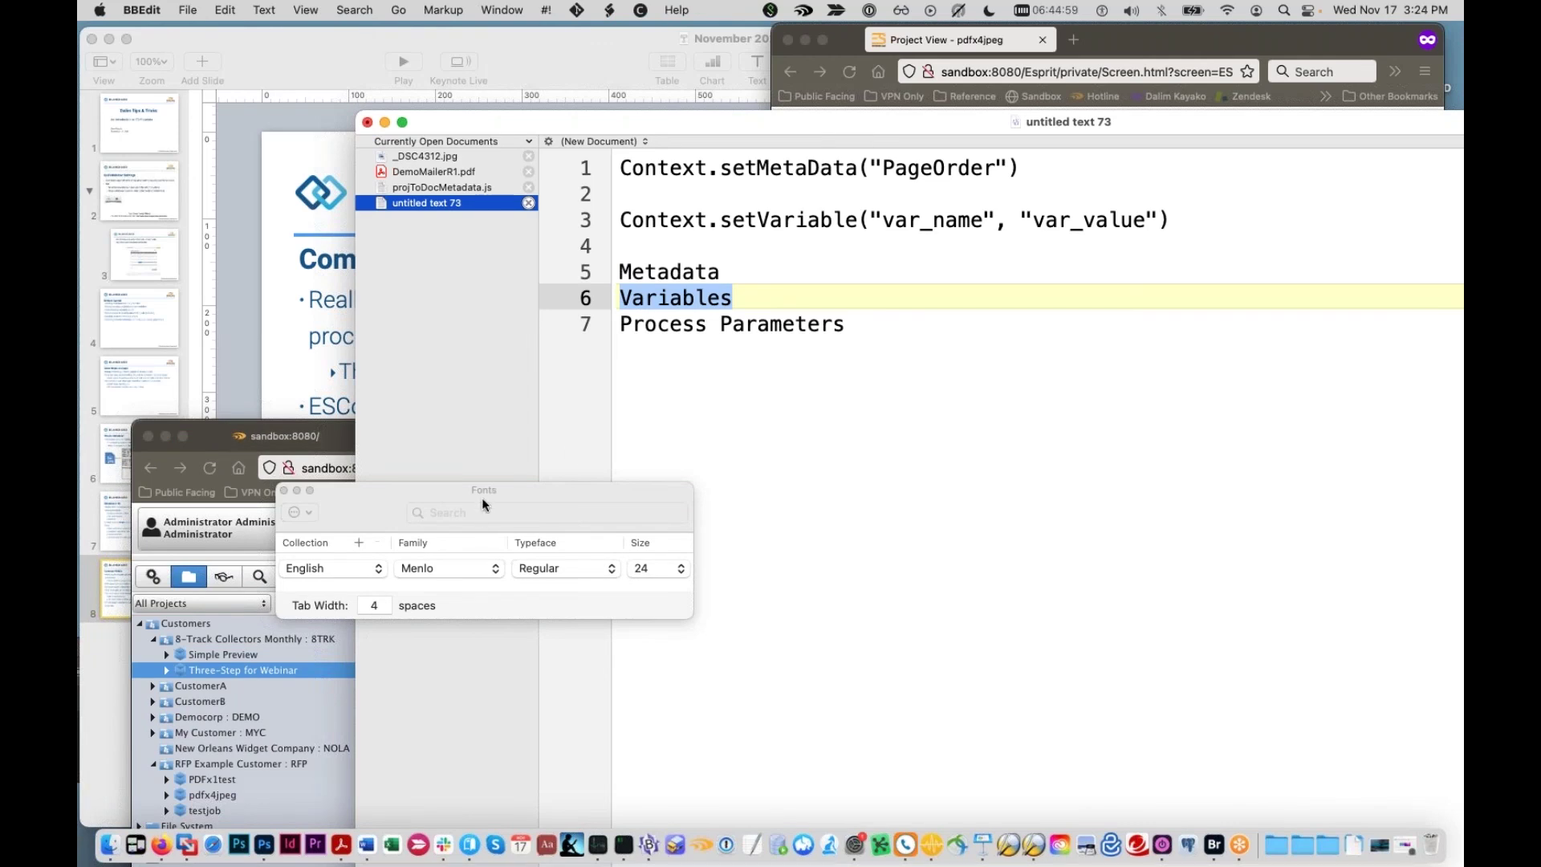
Step: Open the Three-Step for Webinar job ticket, then select the setVariable line in BBEdit
left_click_drag(482, 504, 490, 684)
left_click(315, 448)
left_click(478, 434)
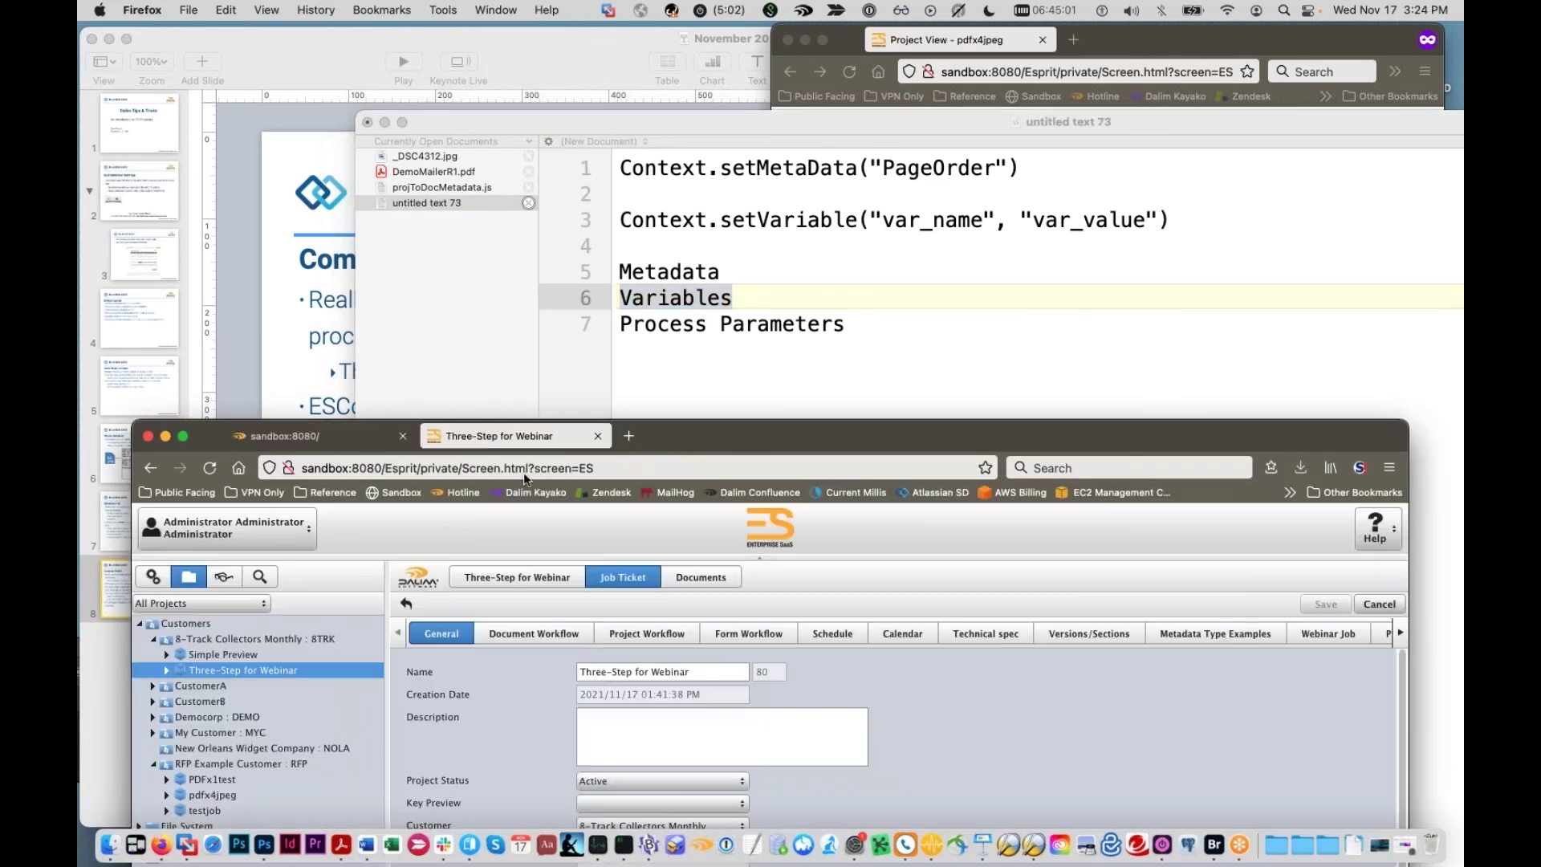
left_click(1180, 205)
left_click(608, 219)
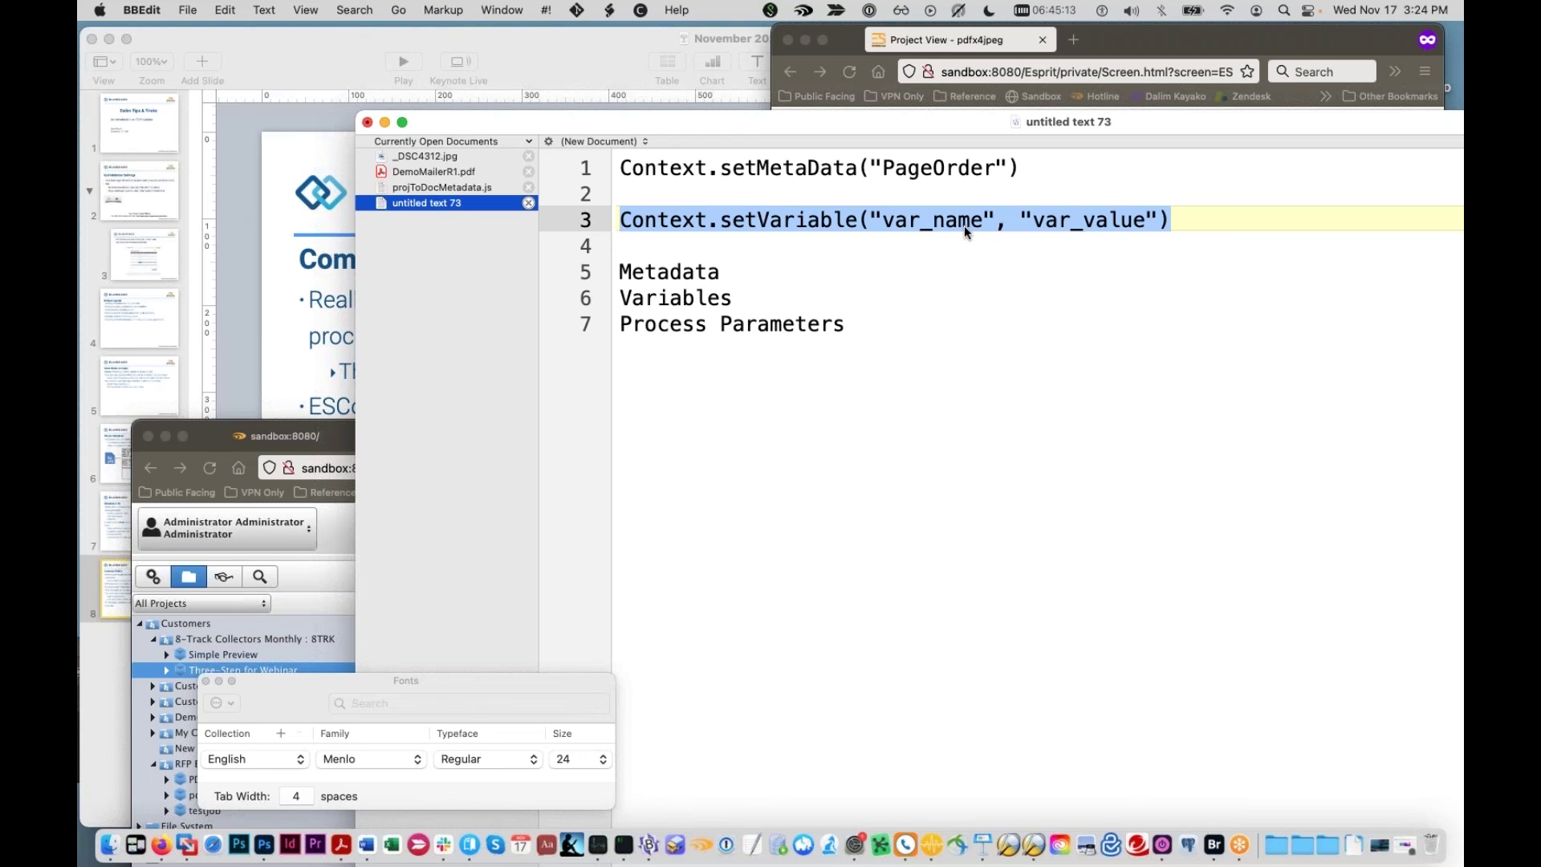
Step: In Dalim ES, view the Default parameter set, then list the 8-Track Collectors Monthly project templates
left_click(315, 465)
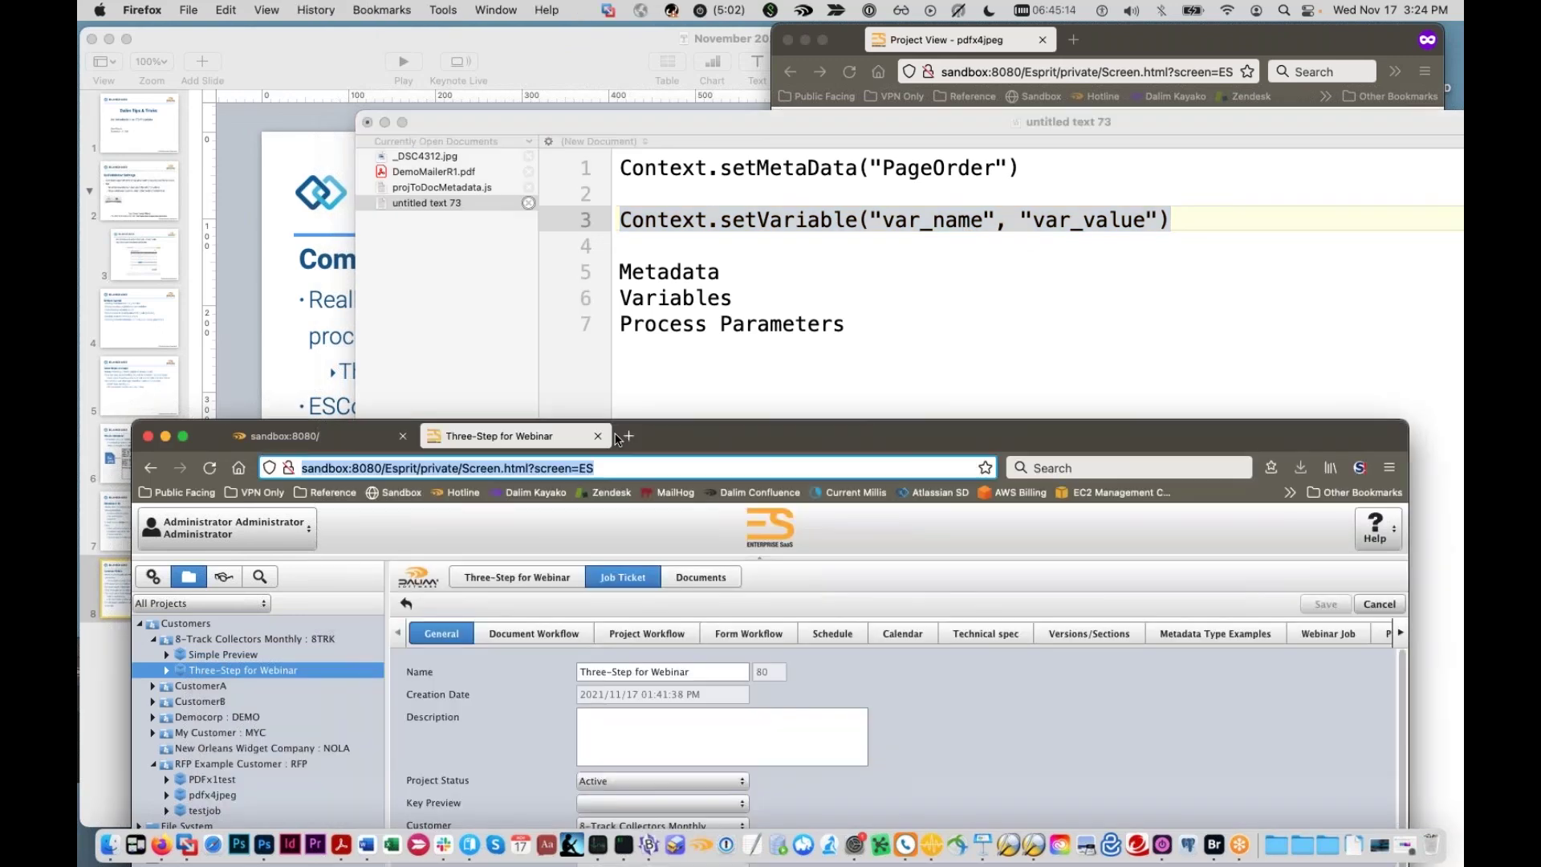
left_click_drag(617, 438, 619, 154)
left_click(153, 293)
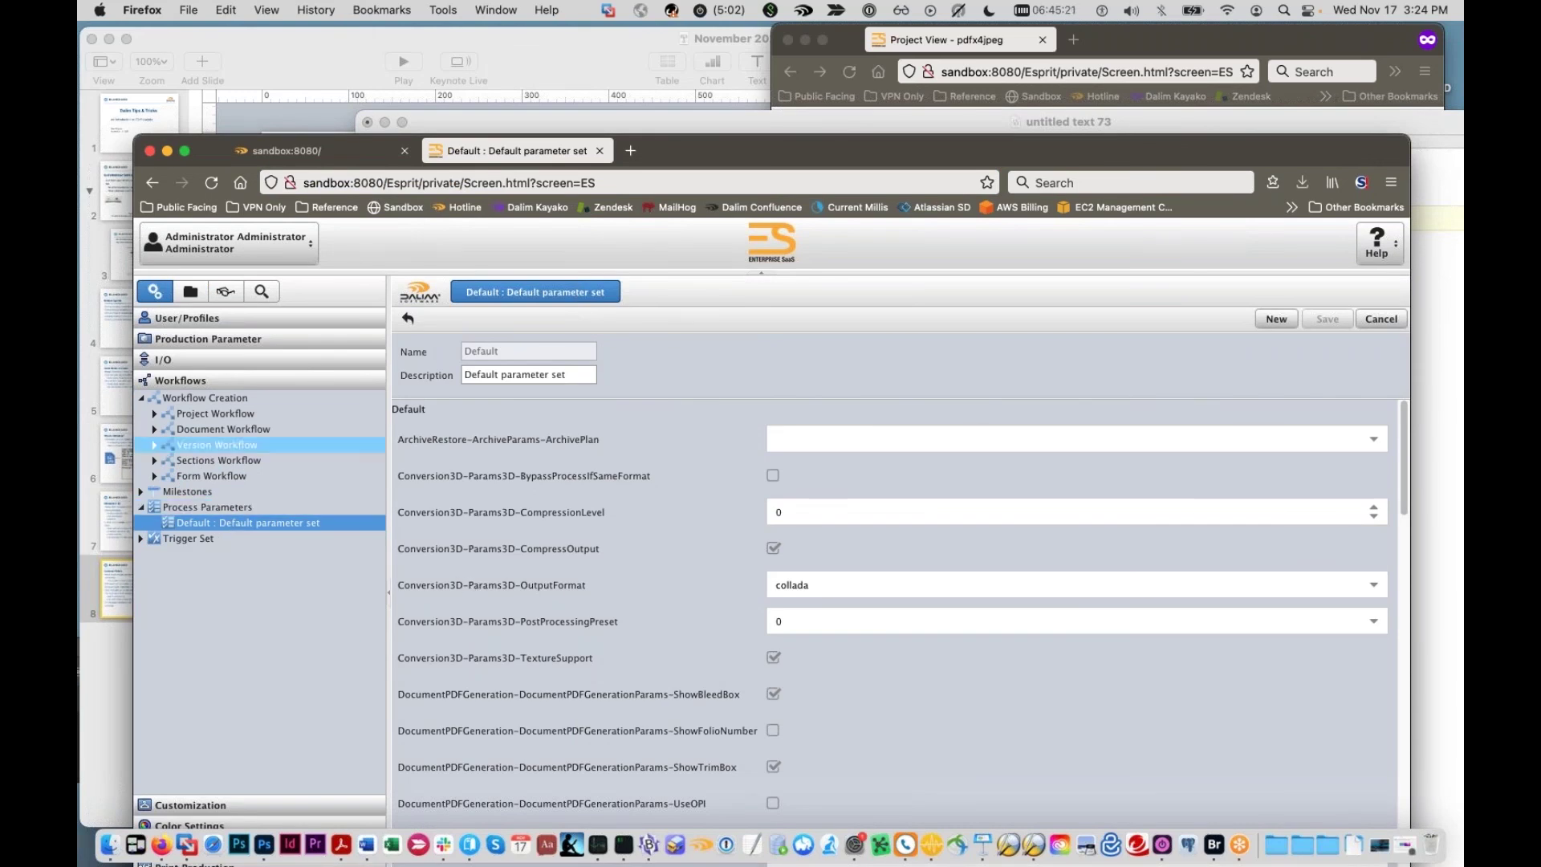
left_click(195, 319)
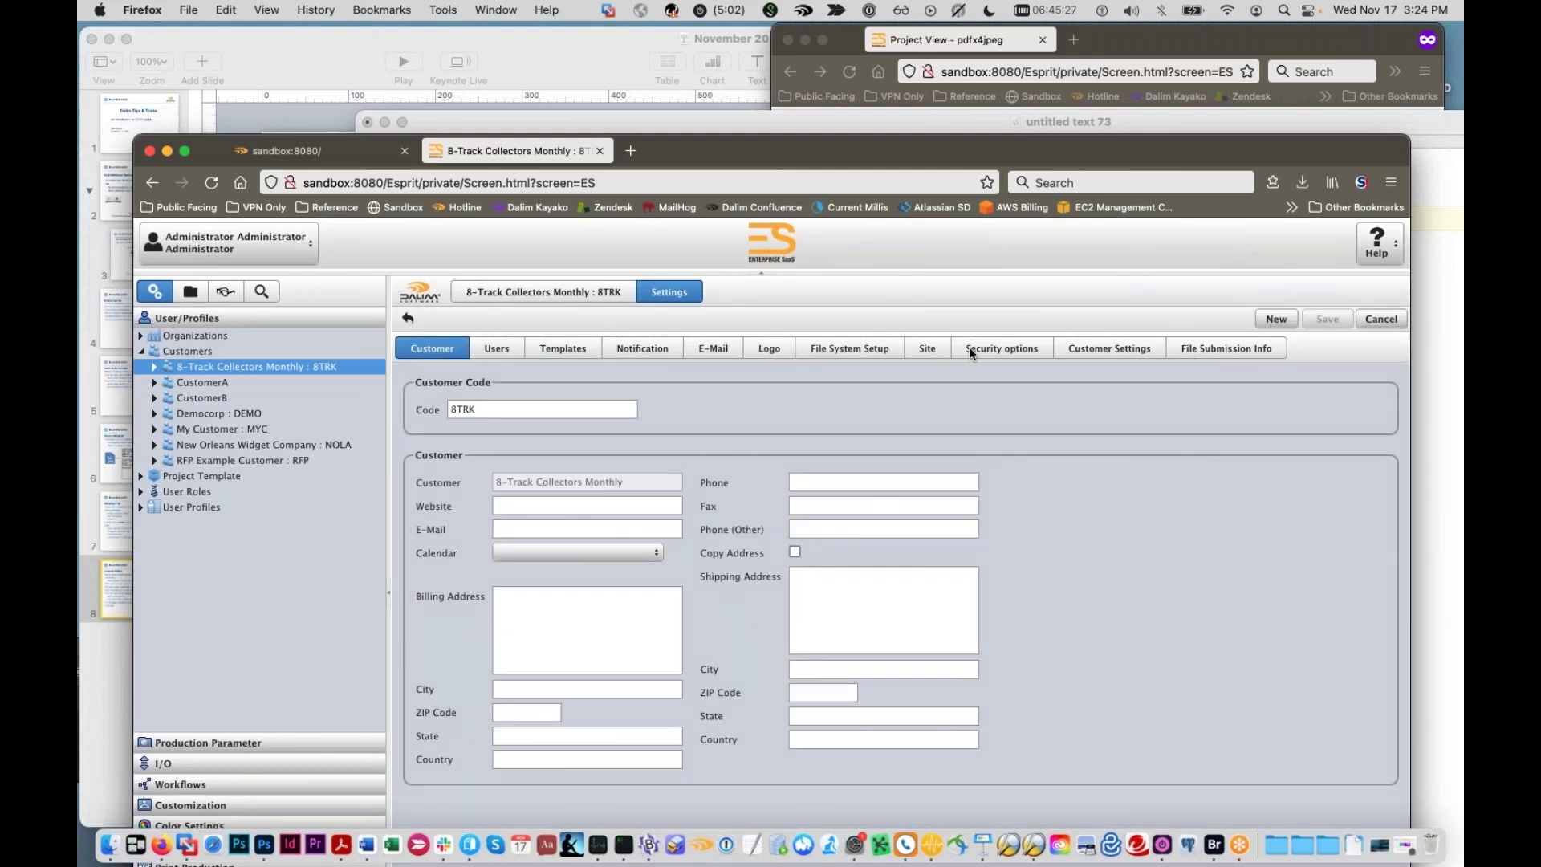
left_click(531, 345)
Step: Confirm the project template's parameter set is Default, cancel, and return to the BBEdit notes
double_click(499, 505)
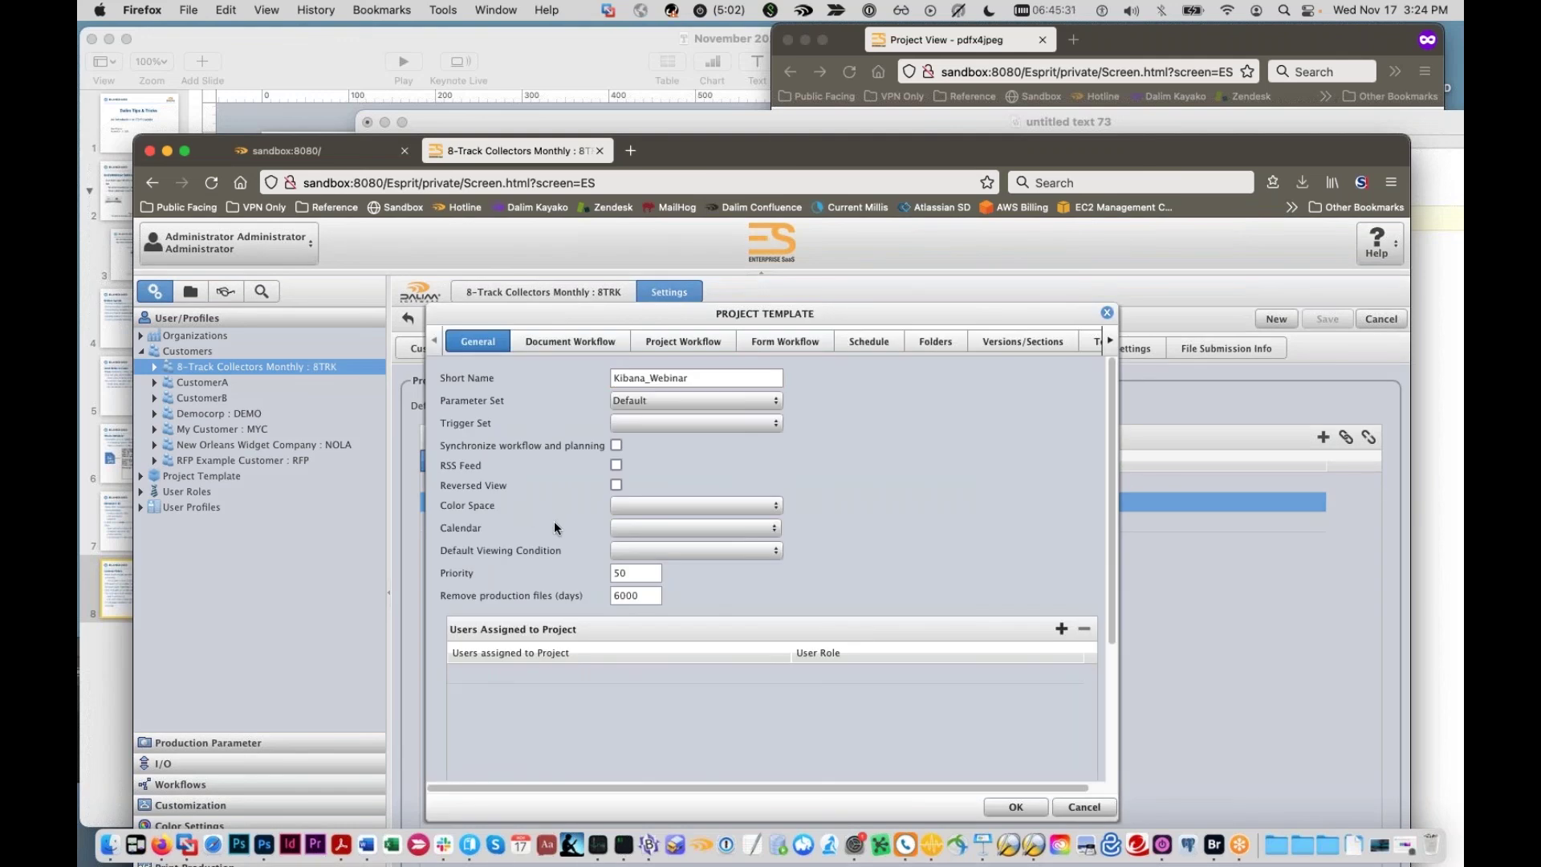
left_click(773, 399)
left_click(1106, 314)
left_click_drag(975, 151, 954, 483)
left_click(954, 394)
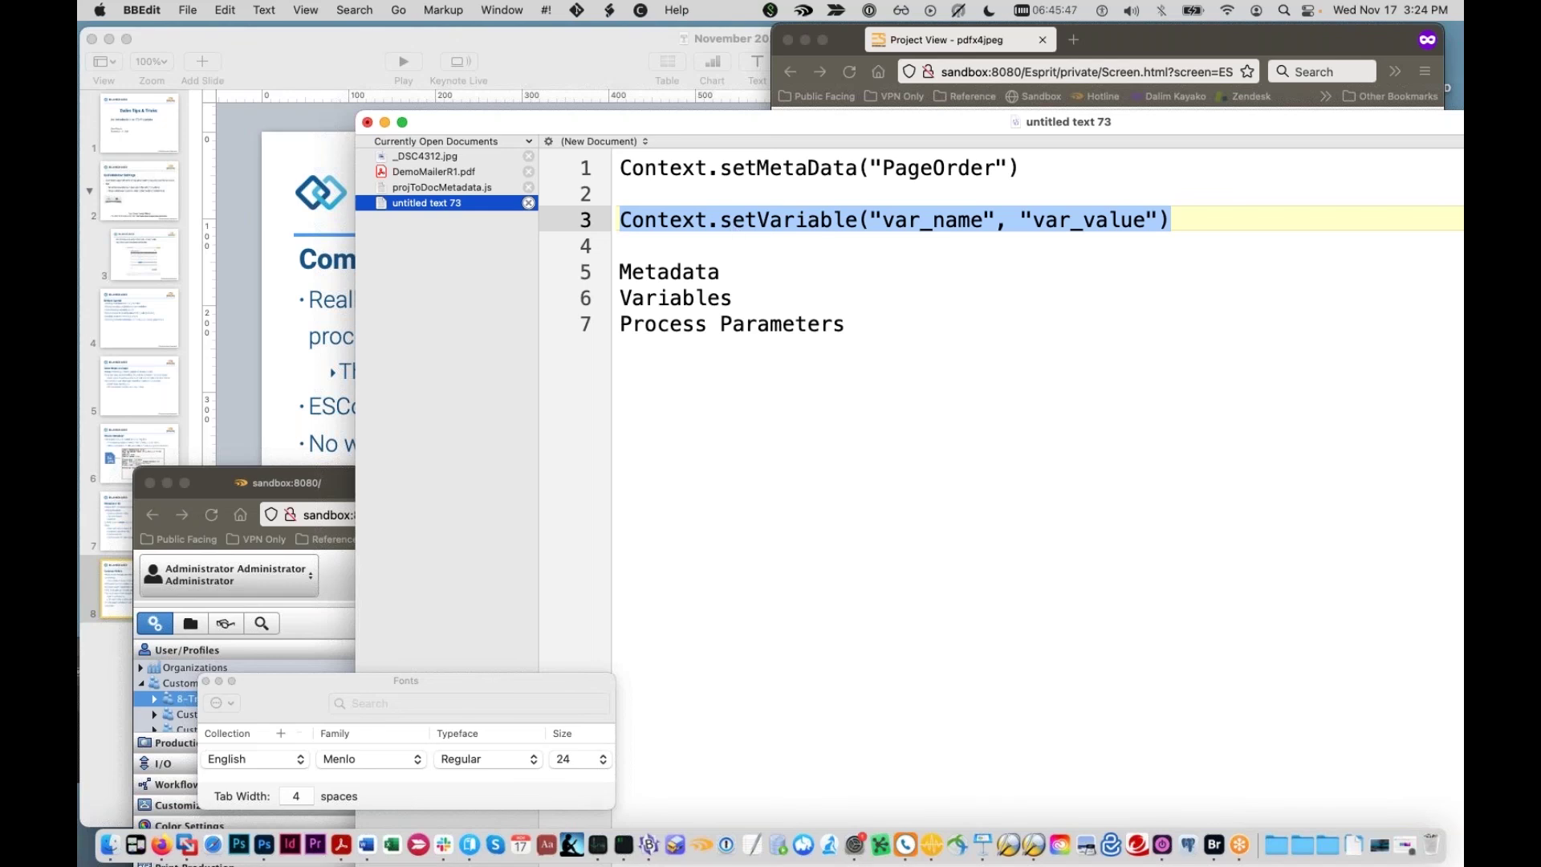
left_click(619, 245)
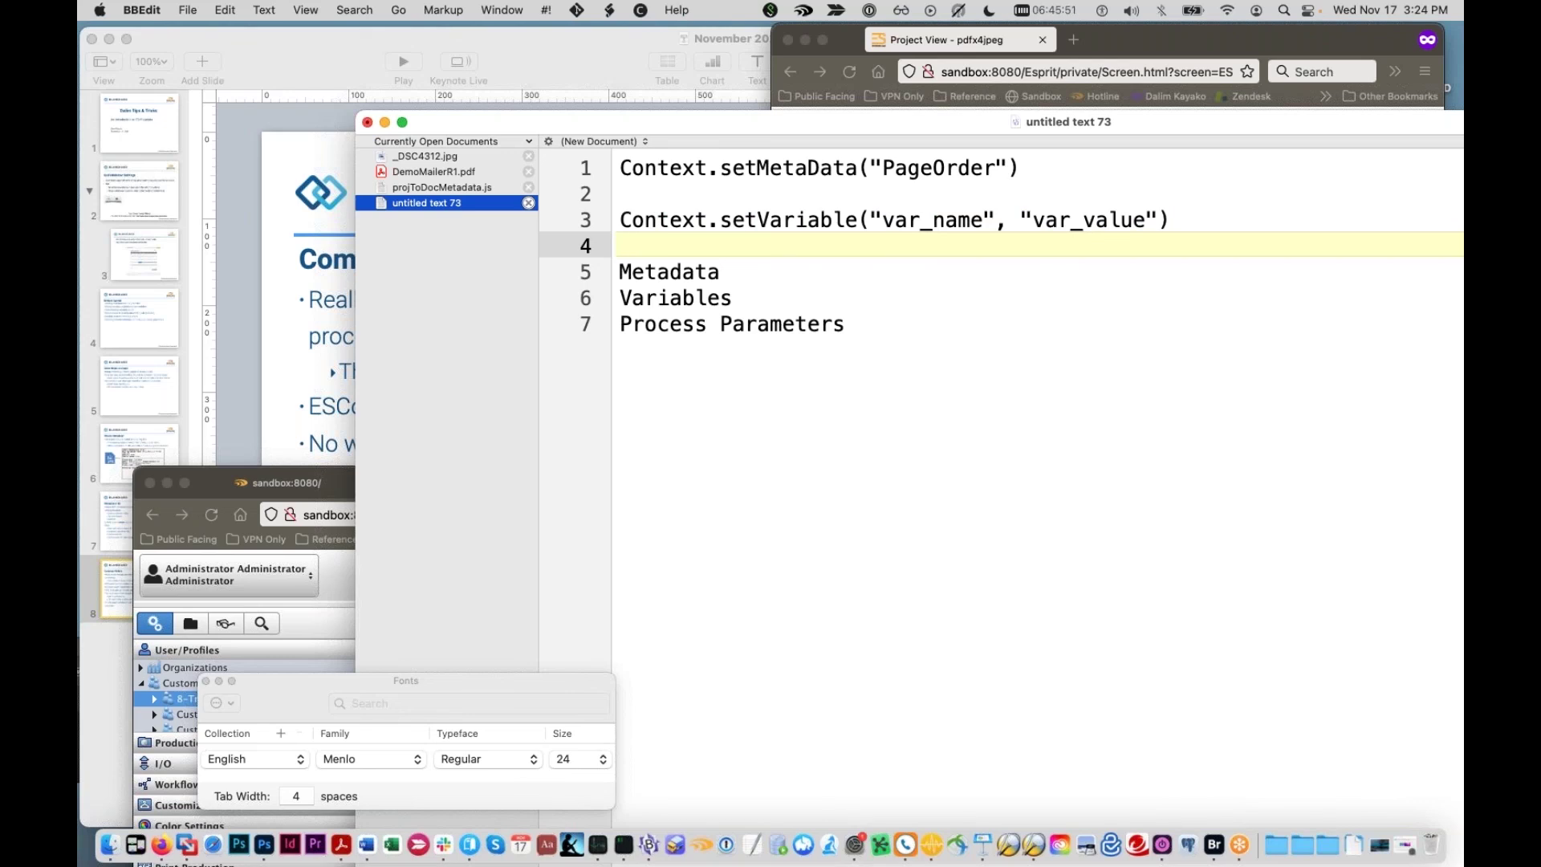
left_click(845, 323)
left_click(594, 327)
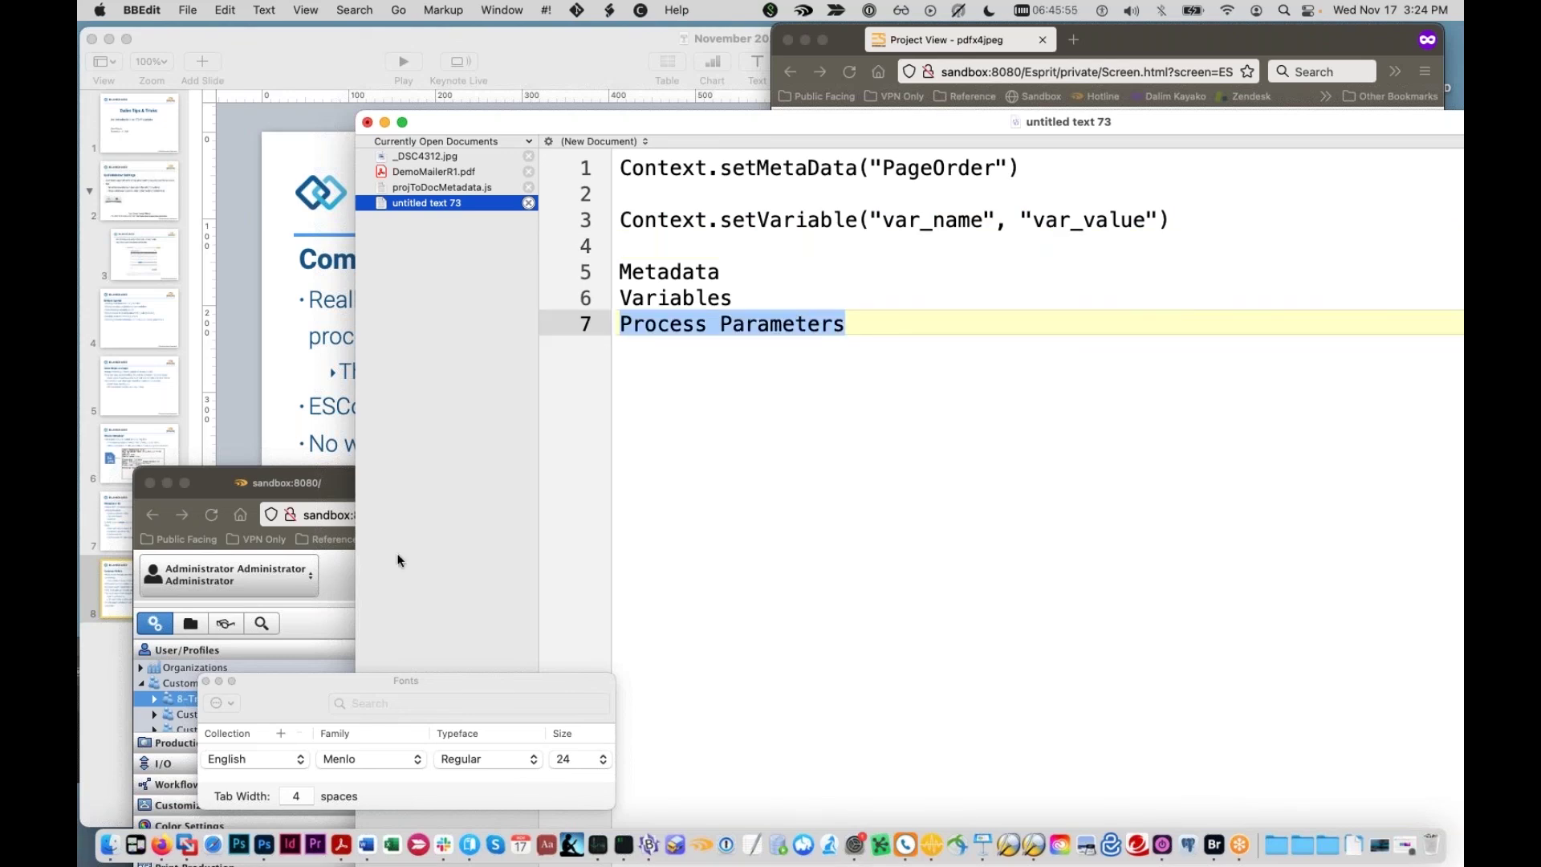
left_click(337, 515)
left_click(337, 514)
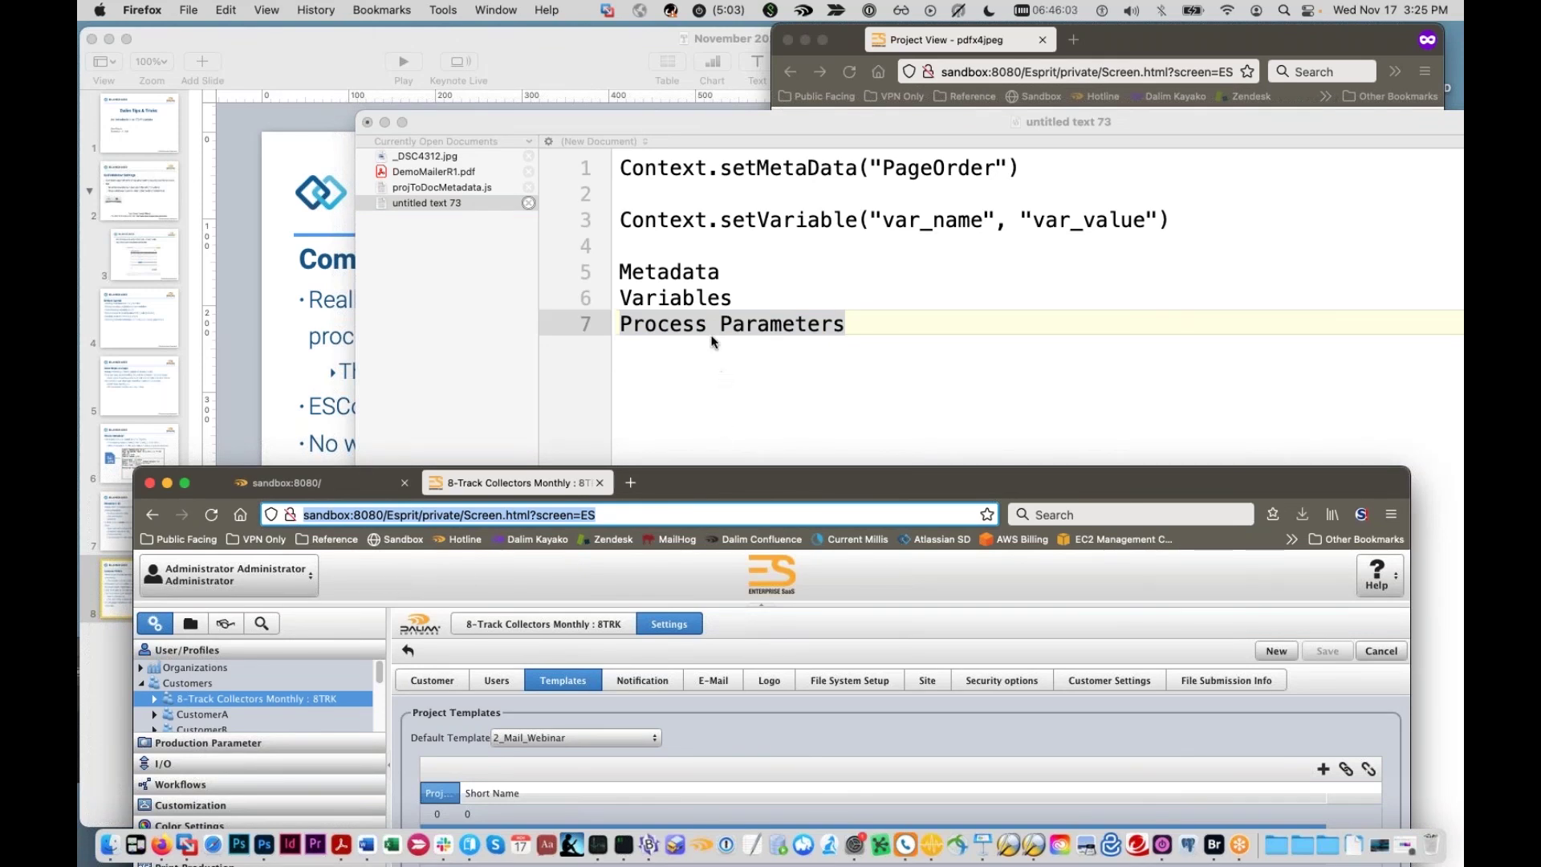
left_click(713, 294)
left_click_drag(739, 299, 543, 303)
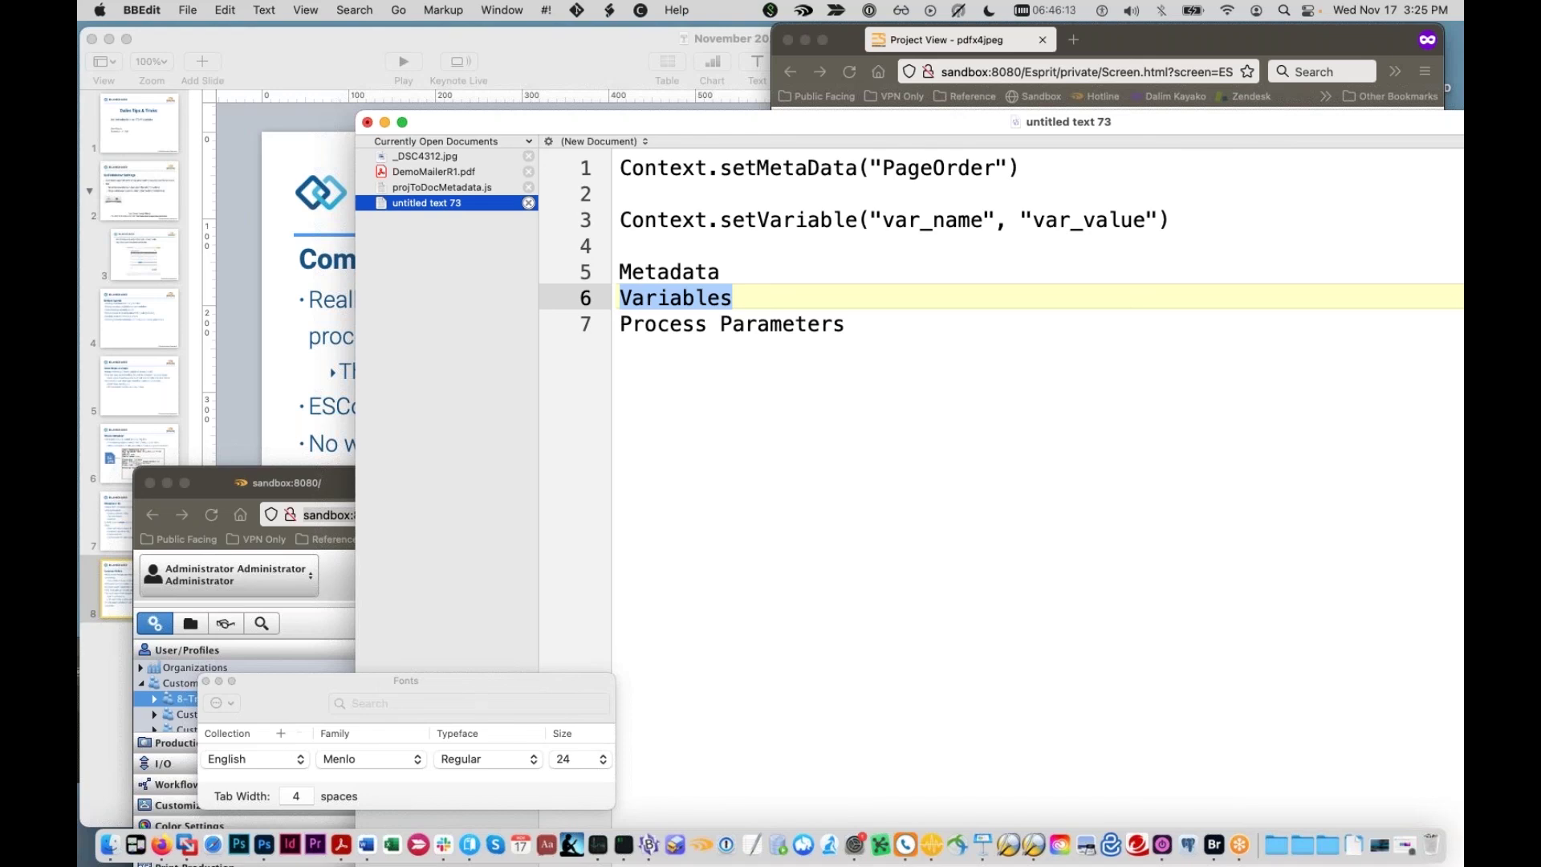
key("super+Tab")
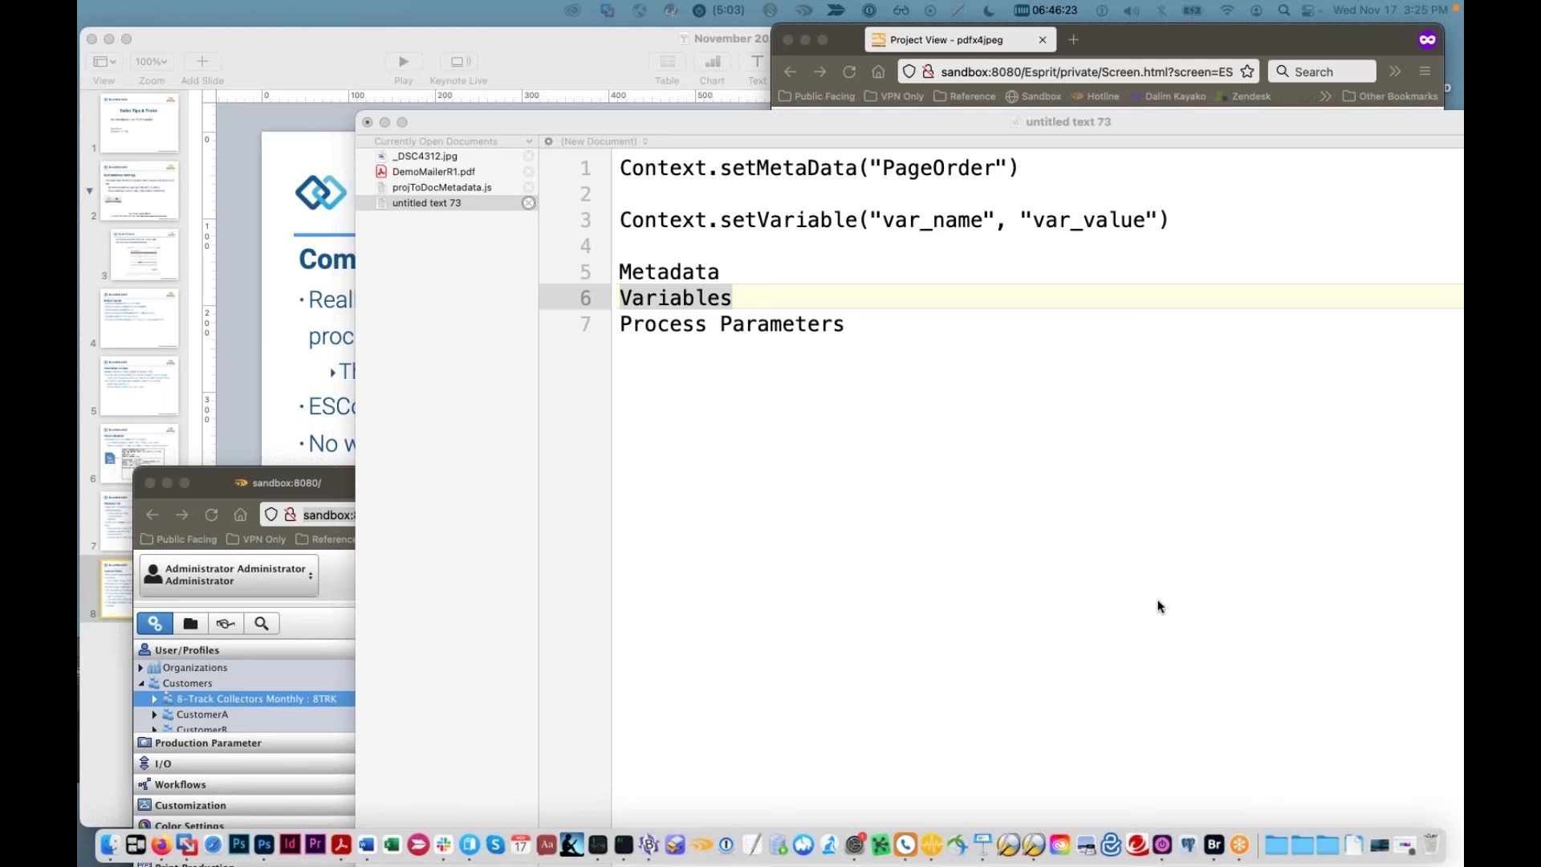
key("super+Tab")
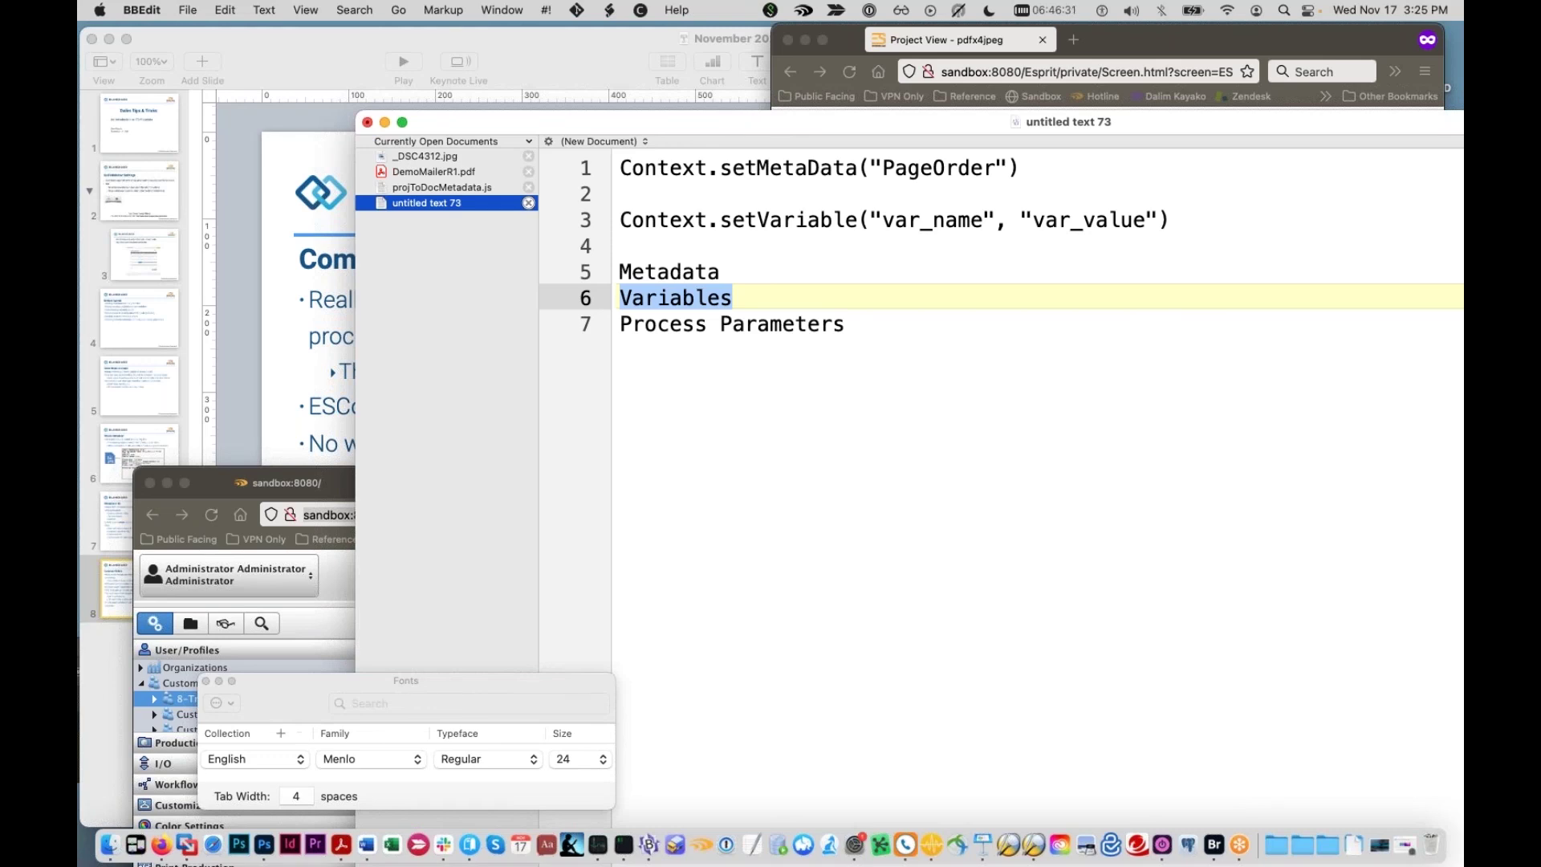
key("super+Tab")
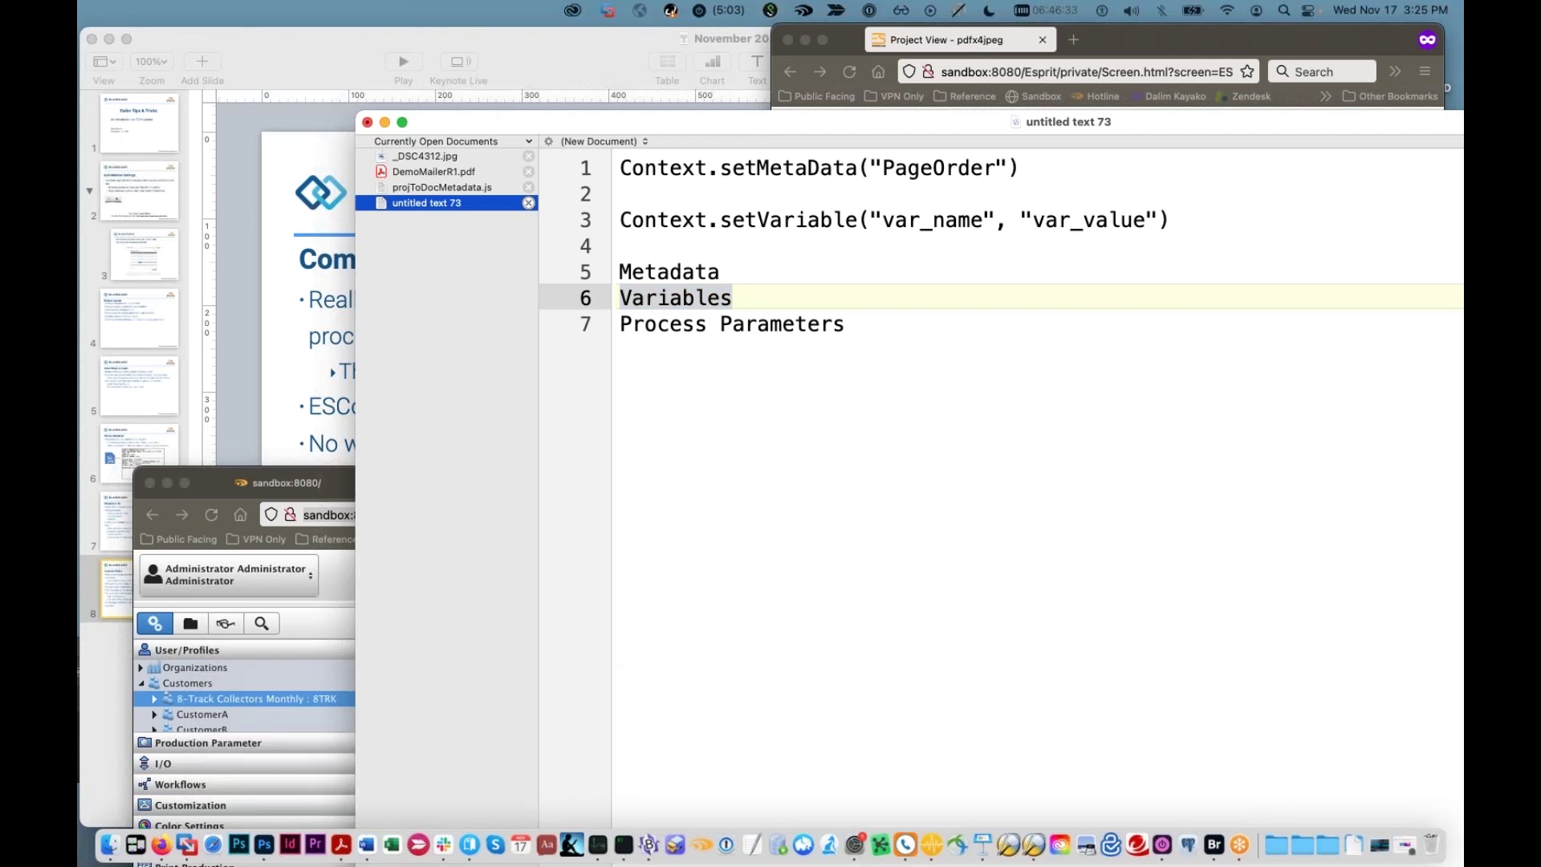